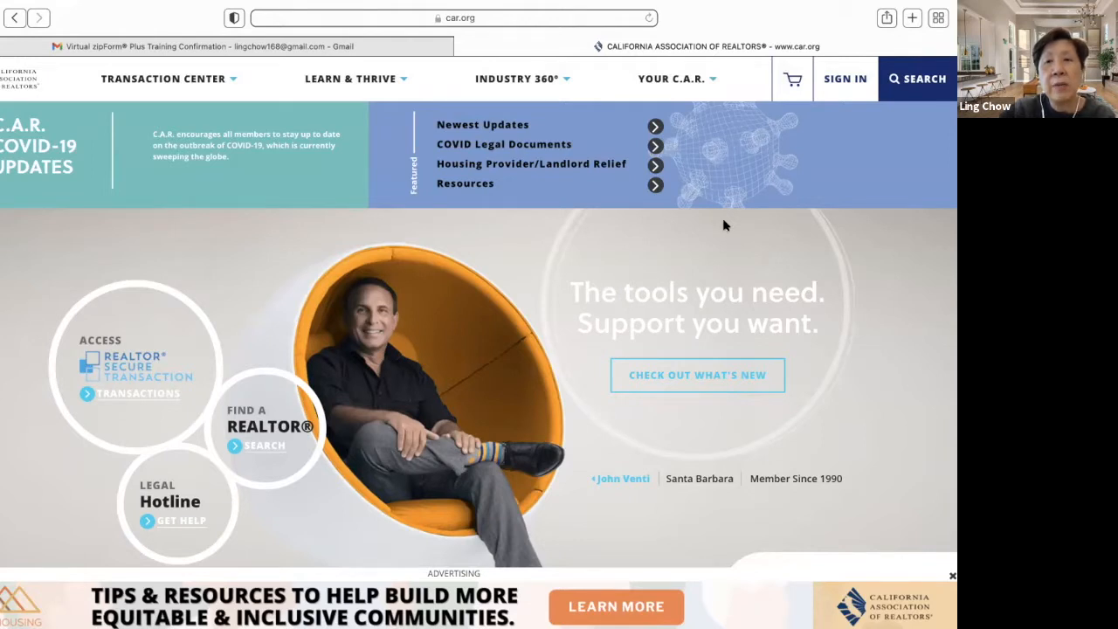
# - Browse the REALTOR Secure Transaction page, then return to the C.A.R. homepage
pyautogui.scroll(1, 684, 427)
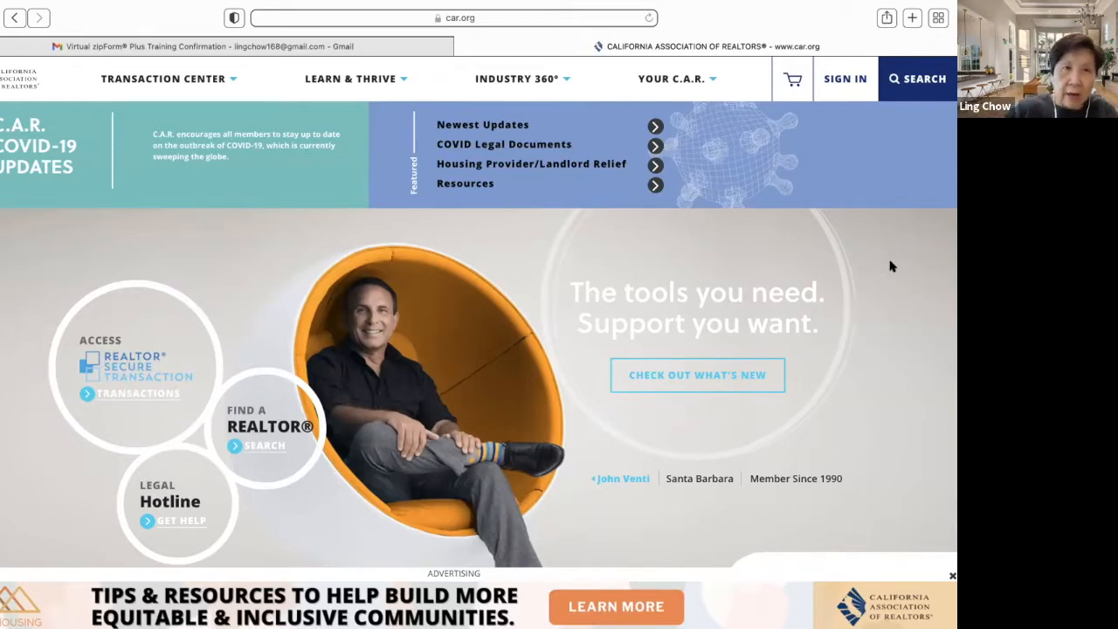
pyautogui.click(129, 394)
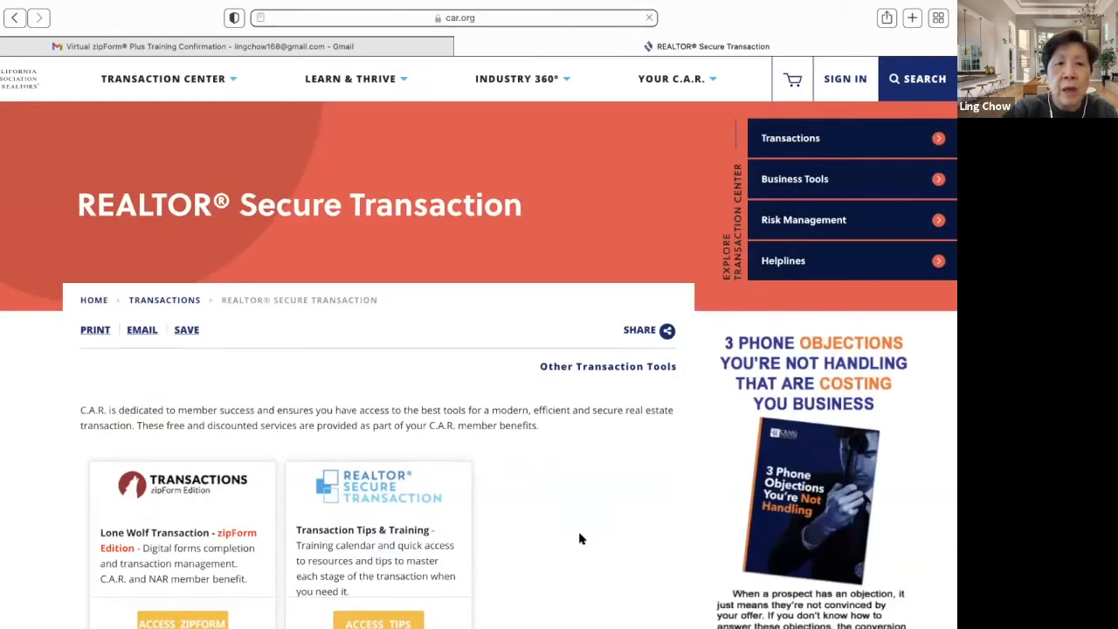
pyautogui.scroll(-2, 579, 539)
pyautogui.scroll(-2, 579, 539)
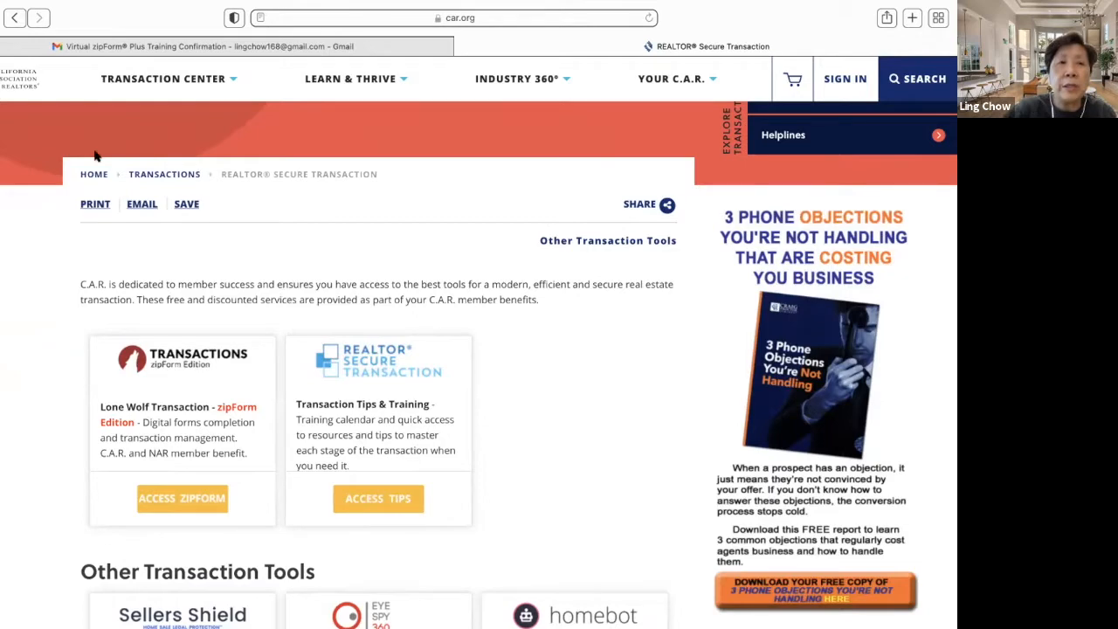
pyautogui.click(23, 87)
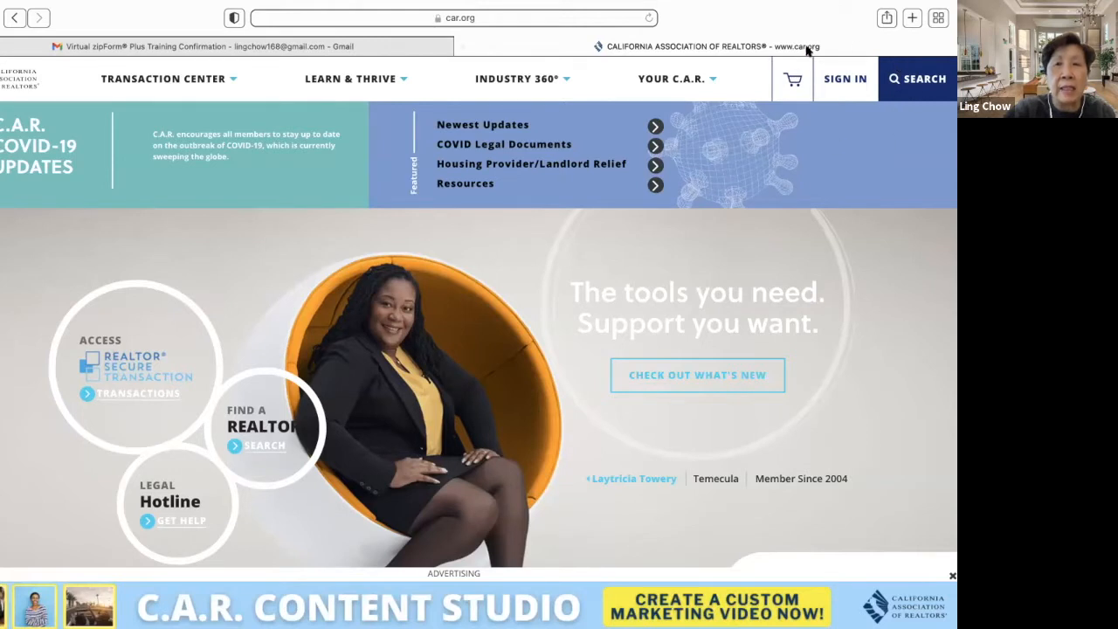
# - Start car.org first-time registration and open the Find your NRDS ID page in a new tab
pyautogui.click(845, 80)
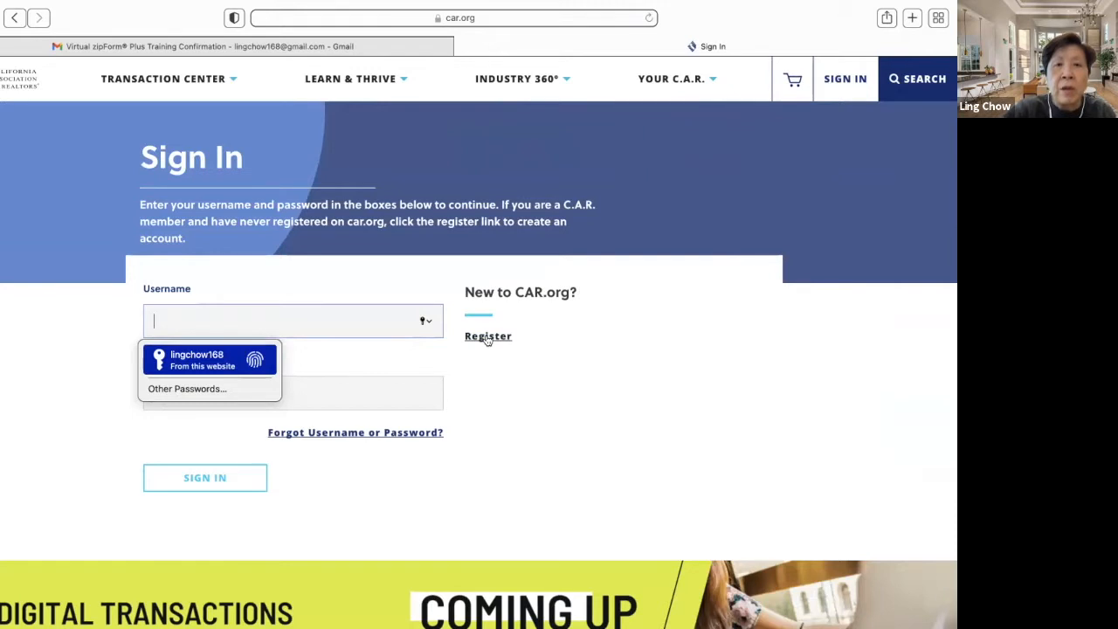
pyautogui.click(488, 339)
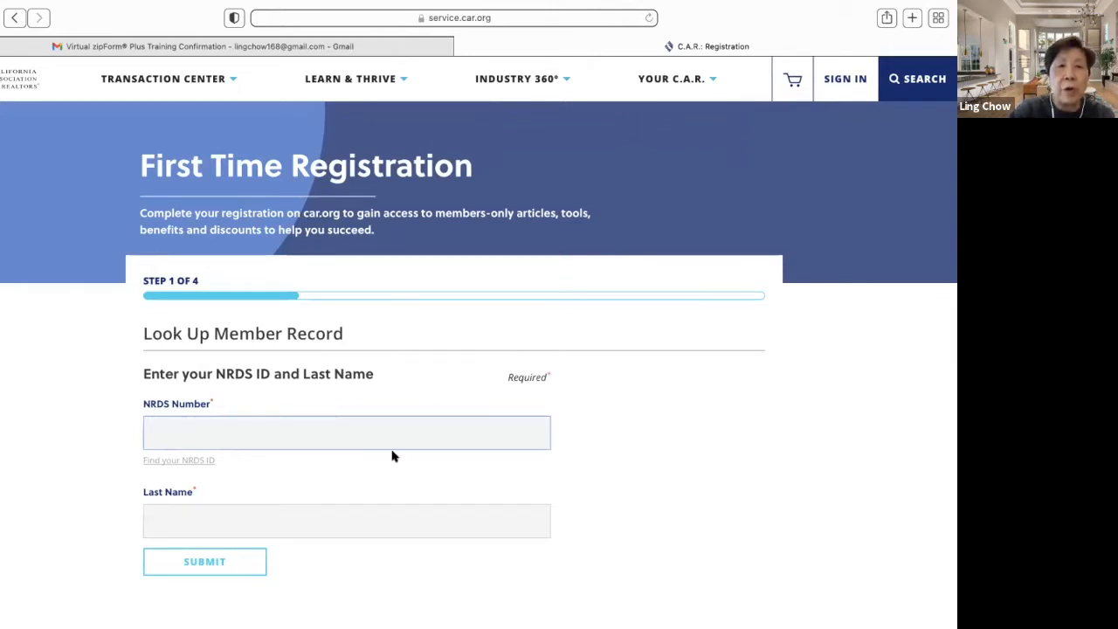
pyautogui.scroll(-1, 358, 441)
pyautogui.scroll(-2, 358, 441)
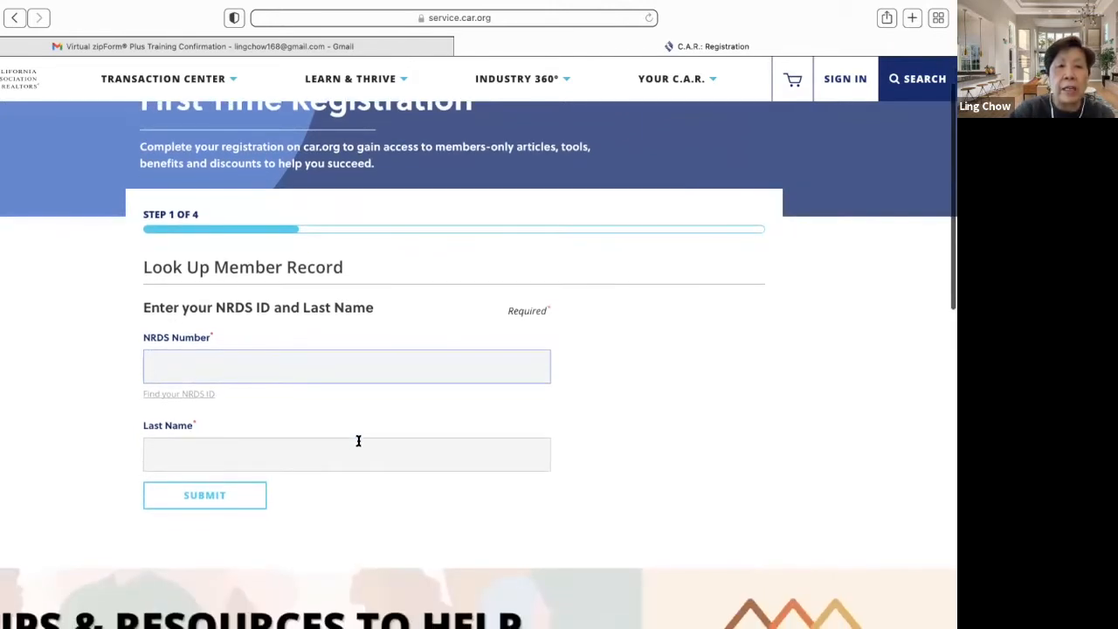
pyautogui.click(197, 394)
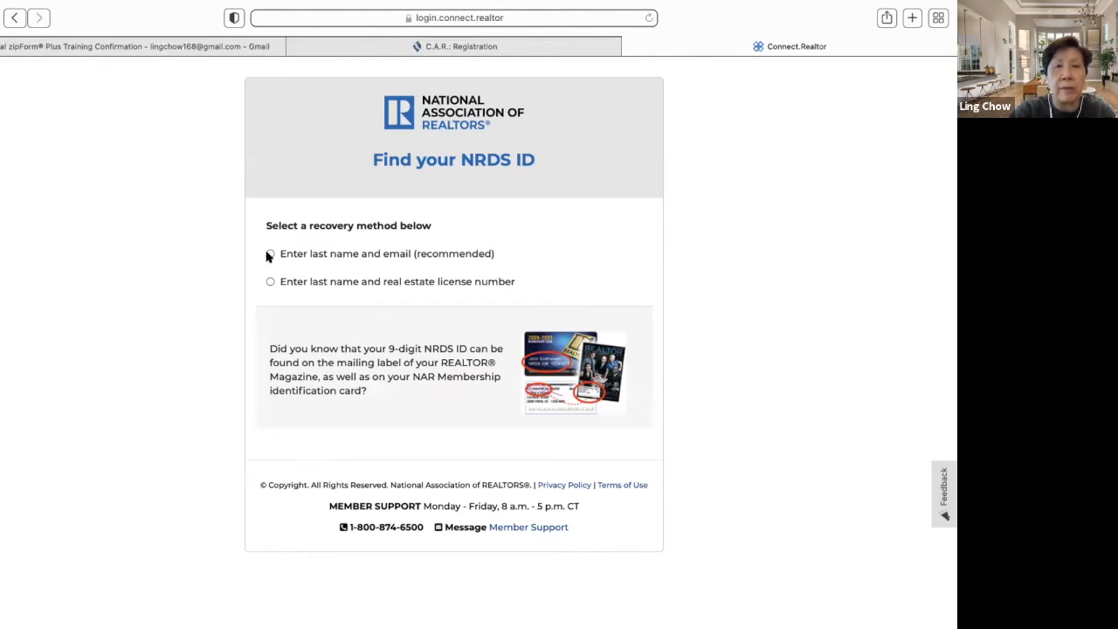
# - Retrieve the NRDS ID using the member's last name and license number, then return to registration
pyautogui.click(270, 255)
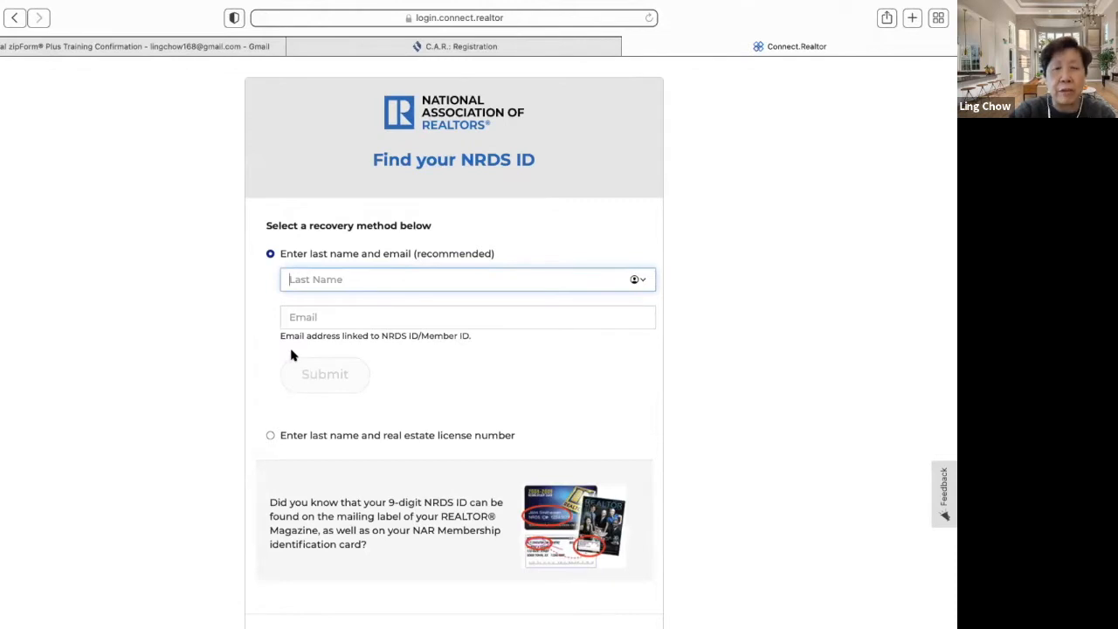
pyautogui.click(271, 436)
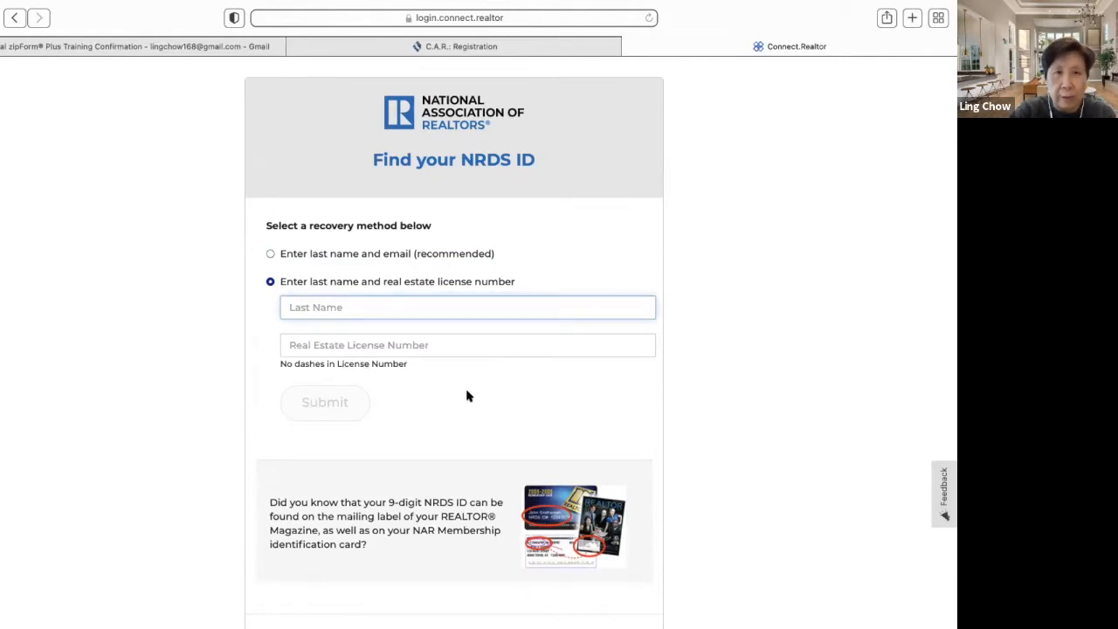
pyautogui.write('chow')
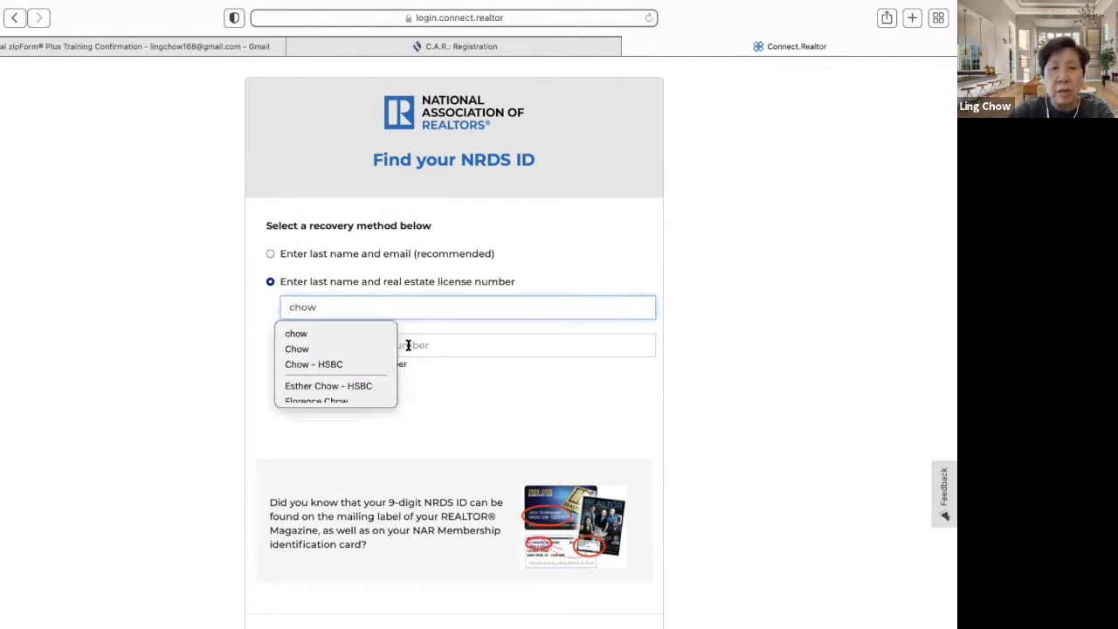
pyautogui.click(430, 353)
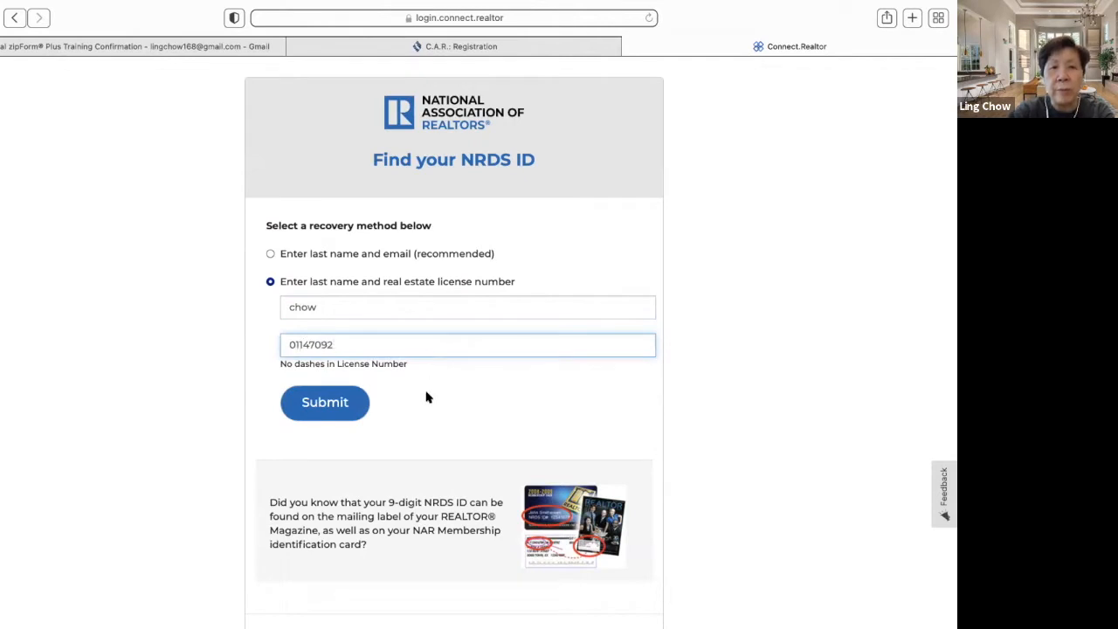
pyautogui.click(320, 402)
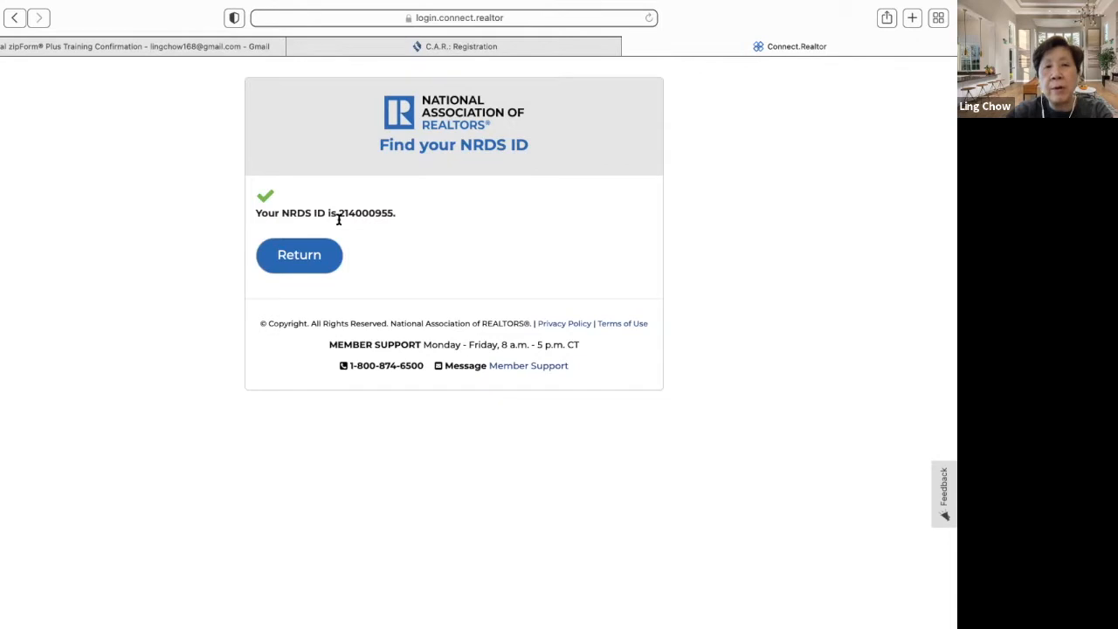
pyautogui.click(312, 254)
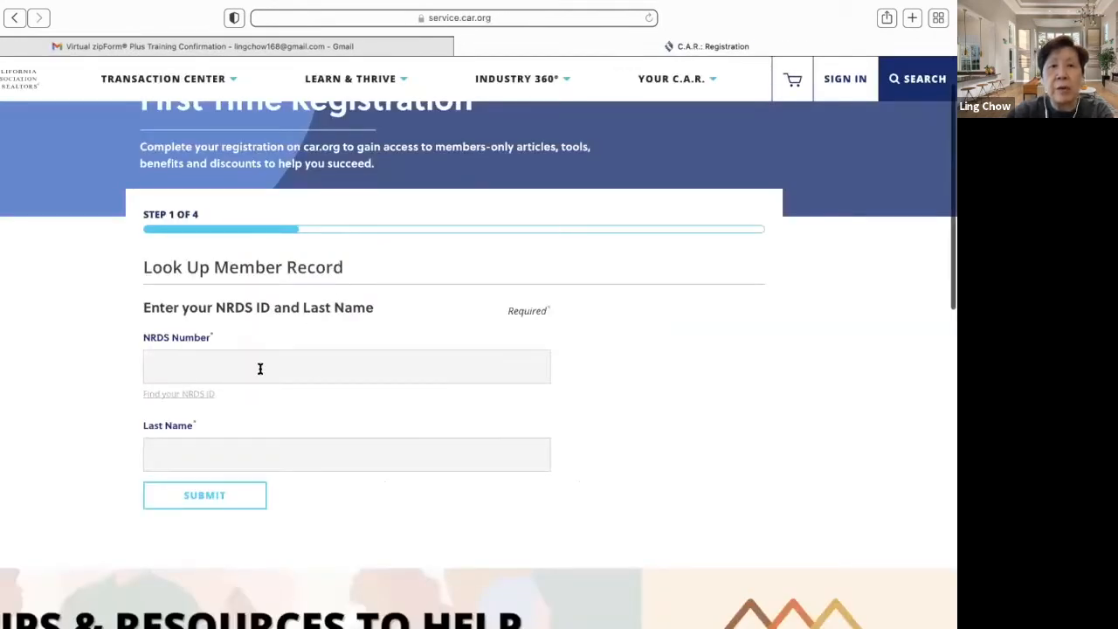
pyautogui.click(259, 368)
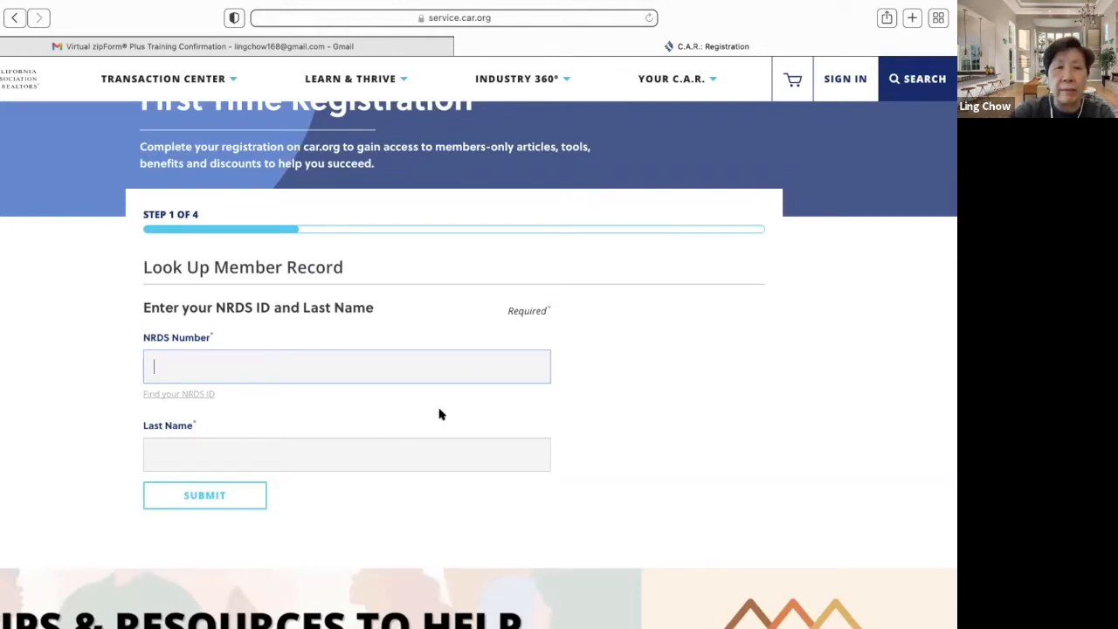
# - Sign in to car.org using the saved password
pyautogui.click(856, 81)
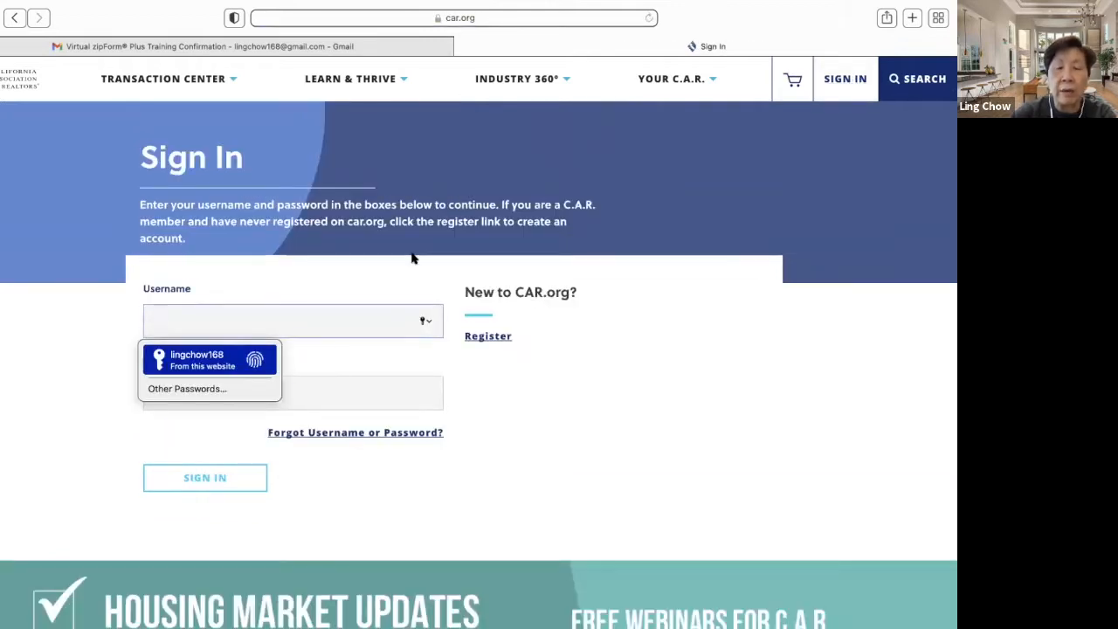
pyautogui.press('Return')
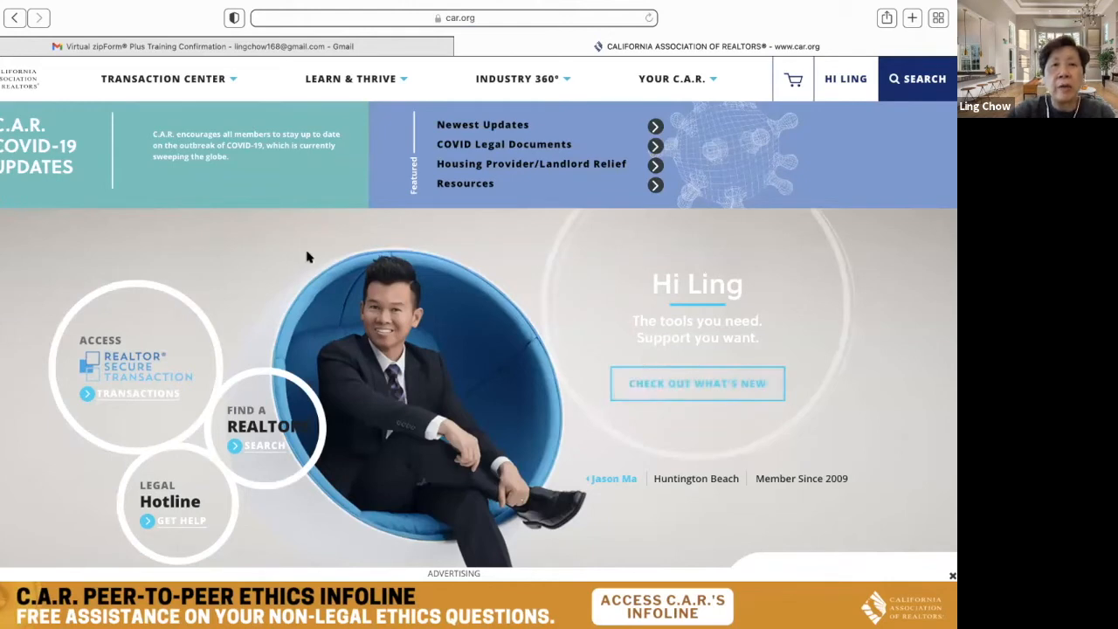
pyautogui.scroll(1, 229, 233)
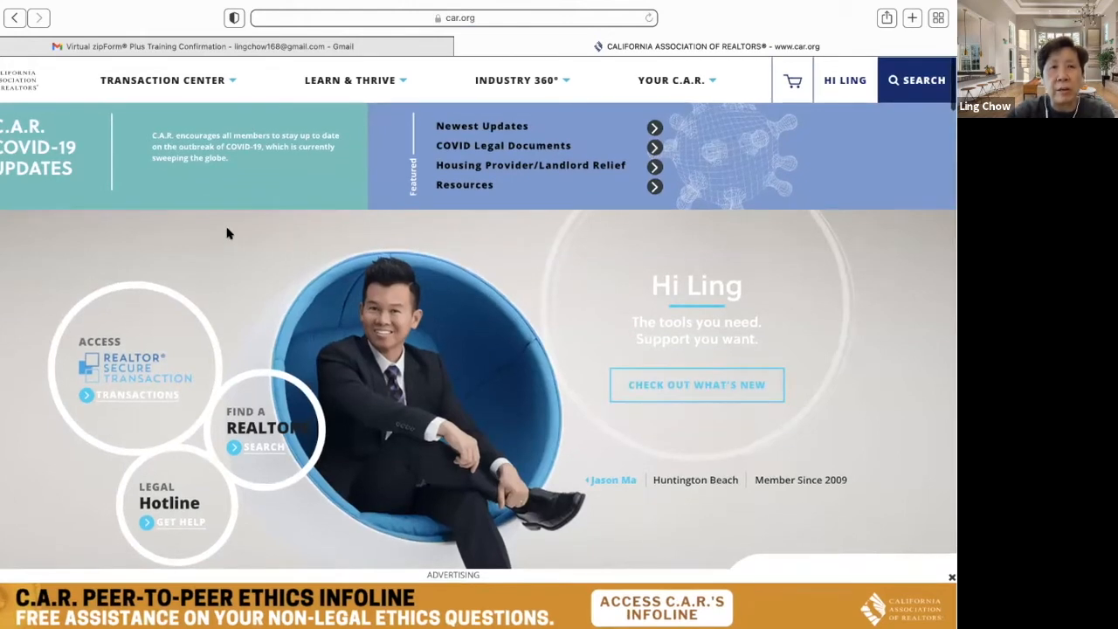
pyautogui.scroll(-8, 227, 234)
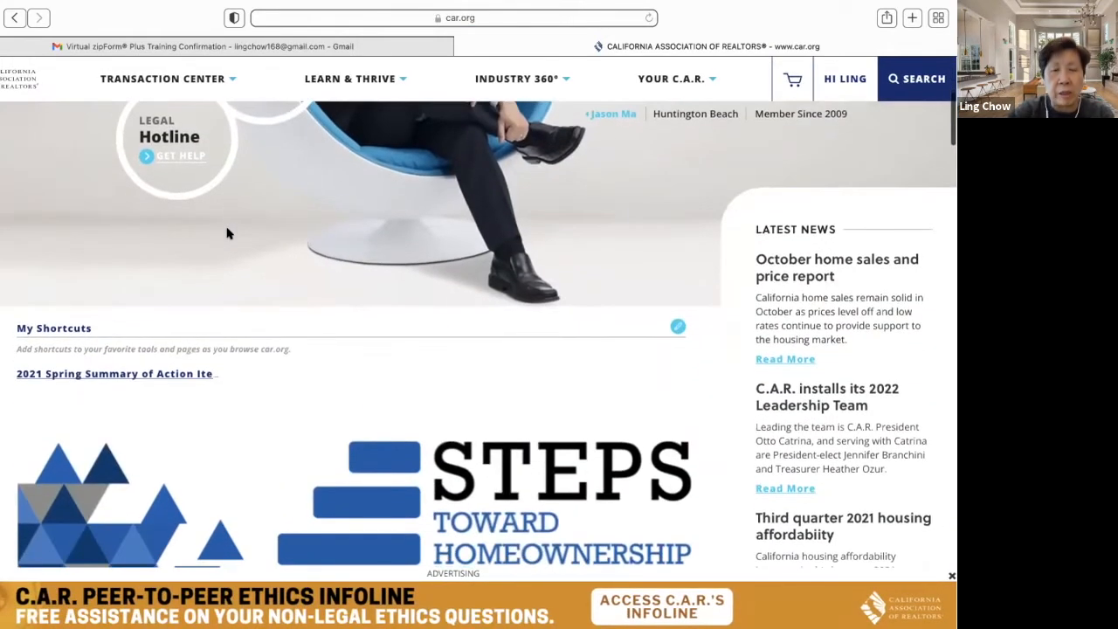
# - Scroll through the personalized homepage sections and back up to the welcome greeting
pyautogui.scroll(-7, 227, 233)
pyautogui.scroll(-8, 225, 222)
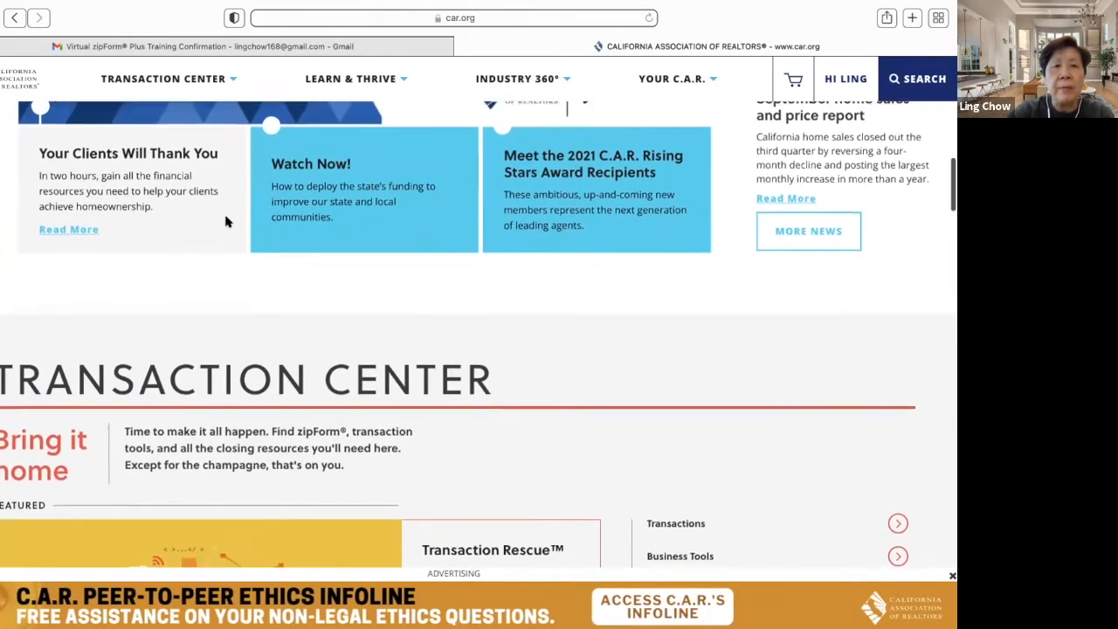
pyautogui.scroll(-16, 226, 222)
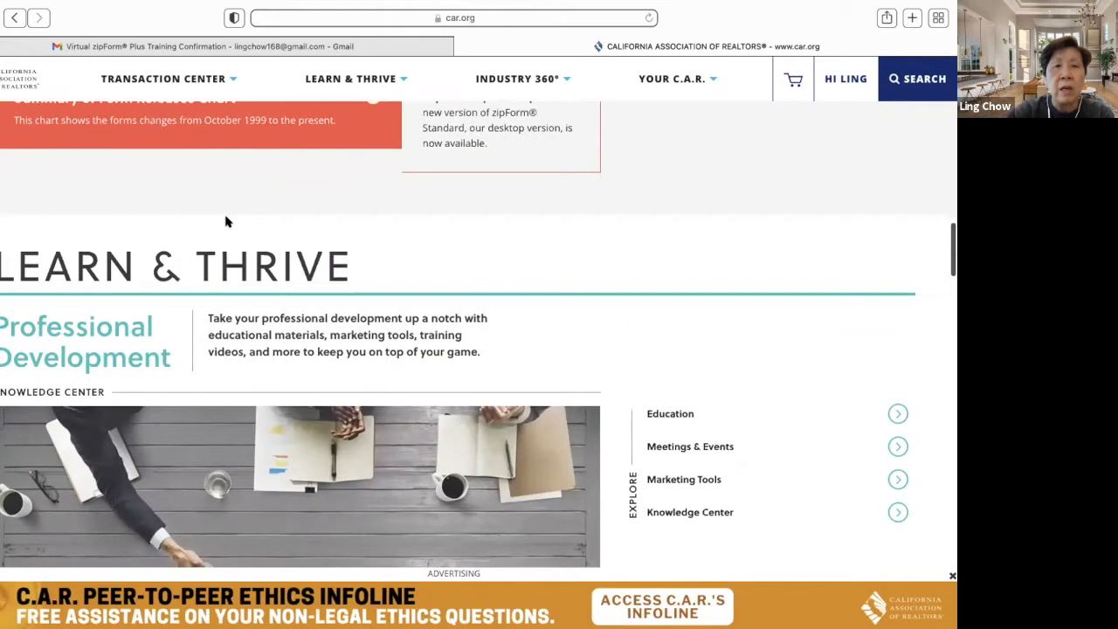
pyautogui.scroll(-6, 226, 222)
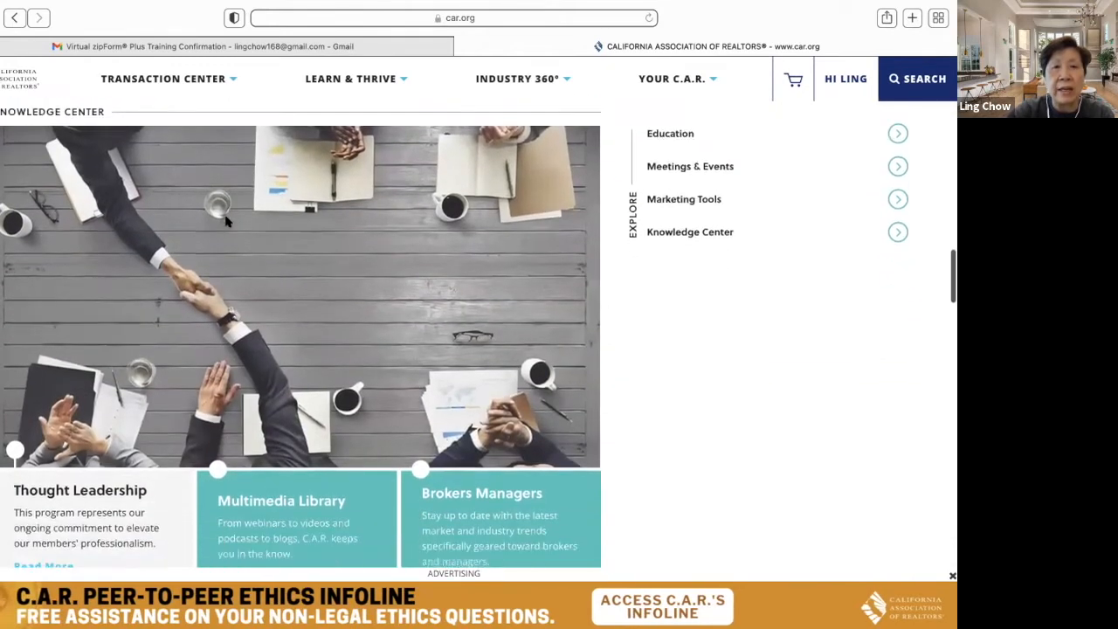
pyautogui.scroll(-15, 225, 222)
pyautogui.scroll(-9, 225, 222)
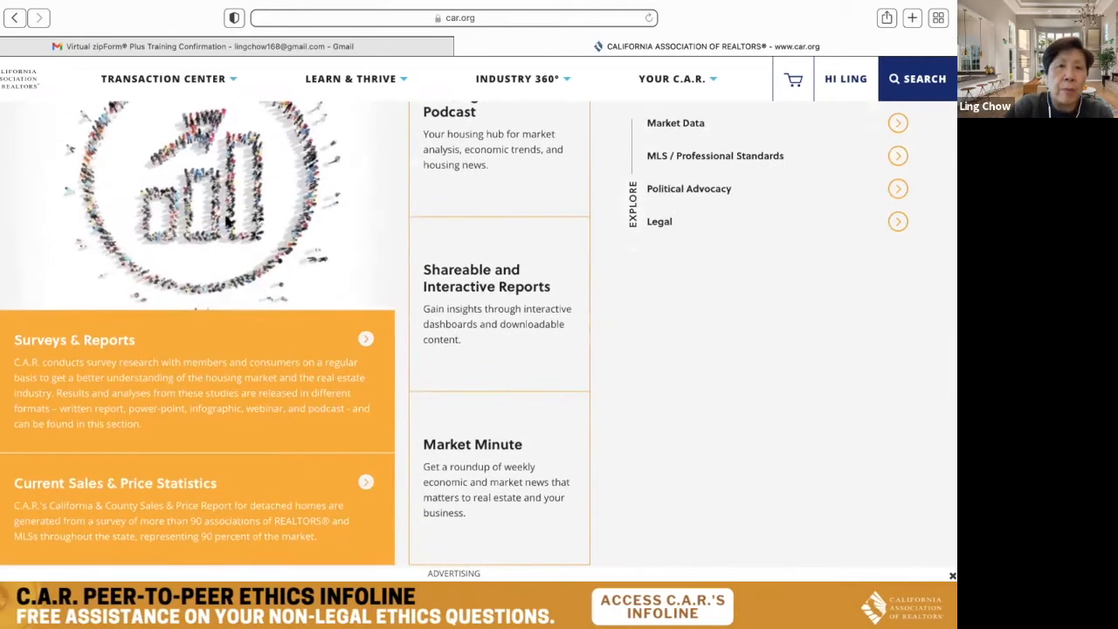
pyautogui.scroll(1, 227, 222)
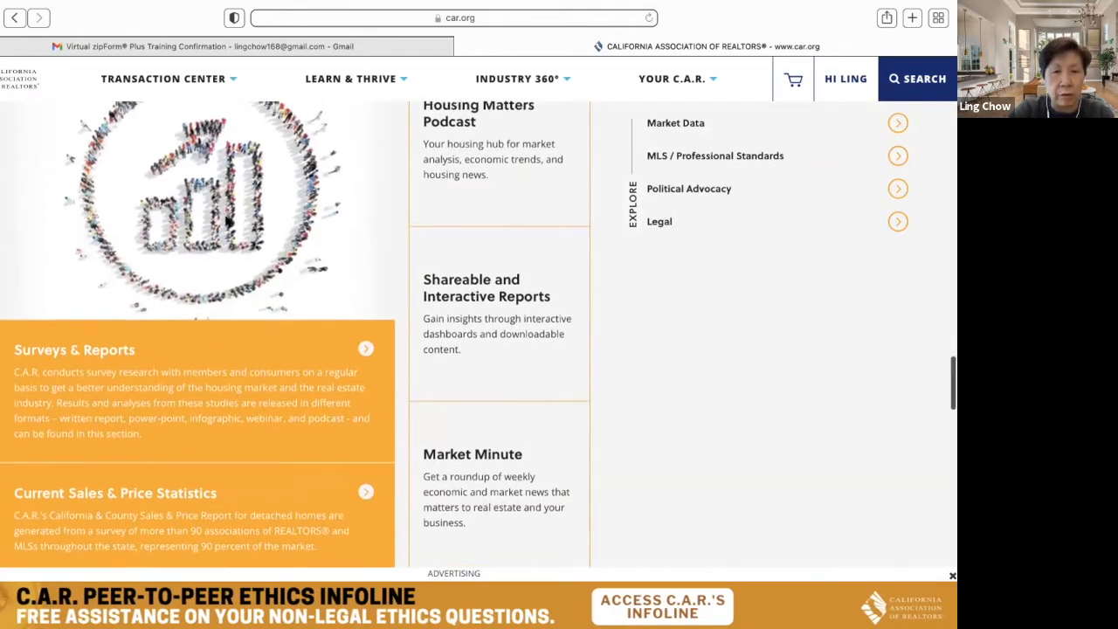
pyautogui.scroll(20, 225, 221)
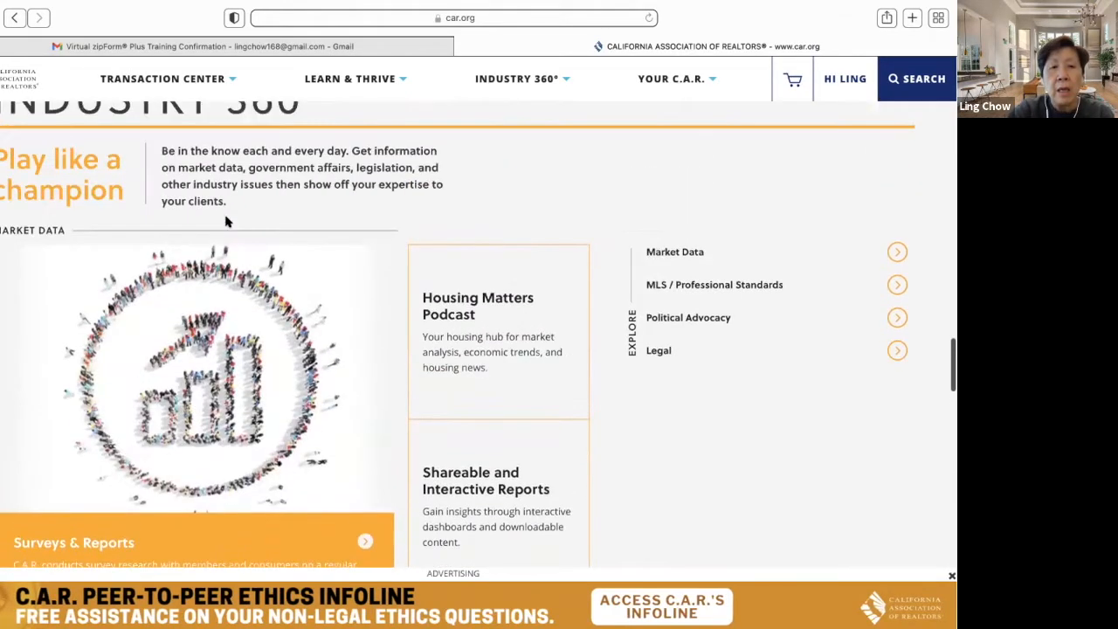
pyautogui.scroll(20, 226, 222)
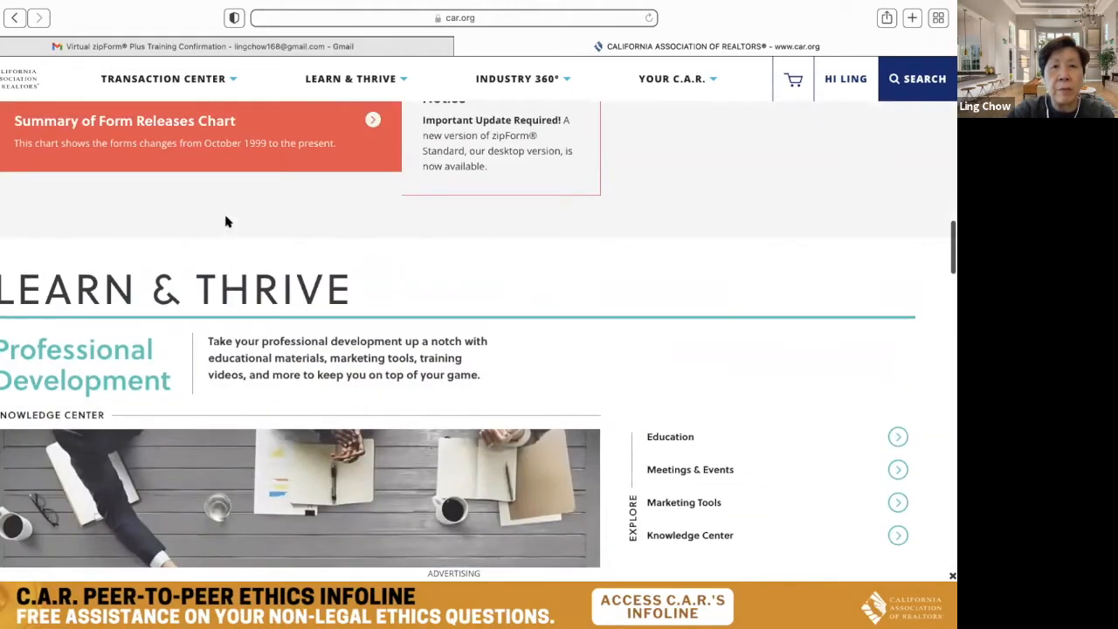
pyautogui.scroll(10, 226, 222)
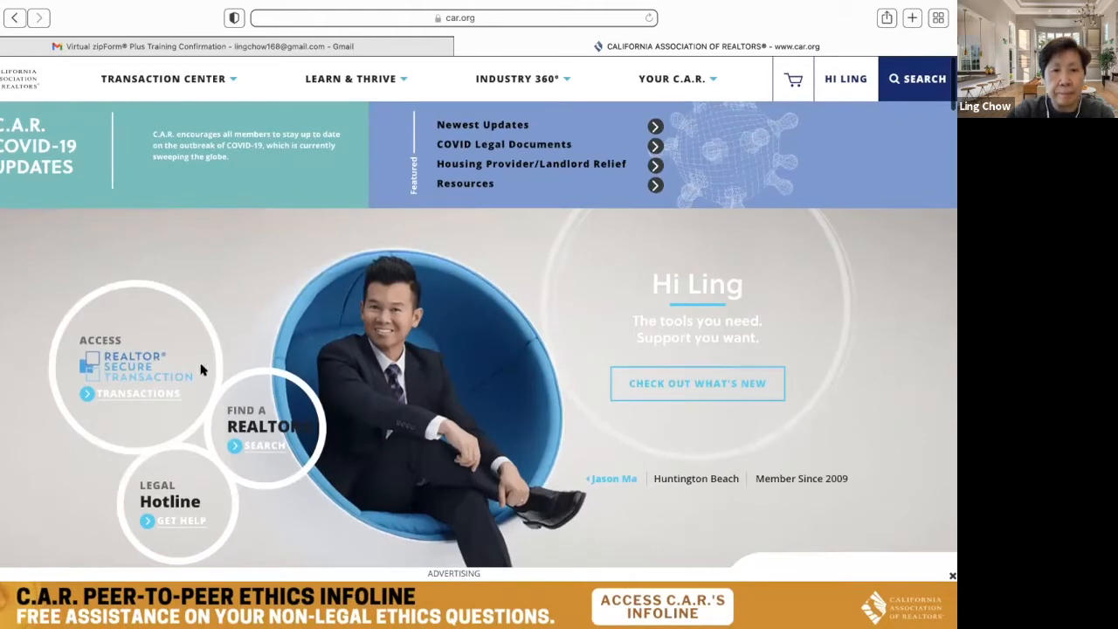
# - From the REALTOR Secure Transaction page, launch zipForm in a new tab
pyautogui.click(147, 394)
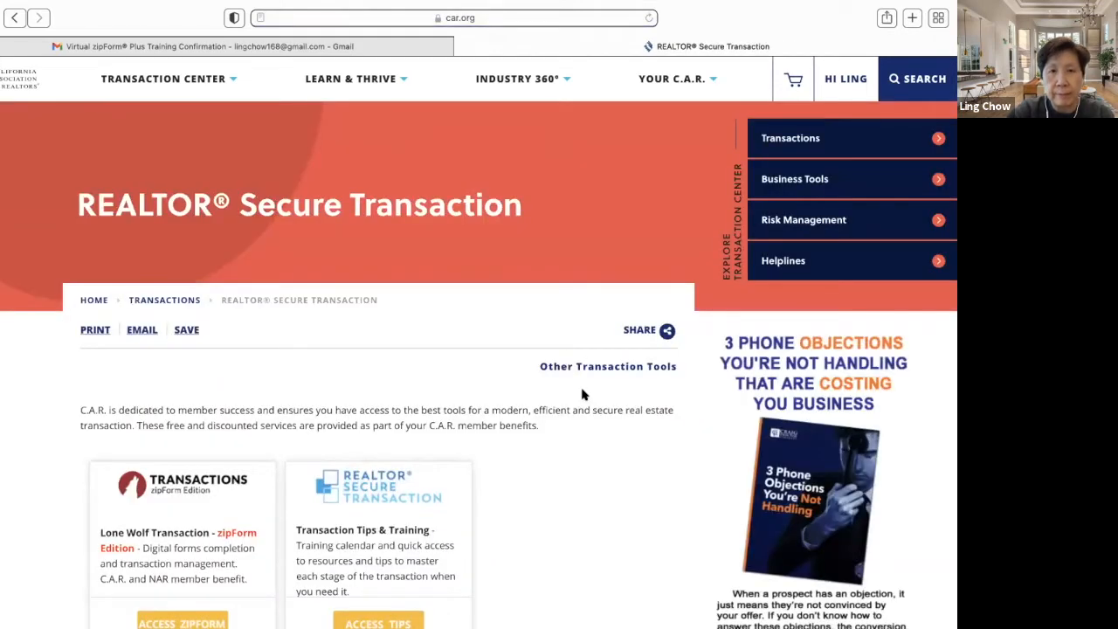
pyautogui.scroll(-3, 649, 462)
pyautogui.scroll(-1, 649, 462)
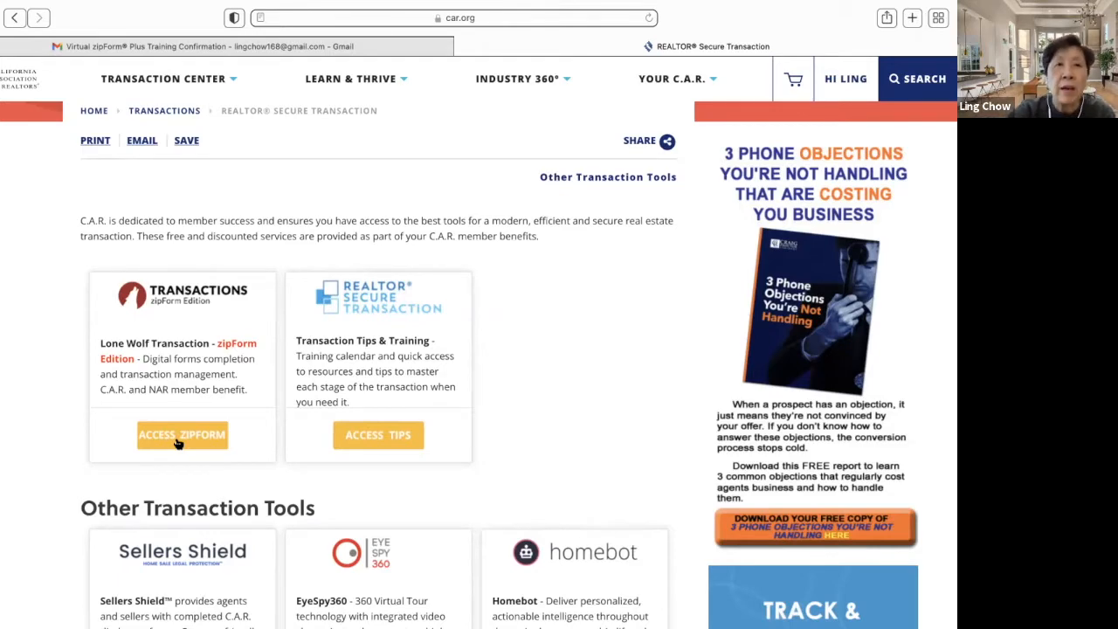
pyautogui.click(181, 437)
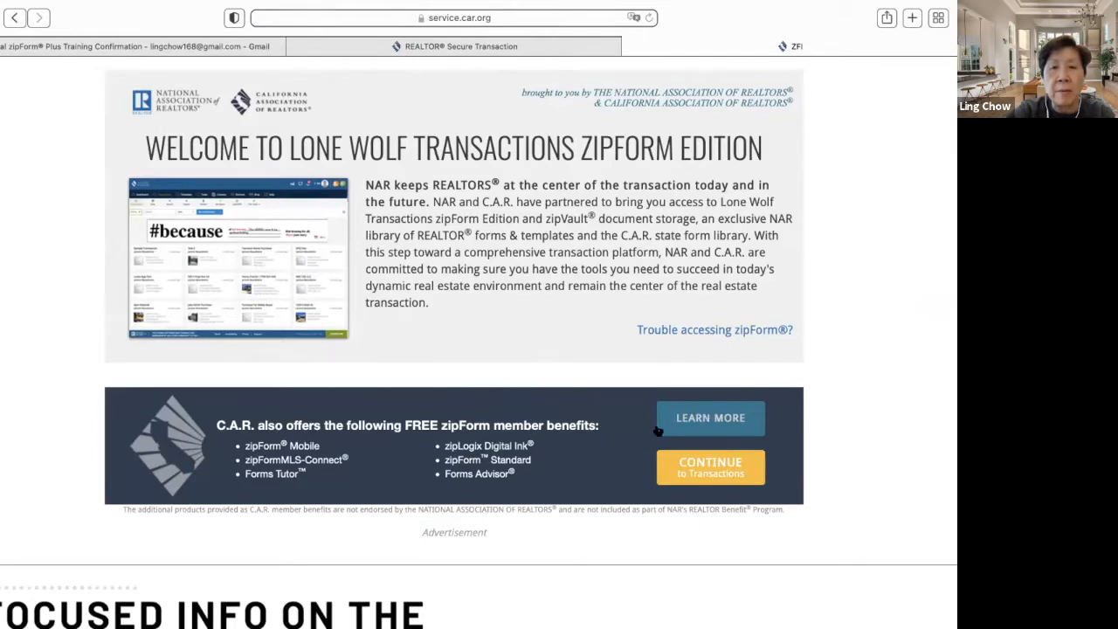
# - Continue to Transactions to reach the zipForm dashboard
pyautogui.click(730, 476)
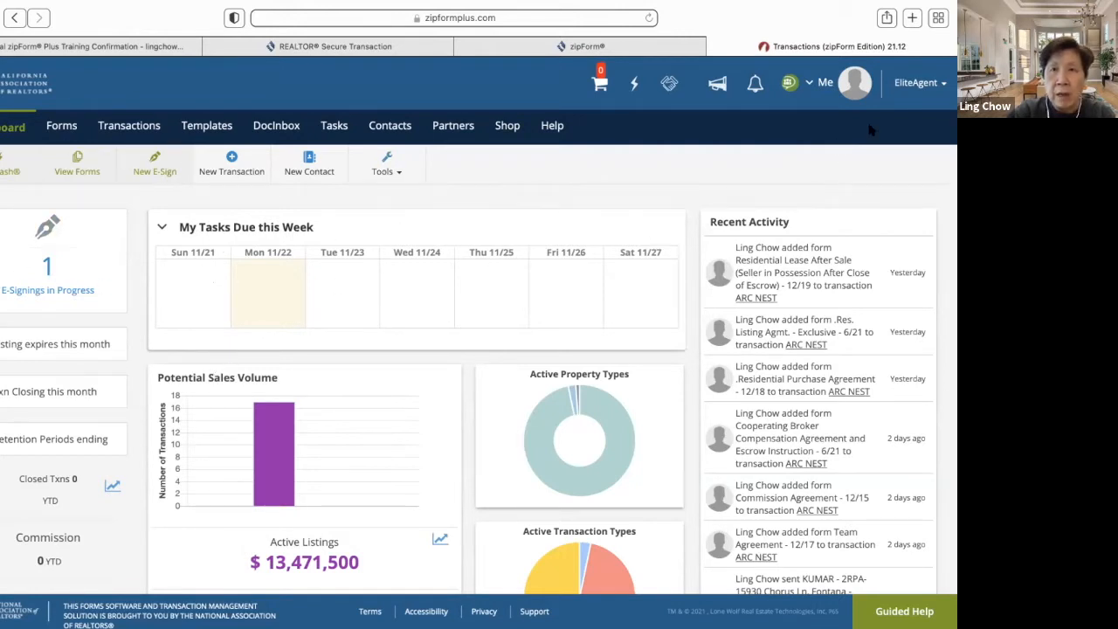
# - Open Profile & Settings from the Me avatar menu and review the personal information fields
pyautogui.click(807, 84)
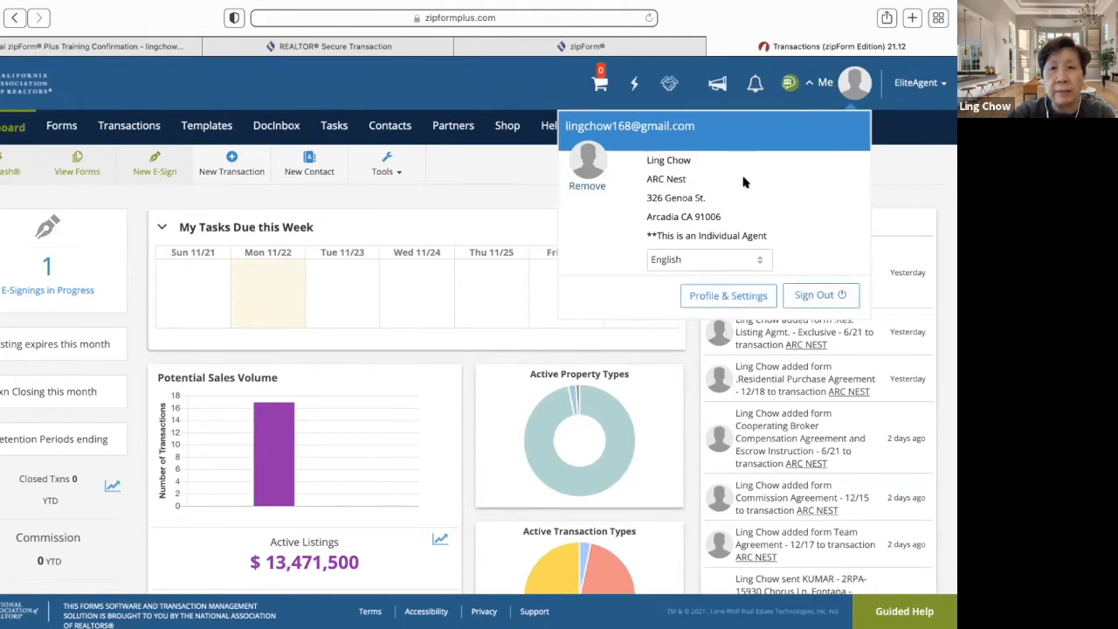
pyautogui.click(738, 297)
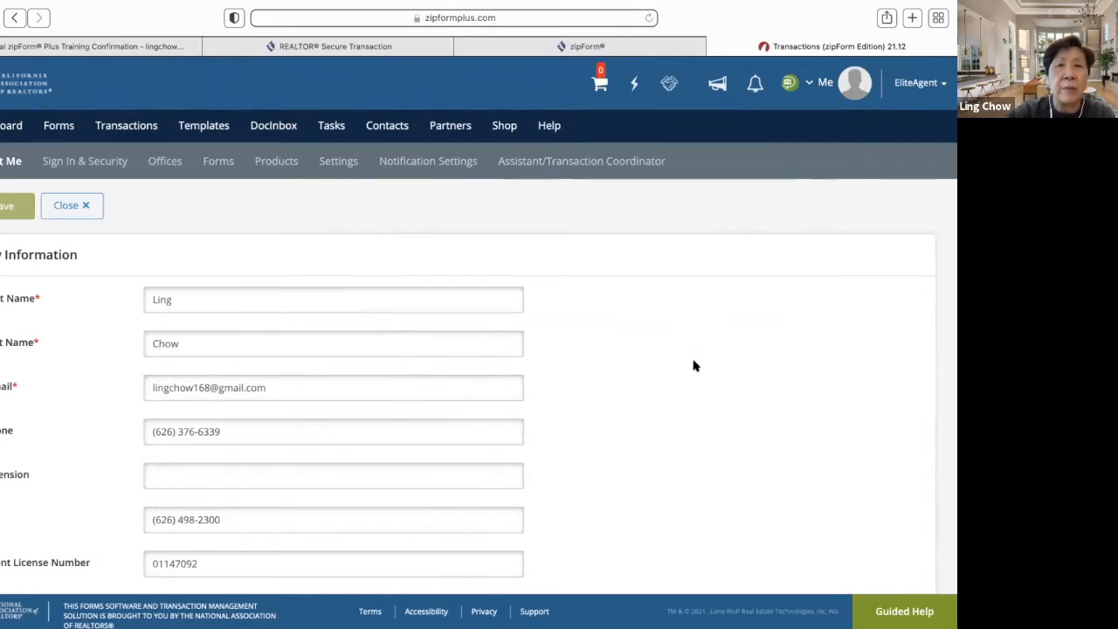
pyautogui.scroll(-2, 694, 365)
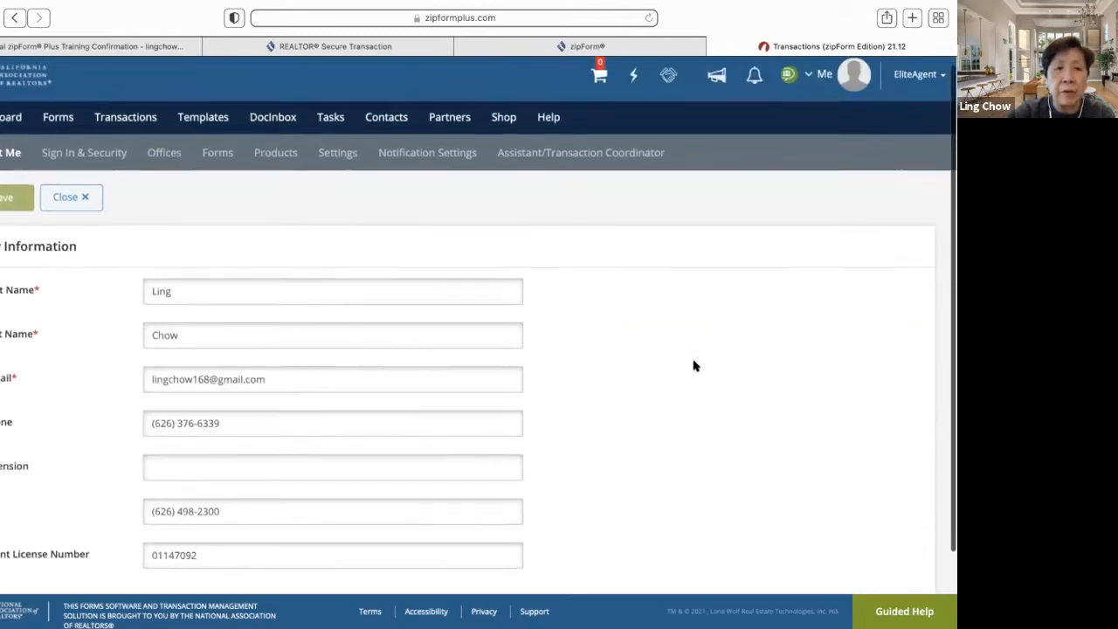
pyautogui.scroll(-1, 694, 365)
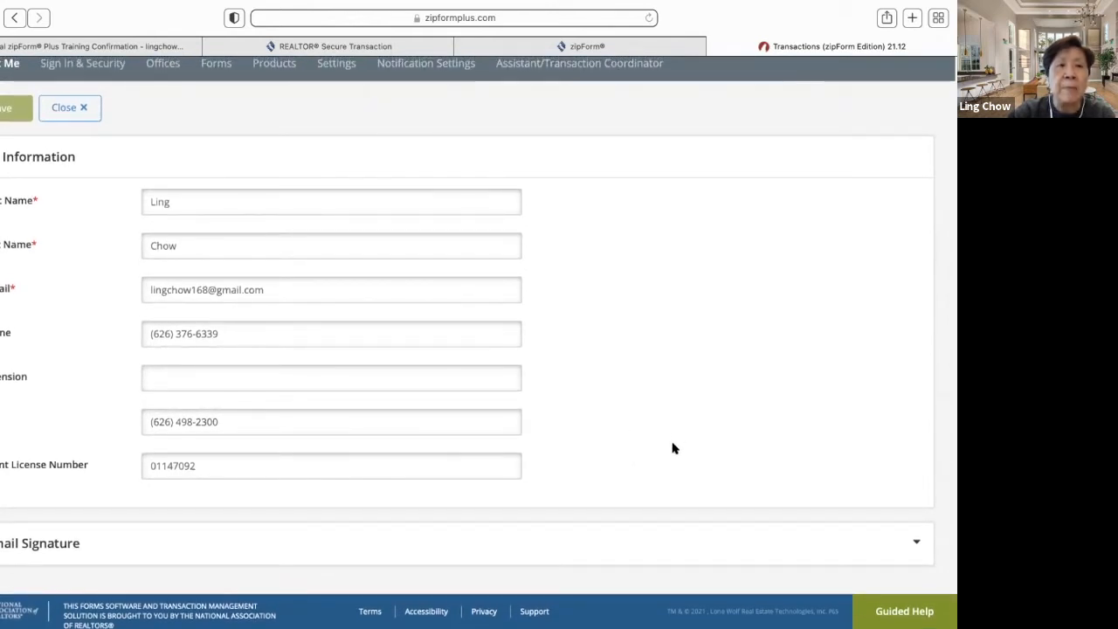
pyautogui.scroll(-1, 605, 509)
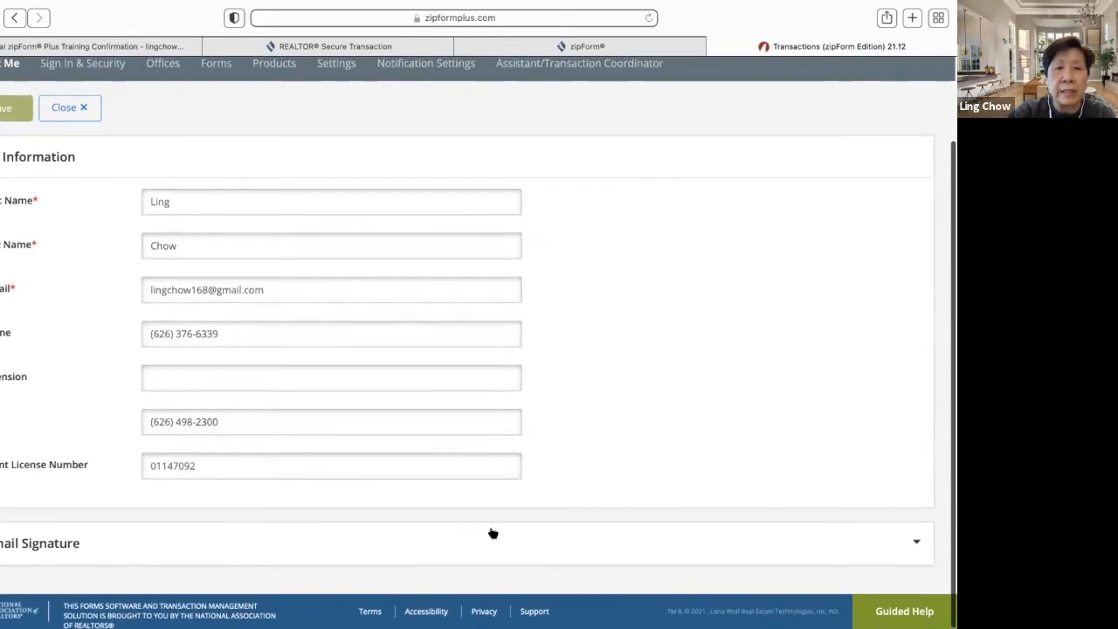
# - Expand Email Signature and review the signature's name, phone, email and DRE license lines
pyautogui.click(63, 546)
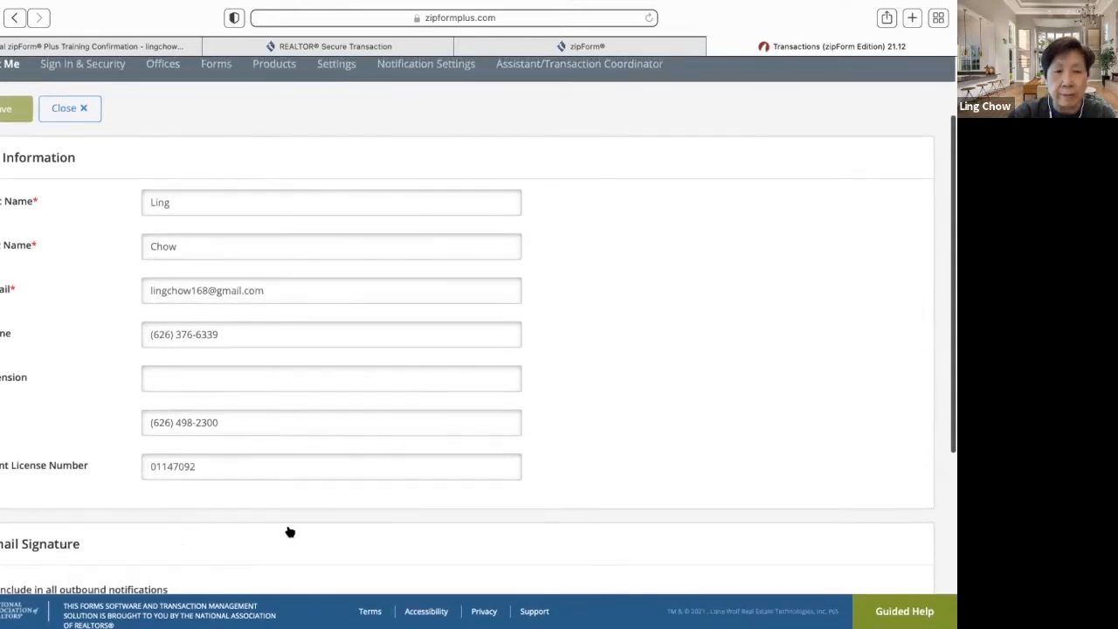
pyautogui.scroll(-4, 288, 531)
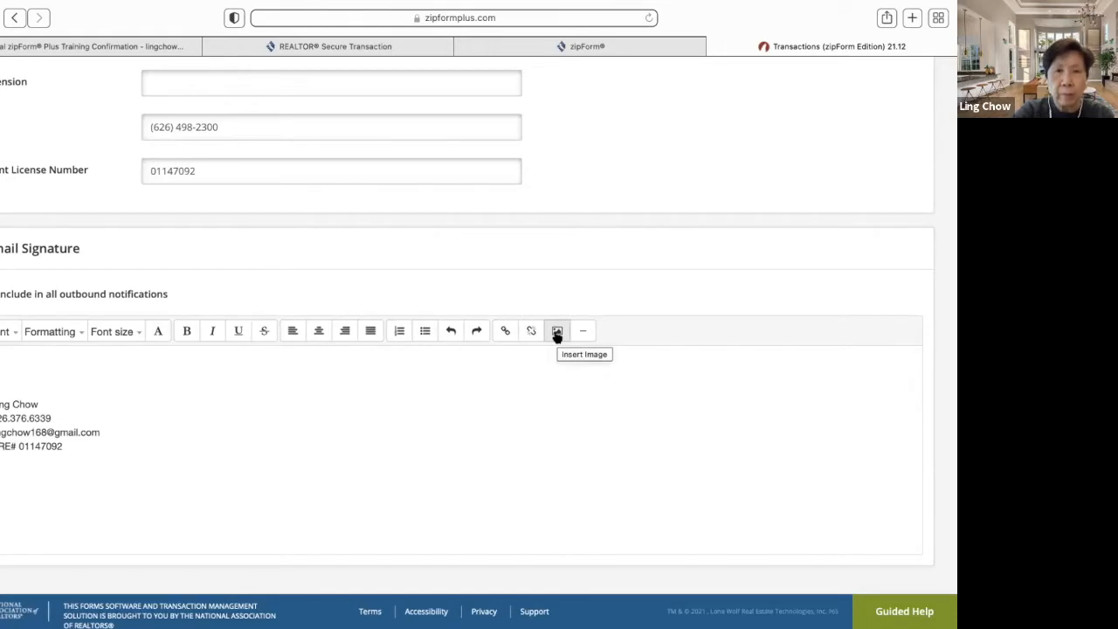
pyautogui.scroll(10, 557, 336)
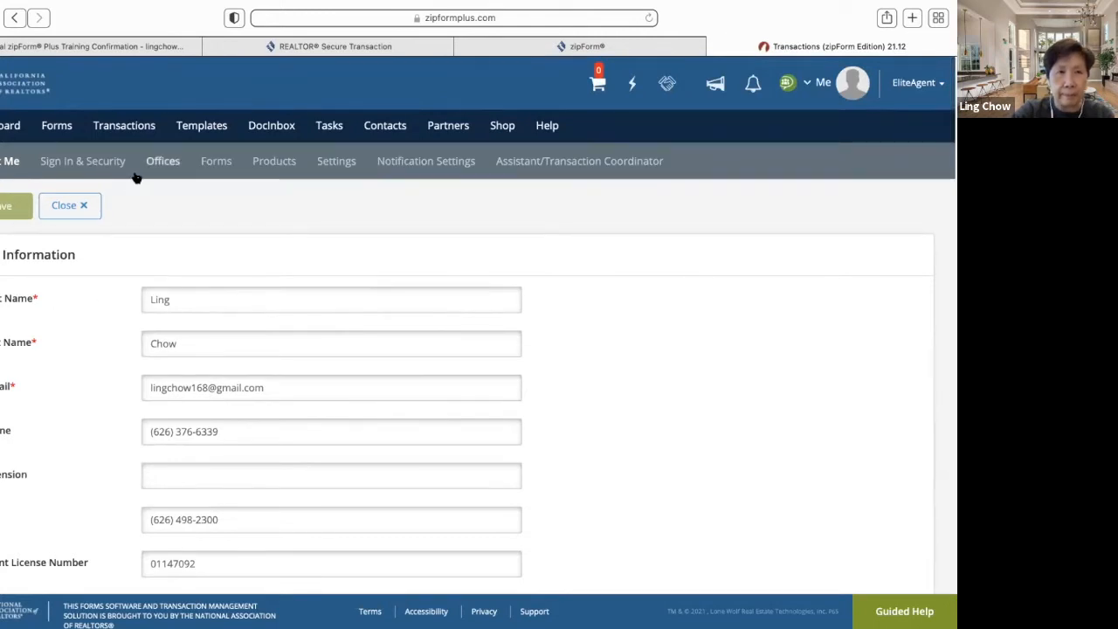
# - Review Sign In & Security: username, password reset, recovery contacts and two-factor authentication off
pyautogui.click(85, 163)
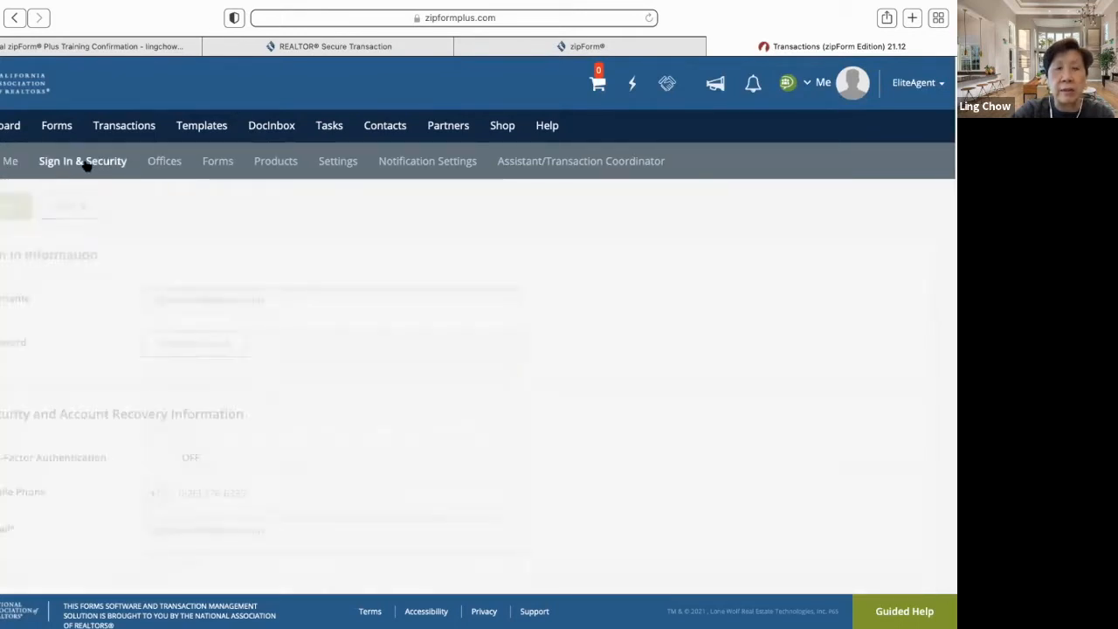
pyautogui.scroll(-1, 646, 336)
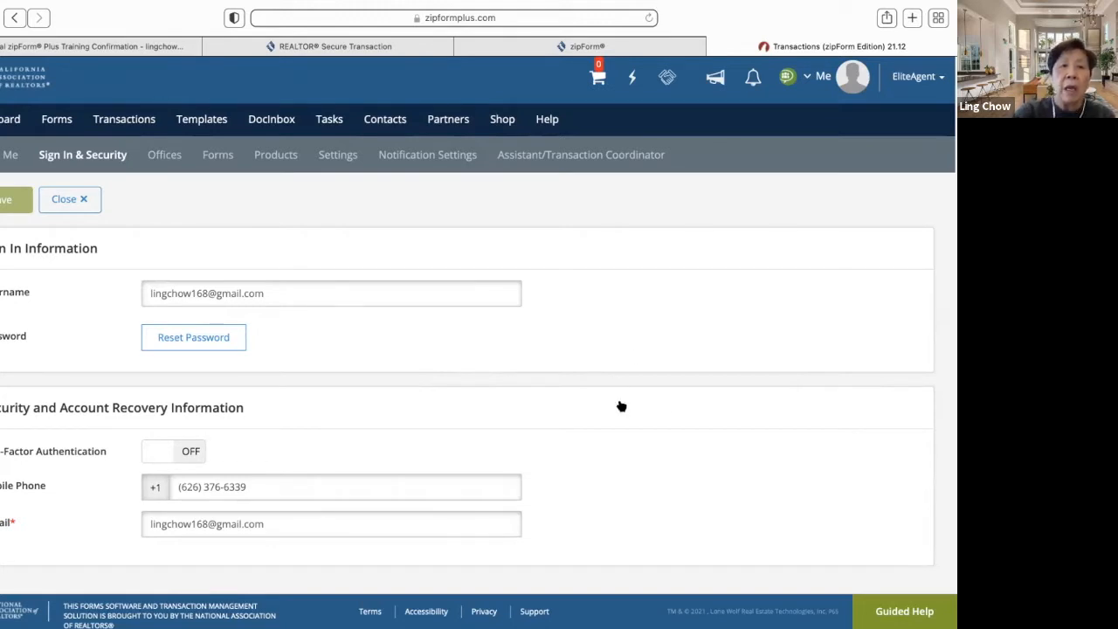
pyautogui.scroll(-1, 564, 416)
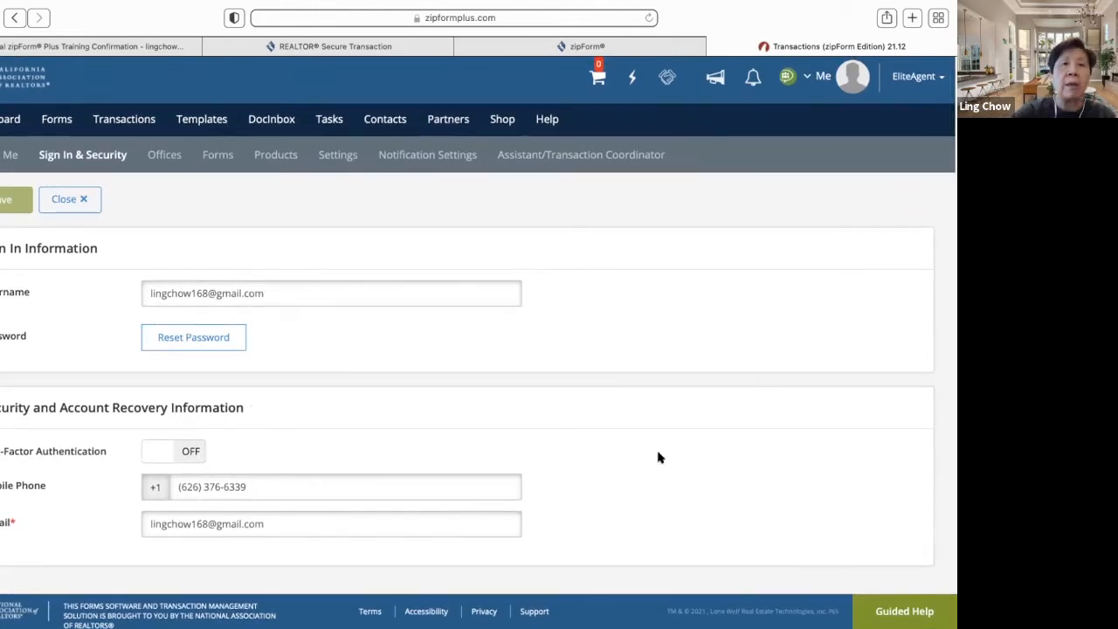
pyautogui.scroll(-1, 685, 470)
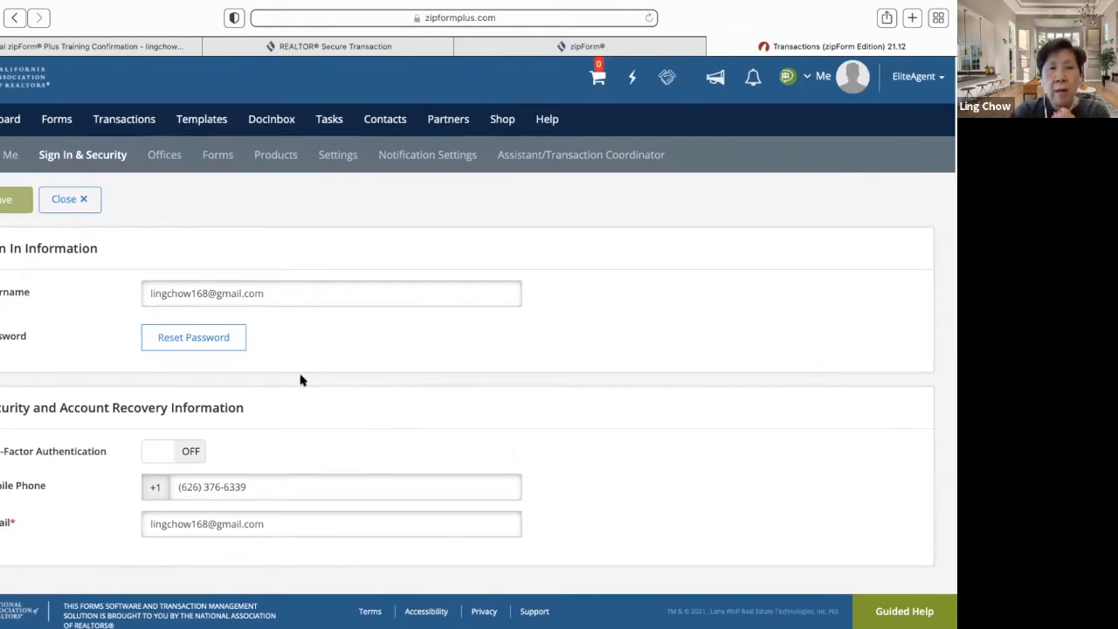
# - Open the Offices sub-tab to review ARC Nest's company information and Arcadia, CA address
pyautogui.click(163, 158)
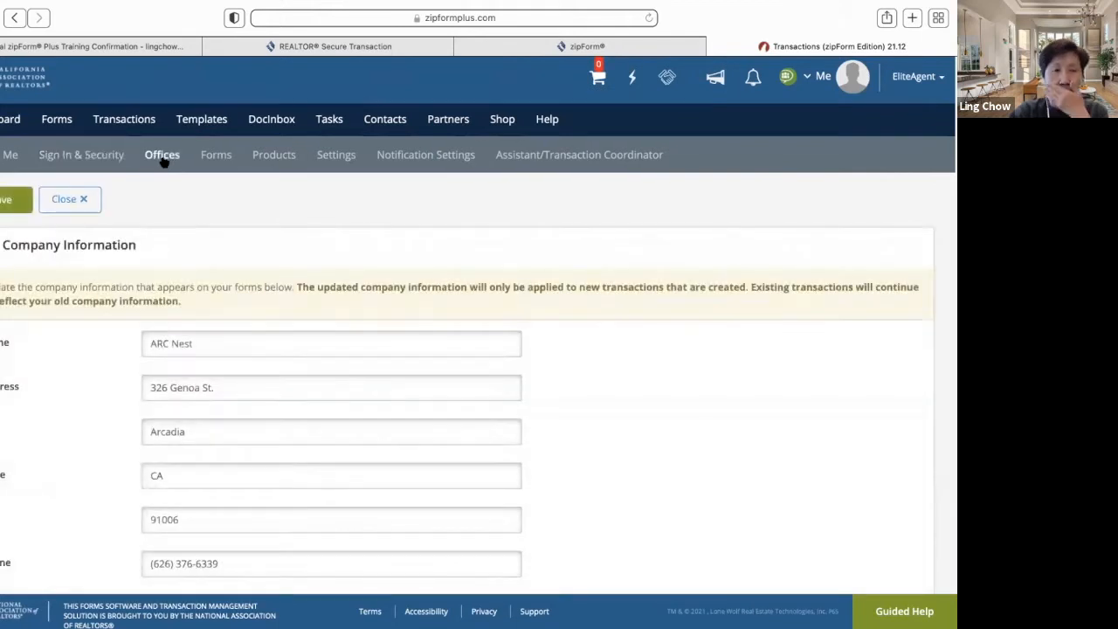
pyautogui.scroll(-2, 674, 411)
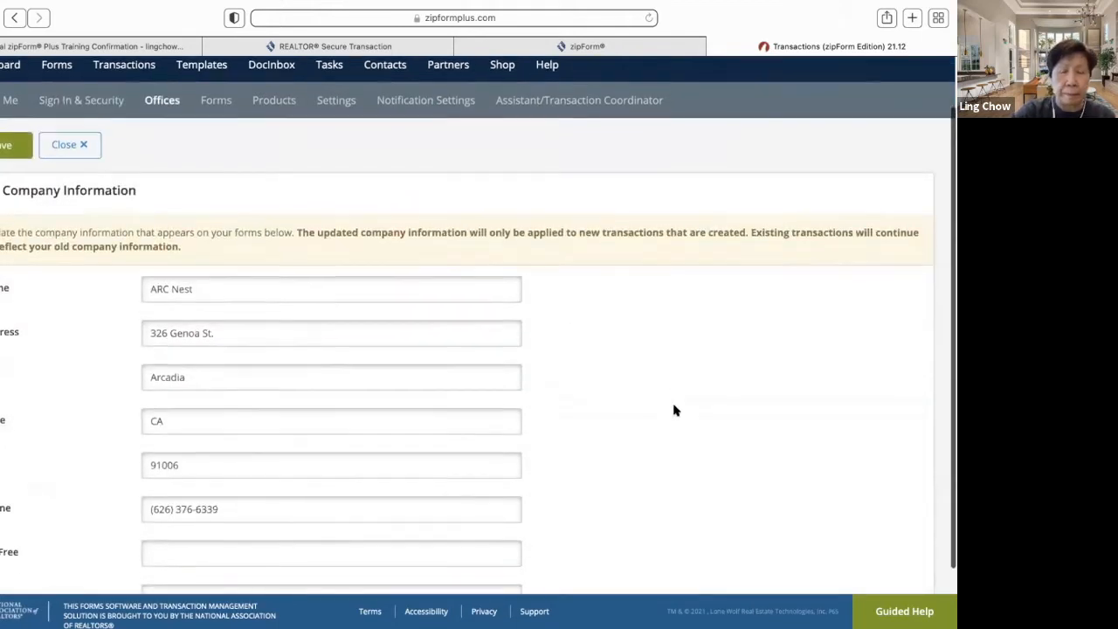
pyautogui.scroll(1, 675, 411)
pyautogui.scroll(2, 674, 410)
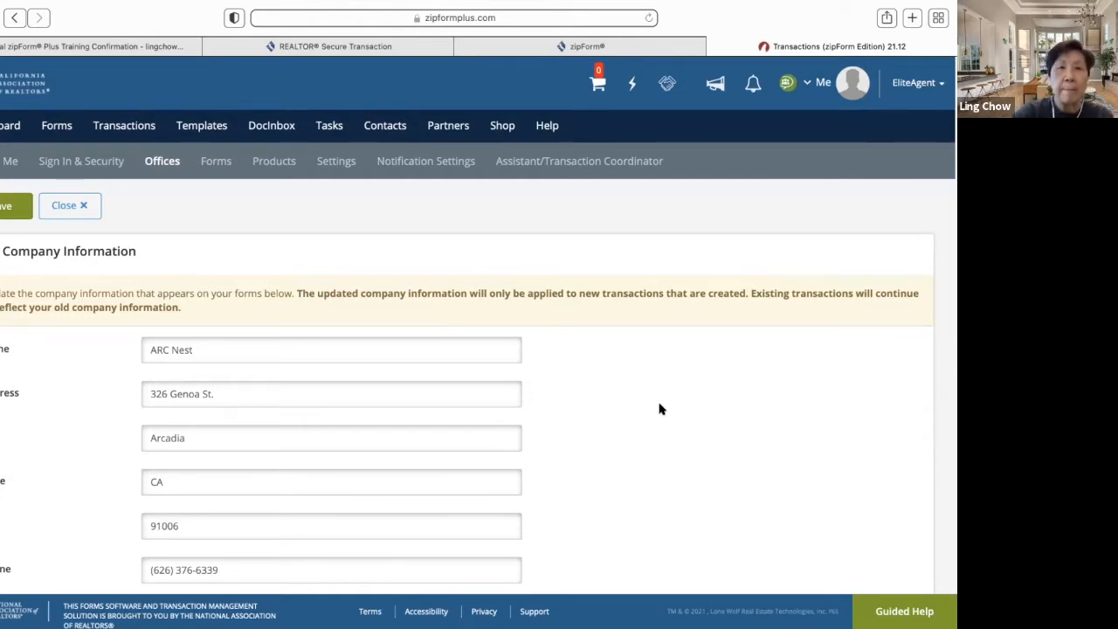
pyautogui.scroll(-3, 624, 427)
pyautogui.scroll(3, 624, 428)
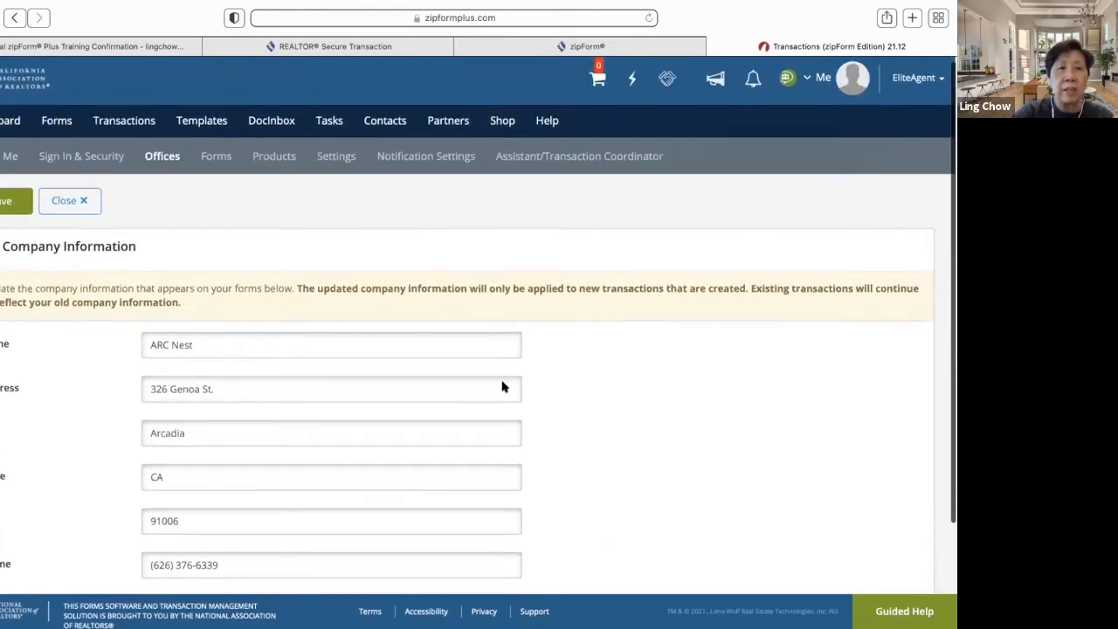
# - Open the Forms sub-tab to review libraries like CAR and NARFSLA, expiring Mar 30 2022
pyautogui.click(215, 157)
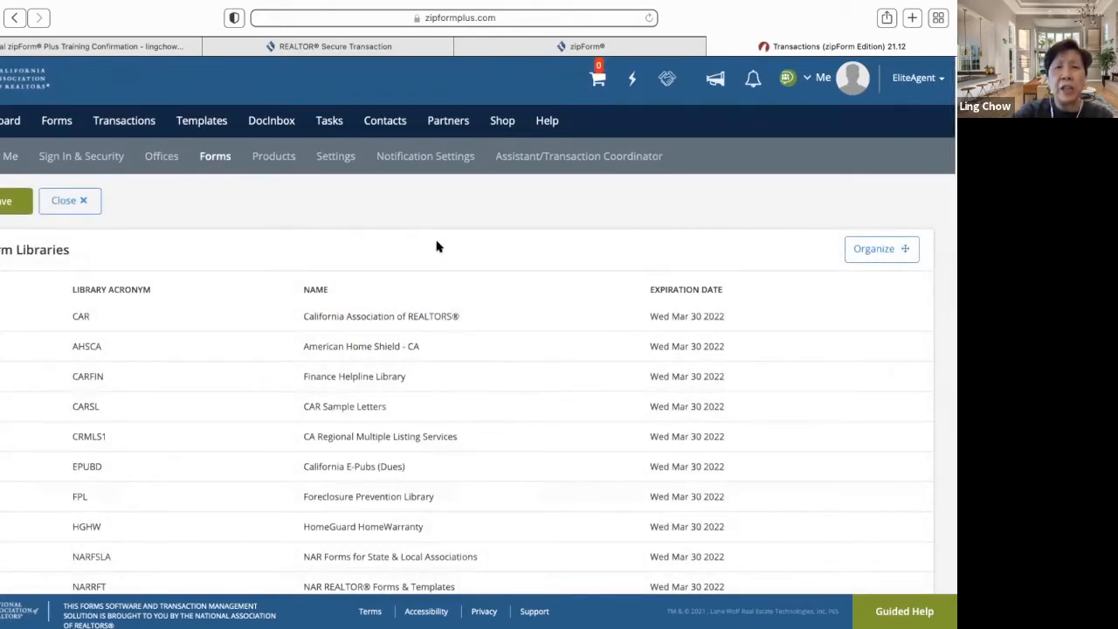
pyautogui.scroll(1, 438, 247)
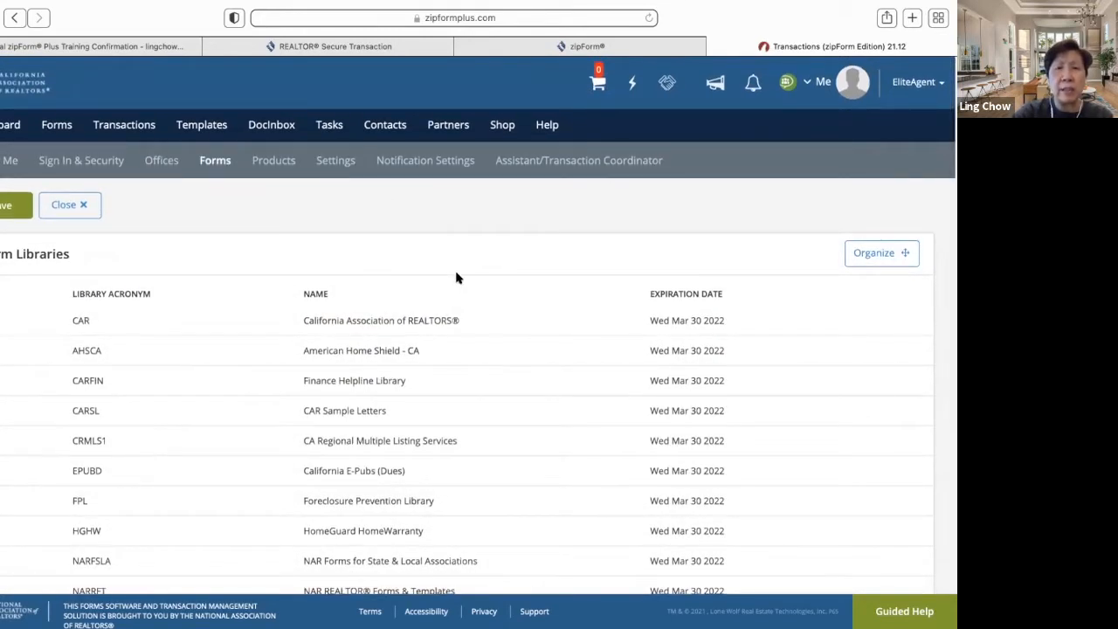
pyautogui.scroll(-5, 442, 342)
pyautogui.scroll(5, 442, 341)
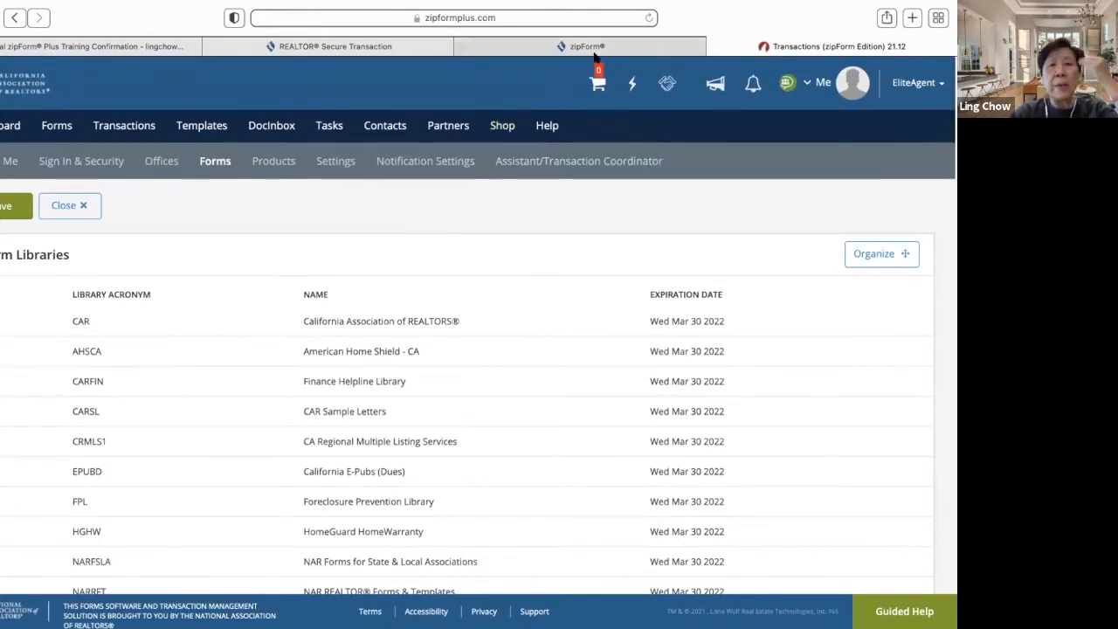
# - Open the Shop and switch between its Forms and Your Products listings
pyautogui.click(598, 85)
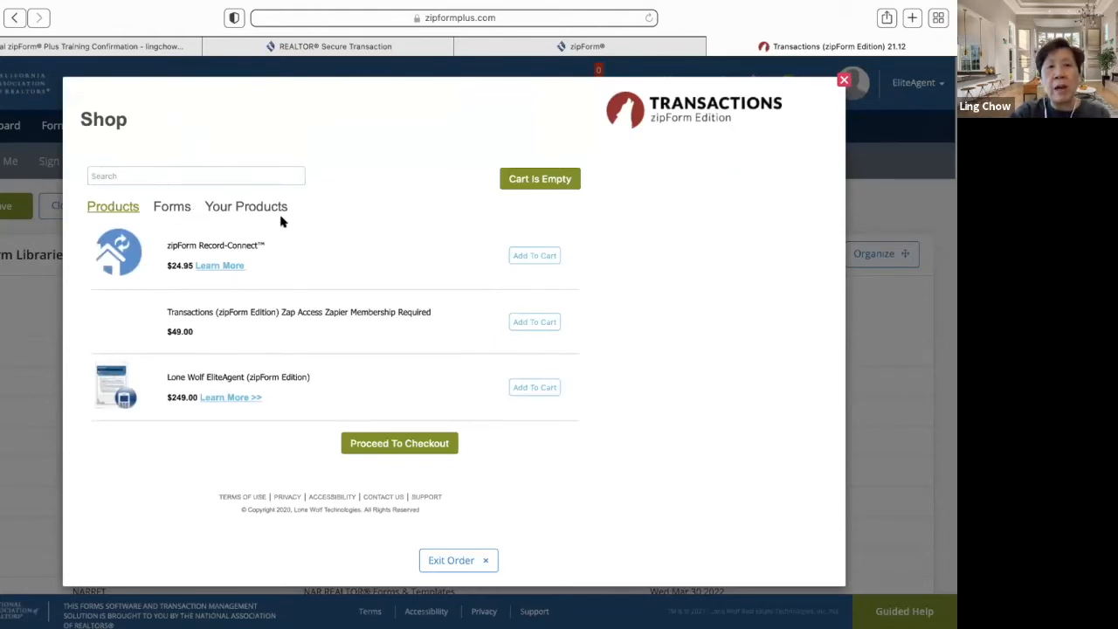
pyautogui.click(172, 210)
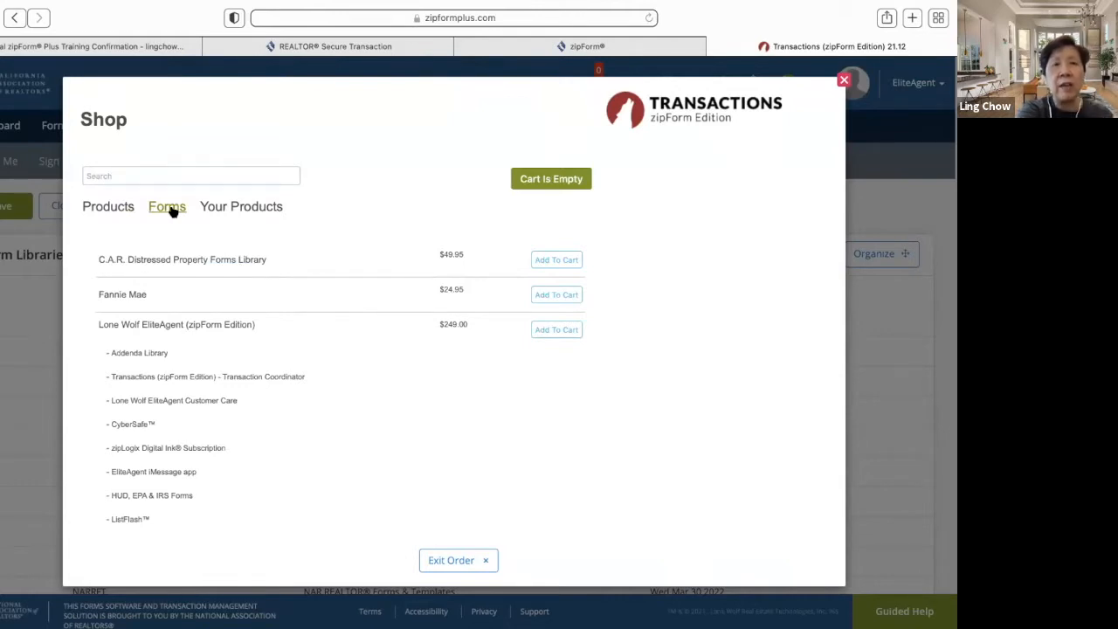
pyautogui.click(233, 207)
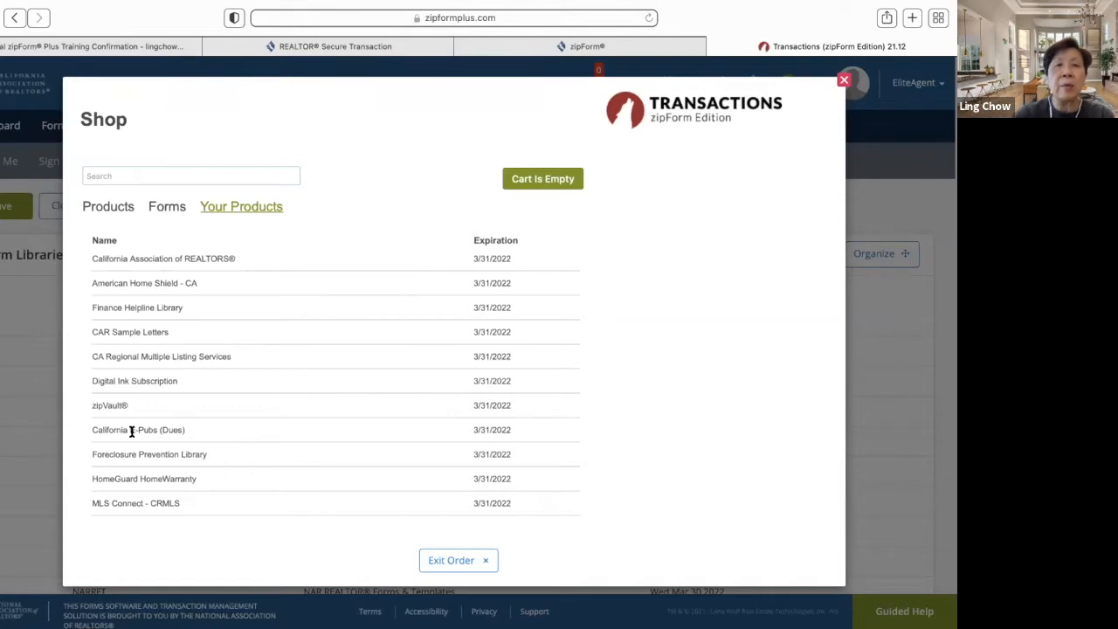
pyautogui.click(158, 210)
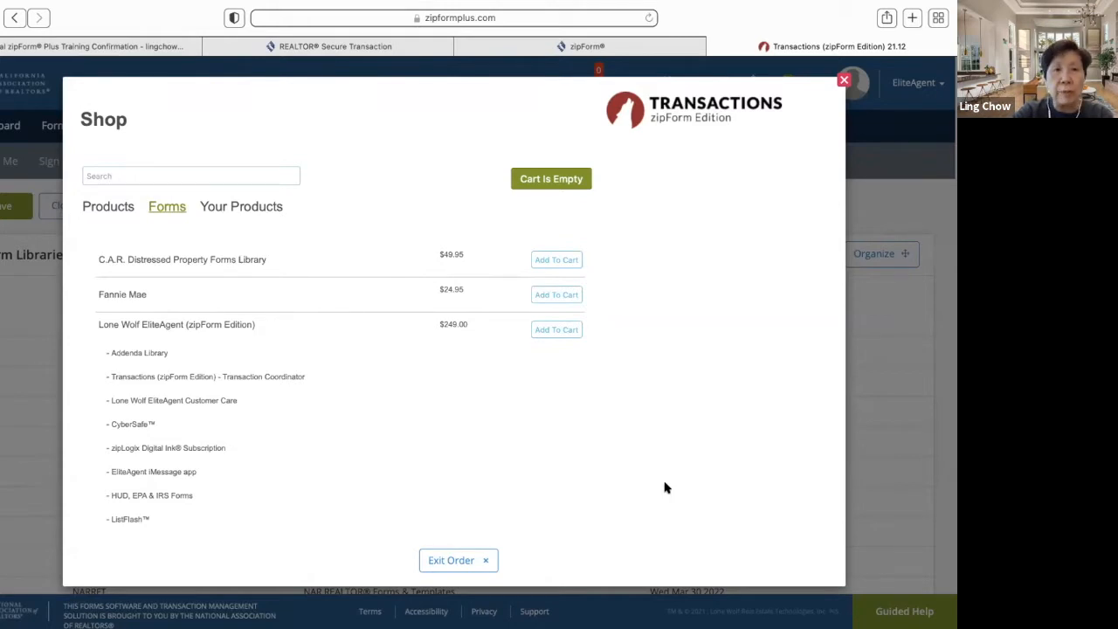
# - Scroll the Products add-ons and owned products lists, ending on the Products tab
pyautogui.click(115, 210)
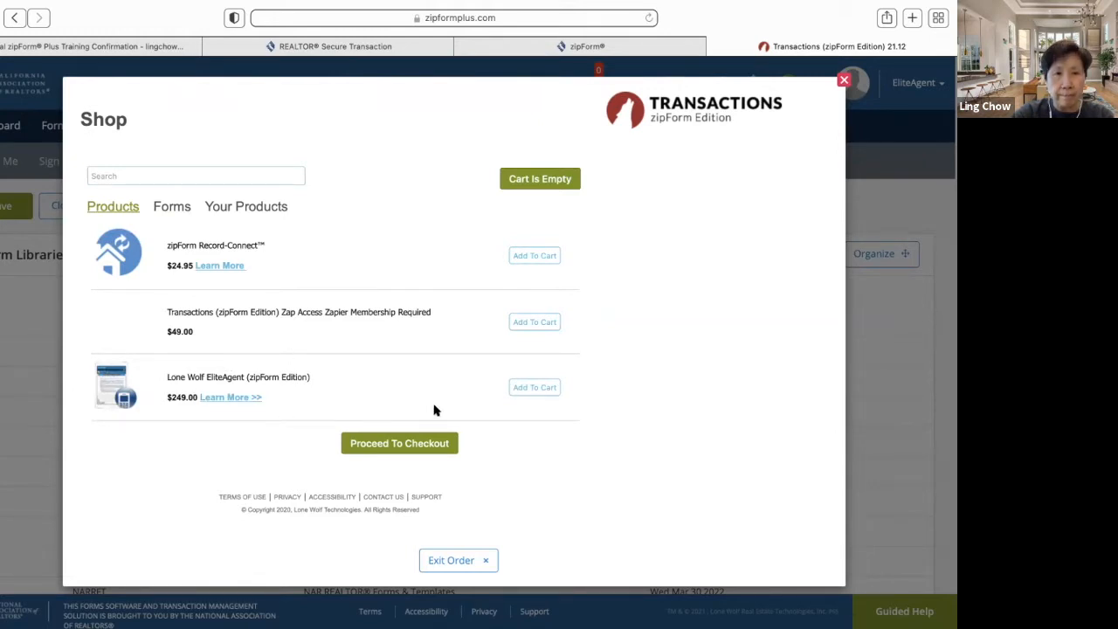
pyautogui.scroll(-1, 423, 395)
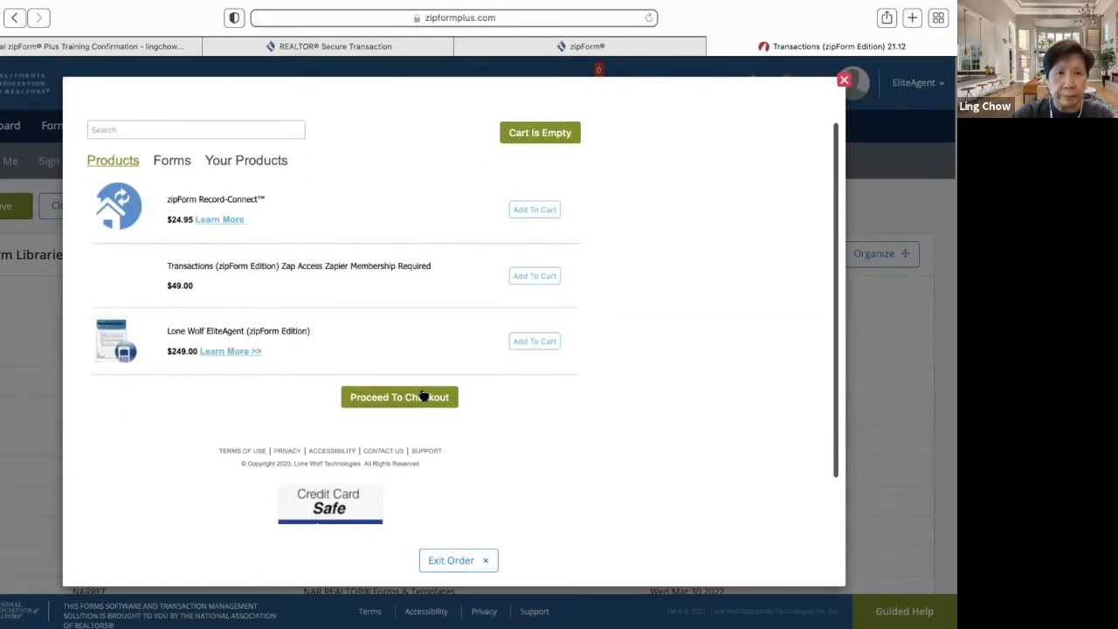
pyautogui.scroll(-2, 425, 392)
pyautogui.scroll(3, 424, 392)
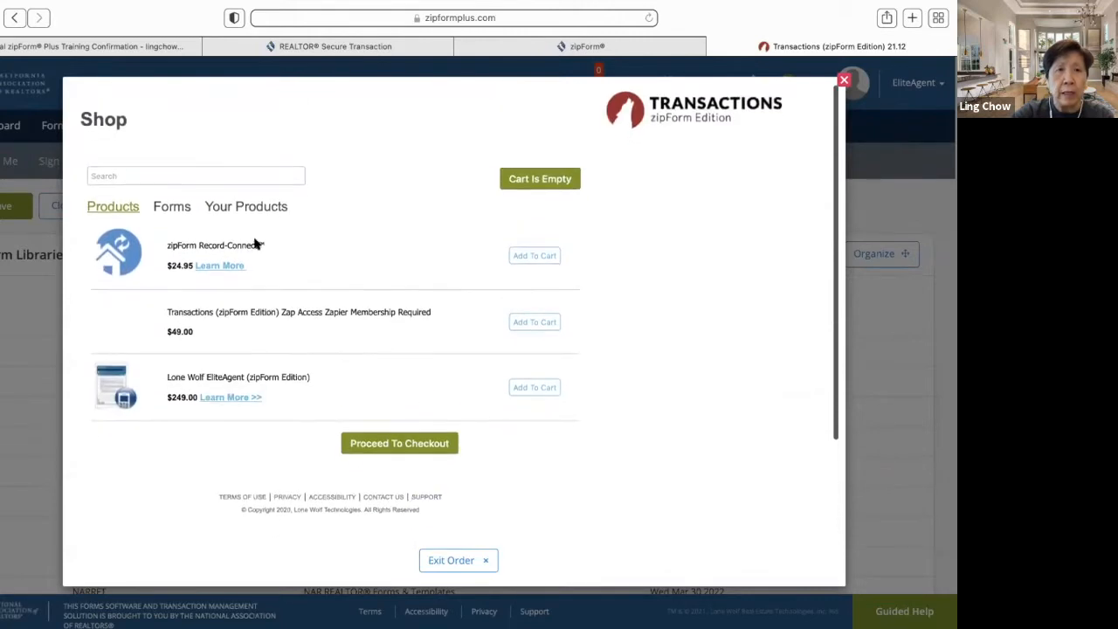
pyautogui.click(238, 211)
pyautogui.scroll(-1, 307, 340)
pyautogui.scroll(-5, 308, 340)
pyautogui.scroll(5, 307, 339)
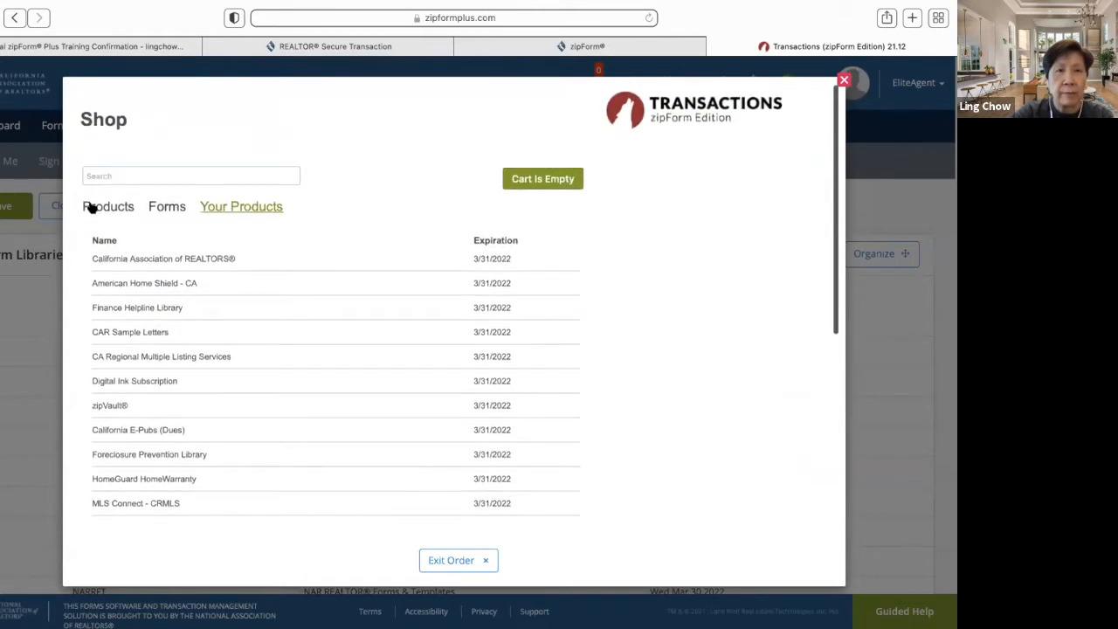
pyautogui.click(93, 207)
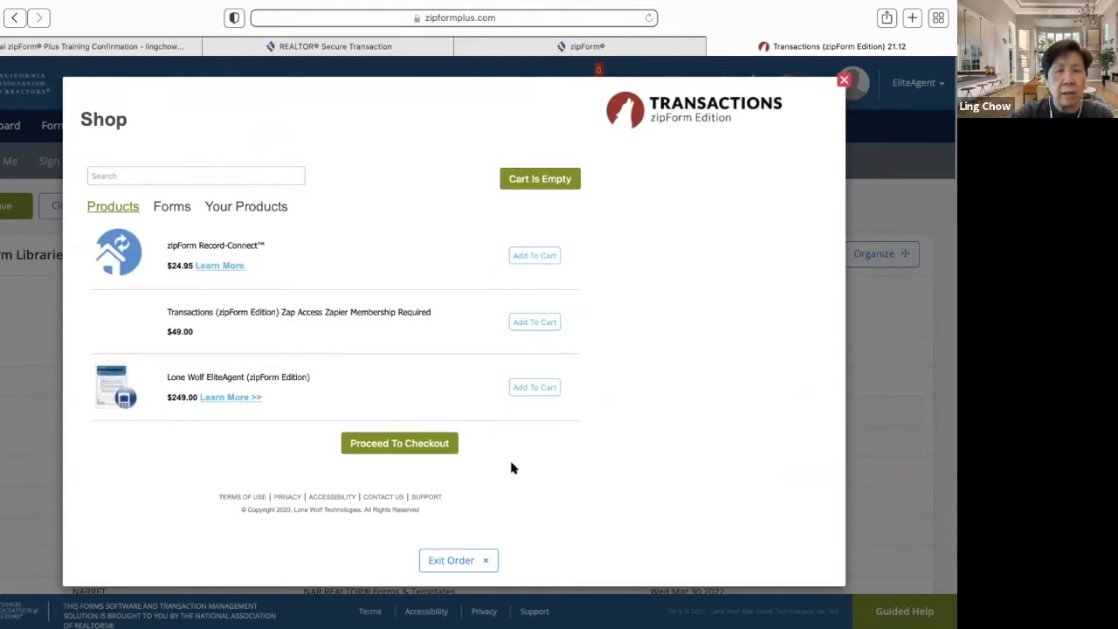
pyautogui.scroll(-3, 512, 468)
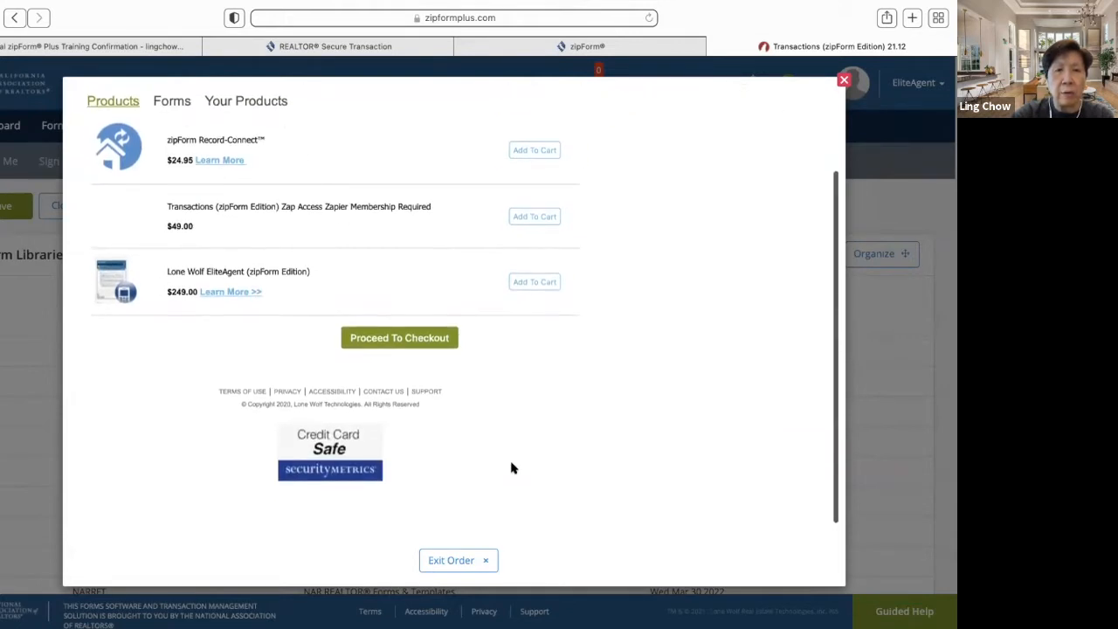
pyautogui.scroll(3, 513, 468)
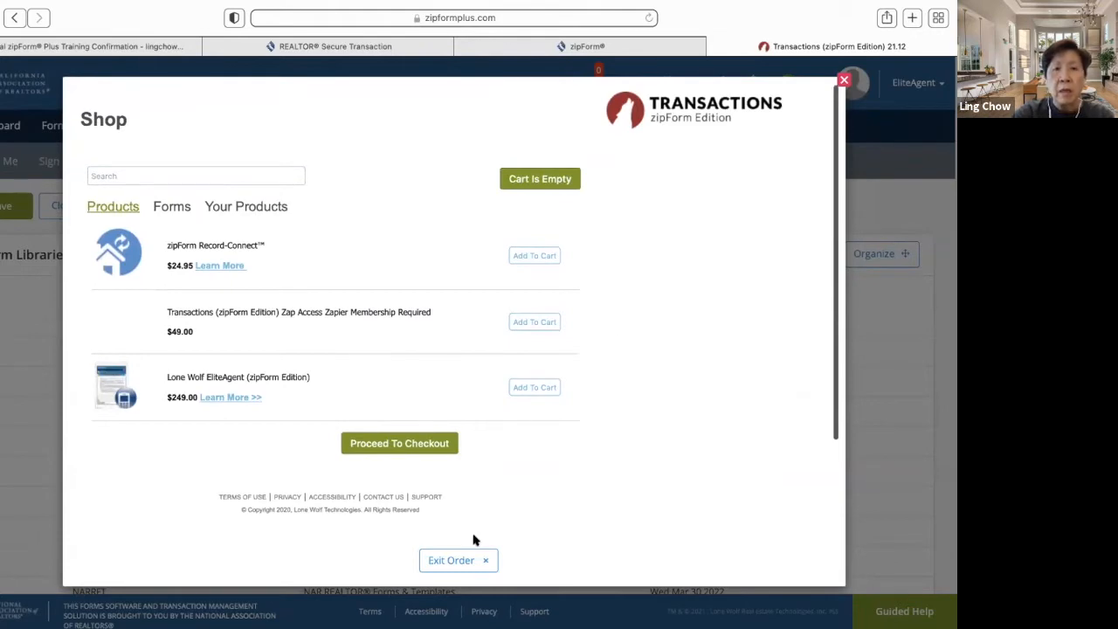
pyautogui.click(454, 560)
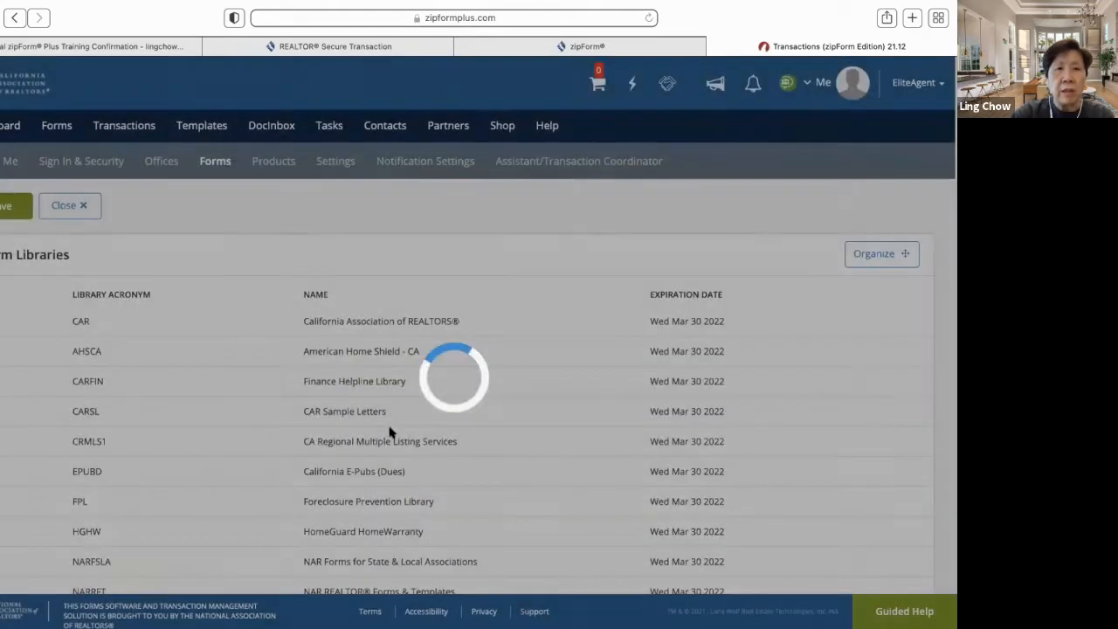
pyautogui.scroll(-5, 407, 425)
pyautogui.scroll(3, 409, 425)
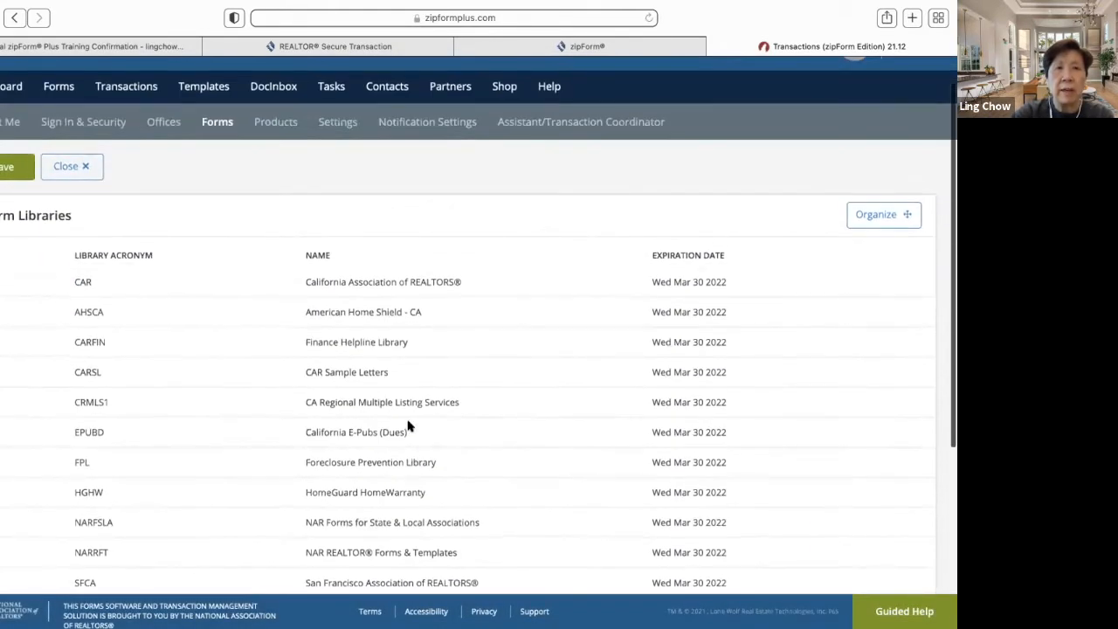
pyautogui.click(503, 87)
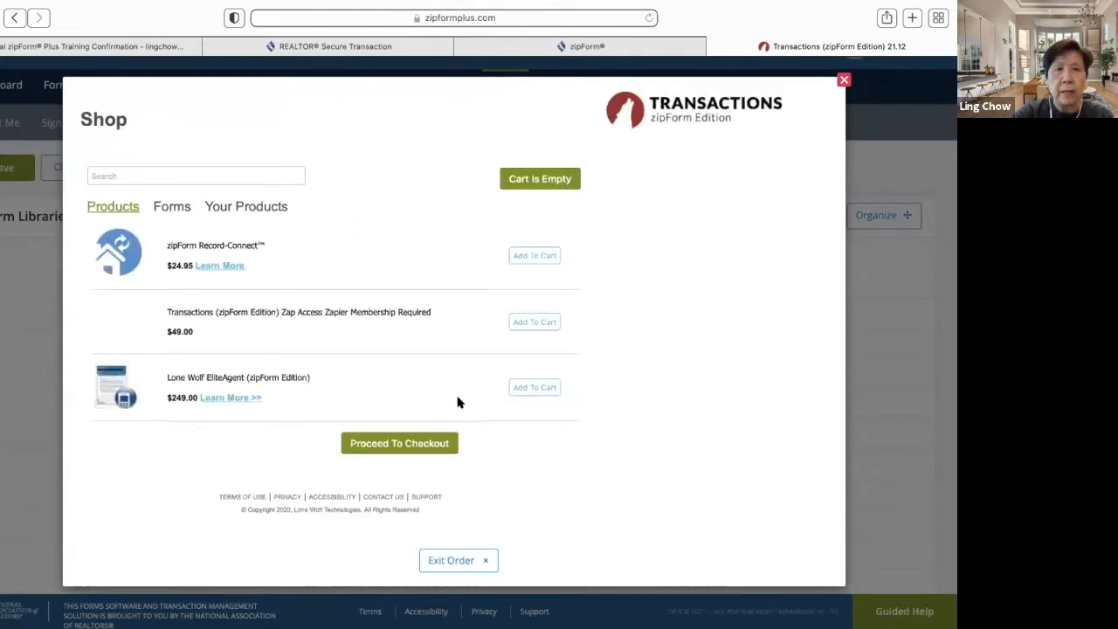
# - Browse the Shop's Forms catalogue down to AIR Commercial ($199.00) and Worldwide ERC ($89.95)
pyautogui.click(168, 207)
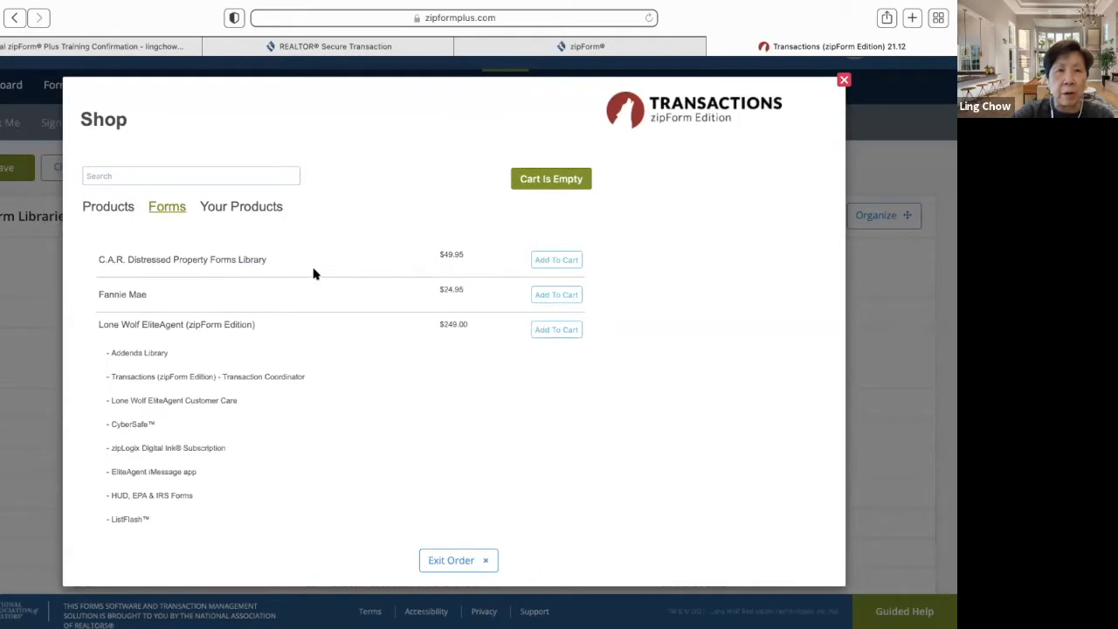
pyautogui.scroll(-3, 346, 373)
pyautogui.scroll(-5, 347, 373)
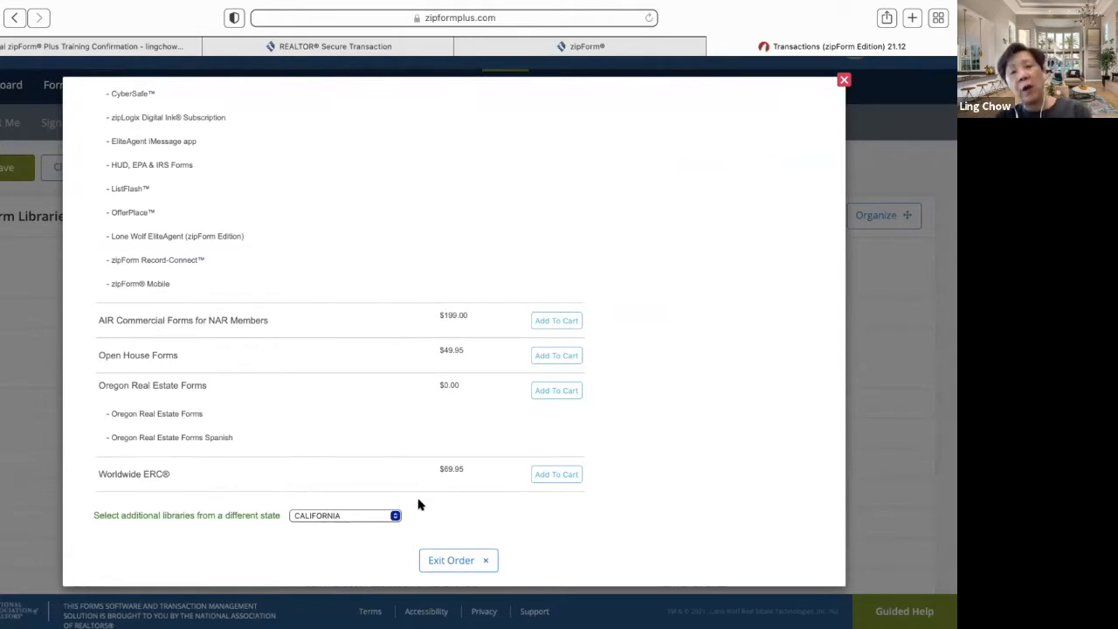
pyautogui.click(395, 517)
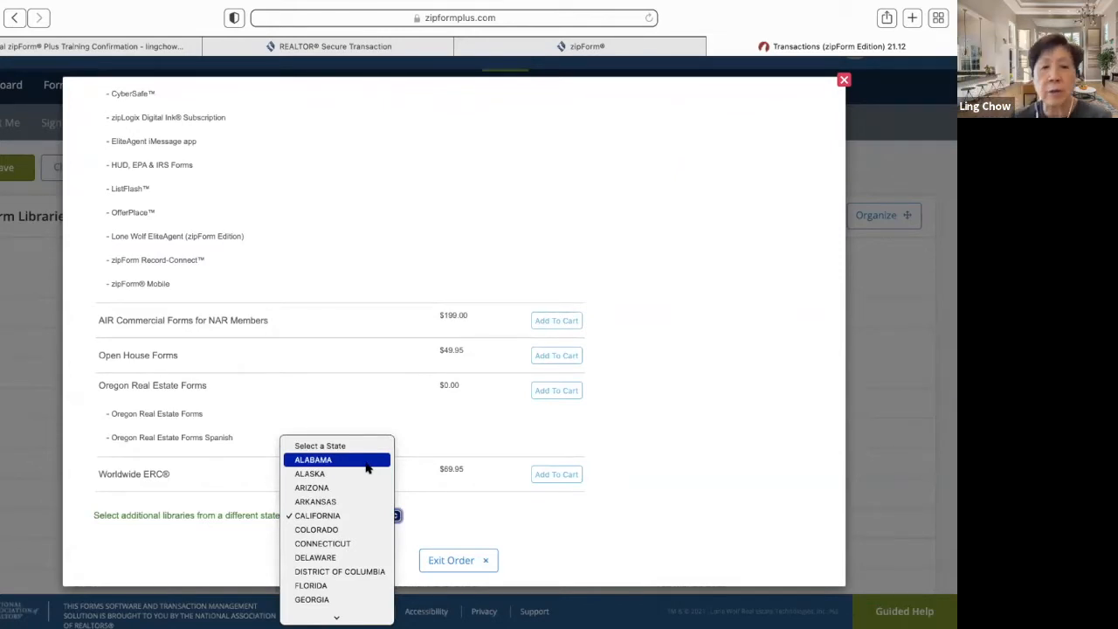
pyautogui.scroll(-3, 358, 515)
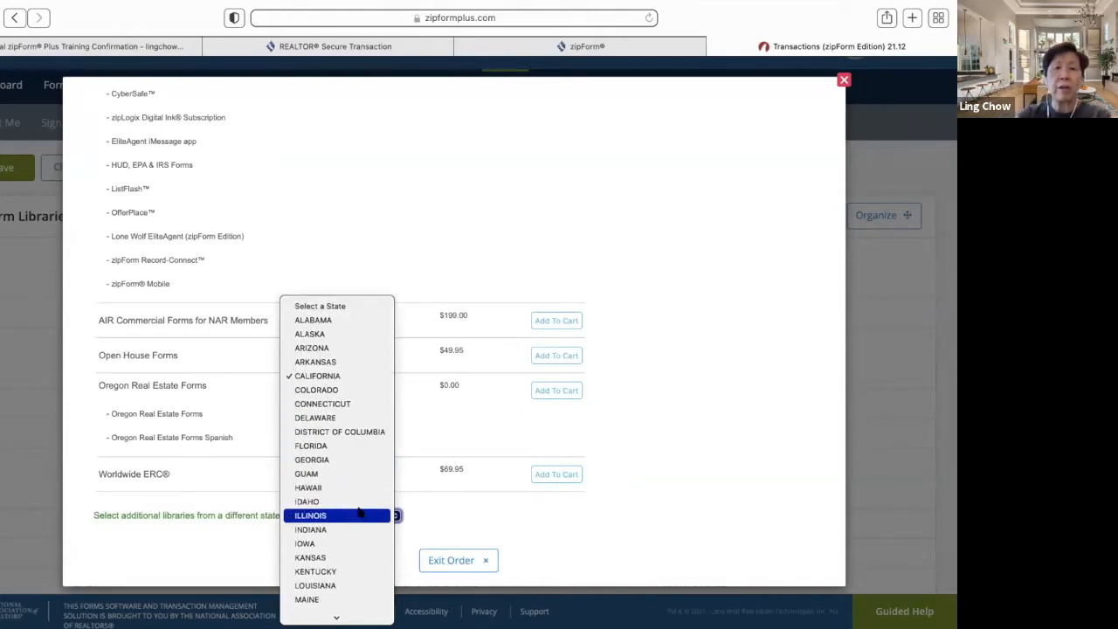
pyautogui.scroll(-8, 359, 515)
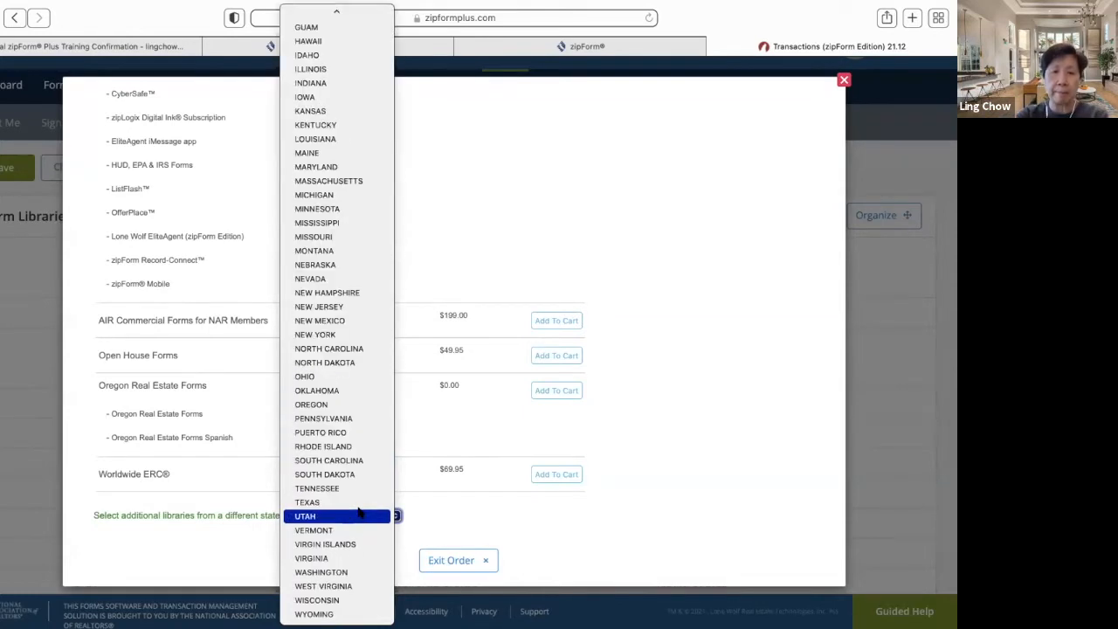
pyautogui.scroll(5, 352, 534)
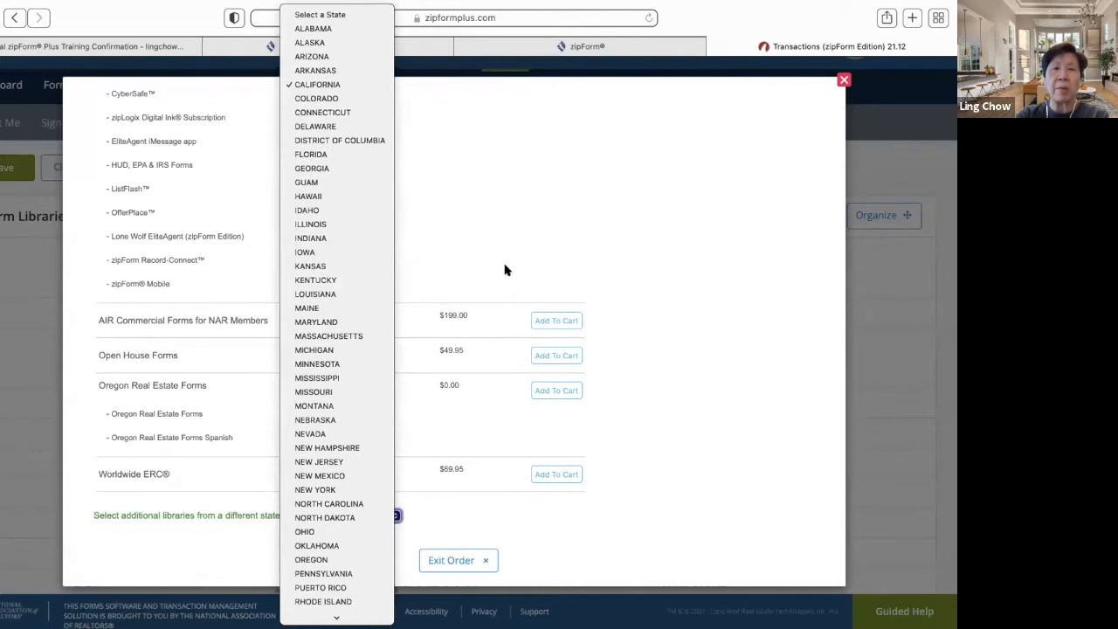
pyautogui.click(494, 201)
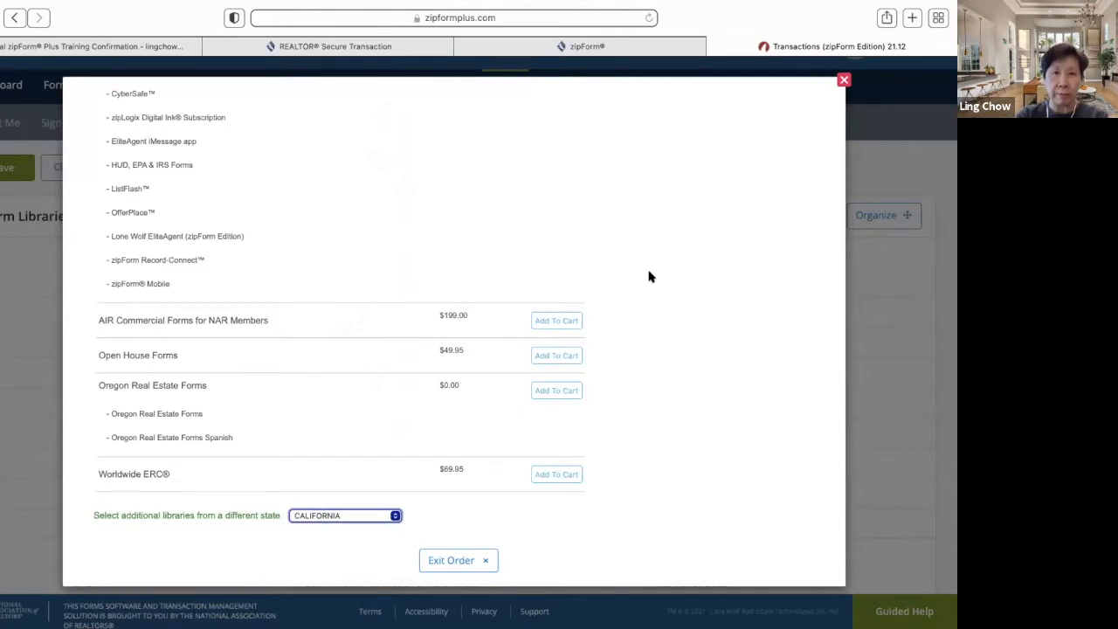
pyautogui.scroll(1, 649, 277)
pyautogui.scroll(10, 648, 277)
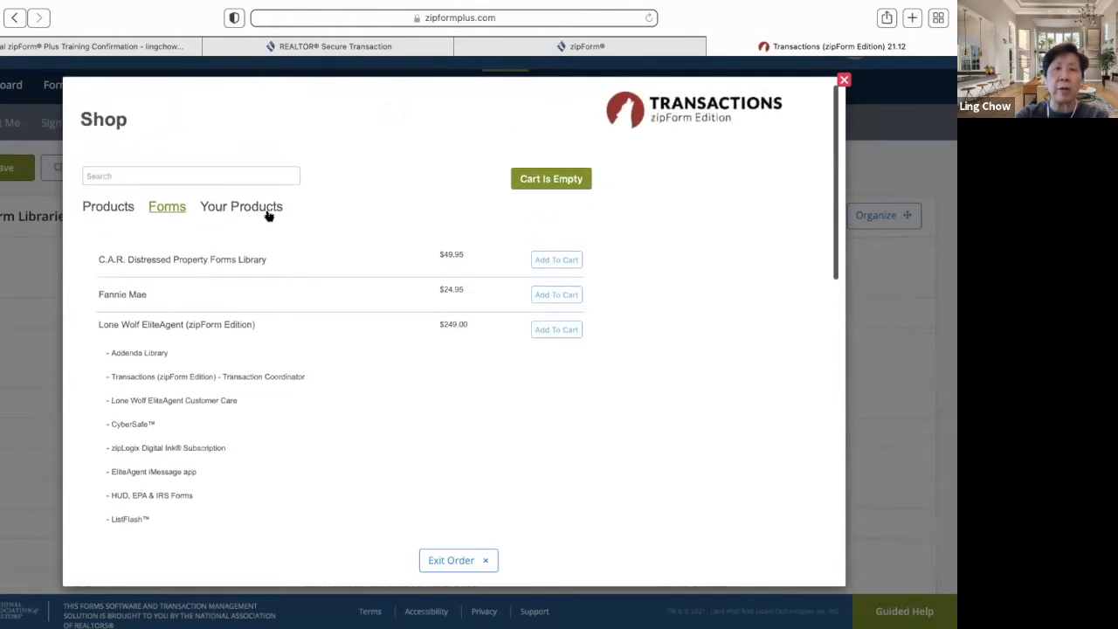
# - Review the owned products under Your Products, then close the Shop window
pyautogui.click(271, 214)
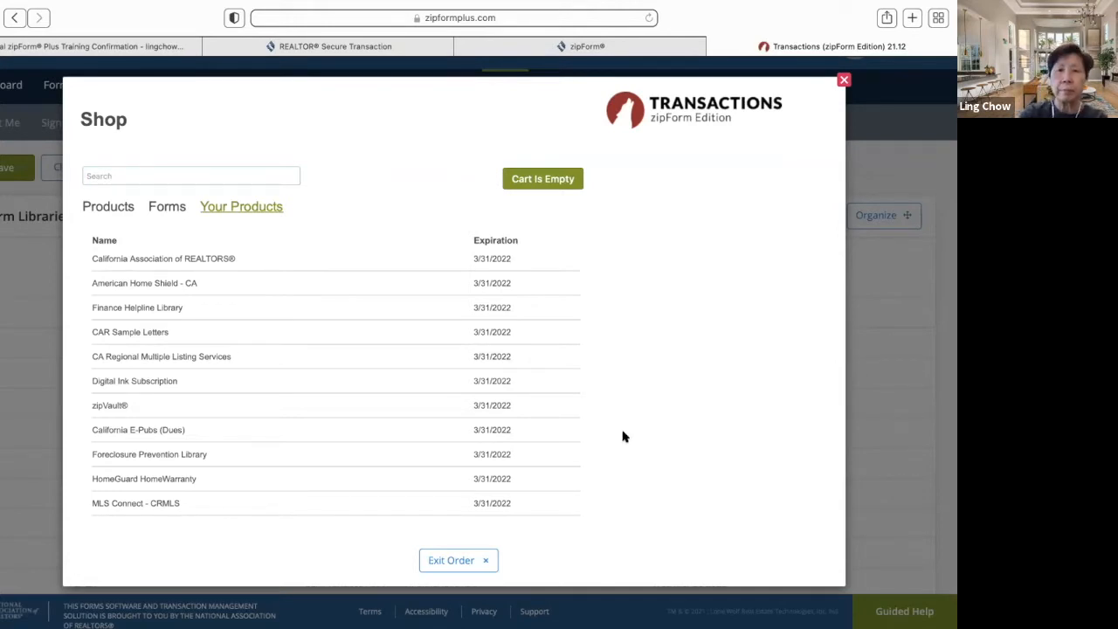
pyautogui.click(844, 80)
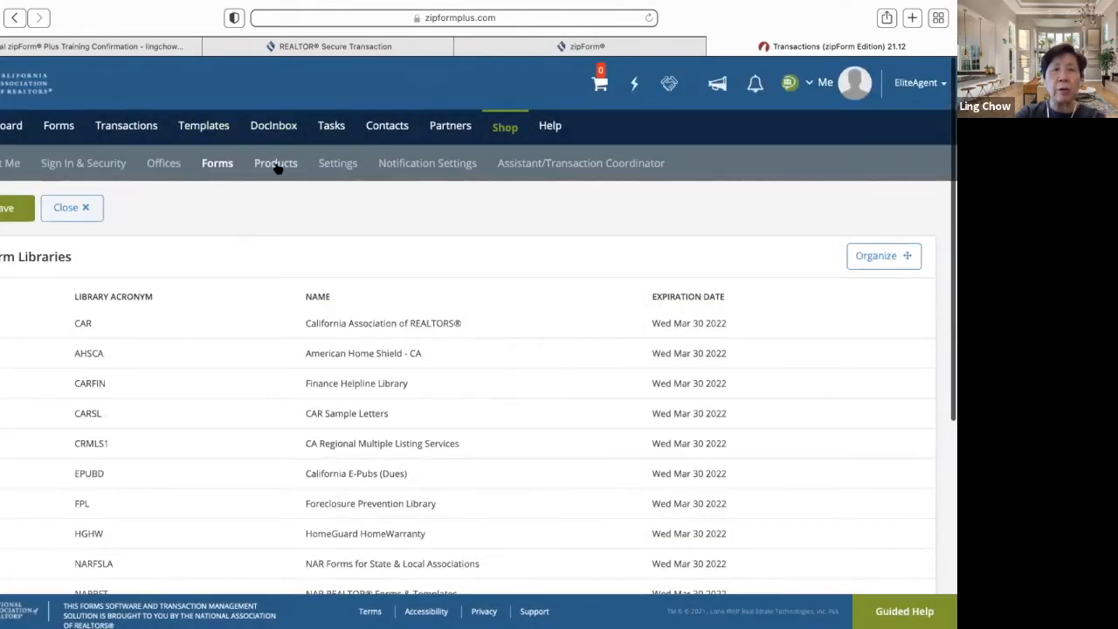
# - Show the account's Products page listing subscriptions like zipVault with expiration dates
pyautogui.click(276, 166)
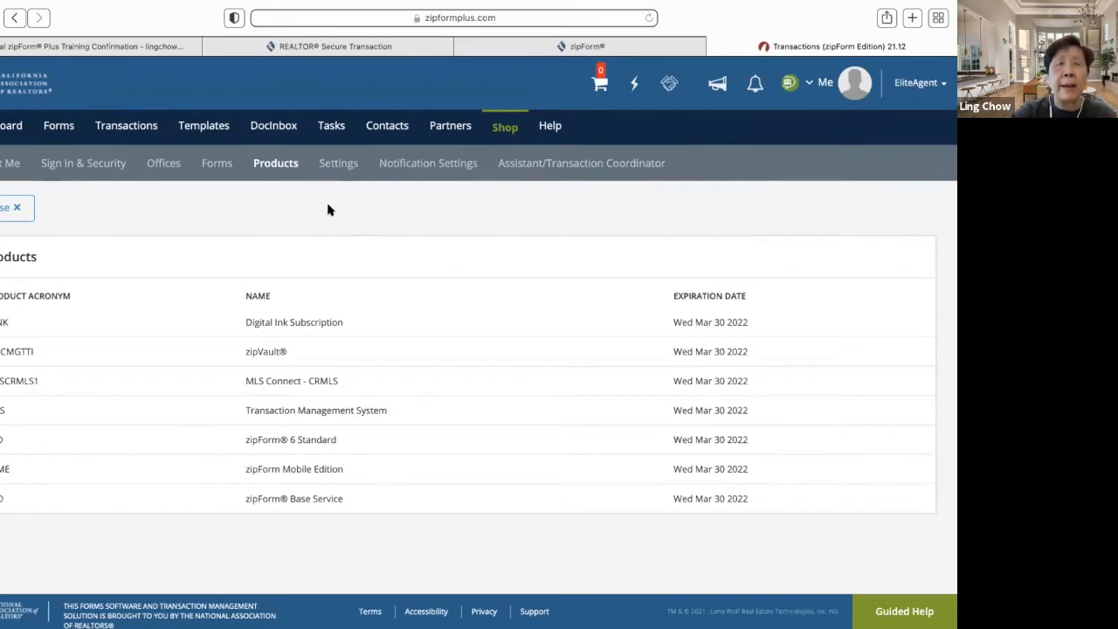
# - Open the account Settings page with eSign Options and Account Preferences
pyautogui.click(336, 169)
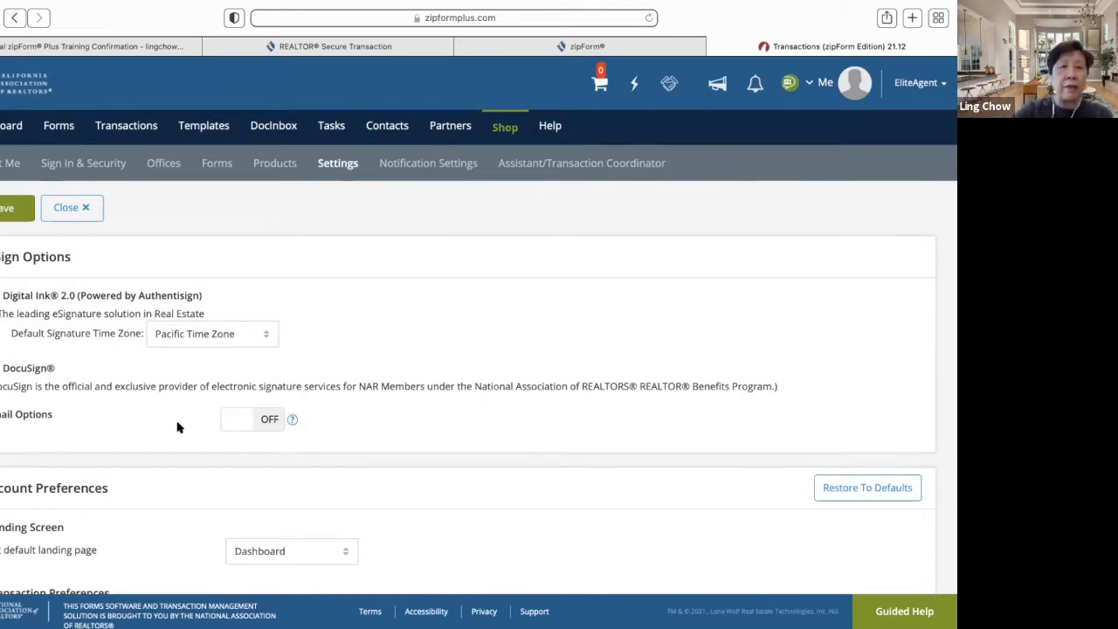
# - Choose DocuSign as eSignature provider and bring up its $240/yr annual subscription offer
pyautogui.click(2, 370)
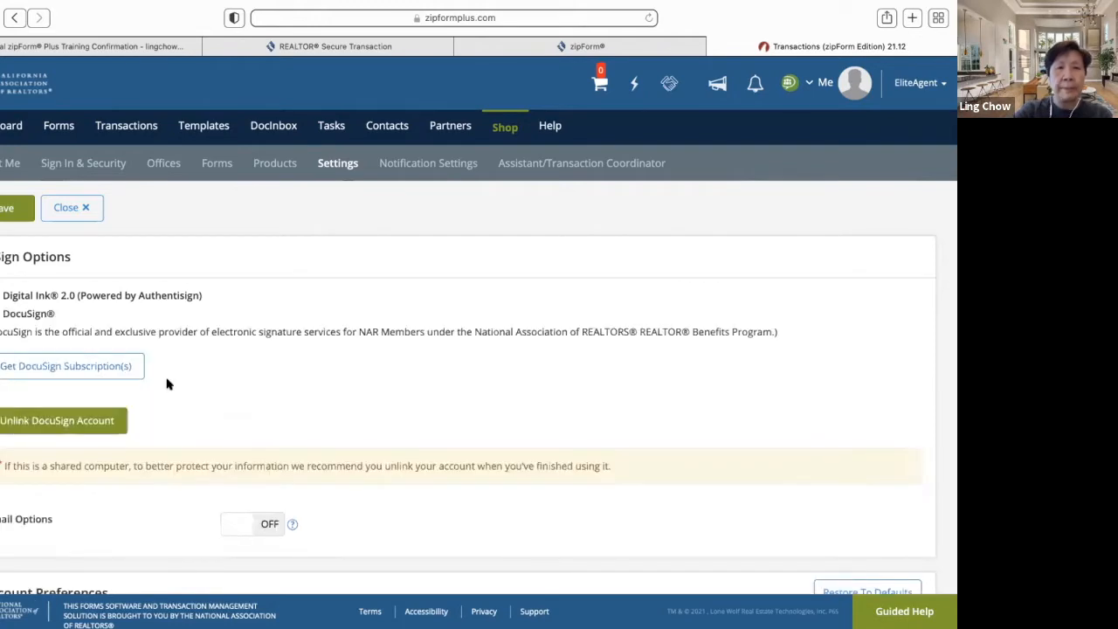
pyautogui.click(123, 370)
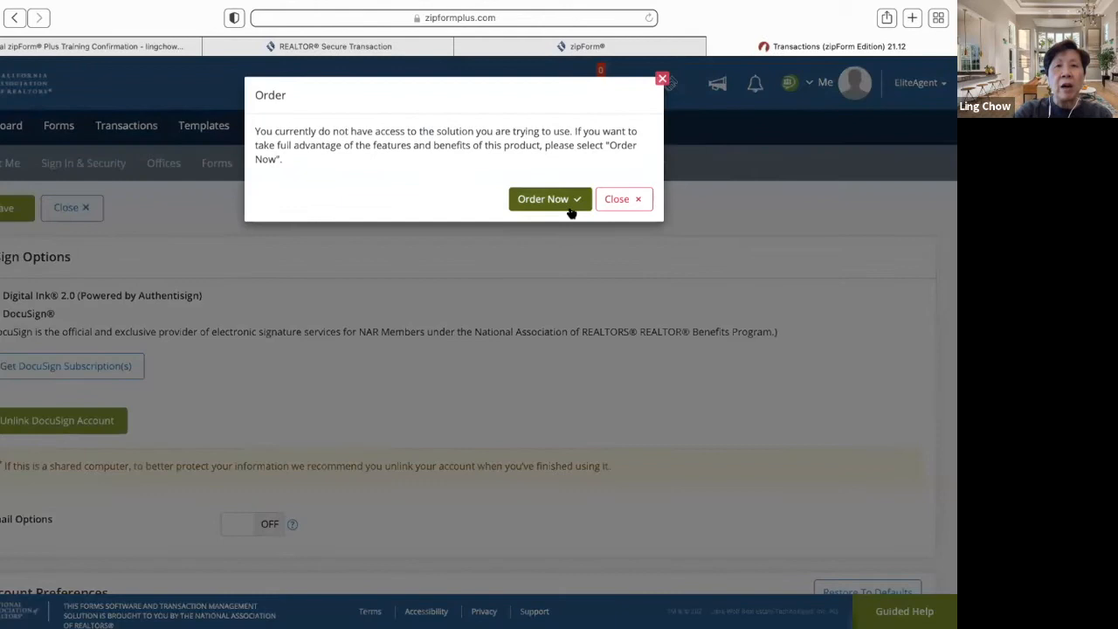
pyautogui.click(557, 203)
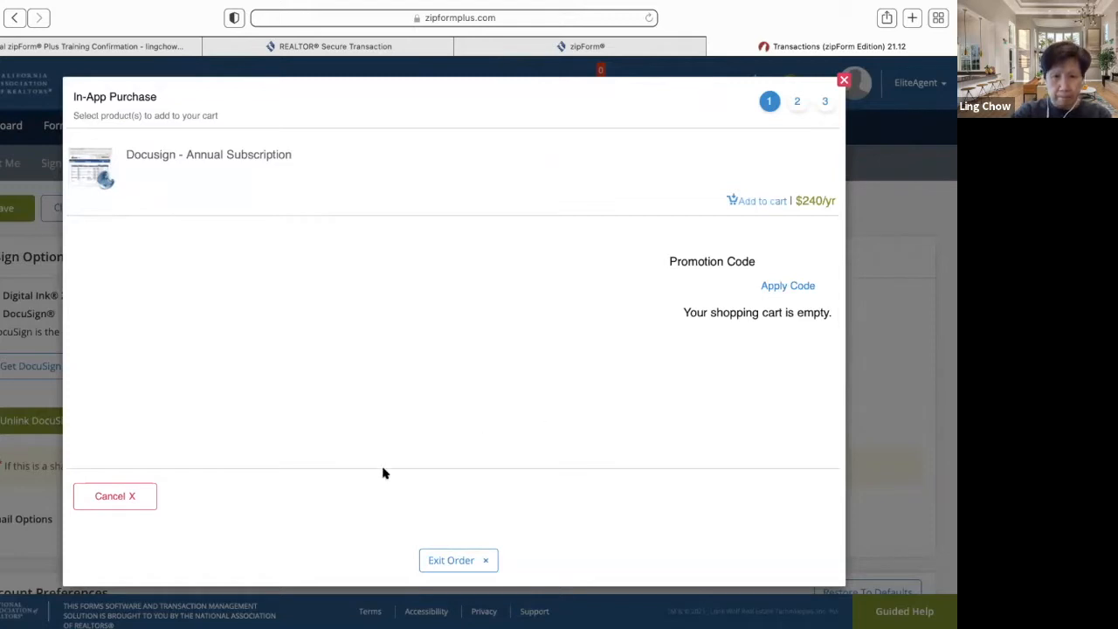
# - Cancel the DocuSign In-App Purchase, returning to Settings without buying
pyautogui.click(119, 501)
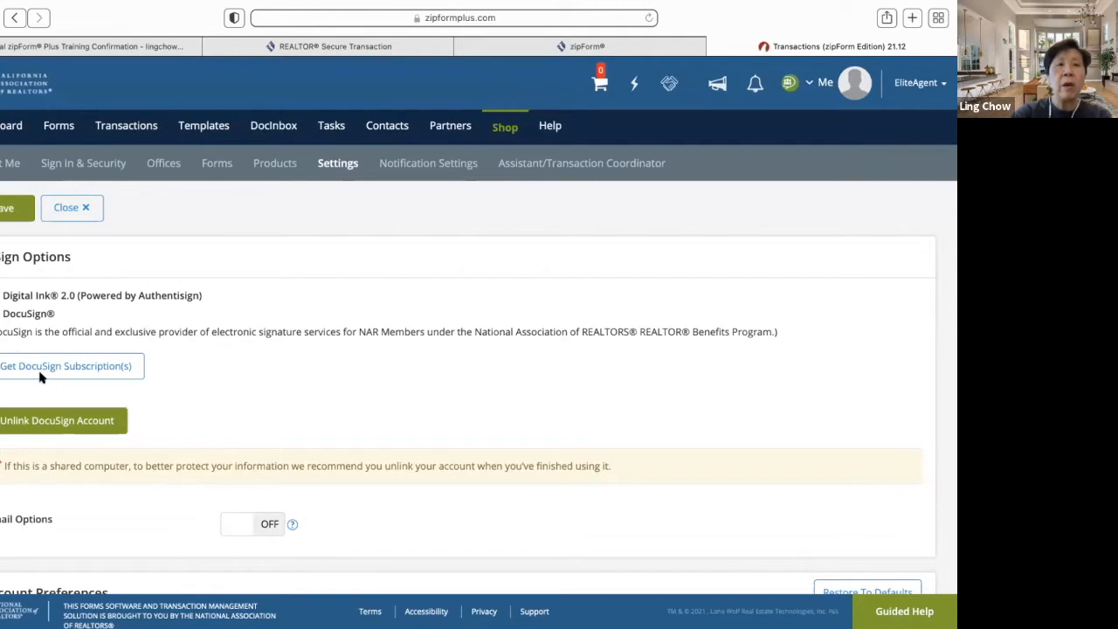
pyautogui.click(1, 297)
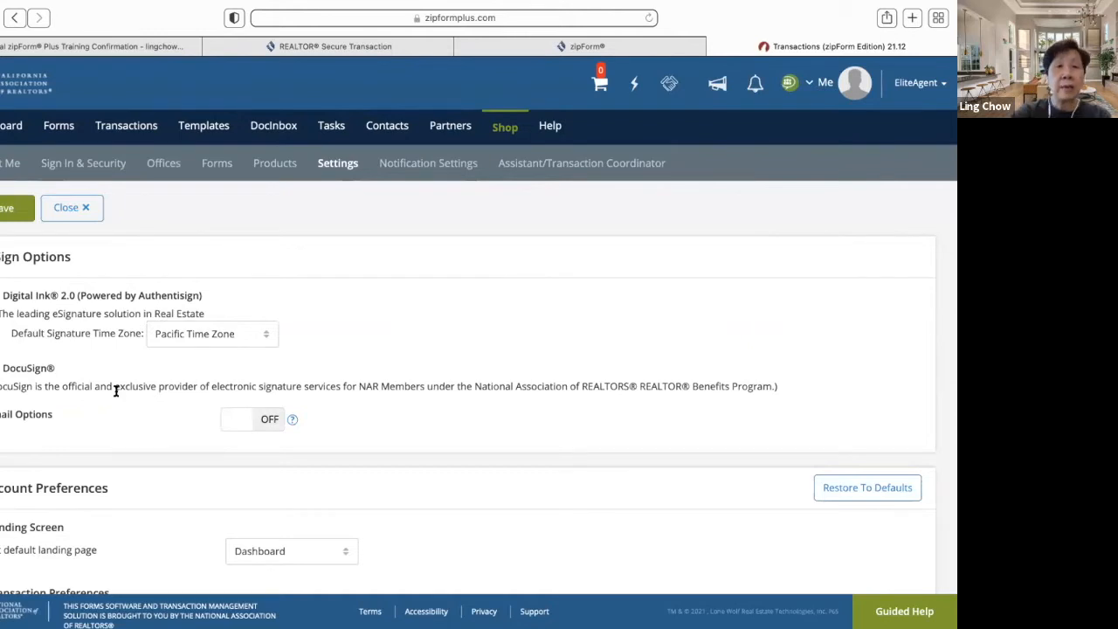
pyautogui.scroll(-2, 151, 390)
pyautogui.scroll(-1, 151, 390)
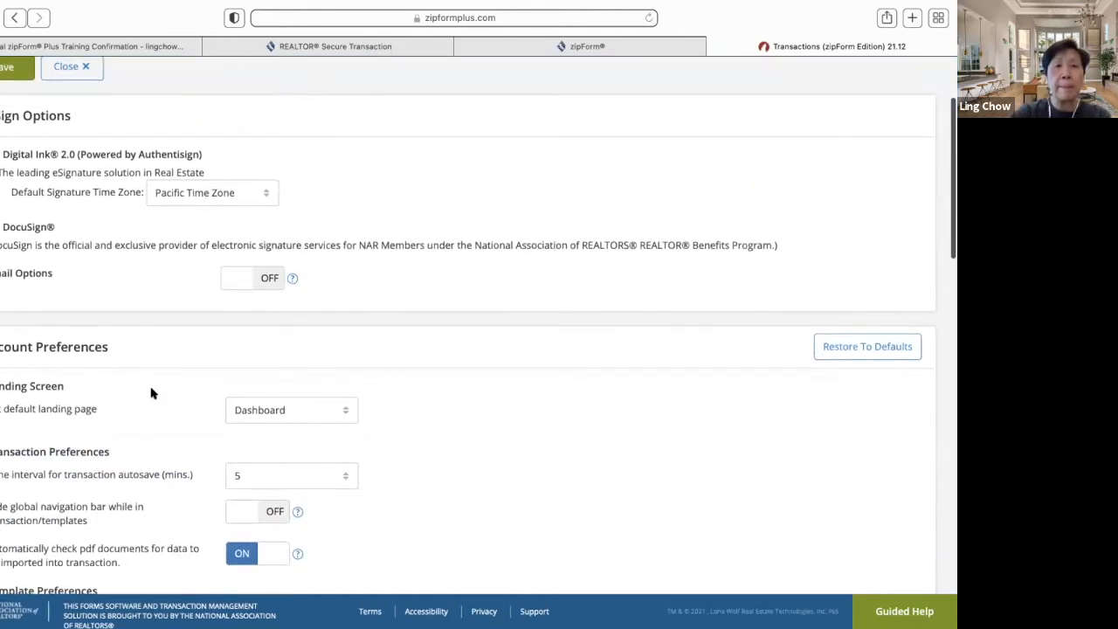
pyautogui.scroll(-1, 151, 391)
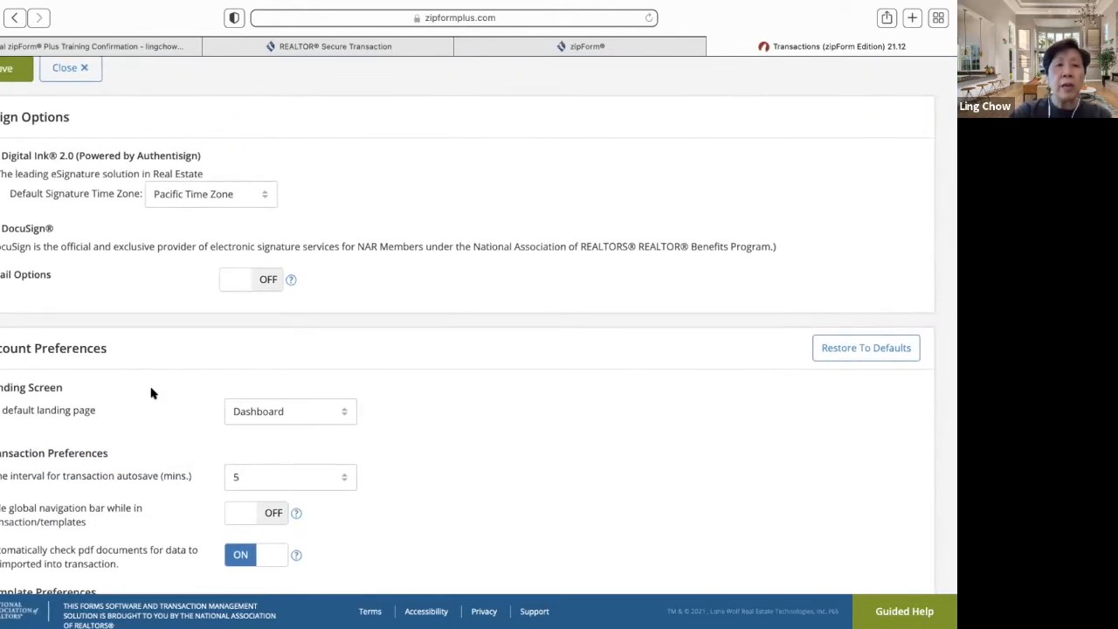
pyautogui.scroll(-2, 151, 393)
pyautogui.scroll(-2, 152, 393)
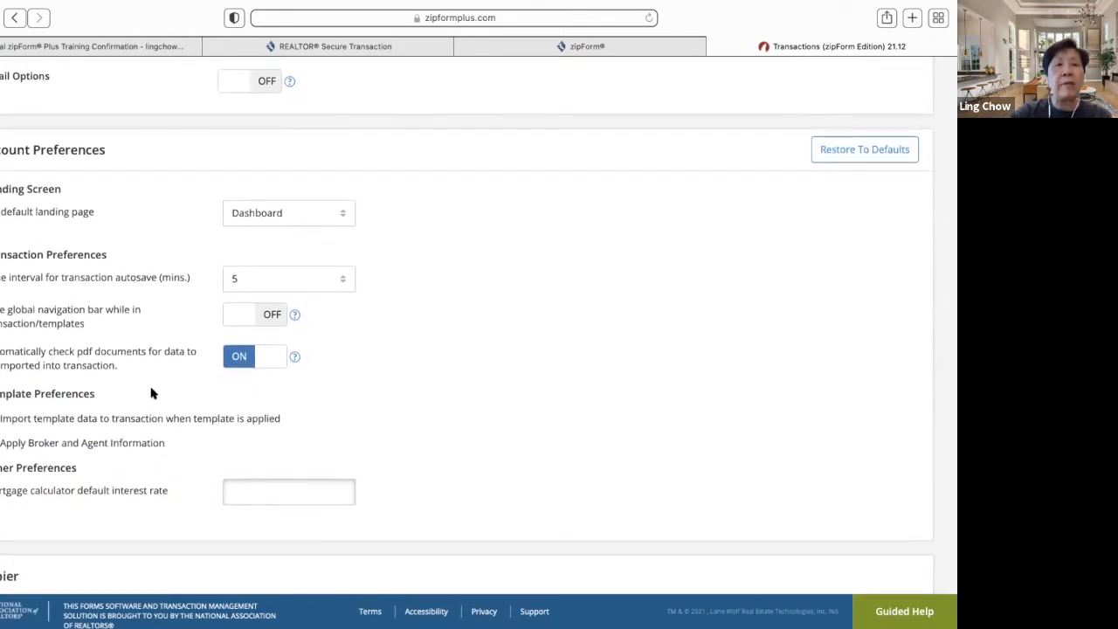
pyautogui.scroll(-1, 151, 393)
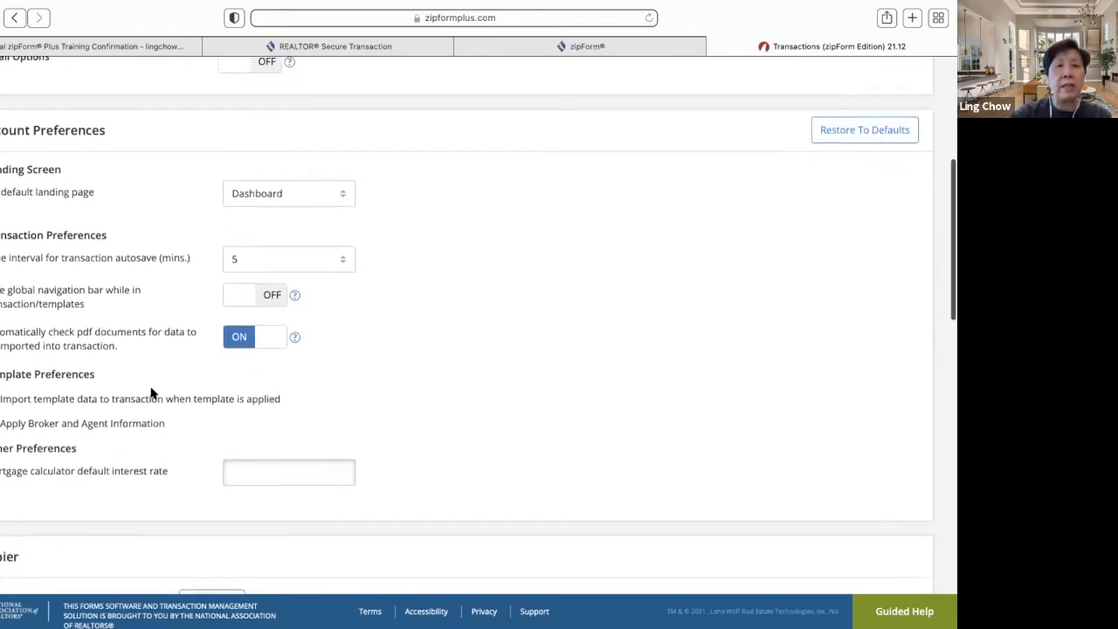
pyautogui.click(340, 194)
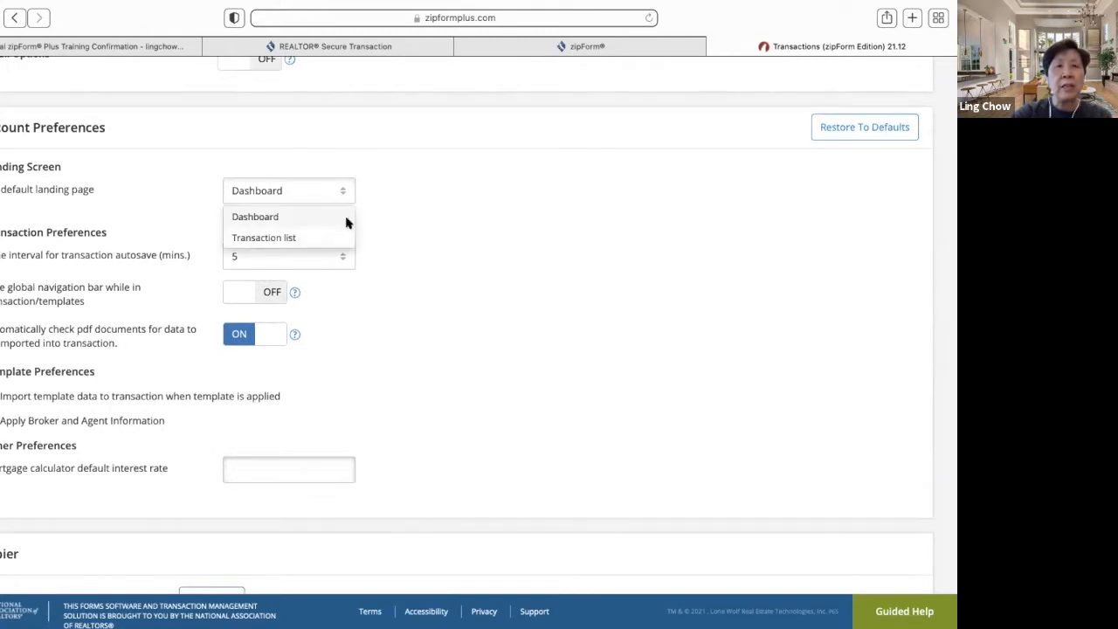
pyautogui.click(400, 201)
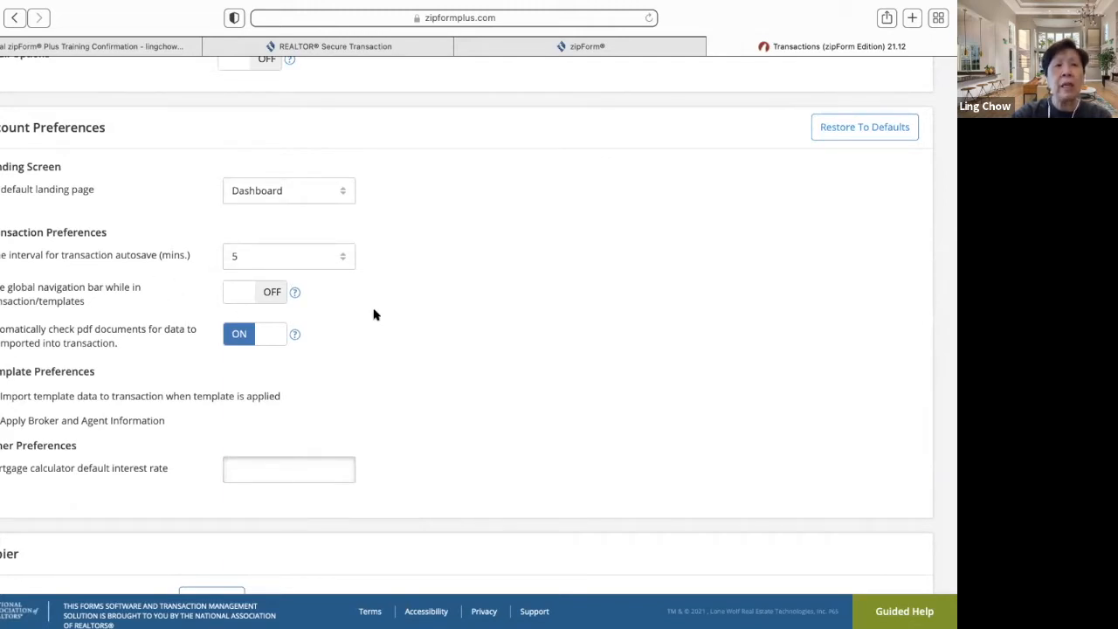
pyautogui.click(341, 259)
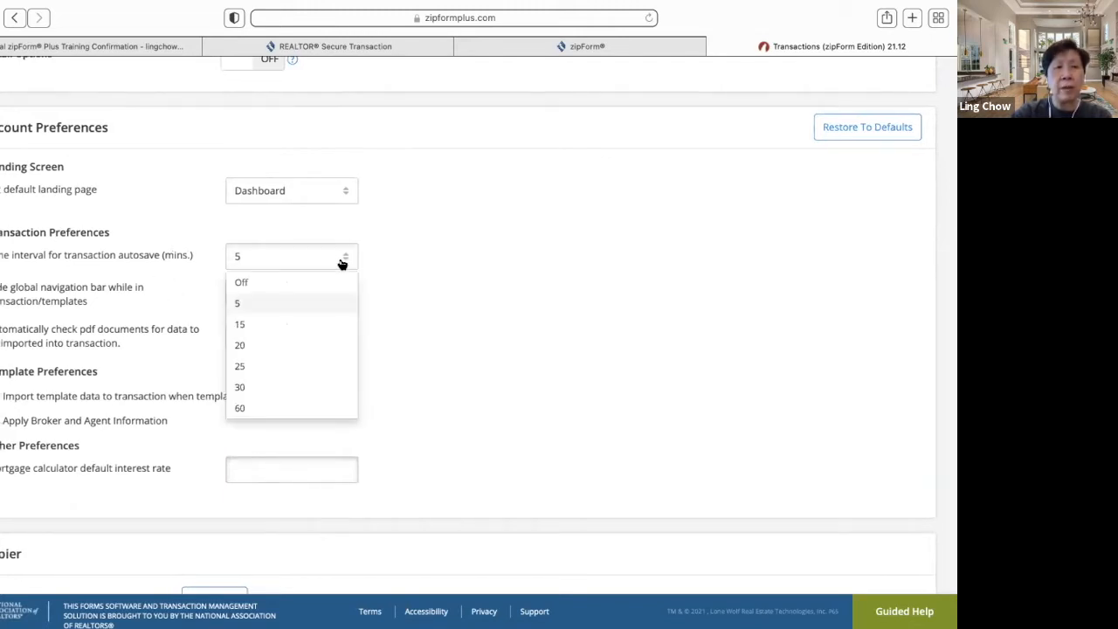
pyautogui.click(330, 408)
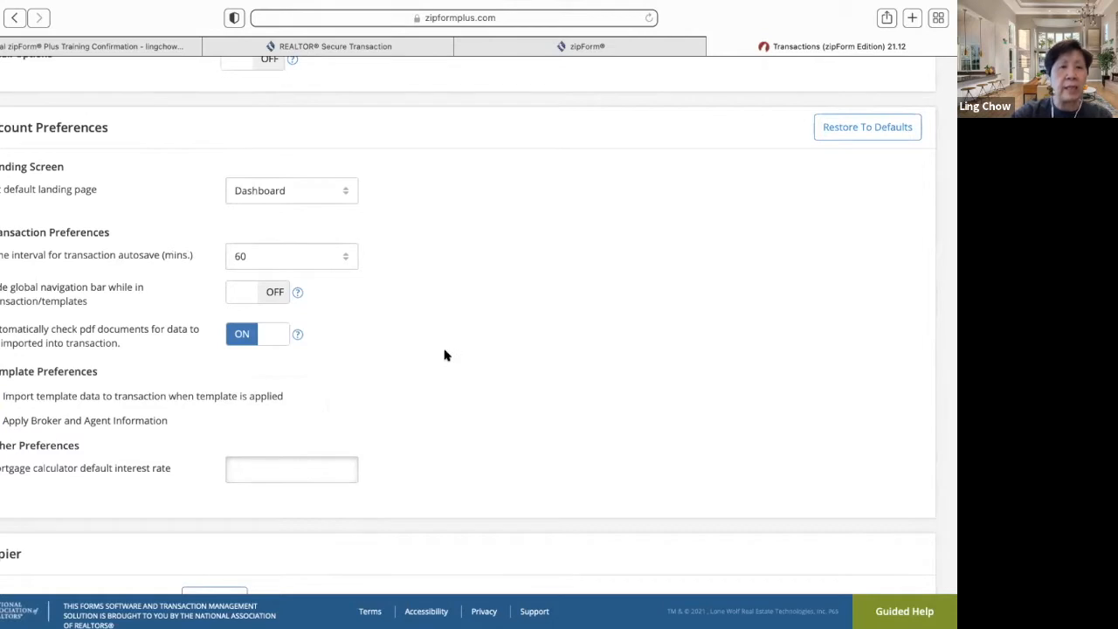
pyautogui.scroll(-1, 444, 356)
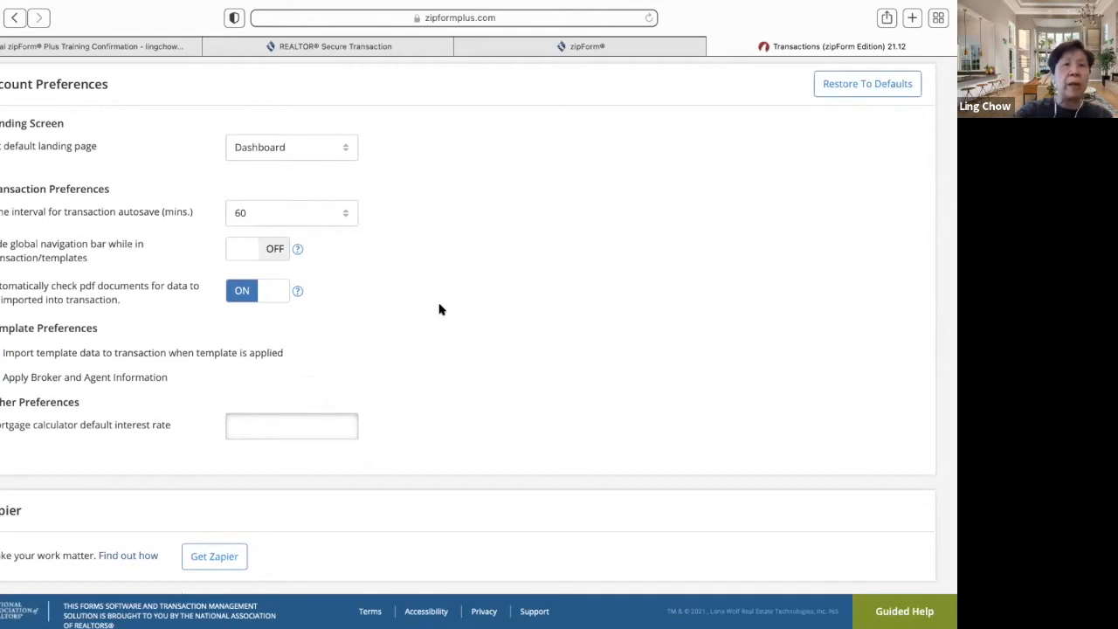
pyautogui.moveTo(302, 251)
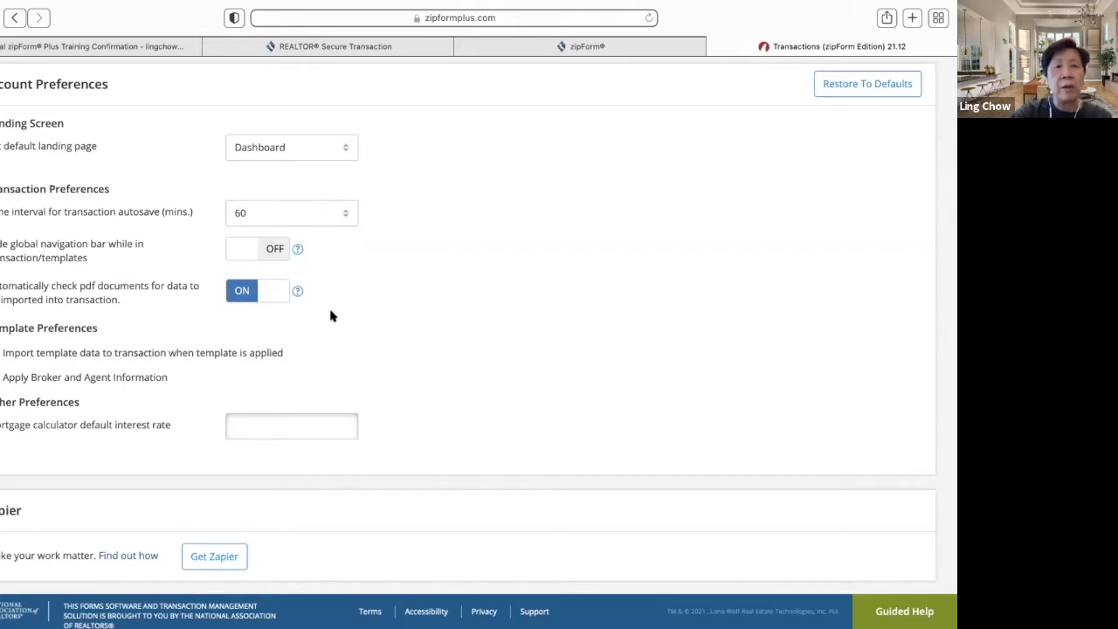
pyautogui.scroll(-1, 330, 315)
pyautogui.scroll(-2, 330, 315)
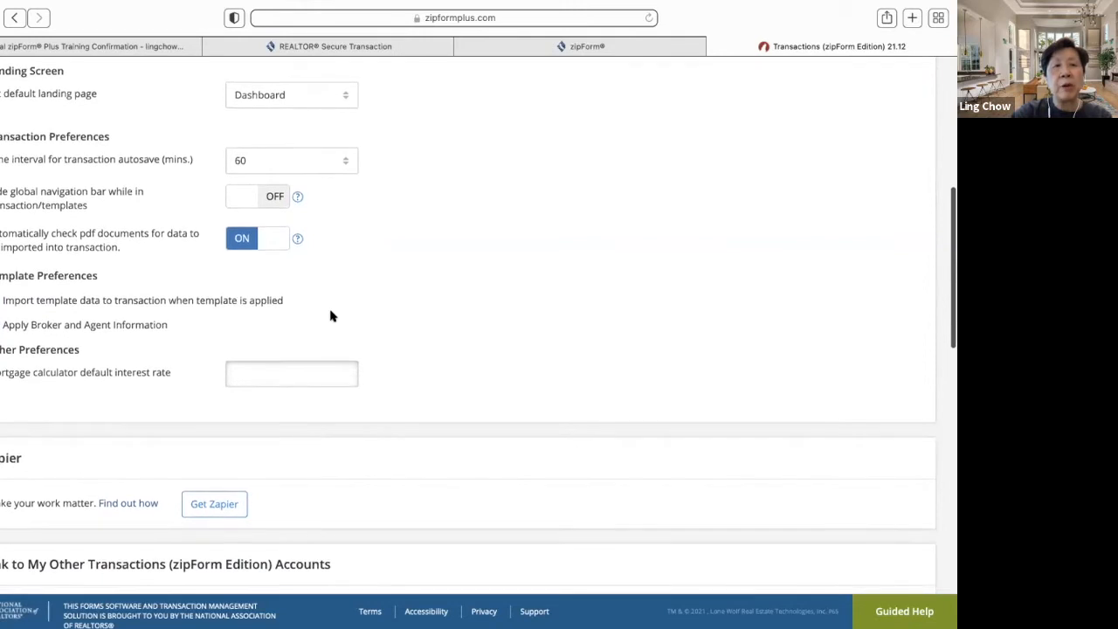
pyautogui.scroll(-5, 459, 322)
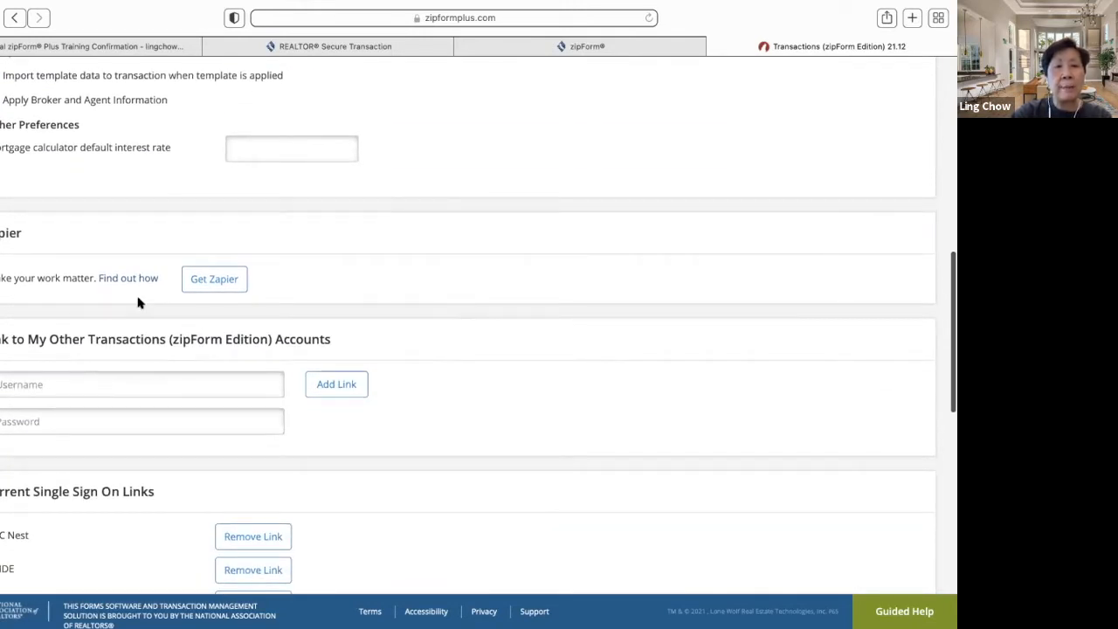
pyautogui.click(128, 278)
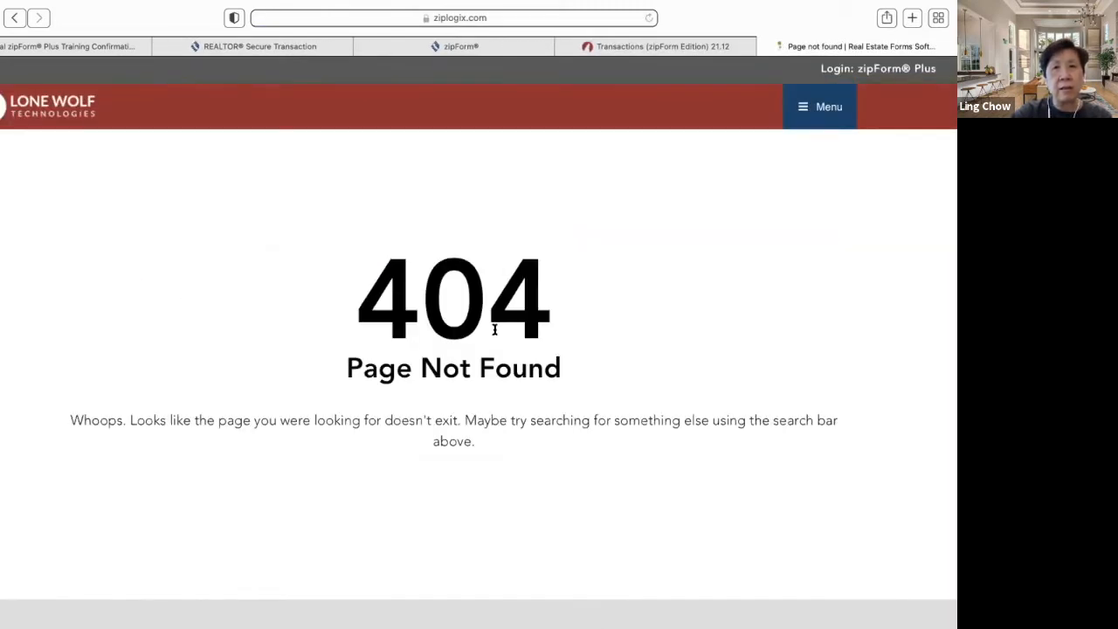
pyautogui.click(14, 17)
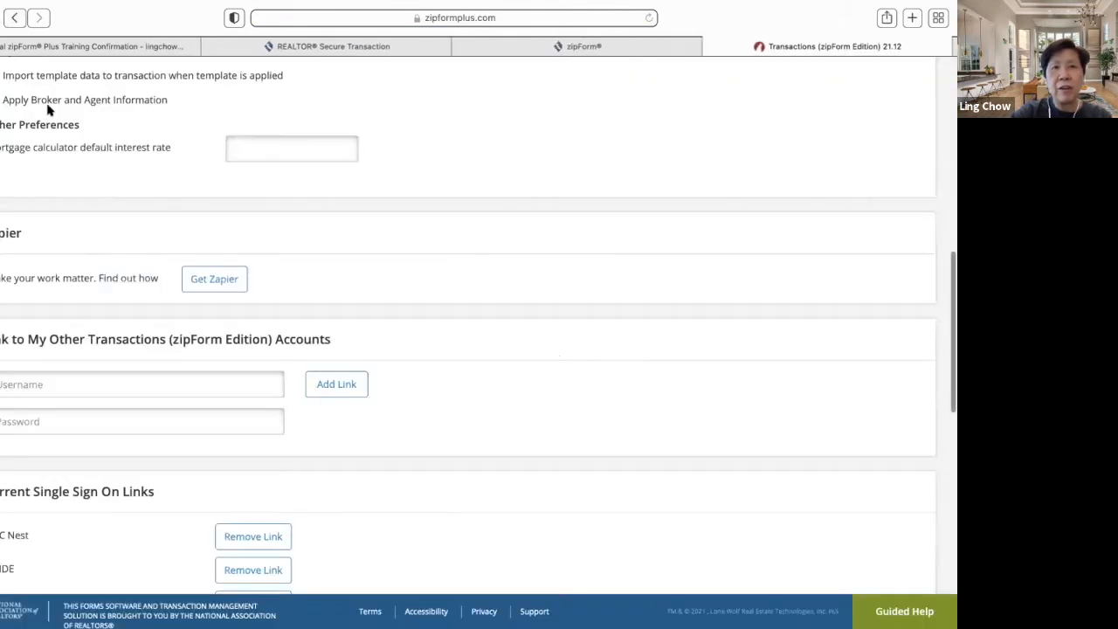
# - Open the Zapier Zap Access offer ($17.32/yr), then close it without buying
pyautogui.click(222, 294)
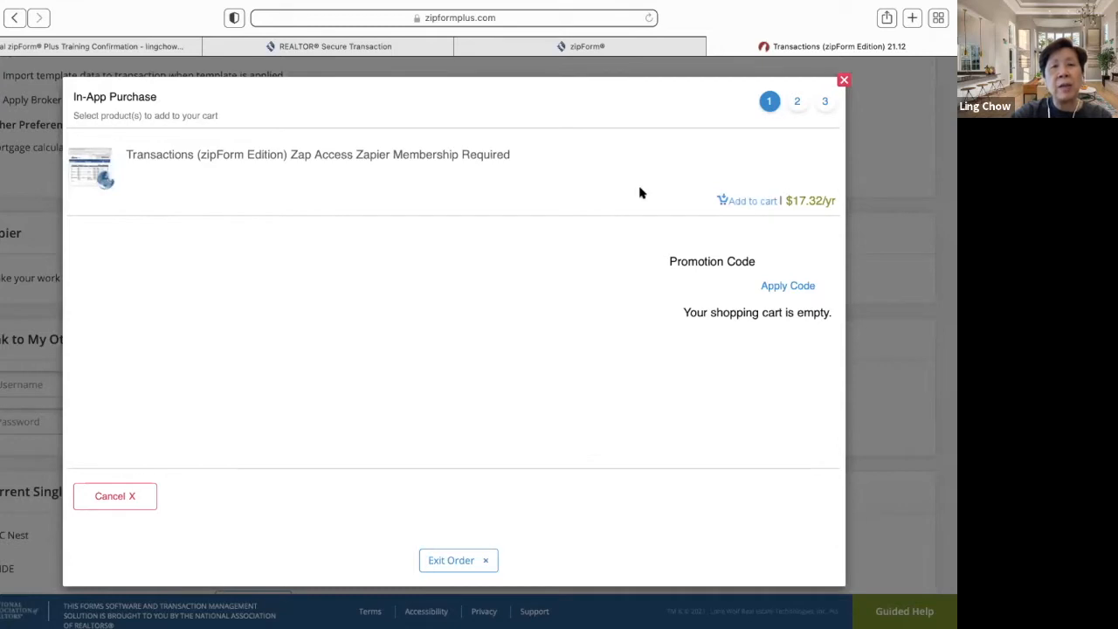
pyautogui.click(843, 80)
# - Scroll through the integrations and check the home warranty provider list without choosing one
pyautogui.scroll(-5, 480, 301)
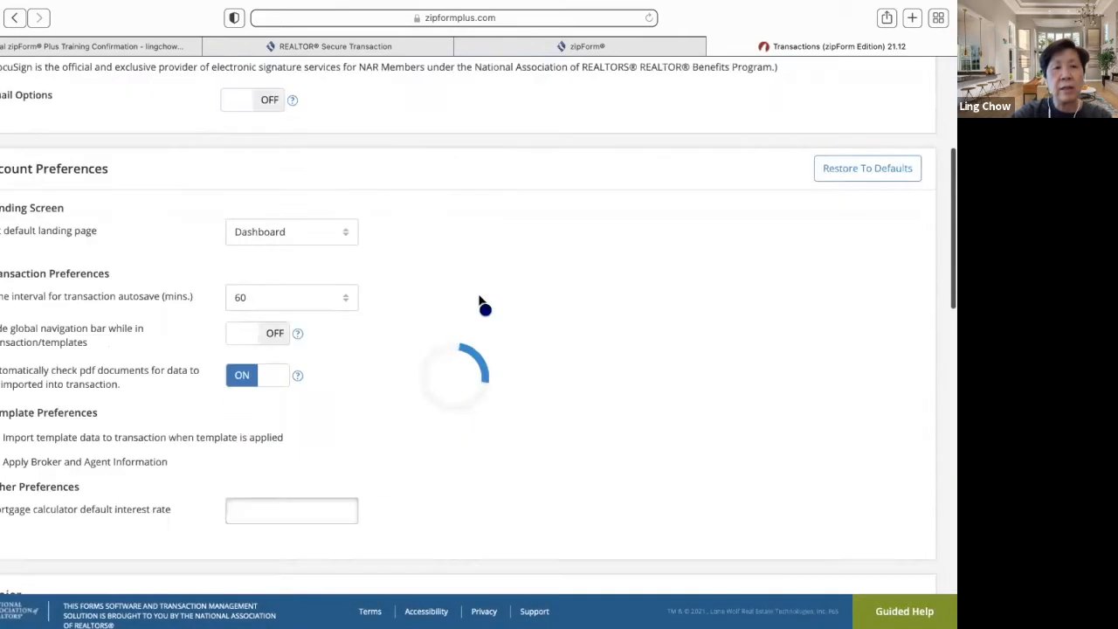
pyautogui.scroll(2, 479, 301)
pyautogui.scroll(-5, 479, 302)
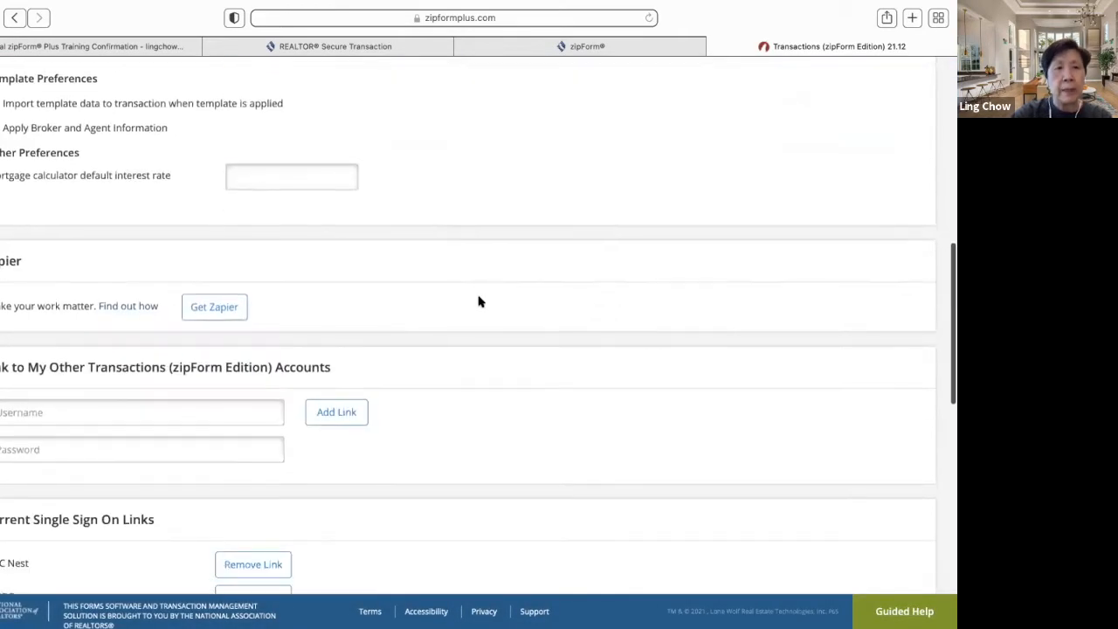
pyautogui.scroll(-2, 479, 302)
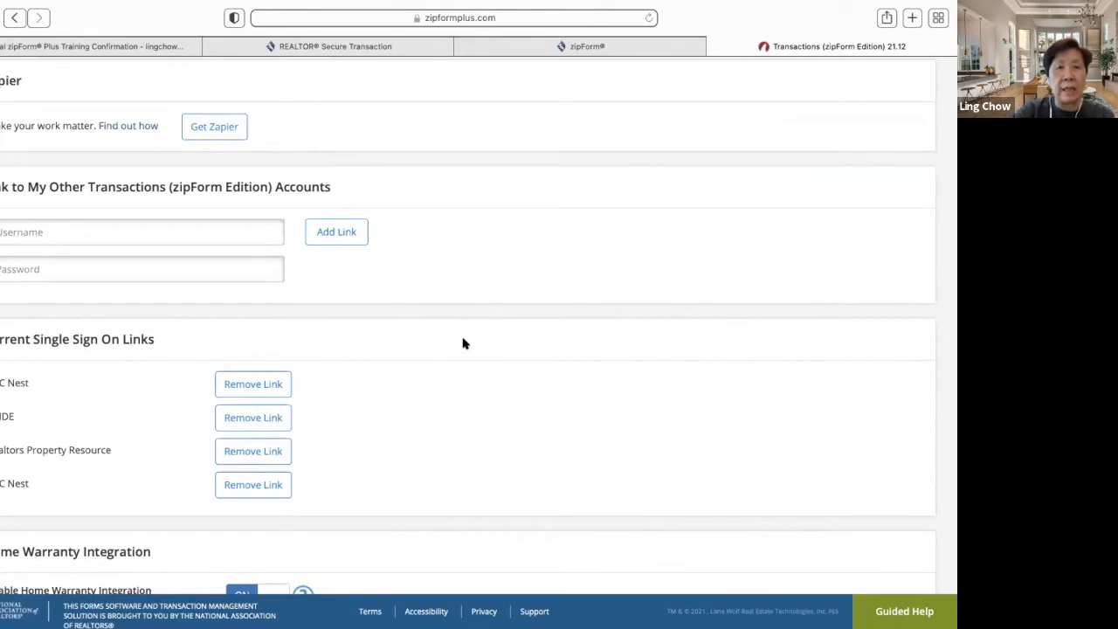
pyautogui.scroll(-3, 461, 344)
pyautogui.scroll(-4, 461, 344)
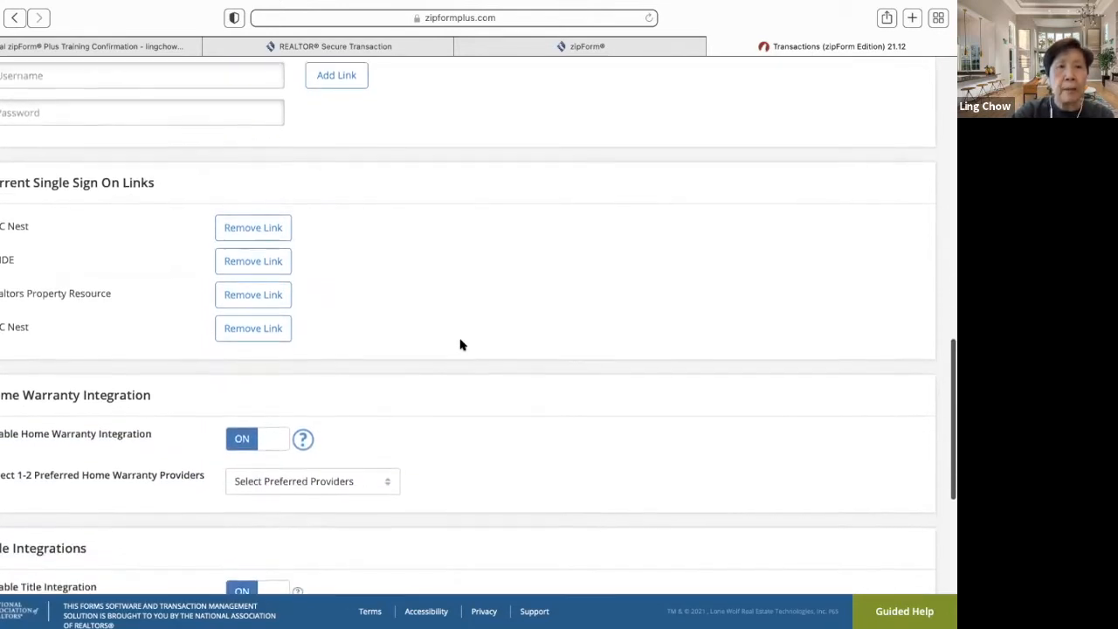
pyautogui.scroll(-1, 461, 344)
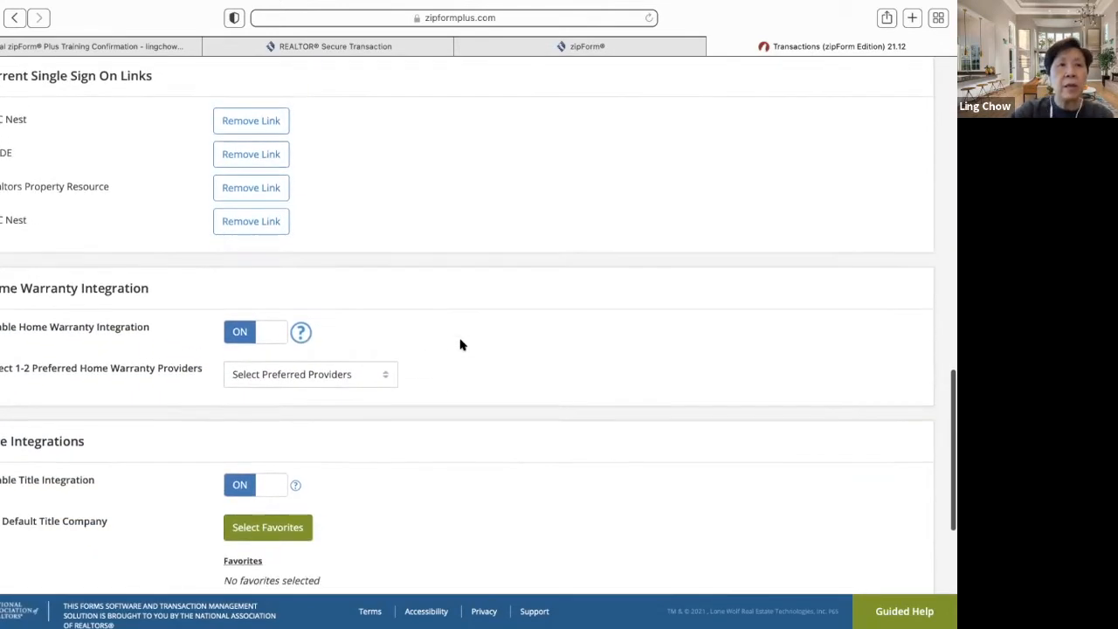
pyautogui.scroll(-2, 462, 344)
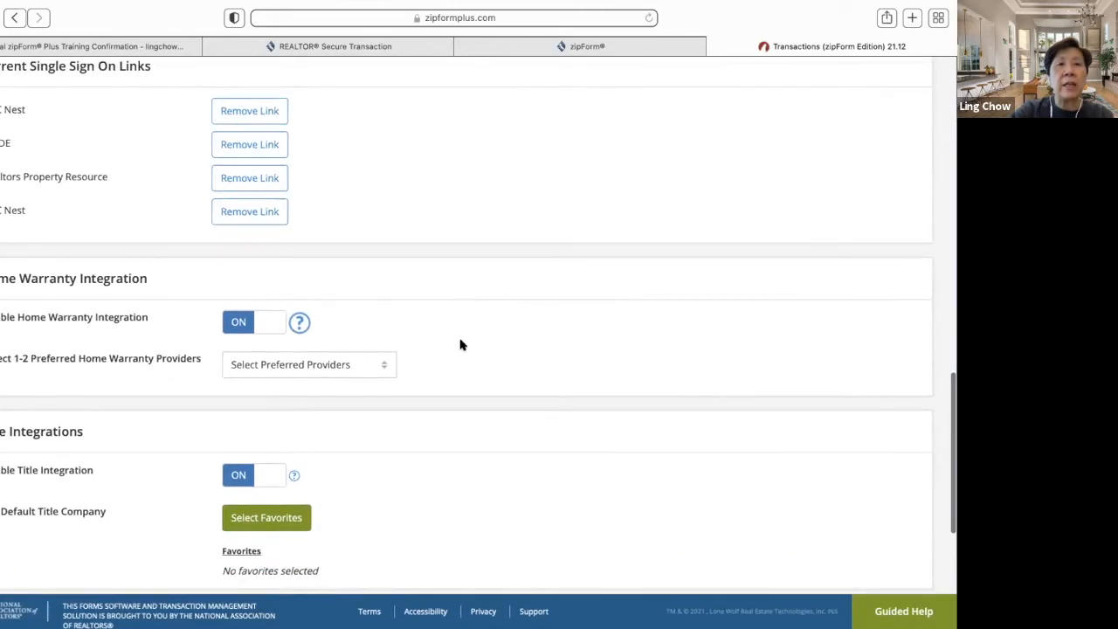
pyautogui.scroll(-1, 461, 344)
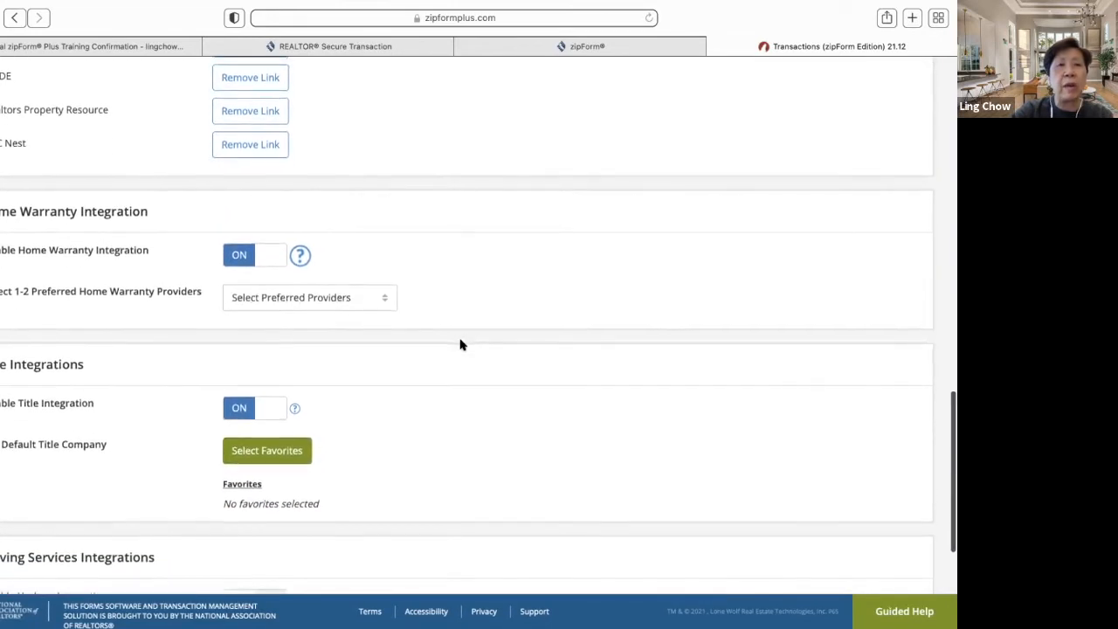
pyautogui.scroll(1, 461, 345)
pyautogui.scroll(-3, 461, 344)
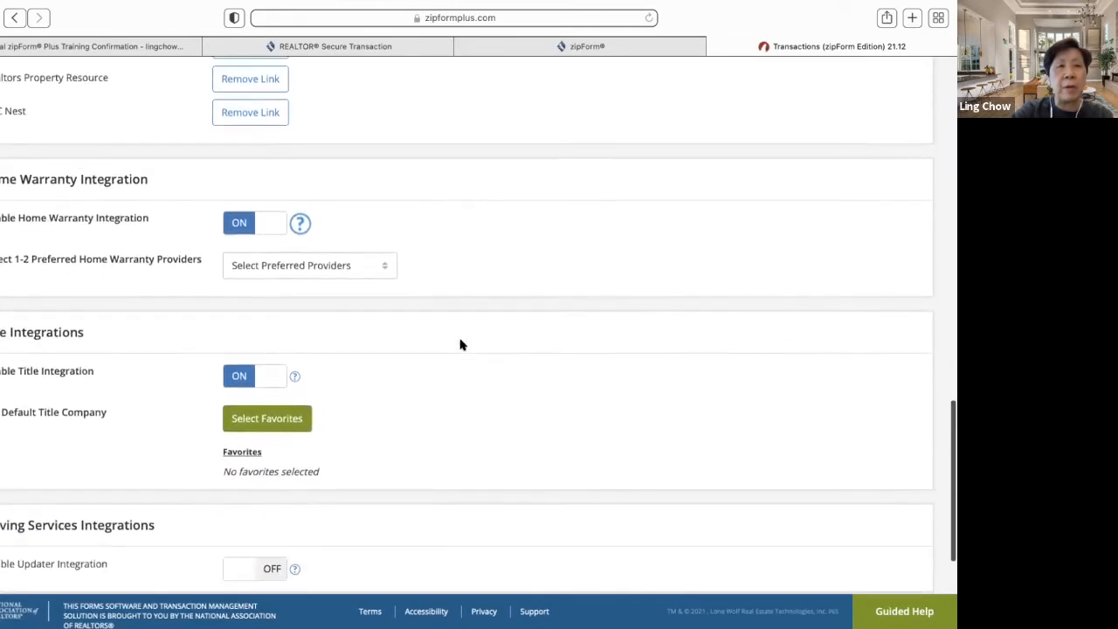
pyautogui.scroll(-2, 461, 344)
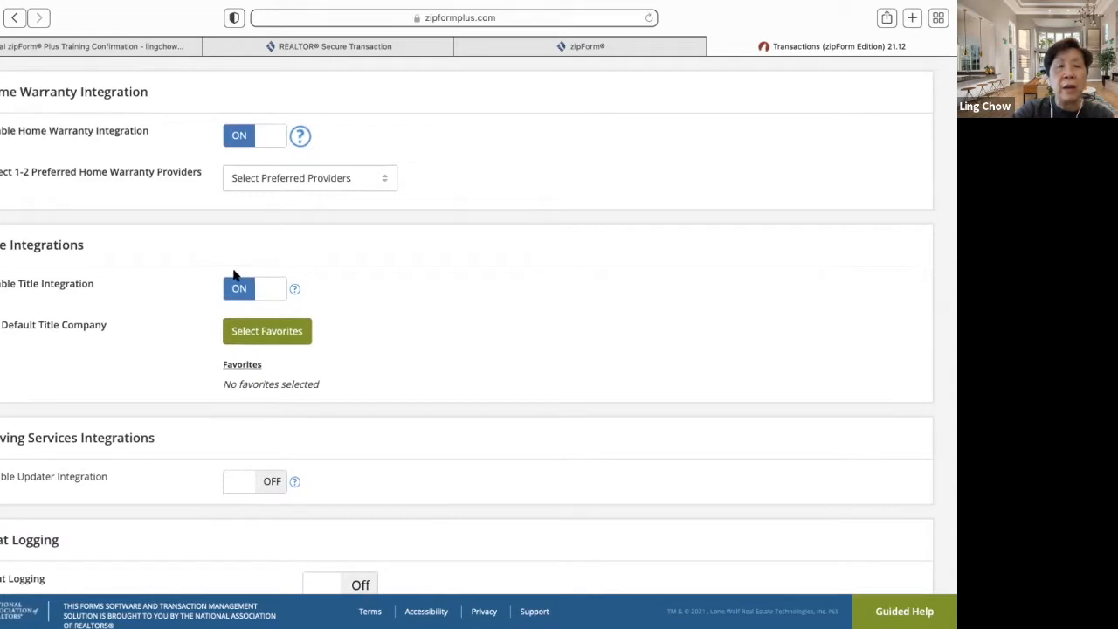
pyautogui.click(382, 182)
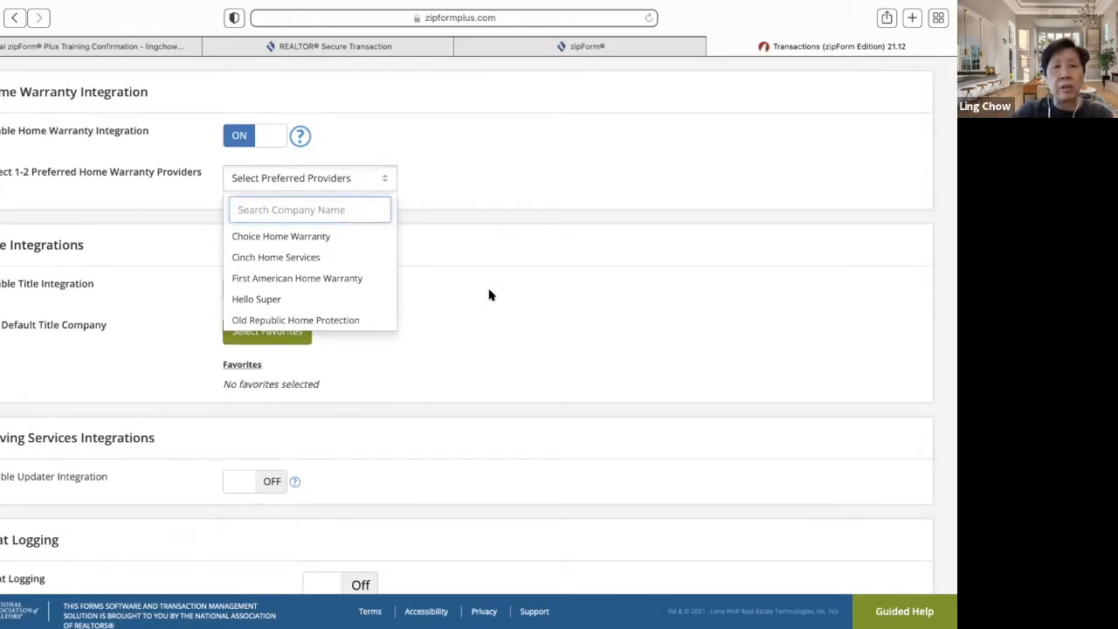
pyautogui.click(553, 192)
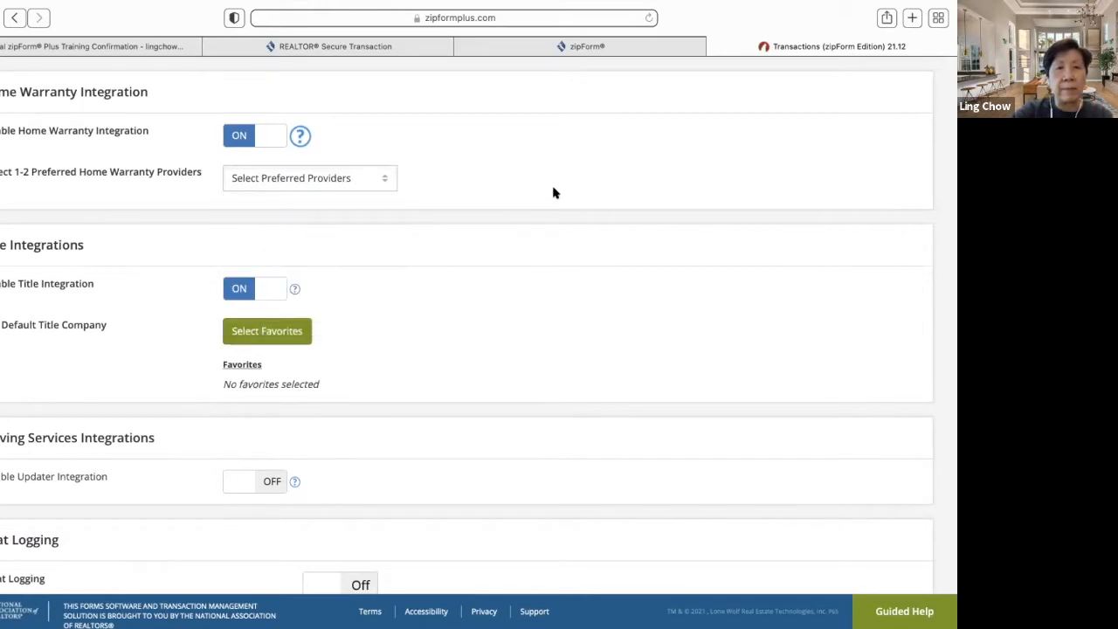
# - Switch Logging on and save the user preferences
pyautogui.scroll(-2, 437, 352)
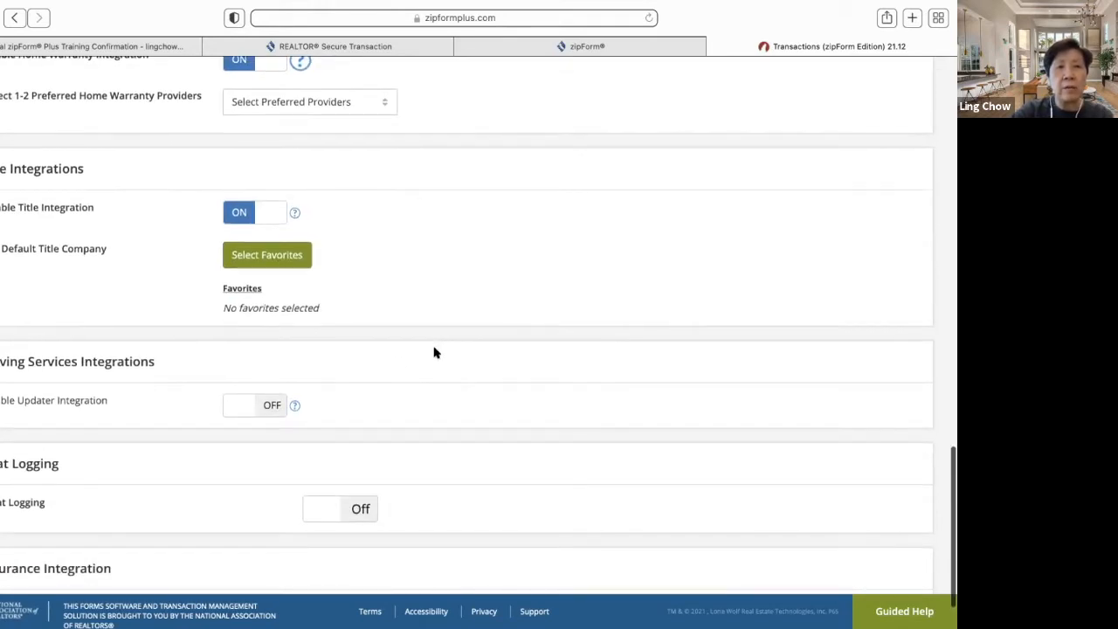
pyautogui.scroll(-2, 425, 283)
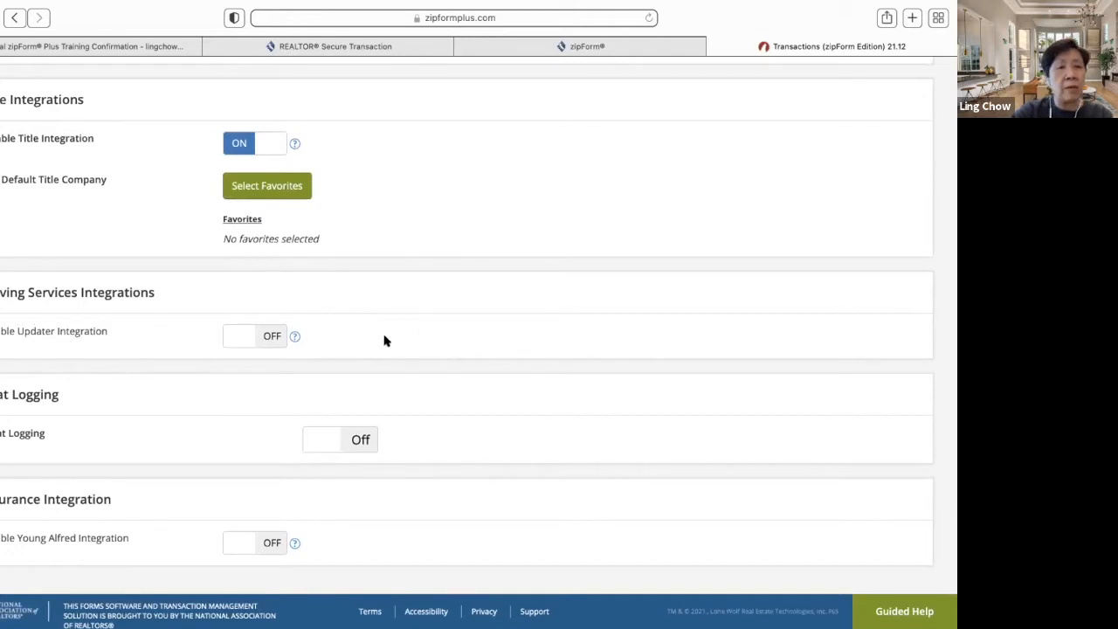
pyautogui.moveTo(296, 339)
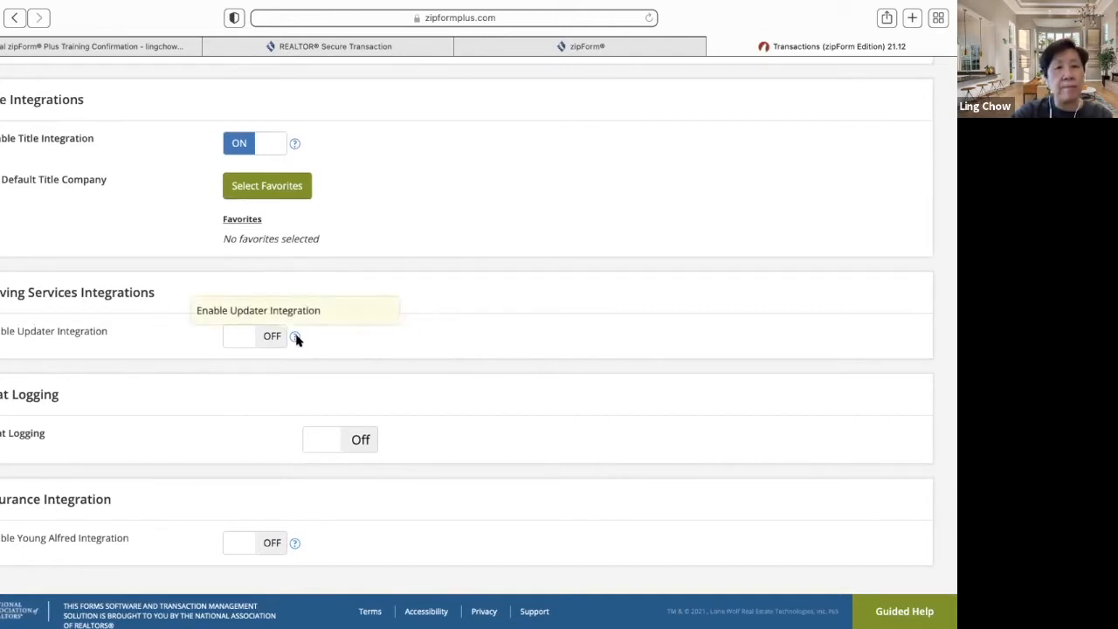
pyautogui.scroll(-1, 424, 347)
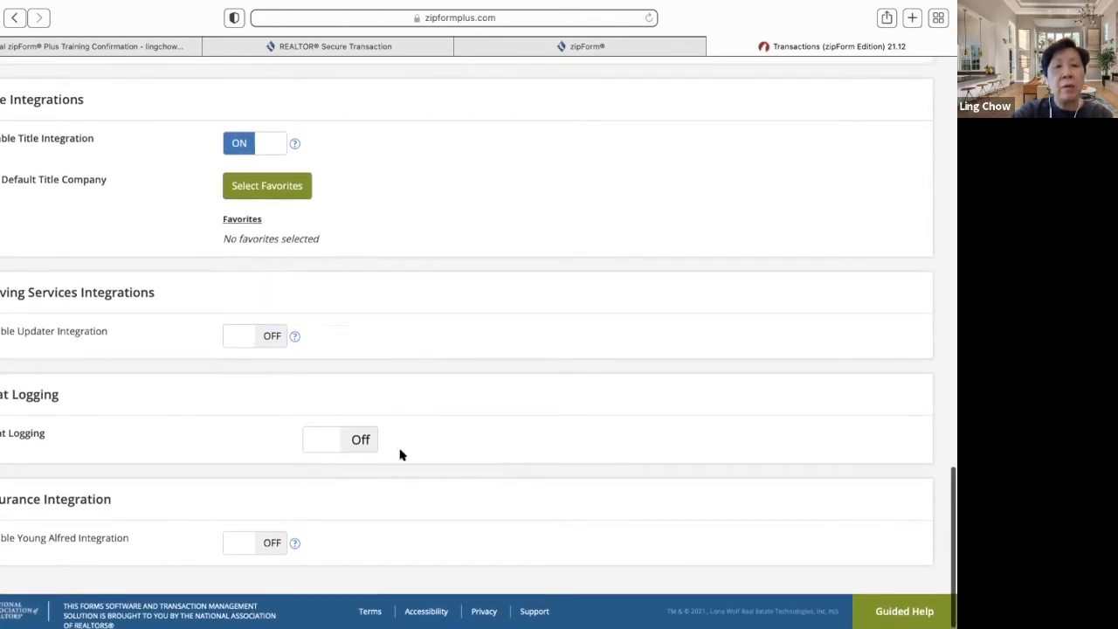
pyautogui.click(367, 442)
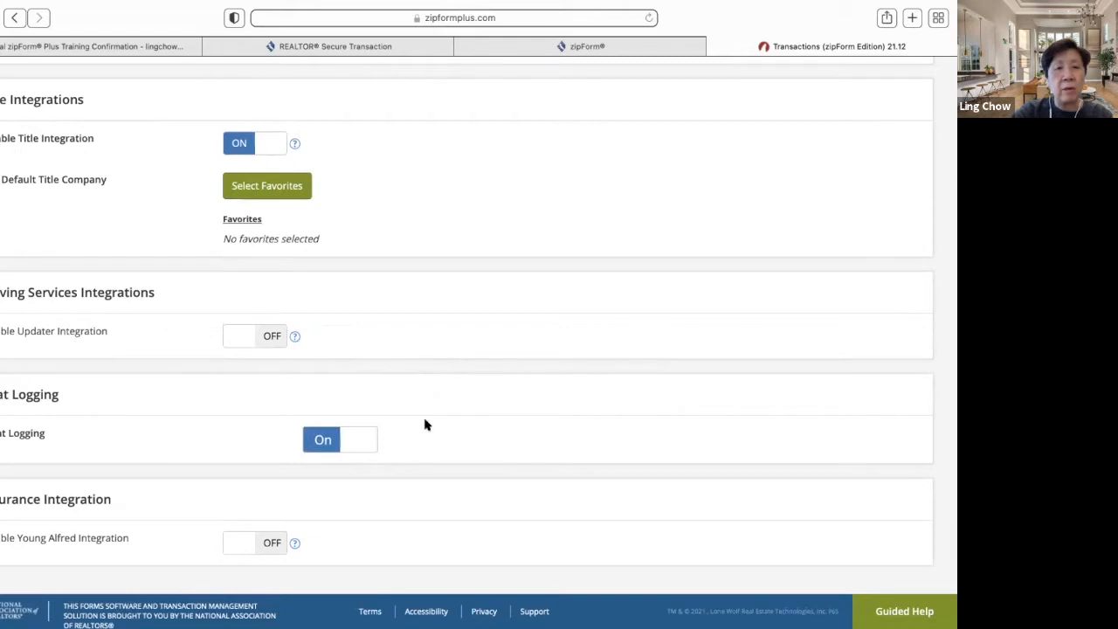
pyautogui.scroll(-2, 492, 426)
pyautogui.scroll(20, 363, 536)
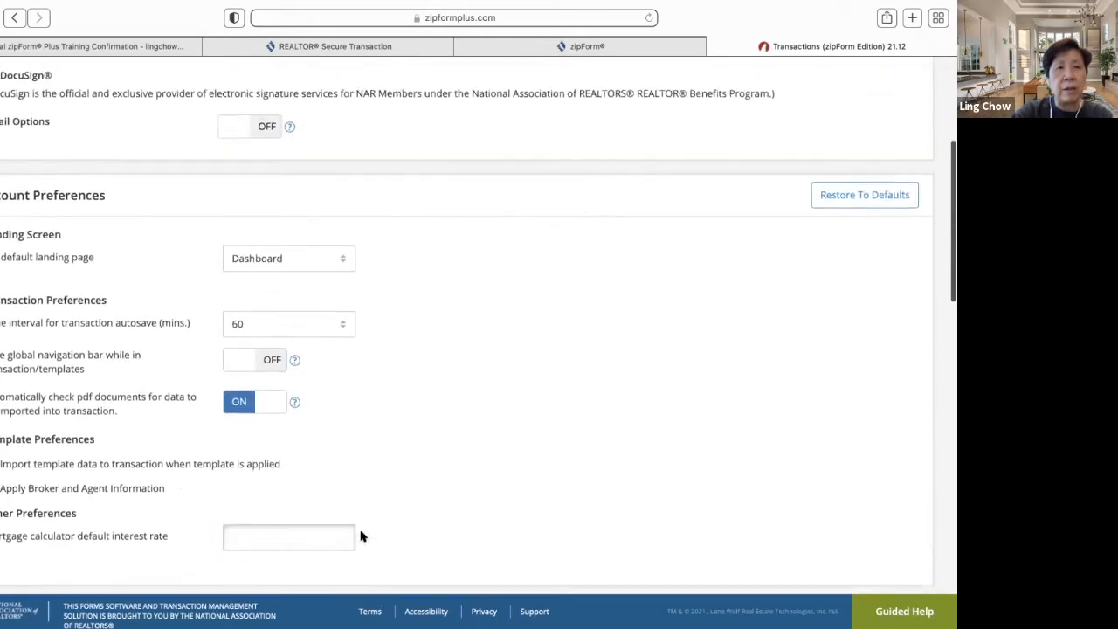
pyautogui.scroll(2, 362, 535)
pyautogui.click(7, 208)
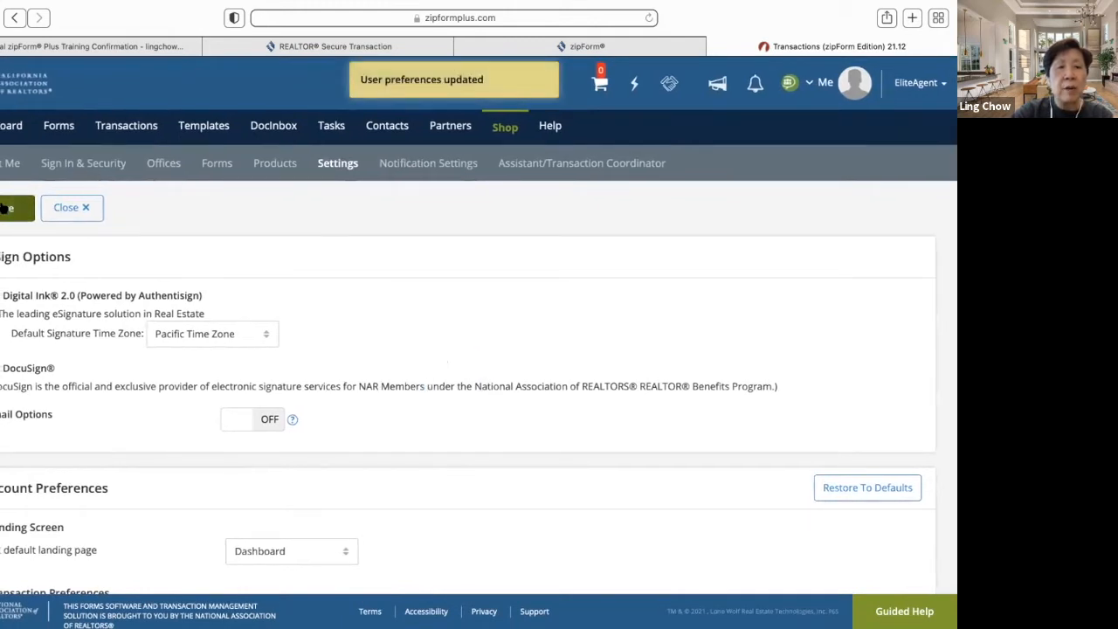
pyautogui.scroll(-1, 448, 379)
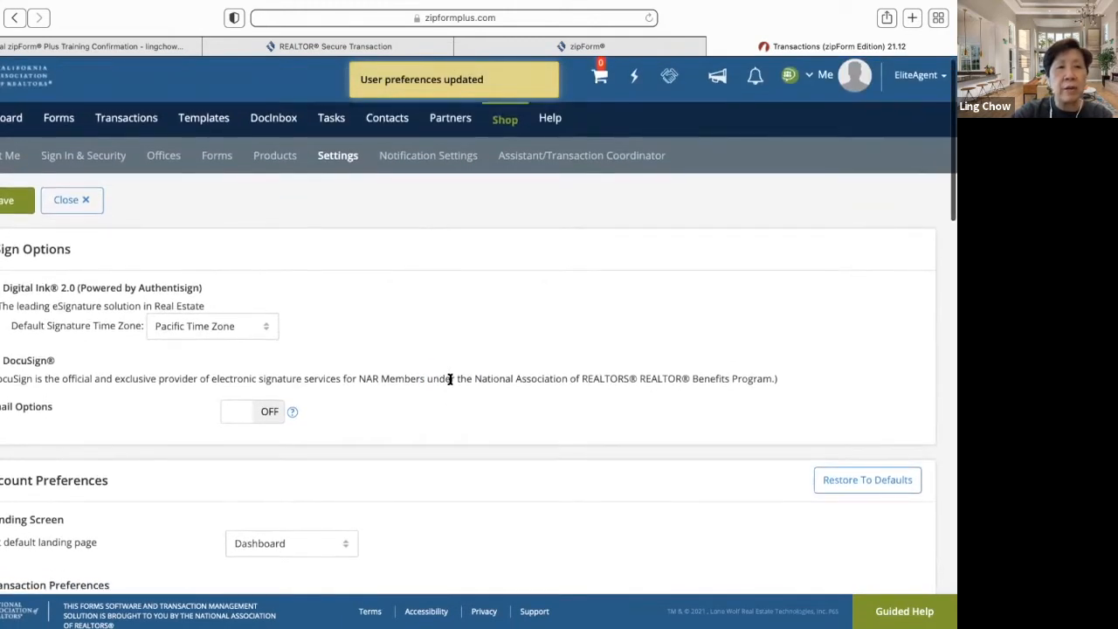
pyautogui.scroll(-5, 452, 378)
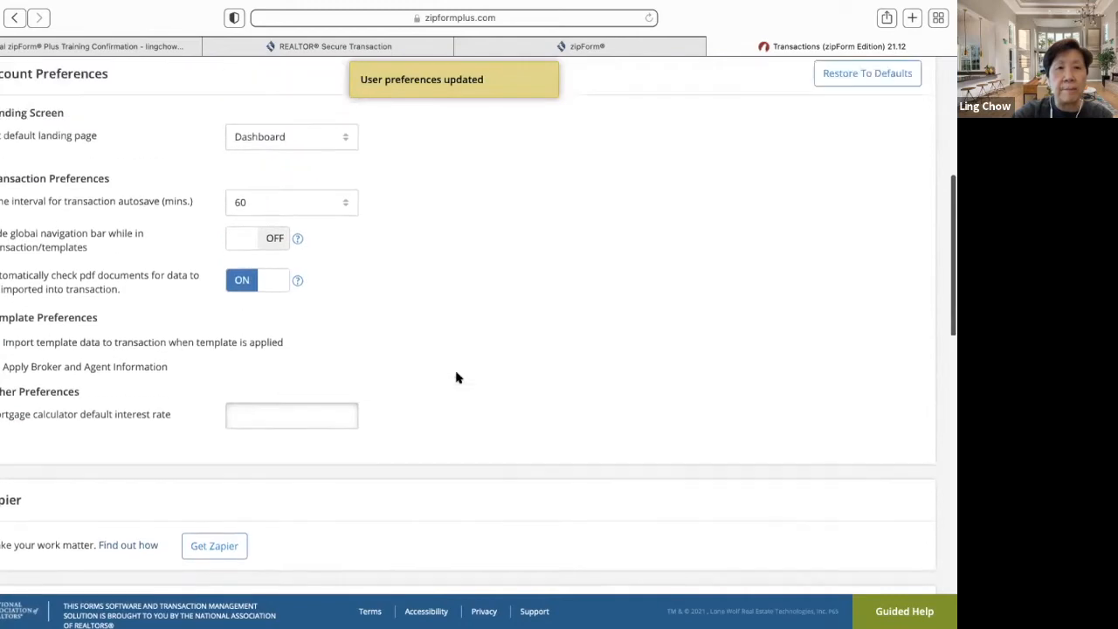
pyautogui.scroll(5, 456, 377)
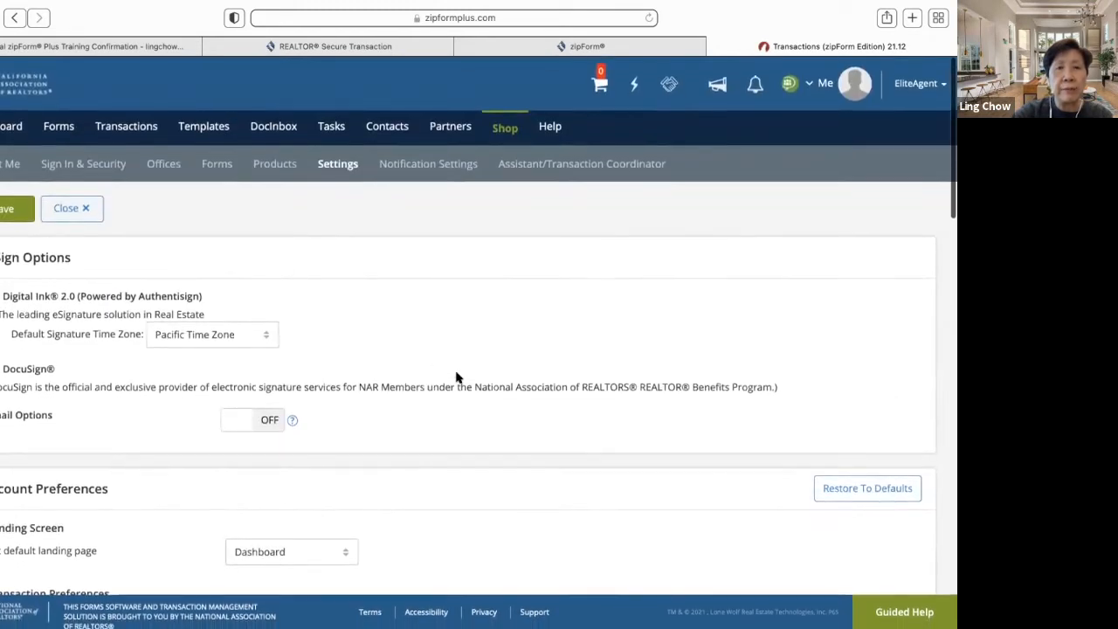
pyautogui.click(427, 163)
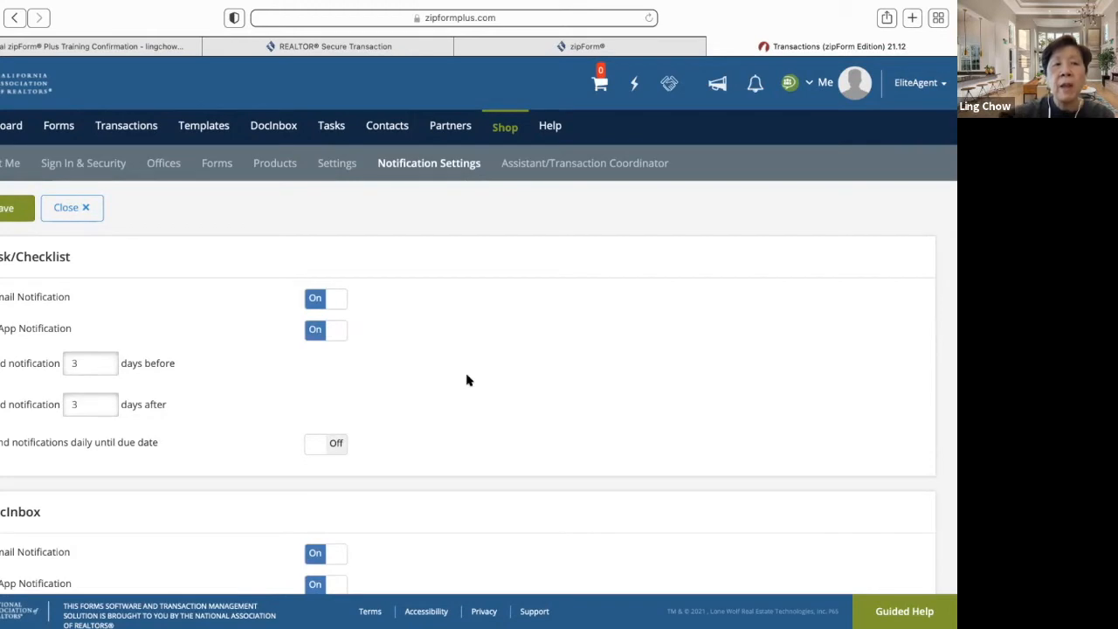
pyautogui.scroll(-5, 468, 379)
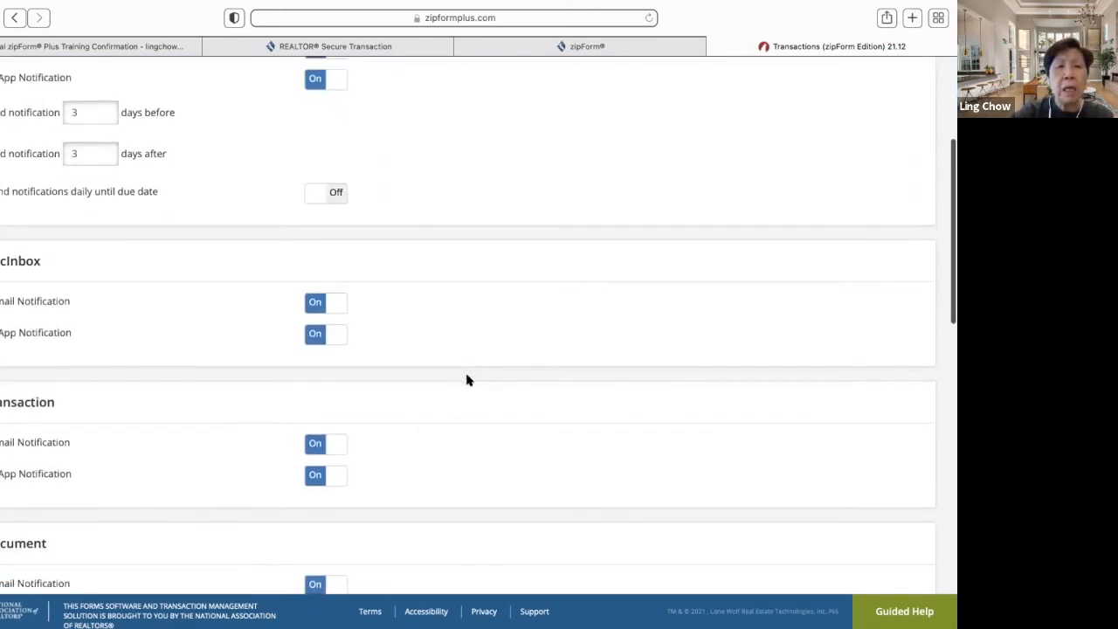
pyautogui.scroll(-1, 467, 380)
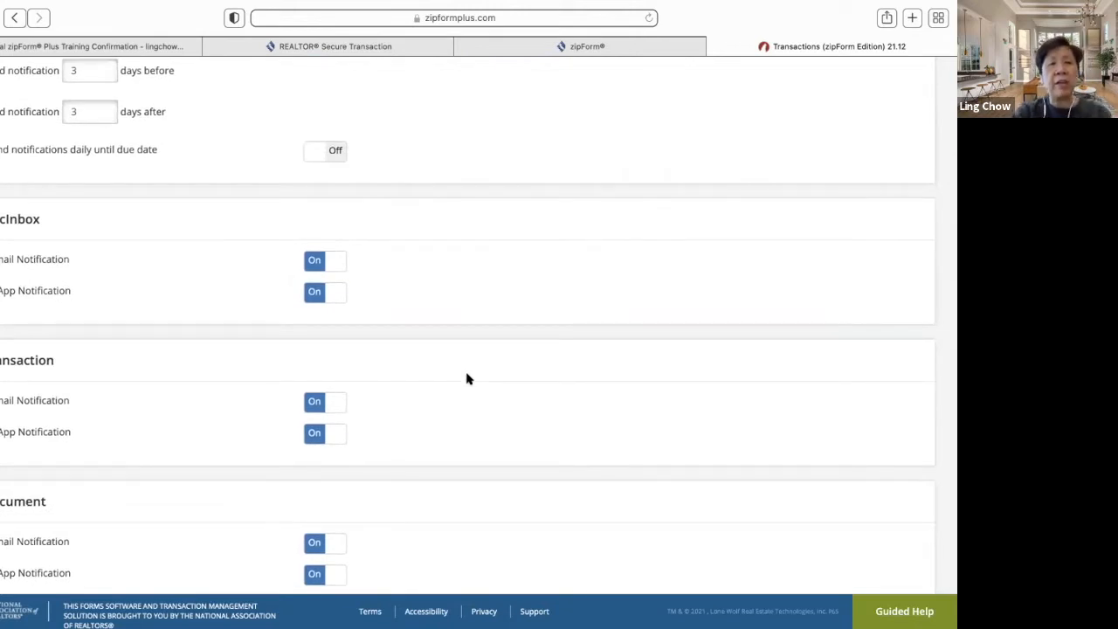
pyautogui.scroll(-8, 468, 379)
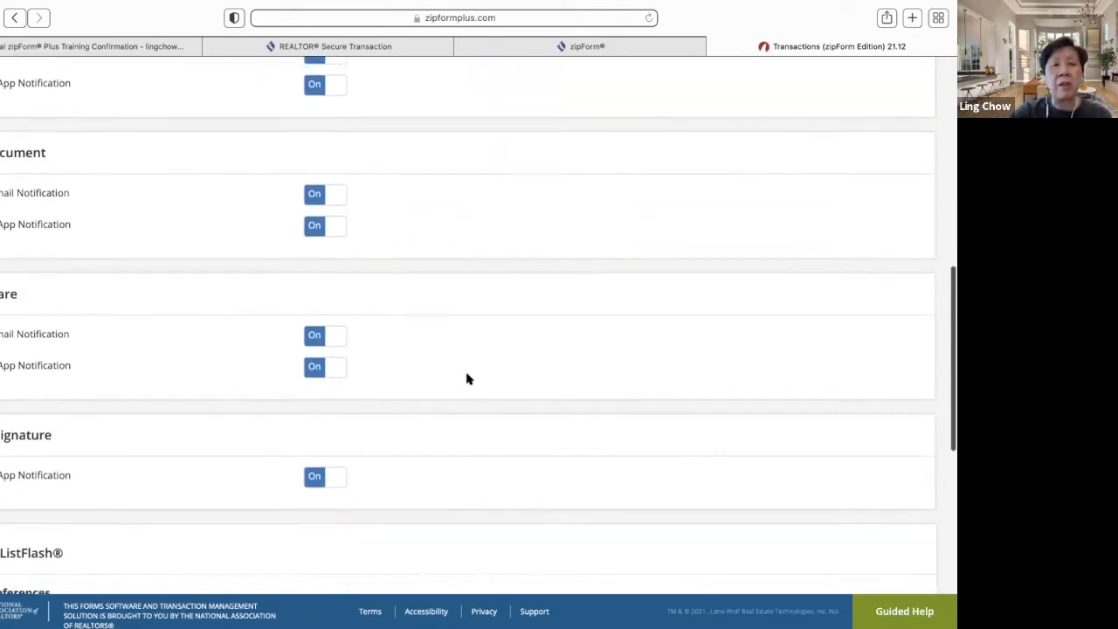
pyautogui.scroll(7, 467, 380)
pyautogui.scroll(1, 468, 380)
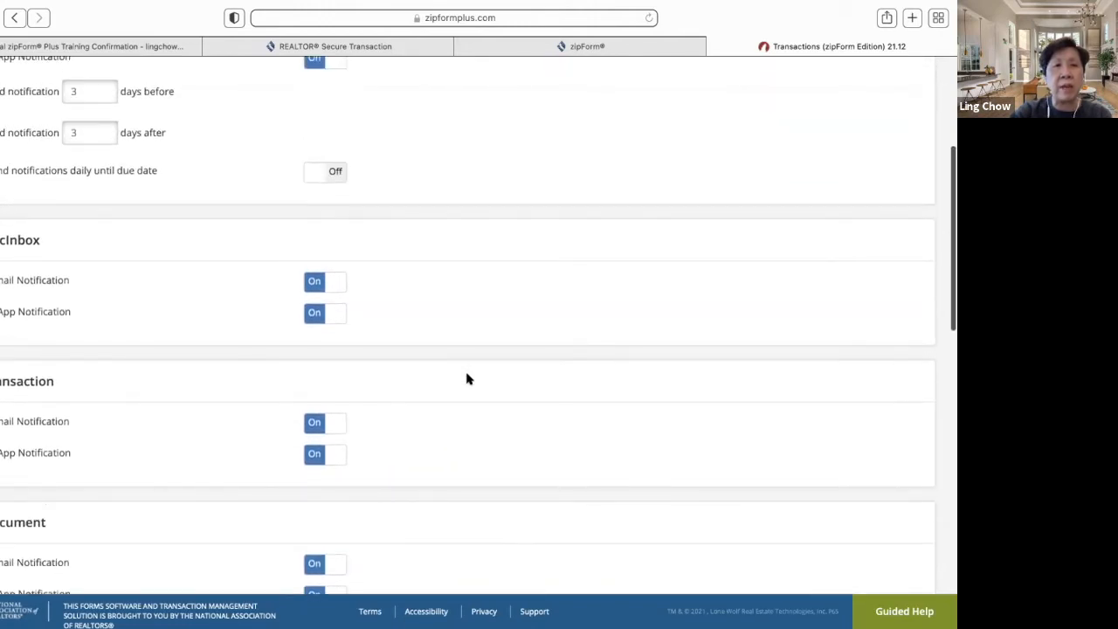
pyautogui.scroll(1, 467, 378)
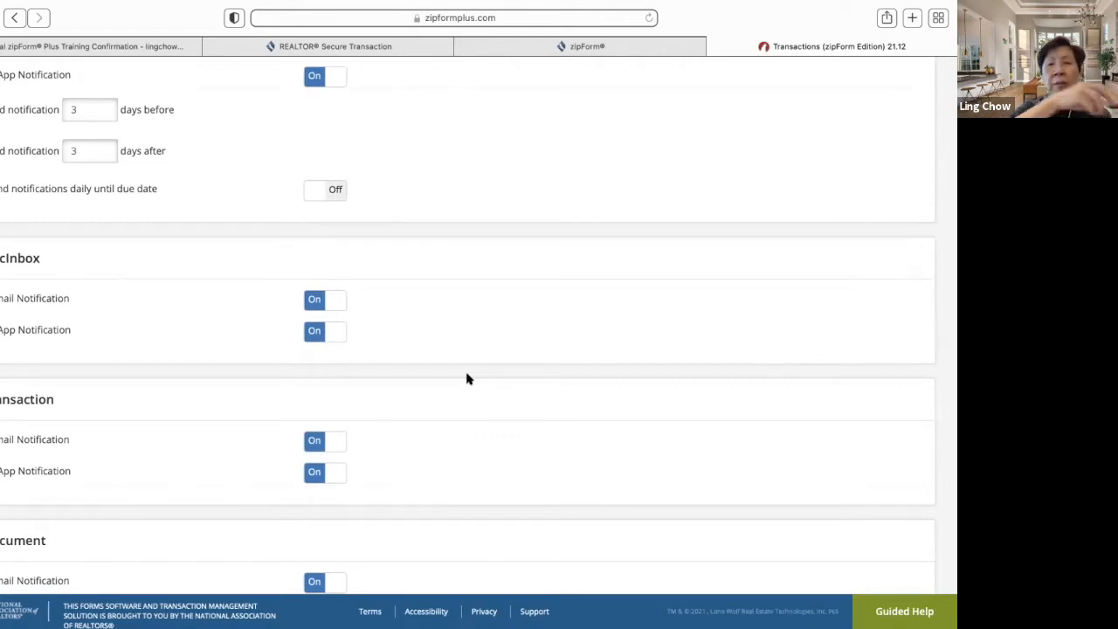
pyautogui.scroll(-10, 468, 379)
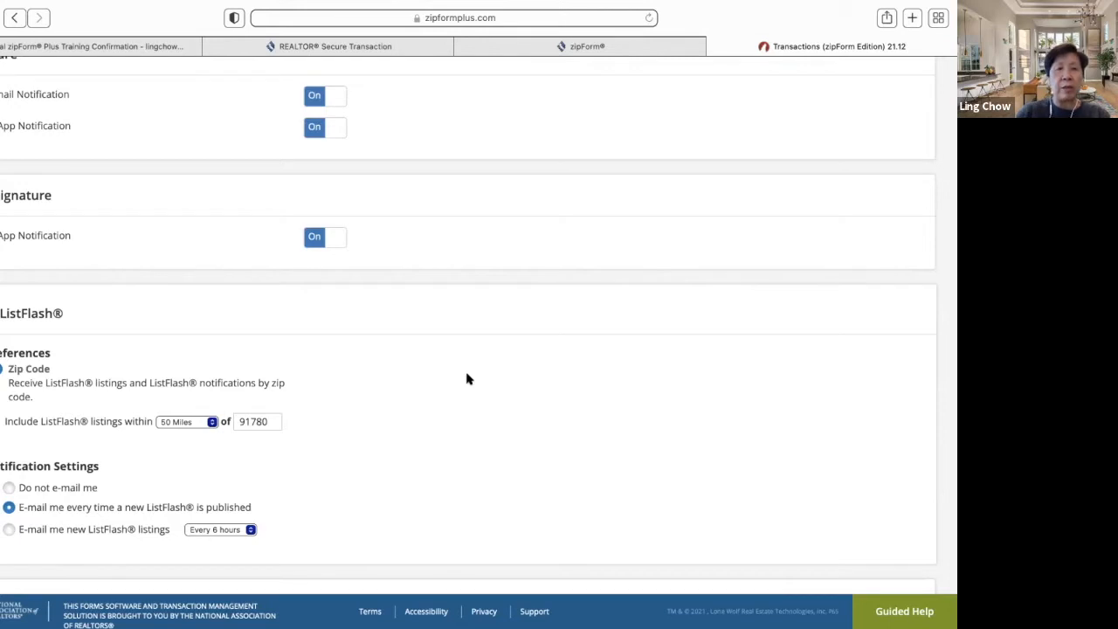
pyautogui.click(212, 423)
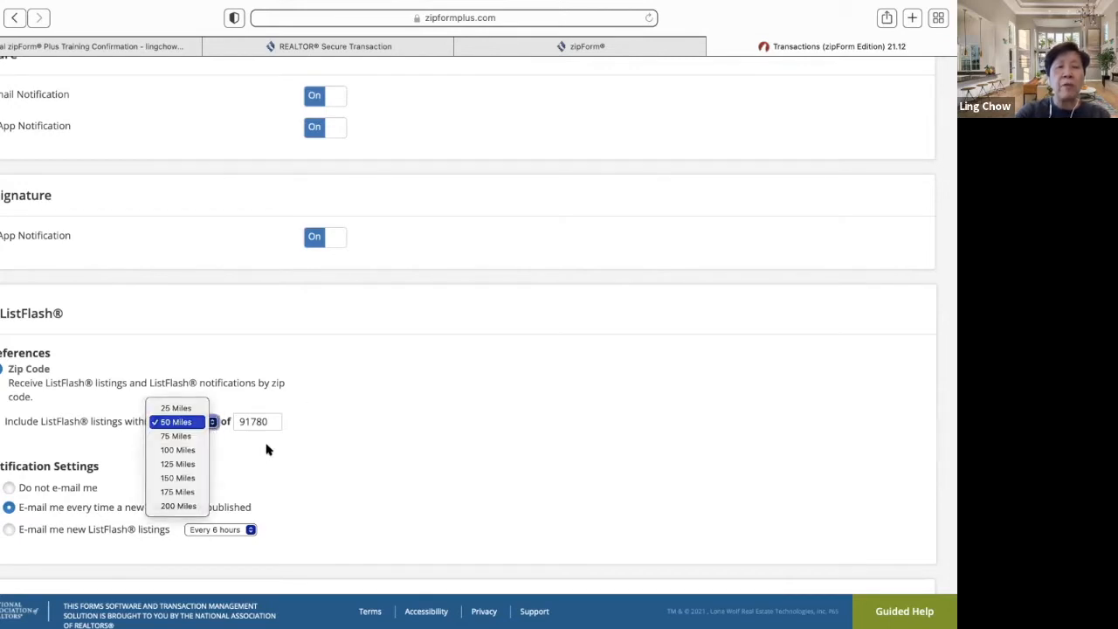
pyautogui.click(314, 457)
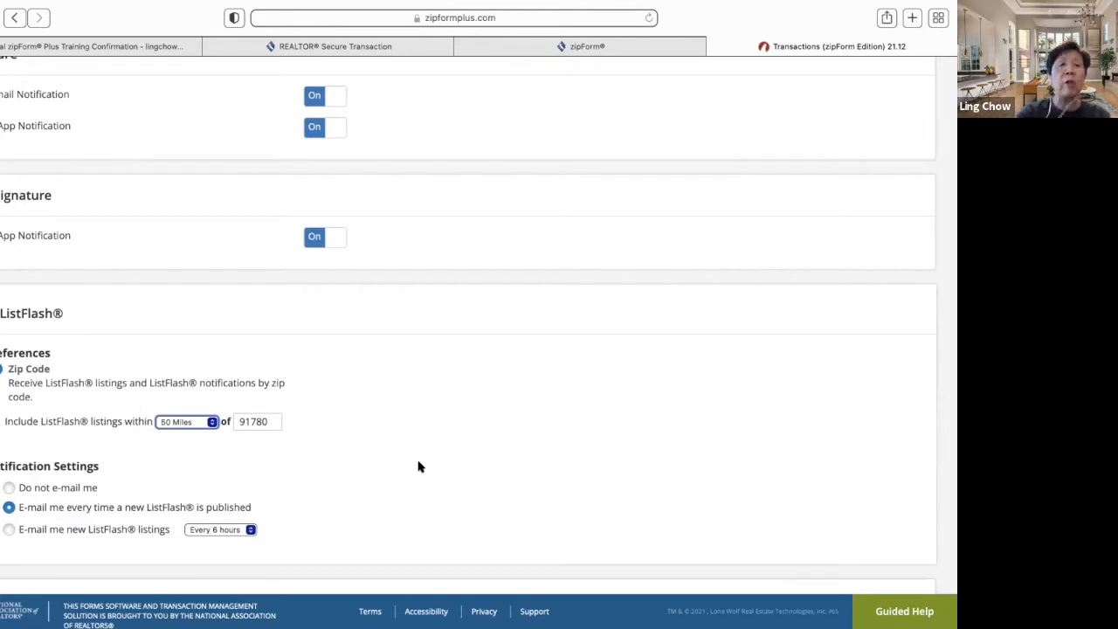
pyautogui.scroll(-2, 450, 518)
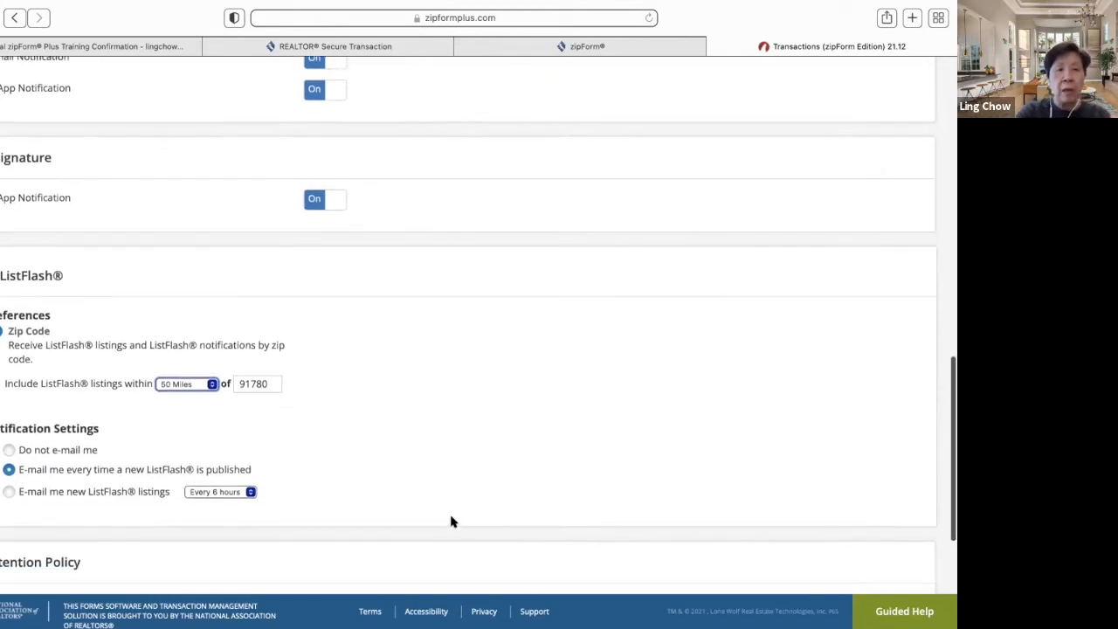
pyautogui.scroll(-1, 452, 522)
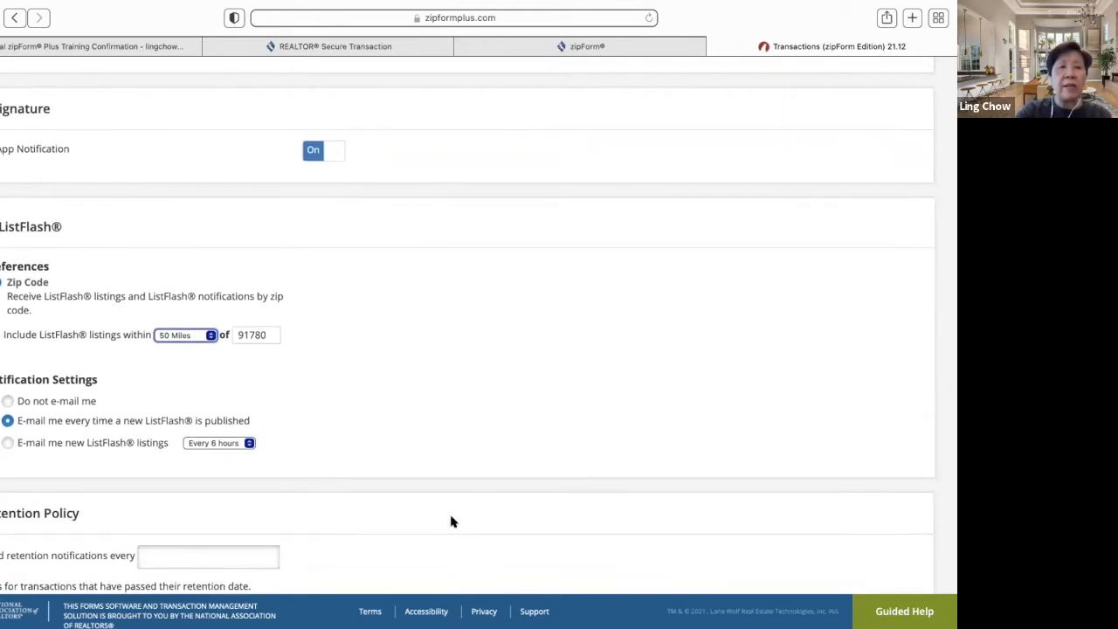
pyautogui.scroll(-1, 452, 521)
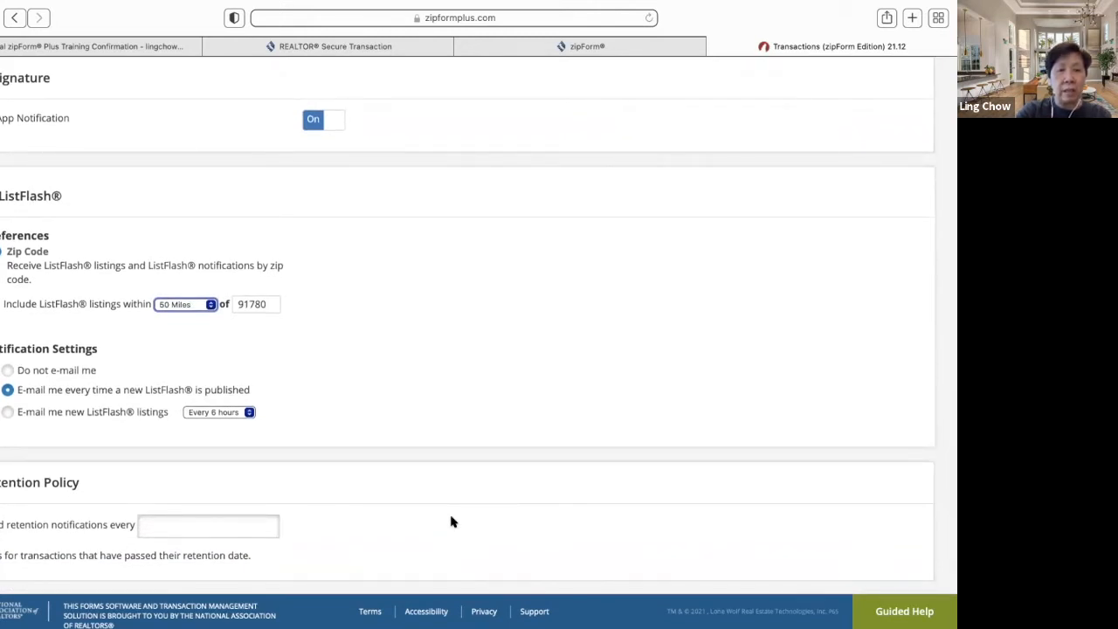
pyautogui.scroll(-5, 451, 521)
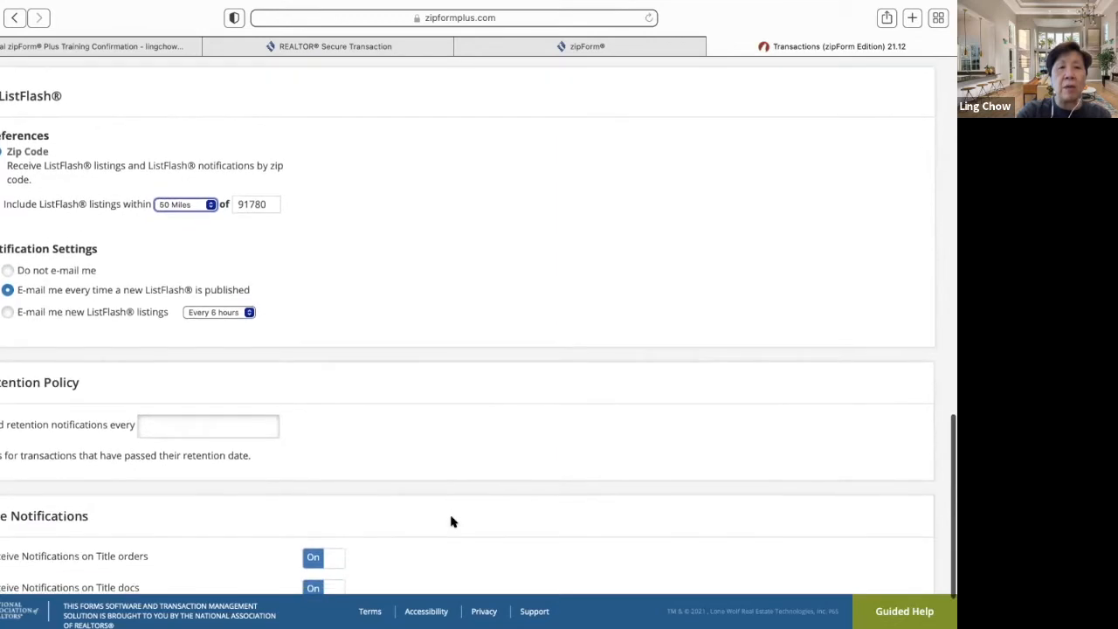
pyautogui.scroll(-2, 451, 521)
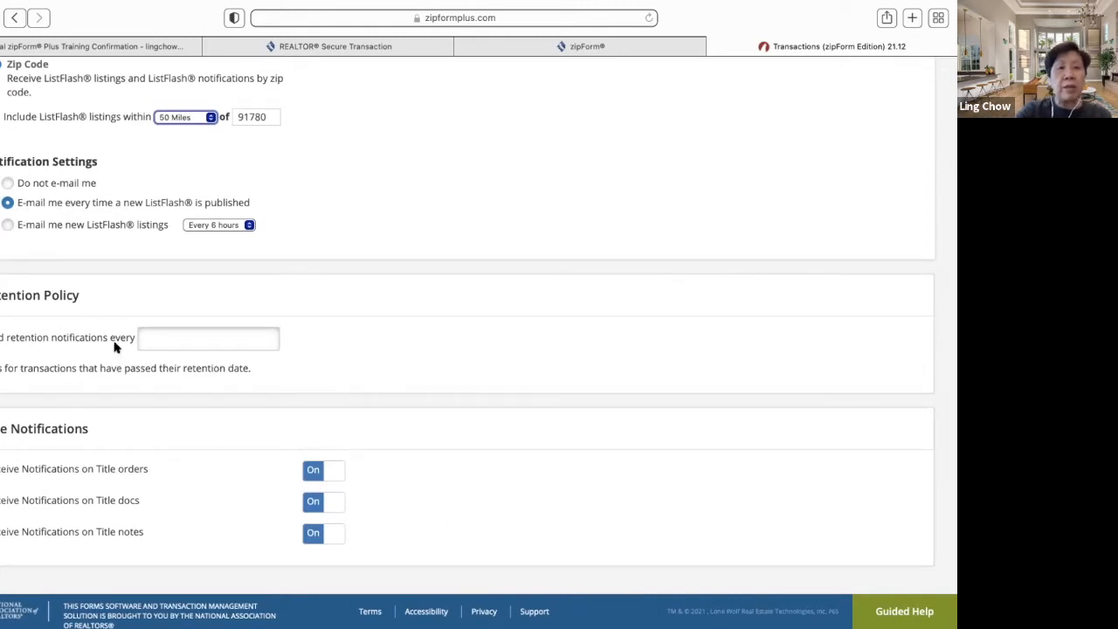
pyautogui.scroll(-2, 357, 361)
pyautogui.scroll(8, 432, 521)
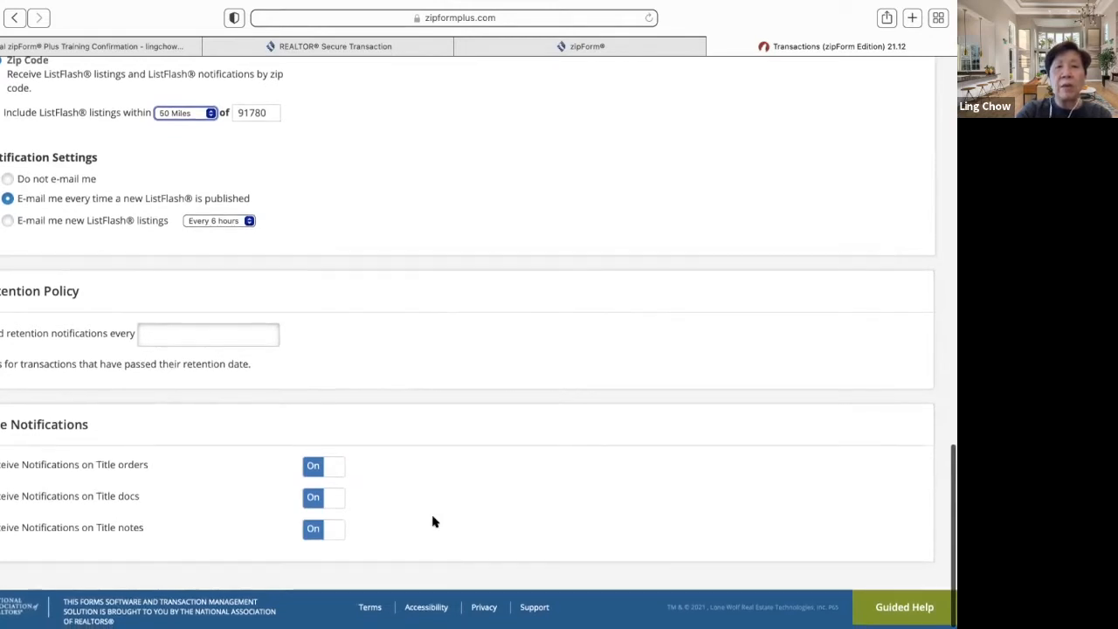
pyautogui.scroll(15, 432, 521)
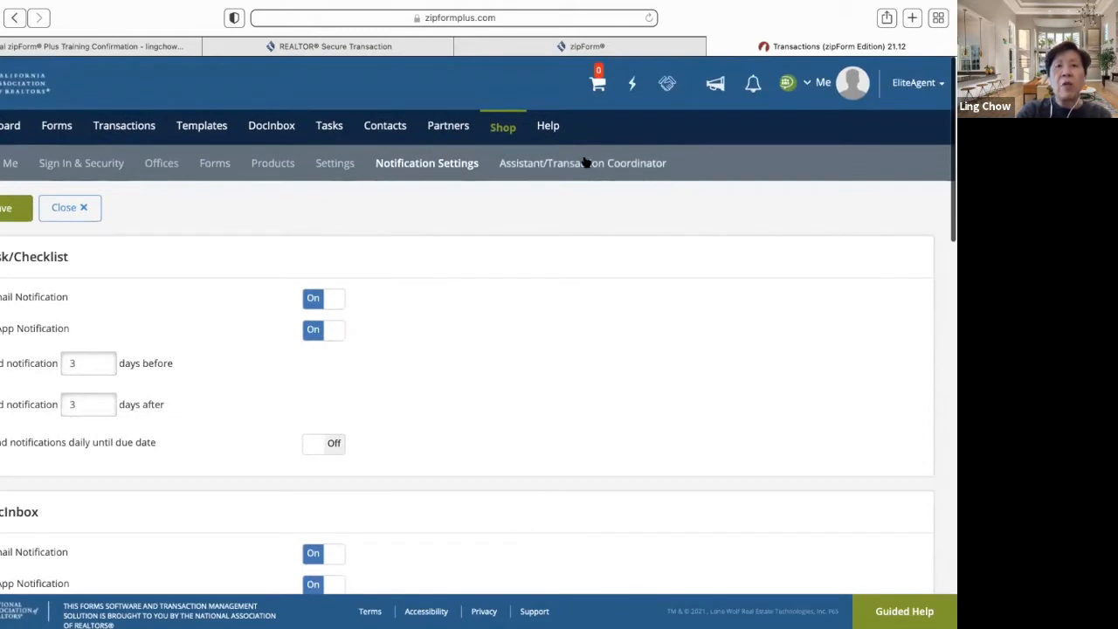
# - Show the Assistant/Transaction Coordinator page, briefly opening and closing the Shop order window
pyautogui.click(583, 164)
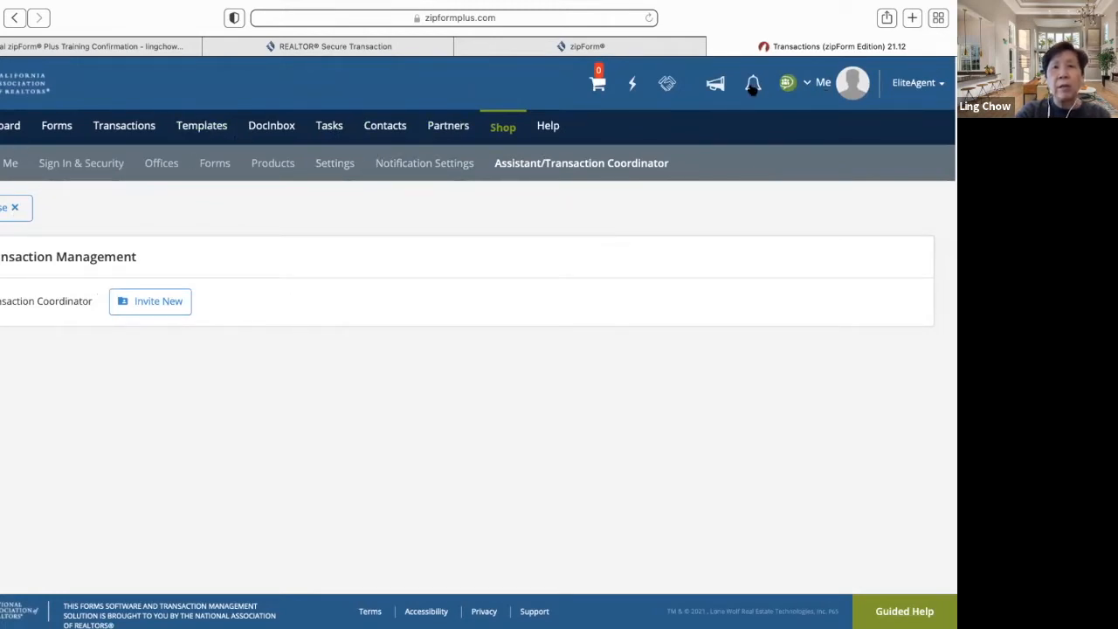
pyautogui.click(596, 81)
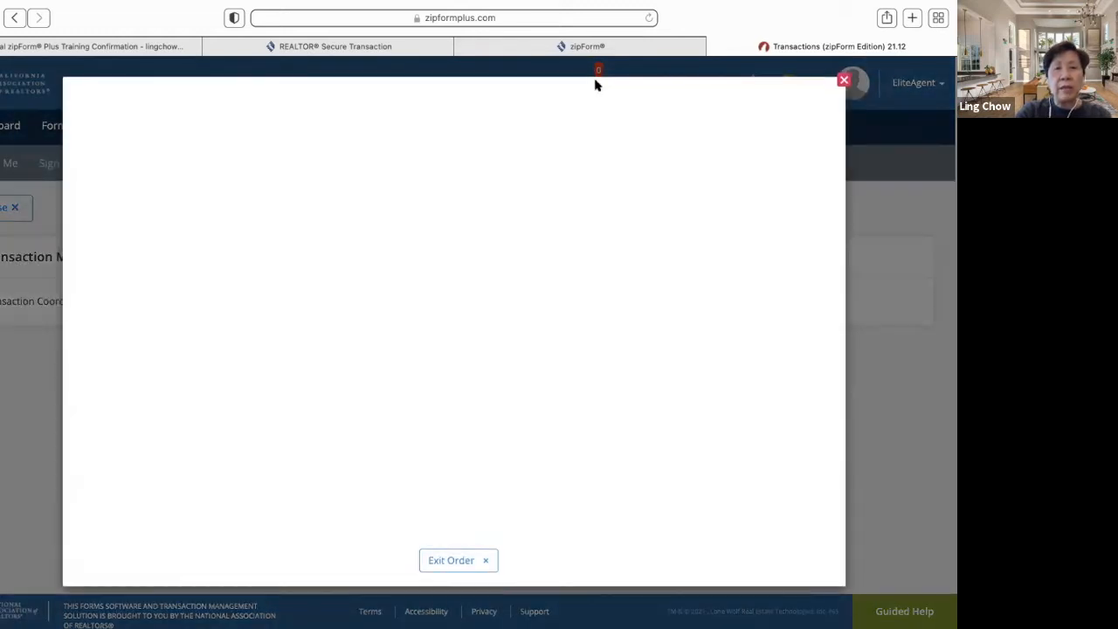
pyautogui.click(843, 80)
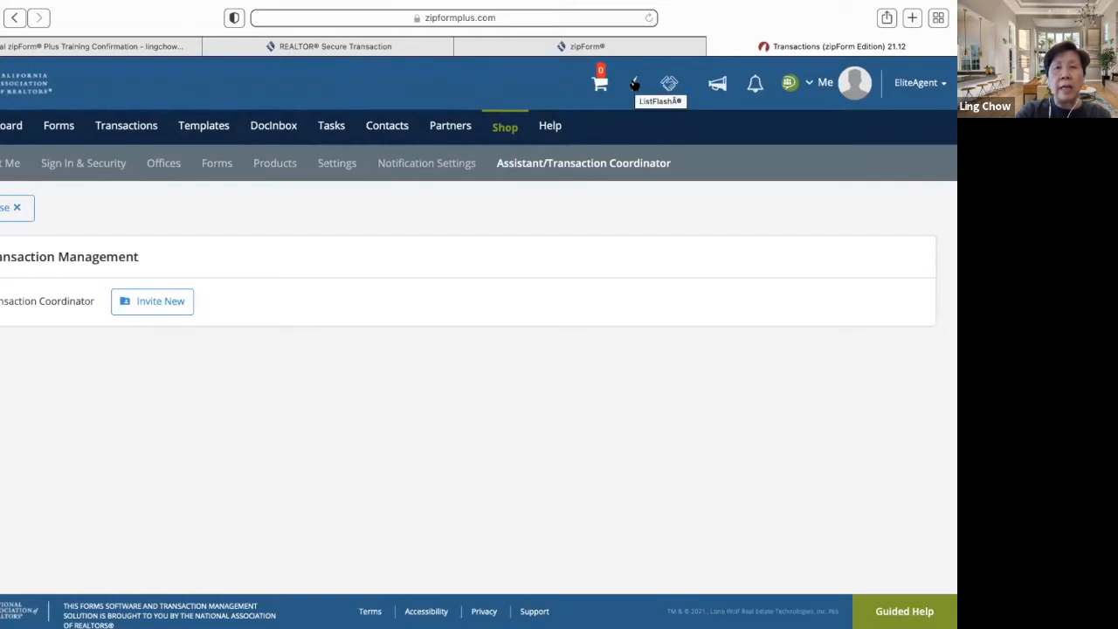
pyautogui.click(634, 83)
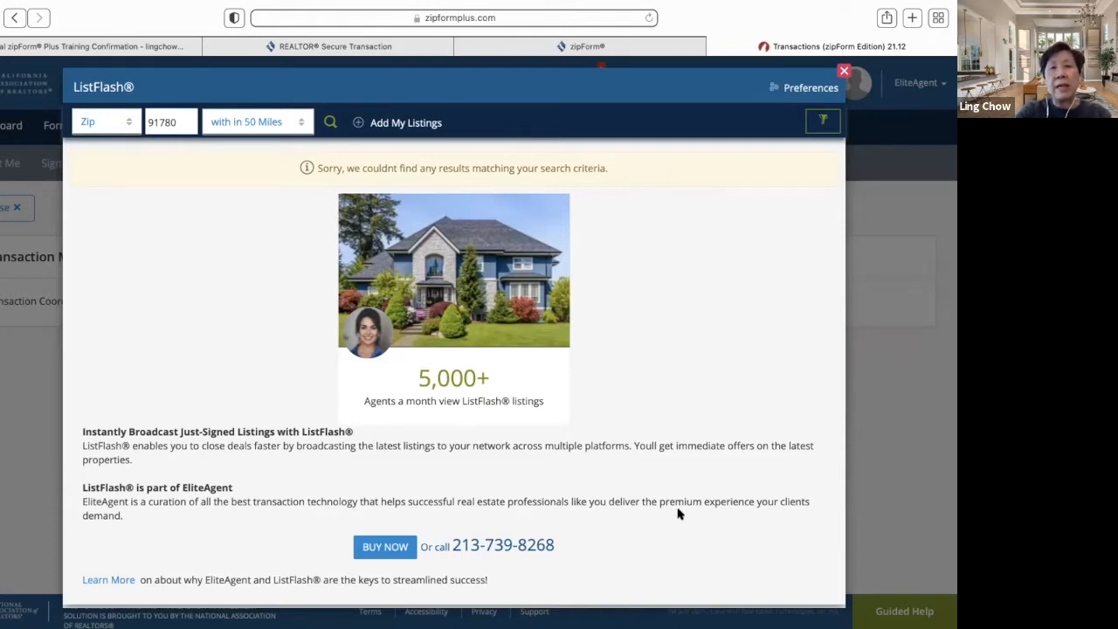
pyautogui.click(125, 127)
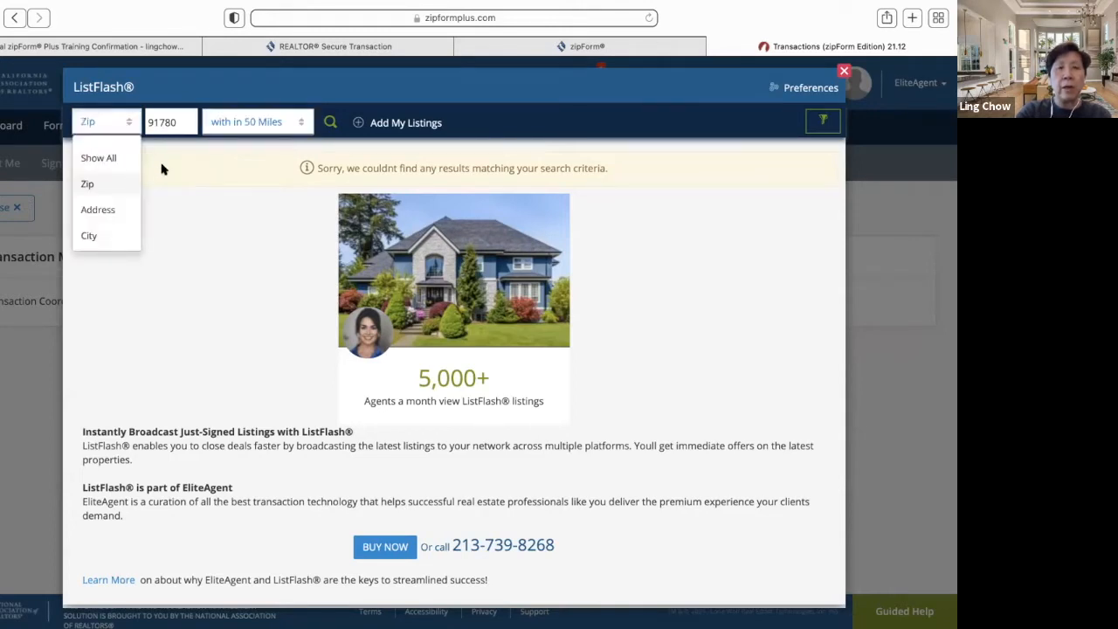
pyautogui.click(204, 214)
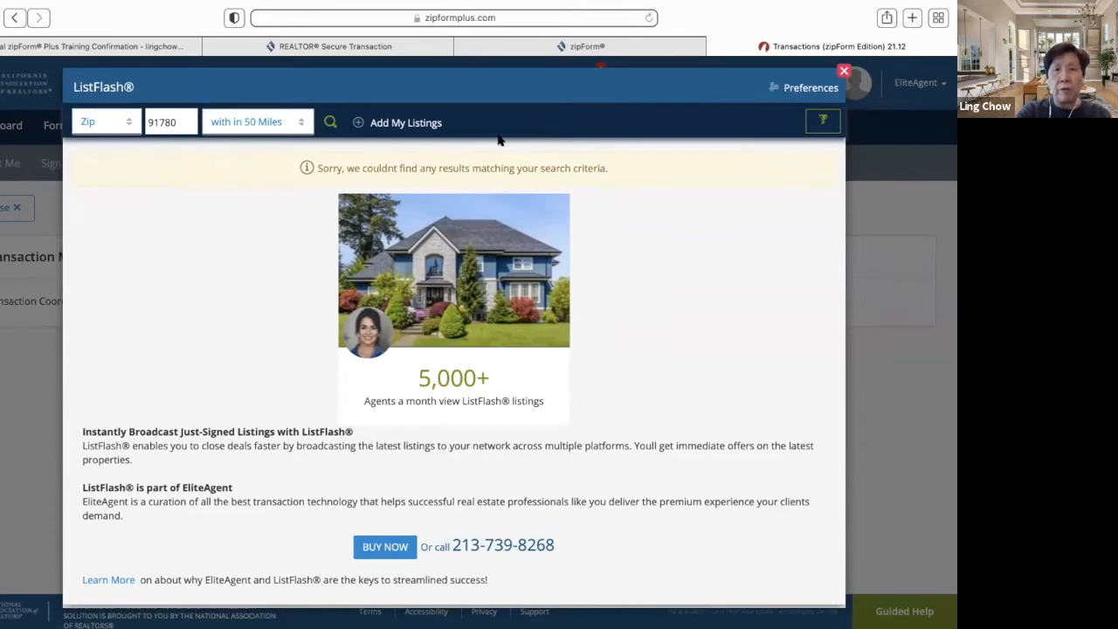
pyautogui.click(843, 70)
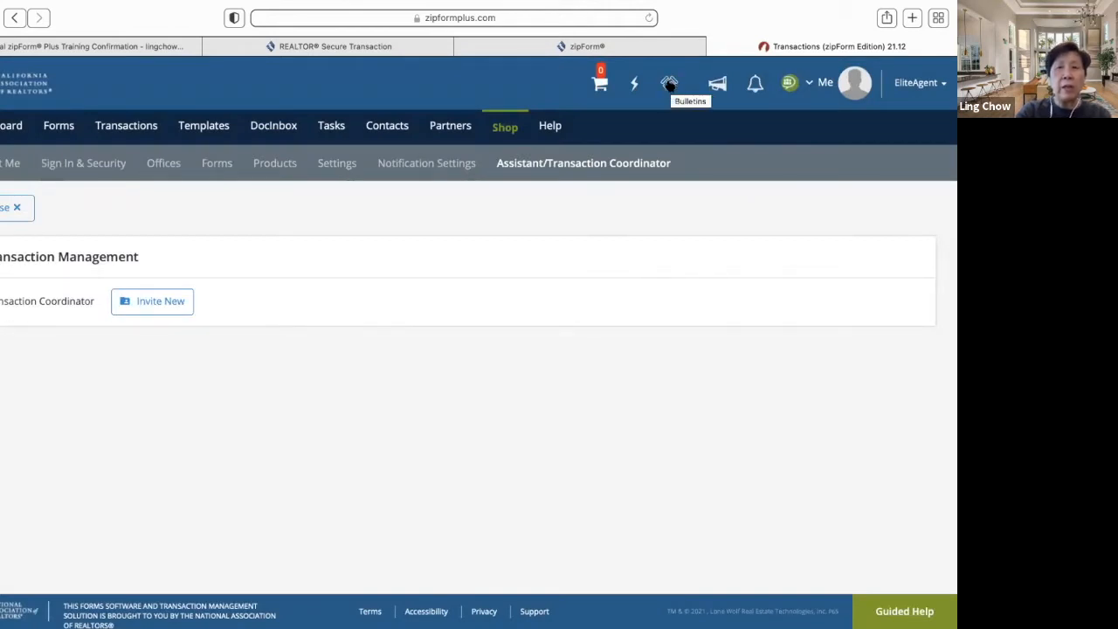
pyautogui.click(670, 84)
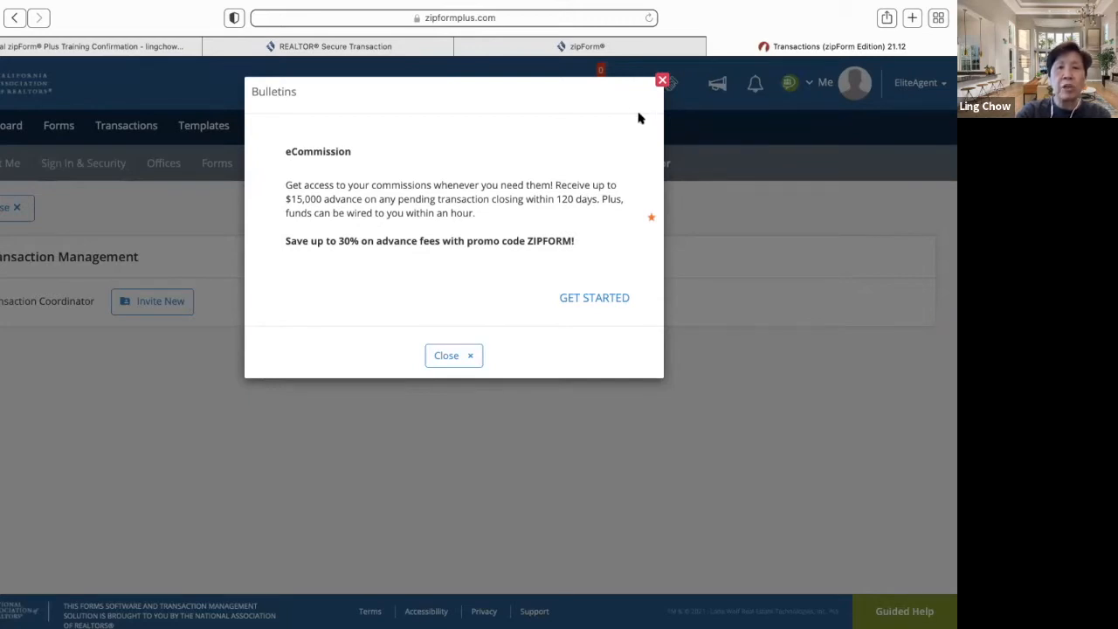
pyautogui.click(662, 81)
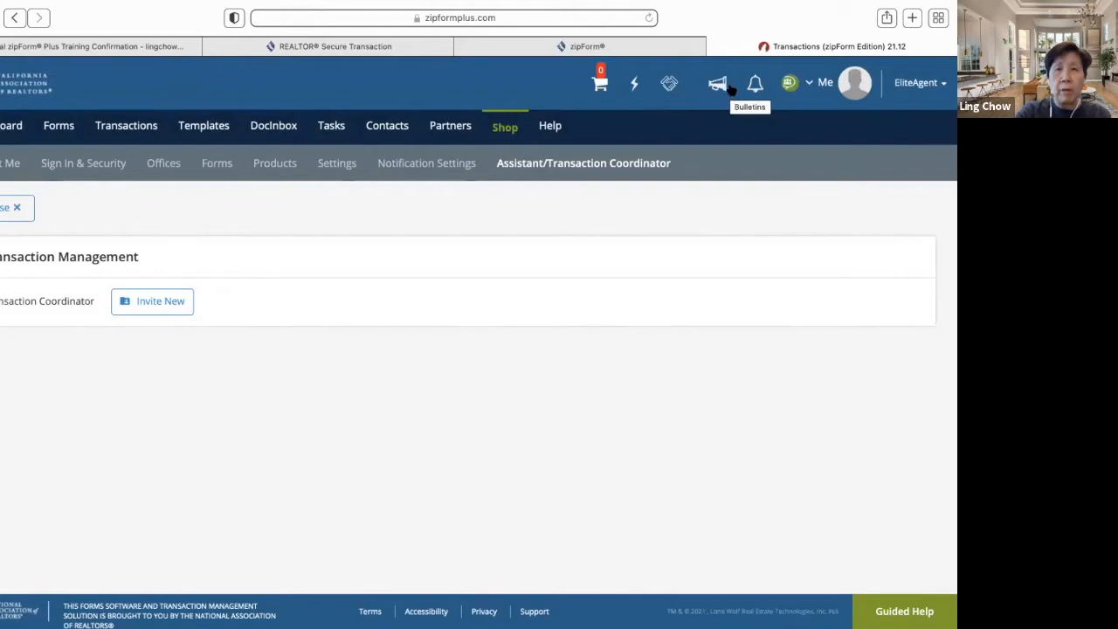
pyautogui.click(718, 84)
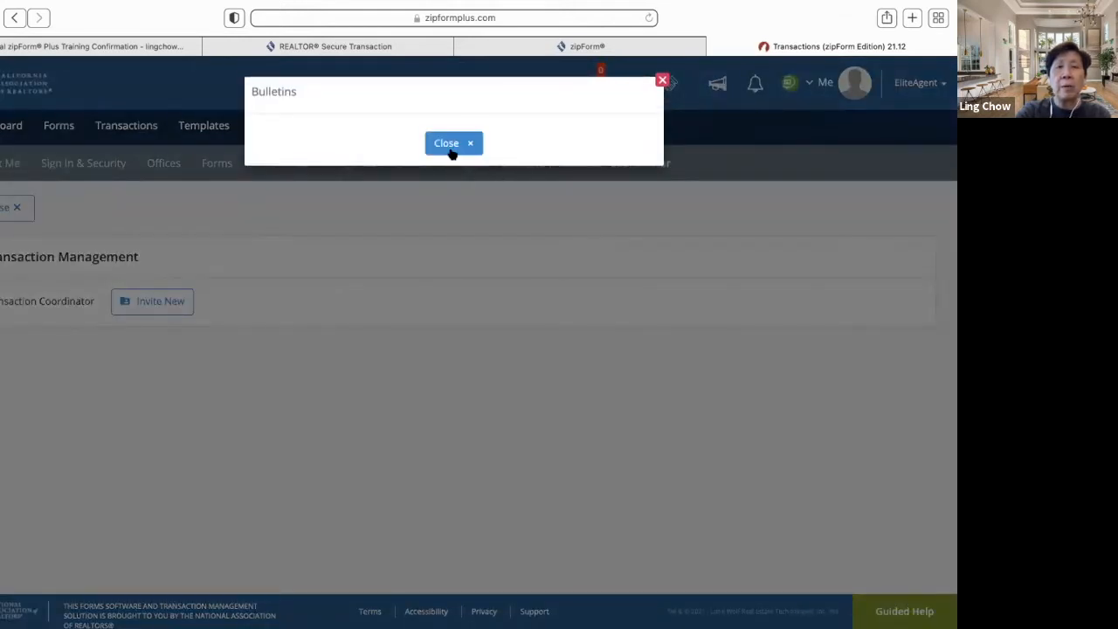
pyautogui.click(452, 145)
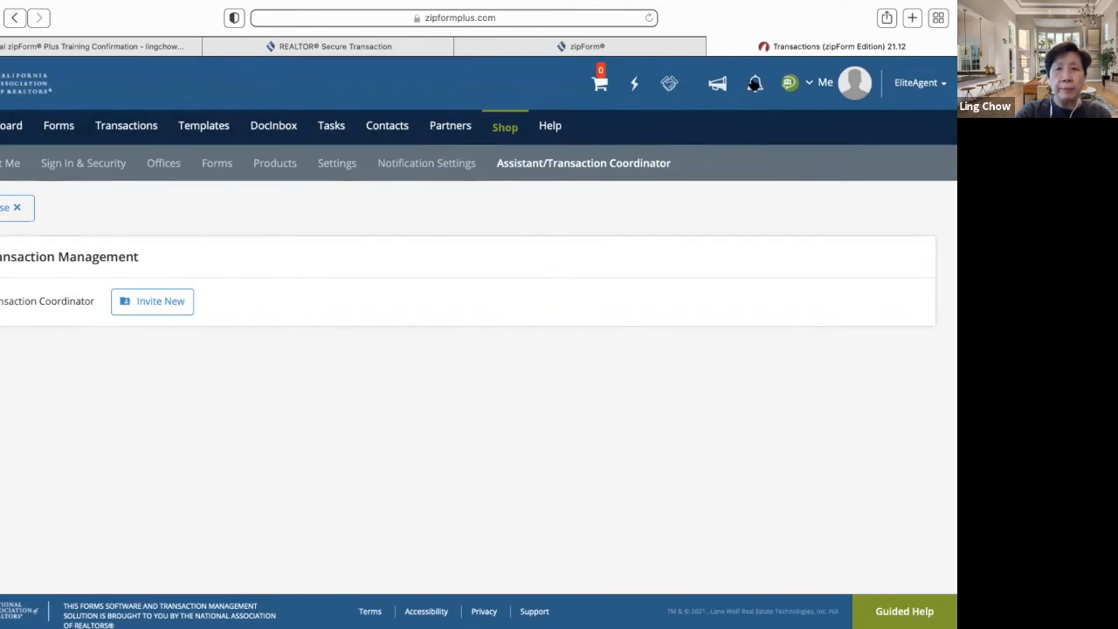
pyautogui.click(756, 88)
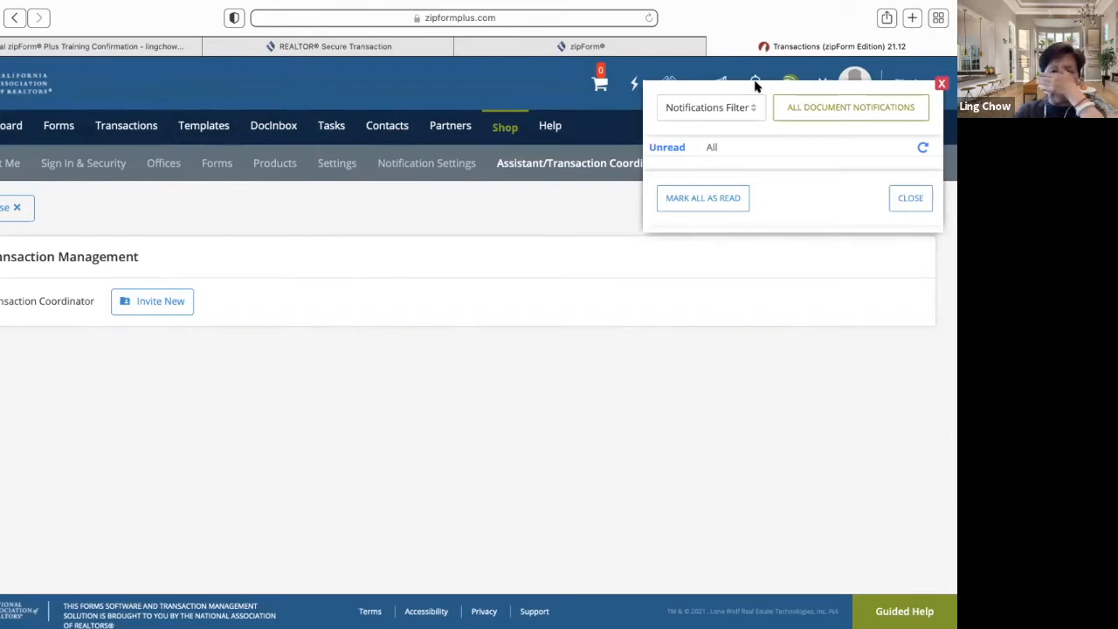
pyautogui.click(911, 200)
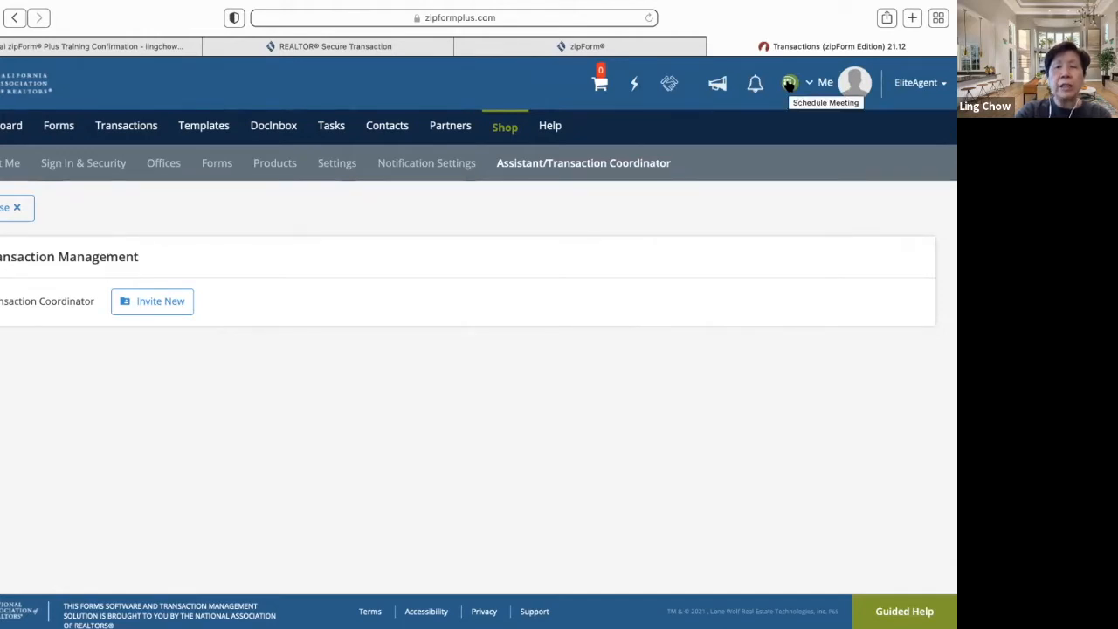
# - Start scheduling a zipConsult online meeting and briefly view the AnyMeeting help article
pyautogui.click(788, 83)
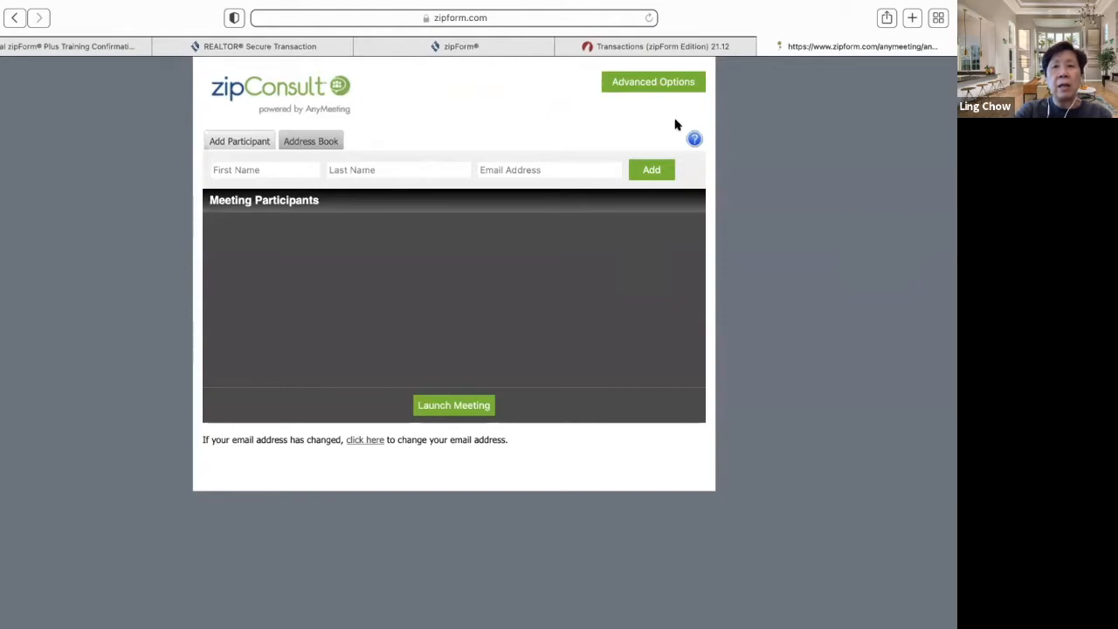
pyautogui.click(693, 139)
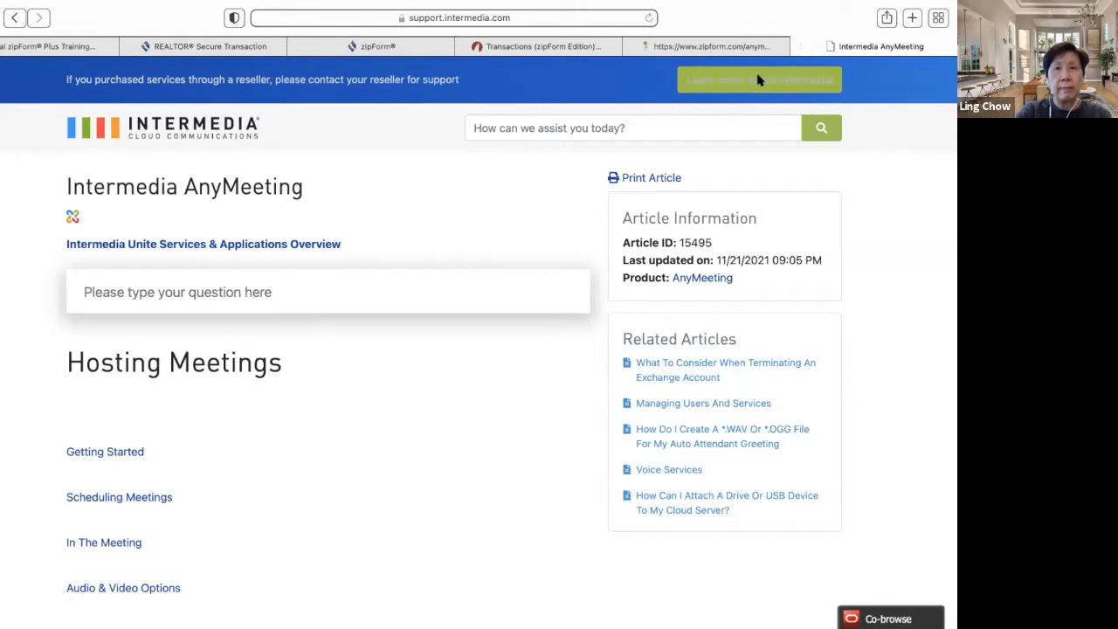
pyautogui.click(796, 46)
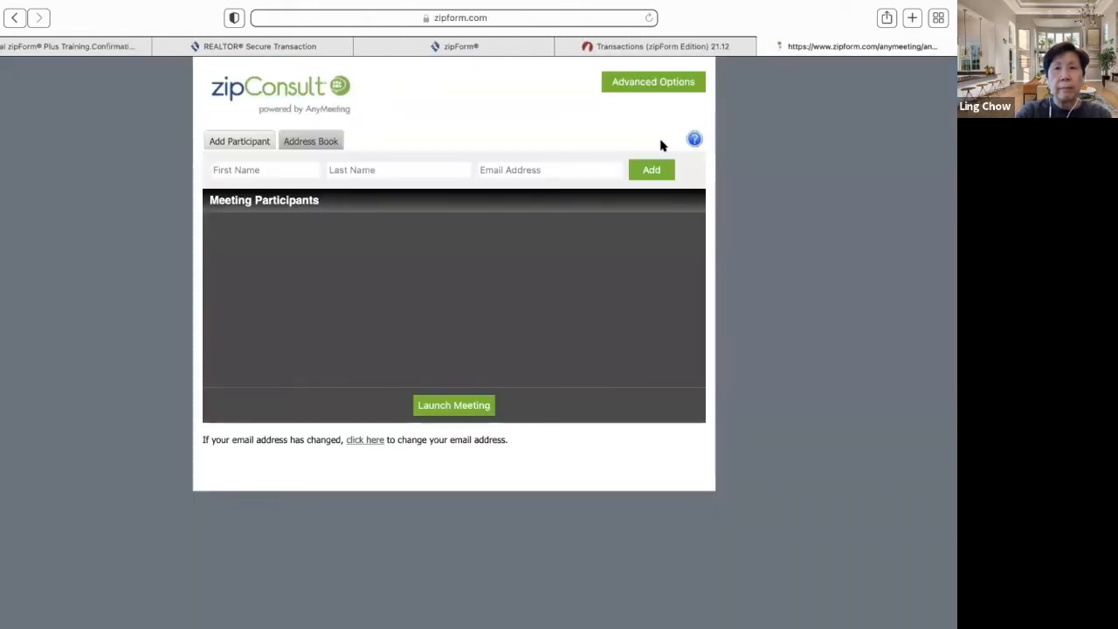
# - Open the advanced meeting options and live consultation page, closing the redirect tabs to return to Transactions
pyautogui.click(660, 82)
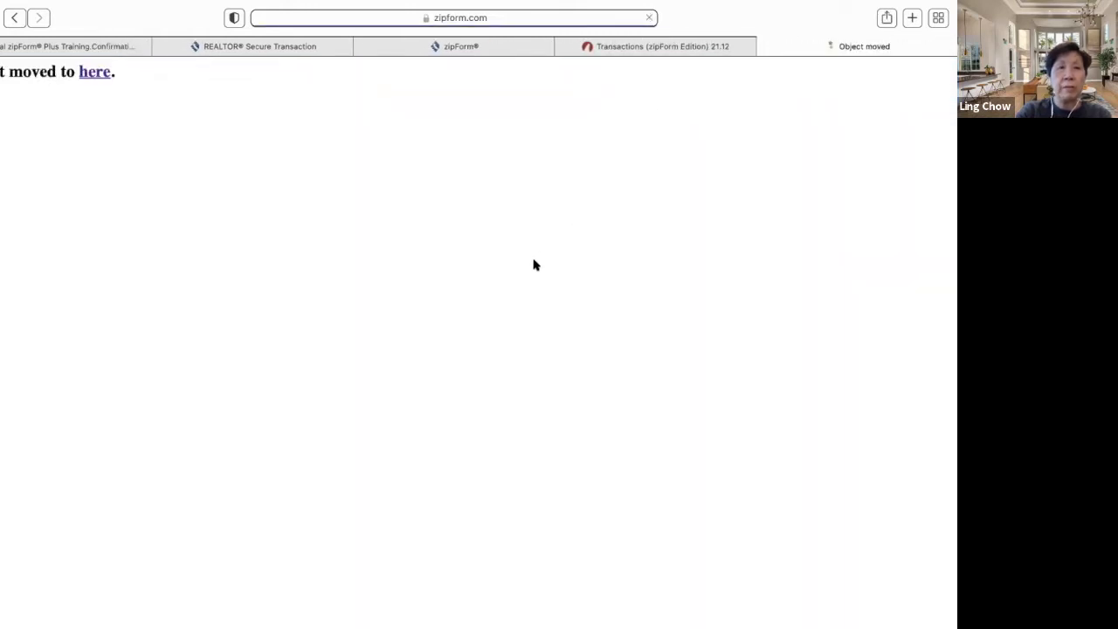
pyautogui.click(766, 46)
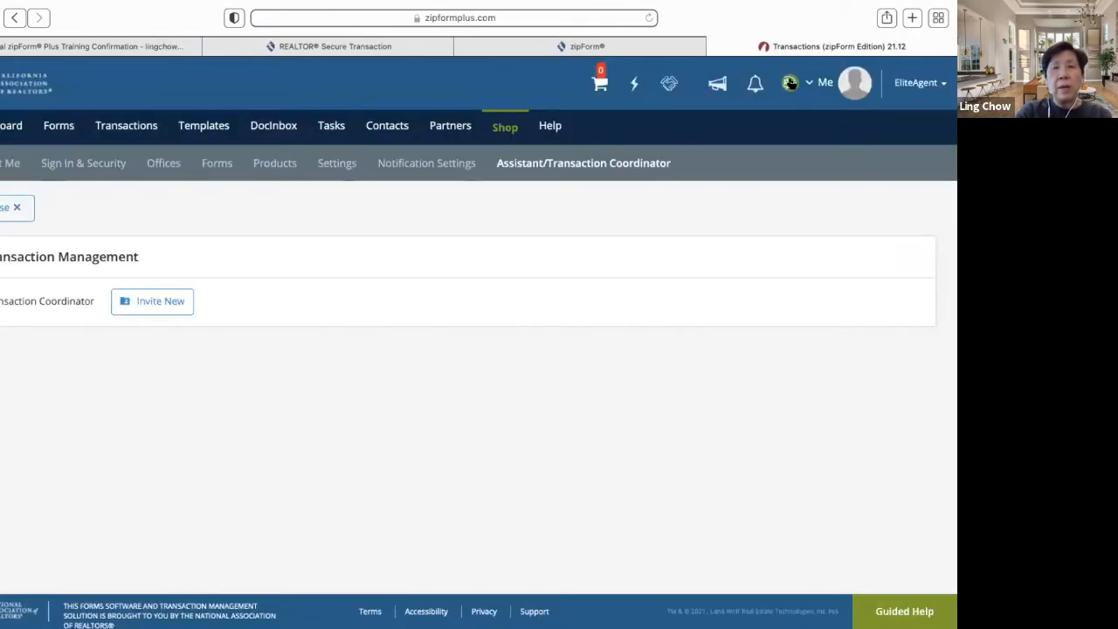
pyautogui.click(790, 83)
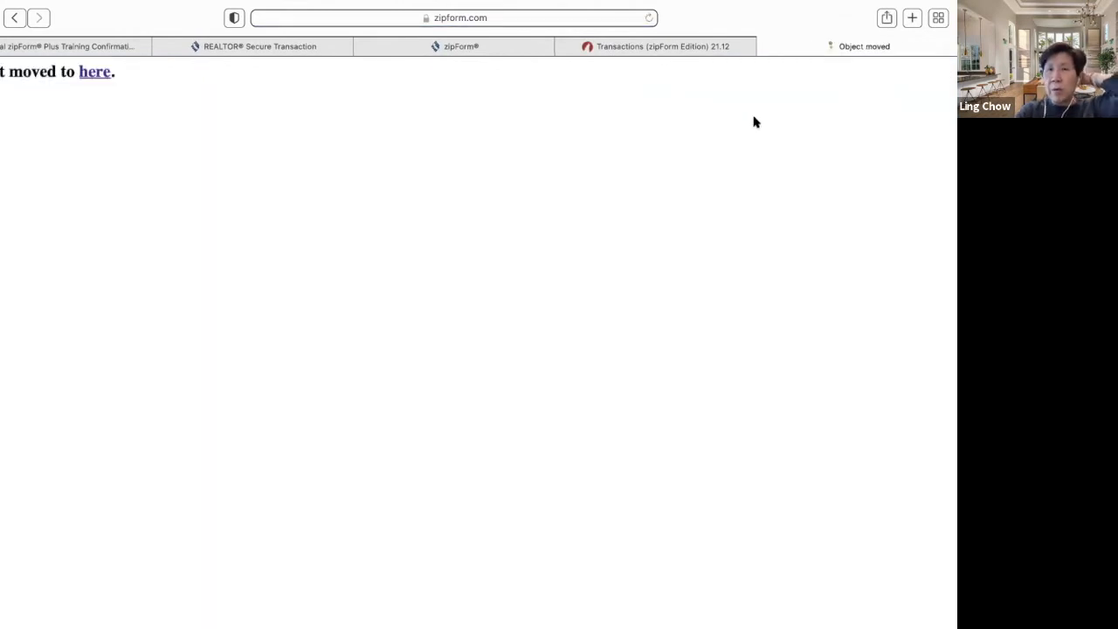
pyautogui.click(760, 46)
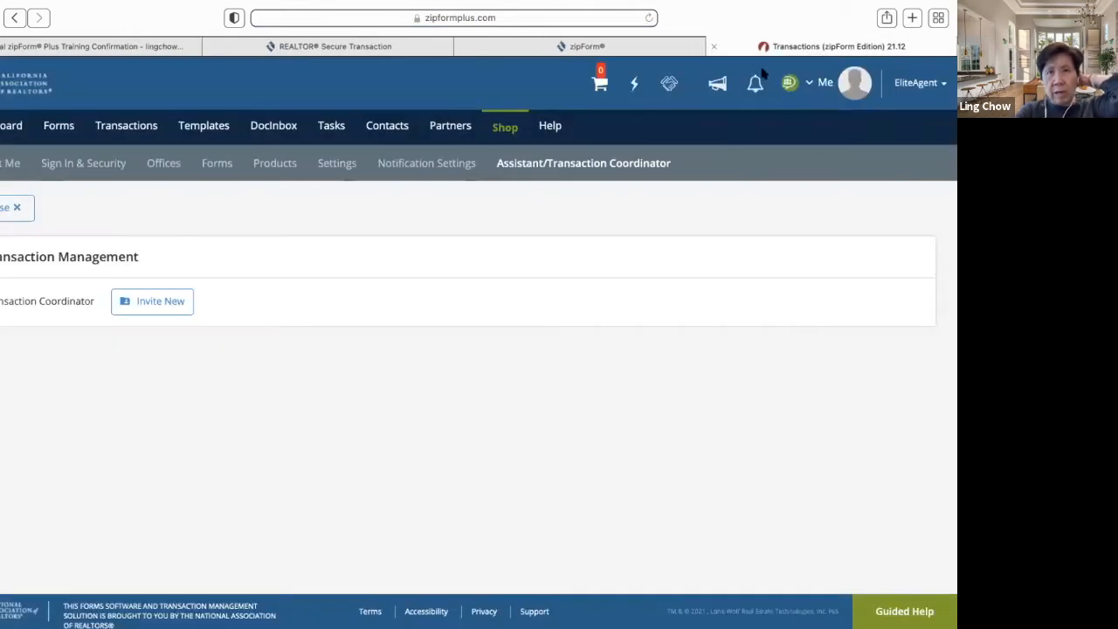
pyautogui.click(913, 85)
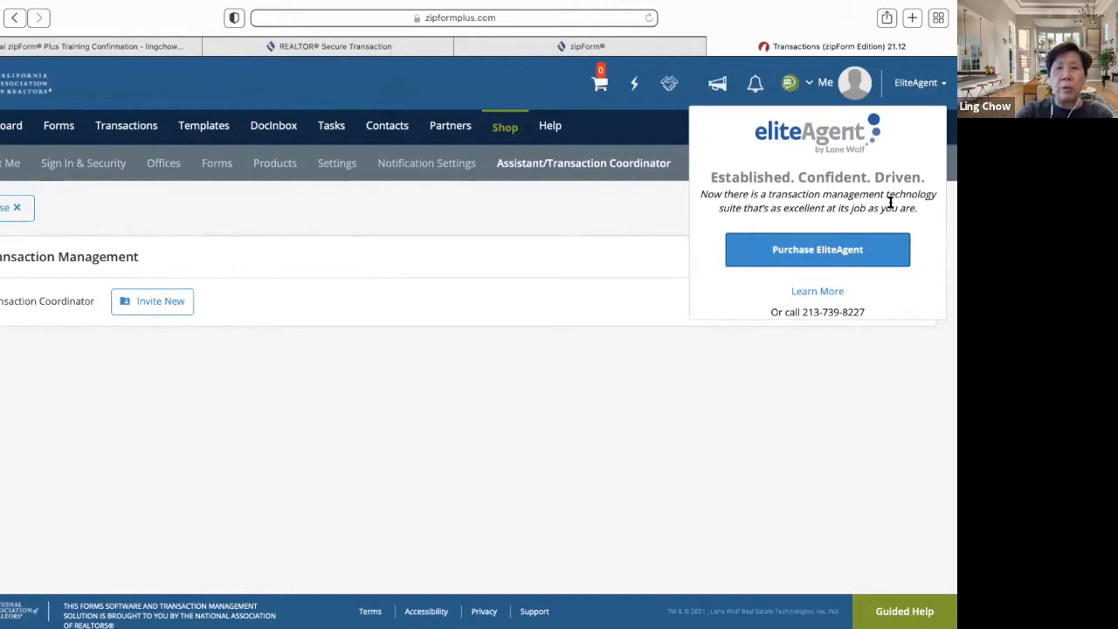
pyautogui.click(871, 254)
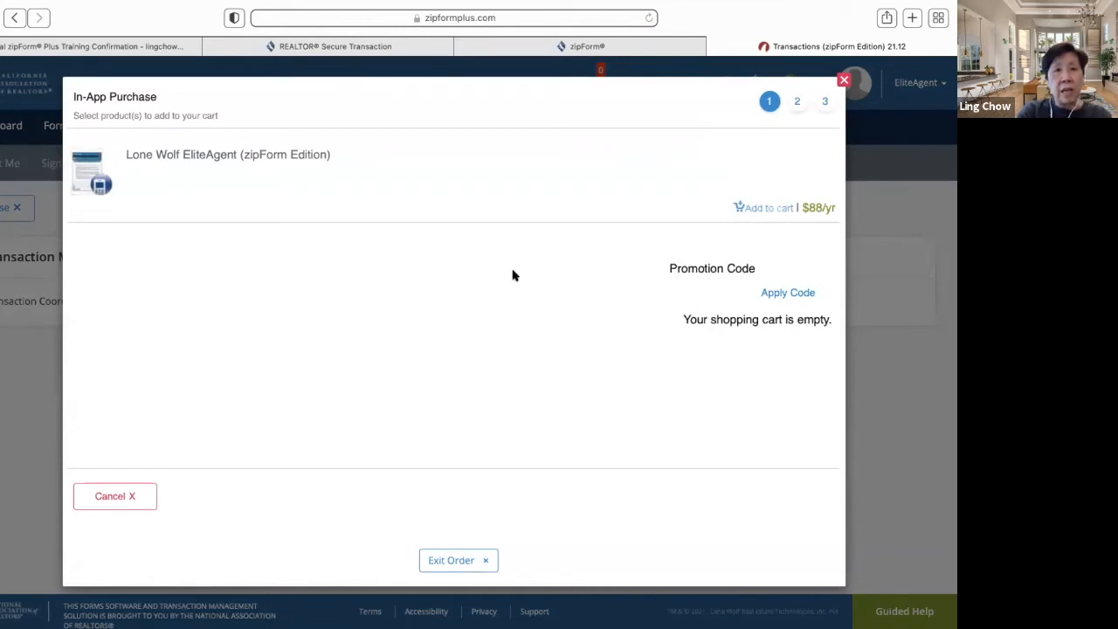
pyautogui.click(843, 82)
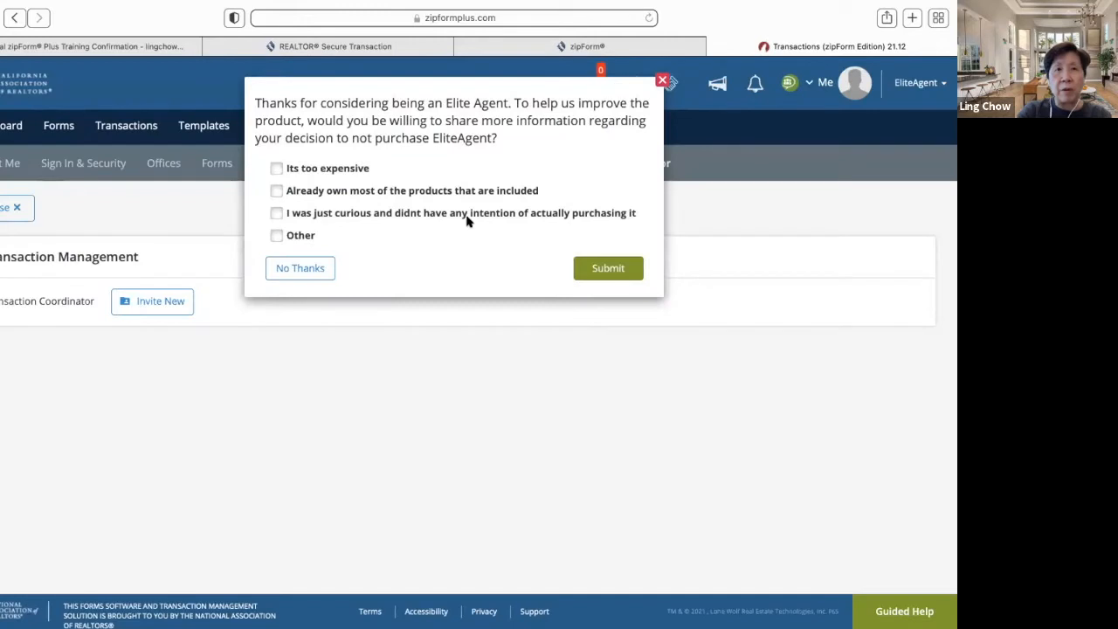
pyautogui.click(312, 267)
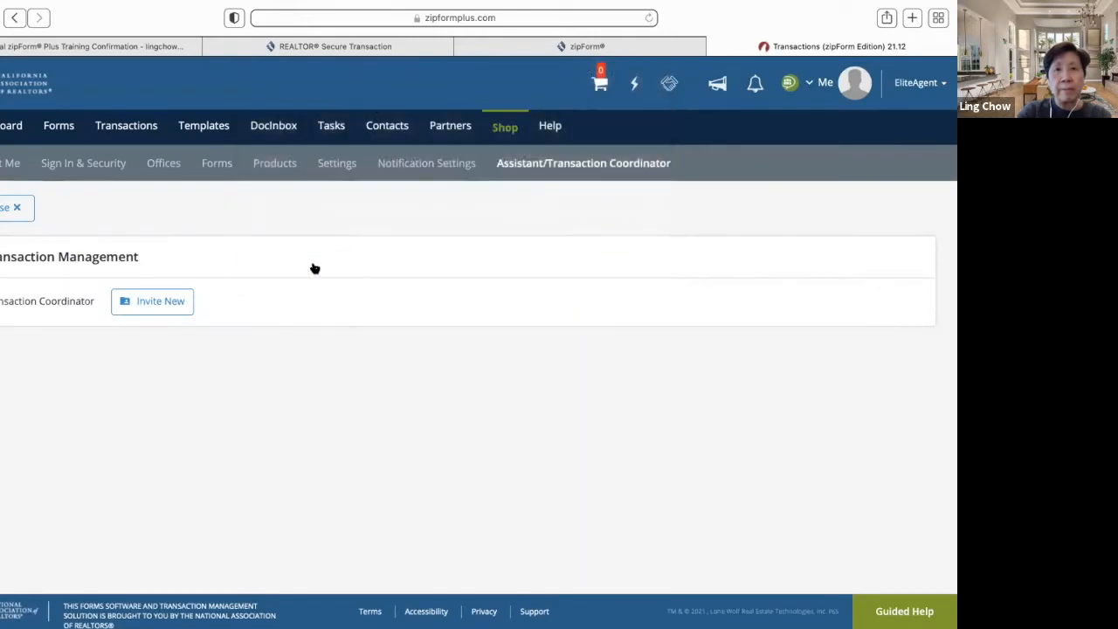
pyautogui.click(599, 83)
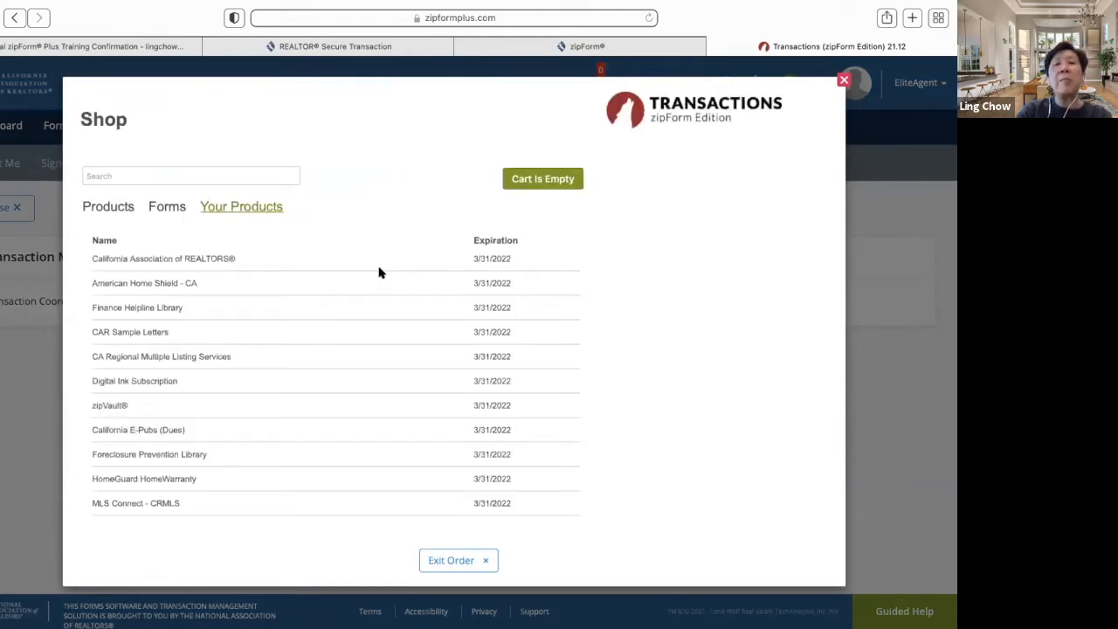
pyautogui.scroll(-1, 451, 277)
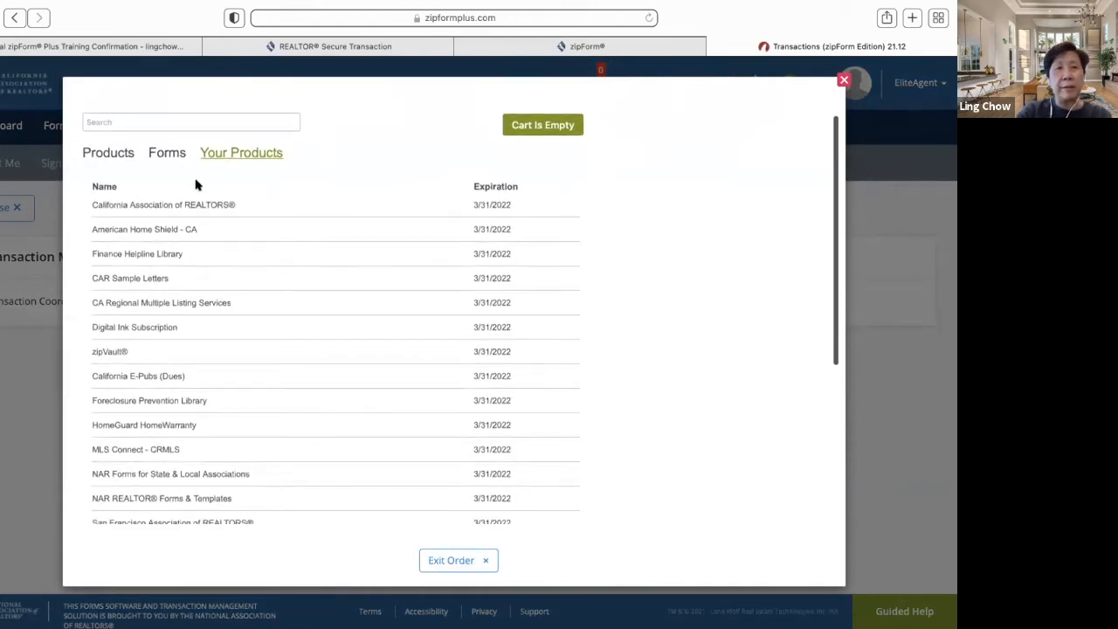
pyautogui.scroll(-4, 264, 253)
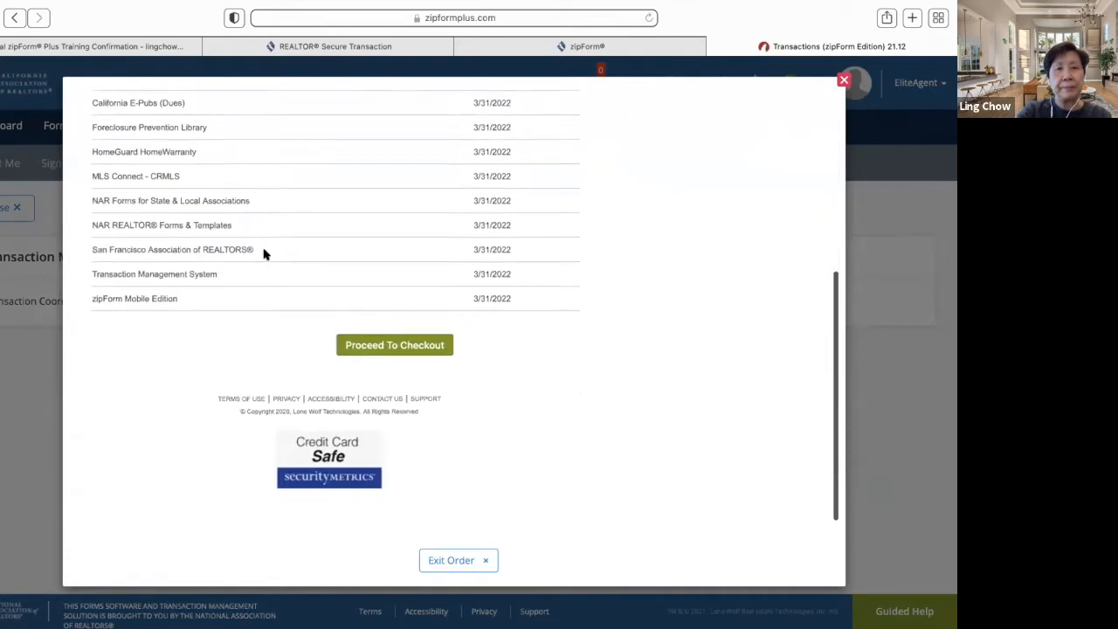
pyautogui.scroll(5, 264, 253)
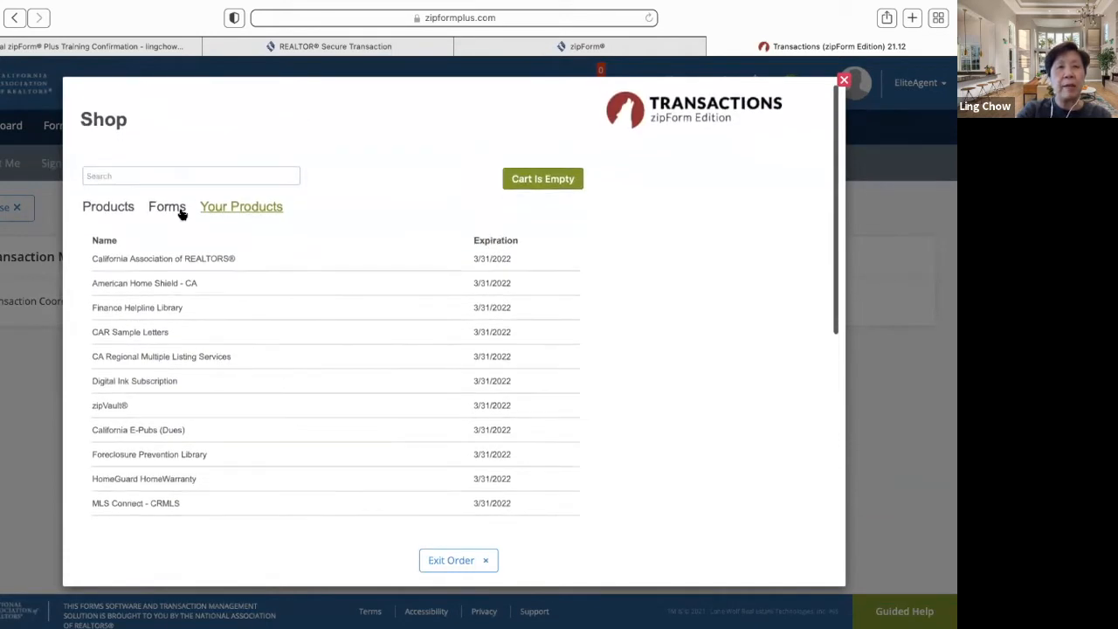
pyautogui.click(110, 209)
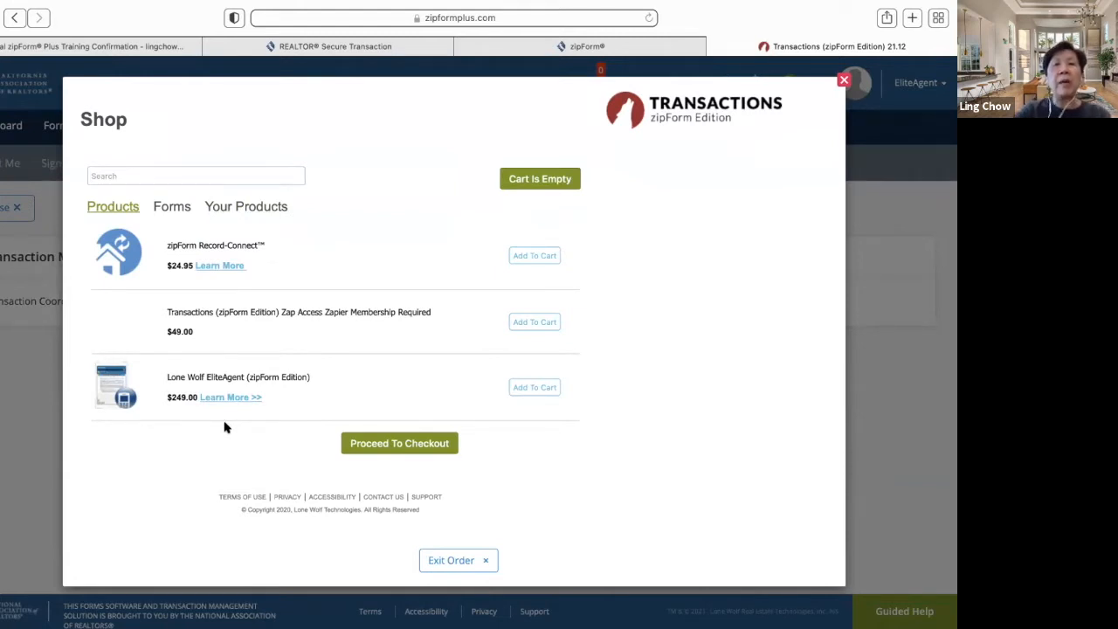
pyautogui.click(843, 80)
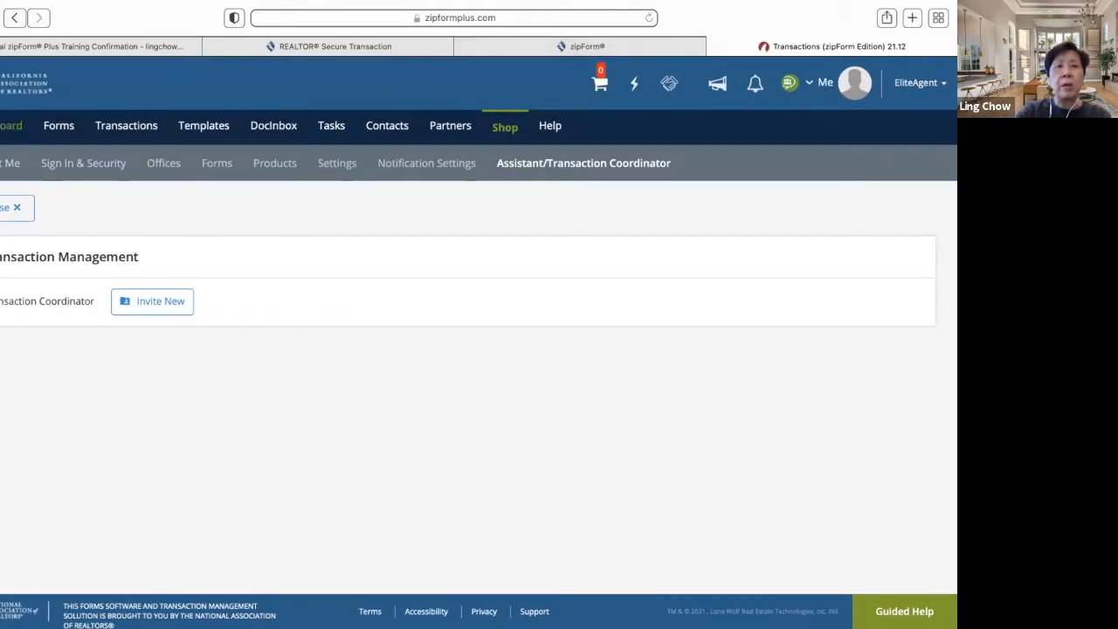
# - Visit the Dashboard and Forms workspace, then begin a New Transaction from the Transactions list
pyautogui.click(7, 126)
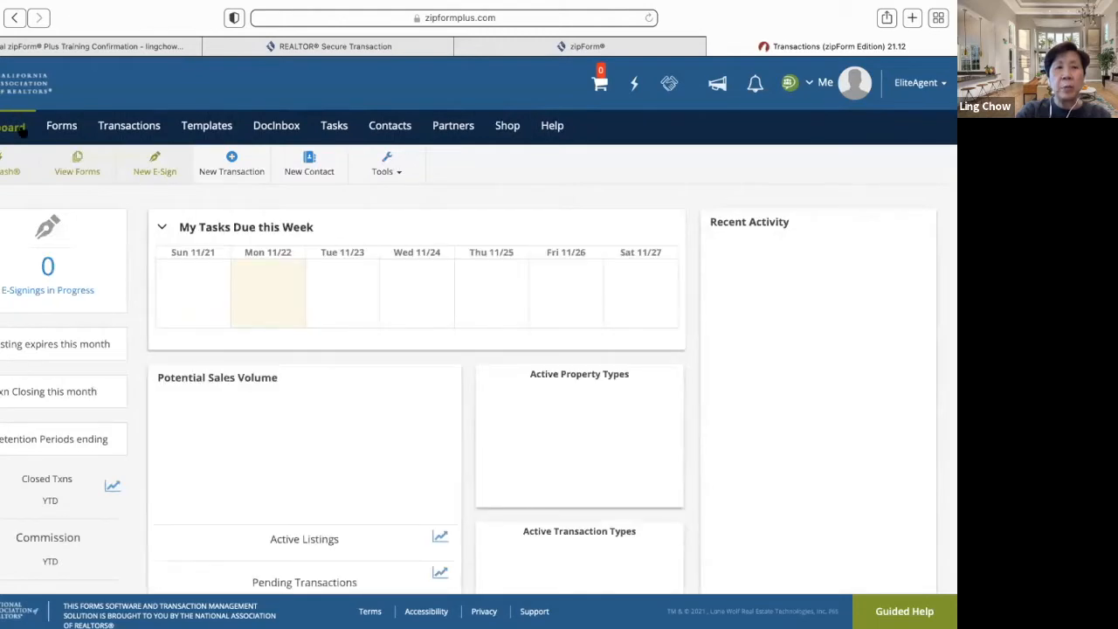
pyautogui.click(73, 126)
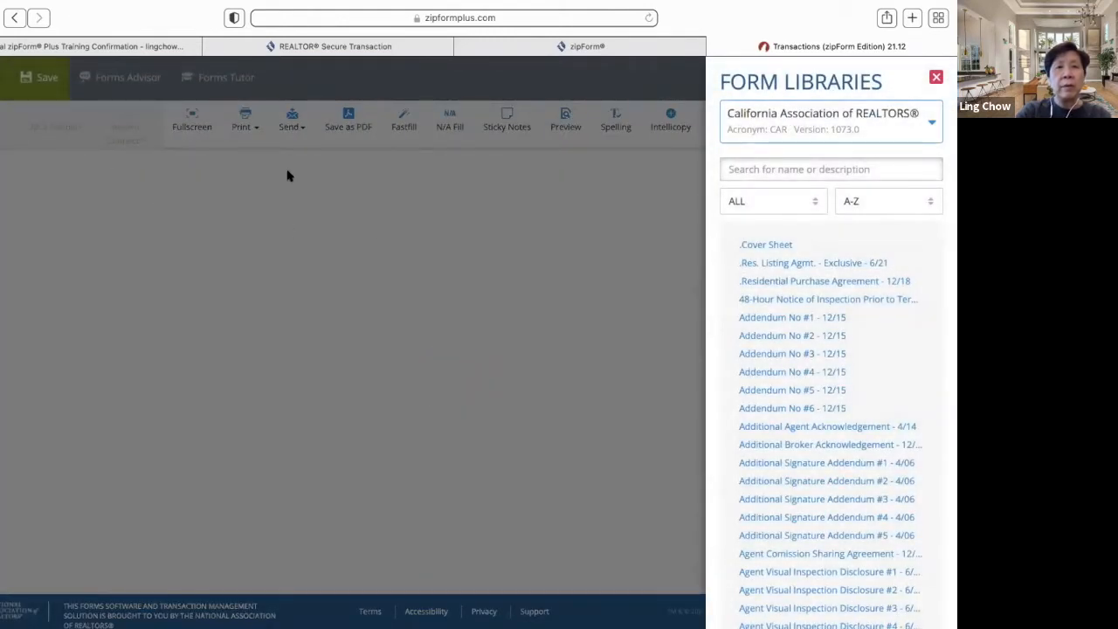
pyautogui.click(936, 79)
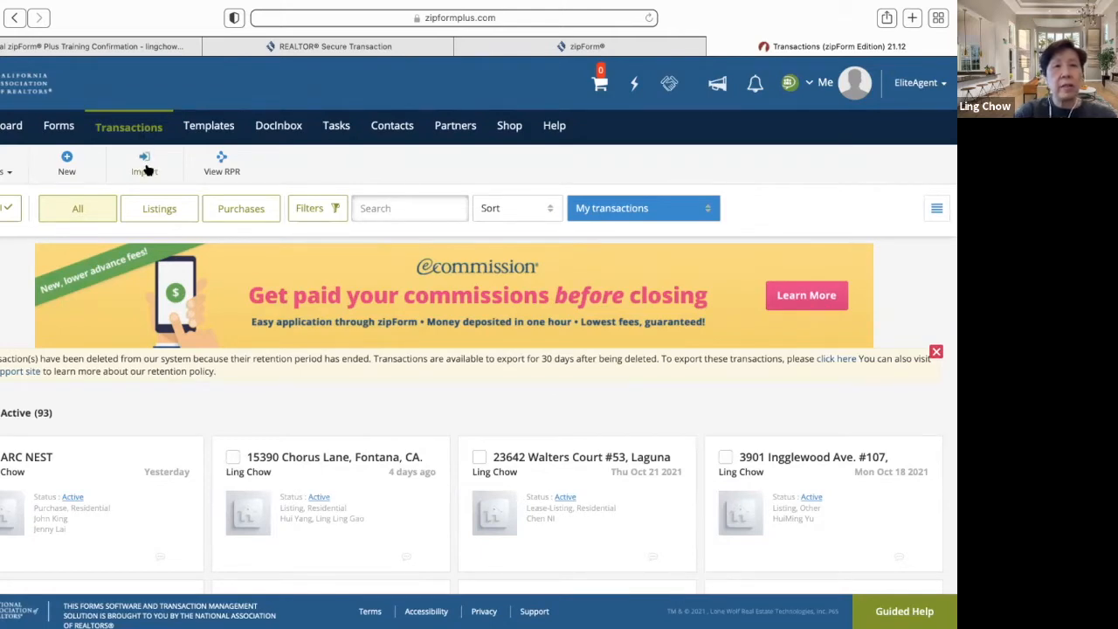
pyautogui.click(70, 166)
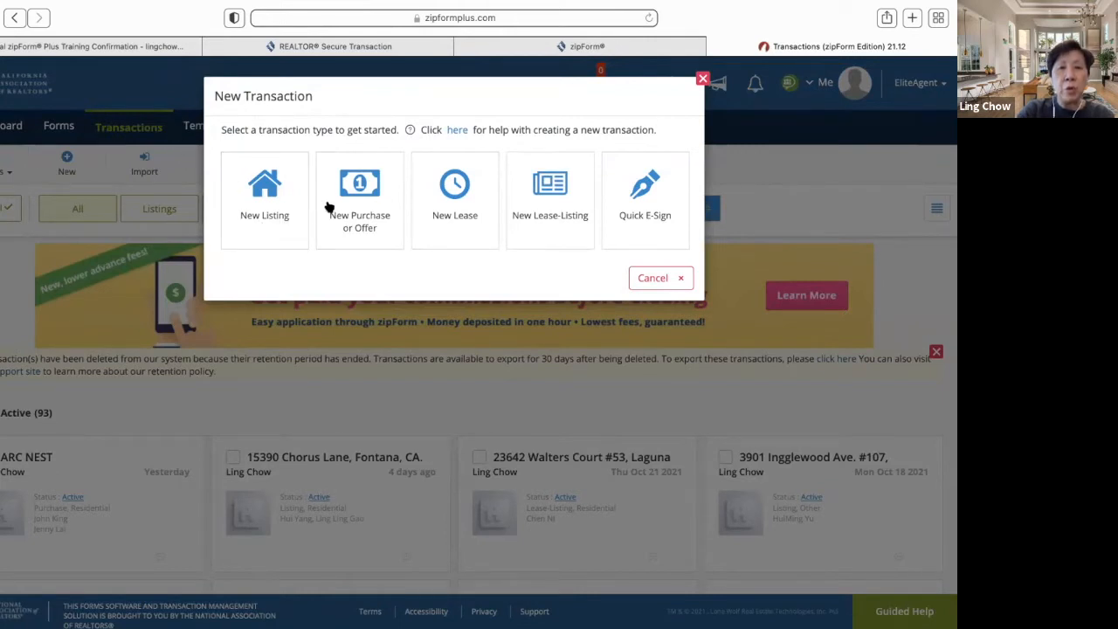
# - Create a New Purchase or Offer transaction named with the San Gabriel property's street address, city, state and ZIP
pyautogui.click(371, 219)
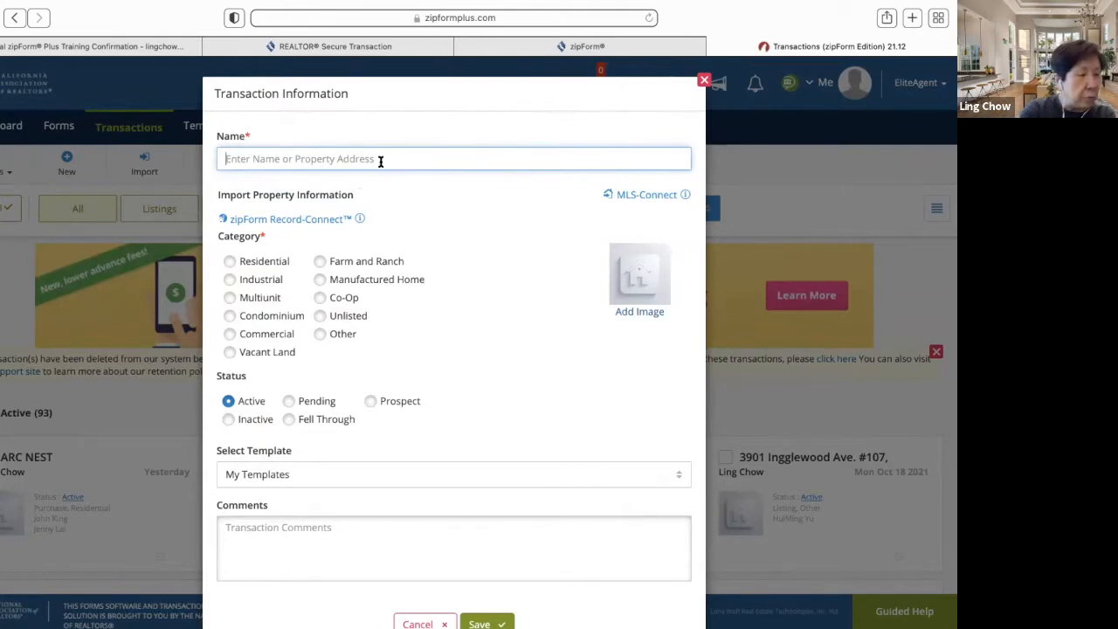
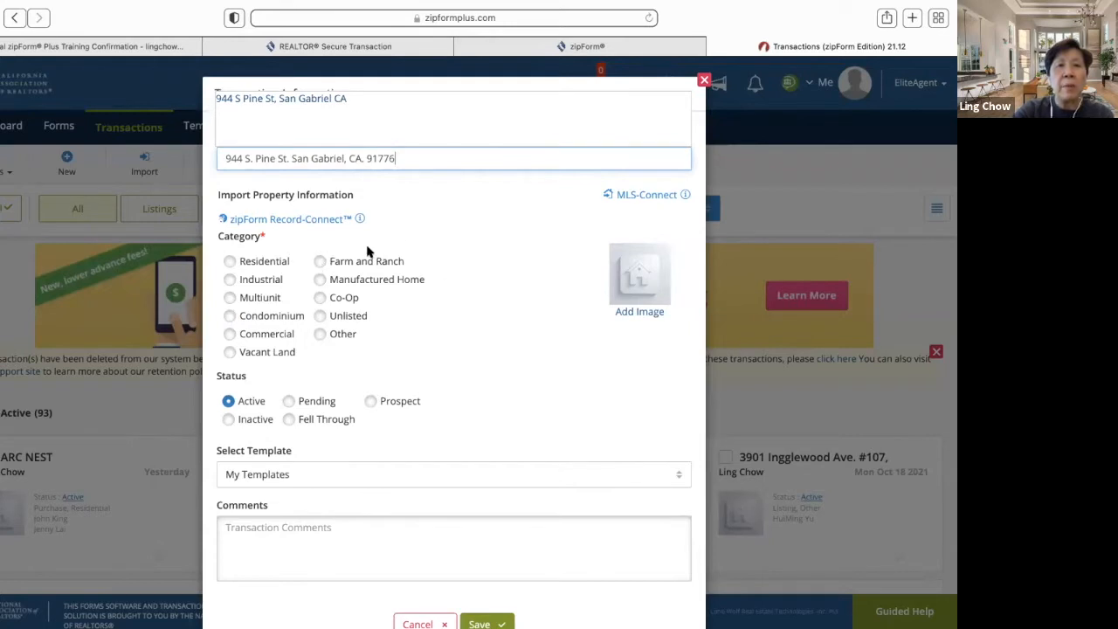
pyautogui.click(229, 262)
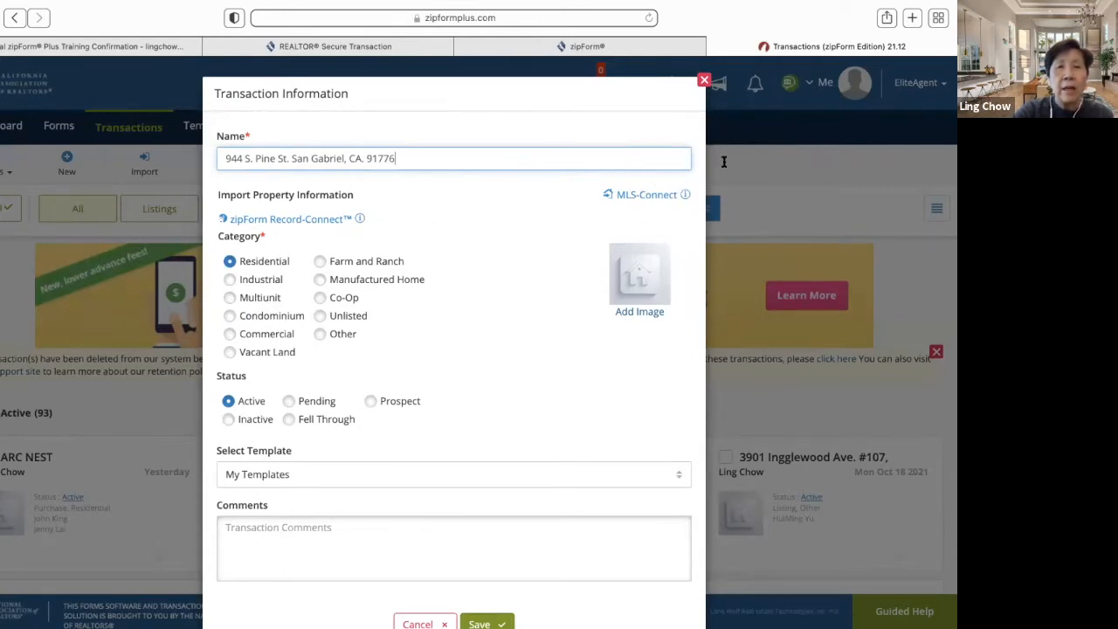
# - Import MLS listing AR21248842 from CRMLS1, including its property photo, into the transaction
pyautogui.click(634, 197)
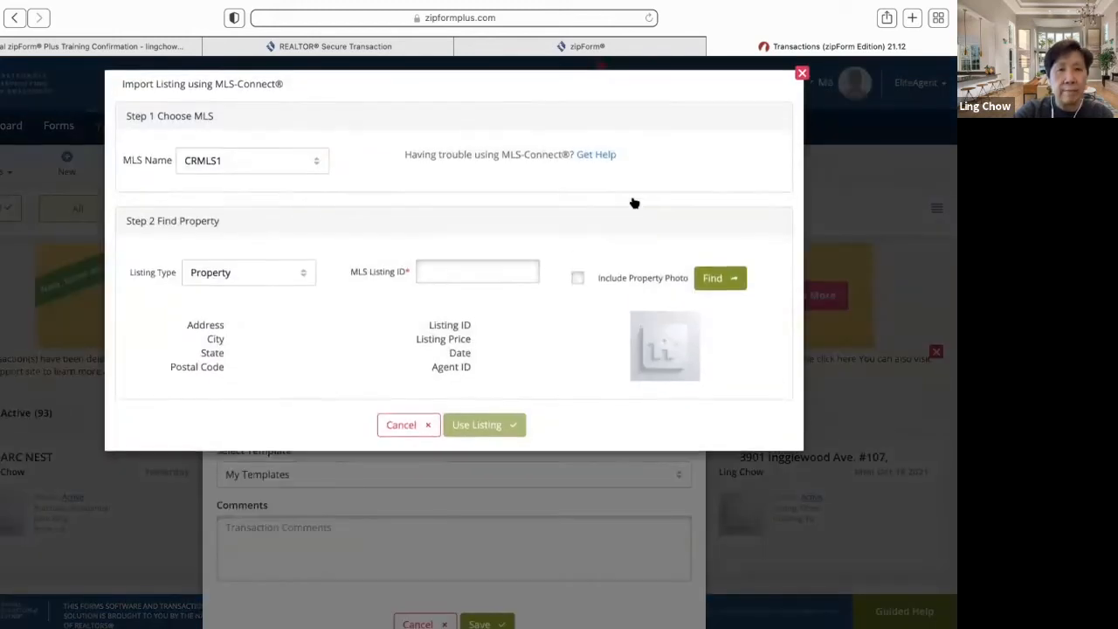
pyautogui.click(316, 171)
pyautogui.click(315, 201)
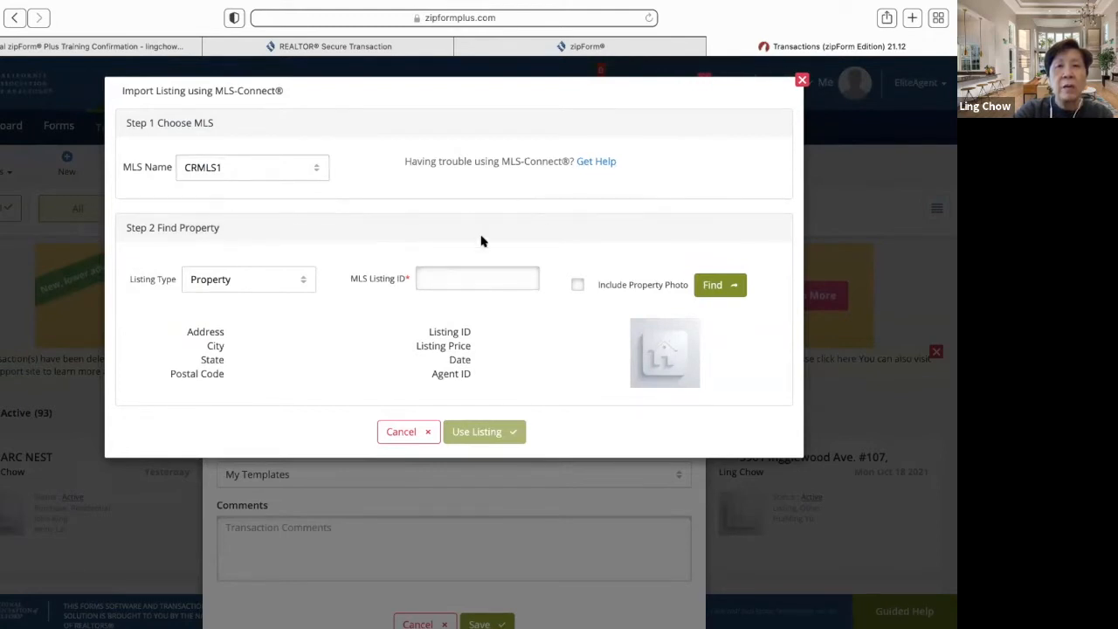
pyautogui.click(445, 276)
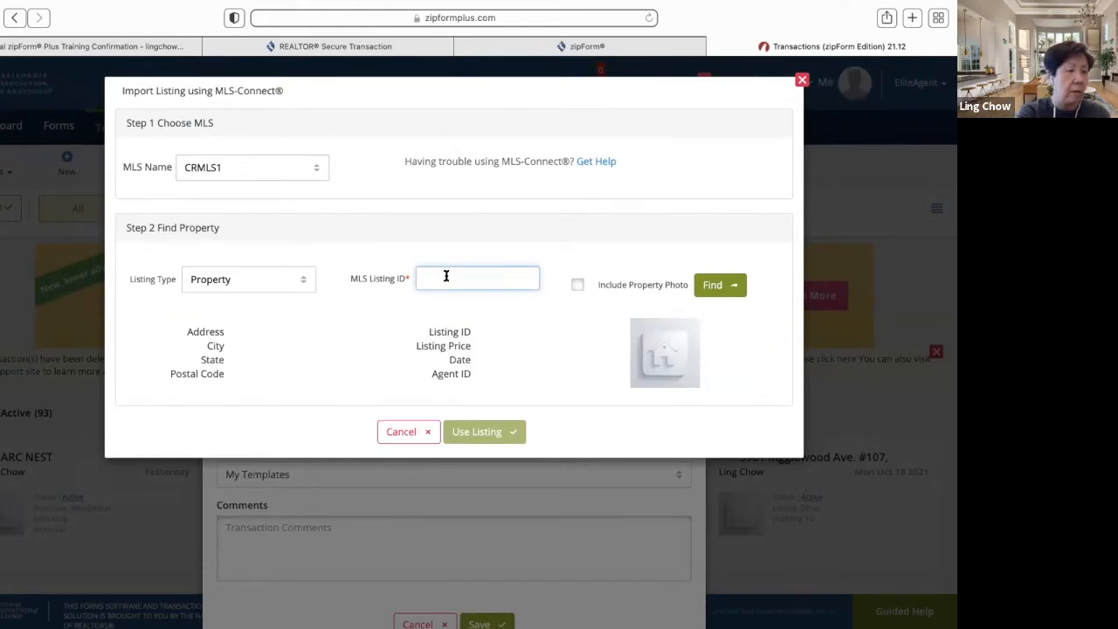
pyautogui.write('ar2124')
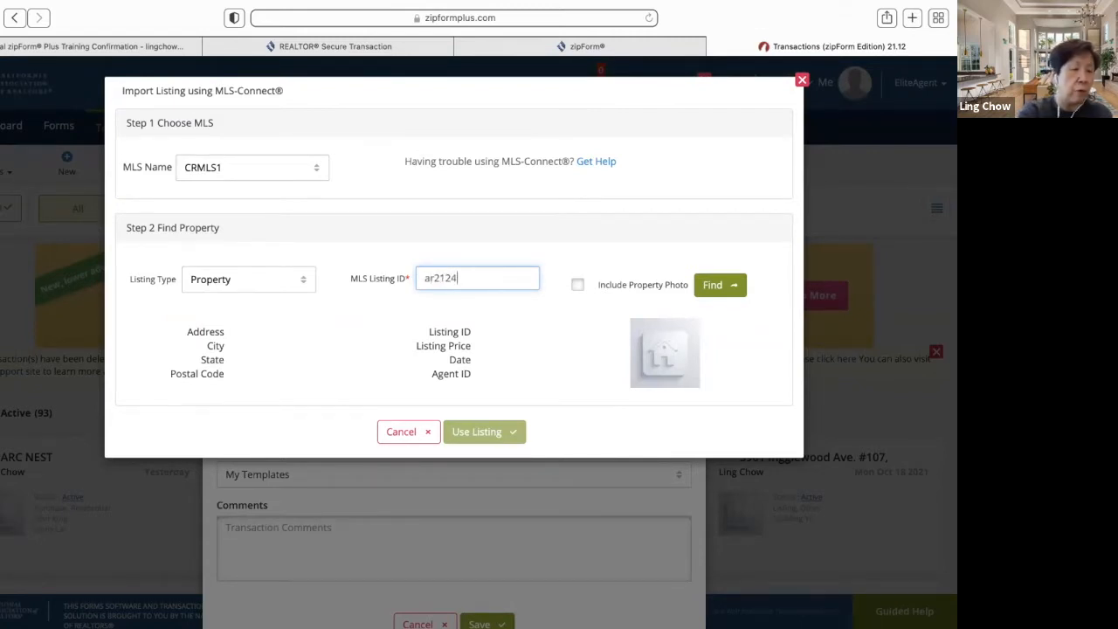
pyautogui.write('8842')
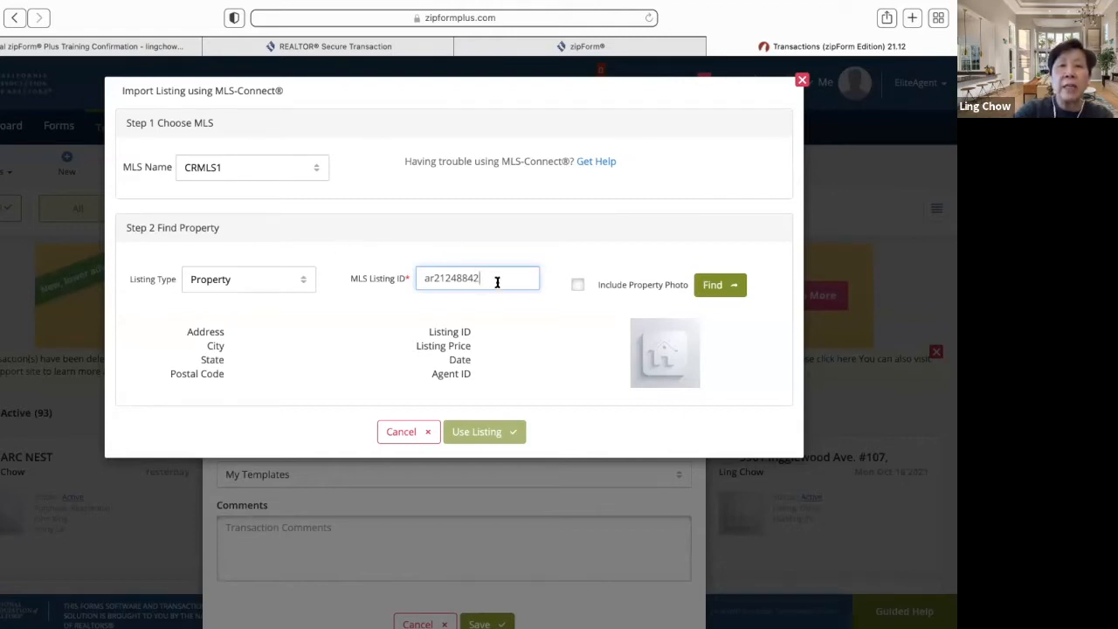
pyautogui.click(577, 285)
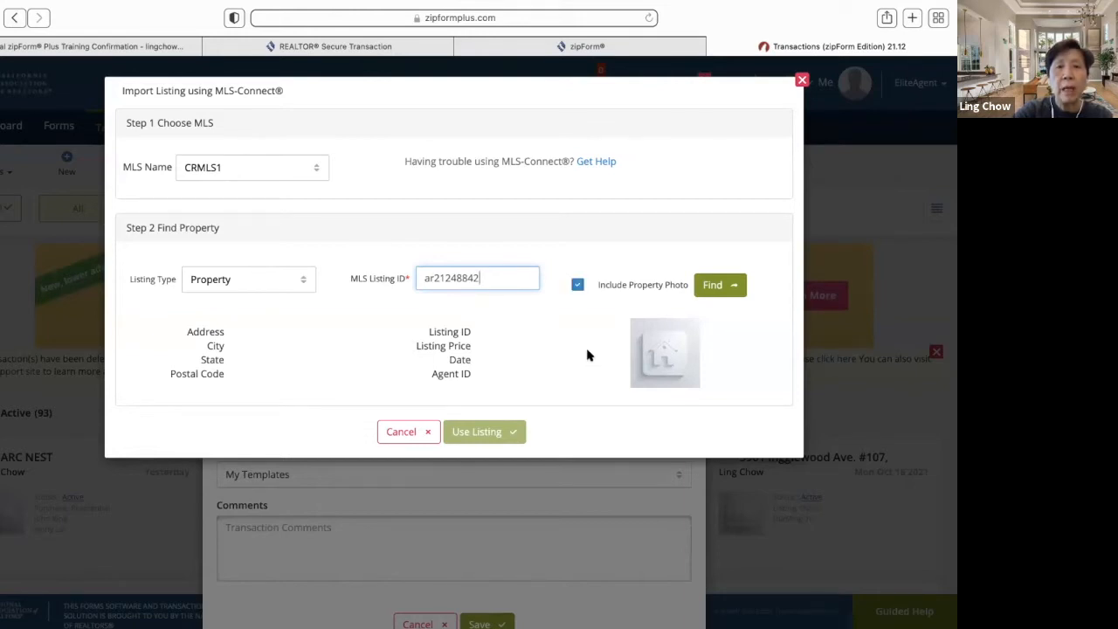
pyautogui.click(712, 292)
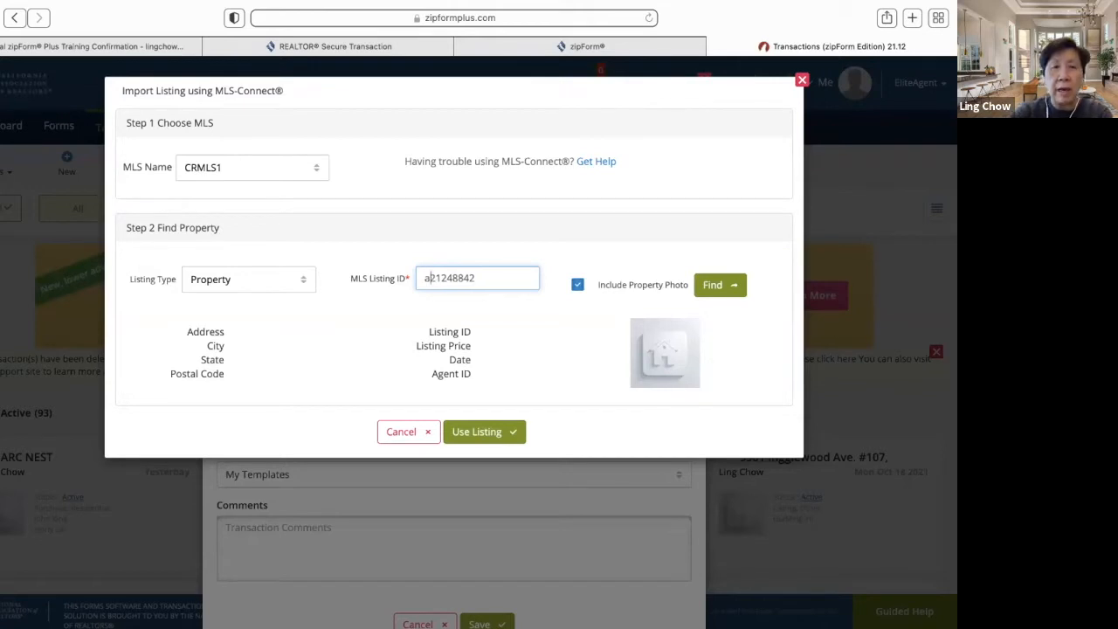
pyautogui.click(723, 292)
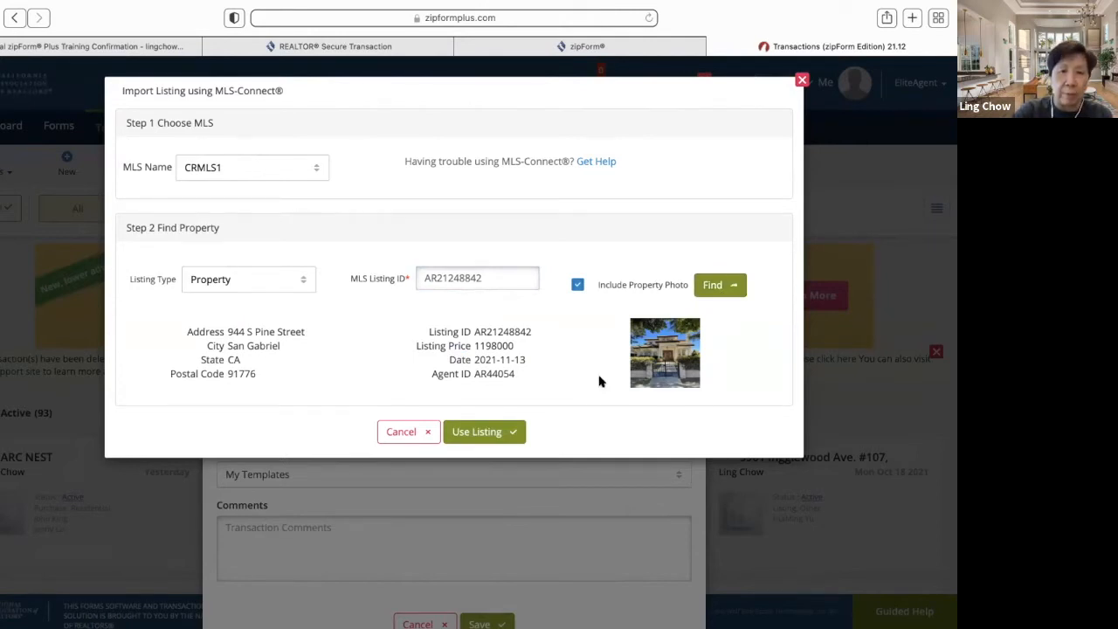
pyautogui.click(495, 432)
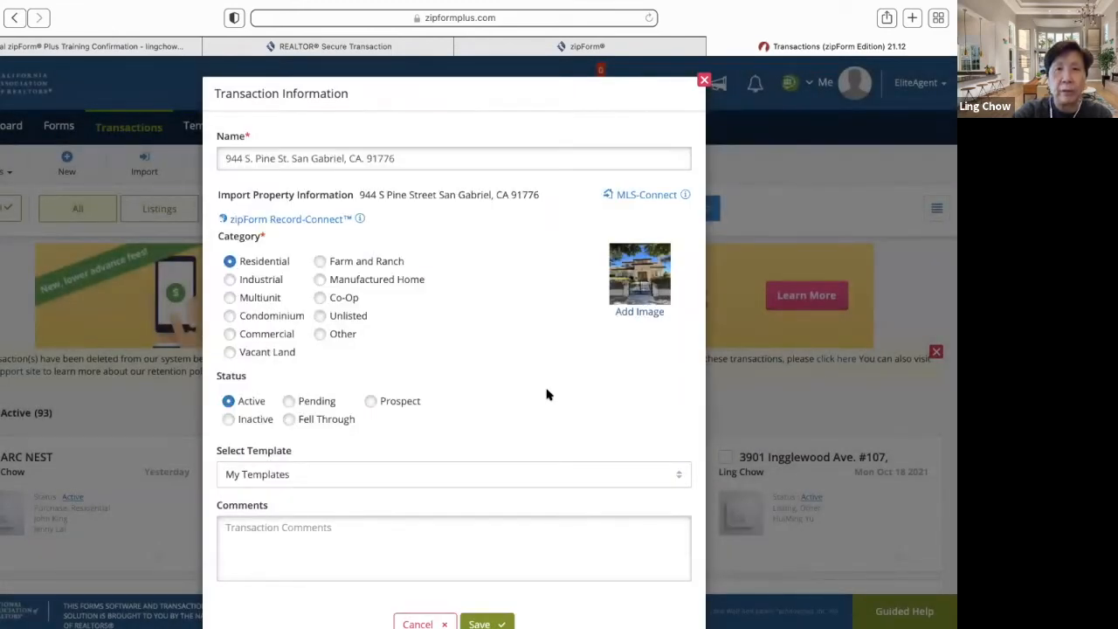
# - Save the new transaction so its Summary shows MLS AR21248842 and the property address
pyautogui.scroll(-3, 547, 392)
pyautogui.click(481, 576)
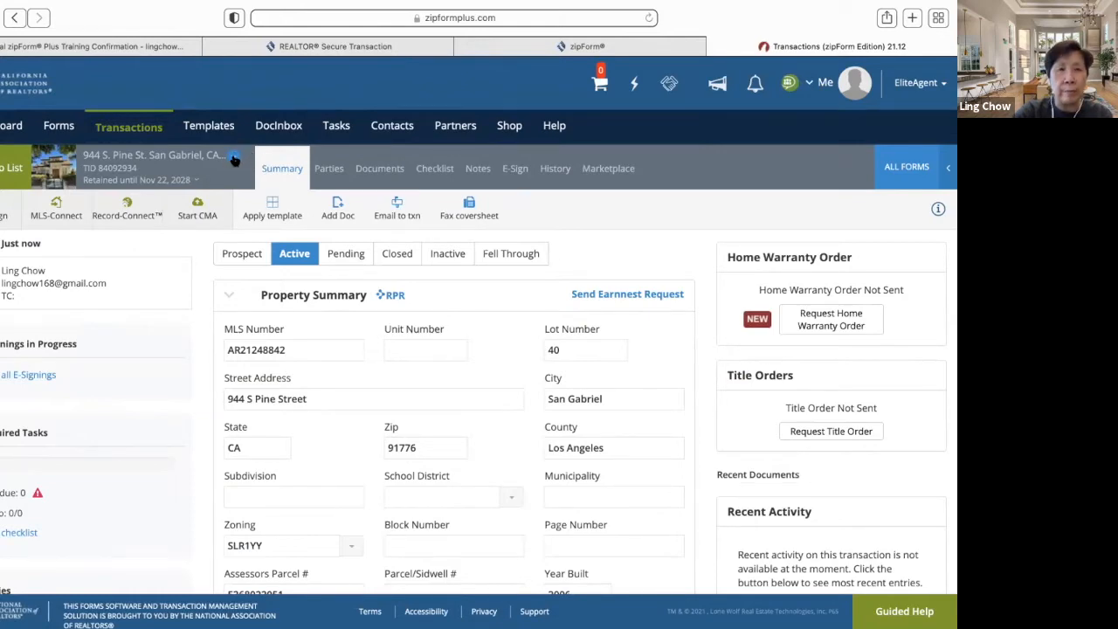
pyautogui.click(234, 160)
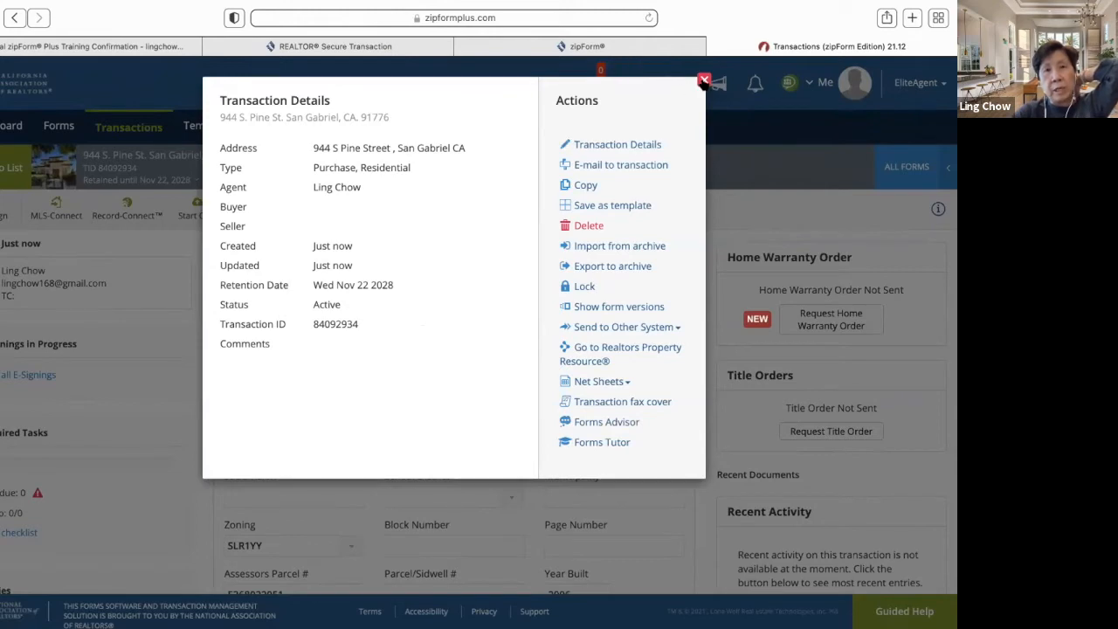
# - Close the Transaction Details window to return to the transaction's Summary page
pyautogui.click(704, 81)
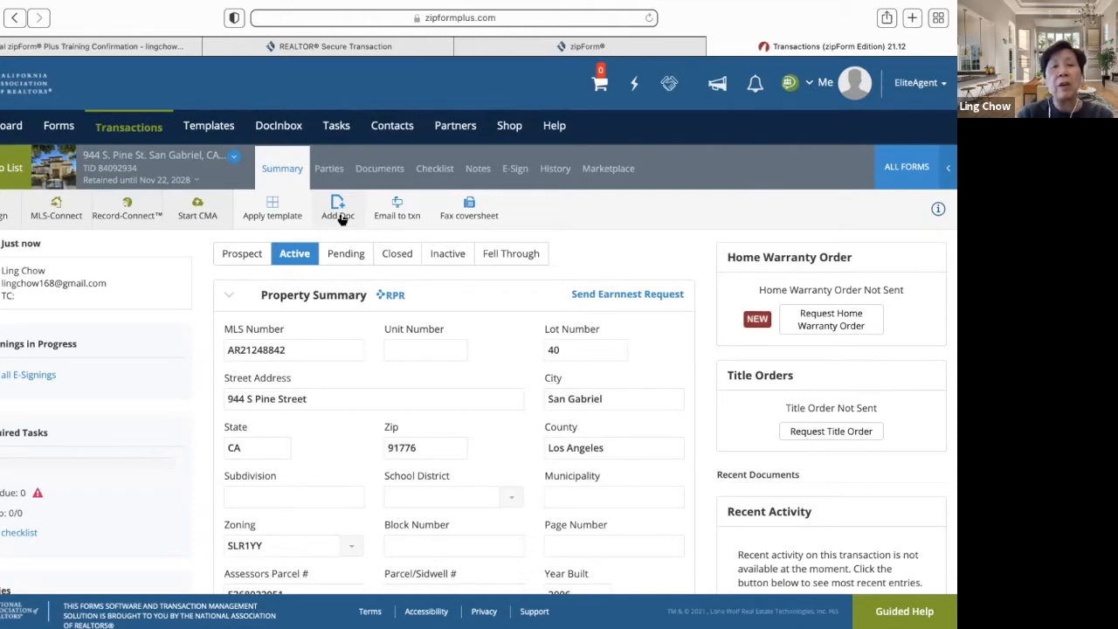
# - Begin uploading a document from the computer, then cancel without adding any file
pyautogui.click(341, 219)
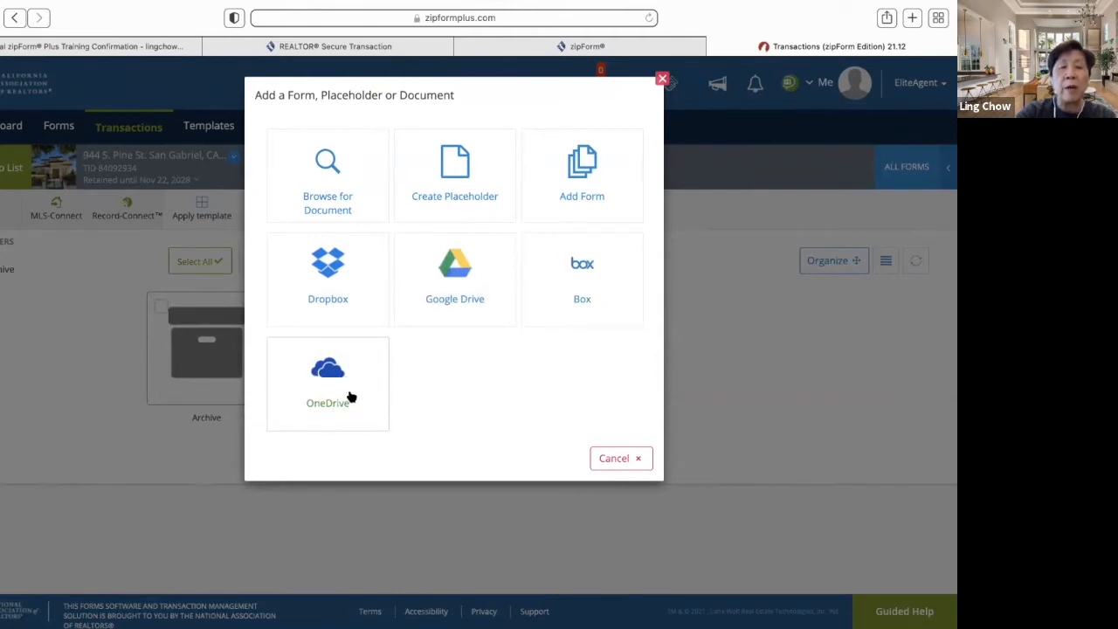
pyautogui.click(344, 200)
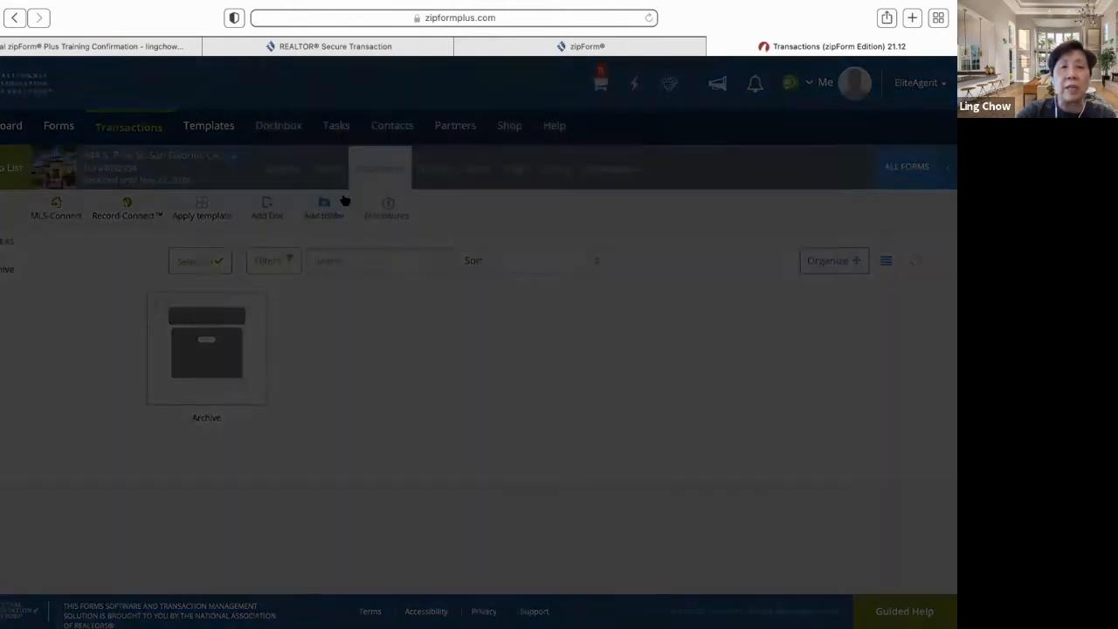
pyautogui.click(251, 138)
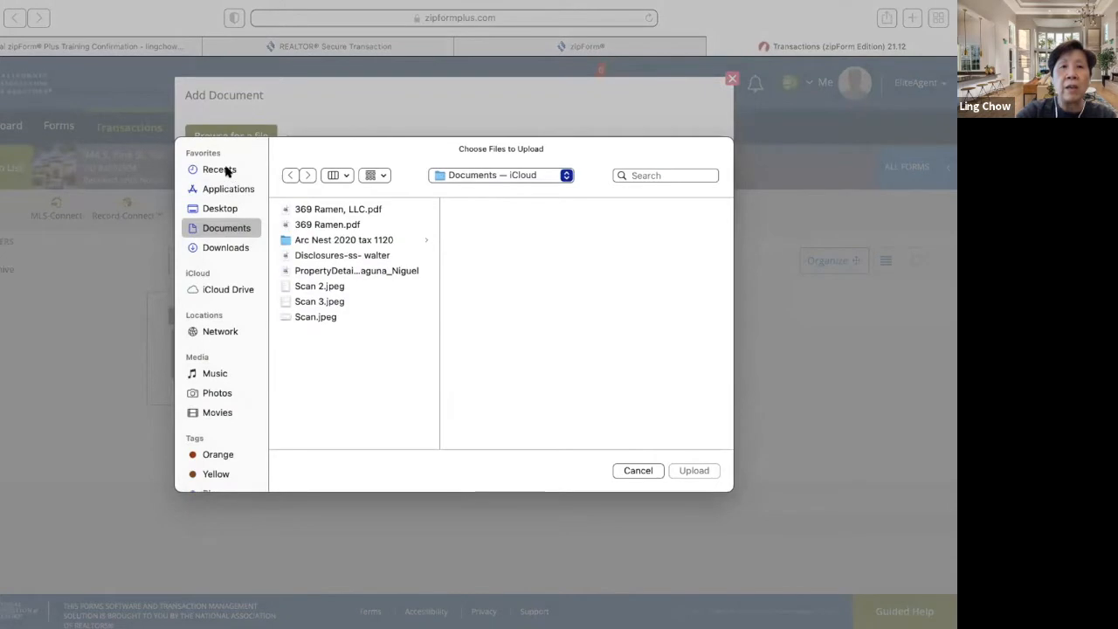
pyautogui.click(227, 171)
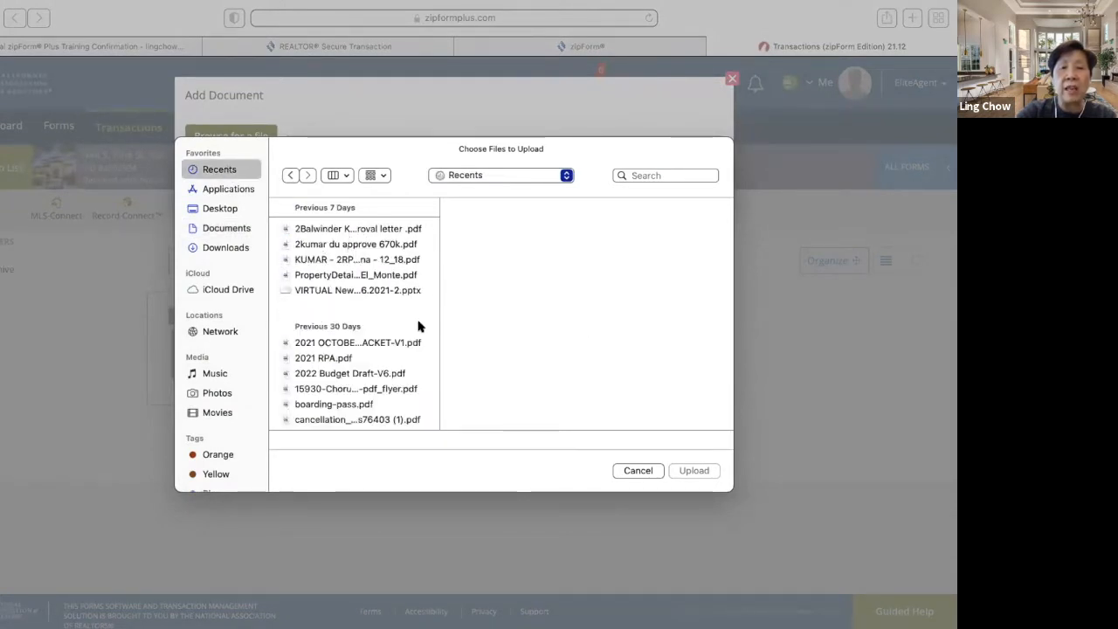
pyautogui.click(639, 470)
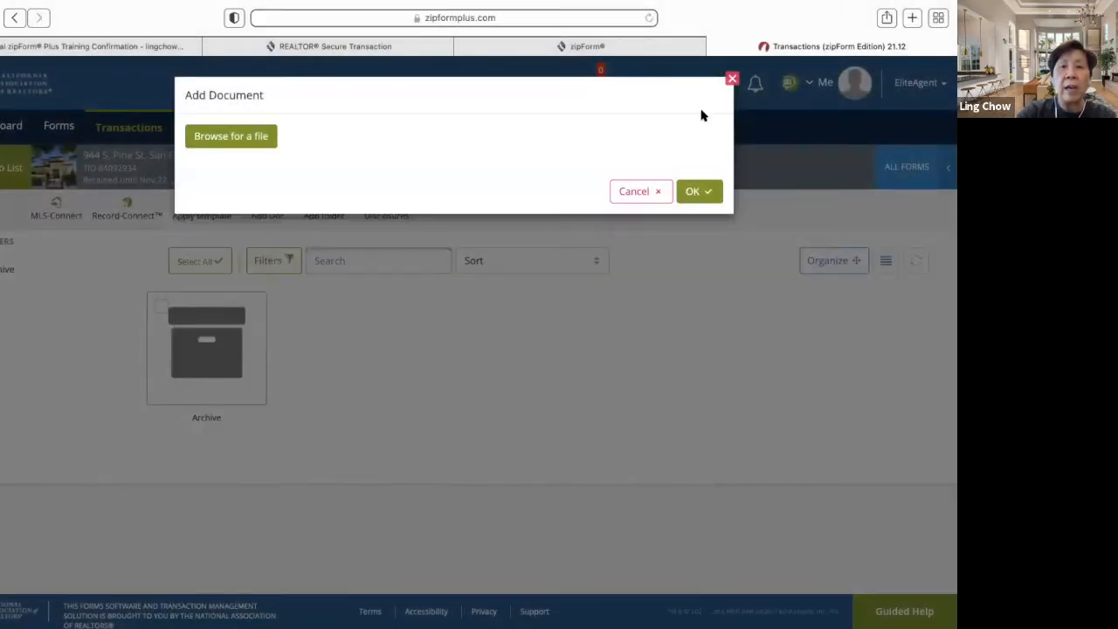
pyautogui.click(635, 190)
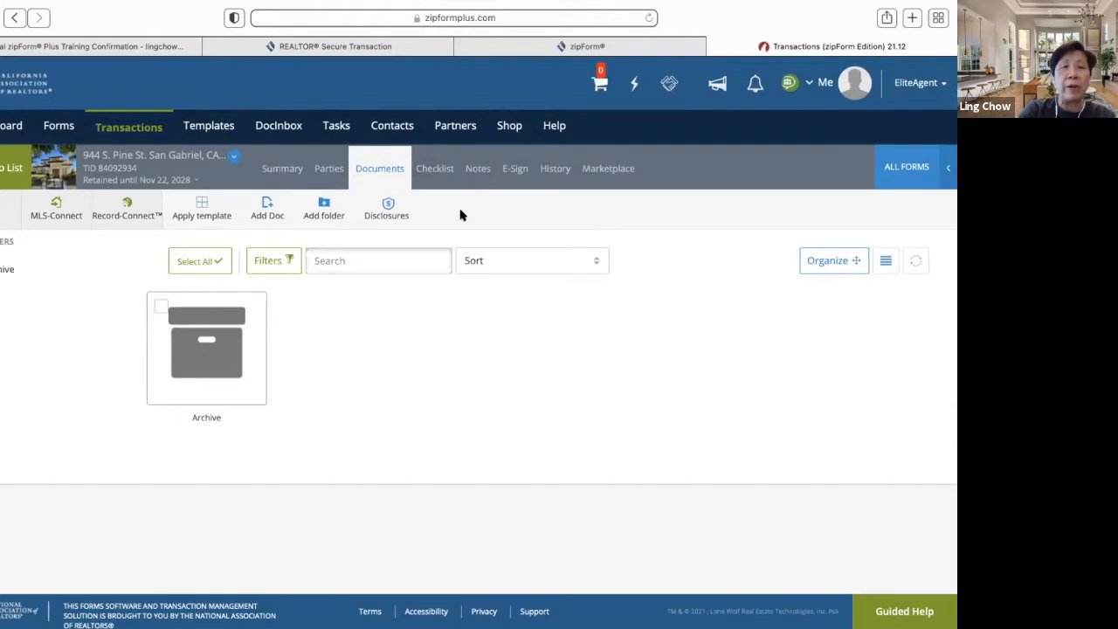
# - Create a folder named 'Disclosures' beside Archive in the transaction's documents
pyautogui.click(325, 214)
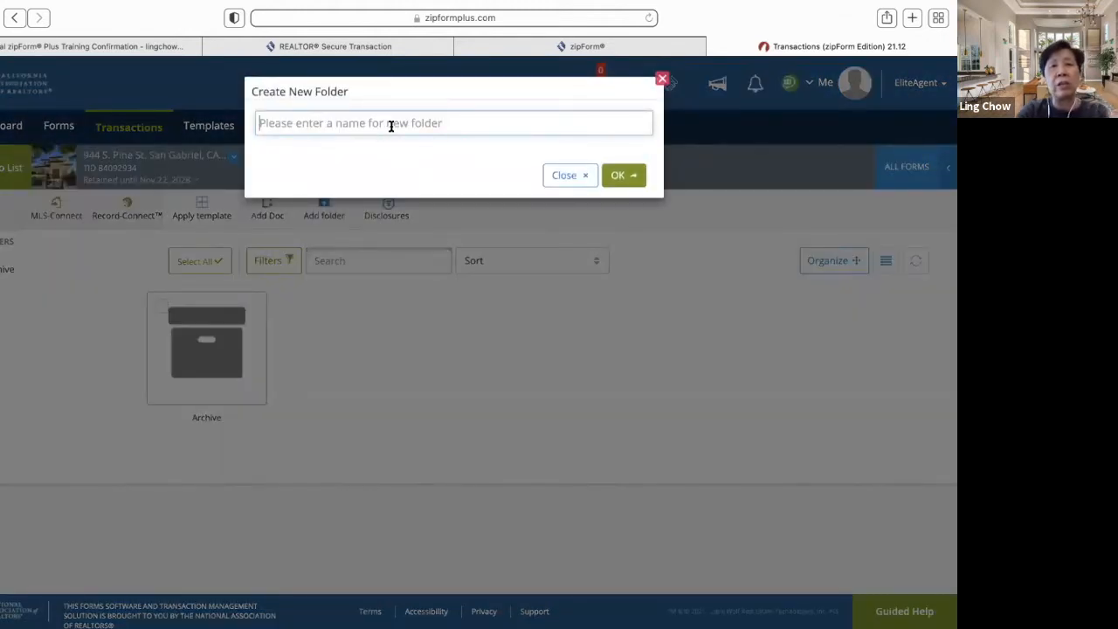
pyautogui.write('Disclosures')
pyautogui.click(620, 174)
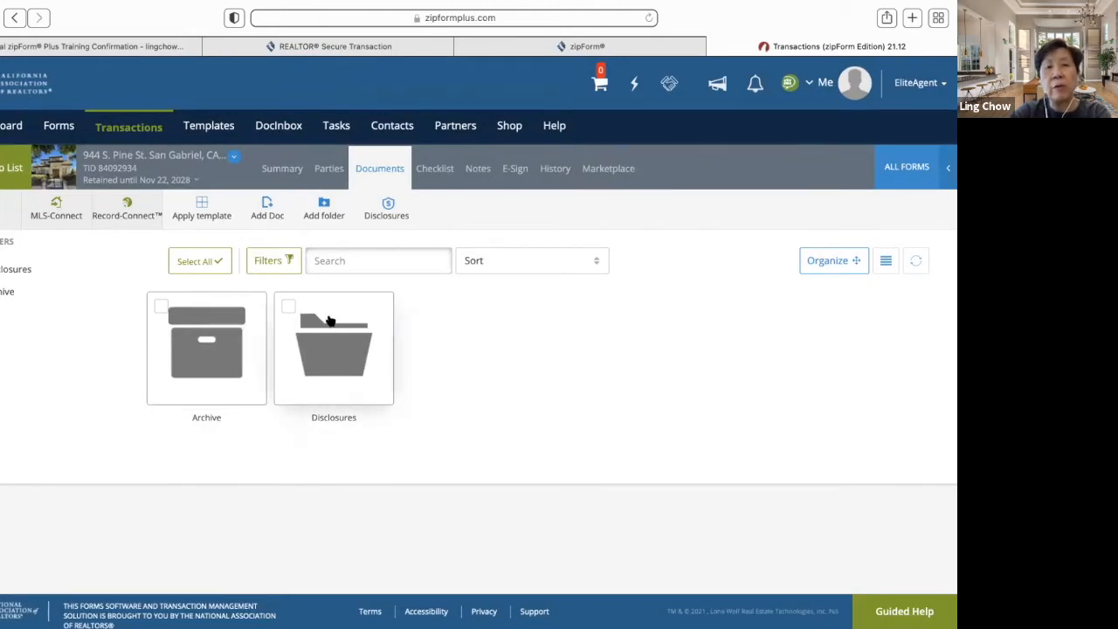
# - Launch the Sellers Shield disclosures service, review its sign-up page, then close it
pyautogui.click(393, 213)
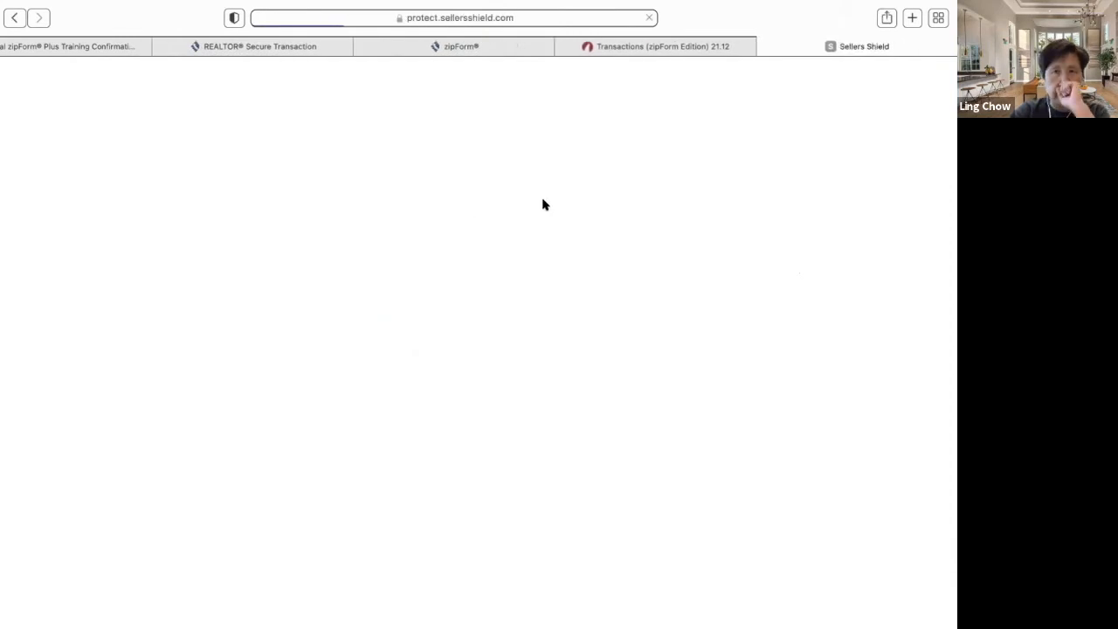
pyautogui.scroll(-1, 574, 322)
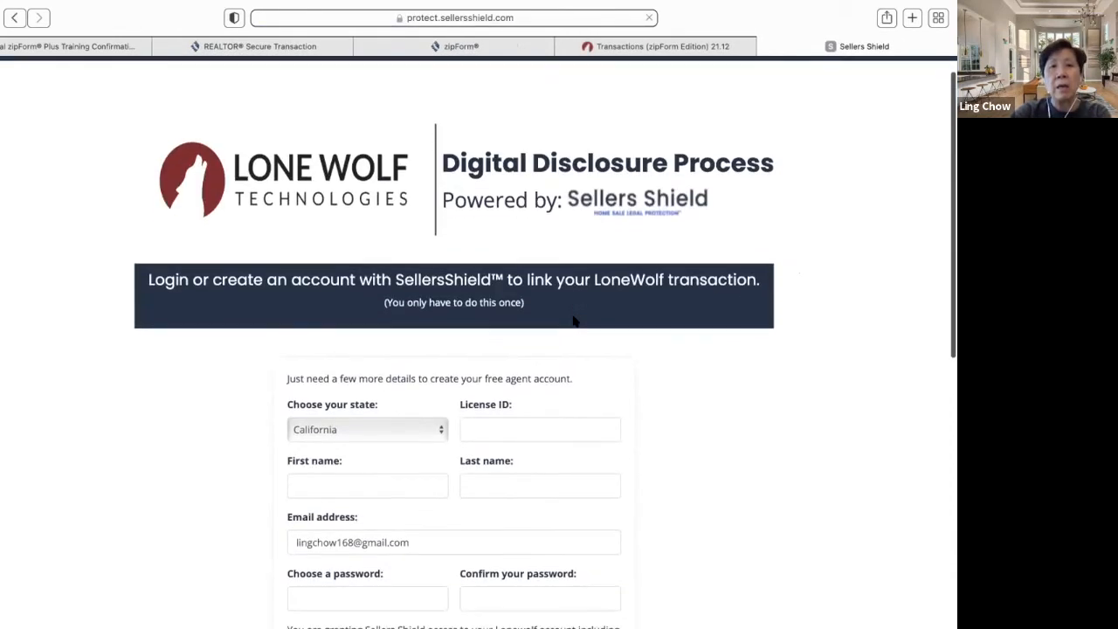
pyautogui.scroll(-3, 573, 321)
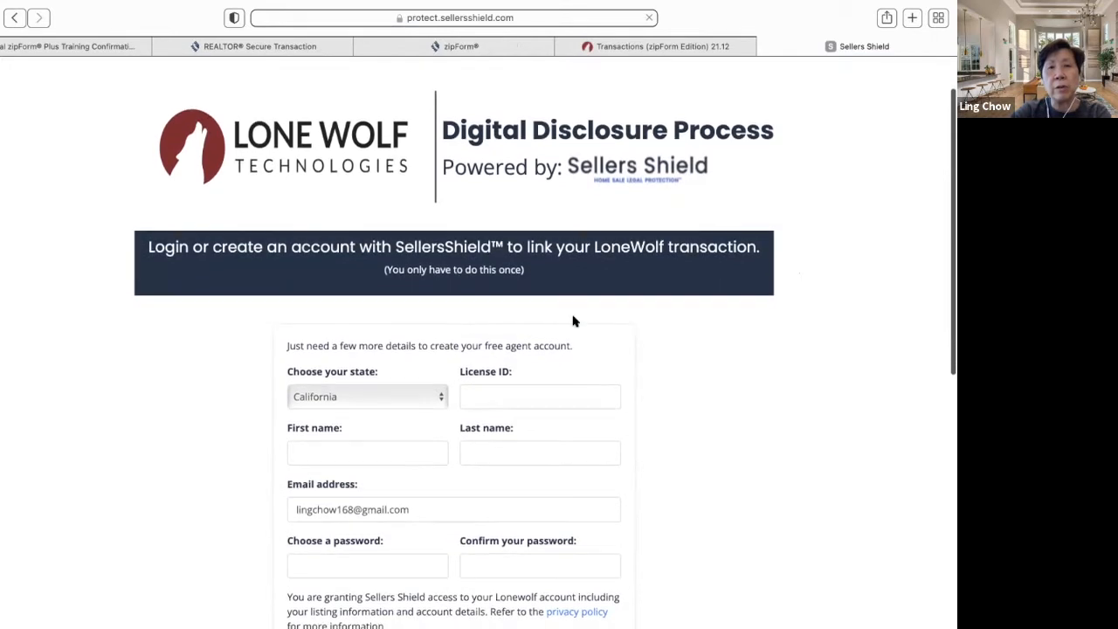
pyautogui.scroll(-1, 574, 322)
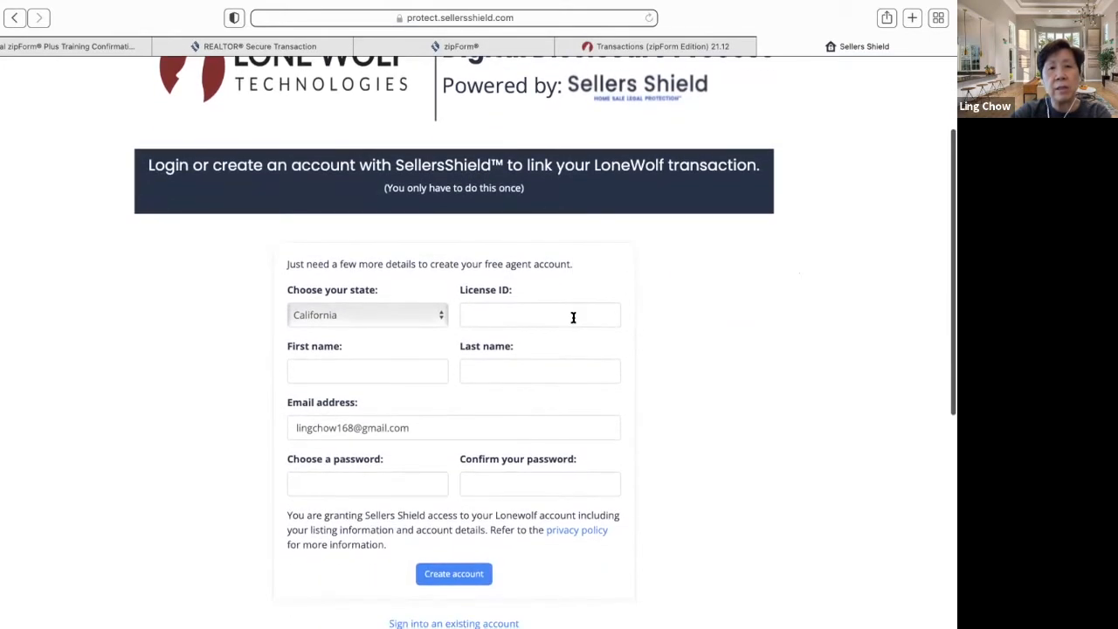
pyautogui.scroll(2, 573, 317)
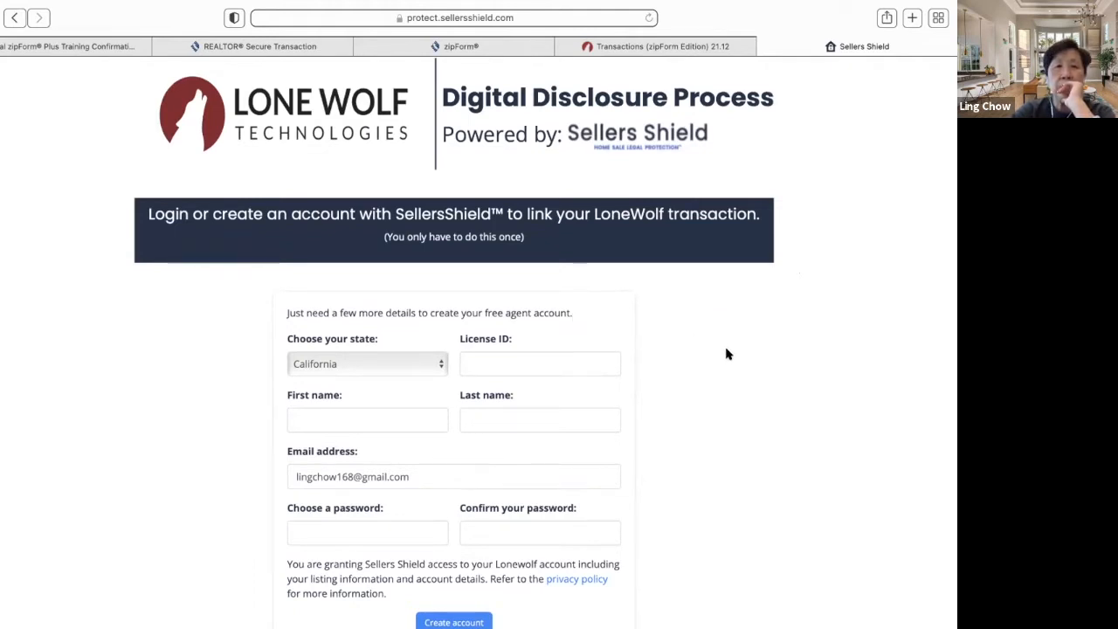
pyautogui.scroll(-5, 723, 354)
pyautogui.scroll(-2, 725, 353)
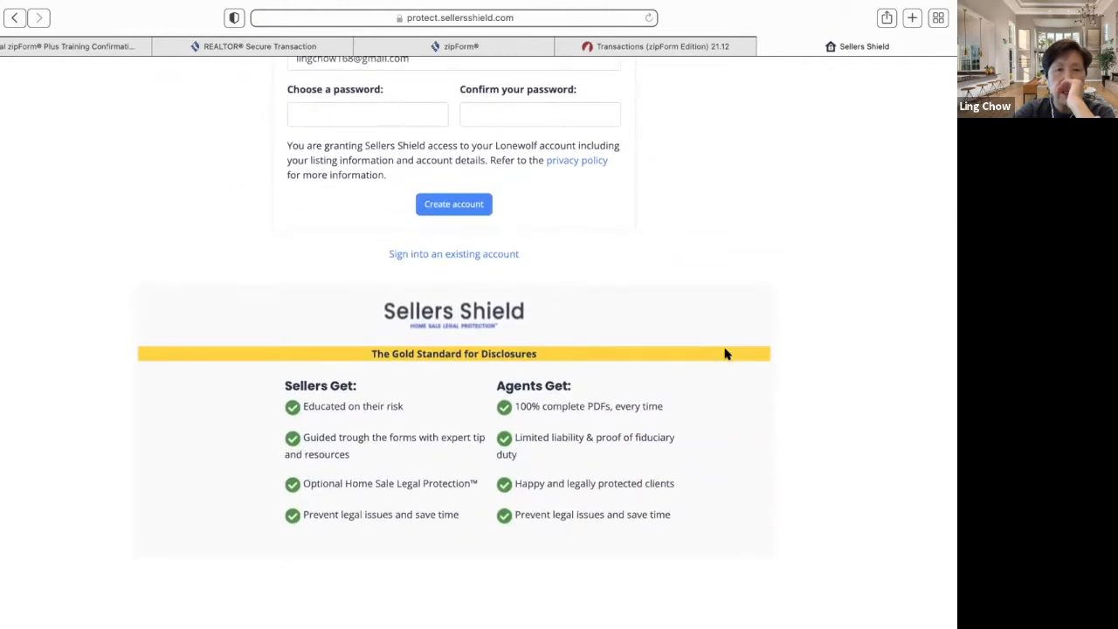
pyautogui.scroll(-1, 725, 354)
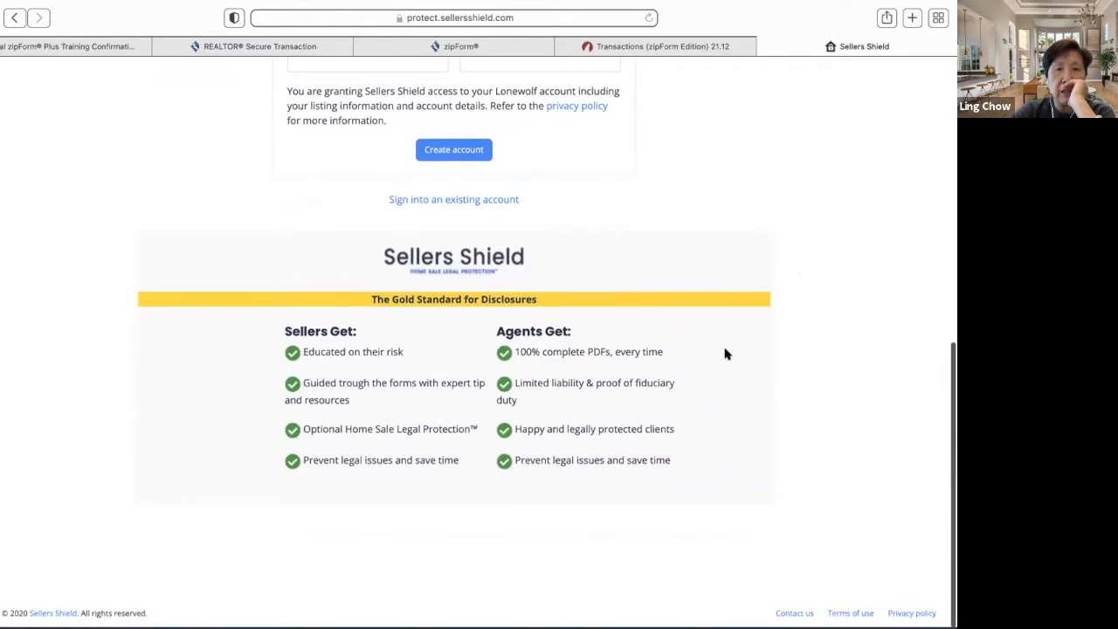
pyautogui.scroll(3, 604, 418)
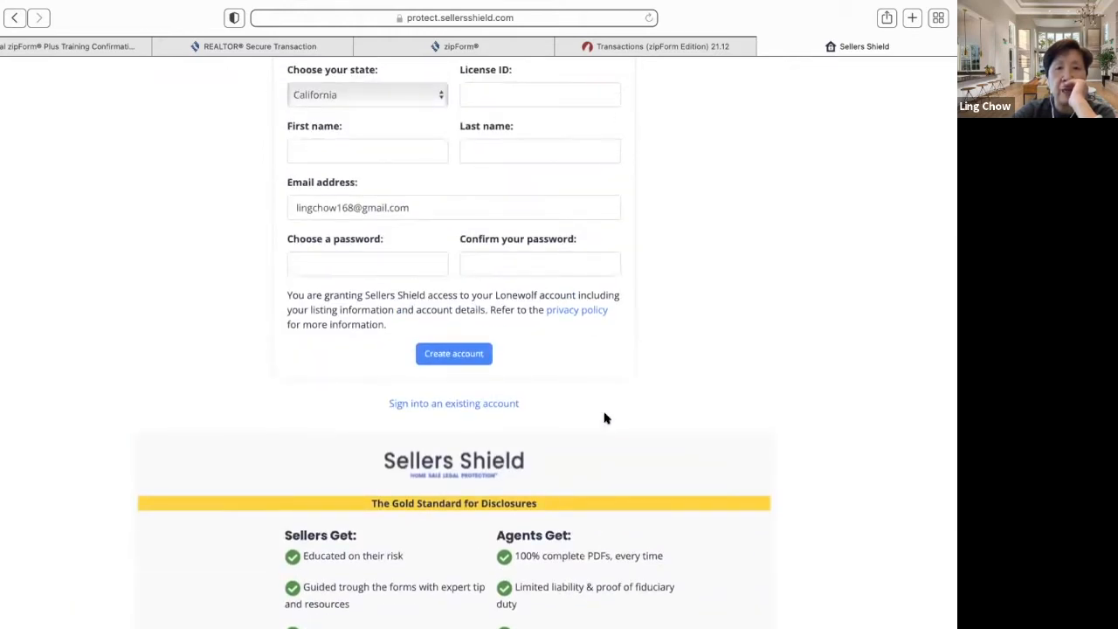
pyautogui.scroll(5, 604, 418)
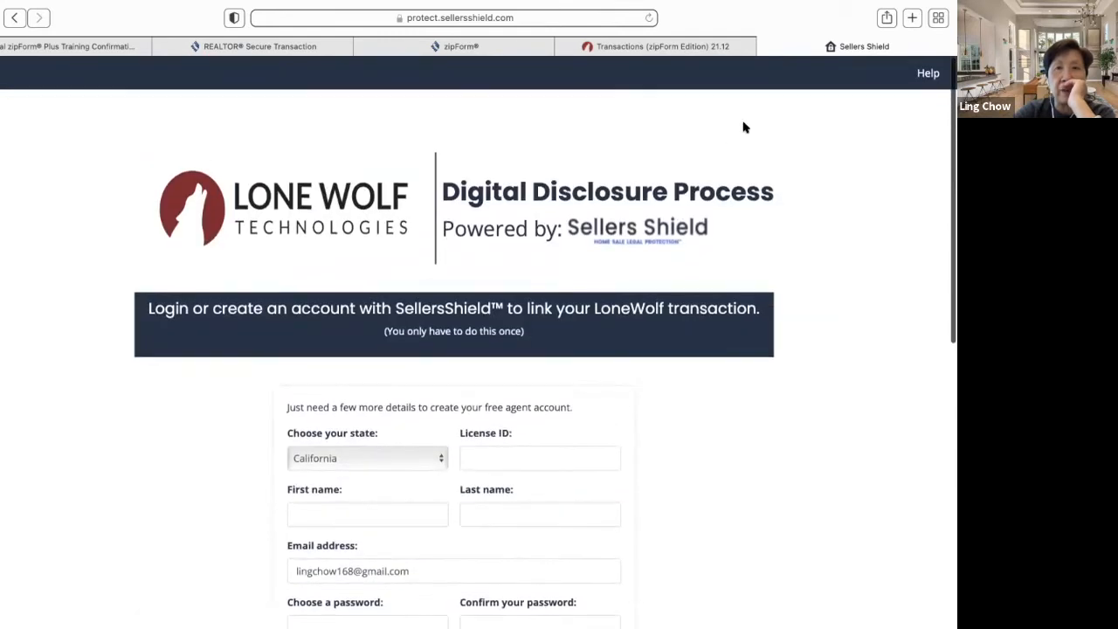
pyautogui.click(765, 46)
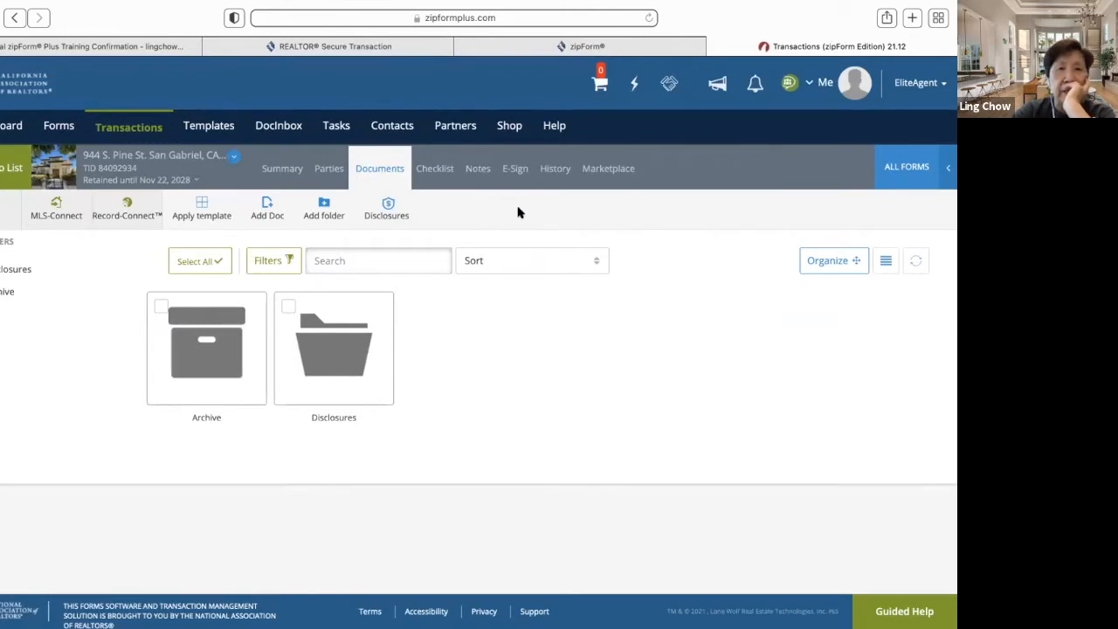
pyautogui.click(282, 169)
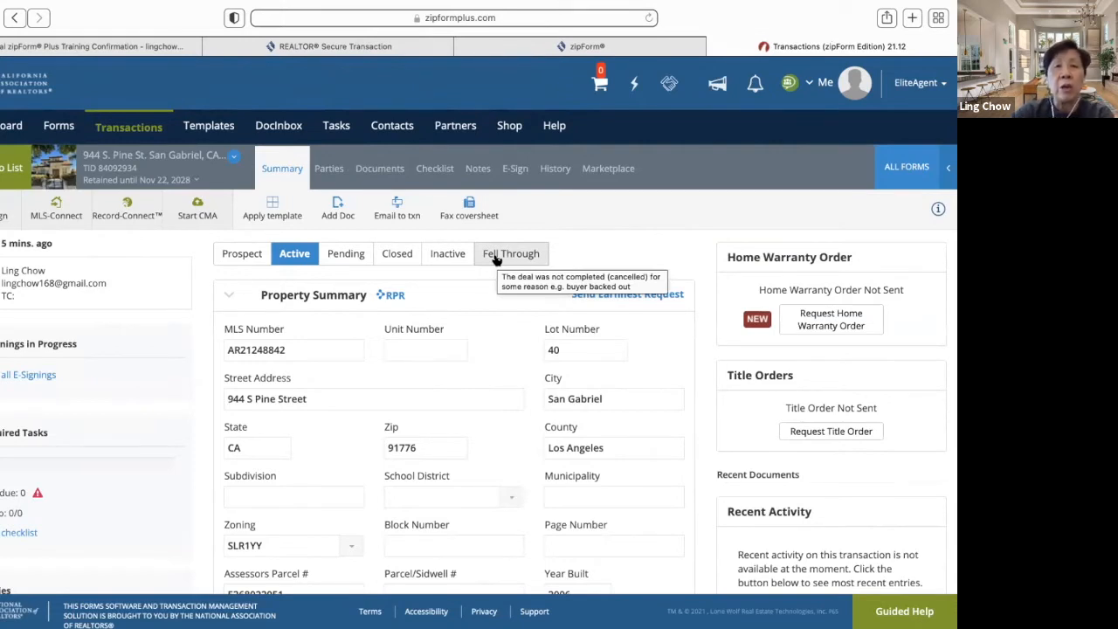
pyautogui.click(402, 214)
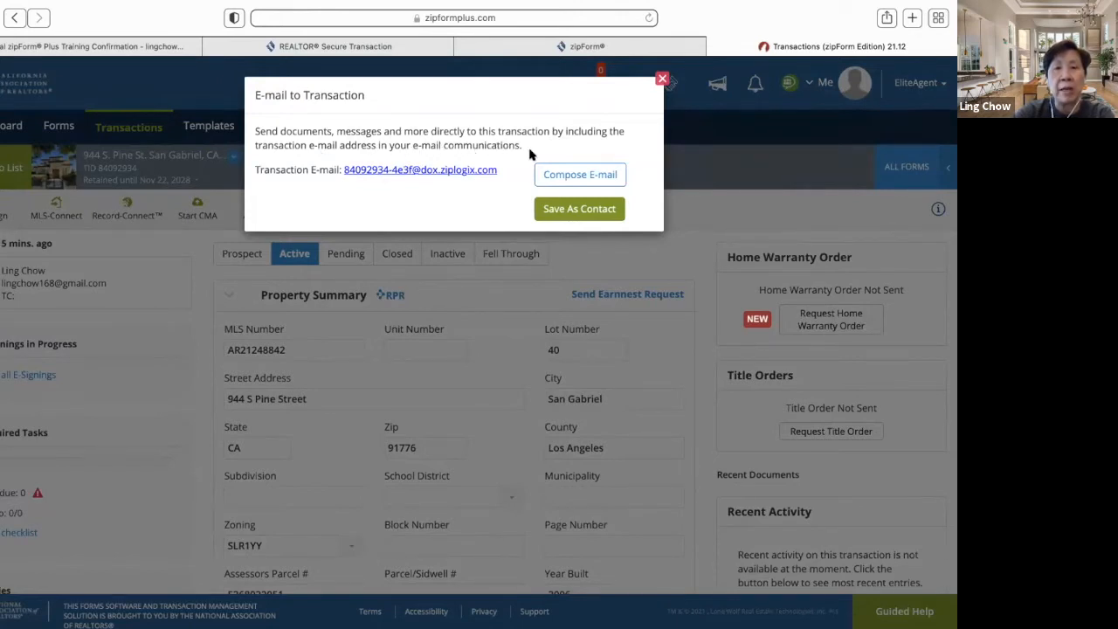
# - Copy the transaction's e-mail address and close the E-mail to Transaction window
pyautogui.click(420, 171)
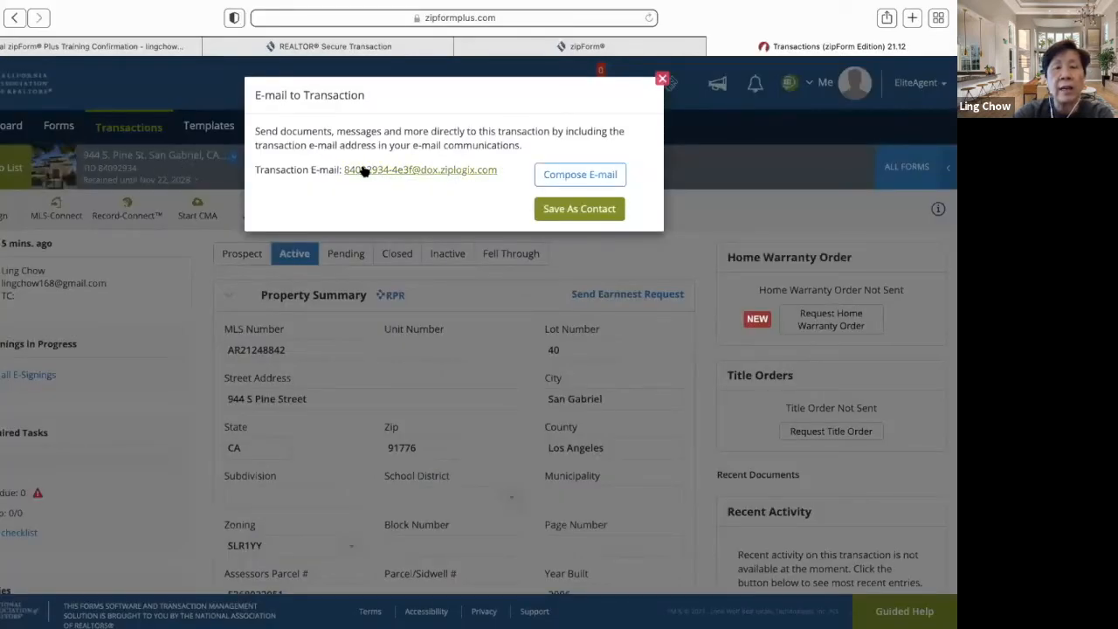
pyautogui.rightClick(364, 172)
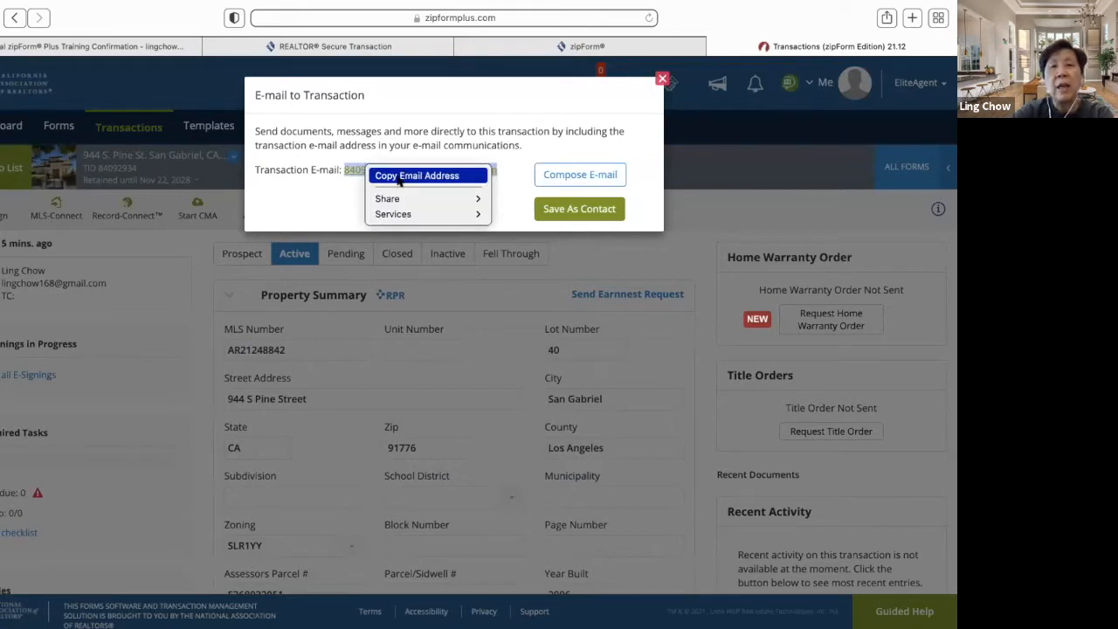
pyautogui.click(342, 211)
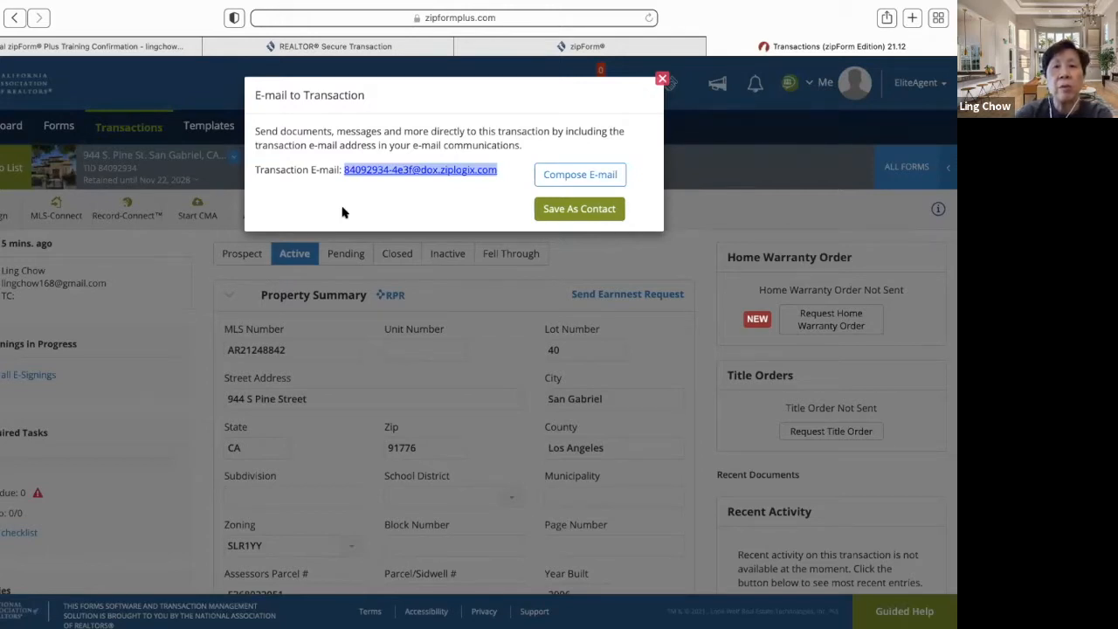
pyautogui.click(662, 80)
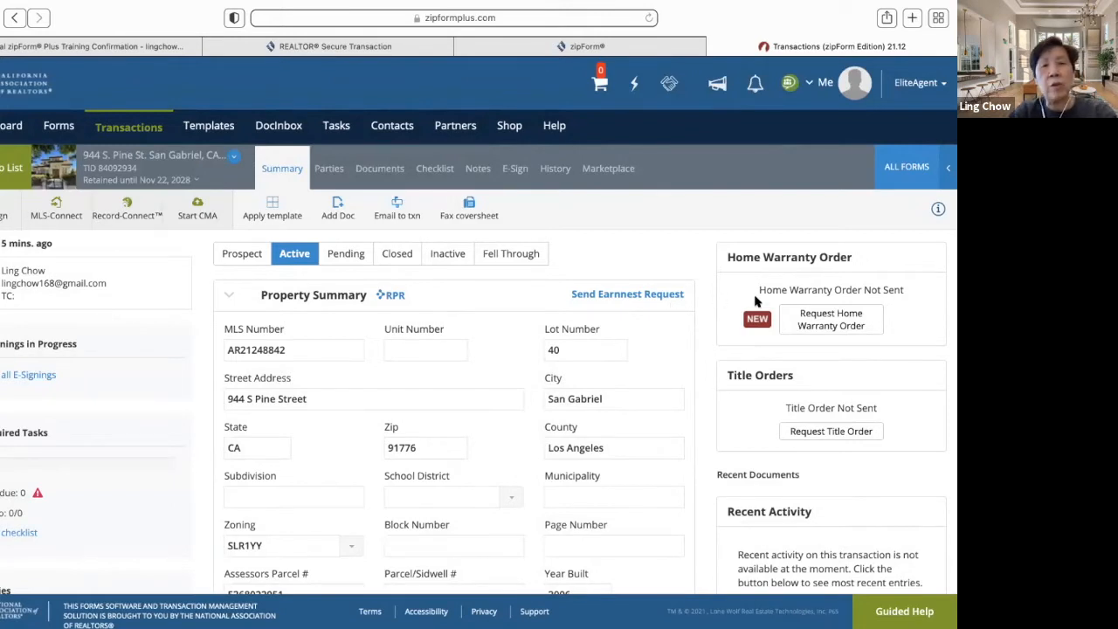
pyautogui.click(476, 213)
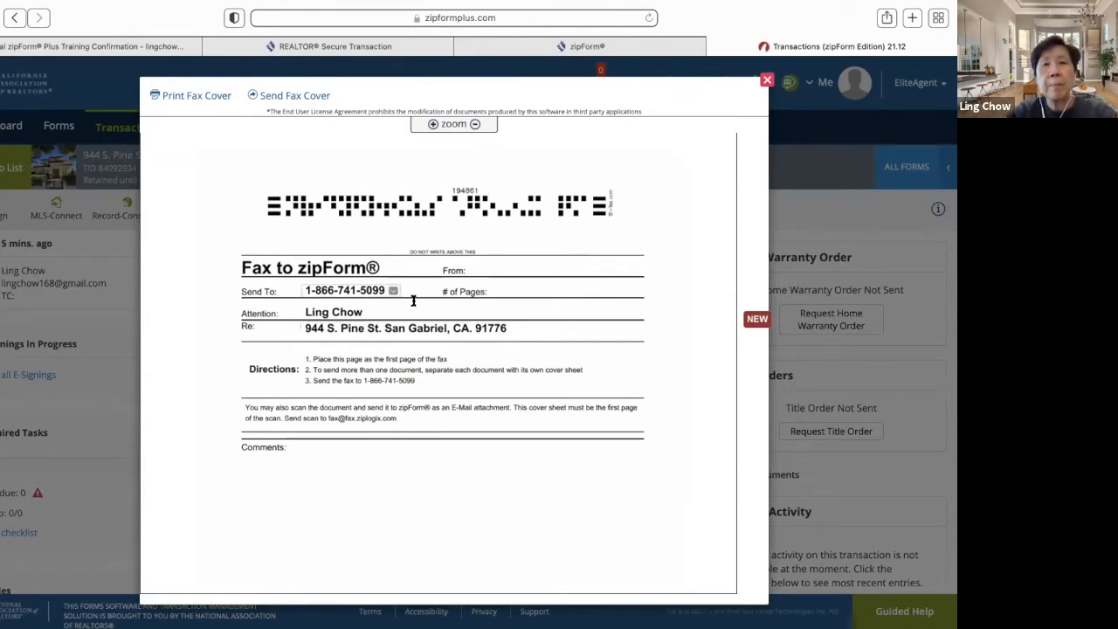
pyautogui.click(767, 81)
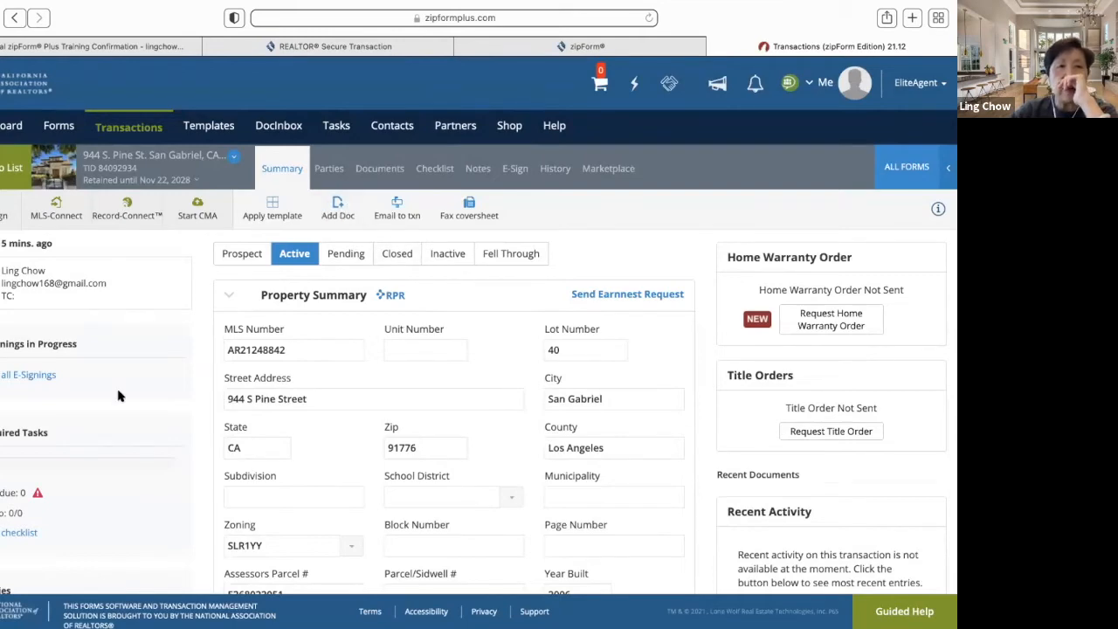
pyautogui.scroll(-2, 119, 387)
pyautogui.scroll(-2, 119, 386)
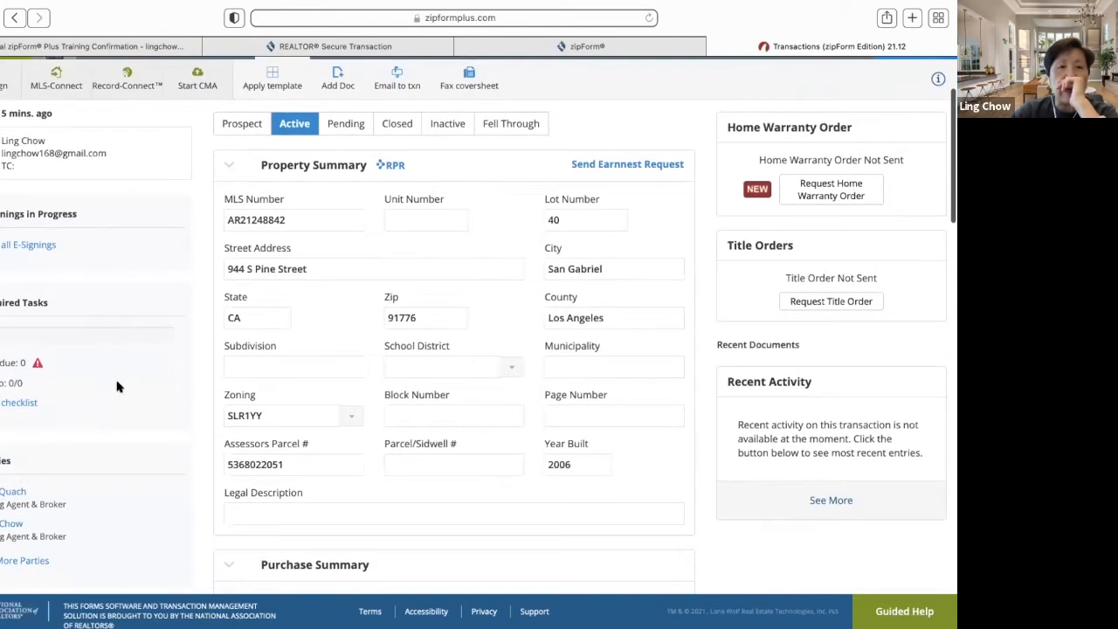
# - Open Parties and review buy-side, sell-side and service-provider lists, ending on Buy Side
pyautogui.scroll(4, 119, 387)
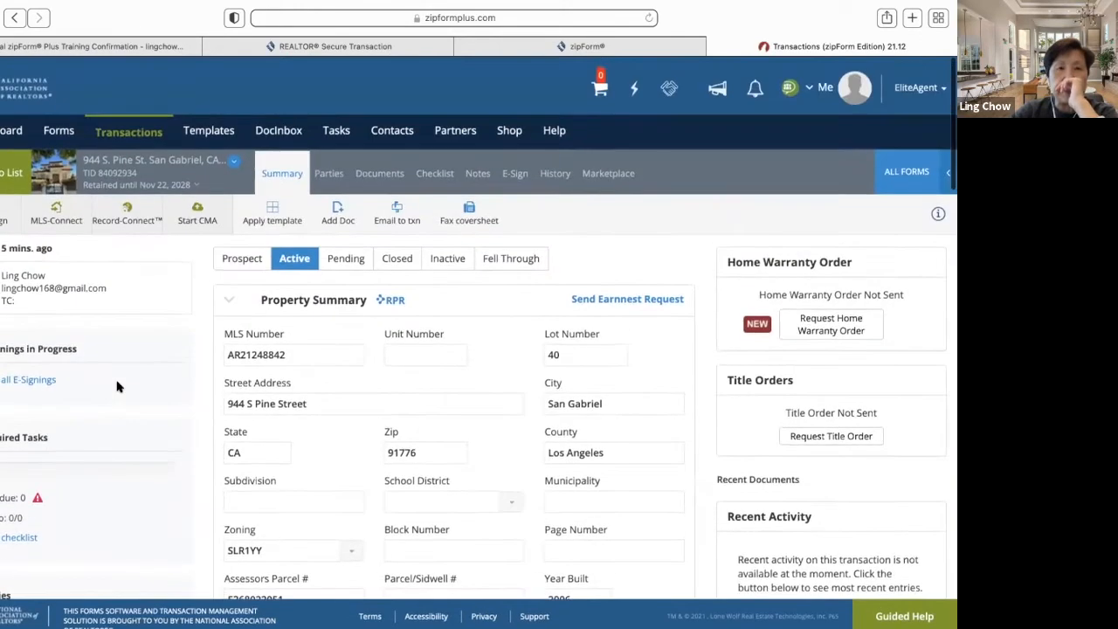
pyautogui.click(330, 171)
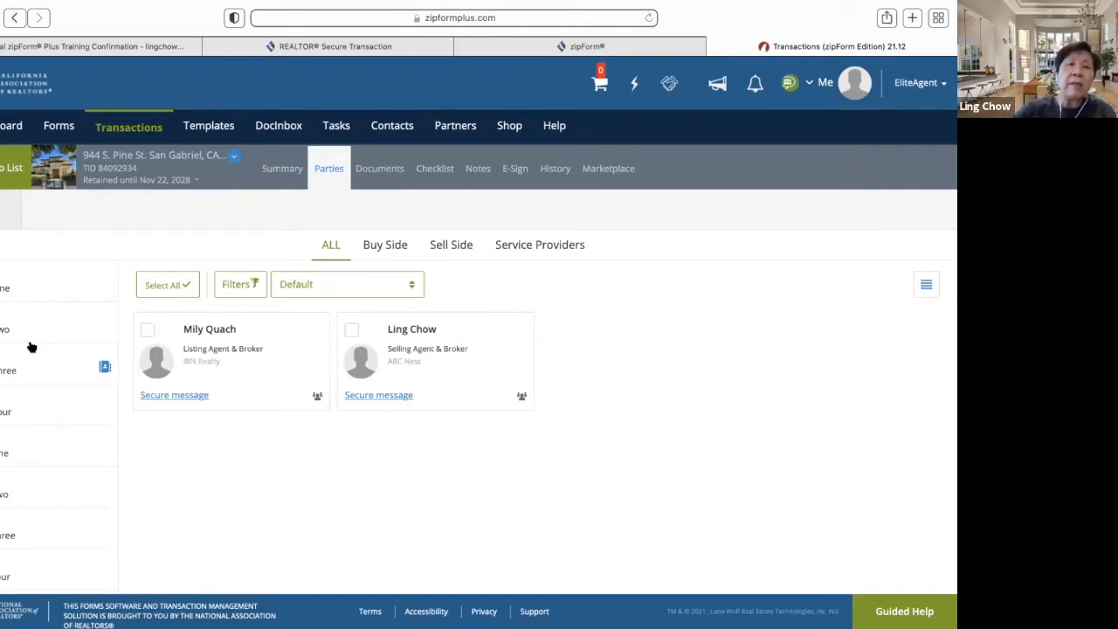
pyautogui.click(394, 242)
pyautogui.click(462, 252)
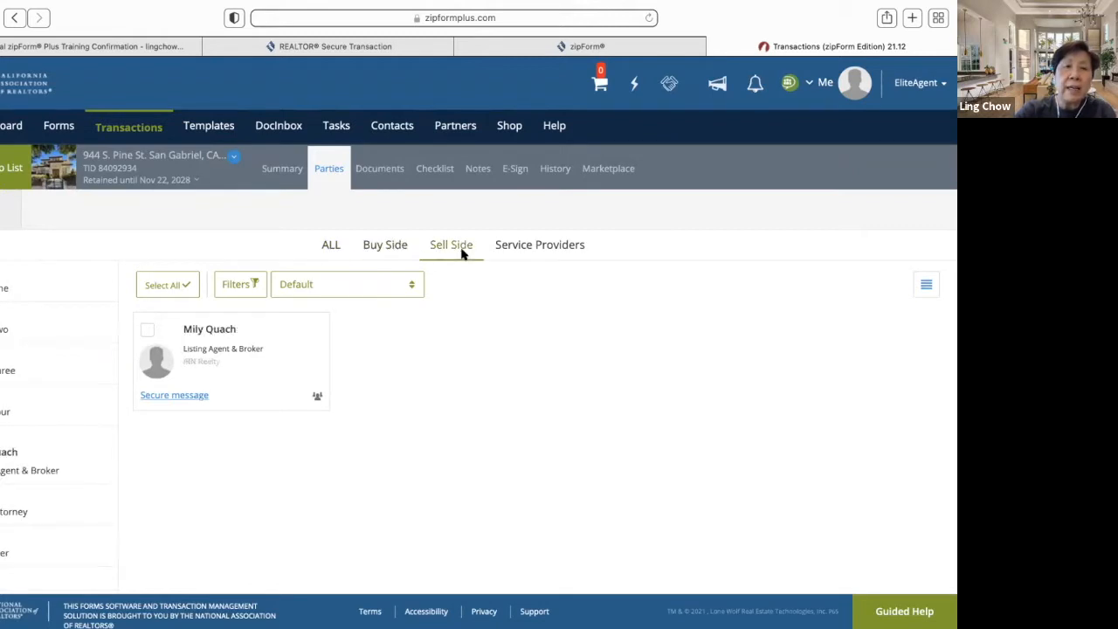
pyautogui.click(538, 248)
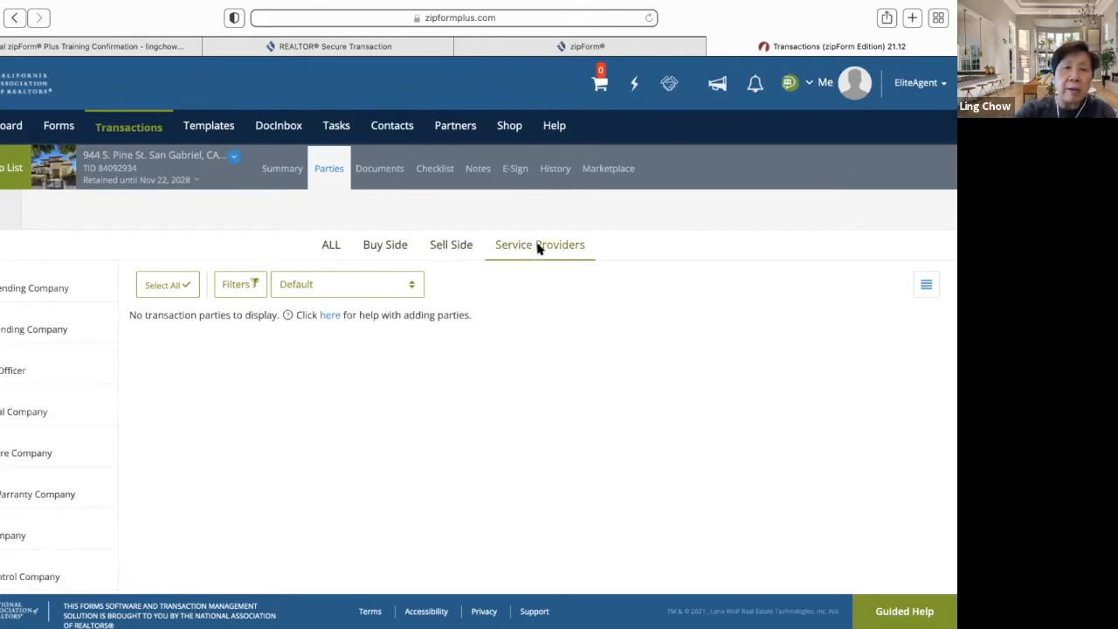
pyautogui.click(386, 251)
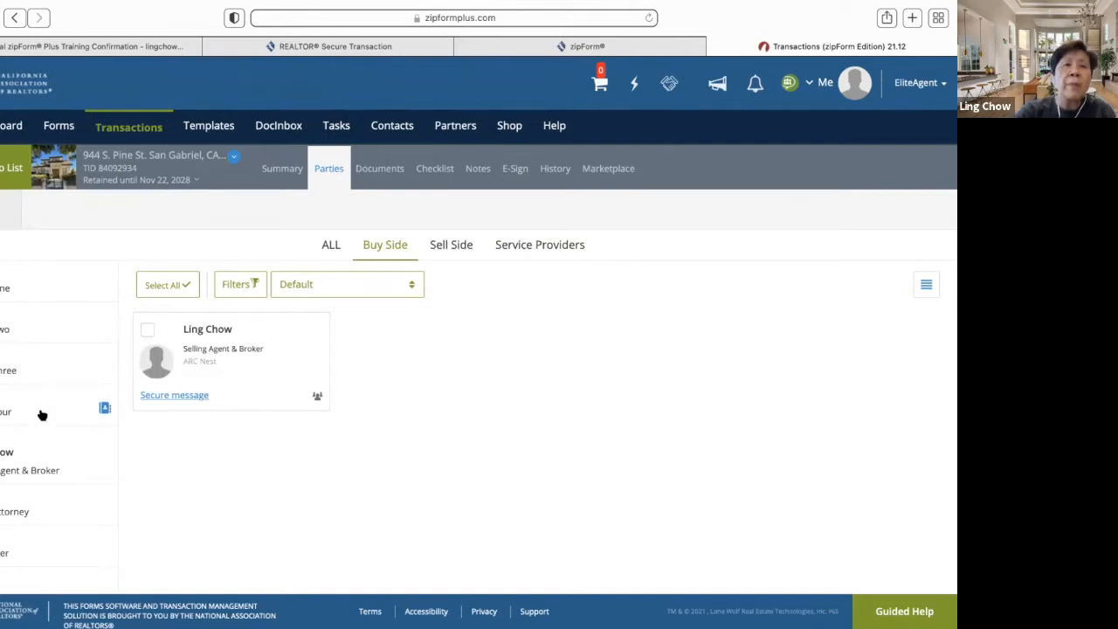
# - Add Buyer One with the buyer's first name, last name and e-mail address, and save
pyautogui.click(33, 293)
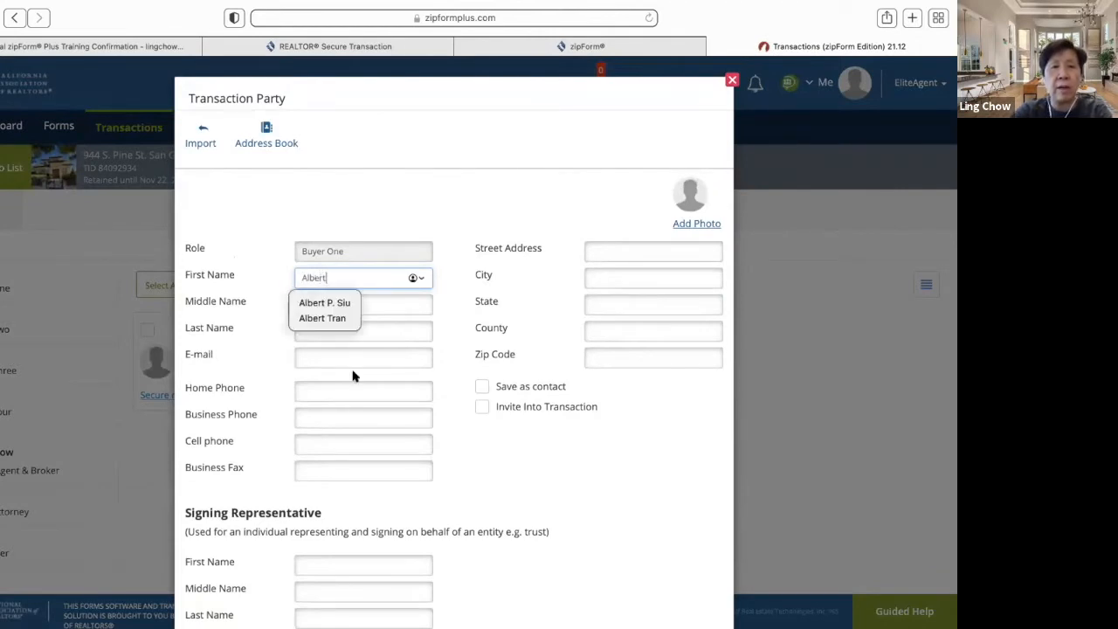
pyautogui.click(366, 332)
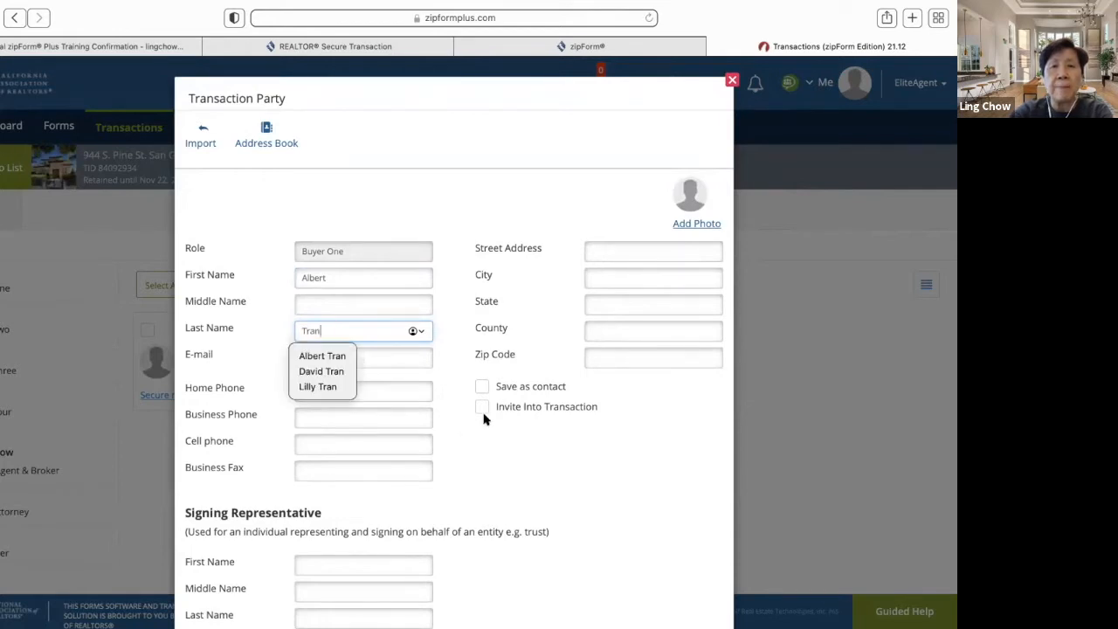
pyautogui.scroll(-1, 585, 443)
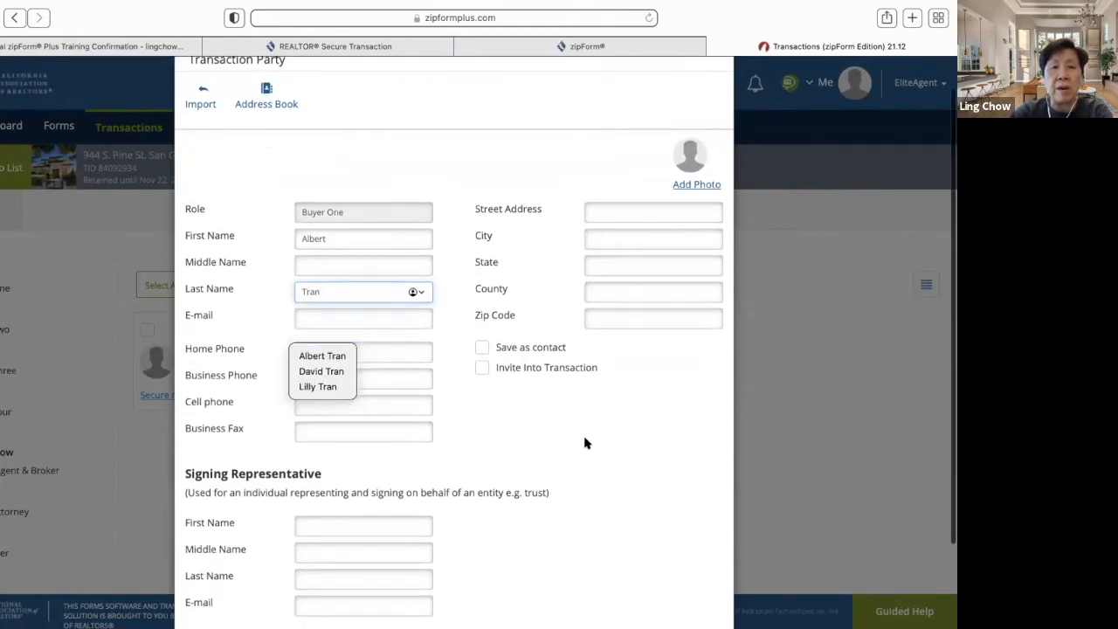
pyautogui.scroll(-2, 585, 443)
pyautogui.press('Tab')
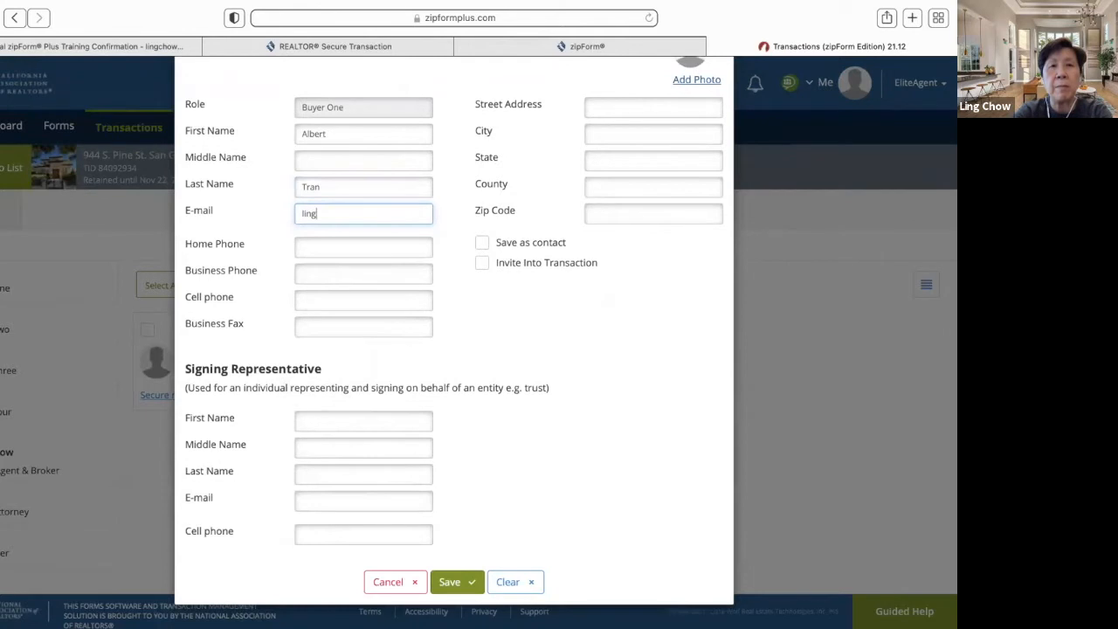
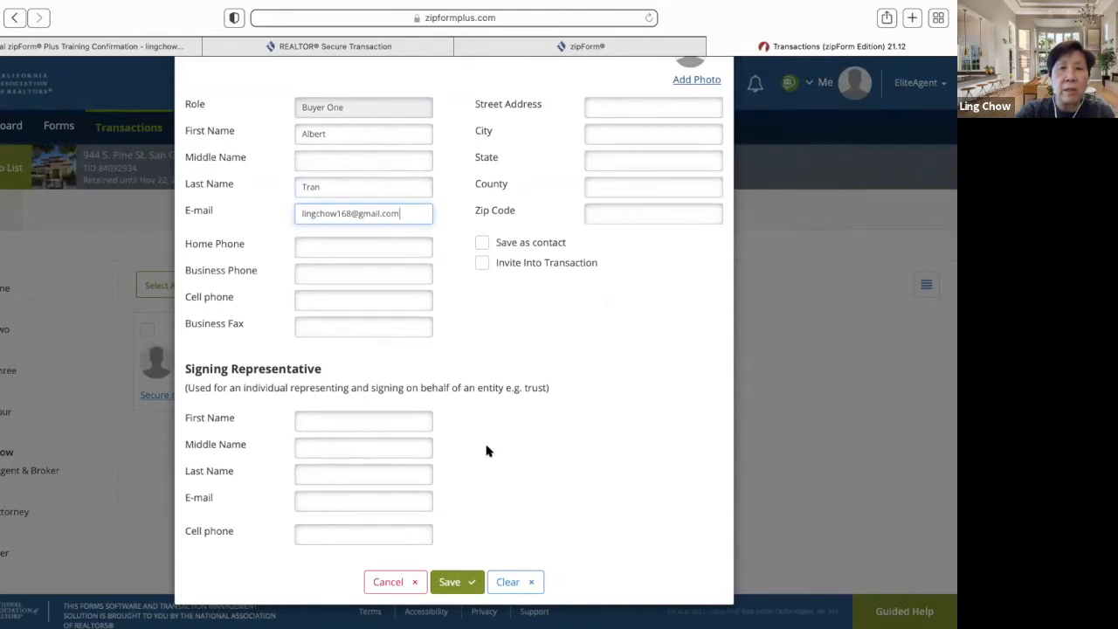
pyautogui.click(454, 577)
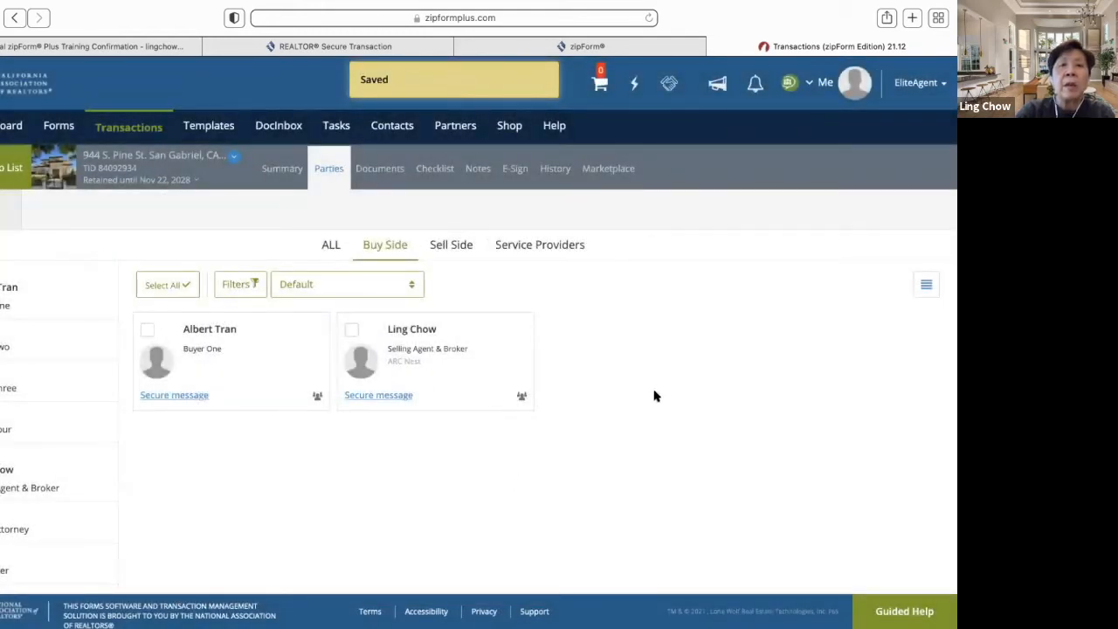
# - Recheck the sell-side, service-provider and buy-side parties, then go to the Documents page
pyautogui.click(463, 253)
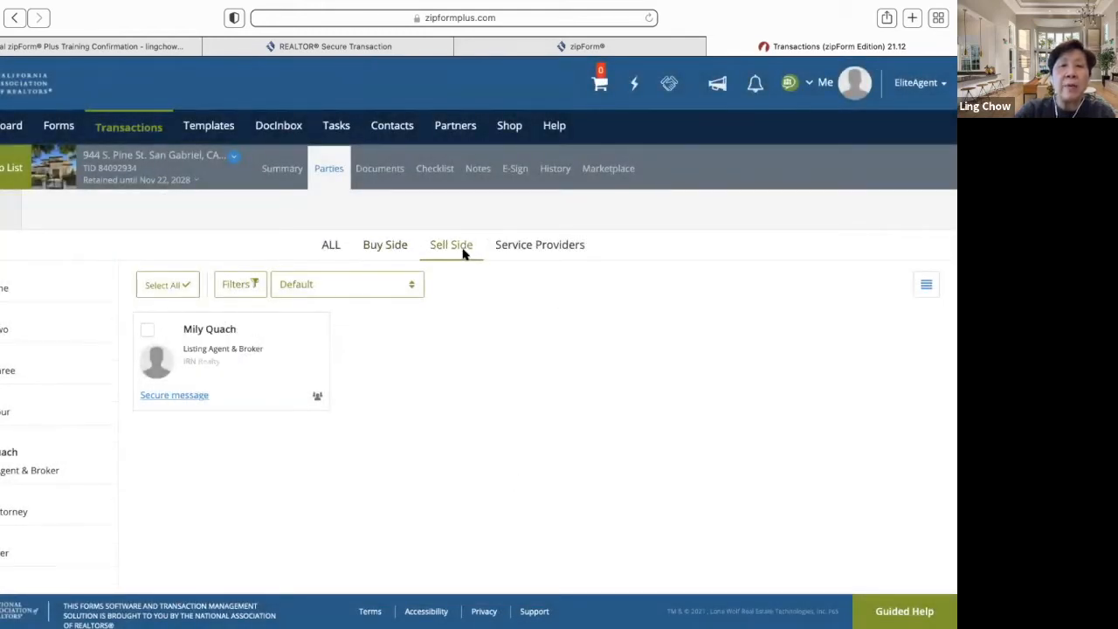
pyautogui.click(534, 248)
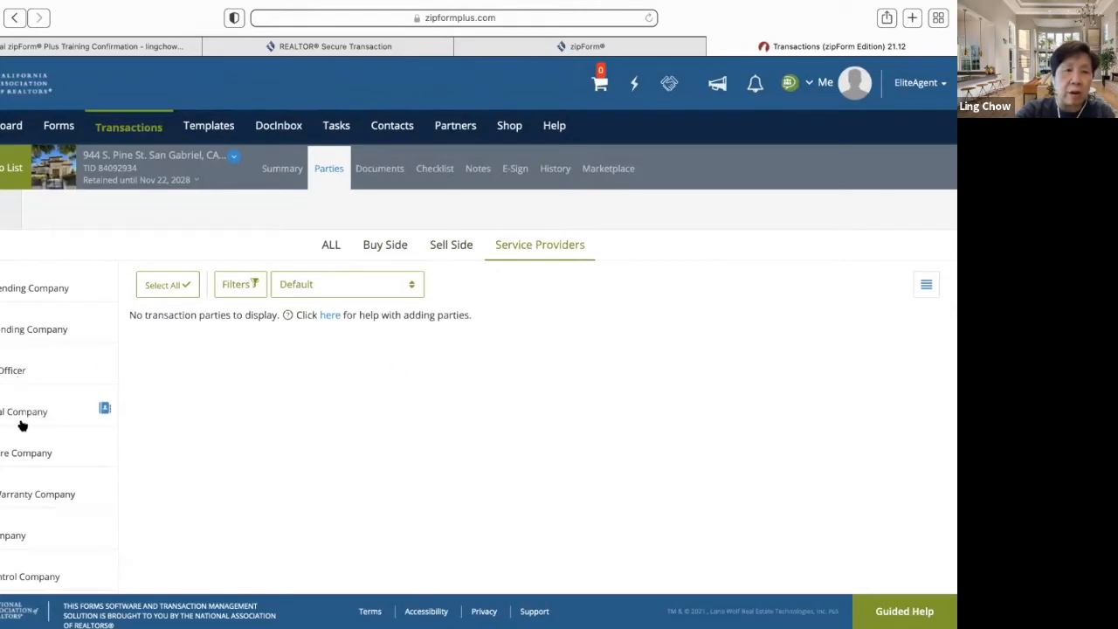
pyautogui.scroll(-1, 21, 439)
pyautogui.scroll(1, 22, 439)
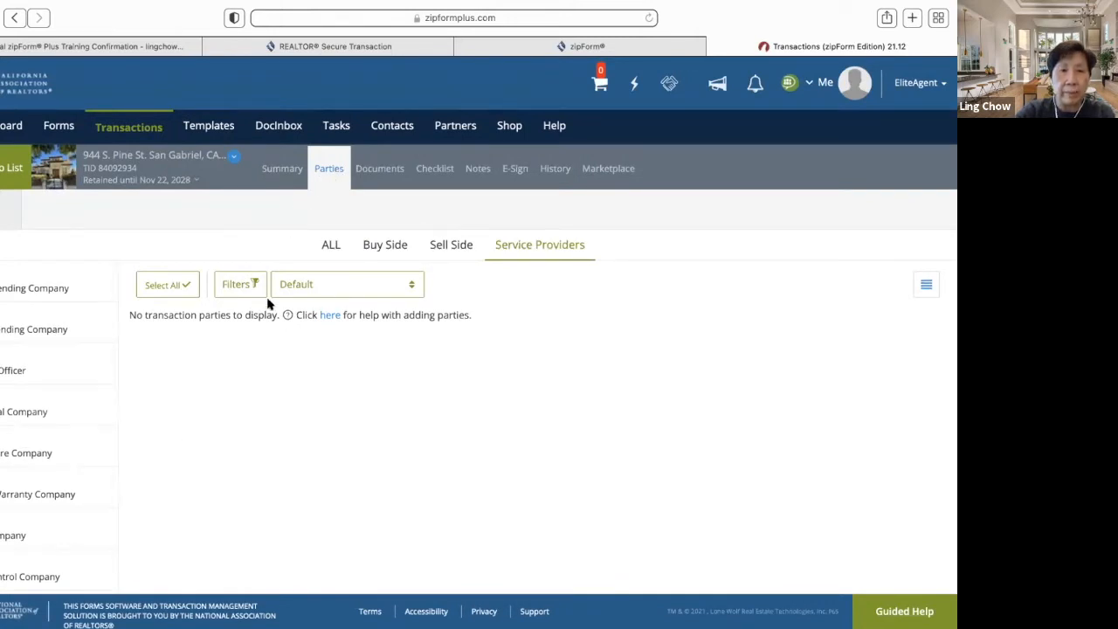
pyautogui.click(393, 252)
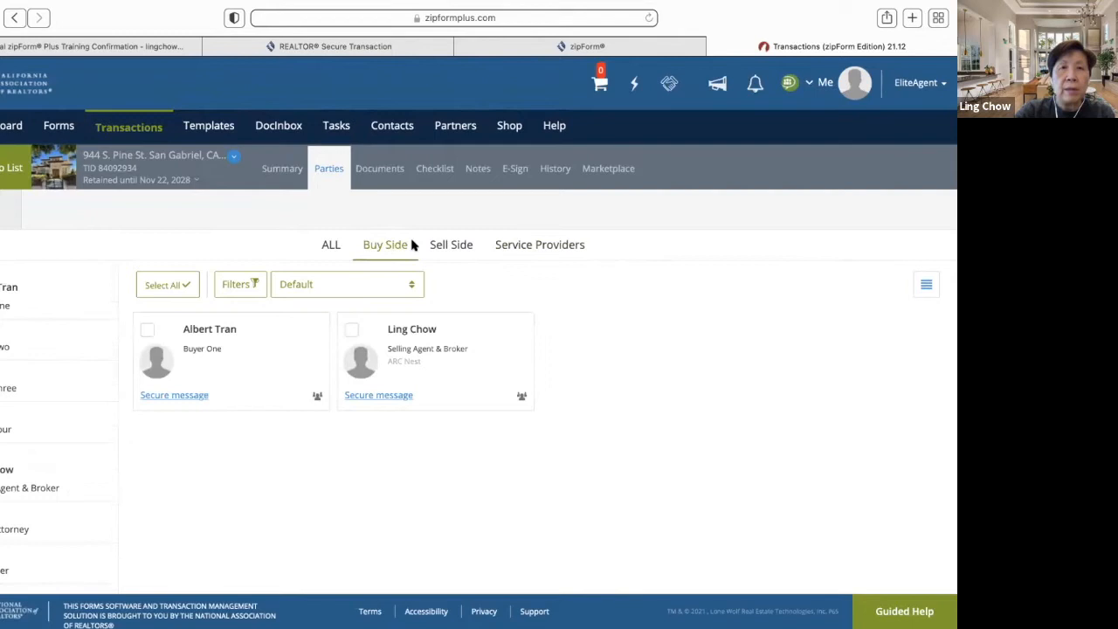
pyautogui.click(384, 174)
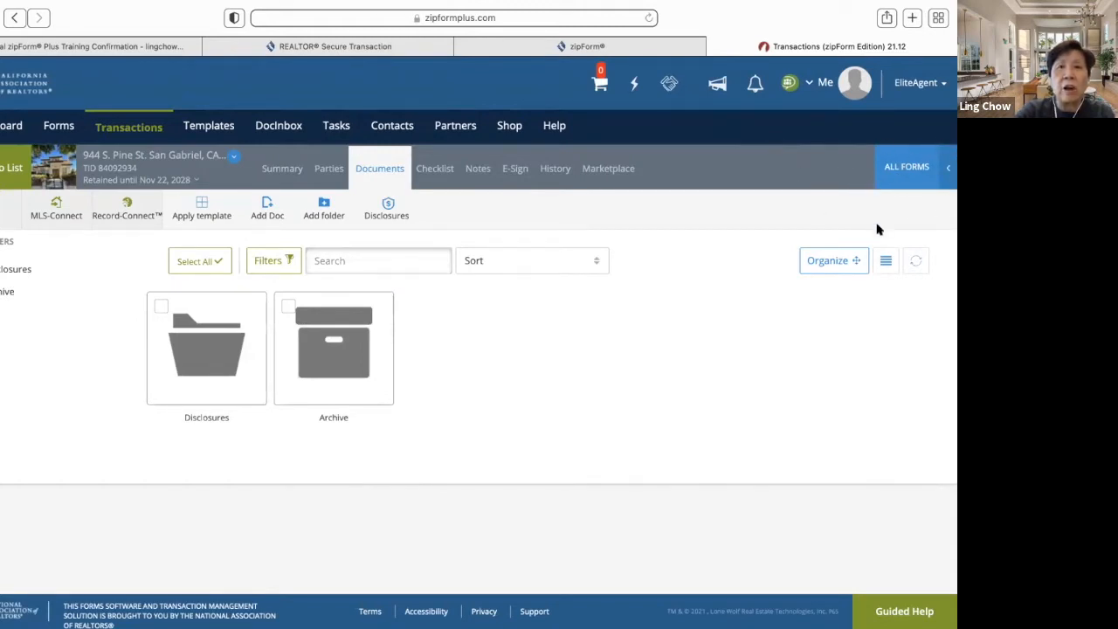
pyautogui.click(894, 168)
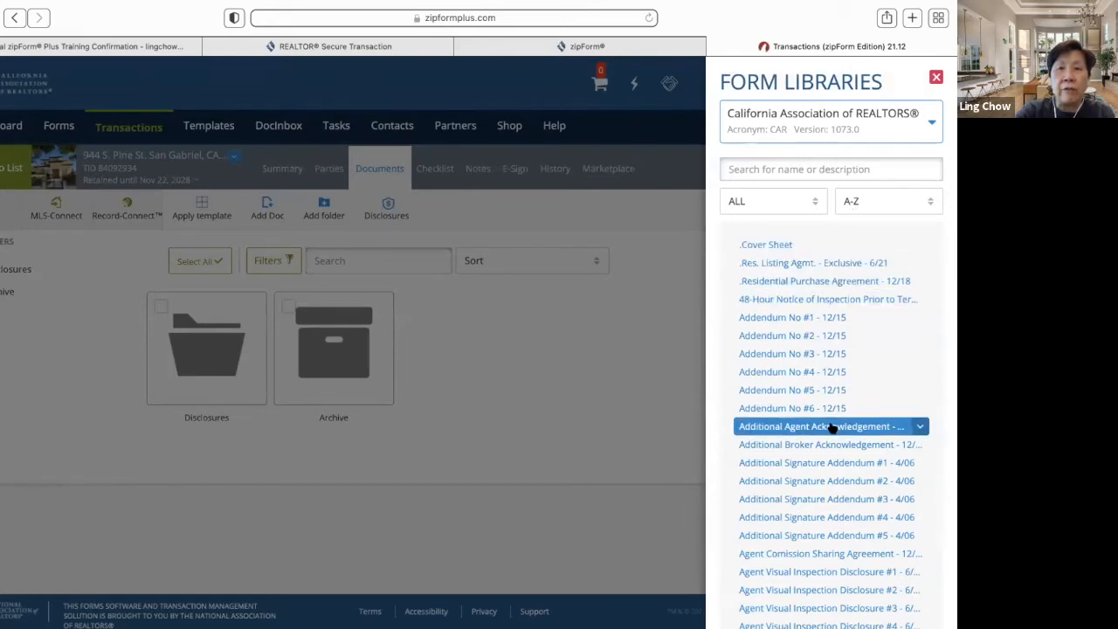
pyautogui.scroll(-15, 841, 476)
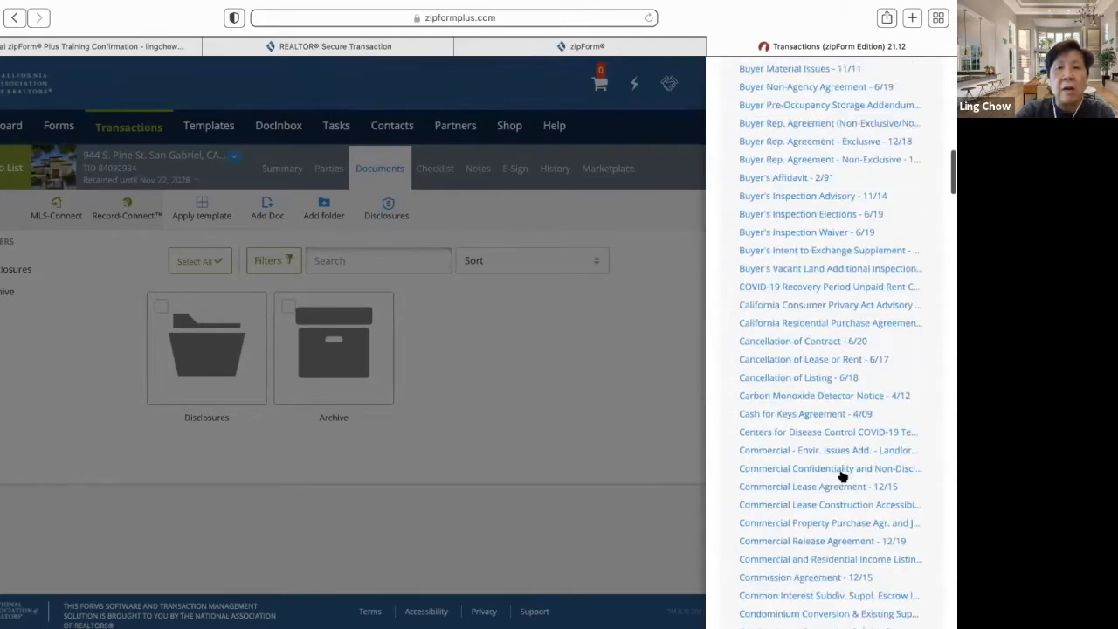
pyautogui.scroll(-10, 841, 463)
pyautogui.scroll(10, 841, 461)
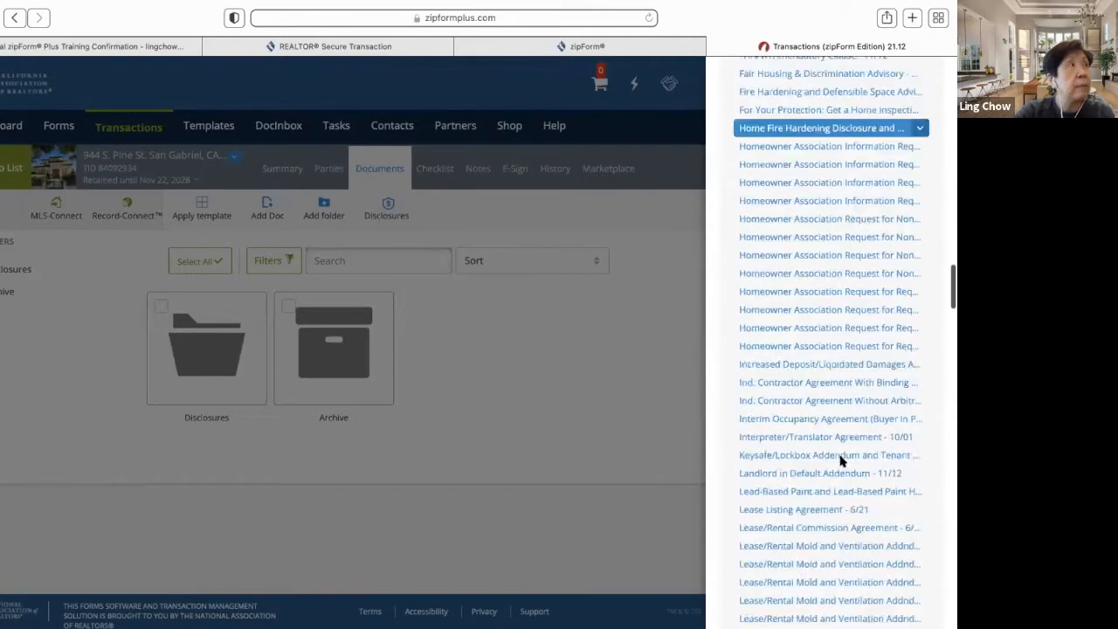
pyautogui.scroll(15, 841, 461)
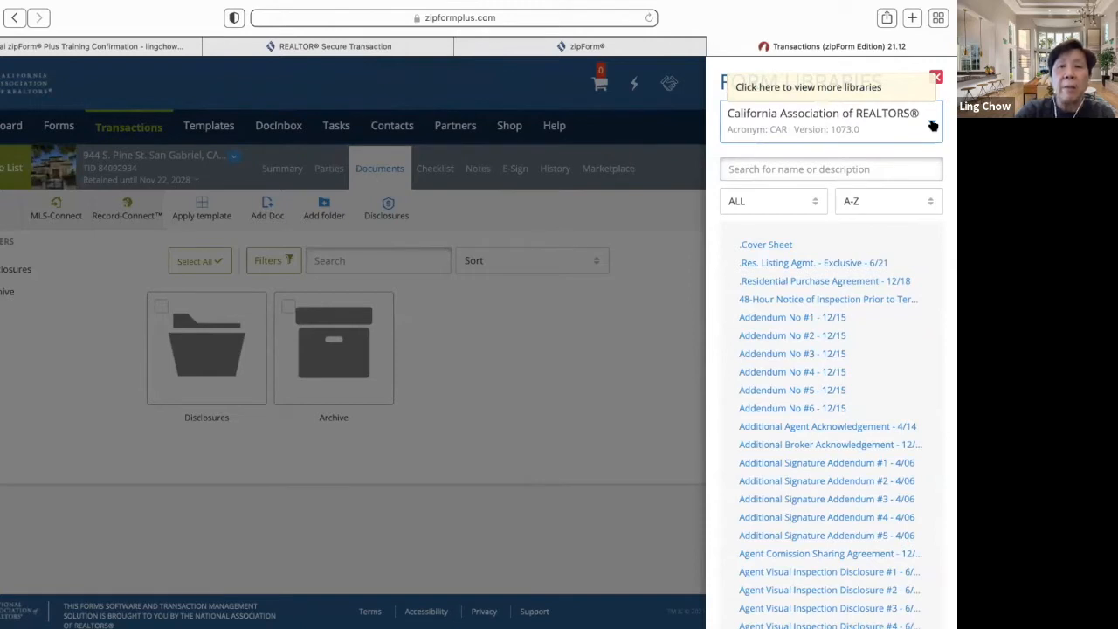
# - Switch the form library to [CARSL] CAR Sample Letters and browse through its letters
pyautogui.click(931, 124)
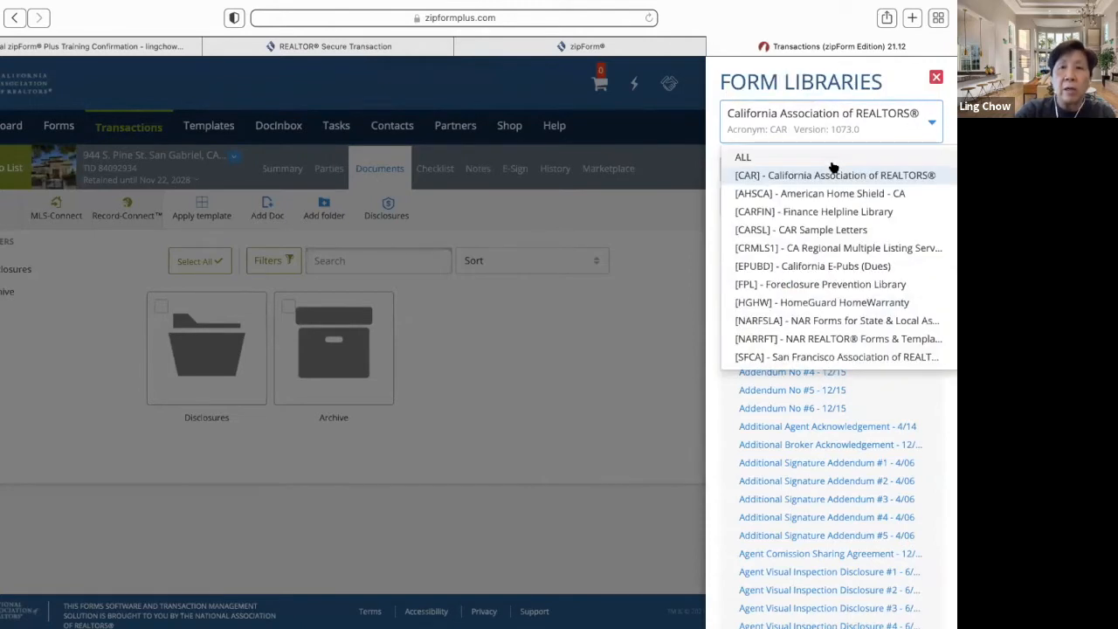
pyautogui.click(805, 230)
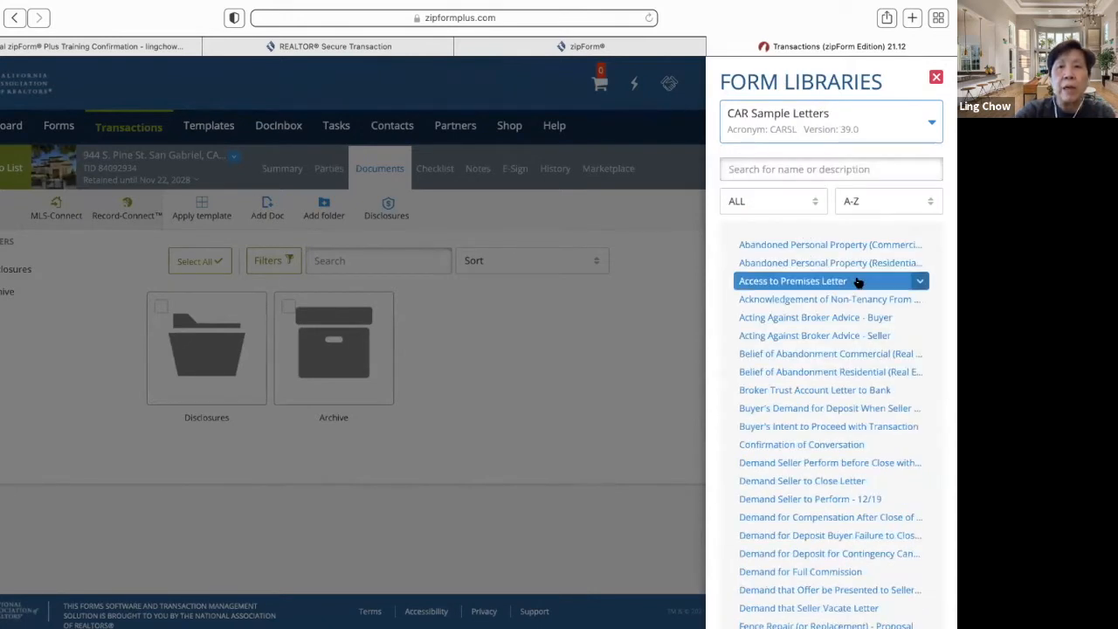
pyautogui.scroll(-1, 851, 367)
pyautogui.scroll(-3, 852, 367)
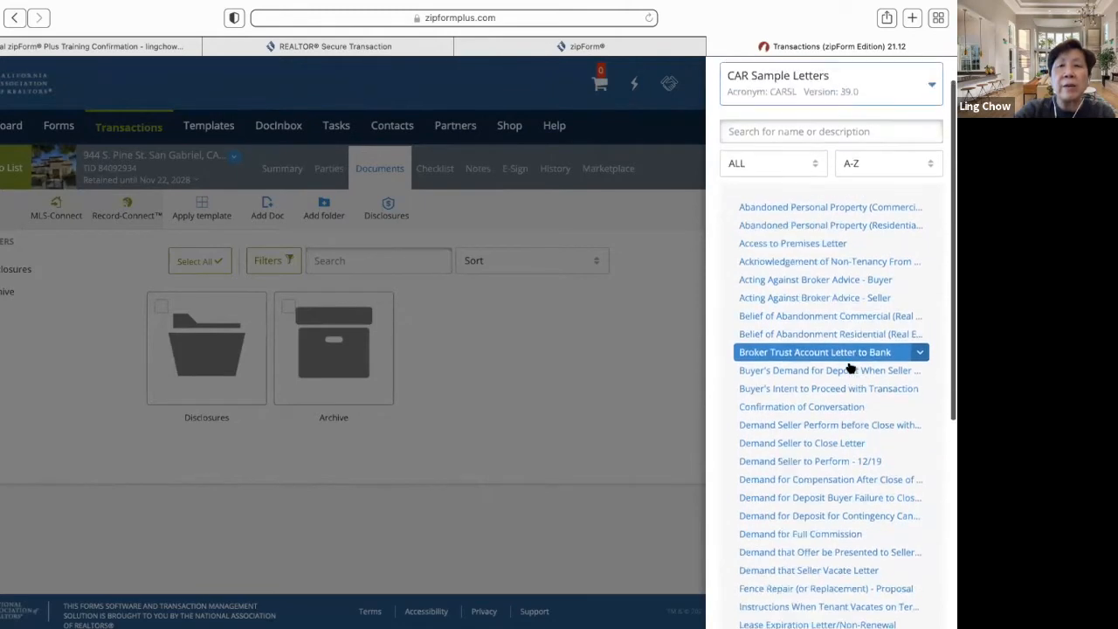
pyautogui.scroll(-1, 849, 367)
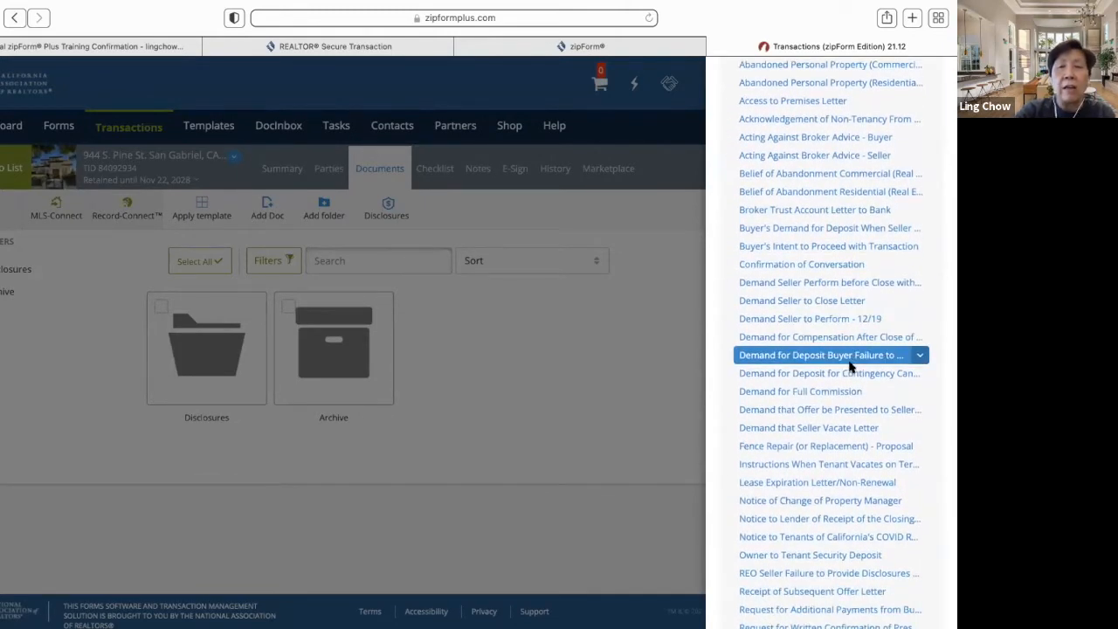
pyautogui.scroll(-2, 849, 367)
pyautogui.scroll(-1, 849, 368)
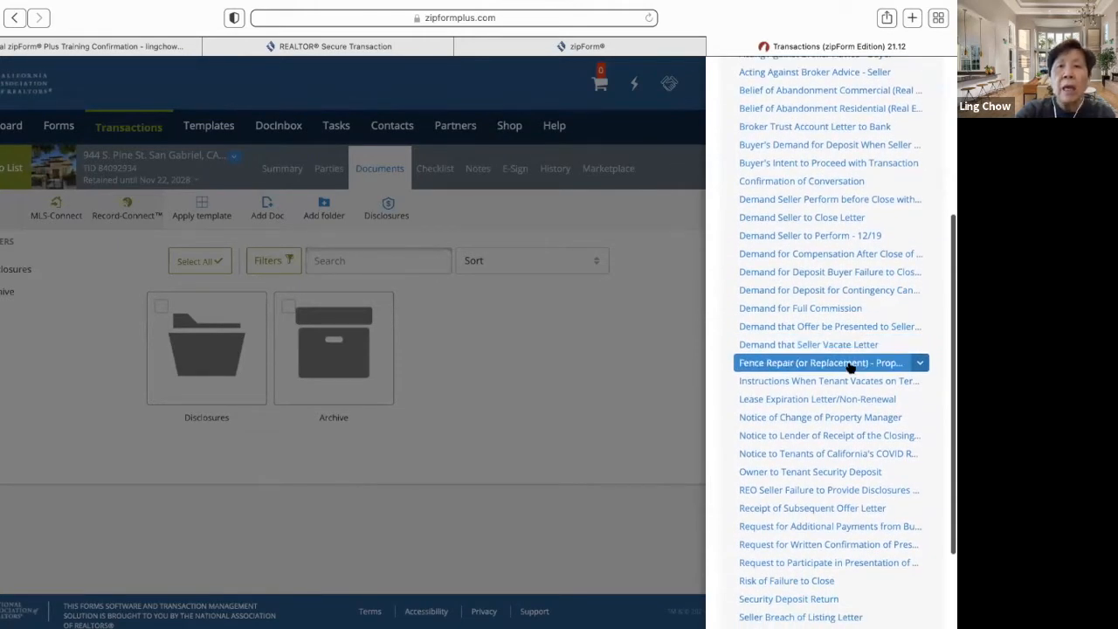
pyautogui.scroll(-3, 849, 367)
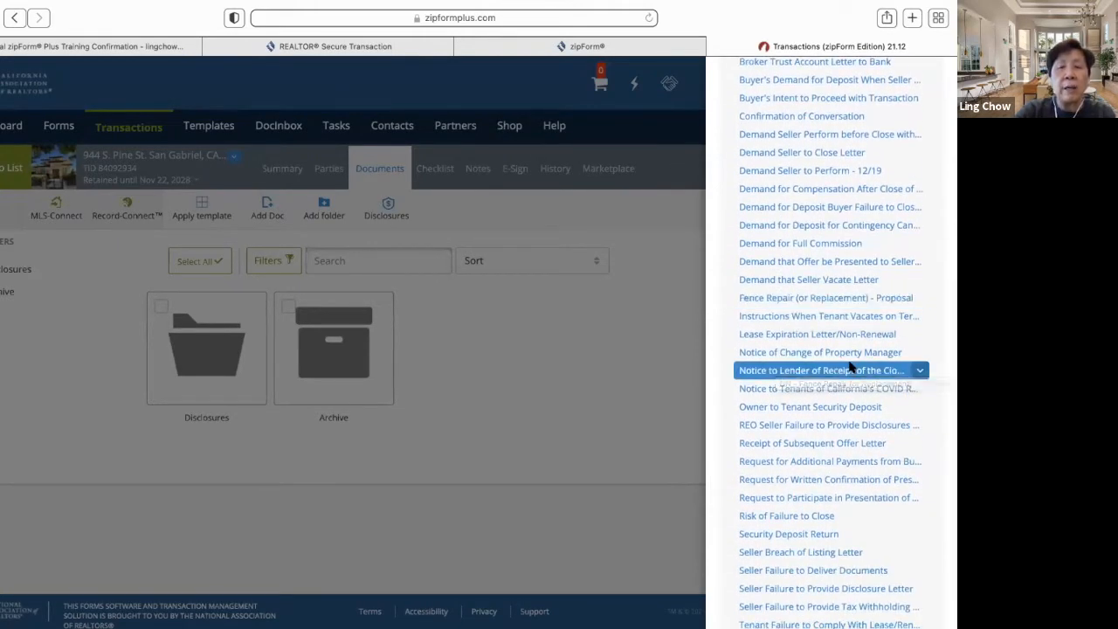
pyautogui.scroll(-3, 849, 368)
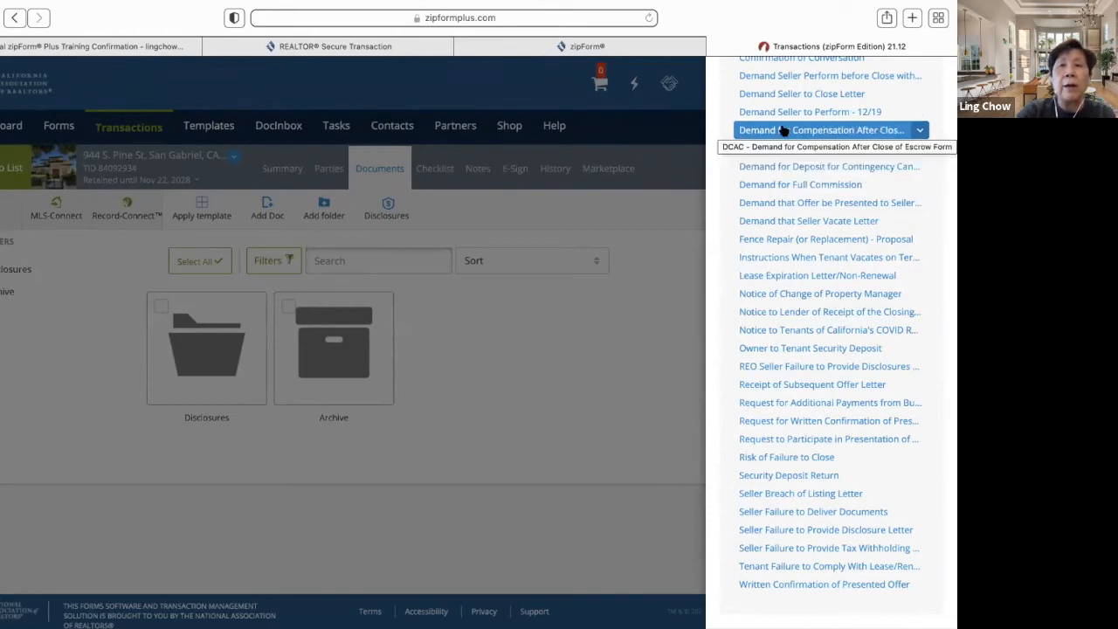
pyautogui.scroll(5, 784, 129)
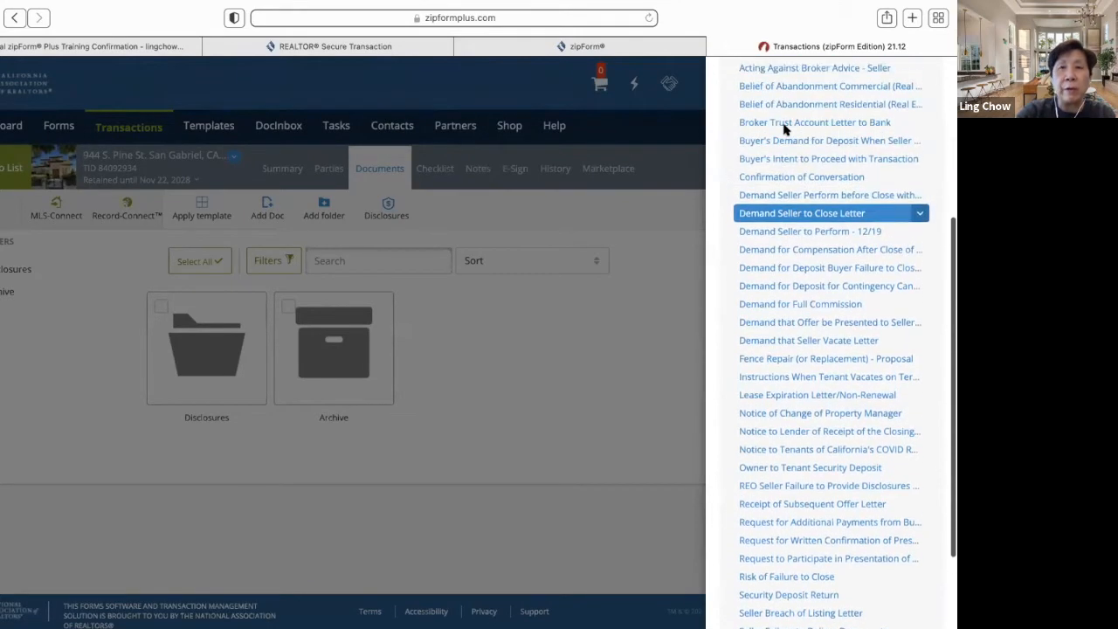
pyautogui.scroll(3, 783, 129)
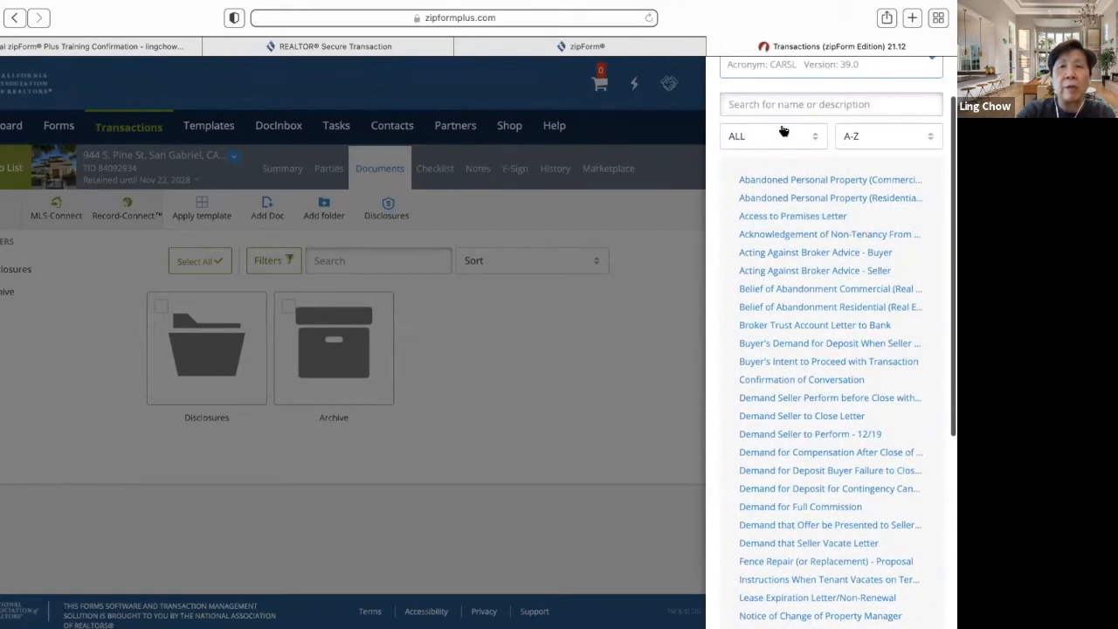
pyautogui.scroll(2, 783, 129)
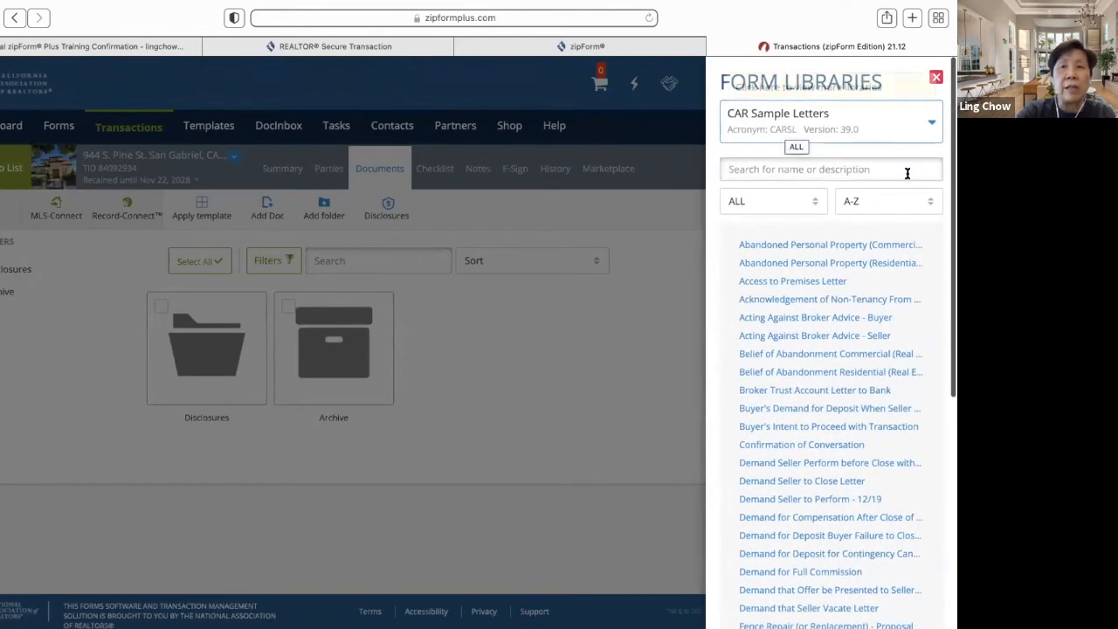
# - Add California E-Pubs forms 1, 4, 5 and 6: environmental hazards, earthquake guides and signature page
pyautogui.click(934, 127)
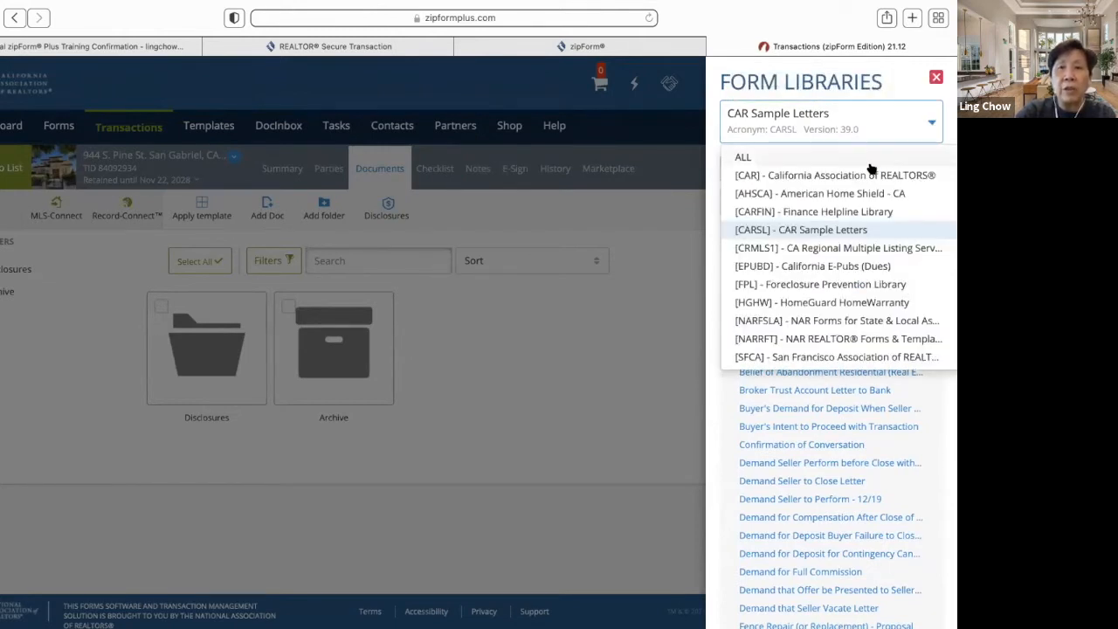
pyautogui.click(814, 269)
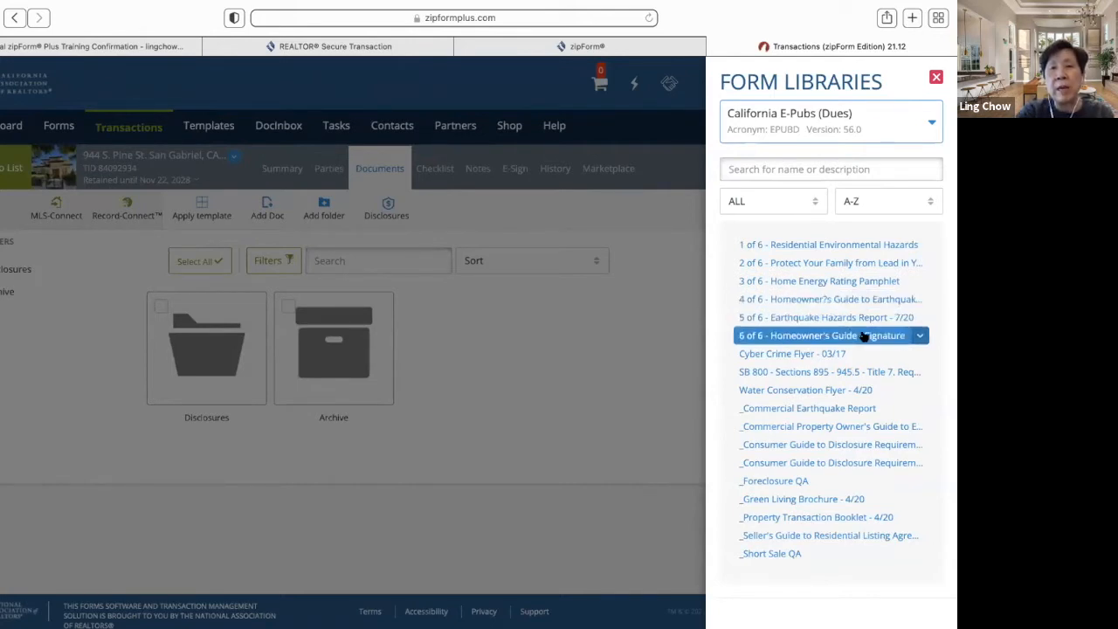
pyautogui.click(868, 247)
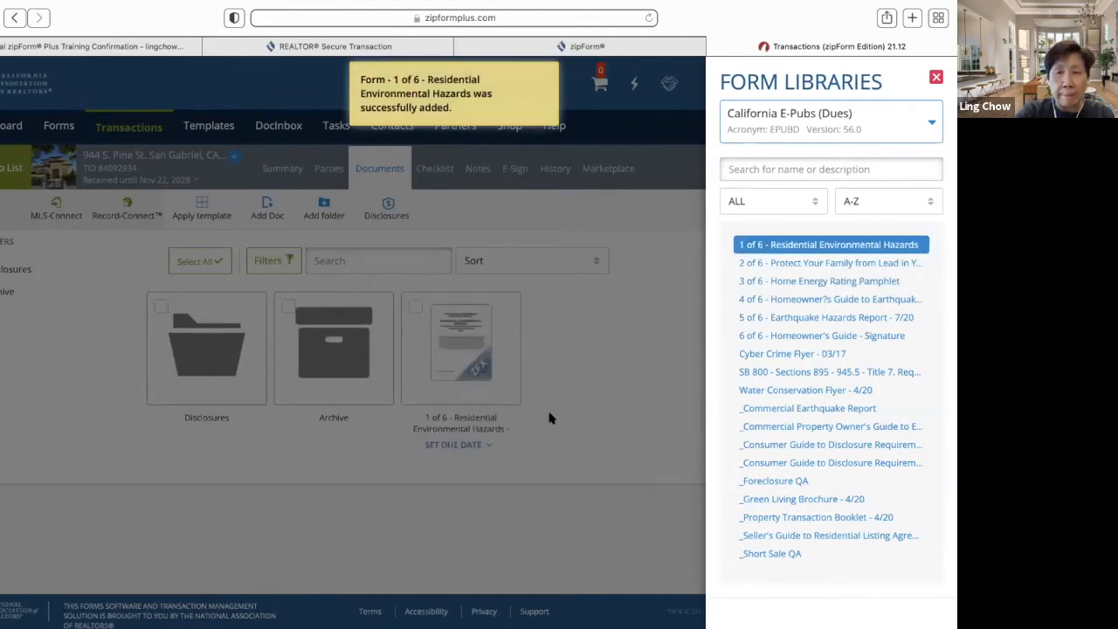
pyautogui.click(836, 301)
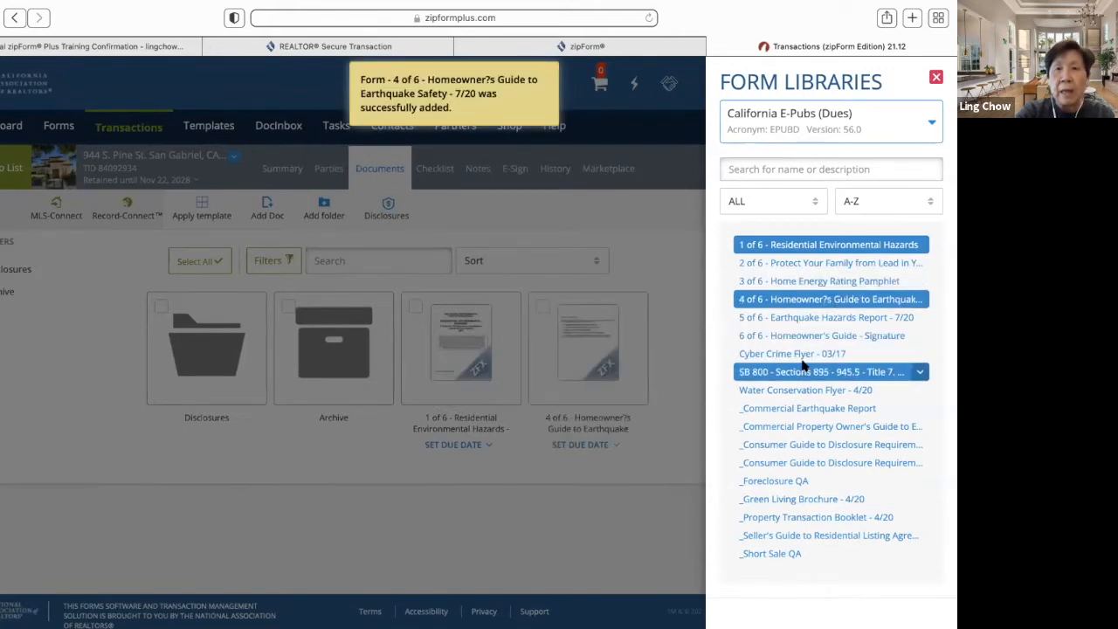
pyautogui.click(821, 320)
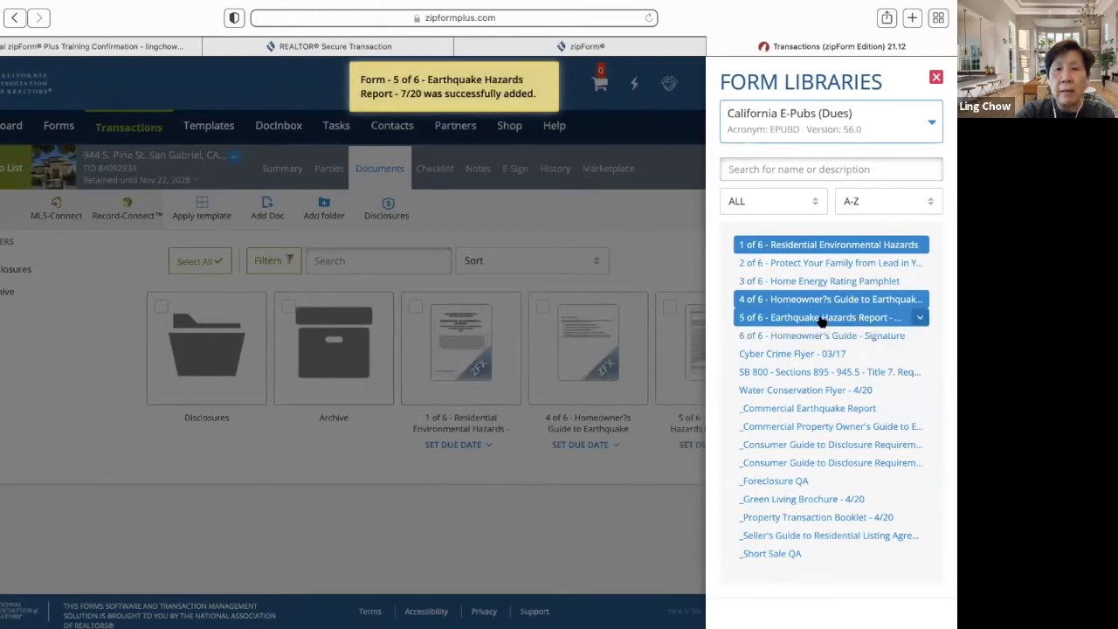
pyautogui.click(821, 336)
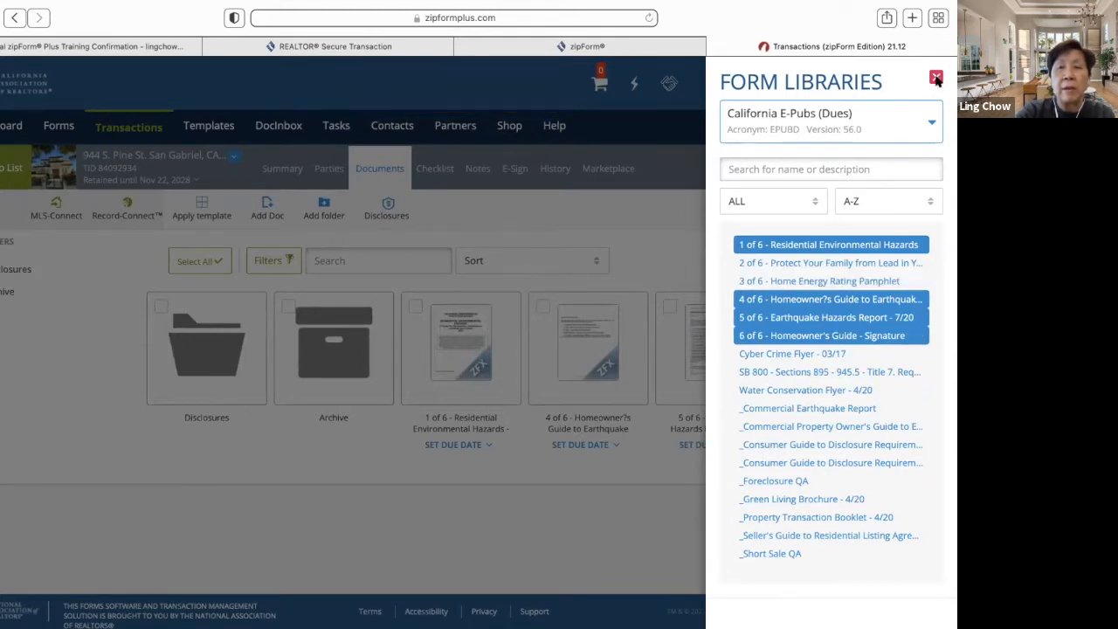
pyautogui.click(659, 265)
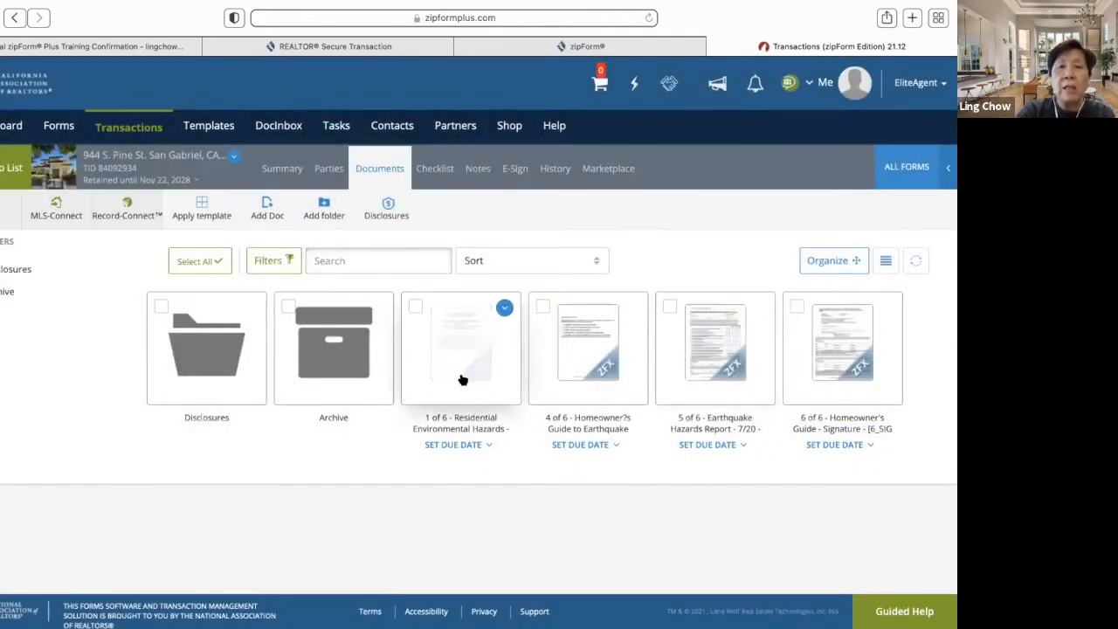
# - Review the 48-page Residential Environmental Hazards Booklet, then open the 5 of 6 Earthquake Hazards Report
pyautogui.click(463, 380)
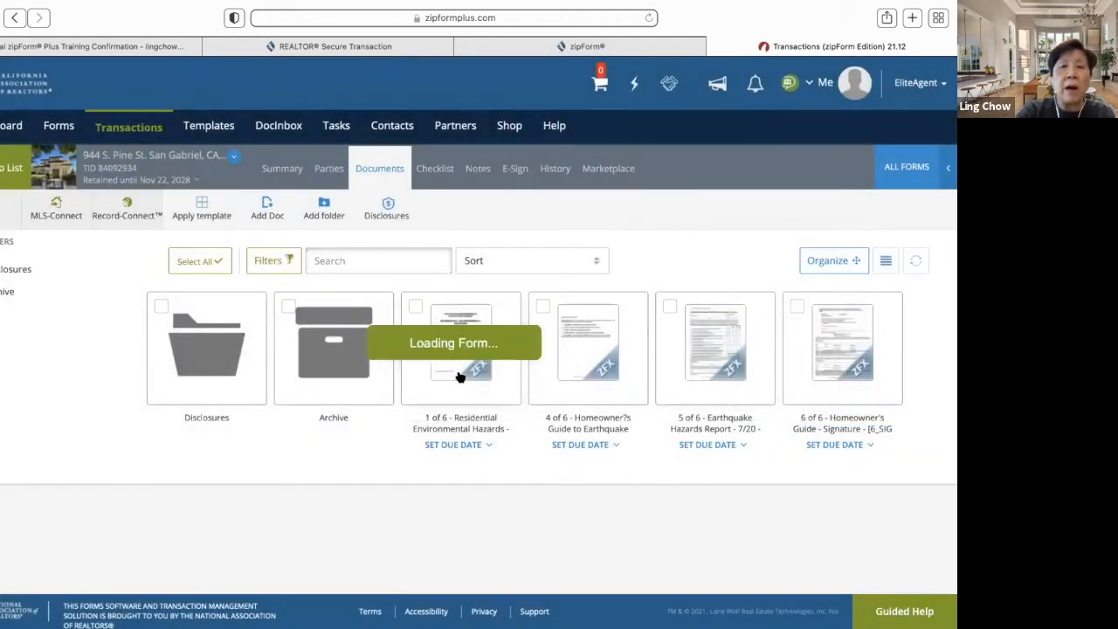
pyautogui.scroll(-10, 554, 412)
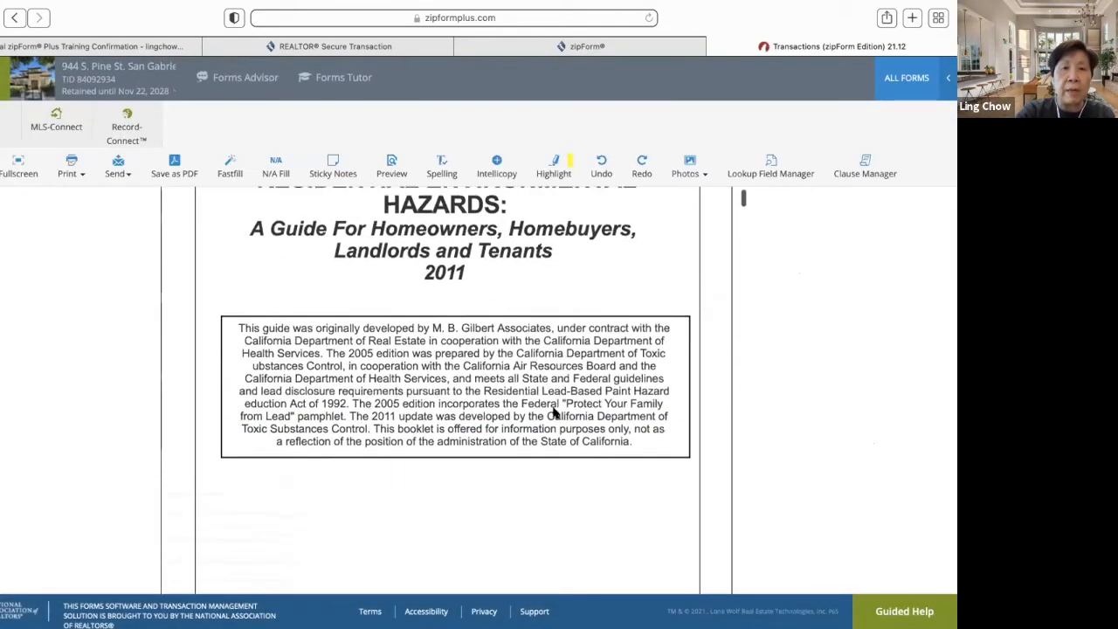
pyautogui.scroll(-10, 553, 411)
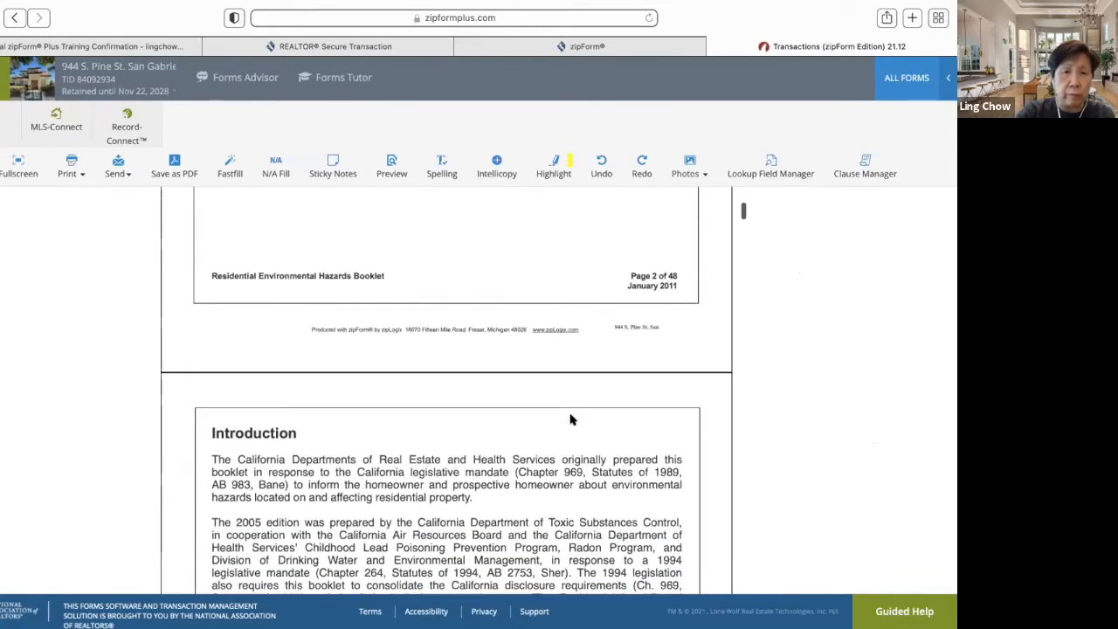
pyautogui.scroll(-10, 570, 415)
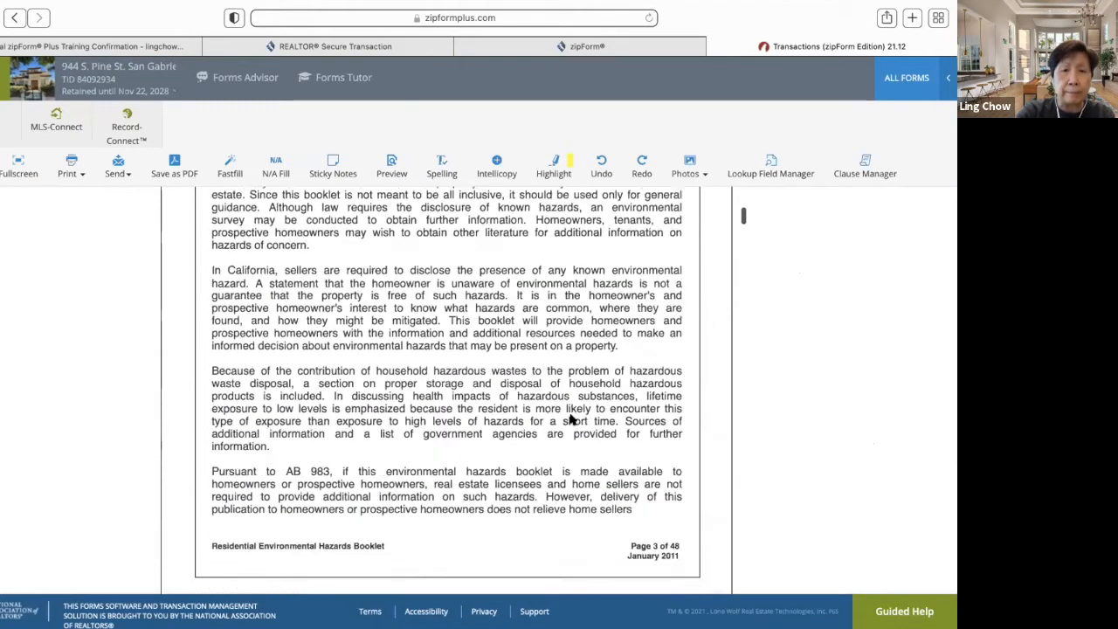
pyautogui.scroll(-10, 570, 420)
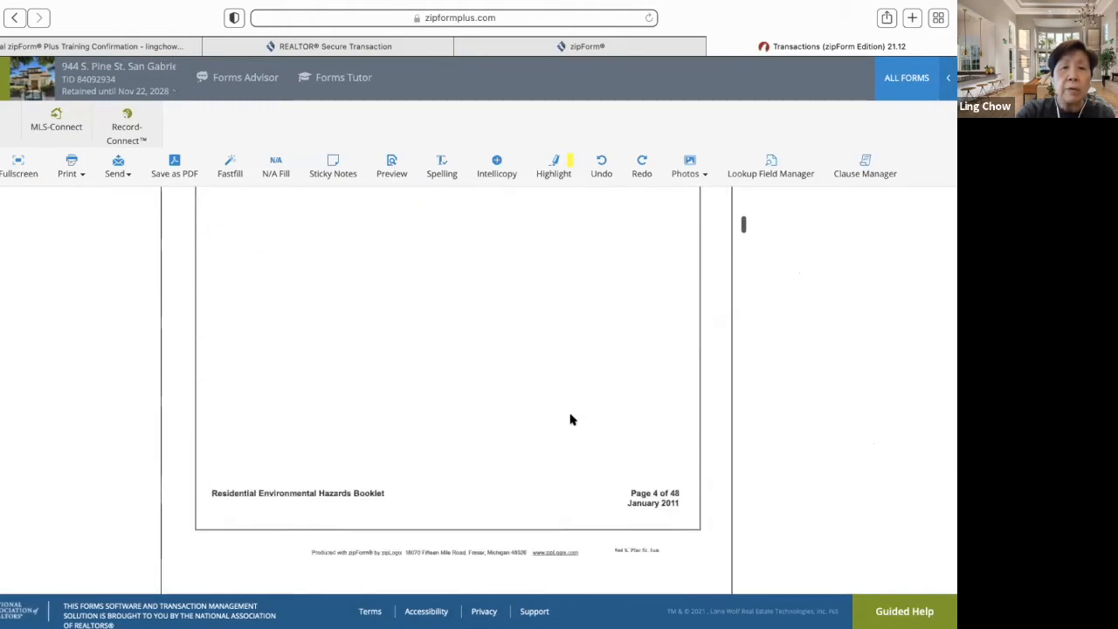
pyautogui.scroll(-5, 570, 420)
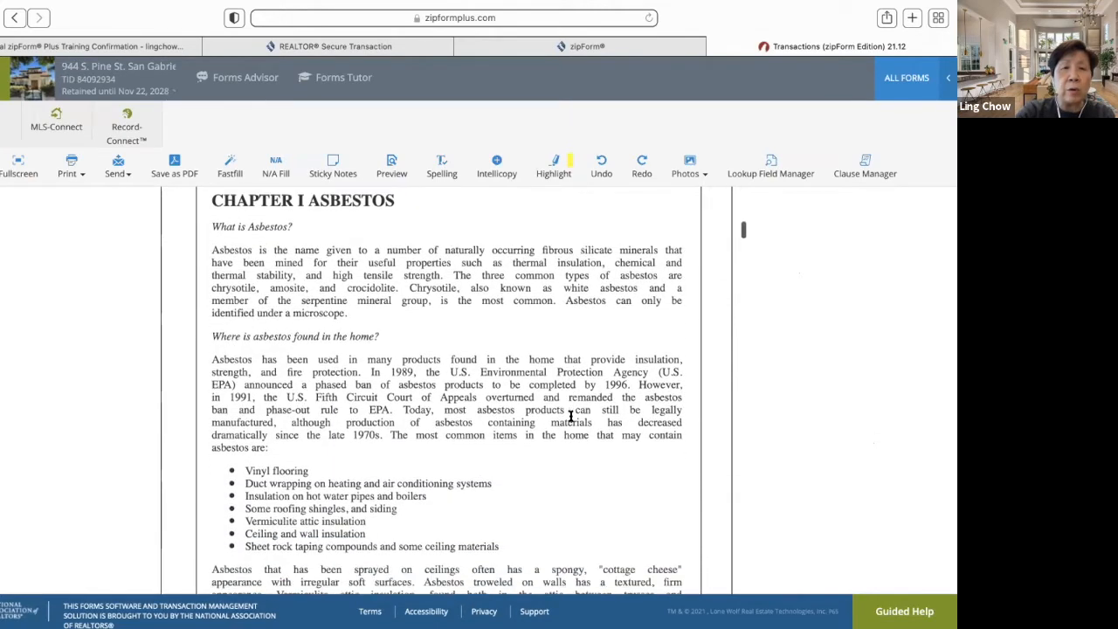
pyautogui.scroll(-10, 570, 420)
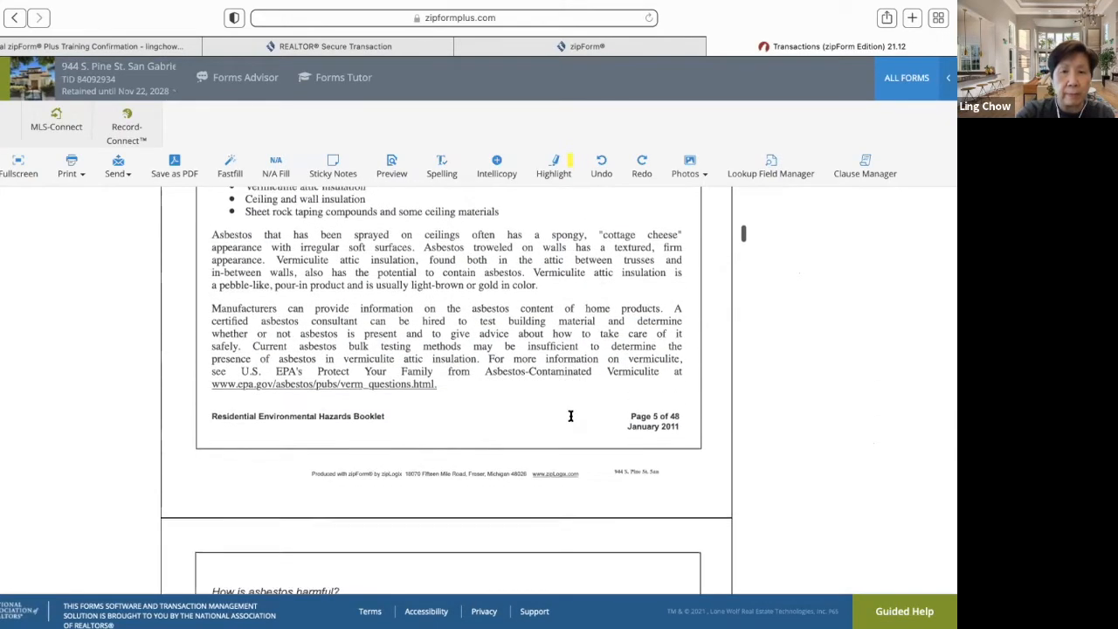
pyautogui.scroll(-20, 570, 420)
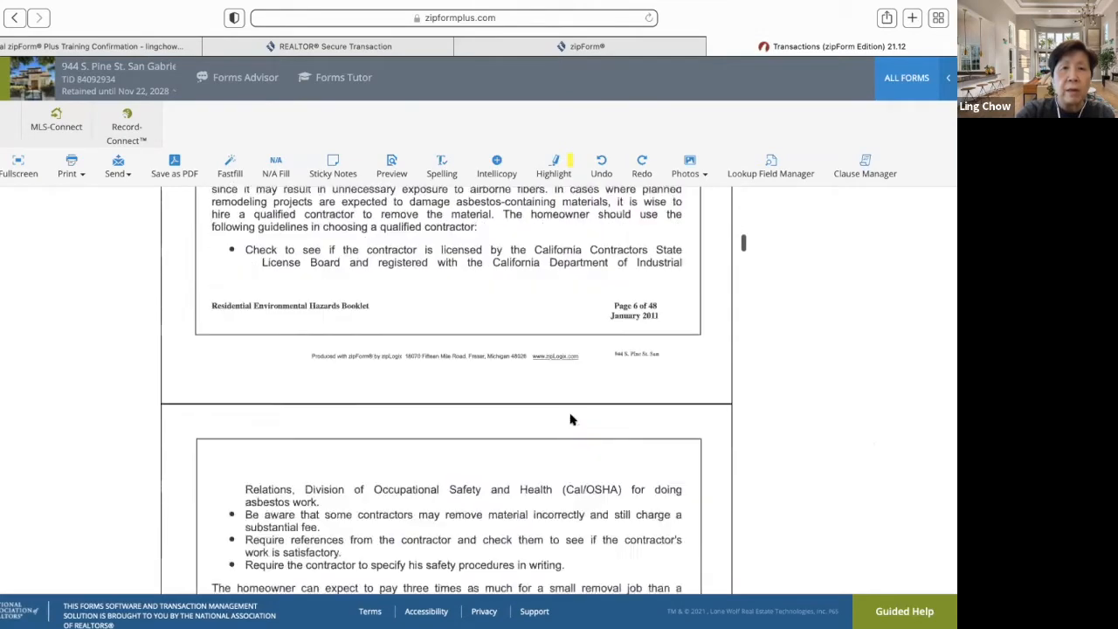
pyautogui.scroll(-20, 570, 420)
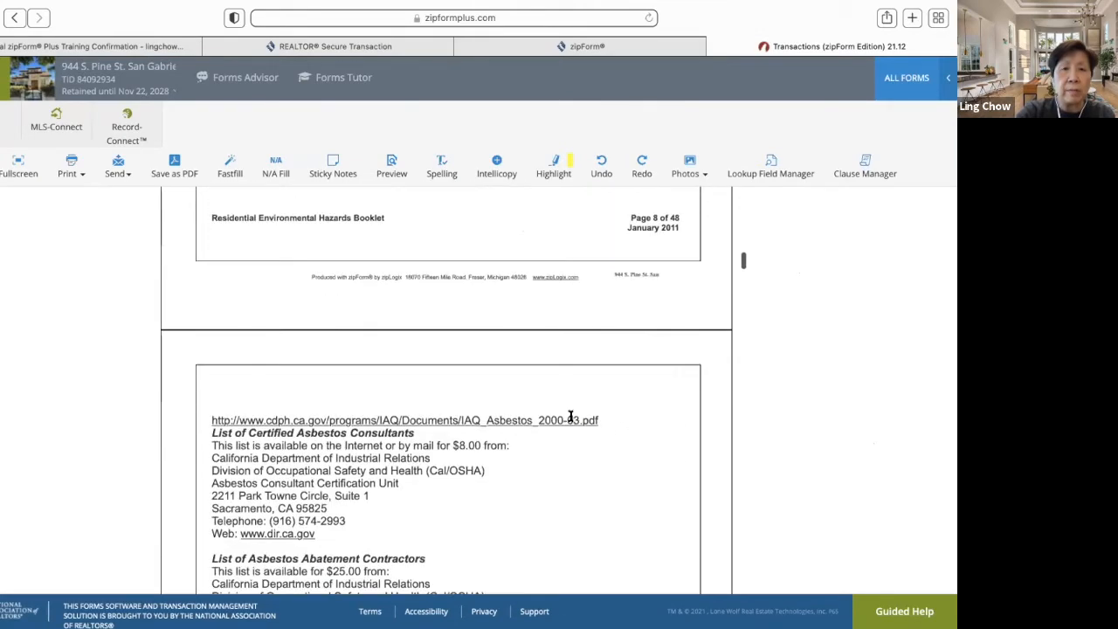
pyautogui.scroll(-10, 570, 420)
pyautogui.scroll(14, 570, 420)
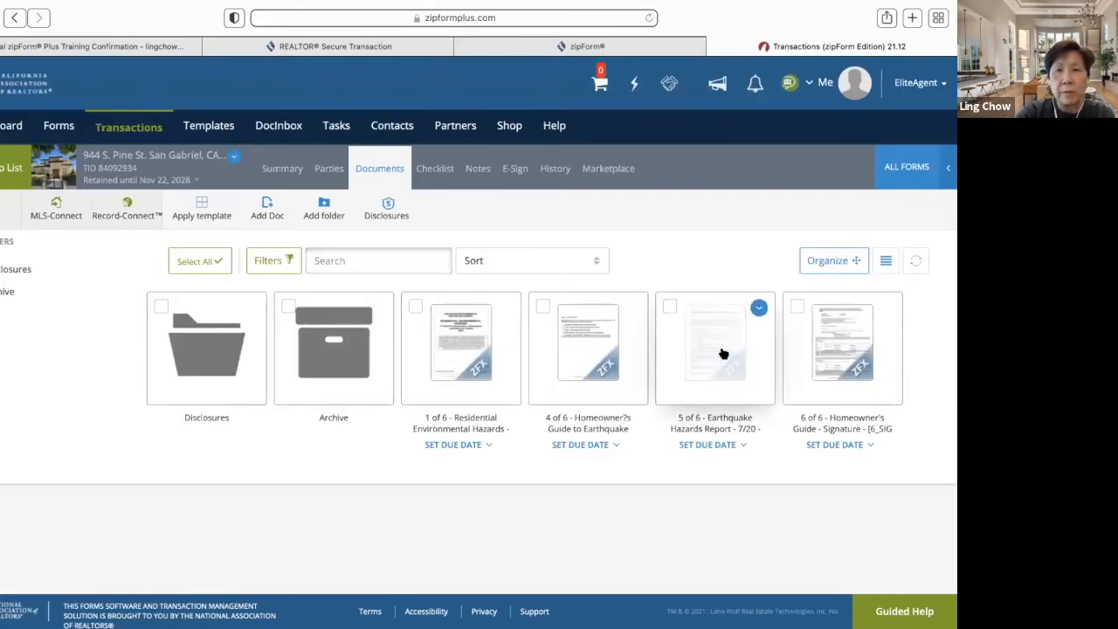
pyautogui.click(724, 354)
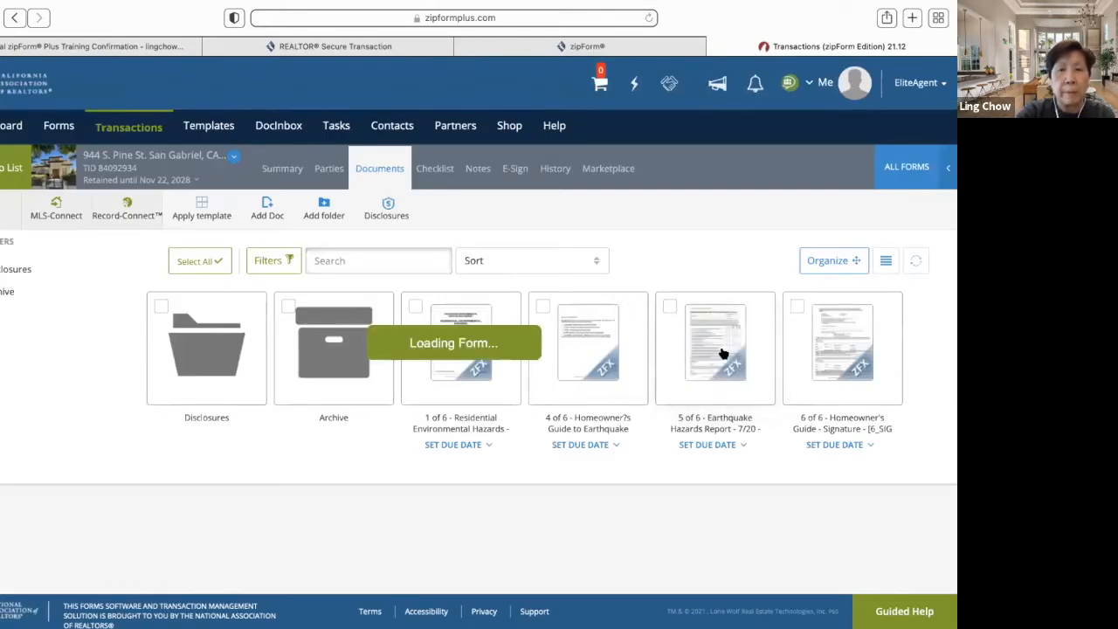
pyautogui.scroll(5, 562, 373)
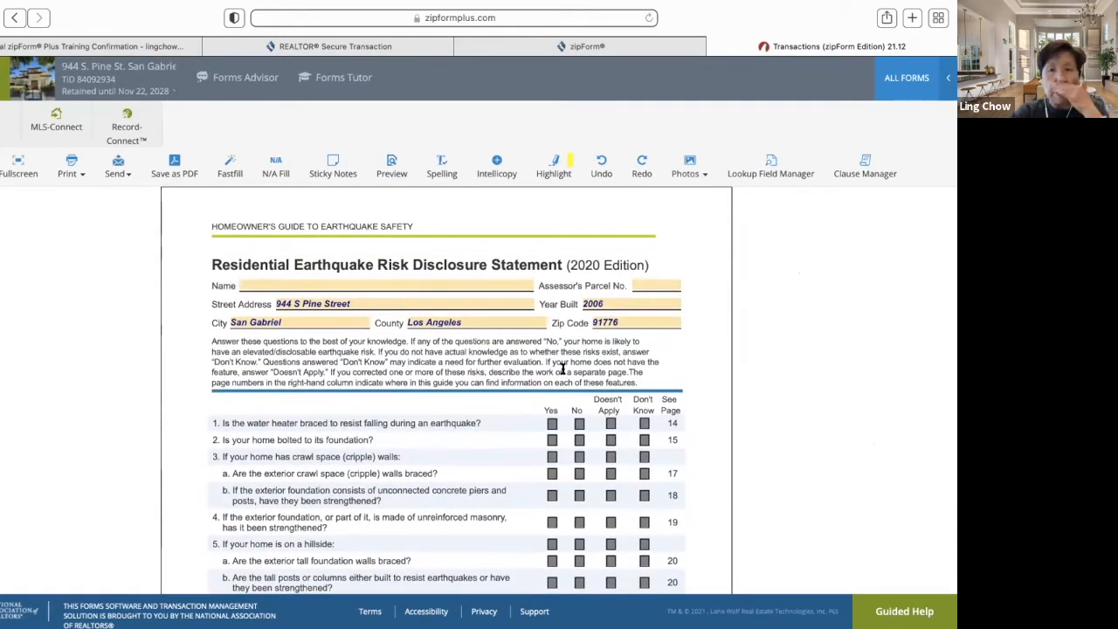
pyautogui.scroll(-5, 561, 368)
pyautogui.scroll(5, 564, 373)
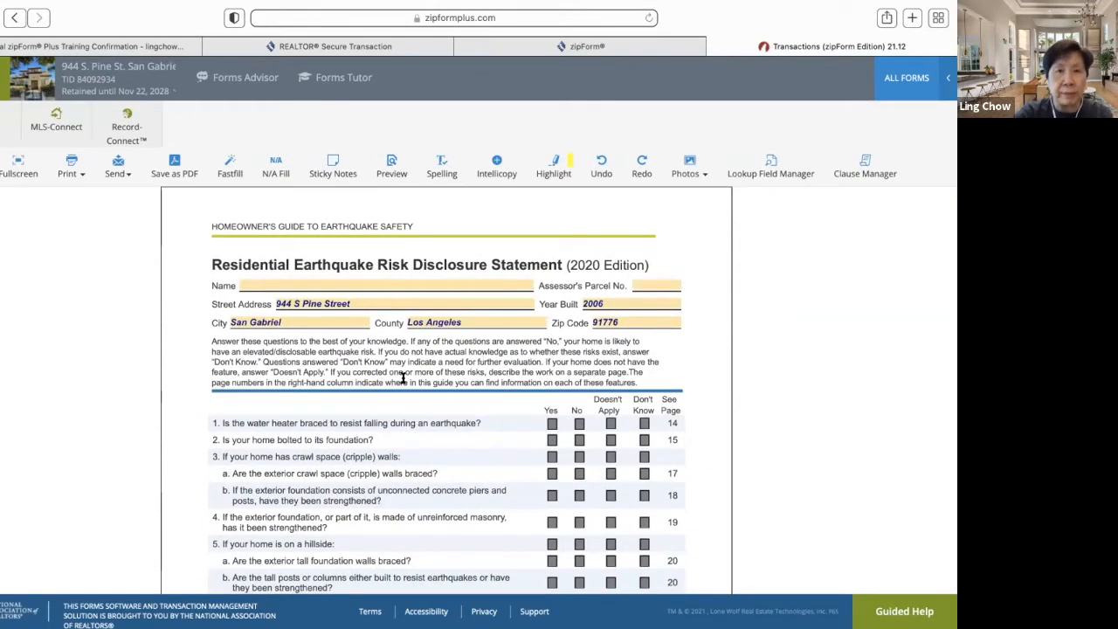
pyautogui.scroll(-4, 317, 363)
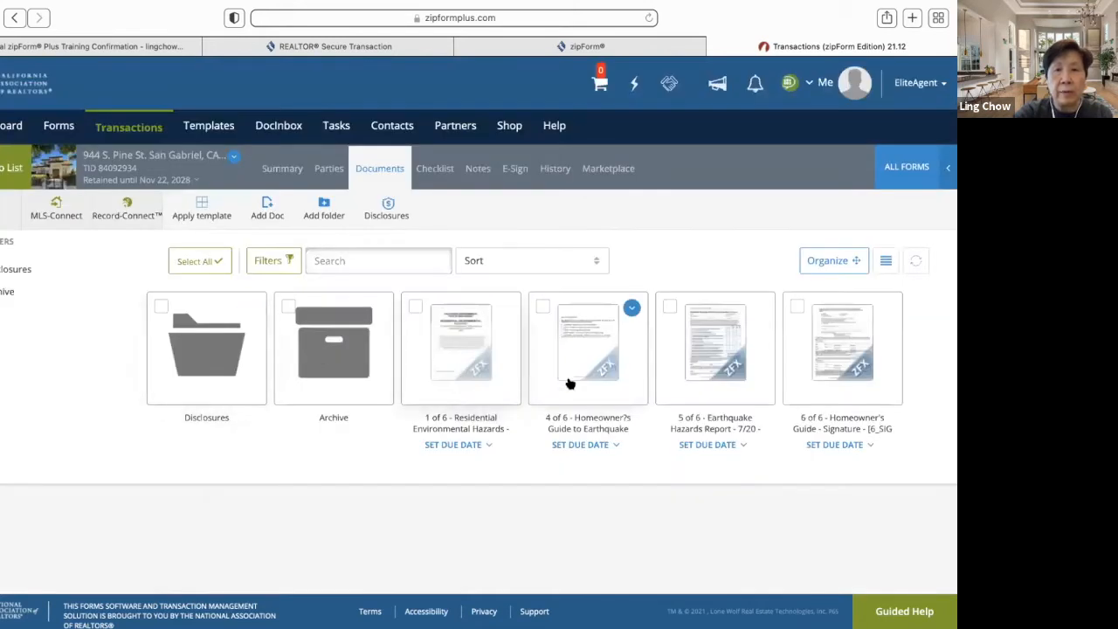
pyautogui.click(568, 384)
pyautogui.scroll(-5, 527, 390)
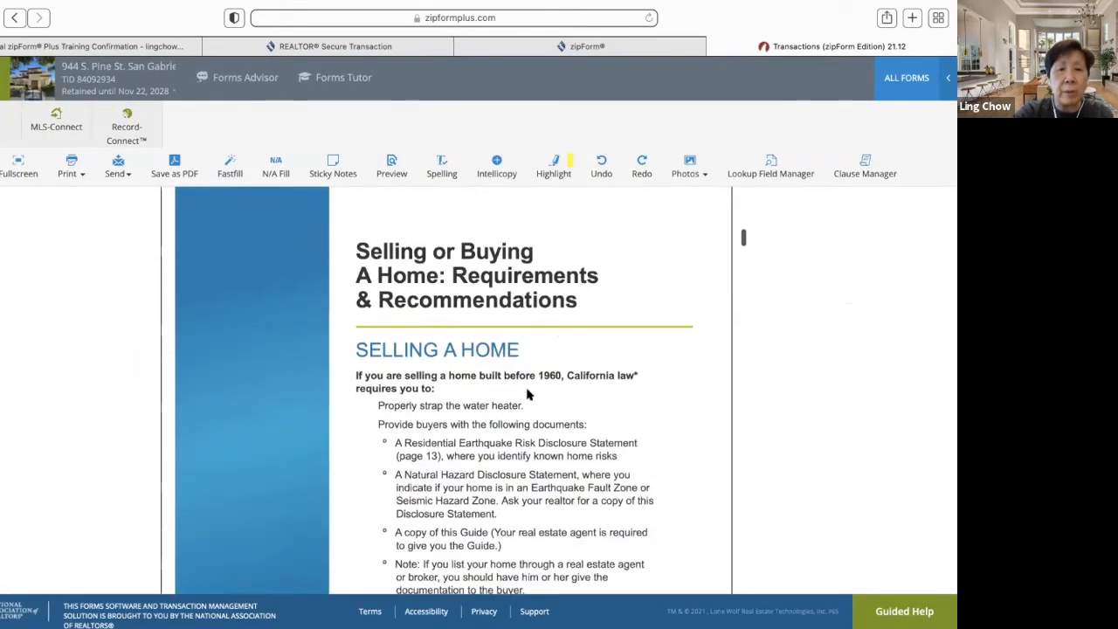
pyautogui.scroll(-10, 527, 394)
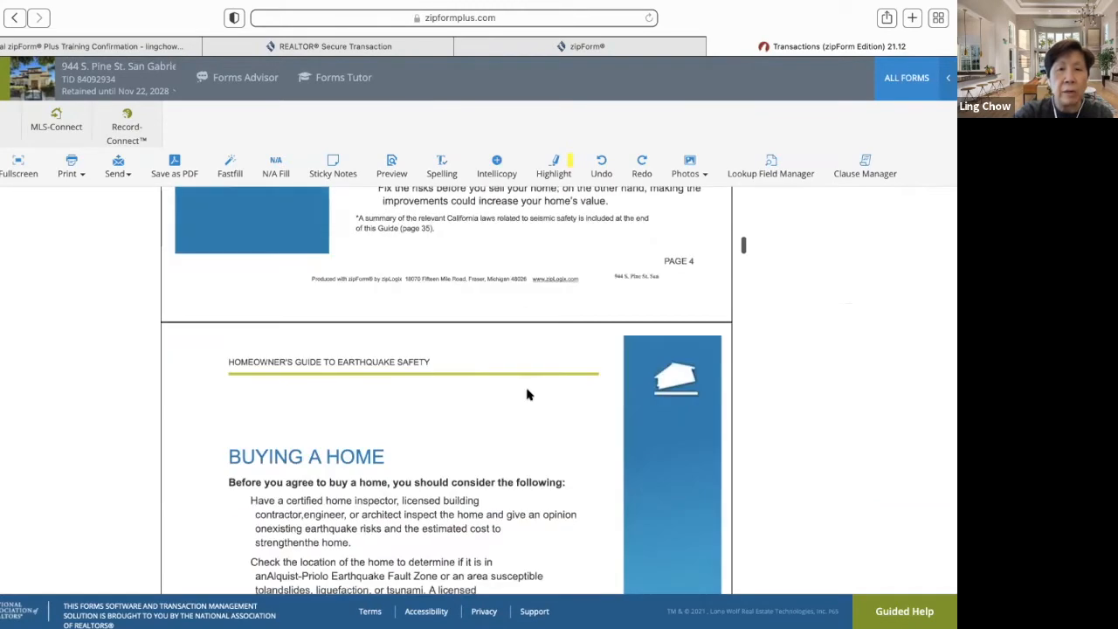
pyautogui.scroll(-8, 527, 395)
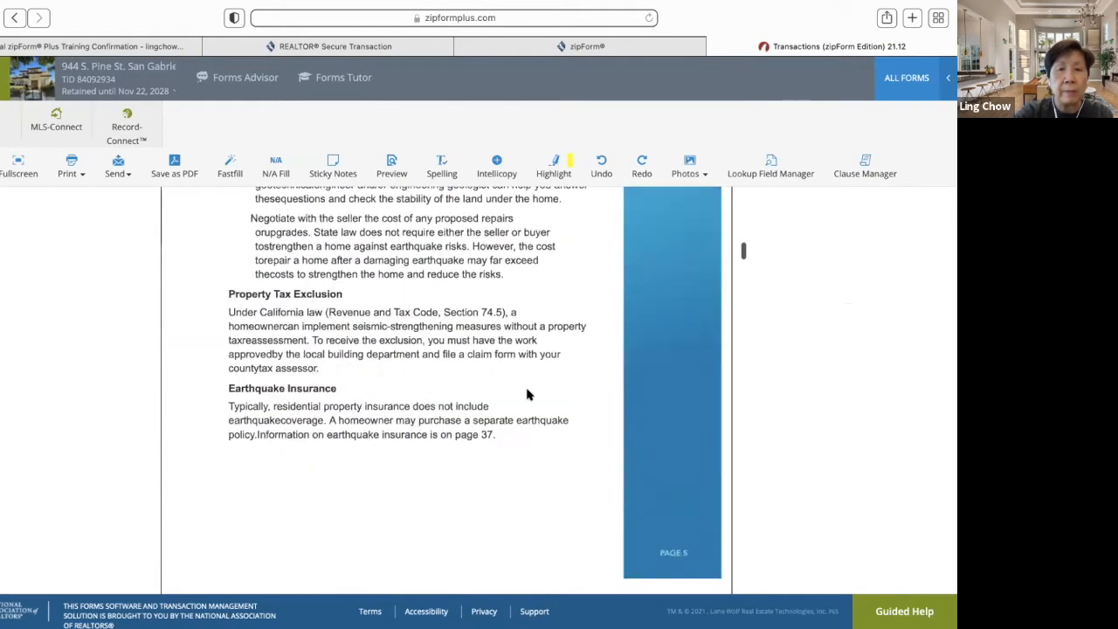
pyautogui.scroll(-5, 527, 395)
pyautogui.scroll(15, 527, 395)
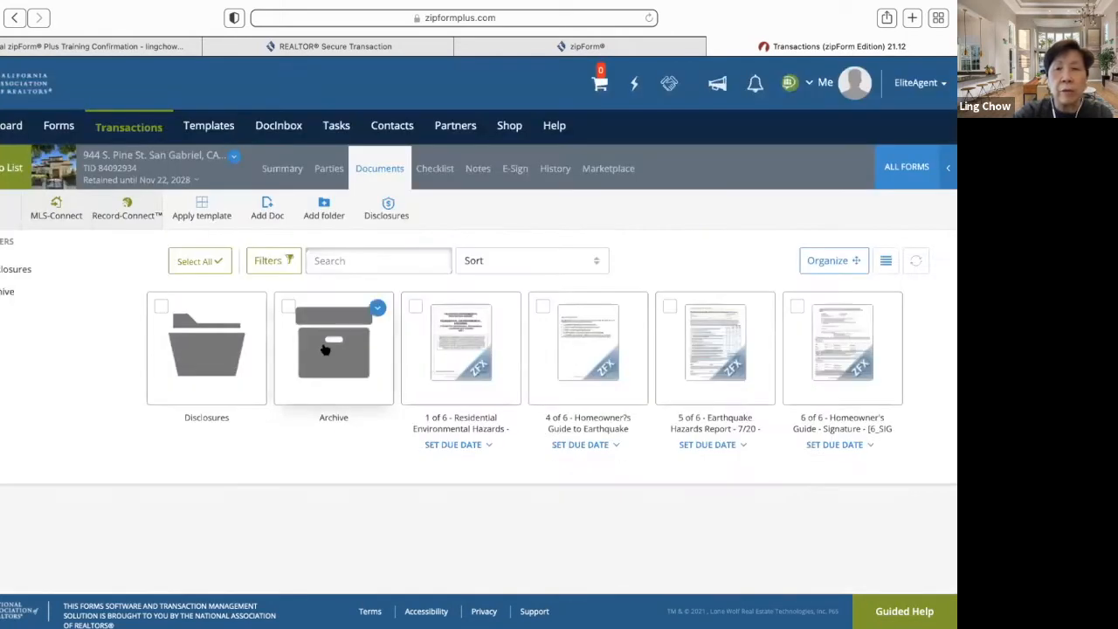
pyautogui.click(848, 361)
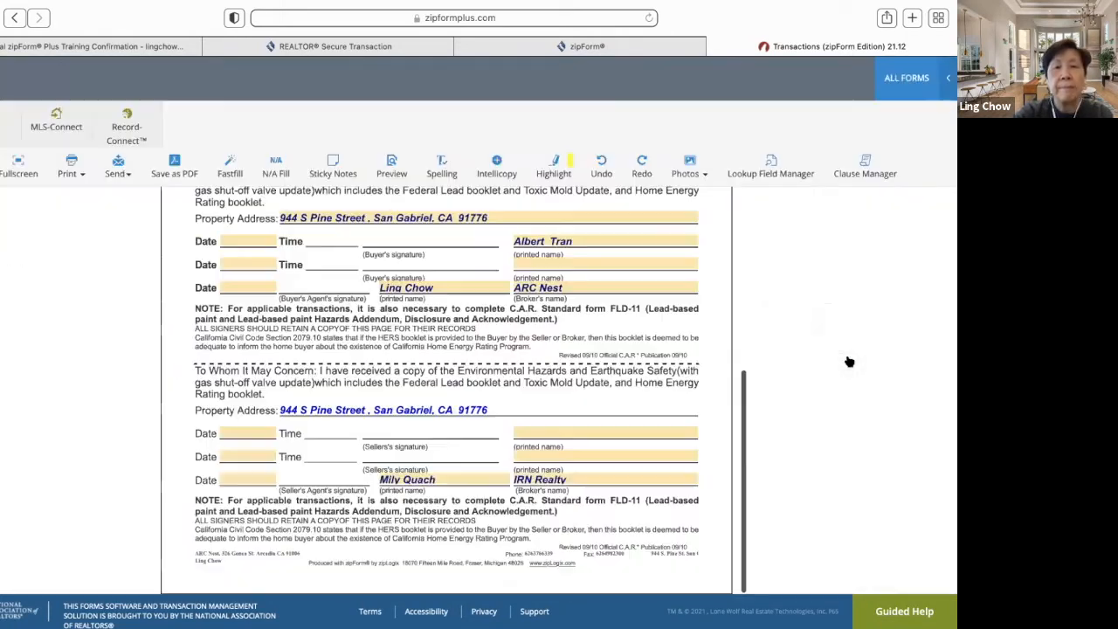
pyautogui.scroll(4, 517, 434)
pyautogui.scroll(5, 517, 433)
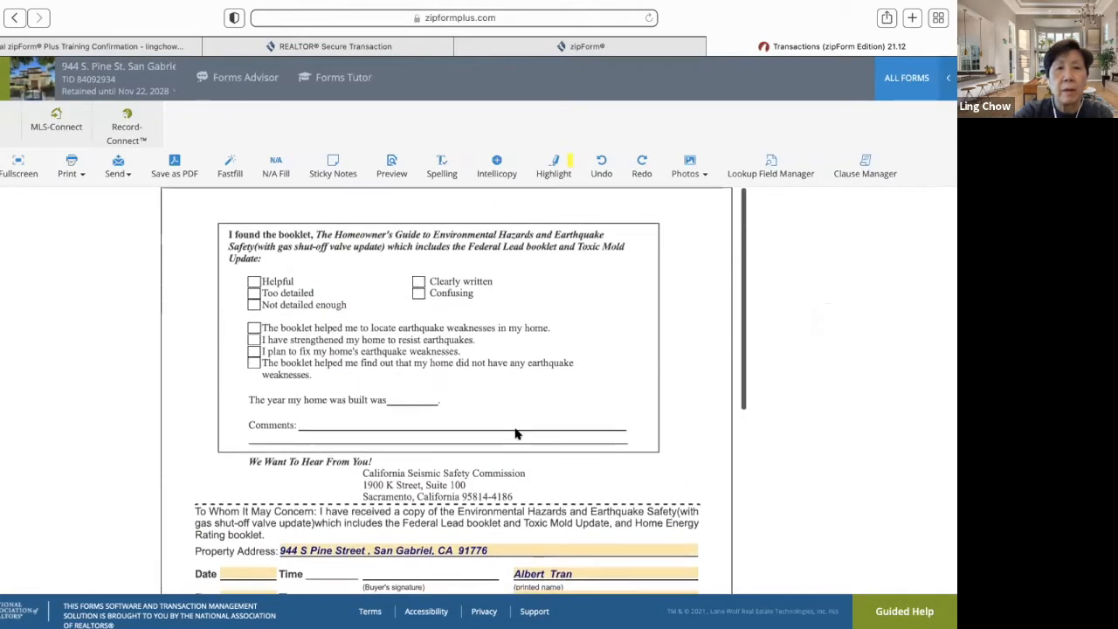
pyautogui.scroll(-2, 517, 433)
pyautogui.scroll(-5, 515, 434)
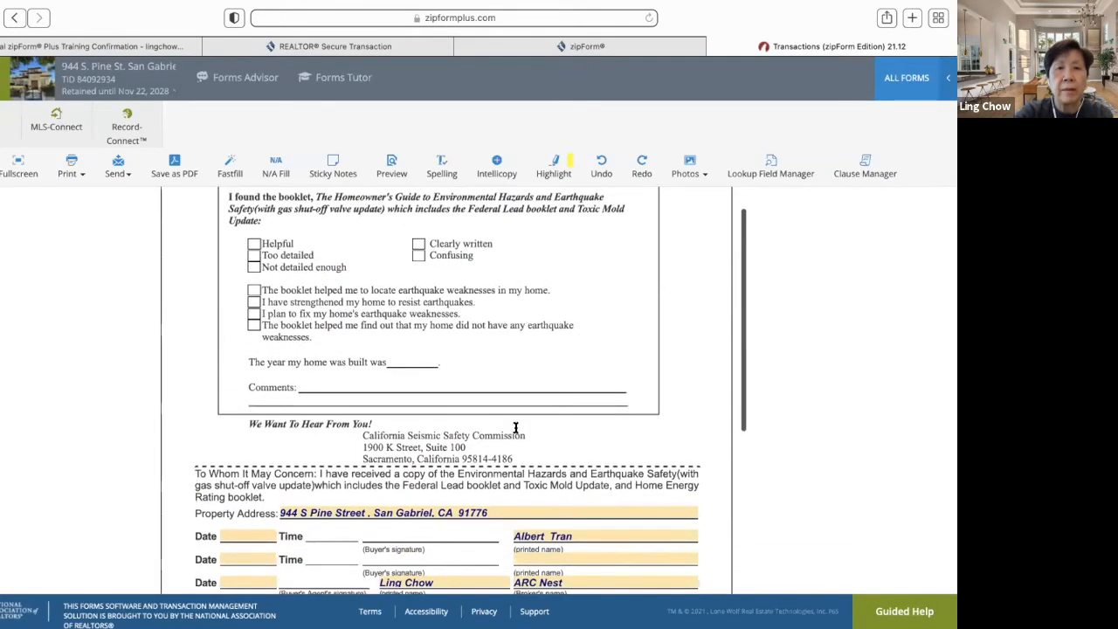
pyautogui.scroll(3, 515, 428)
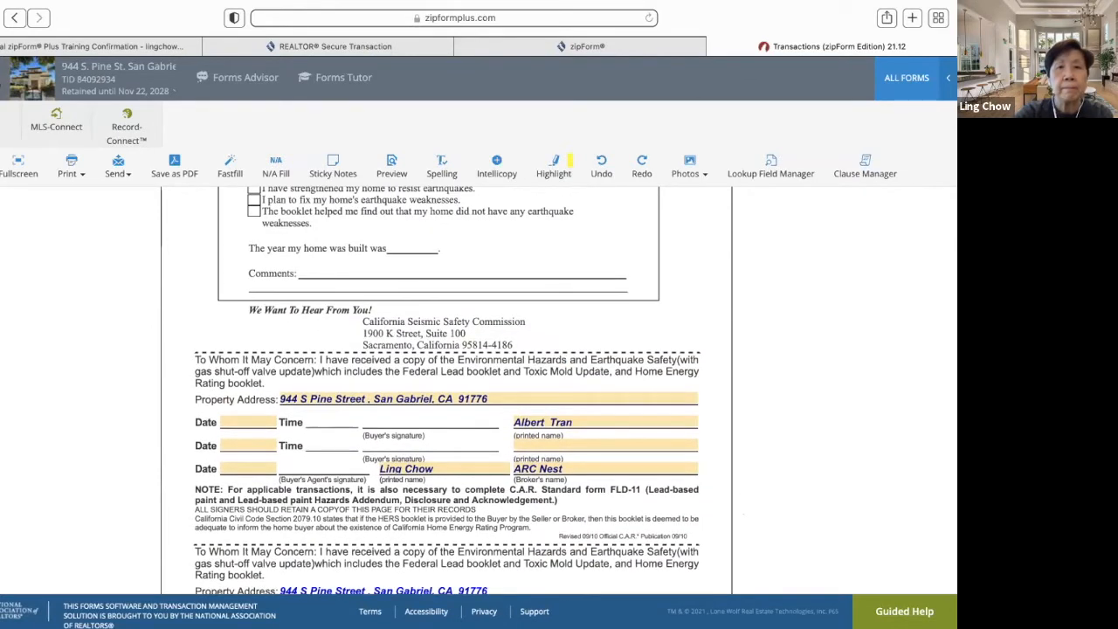
pyautogui.click(2, 84)
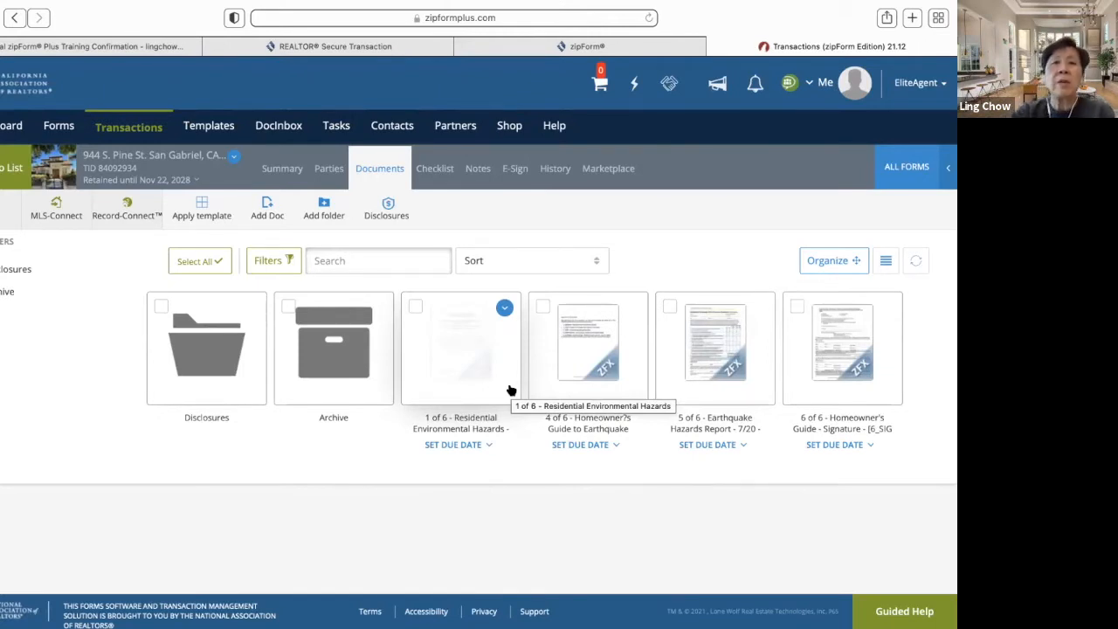
# - Reopen Form Libraries on the [CAR] California Association of REALTORS® library, filtered to Purchase
pyautogui.click(917, 167)
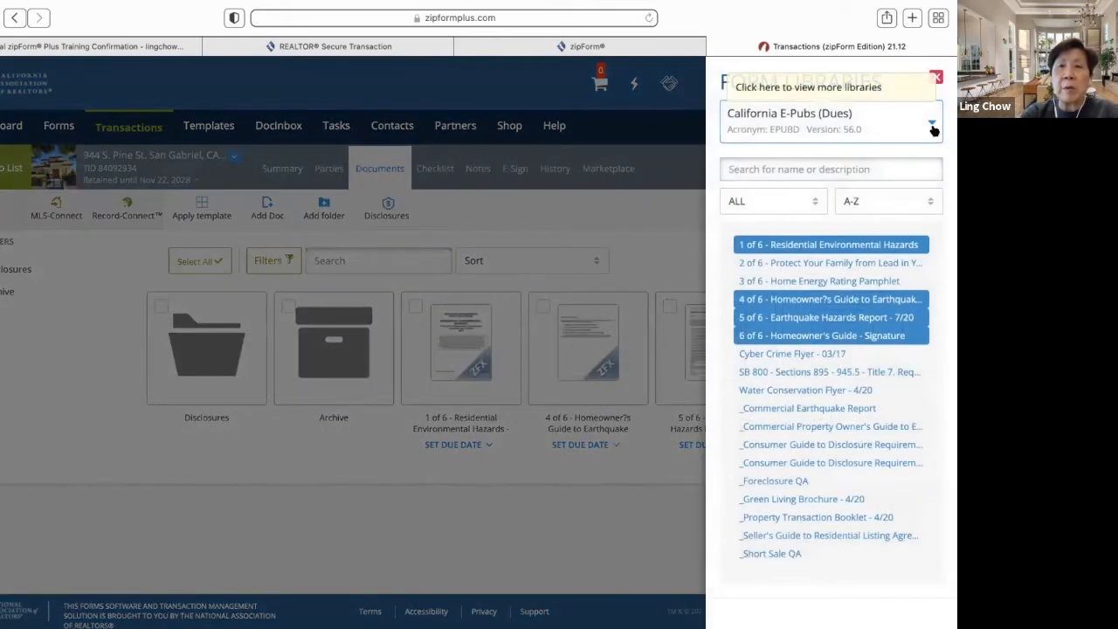
pyautogui.click(932, 126)
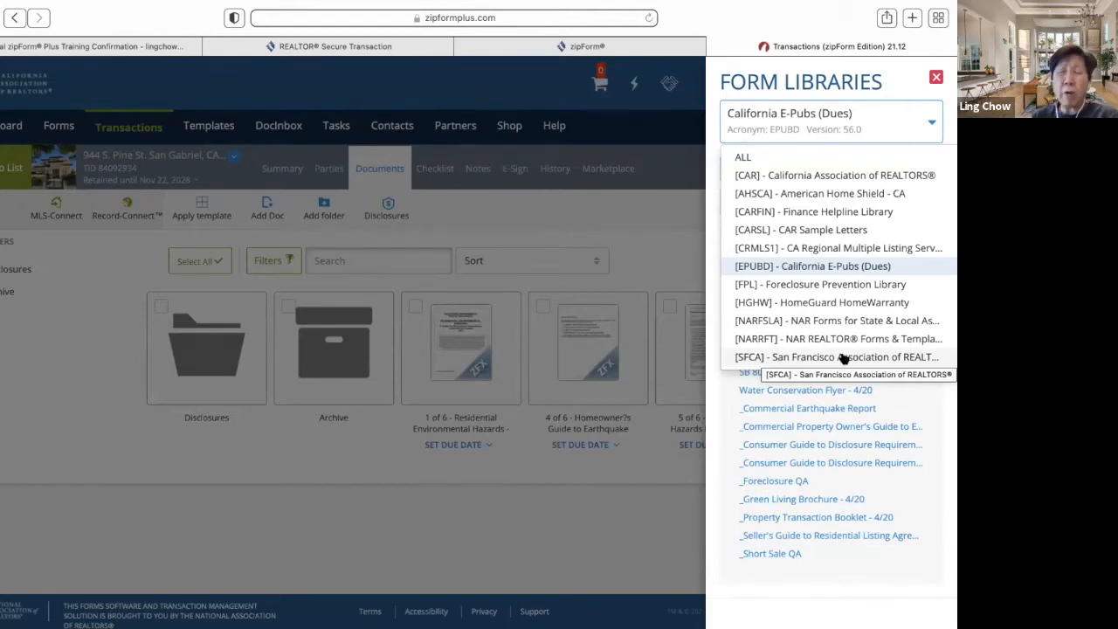
pyautogui.click(933, 127)
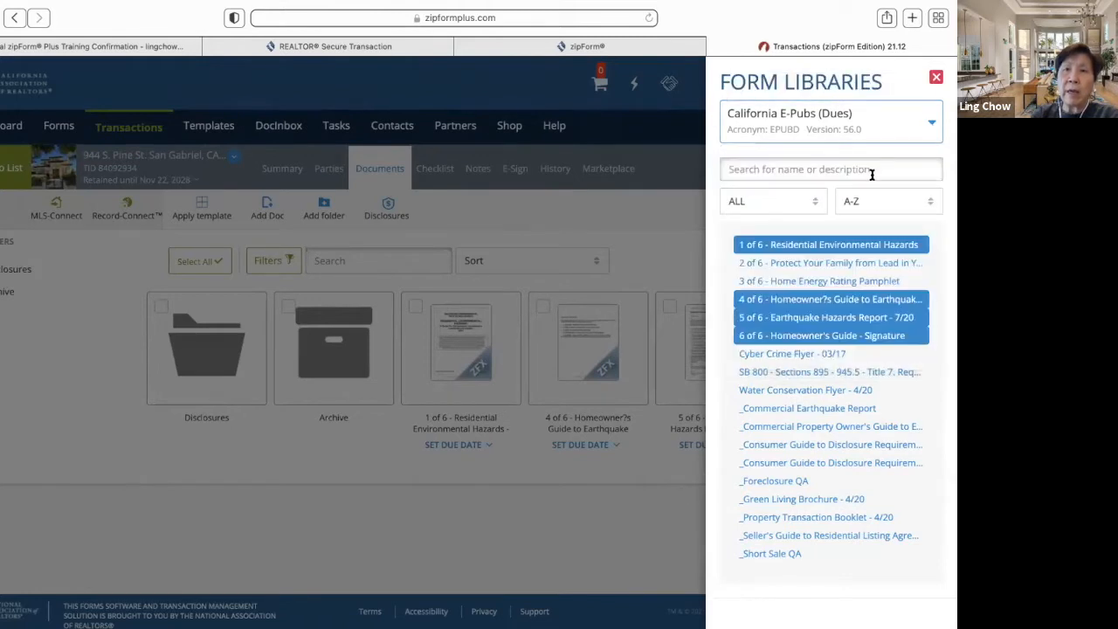
pyautogui.click(932, 123)
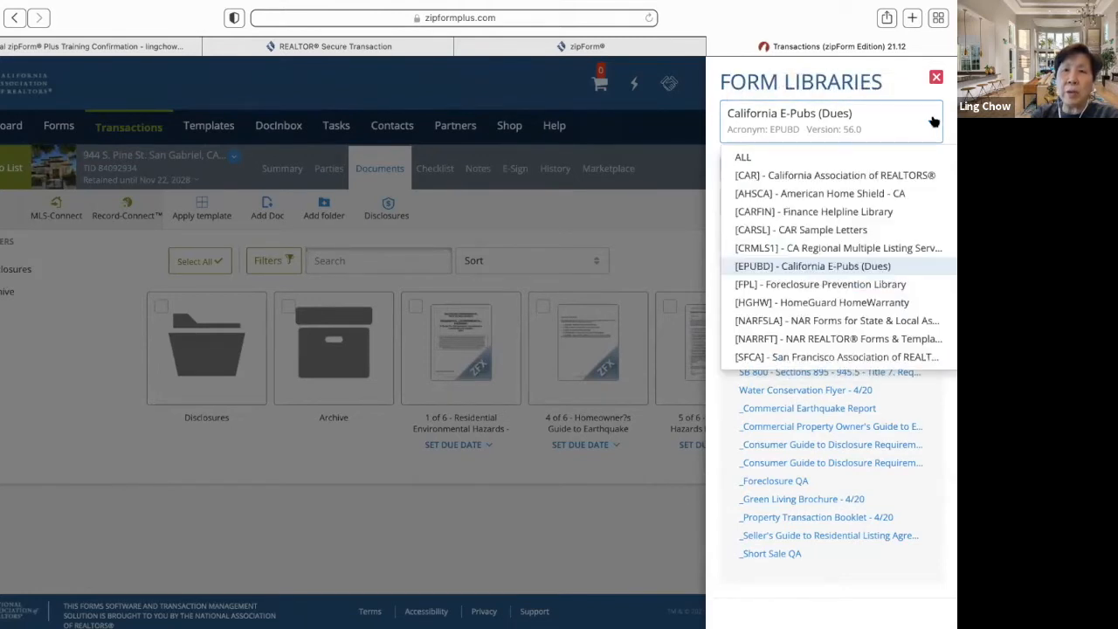
pyautogui.click(892, 178)
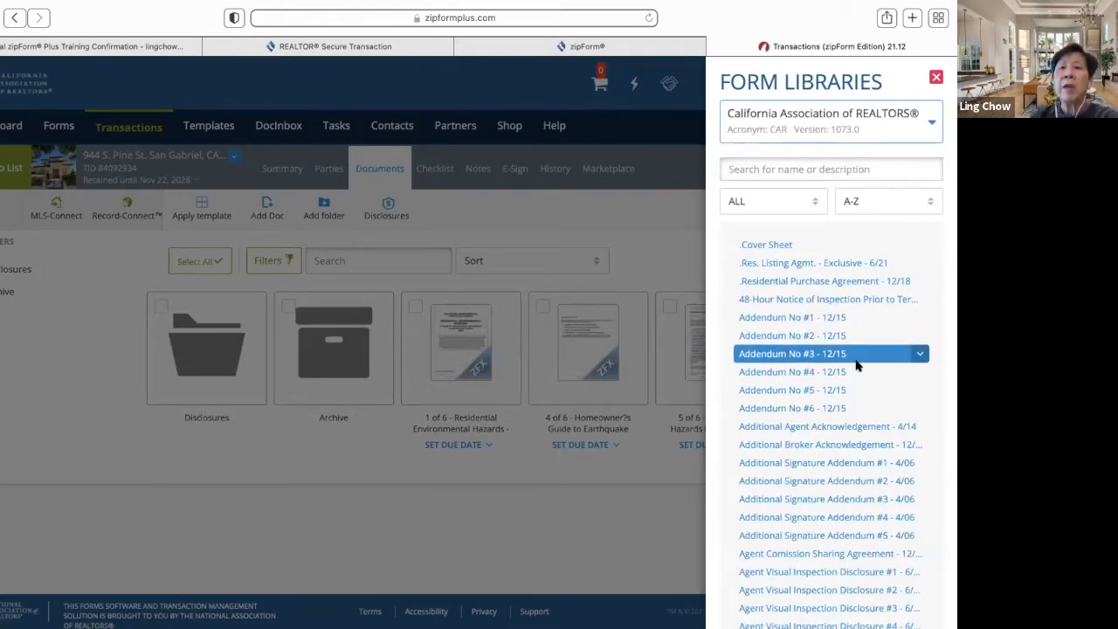
pyautogui.click(815, 208)
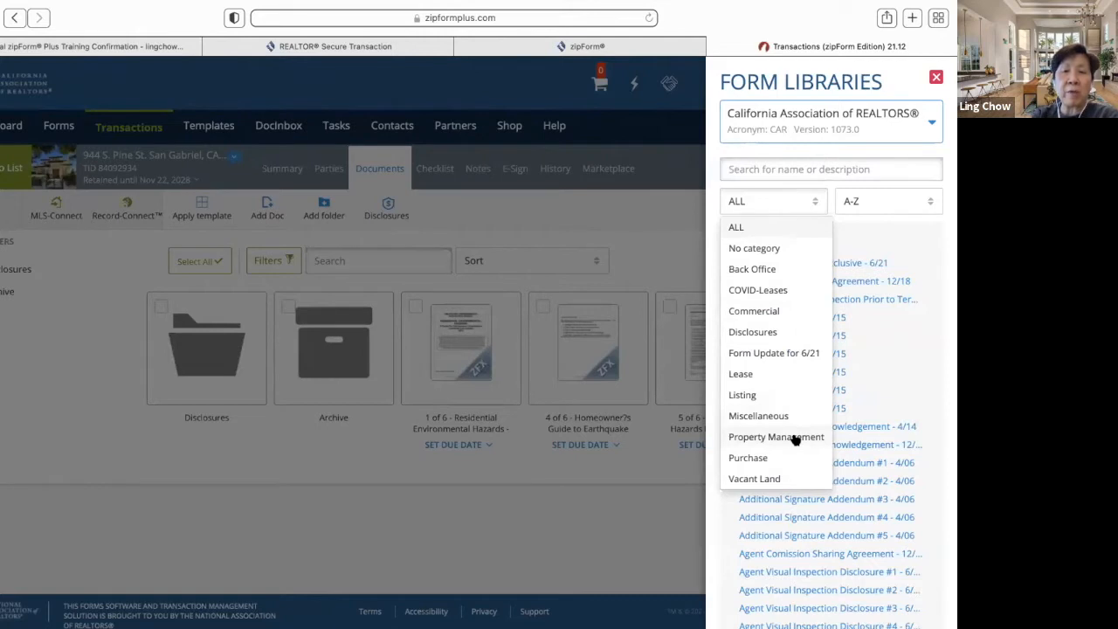
pyautogui.click(754, 460)
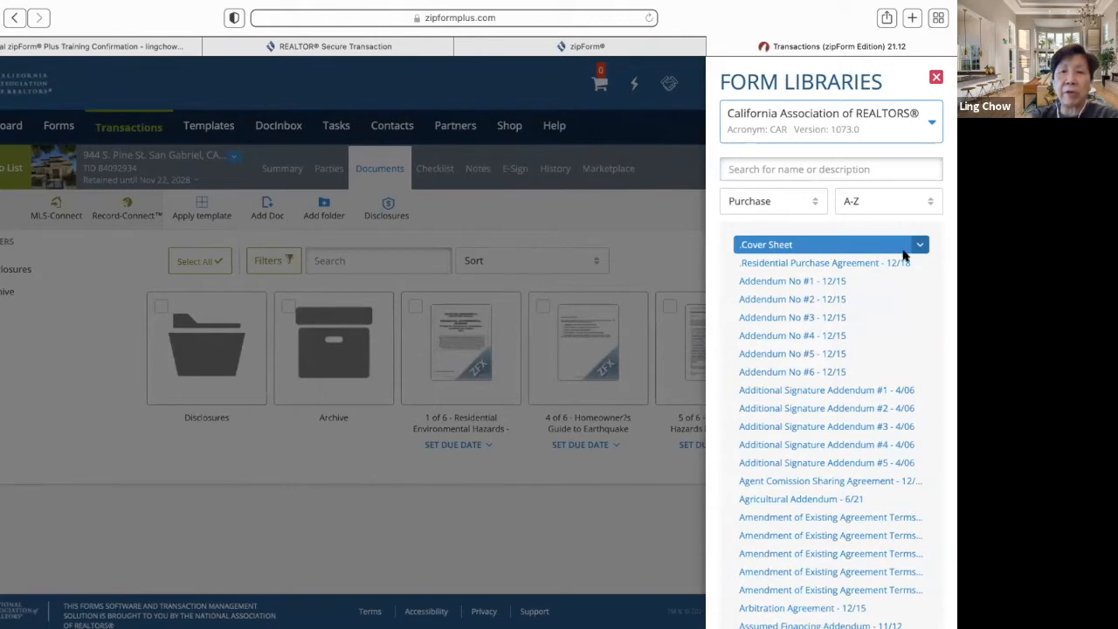
# - Add the Cover Sheet and Residential Purchase Agreement - 12/18 from the Purchase forms list
pyautogui.click(917, 245)
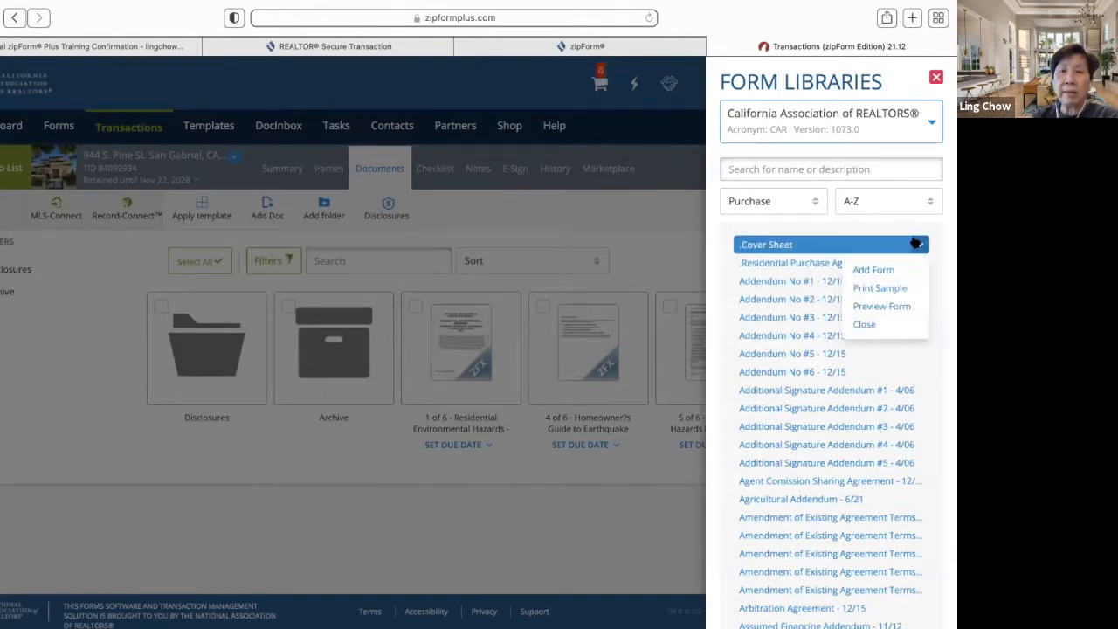
pyautogui.click(882, 269)
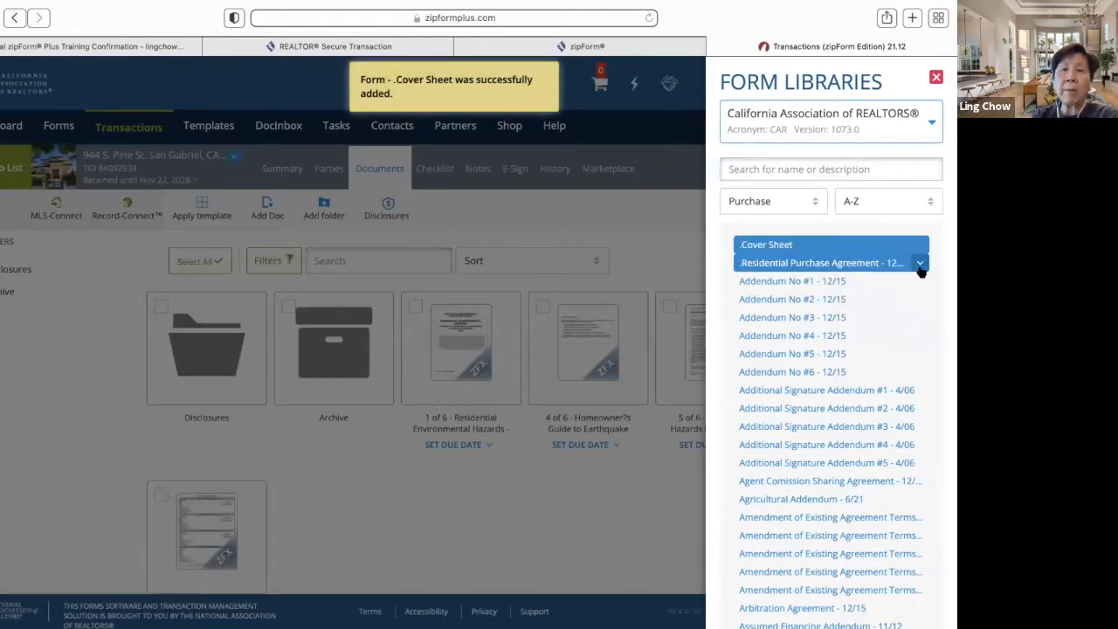
pyautogui.click(920, 265)
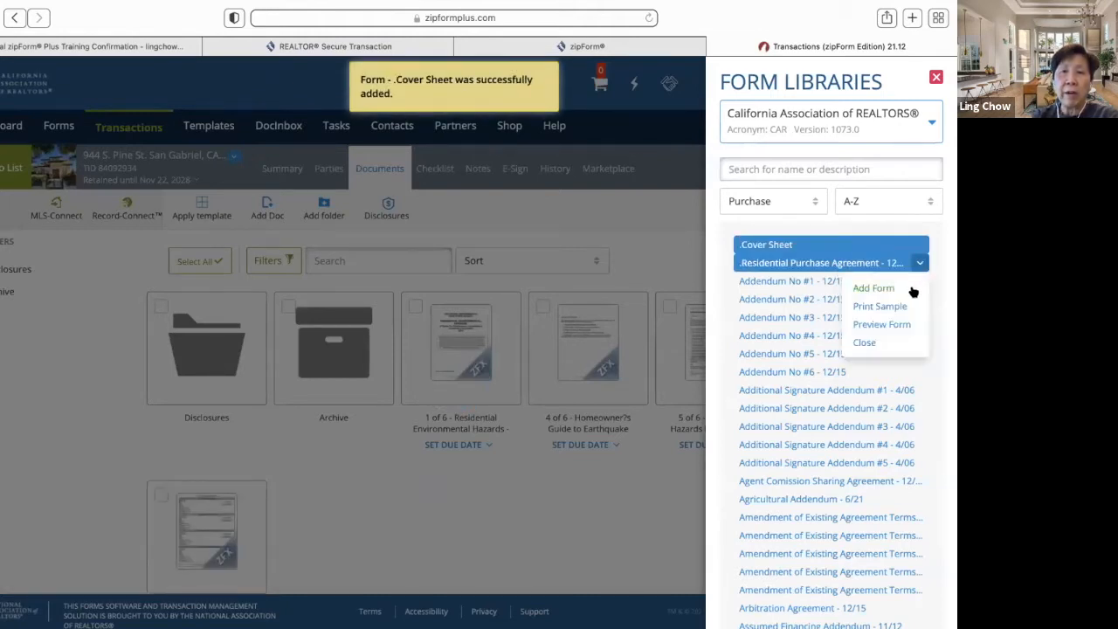
pyautogui.click(910, 292)
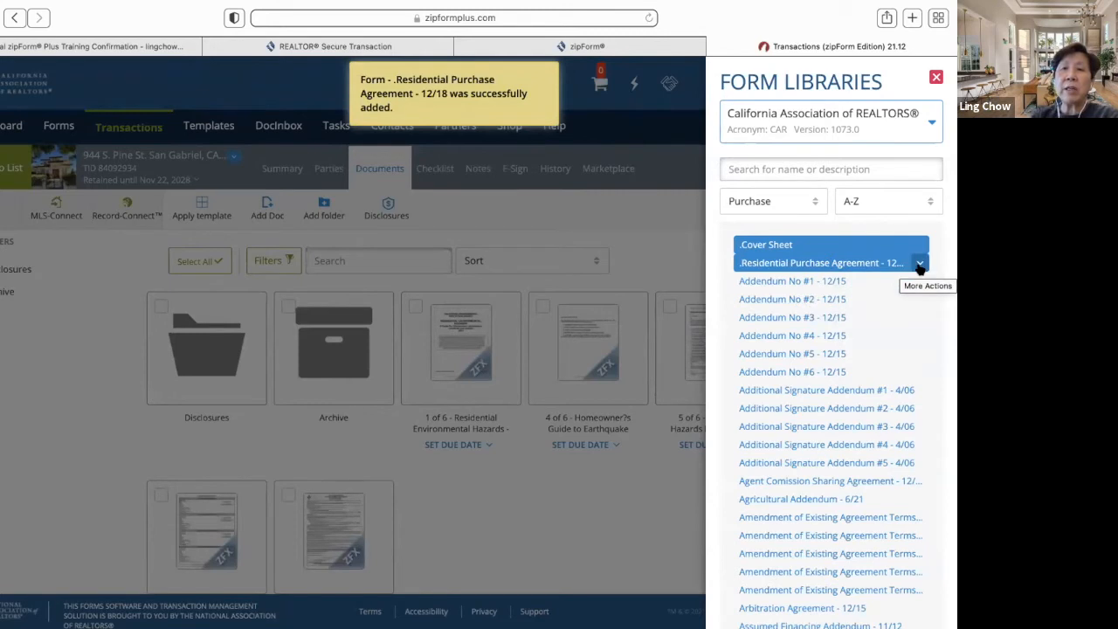
pyautogui.click(919, 264)
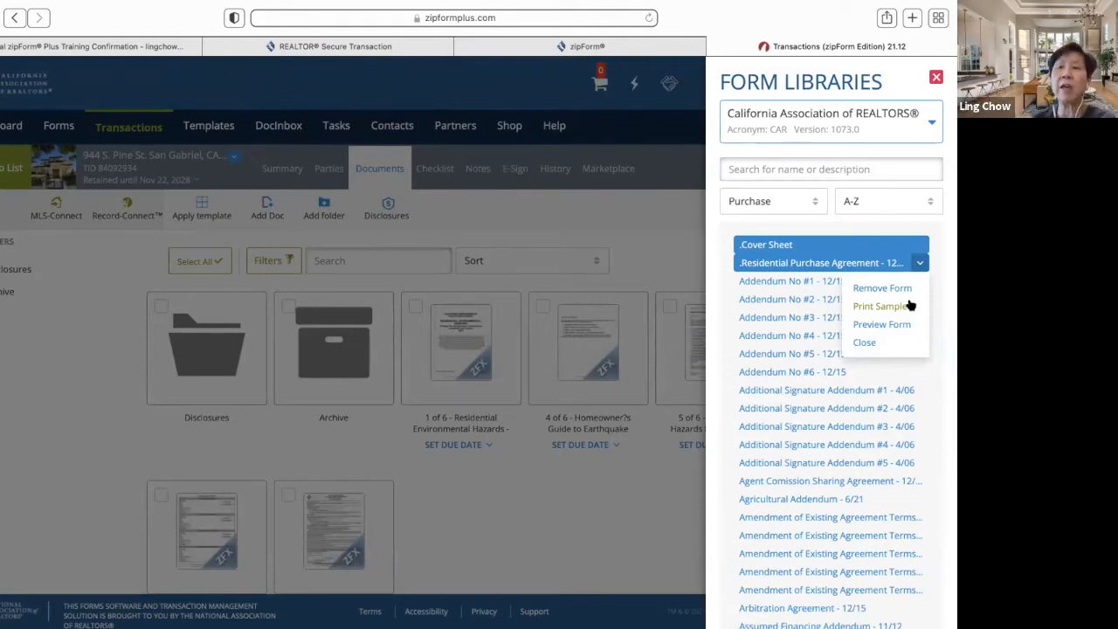
pyautogui.click(950, 317)
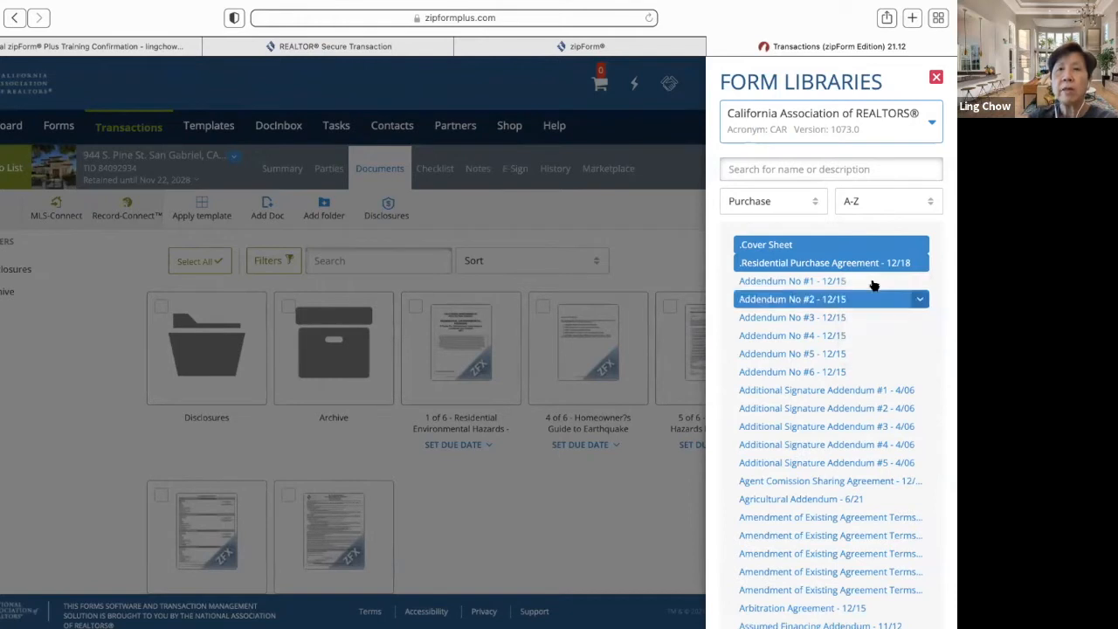
# - Briefly filter to Disclosures, then set the category to ALL and focus the search box
pyautogui.click(814, 204)
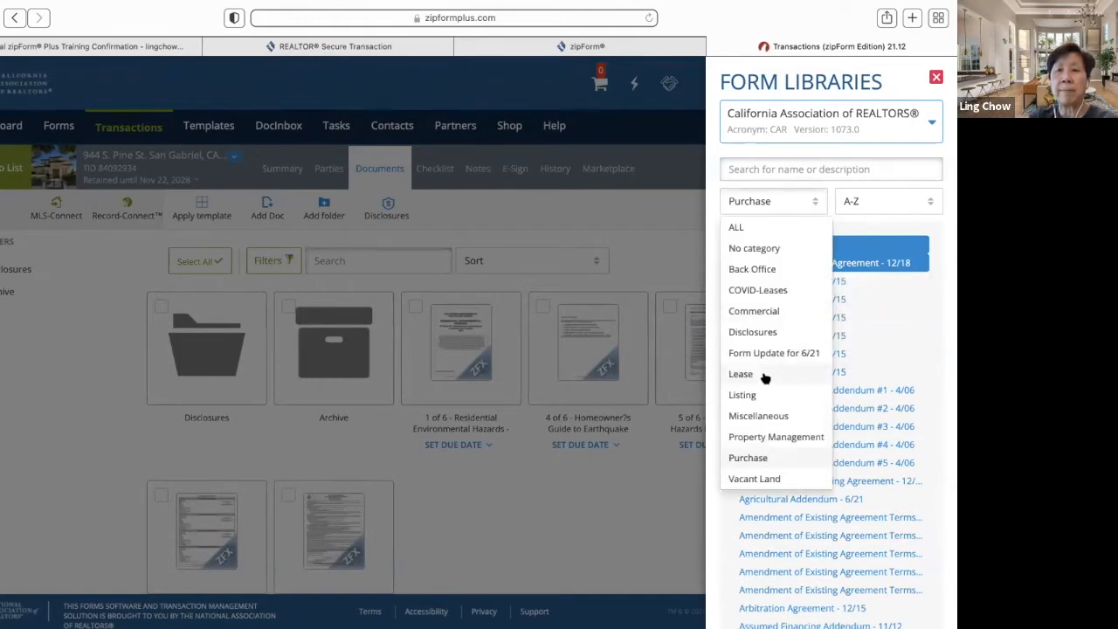
pyautogui.click(749, 333)
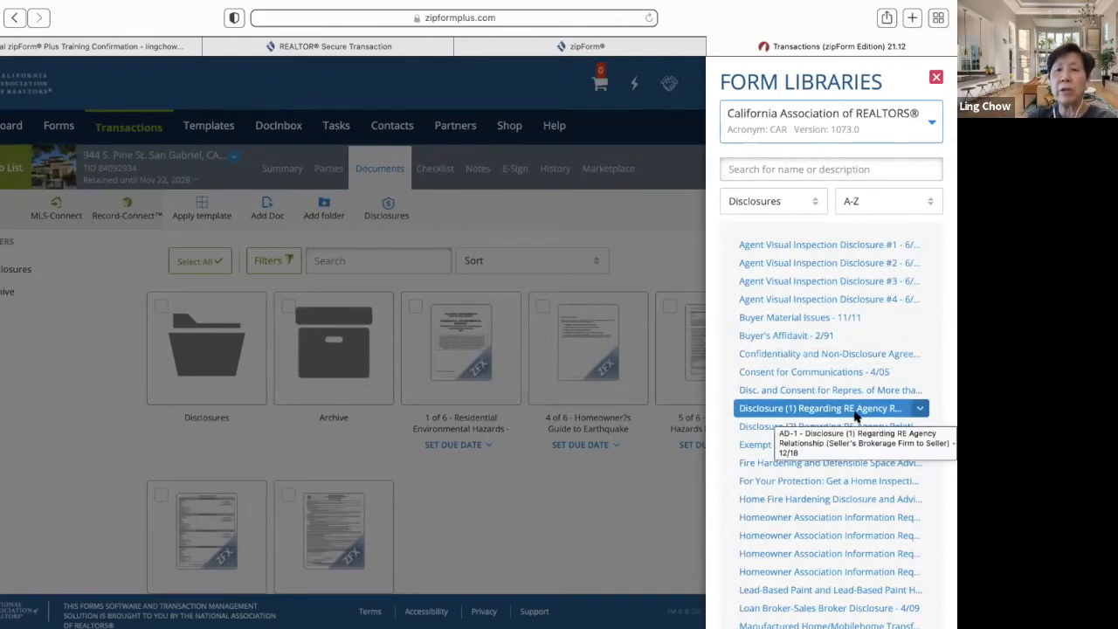
pyautogui.scroll(-10, 860, 464)
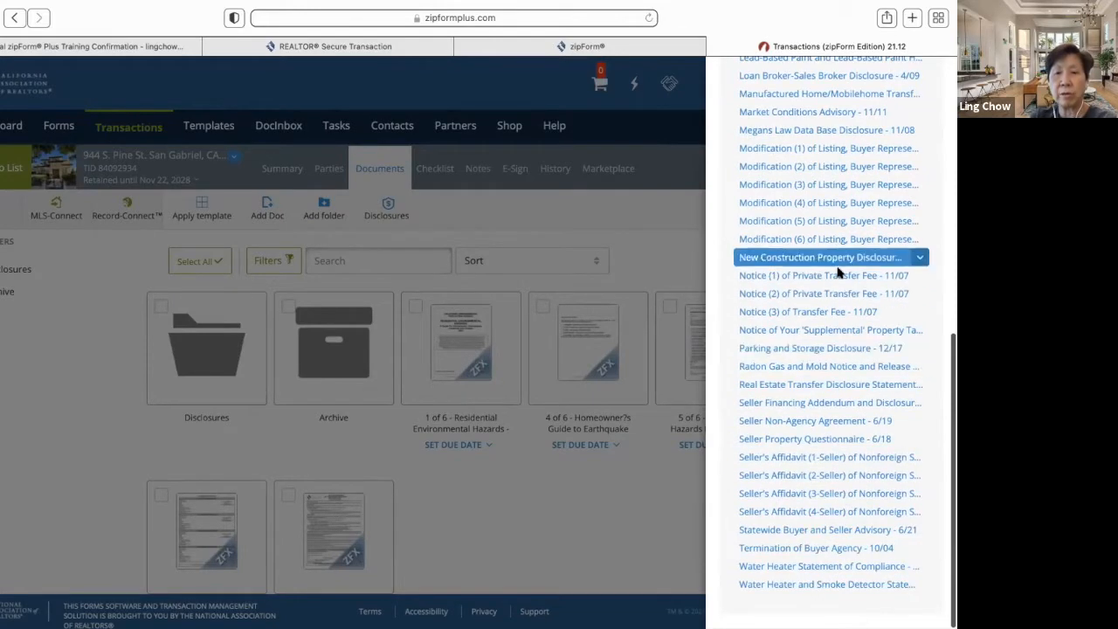
pyautogui.scroll(6, 846, 170)
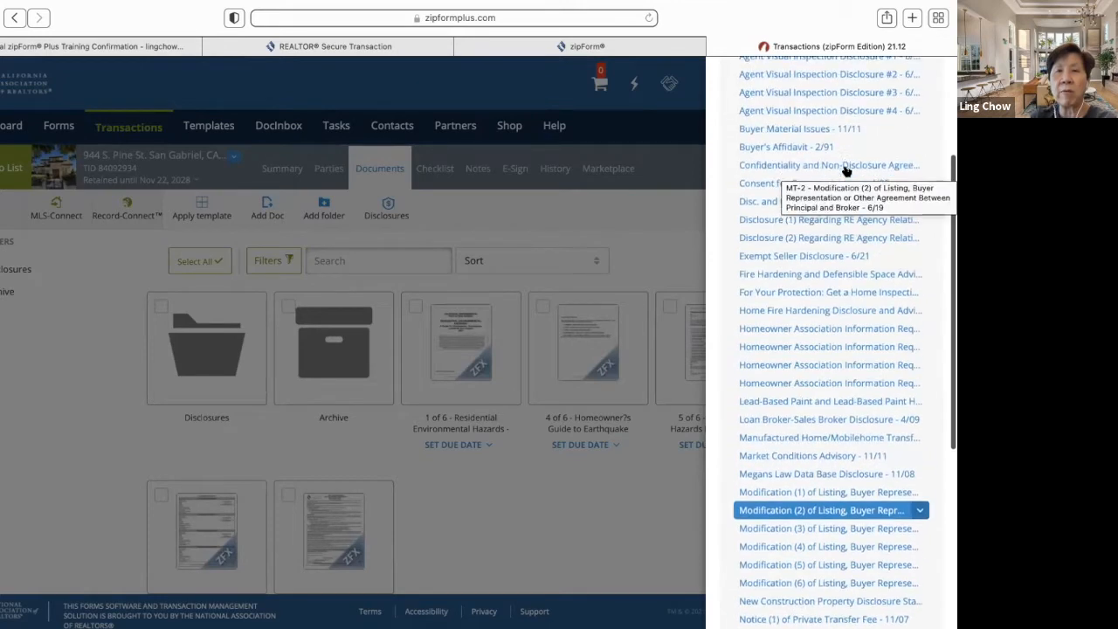
pyautogui.scroll(3, 845, 170)
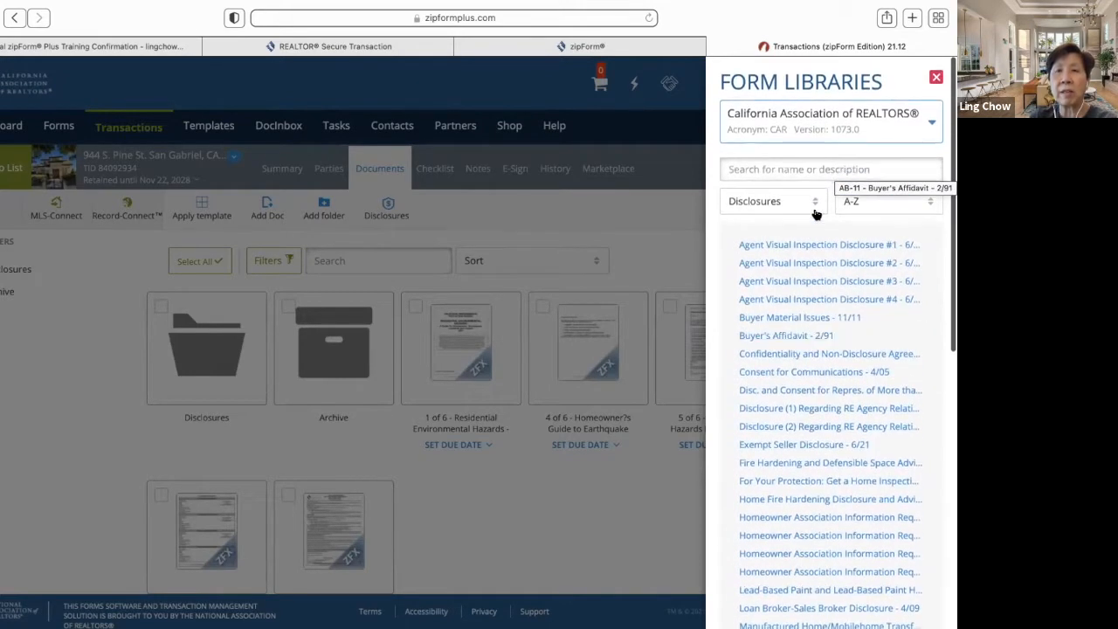
pyautogui.click(815, 203)
pyautogui.click(794, 227)
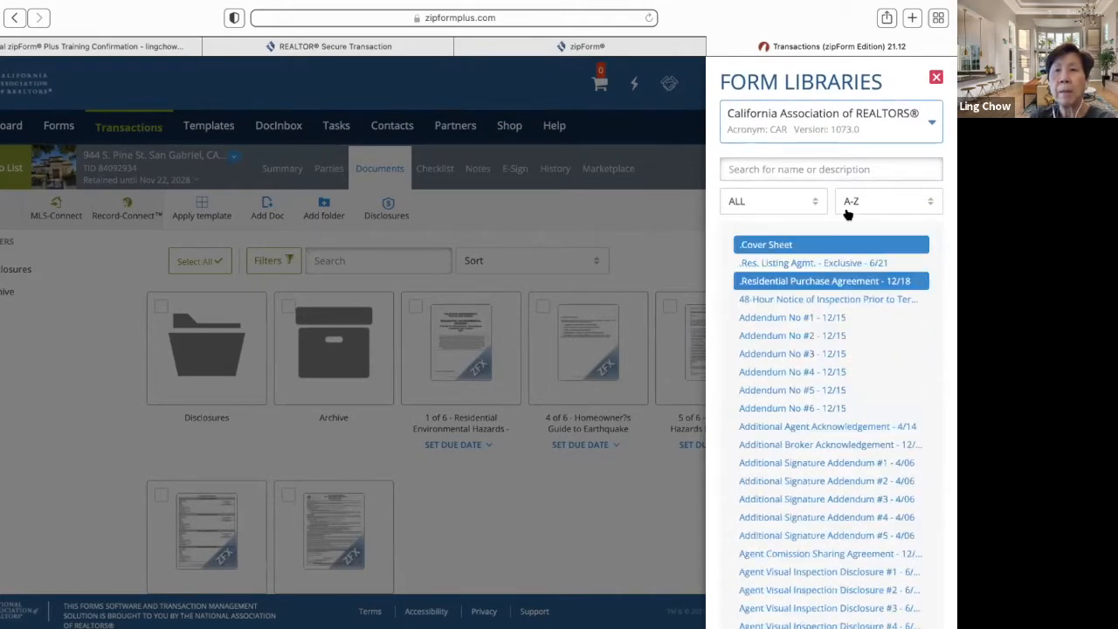
pyautogui.click(791, 170)
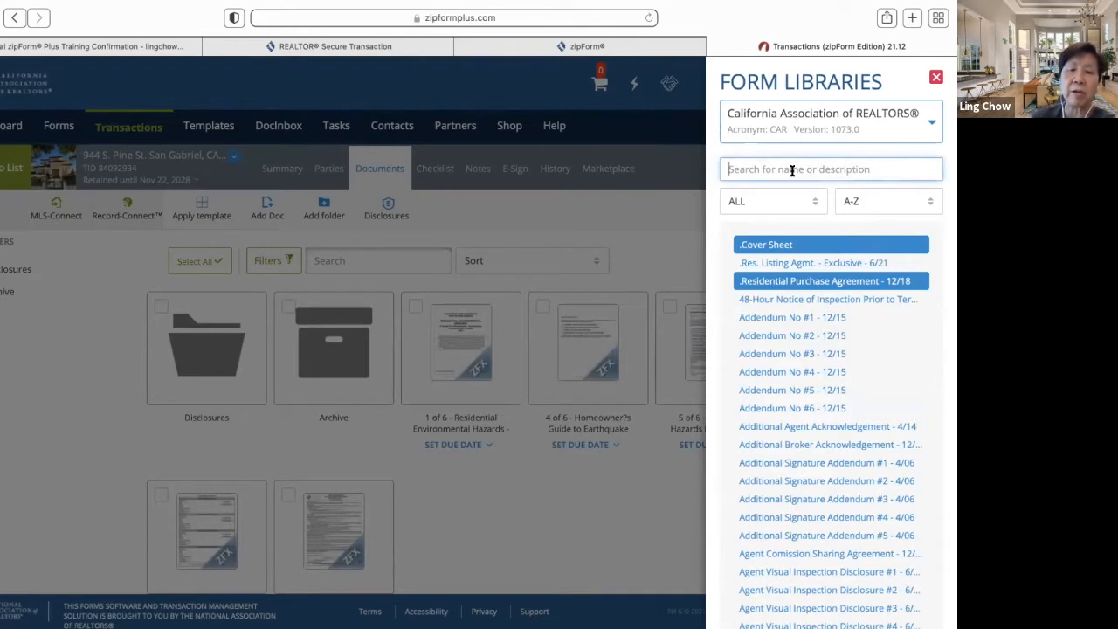
pyautogui.write('rr')
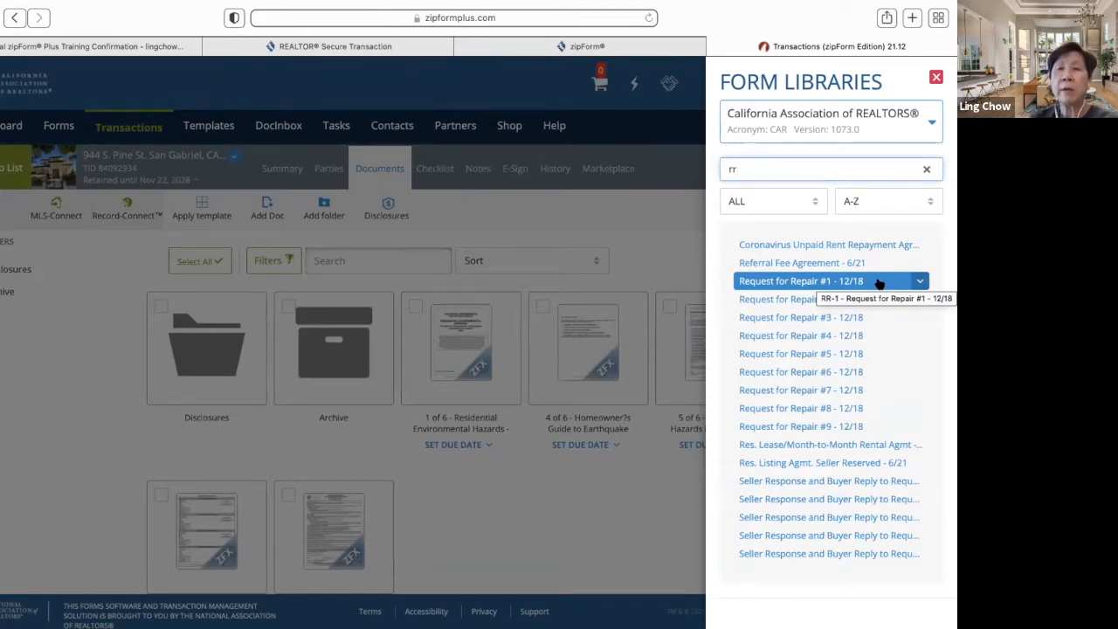
pyautogui.press('BackSpace')
pyautogui.press('BackSpace')
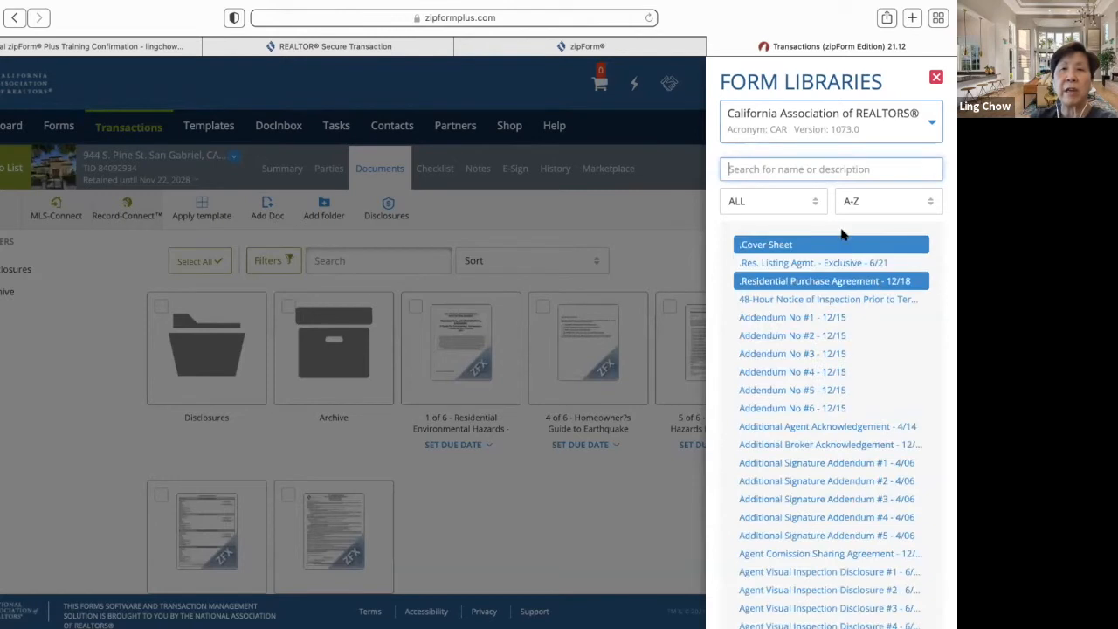
pyautogui.write('tds')
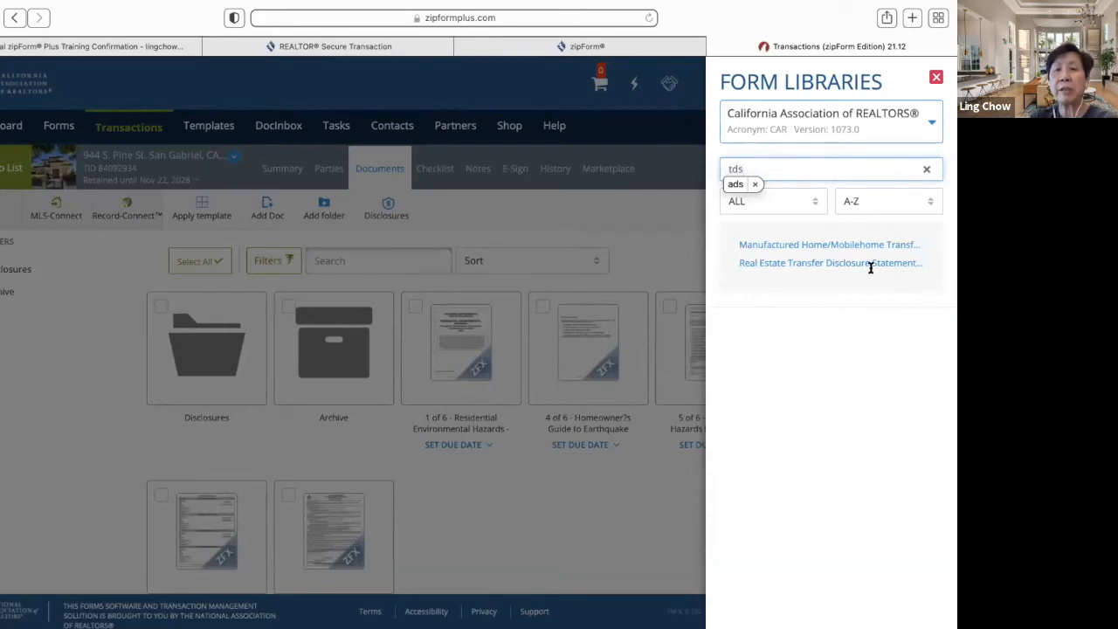
pyautogui.click(791, 336)
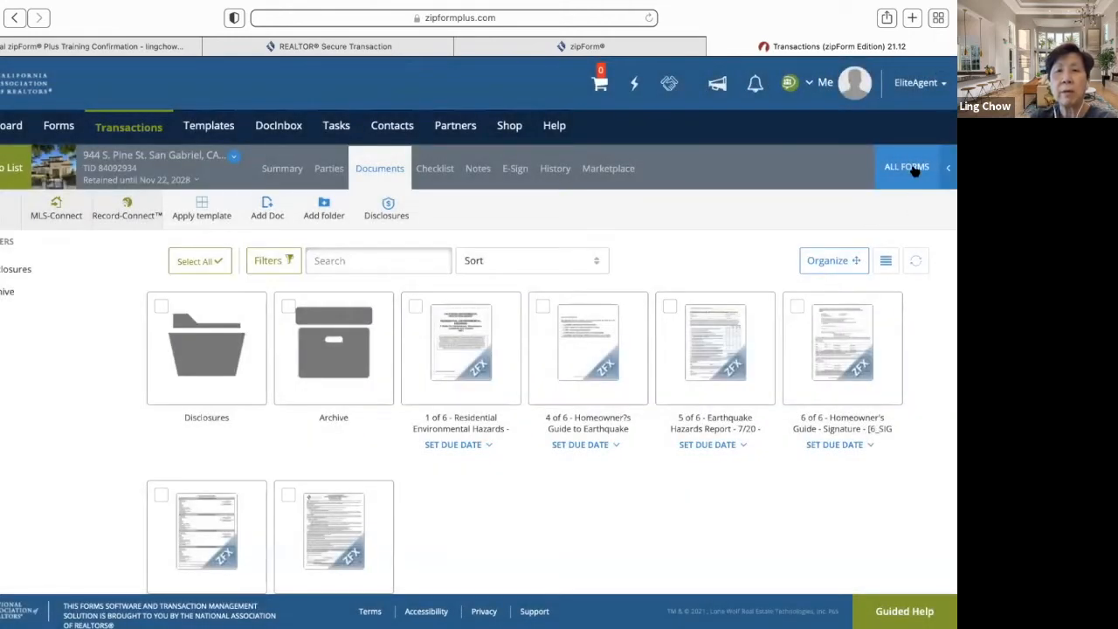
pyautogui.click(913, 171)
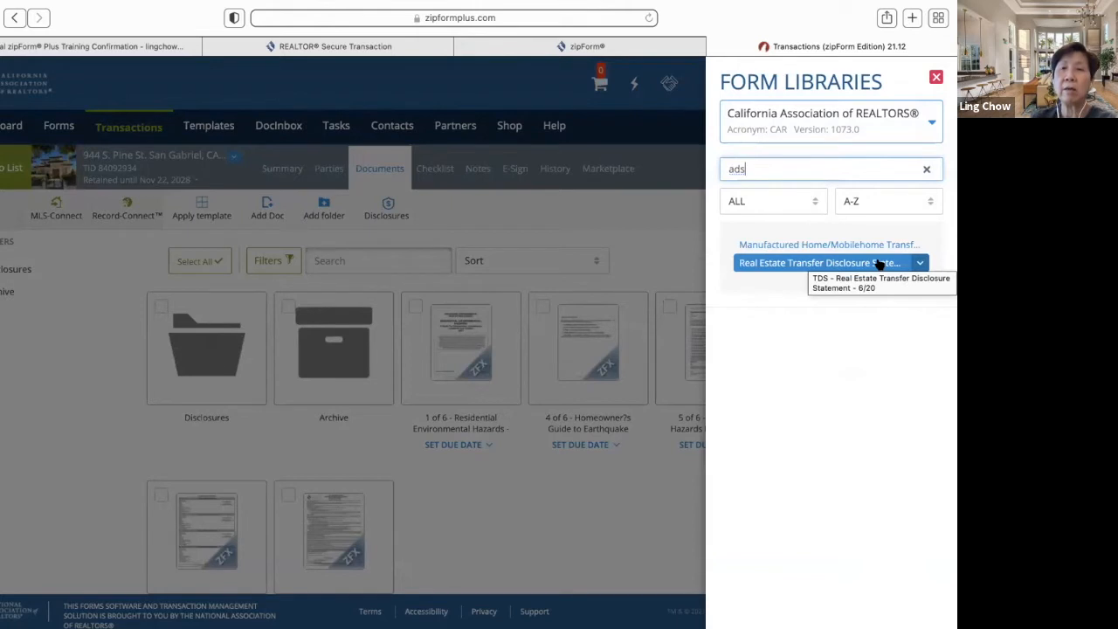
pyautogui.press('BackSpace')
pyautogui.press('BackSpace')
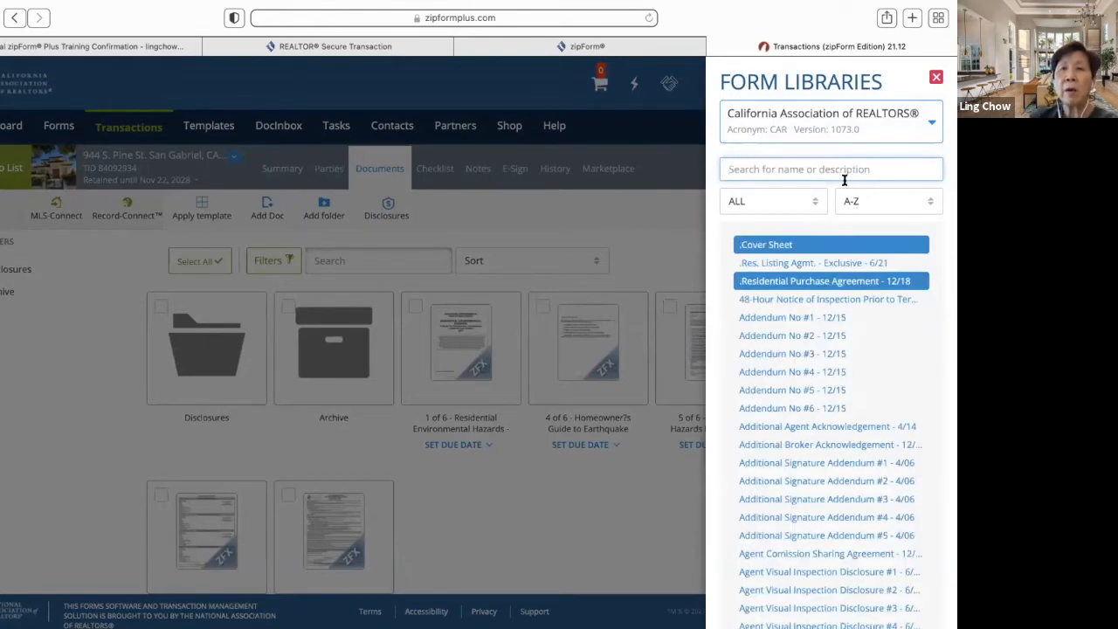
# - Try the Z-A and Form Number sort orders and scroll through the sorted form list
pyautogui.click(931, 203)
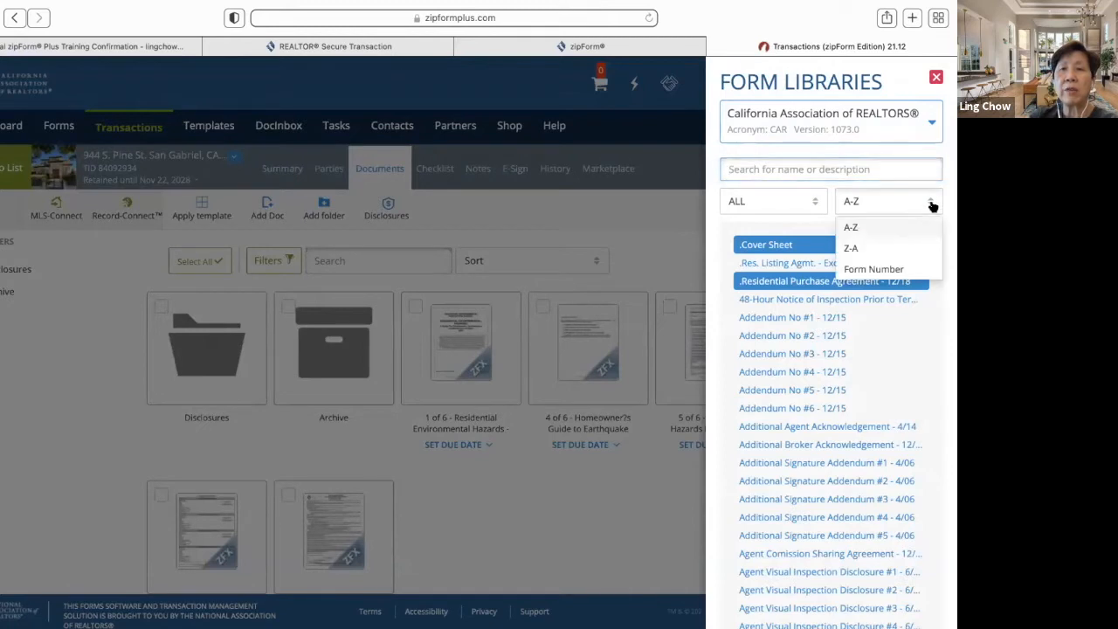
pyautogui.click(908, 252)
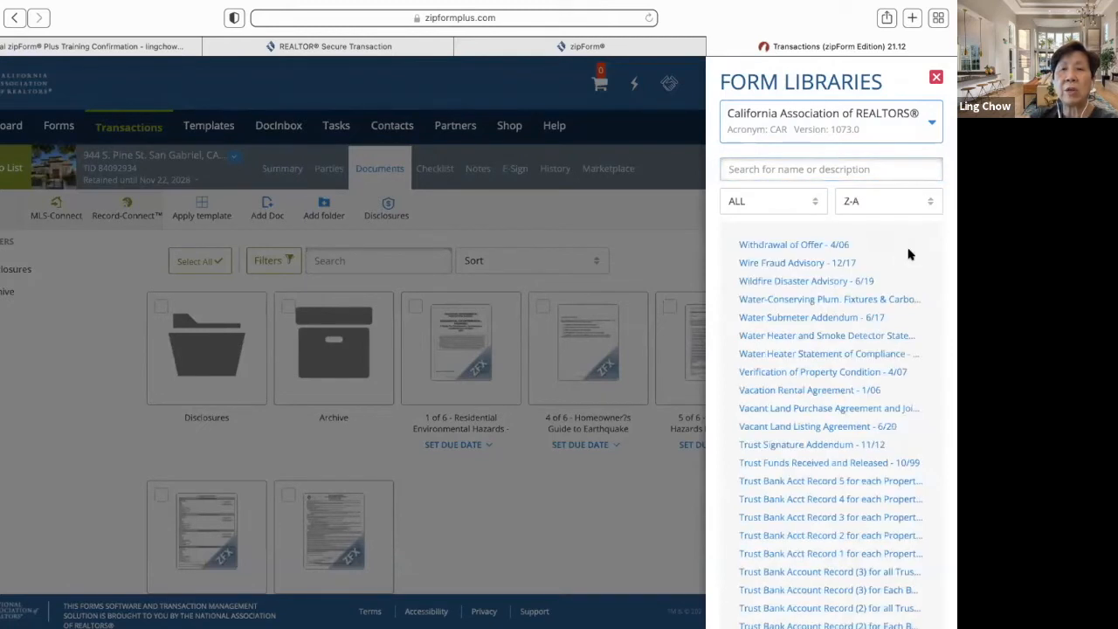
pyautogui.click(931, 206)
pyautogui.click(918, 268)
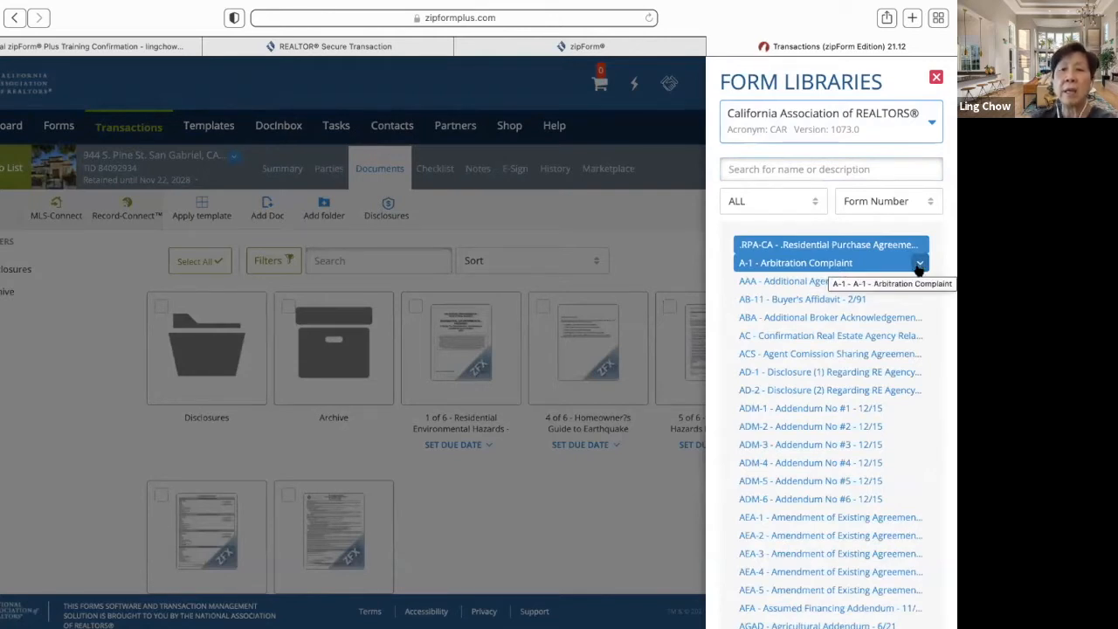
pyautogui.scroll(-5, 893, 402)
pyautogui.scroll(-6, 893, 402)
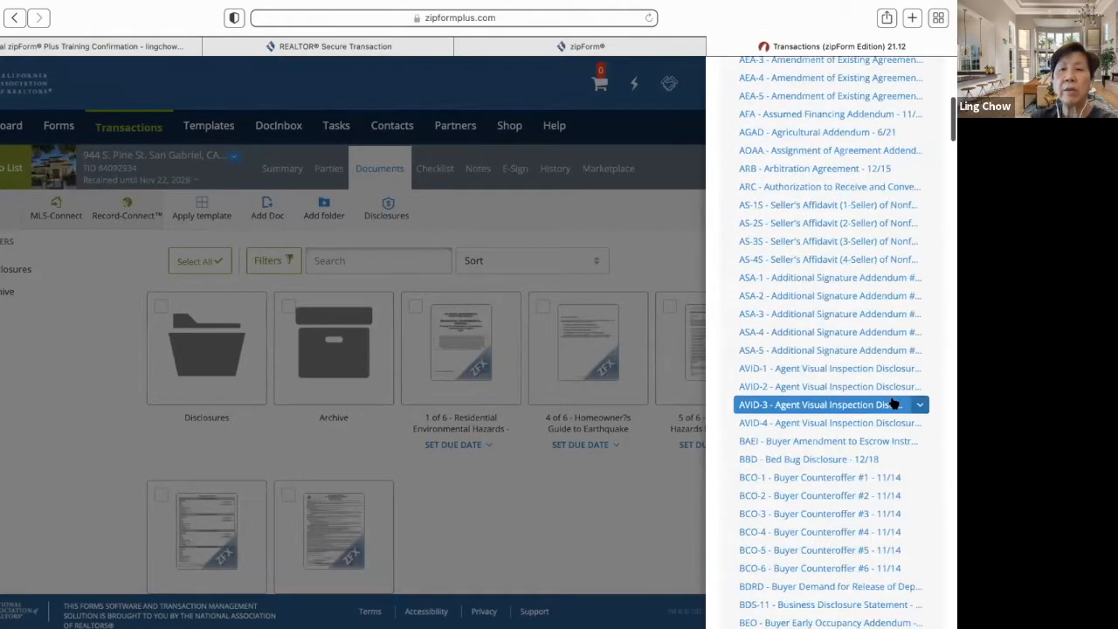
pyautogui.scroll(-2, 893, 402)
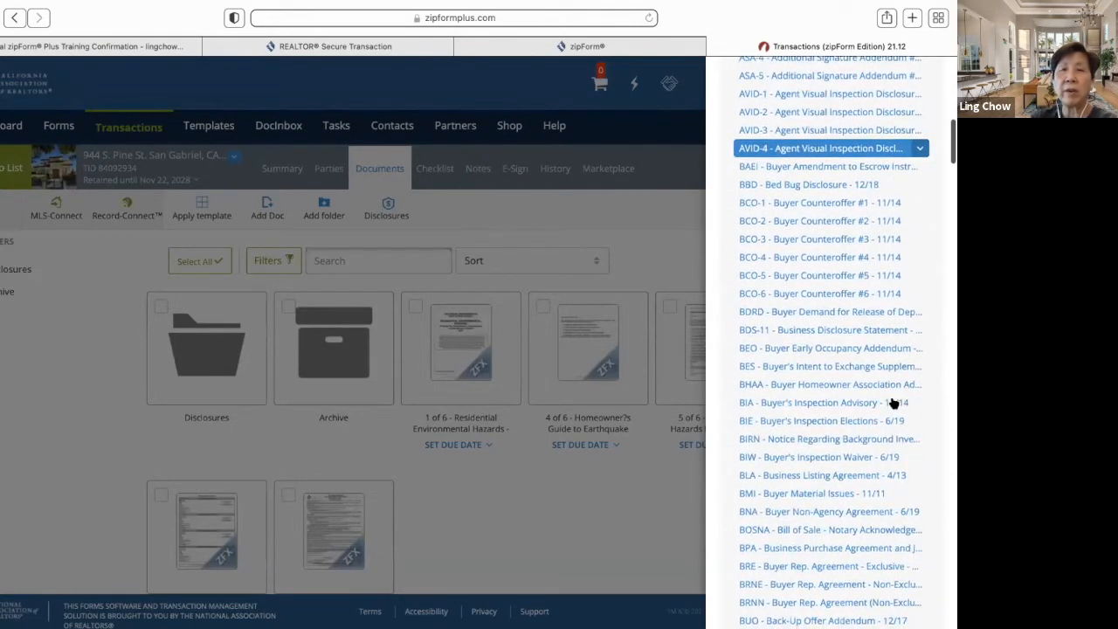
pyautogui.scroll(-1, 893, 402)
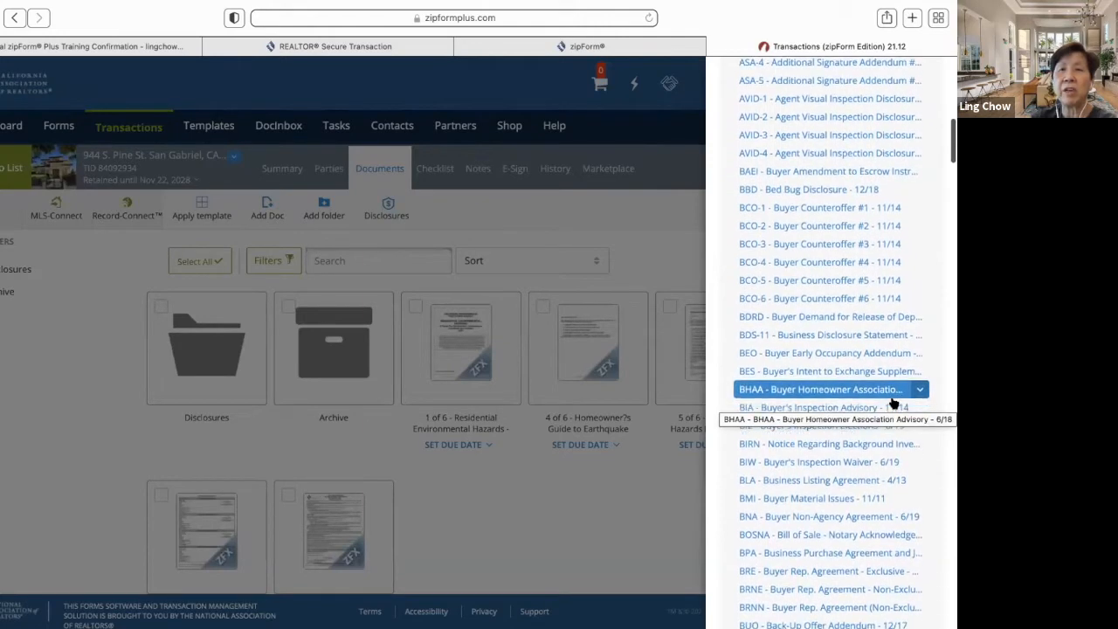
pyautogui.scroll(-5, 893, 401)
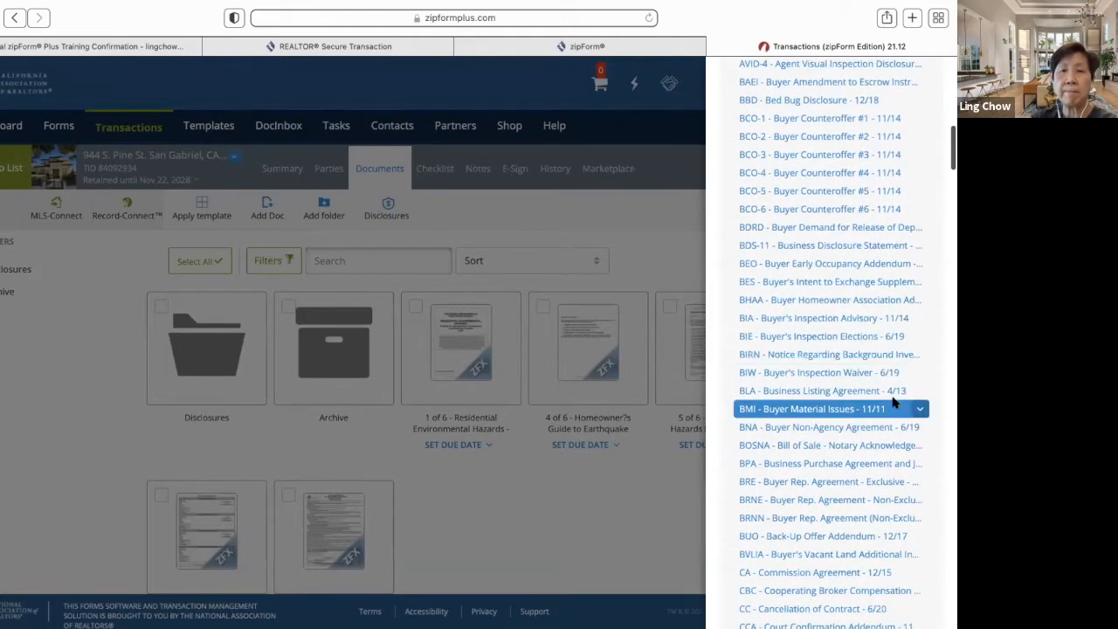
pyautogui.scroll(-12, 894, 402)
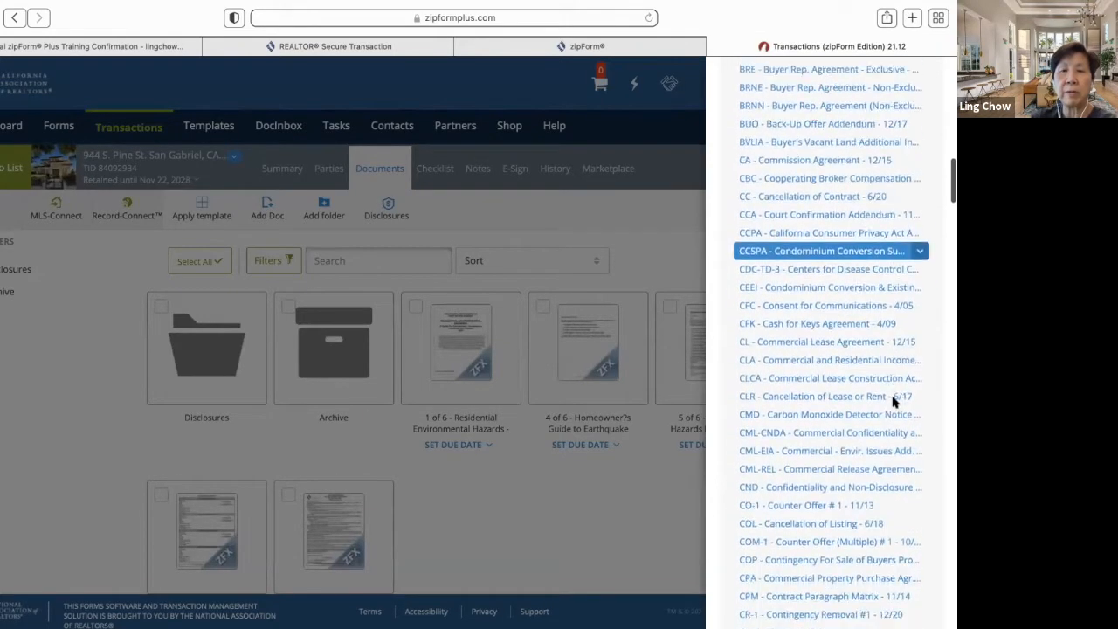
pyautogui.scroll(-9, 894, 402)
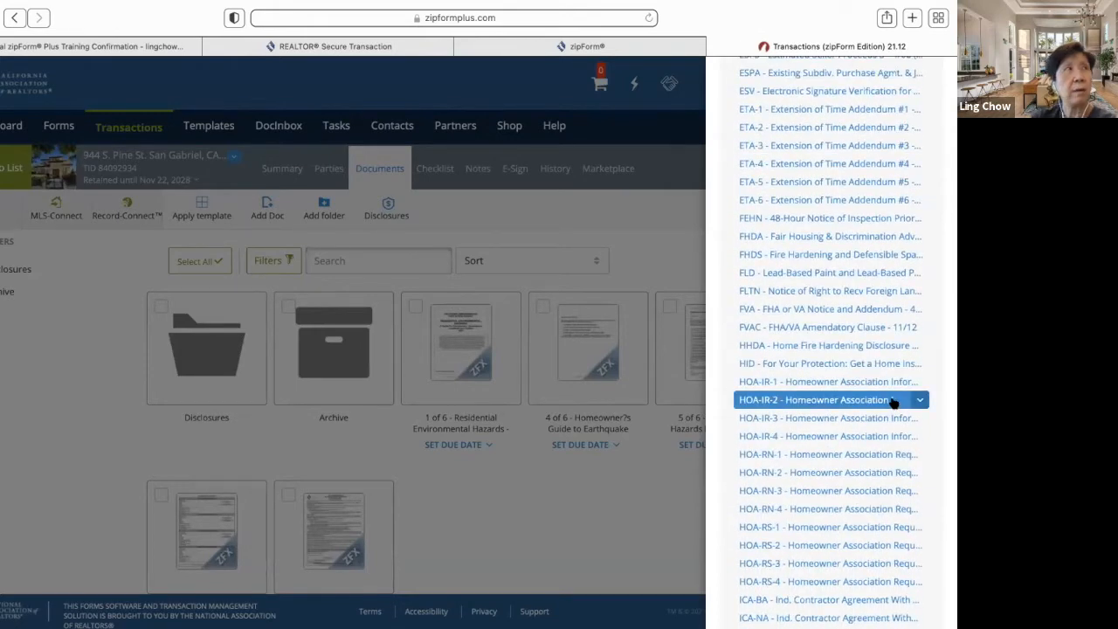
pyautogui.scroll(1, 893, 402)
pyautogui.scroll(20, 892, 402)
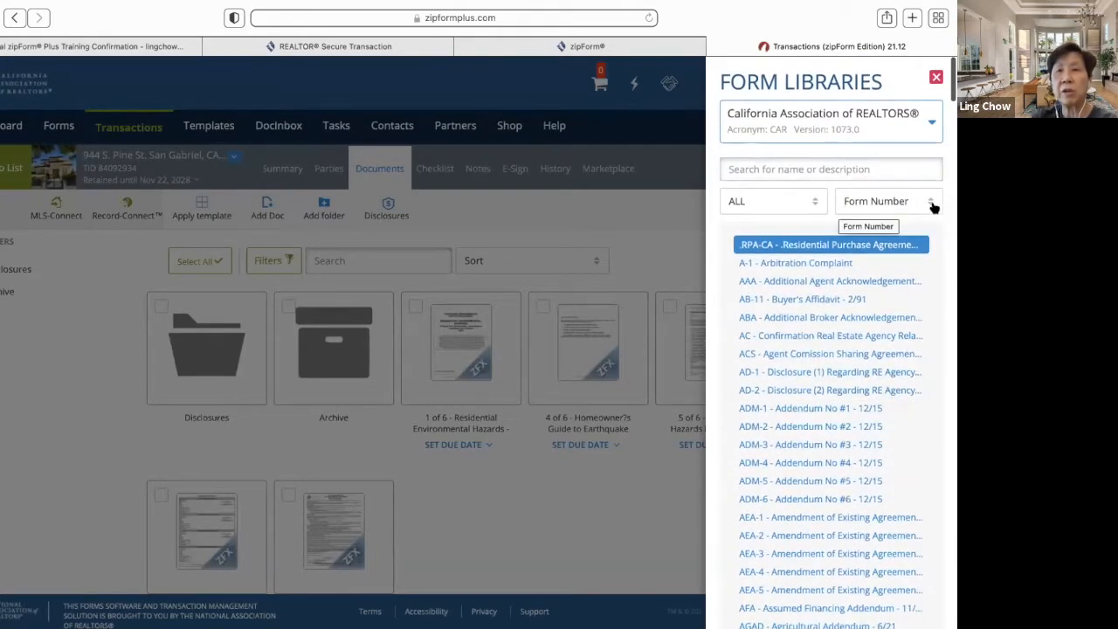
# - Restore A-Z sorting and close the Form Libraries panel
pyautogui.click(929, 206)
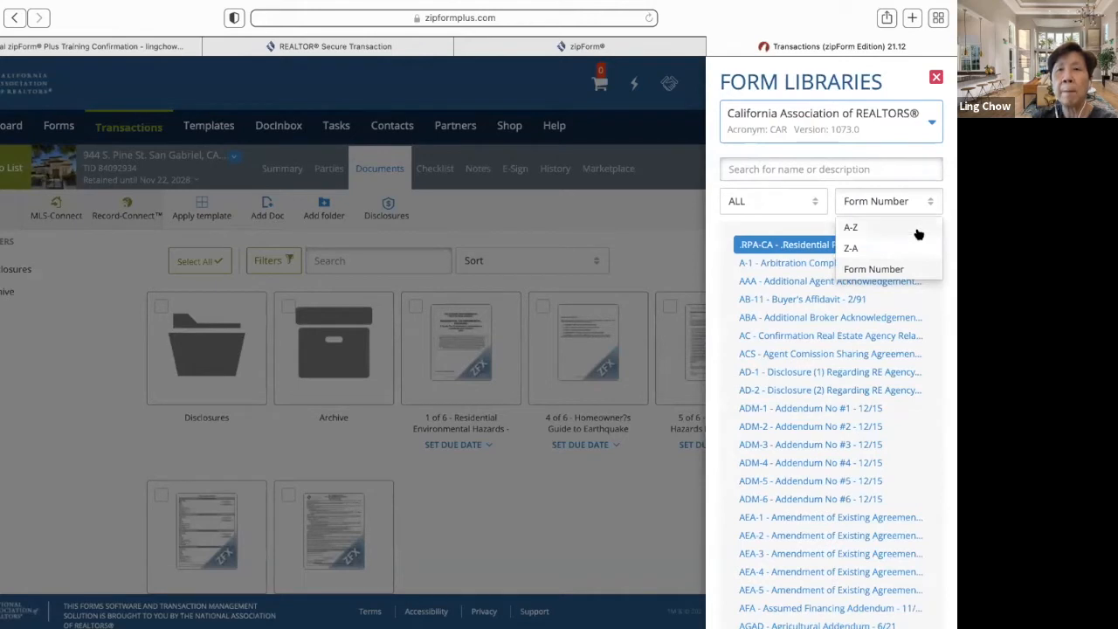
pyautogui.click(918, 230)
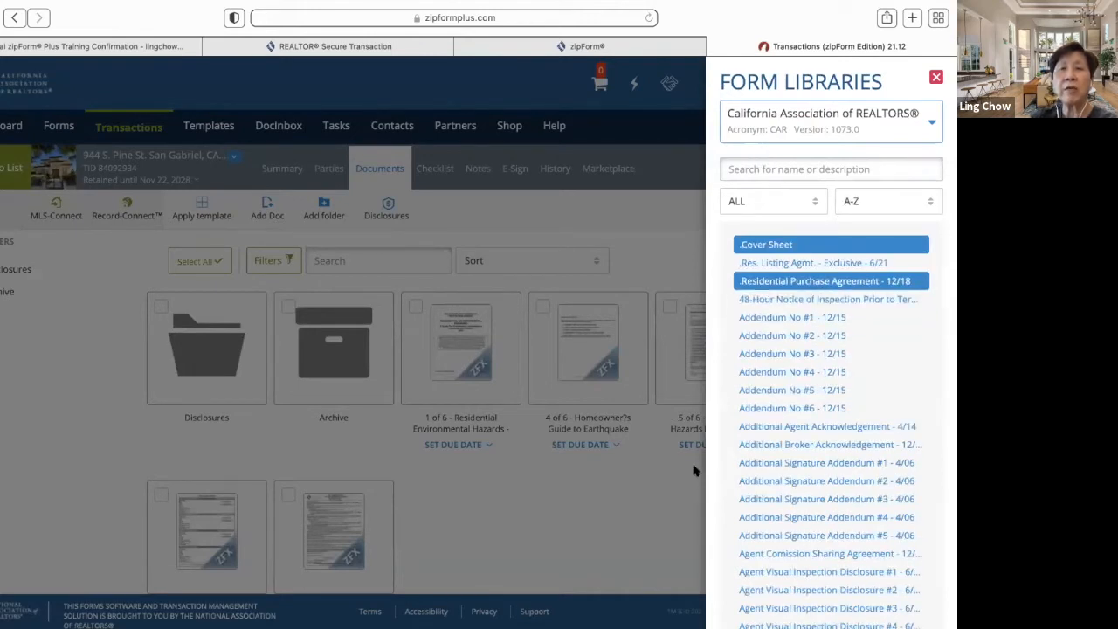
pyautogui.click(936, 78)
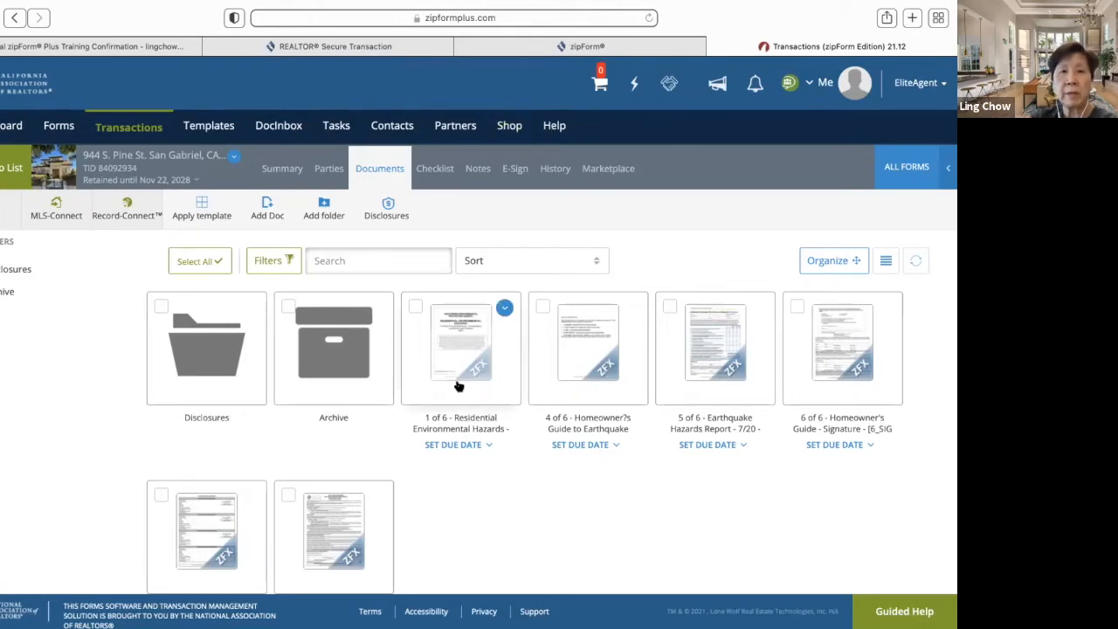
pyautogui.scroll(-3, 462, 478)
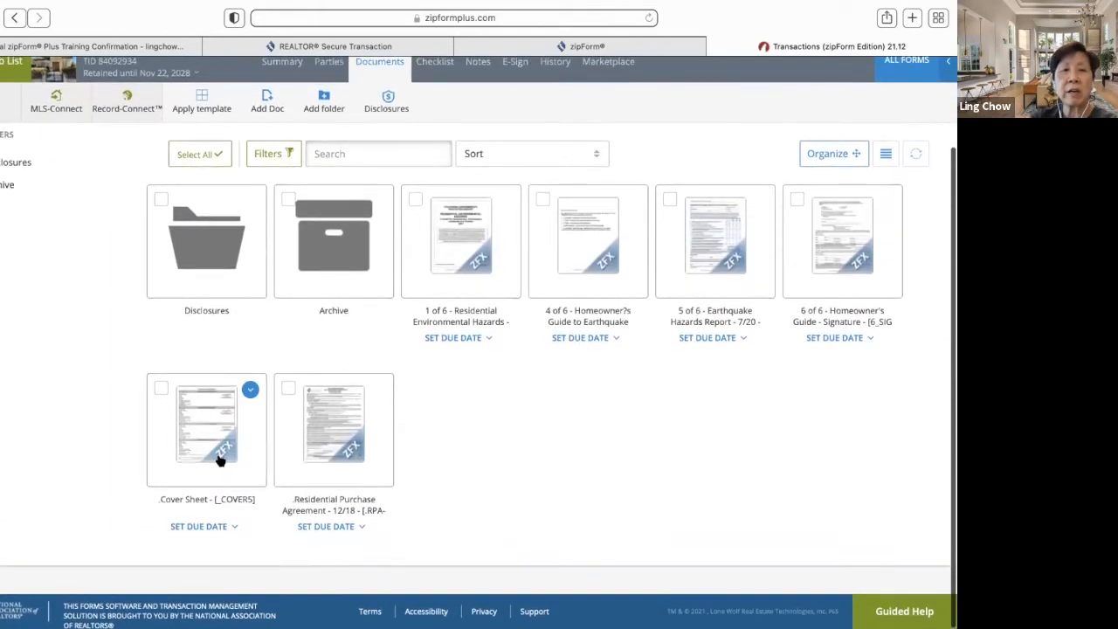
pyautogui.click(204, 454)
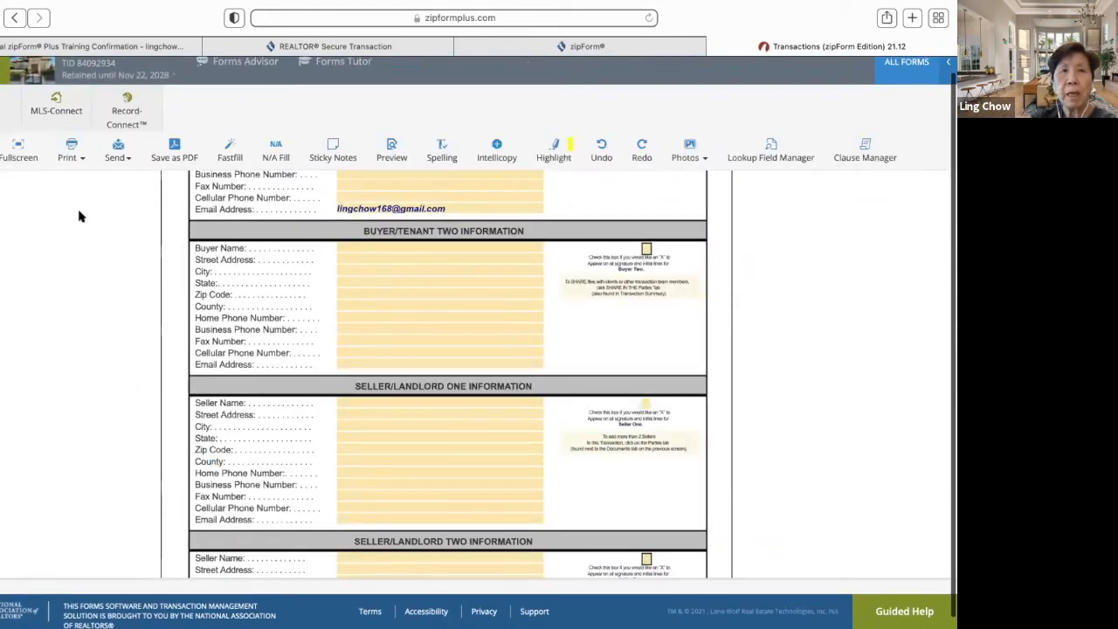
# - Expand the Cover Sheet and tick the X boxes for Buyer One, Seller One and Seller Two
pyautogui.click(24, 150)
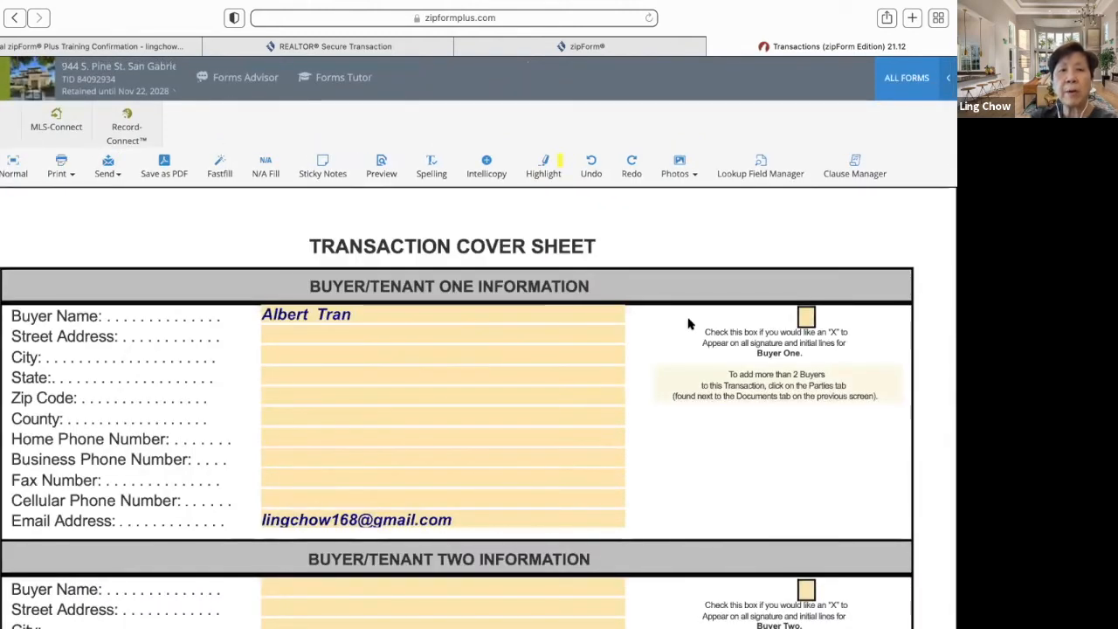
pyautogui.click(806, 316)
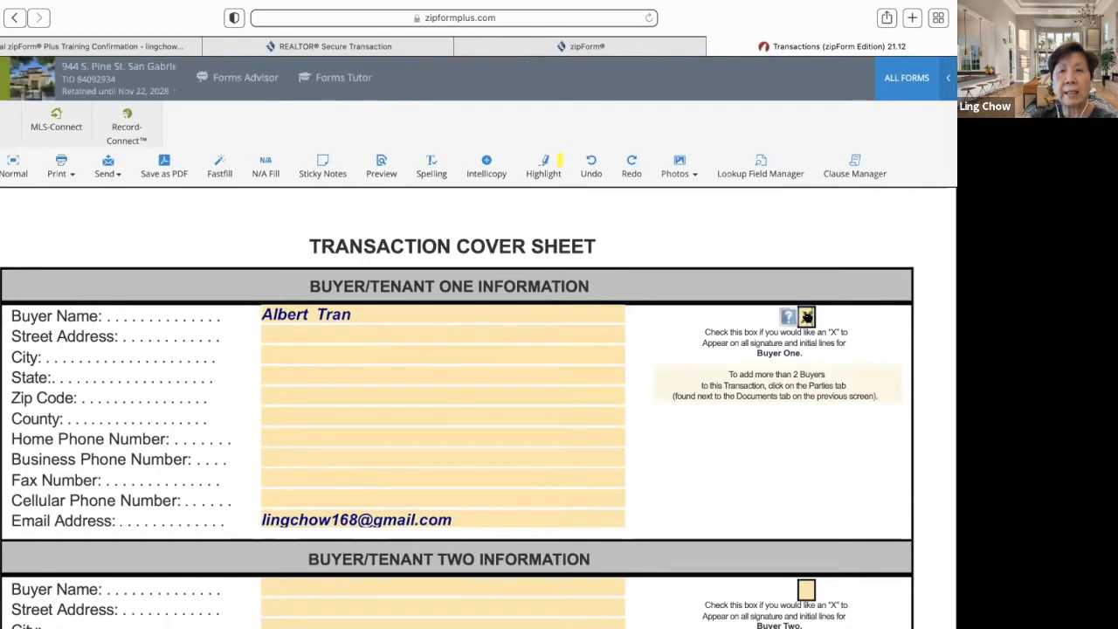
pyautogui.scroll(-3, 803, 425)
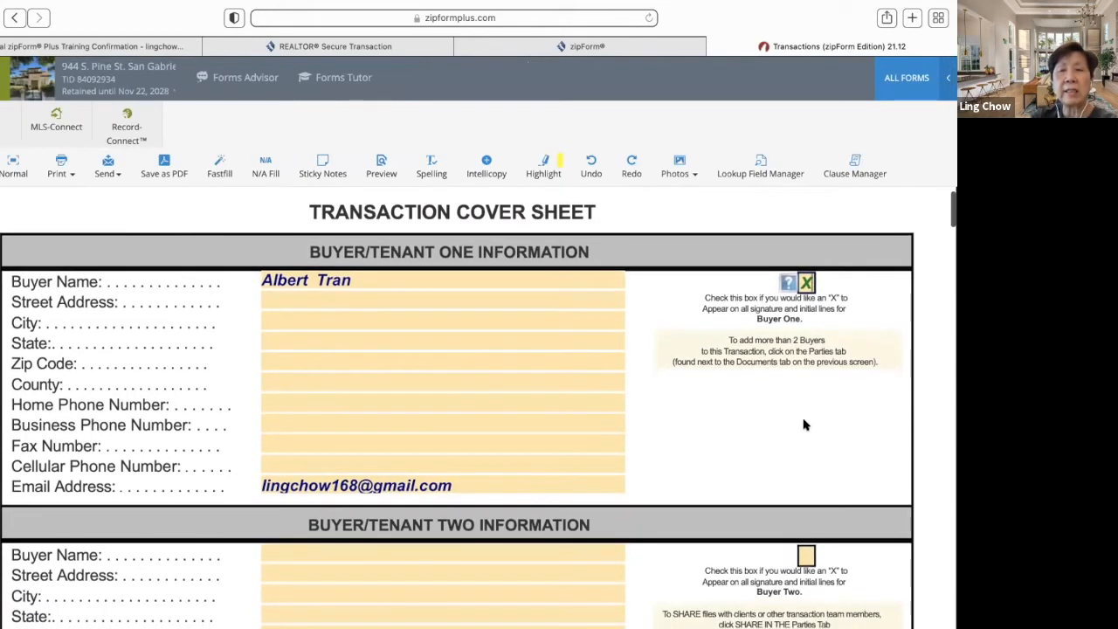
pyautogui.scroll(-5, 803, 425)
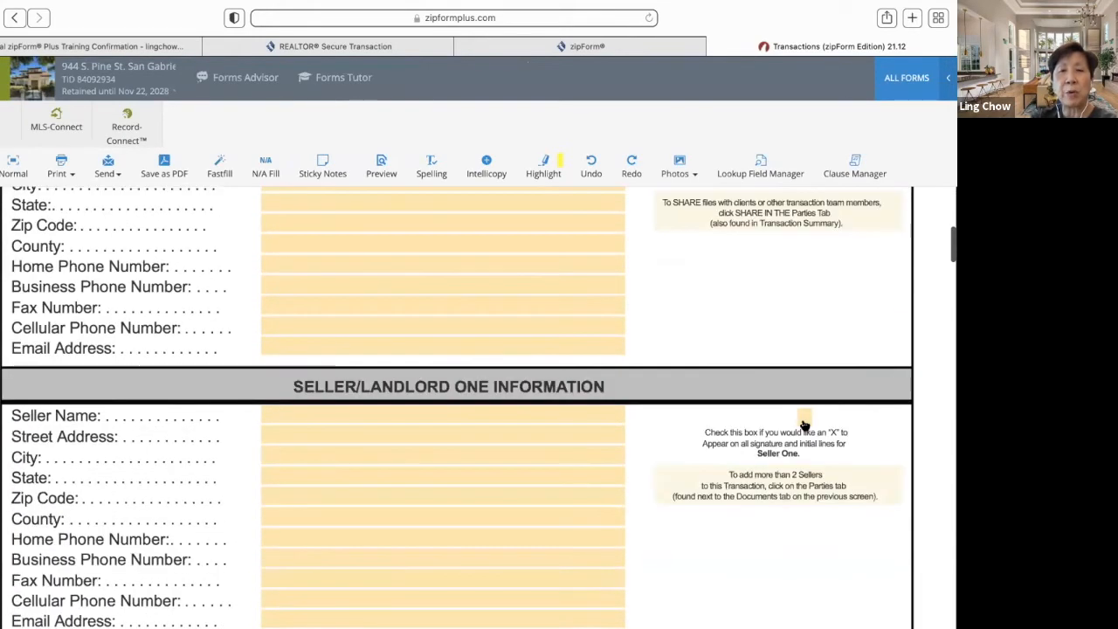
pyautogui.click(804, 424)
pyautogui.scroll(-4, 755, 476)
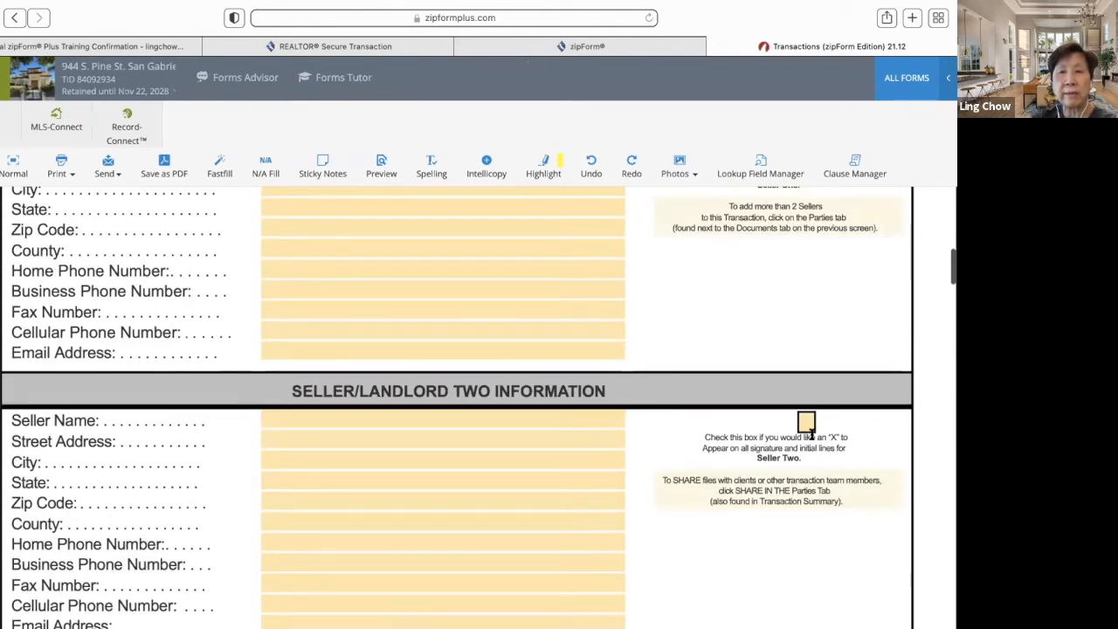
pyautogui.click(805, 423)
pyautogui.scroll(4, 685, 334)
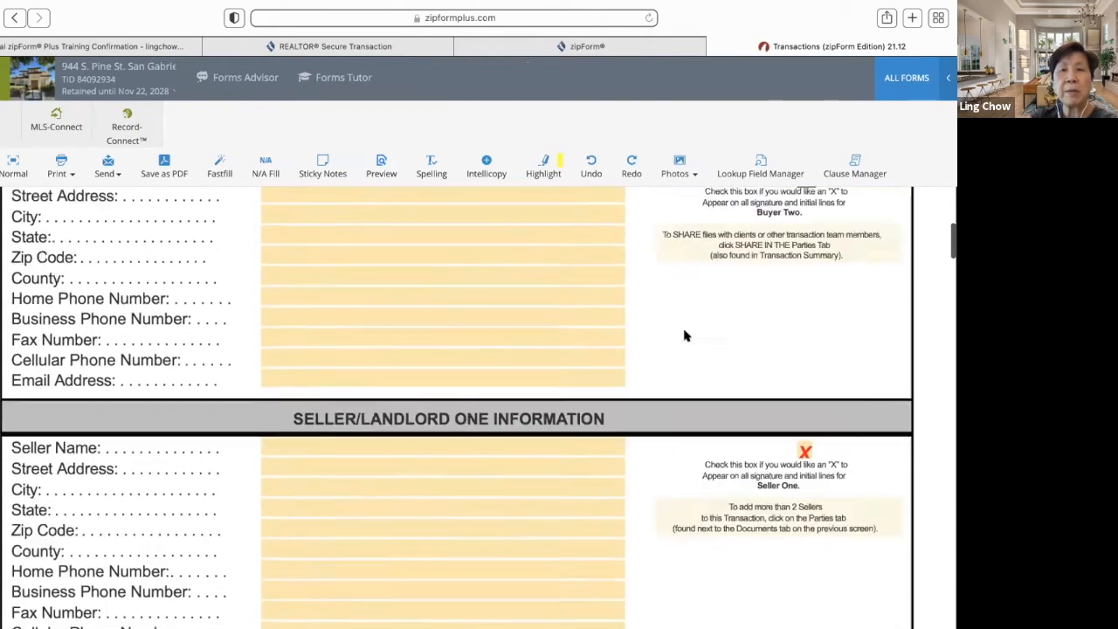
pyautogui.scroll(5, 686, 336)
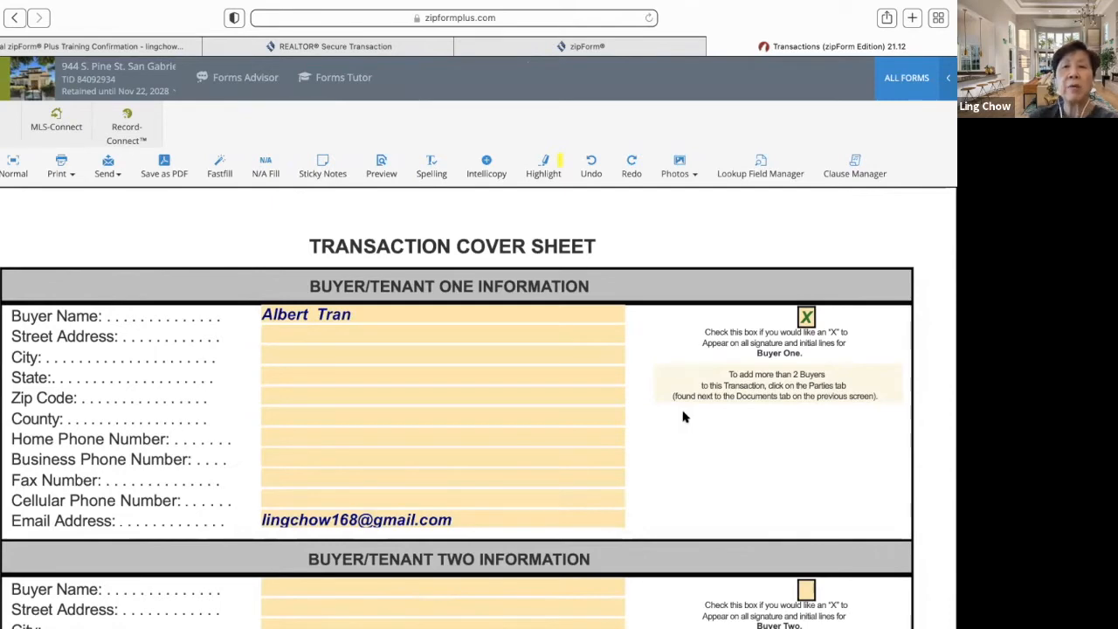
pyautogui.scroll(-15, 672, 428)
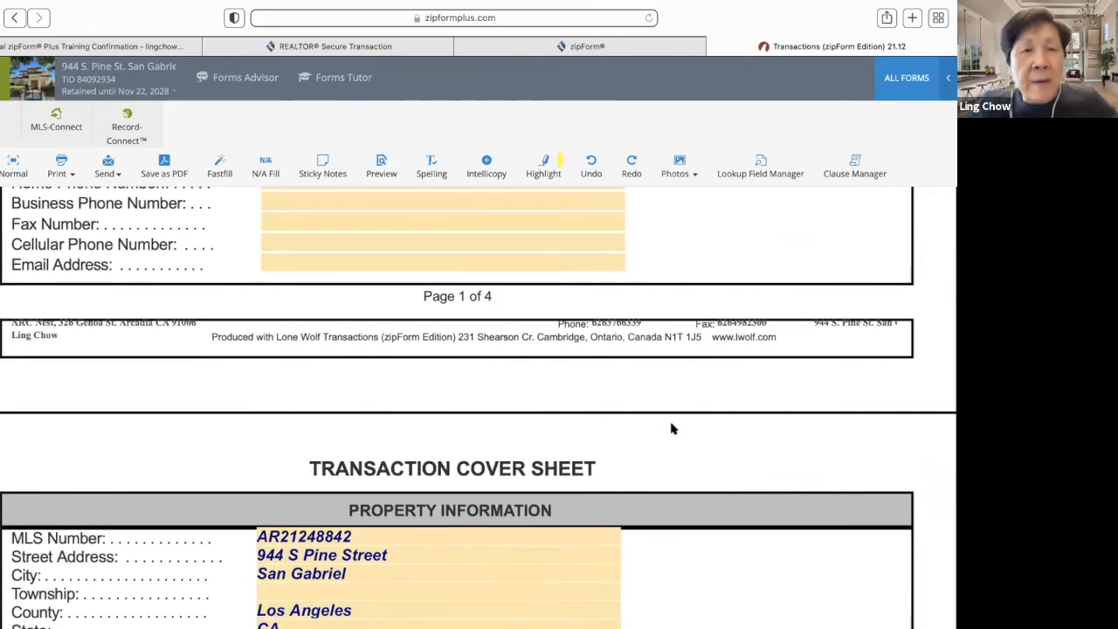
# - Mark the property type as Residential on the Cover Sheet
pyautogui.scroll(-5, 673, 428)
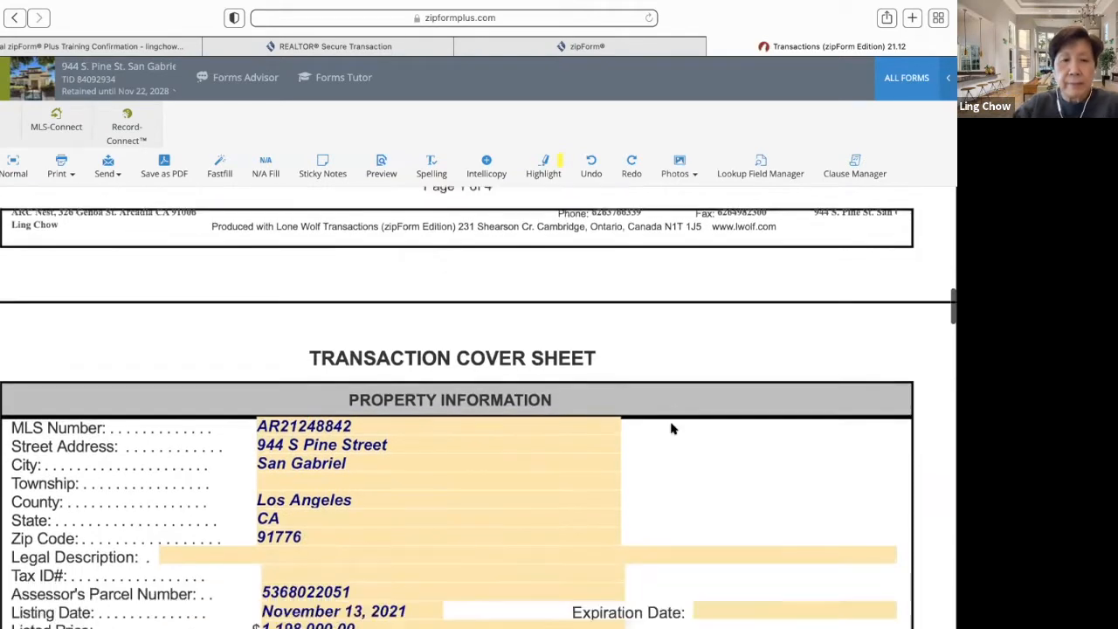
pyautogui.scroll(-2, 673, 428)
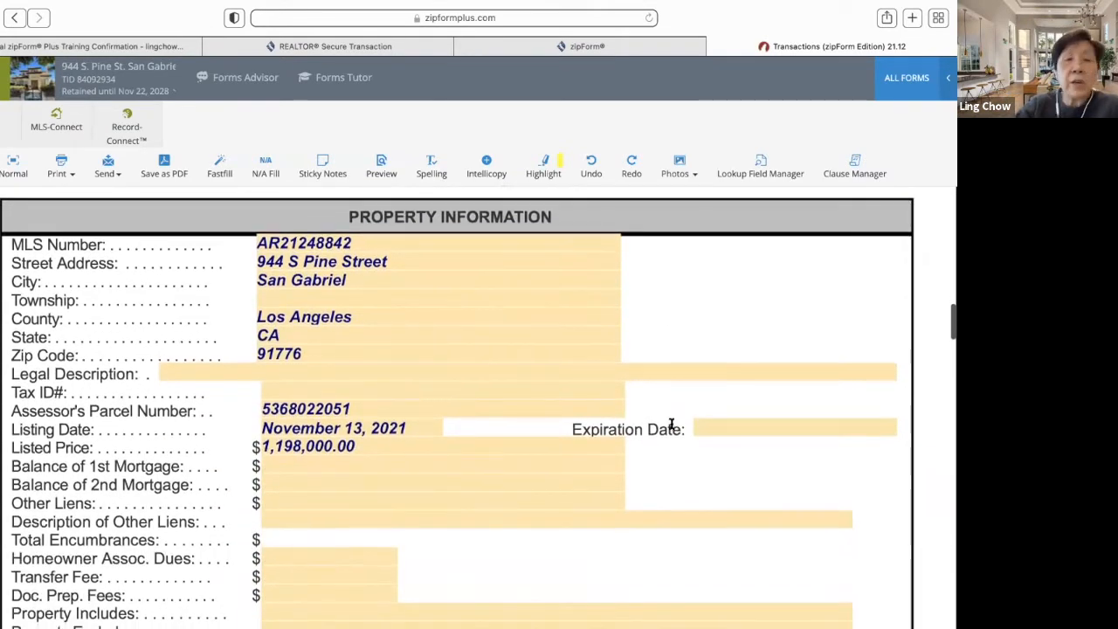
pyautogui.scroll(-2, 671, 425)
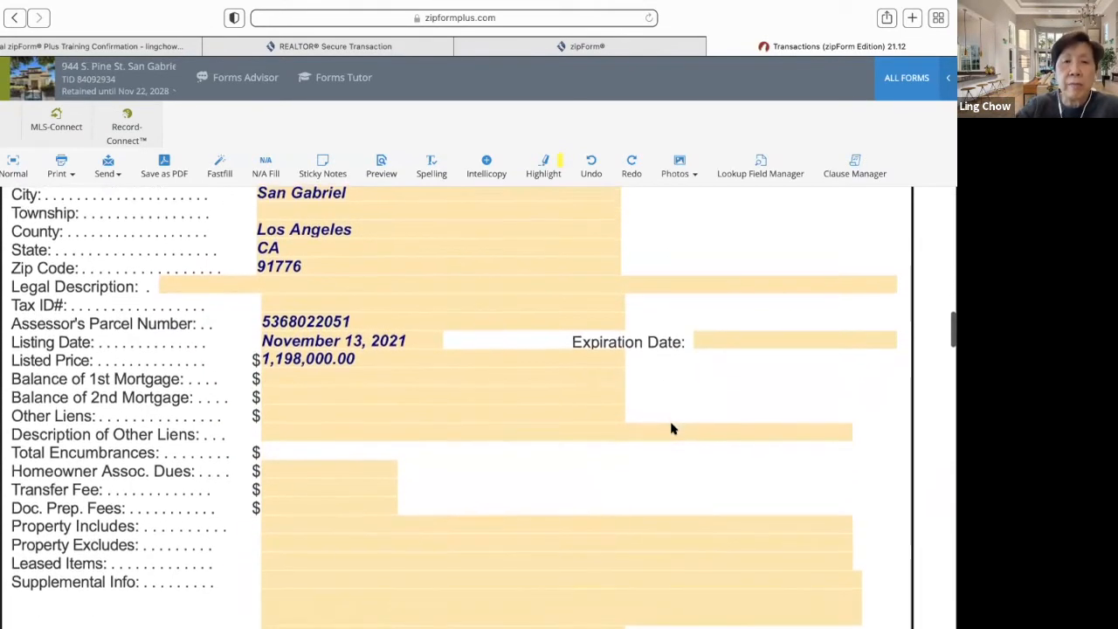
pyautogui.scroll(-7, 673, 428)
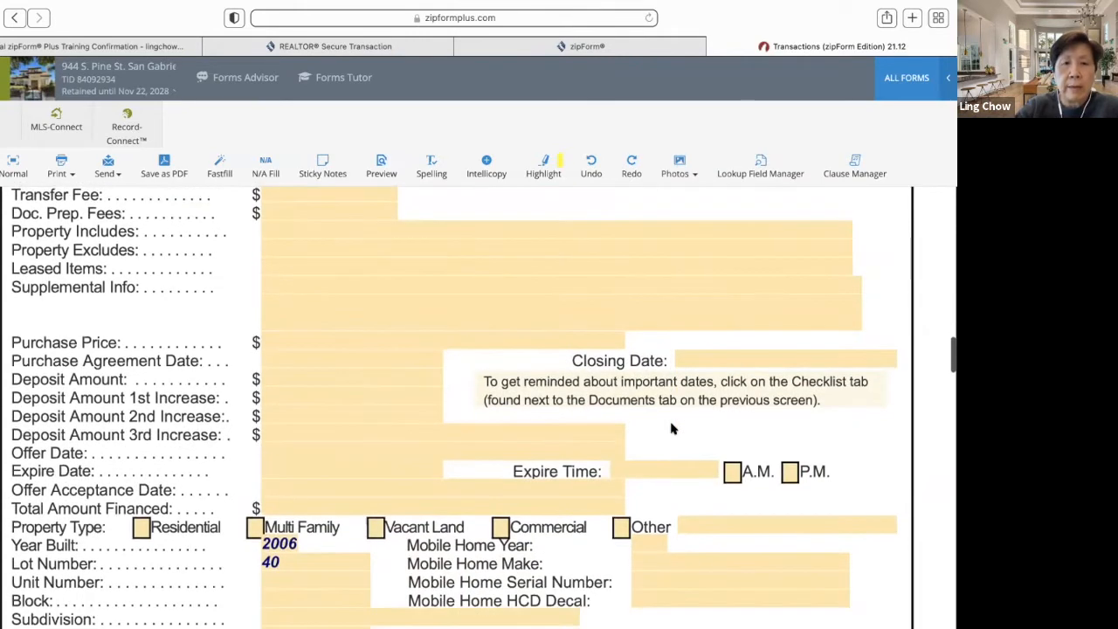
pyautogui.scroll(-2, 672, 428)
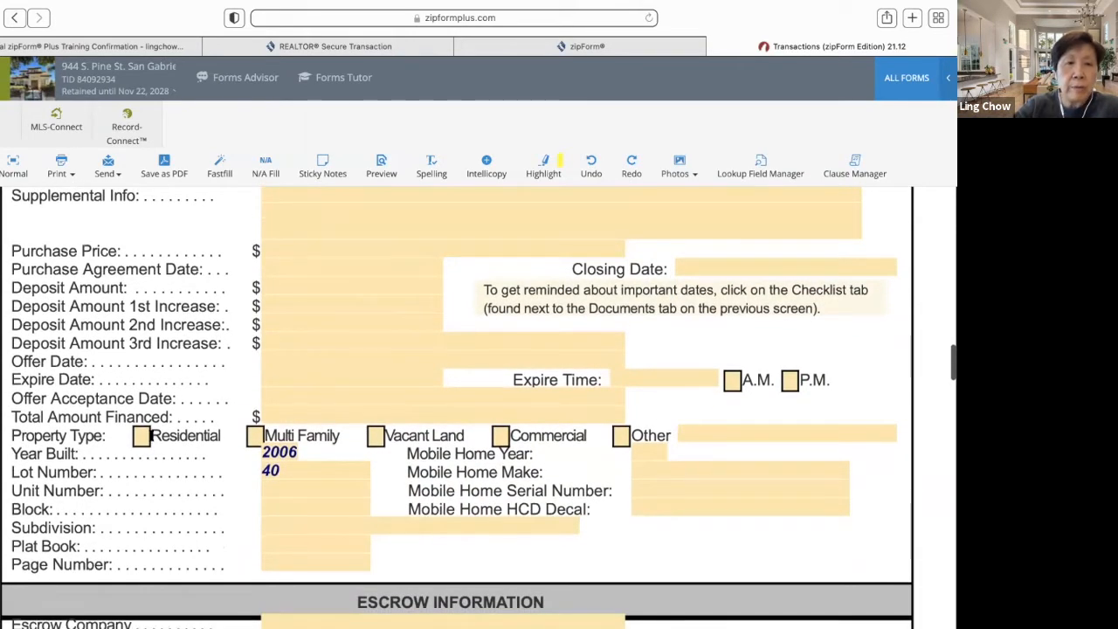
pyautogui.click(142, 435)
# - Choose the selling agent's DRE license number from the Selling Agent dropdown
pyautogui.scroll(-10, 410, 297)
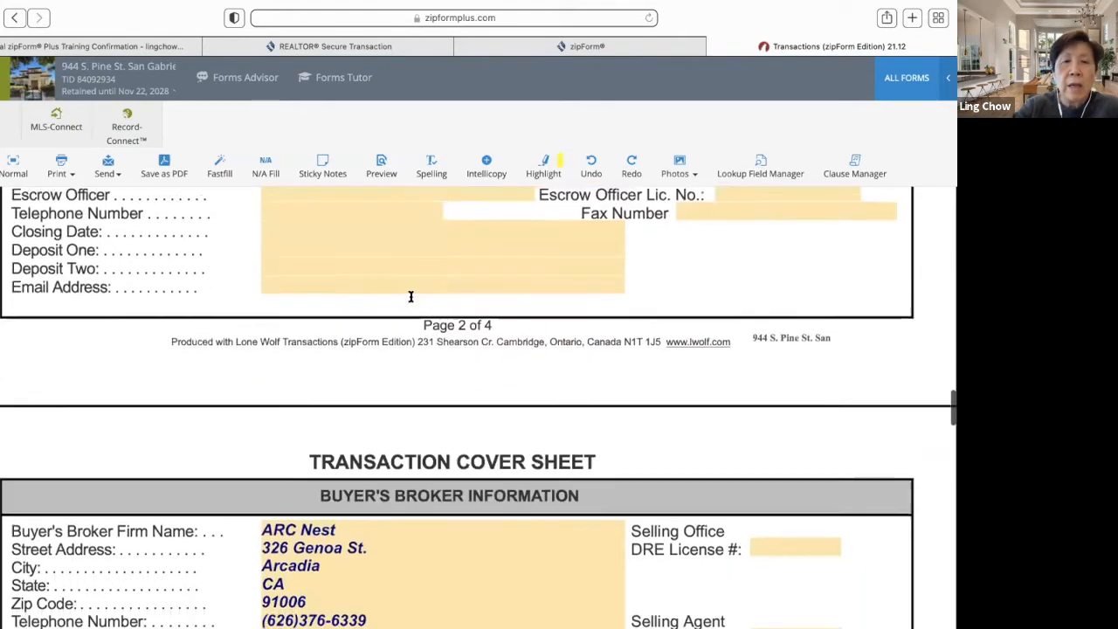
pyautogui.scroll(-5, 412, 297)
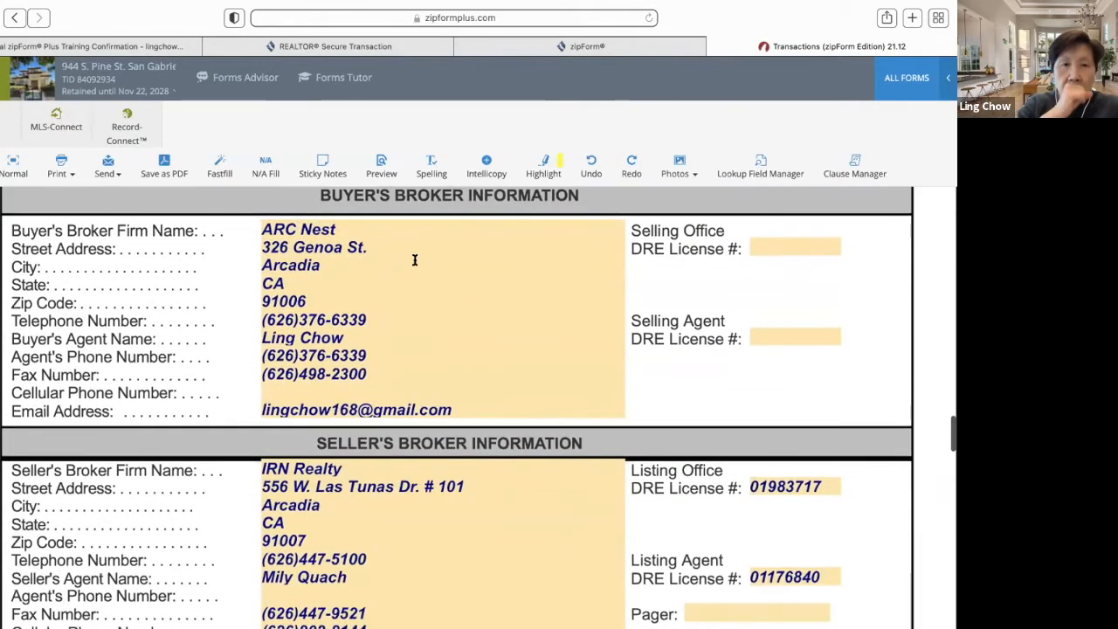
pyautogui.scroll(-6, 415, 260)
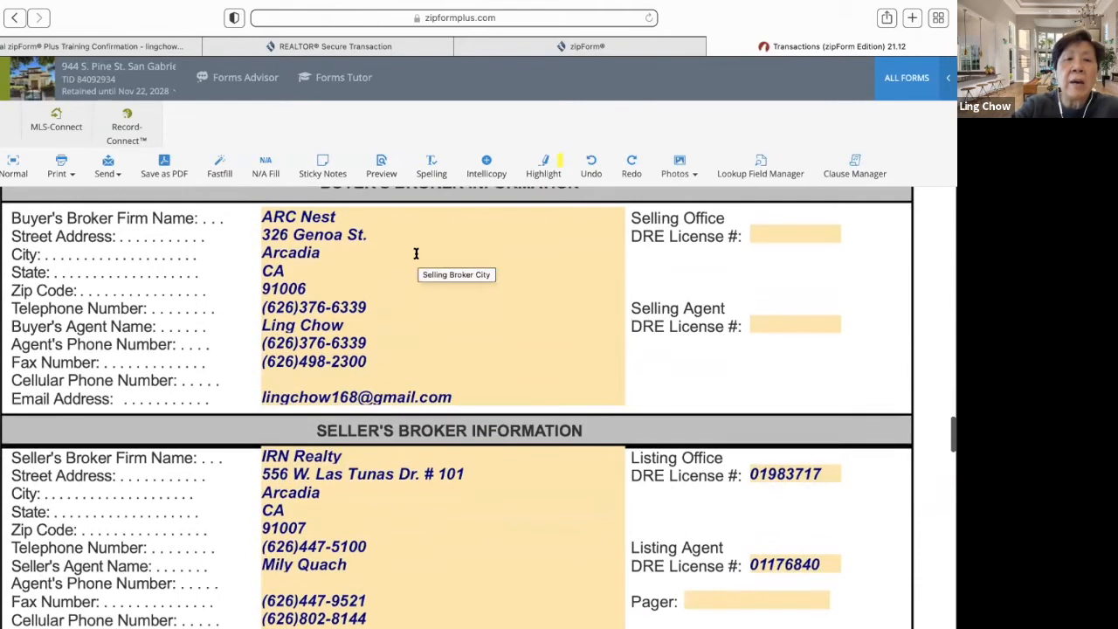
pyautogui.scroll(1, 416, 254)
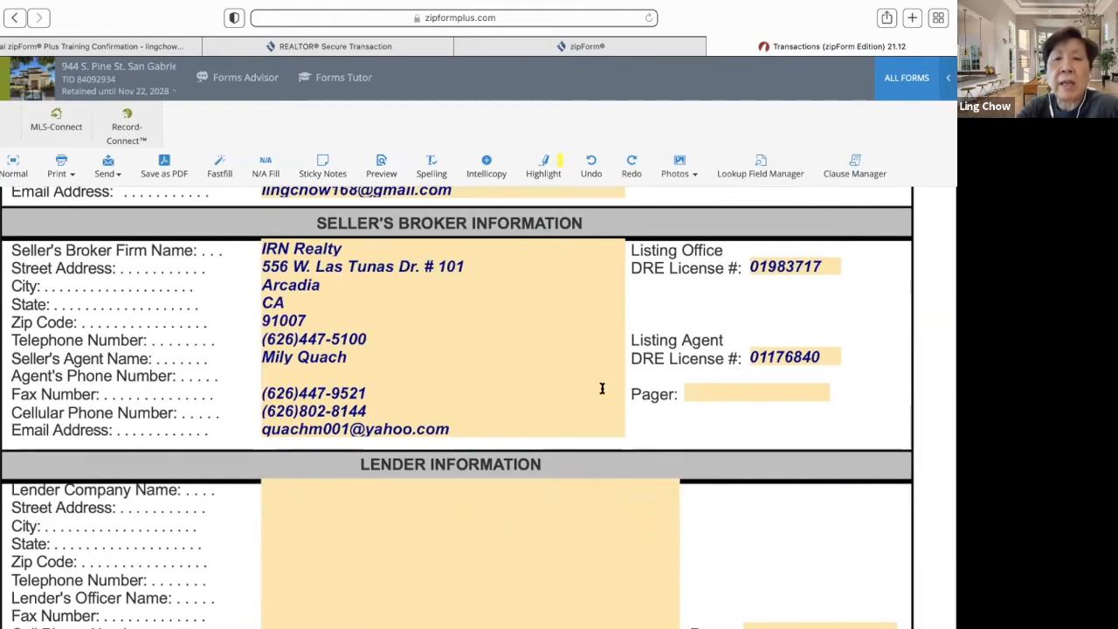
pyautogui.scroll(-2, 602, 388)
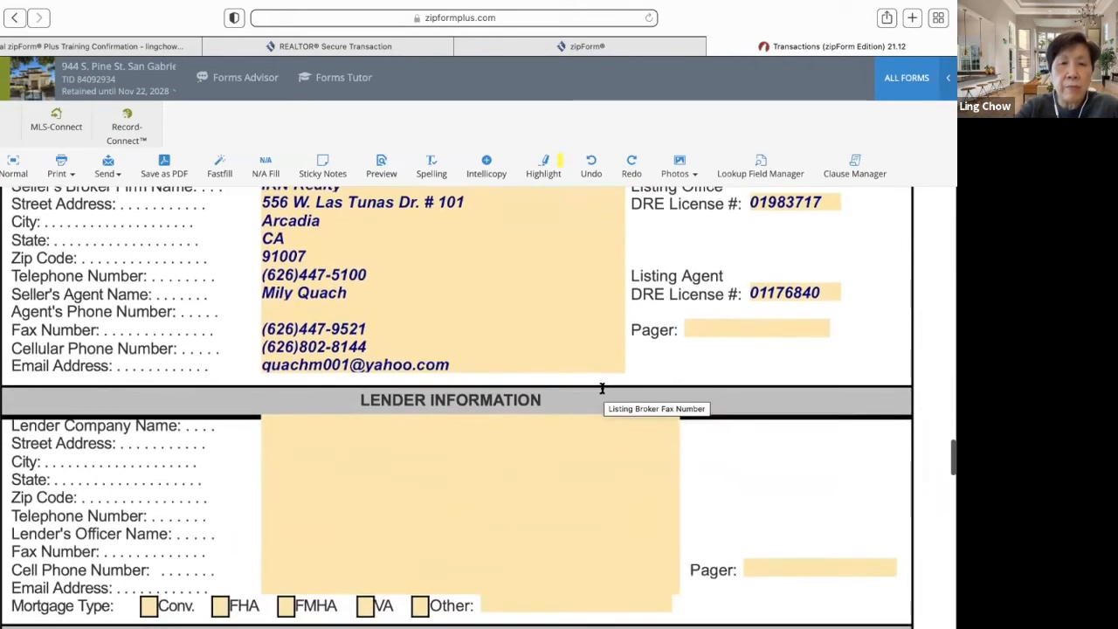
pyautogui.scroll(5, 602, 388)
pyautogui.scroll(1, 601, 388)
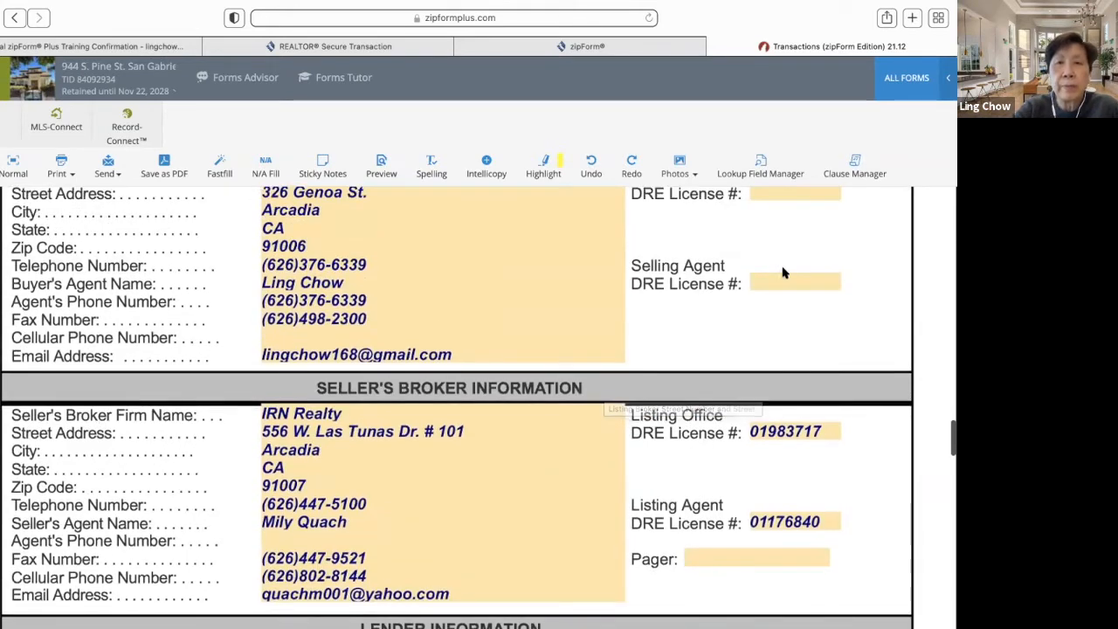
pyautogui.click(782, 281)
pyautogui.click(830, 283)
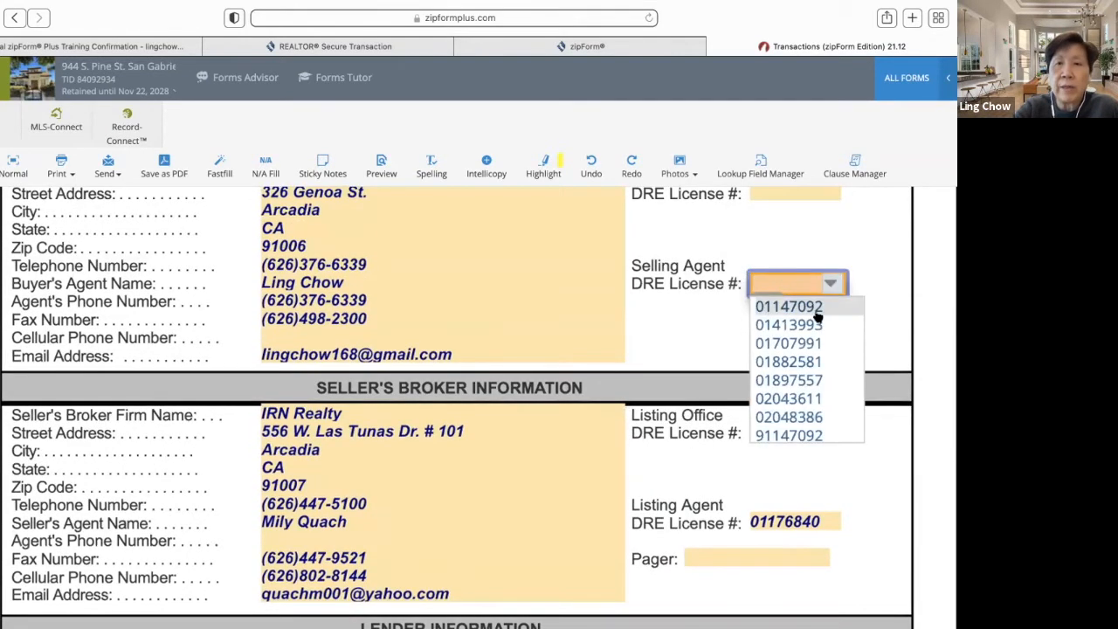
pyautogui.click(816, 310)
# - Choose the selling office's DRE license number from the Selling Office dropdown
pyautogui.scroll(1, 812, 295)
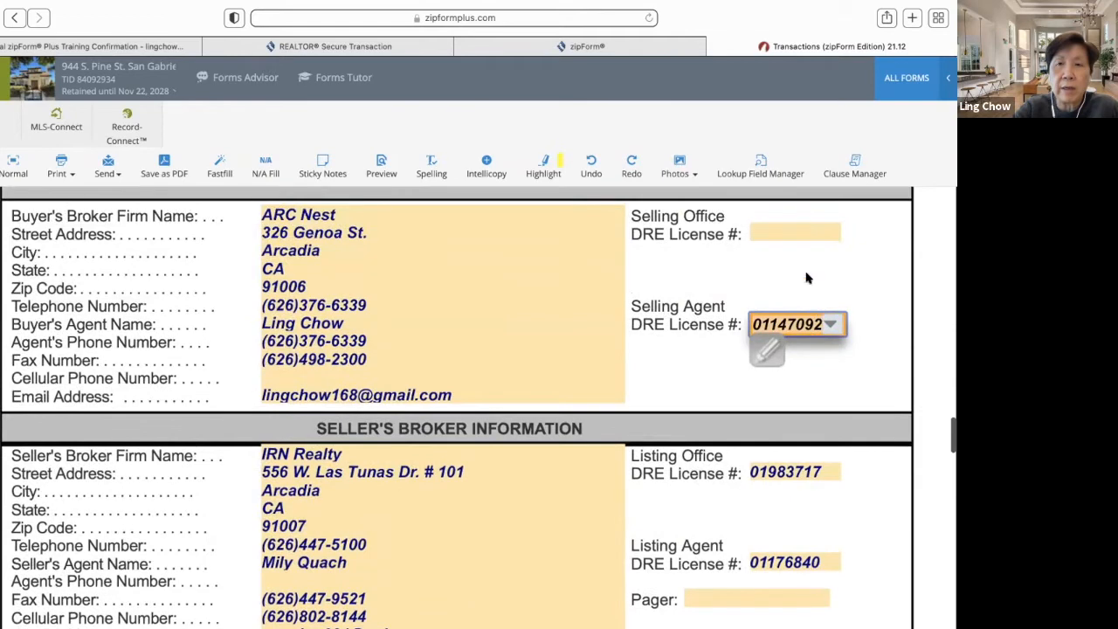
pyautogui.click(796, 224)
pyautogui.click(832, 234)
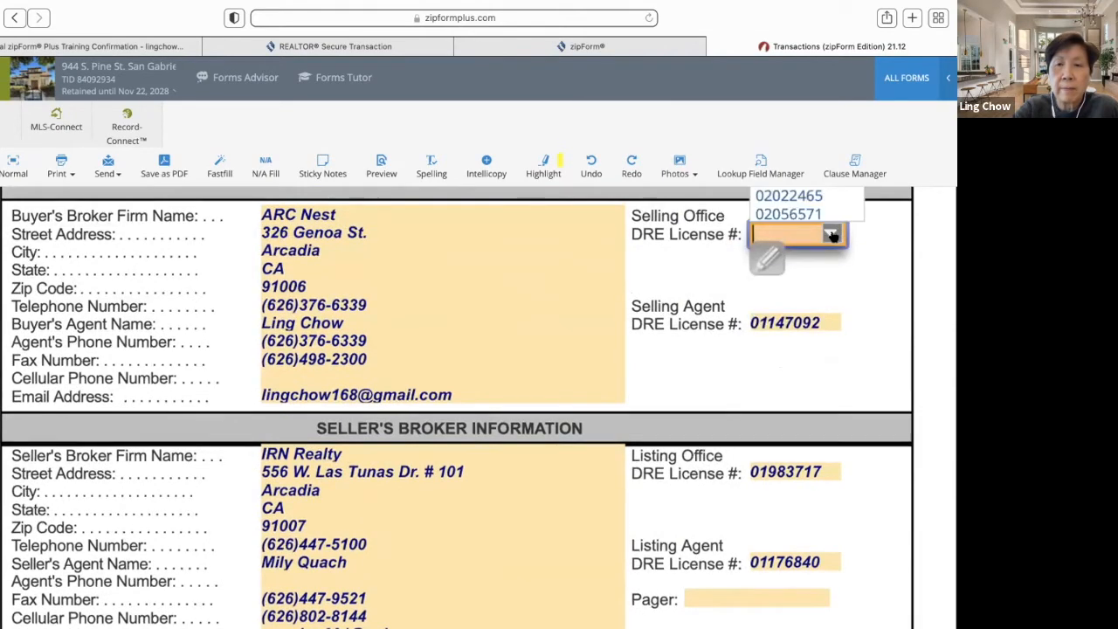
pyautogui.scroll(3, 834, 251)
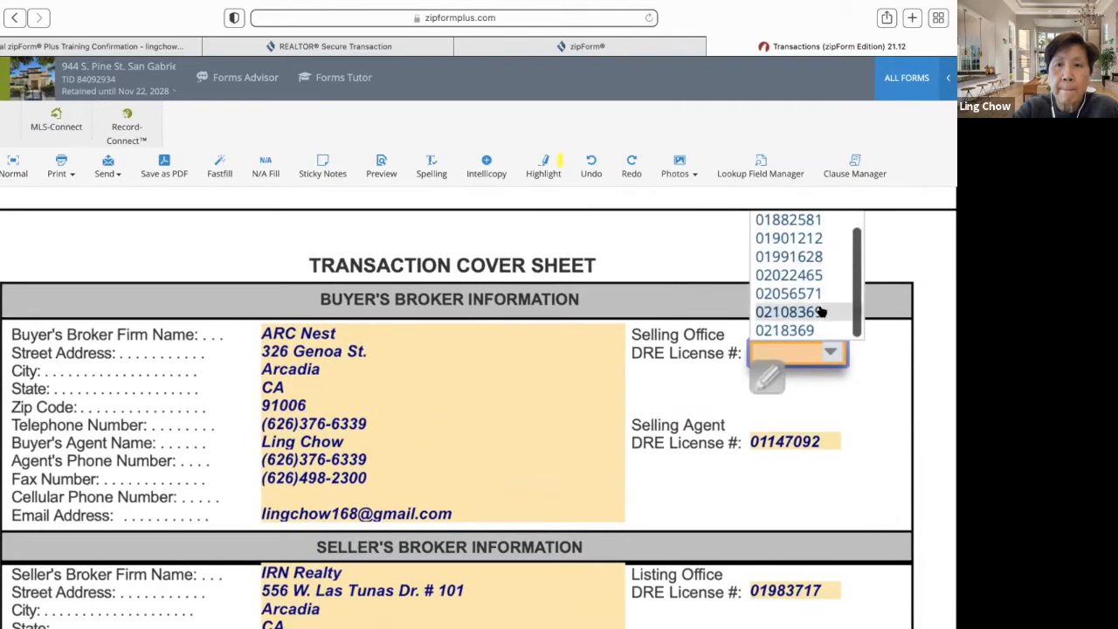
pyautogui.click(819, 311)
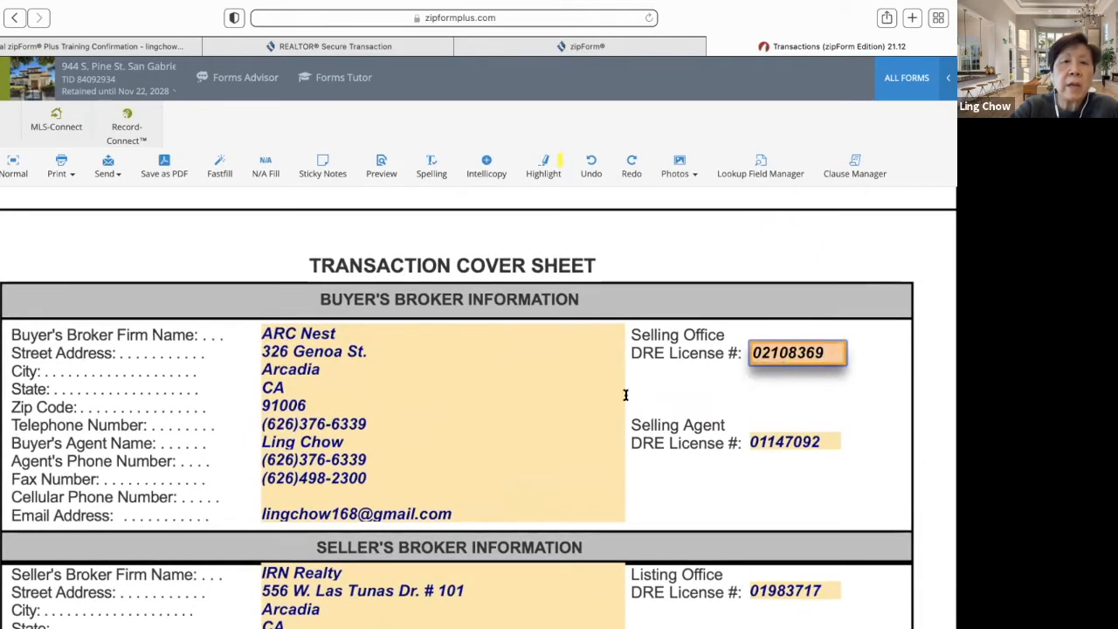
# - Review the completed Cover Sheet, then save and close it
pyautogui.scroll(-5, 500, 419)
pyautogui.scroll(-3, 501, 409)
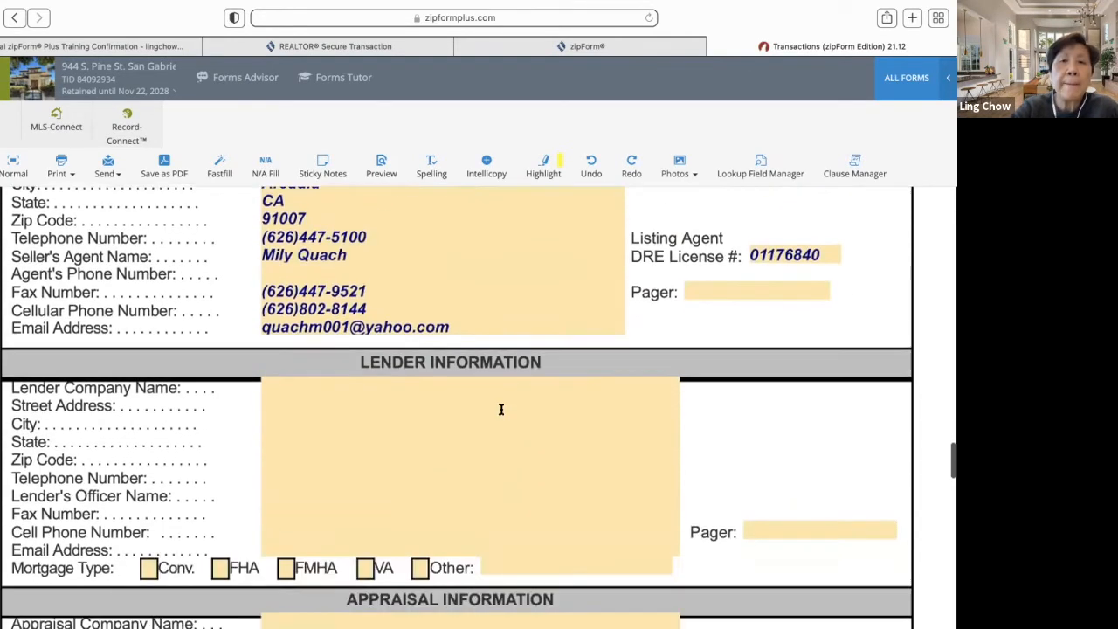
pyautogui.scroll(2, 501, 409)
pyautogui.scroll(-15, 500, 408)
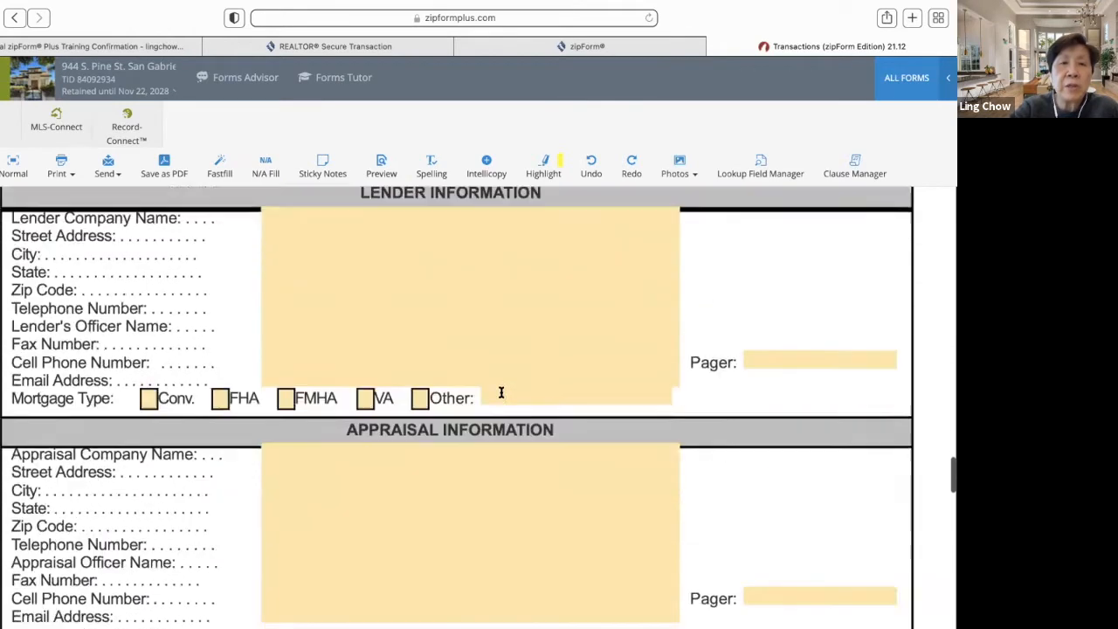
pyautogui.scroll(1, 500, 392)
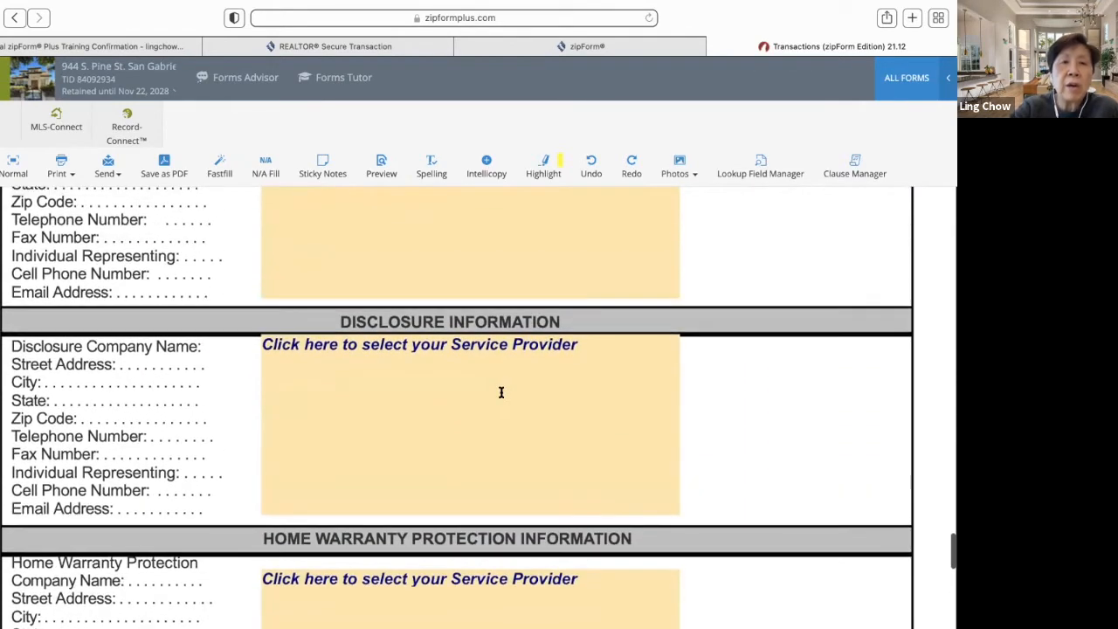
pyautogui.scroll(-10, 501, 392)
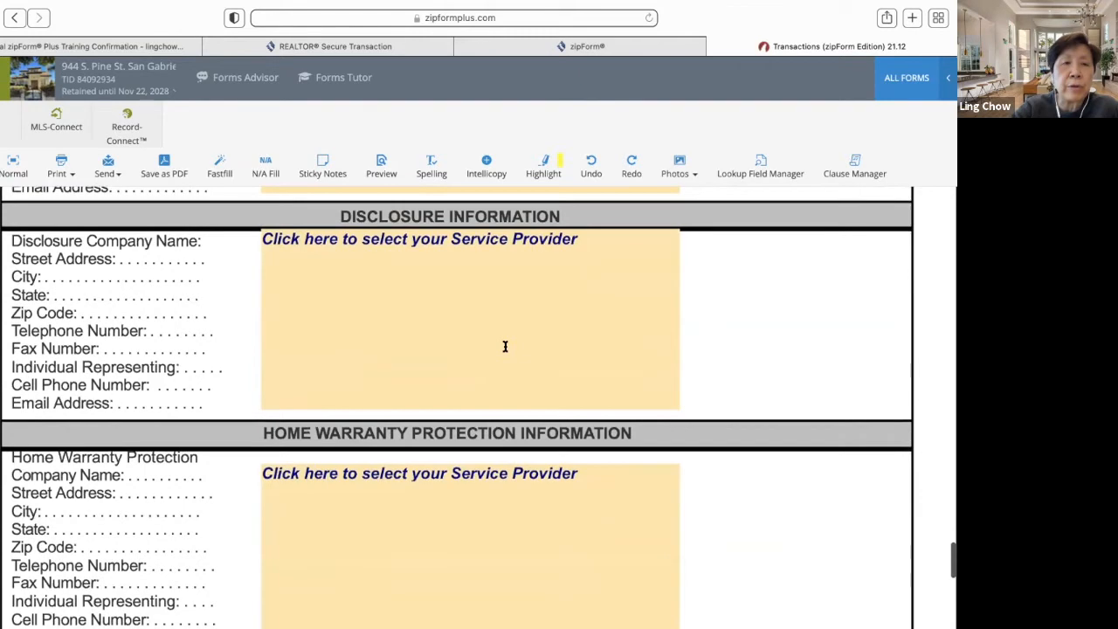
pyautogui.scroll(3, 505, 335)
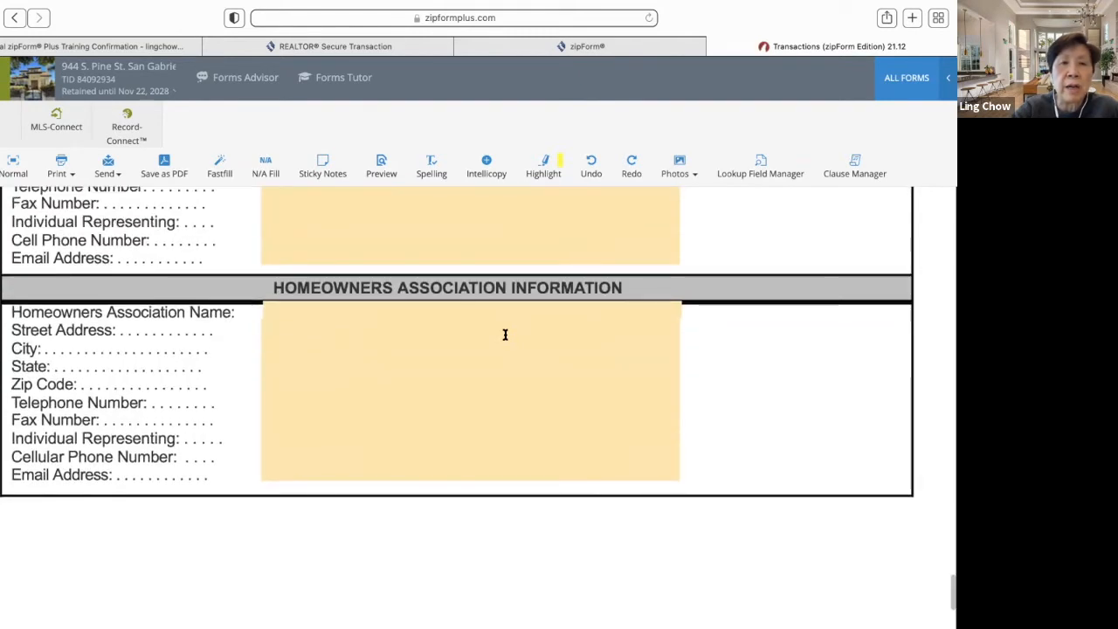
pyautogui.scroll(20, 504, 334)
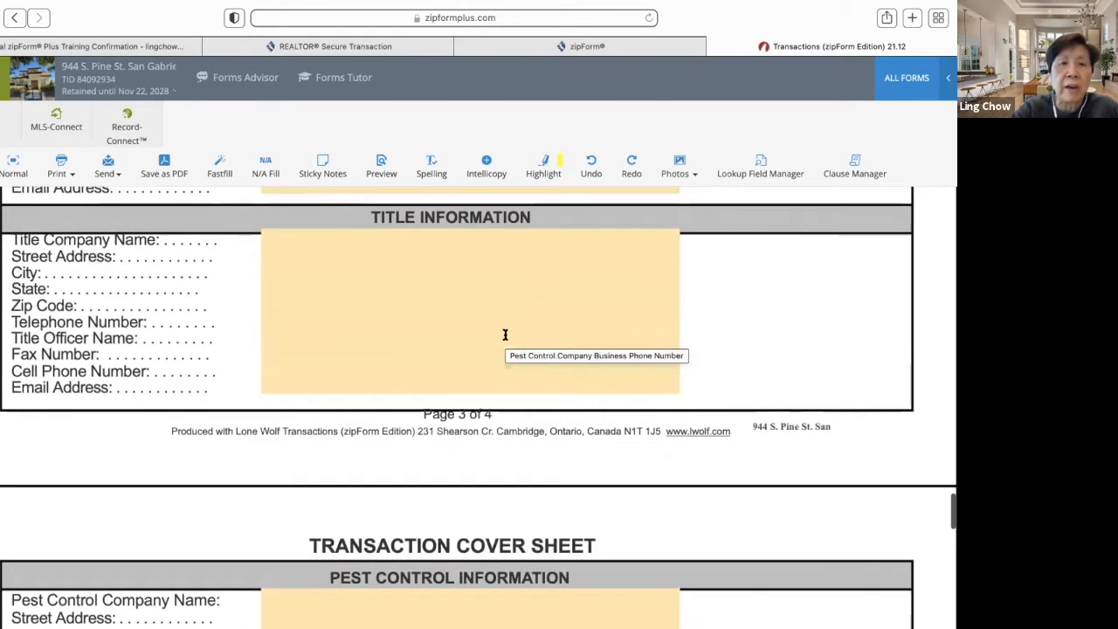
pyautogui.scroll(15, 504, 335)
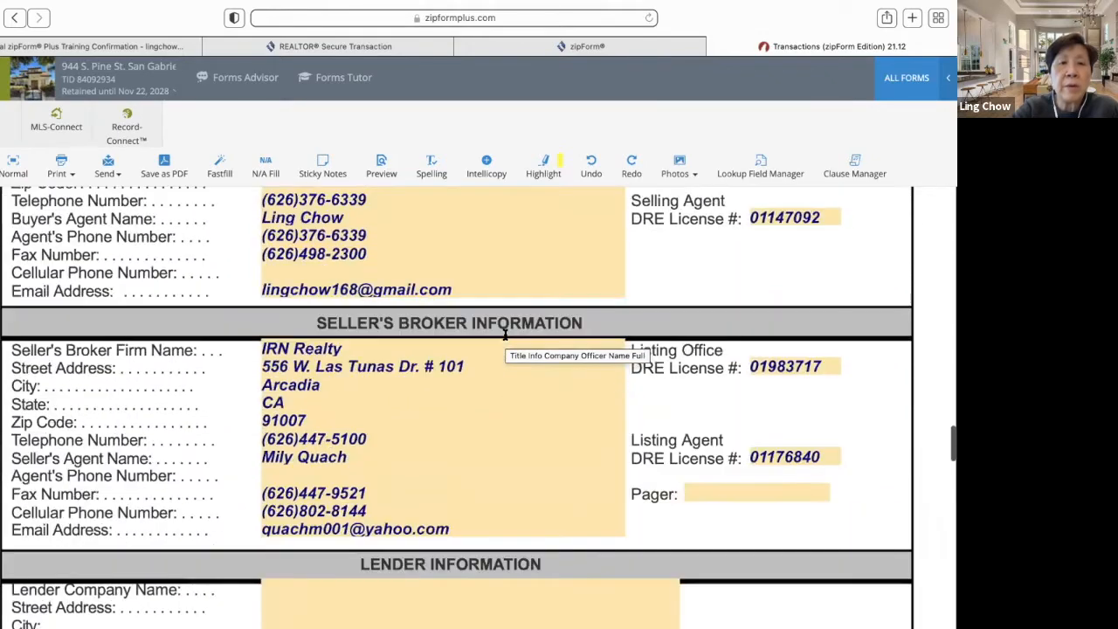
pyautogui.scroll(20, 505, 335)
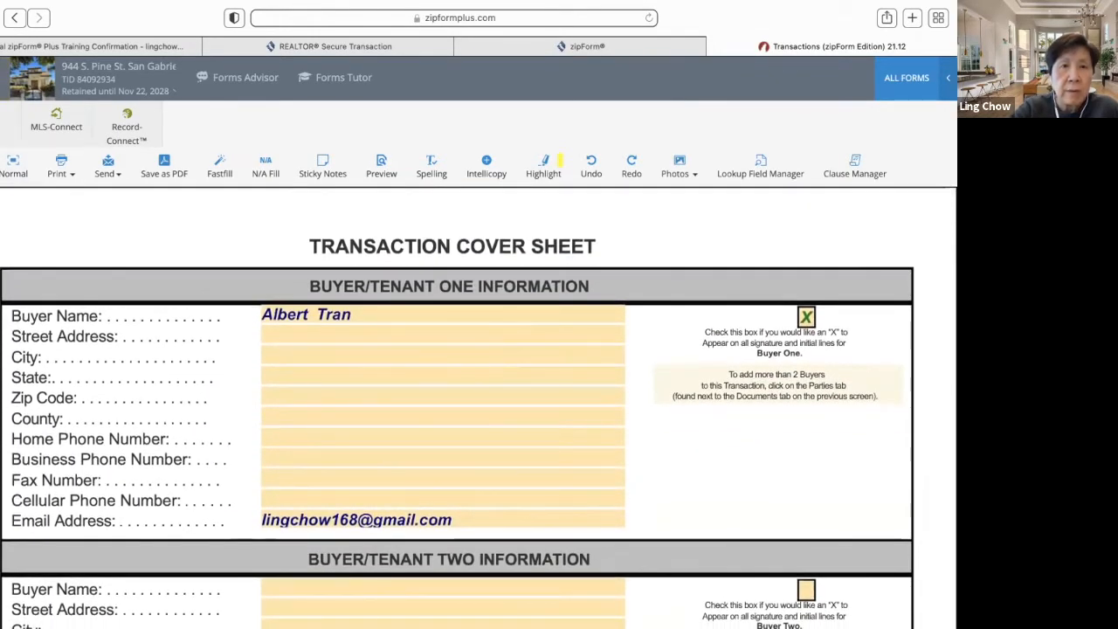
pyautogui.click(3, 78)
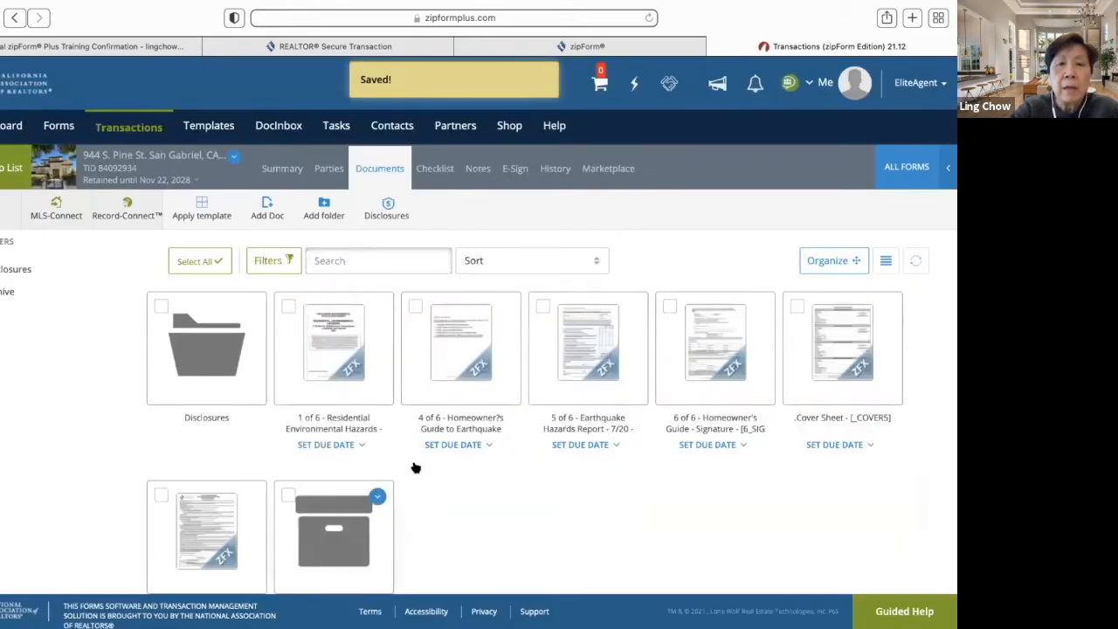
# - Open the Residential Purchase Agreement package in full-screen view
pyautogui.scroll(-2, 495, 452)
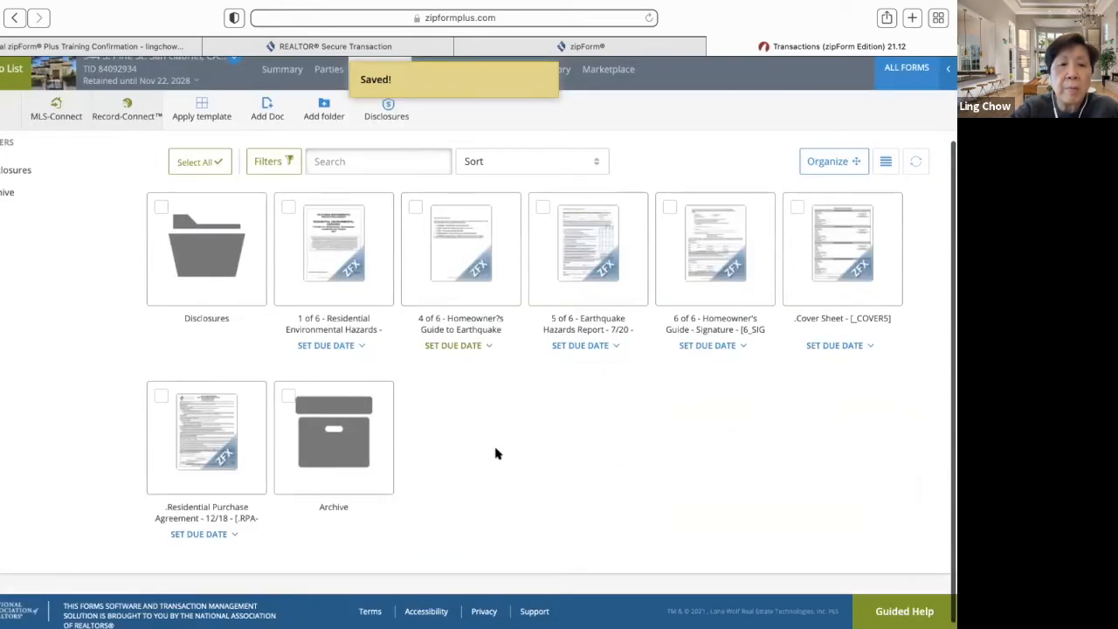
pyautogui.click(212, 445)
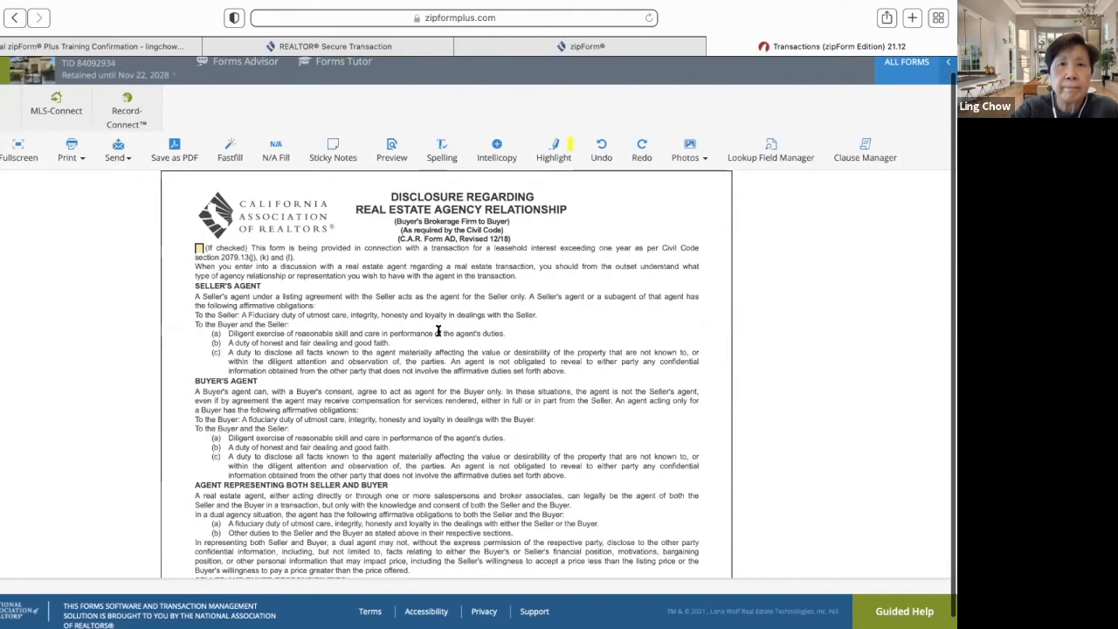
pyautogui.click(18, 153)
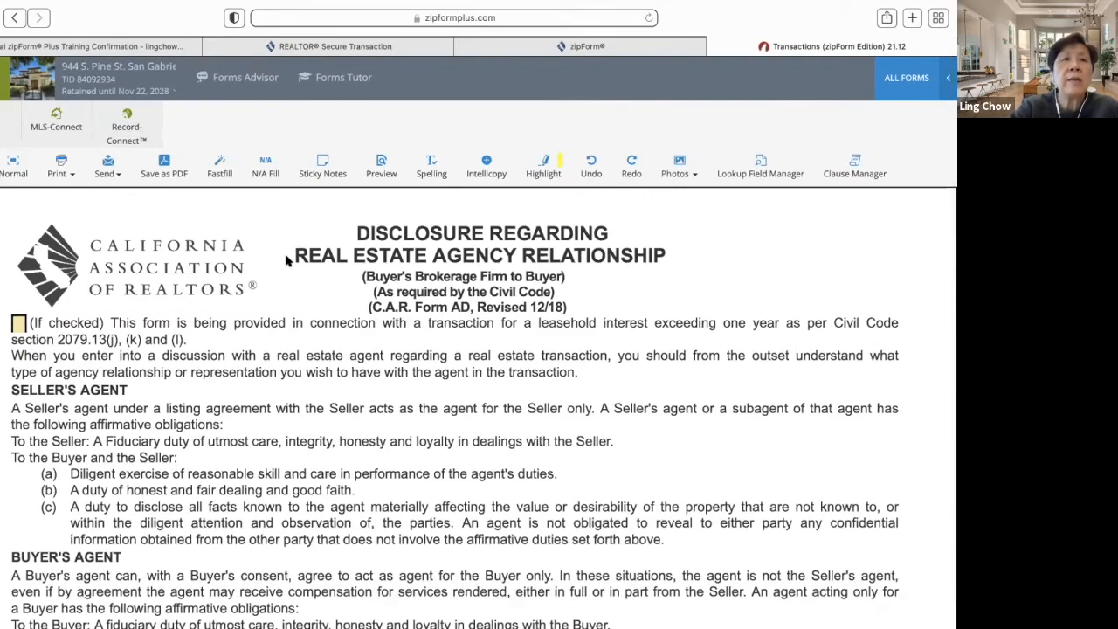
# - Scroll through the bundled AD, FHDA, PRBS and WFA disclosures to the purchase agreement
pyautogui.scroll(-10, 286, 260)
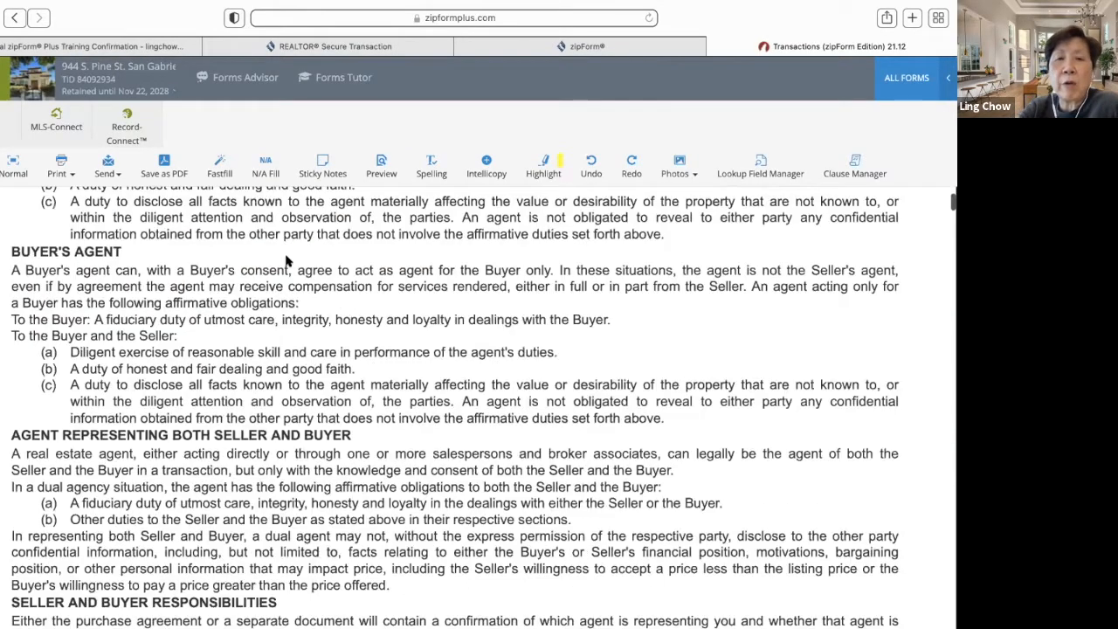
pyautogui.scroll(-7, 286, 256)
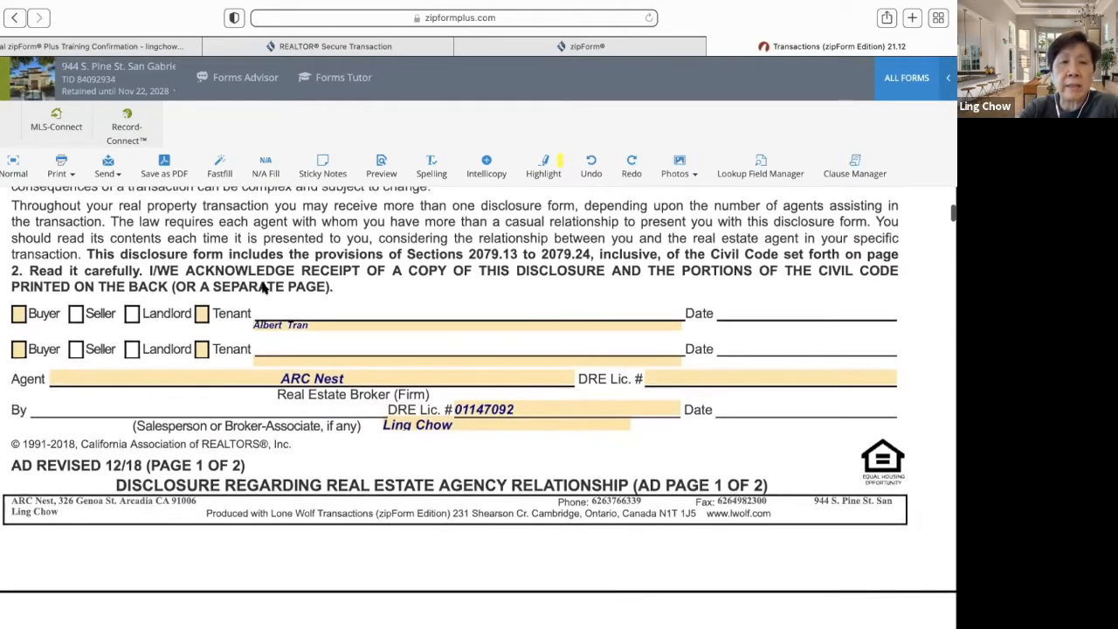
pyautogui.scroll(-15, 95, 342)
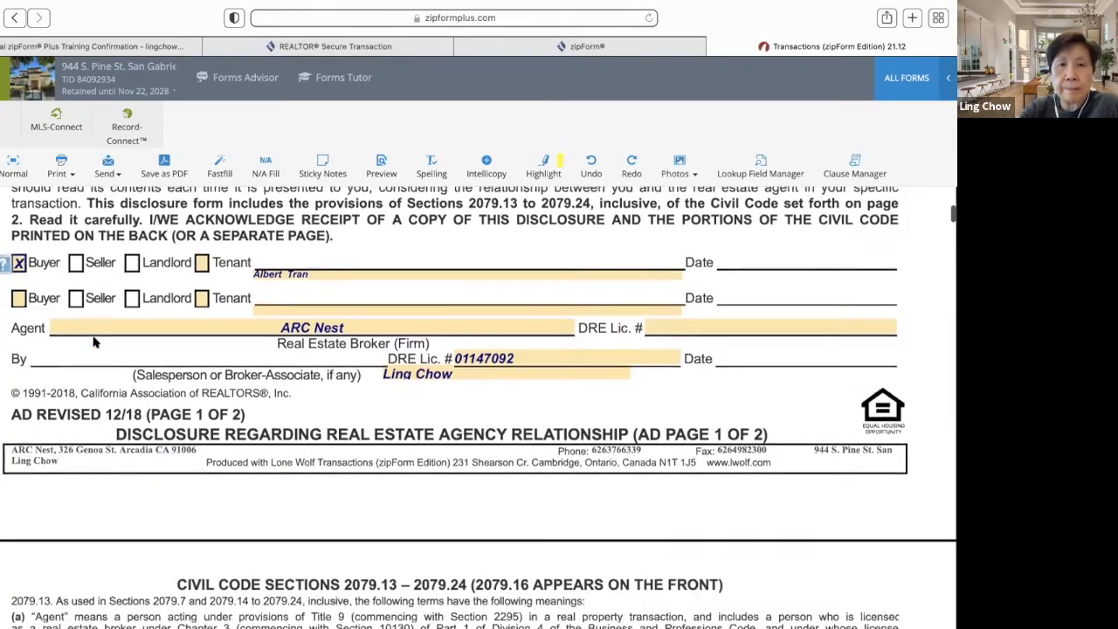
pyautogui.scroll(-10, 95, 342)
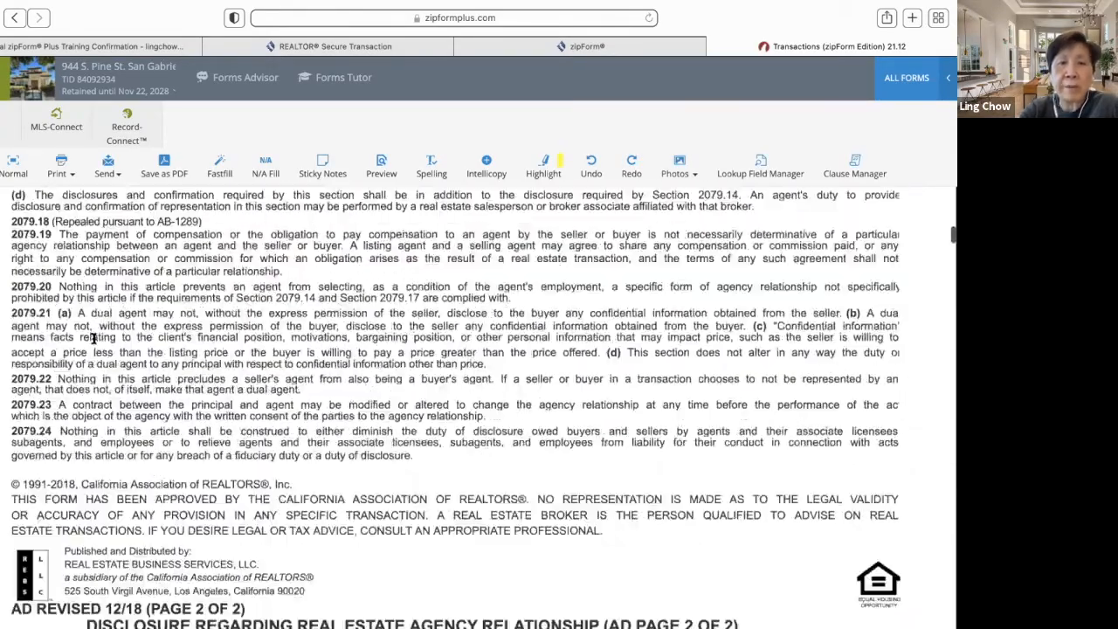
pyautogui.scroll(8, 94, 343)
pyautogui.scroll(10, 95, 340)
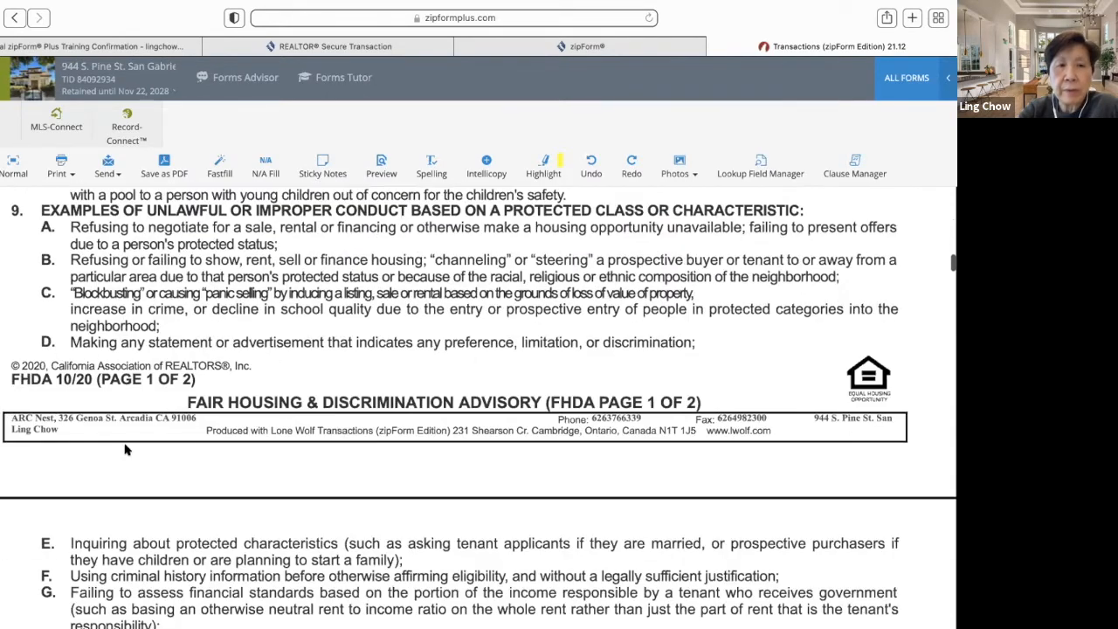
pyautogui.scroll(-15, 187, 434)
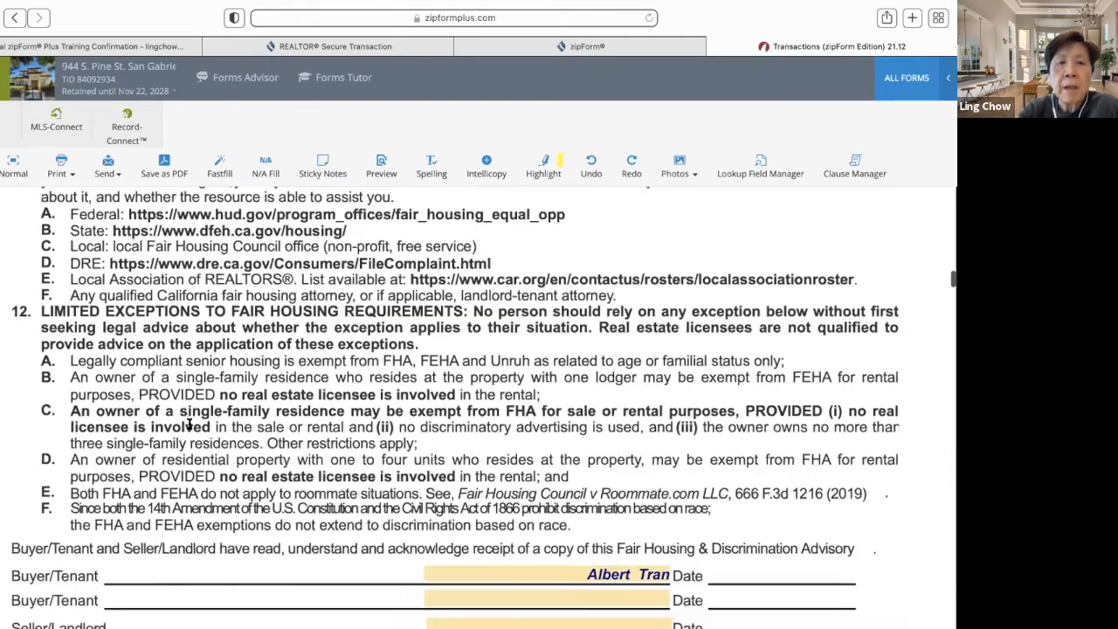
pyautogui.scroll(-15, 188, 426)
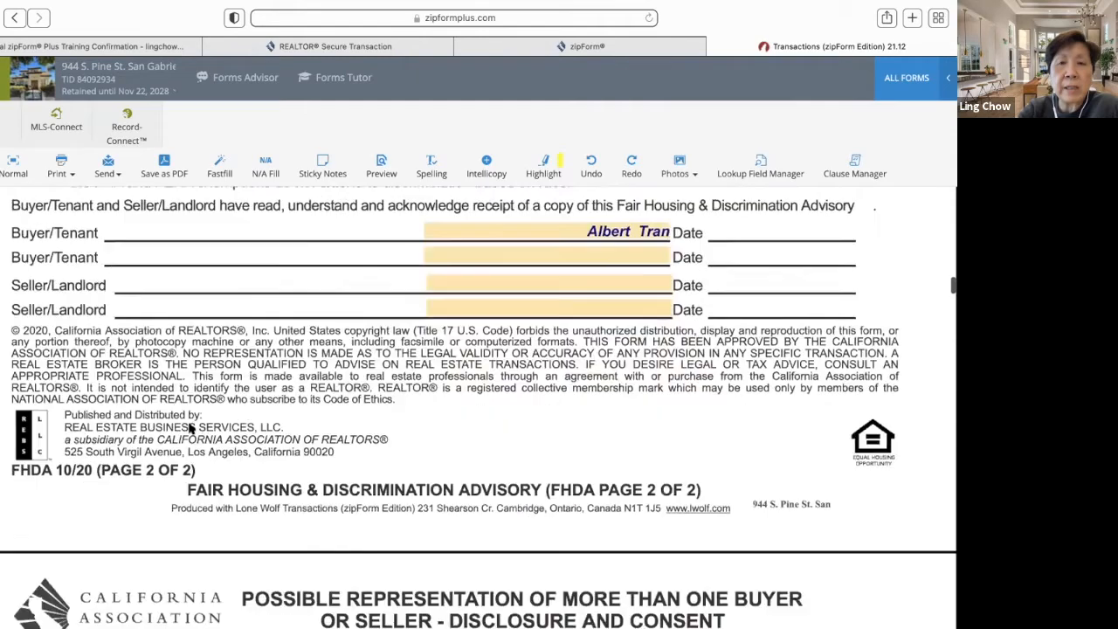
pyautogui.scroll(-5, 188, 425)
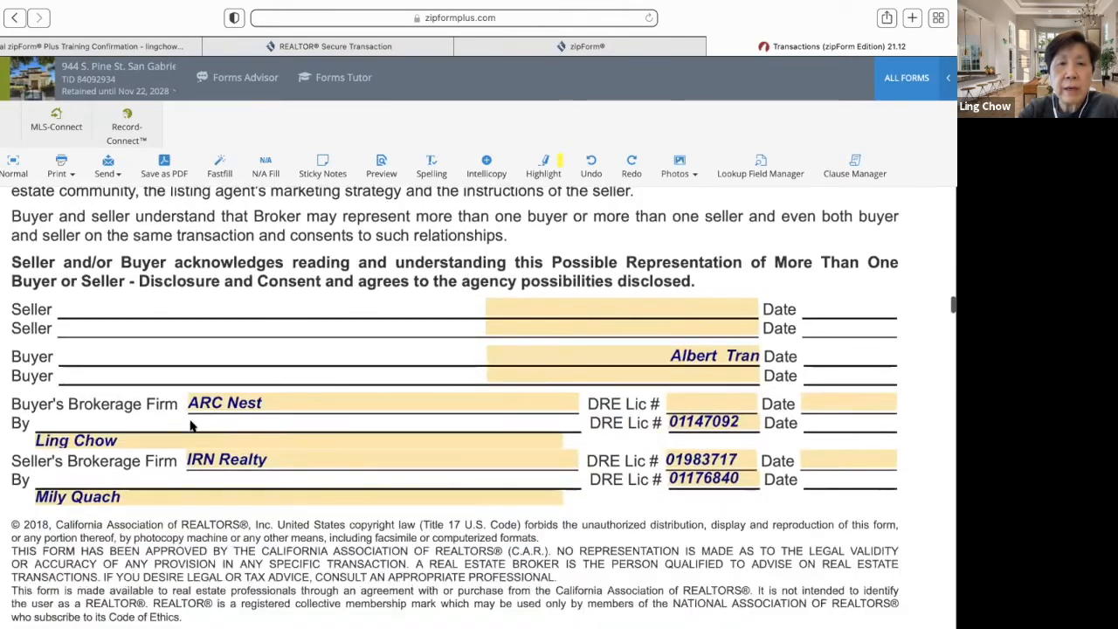
pyautogui.scroll(-2, 191, 425)
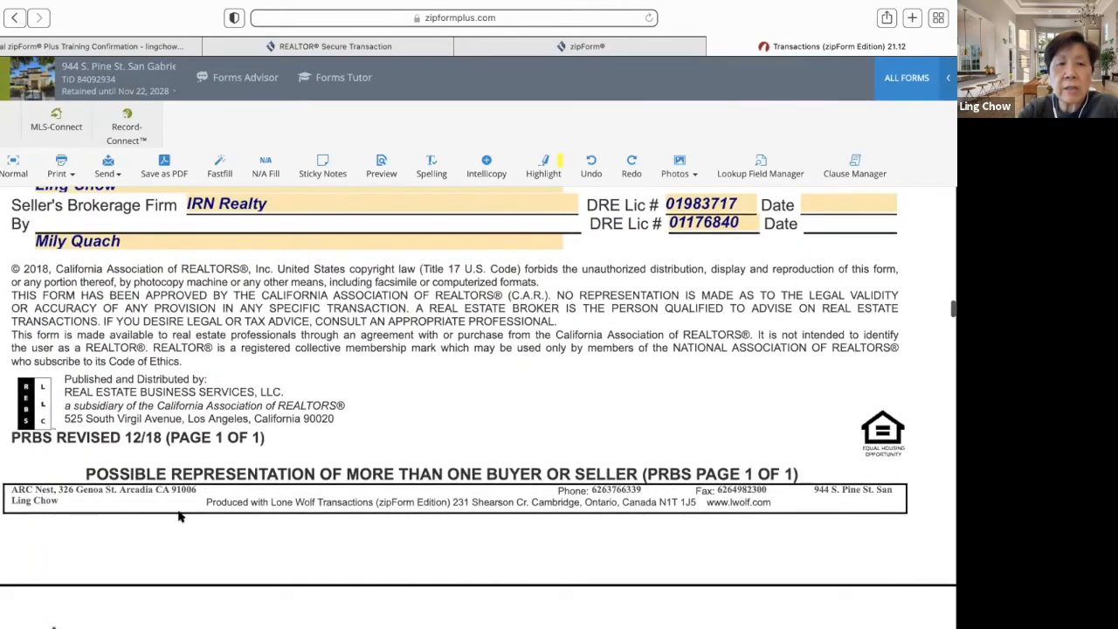
pyautogui.scroll(-20, 171, 465)
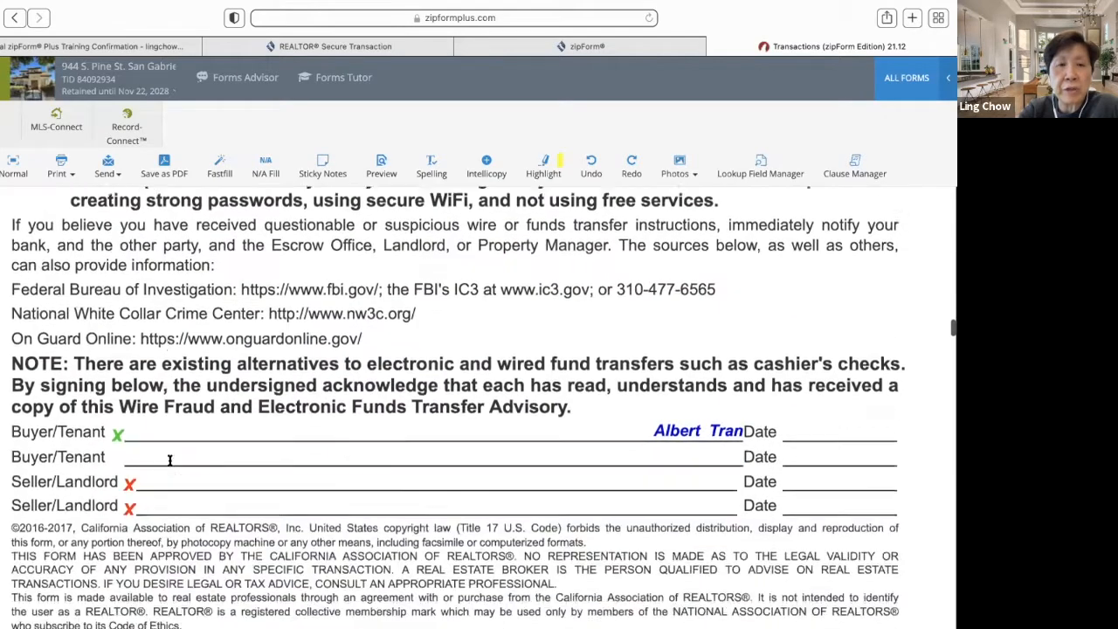
pyautogui.scroll(3, 169, 463)
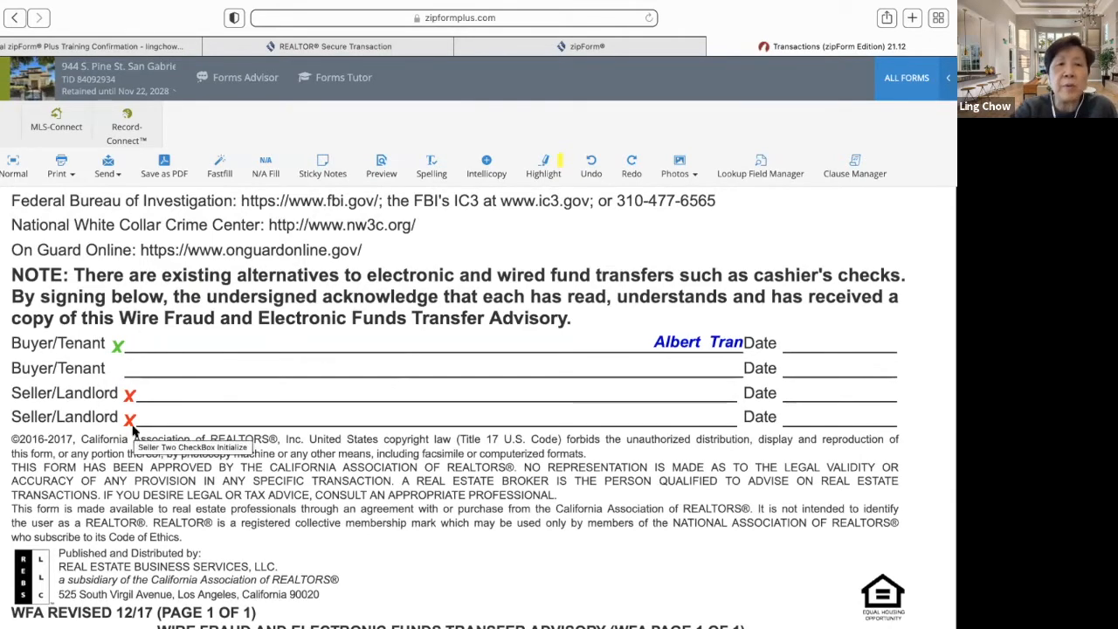
pyautogui.scroll(-15, 131, 421)
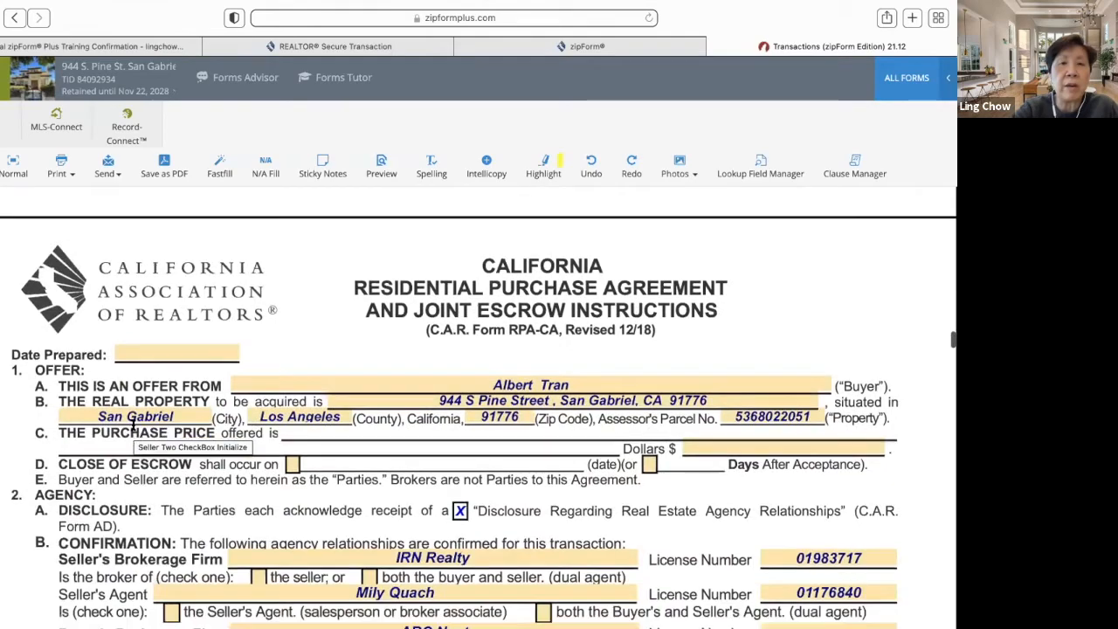
pyautogui.scroll(-12, 133, 424)
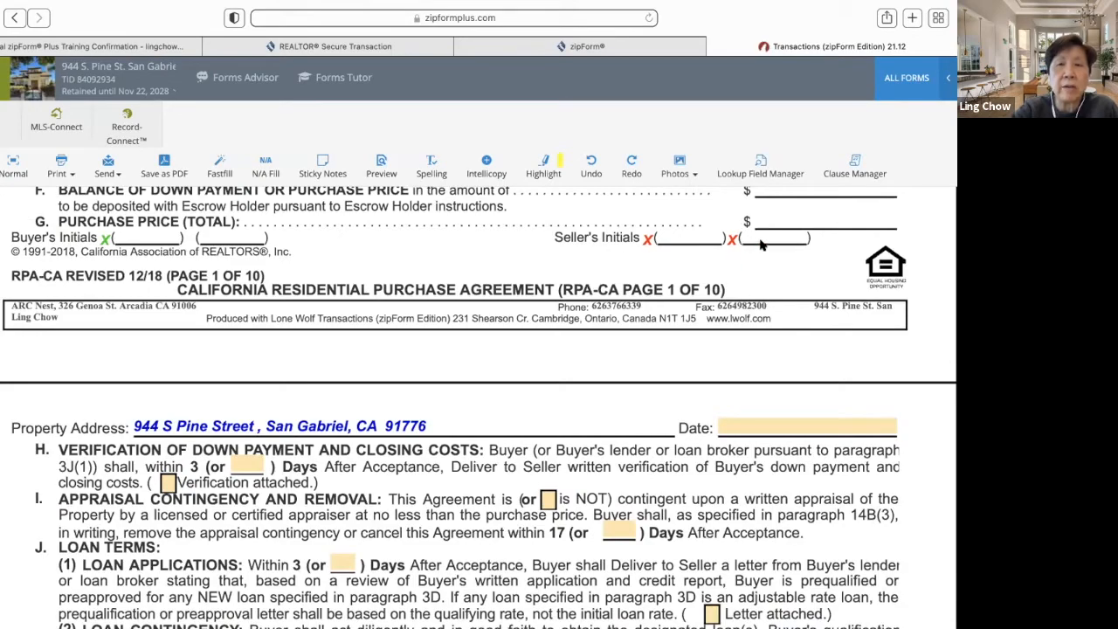
pyautogui.scroll(-12, 112, 357)
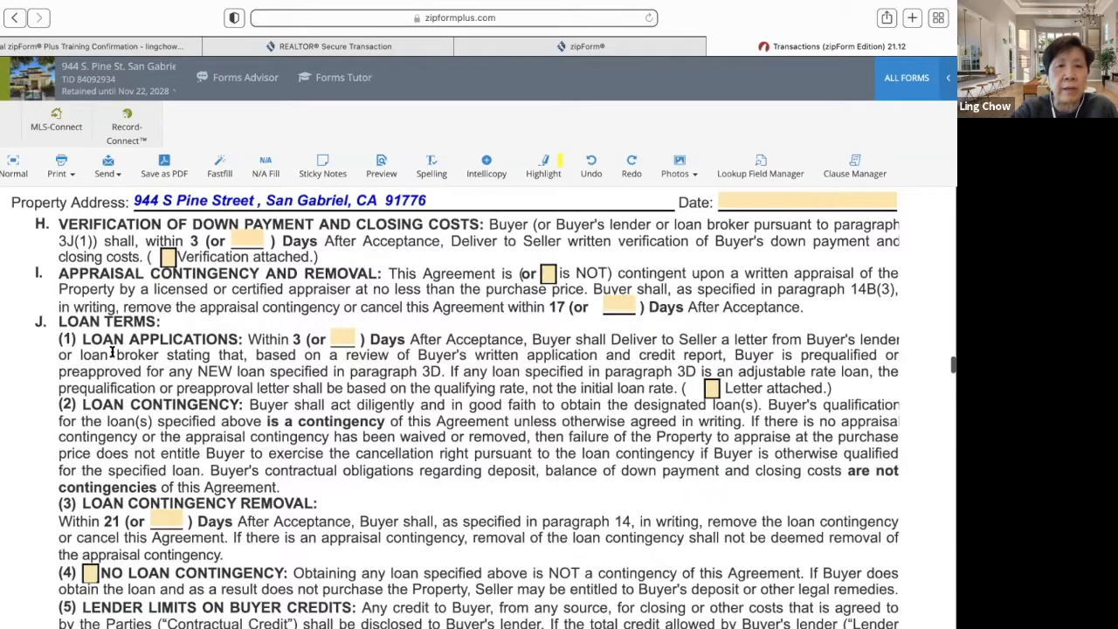
pyautogui.scroll(-12, 112, 350)
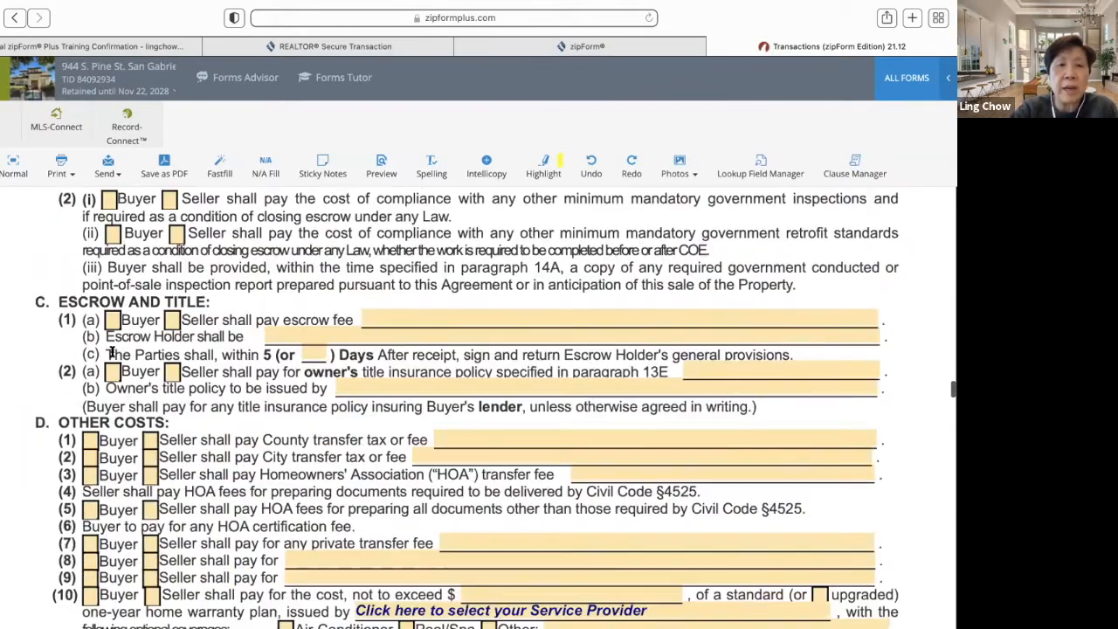
pyautogui.scroll(-15, 111, 350)
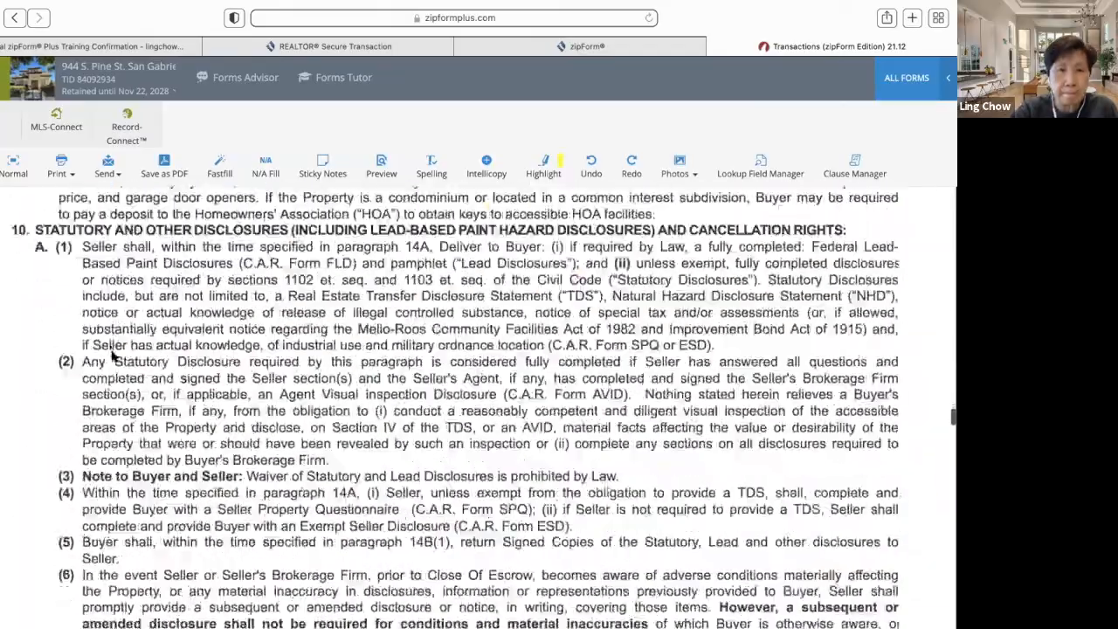
pyautogui.scroll(-15, 112, 351)
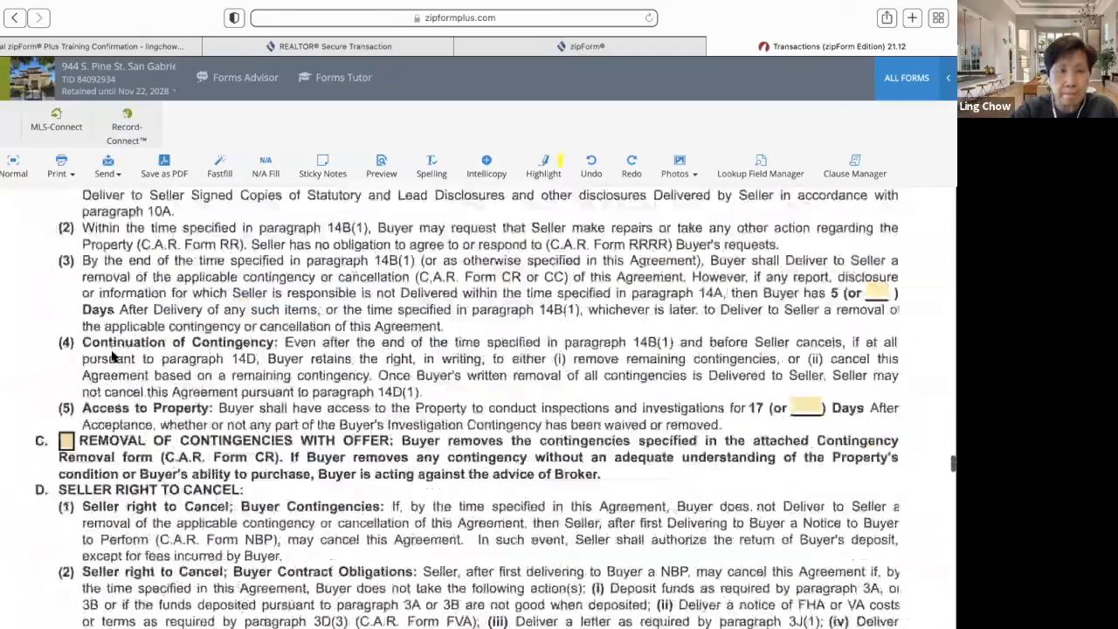
pyautogui.scroll(-15, 112, 353)
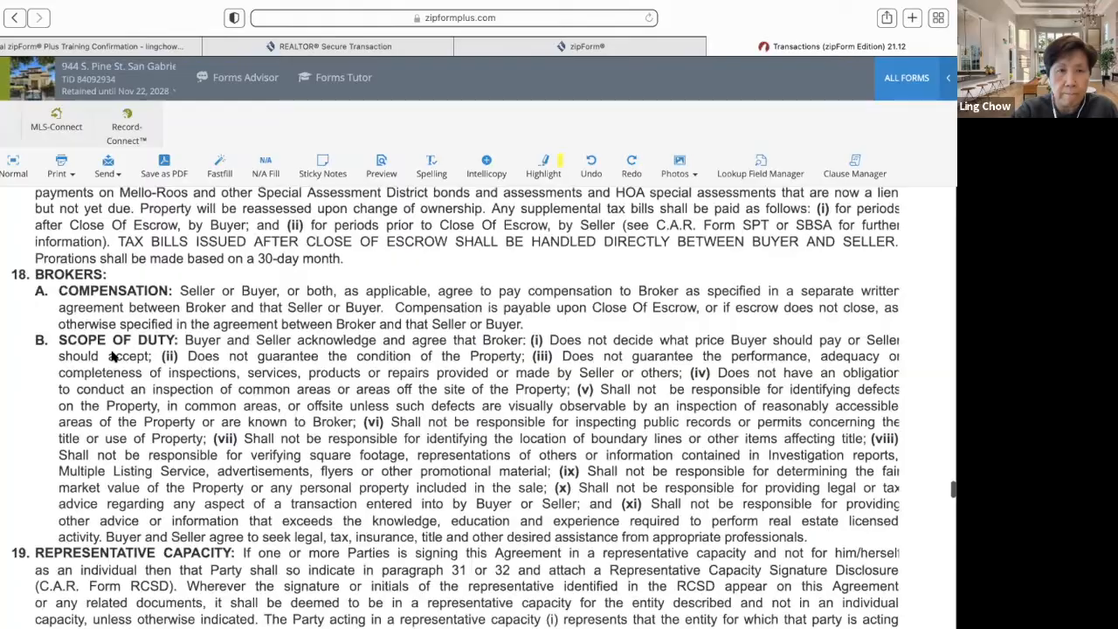
pyautogui.scroll(-15, 111, 350)
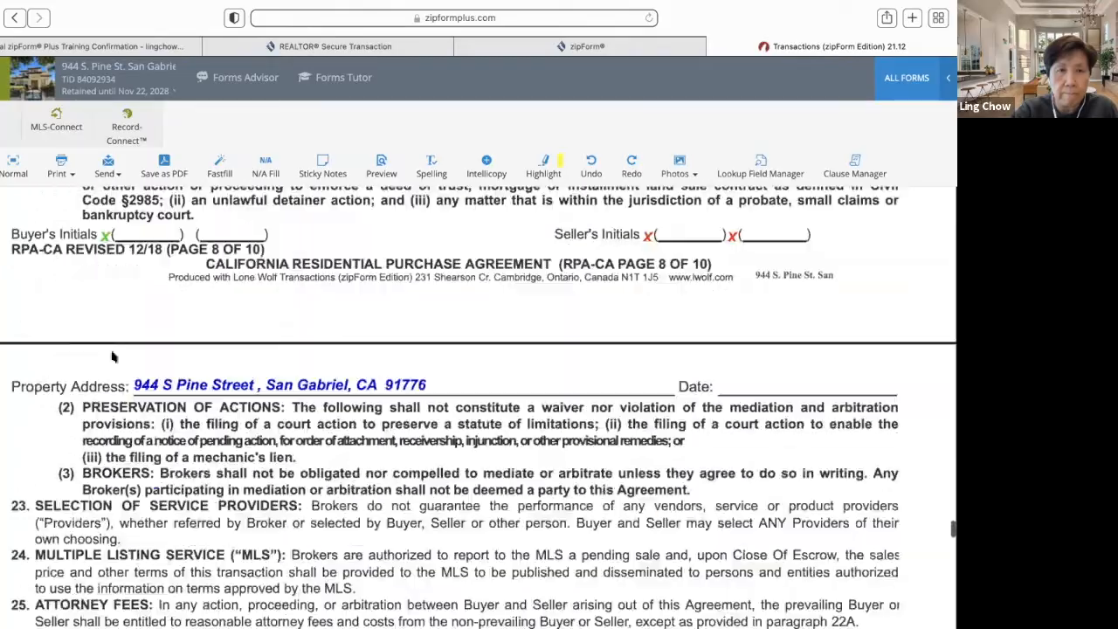
pyautogui.scroll(-15, 112, 351)
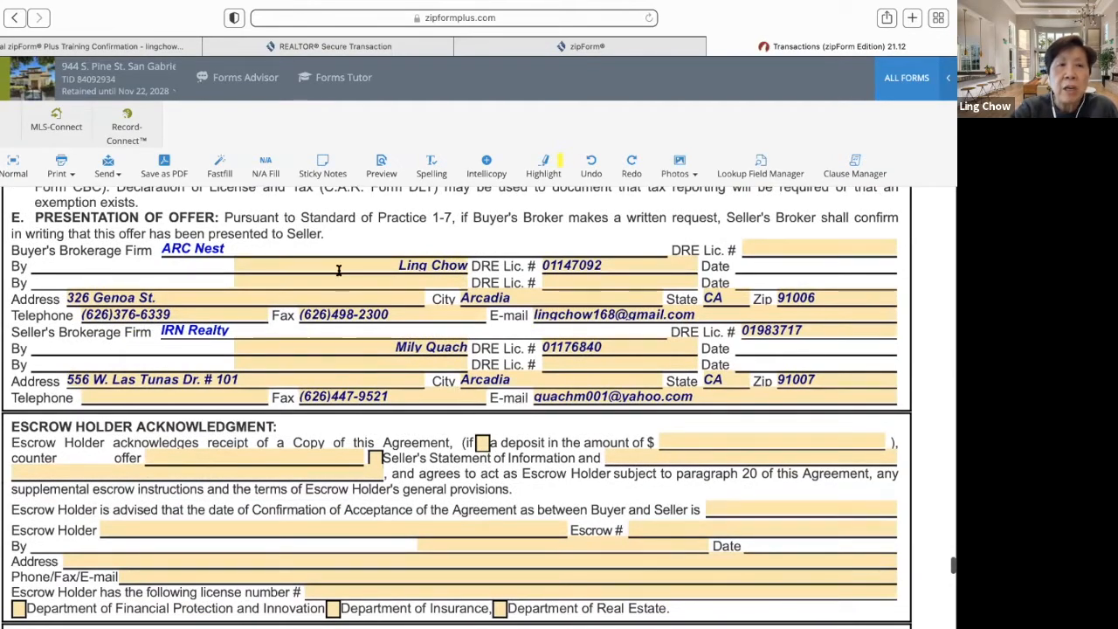
pyautogui.scroll(3, 338, 270)
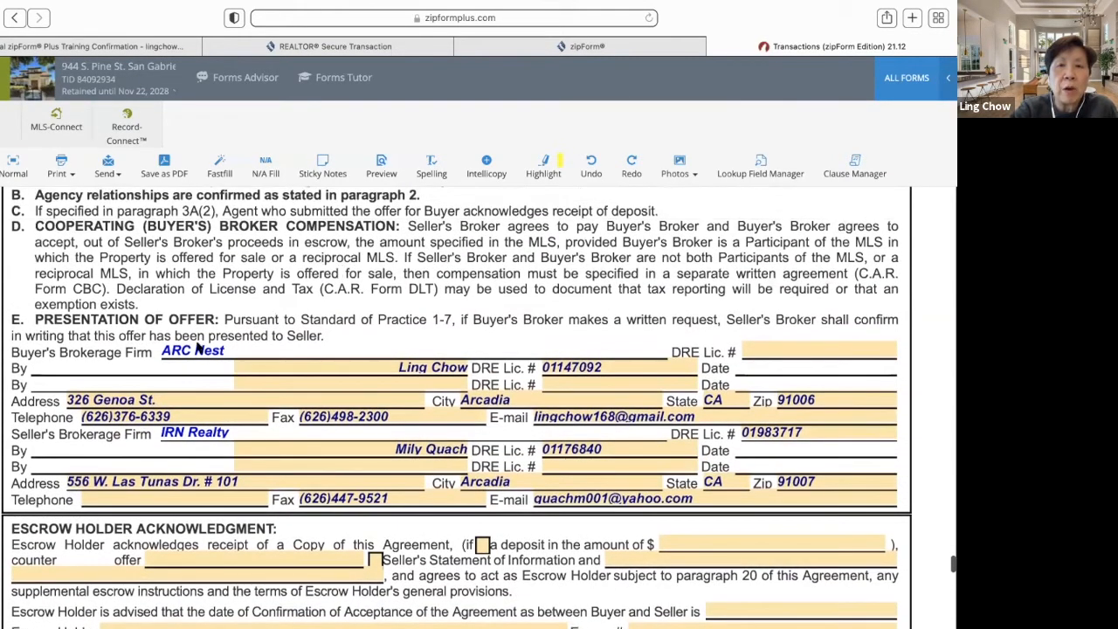
# - Fill the buyer's brokerage firm DRE licence number from the saved list
pyautogui.click(796, 346)
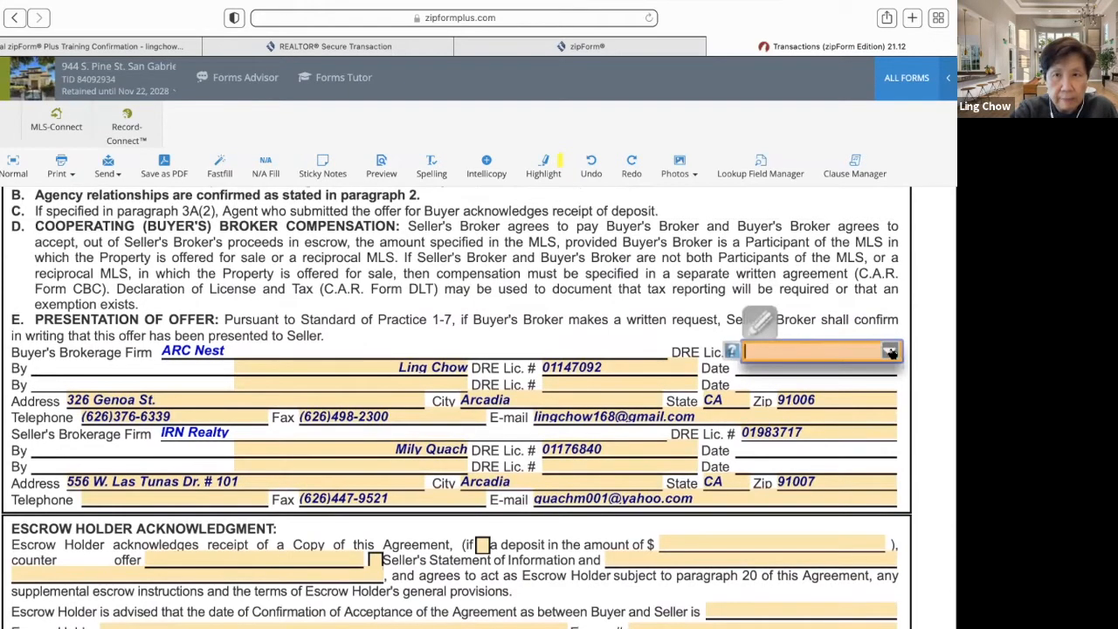
pyautogui.click(890, 352)
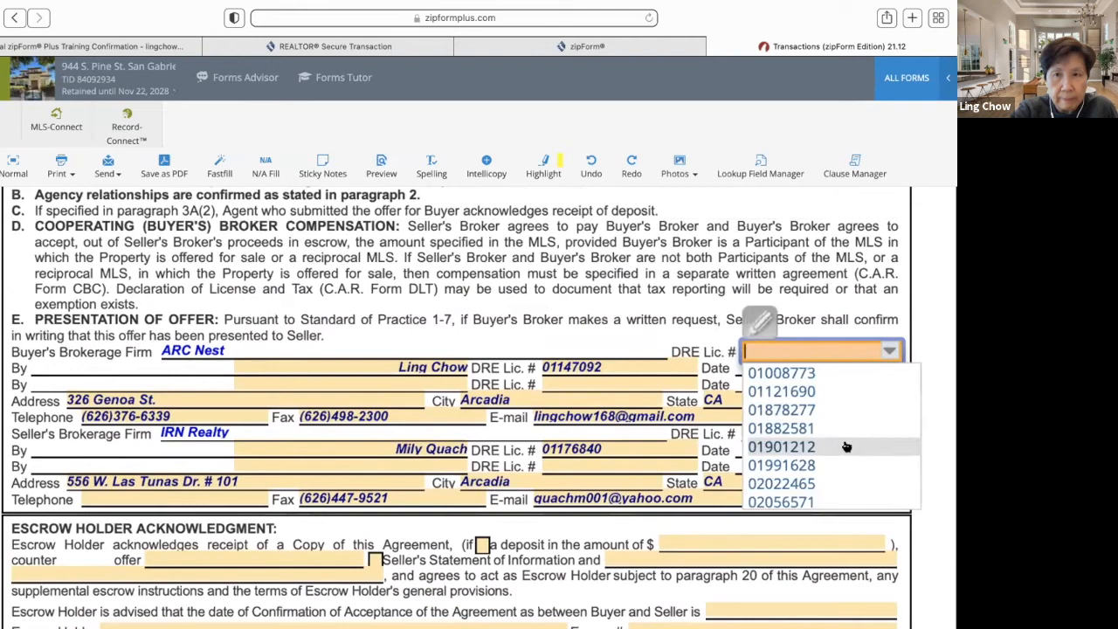
pyautogui.scroll(-1, 845, 447)
pyautogui.click(846, 484)
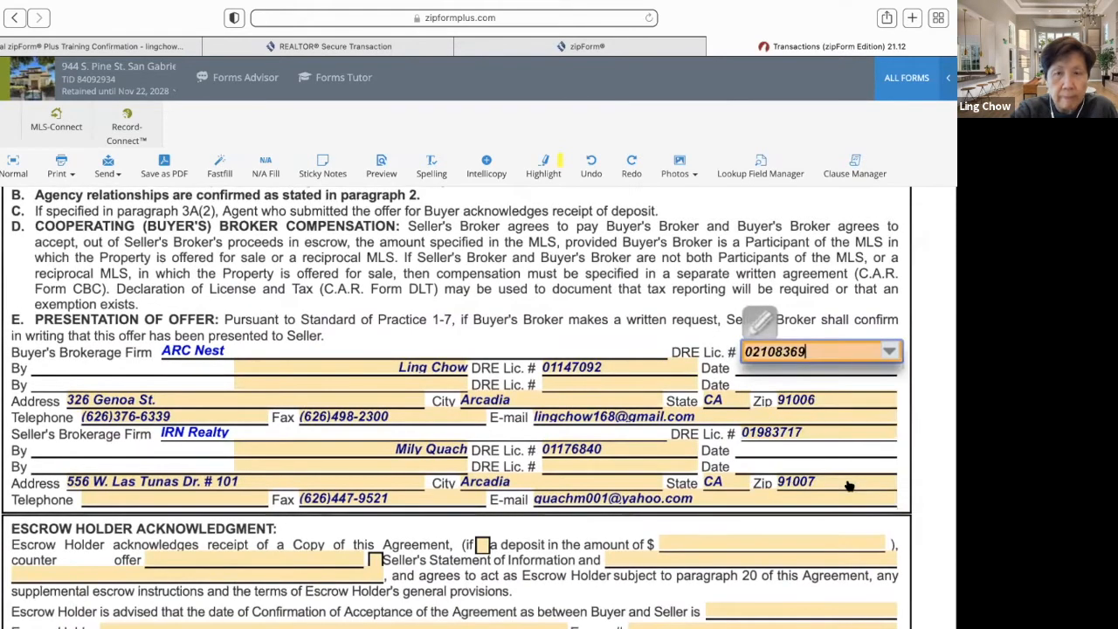
# - Enter the seller's agent DRE licence number under IRN Realty
pyautogui.click(649, 449)
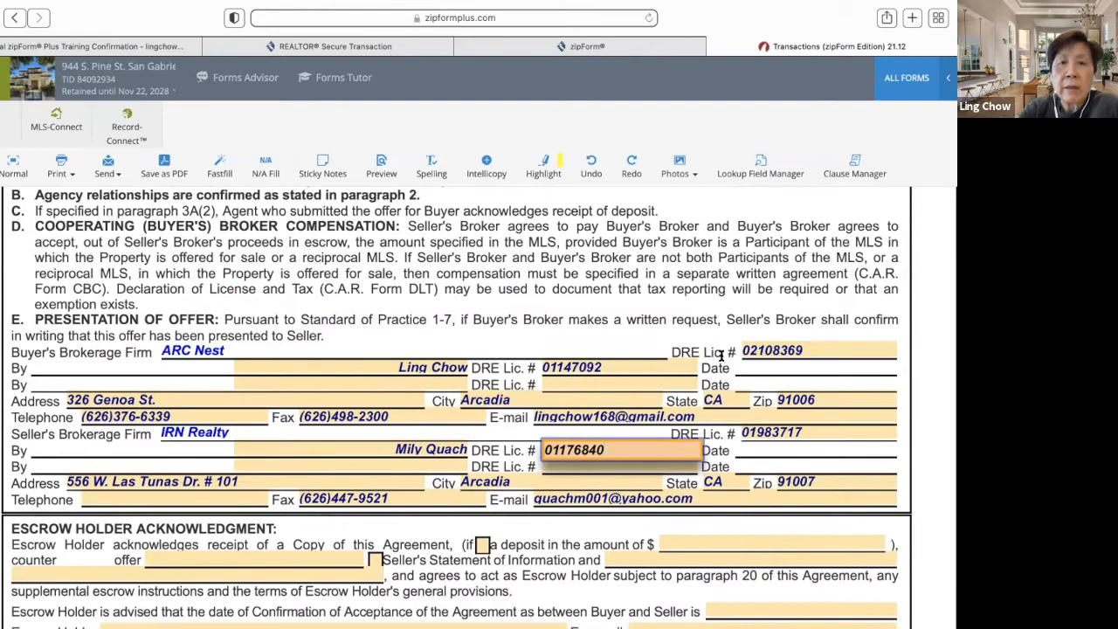
pyautogui.scroll(-10, 633, 339)
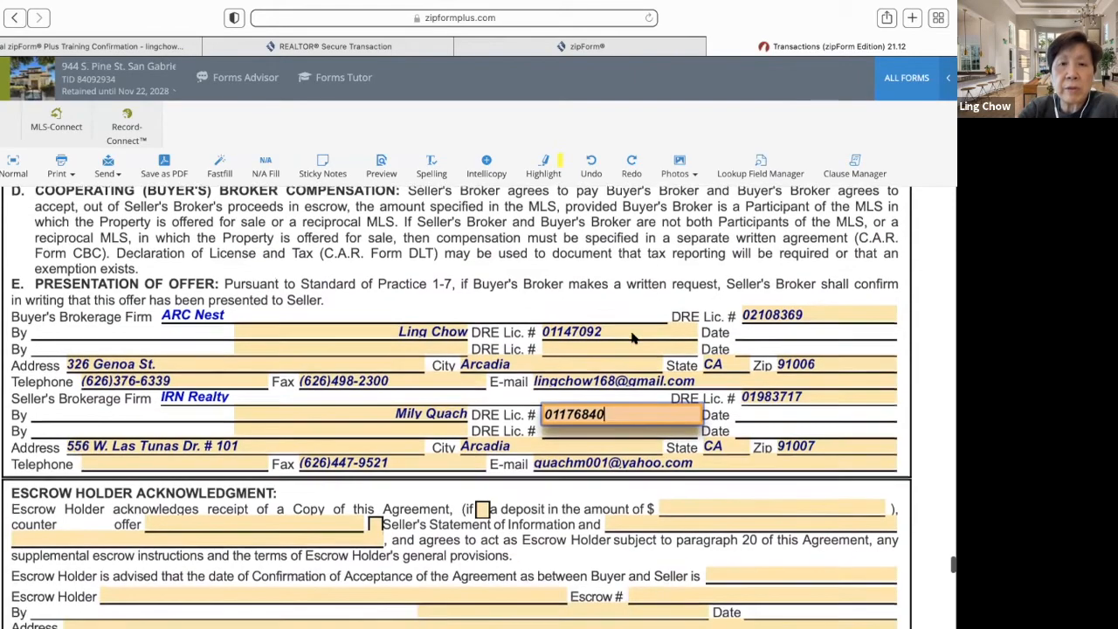
pyautogui.scroll(15, 633, 339)
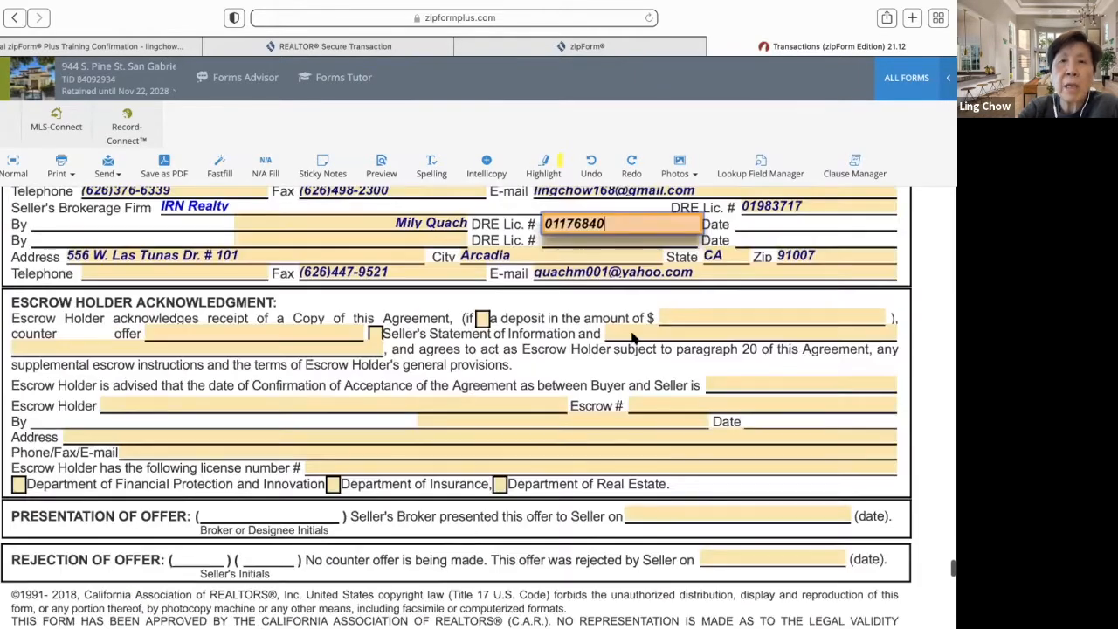
# - Scroll back up through pages 10 to 1 of the RPA-CA to its first page
pyautogui.scroll(15, 633, 339)
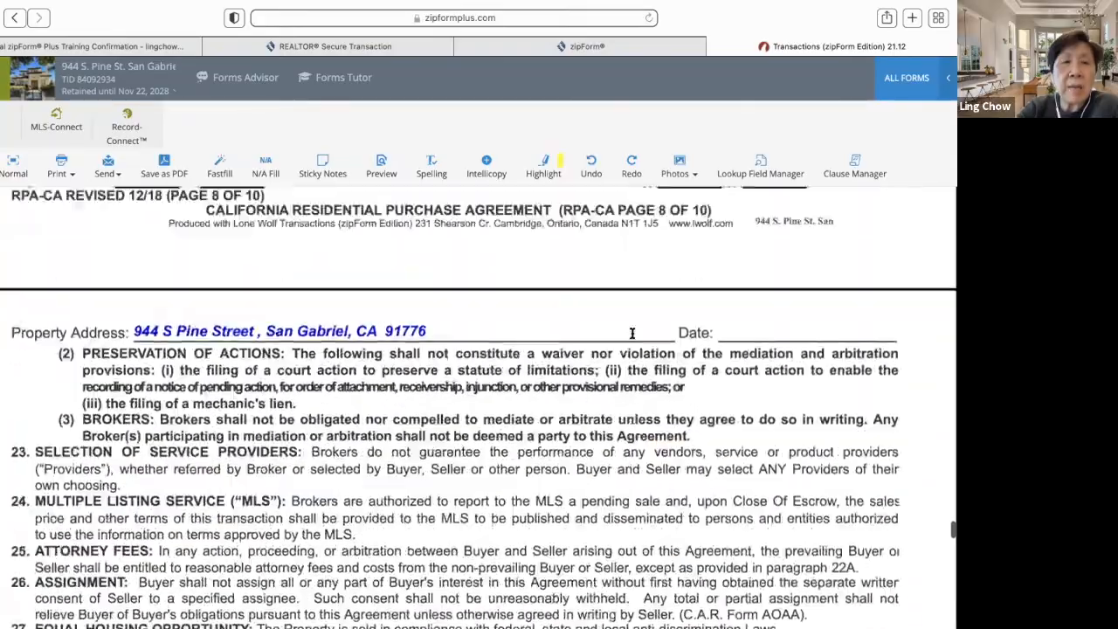
pyautogui.scroll(15, 632, 332)
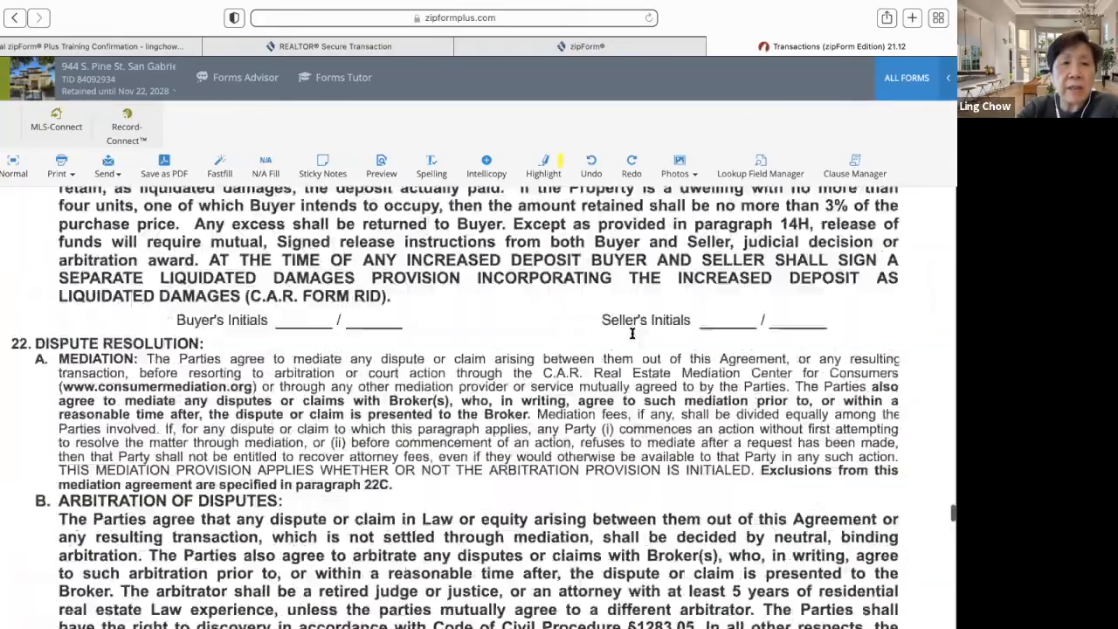
pyautogui.scroll(15, 631, 332)
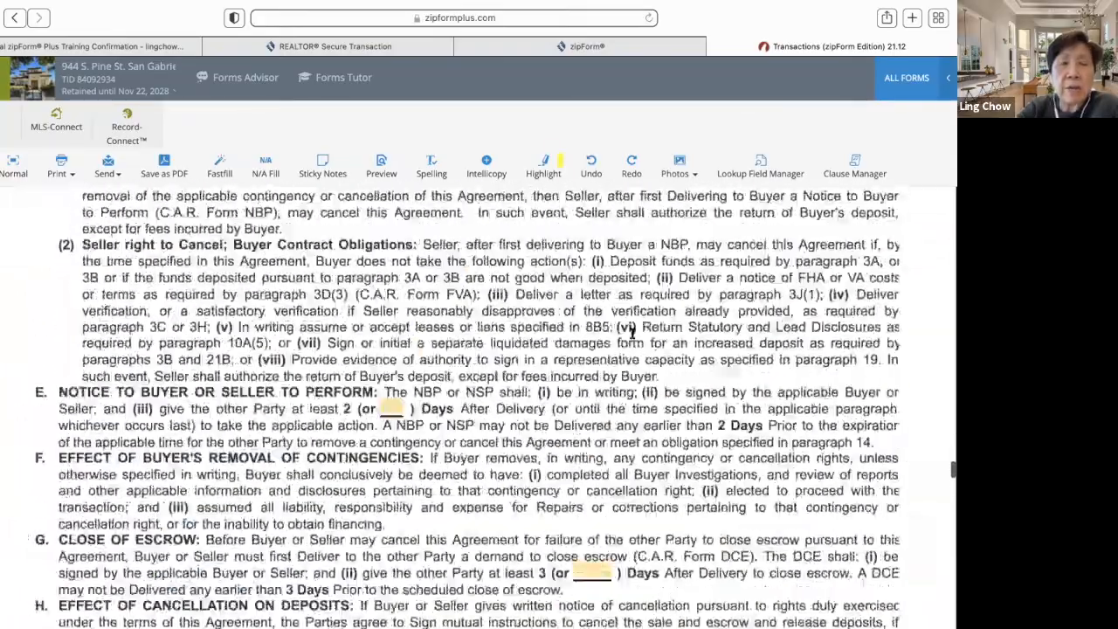
pyautogui.scroll(15, 633, 332)
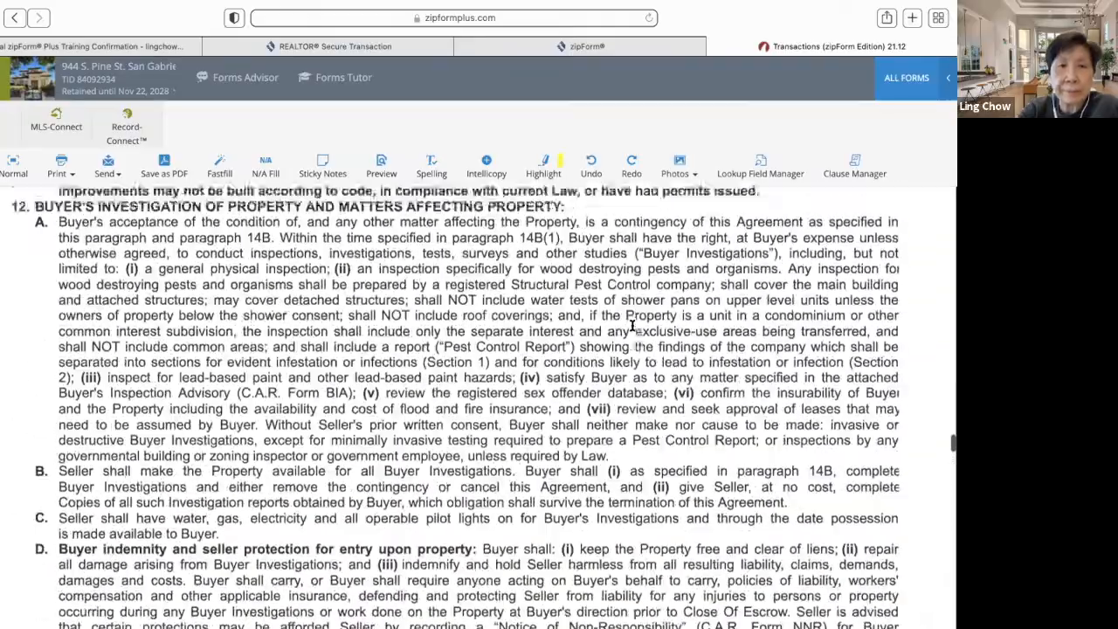
pyautogui.scroll(8, 633, 332)
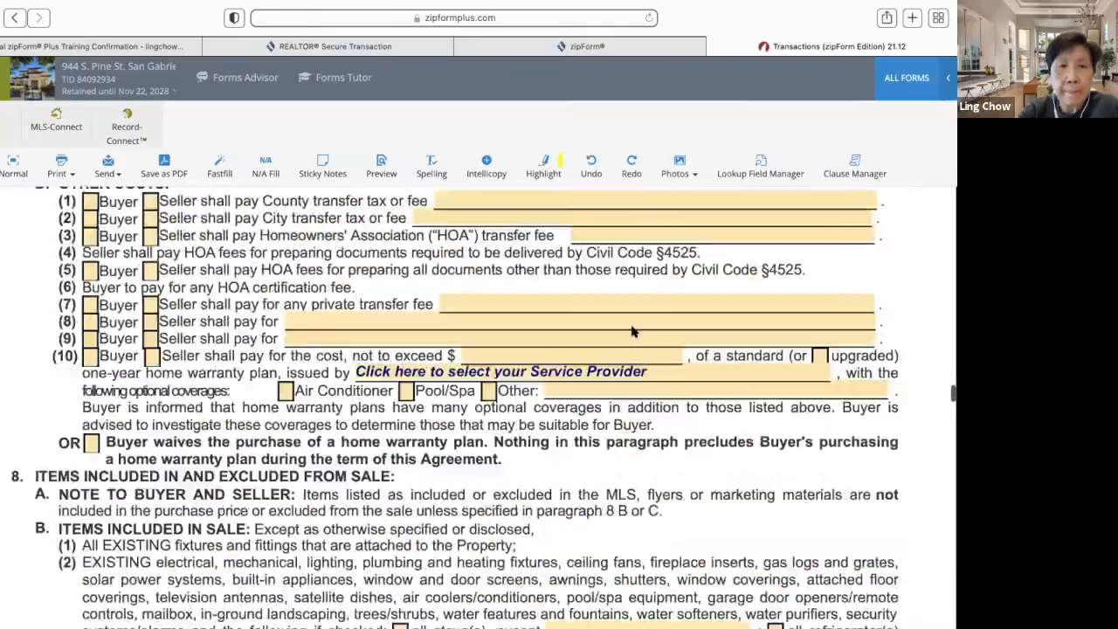
pyautogui.scroll(5, 631, 326)
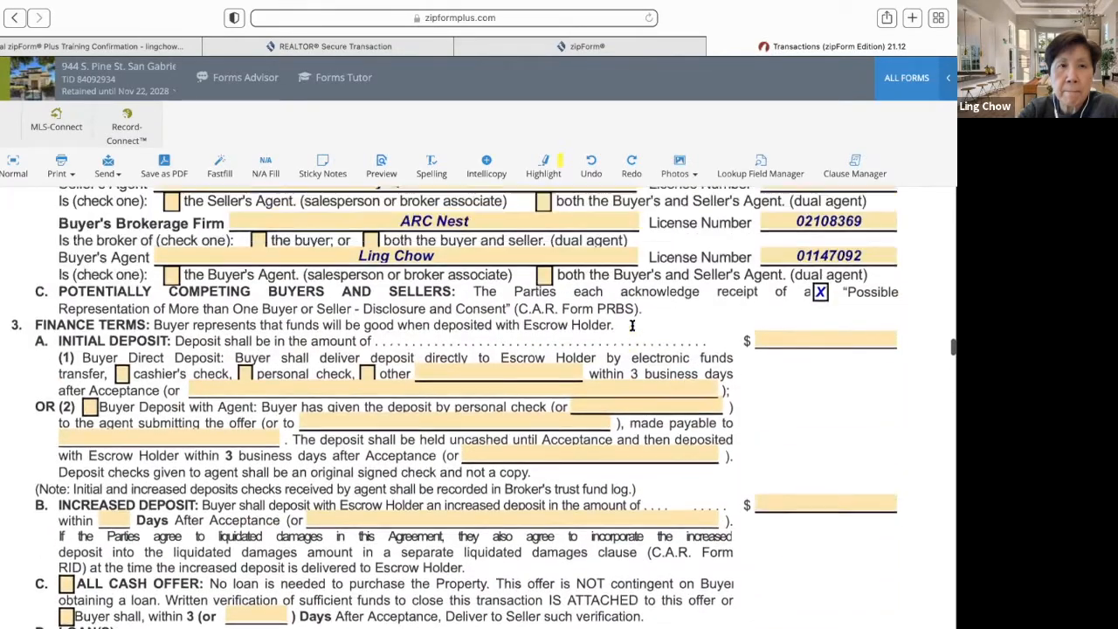
pyautogui.scroll(-3, 631, 326)
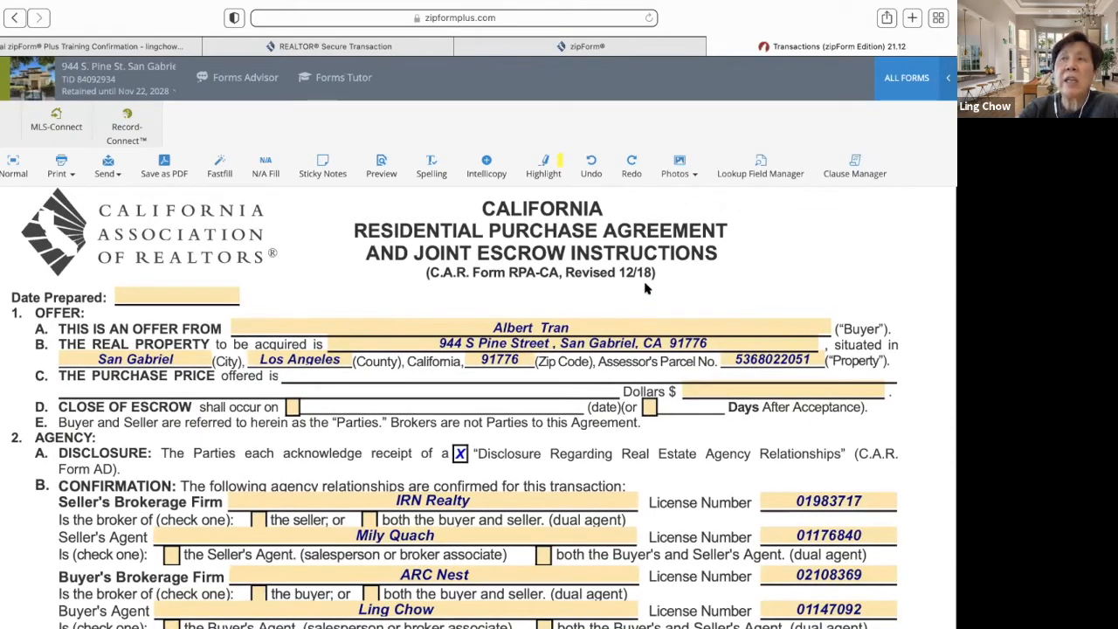
# - Scroll past the RPA-CA page 1 footer up into the Wire Fraud Advisory signature lines
pyautogui.scroll(-10, 647, 289)
pyautogui.scroll(1, 647, 289)
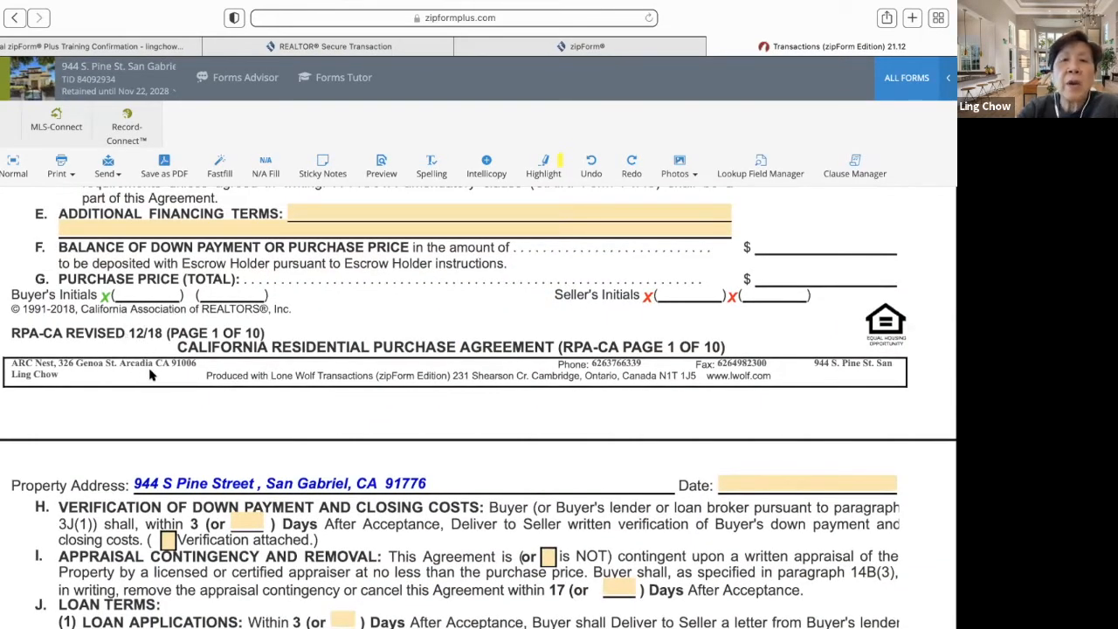
pyautogui.scroll(-1, 150, 374)
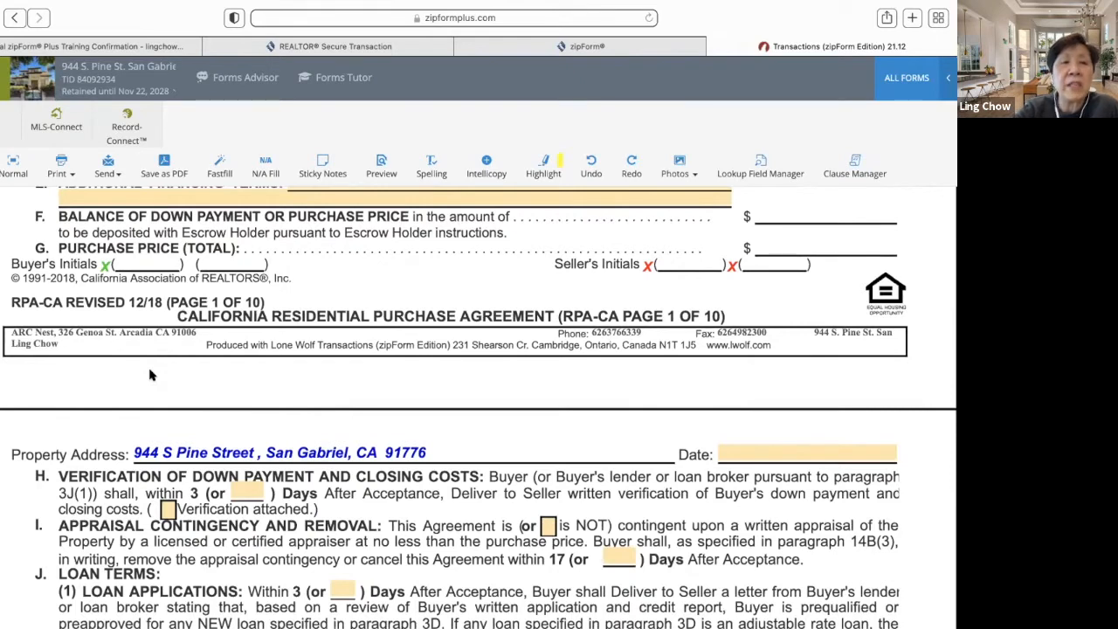
pyautogui.scroll(-1, 150, 373)
pyautogui.scroll(1, 150, 374)
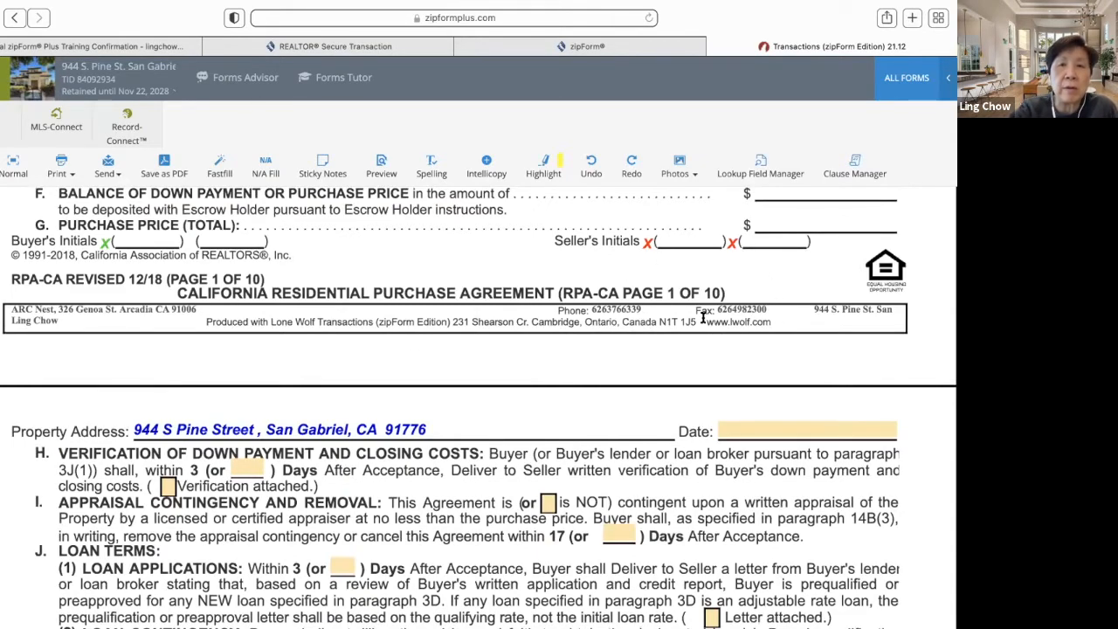
pyautogui.scroll(-3, 702, 318)
pyautogui.scroll(8, 703, 318)
pyautogui.scroll(10, 702, 318)
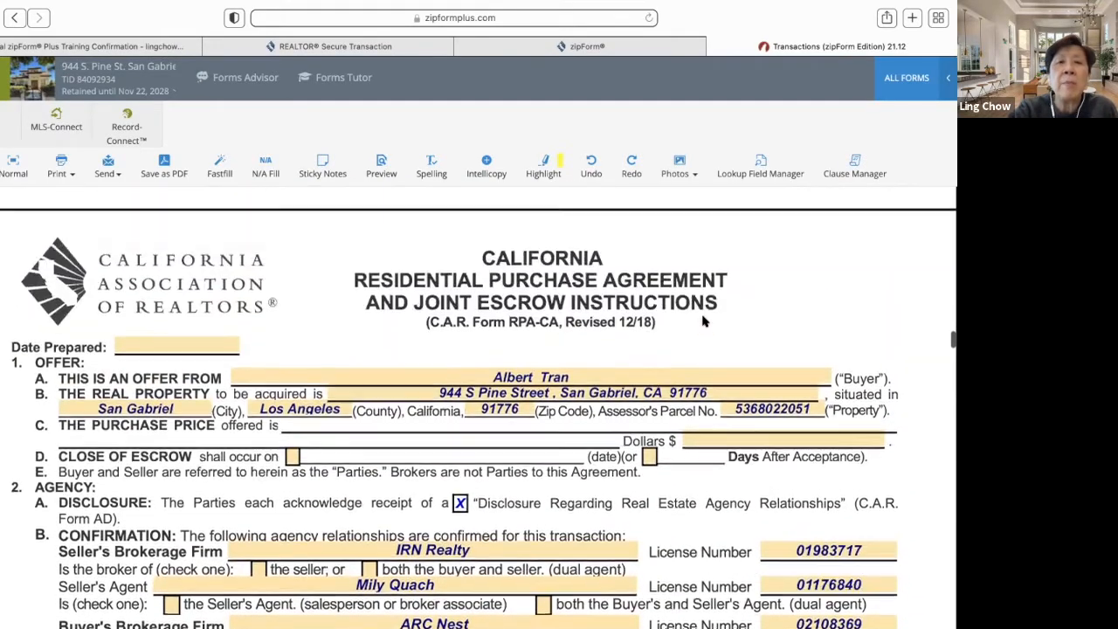
pyautogui.scroll(2, 704, 321)
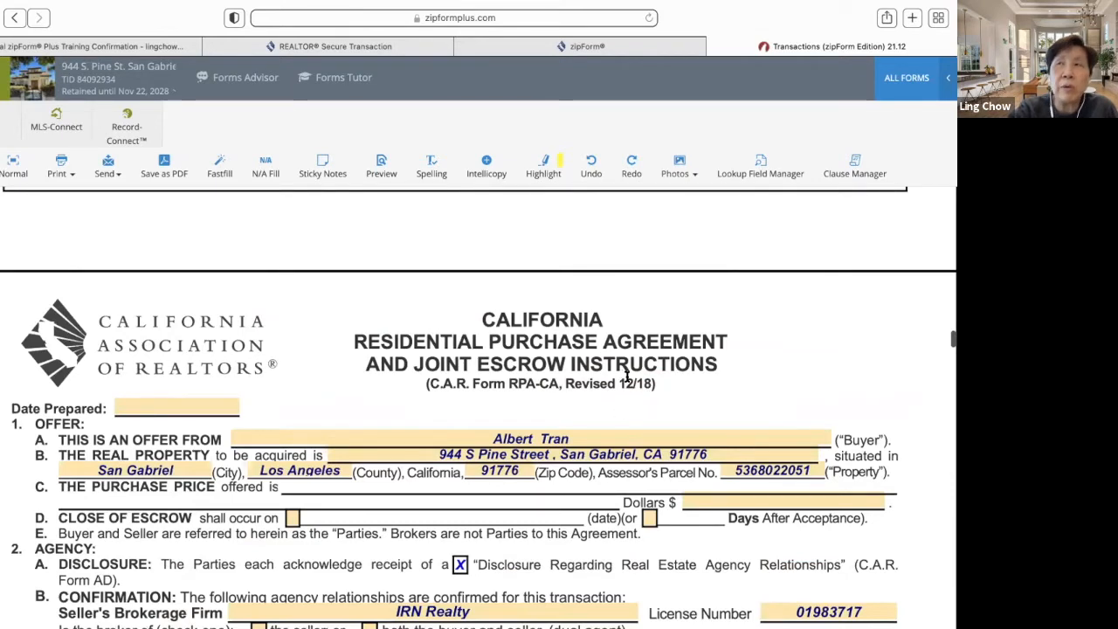
pyautogui.scroll(6, 623, 376)
pyautogui.scroll(-4, 624, 372)
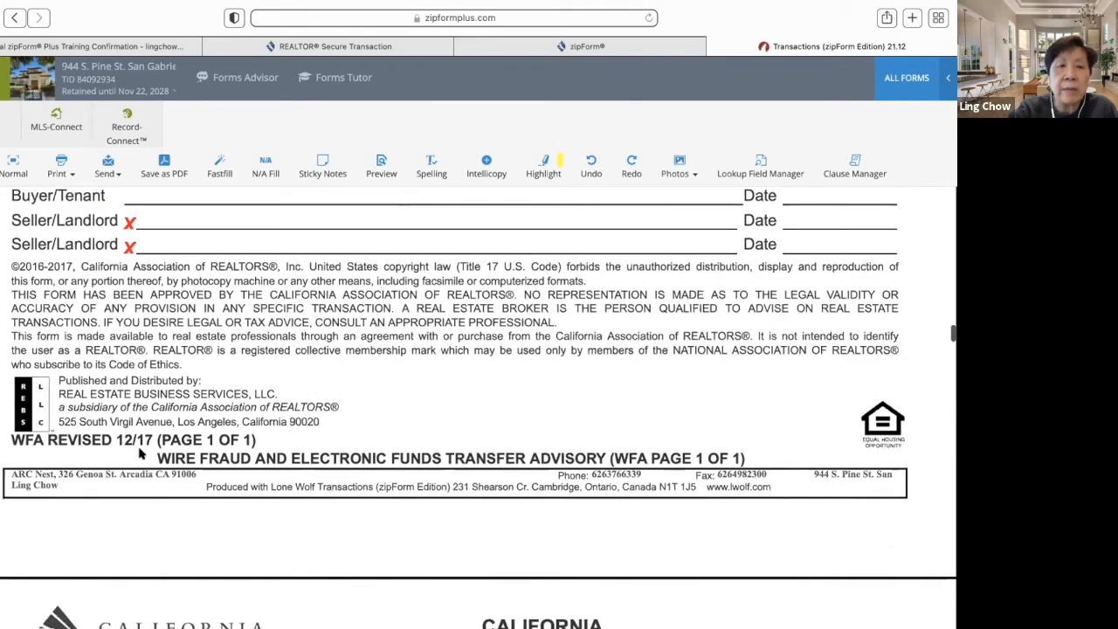
# - Scroll up through the WFA, PRBS and FHDA pages to the top of the Agency Disclosure
pyautogui.scroll(20, 197, 441)
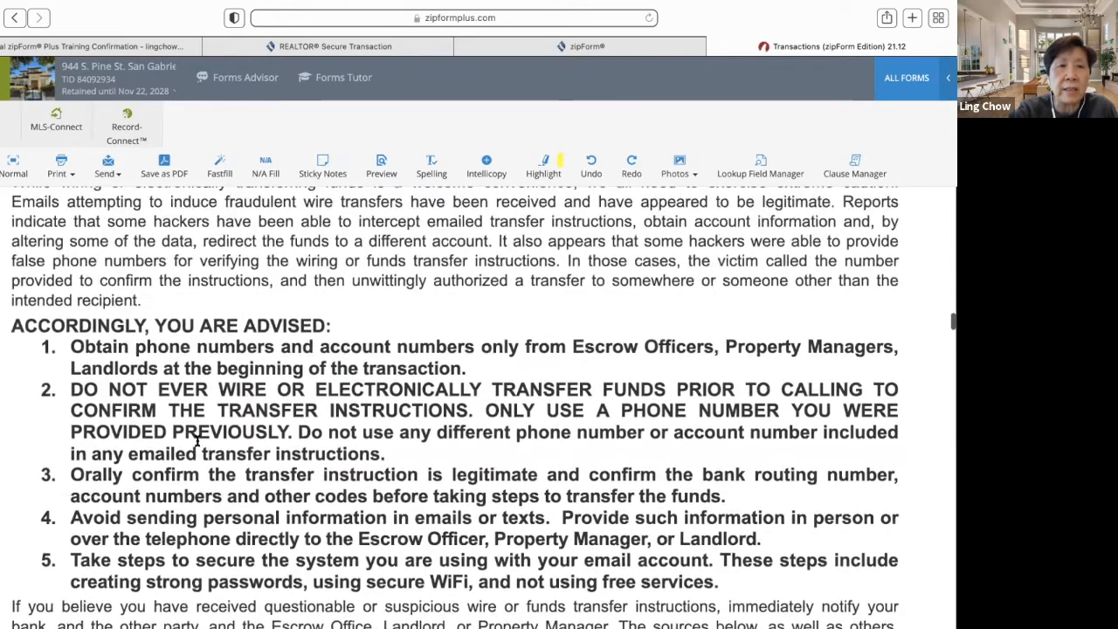
pyautogui.scroll(3, 197, 443)
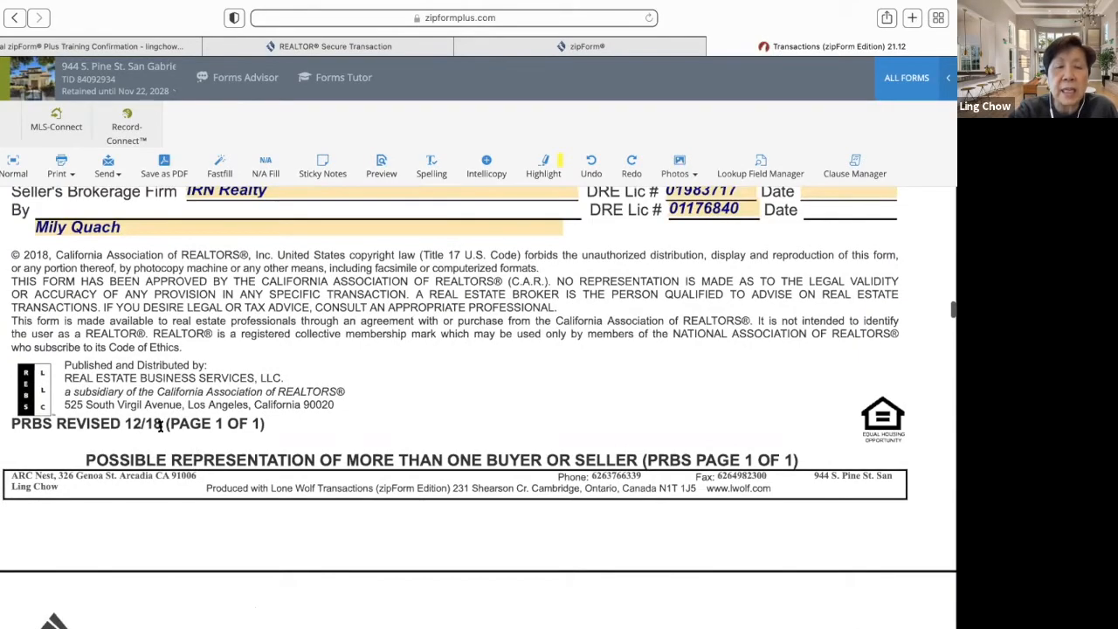
pyautogui.scroll(20, 160, 425)
pyautogui.scroll(5, 159, 425)
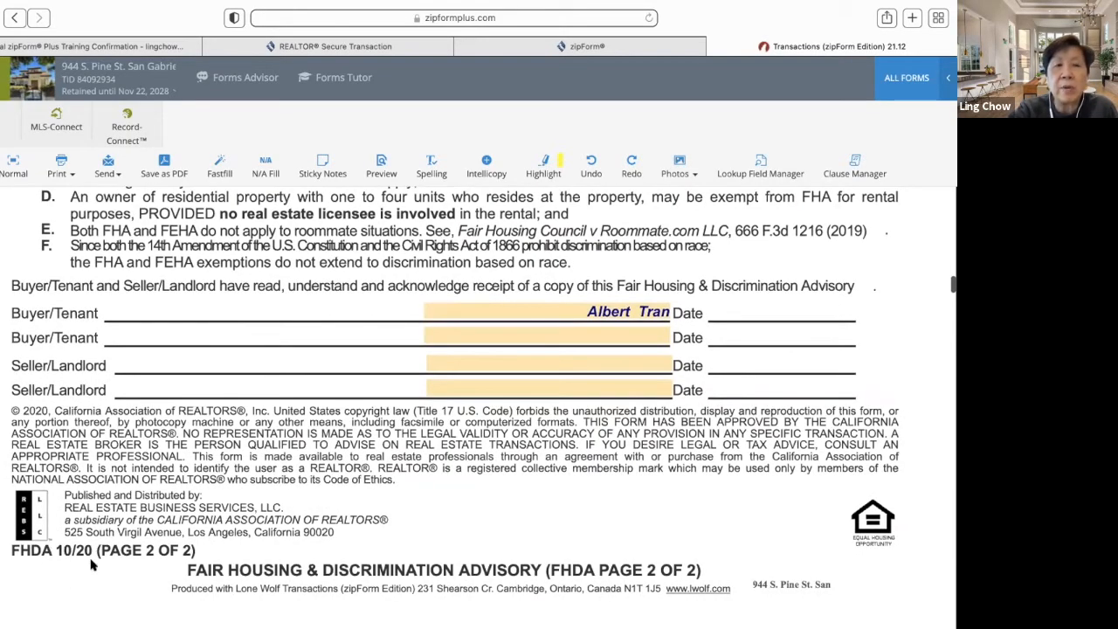
pyautogui.scroll(15, 91, 565)
pyautogui.scroll(15, 91, 560)
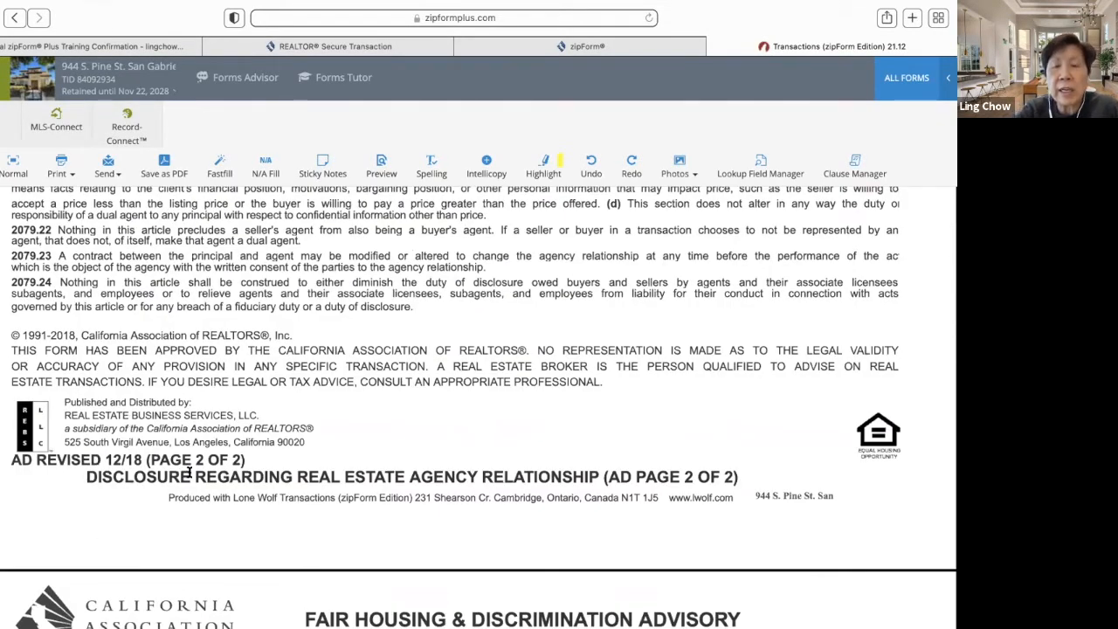
pyautogui.scroll(15, 189, 472)
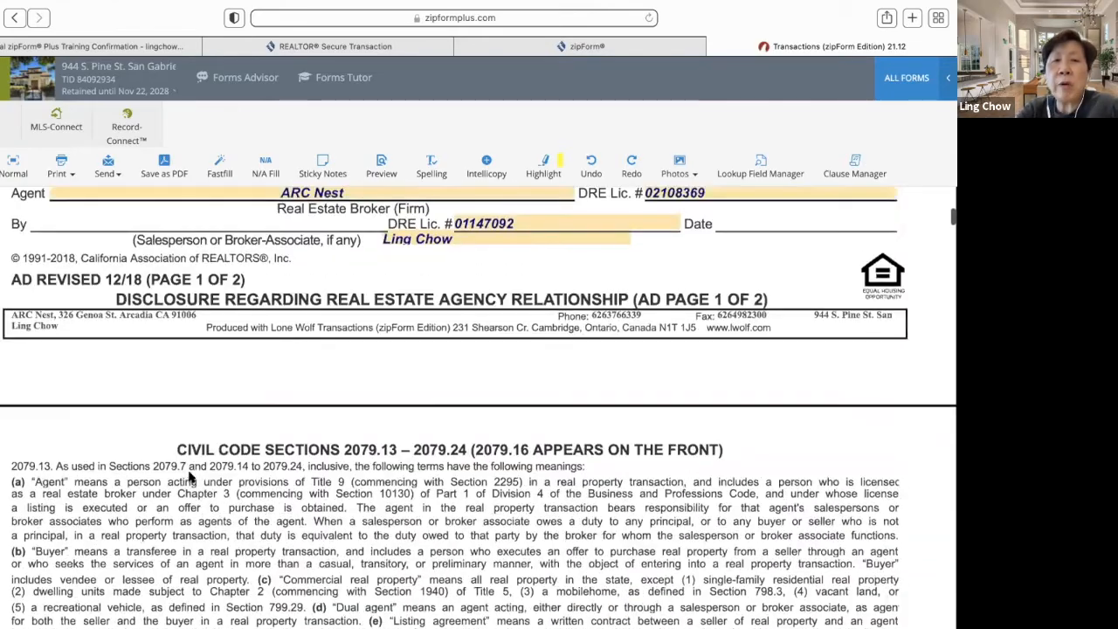
pyautogui.scroll(15, 188, 476)
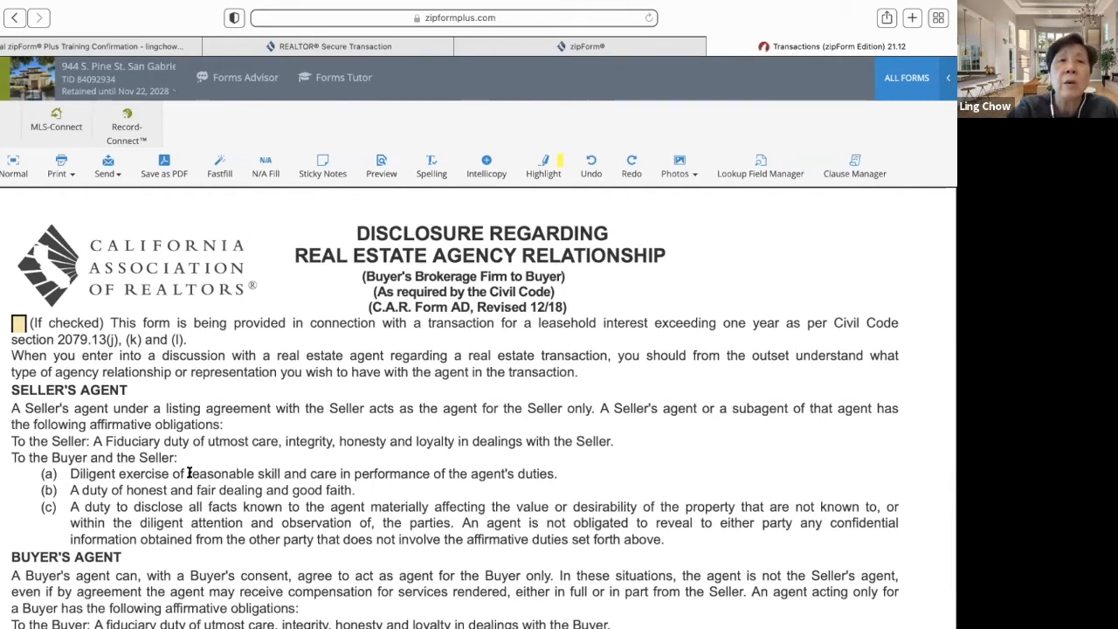
pyautogui.click(892, 82)
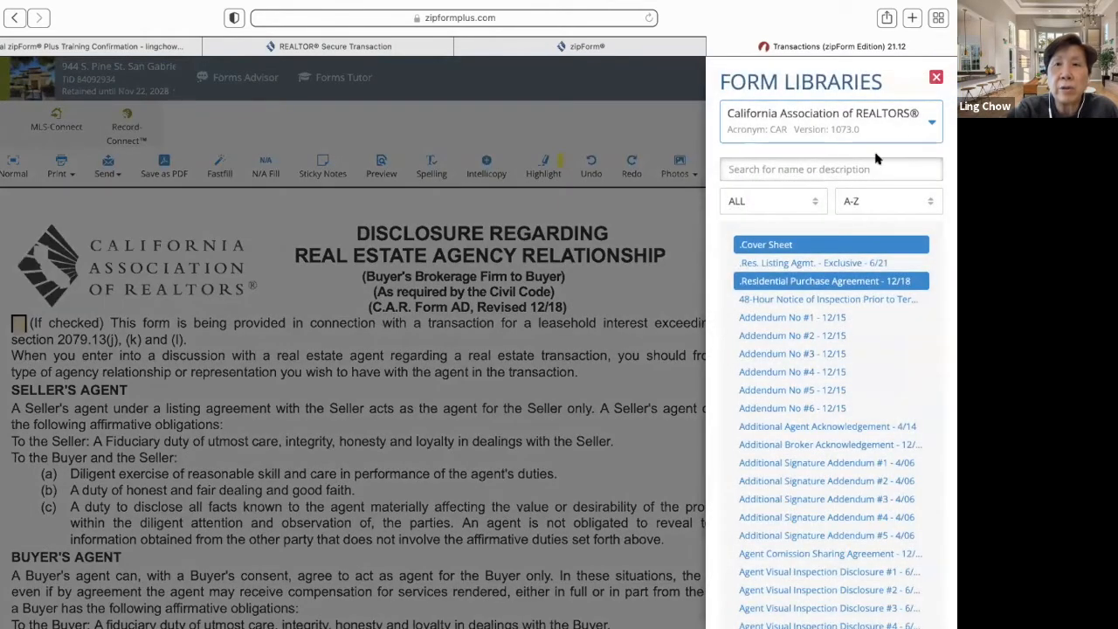
pyautogui.click(817, 206)
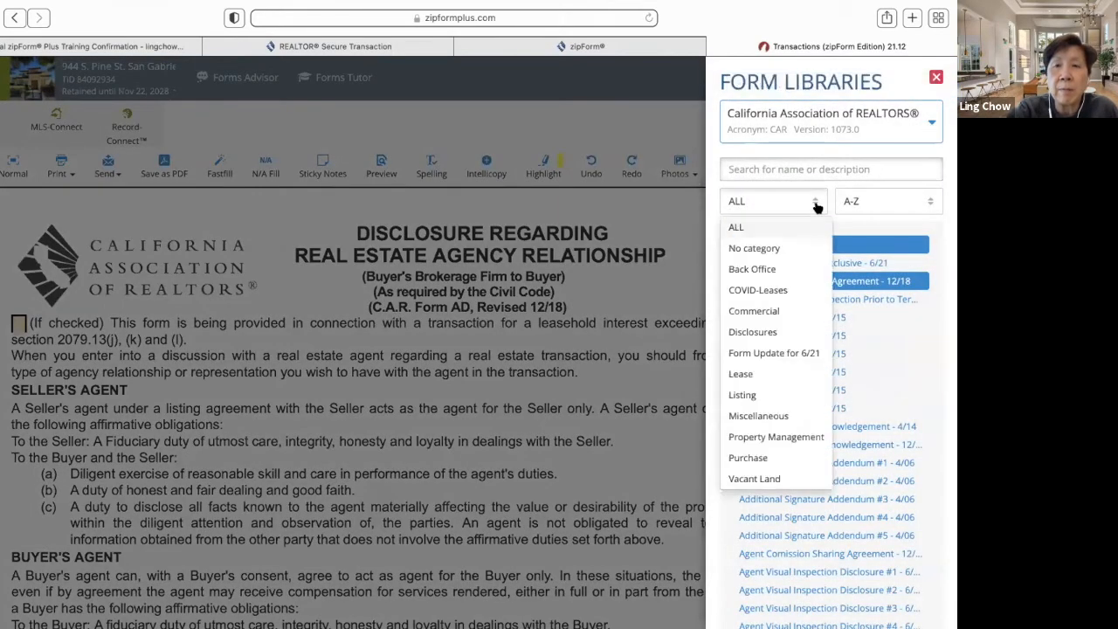
pyautogui.click(784, 356)
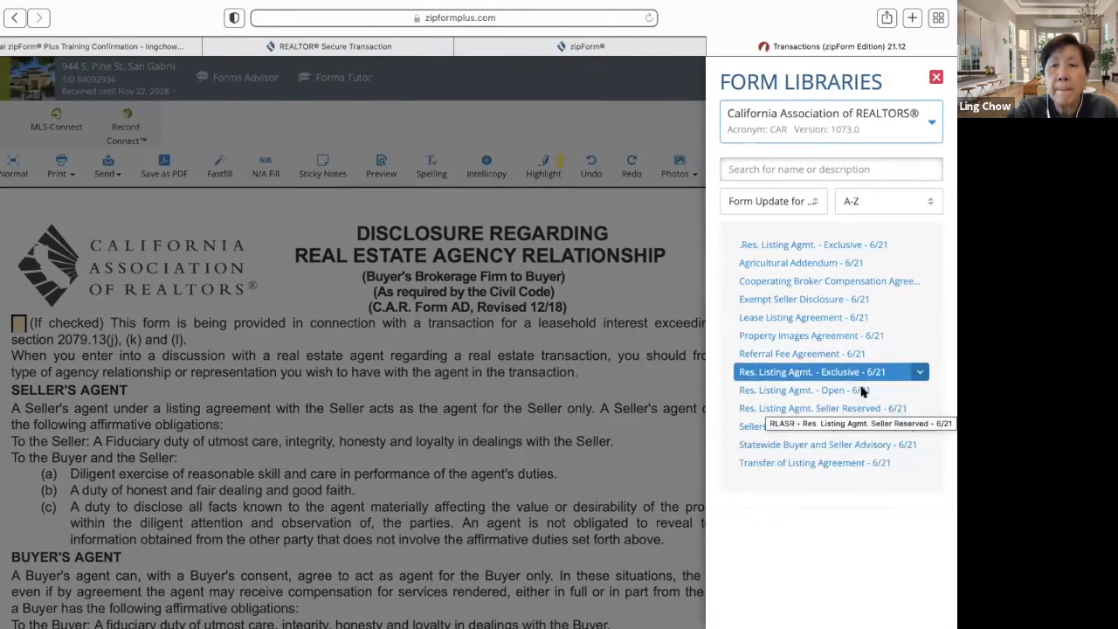
pyautogui.click(819, 207)
pyautogui.click(790, 226)
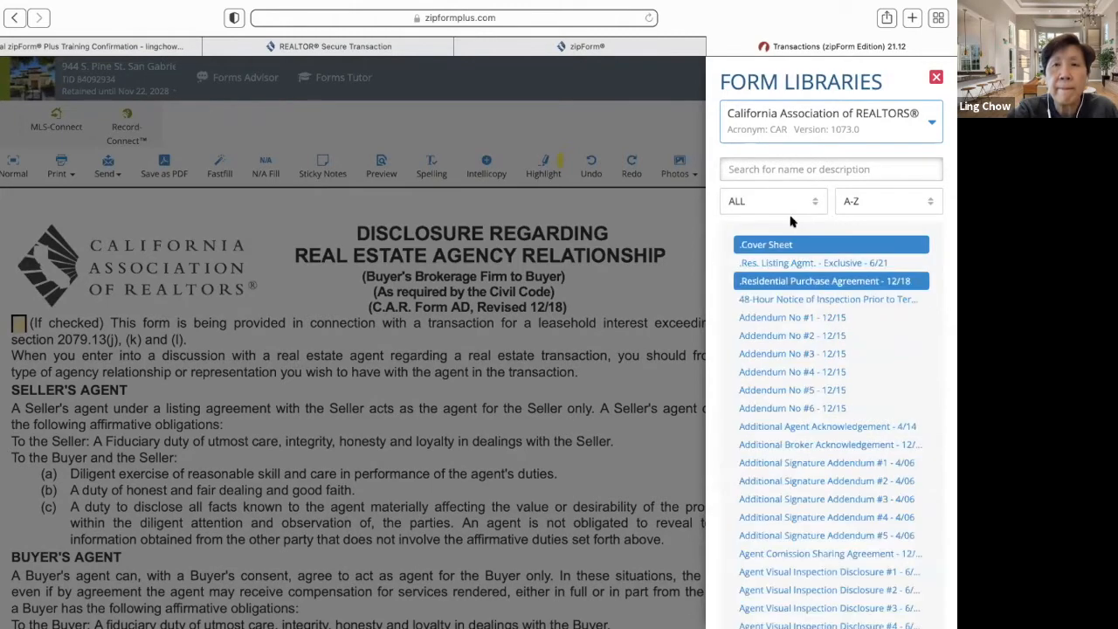
pyautogui.click(936, 77)
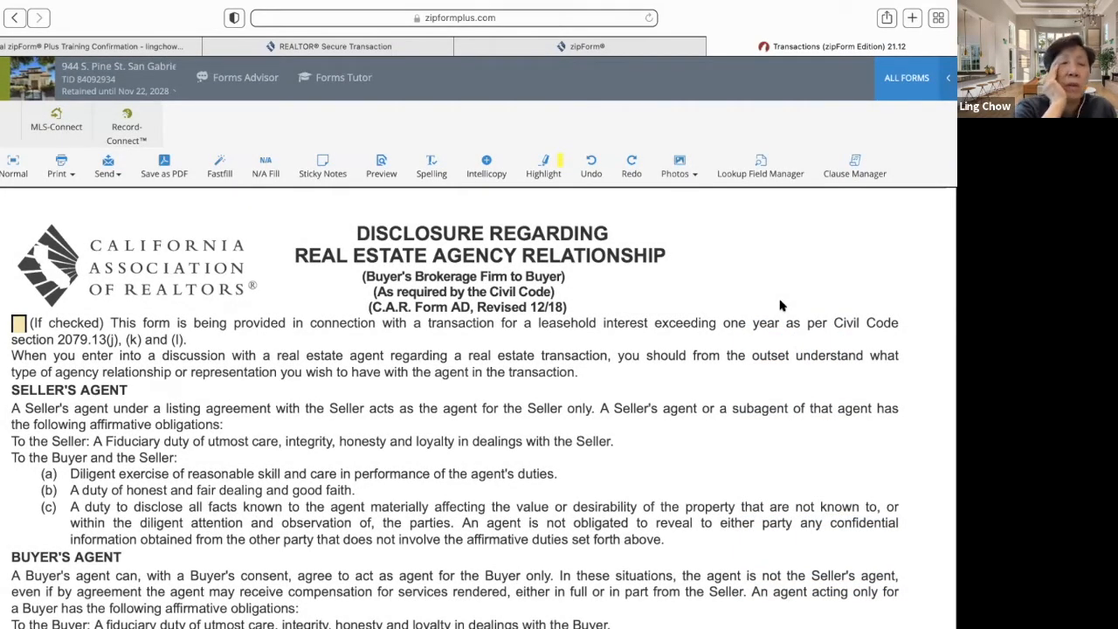
# - Scroll down past the AD page 2 statutes and both FHDA pages to the PRBS disclosure
pyautogui.scroll(-15, 651, 356)
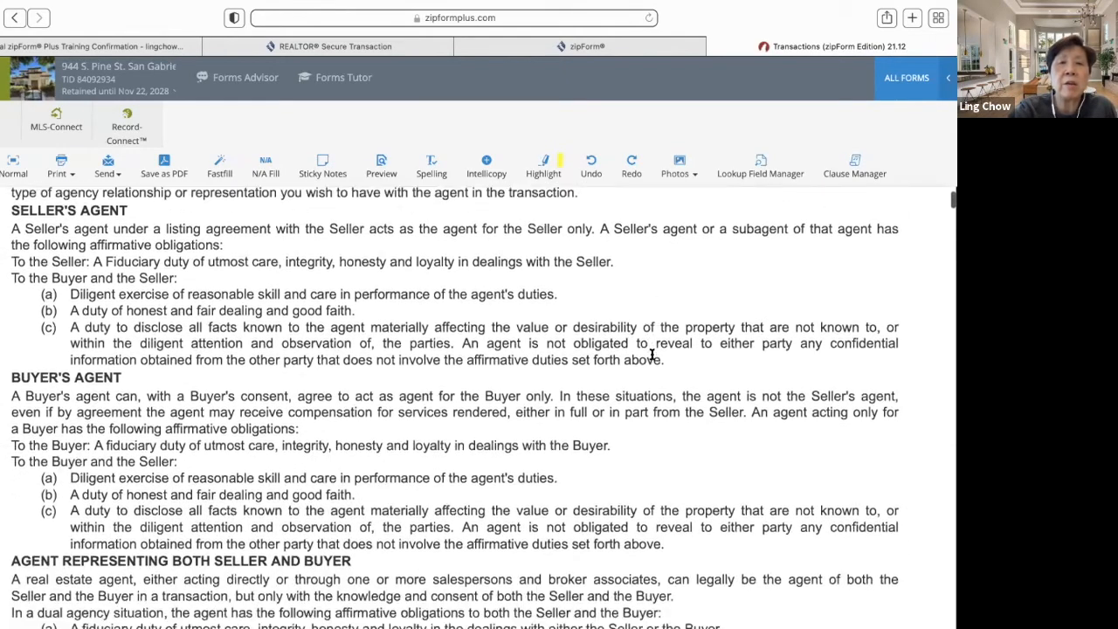
pyautogui.scroll(1, 651, 357)
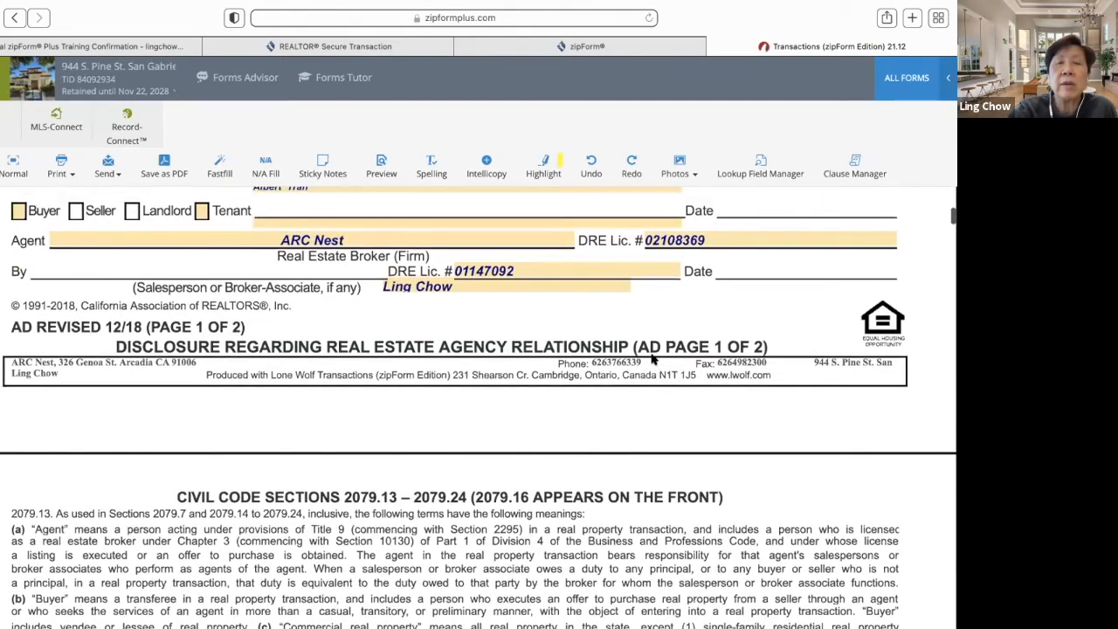
pyautogui.scroll(4, 651, 358)
pyautogui.scroll(-3, 651, 355)
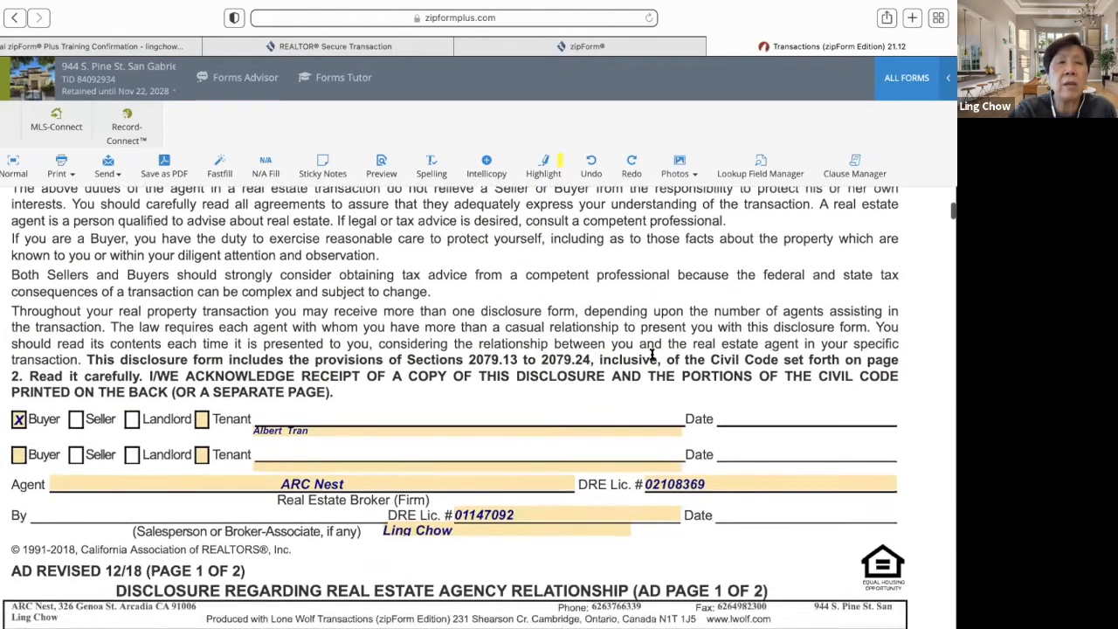
pyautogui.scroll(-7, 651, 358)
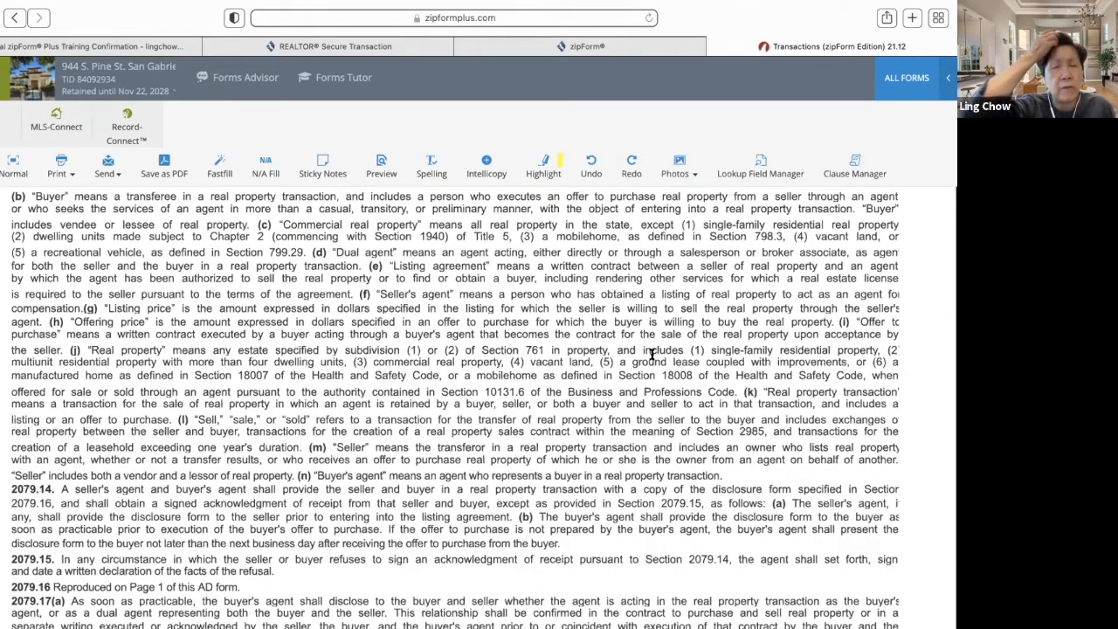
pyautogui.scroll(-10, 650, 352)
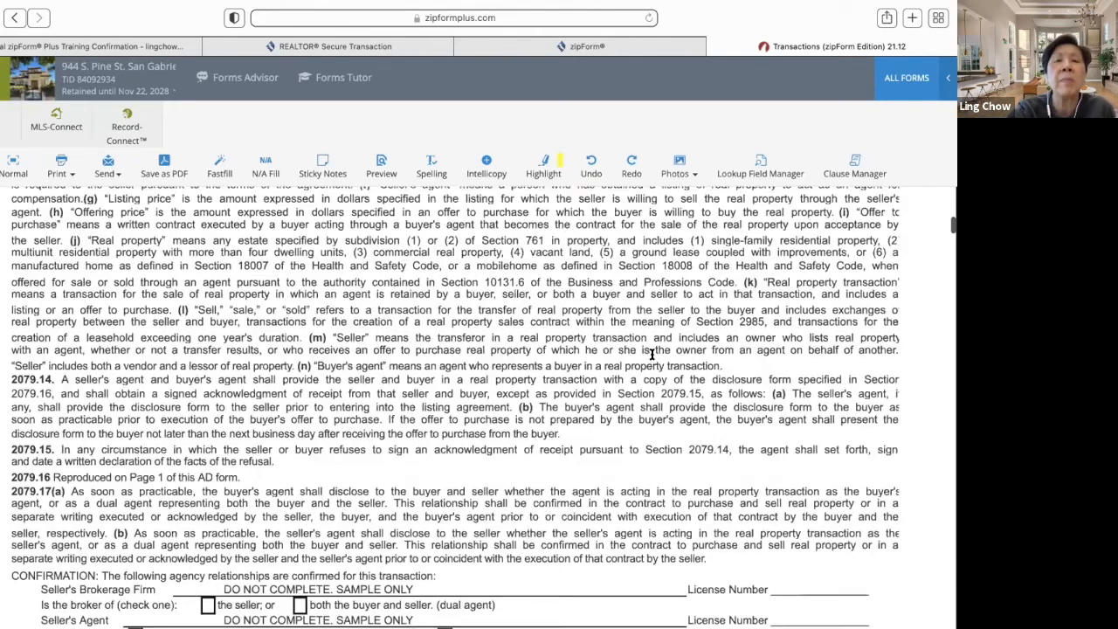
pyautogui.scroll(-5, 650, 358)
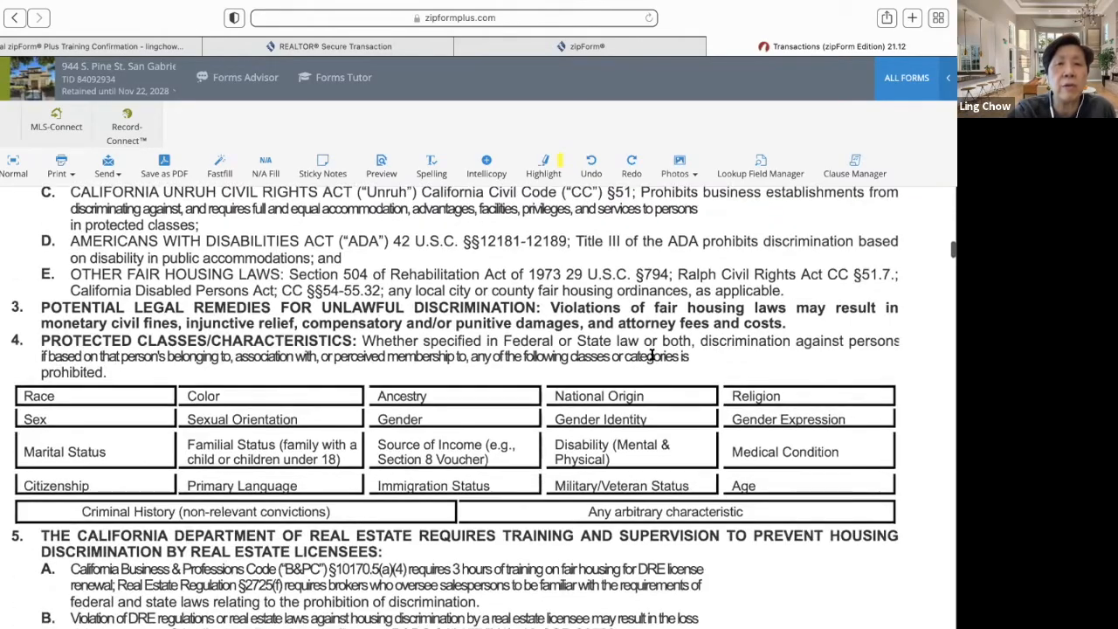
pyautogui.scroll(1, 651, 353)
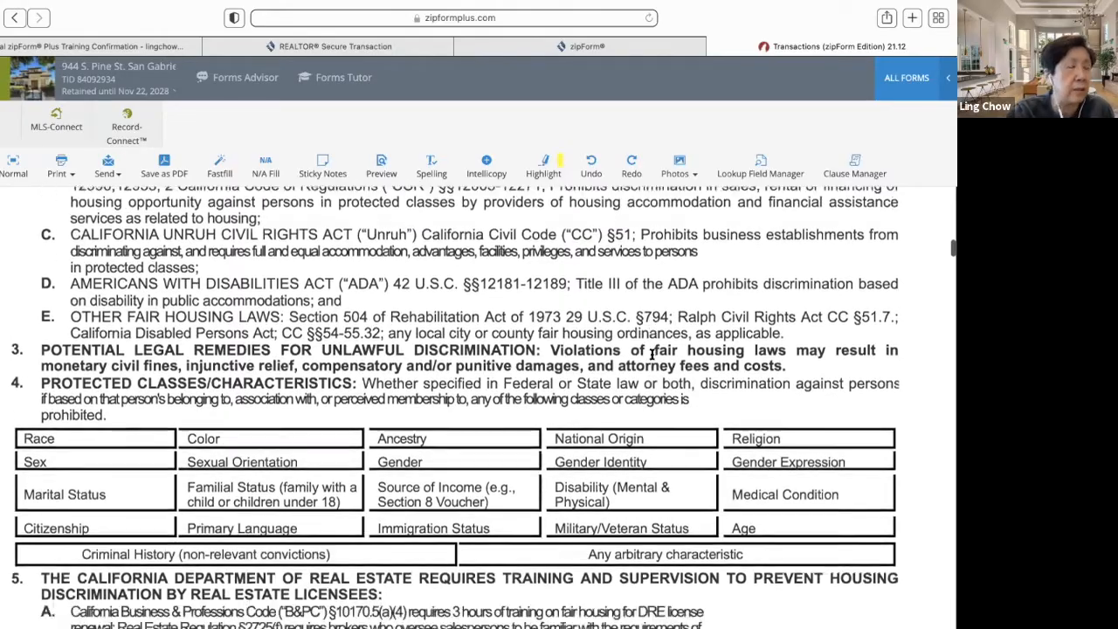
pyautogui.scroll(12, 651, 358)
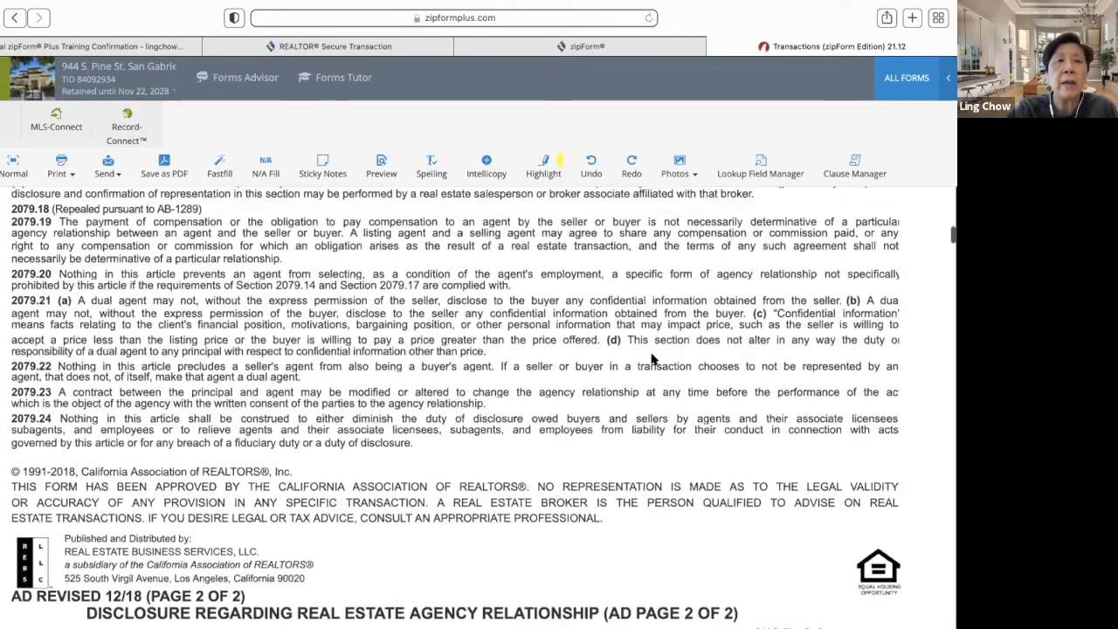
pyautogui.scroll(10, 650, 358)
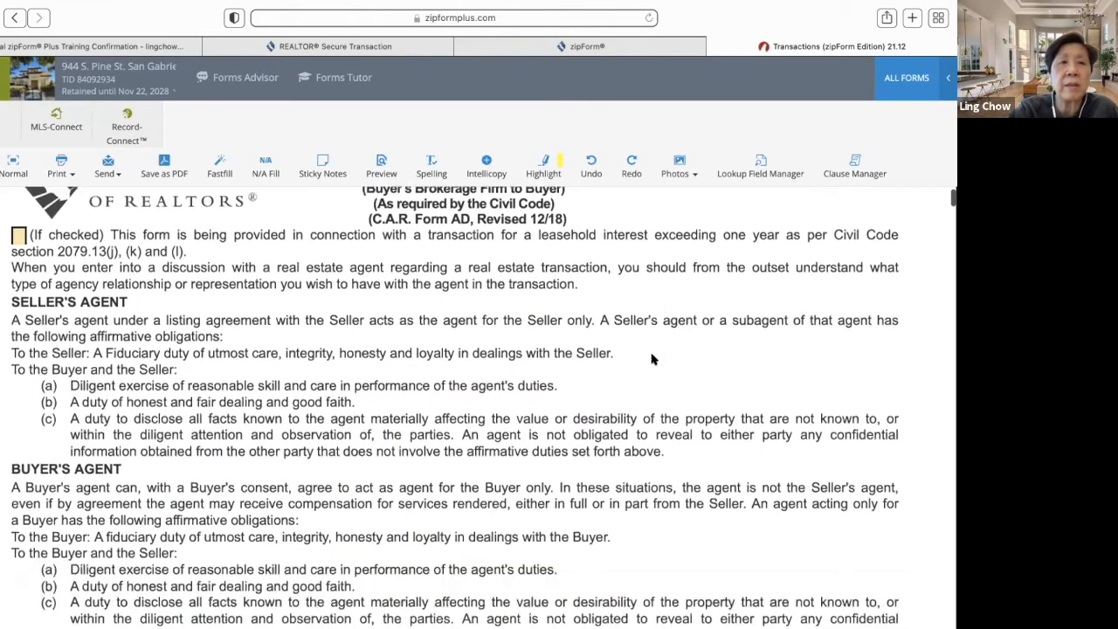
pyautogui.scroll(-5, 651, 358)
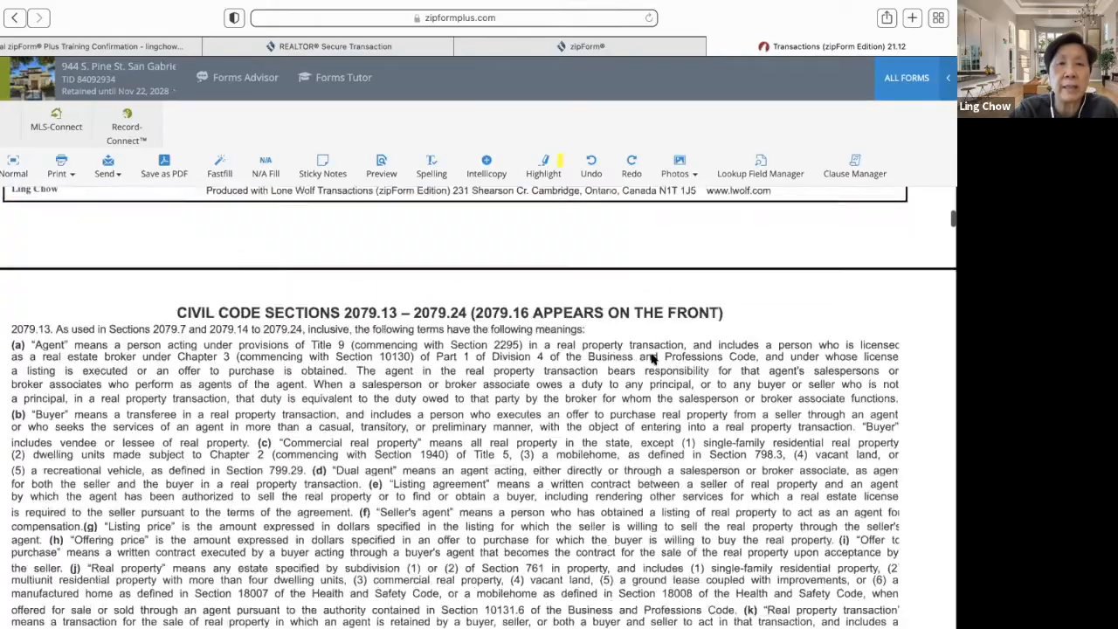
pyautogui.scroll(5, 651, 353)
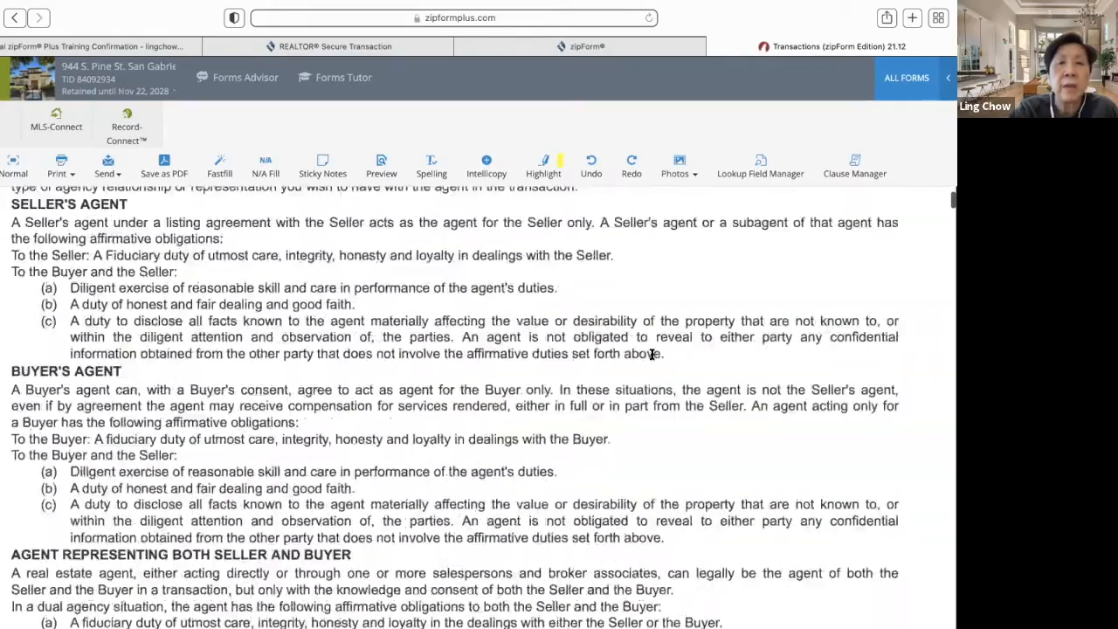
pyautogui.scroll(-1, 651, 354)
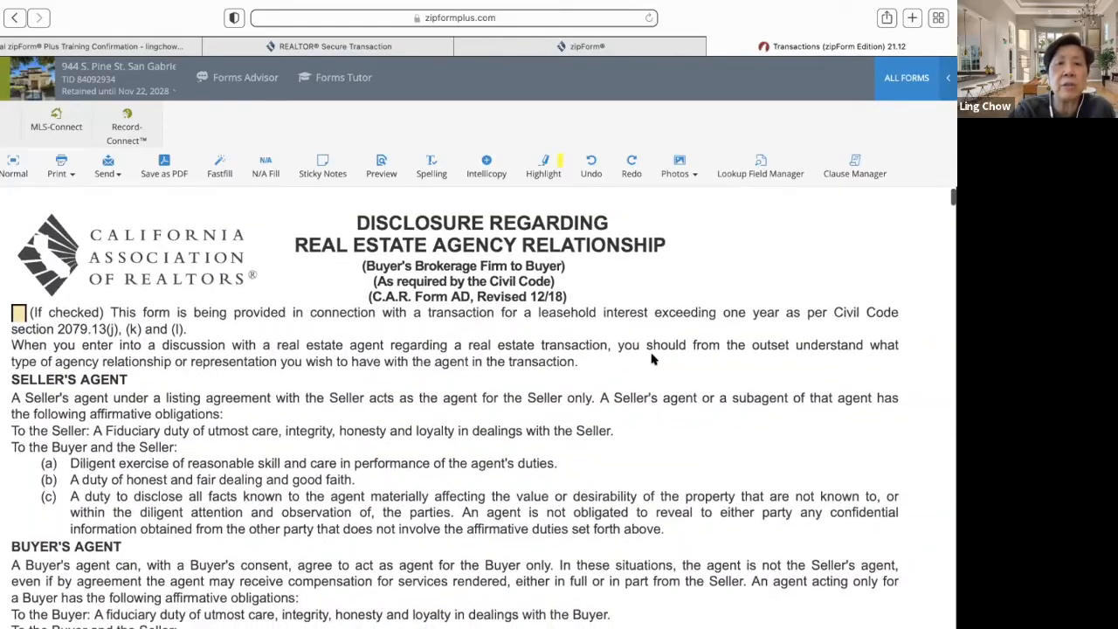
pyautogui.scroll(-10, 650, 359)
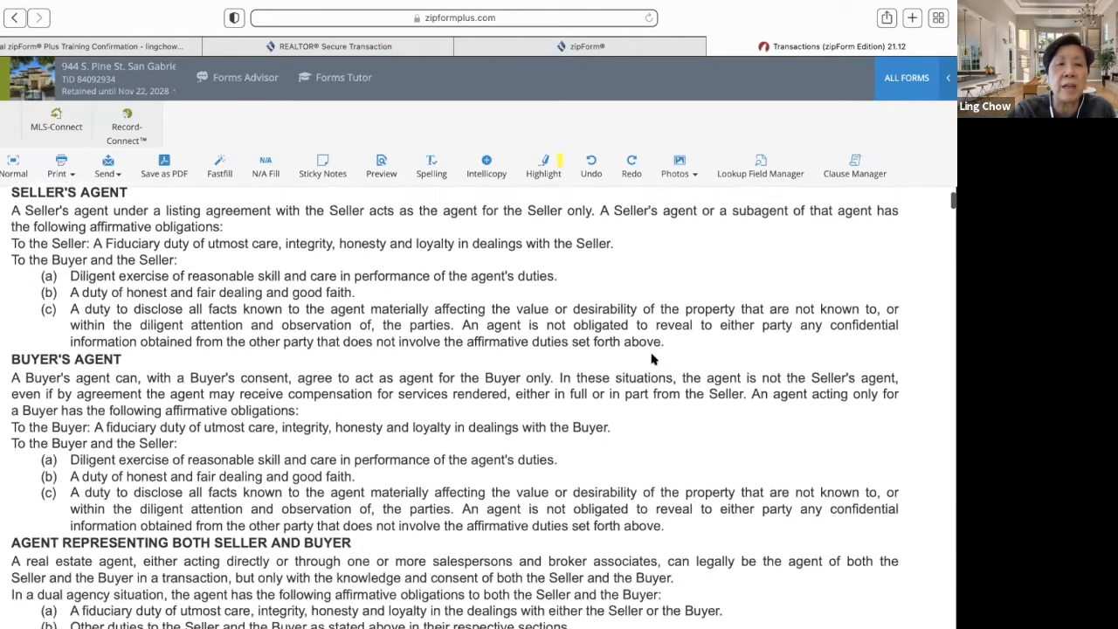
pyautogui.scroll(-15, 650, 354)
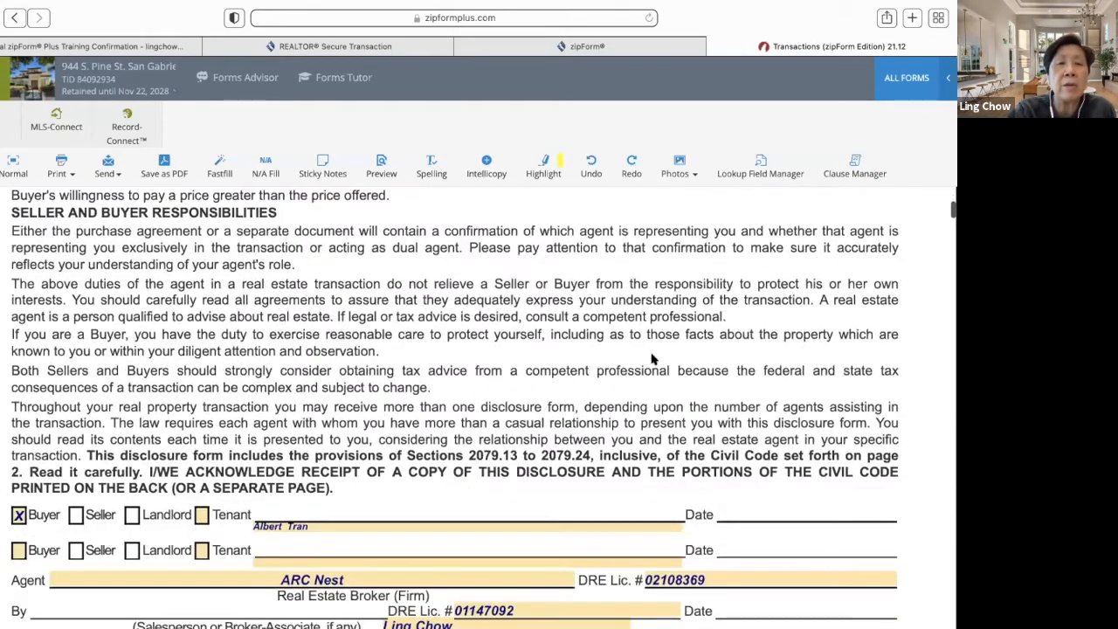
pyautogui.scroll(-20, 651, 358)
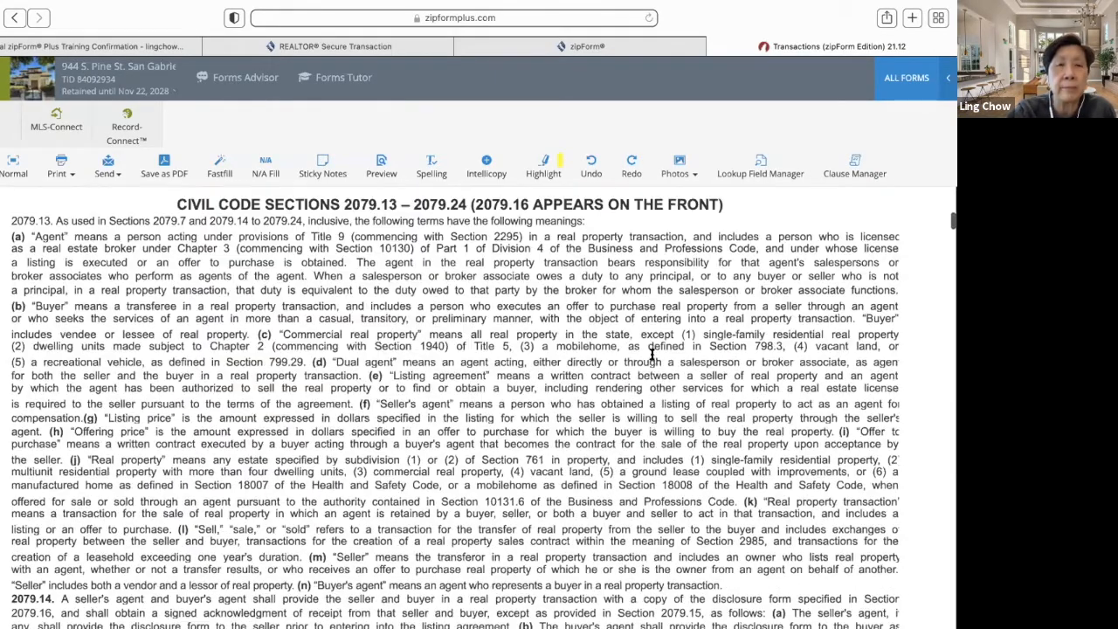
pyautogui.scroll(-6, 650, 353)
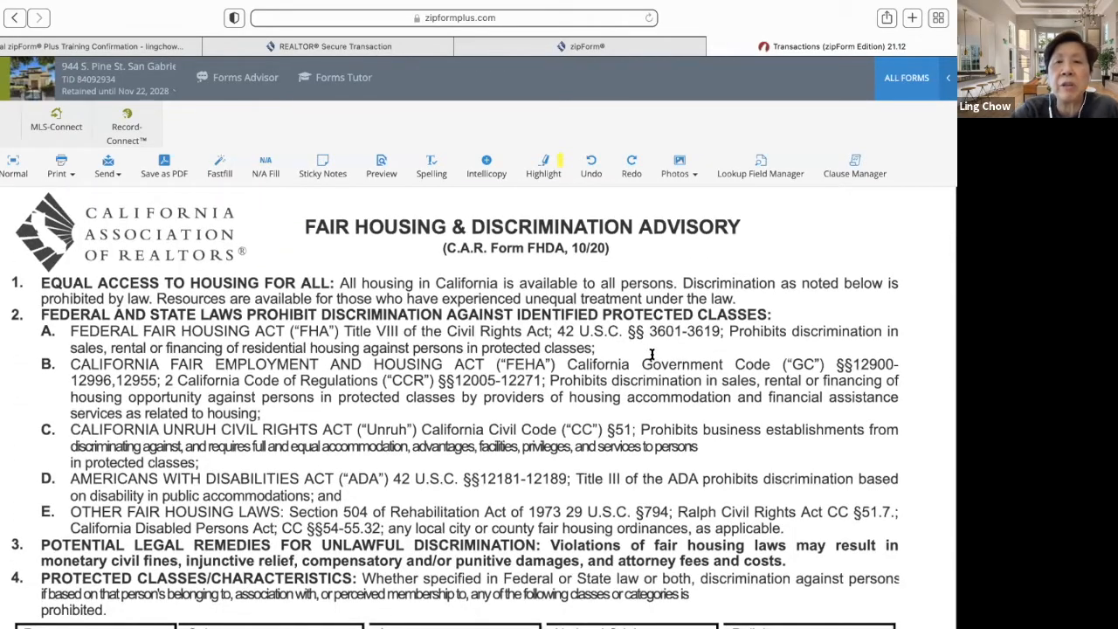
pyautogui.scroll(-3, 651, 354)
pyautogui.scroll(2, 650, 354)
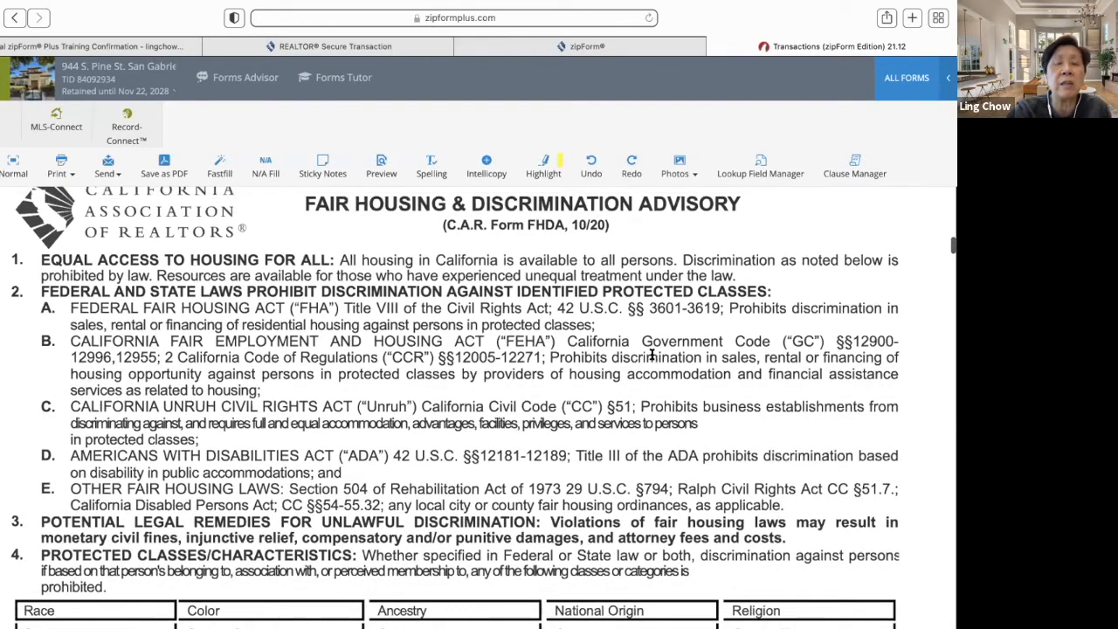
pyautogui.scroll(-1, 650, 354)
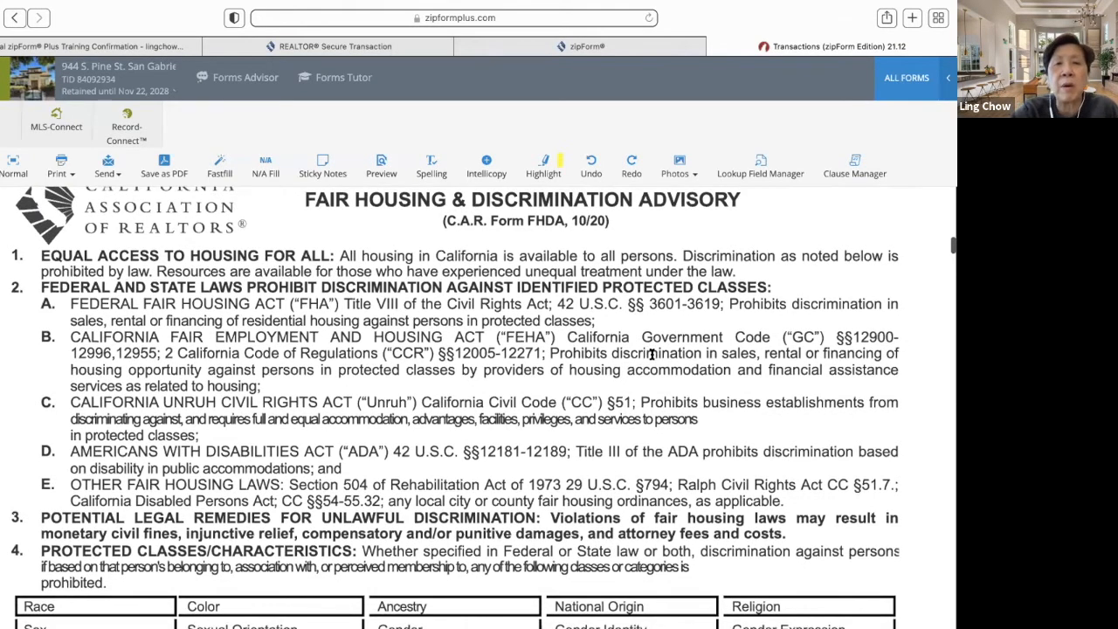
pyautogui.scroll(1, 651, 354)
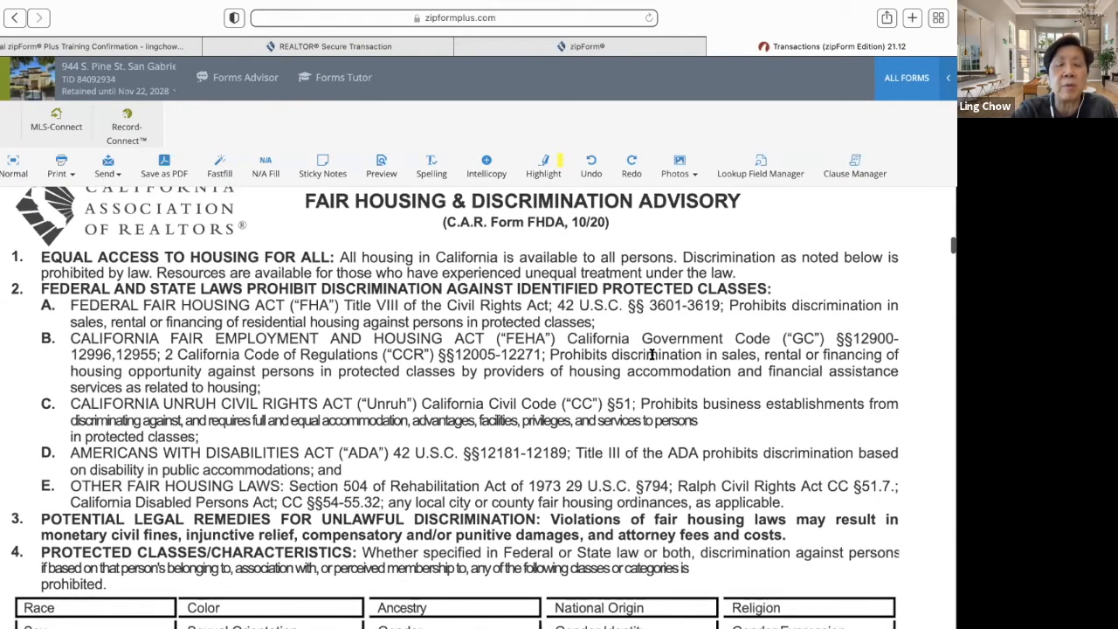
pyautogui.scroll(-3, 651, 354)
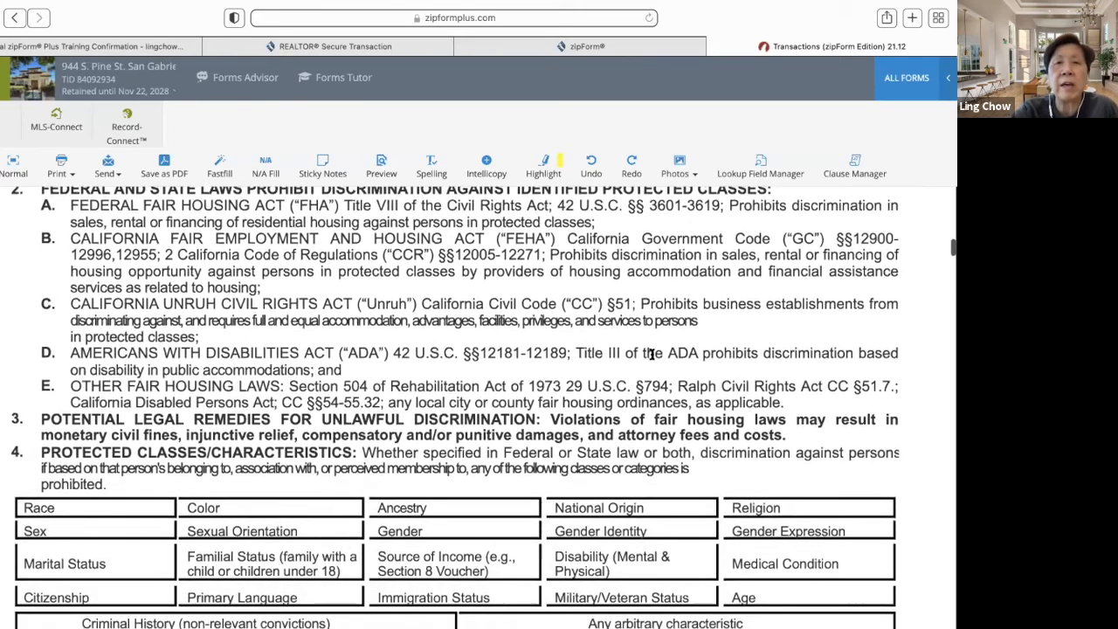
pyautogui.scroll(-10, 650, 354)
pyautogui.scroll(5, 650, 354)
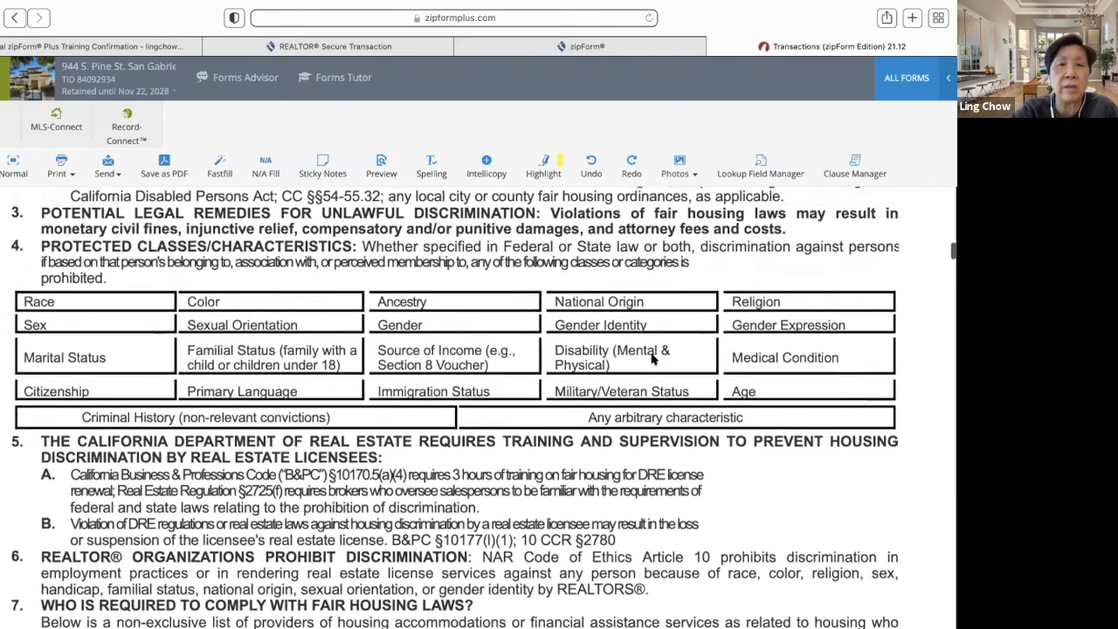
pyautogui.scroll(-1, 651, 354)
pyautogui.scroll(3, 650, 356)
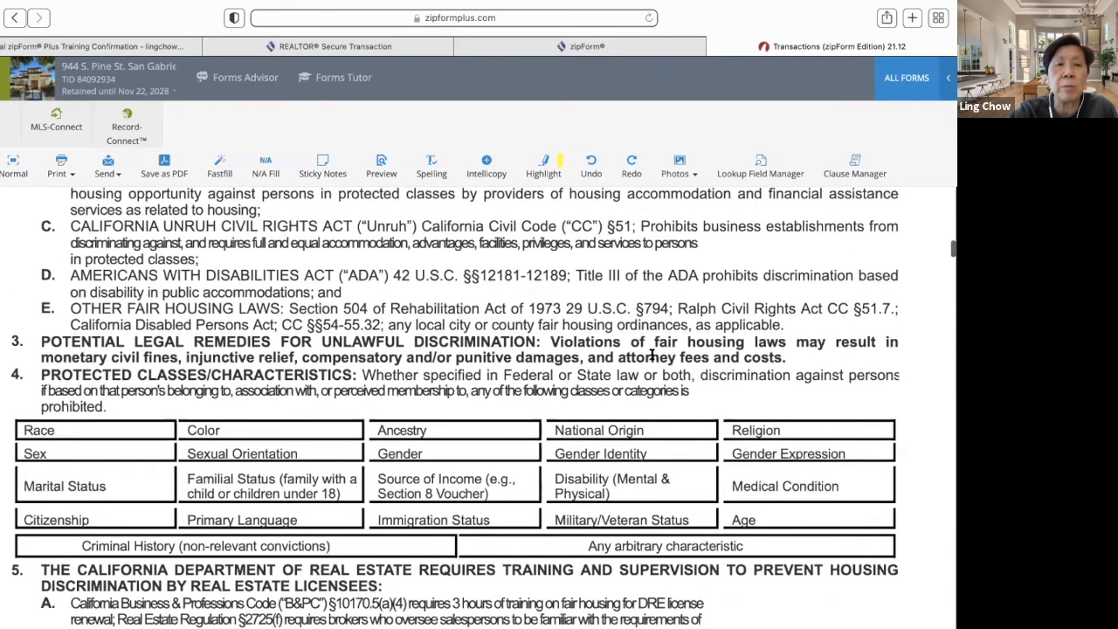
pyautogui.scroll(-1, 650, 354)
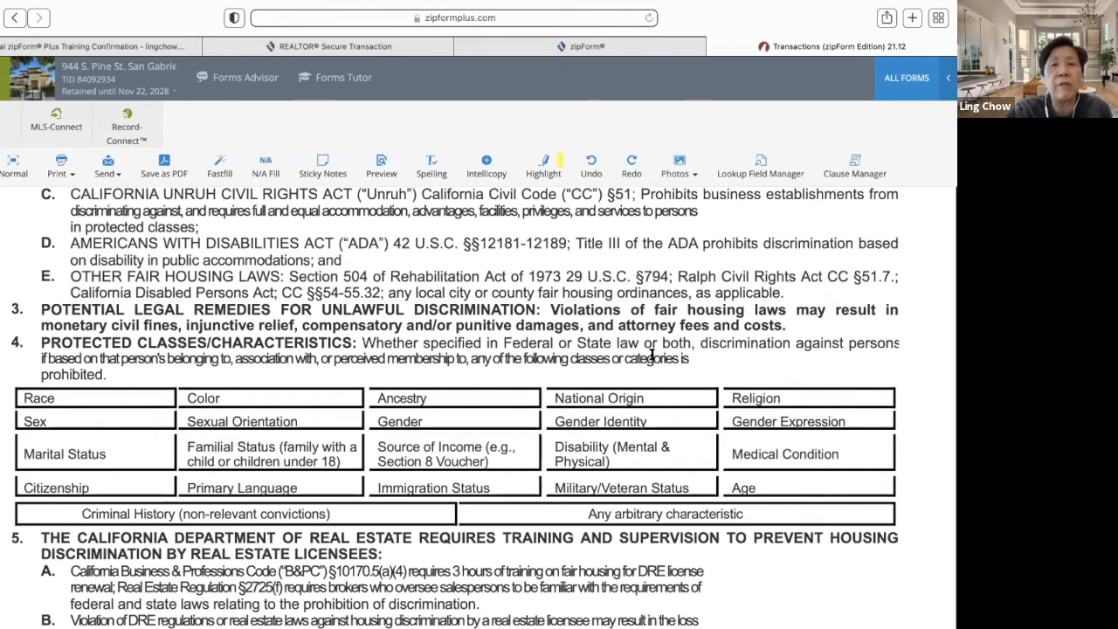
pyautogui.scroll(-1, 651, 353)
pyautogui.scroll(1, 650, 354)
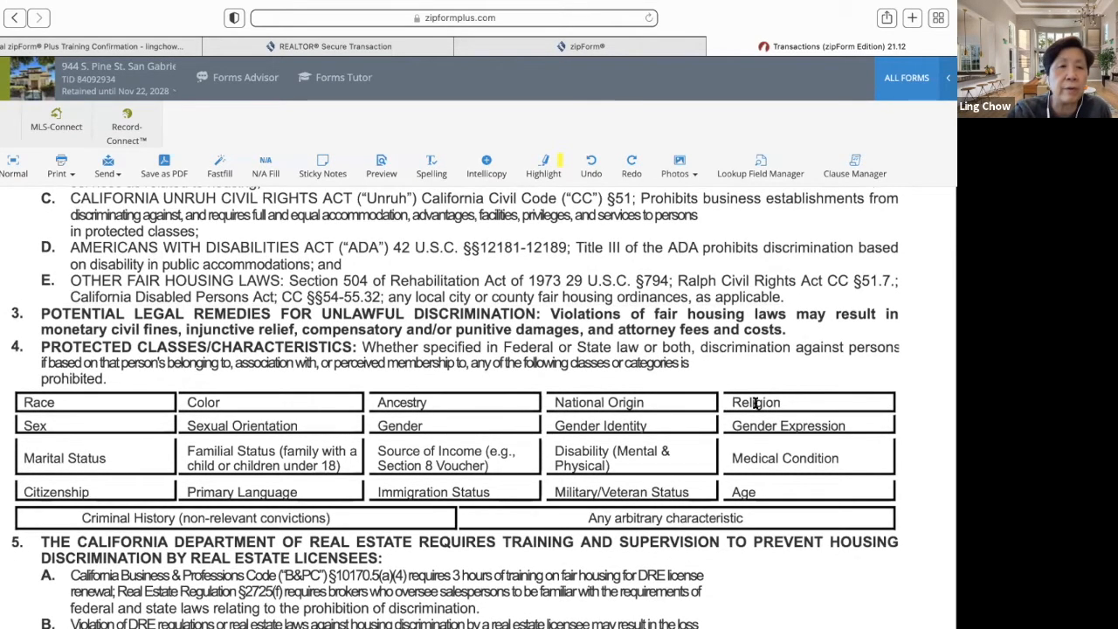
pyautogui.scroll(-3, 756, 403)
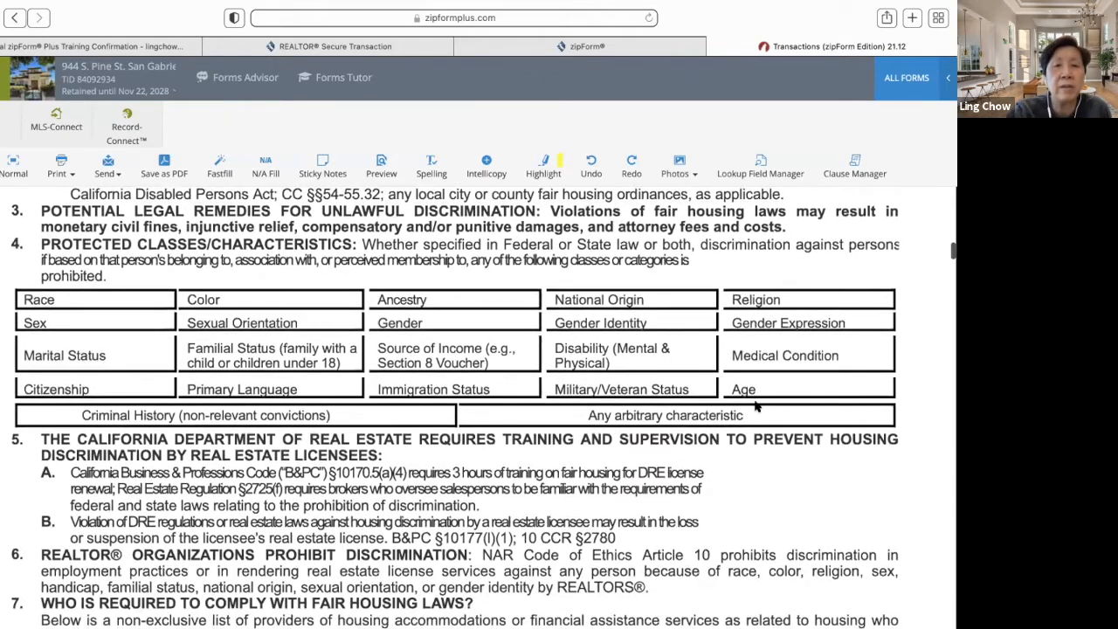
pyautogui.scroll(-3, 756, 406)
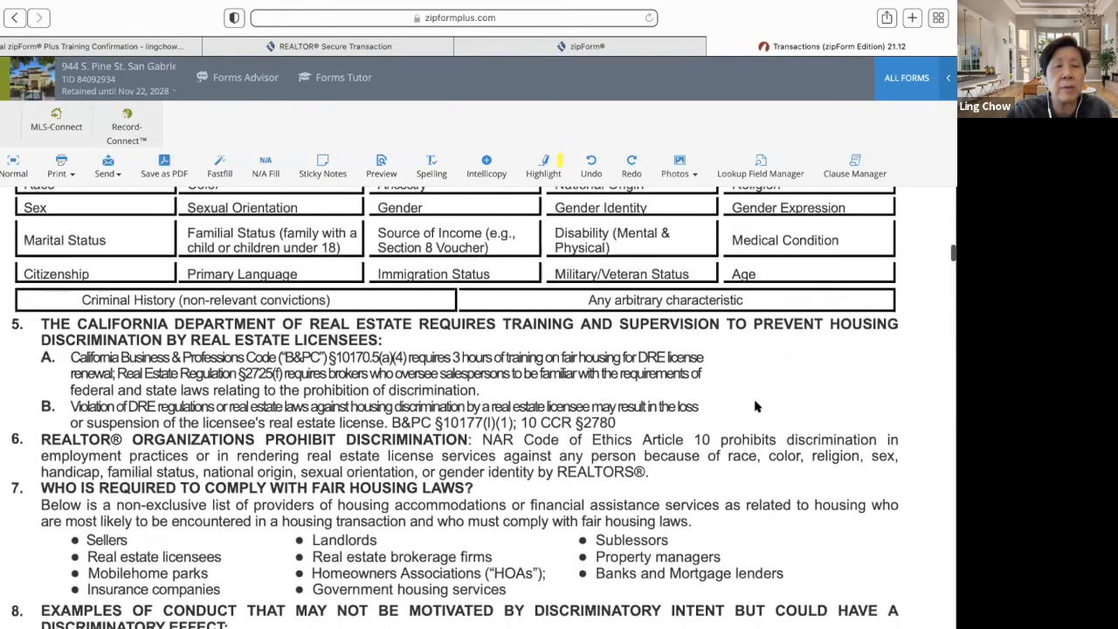
pyautogui.scroll(-1, 756, 405)
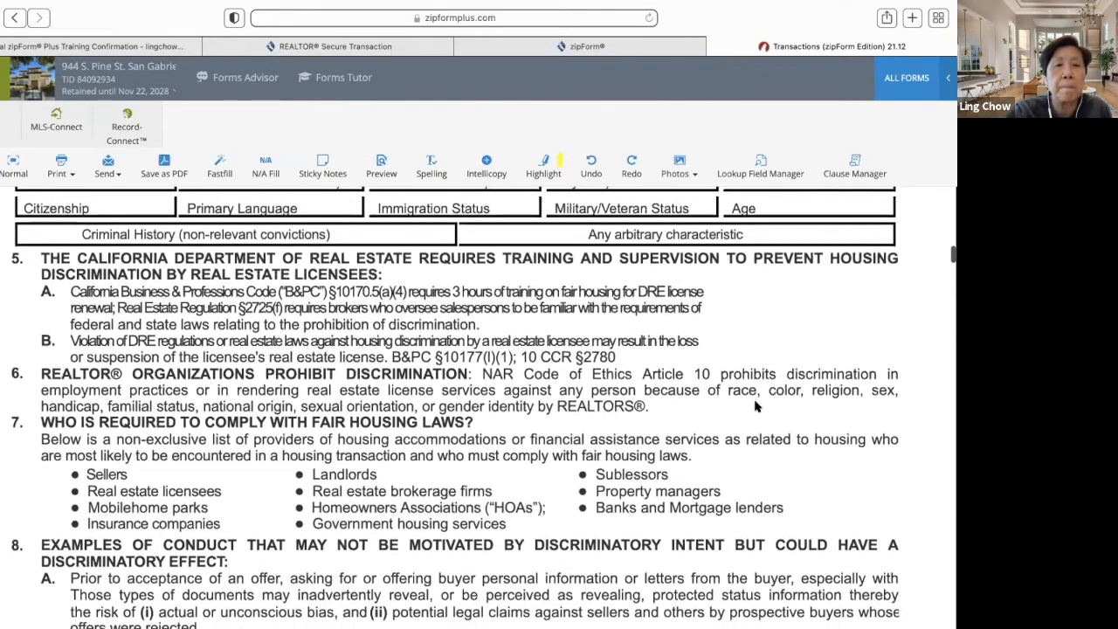
pyautogui.scroll(-6, 757, 406)
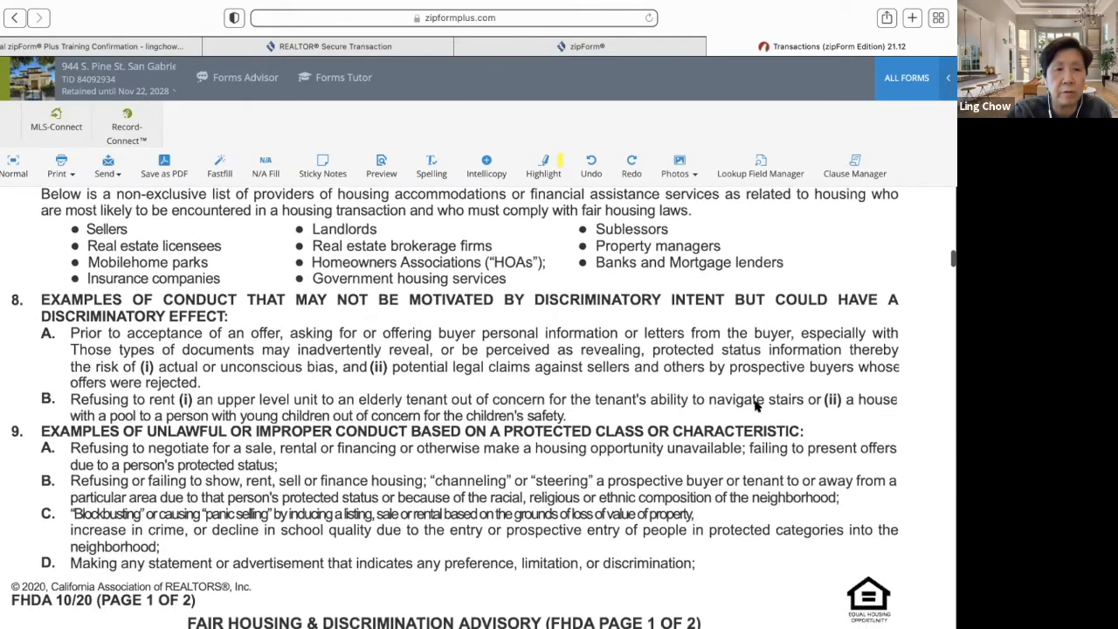
pyautogui.scroll(-3, 756, 404)
pyautogui.scroll(-8, 757, 404)
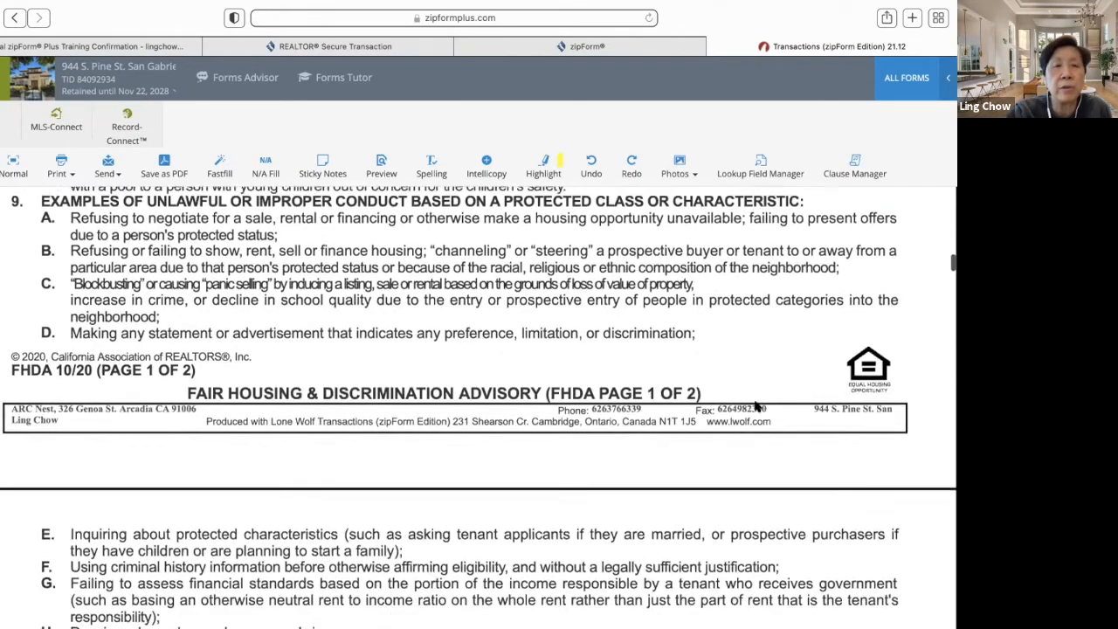
pyautogui.scroll(-4, 756, 403)
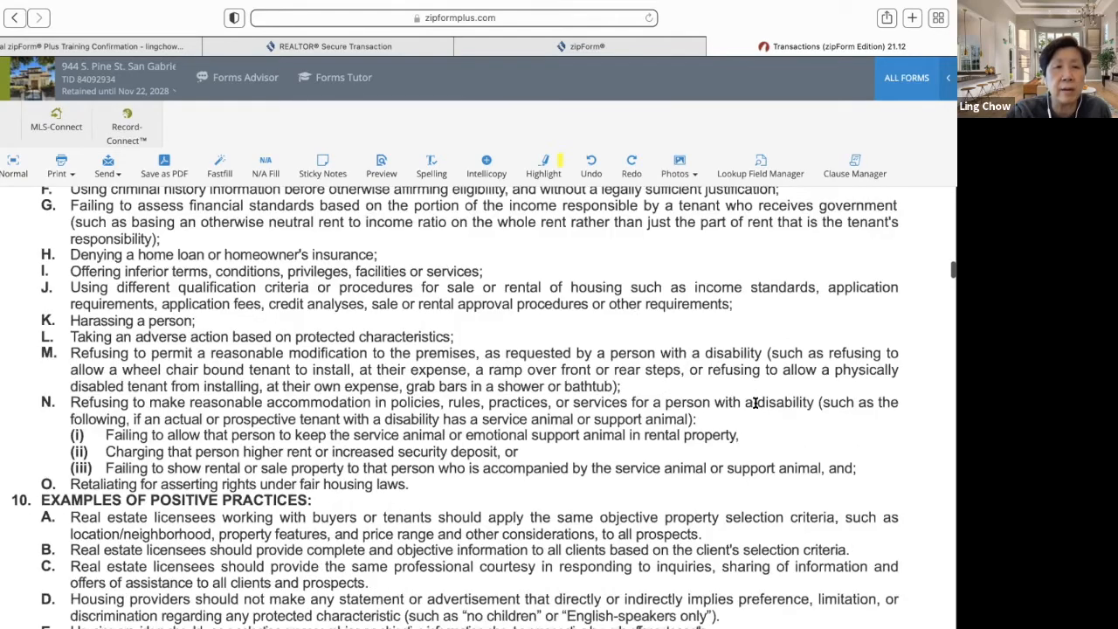
pyautogui.scroll(-12, 757, 404)
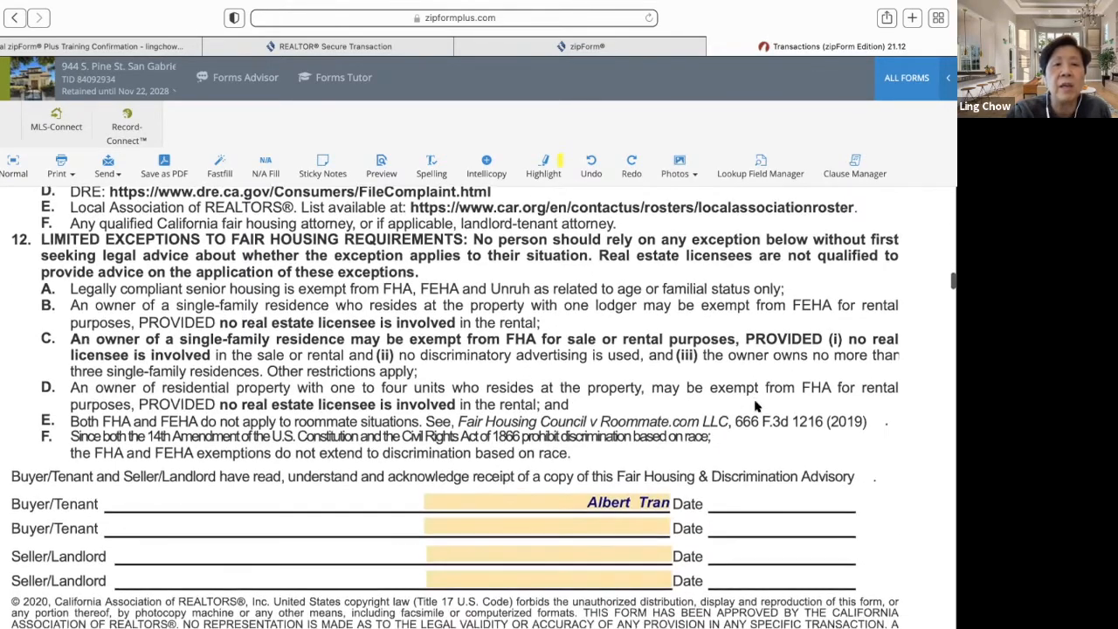
pyautogui.scroll(-1, 756, 406)
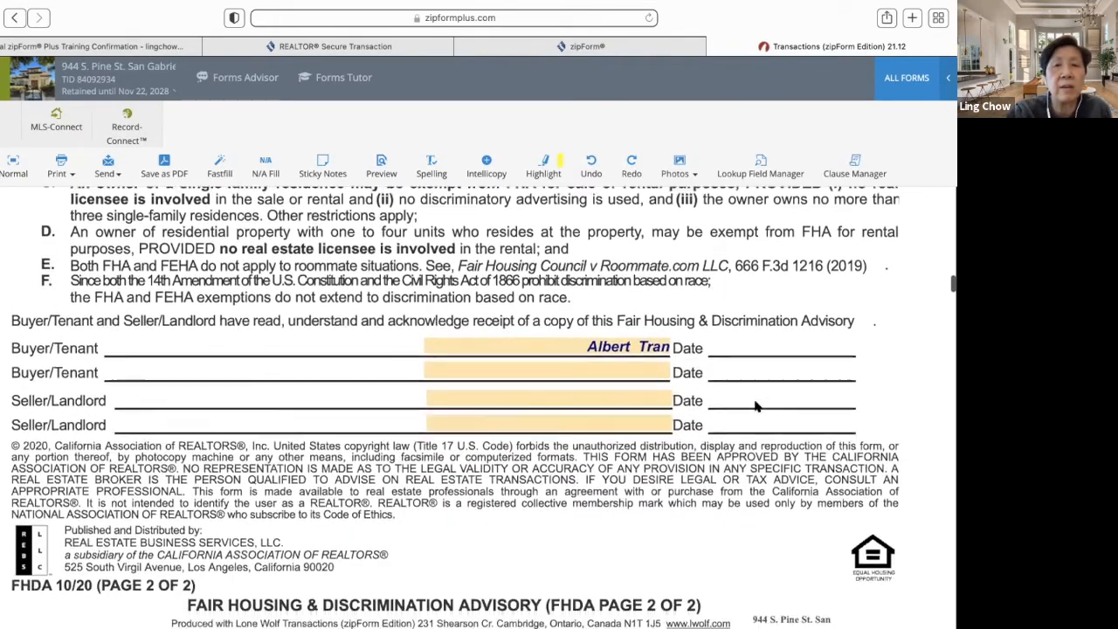
pyautogui.scroll(-9, 755, 404)
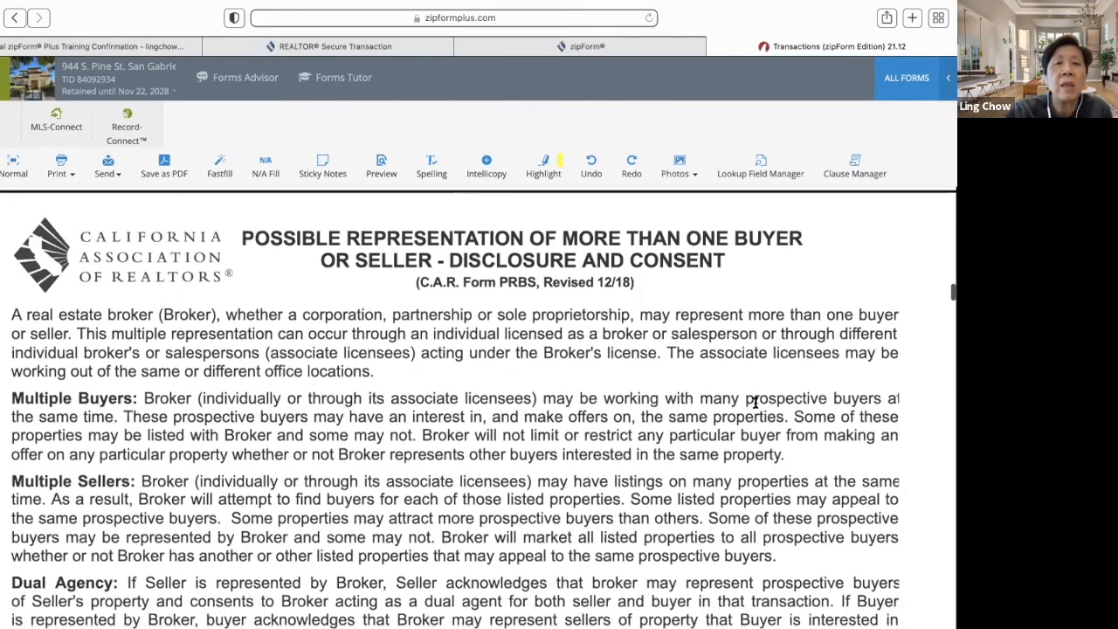
# - Scroll through the saved one-page PRBS form down to its signature block
pyautogui.scroll(-1, 756, 404)
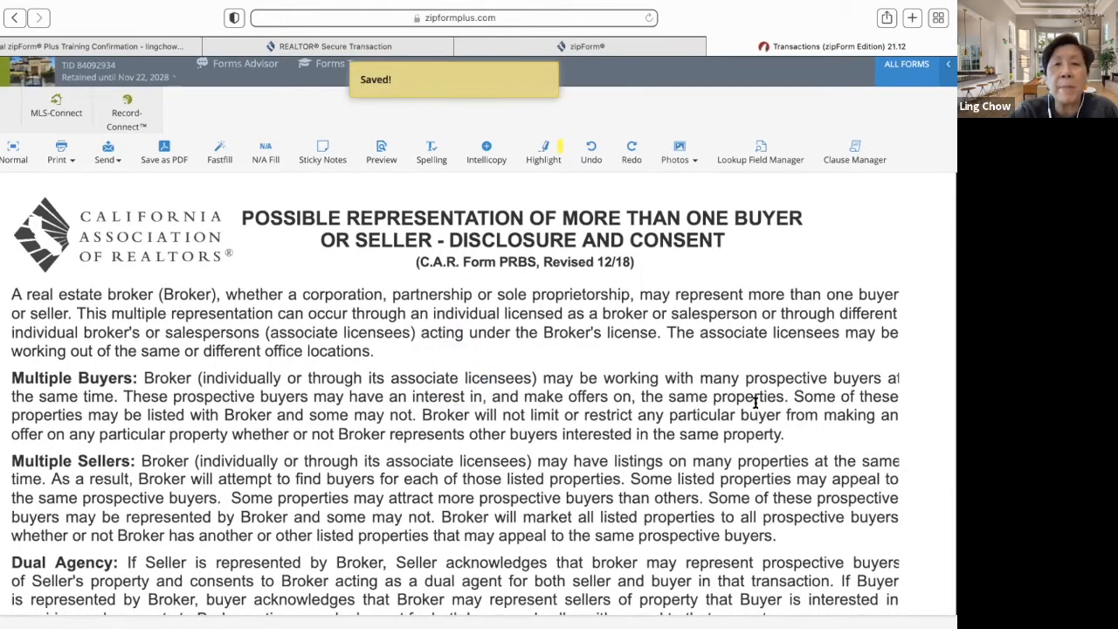
pyautogui.scroll(-1, 756, 402)
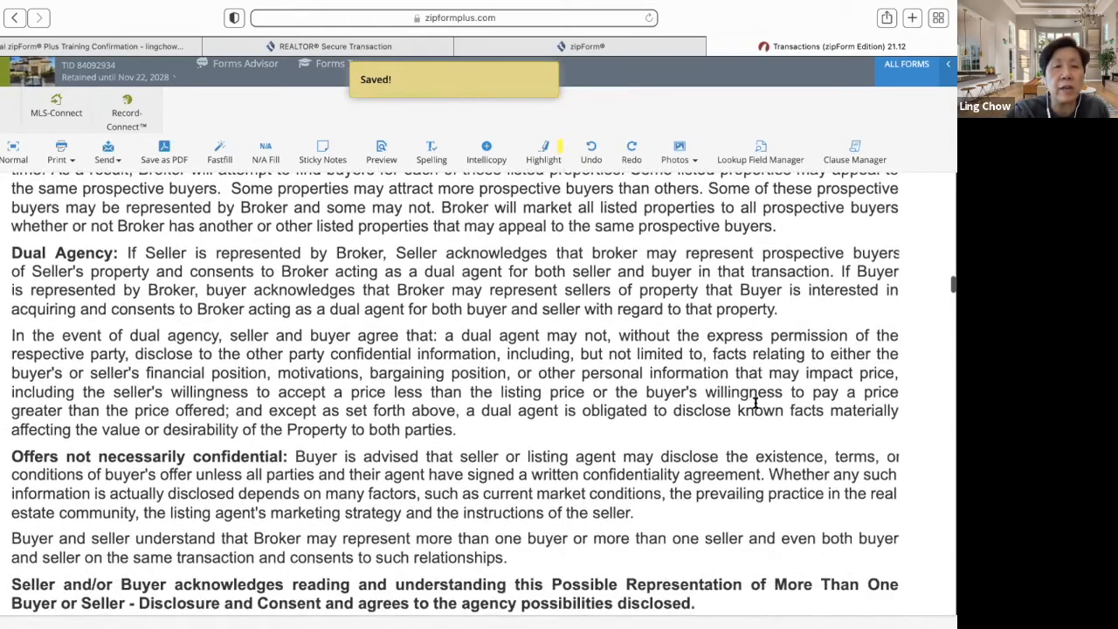
pyautogui.scroll(-3, 755, 402)
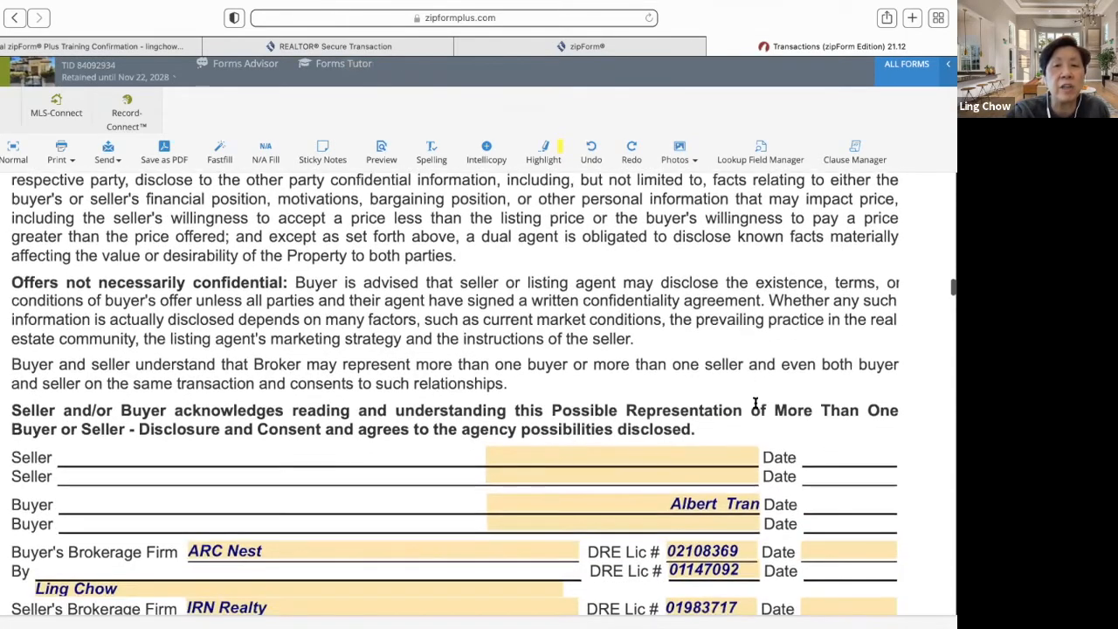
pyautogui.scroll(-1, 755, 405)
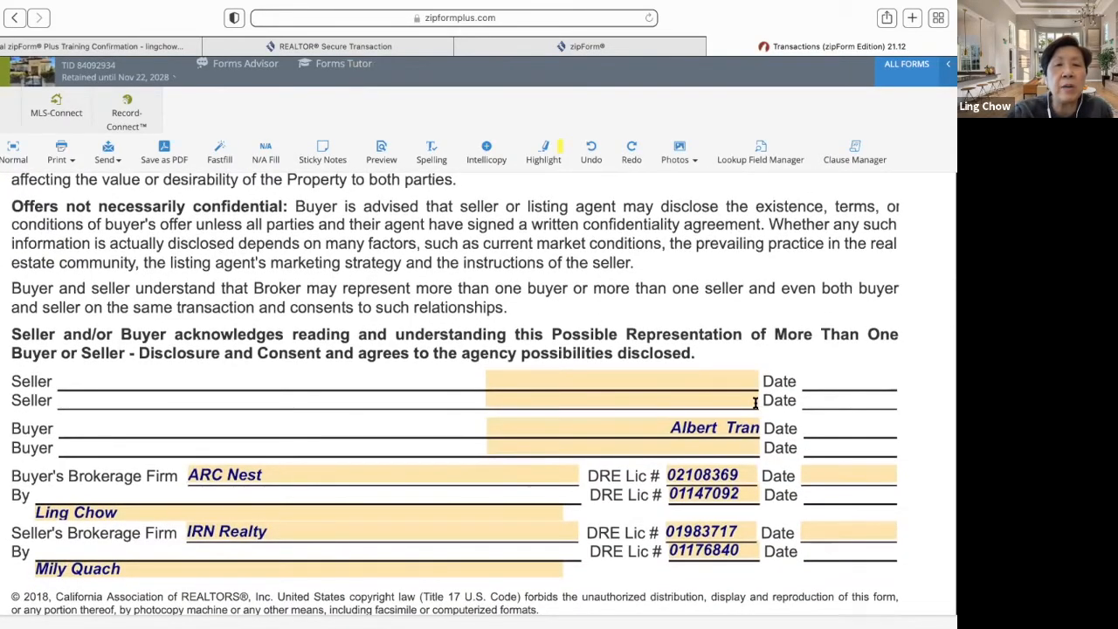
pyautogui.scroll(17, 755, 403)
pyautogui.scroll(-17, 757, 406)
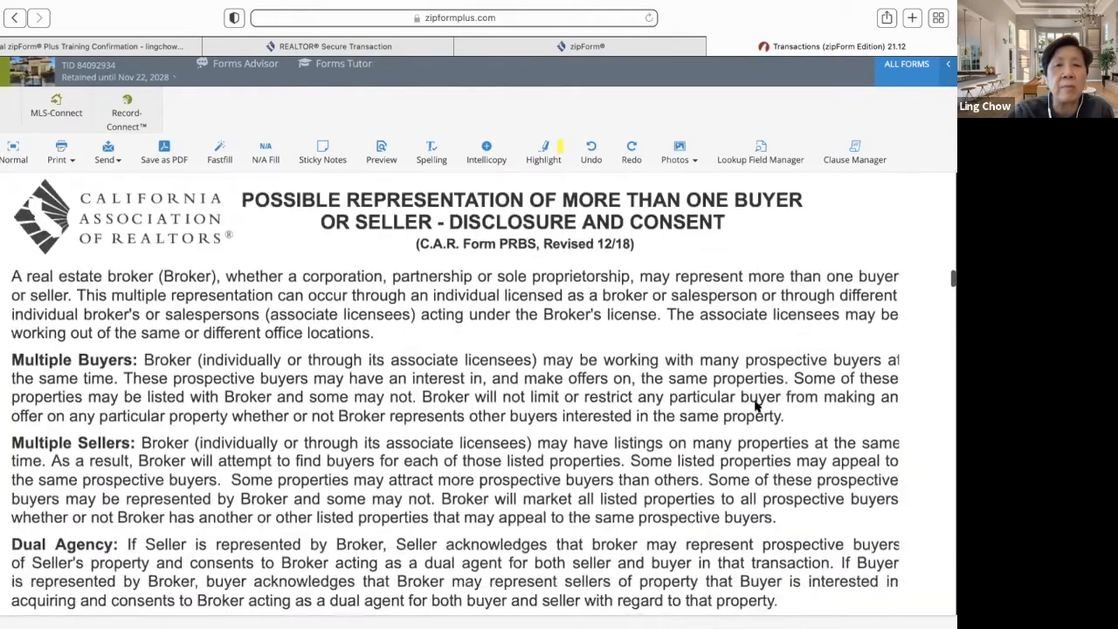
pyautogui.scroll(-1, 756, 404)
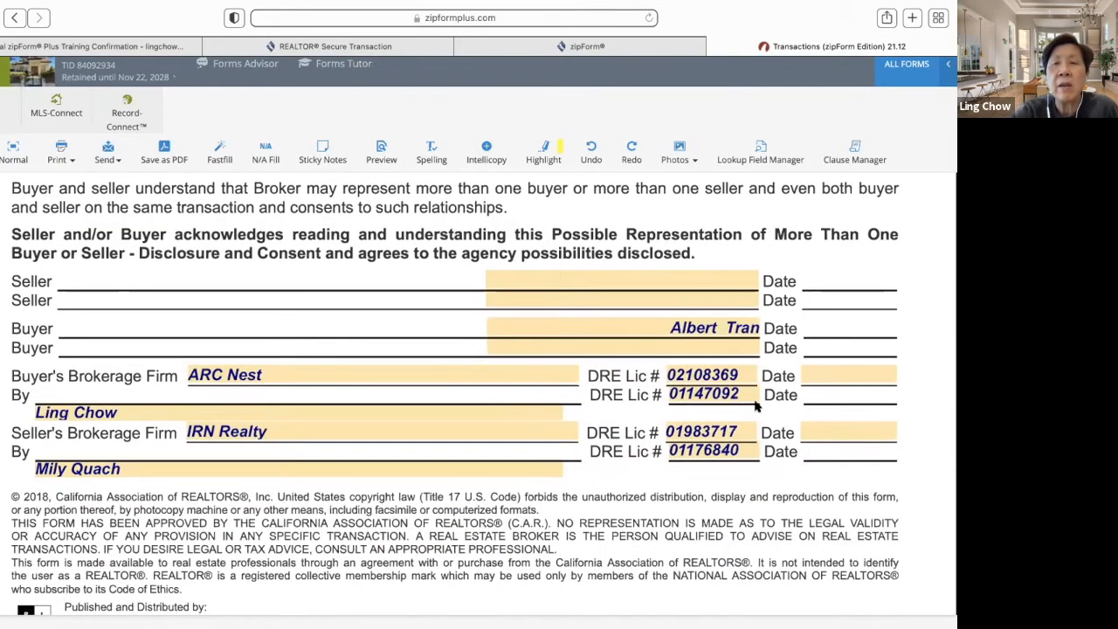
pyautogui.scroll(-2, 757, 406)
pyautogui.scroll(-5, 756, 406)
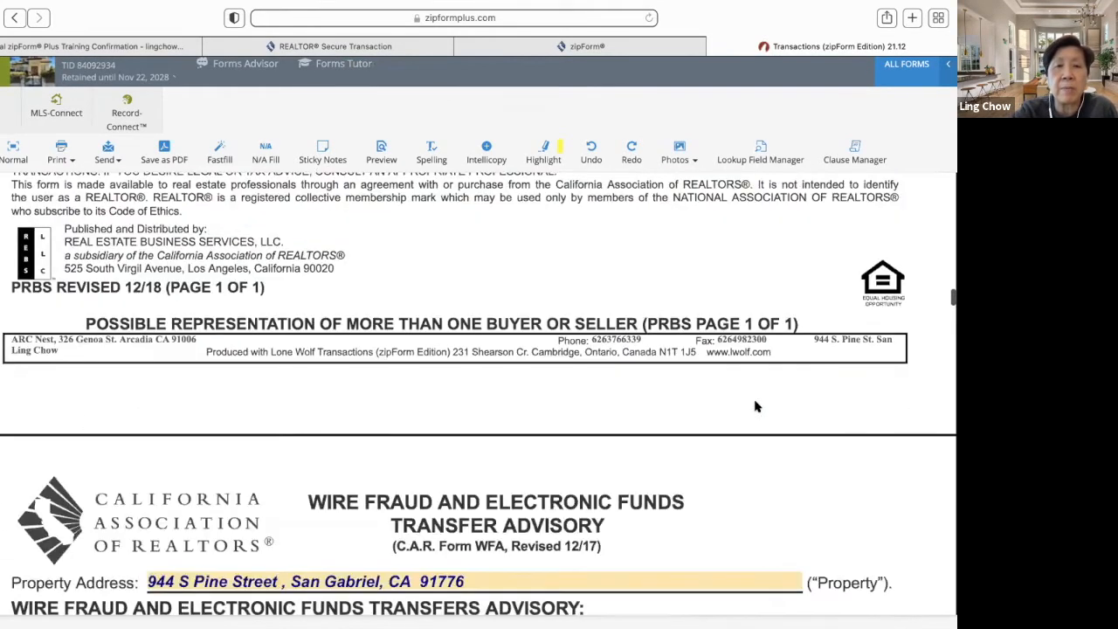
pyautogui.scroll(8, 757, 406)
pyautogui.scroll(10, 756, 402)
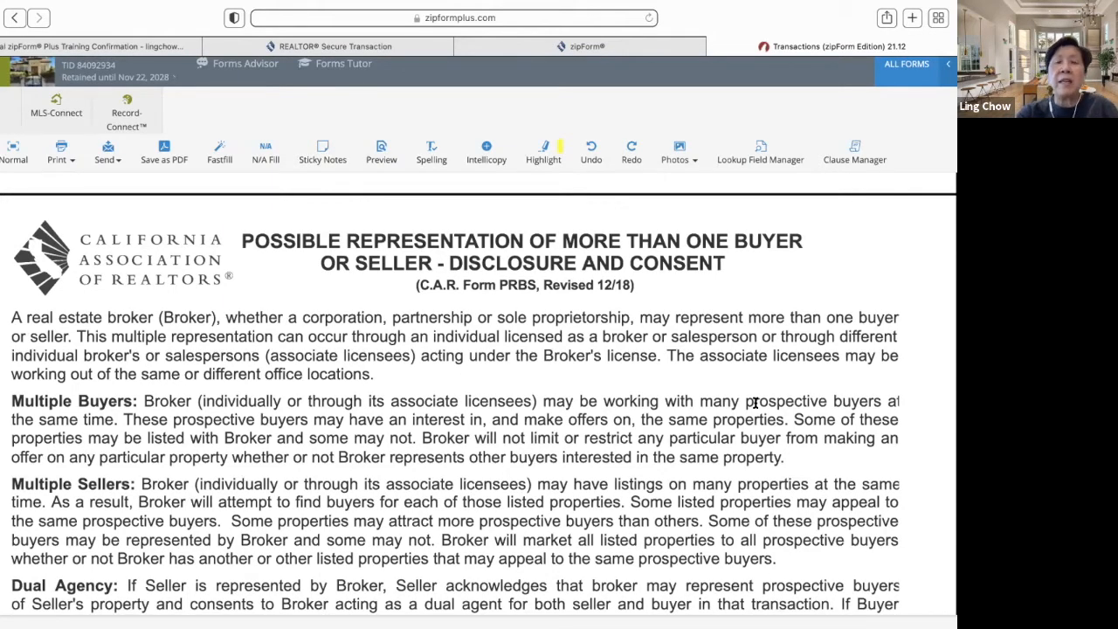
pyautogui.scroll(-10, 756, 403)
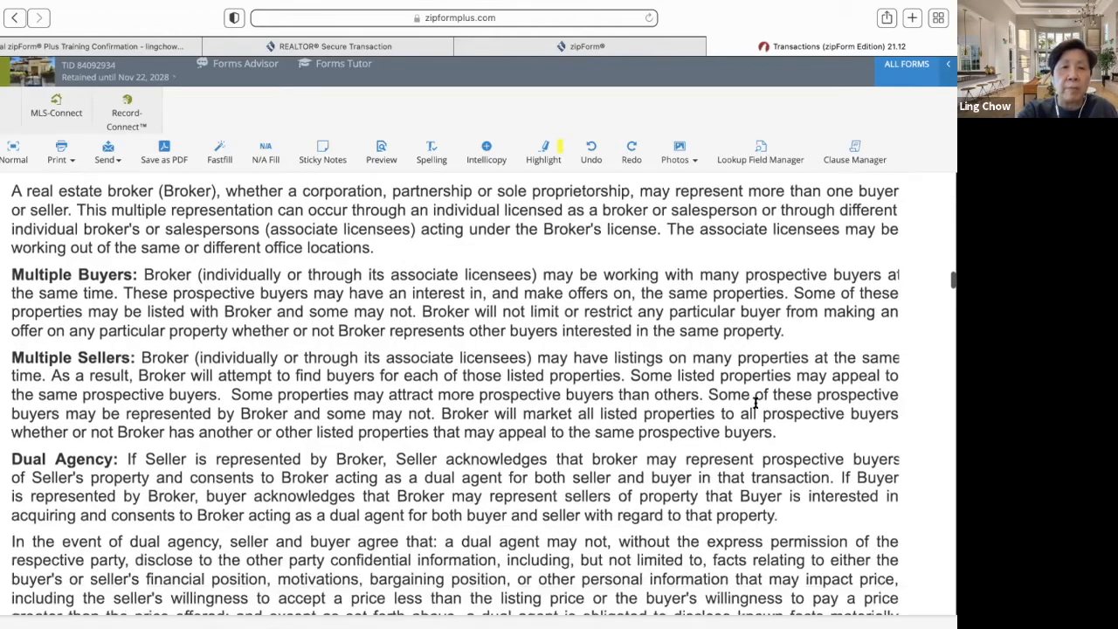
pyautogui.scroll(5, 757, 407)
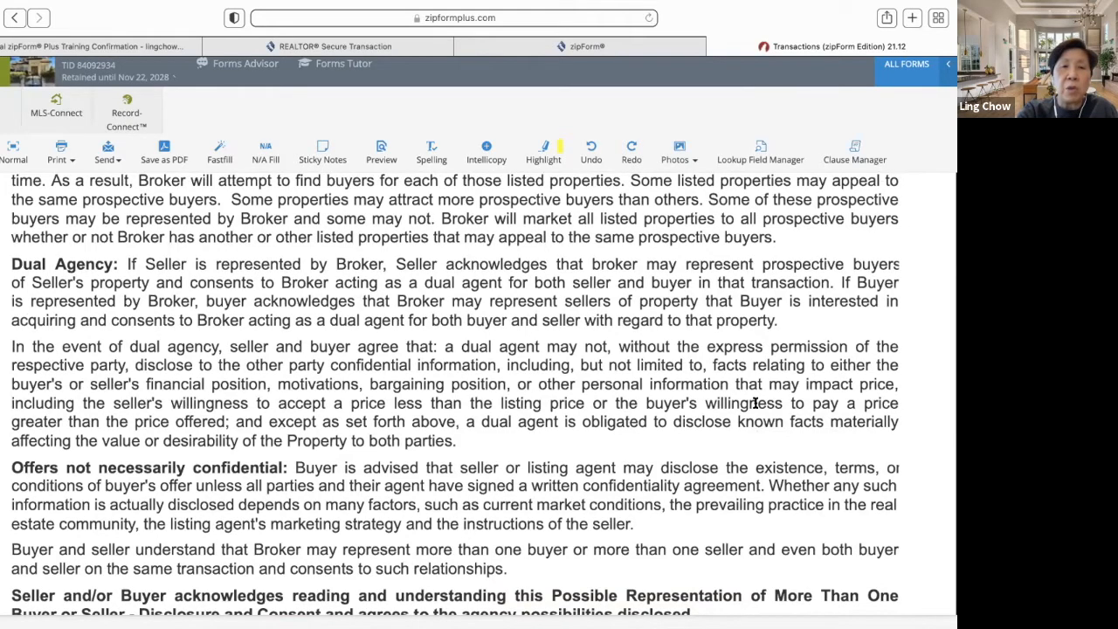
pyautogui.scroll(-10, 755, 403)
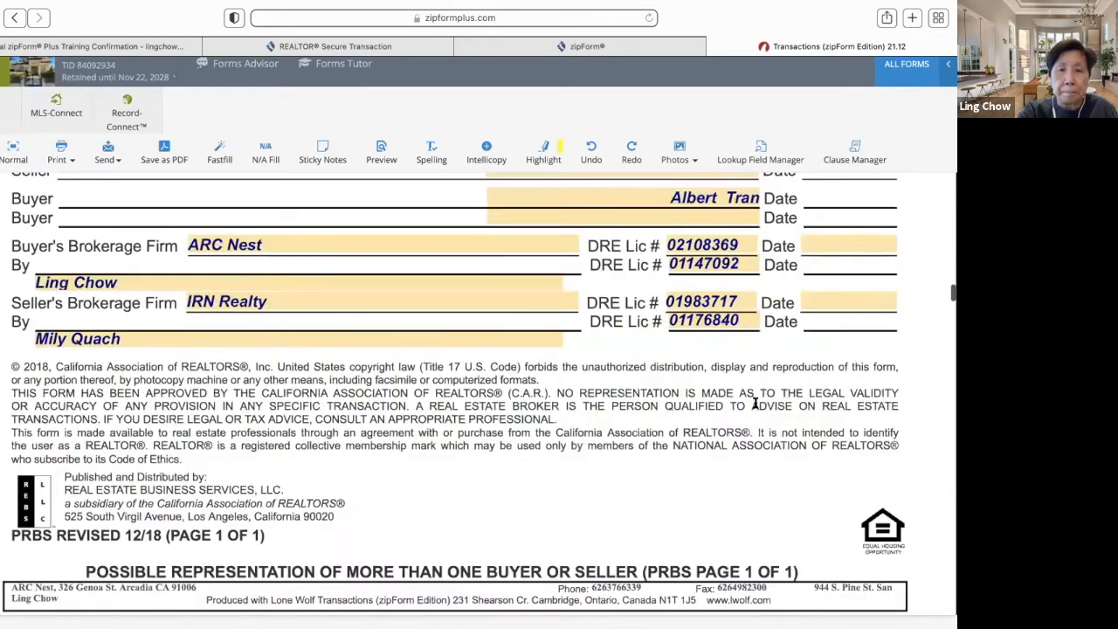
pyautogui.scroll(-10, 756, 403)
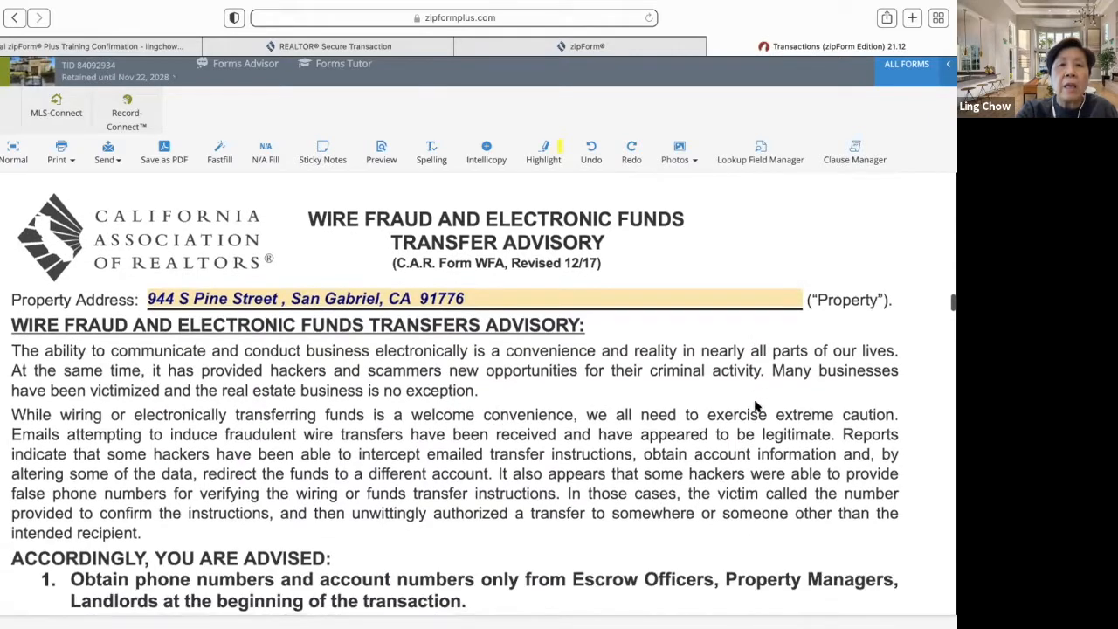
pyautogui.scroll(-2, 755, 407)
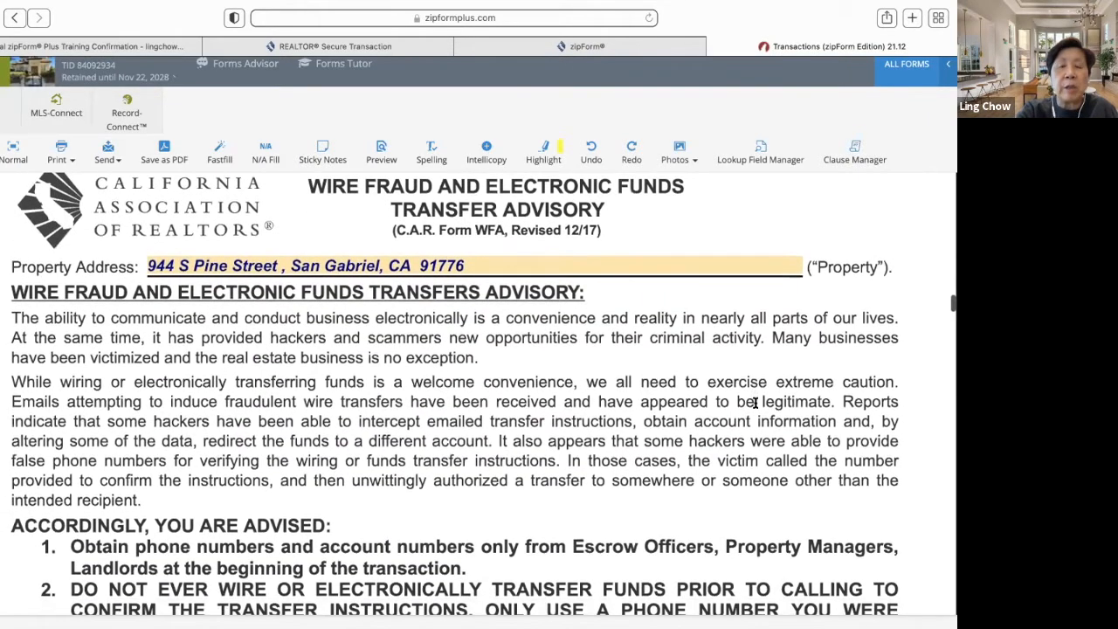
pyautogui.scroll(-1, 755, 402)
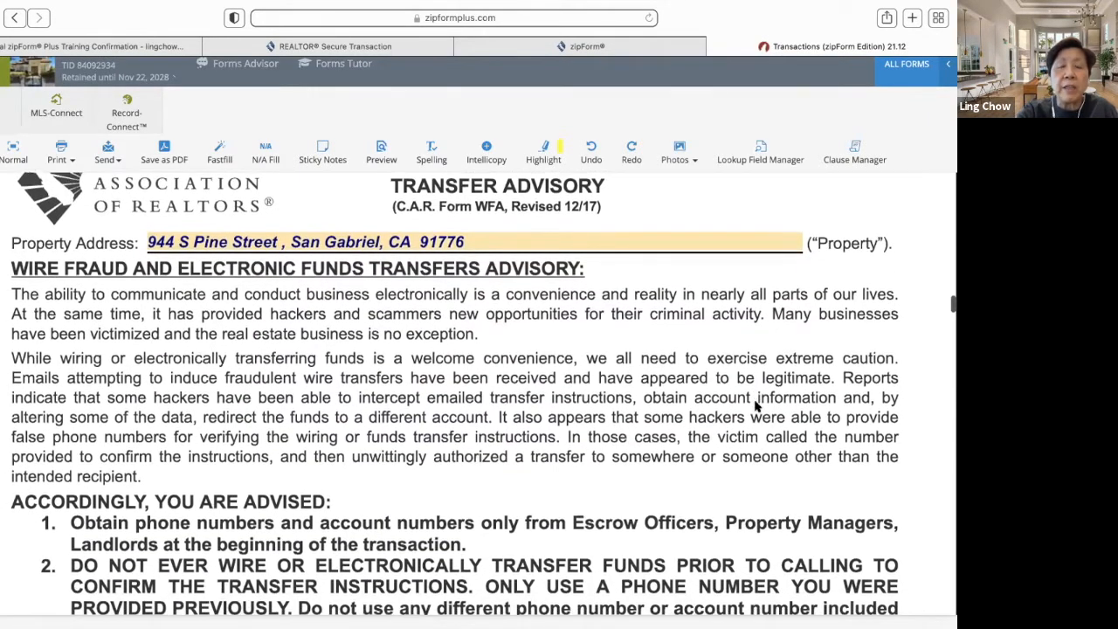
pyautogui.scroll(-6, 756, 406)
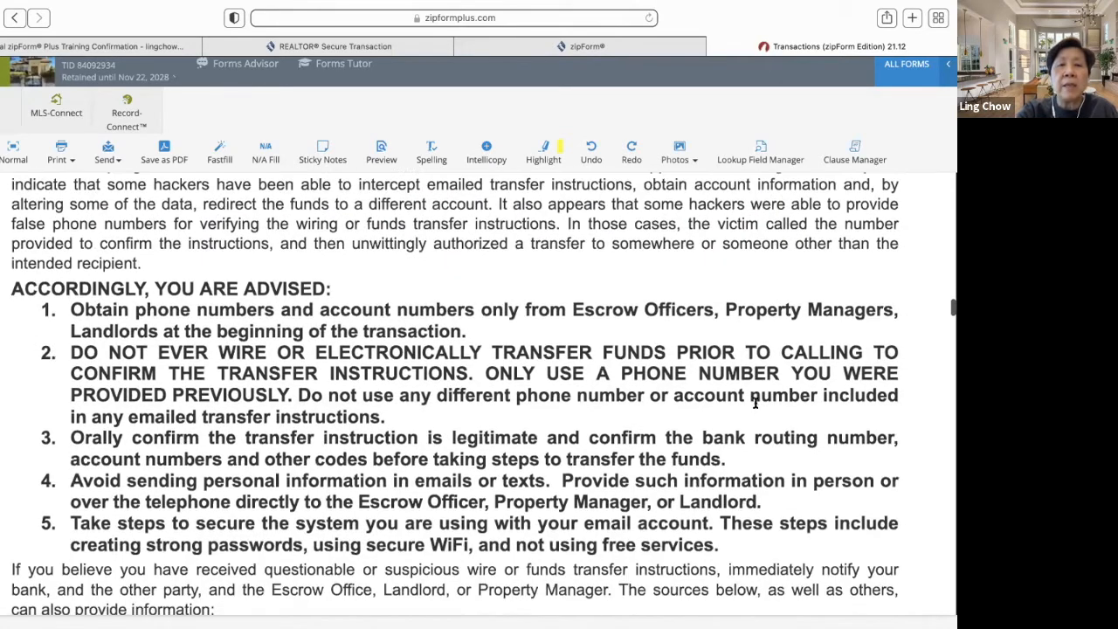
pyautogui.scroll(-3, 755, 403)
pyautogui.scroll(5, 755, 403)
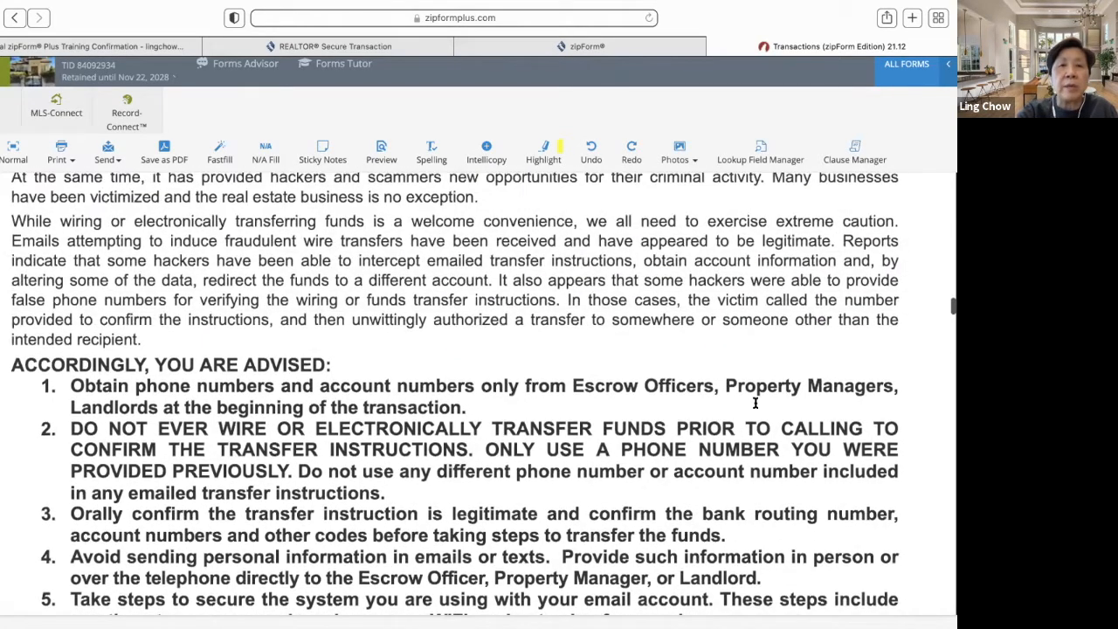
pyautogui.scroll(-1, 755, 402)
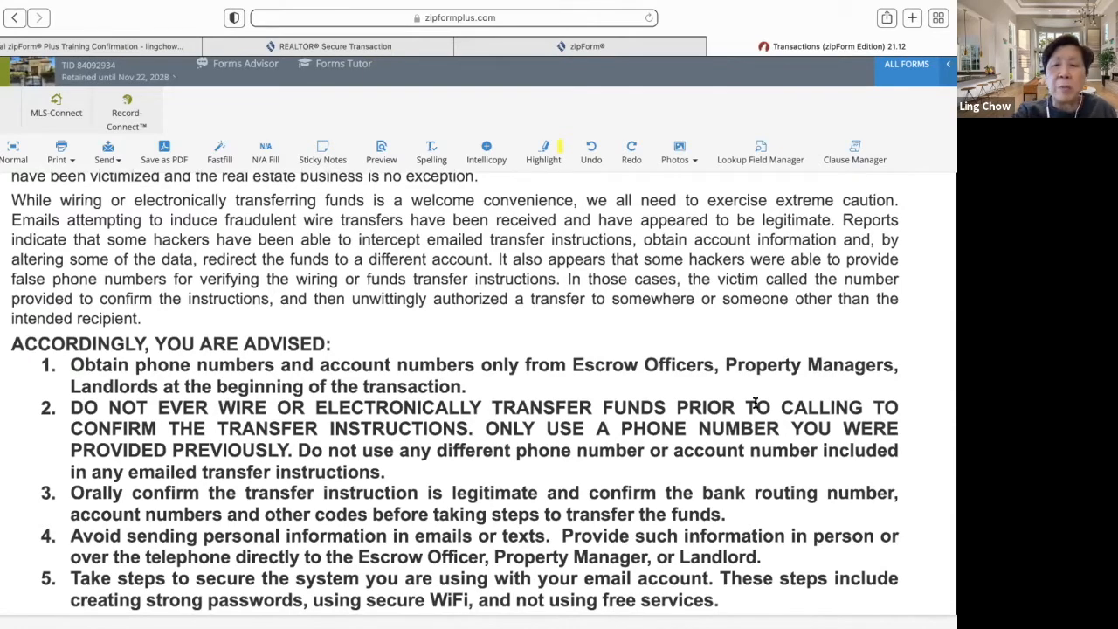
pyautogui.scroll(7, 756, 403)
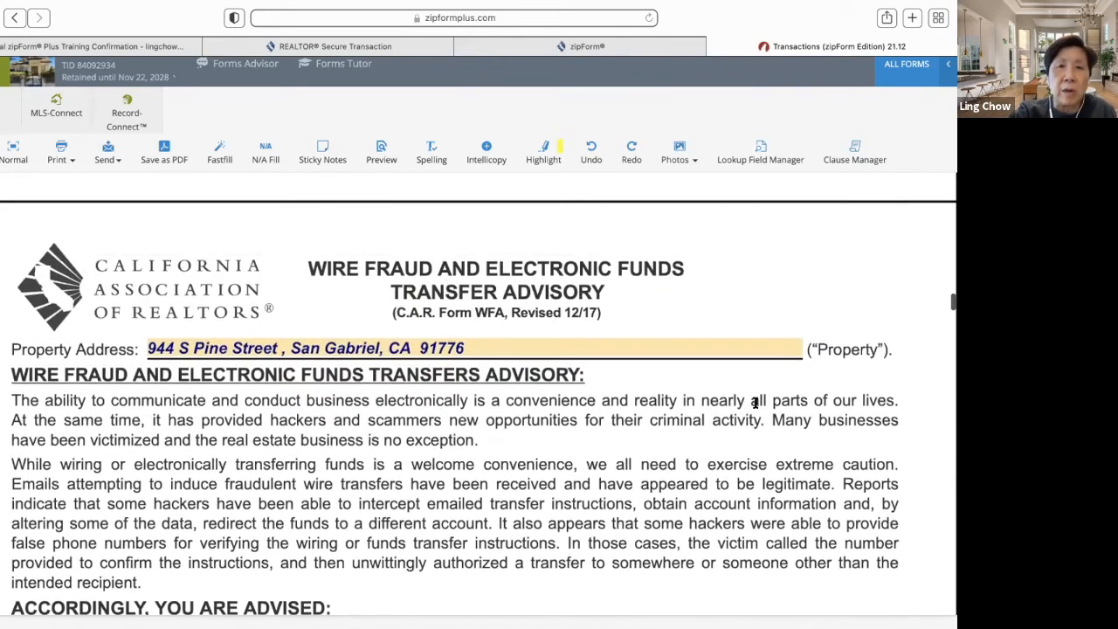
pyautogui.scroll(-8, 756, 403)
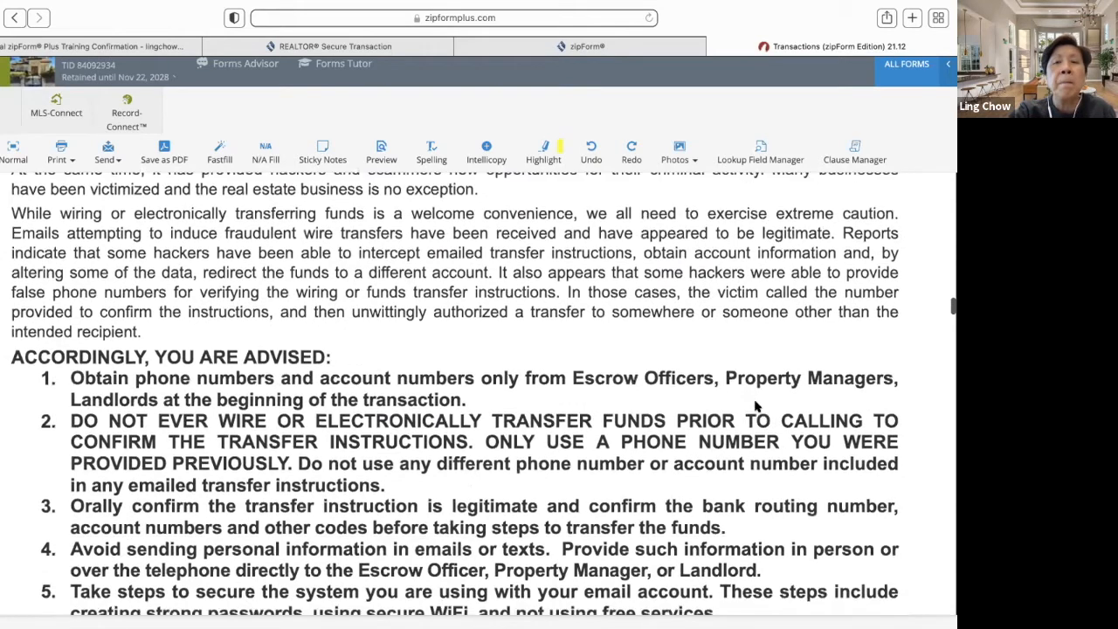
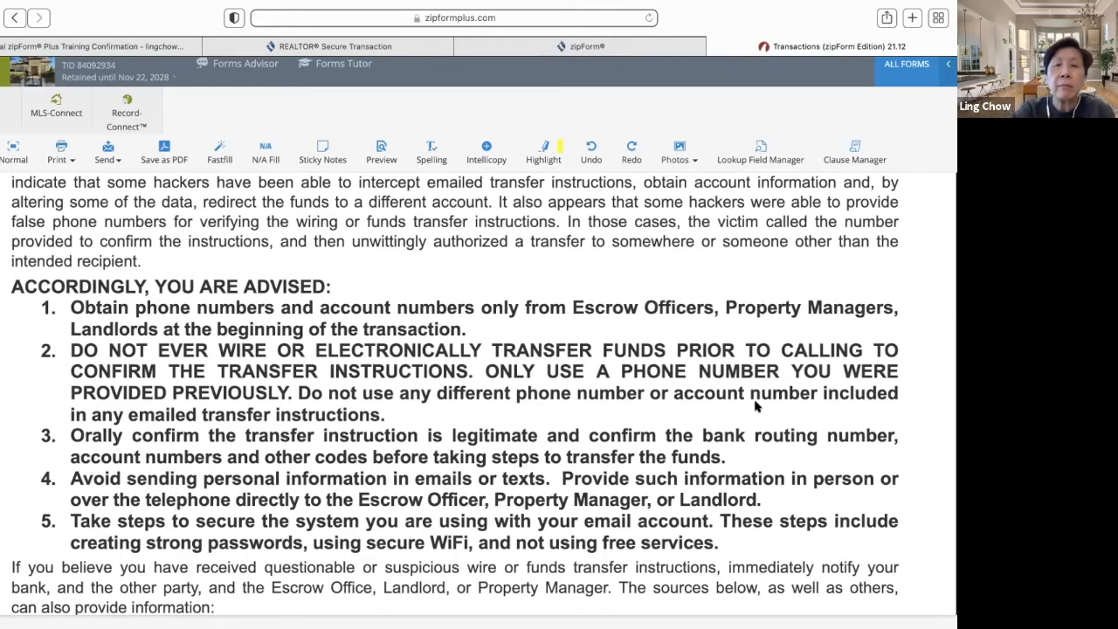
# - Set the purchase agreement's Date Prepared to 11/22/2021
pyautogui.scroll(-9, 756, 406)
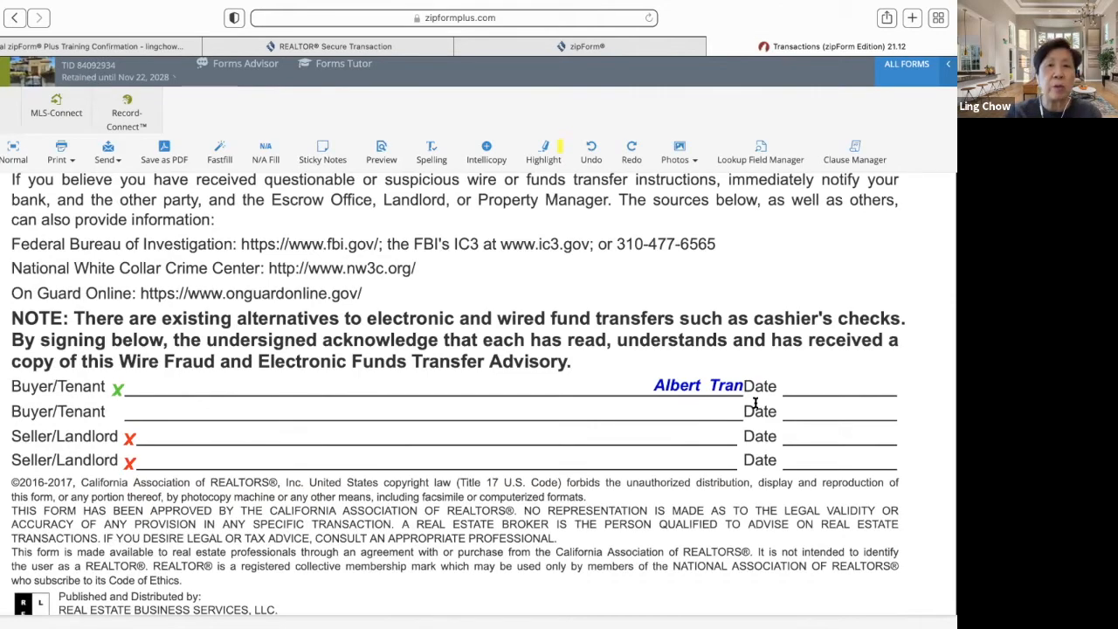
pyautogui.scroll(-10, 755, 402)
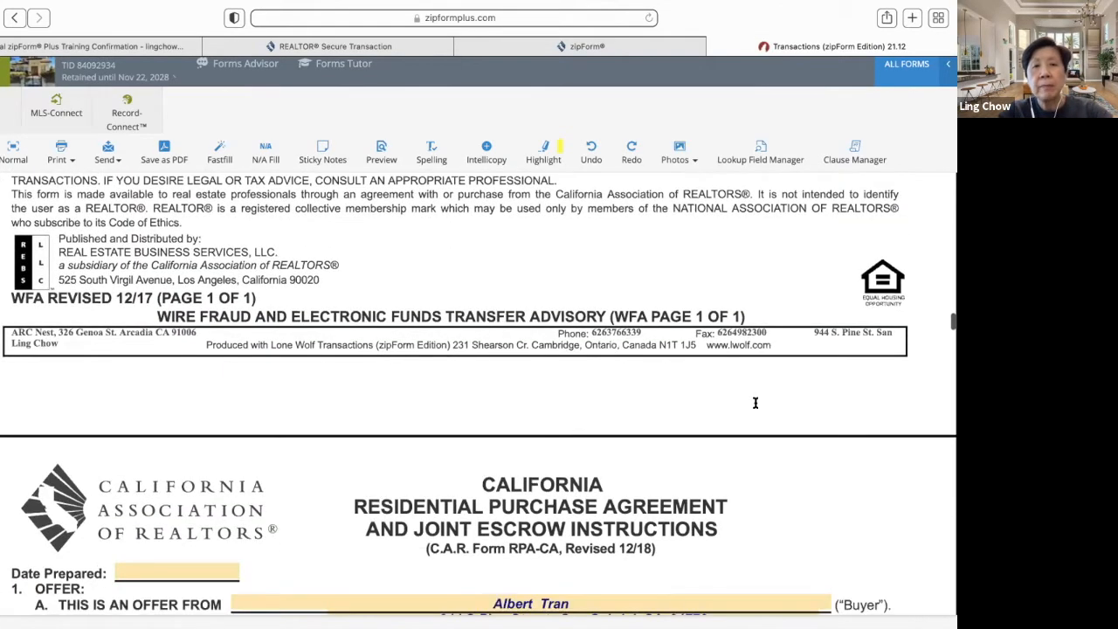
pyautogui.scroll(-5, 756, 405)
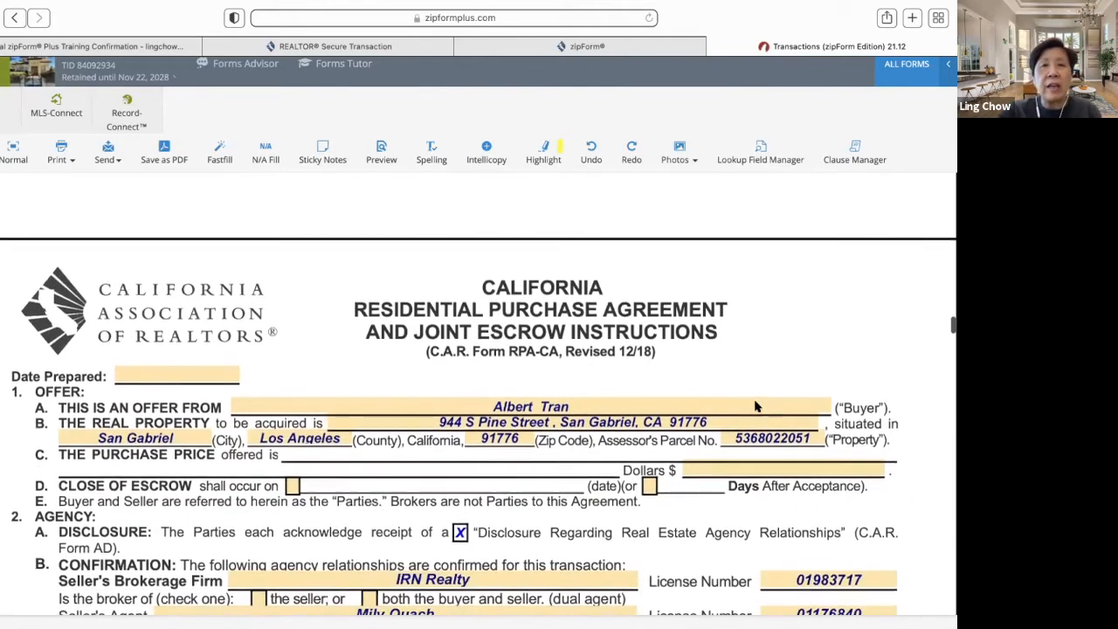
pyautogui.scroll(-1, 756, 406)
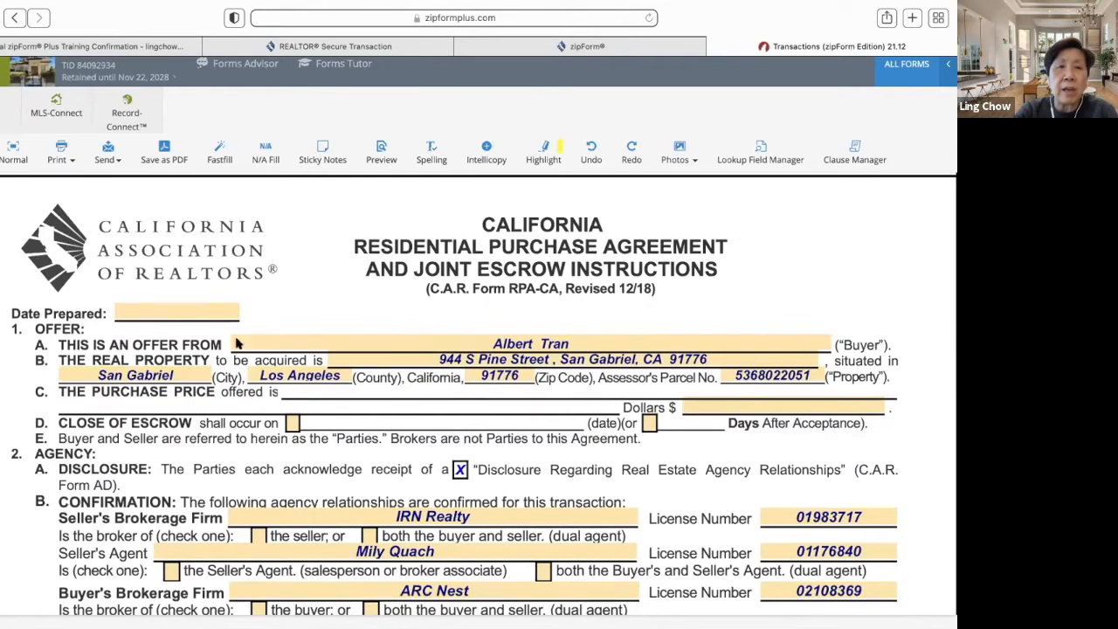
pyautogui.click(221, 311)
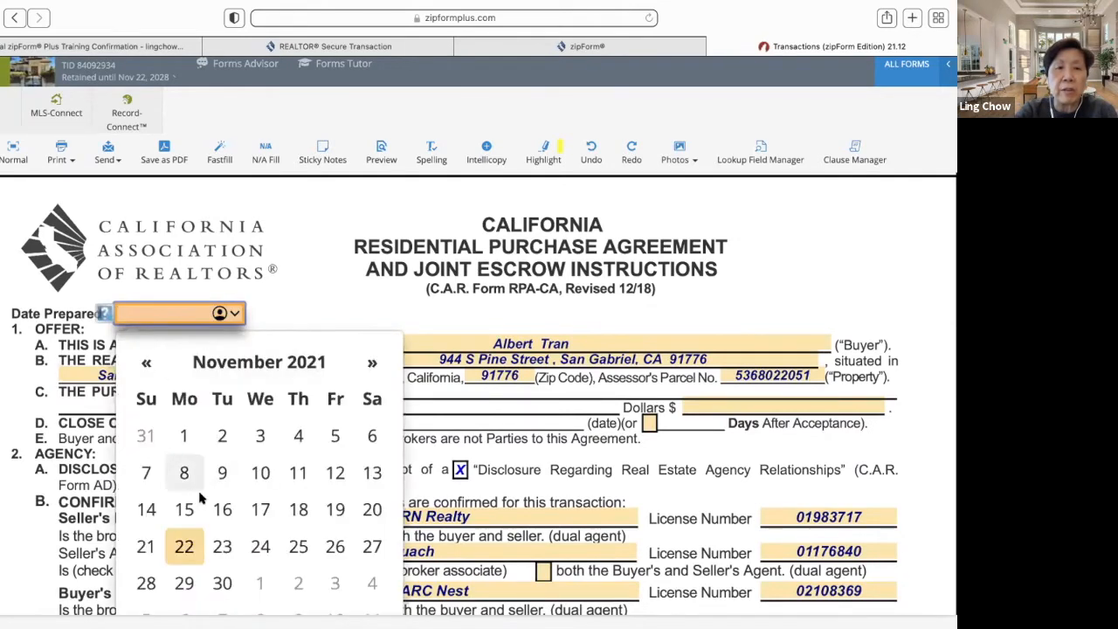
pyautogui.click(184, 546)
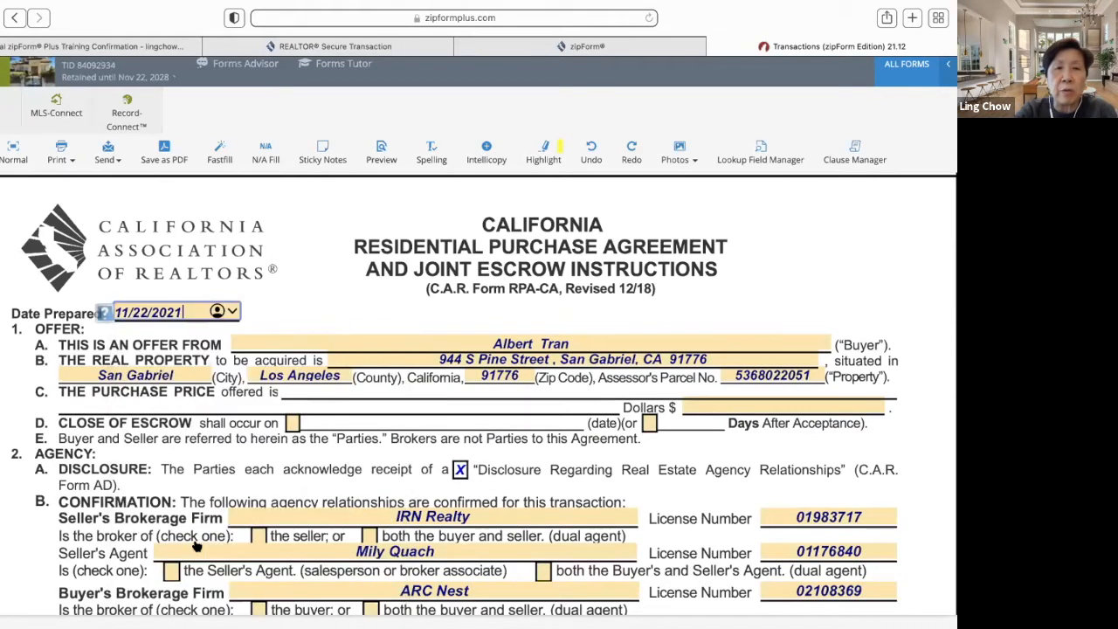
# - Enter a purchase price of 1,198,000.00 and close escrow 7 days after acceptance
pyautogui.click(740, 405)
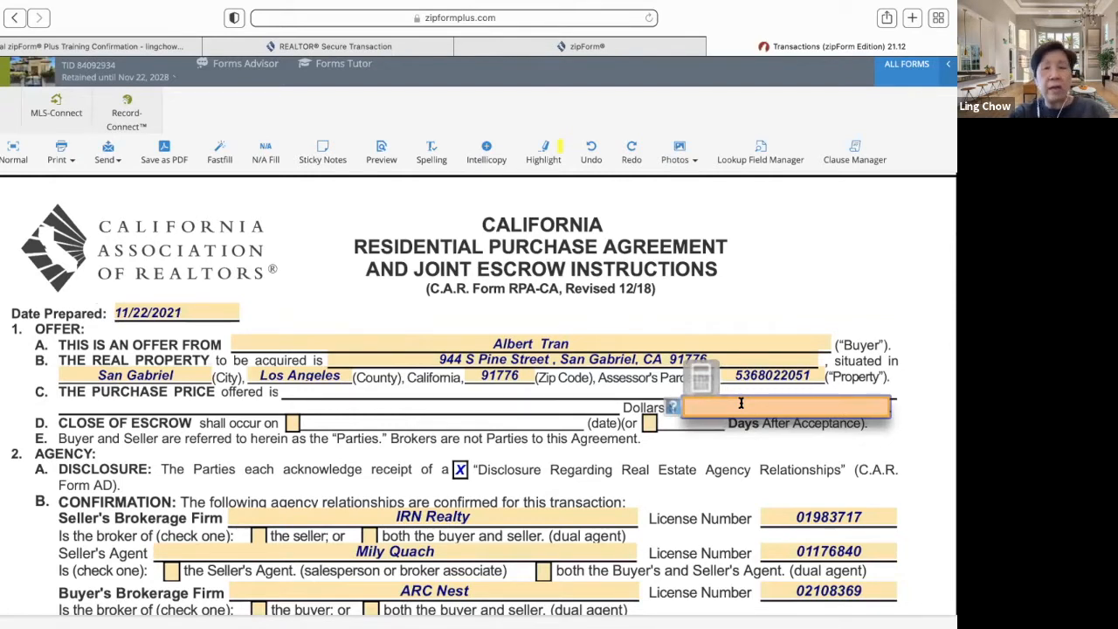
pyautogui.write('1198000')
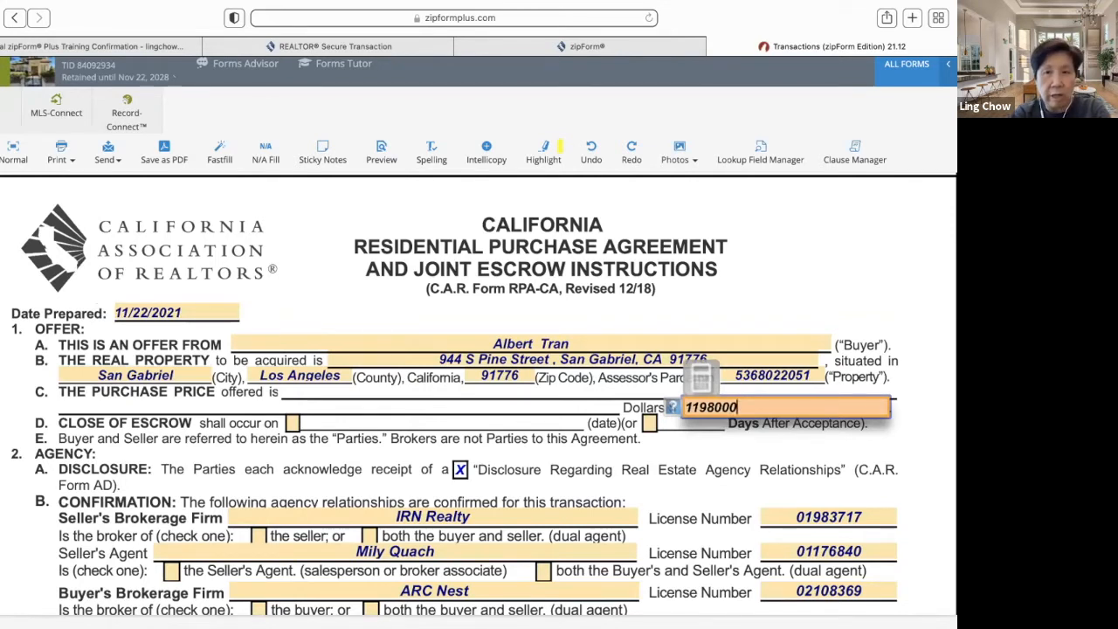
pyautogui.press('Tab')
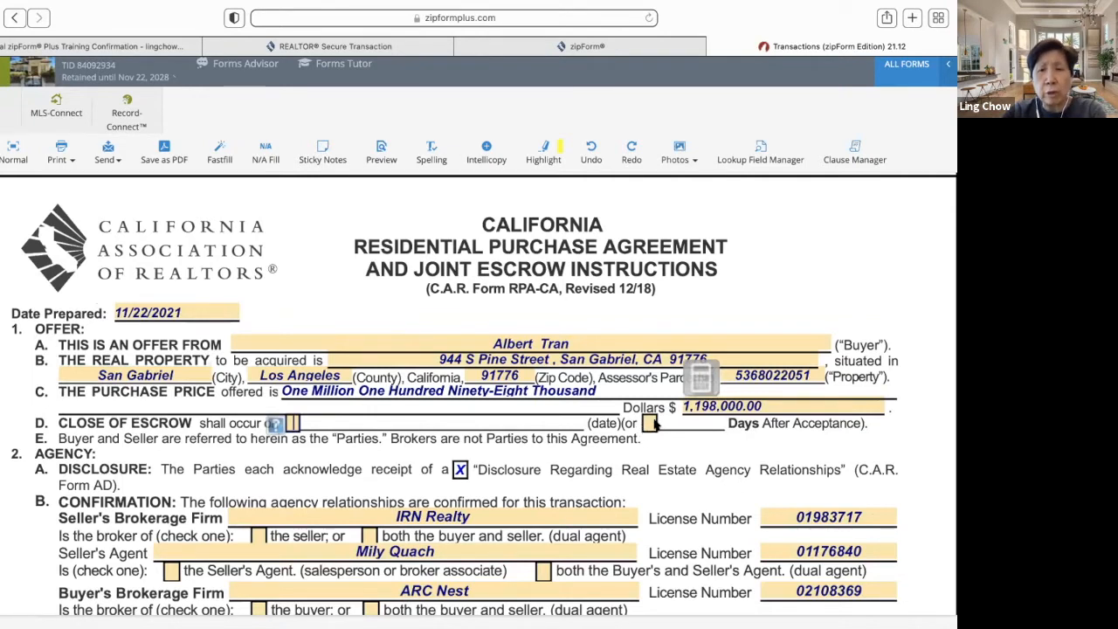
pyautogui.click(650, 423)
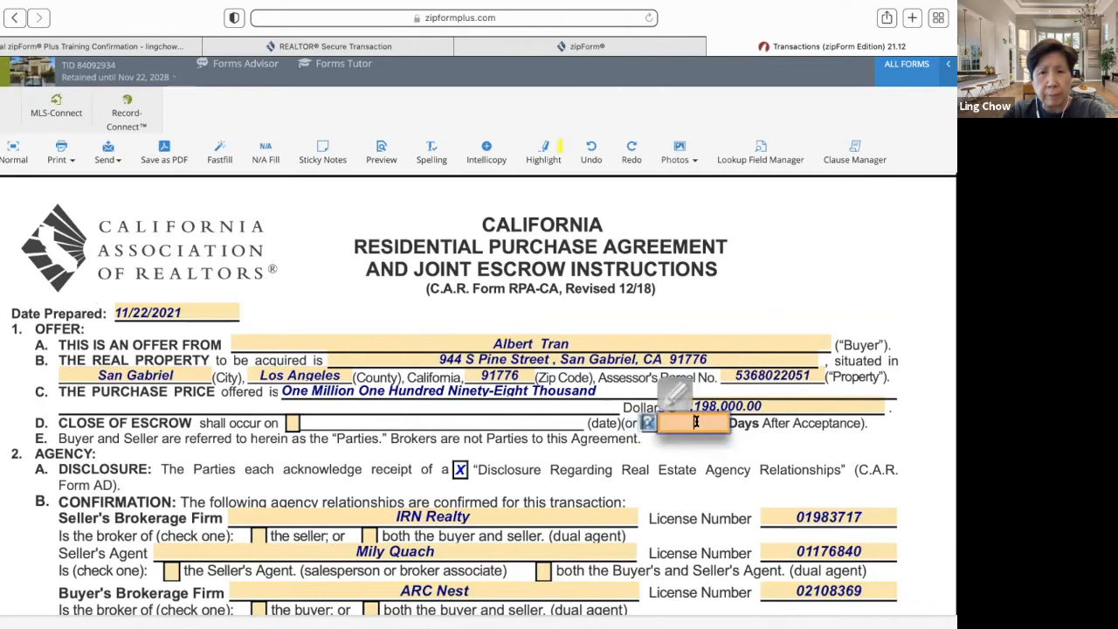
pyautogui.write('7')
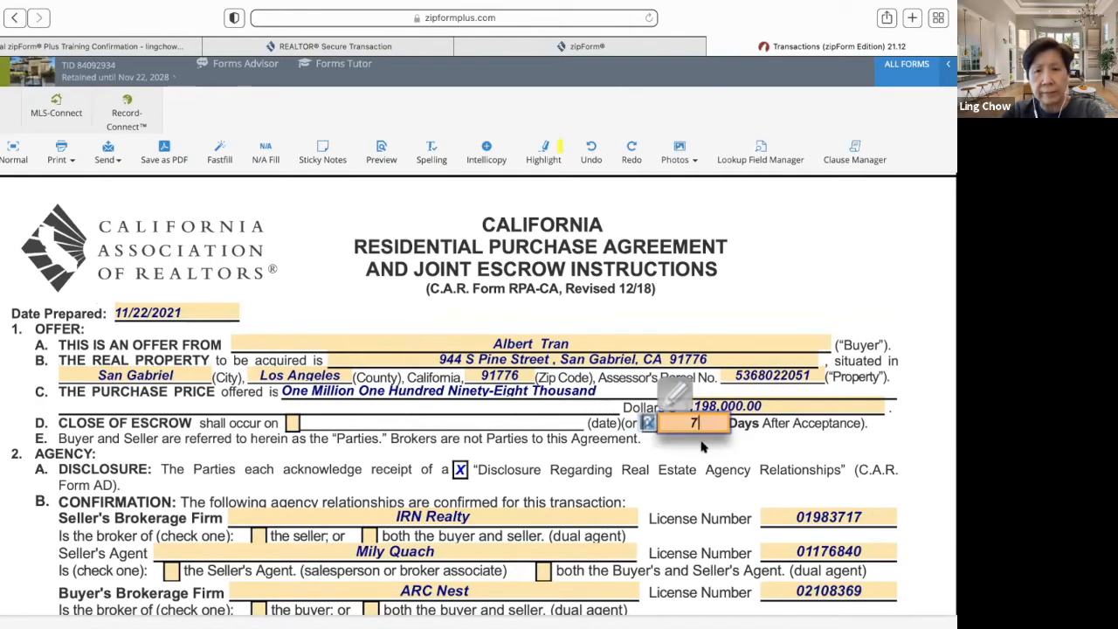
# - Check the seller's broker, seller's agent and buyer's broker agency confirmation boxes
pyautogui.scroll(-3, 696, 479)
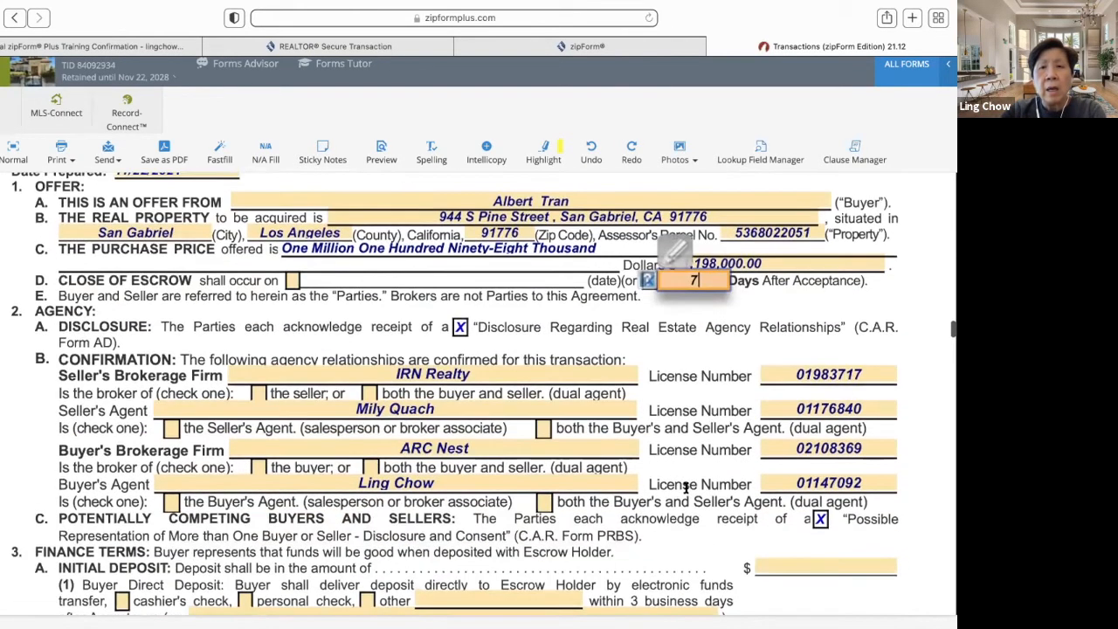
pyautogui.click(259, 394)
pyautogui.click(172, 428)
pyautogui.click(259, 468)
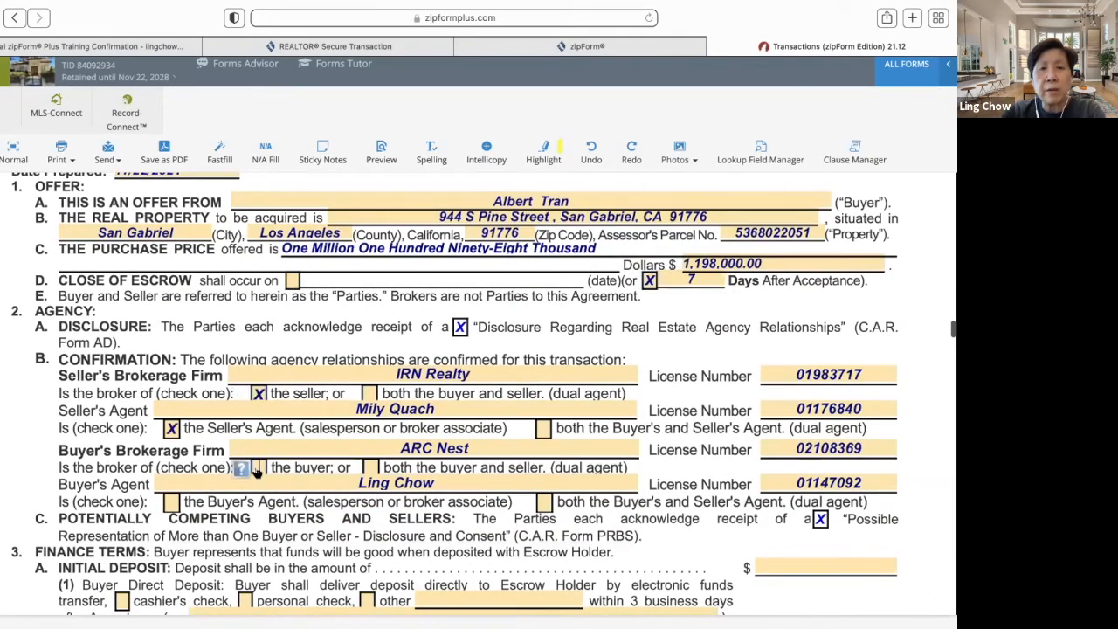
pyautogui.scroll(1, 310, 470)
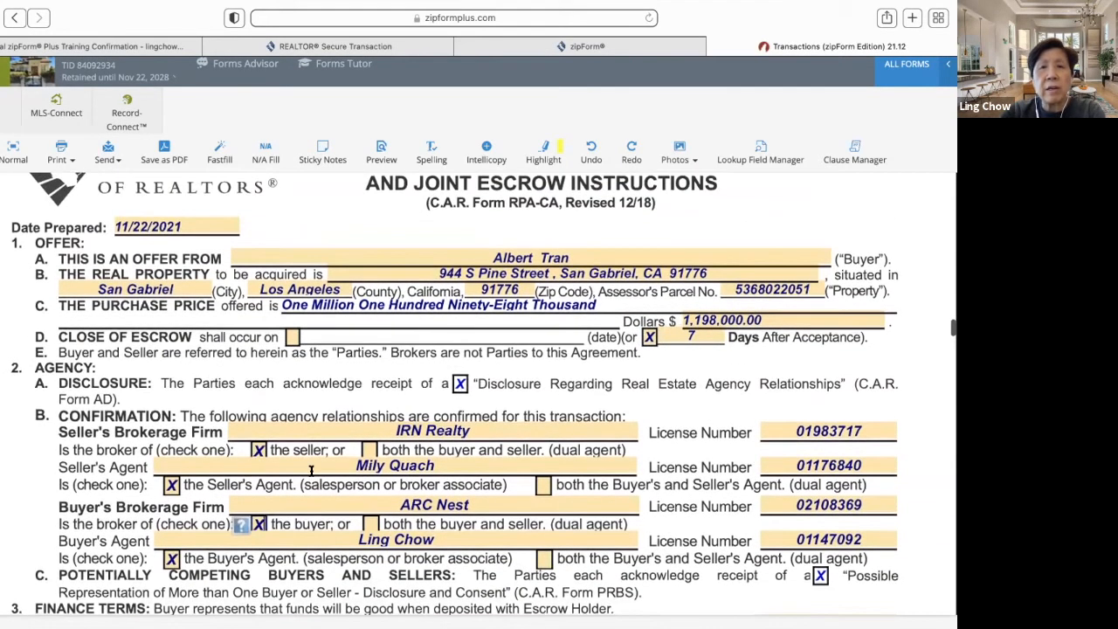
pyautogui.scroll(1, 311, 472)
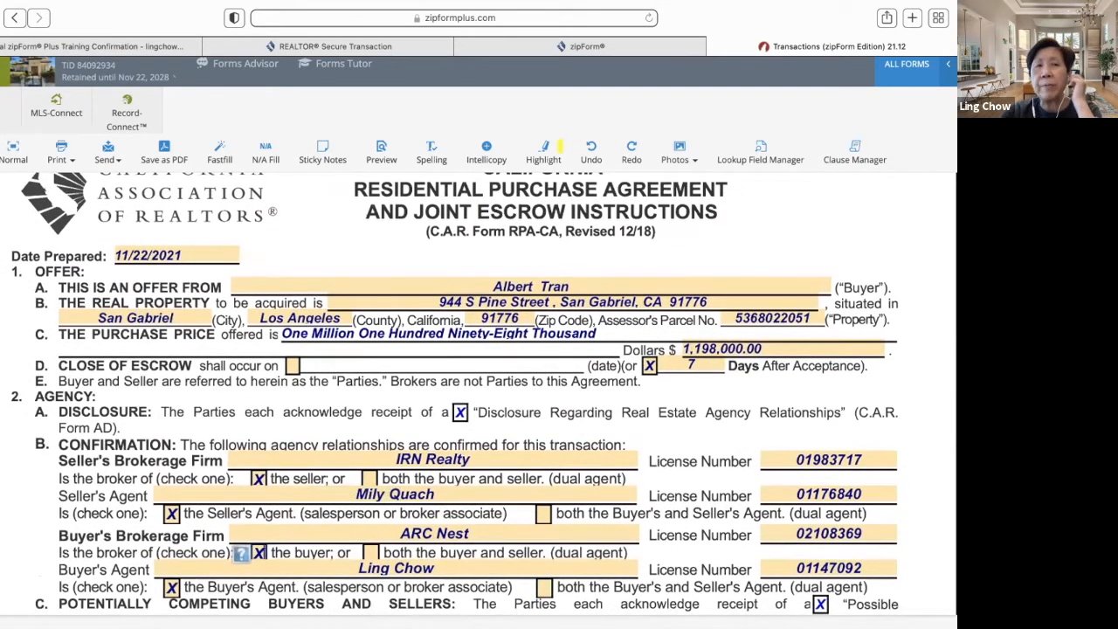
pyautogui.click(17, 158)
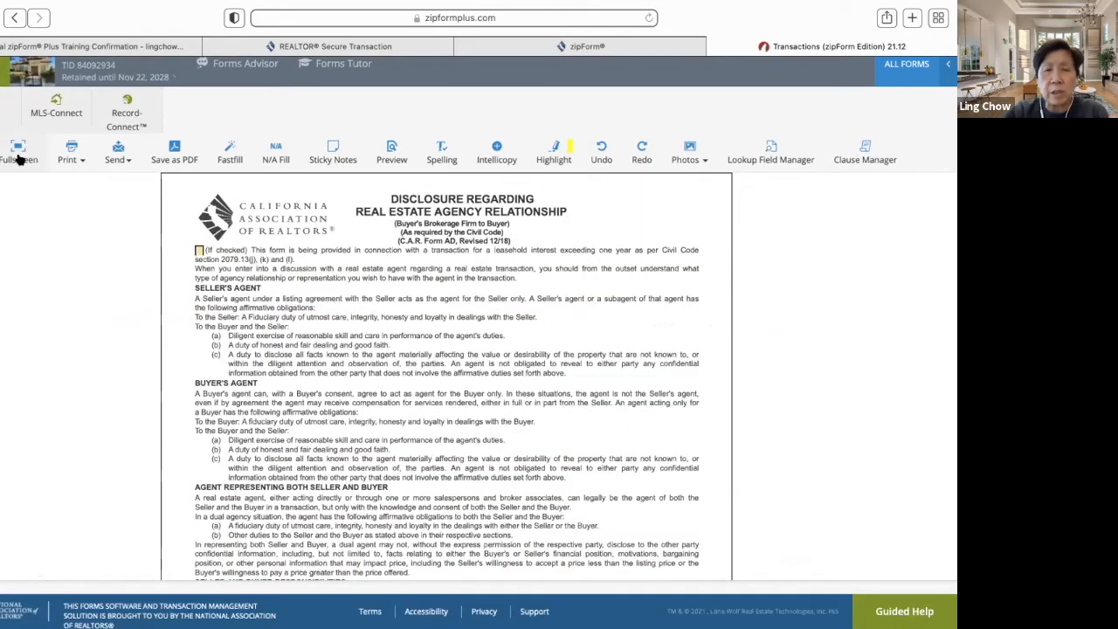
# - Restore the normal form view and choose Send by E-mail from the Print menu
pyautogui.click(18, 155)
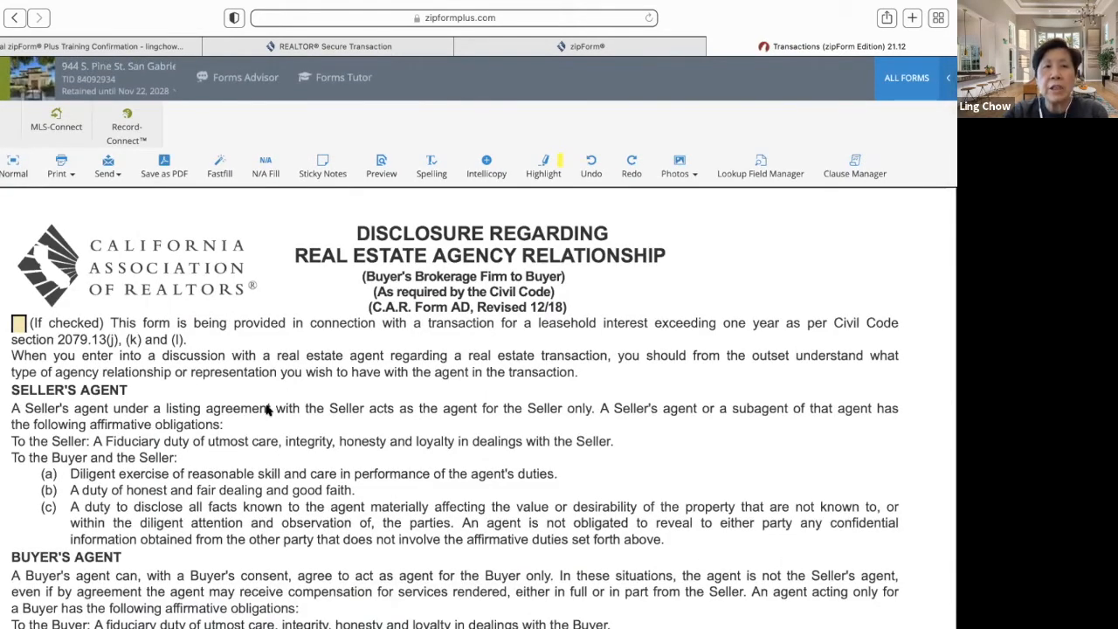
pyautogui.click(68, 168)
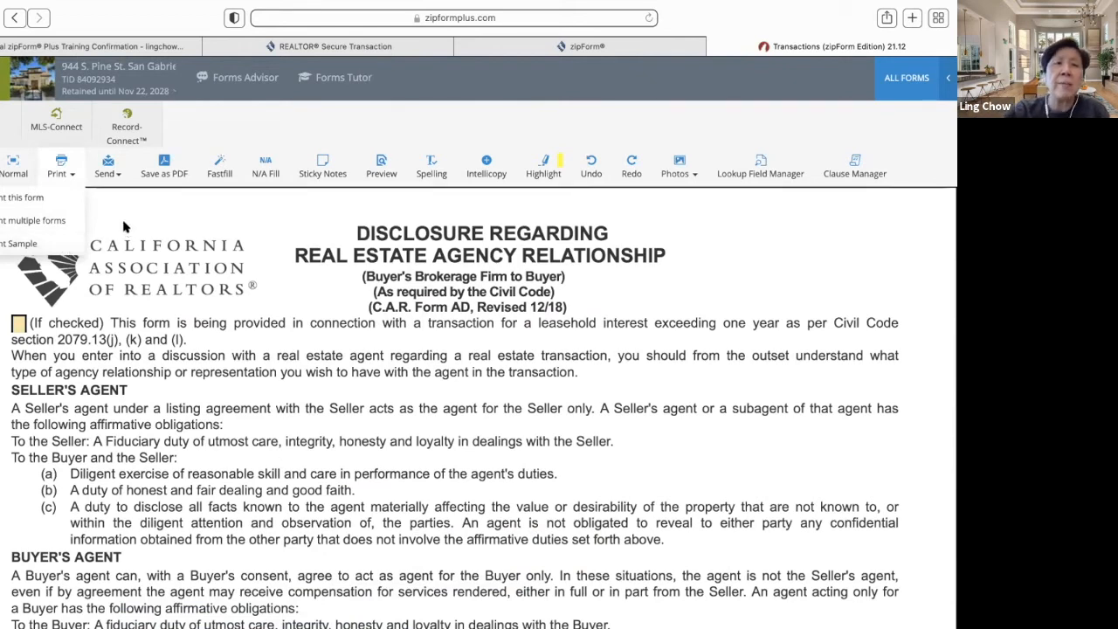
pyautogui.click(107, 161)
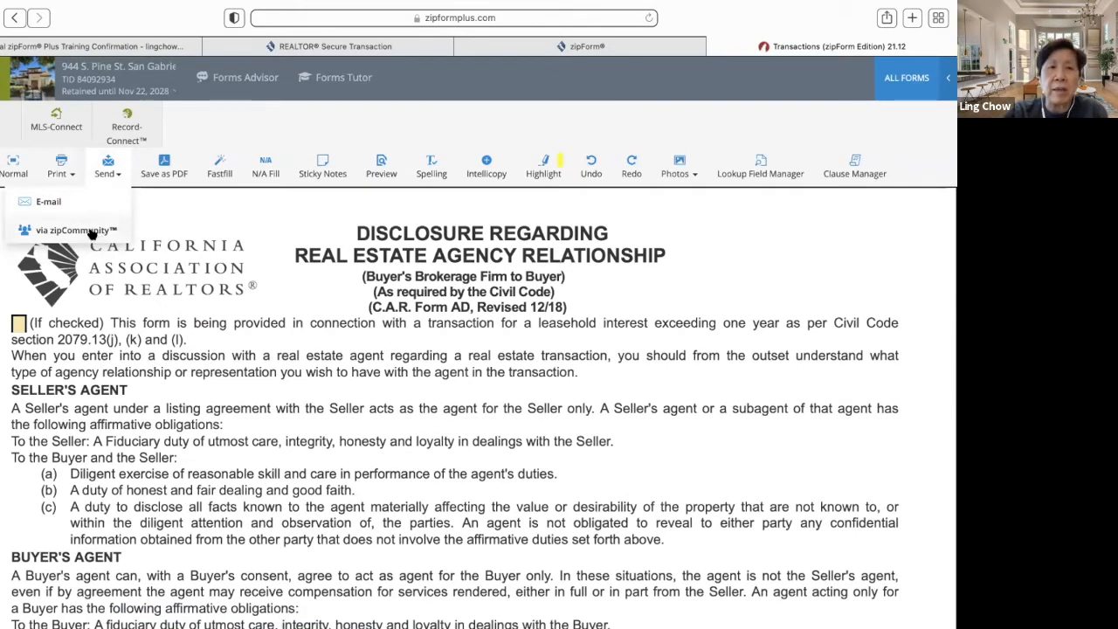
pyautogui.click(48, 202)
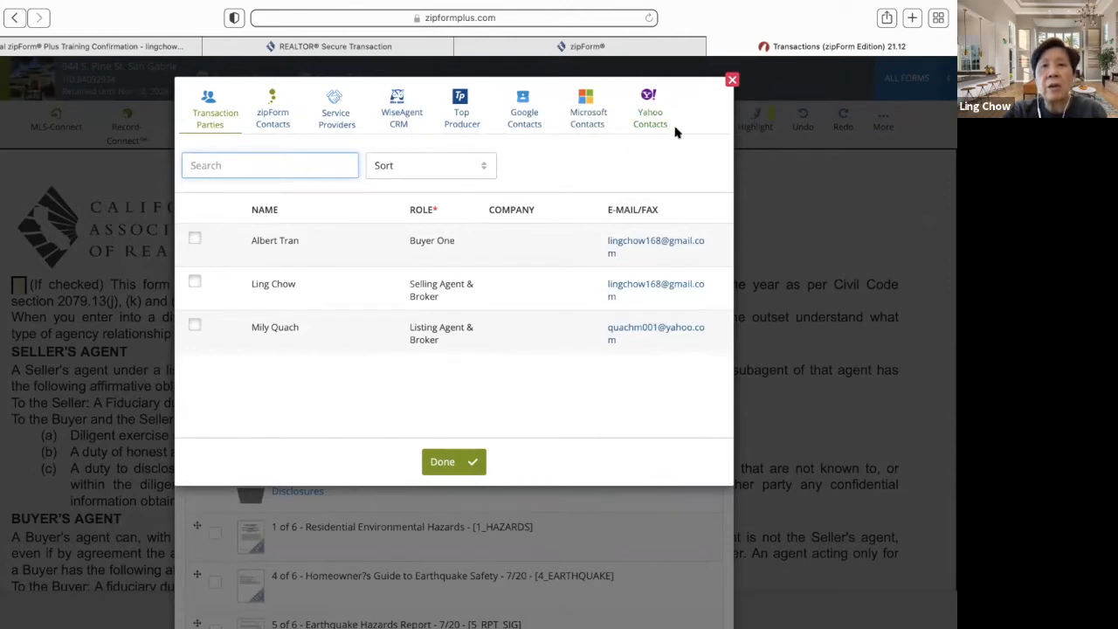
# - Switch the send method to Fax with a cover sheet, then close Send Form(s) unsent
pyautogui.click(732, 80)
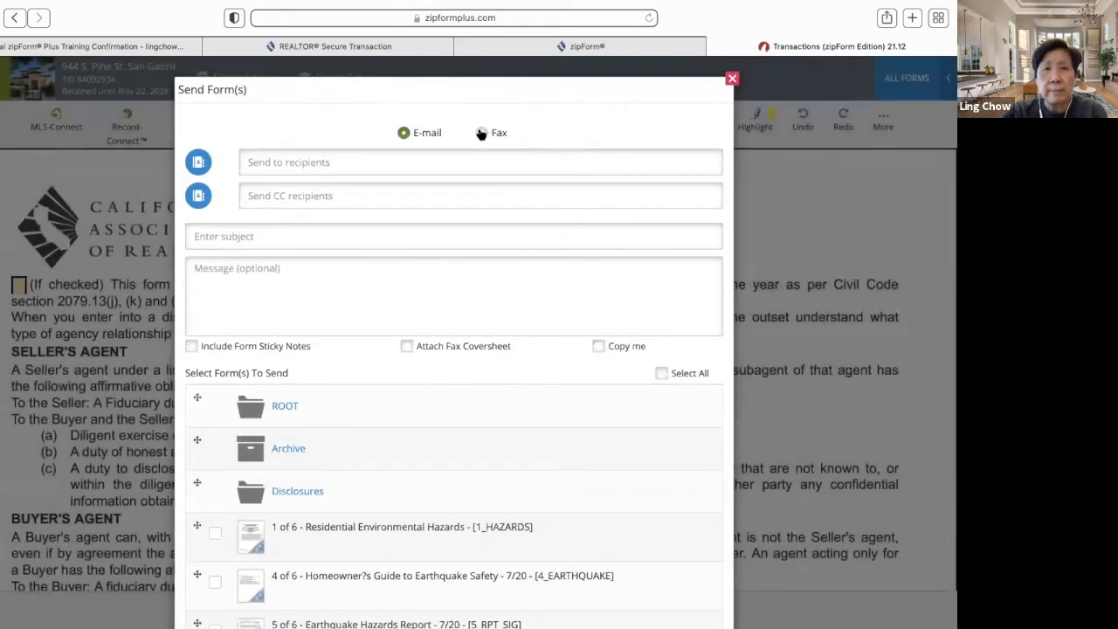
pyautogui.click(481, 133)
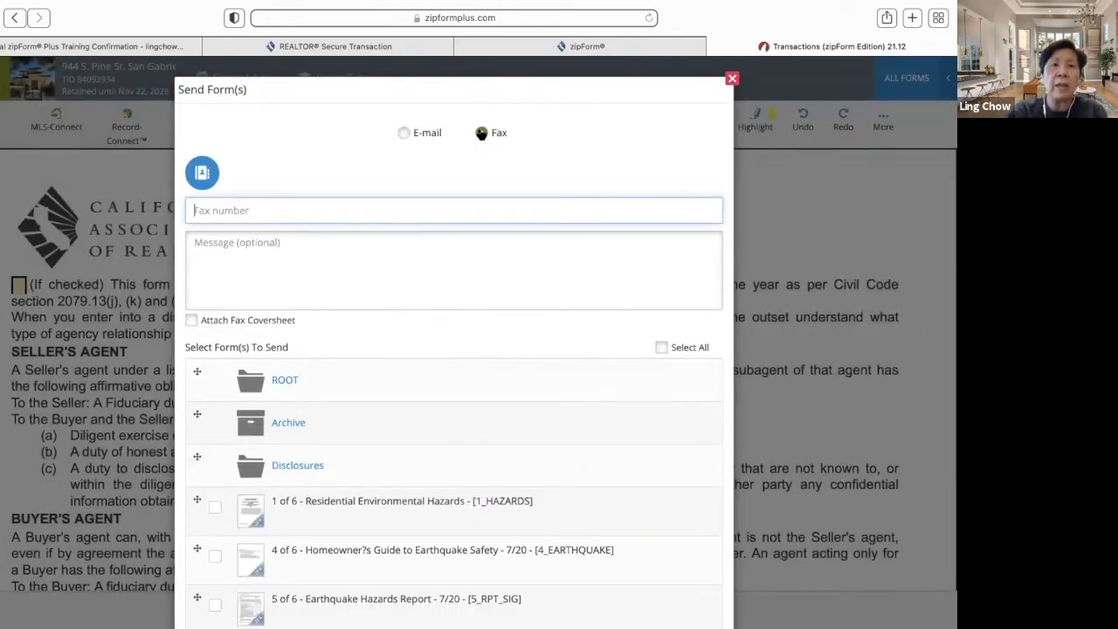
pyautogui.click(192, 320)
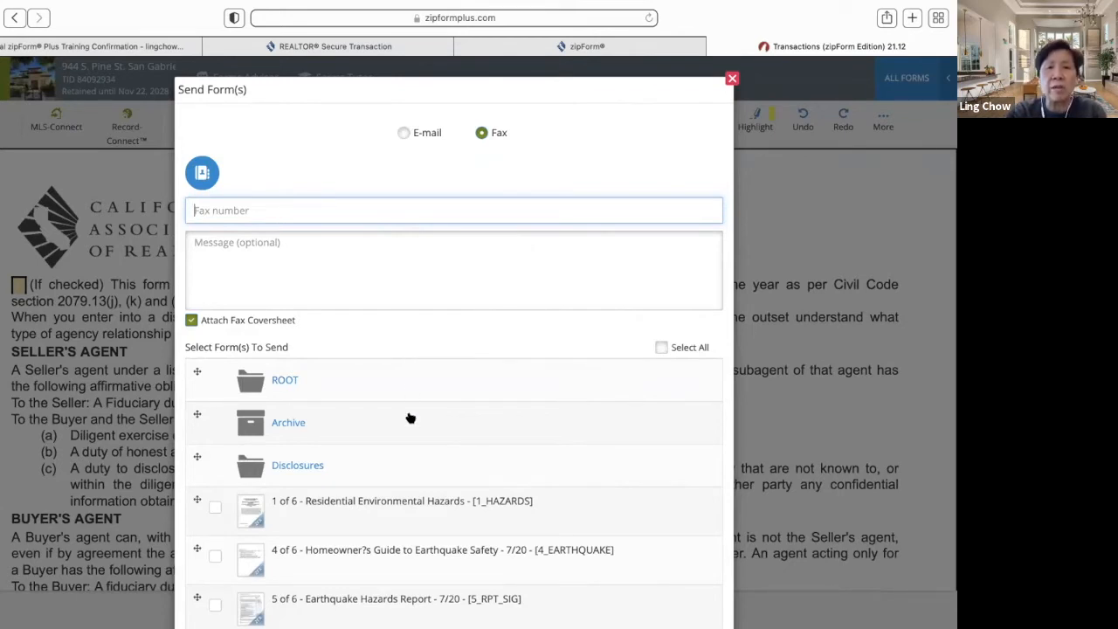
pyautogui.scroll(-1, 411, 417)
pyautogui.scroll(-4, 410, 417)
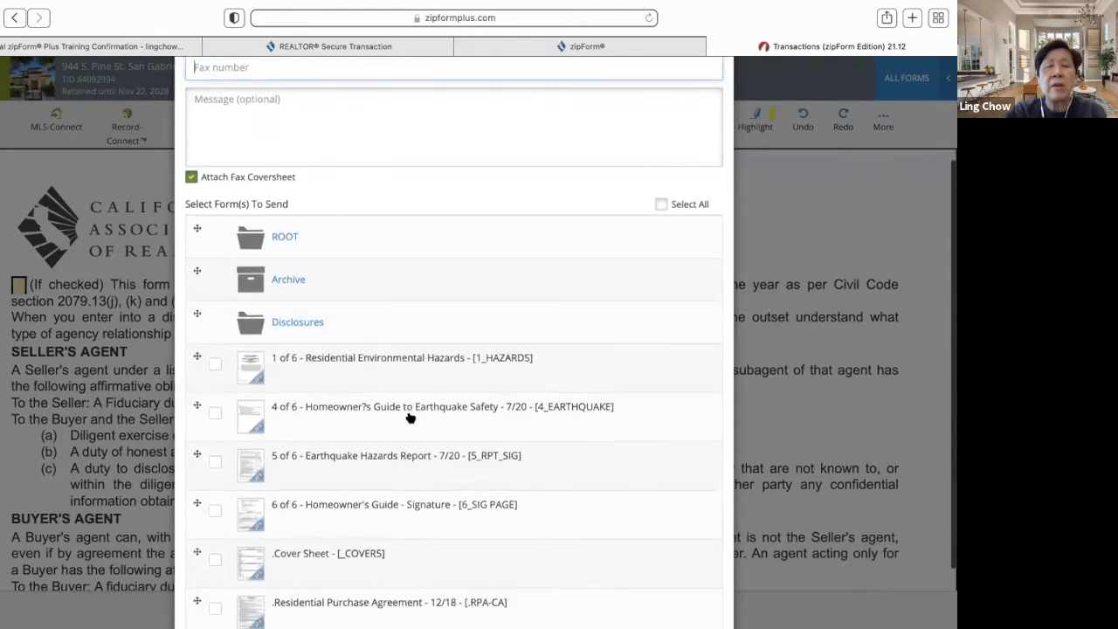
pyautogui.scroll(5, 410, 418)
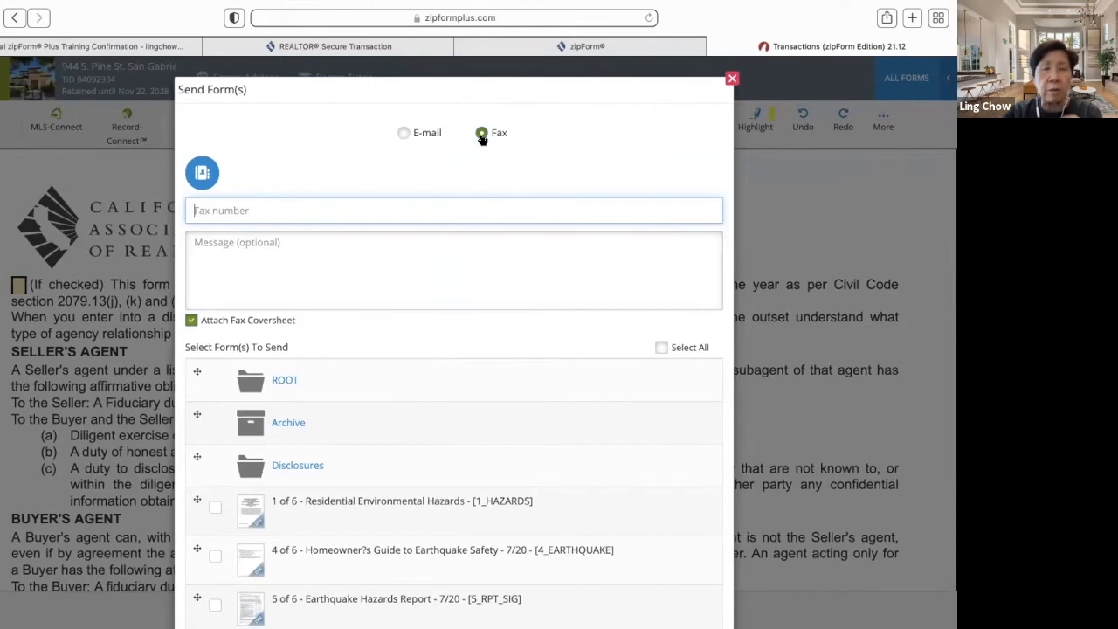
pyautogui.click(732, 79)
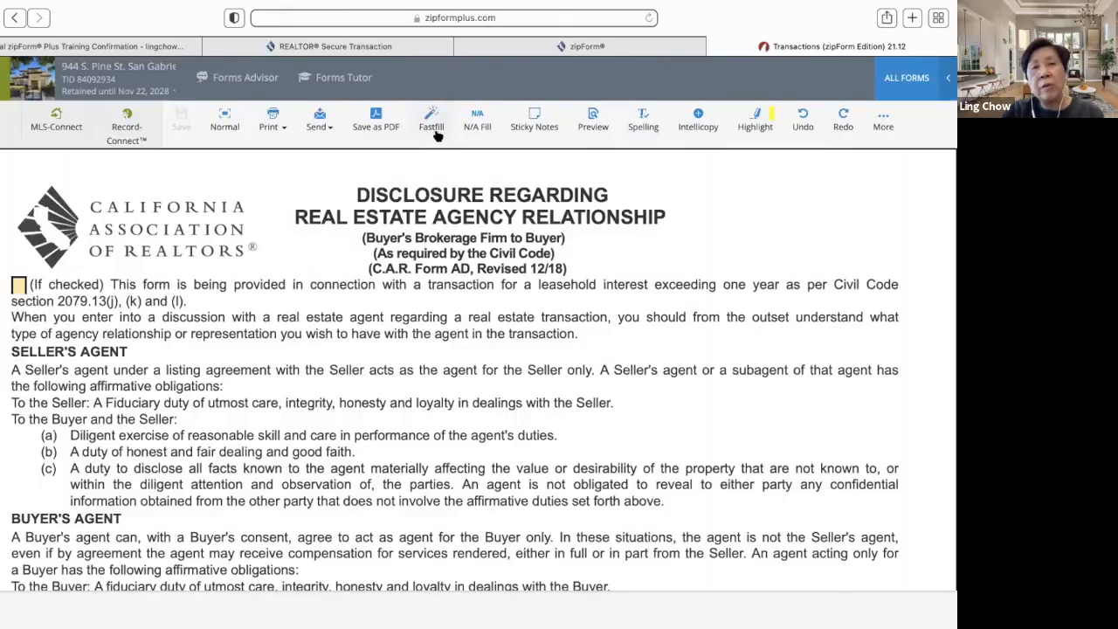
# - Open the shared transaction data sheet and review its prefilled broker and agent details
pyautogui.scroll(-15, 401, 255)
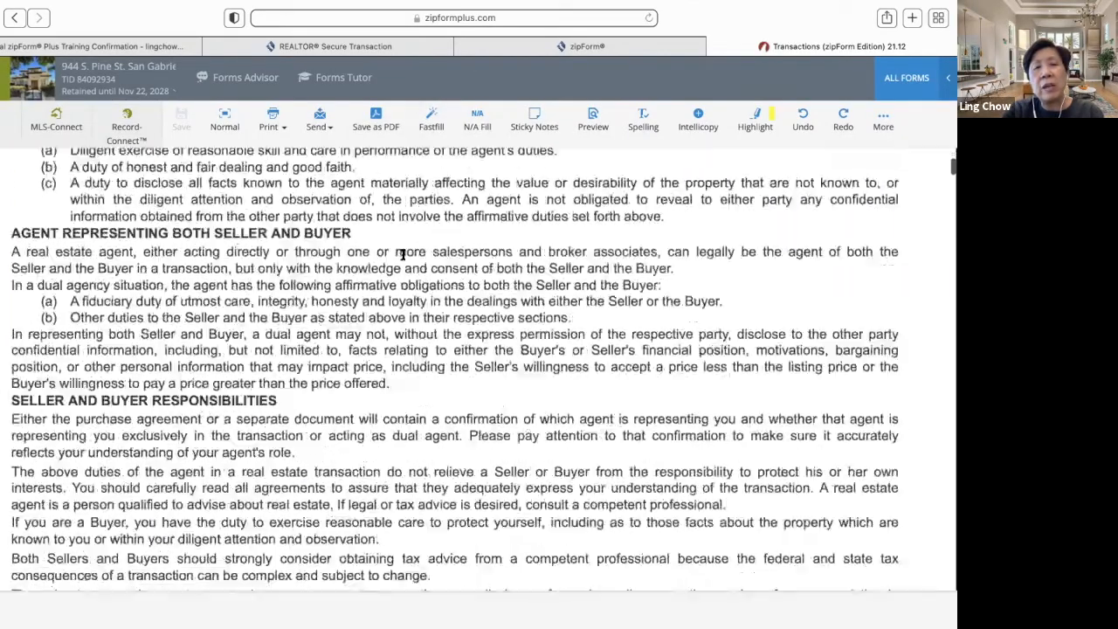
pyautogui.scroll(-12, 402, 258)
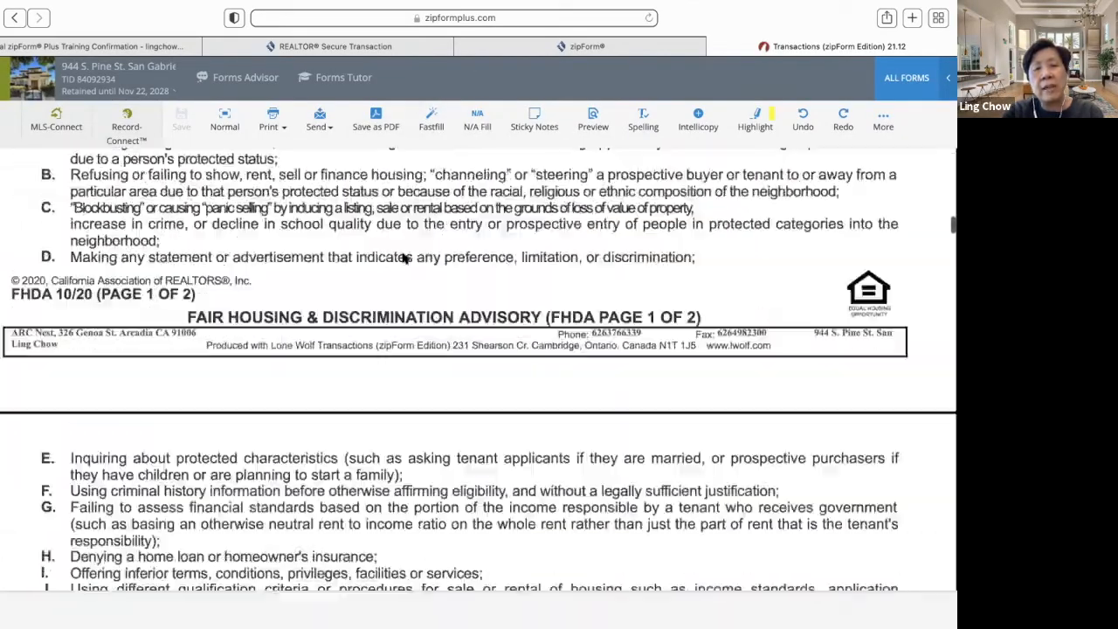
pyautogui.scroll(-15, 403, 255)
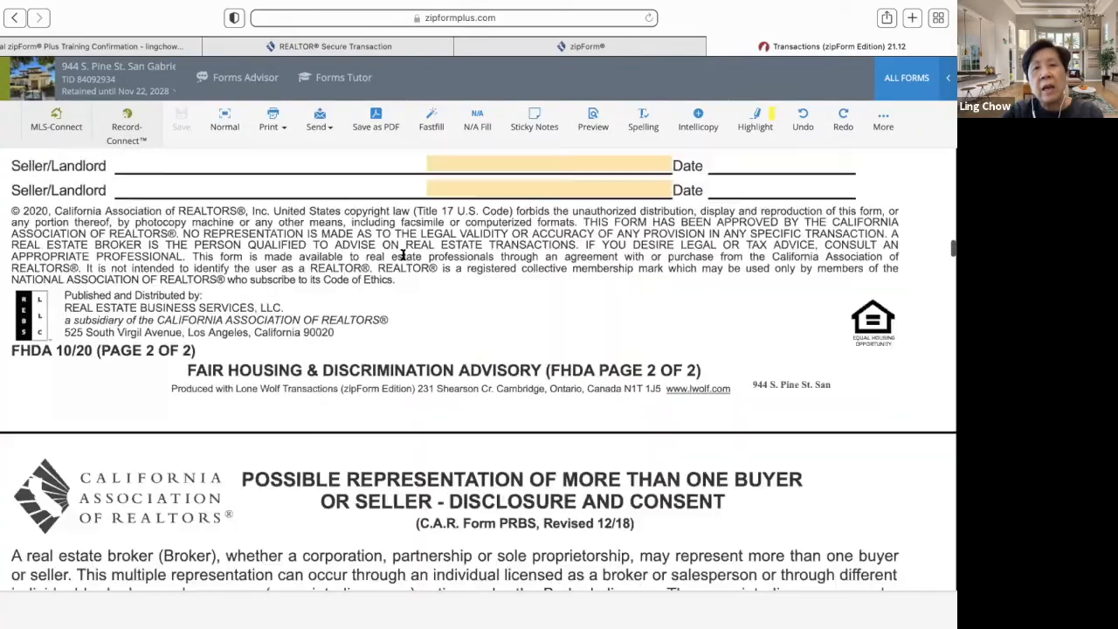
pyautogui.scroll(-15, 403, 255)
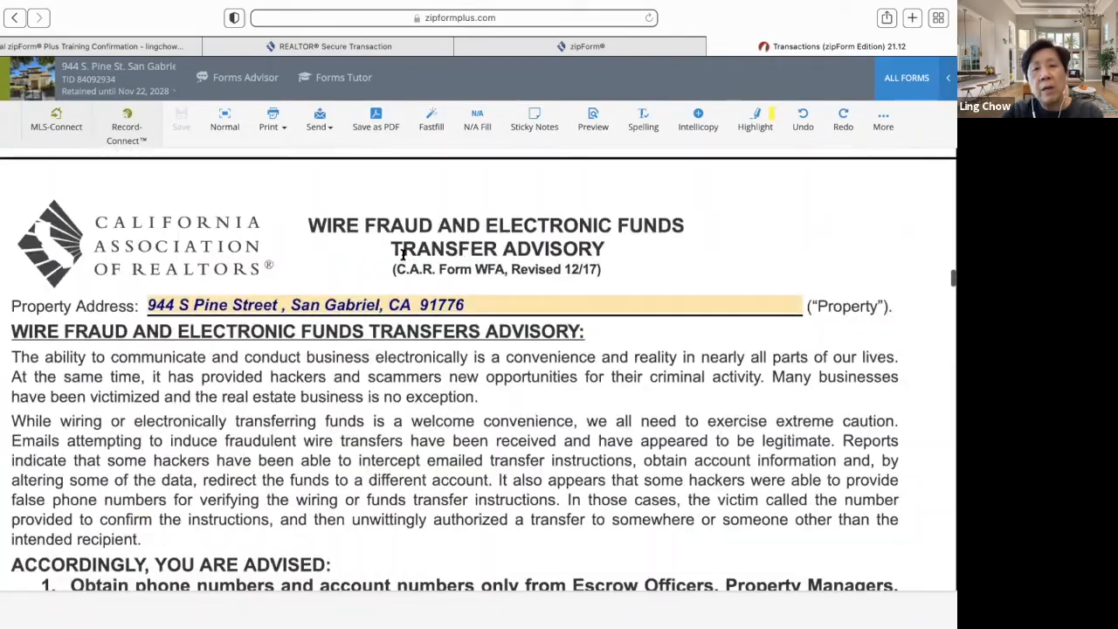
pyautogui.scroll(-15, 402, 258)
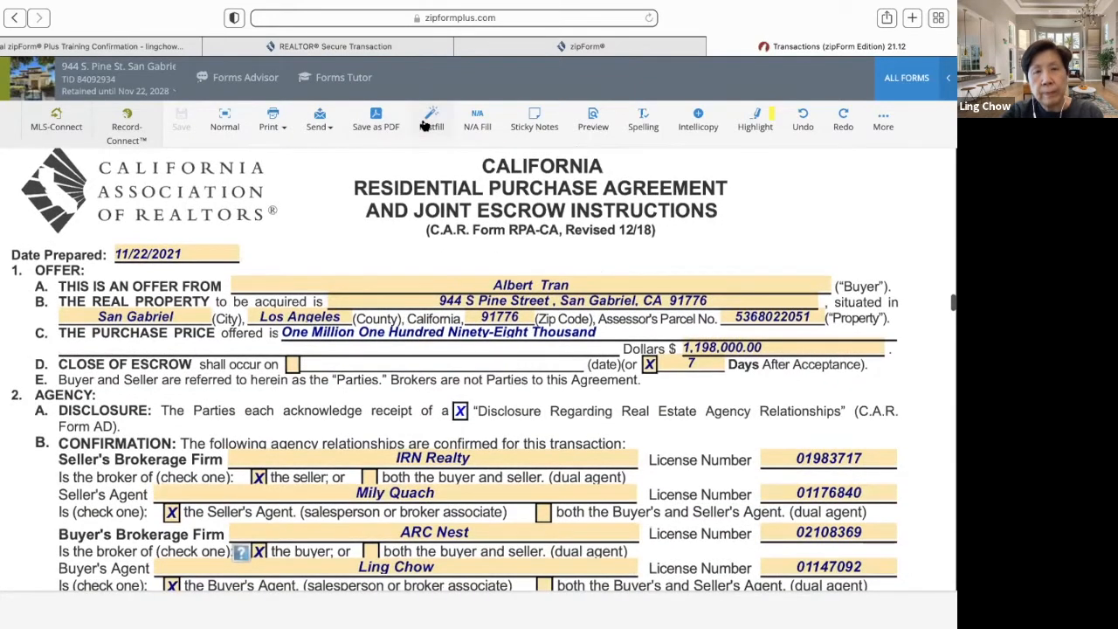
pyautogui.click(424, 124)
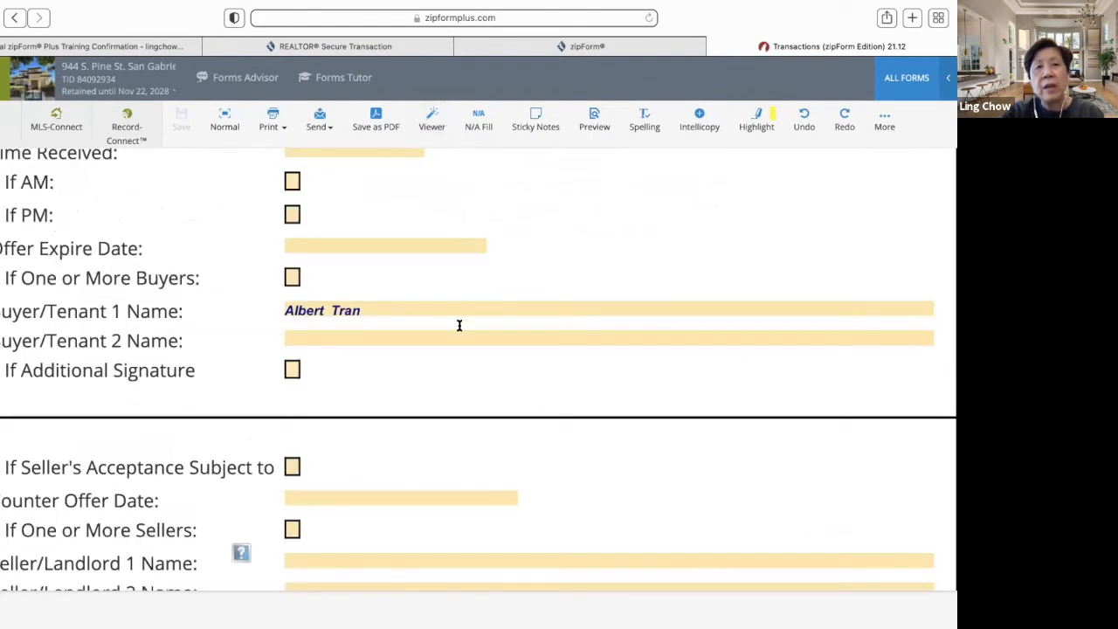
pyautogui.scroll(6, 459, 324)
pyautogui.scroll(-5, 452, 332)
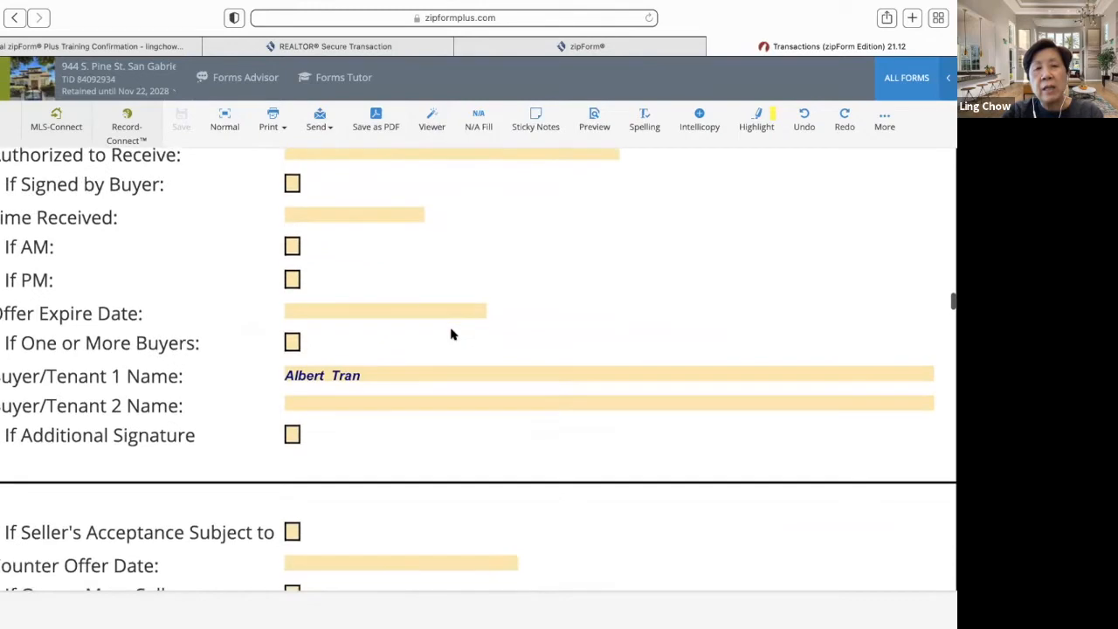
pyautogui.scroll(-5, 452, 334)
pyautogui.scroll(-6, 451, 335)
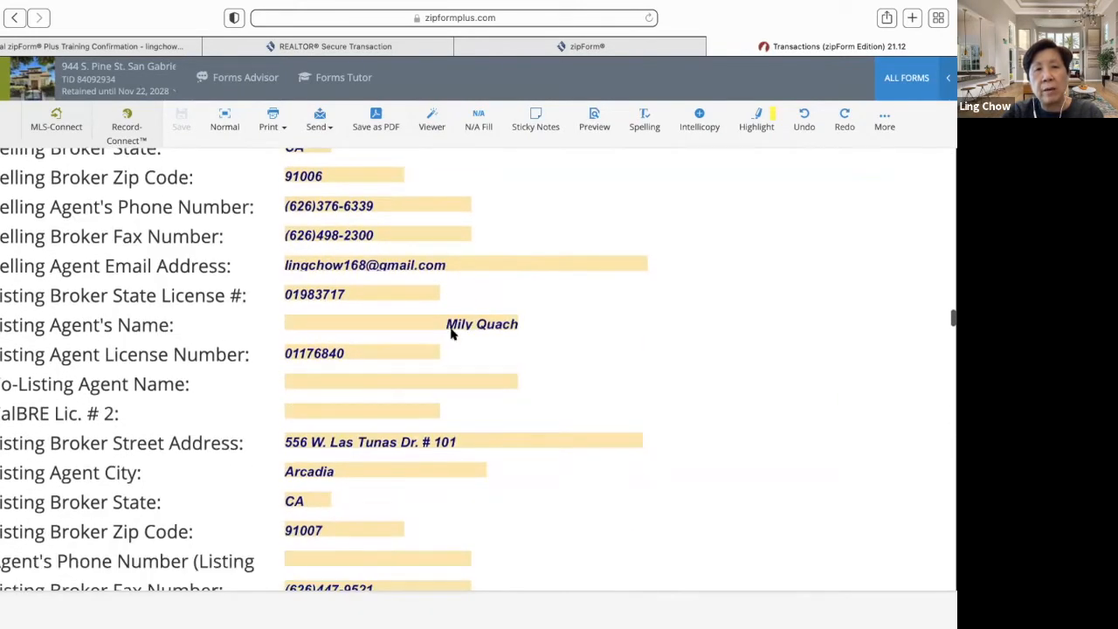
pyautogui.scroll(11, 452, 335)
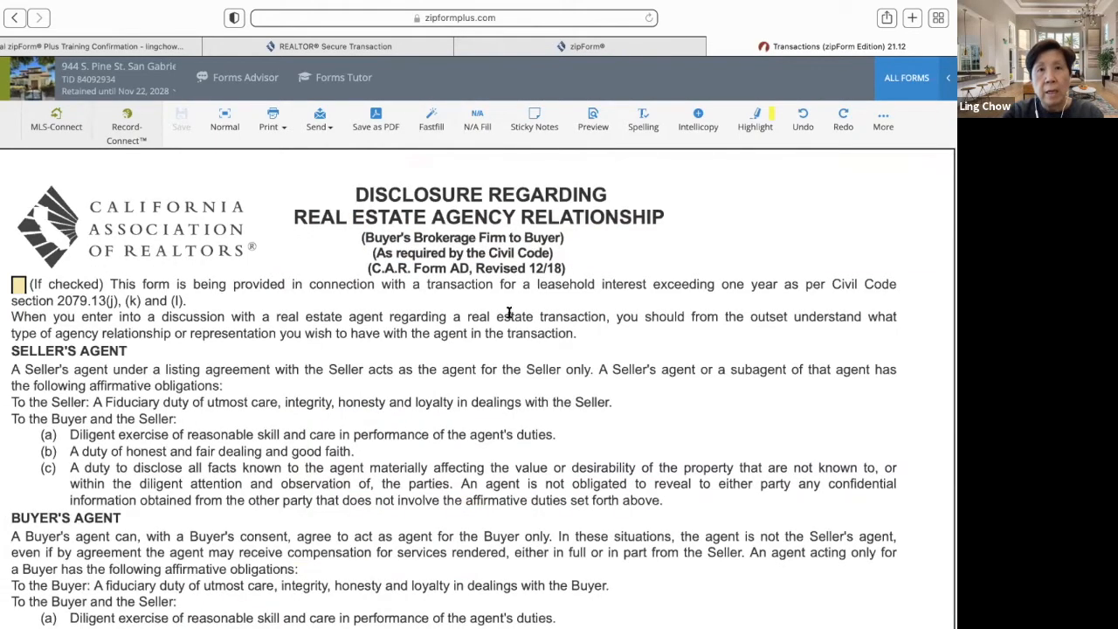
# - In the RPA finance terms, toggle All Cash Offer off and back on, keeping the 1,198,000.00 balance
pyautogui.scroll(-15, 541, 274)
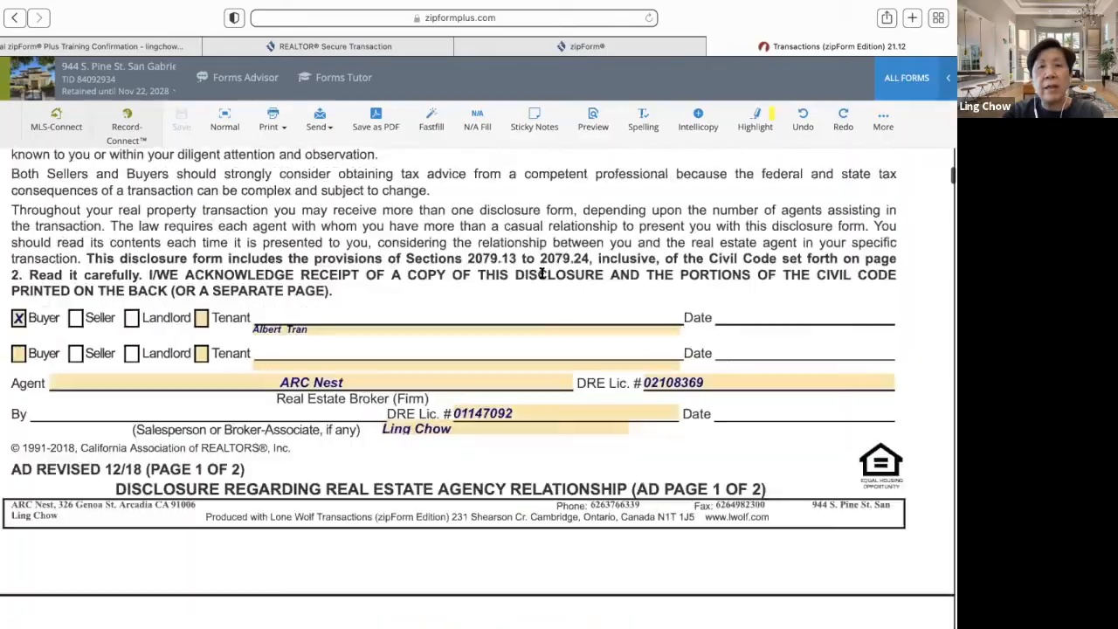
pyautogui.scroll(-15, 540, 277)
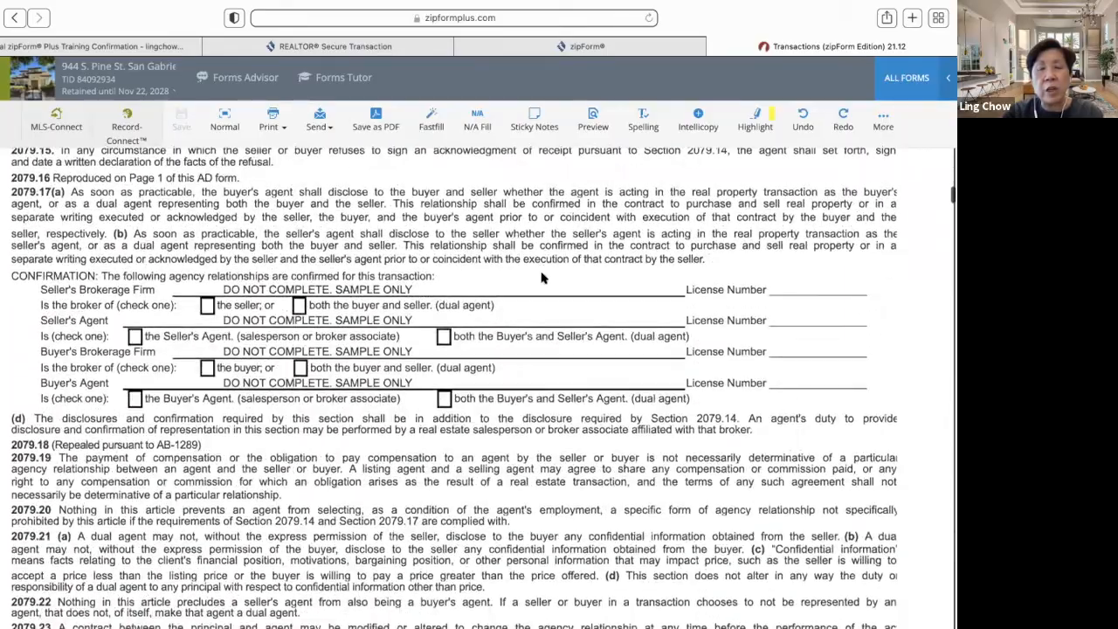
pyautogui.scroll(-20, 540, 278)
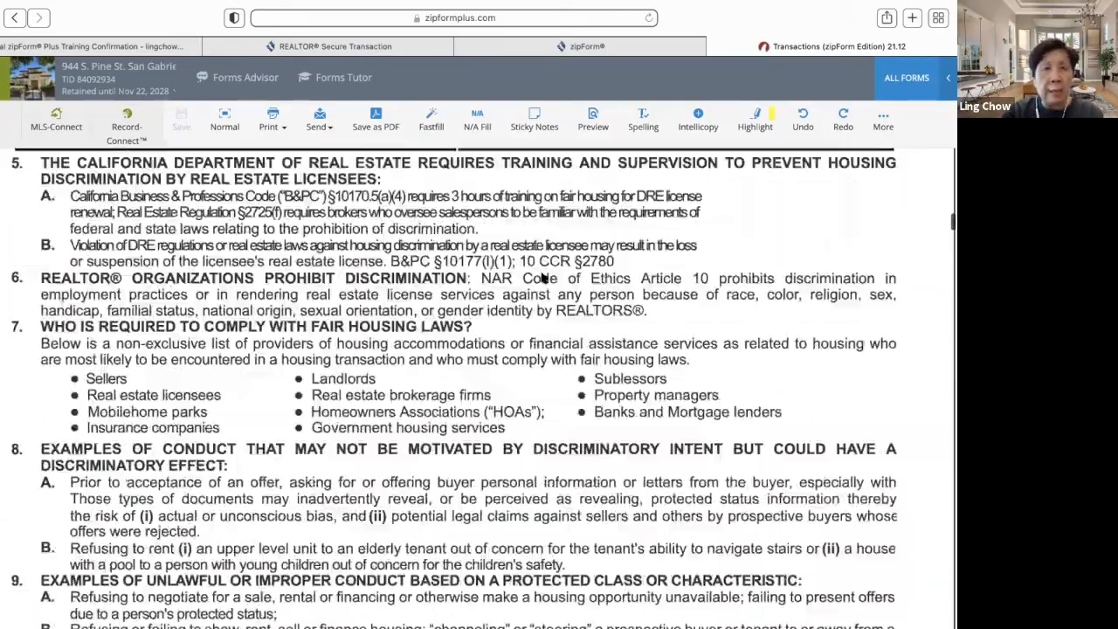
pyautogui.scroll(-20, 541, 275)
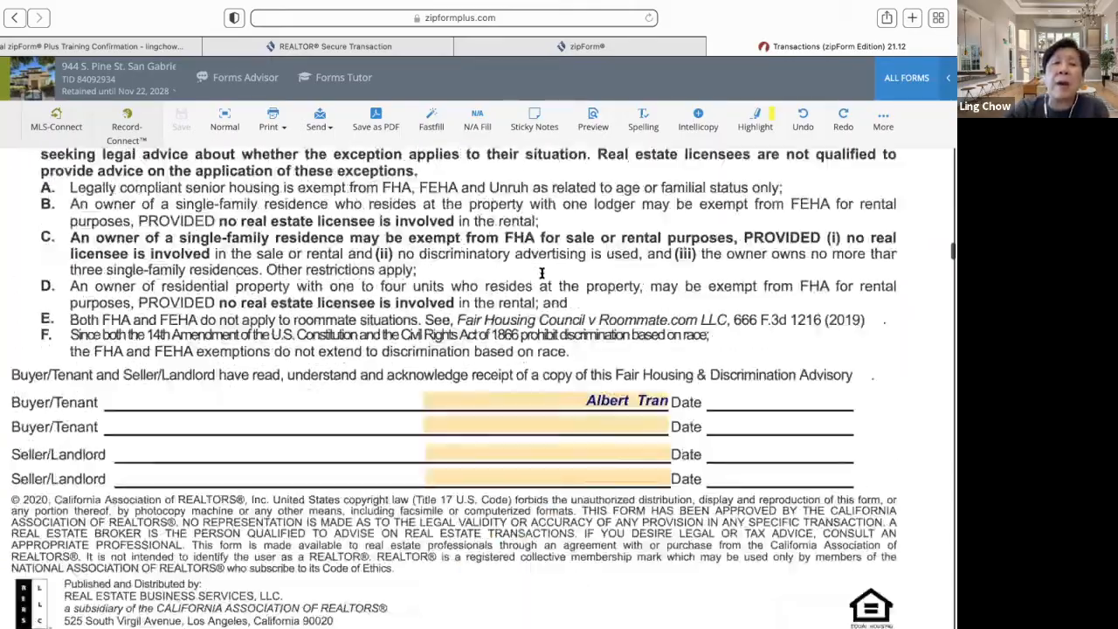
pyautogui.scroll(-20, 541, 278)
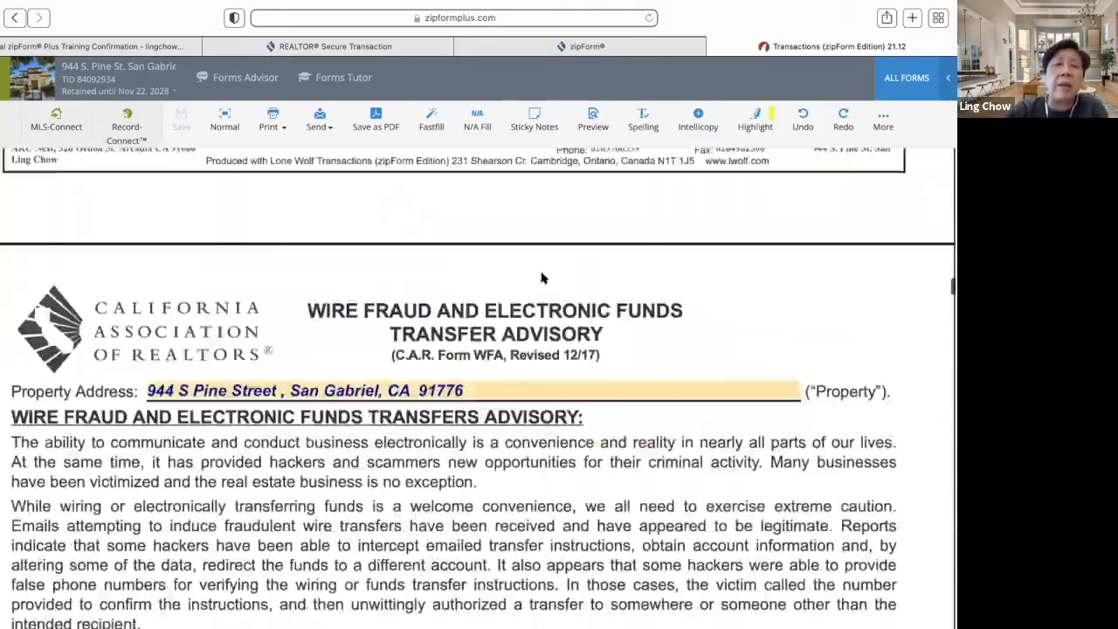
pyautogui.scroll(-20, 540, 278)
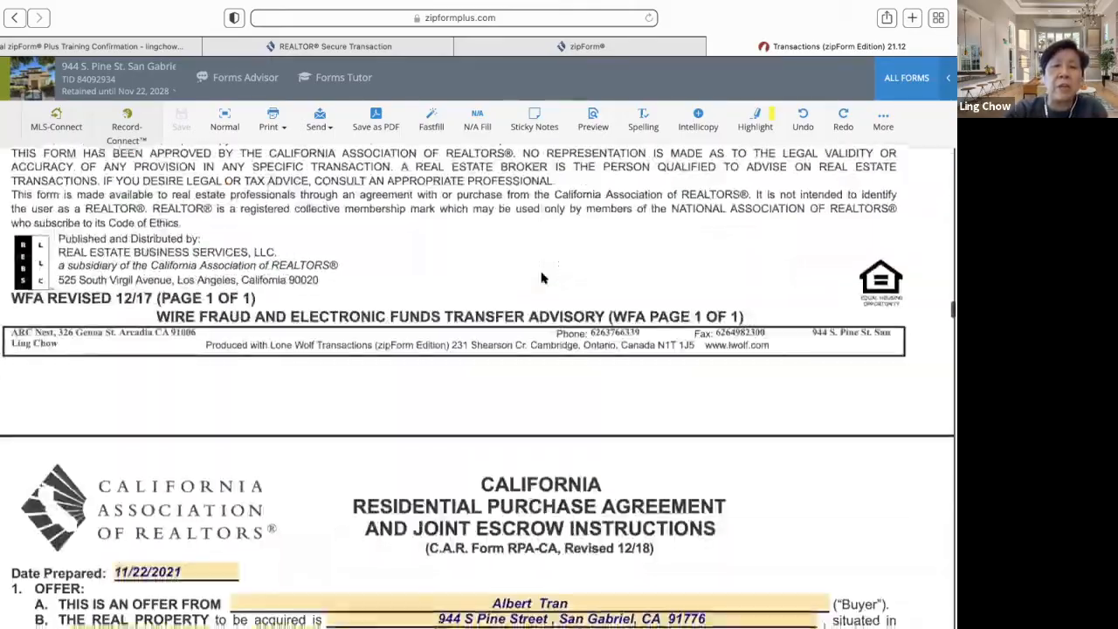
pyautogui.scroll(-4, 541, 276)
pyautogui.scroll(-1, 542, 274)
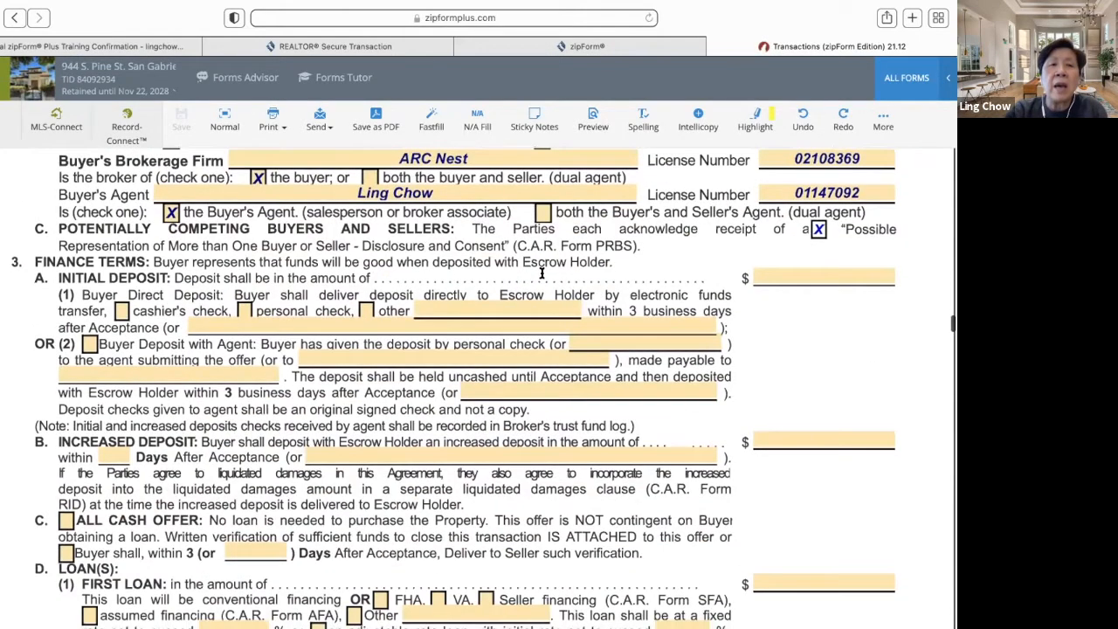
pyautogui.scroll(3, 258, 467)
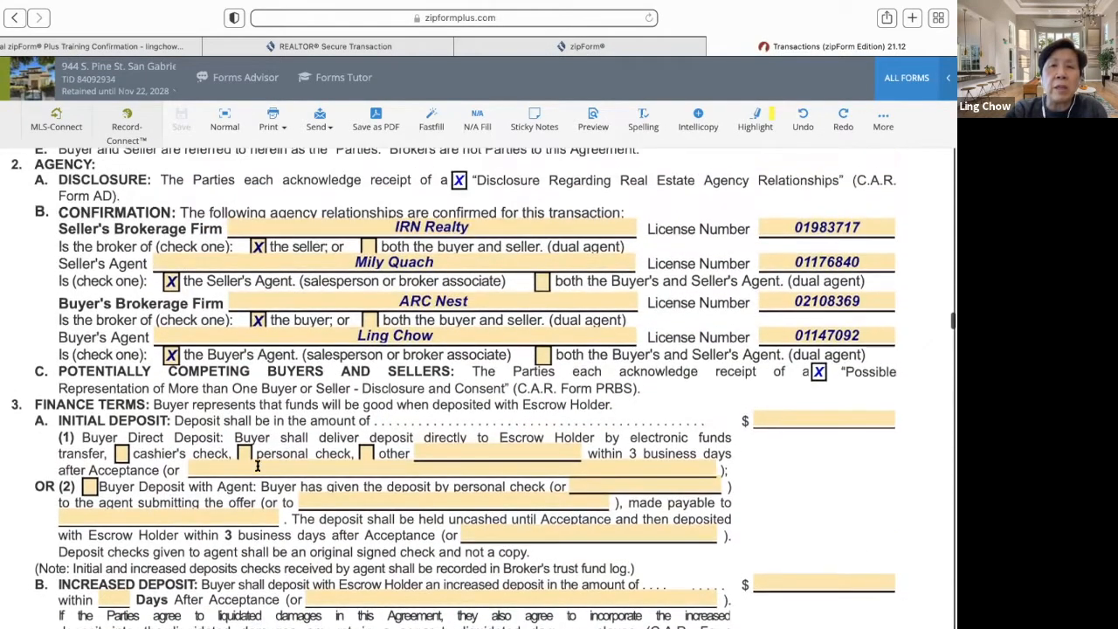
pyautogui.scroll(-4, 258, 467)
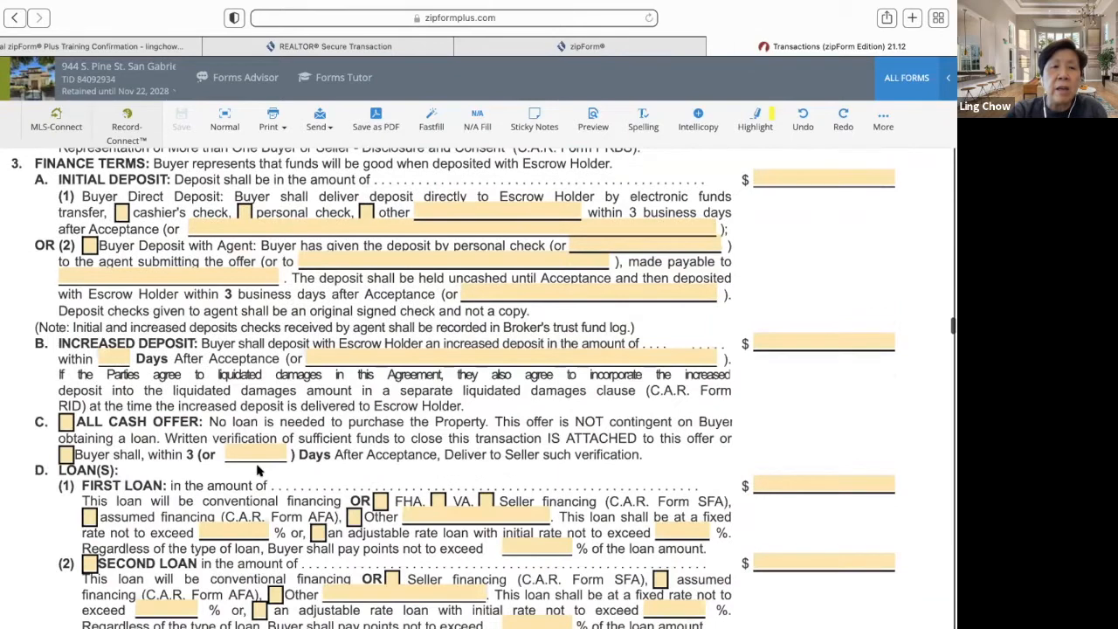
pyautogui.scroll(-2, 258, 470)
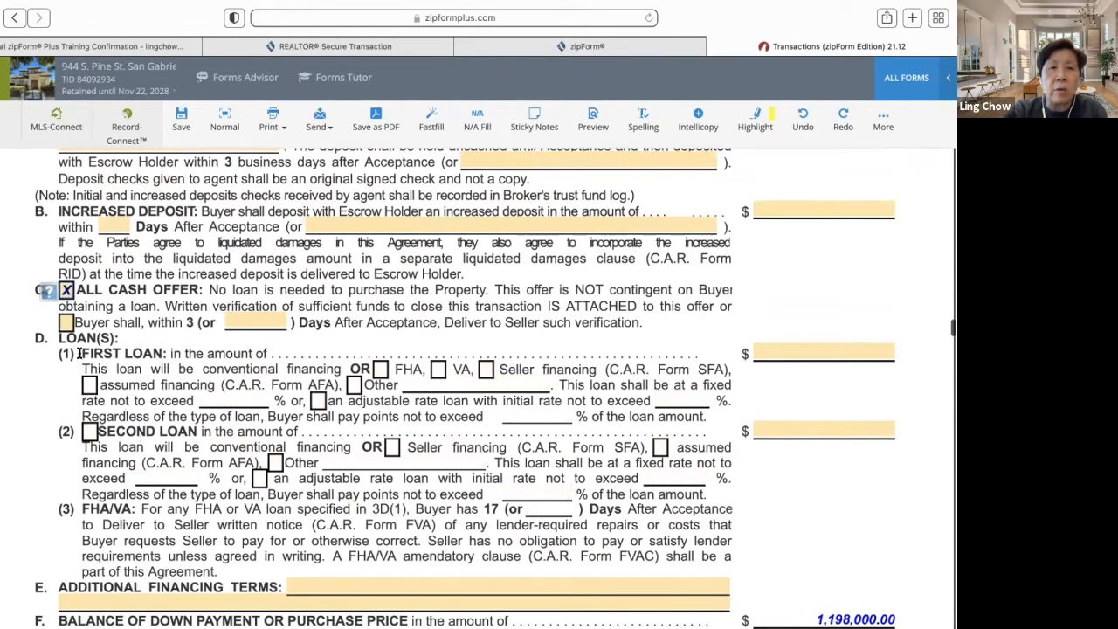
pyautogui.click(66, 292)
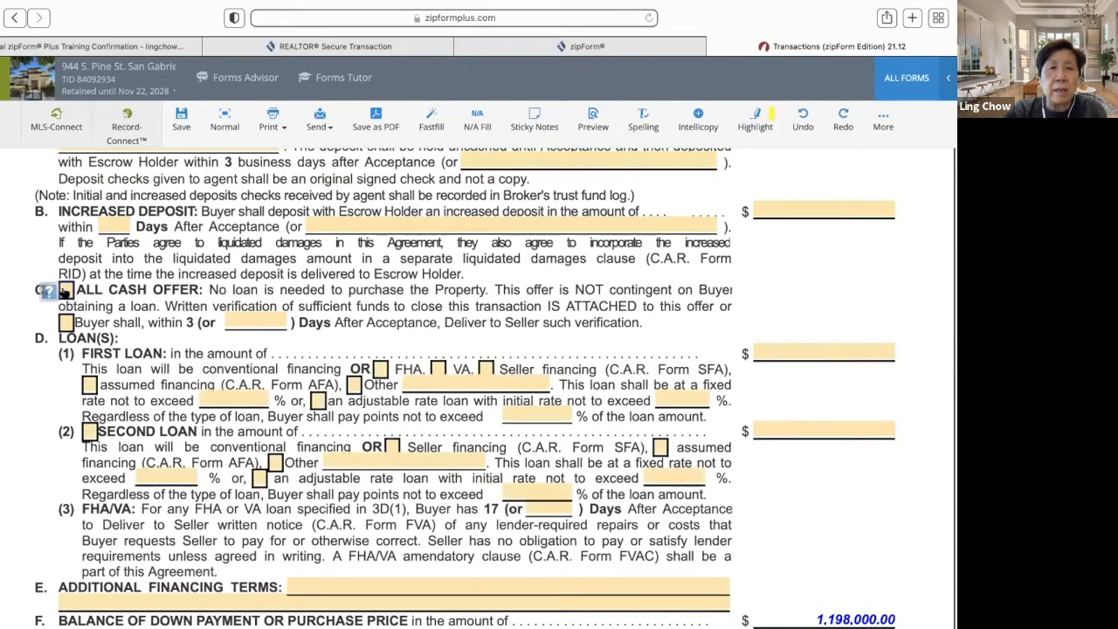
pyautogui.click(67, 292)
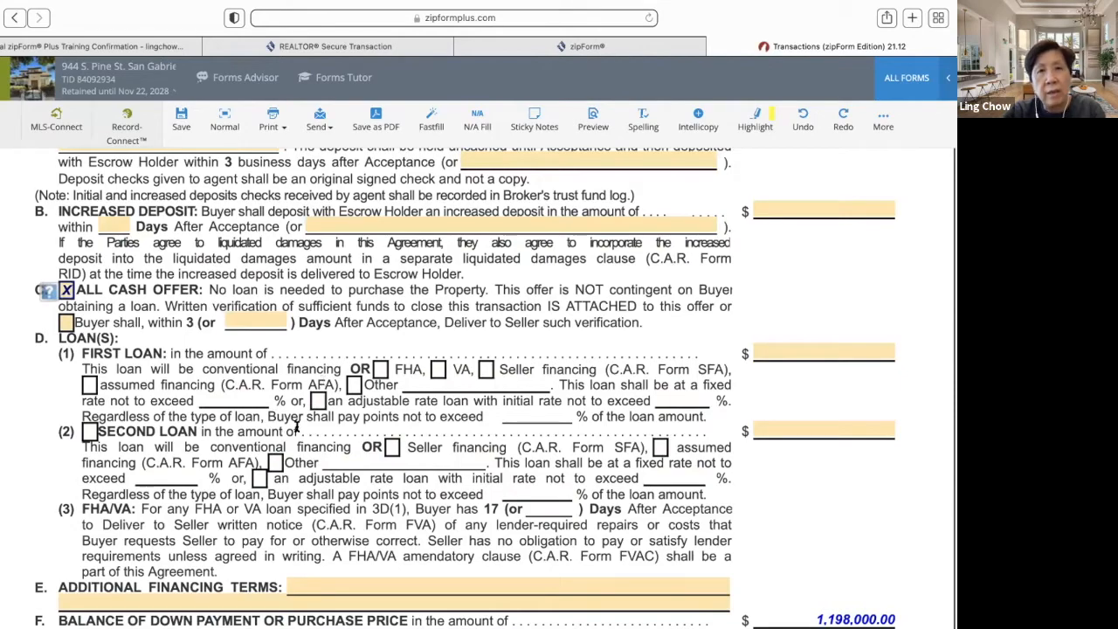
pyautogui.scroll(-3, 300, 416)
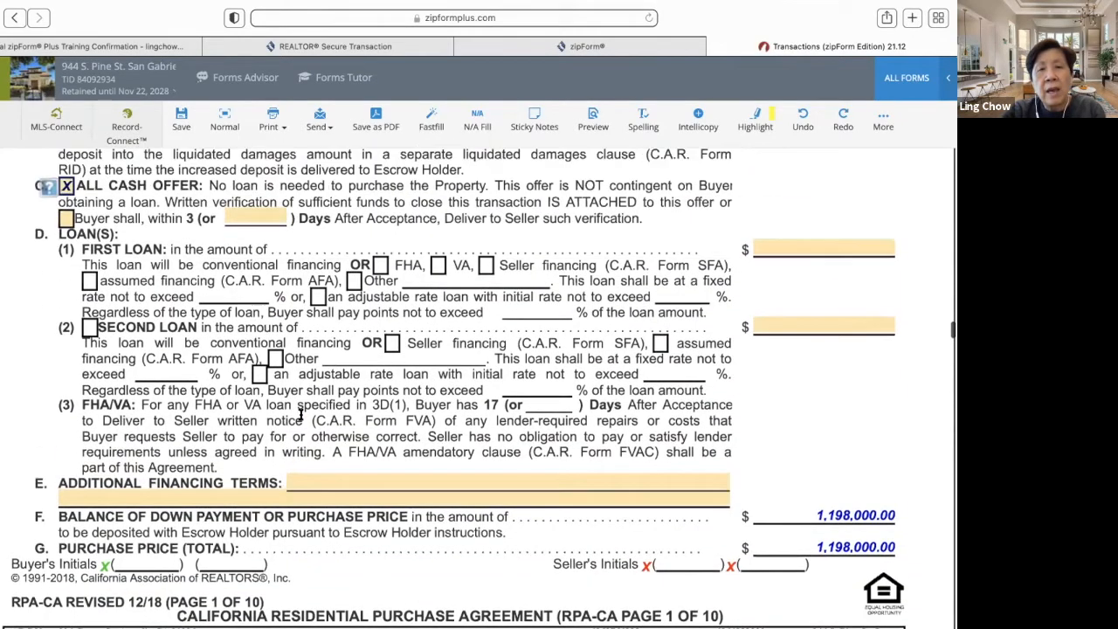
pyautogui.scroll(8, 300, 416)
pyautogui.scroll(-7, 300, 416)
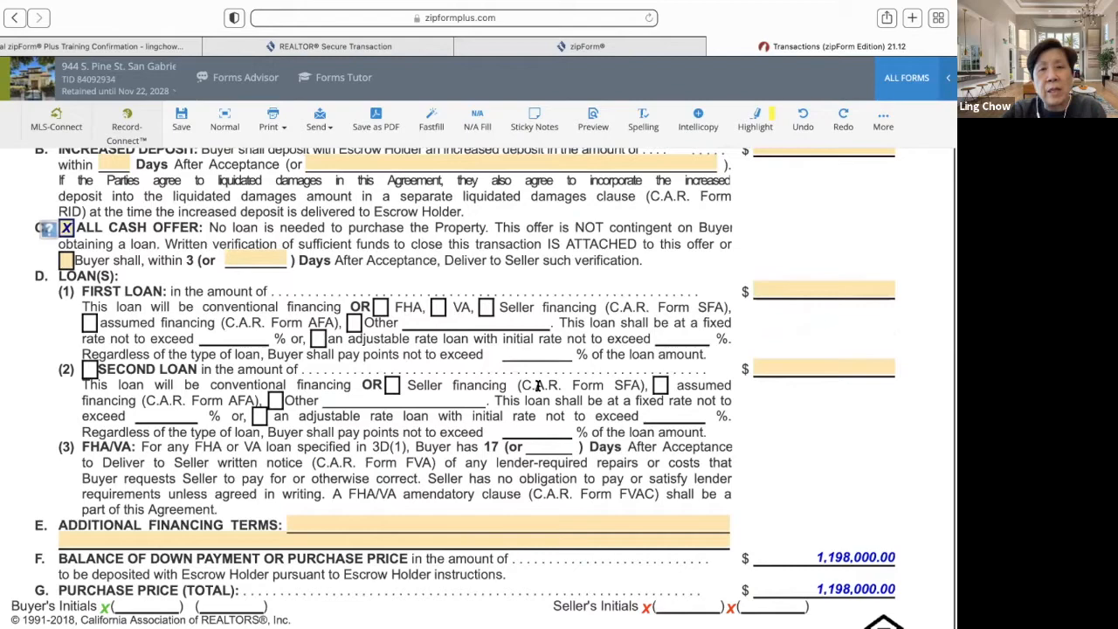
pyautogui.scroll(5, 538, 384)
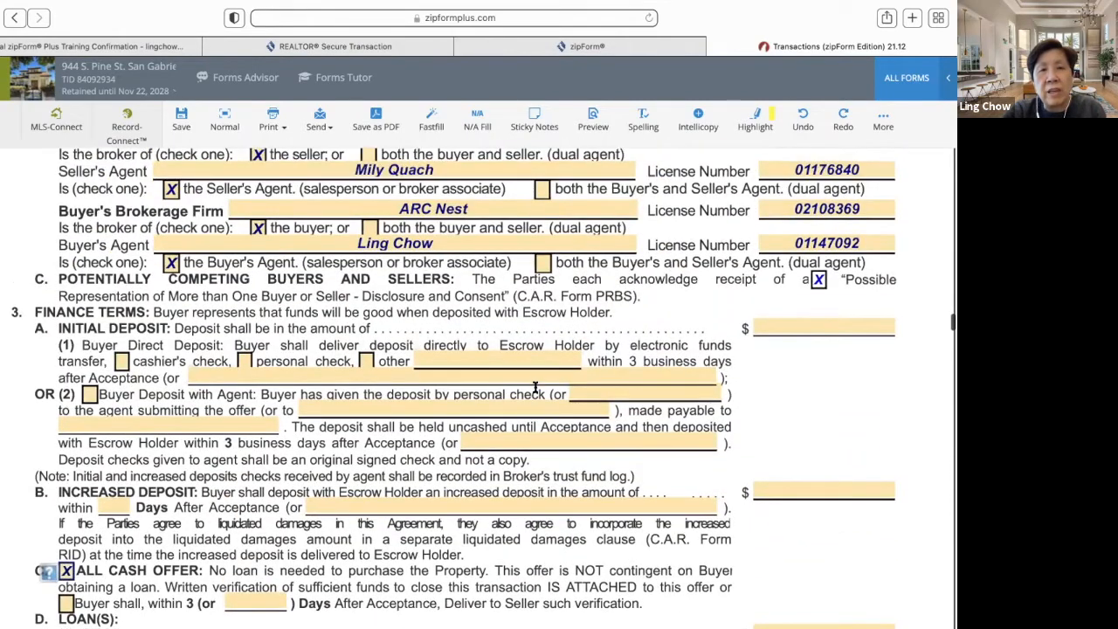
pyautogui.scroll(-1, 535, 388)
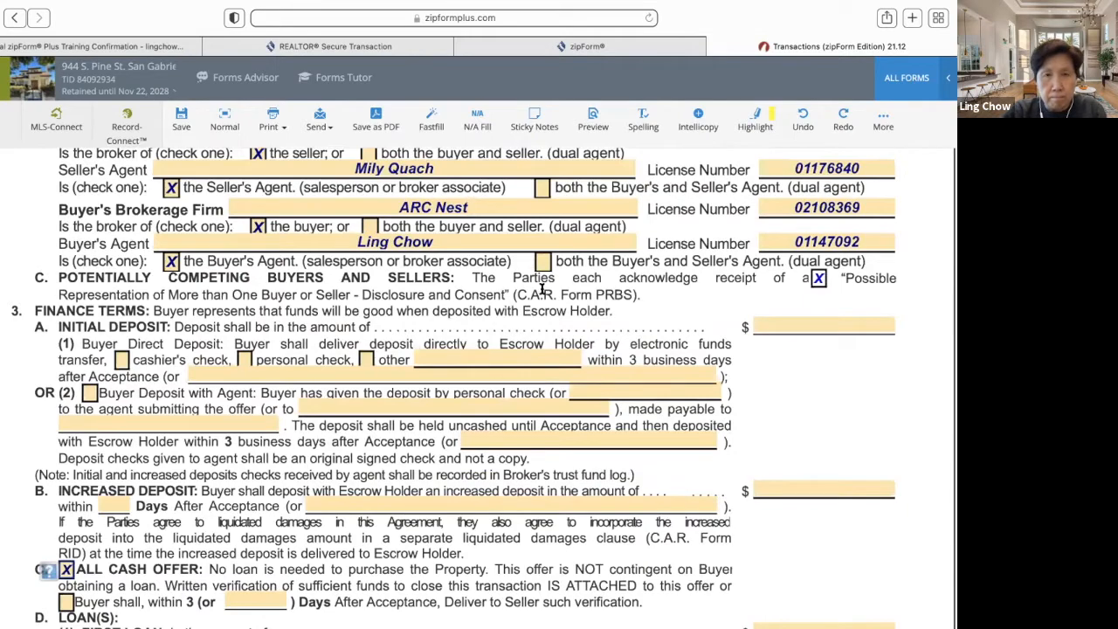
pyautogui.click(482, 127)
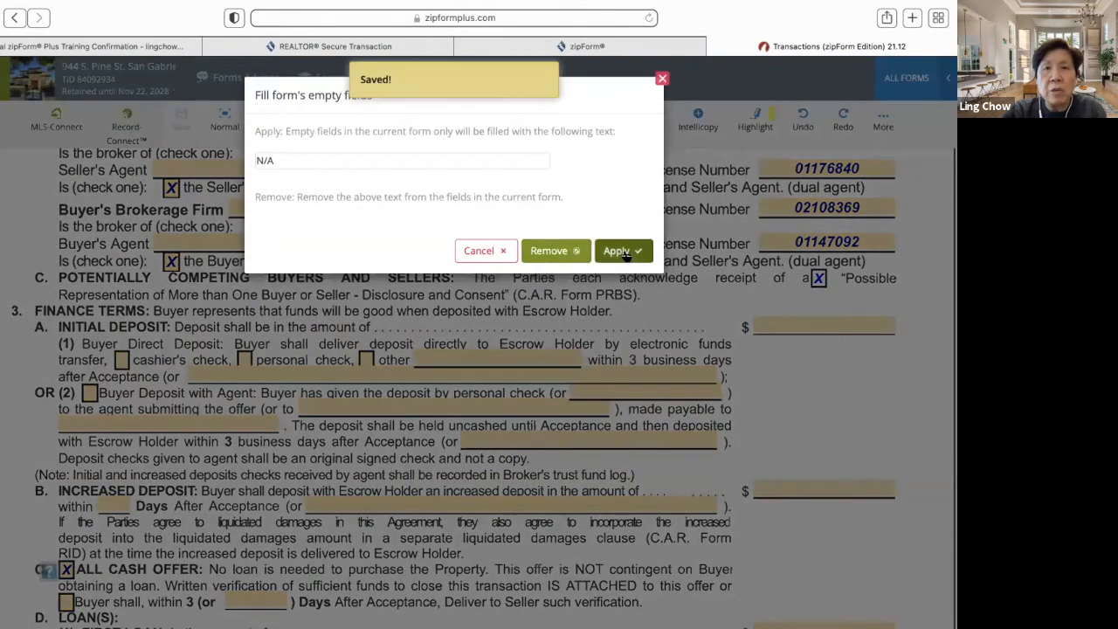
pyautogui.click(623, 252)
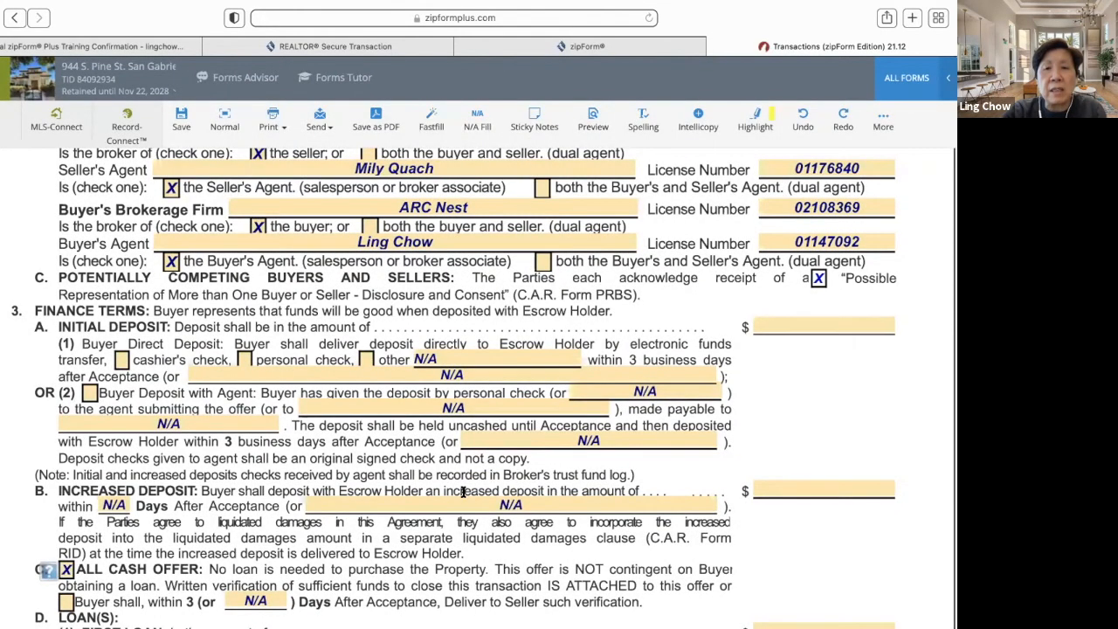
pyautogui.scroll(-20, 463, 491)
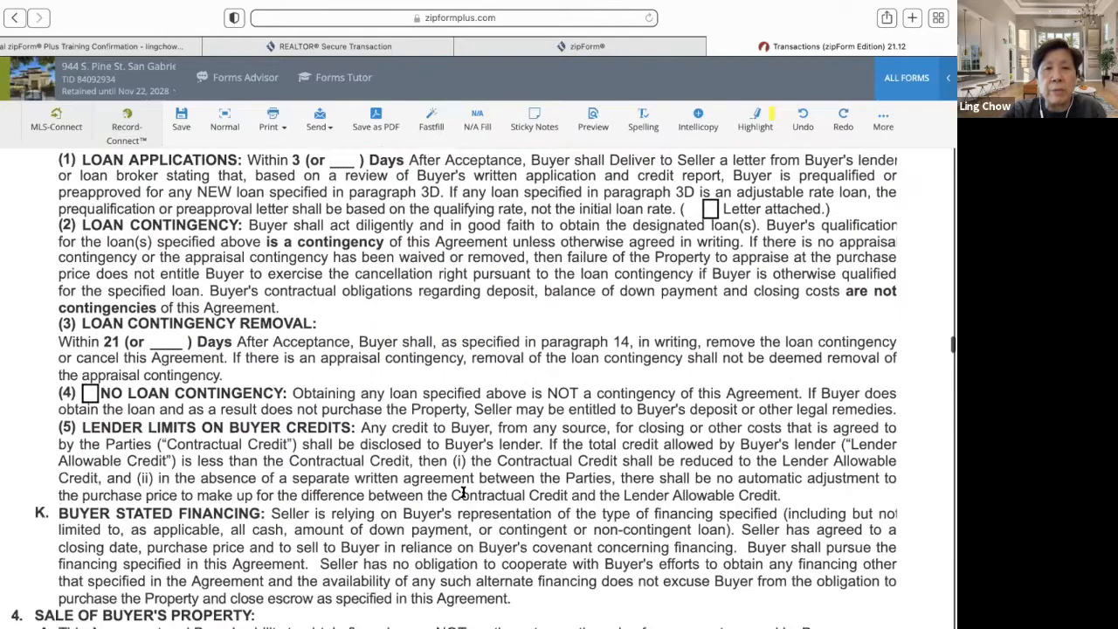
pyautogui.scroll(-6, 463, 492)
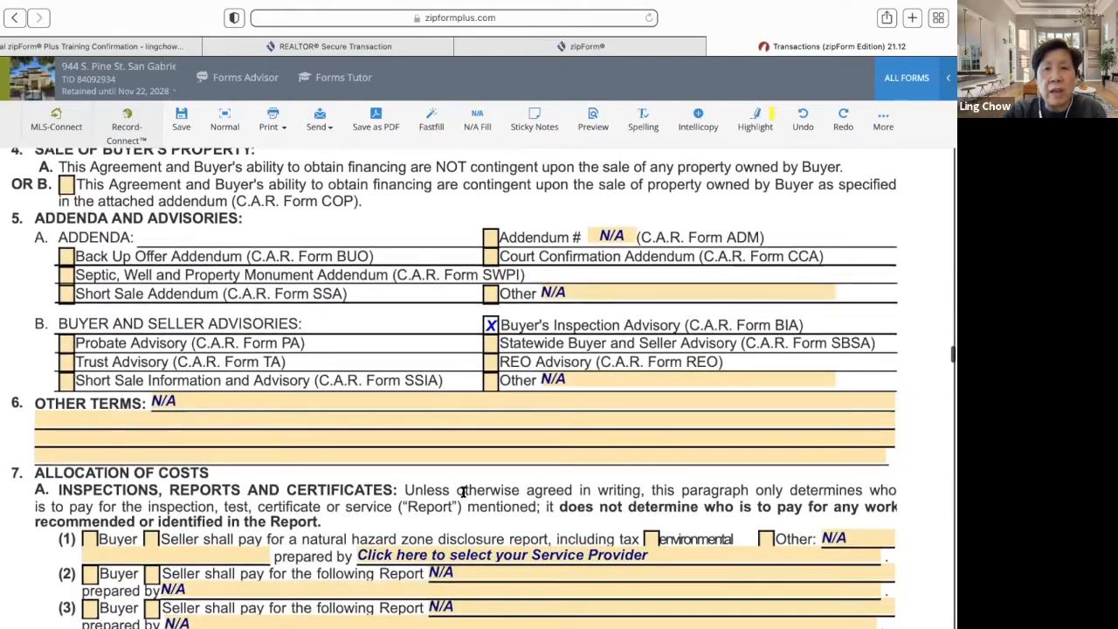
pyautogui.scroll(-5, 463, 492)
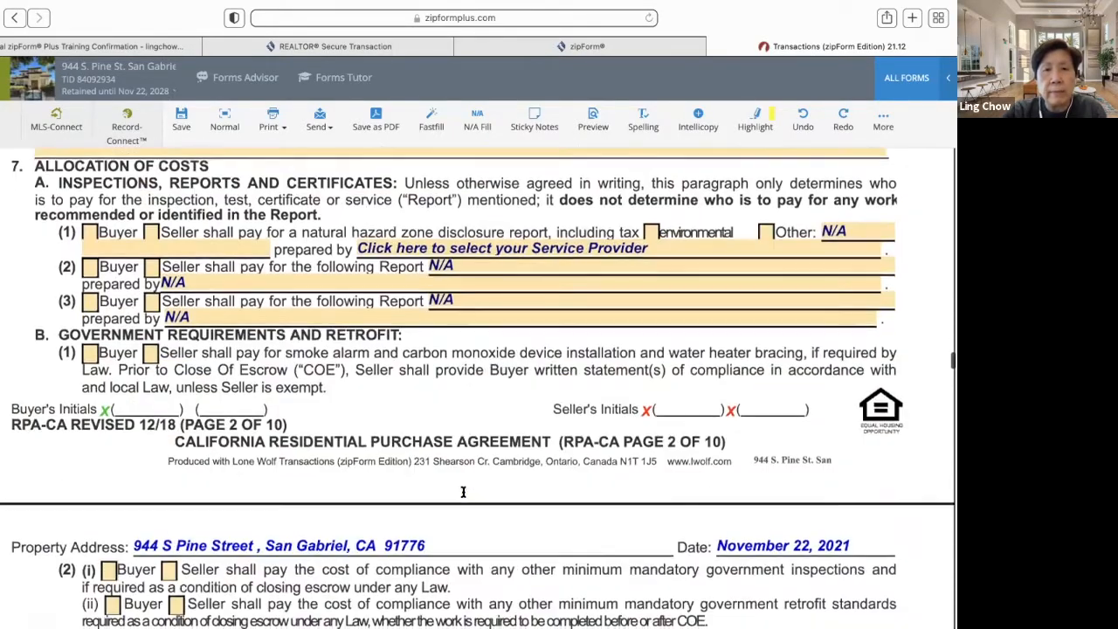
pyautogui.scroll(10, 463, 492)
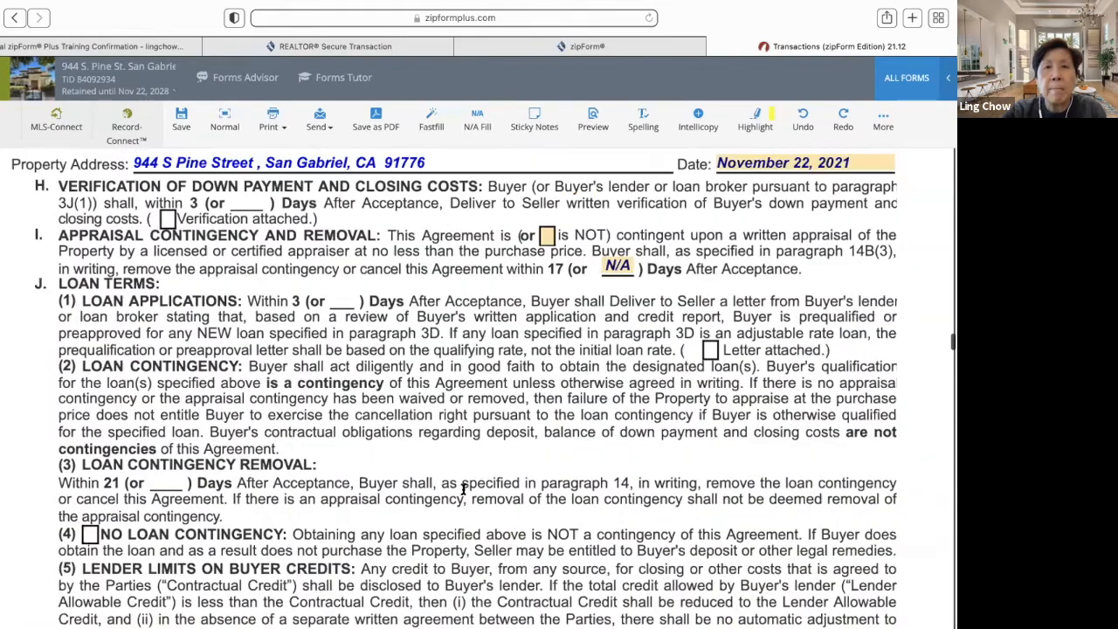
pyautogui.click(477, 113)
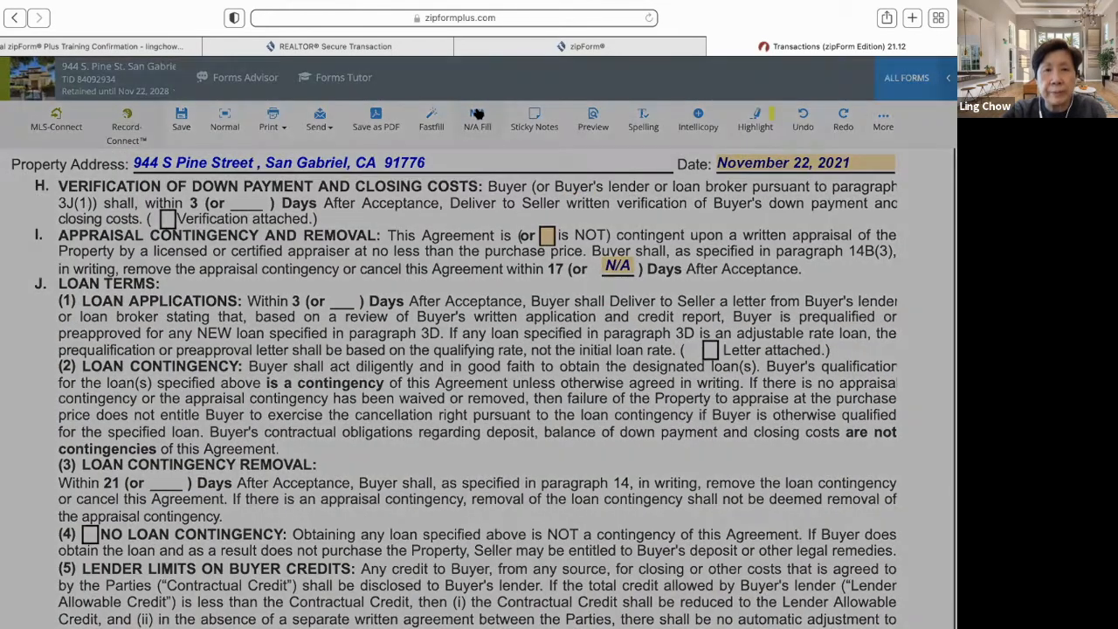
pyautogui.click(563, 250)
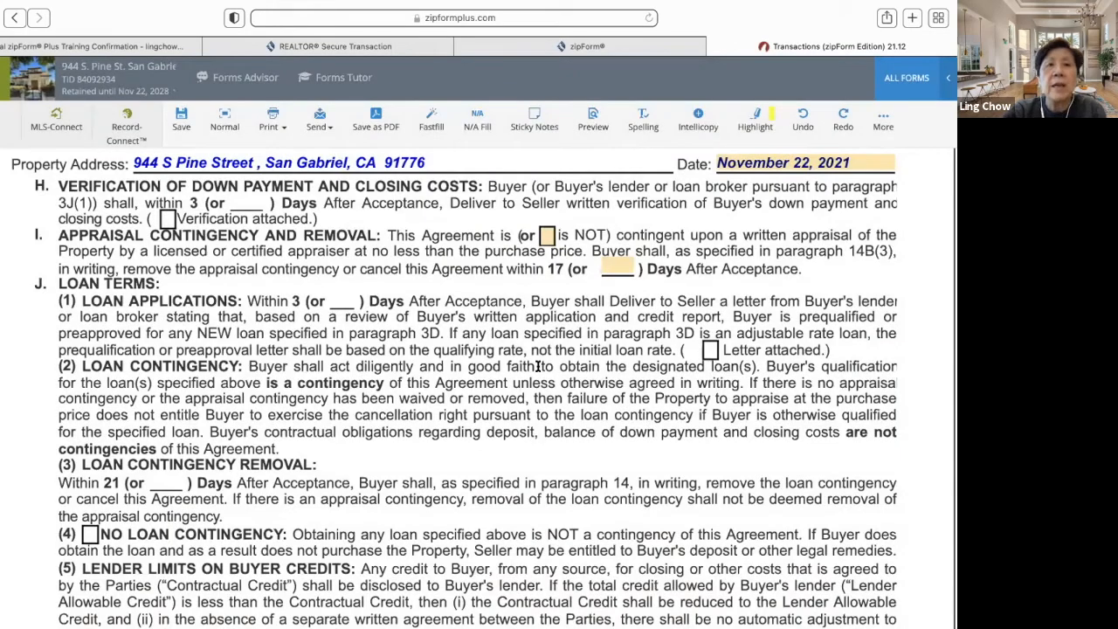
pyautogui.scroll(-5, 538, 366)
pyautogui.scroll(-12, 538, 366)
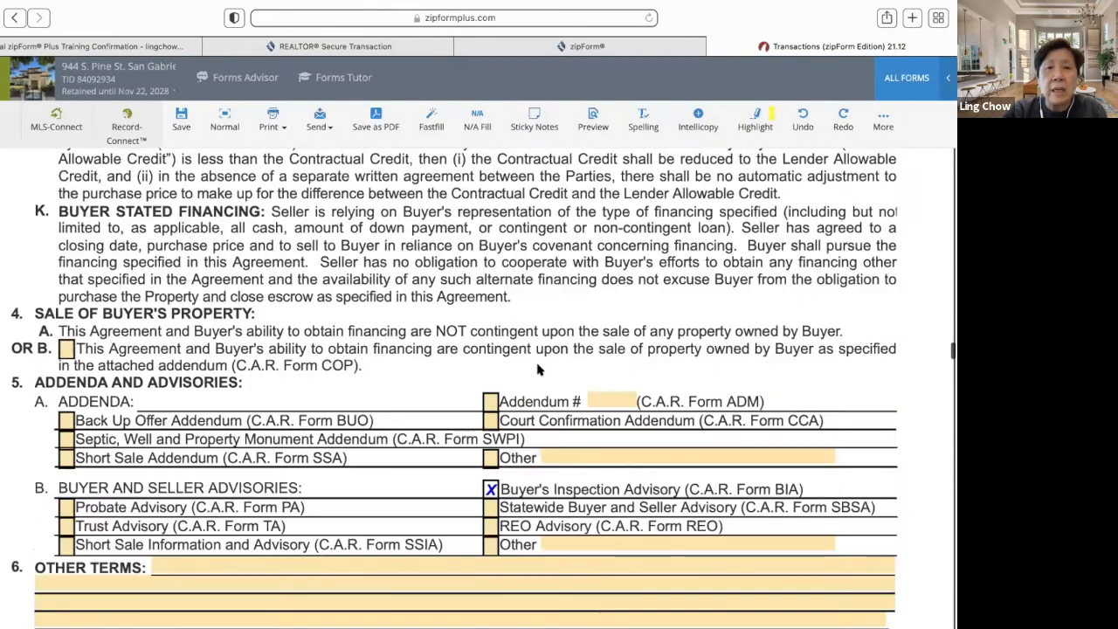
pyautogui.scroll(-1, 538, 366)
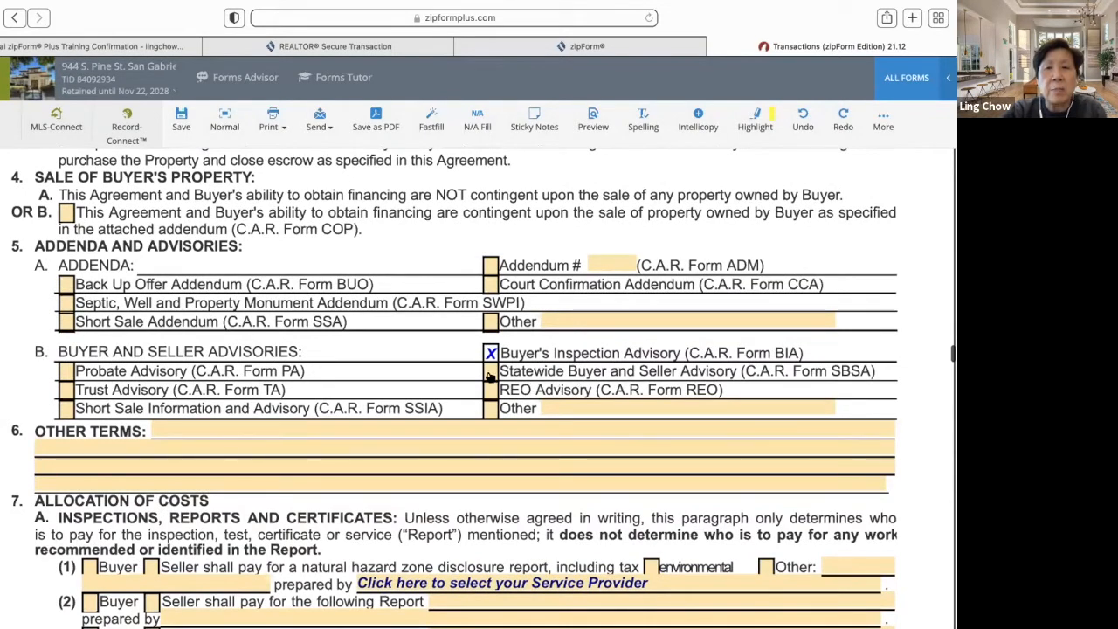
pyautogui.click(490, 373)
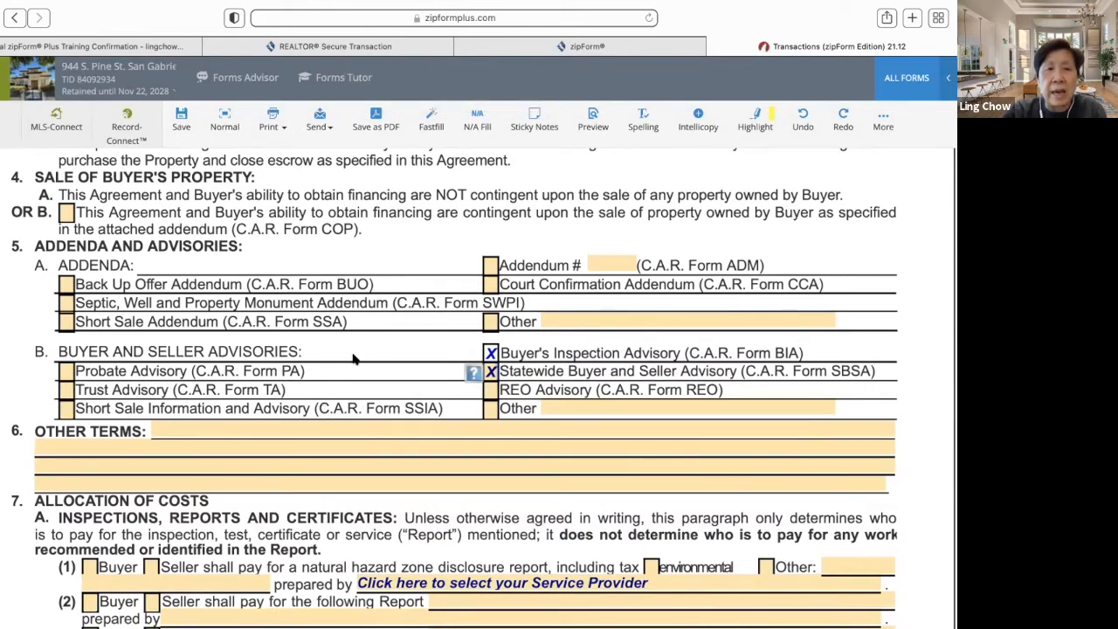
pyautogui.scroll(-6, 452, 442)
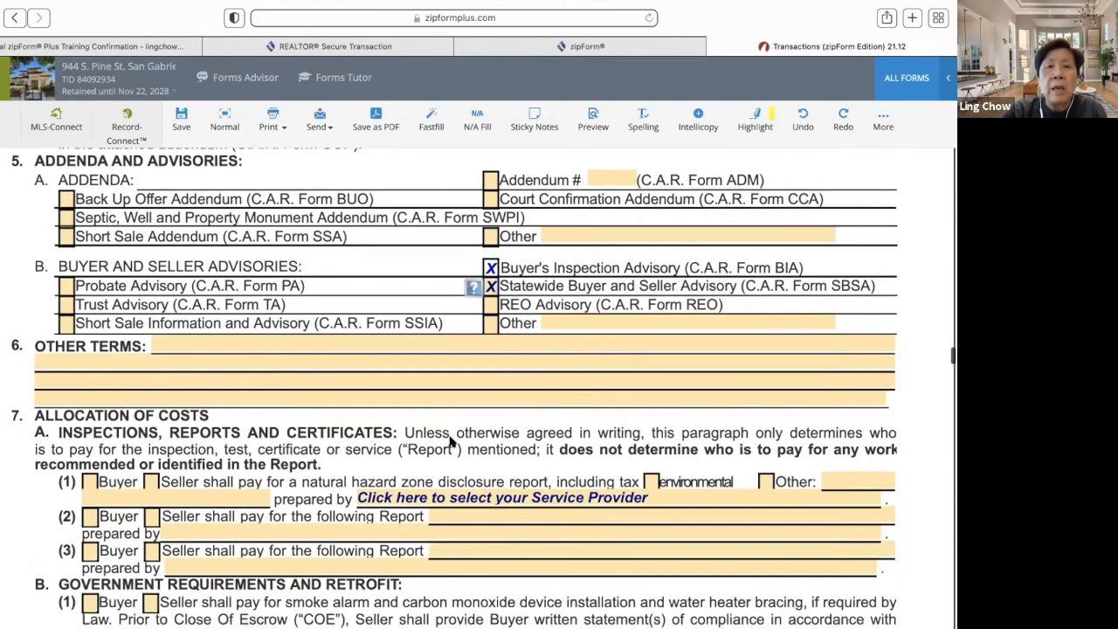
pyautogui.scroll(-10, 451, 442)
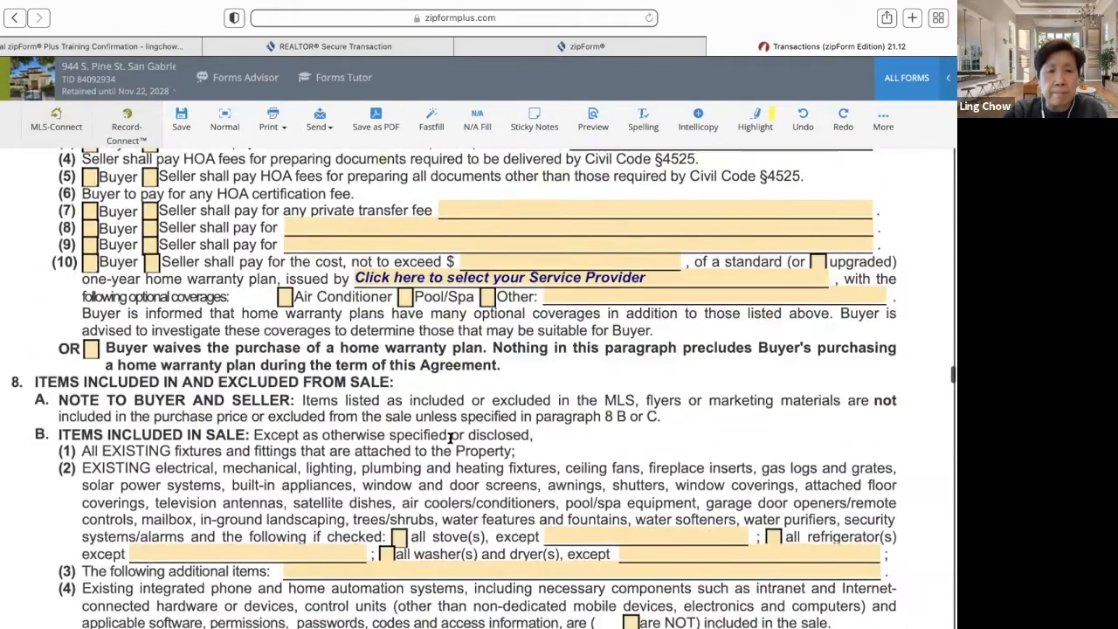
pyautogui.scroll(-10, 452, 438)
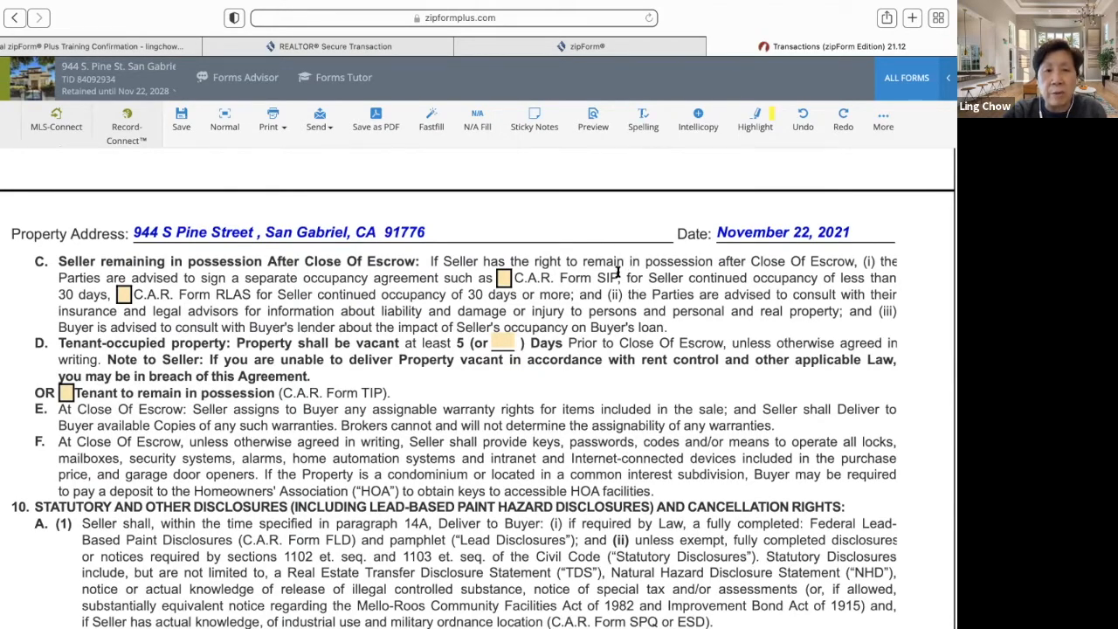
# - In section 5B, clear the Statewide Buyer and Seller Advisory box so only BIA stays checked
pyautogui.scroll(-10, 545, 422)
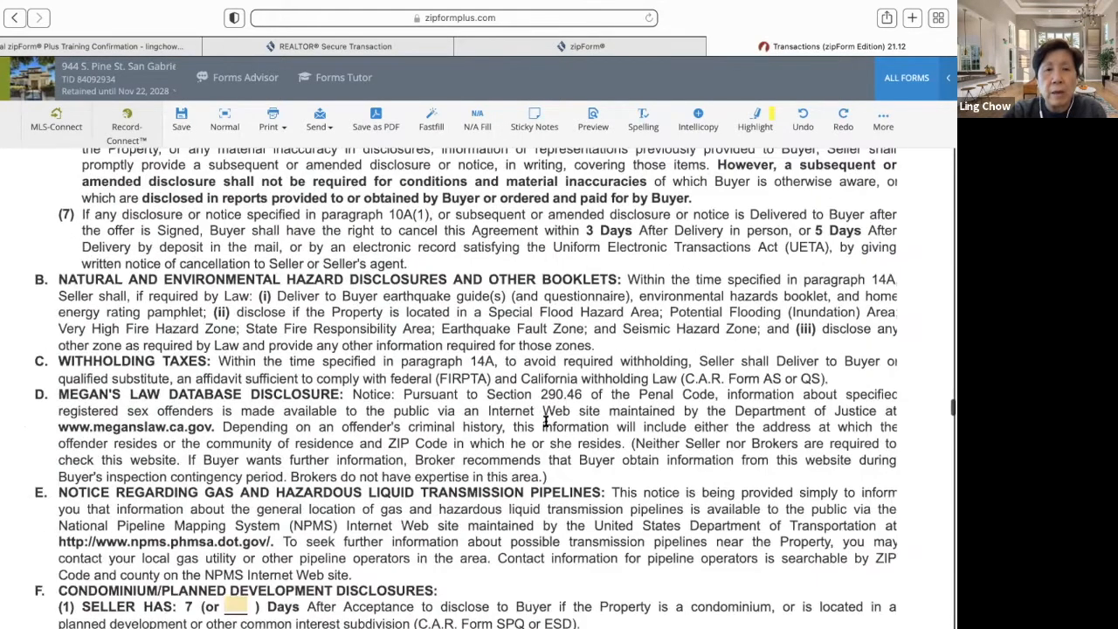
pyautogui.scroll(-10, 545, 422)
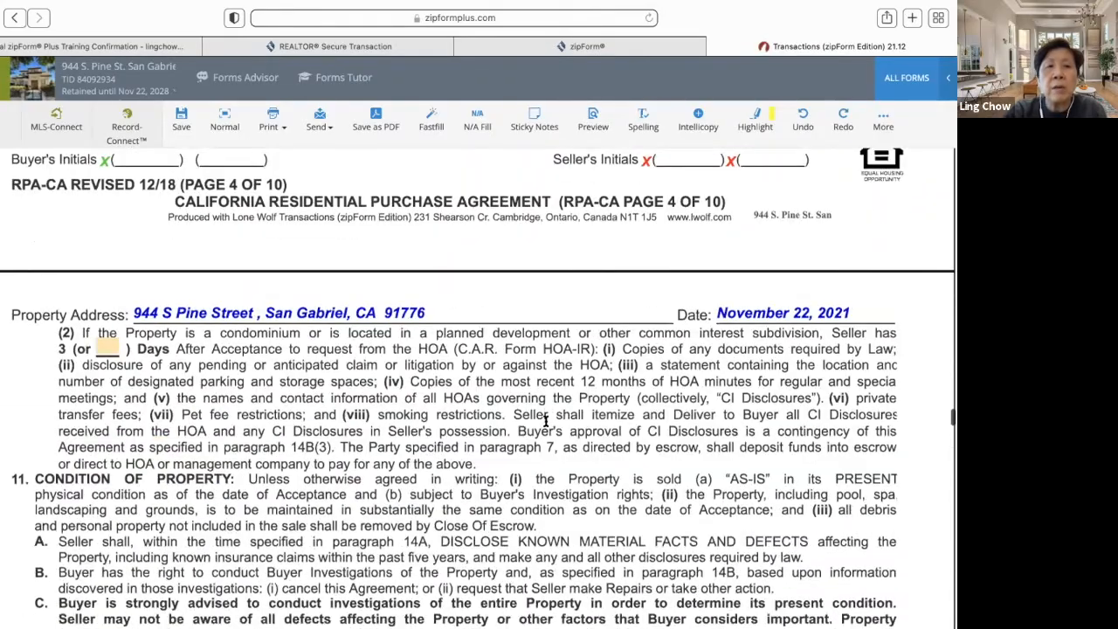
pyautogui.scroll(-10, 545, 422)
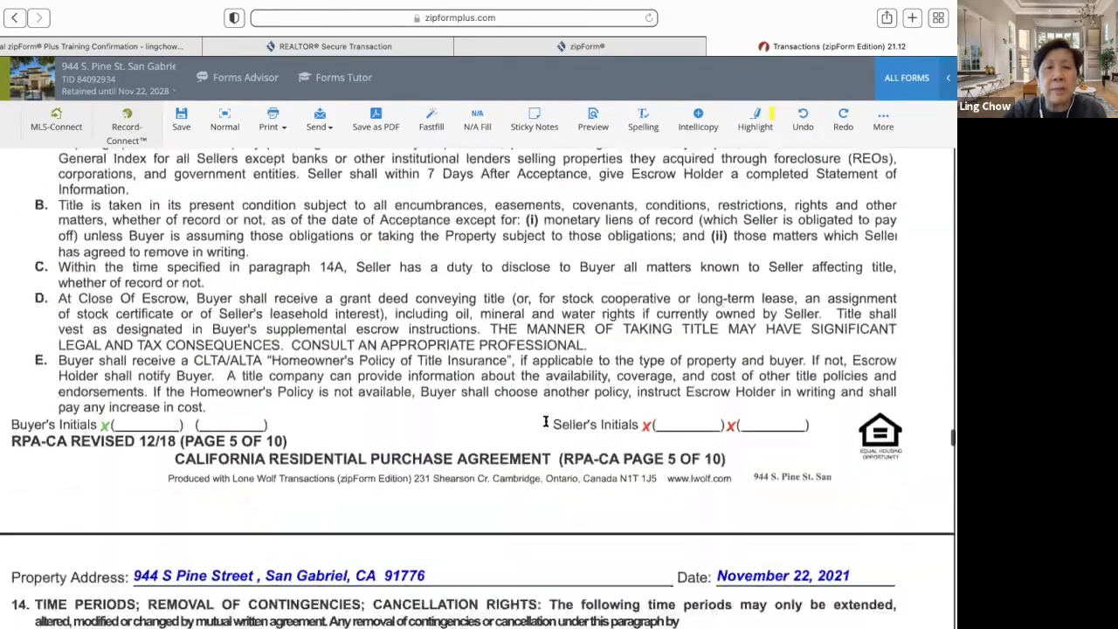
pyautogui.scroll(-10, 545, 425)
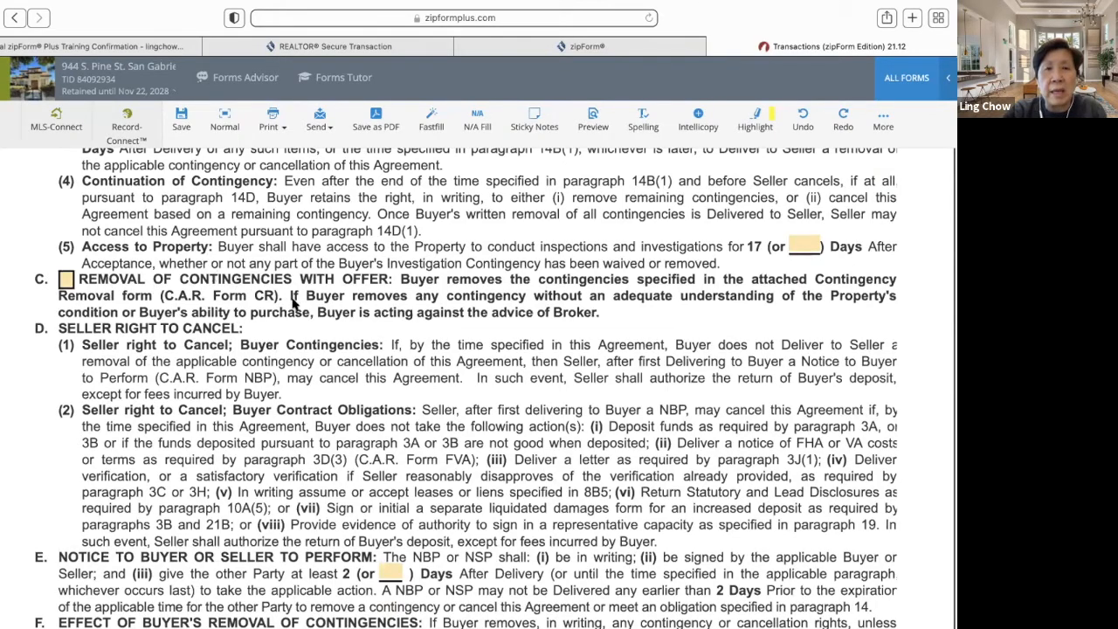
pyautogui.scroll(-1, 293, 302)
pyautogui.scroll(15, 293, 302)
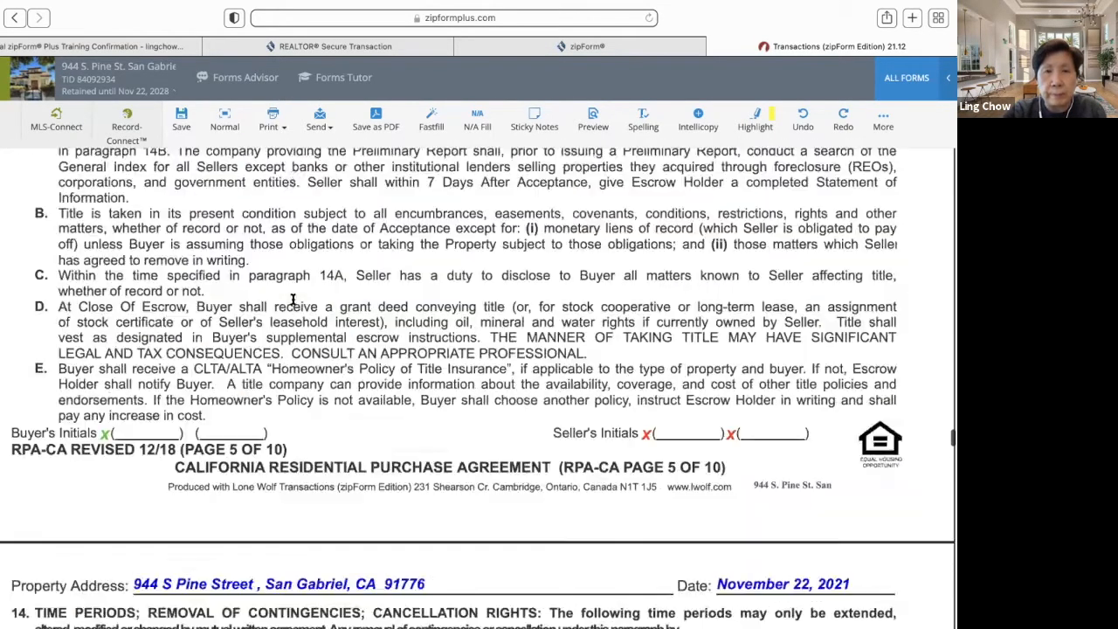
pyautogui.scroll(20, 293, 301)
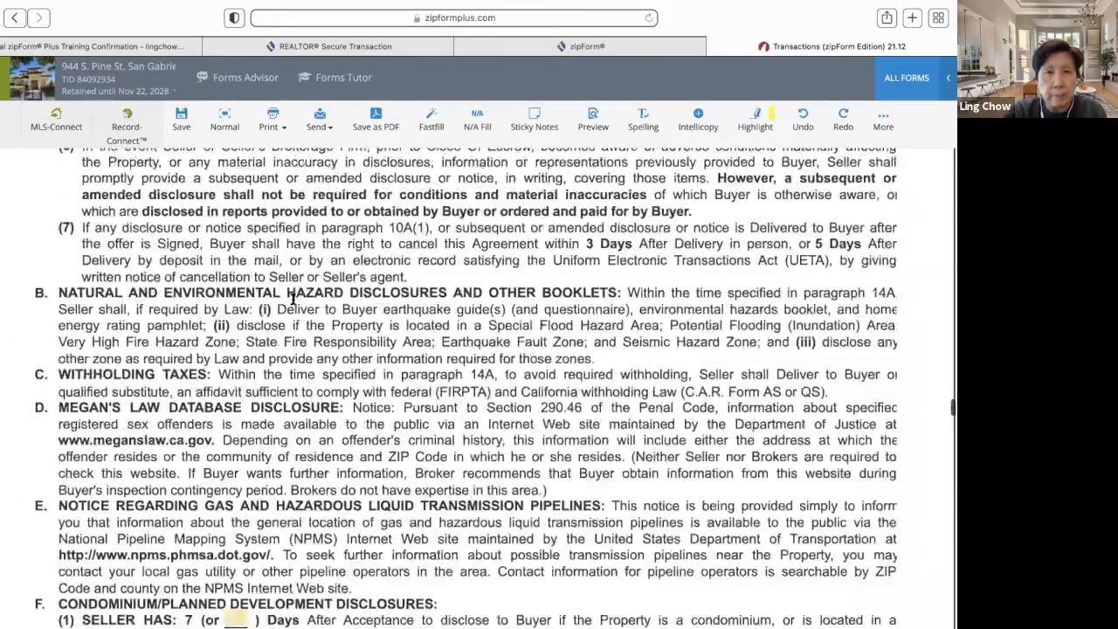
pyautogui.scroll(2, 293, 299)
pyautogui.scroll(15, 293, 299)
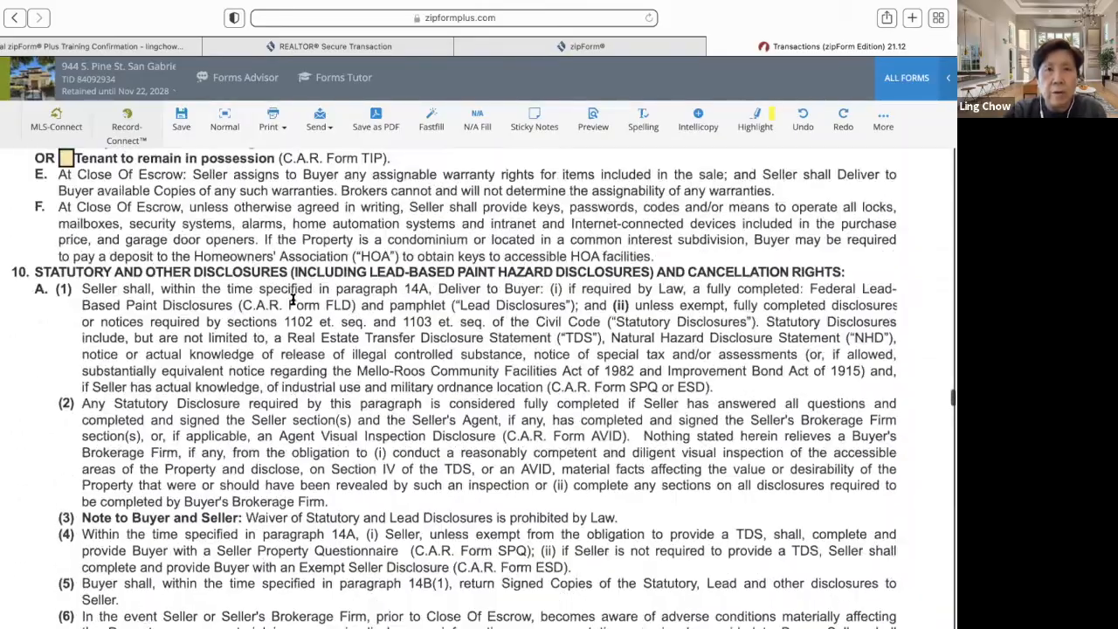
pyautogui.scroll(15, 294, 299)
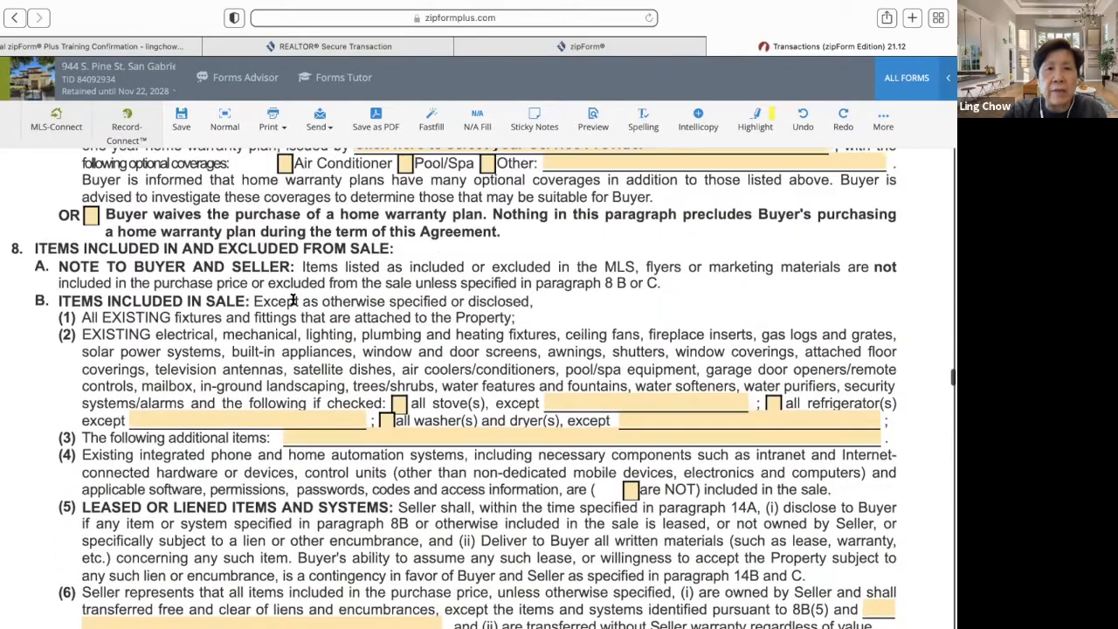
pyautogui.scroll(-1, 293, 302)
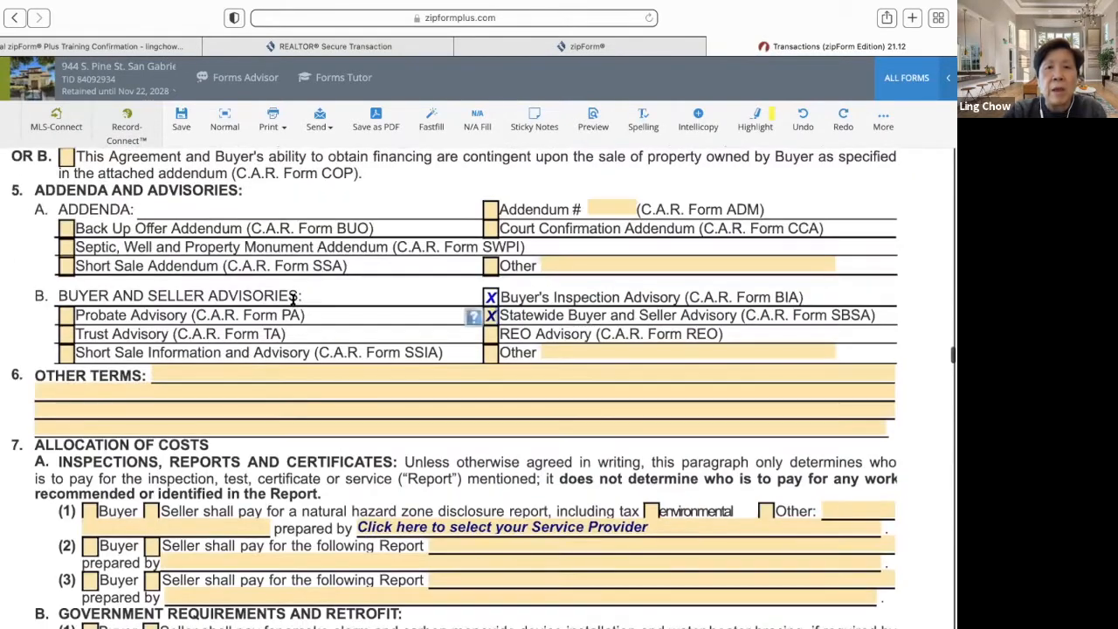
pyautogui.click(492, 316)
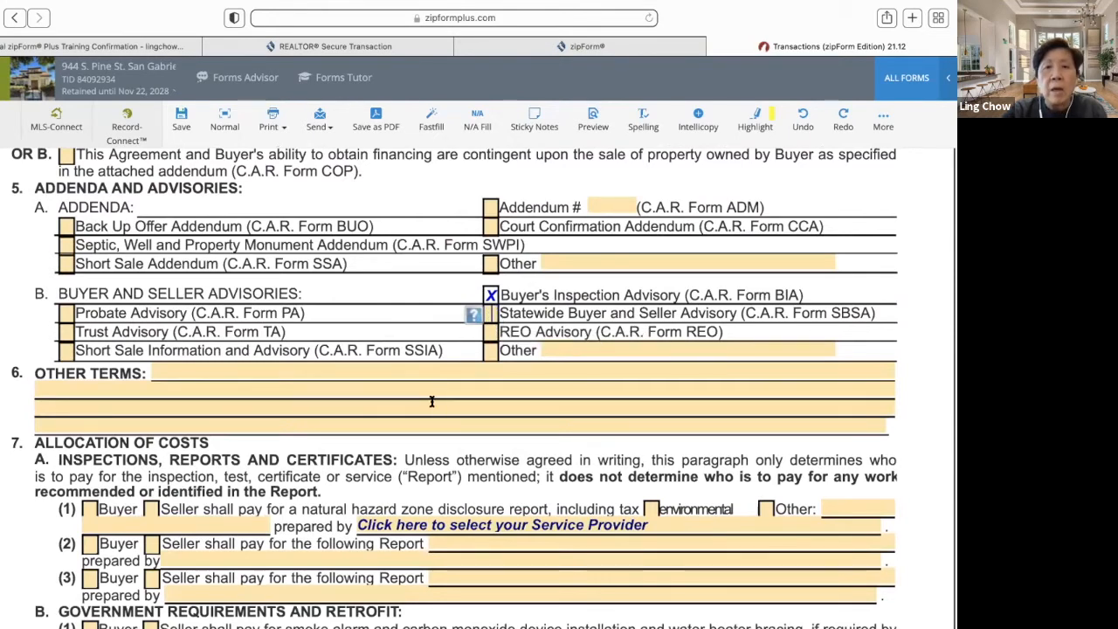
pyautogui.scroll(-2, 431, 401)
pyautogui.scroll(1, 432, 402)
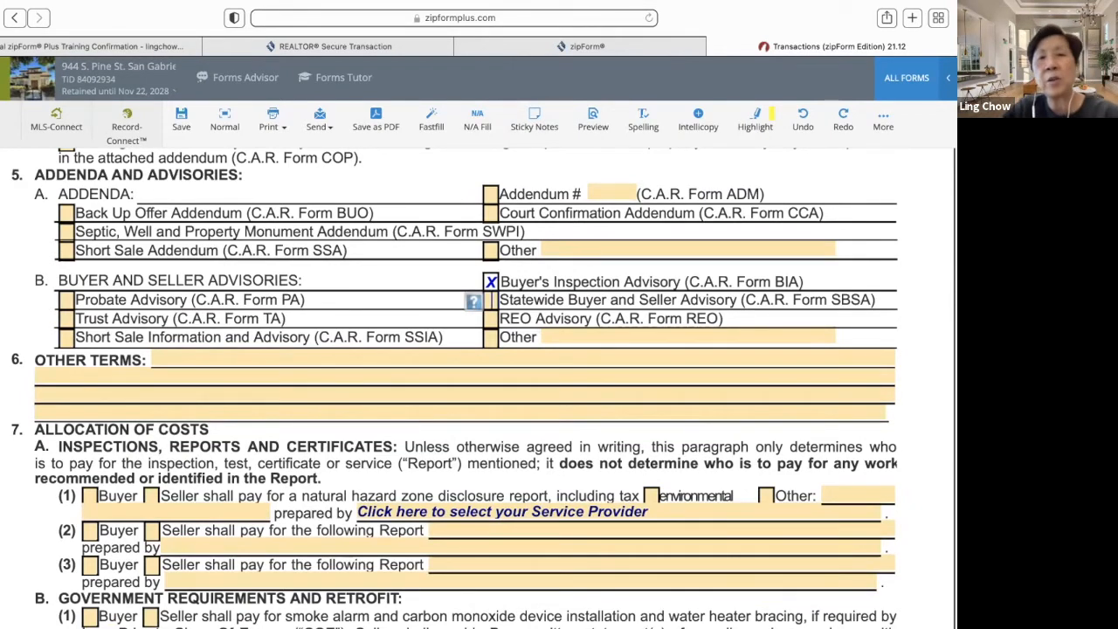
# - Add a sticky note reading 'Please sign here.' and minimize it to its title bar
pyautogui.click(79, 172)
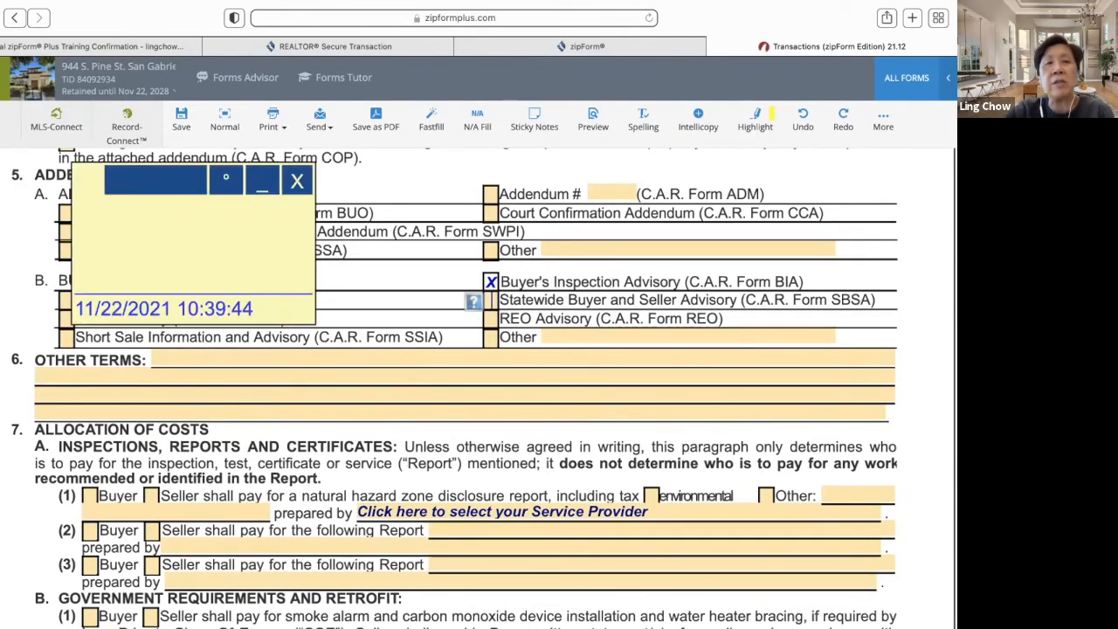
pyautogui.click(145, 223)
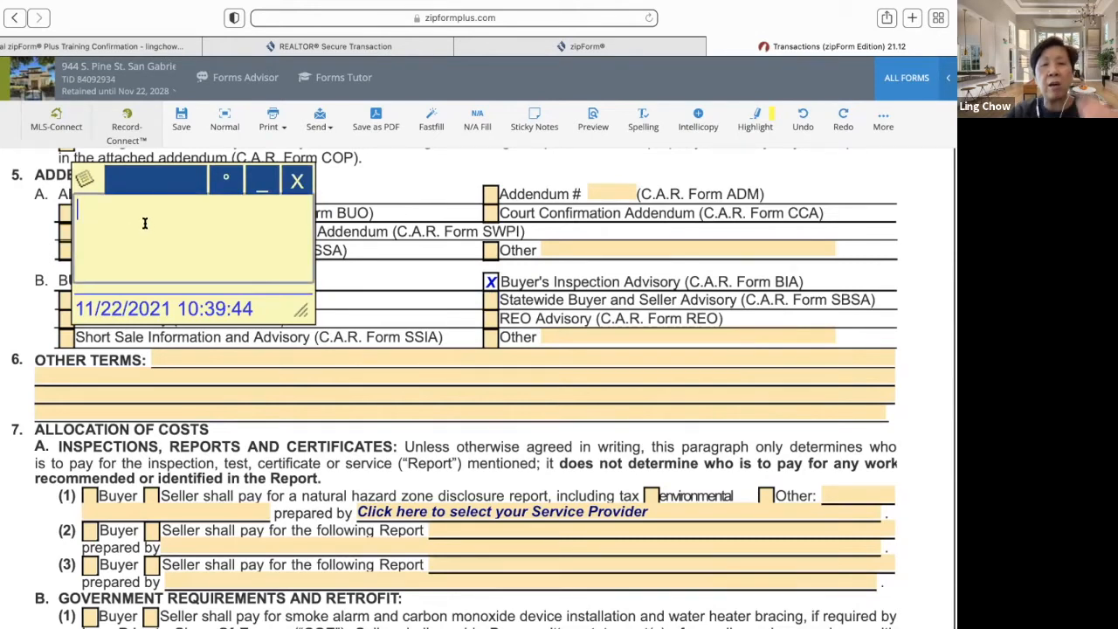
pyautogui.write('Please ')
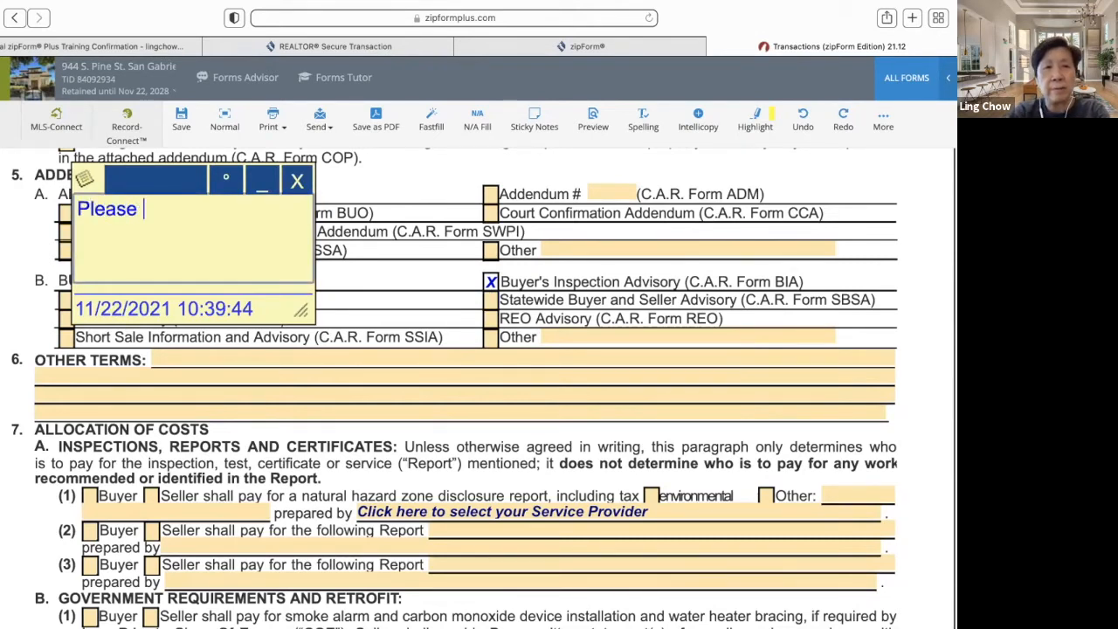
pyautogui.write('sign here.')
pyautogui.click(91, 176)
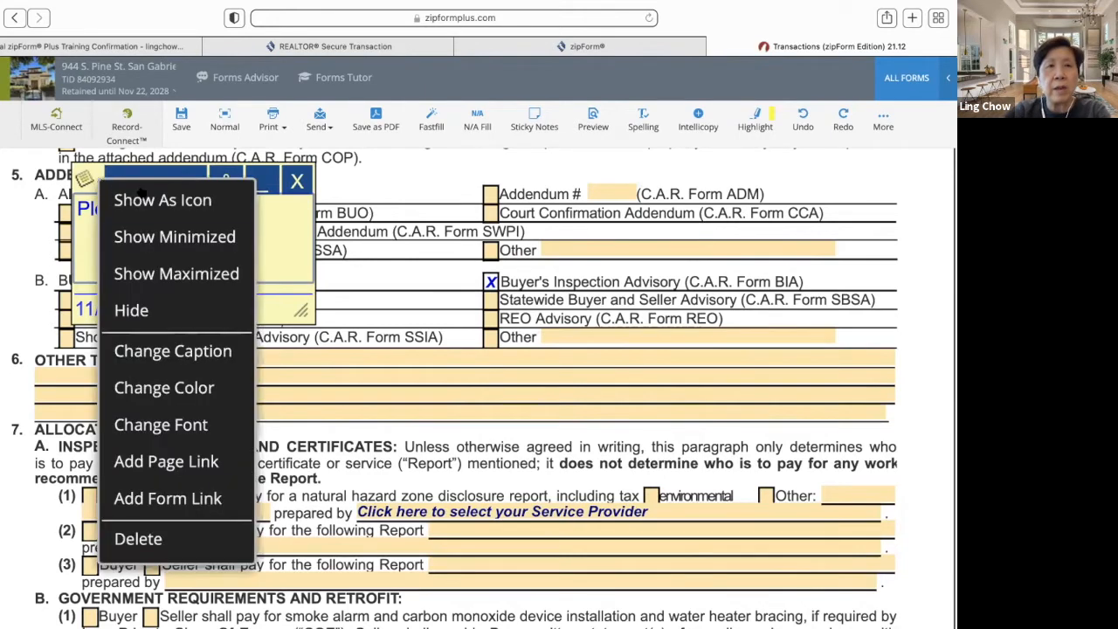
pyautogui.click(204, 235)
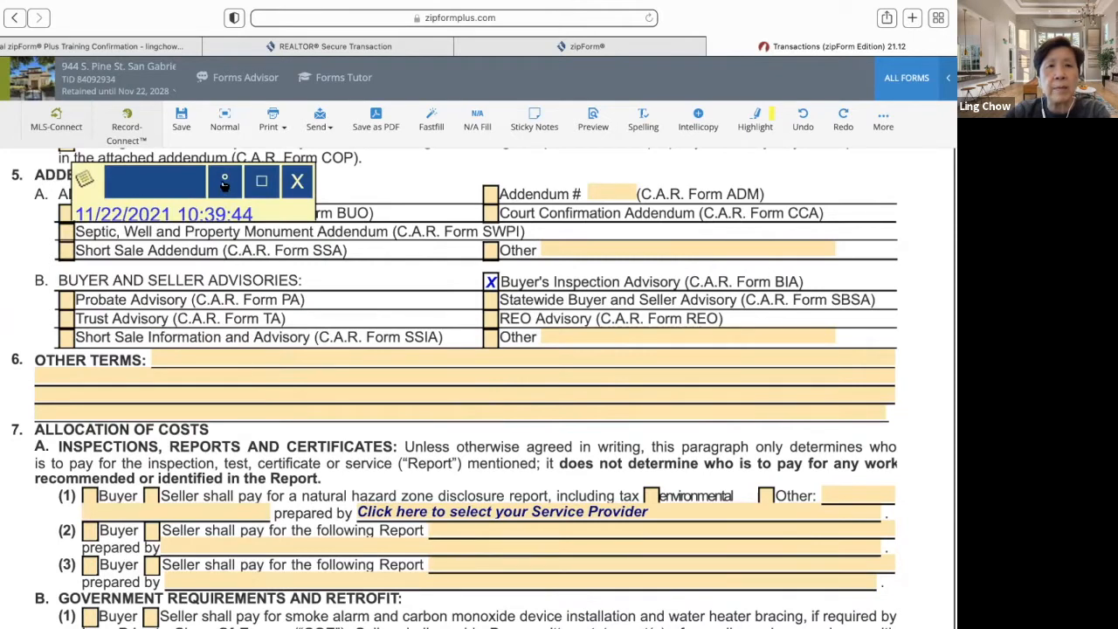
# - Collapse the note into an icon and place it beside paragraph 7A
pyautogui.moveTo(86, 181); pyautogui.dragTo(186, 287)
pyautogui.click(297, 306)
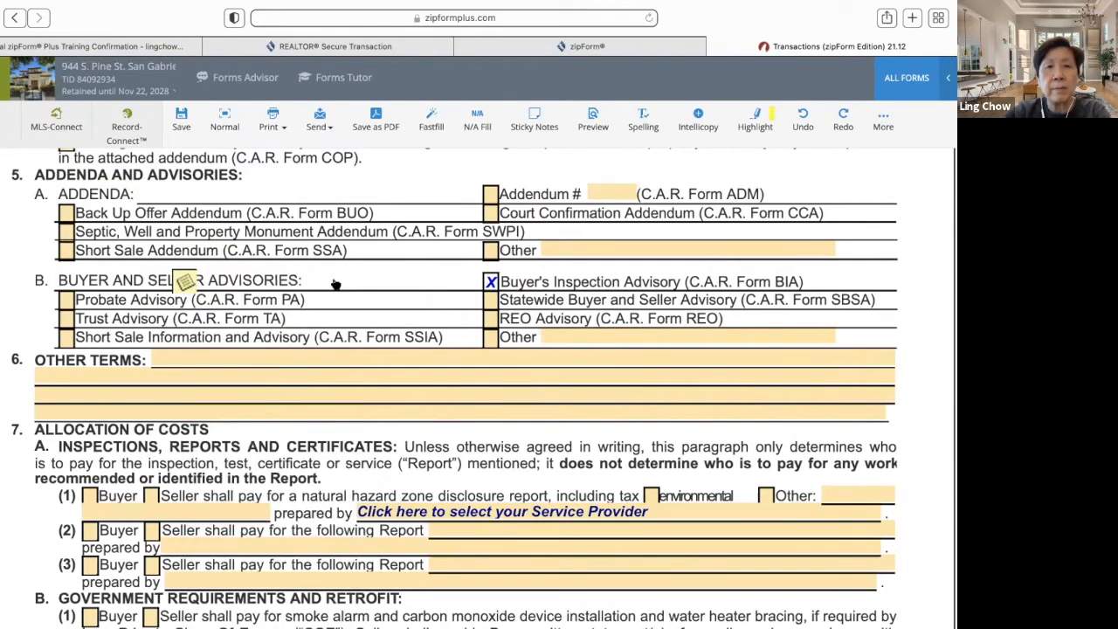
pyautogui.scroll(-1, 211, 281)
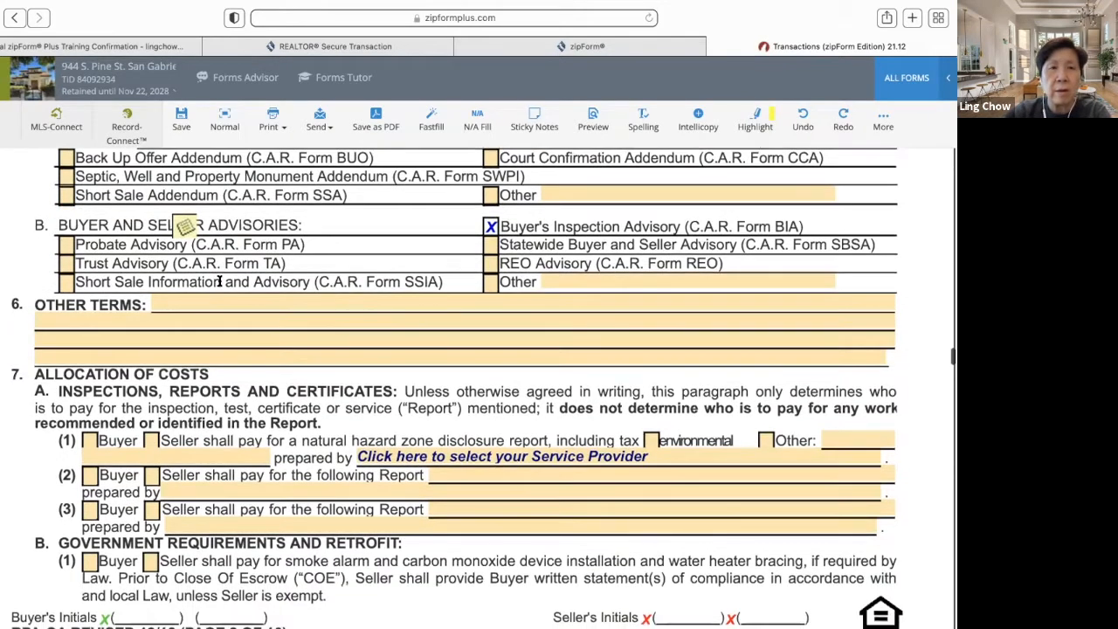
pyautogui.doubleClick(185, 227)
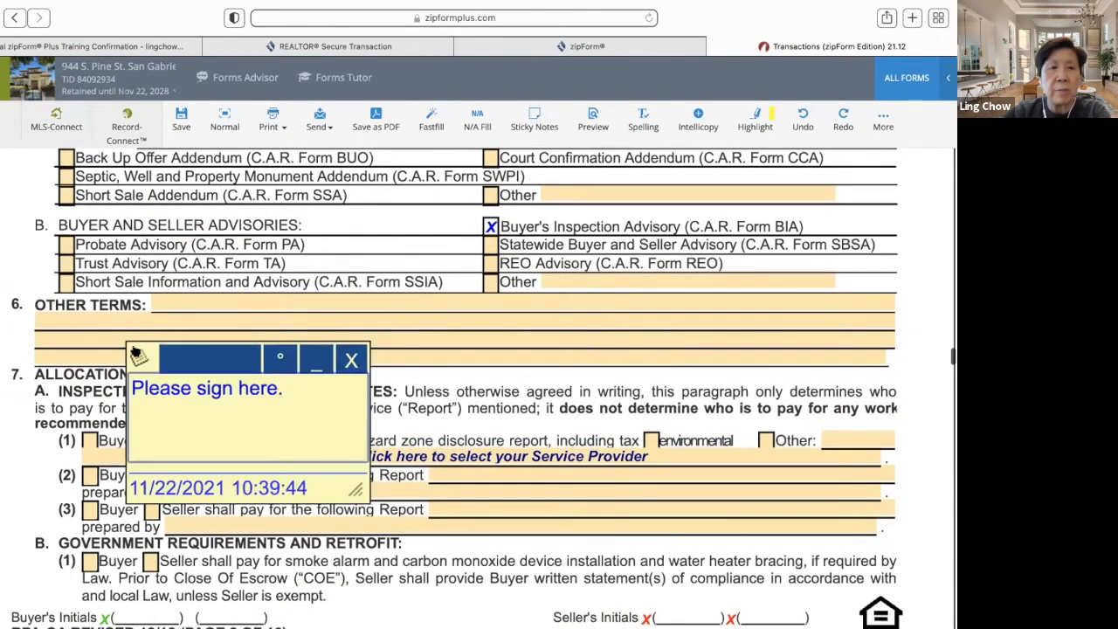
pyautogui.click(280, 358)
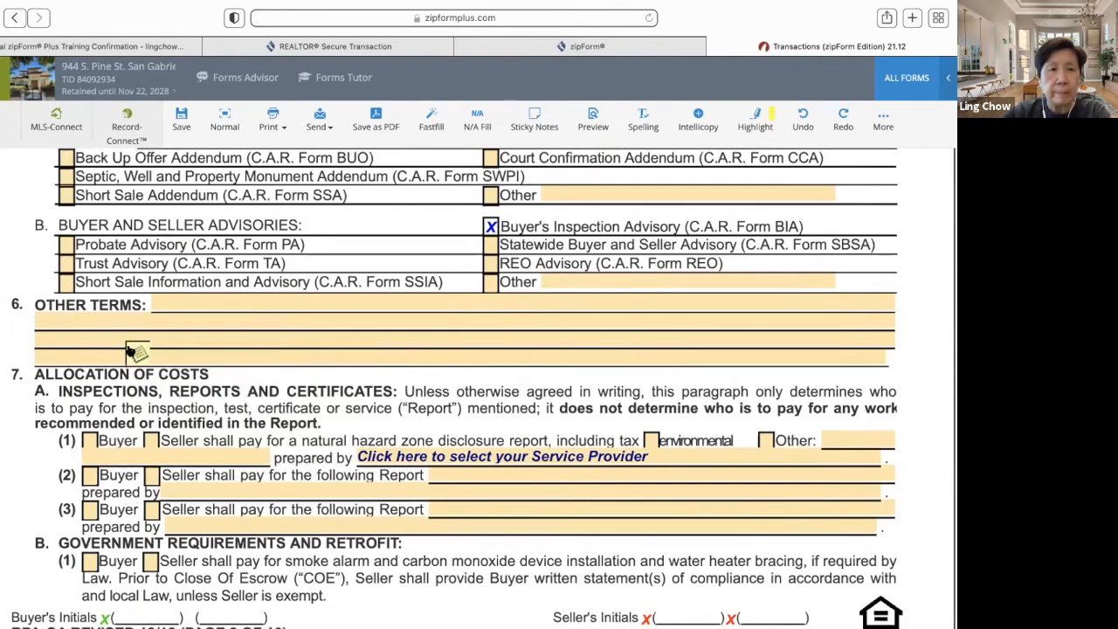
pyautogui.moveTo(129, 351); pyautogui.dragTo(77, 407)
pyautogui.doubleClick(77, 407)
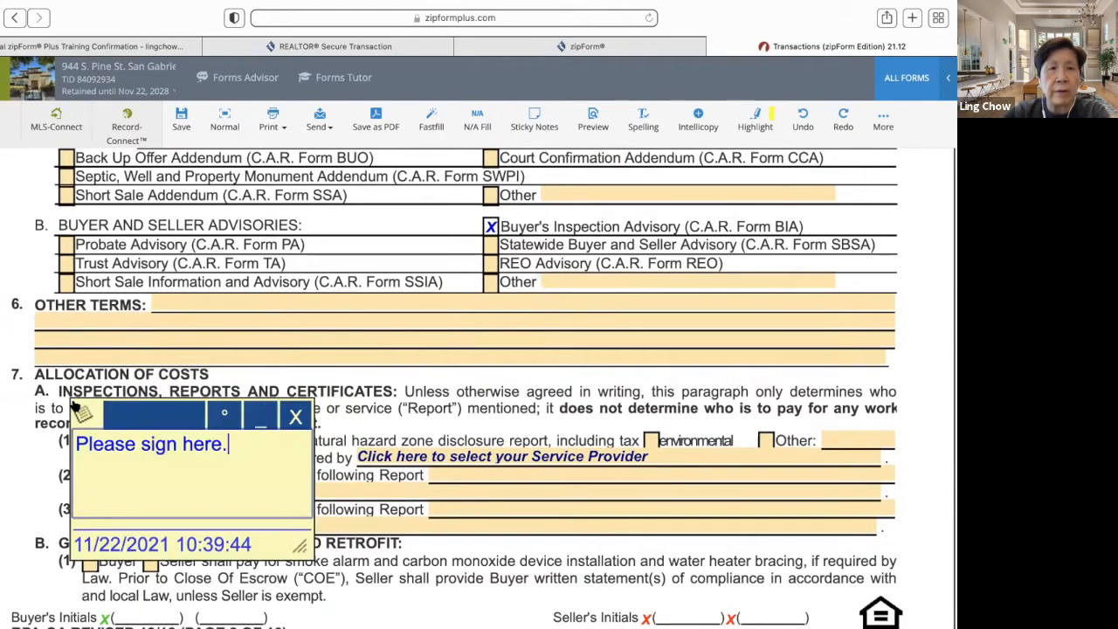
pyautogui.click(225, 417)
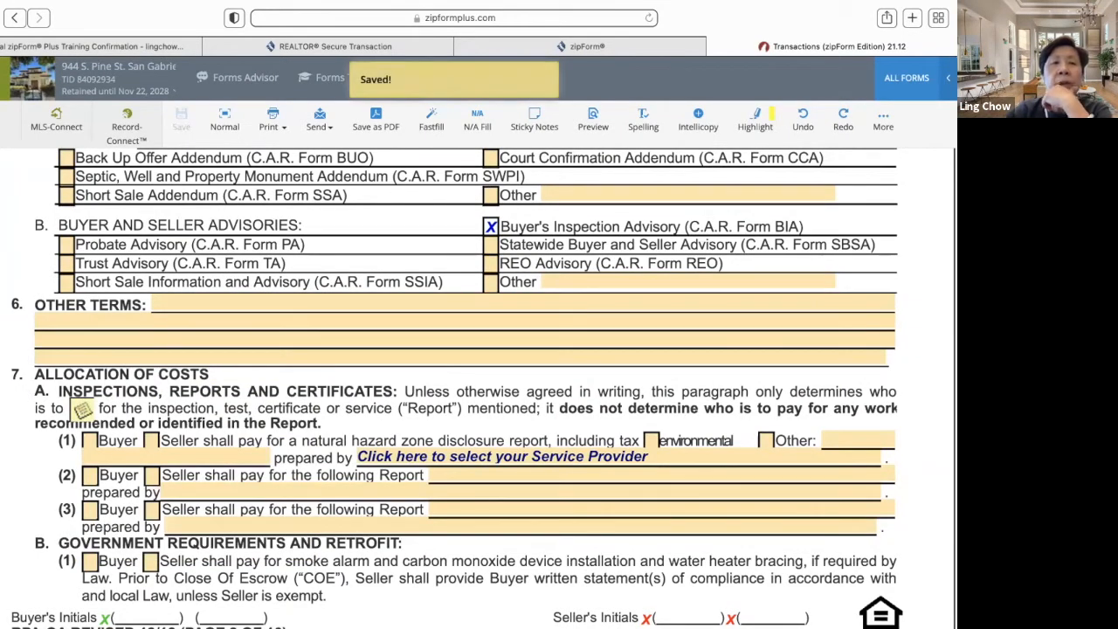
# - Add a second sticky note containing the Chinese text 那你呢
pyautogui.click(535, 120)
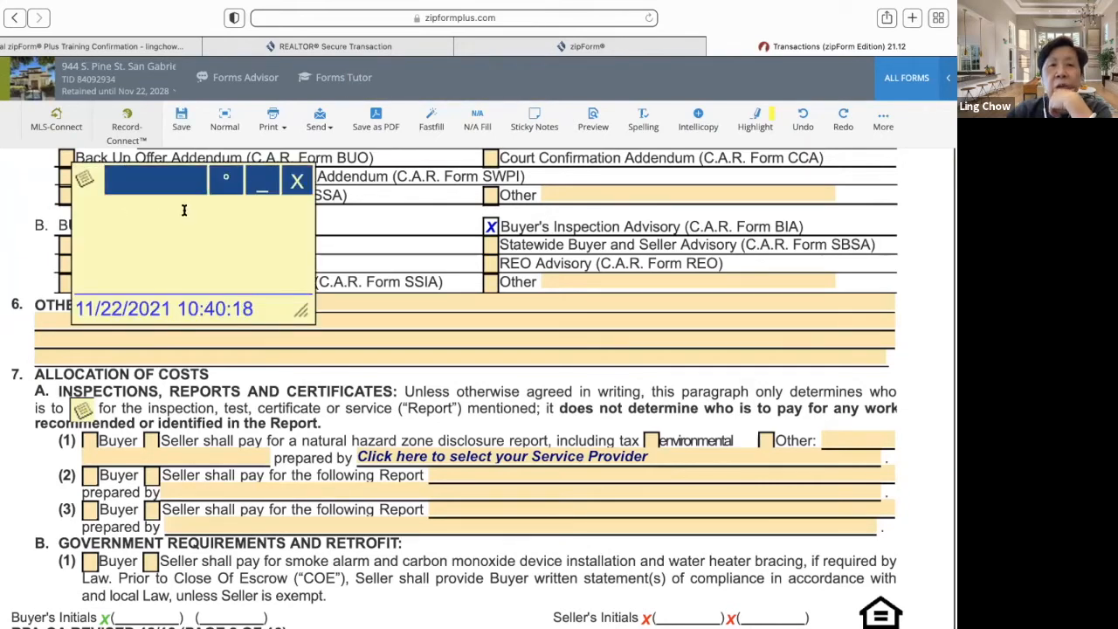
pyautogui.click(184, 209)
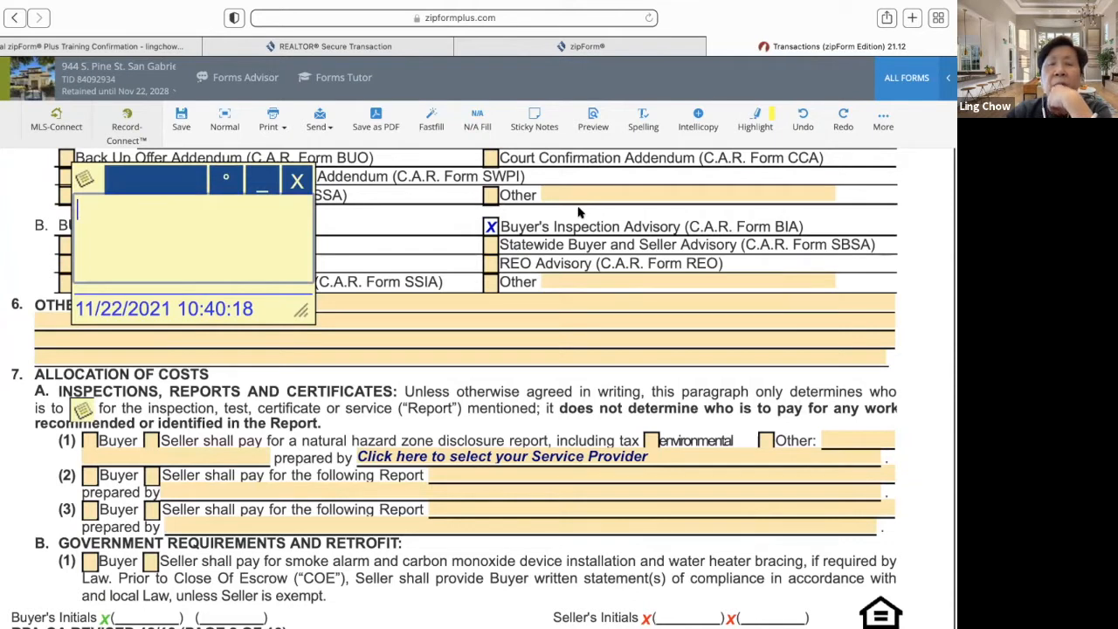
pyautogui.moveTo(793, 9)
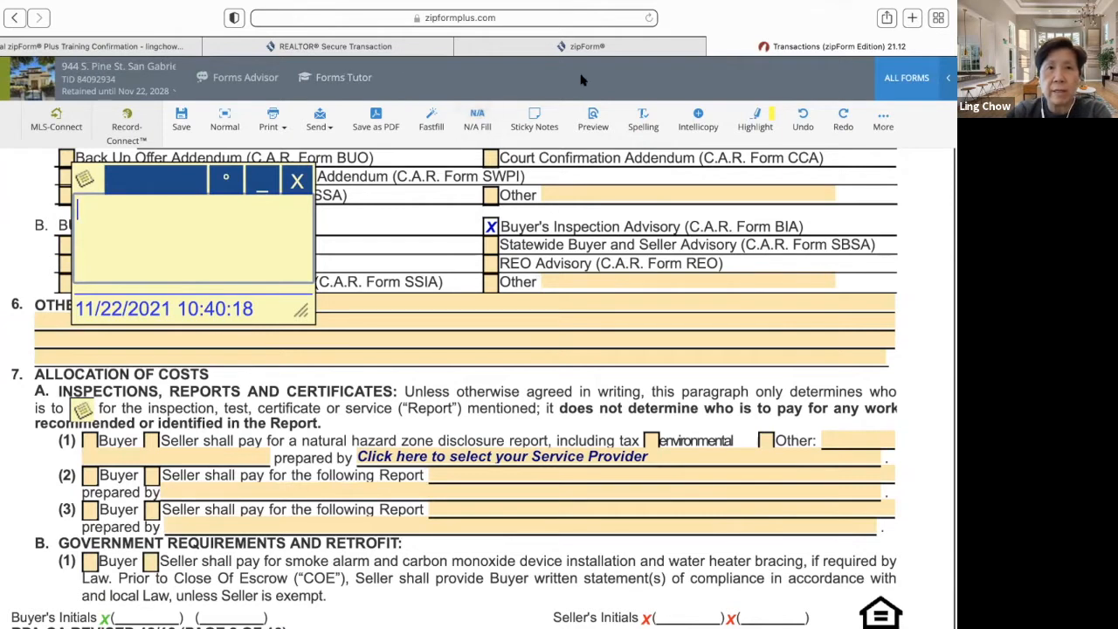
pyautogui.moveTo(708, 7)
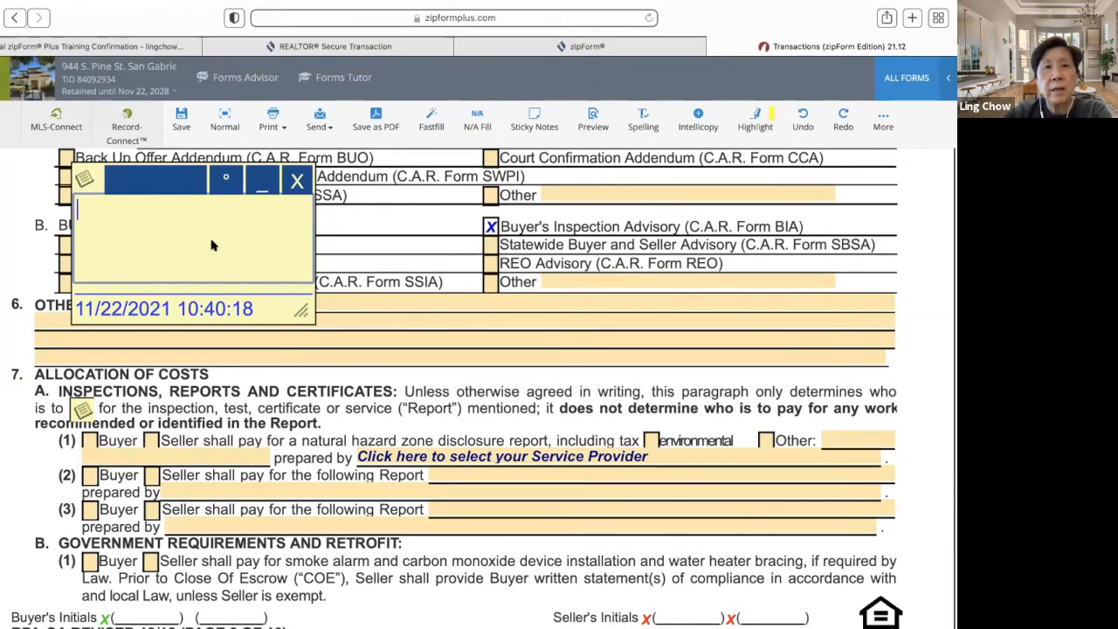
pyautogui.write('nnn')
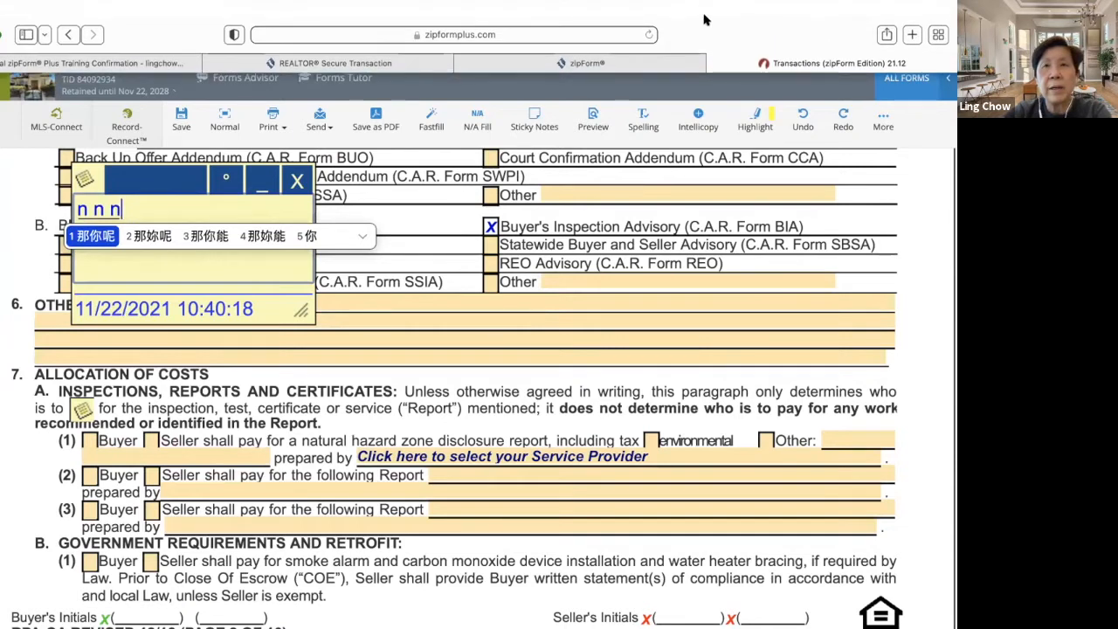
pyautogui.press('space')
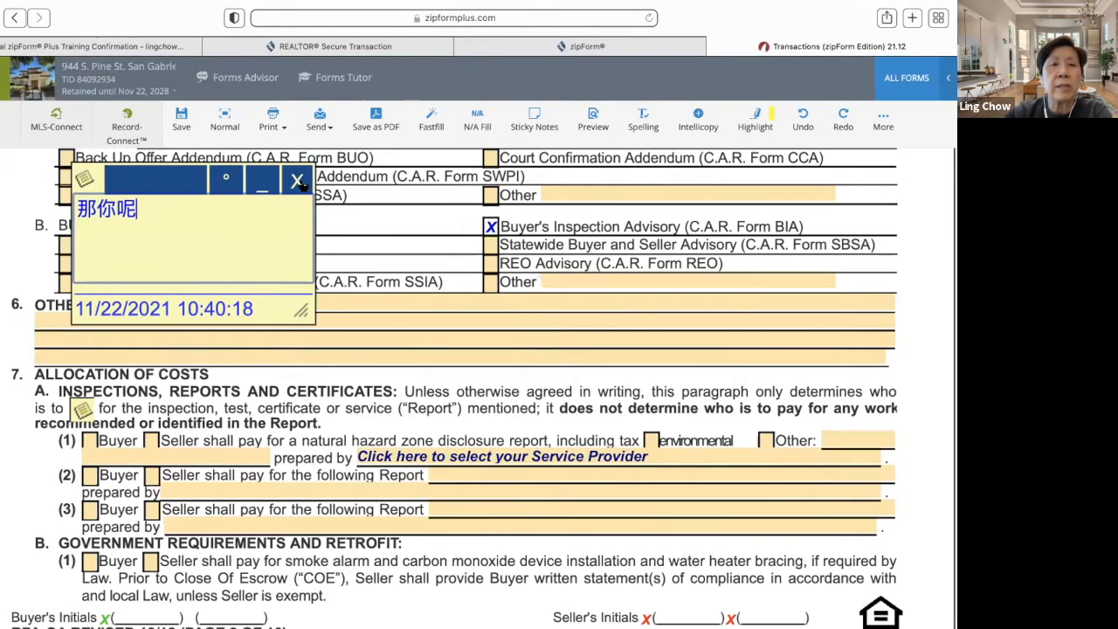
# - Delete the second note, then the 'Please sign here.' note at paragraph 7A
pyautogui.click(298, 181)
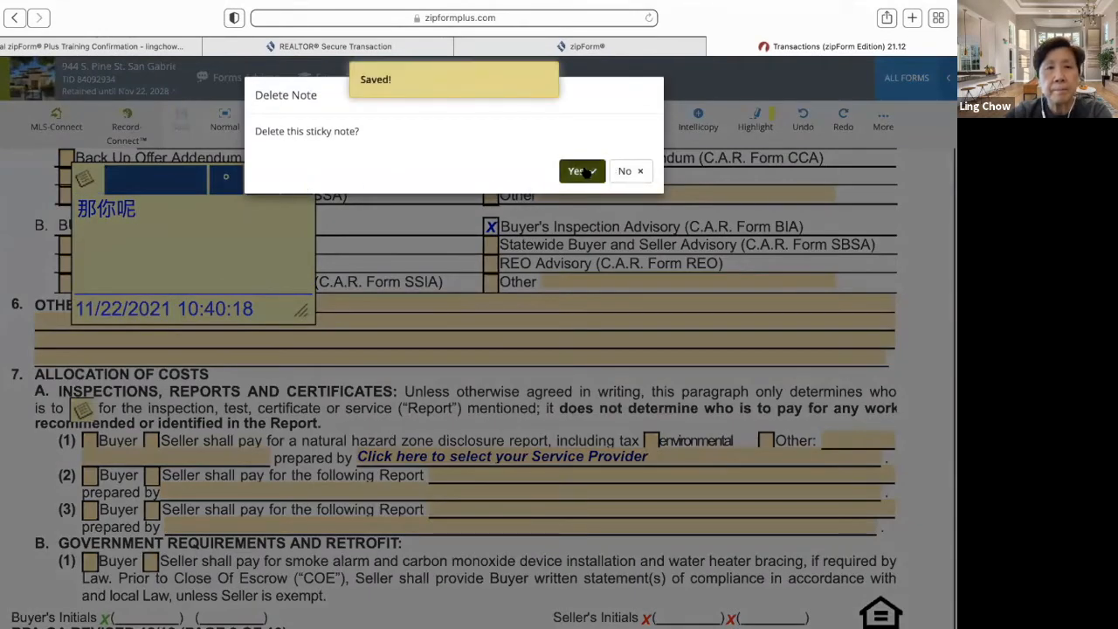
pyautogui.click(584, 171)
pyautogui.click(82, 409)
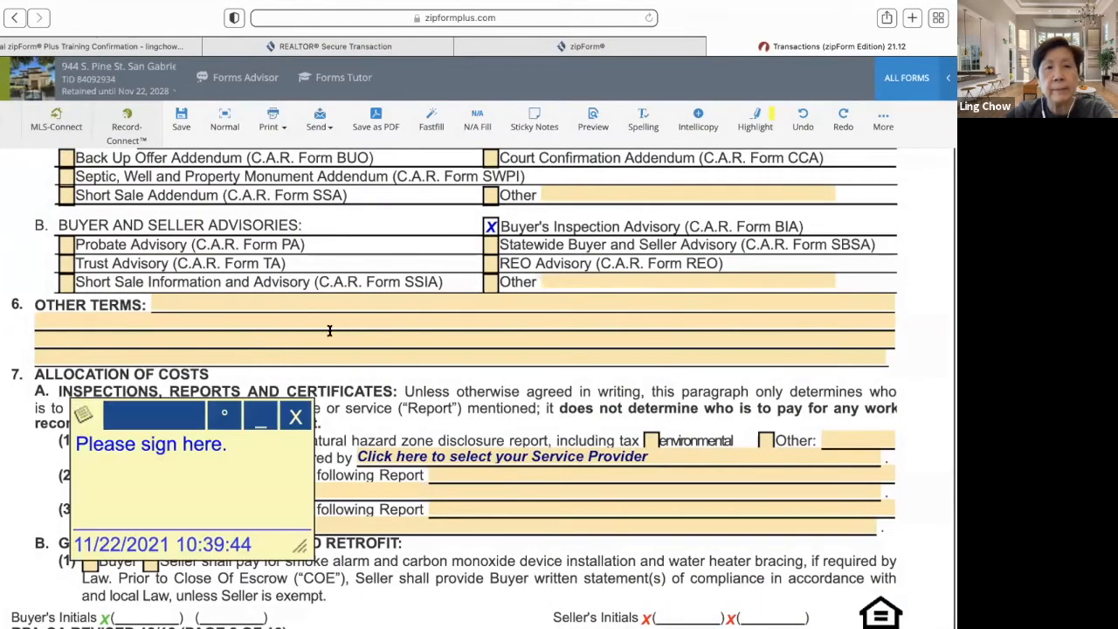
pyautogui.click(293, 424)
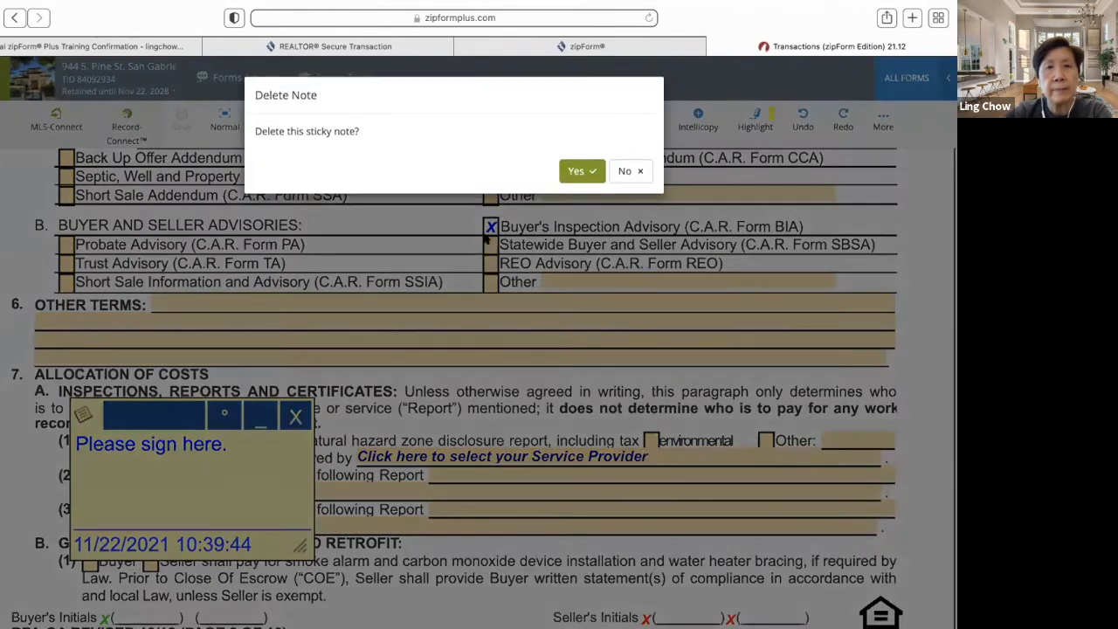
pyautogui.click(579, 171)
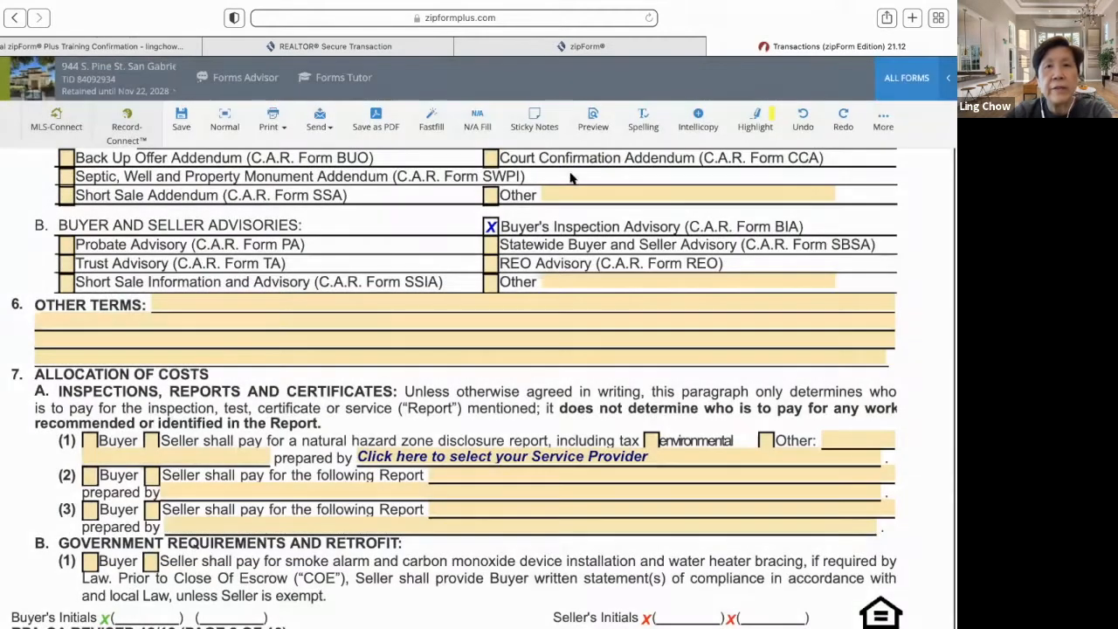
pyautogui.scroll(1, 439, 214)
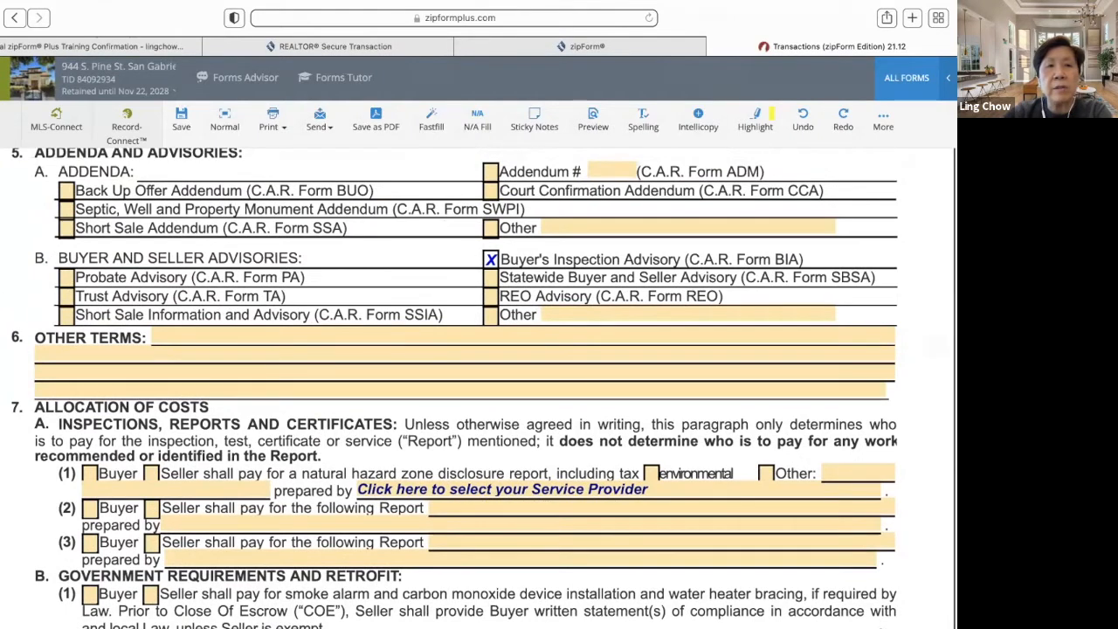
pyautogui.click(590, 120)
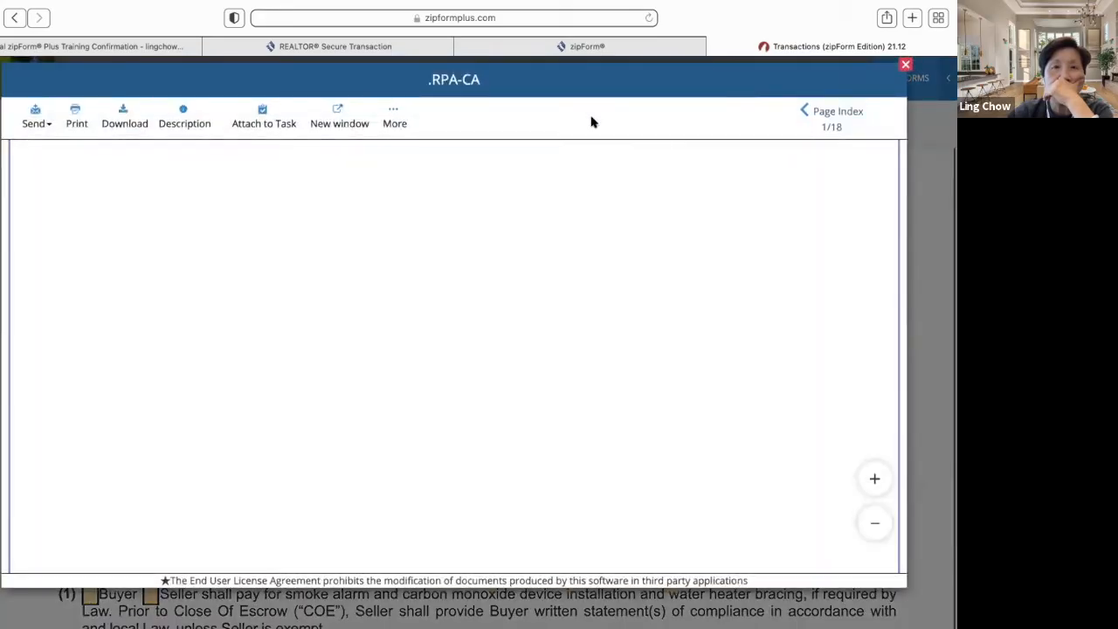
pyautogui.scroll(-5, 524, 248)
pyautogui.scroll(-15, 524, 248)
pyautogui.scroll(15, 524, 248)
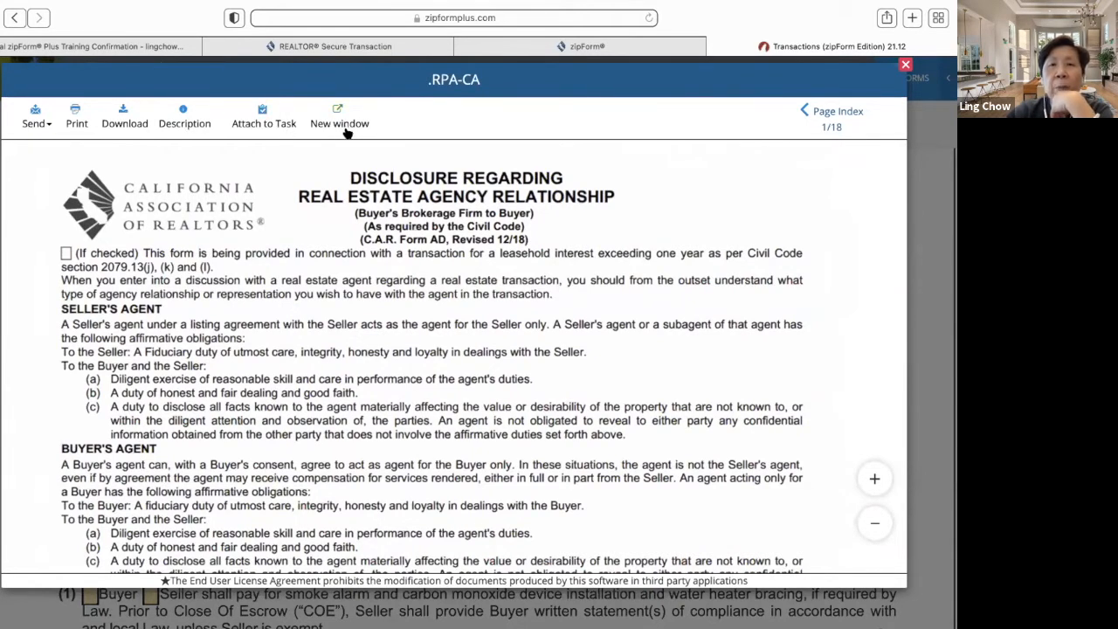
pyautogui.click(905, 65)
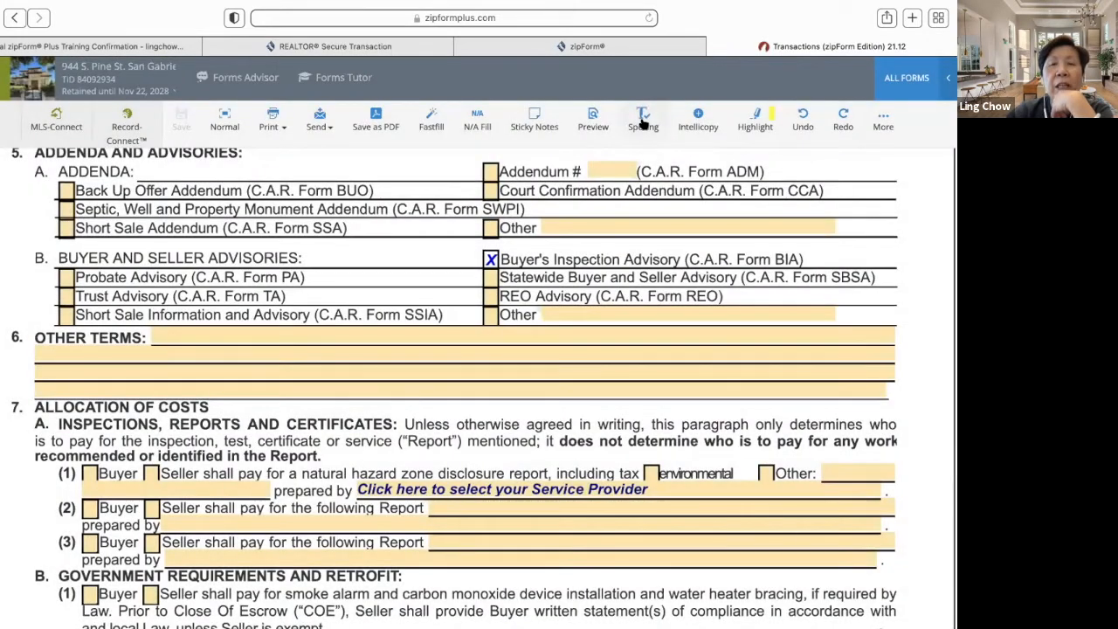
# - Run a spelling check on the purchase agreement, dismiss the result, and activate IntelliCopy fields
pyautogui.click(643, 123)
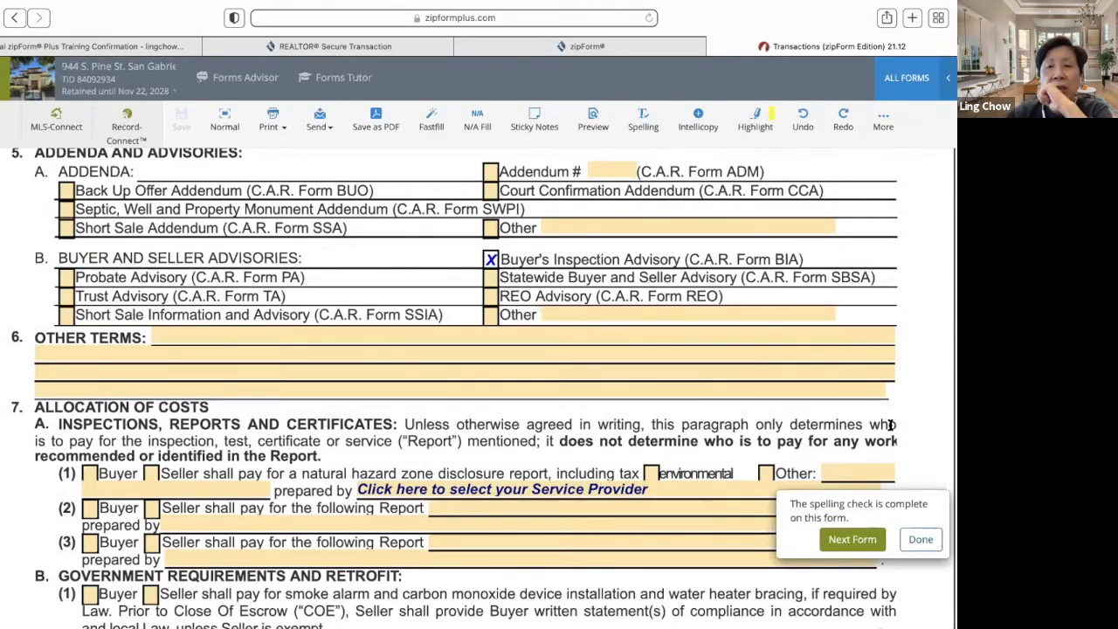
pyautogui.click(925, 543)
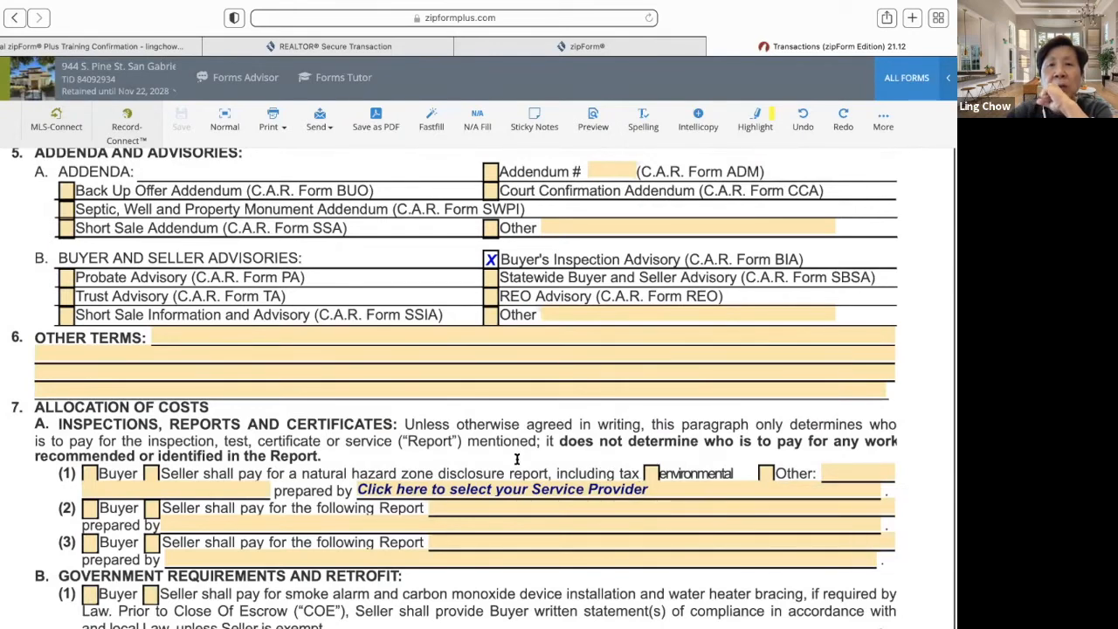
pyautogui.click(704, 128)
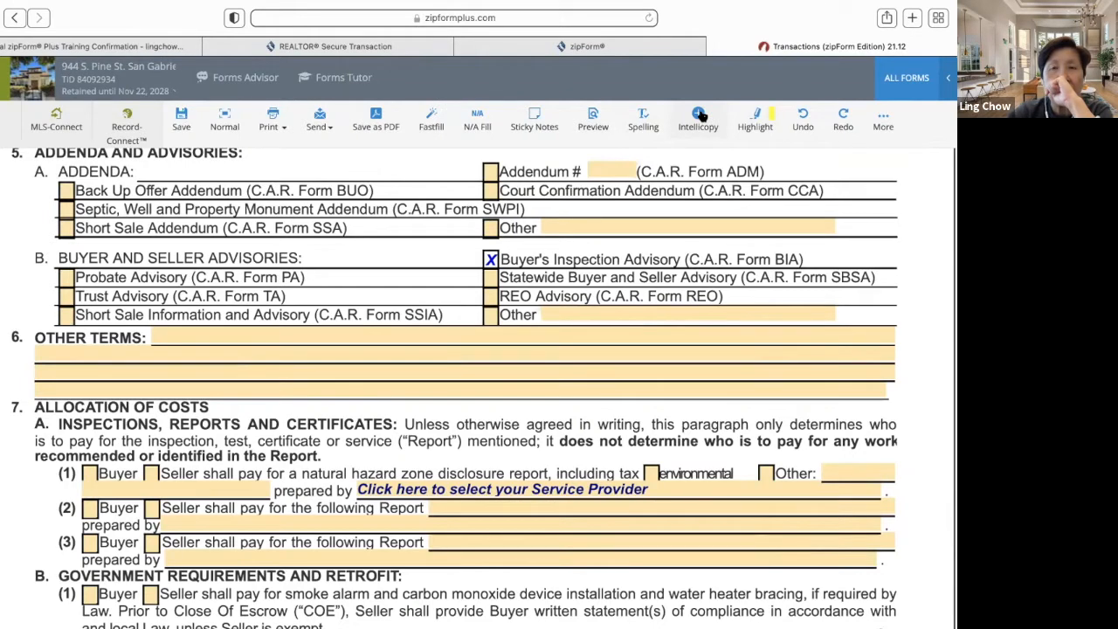
pyautogui.click(700, 115)
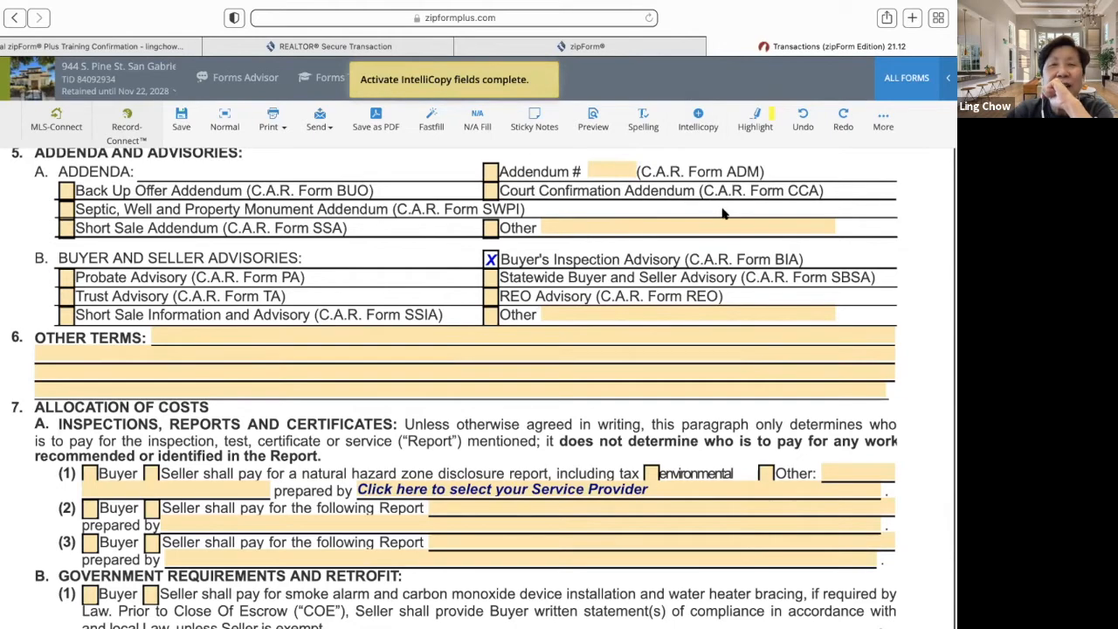
pyautogui.scroll(4, 673, 224)
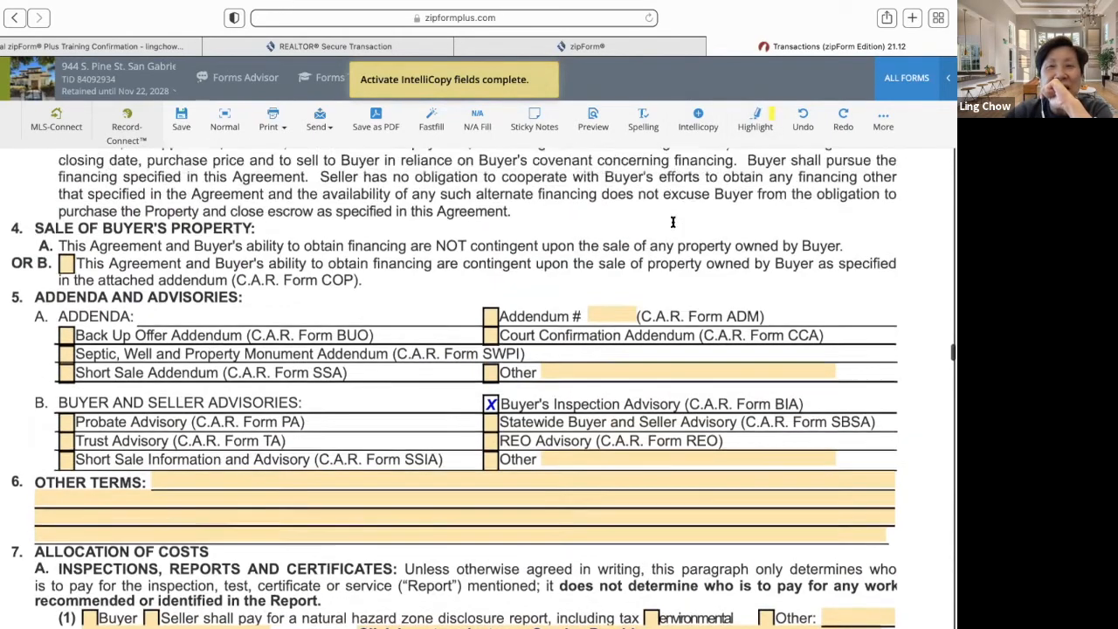
pyautogui.scroll(2, 673, 224)
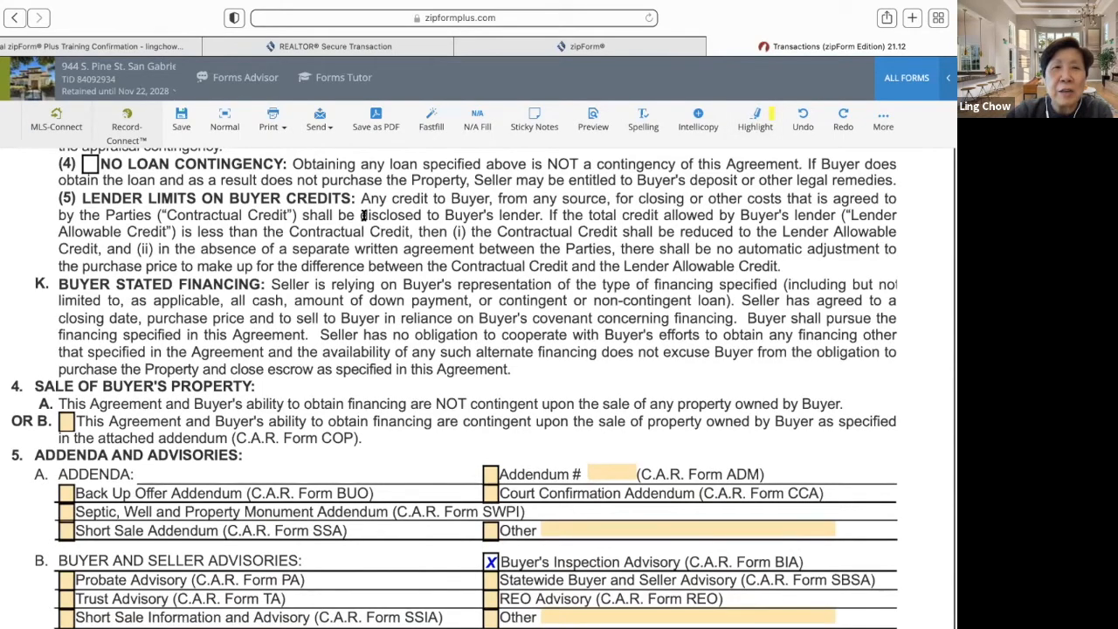
pyautogui.scroll(15, 293, 246)
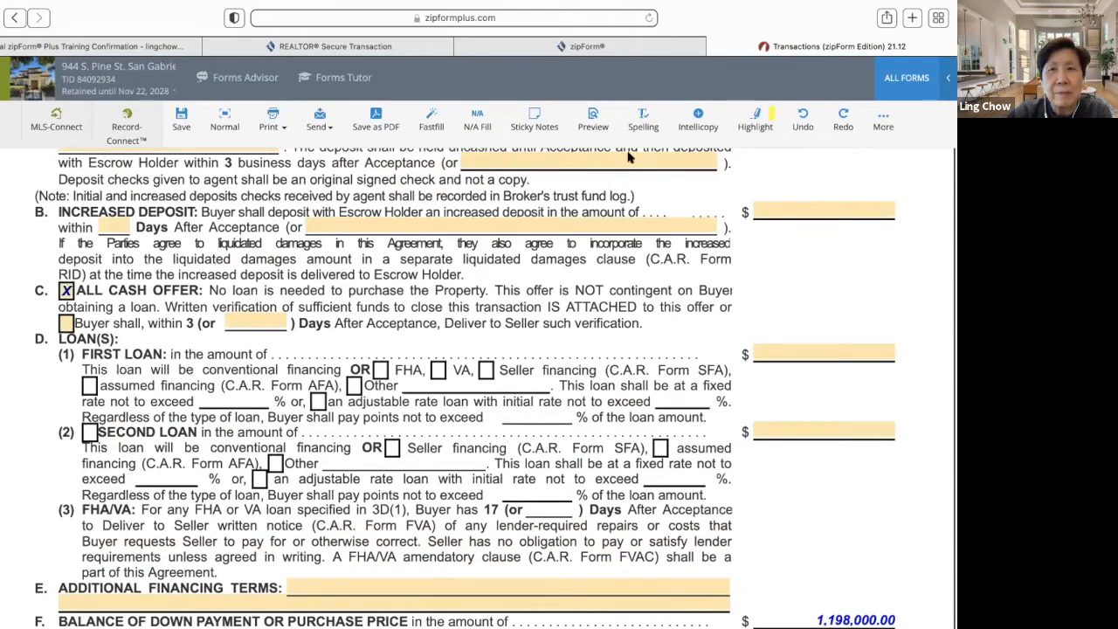
pyautogui.click(758, 123)
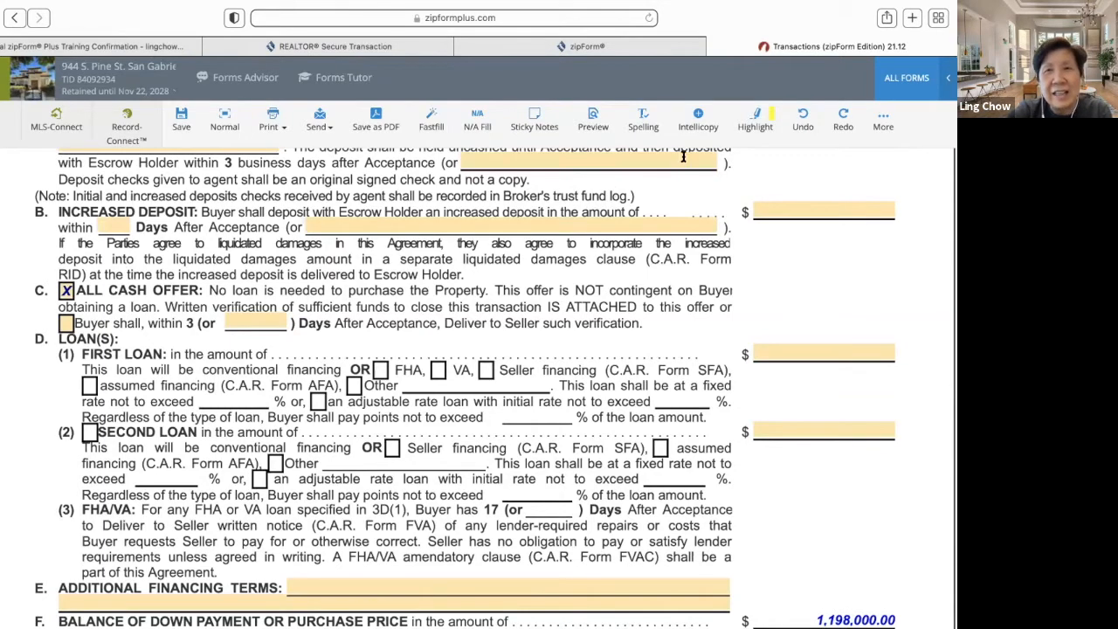
pyautogui.click(758, 119)
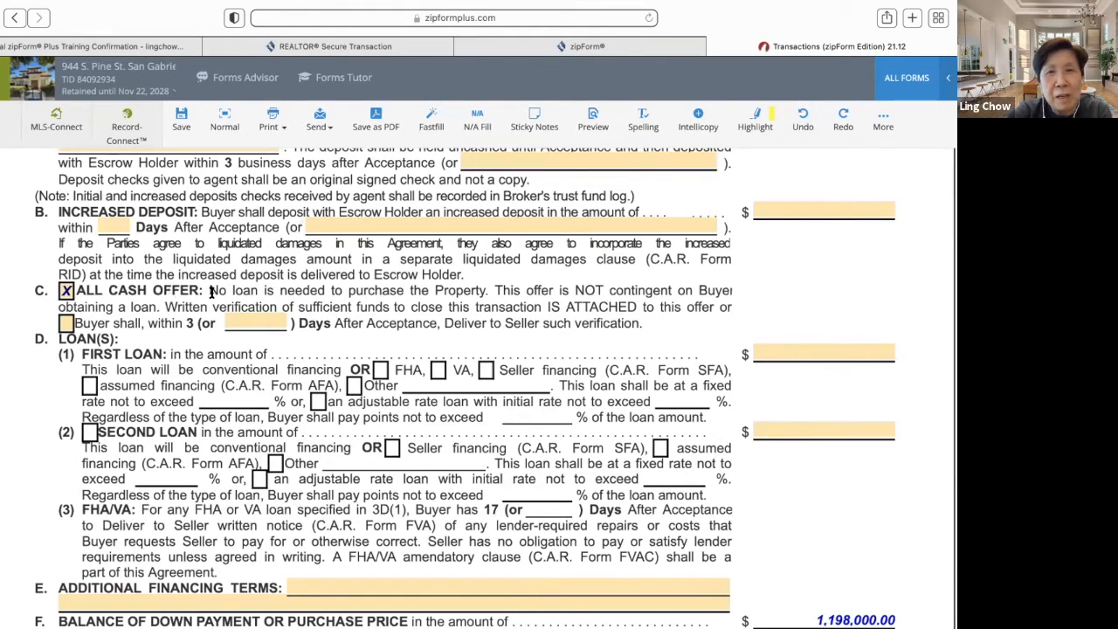
# - Try the Highlight tool, then show the More tools for photos, lookup fields and clauses
pyautogui.click(750, 125)
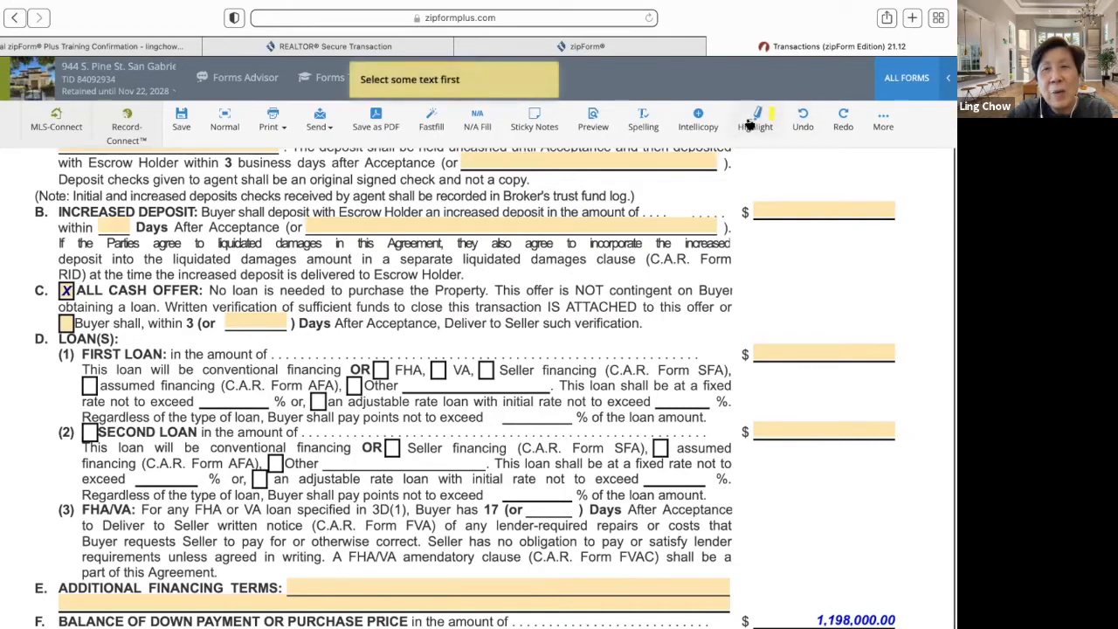
pyautogui.rightClick(772, 124)
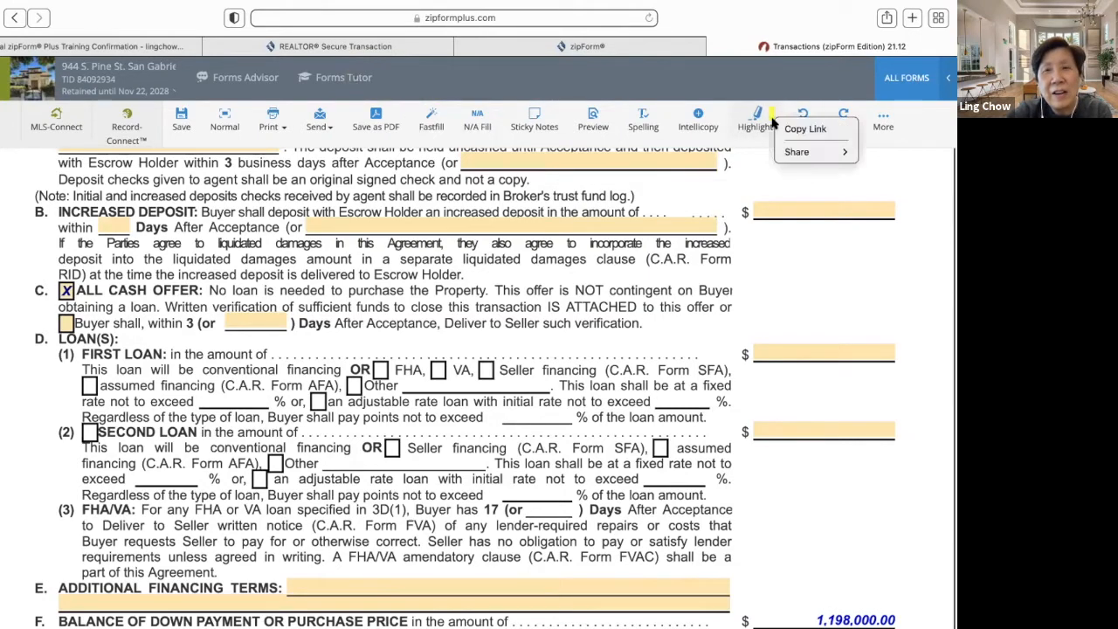
pyautogui.click(742, 143)
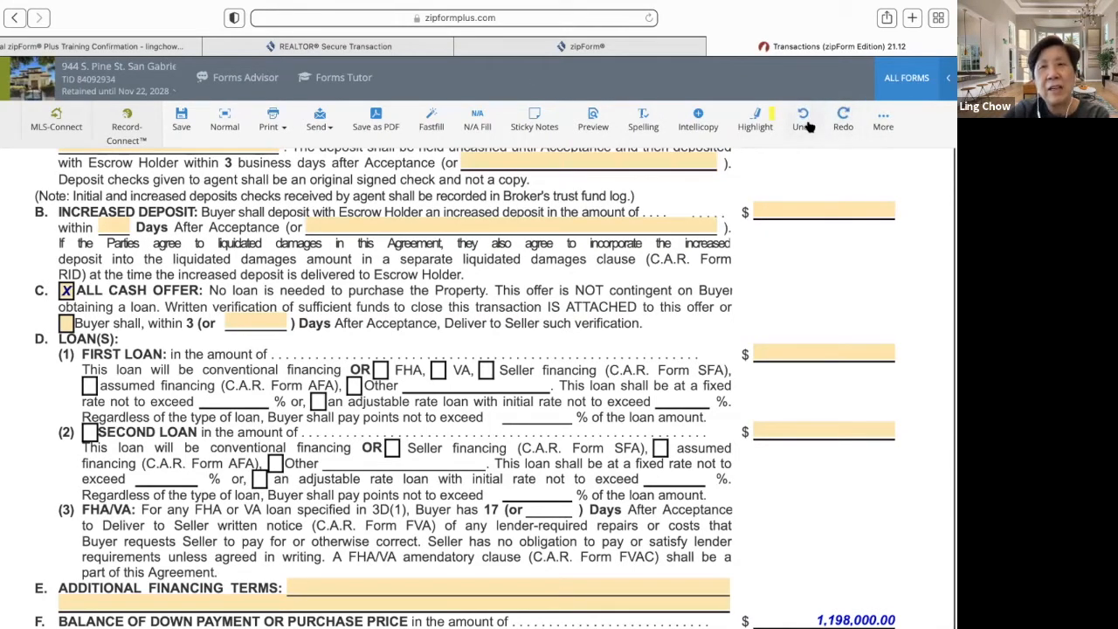
pyautogui.click(883, 121)
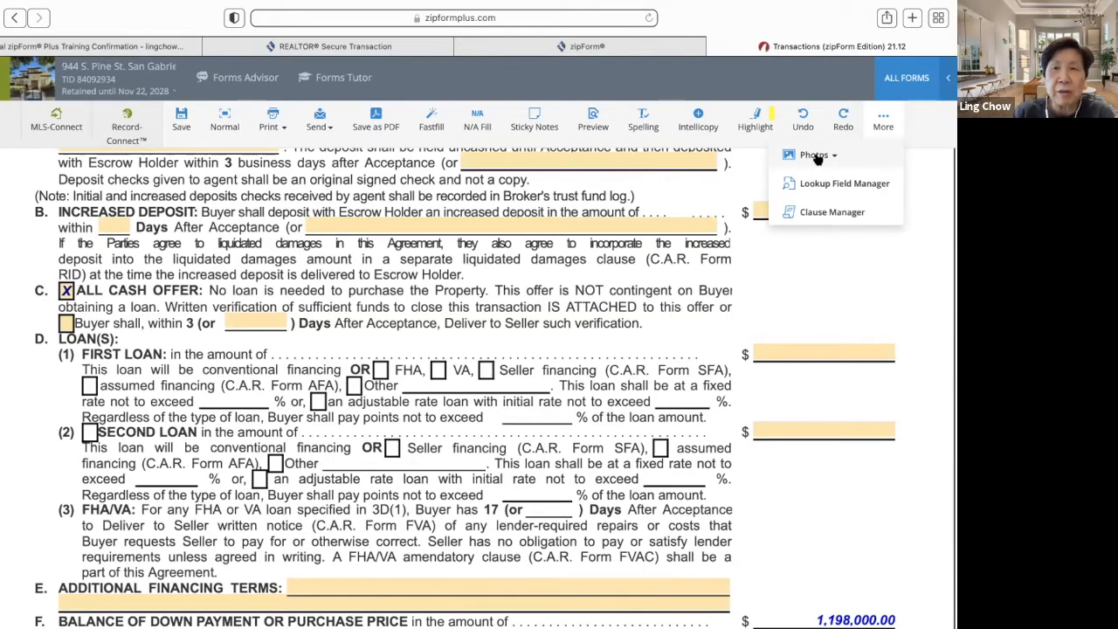
# - Search the form libraries for 'avid' and add Agent Visual Inspection Disclosure #1 to the transaction
pyautogui.click(900, 85)
pyautogui.click(749, 169)
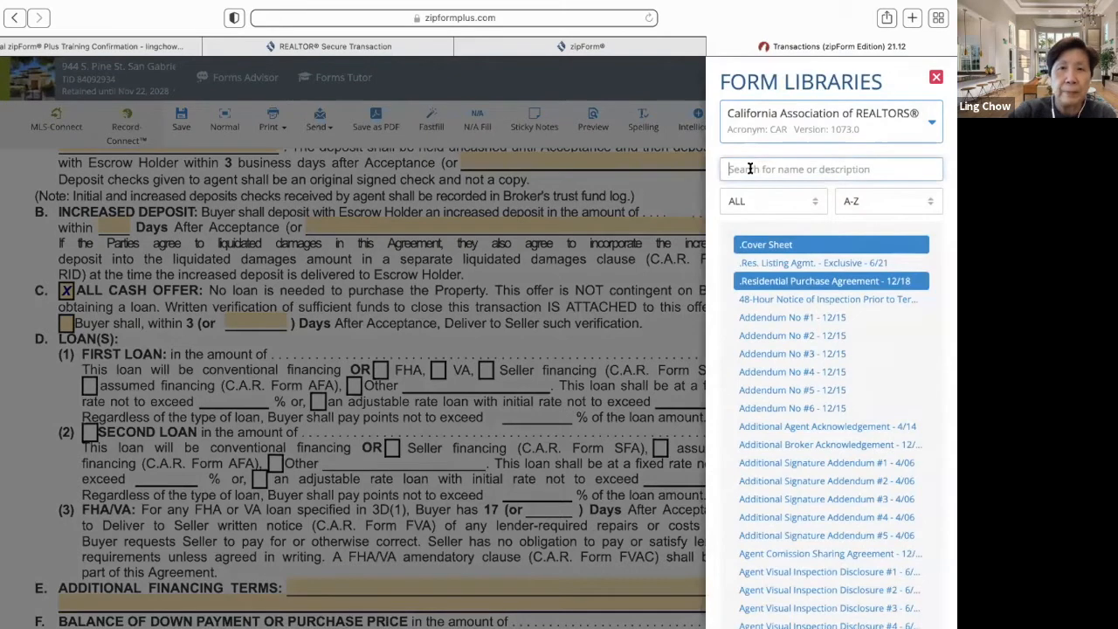
pyautogui.write('avid')
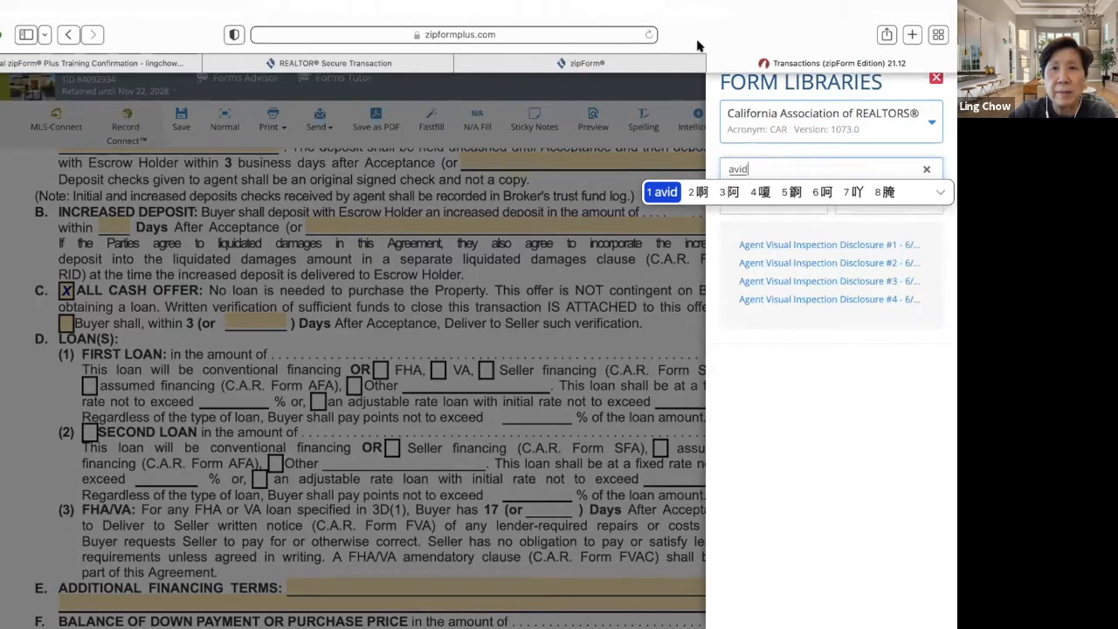
pyautogui.press('Return')
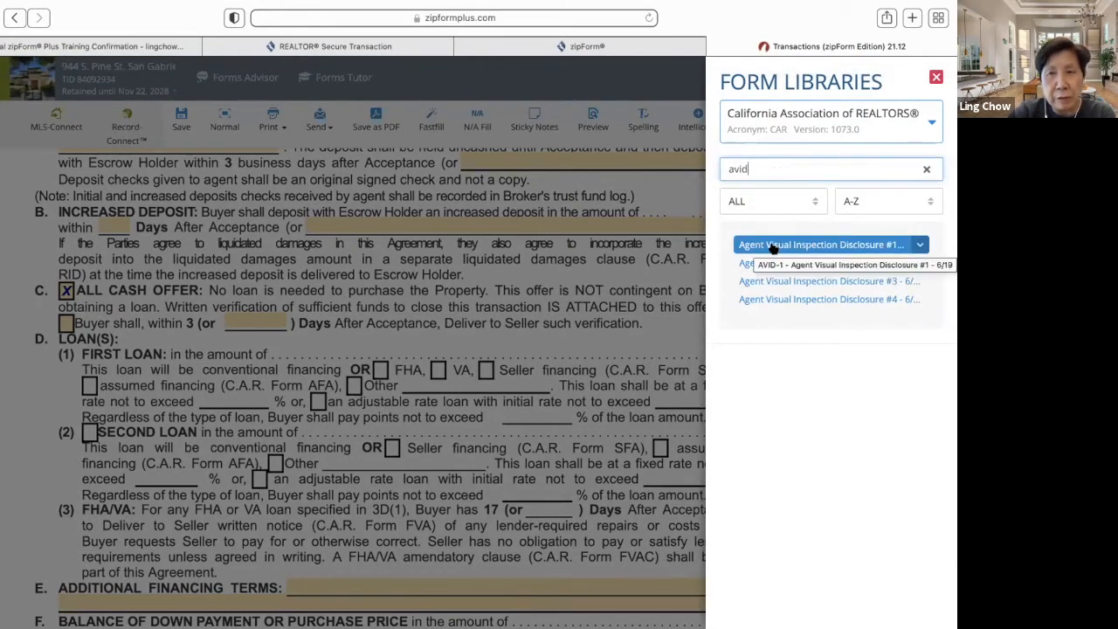
pyautogui.click(773, 246)
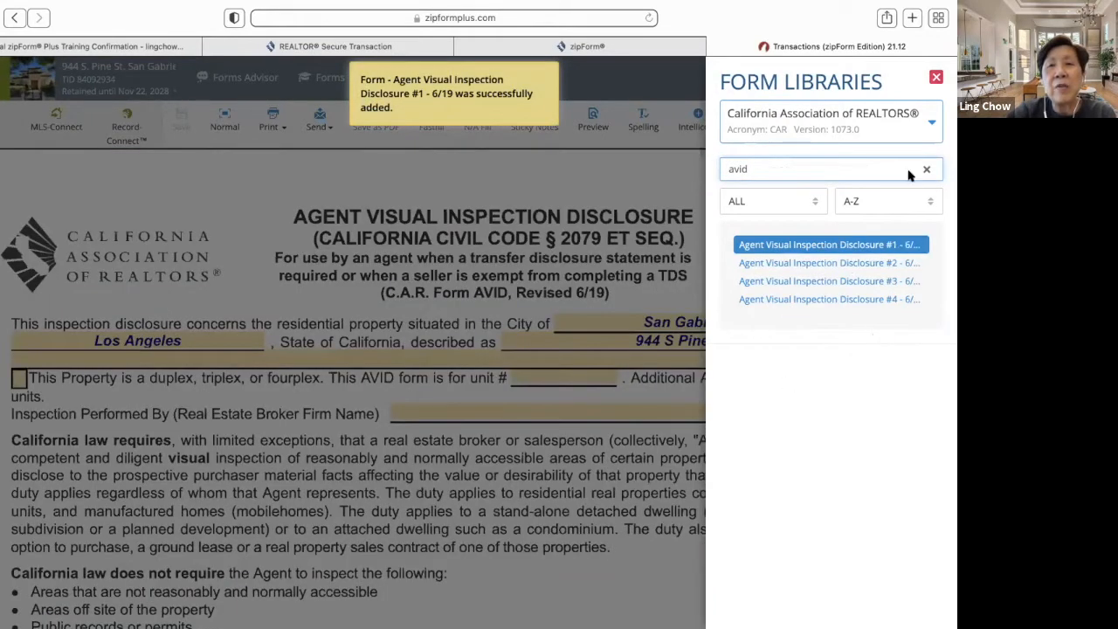
pyautogui.click(935, 78)
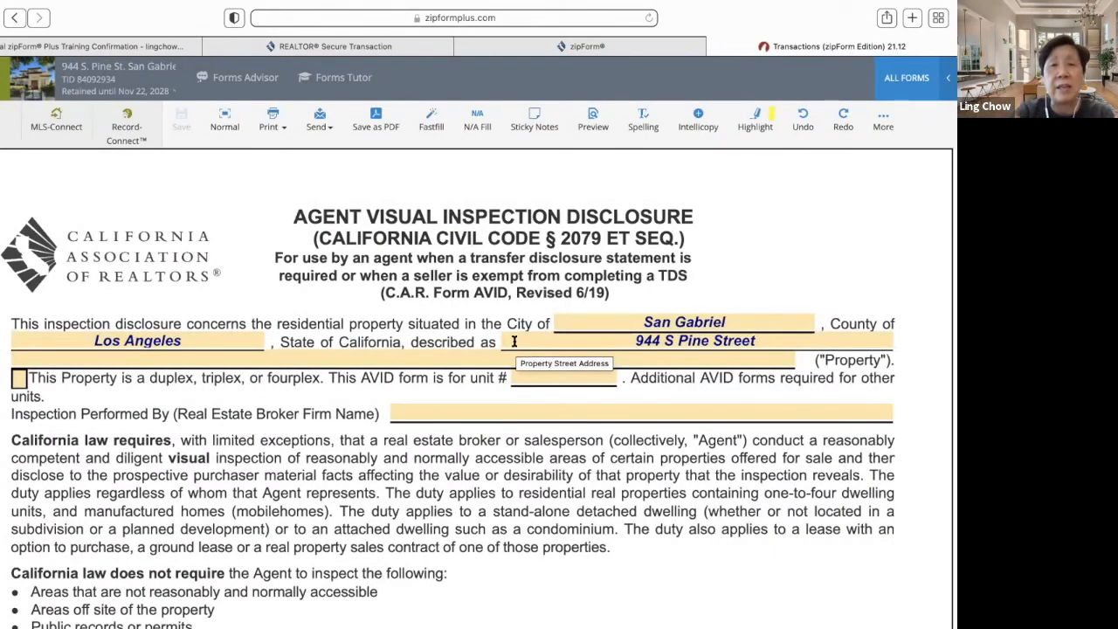
# - Look over the AVID form's photo options under More > Photos, then close them
pyautogui.scroll(-5, 438, 444)
pyautogui.scroll(2, 438, 444)
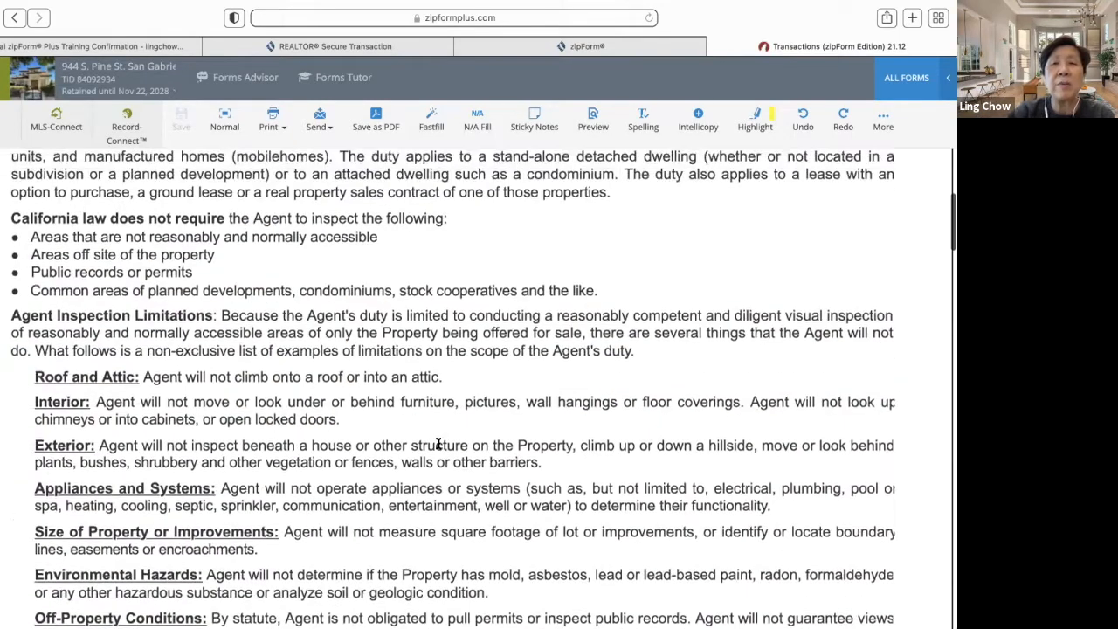
pyautogui.click(880, 127)
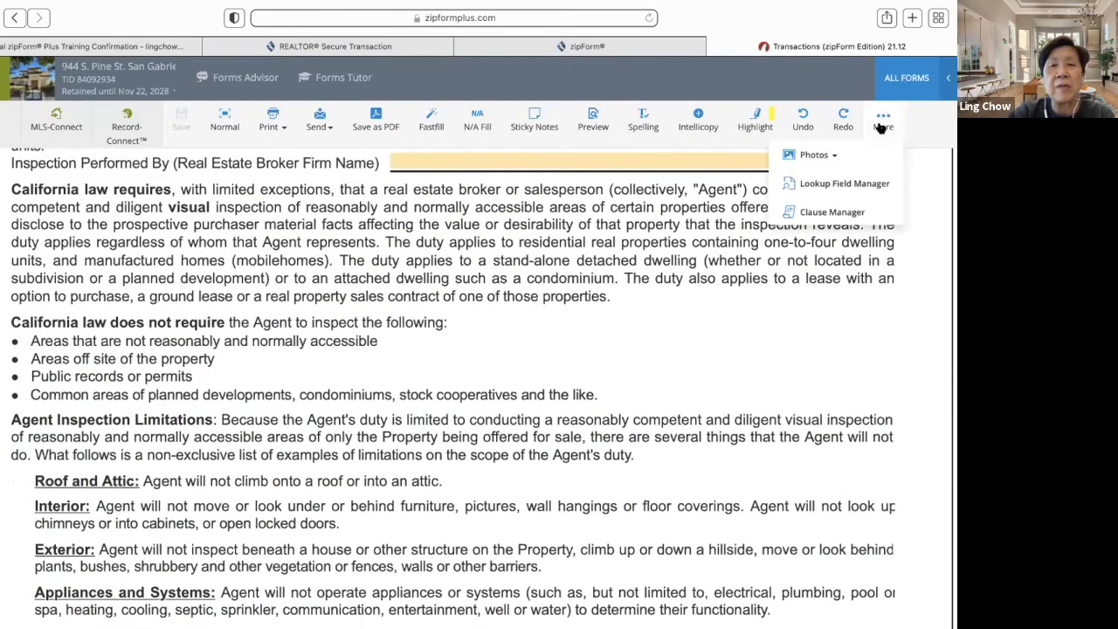
pyautogui.click(817, 154)
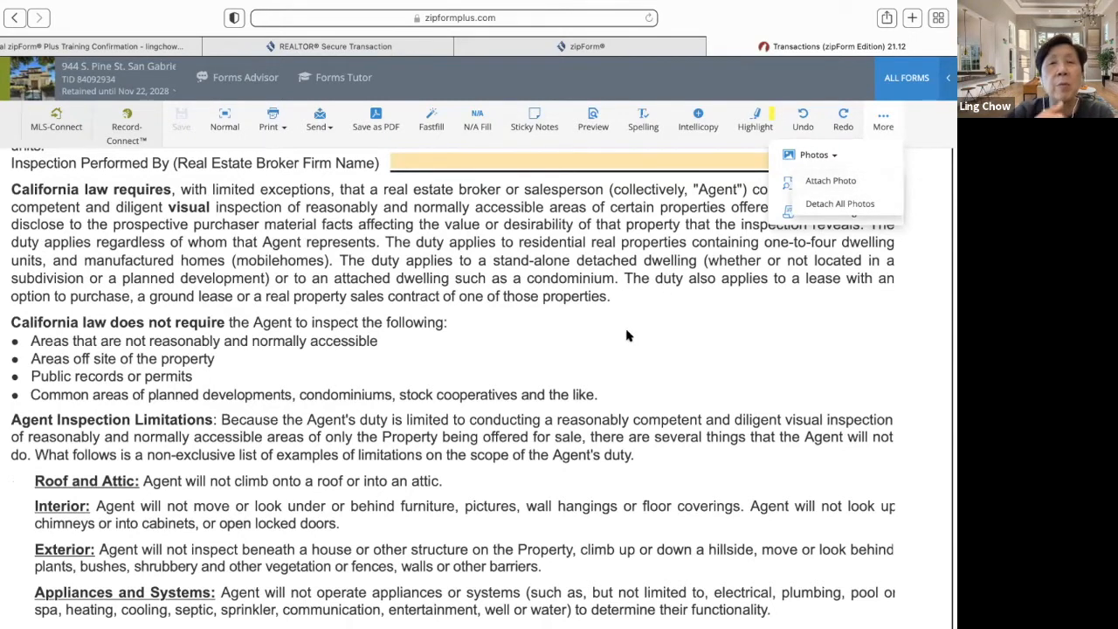
pyautogui.click(762, 320)
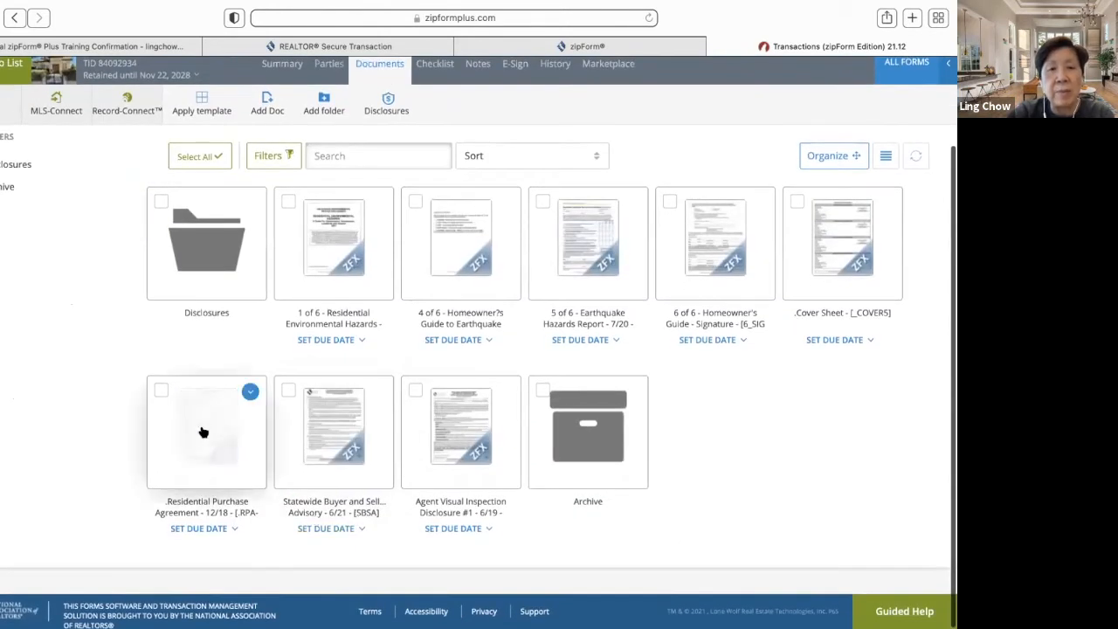
# - Open the Residential Purchase Agreement in full-width view and scroll into it
pyautogui.click(204, 429)
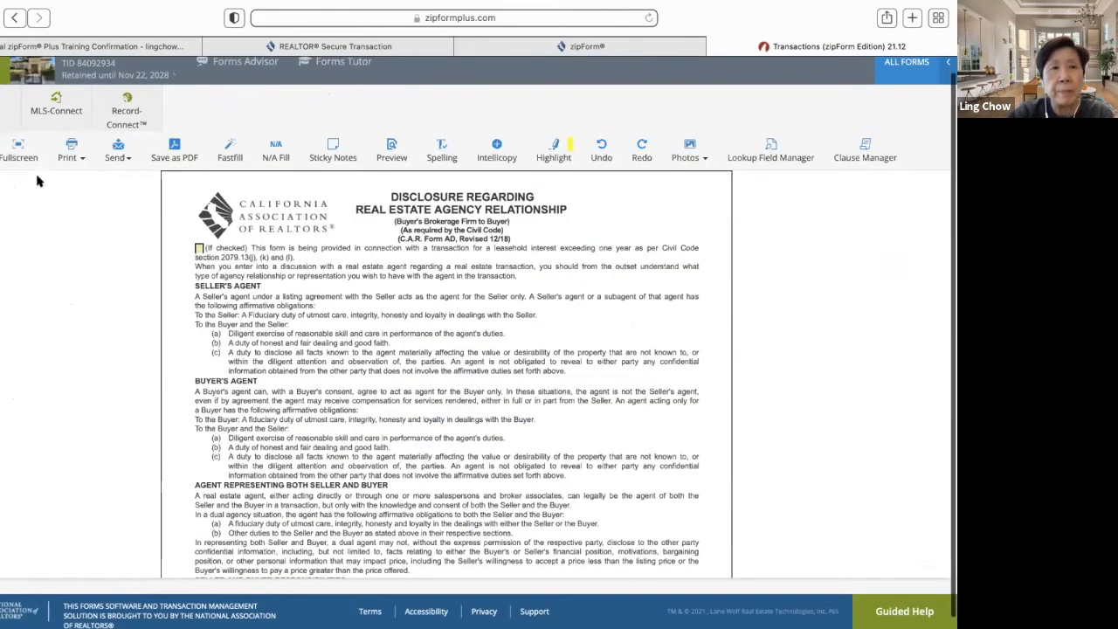
pyautogui.click(19, 148)
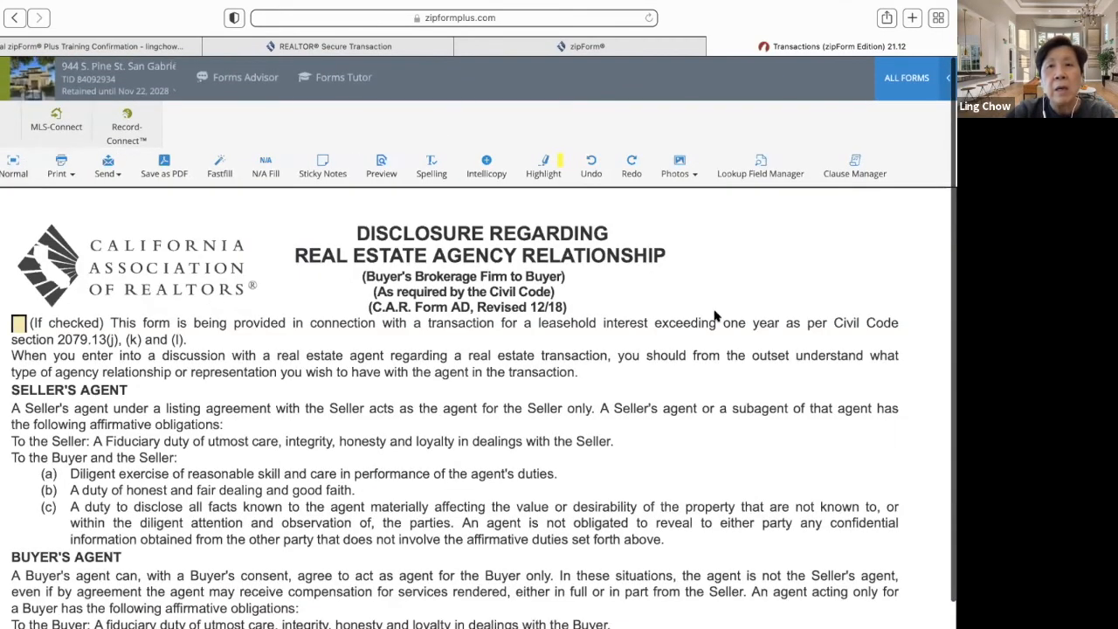
pyautogui.scroll(-15, 716, 316)
pyautogui.scroll(-8, 718, 324)
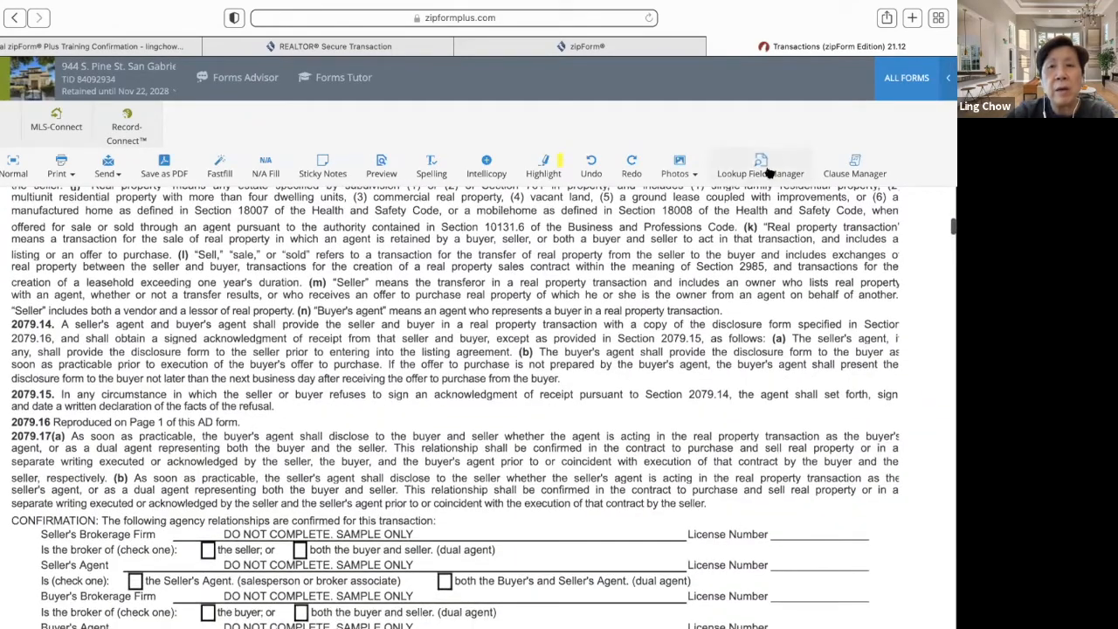
# - Inspect the city lookup field in the Lookup Field Manager and cancel without saving
pyautogui.click(767, 172)
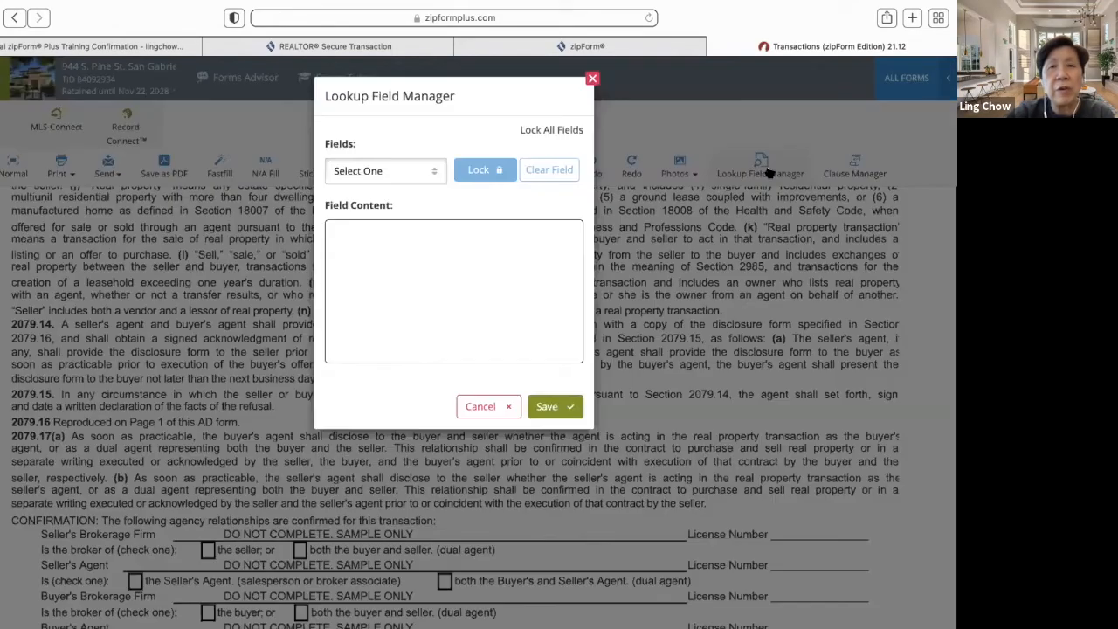
pyautogui.click(435, 173)
pyautogui.click(379, 230)
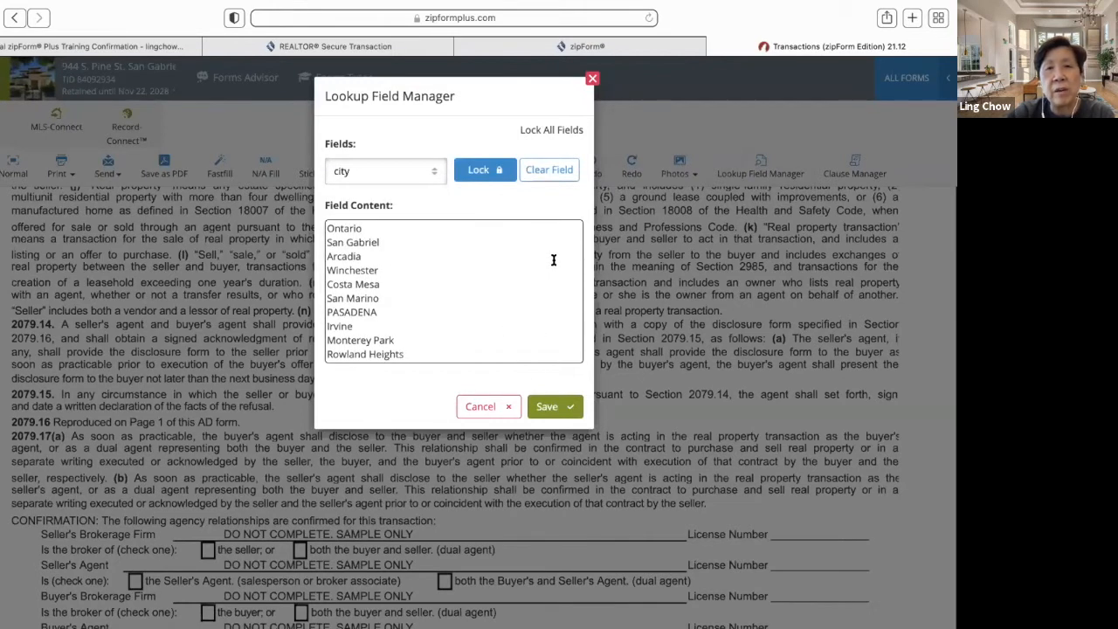
pyautogui.click(487, 408)
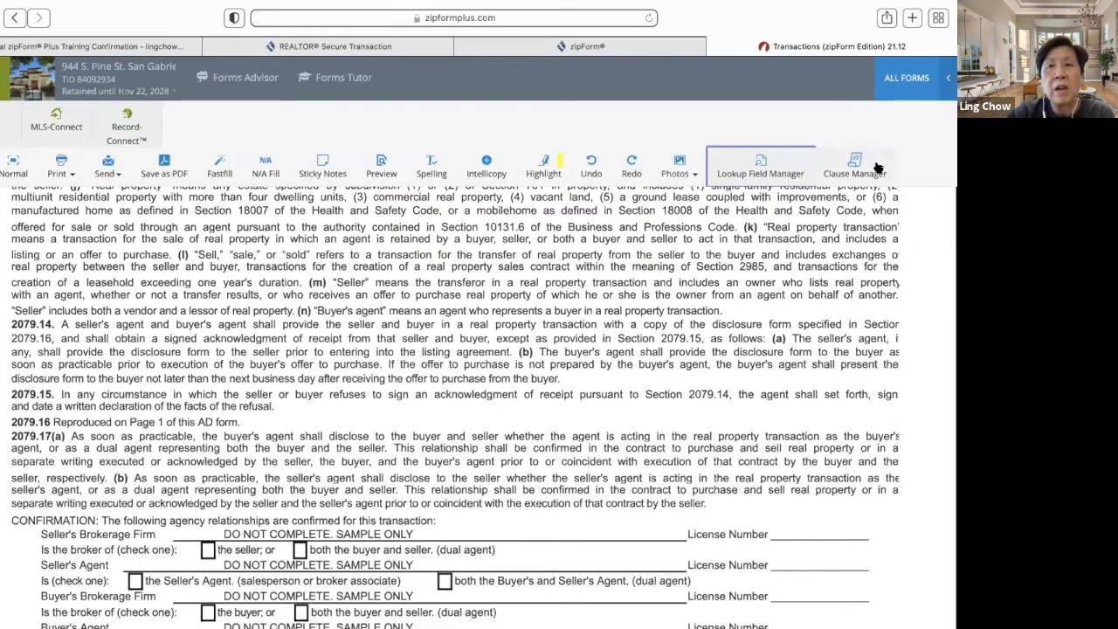
pyautogui.click(860, 164)
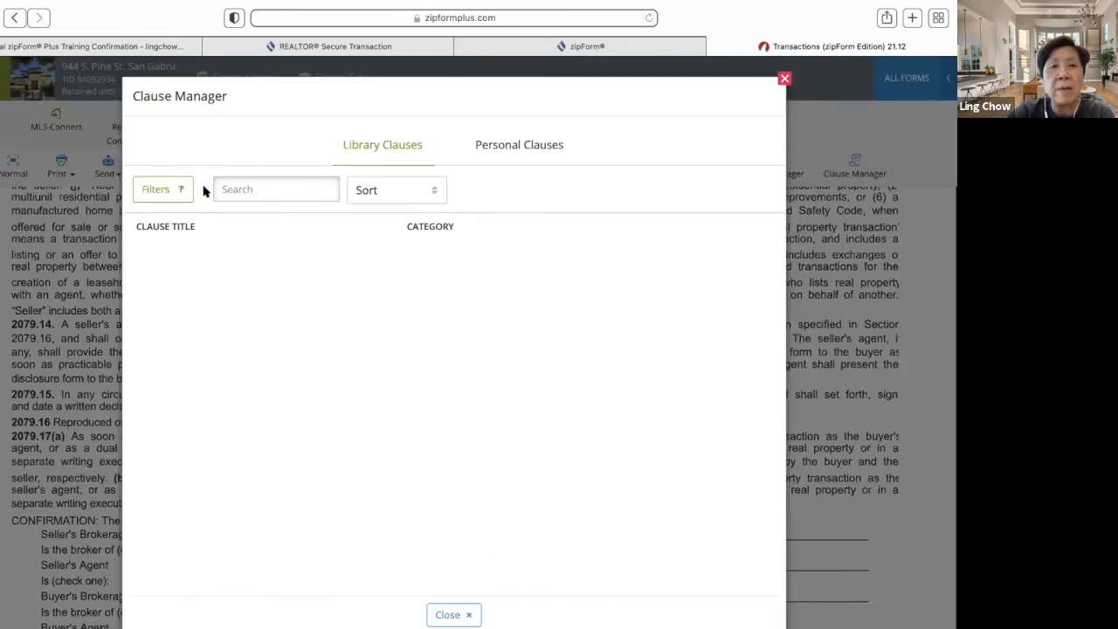
pyautogui.click(437, 199)
pyautogui.click(394, 232)
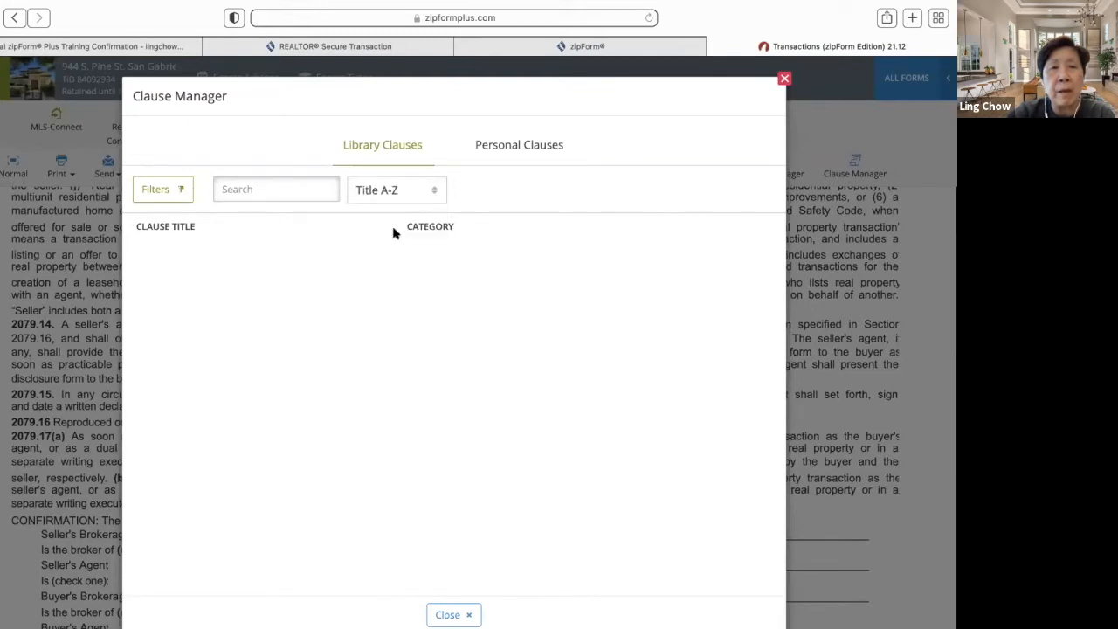
pyautogui.click(523, 149)
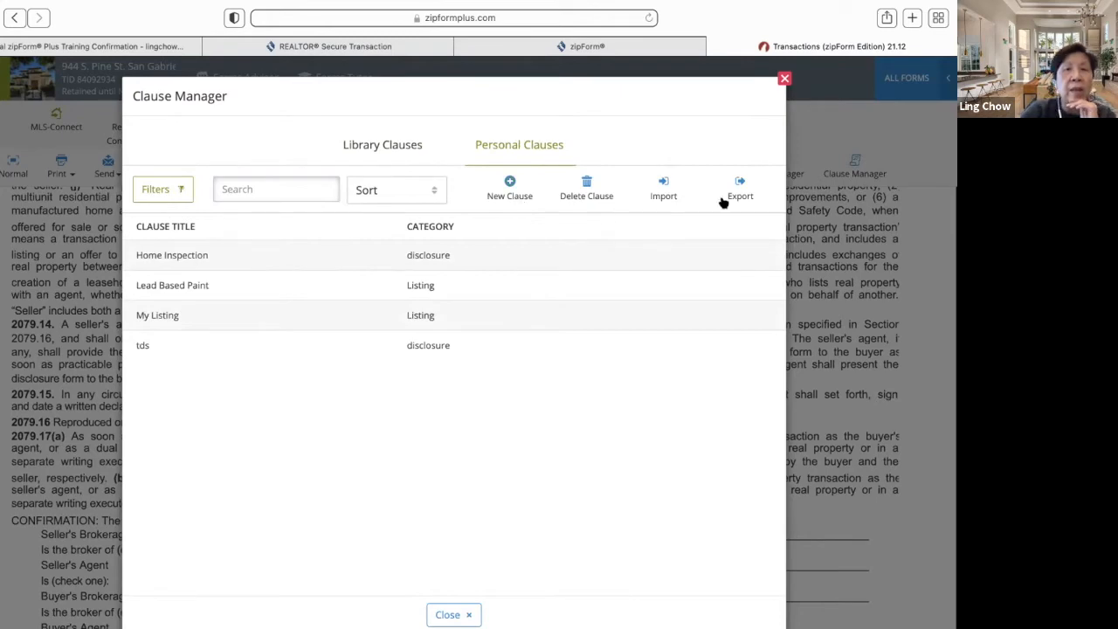
pyautogui.click(785, 80)
pyautogui.scroll(-5, 600, 336)
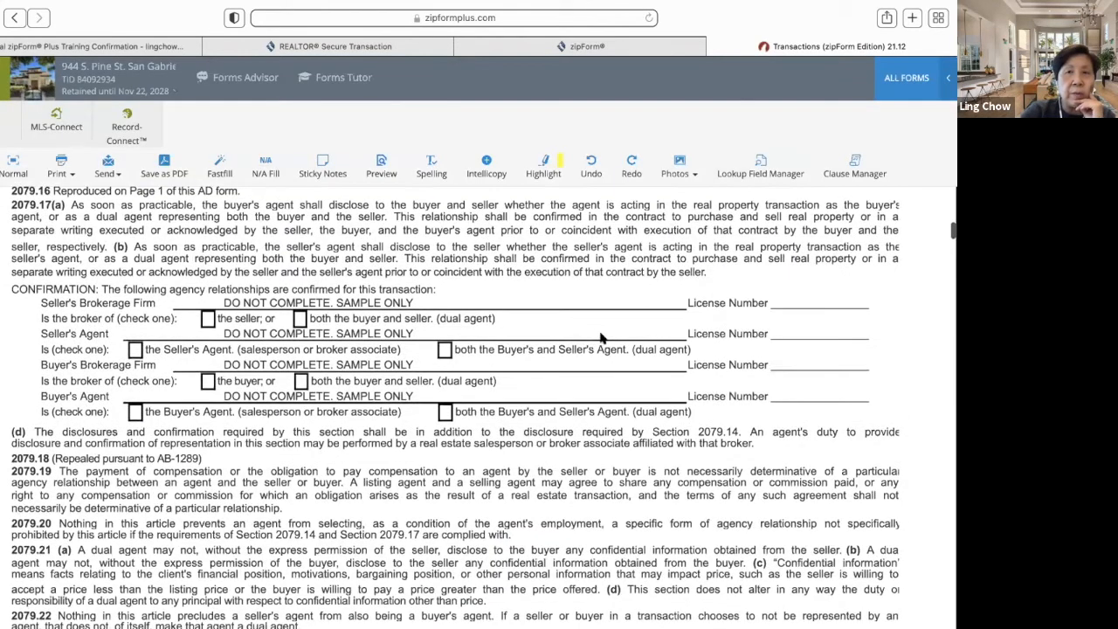
# - Scroll past the disclosure forms to the purchase agreement's paragraphs 5 Addenda and 6 Other Terms
pyautogui.scroll(-6, 600, 336)
pyautogui.scroll(-20, 600, 336)
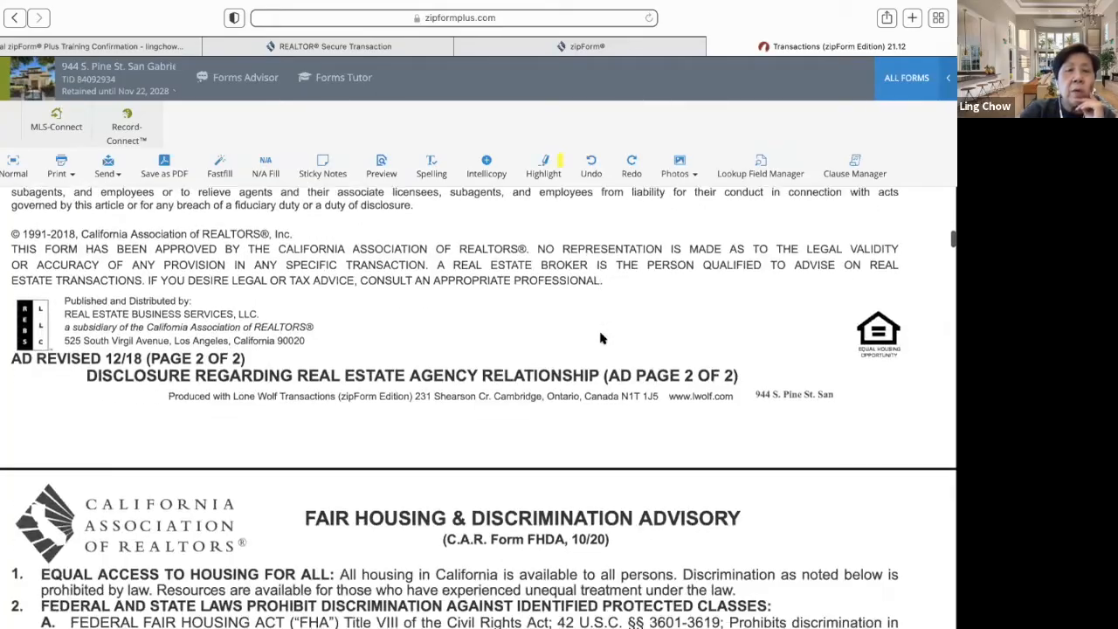
pyautogui.scroll(-20, 600, 337)
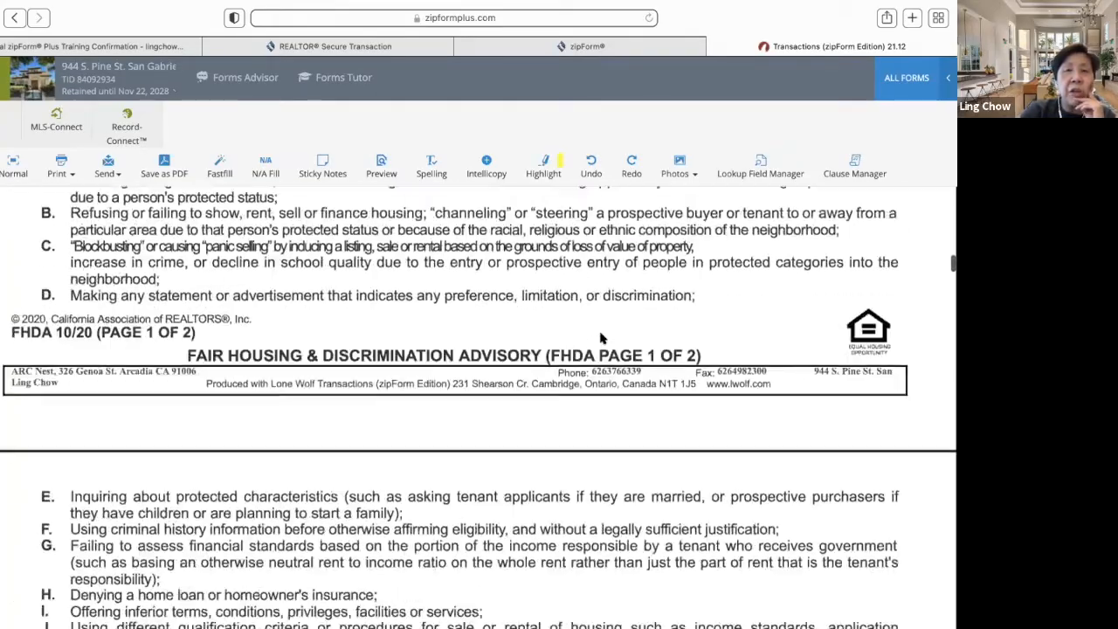
pyautogui.scroll(-20, 600, 336)
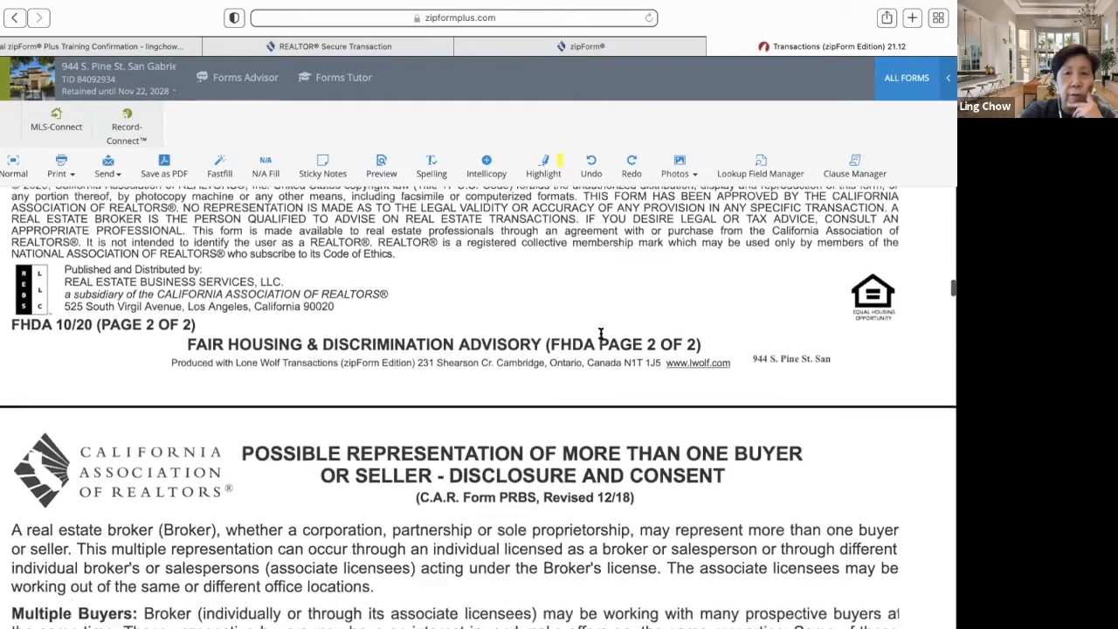
pyautogui.scroll(-20, 600, 337)
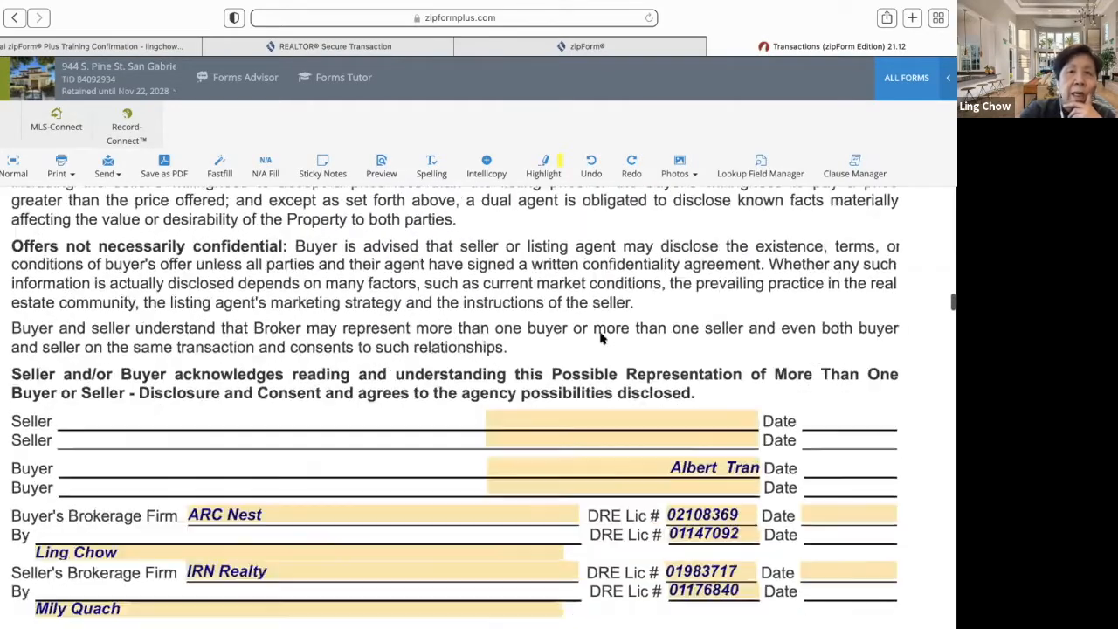
pyautogui.scroll(-20, 600, 336)
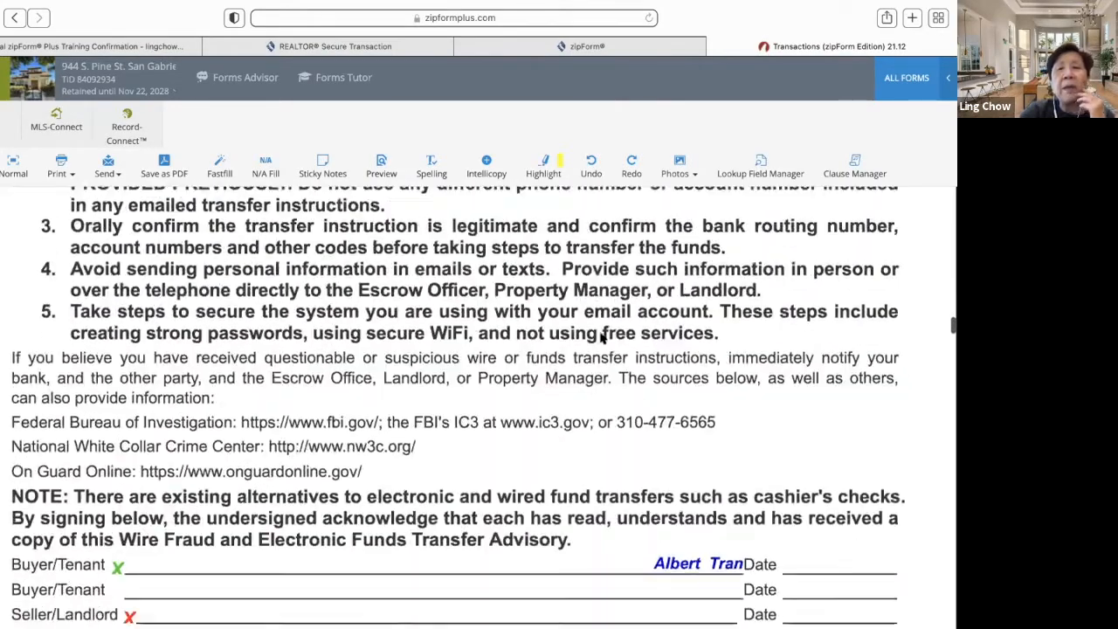
pyautogui.scroll(-5, 600, 336)
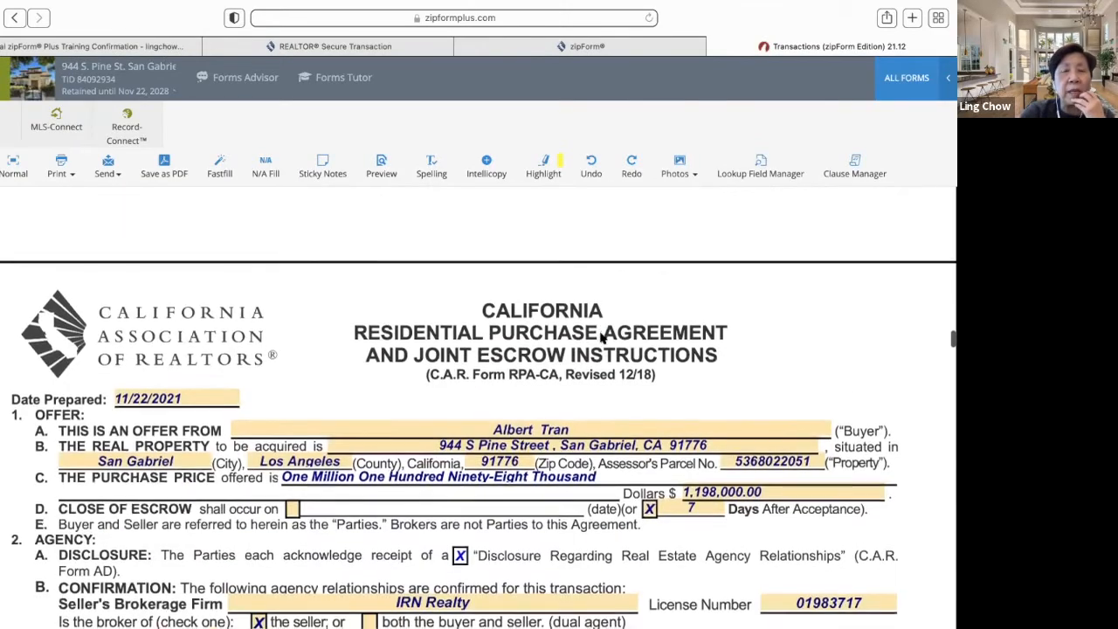
pyautogui.scroll(-15, 600, 337)
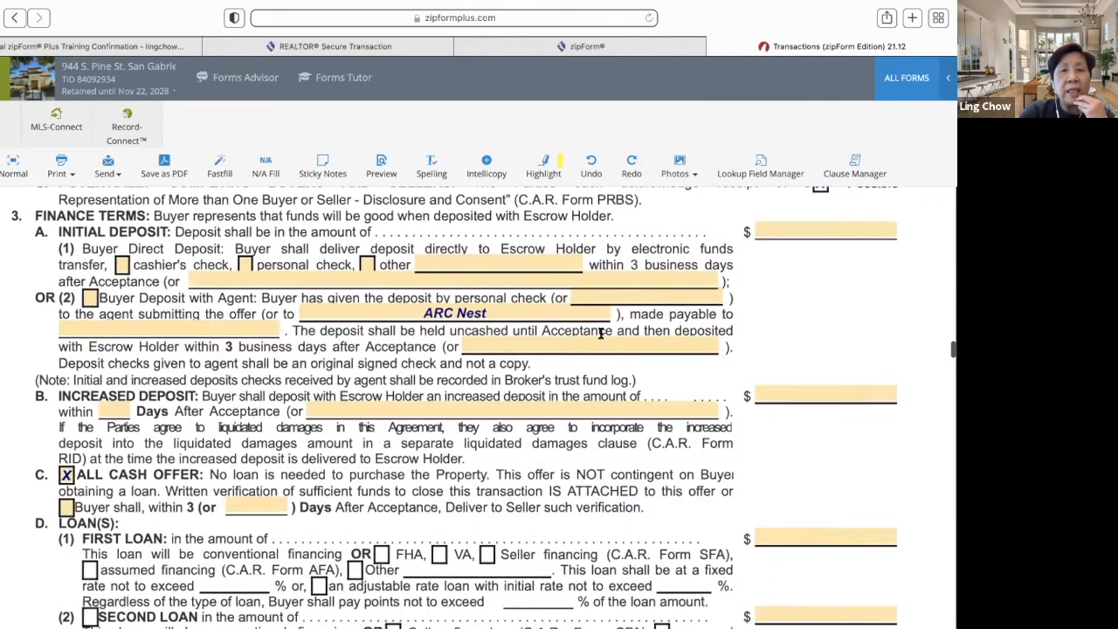
pyautogui.scroll(-1, 600, 336)
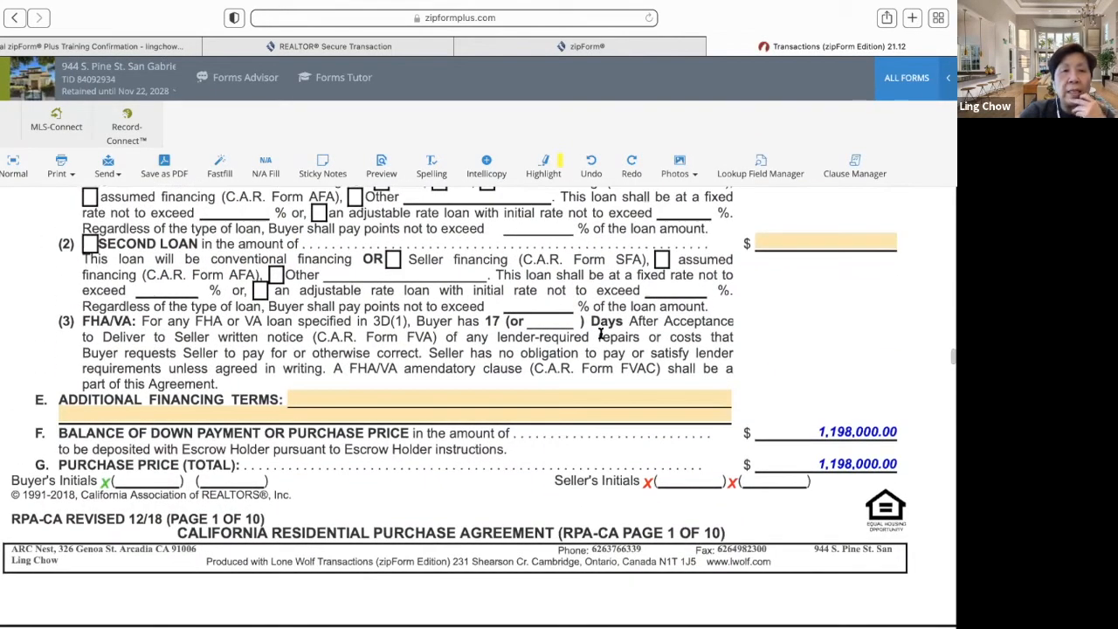
pyautogui.scroll(-2, 599, 334)
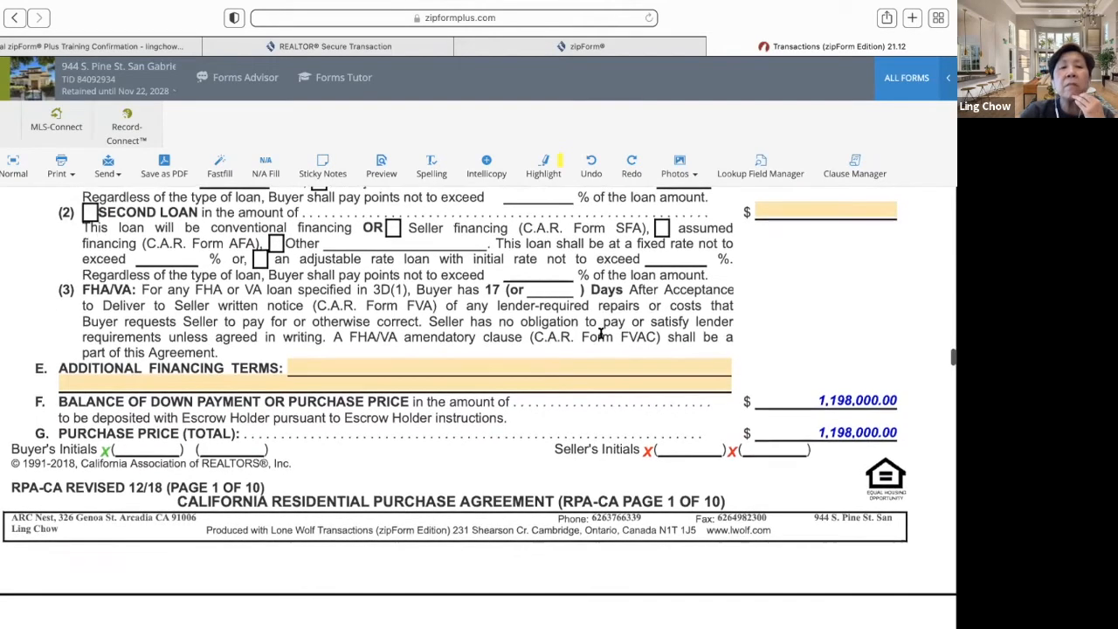
pyautogui.scroll(-1, 600, 335)
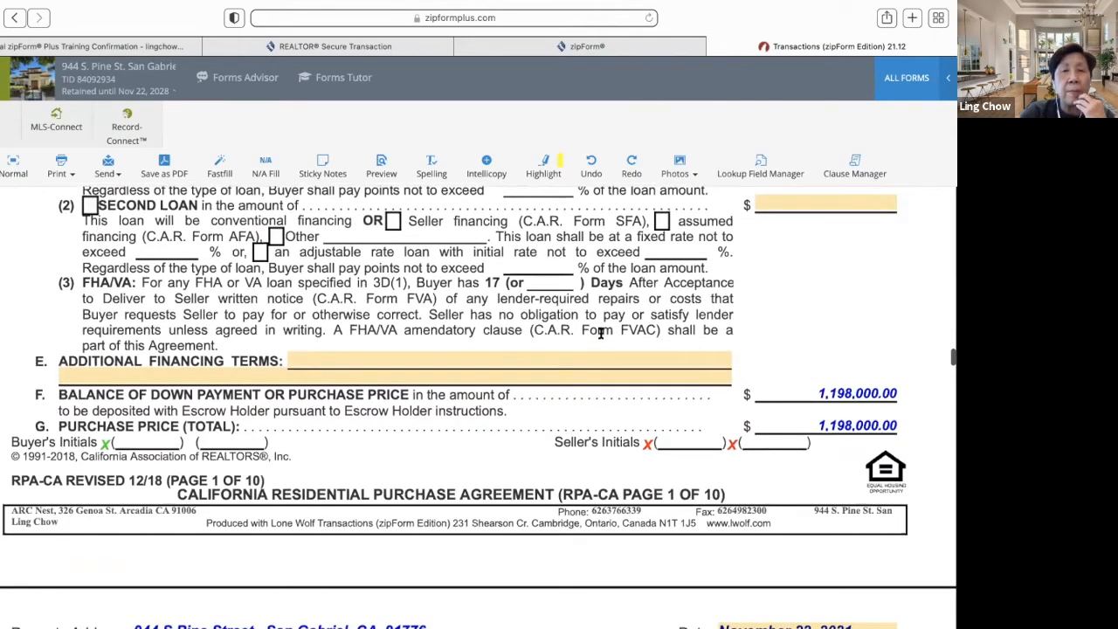
pyautogui.scroll(-2, 600, 335)
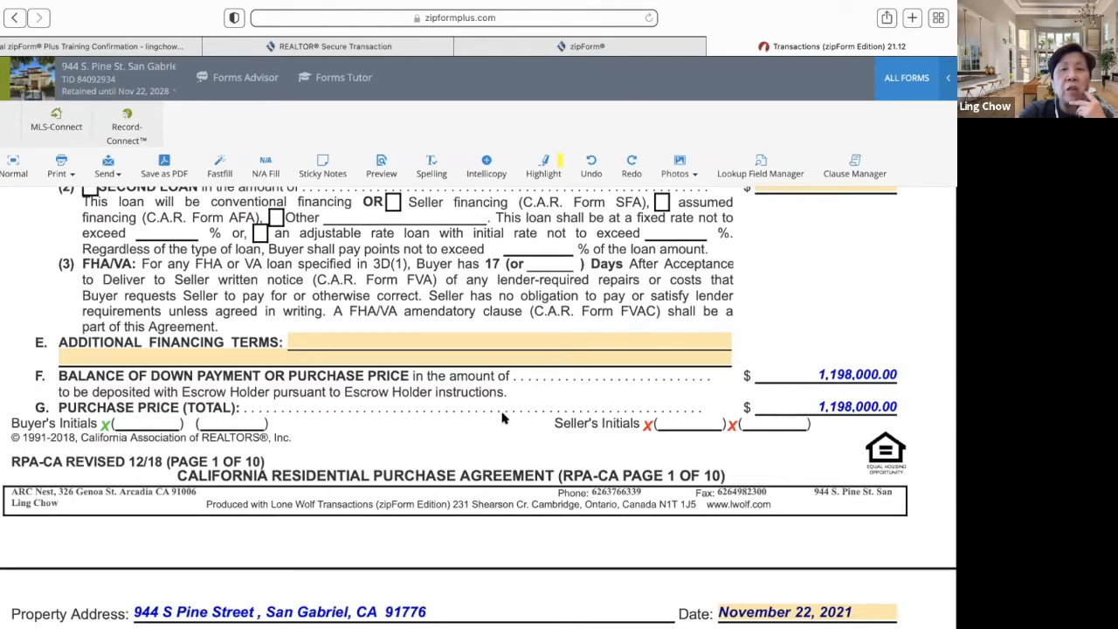
pyautogui.scroll(-2, 502, 419)
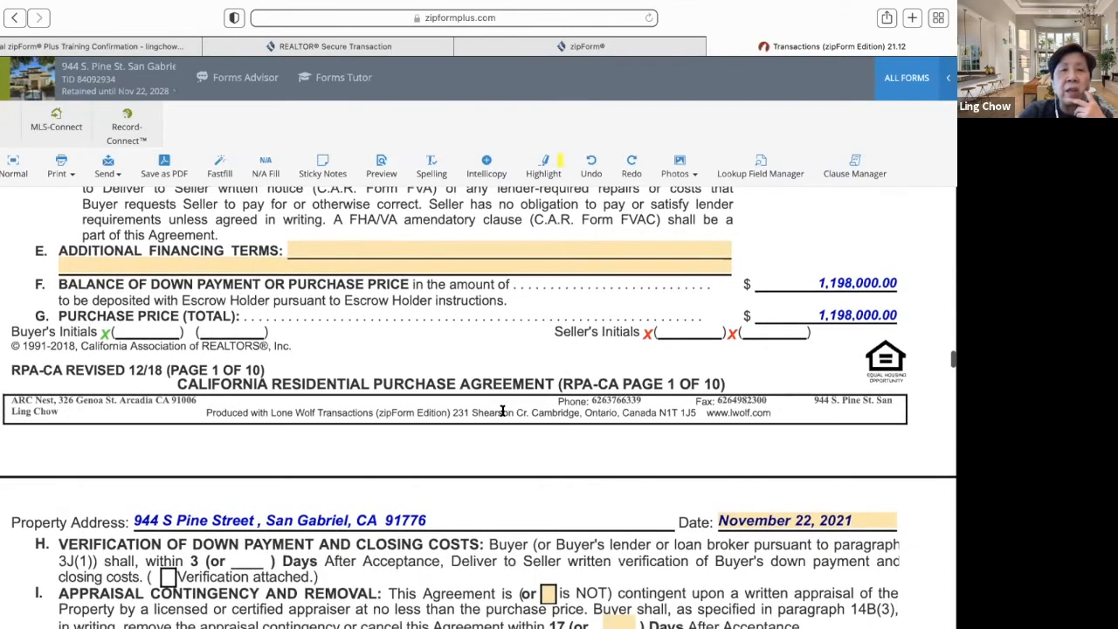
pyautogui.scroll(-4, 502, 410)
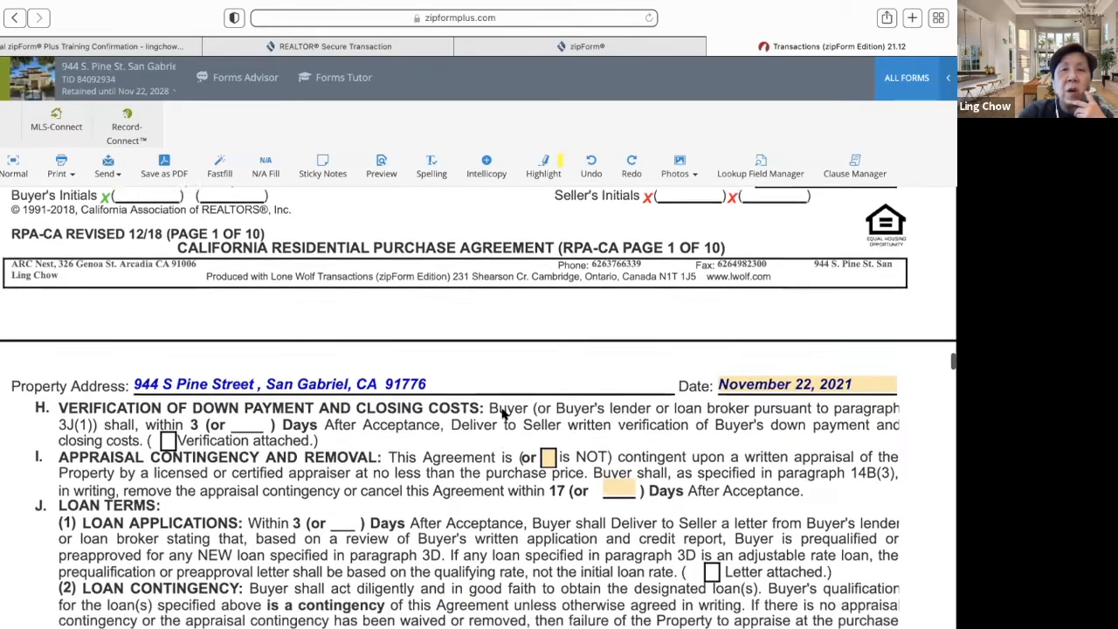
pyautogui.scroll(-20, 503, 413)
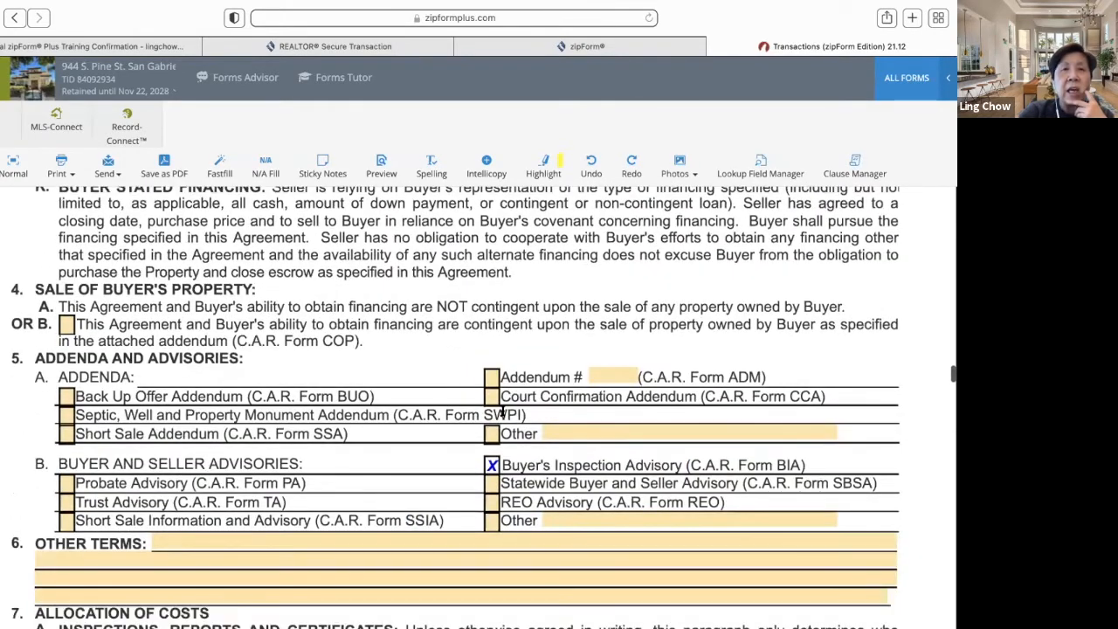
pyautogui.scroll(-2, 502, 411)
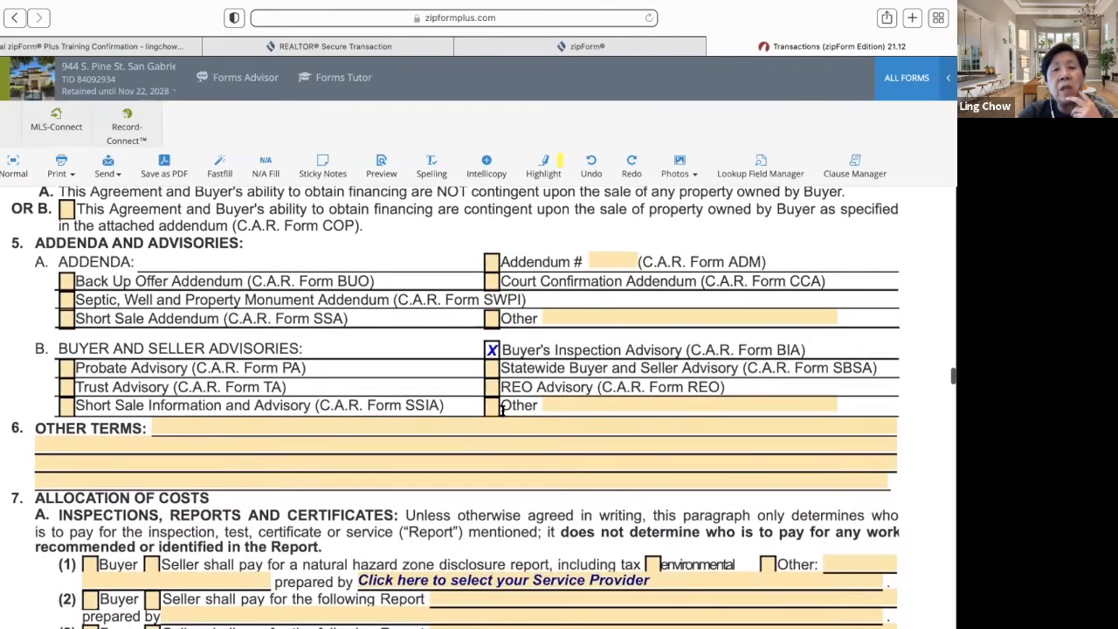
pyautogui.scroll(-1, 502, 410)
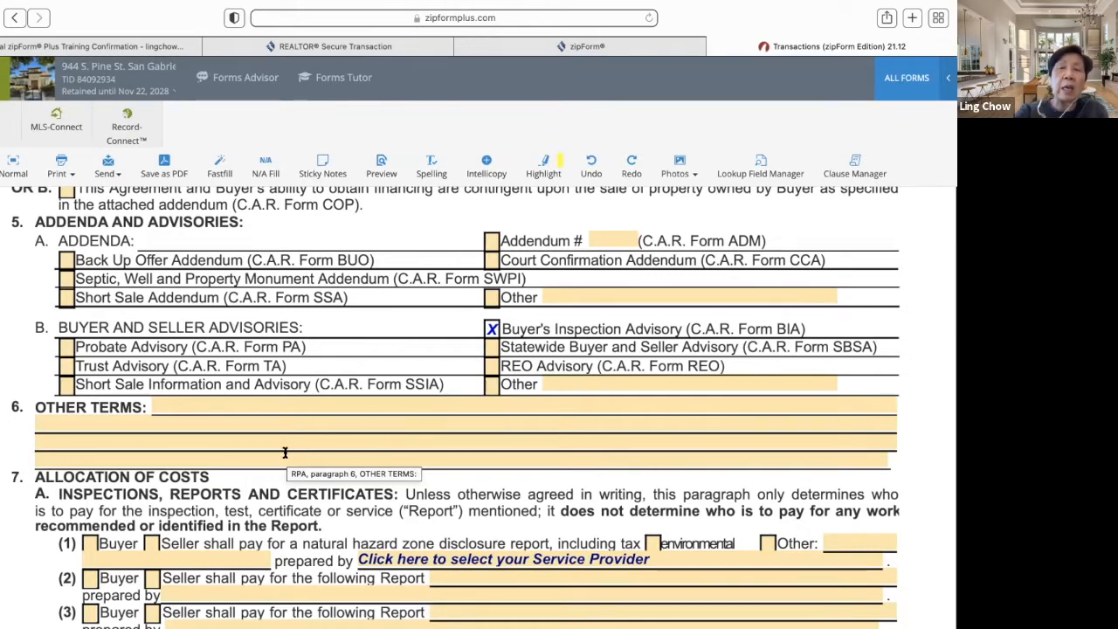
# - Search the form libraries for 'text overflow', which finds no forms, then clear the search
pyautogui.click(917, 83)
pyautogui.click(783, 167)
pyautogui.press('BackSpace')
pyautogui.press('BackSpace')
pyautogui.write('t')
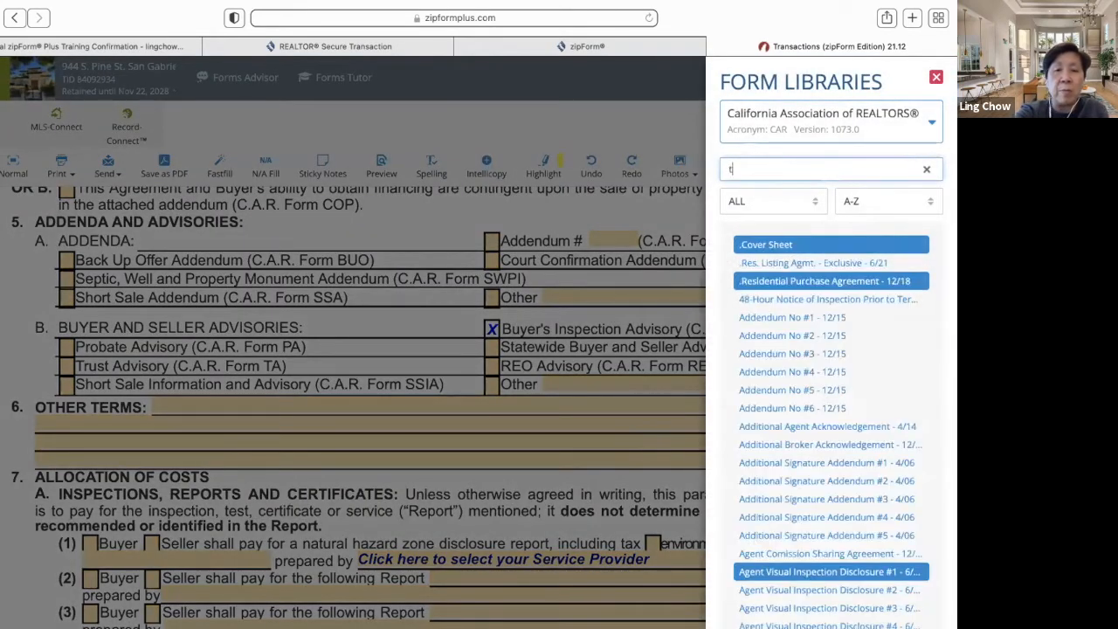
pyautogui.write('o')
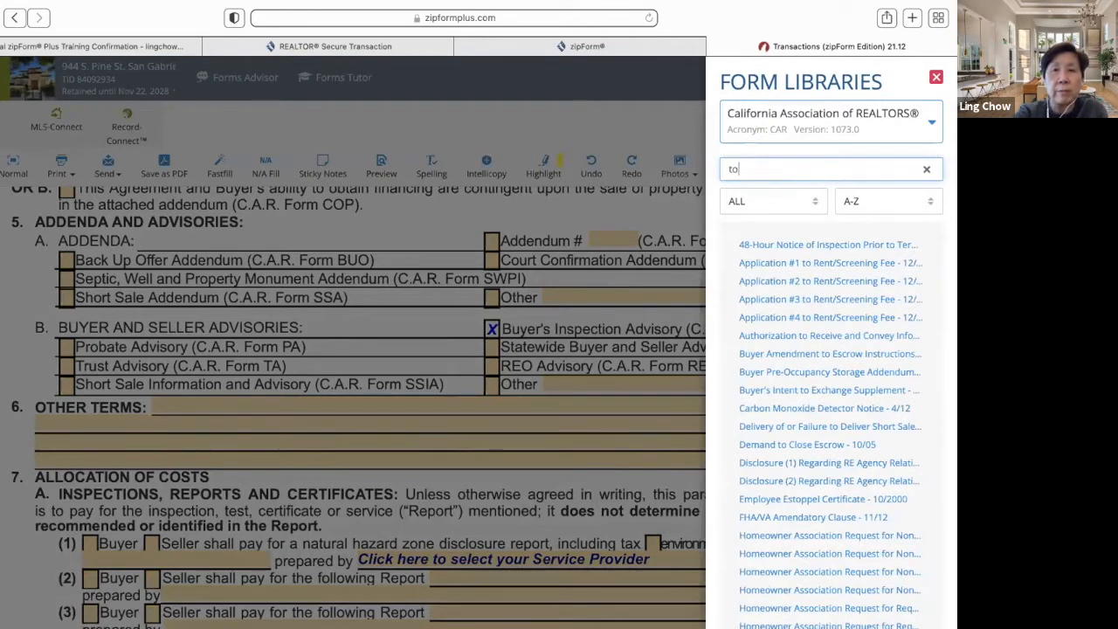
pyautogui.write('ext overl')
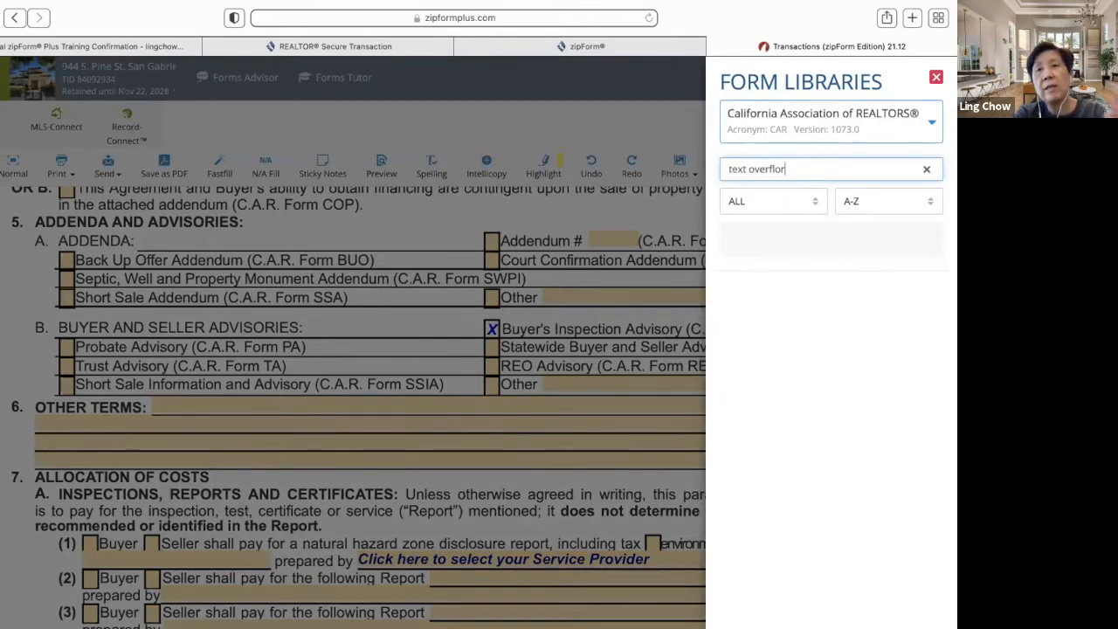
pyautogui.press('BackSpace')
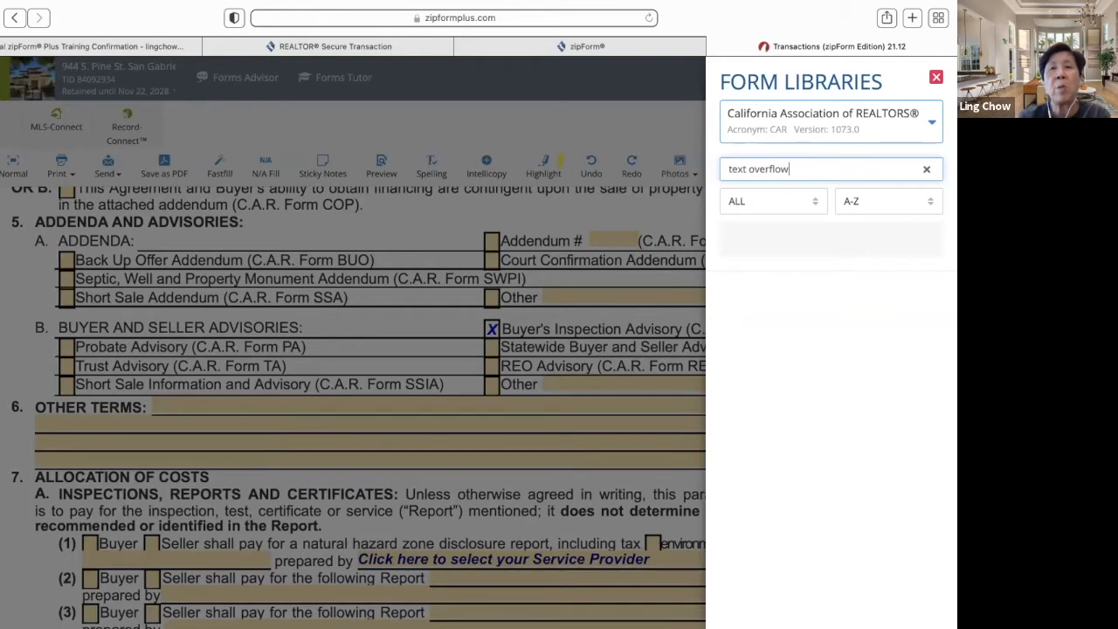
pyautogui.click(925, 171)
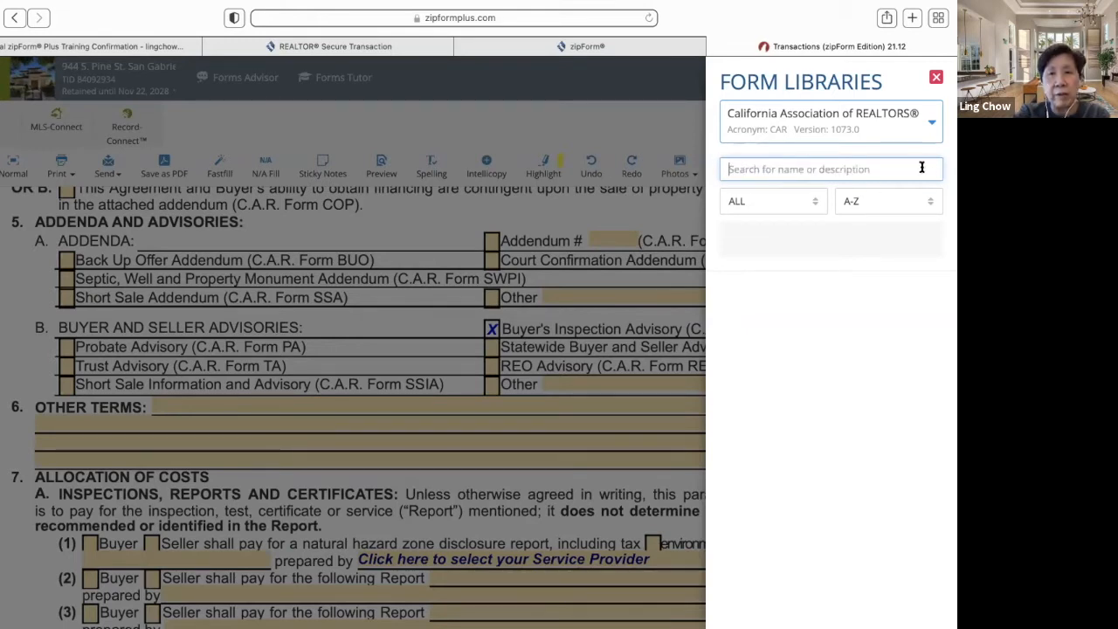
# - Close the form library and type a full line of x's into paragraph 6 Other Terms
pyautogui.click(937, 79)
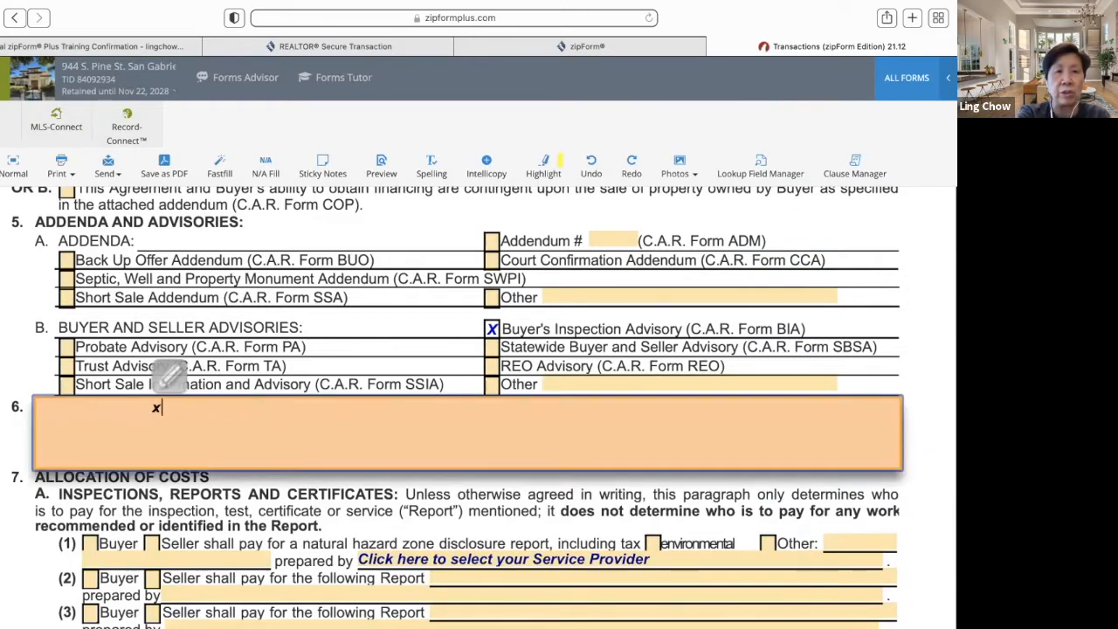
pyautogui.write('xxxxx')
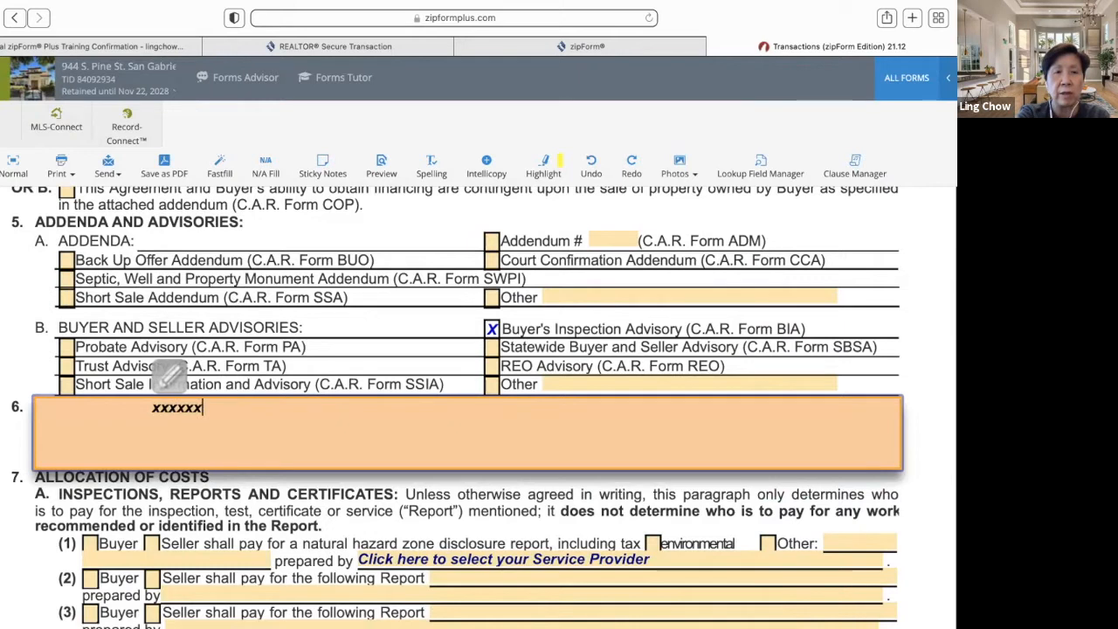
pyautogui.write('xxxxxxxxxxxxxxxxxxxx')
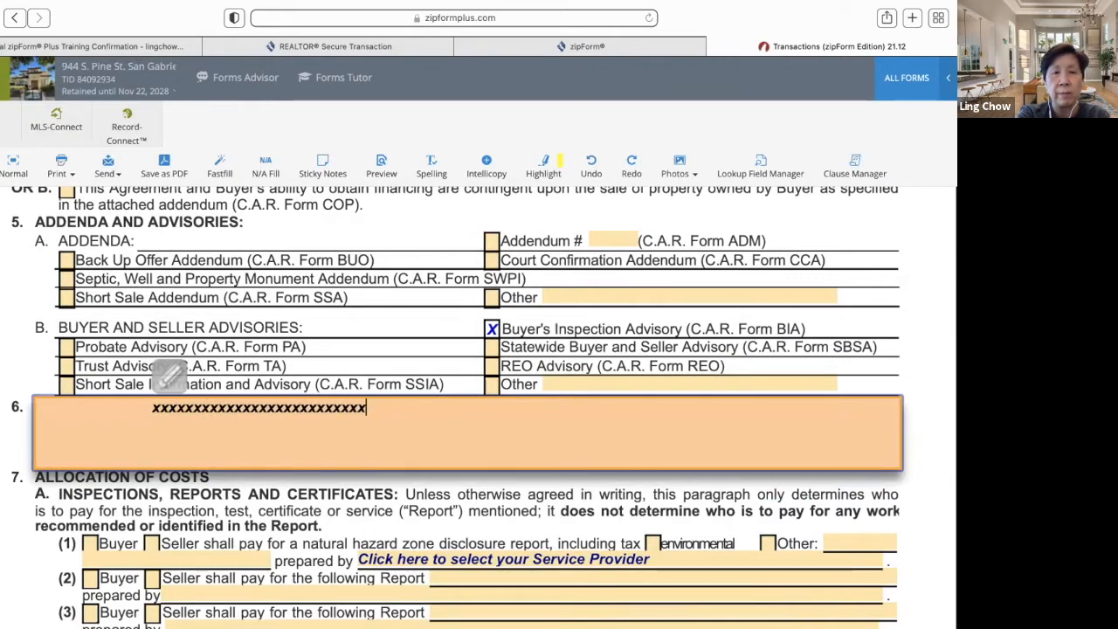
pyautogui.write('xxxxxxxxxxxxxxxxxxxxxxx')
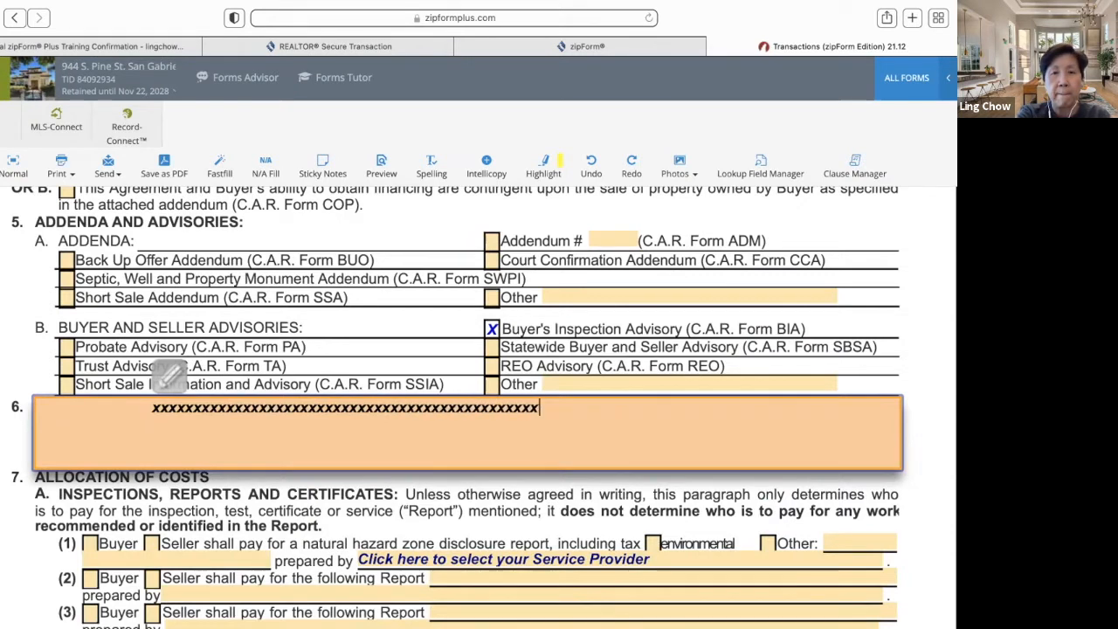
pyautogui.write('xxxxxxxxxx')
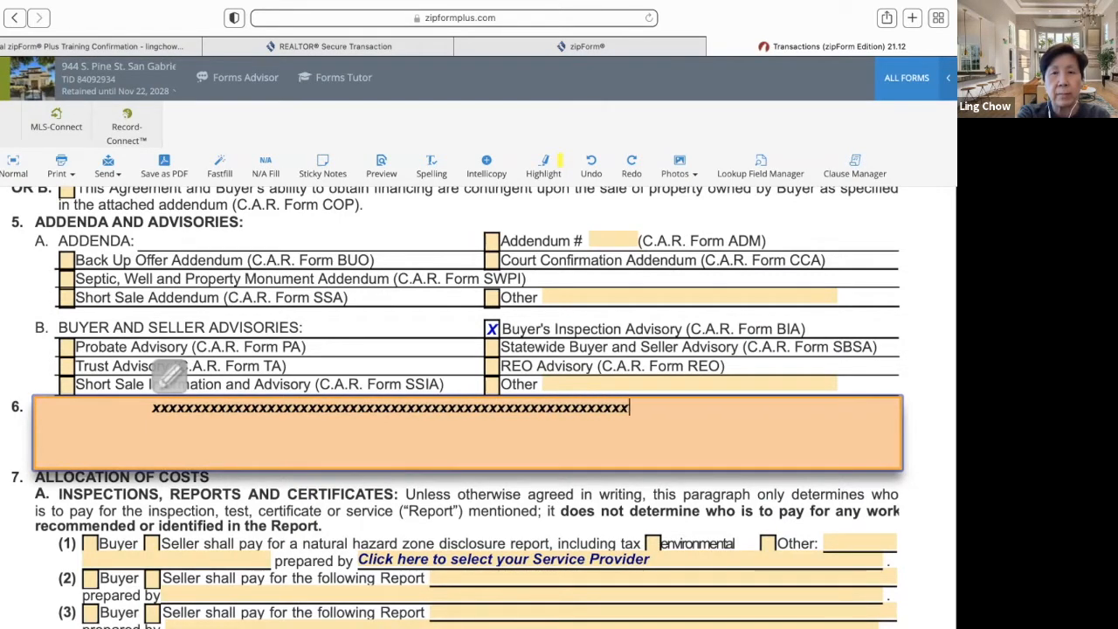
pyautogui.write('xxx')
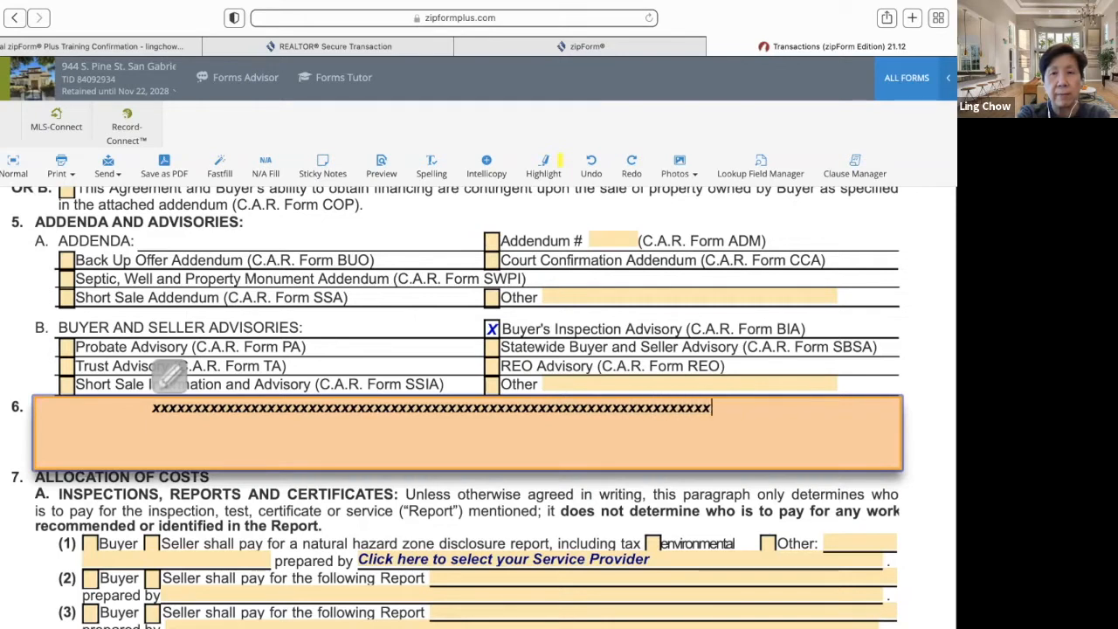
pyautogui.write('xxx')
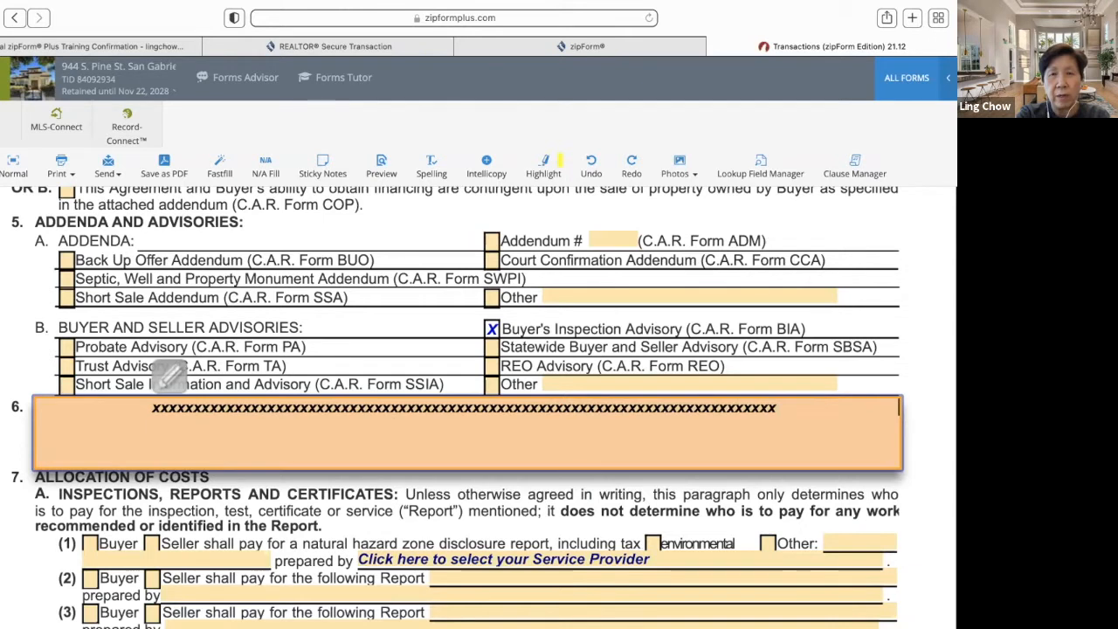
# - Add two more long lines of x's to Other Terms, start a new line, and commit the text
pyautogui.write('xxxxxxxxxxxxx')
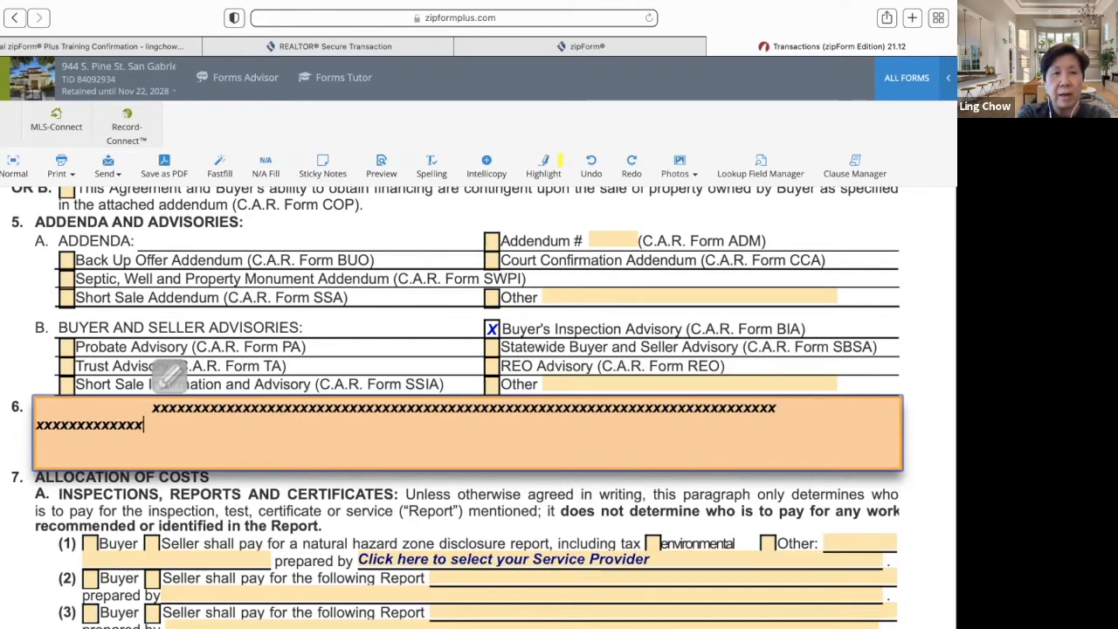
pyautogui.write('xxxx')
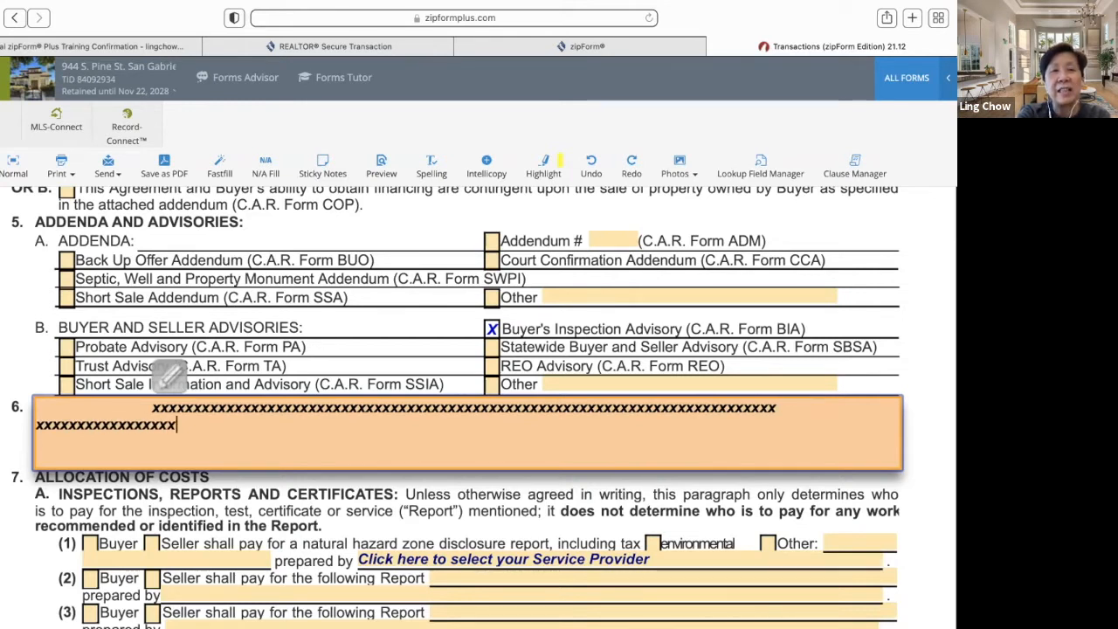
pyautogui.write('xxxxxxxxxxxxx')
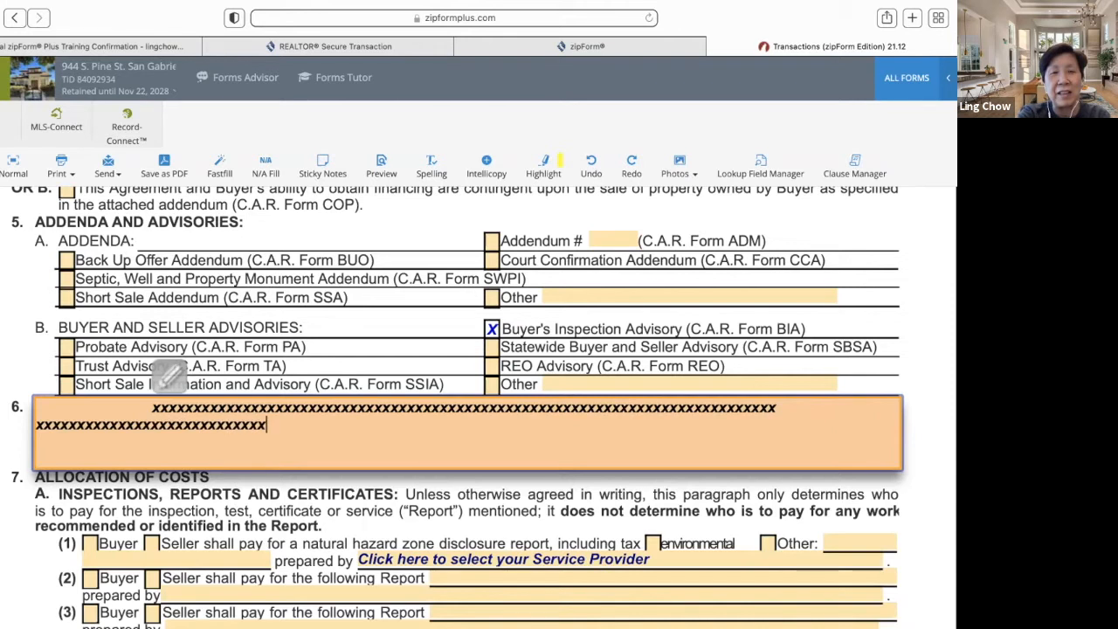
pyautogui.write('xxxxxxxxx')
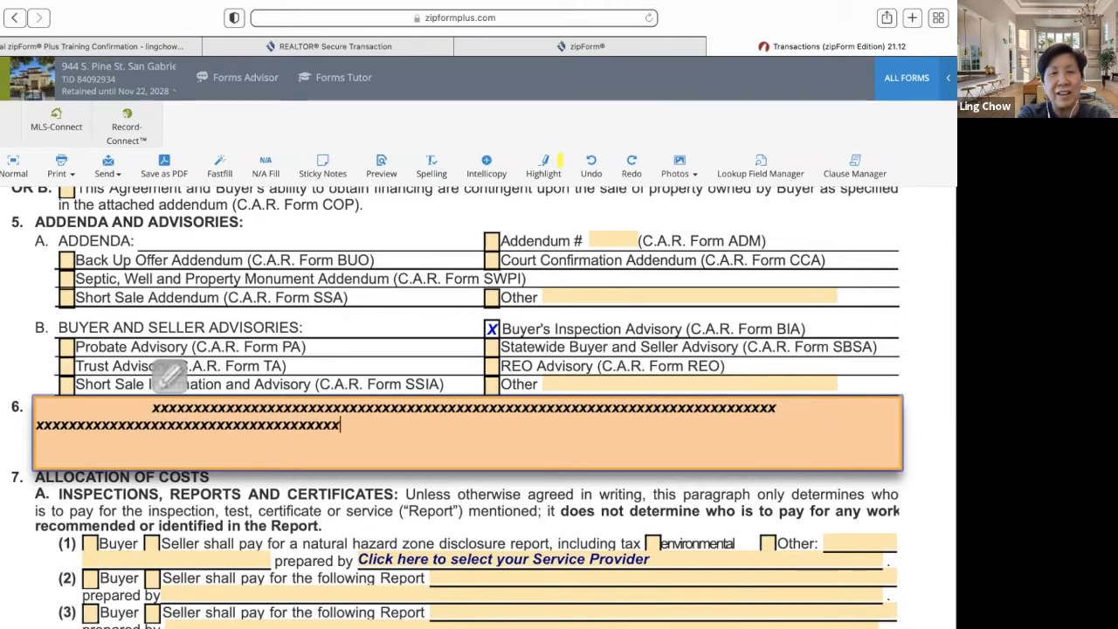
pyautogui.write('xxxxxxxxxxxxxxxxxxxxxxxxxxxx')
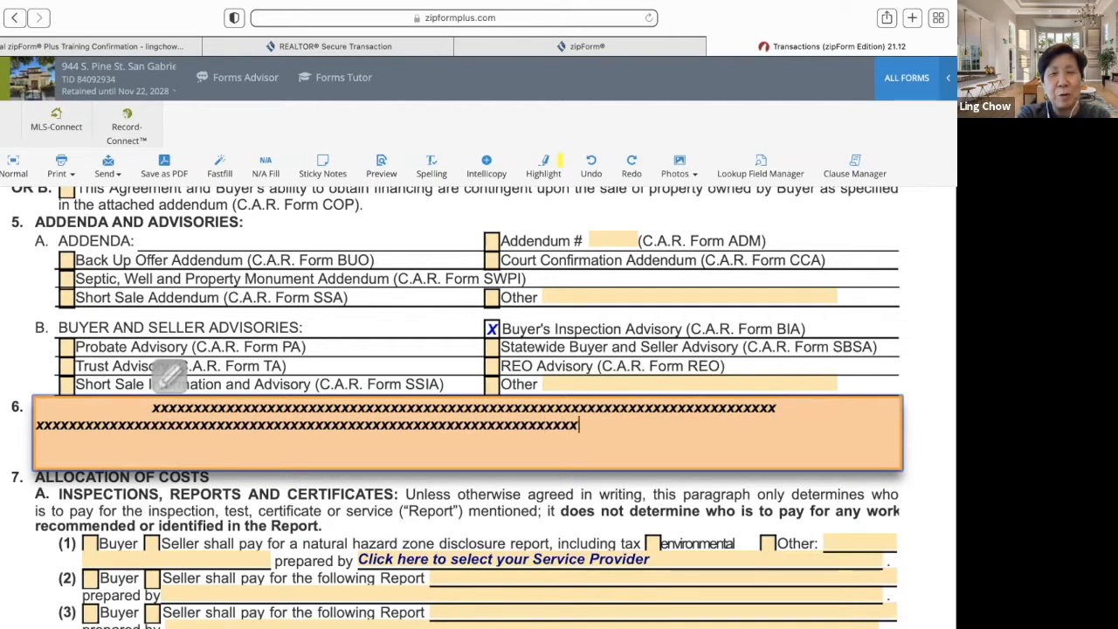
pyautogui.write('xxxxxxxxxxxxx')
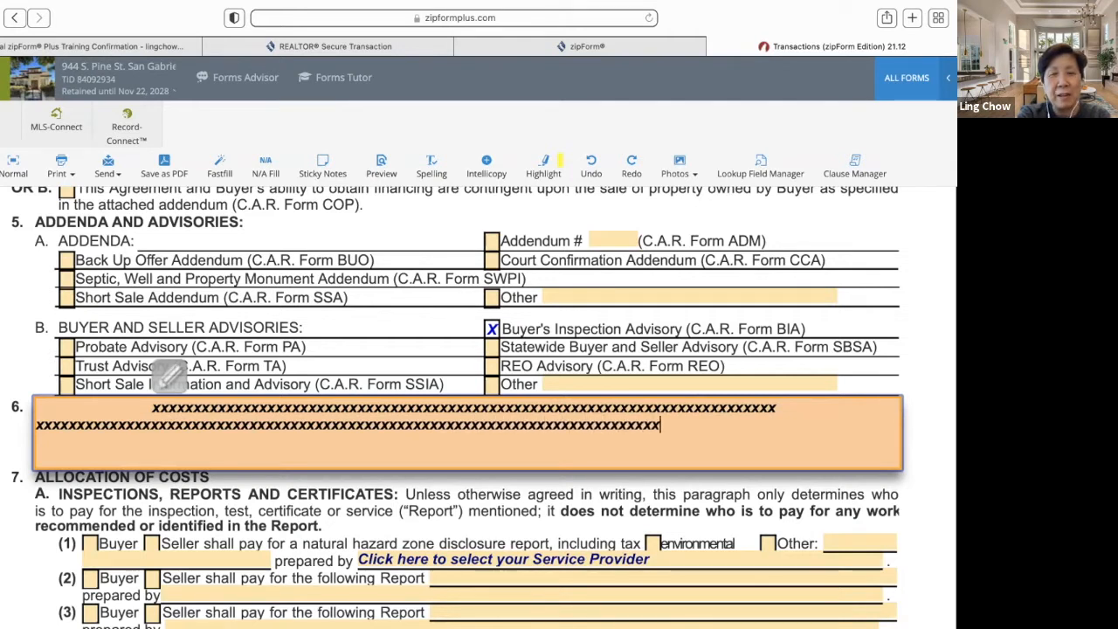
pyautogui.write('xxxxxxxxxx')
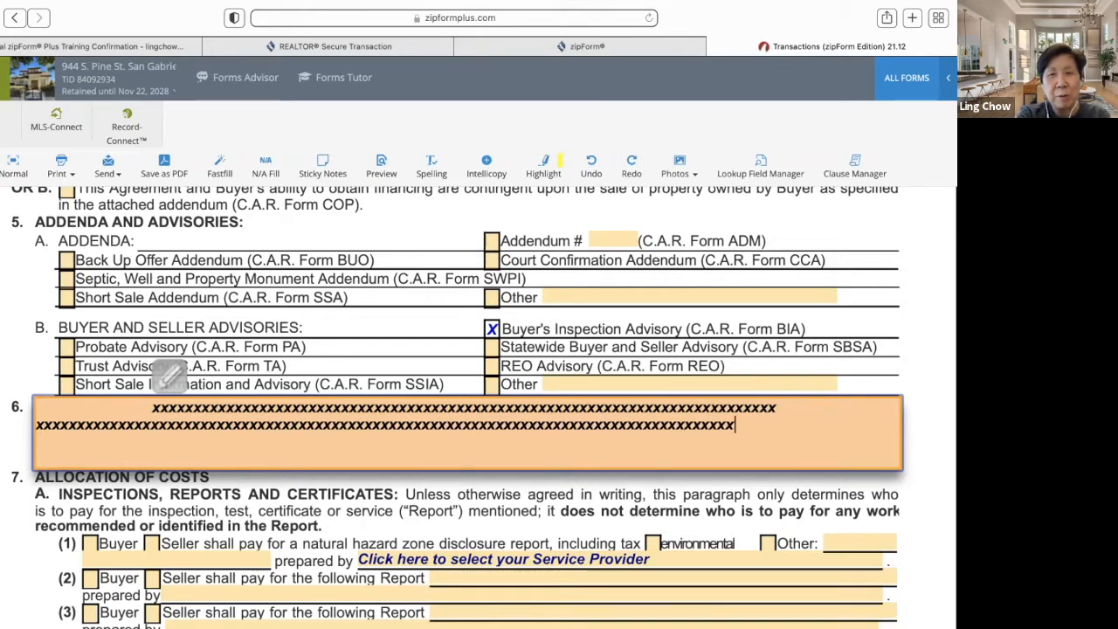
pyautogui.write('xxxxx')
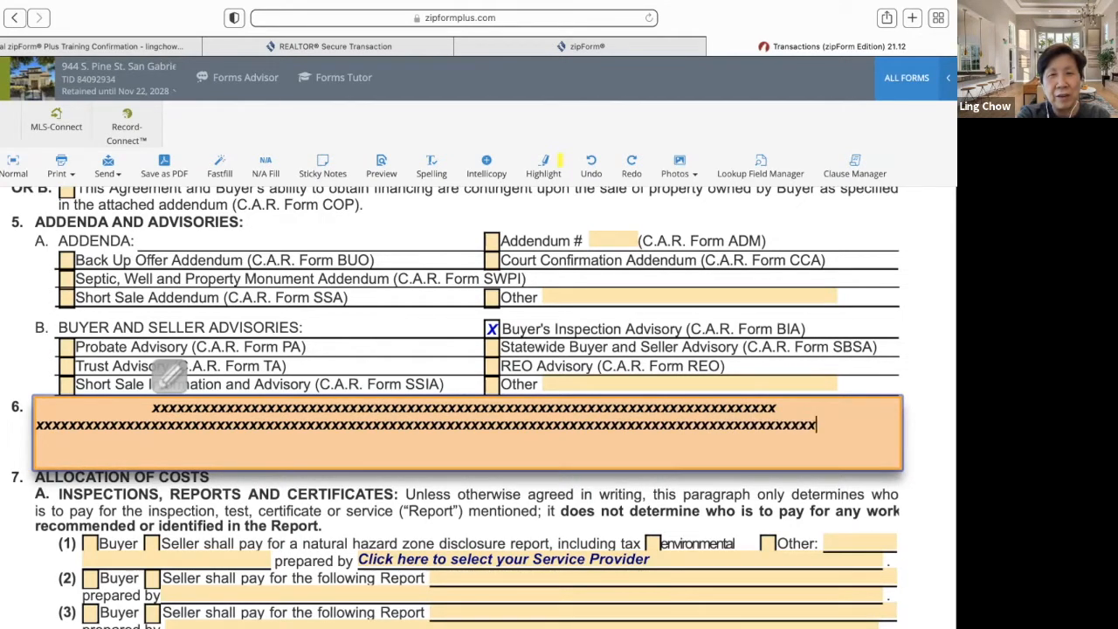
pyautogui.write('xxxxxxxxxxxxxxxxxxxxxxxxxxxxxx')
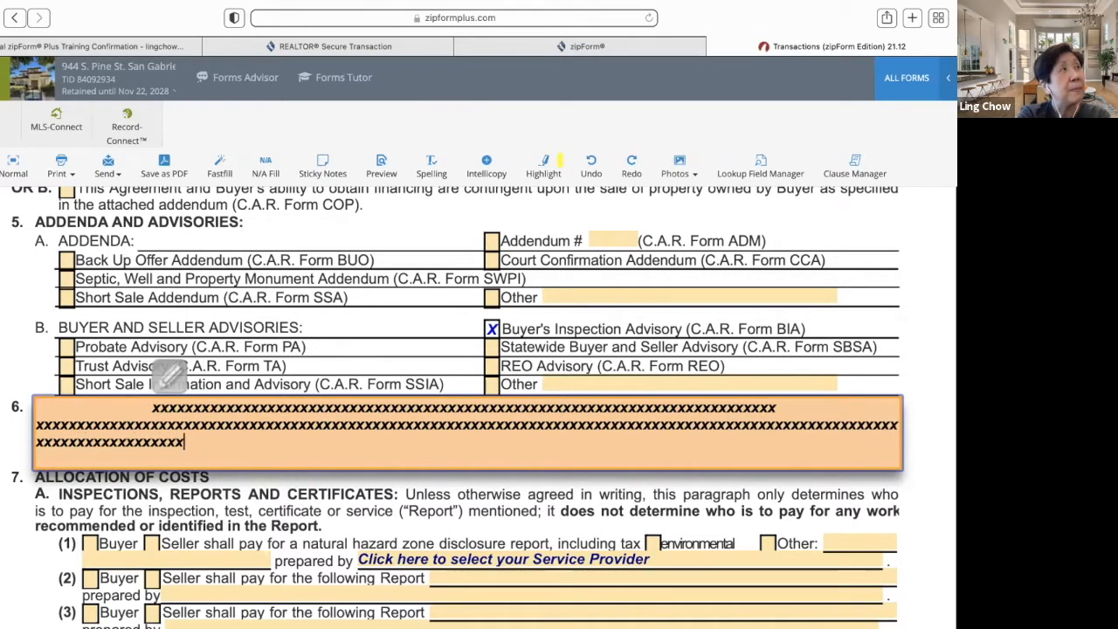
pyautogui.write('xxxxxxxxxxxx')
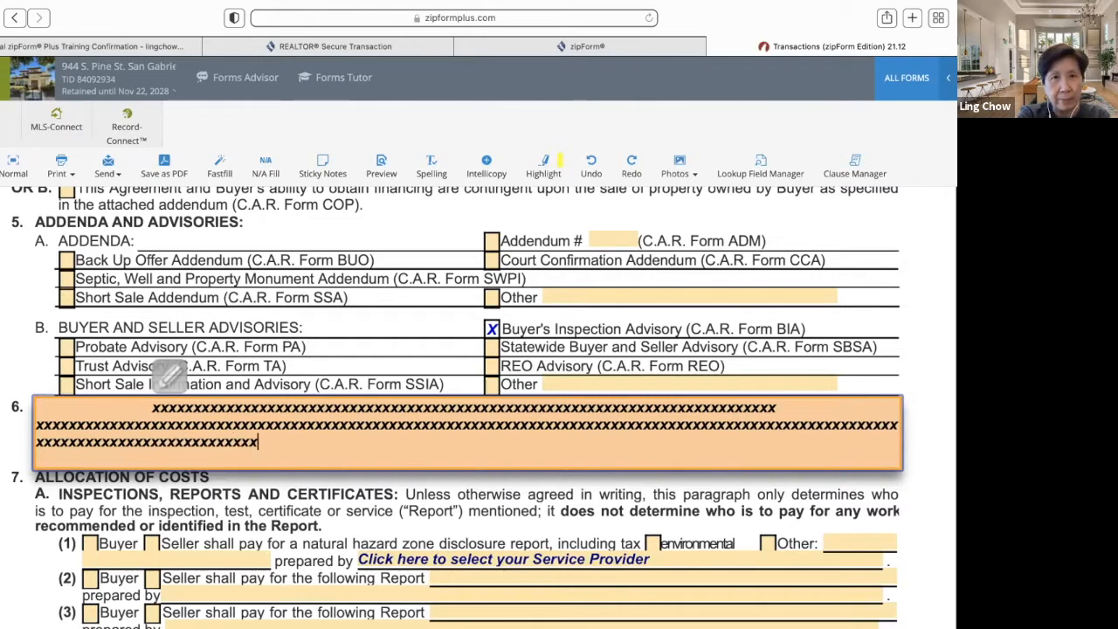
pyautogui.write('xxxxxxxxxxxxxxxx')
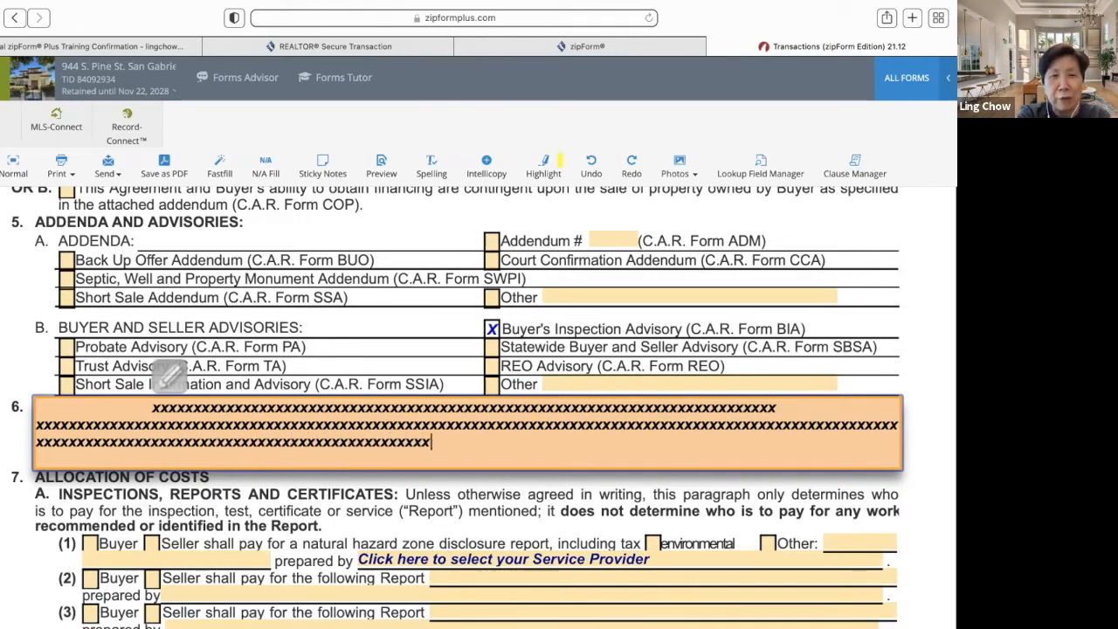
pyautogui.write('xxxxxxxxxx')
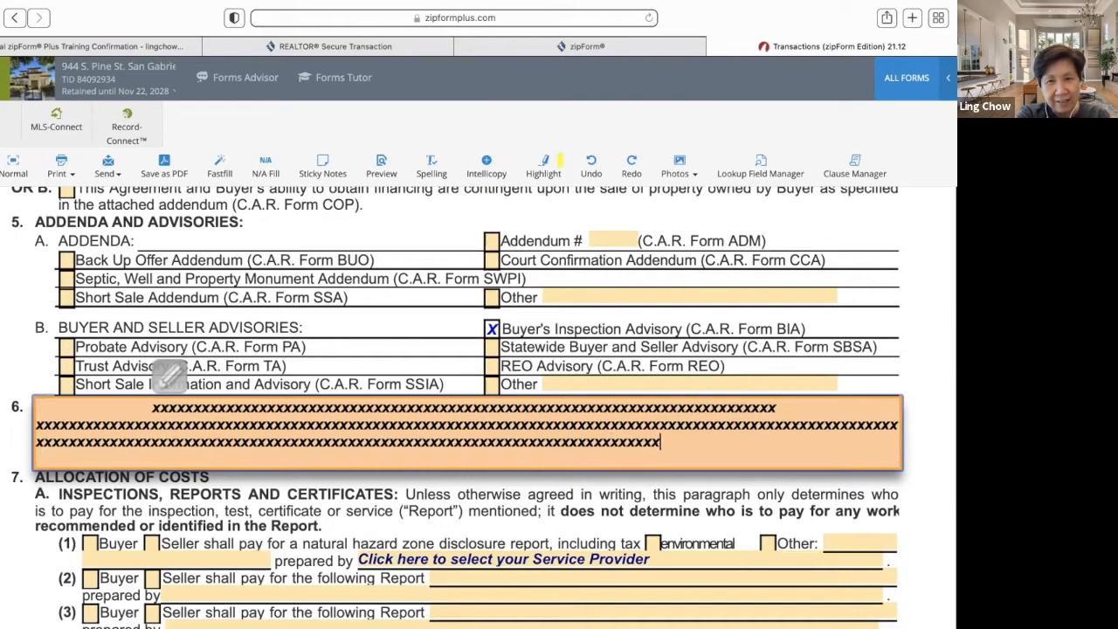
pyautogui.write('xxxxxxxxxx')
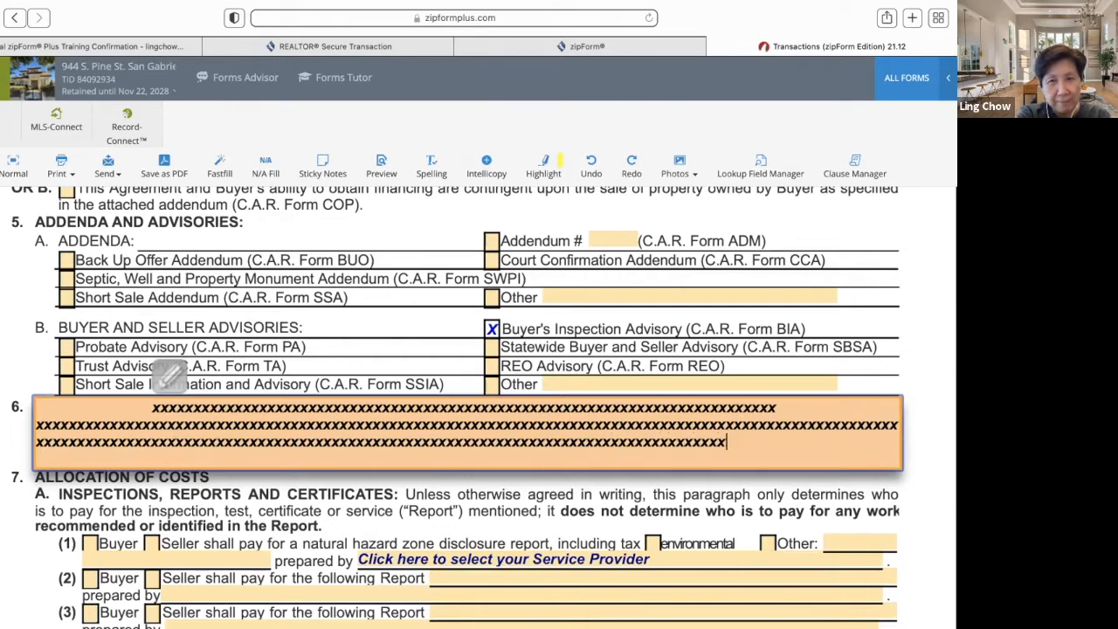
pyautogui.write('xxxxxxxxxxxx')
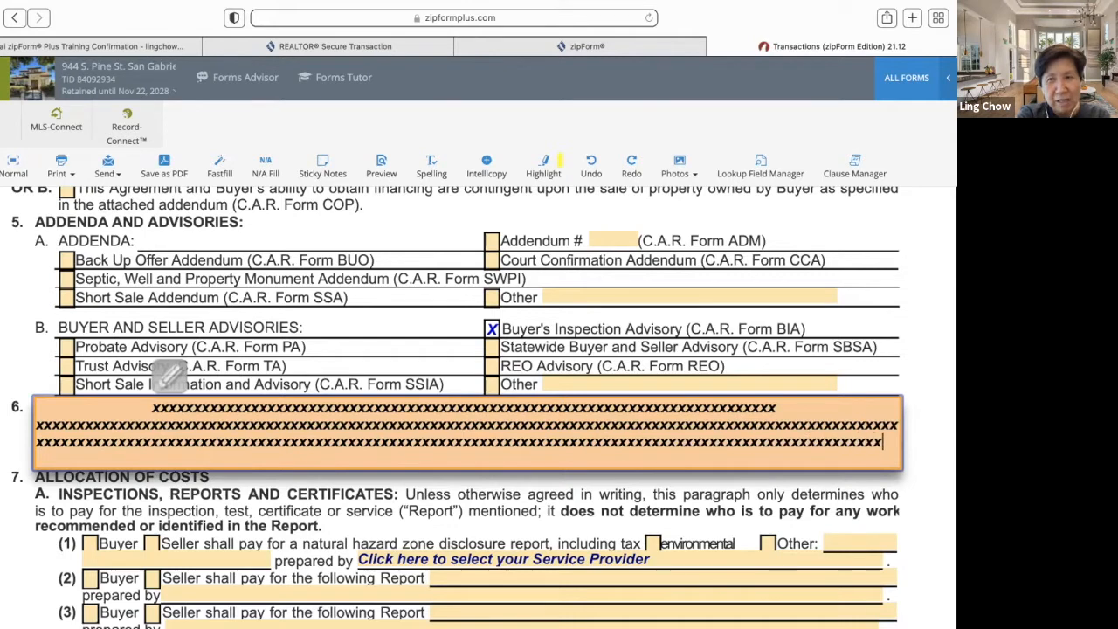
pyautogui.write('xxxxxxxxxxxxxxx')
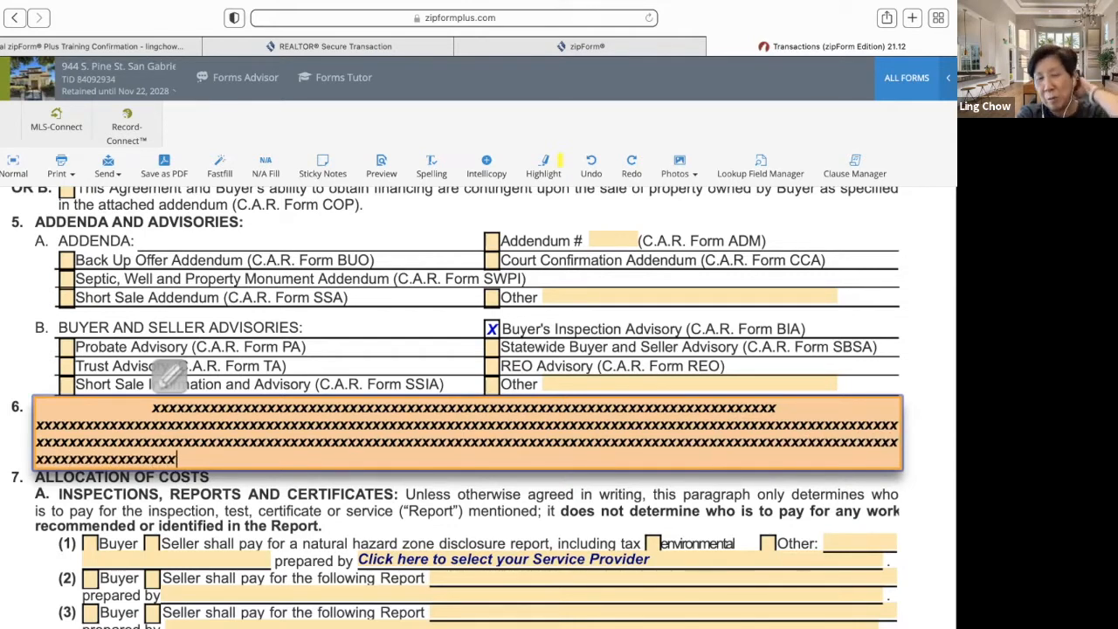
pyautogui.write('xxxxxxxxxxxxxxxxxxxxxxxxxxxxxxxxxxxxx')
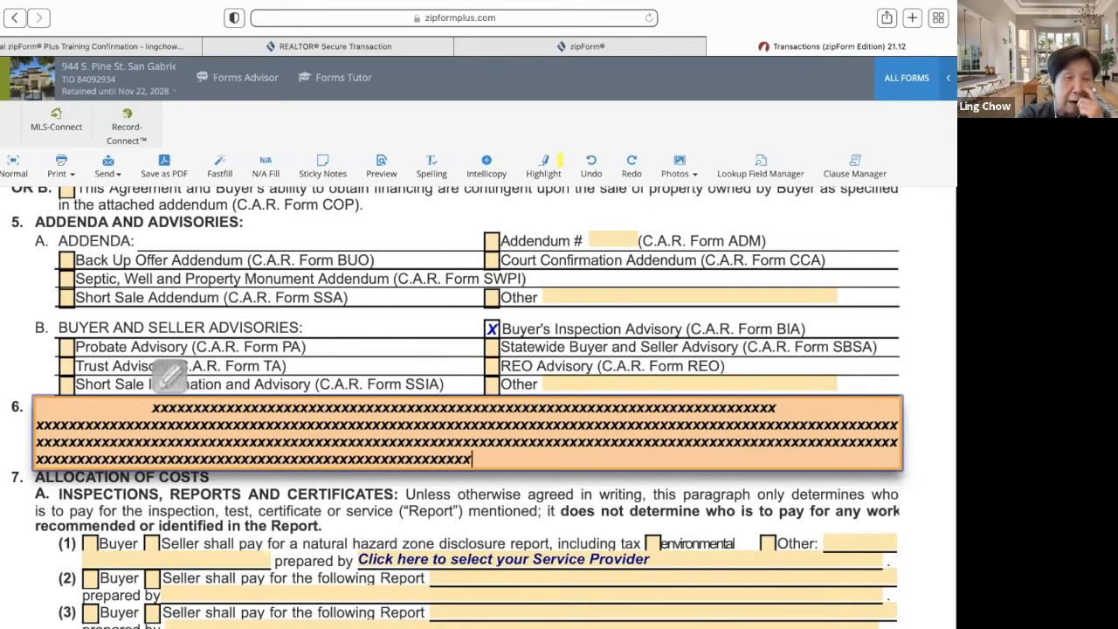
pyautogui.write('xxxxxxxxxxxxxxxxxxxxxxxxxxxxxxxxxxxx')
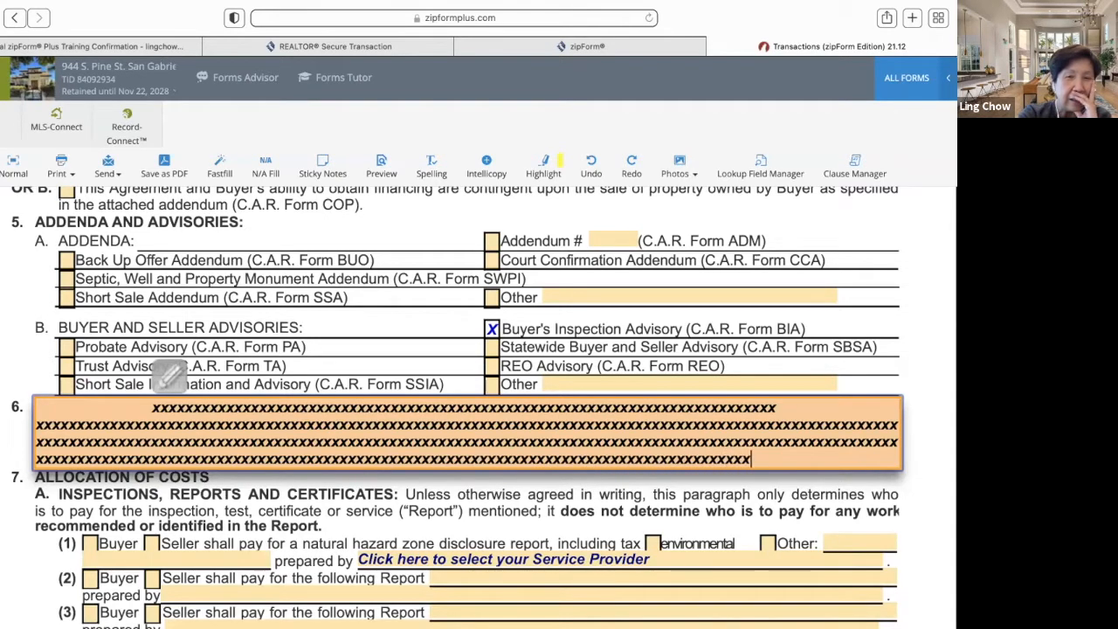
pyautogui.write('xxxxxxxxx')
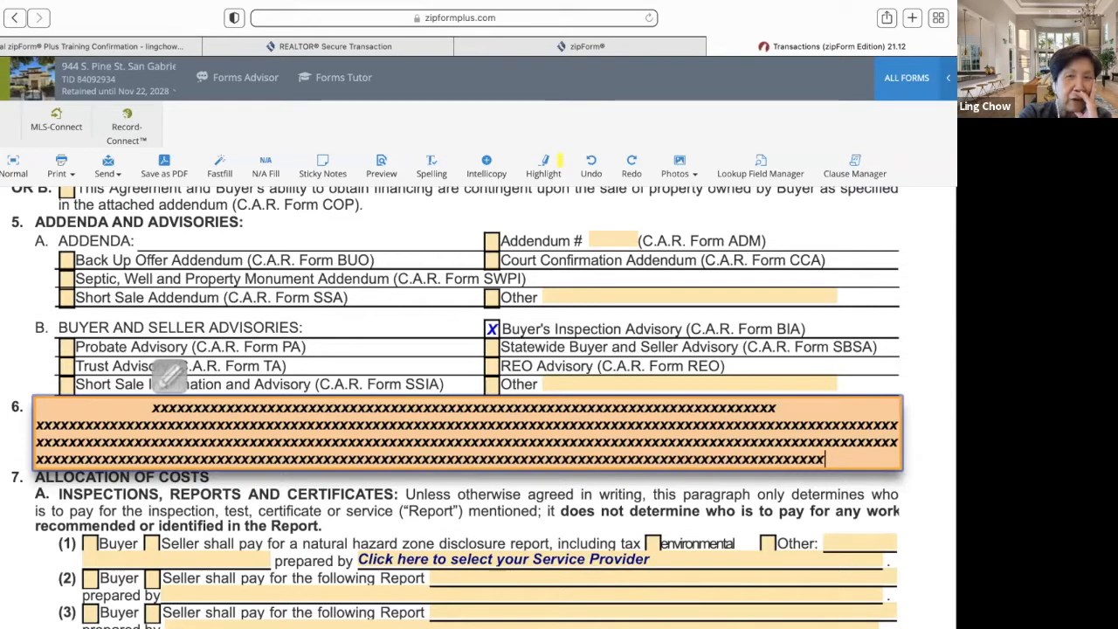
pyautogui.write('xxxxxxxxxxxx')
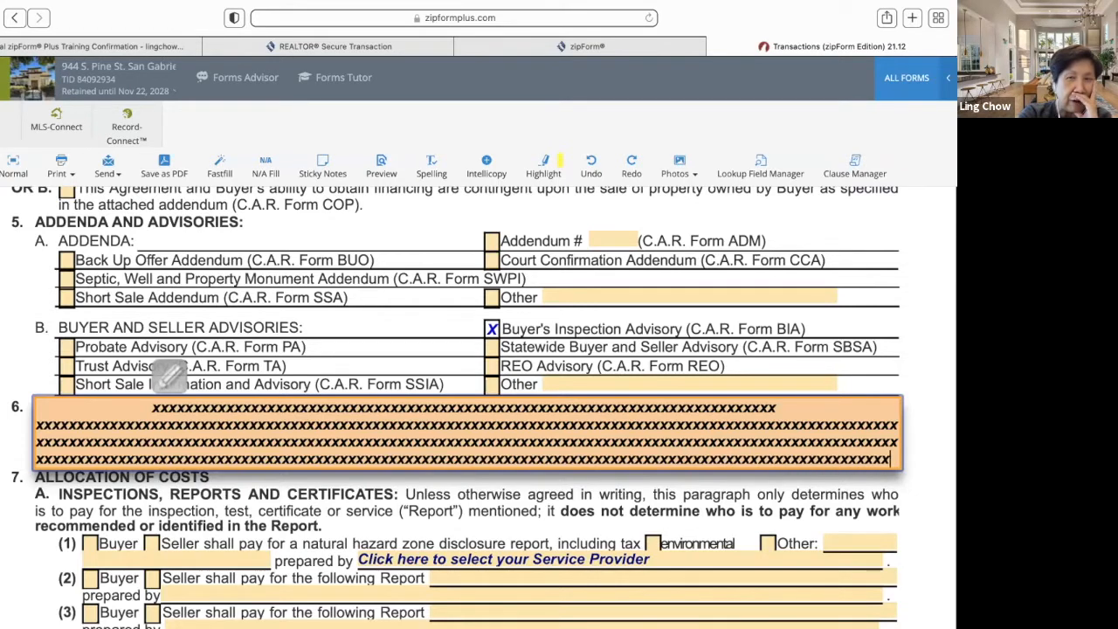
pyautogui.write('xxxxxxxx')
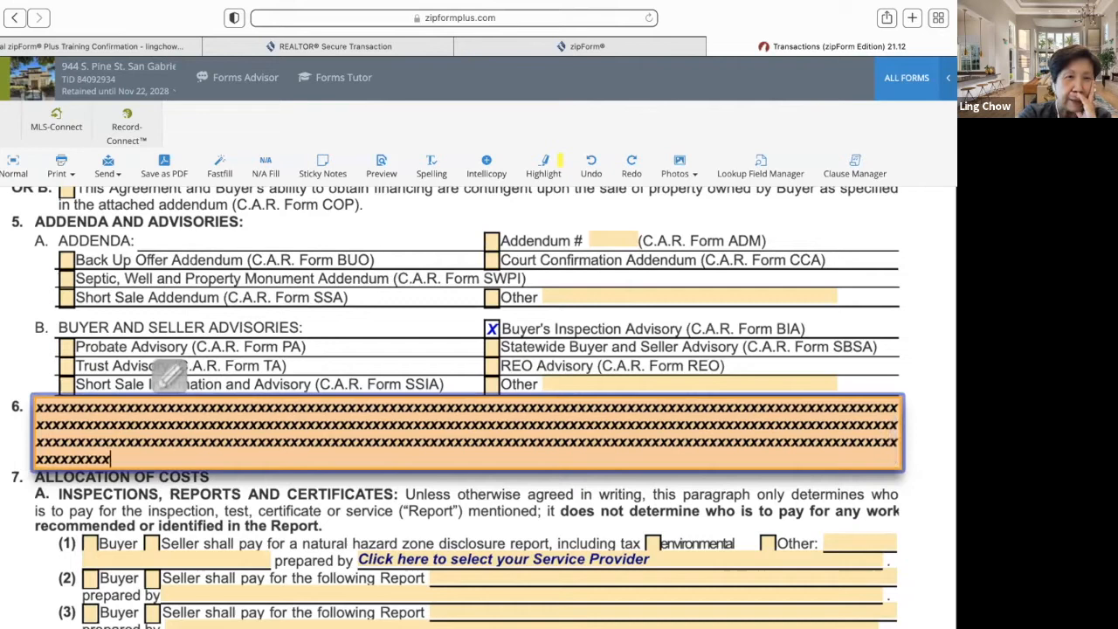
pyautogui.write('xxxxxxxxxx')
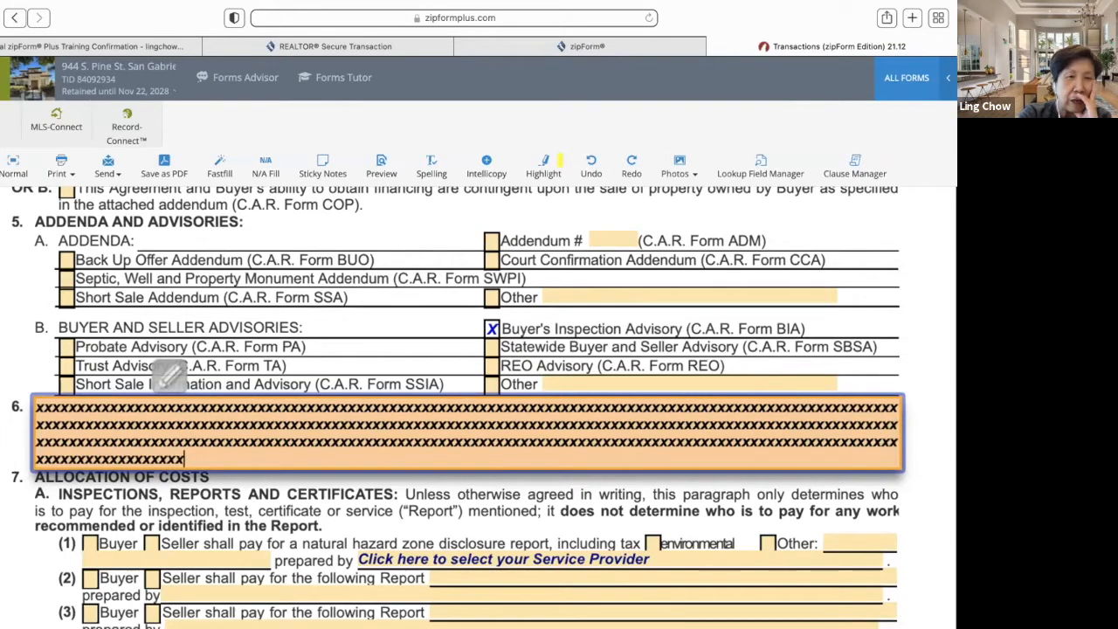
pyautogui.write('xxxxxxxxxx')
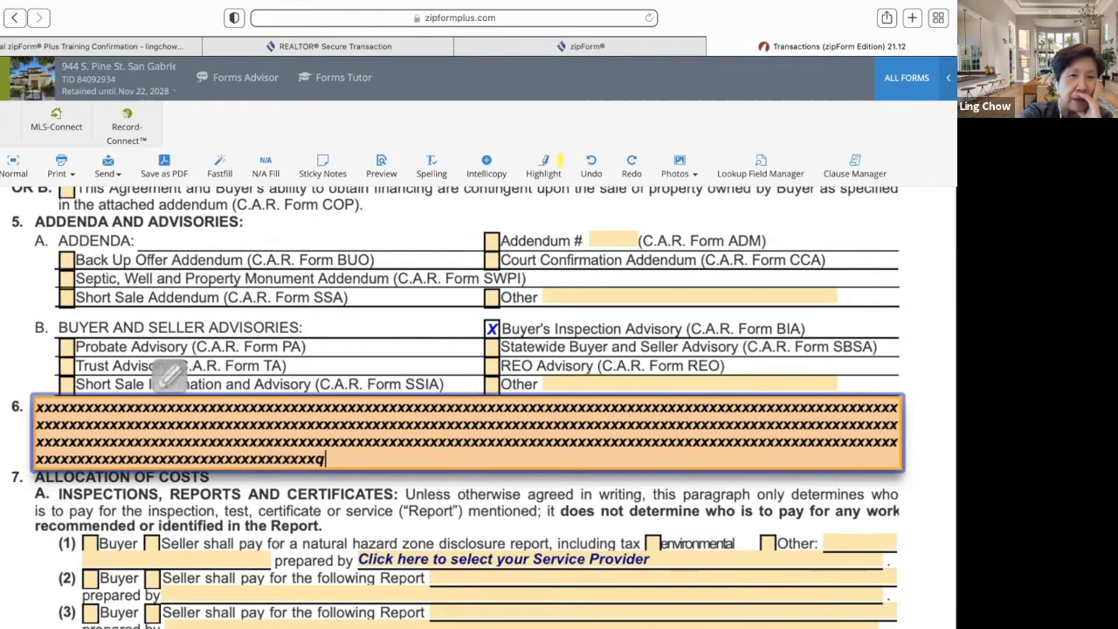
pyautogui.press('Return')
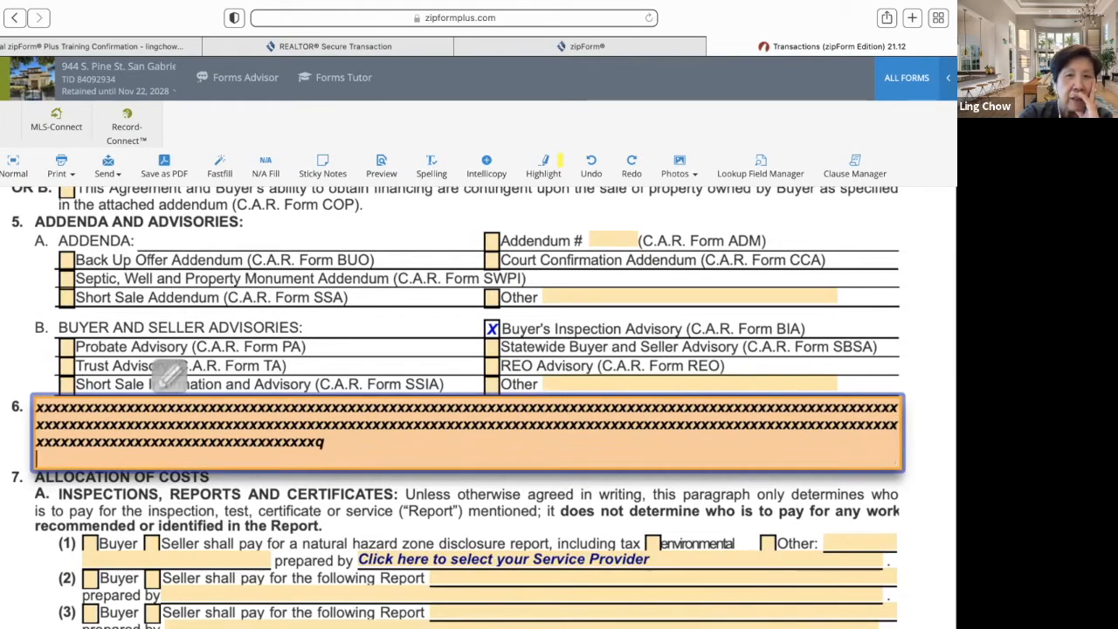
pyautogui.click(3, 530)
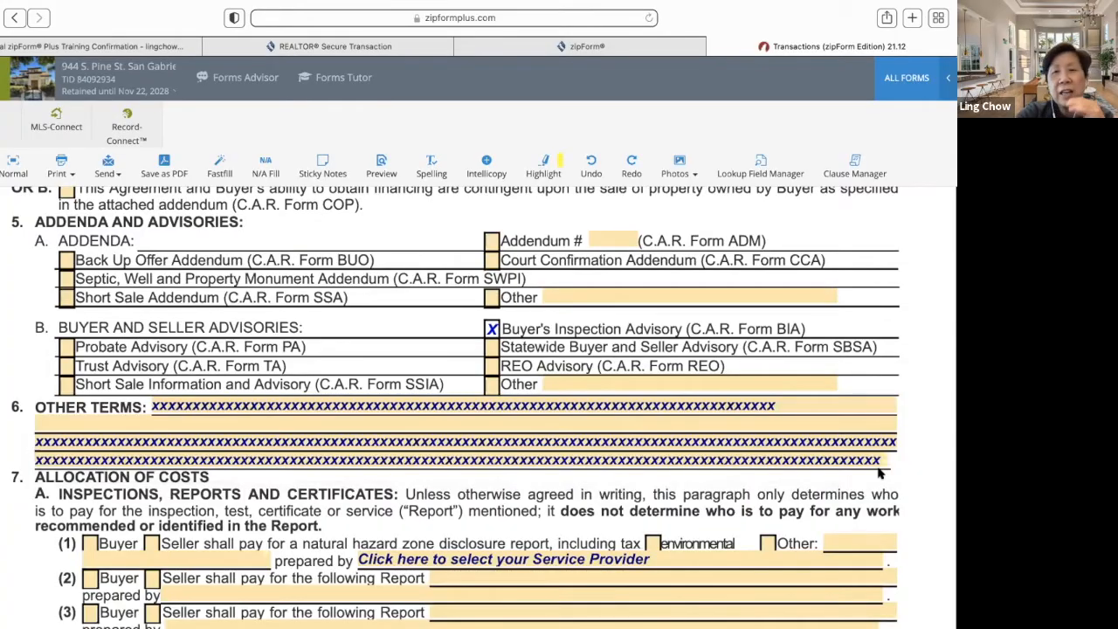
# - Scroll to the end of the purchase agreement so it saves and closes to the documents list
pyautogui.scroll(-10, 880, 473)
pyautogui.scroll(-15, 866, 493)
pyautogui.scroll(-20, 866, 493)
pyautogui.scroll(-5, 533, 516)
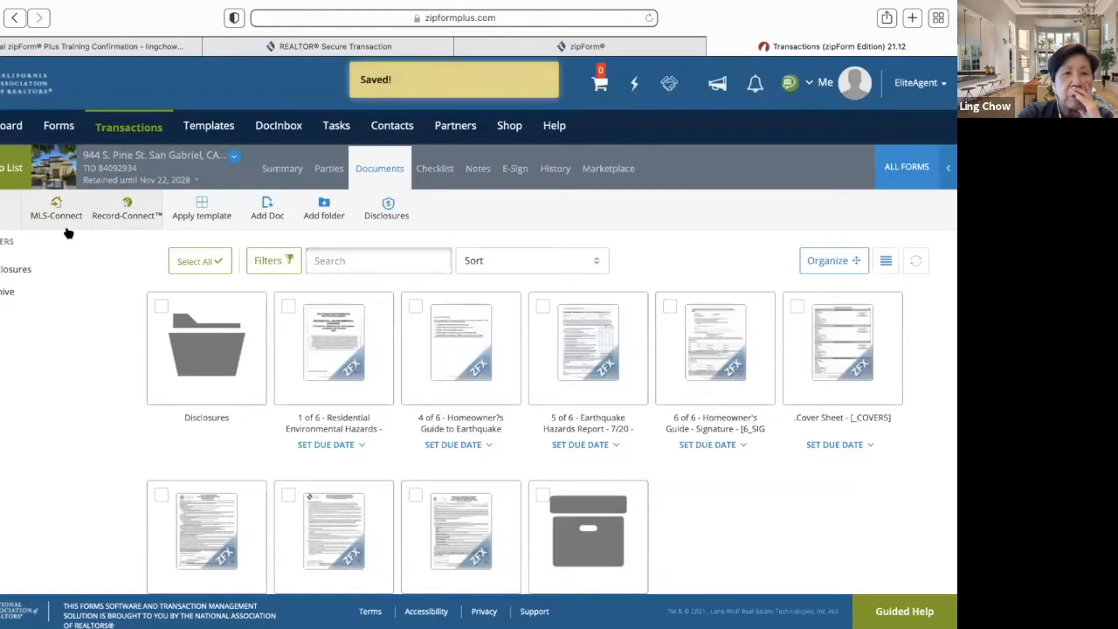
# - Reopen the Residential Purchase Agreement and scroll through its pages
pyautogui.scroll(-2, 212, 444)
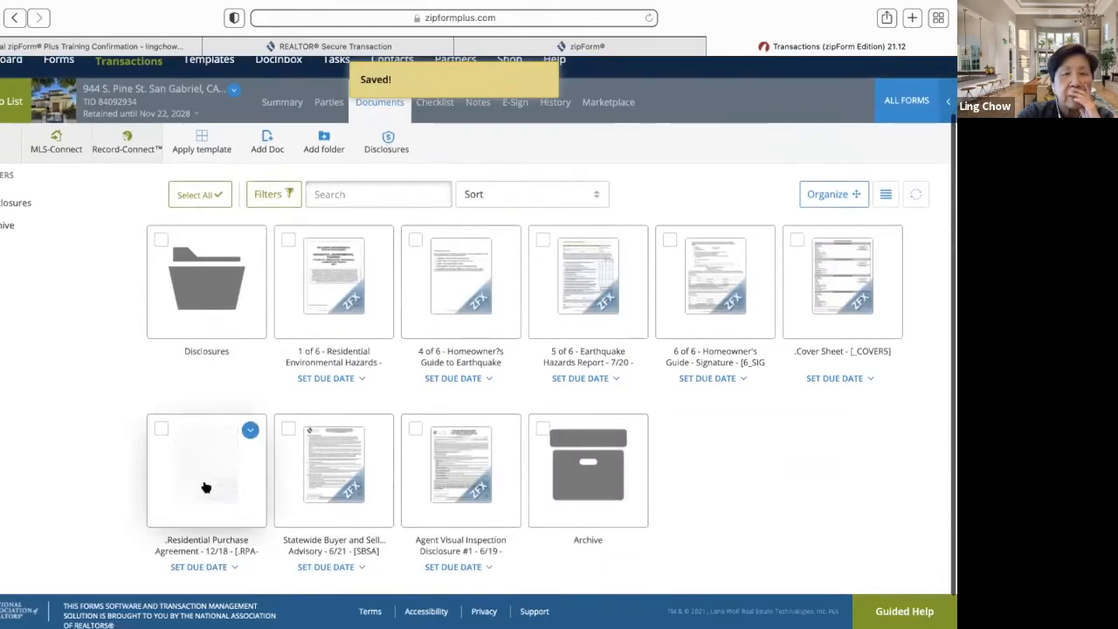
pyautogui.click(206, 487)
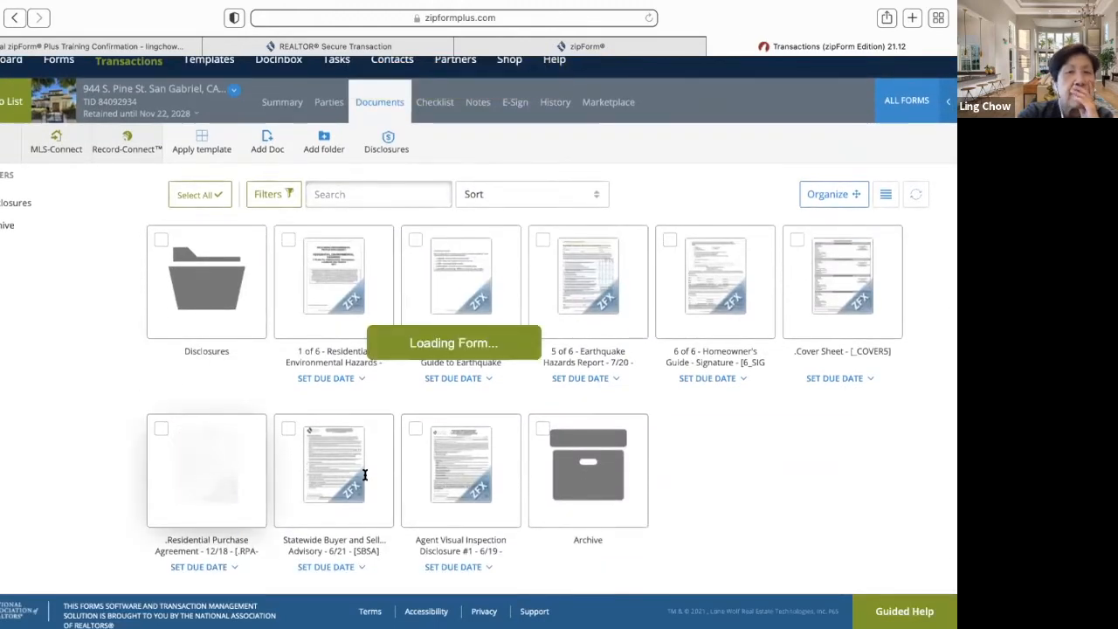
pyautogui.scroll(-6, 365, 474)
pyautogui.scroll(-20, 365, 474)
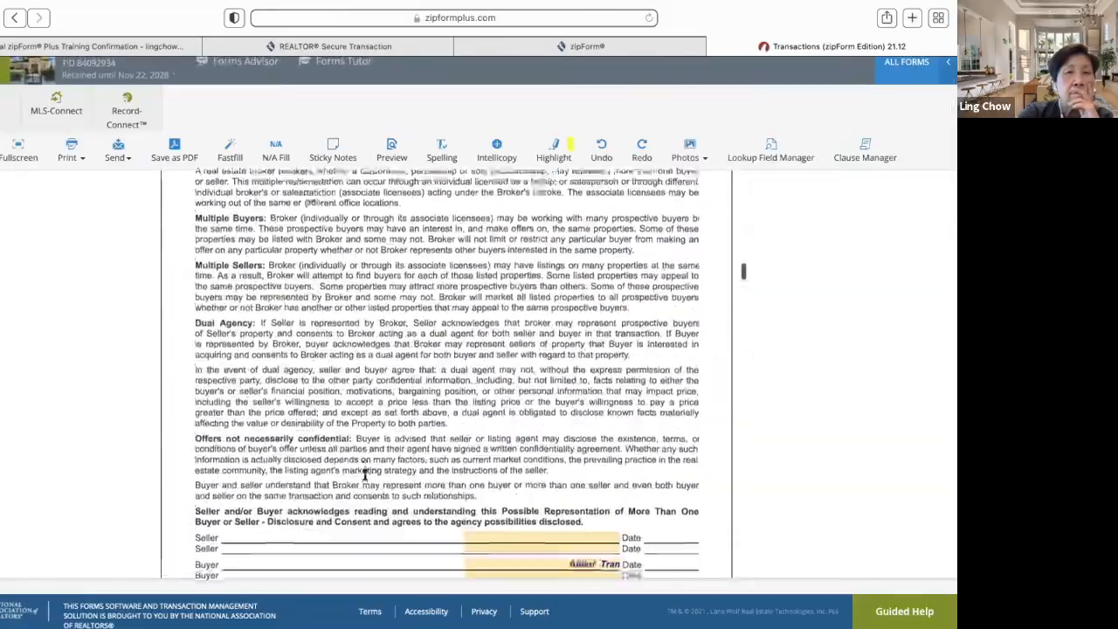
pyautogui.scroll(-20, 365, 474)
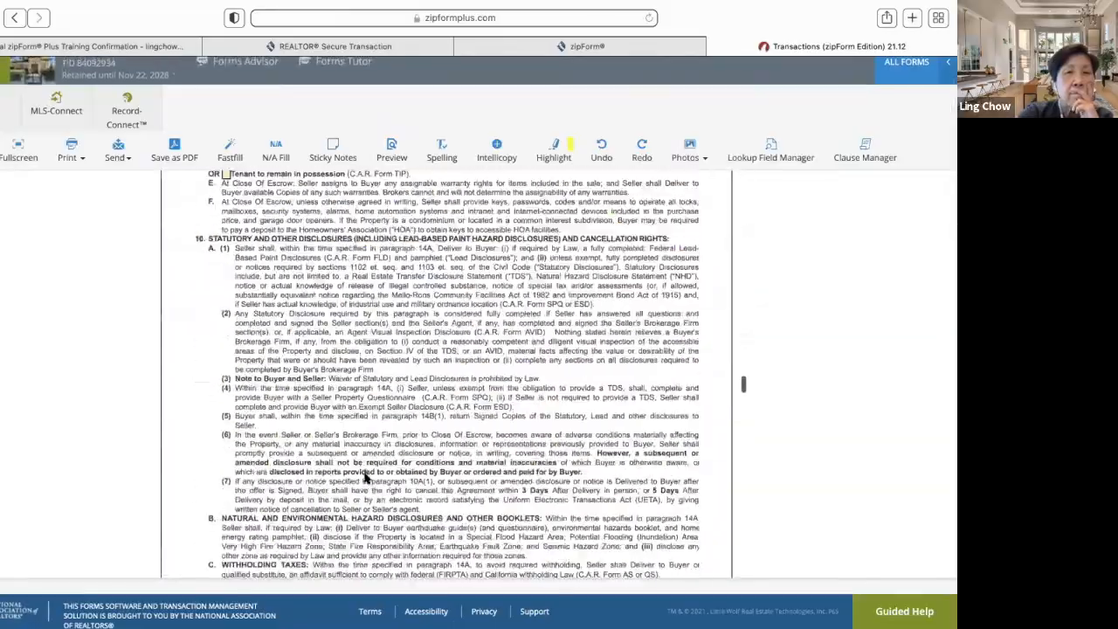
pyautogui.scroll(-20, 365, 474)
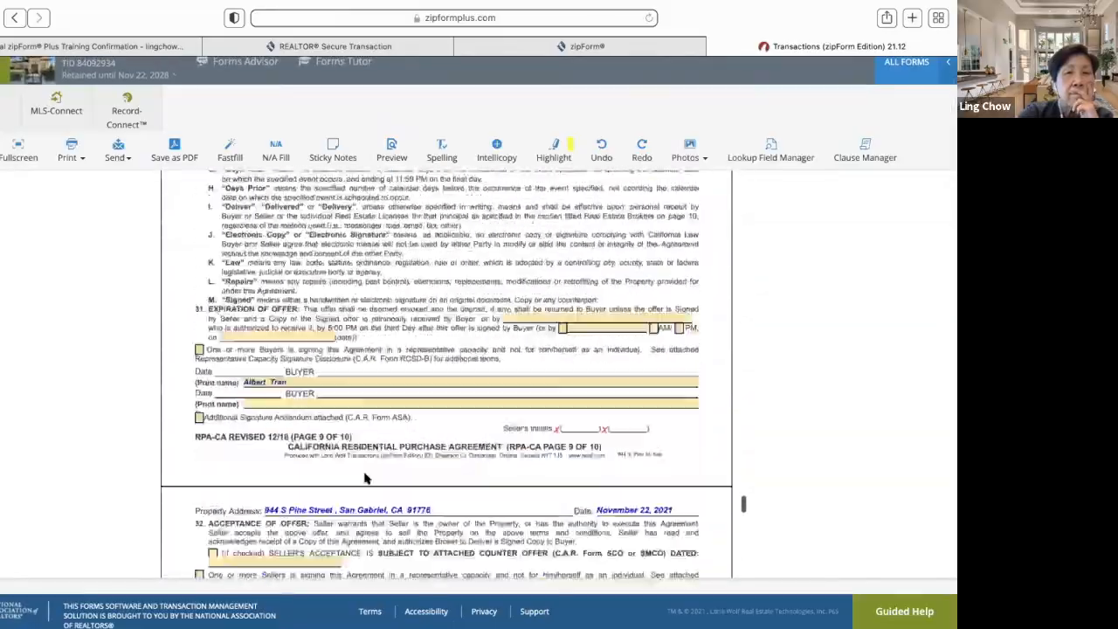
pyautogui.scroll(-20, 365, 476)
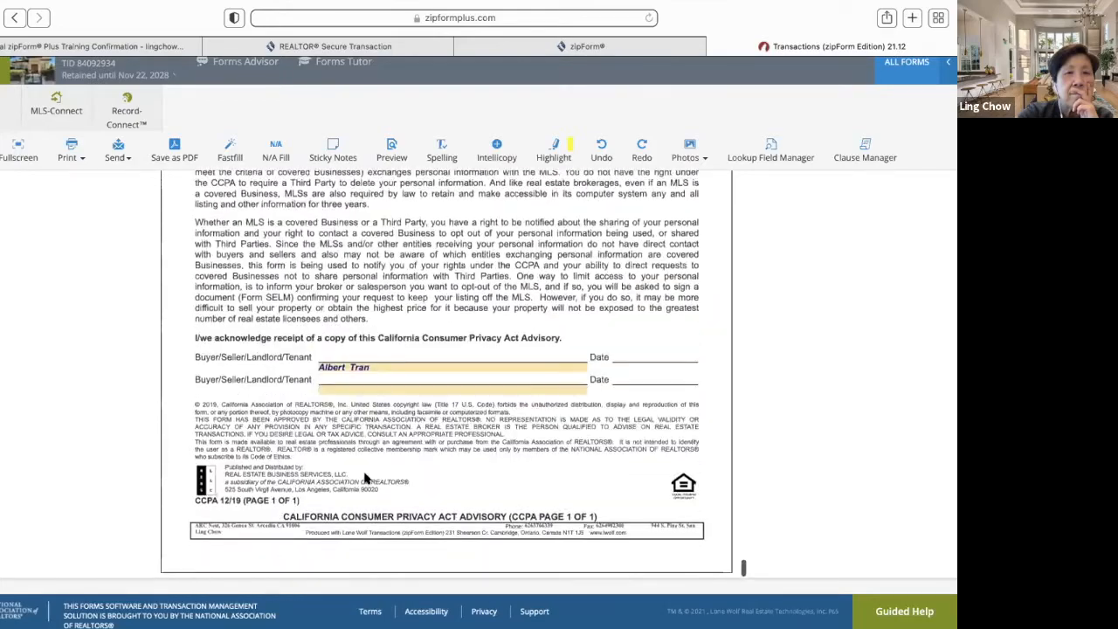
pyautogui.scroll(20, 365, 477)
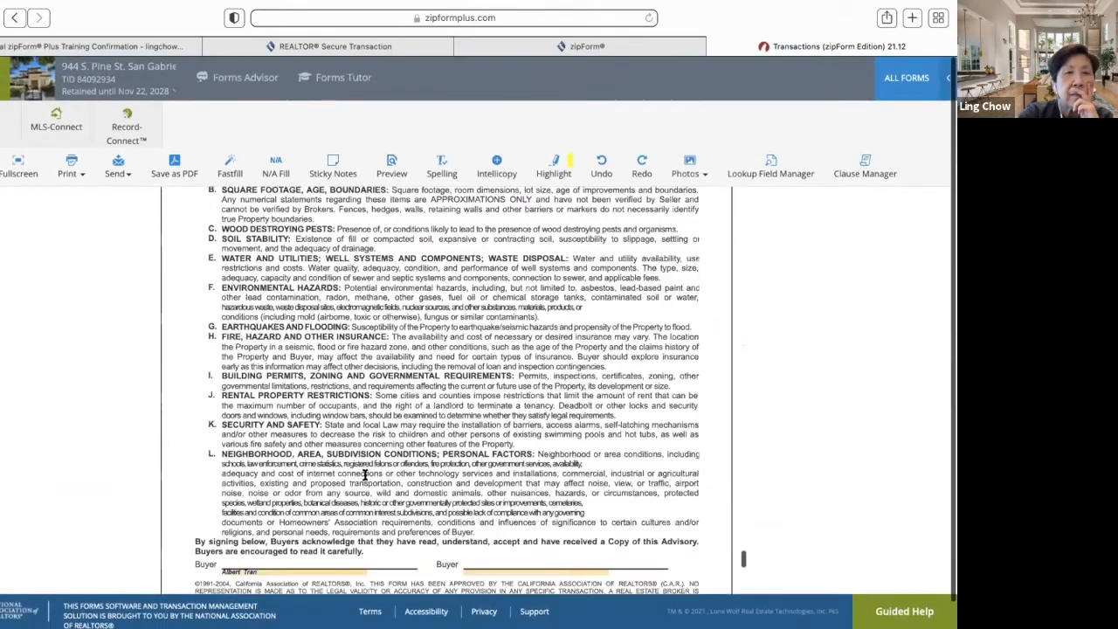
pyautogui.scroll(5, 365, 477)
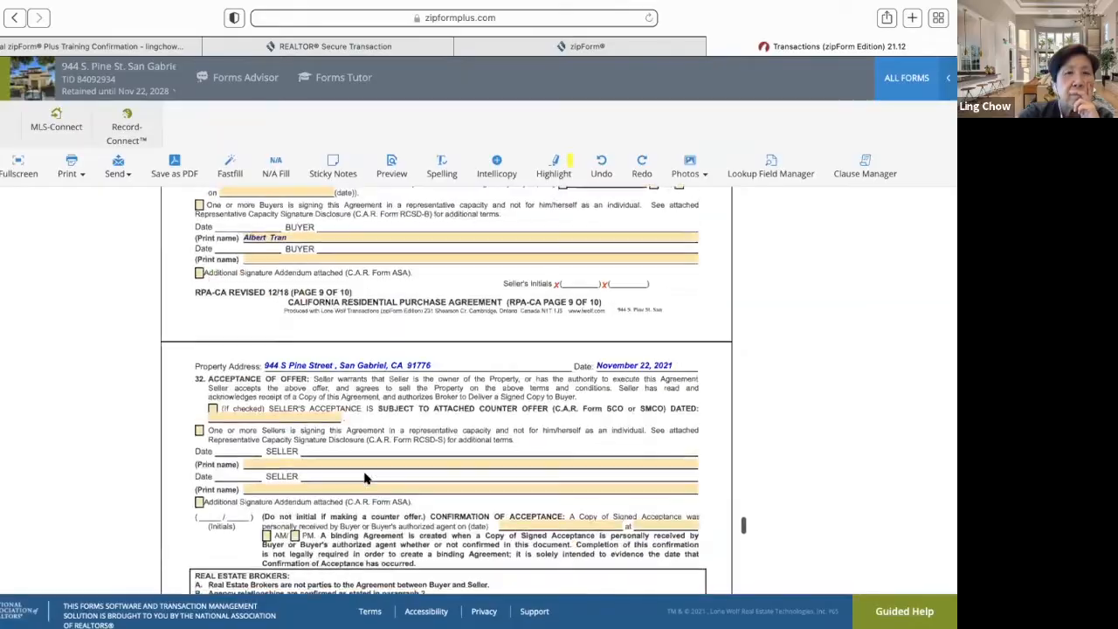
pyautogui.scroll(15, 365, 477)
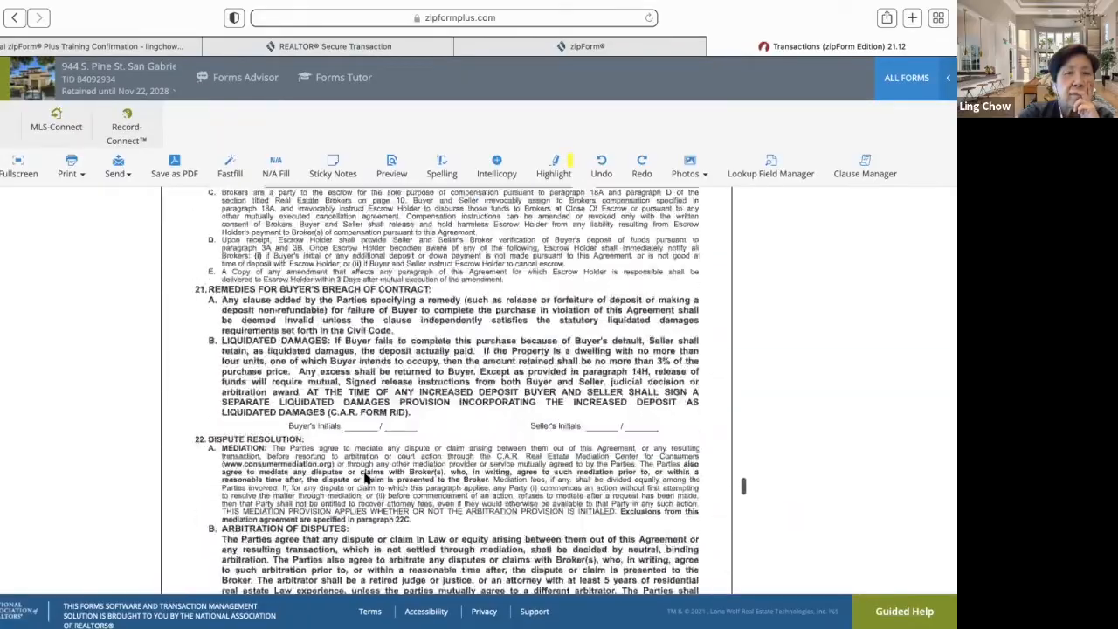
pyautogui.scroll(20, 365, 477)
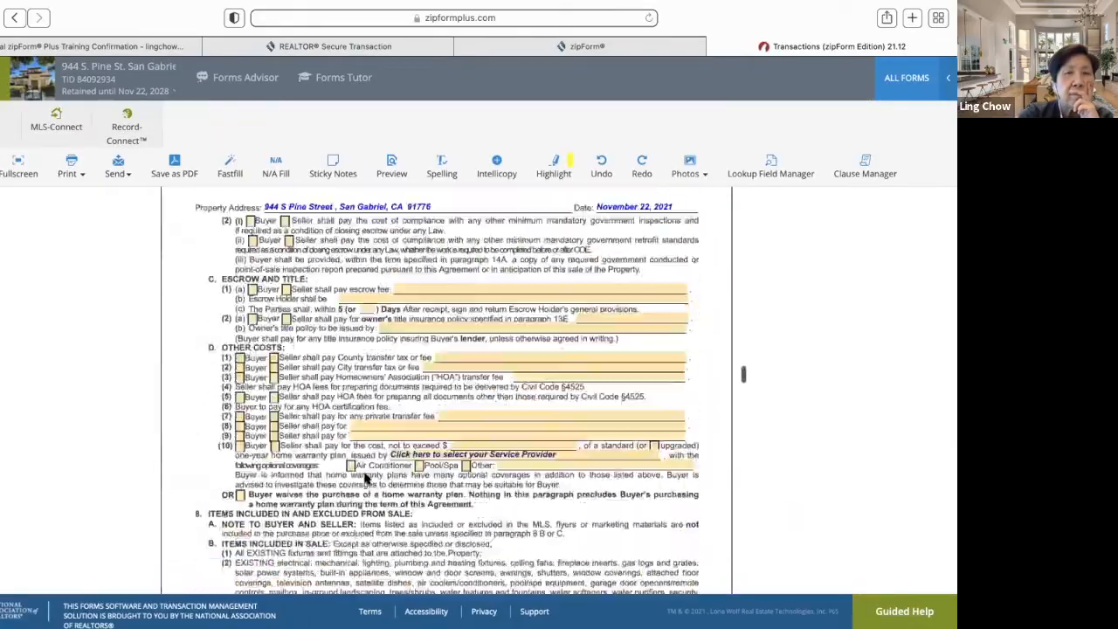
pyautogui.scroll(20, 365, 477)
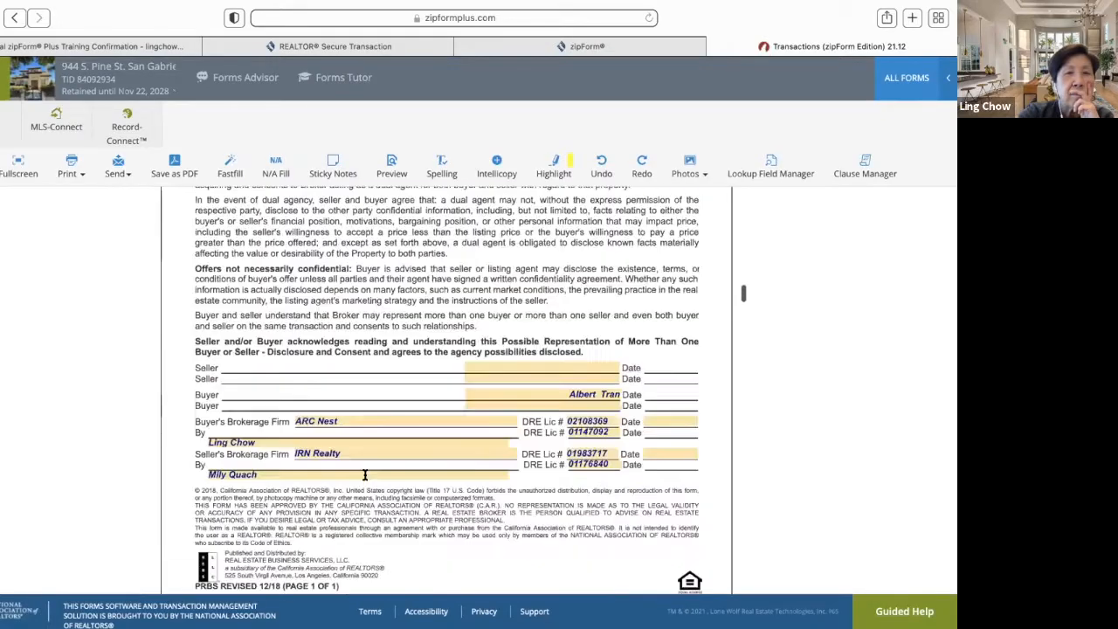
pyautogui.scroll(20, 365, 476)
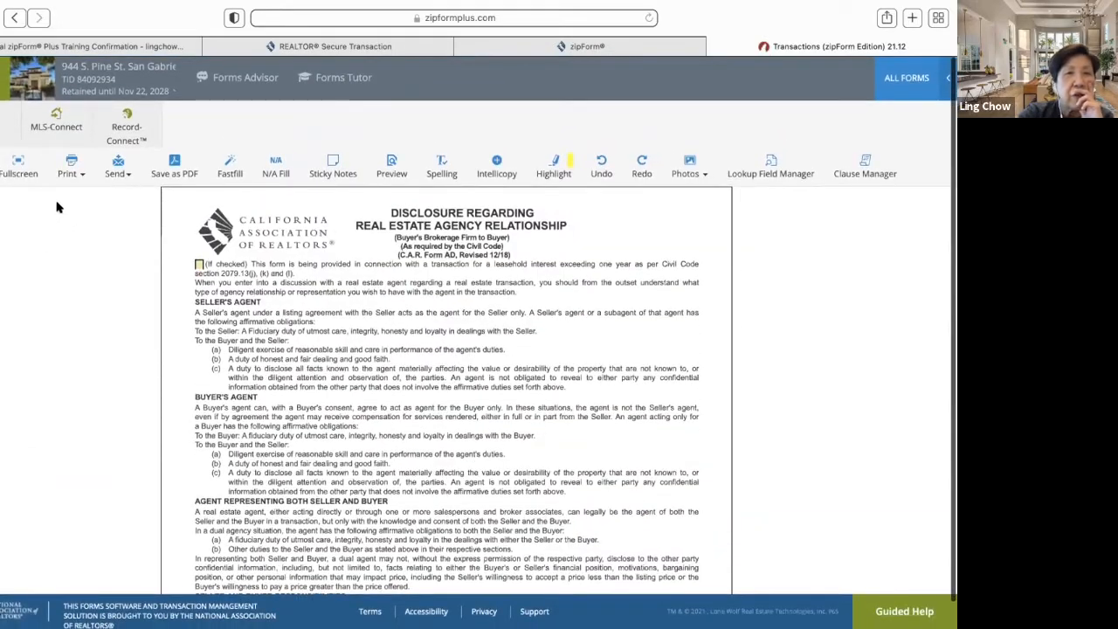
# - Switch the transaction's forms to the full-width Fullscreen view
pyautogui.scroll(-15, 346, 352)
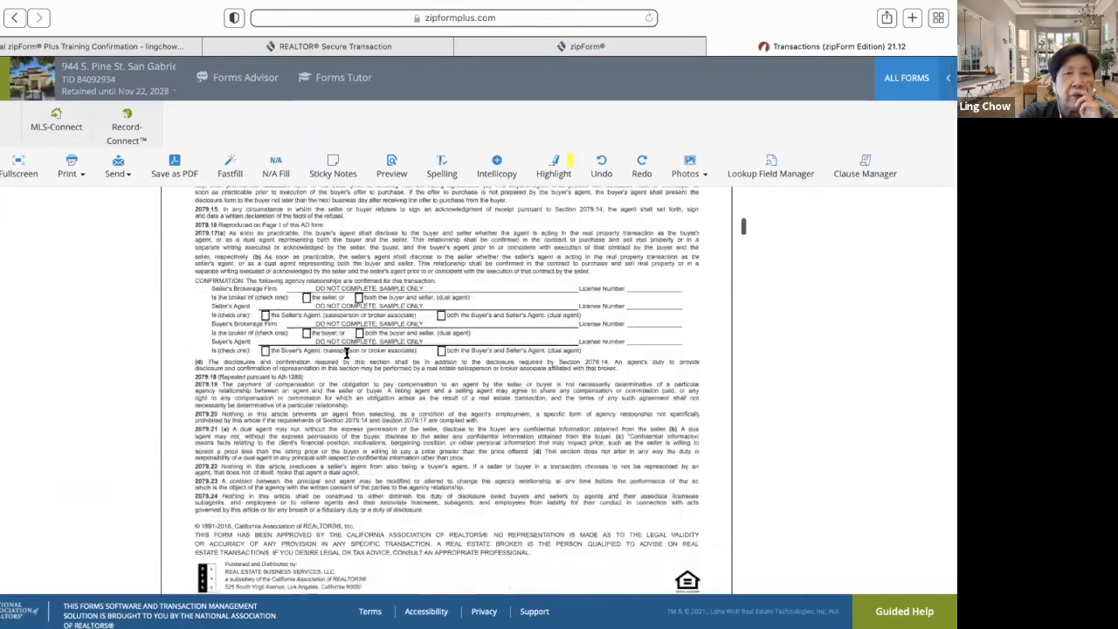
pyautogui.scroll(-20, 346, 353)
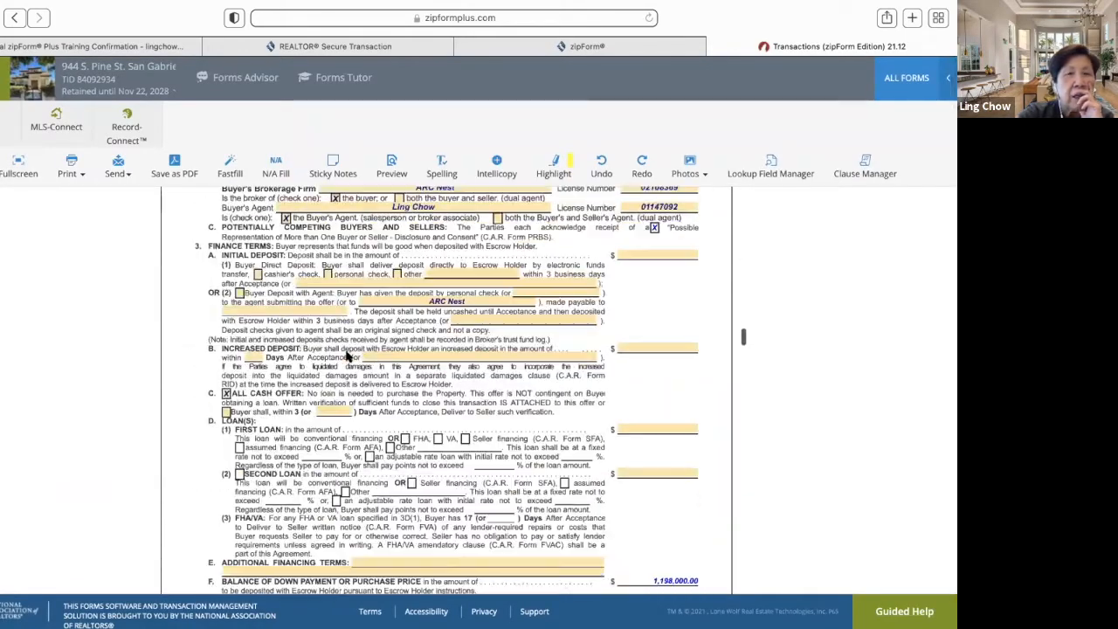
pyautogui.scroll(-5, 345, 353)
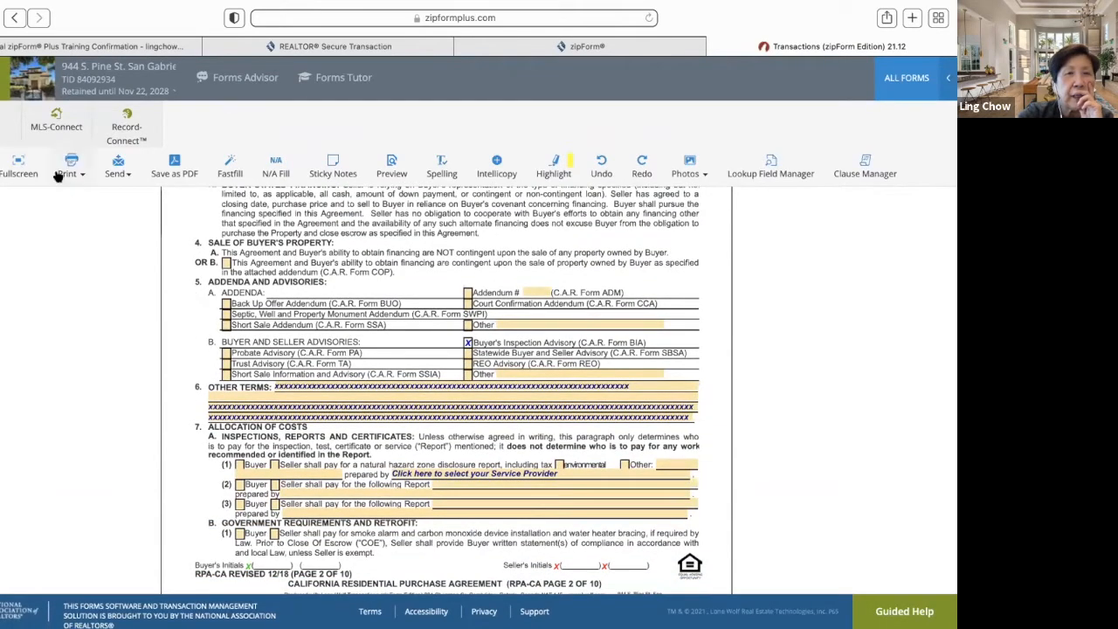
pyautogui.click(19, 167)
# - On page 2, insert another run of 32 x's into paragraph 6 Other Terms and finish editing
pyautogui.scroll(-20, 539, 397)
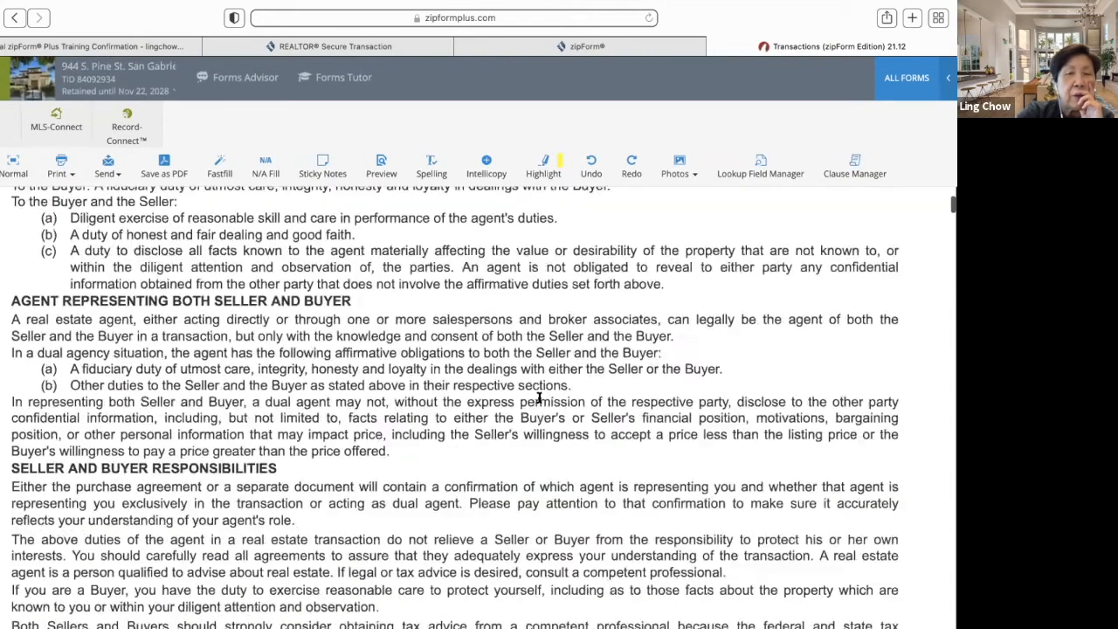
pyautogui.scroll(-20, 539, 397)
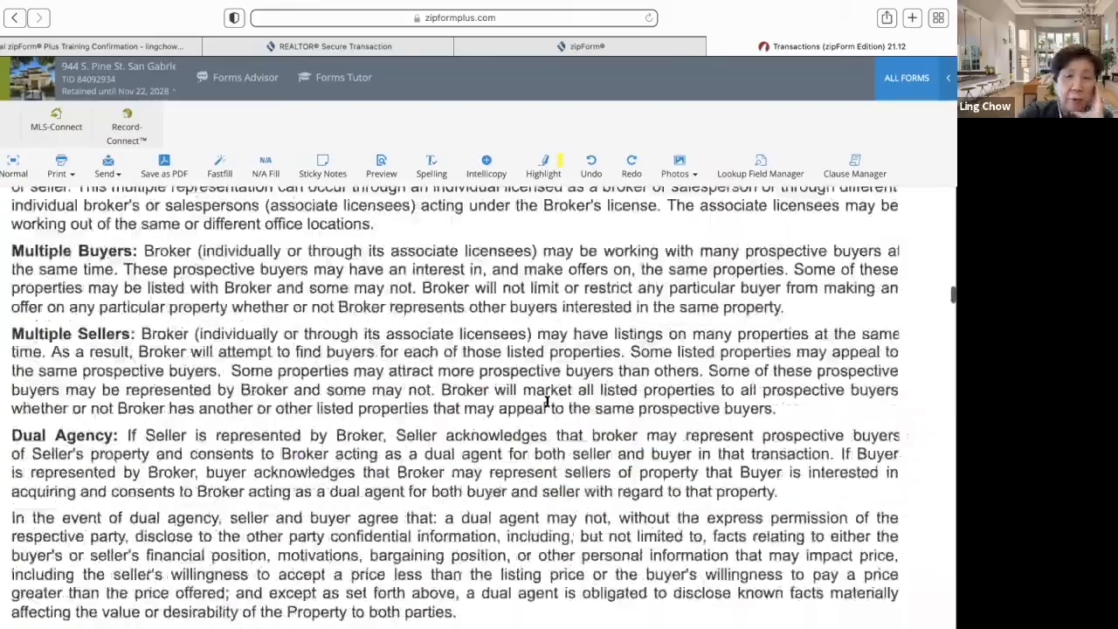
pyautogui.scroll(-20, 547, 402)
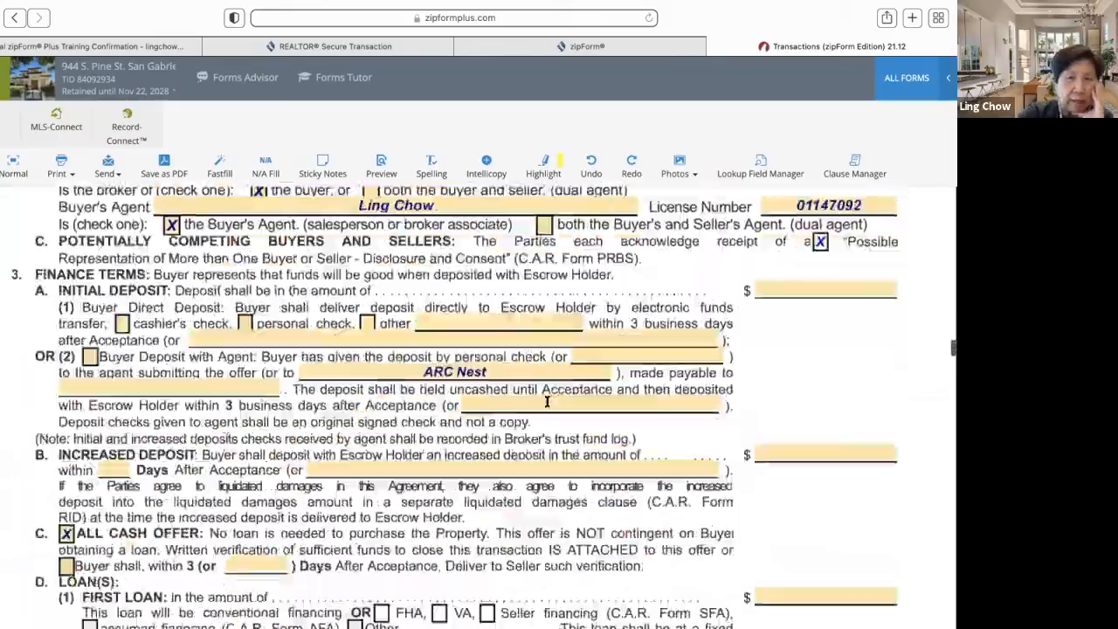
pyautogui.scroll(-2, 547, 402)
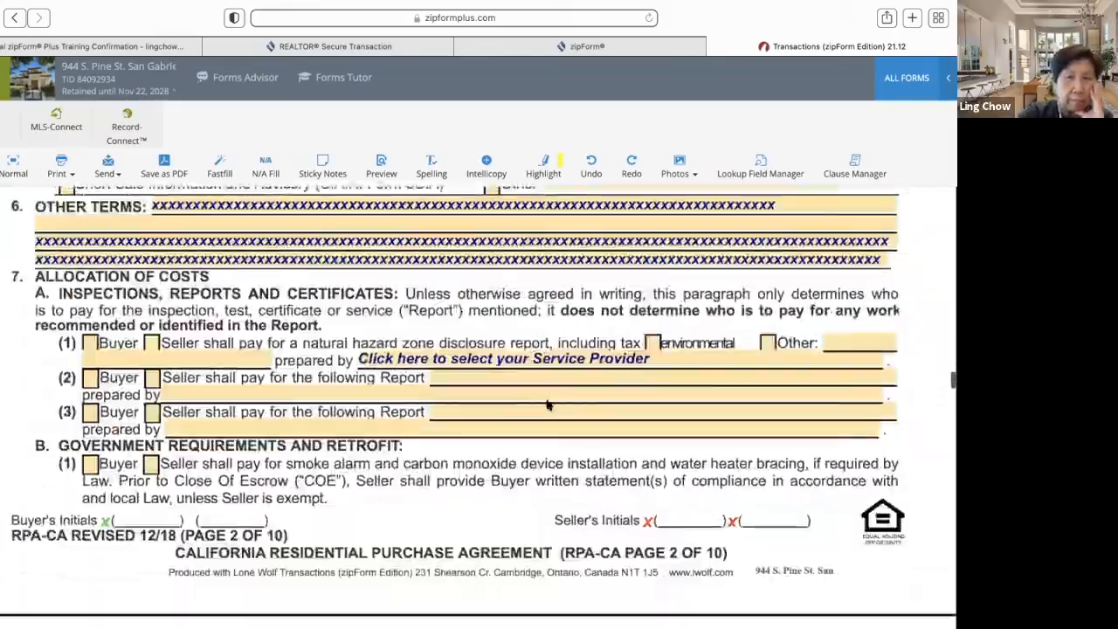
pyautogui.click(885, 262)
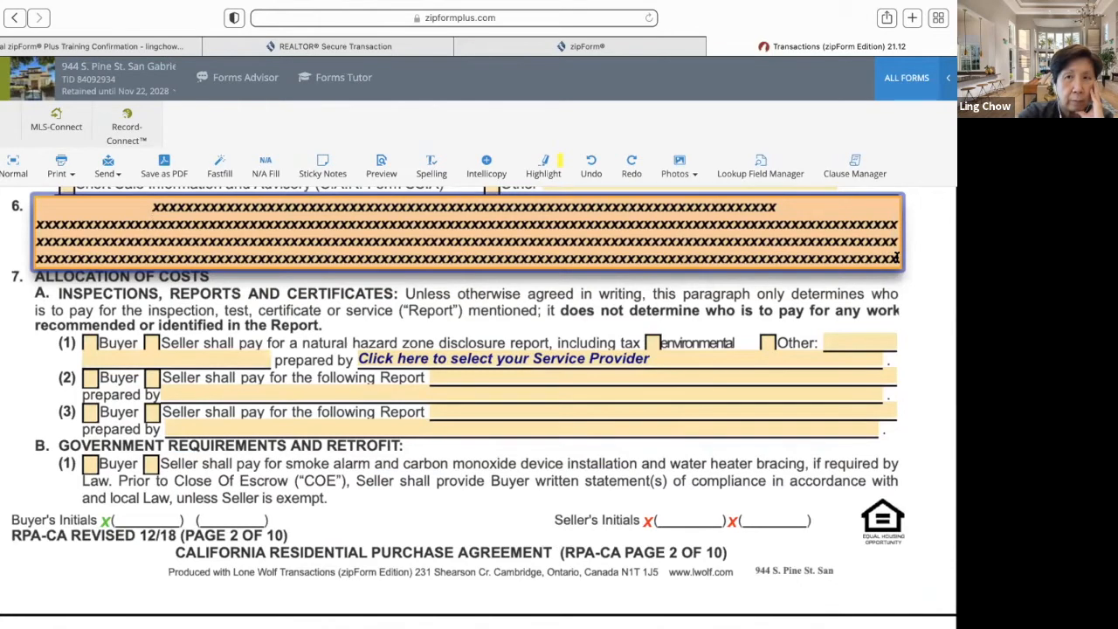
pyautogui.write('q')
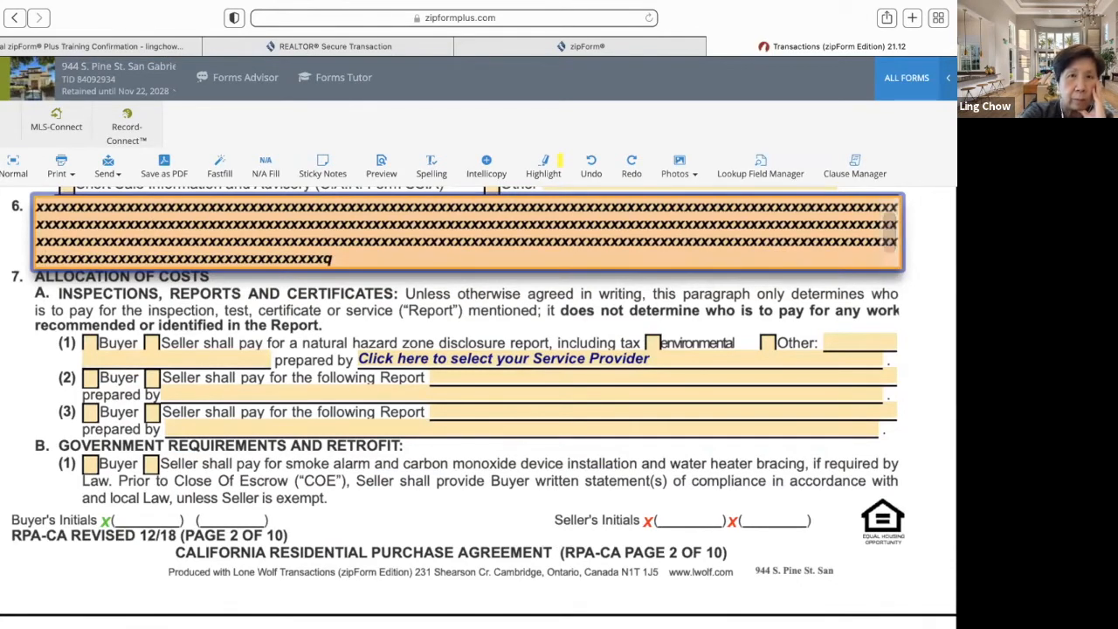
pyautogui.click(321, 257)
pyautogui.write('xxxxxxxxxxxxxxxxxxxxxxxxxxxxxxxxxxxx')
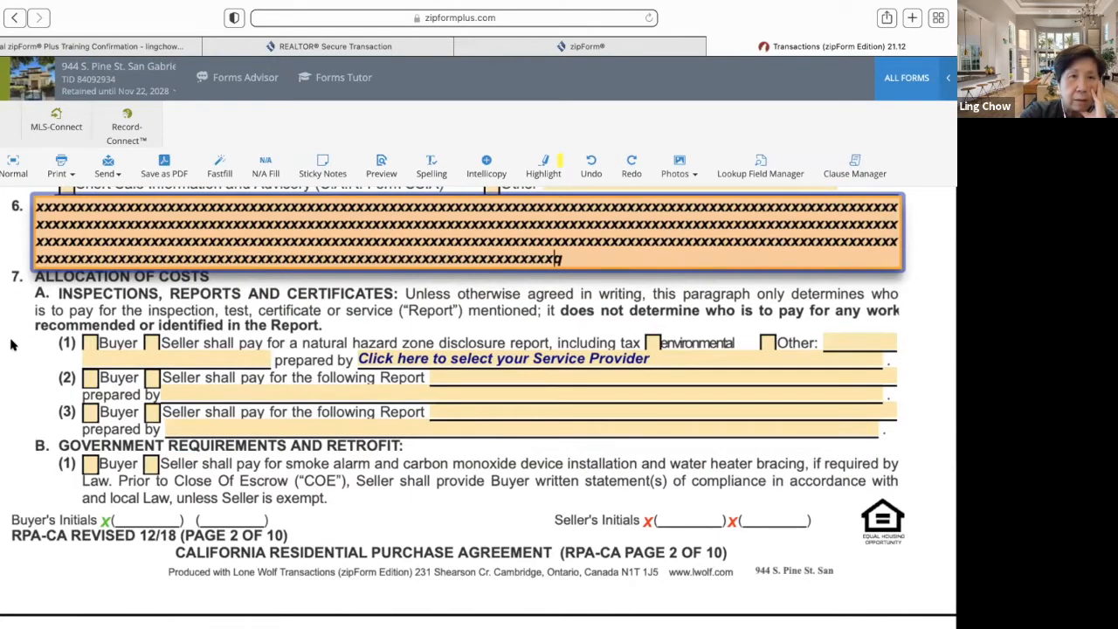
pyautogui.click(11, 343)
pyautogui.scroll(10, 227, 299)
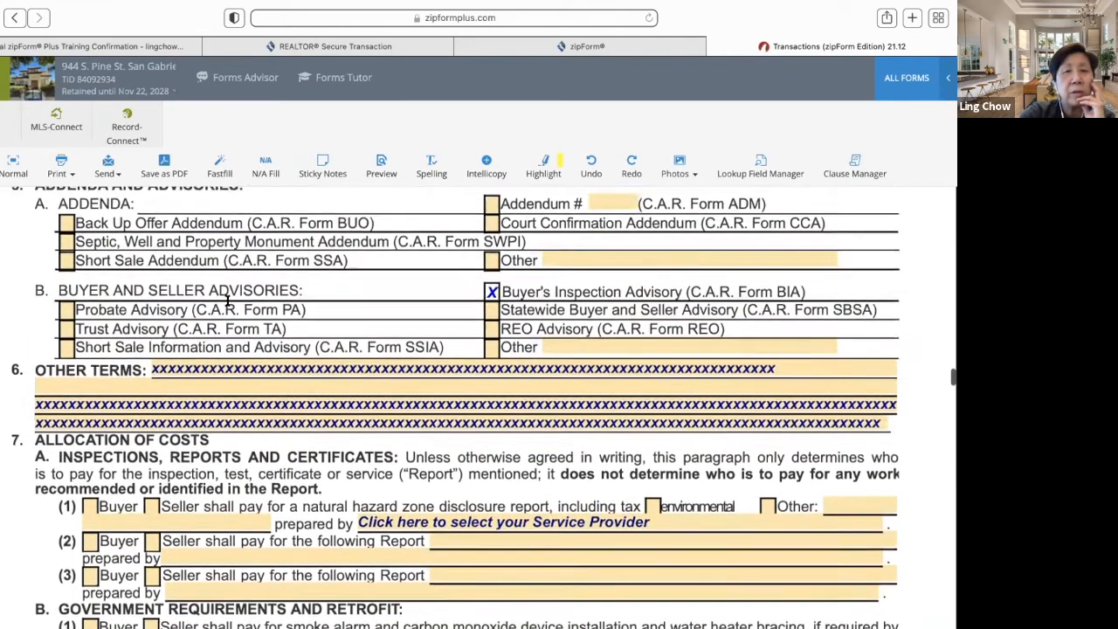
# - Scroll up and down through the open form before leaving the editor
pyautogui.scroll(10, 227, 300)
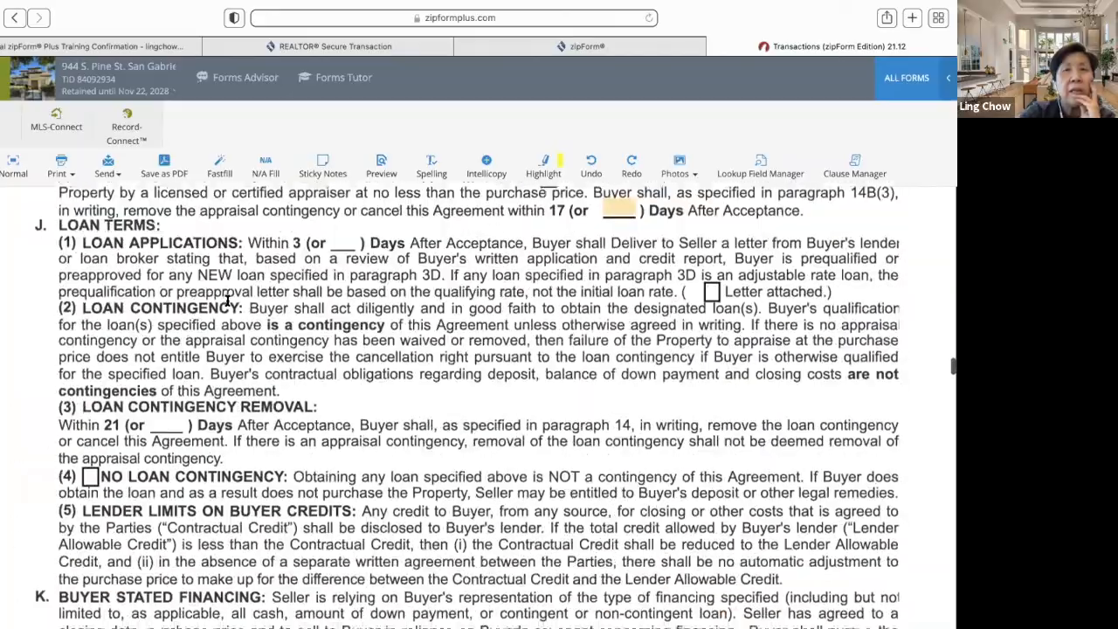
pyautogui.scroll(-20, 227, 299)
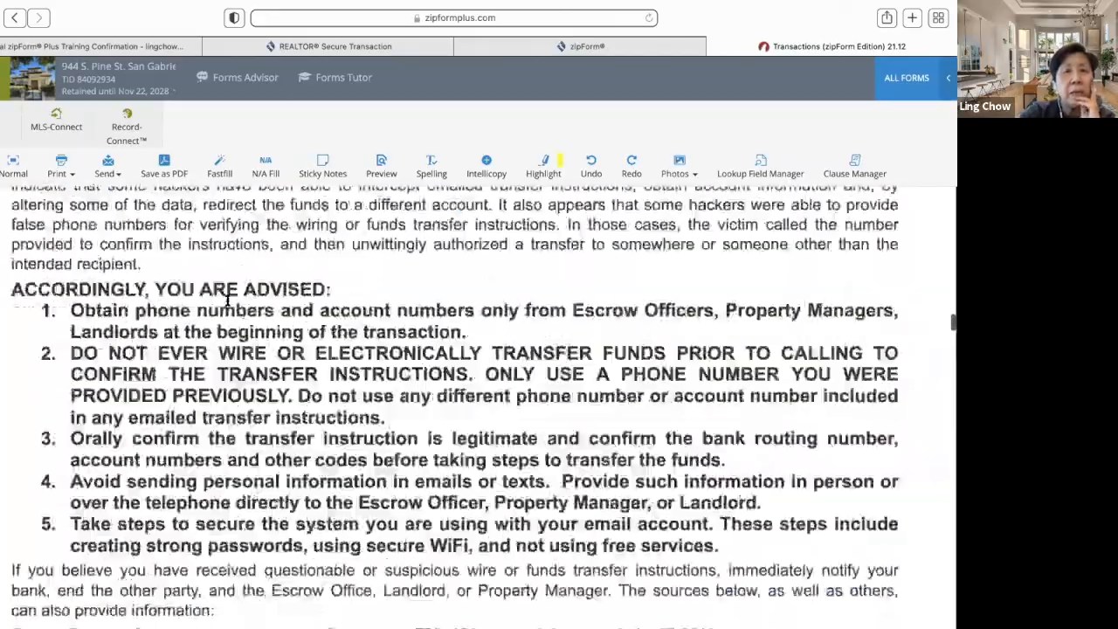
pyautogui.scroll(20, 228, 300)
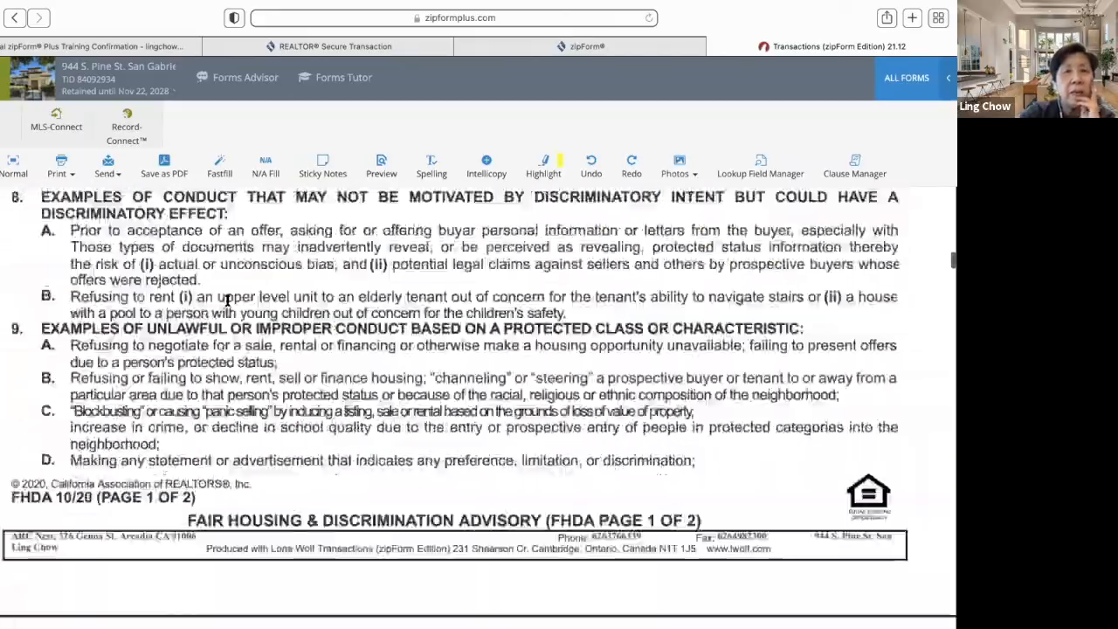
pyautogui.scroll(5, 227, 299)
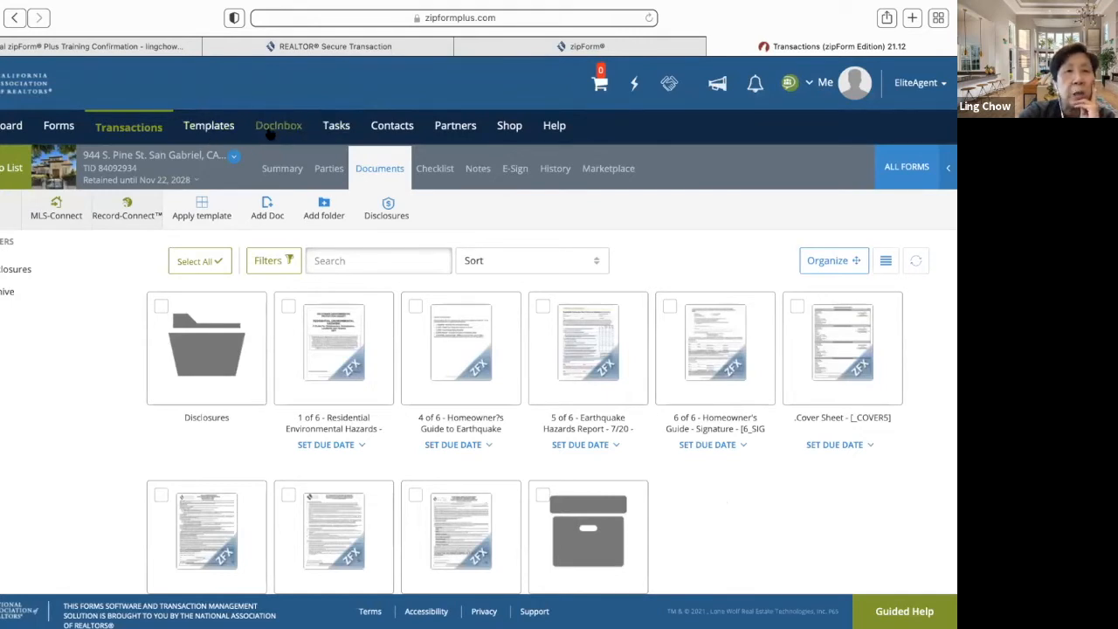
pyautogui.moveTo(273, 130)
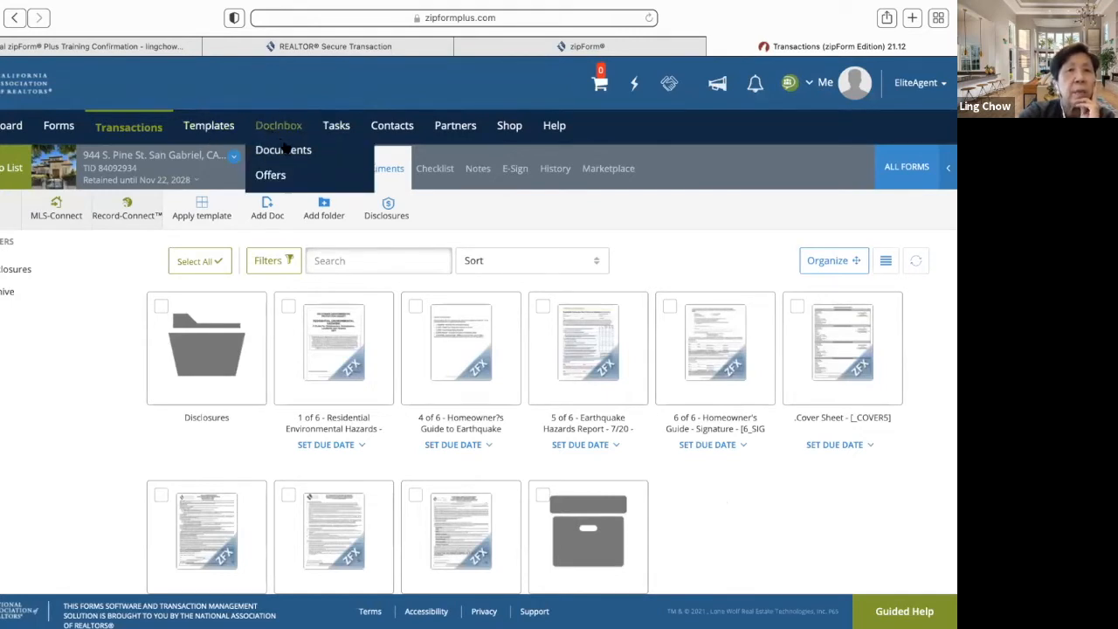
pyautogui.click(284, 150)
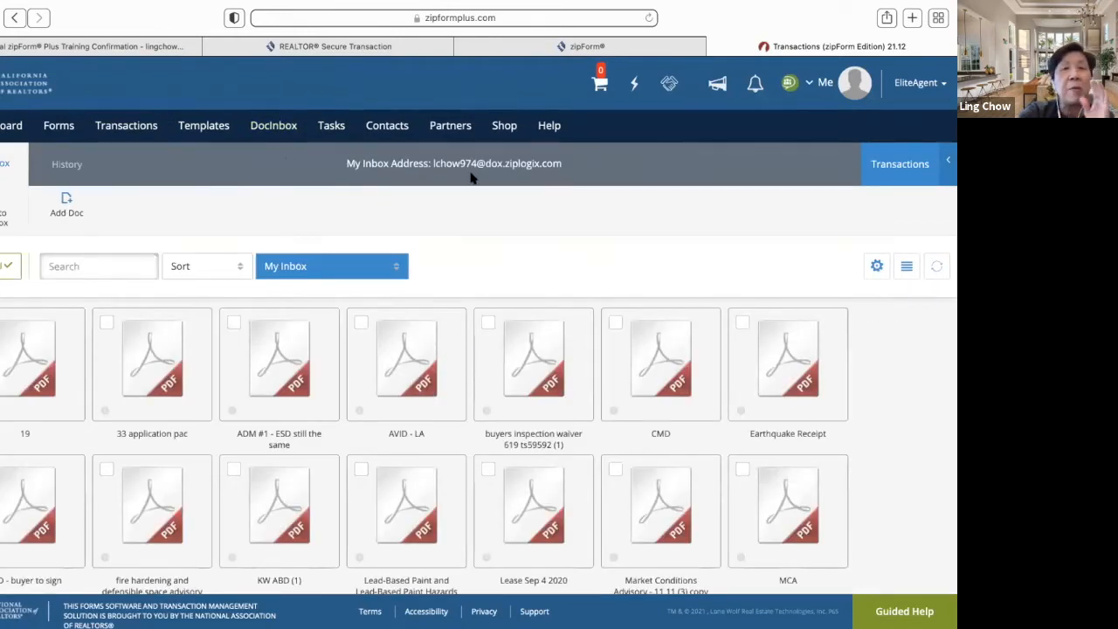
pyautogui.click(127, 129)
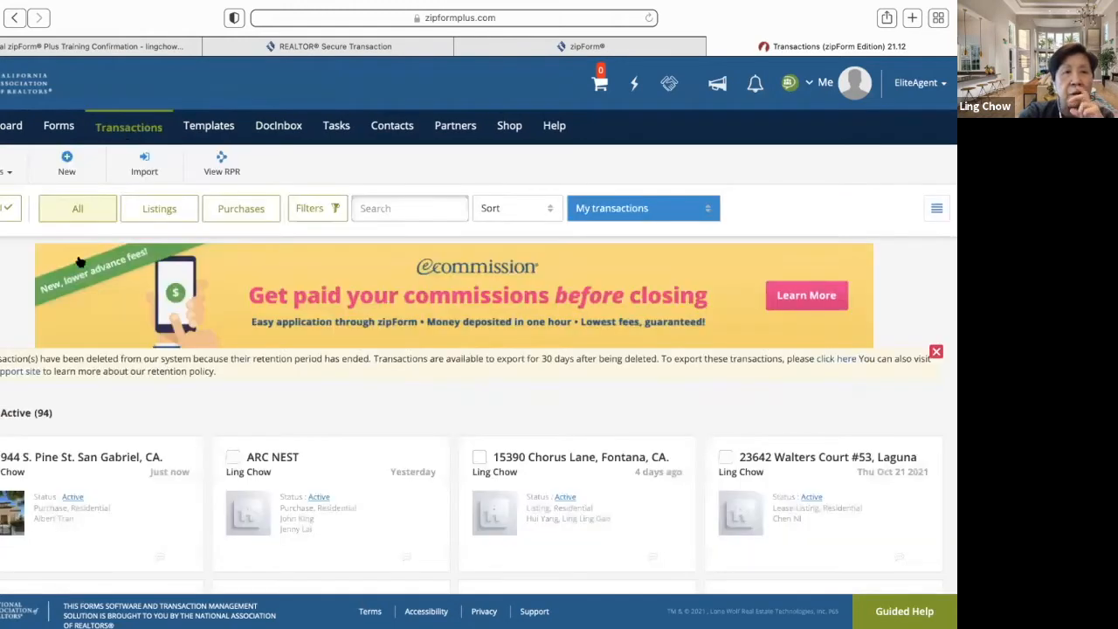
pyautogui.click(77, 461)
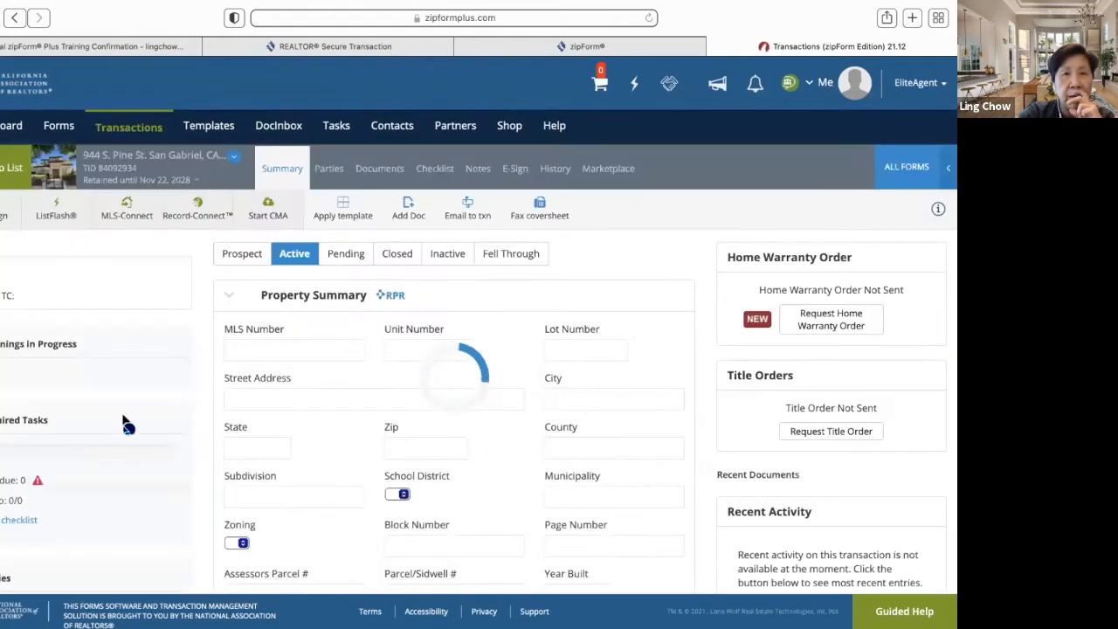
# - Check the transaction's Email to txn address, then go to the DocInbox Documents list
pyautogui.click(398, 206)
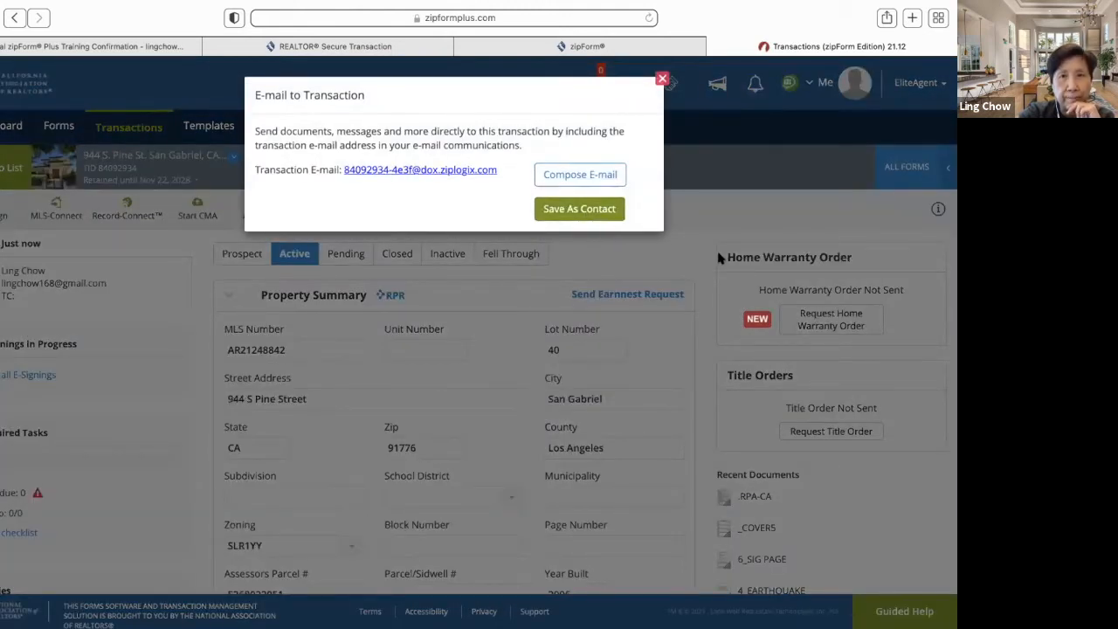
pyautogui.click(663, 79)
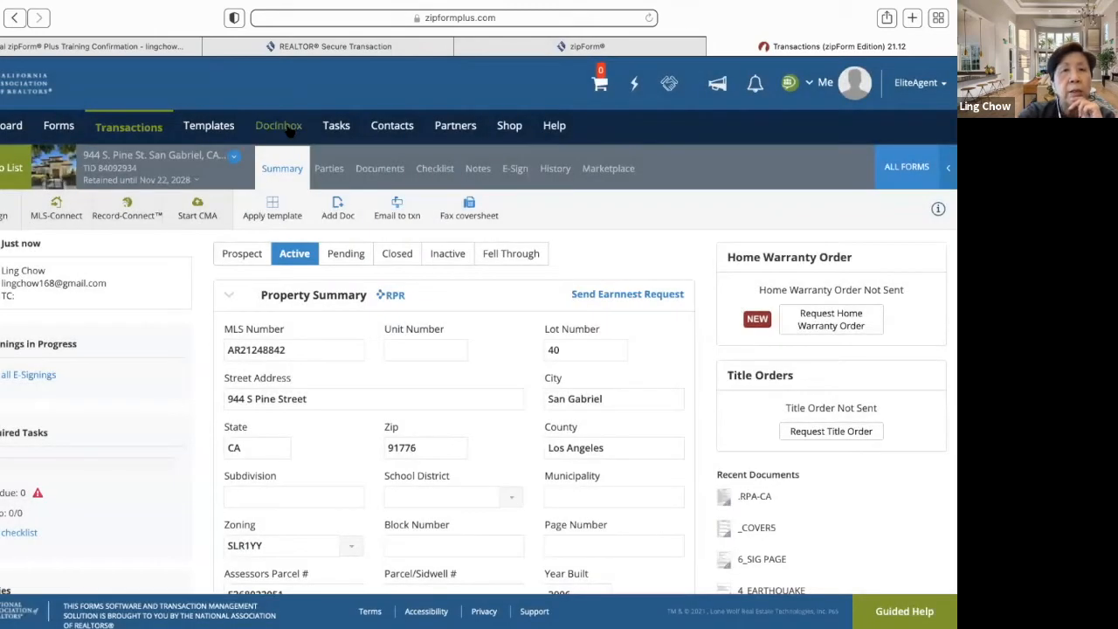
pyautogui.moveTo(288, 130)
pyautogui.click(294, 151)
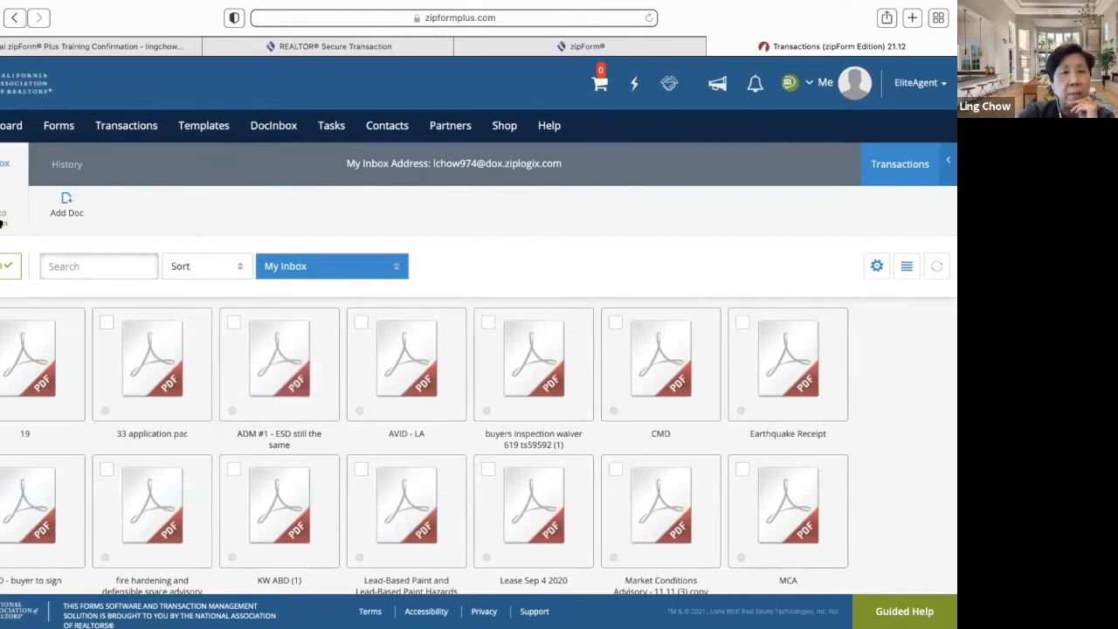
pyautogui.click(3, 218)
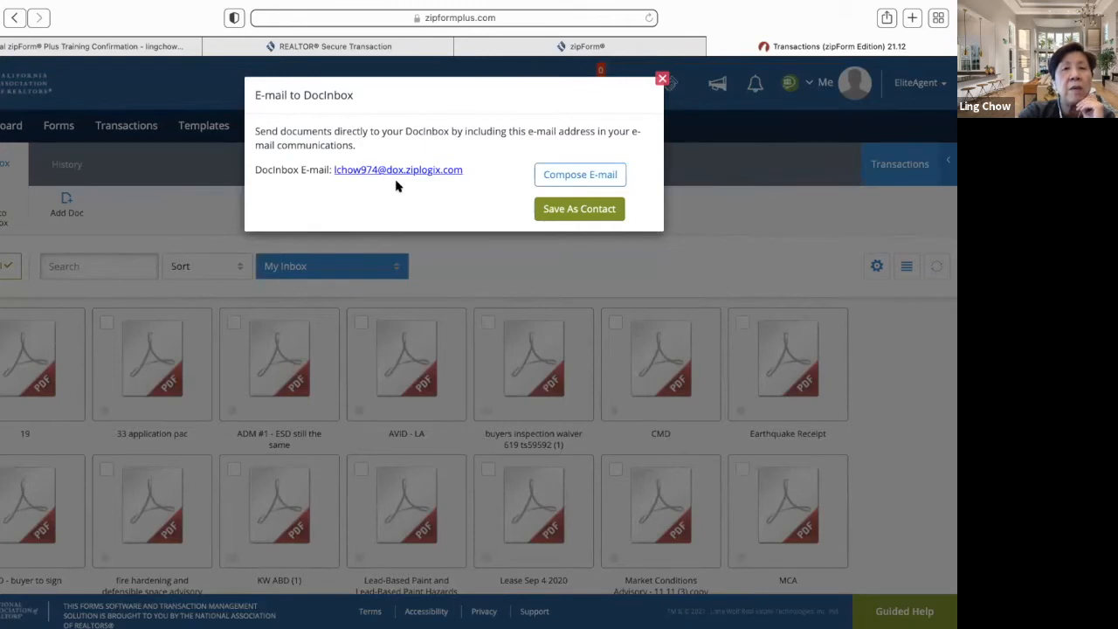
pyautogui.click(662, 79)
pyautogui.click(66, 328)
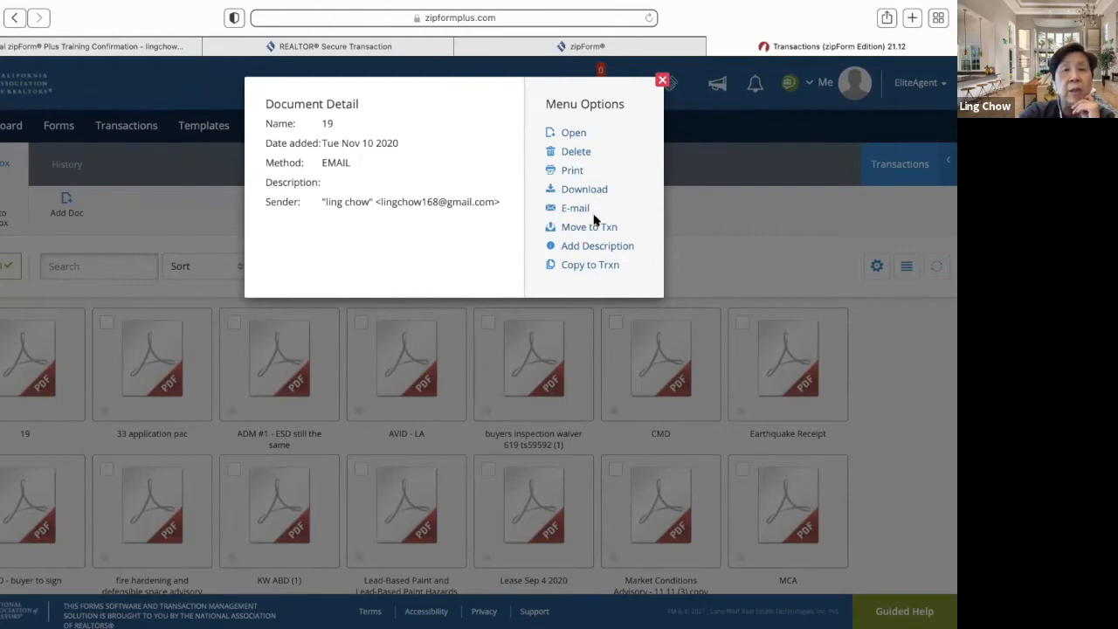
pyautogui.click(663, 81)
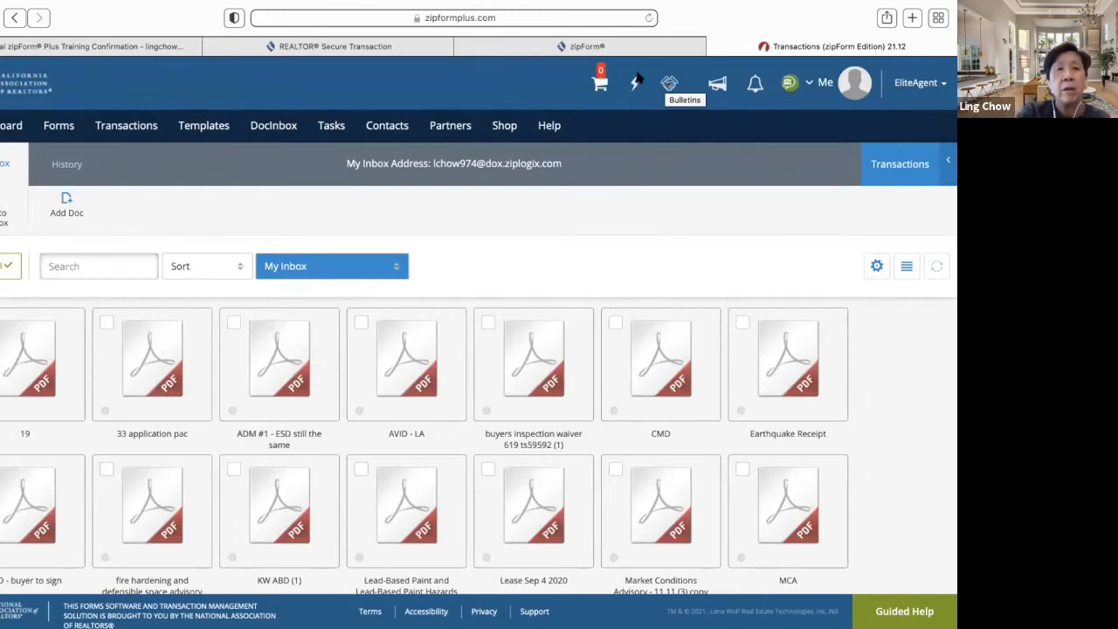
# - Cancel the Add Documents dialog, then return to the Transactions list by way of the Dashboard
pyautogui.click(68, 208)
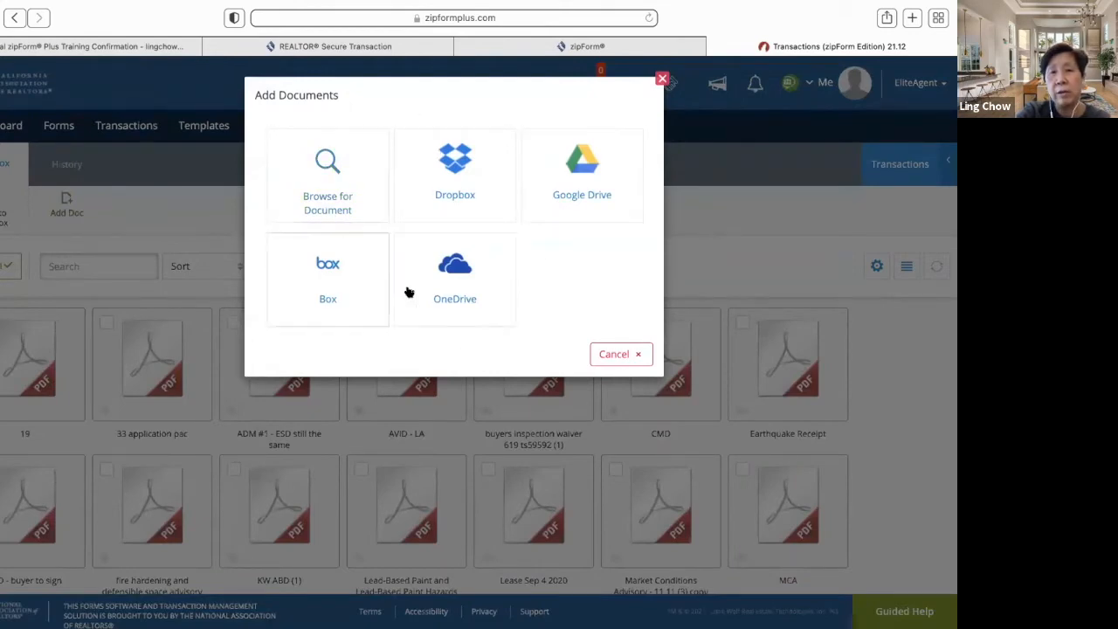
pyautogui.click(624, 358)
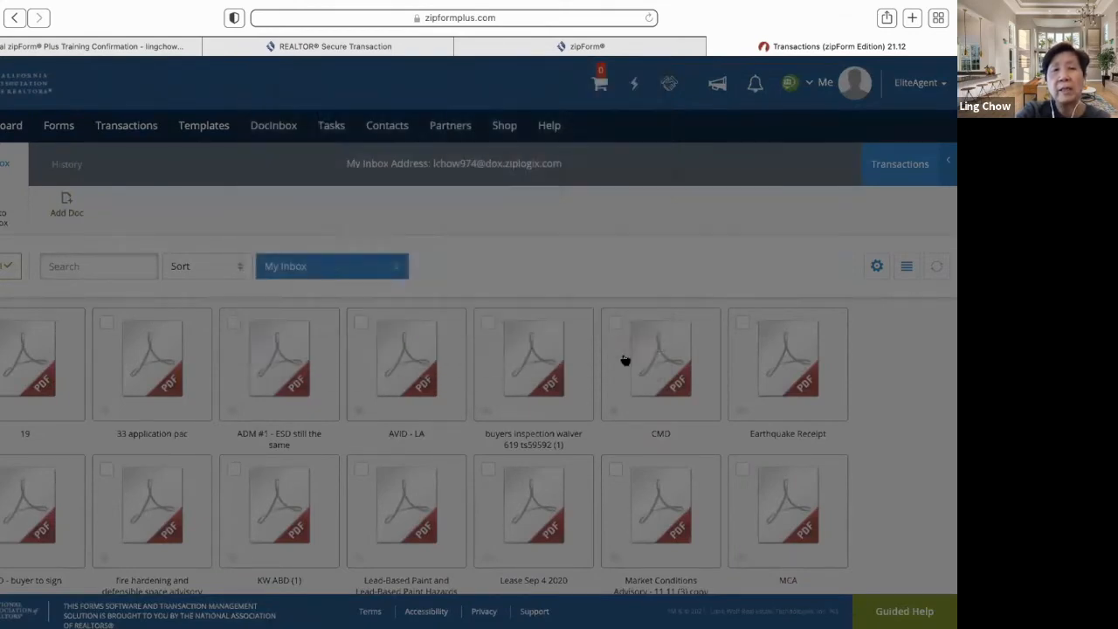
pyautogui.scroll(-5, 508, 428)
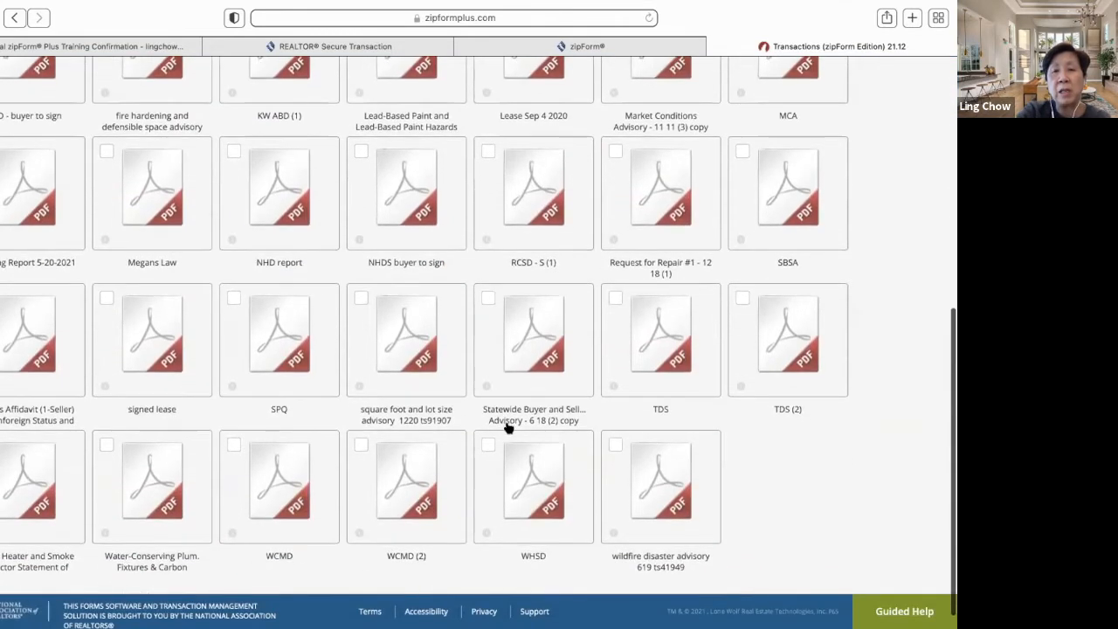
pyautogui.scroll(10, 508, 427)
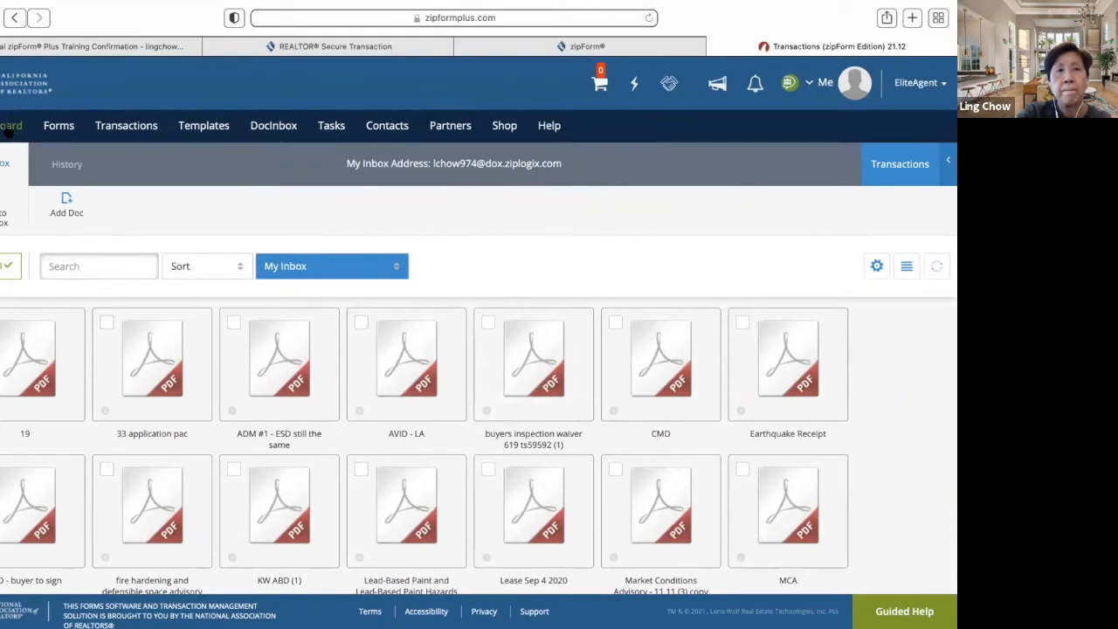
pyautogui.click(7, 129)
pyautogui.click(127, 127)
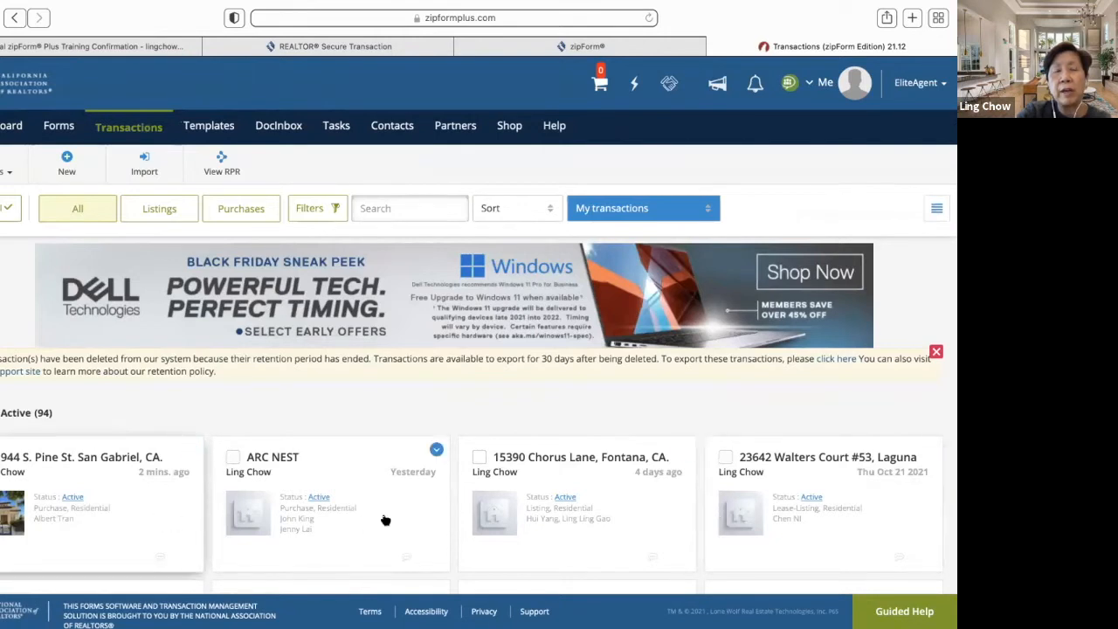
pyautogui.click(937, 209)
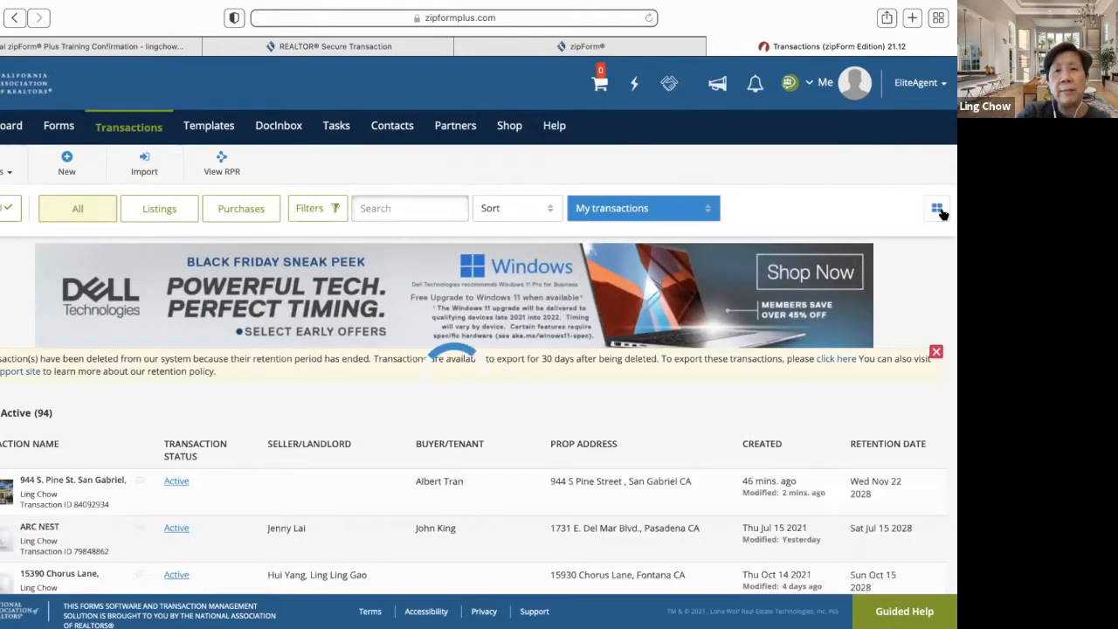
pyautogui.click(931, 211)
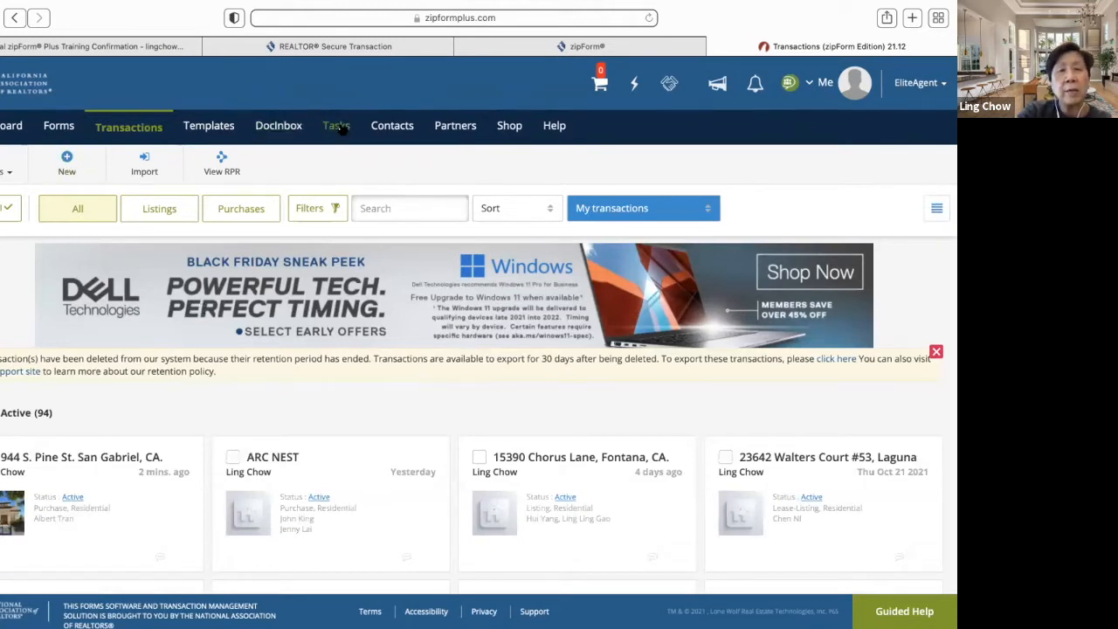
pyautogui.click(393, 127)
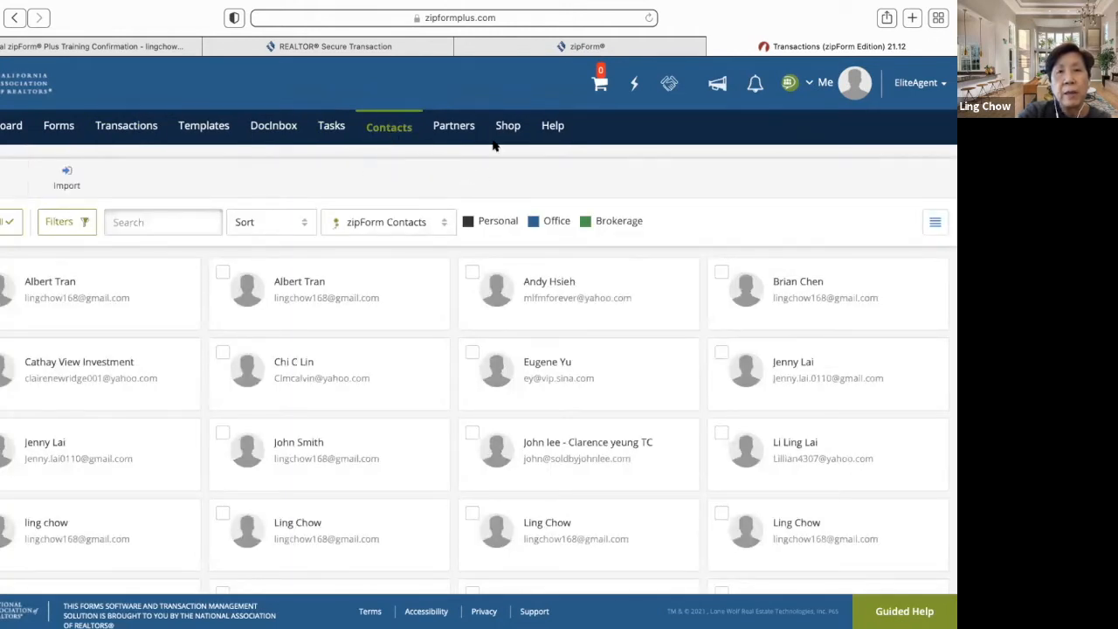
pyautogui.click(451, 128)
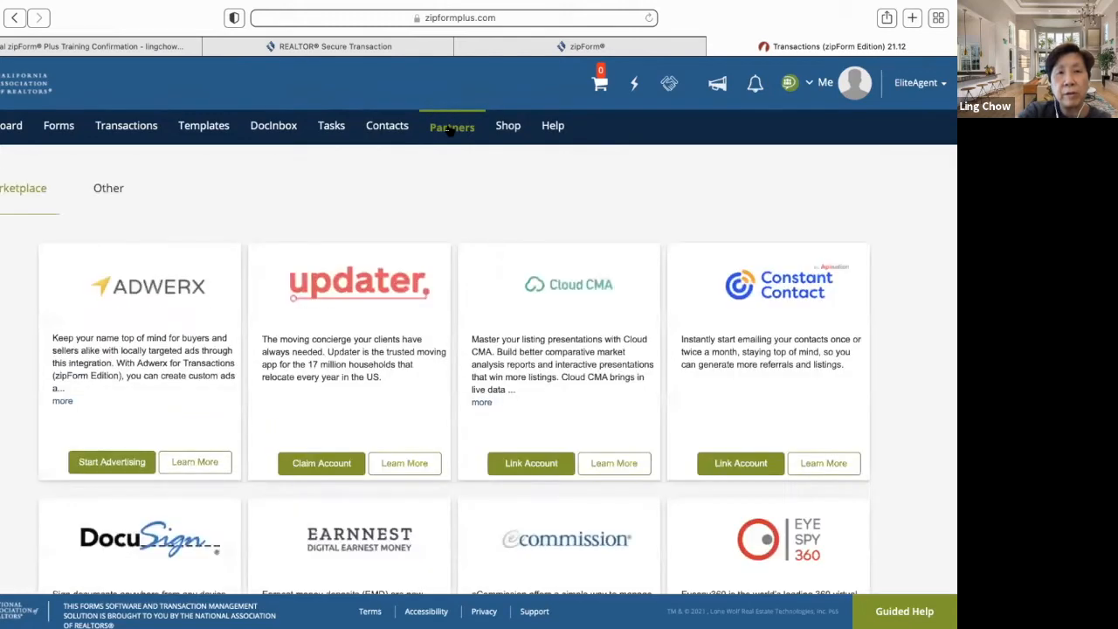
pyautogui.scroll(-5, 415, 346)
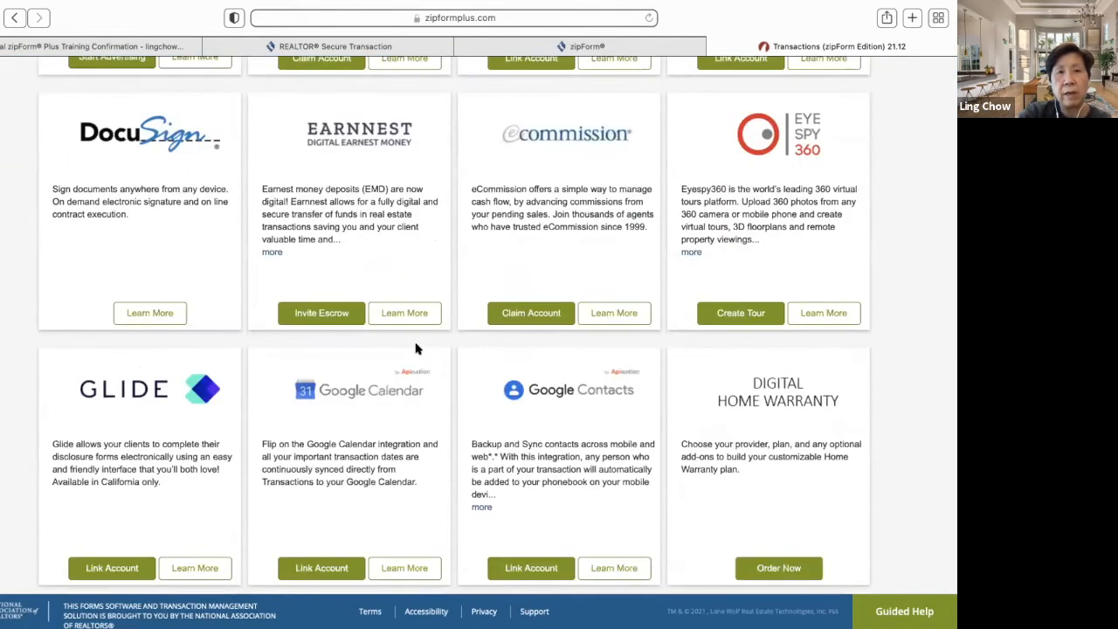
pyautogui.scroll(-3, 416, 348)
pyautogui.scroll(-7, 416, 348)
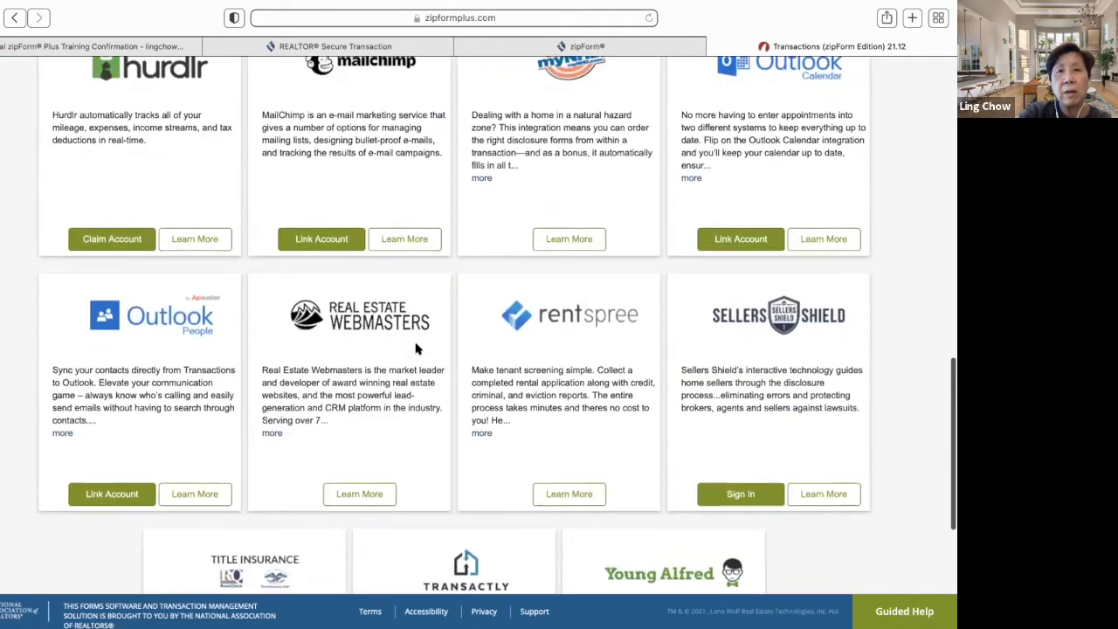
pyautogui.scroll(15, 416, 347)
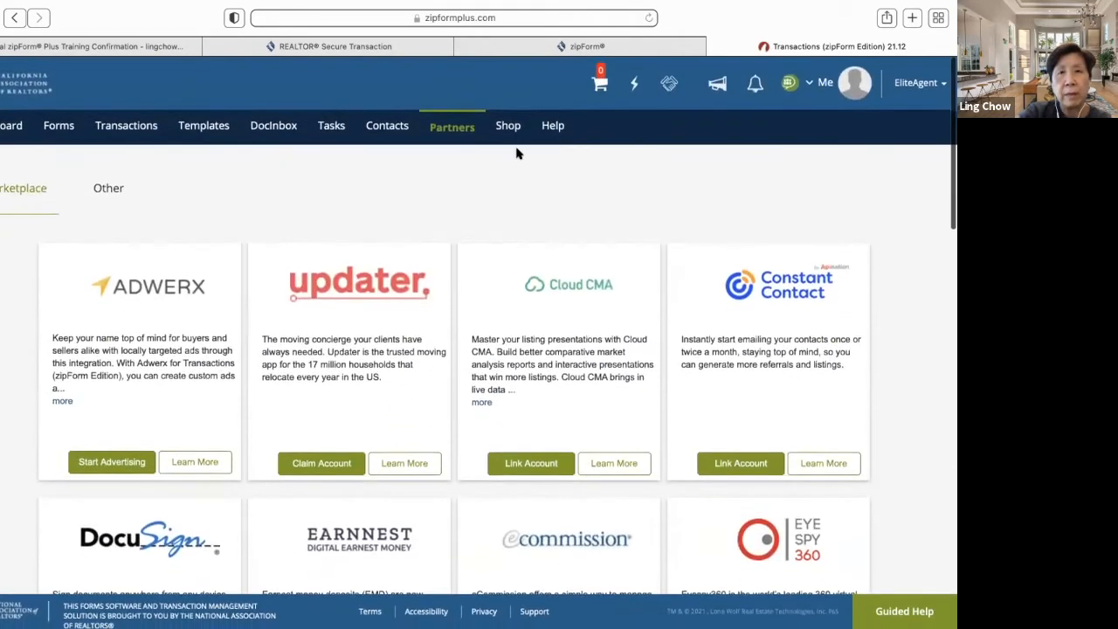
pyautogui.click(505, 126)
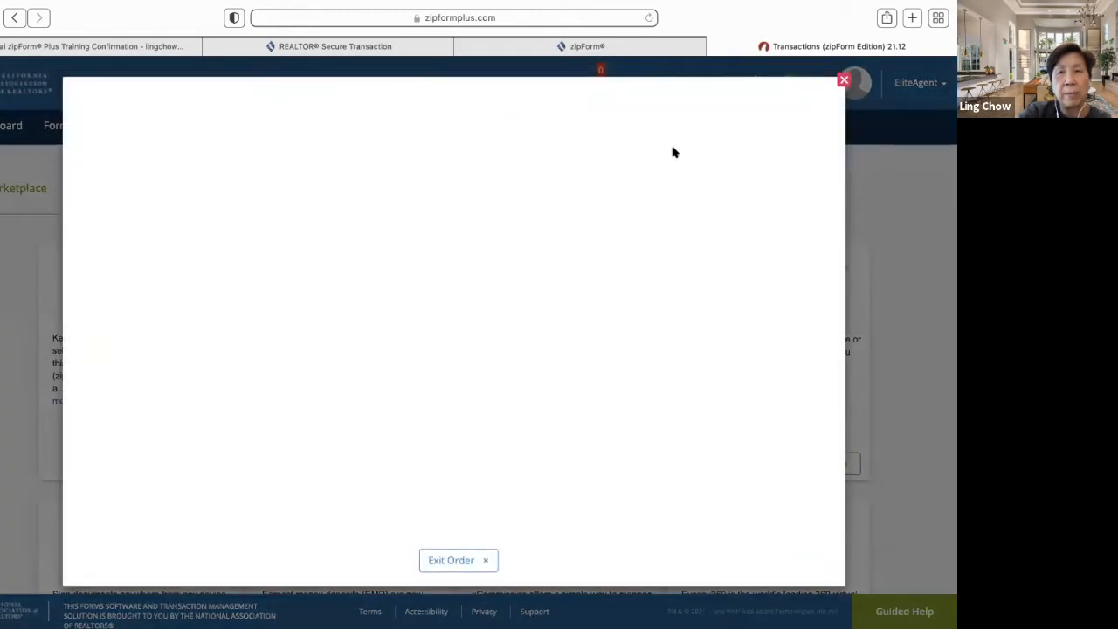
pyautogui.click(845, 80)
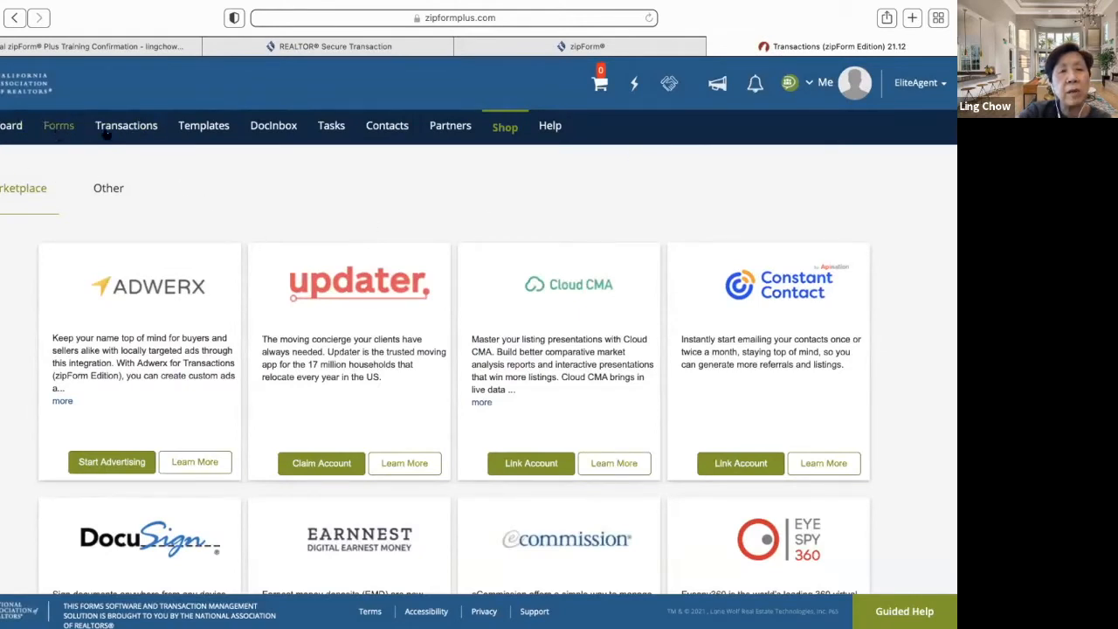
pyautogui.click(124, 126)
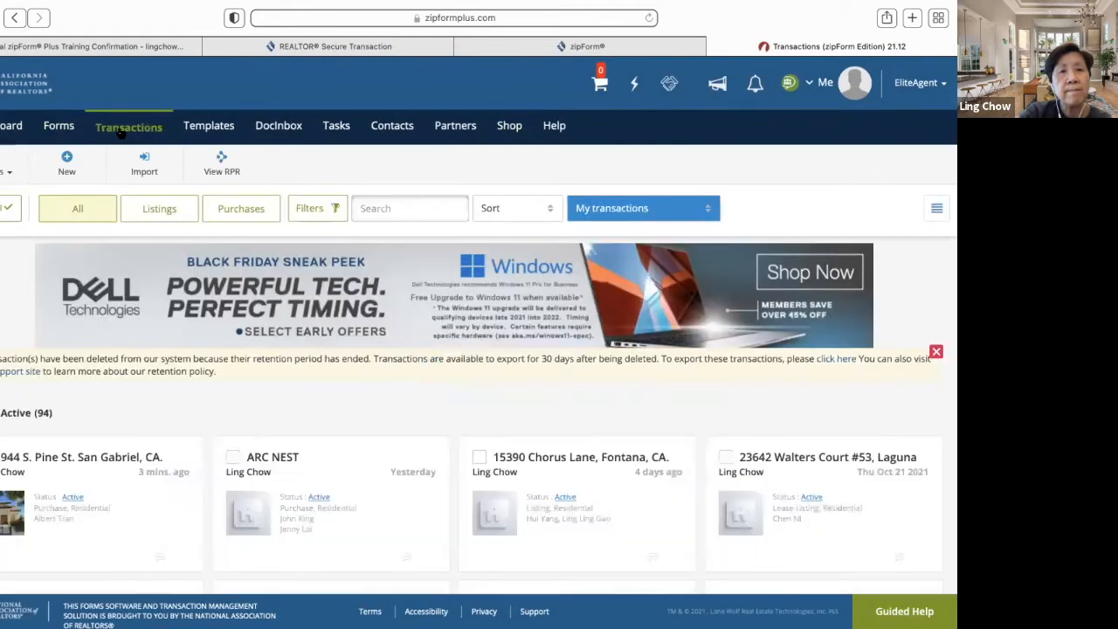
pyautogui.click(103, 463)
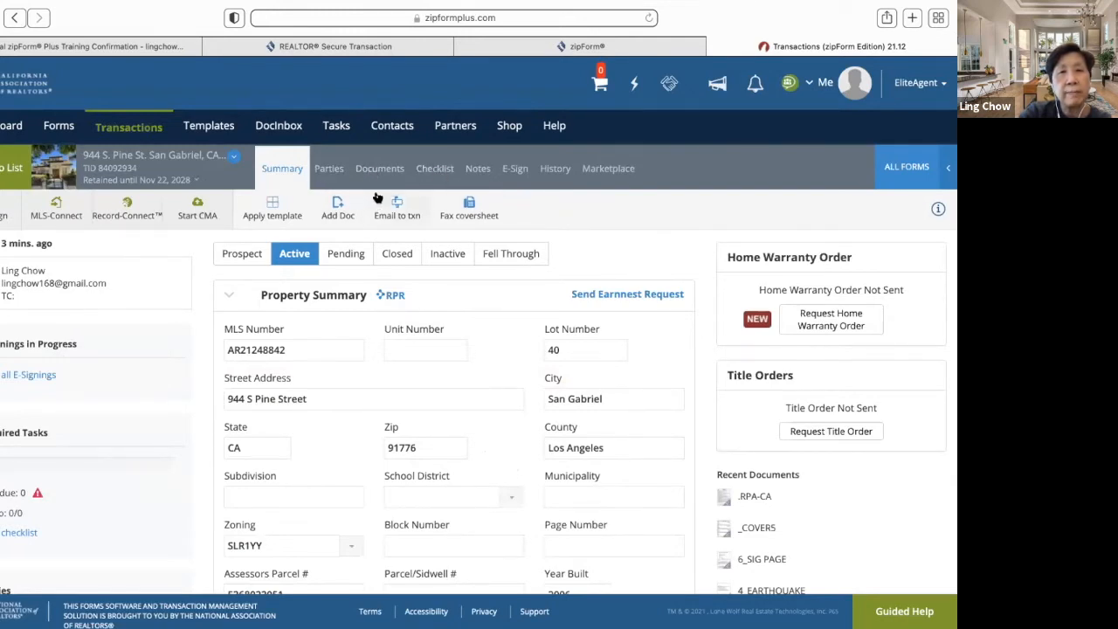
pyautogui.click(375, 171)
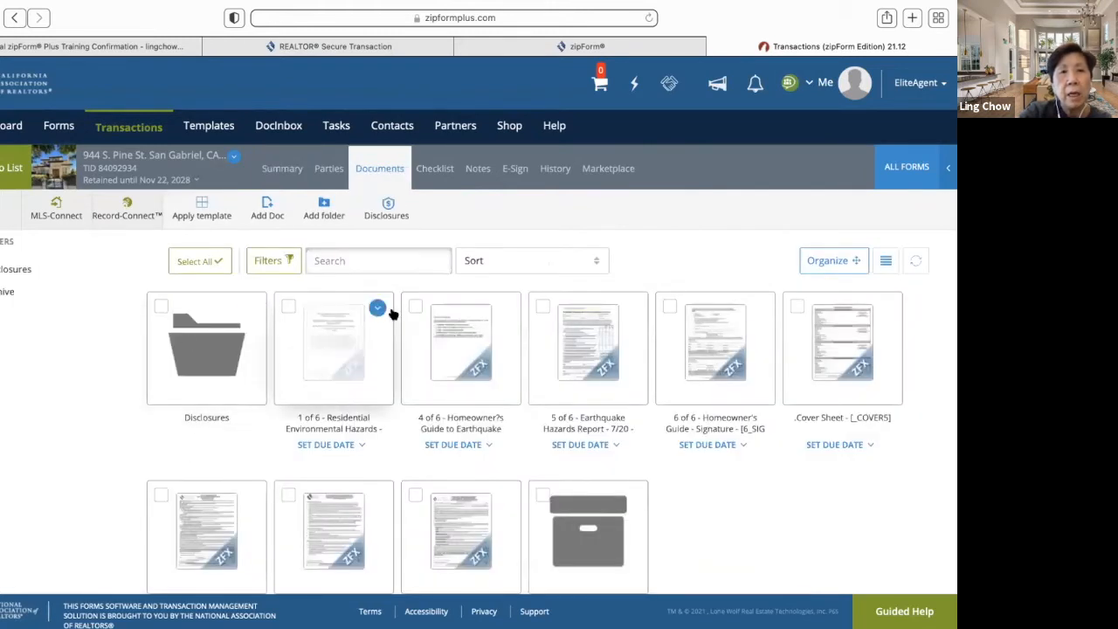
pyautogui.click(209, 541)
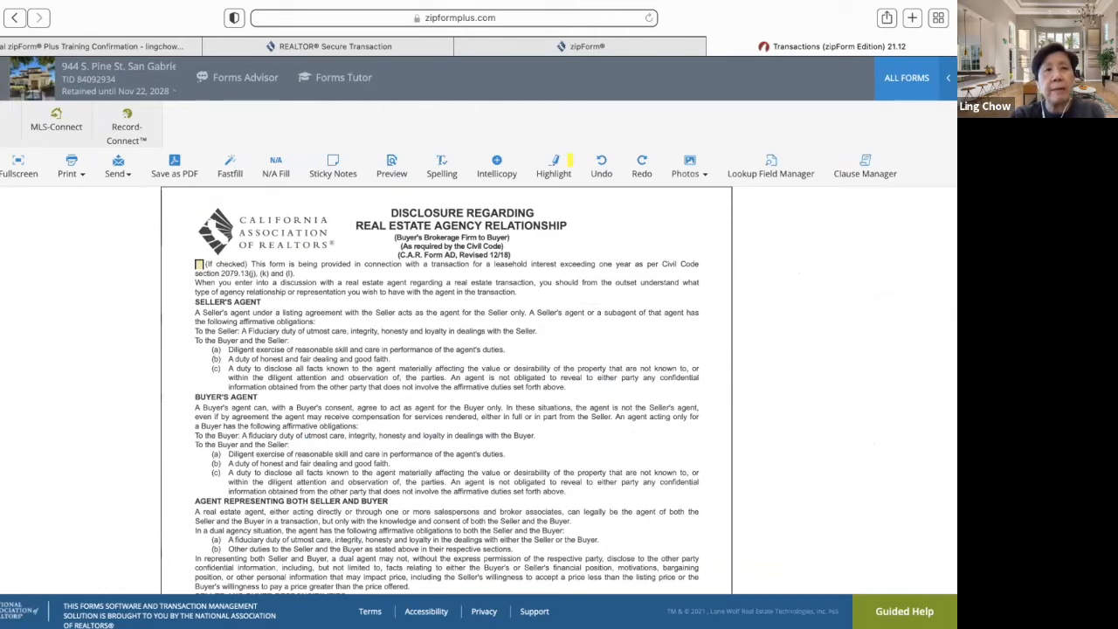
pyautogui.click(2, 166)
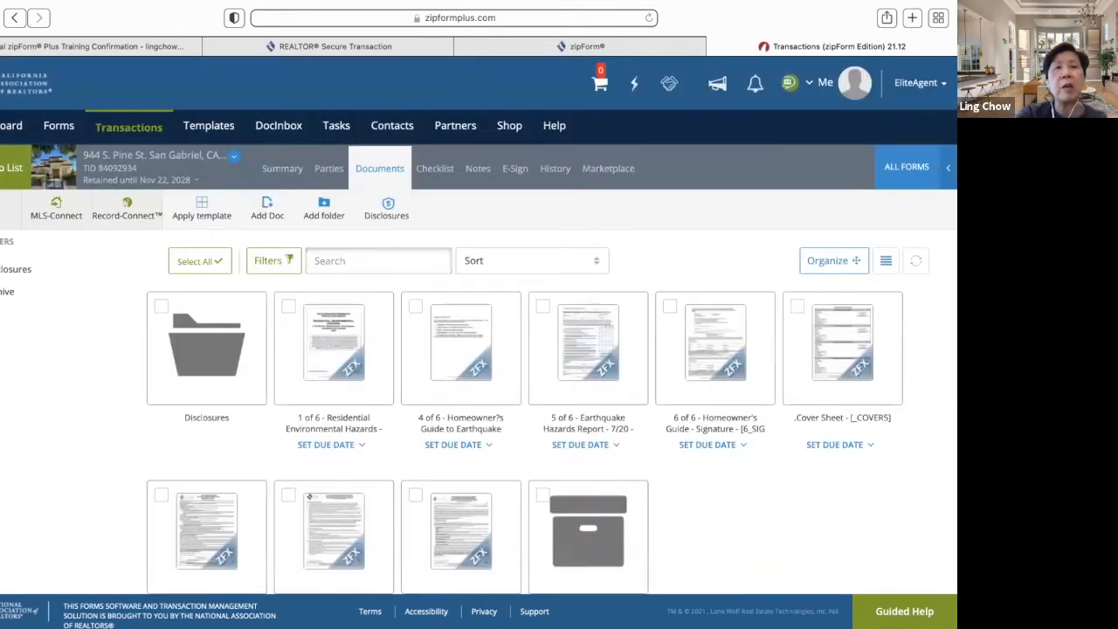
pyautogui.click(431, 170)
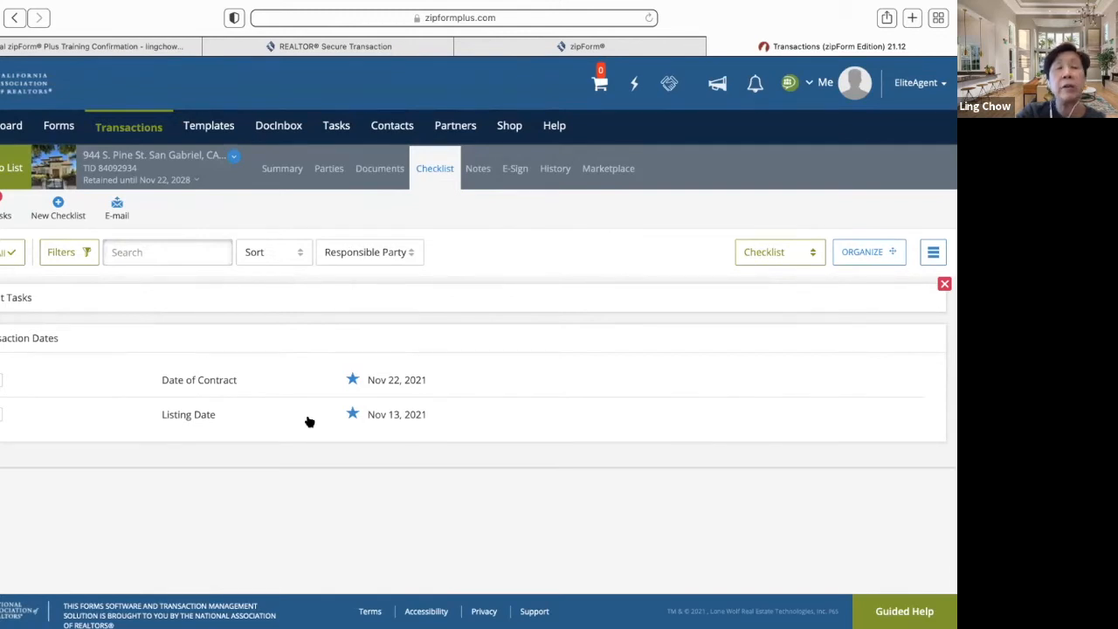
# - Start and cancel a new checklist twice, and briefly try the responsible-party filter
pyautogui.click(59, 215)
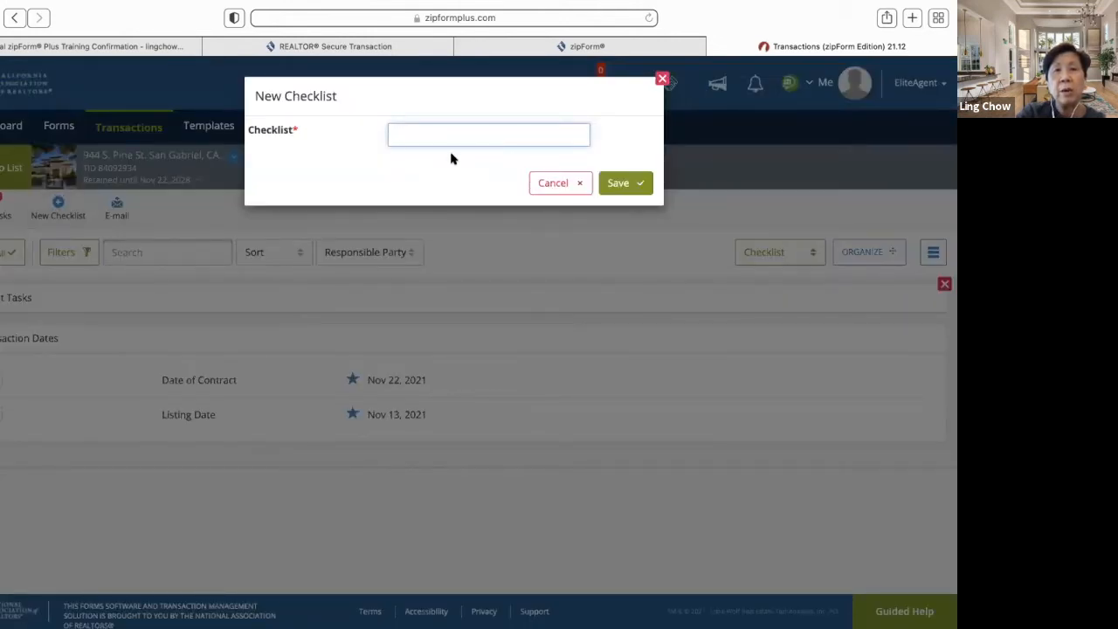
pyautogui.click(564, 187)
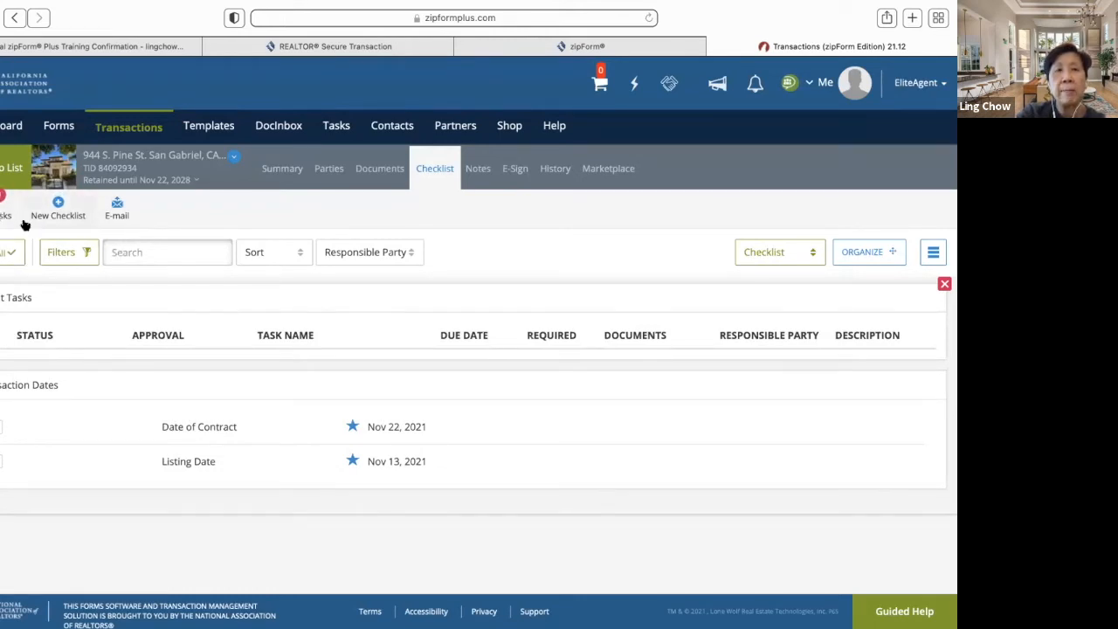
pyautogui.click(58, 205)
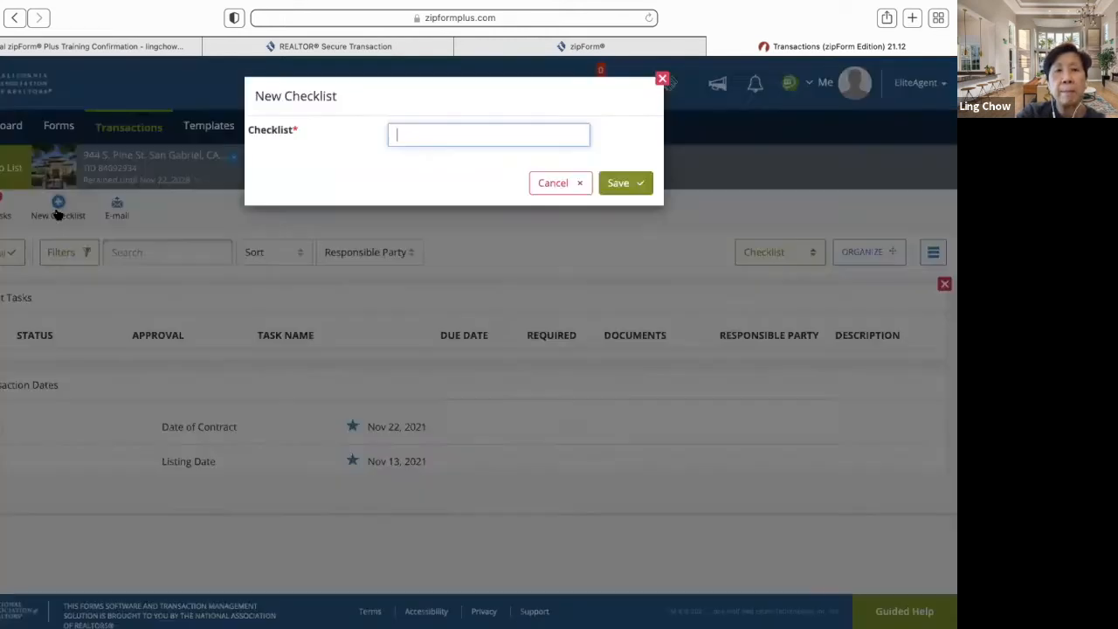
pyautogui.click(542, 186)
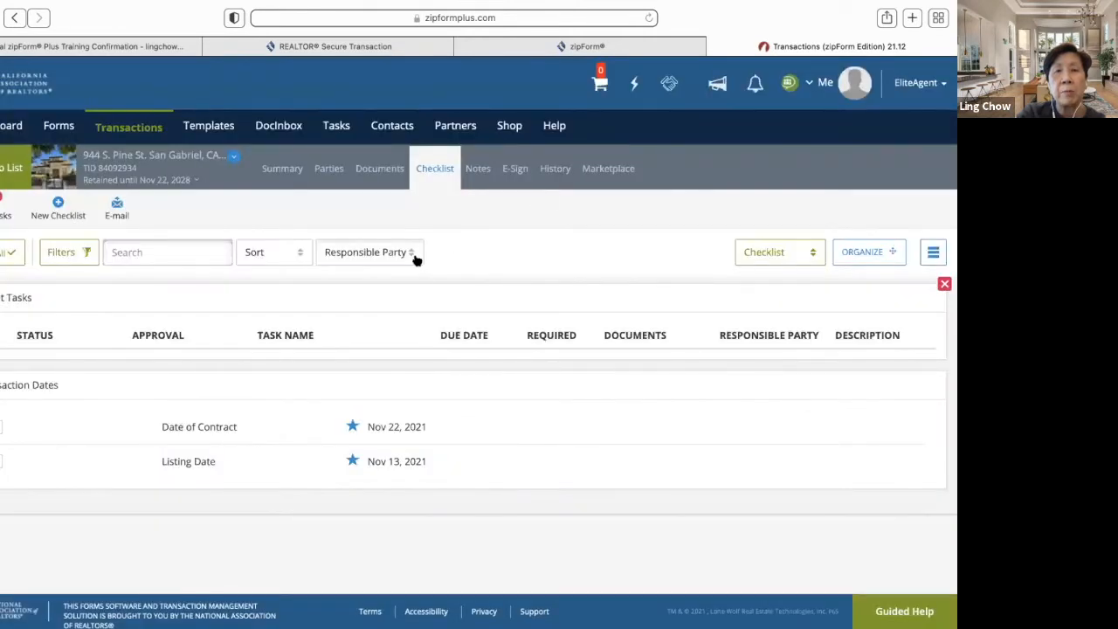
pyautogui.click(415, 256)
pyautogui.click(463, 265)
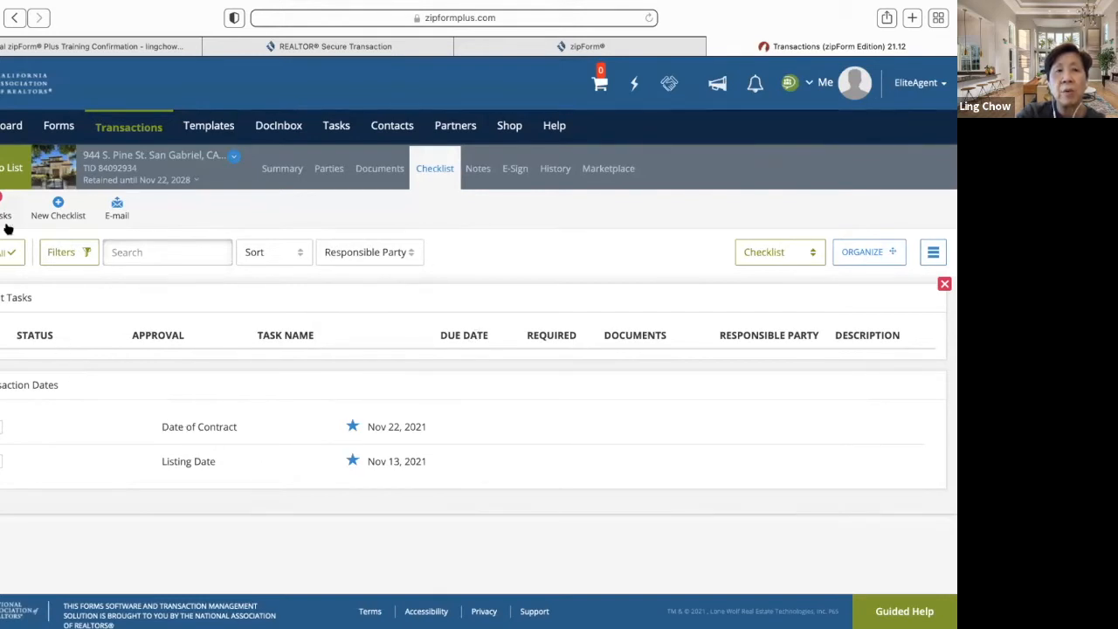
# - Create and save a new checklist named 'disclosures'
pyautogui.click(56, 215)
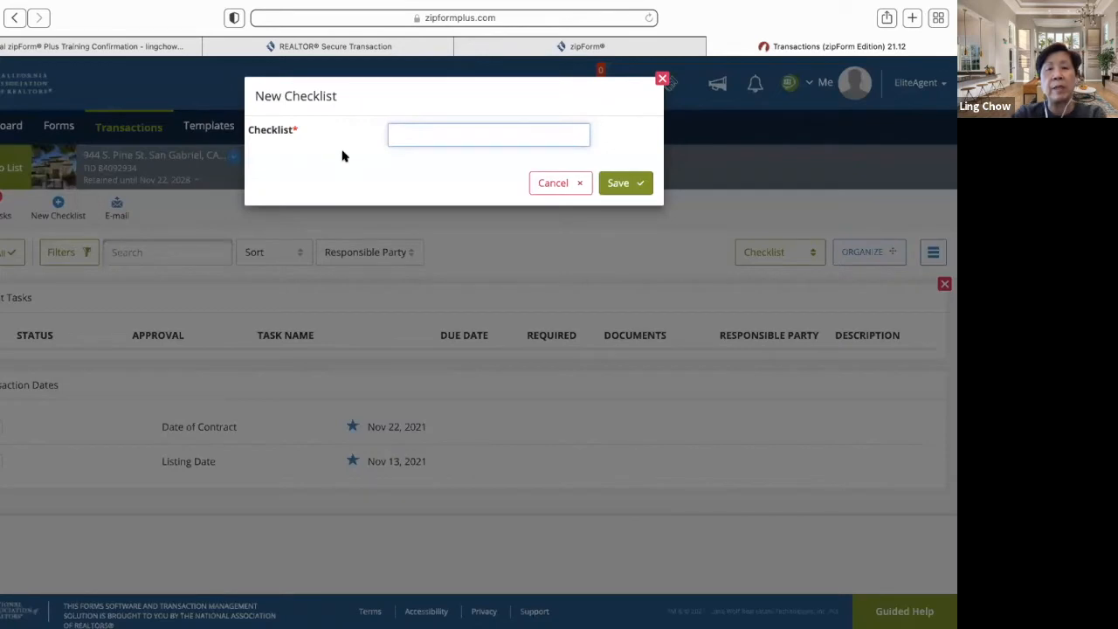
pyautogui.write('di')
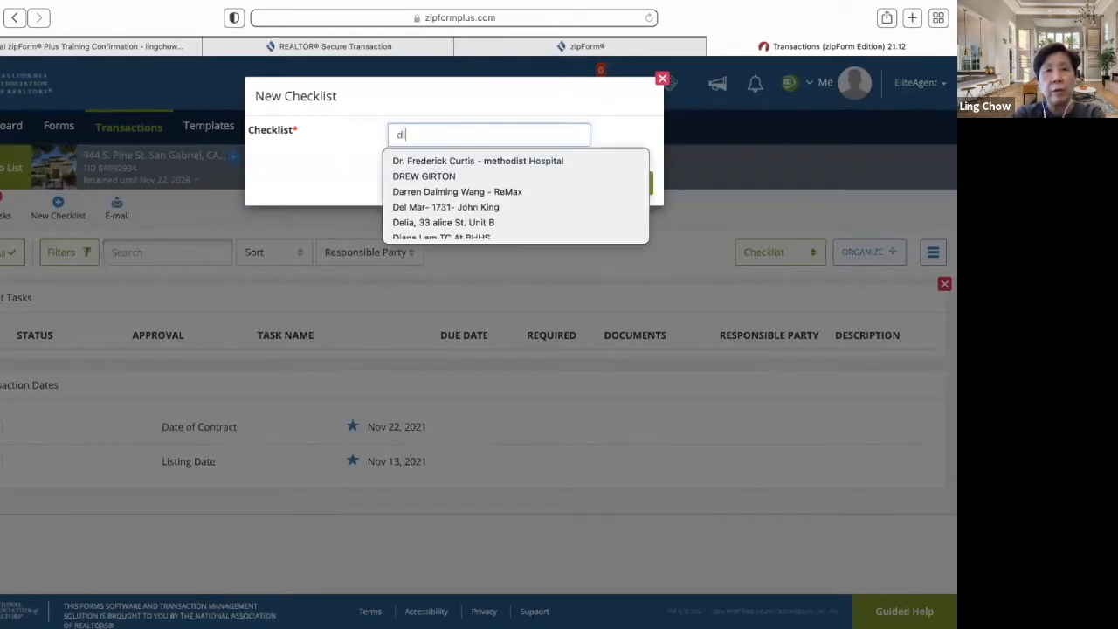
pyautogui.write('sclo')
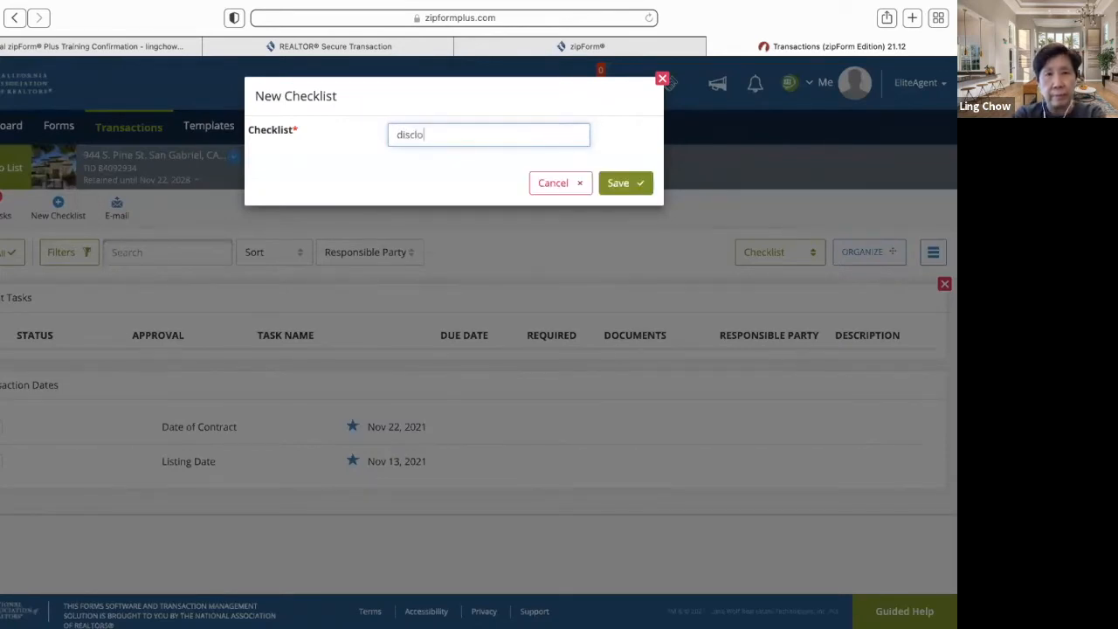
pyautogui.write('uures')
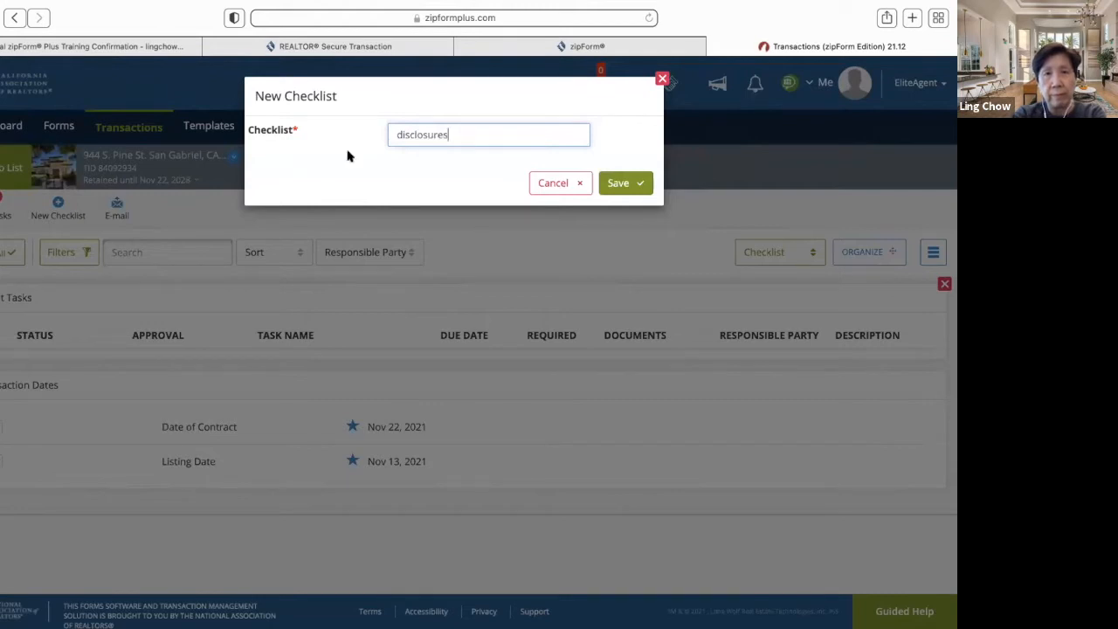
pyautogui.click(618, 185)
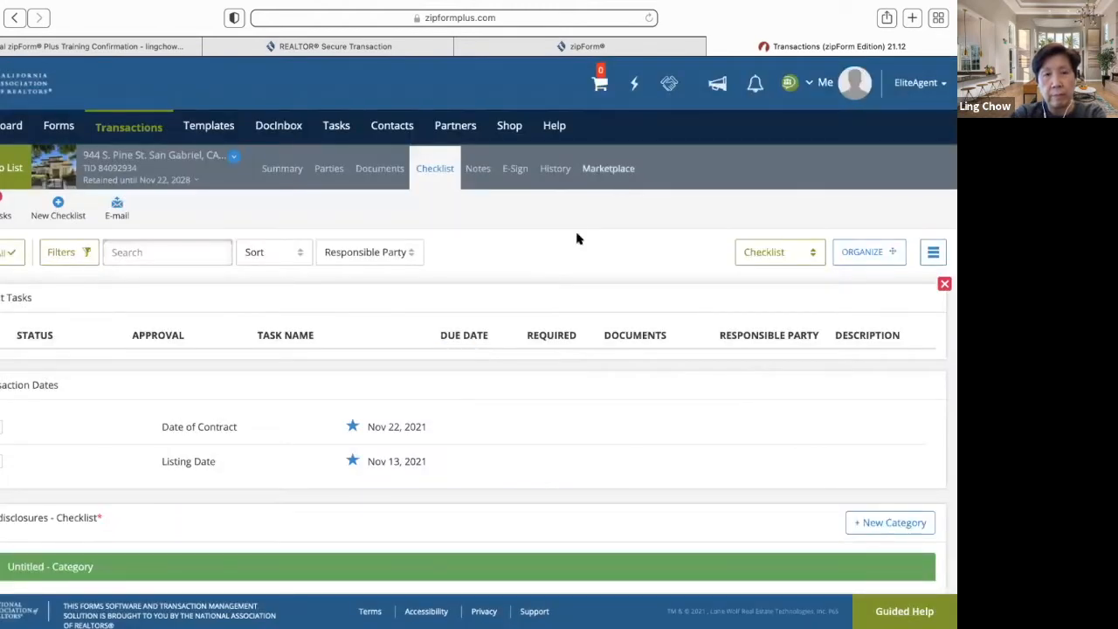
pyautogui.scroll(-2, 240, 442)
pyautogui.scroll(-2, 105, 555)
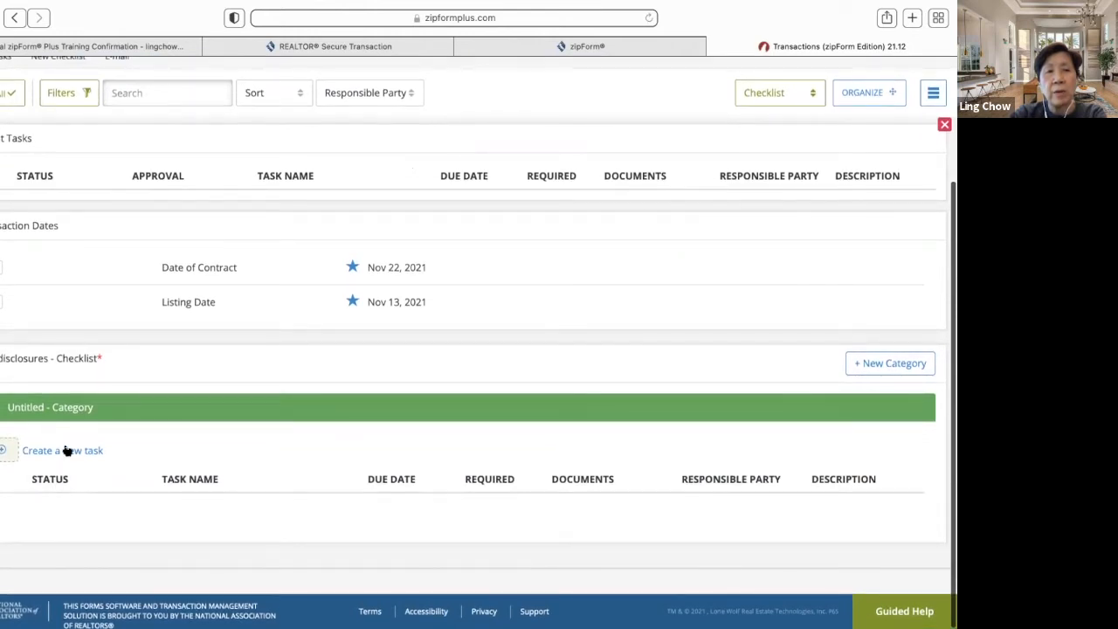
# - Add a 'Signed disclosures' task under Untitled, due Nov 29, 2021, with Buyer(s) responsible
pyautogui.click(68, 451)
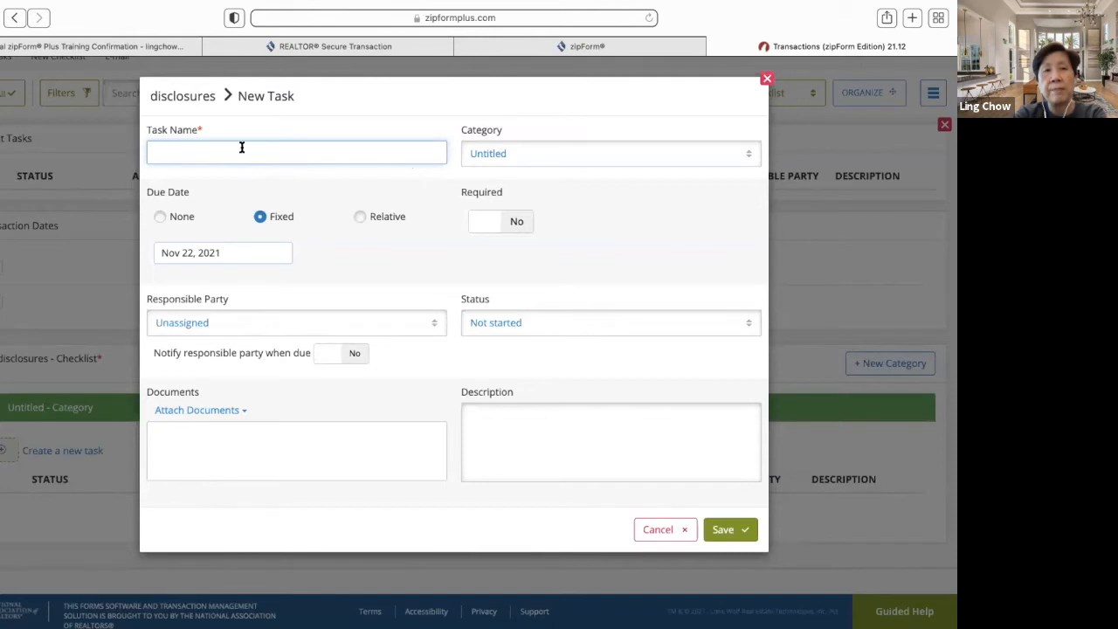
pyautogui.write('Signe')
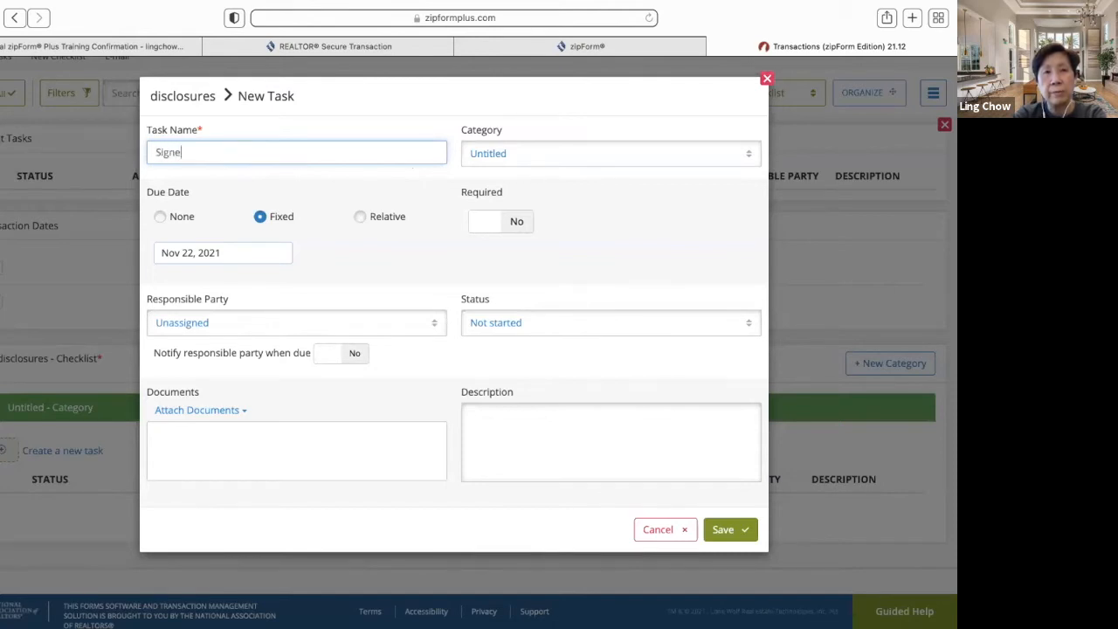
pyautogui.write('d disclosures')
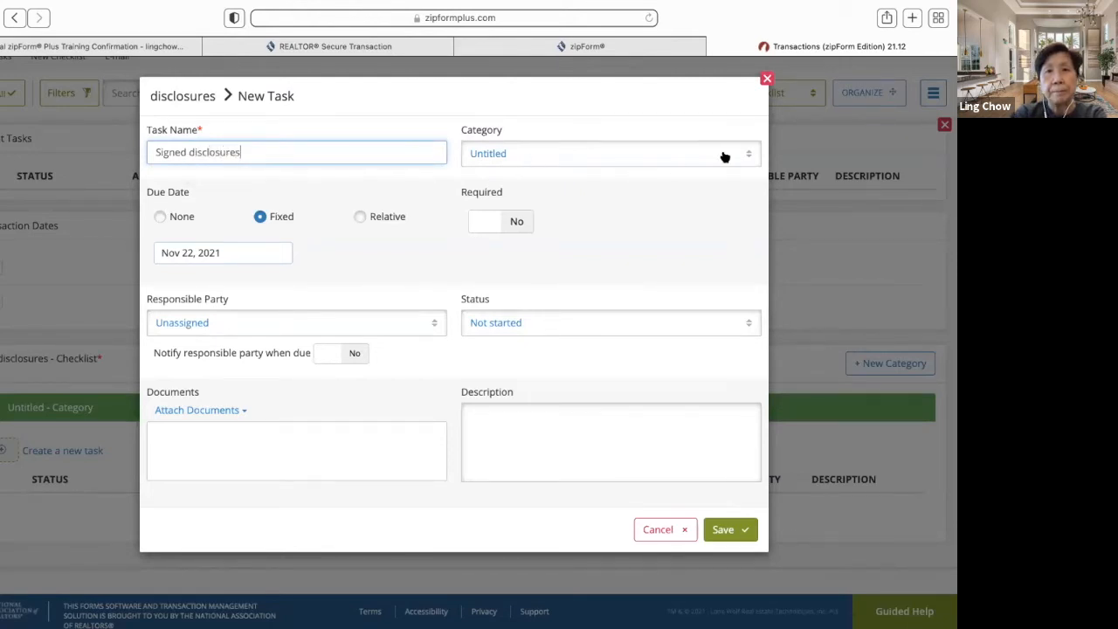
pyautogui.click(747, 155)
pyautogui.click(717, 184)
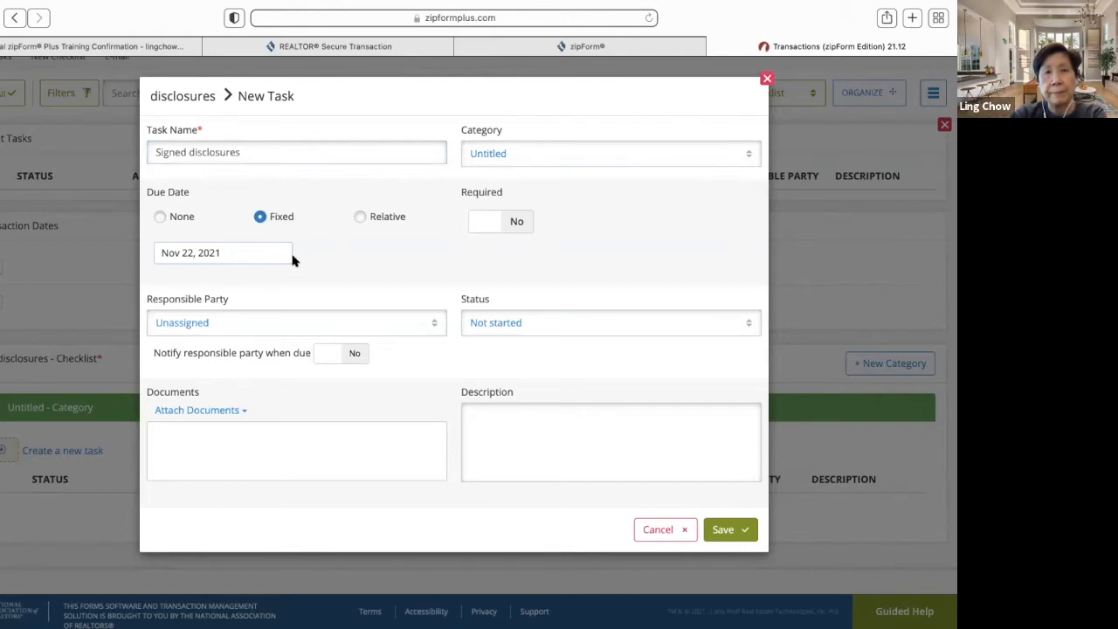
pyautogui.click(251, 260)
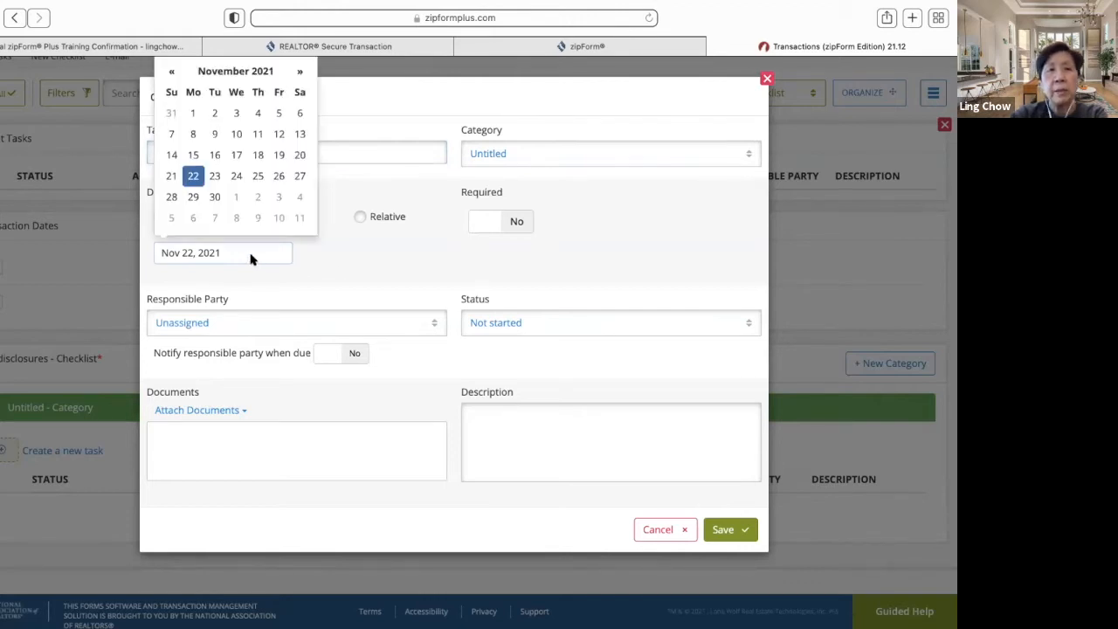
pyautogui.click(197, 200)
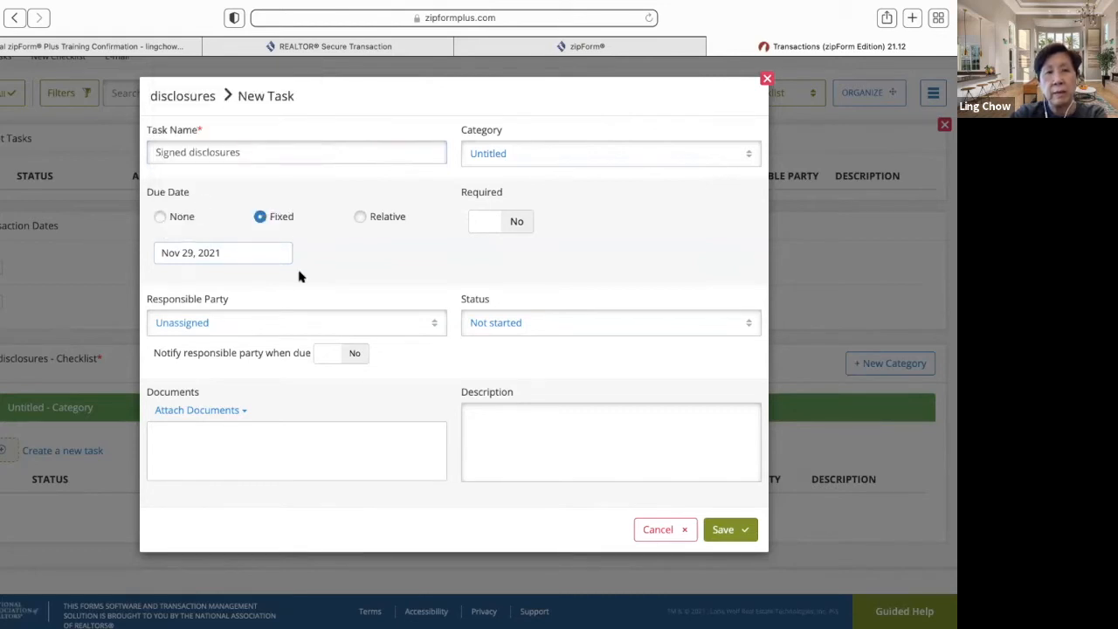
pyautogui.click(433, 325)
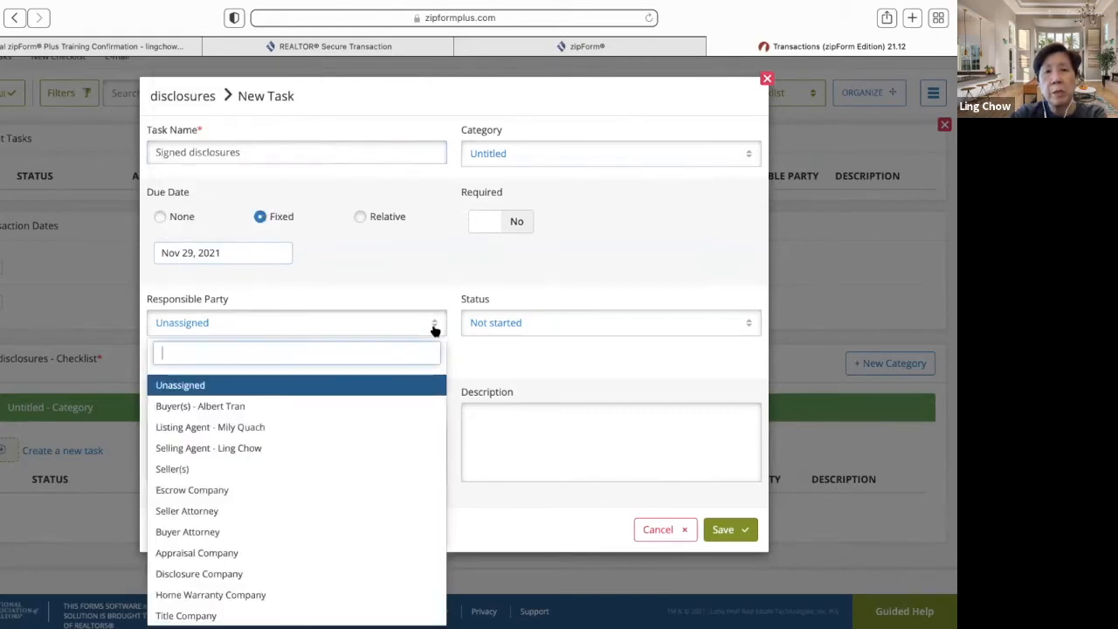
pyautogui.click(404, 405)
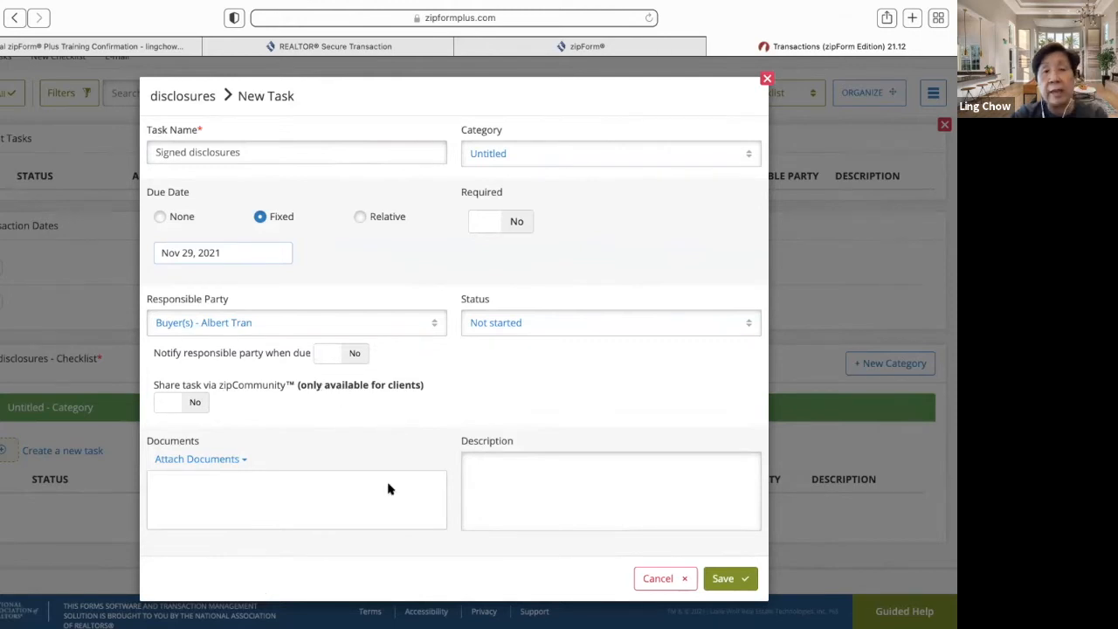
# - Attach the existing 6 of 6 Homeowner's Guide - Signature document and save the task
pyautogui.click(224, 461)
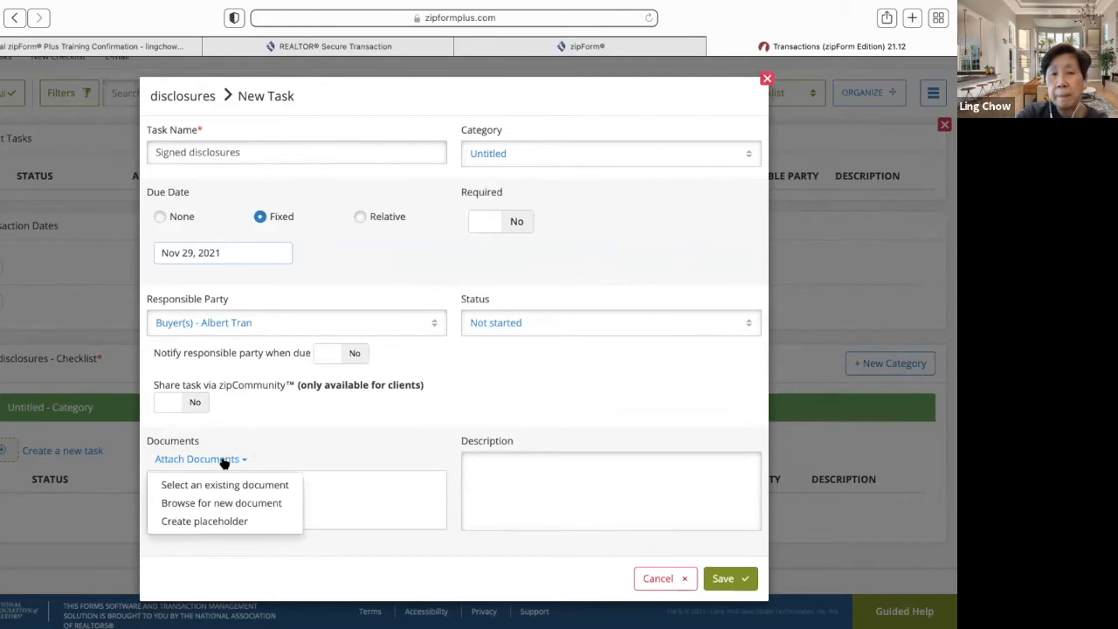
pyautogui.click(228, 485)
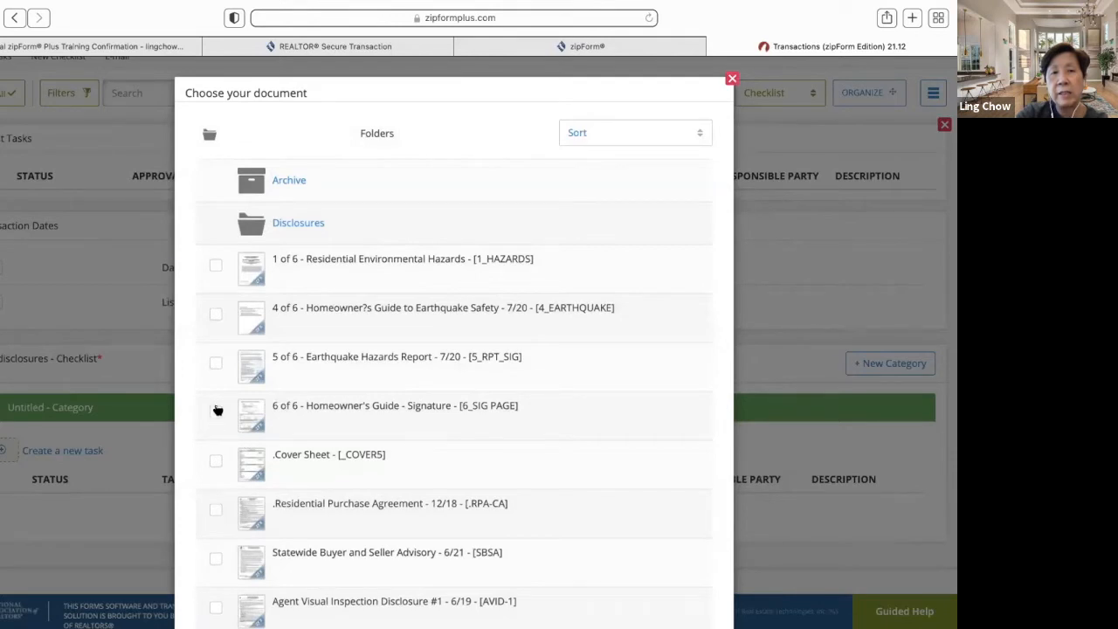
pyautogui.click(217, 410)
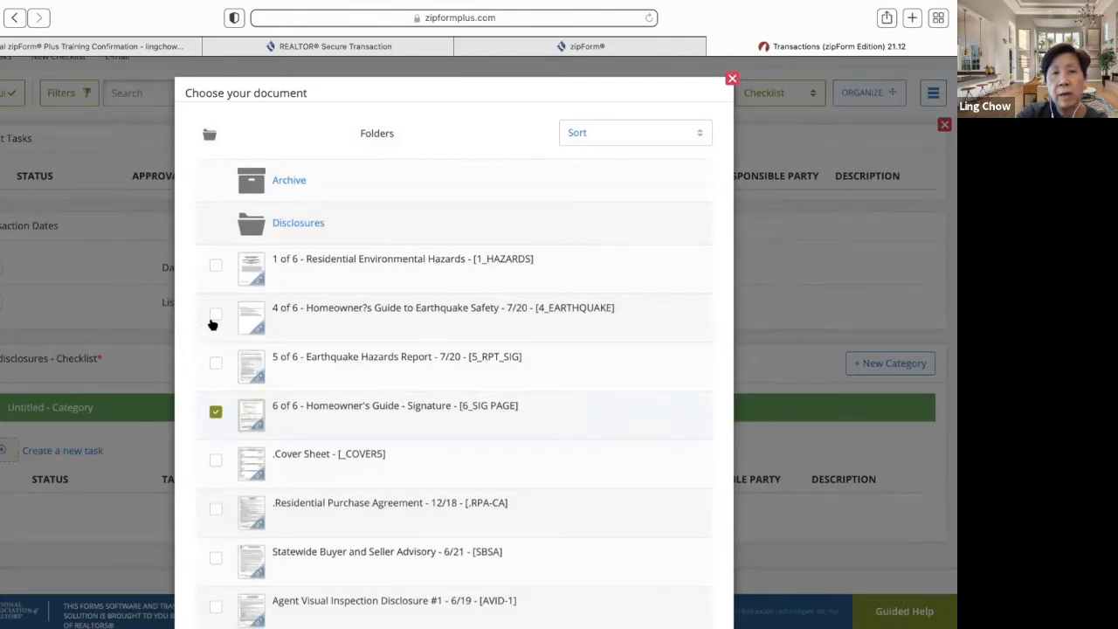
pyautogui.click(216, 362)
pyautogui.click(214, 412)
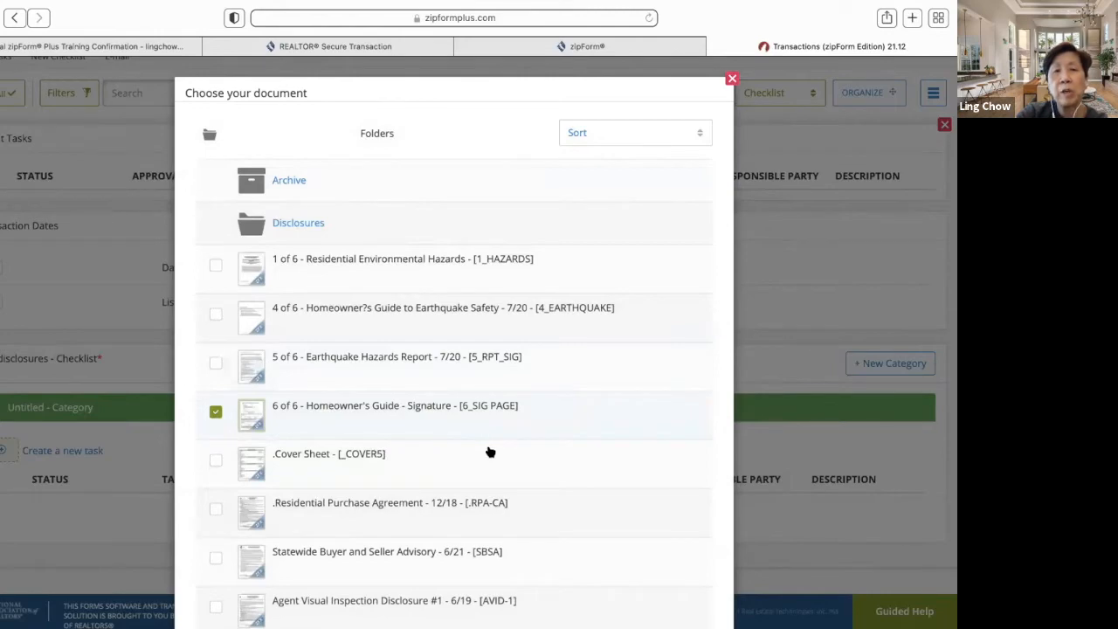
pyautogui.scroll(-3, 490, 451)
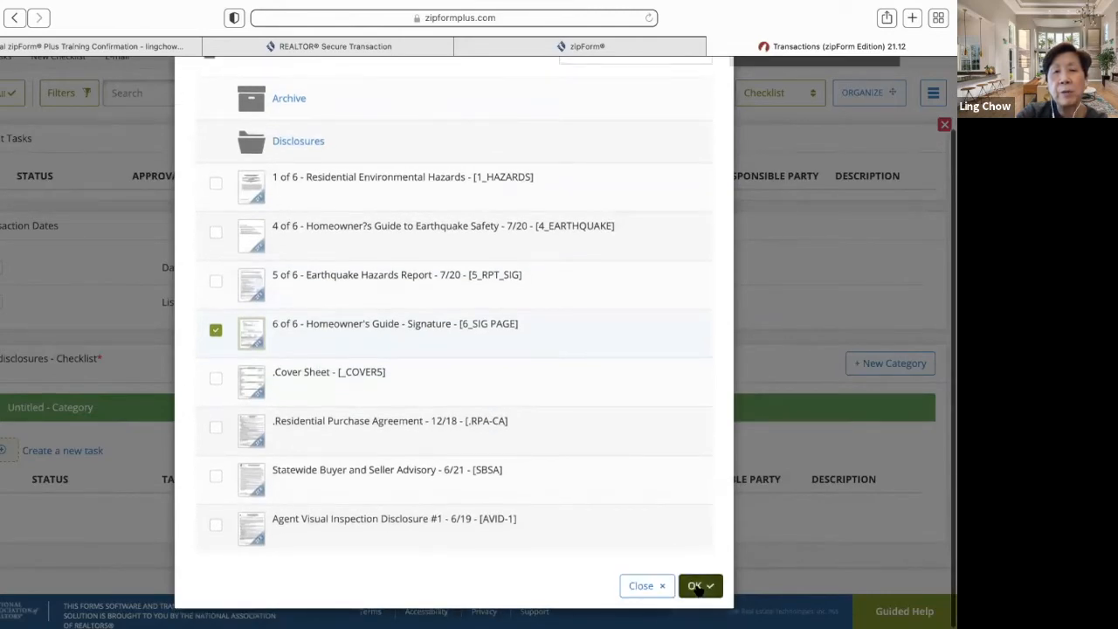
pyautogui.click(696, 587)
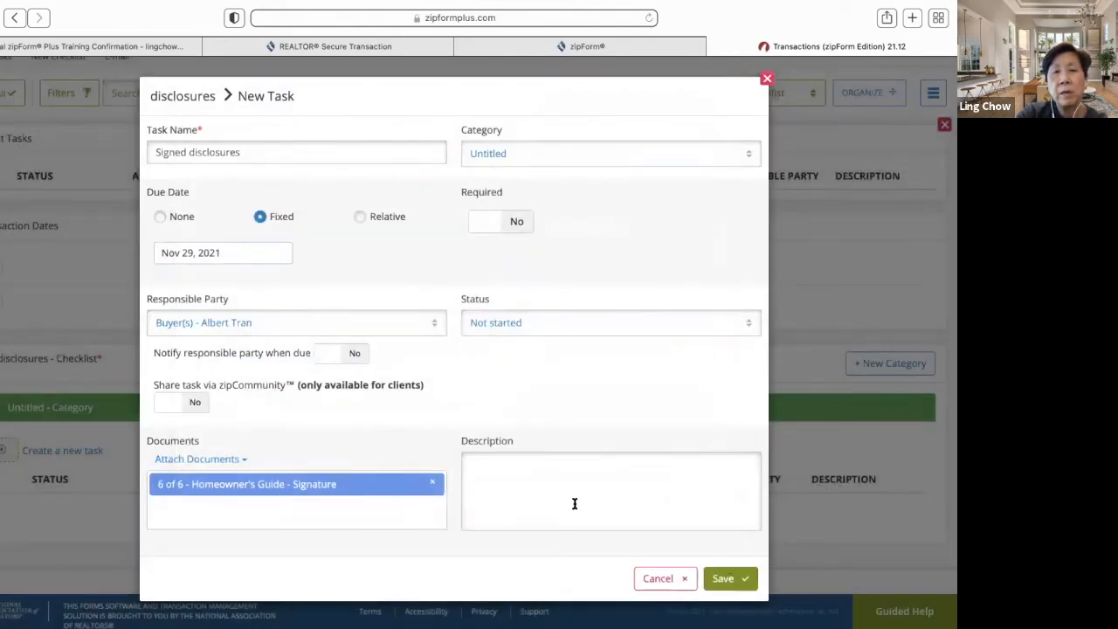
pyautogui.click(725, 579)
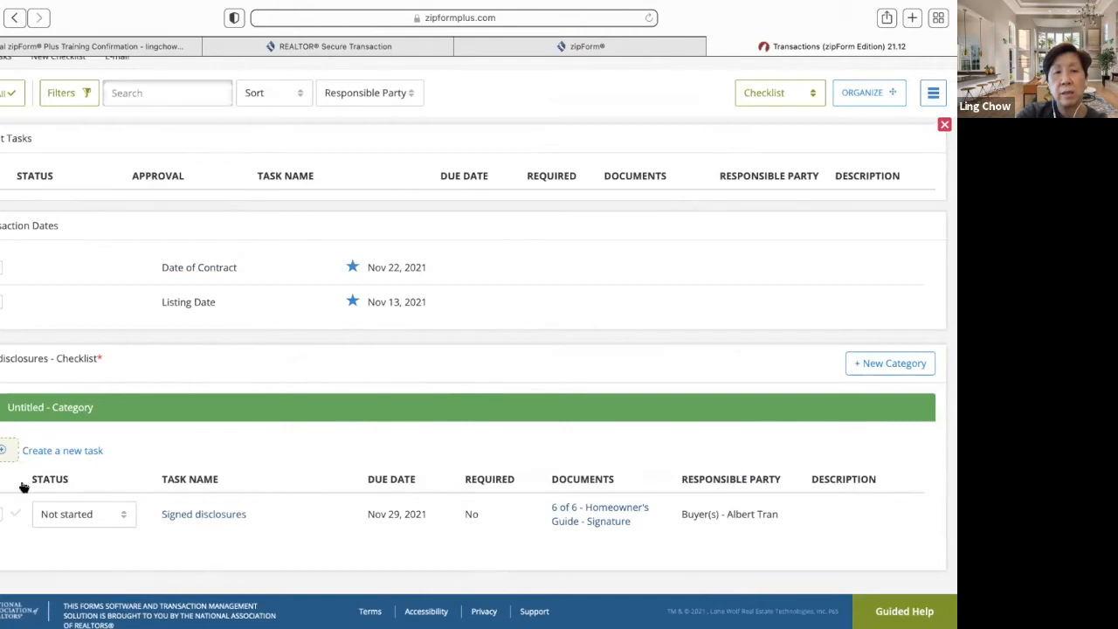
# - Scroll back to the top of the checklist and open the transaction's Notes page
pyautogui.scroll(-1, 187, 539)
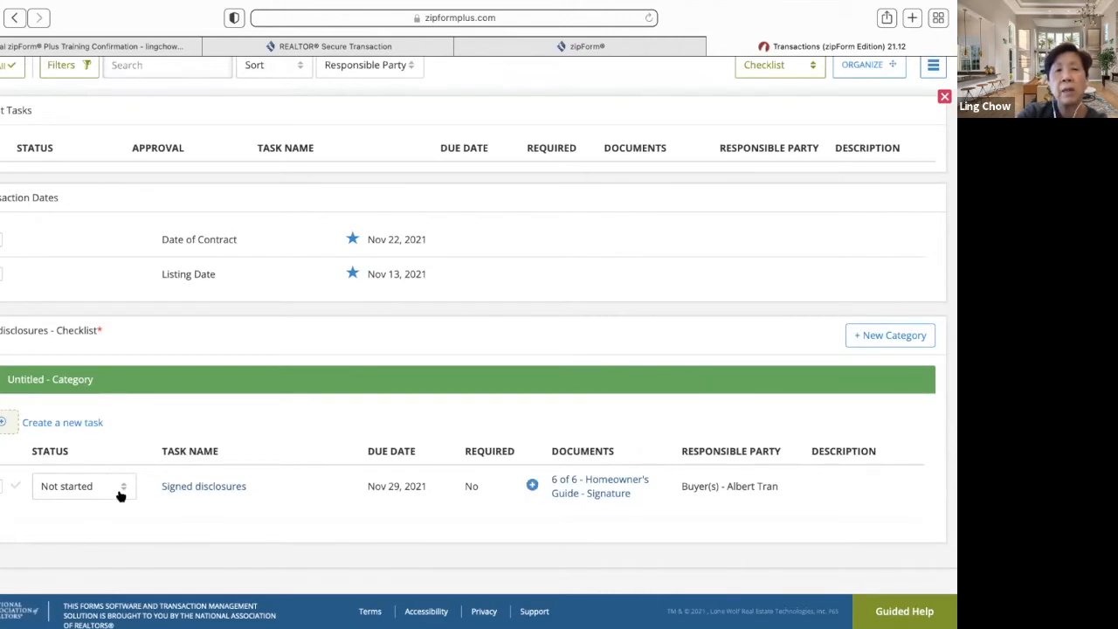
pyautogui.scroll(1, 232, 499)
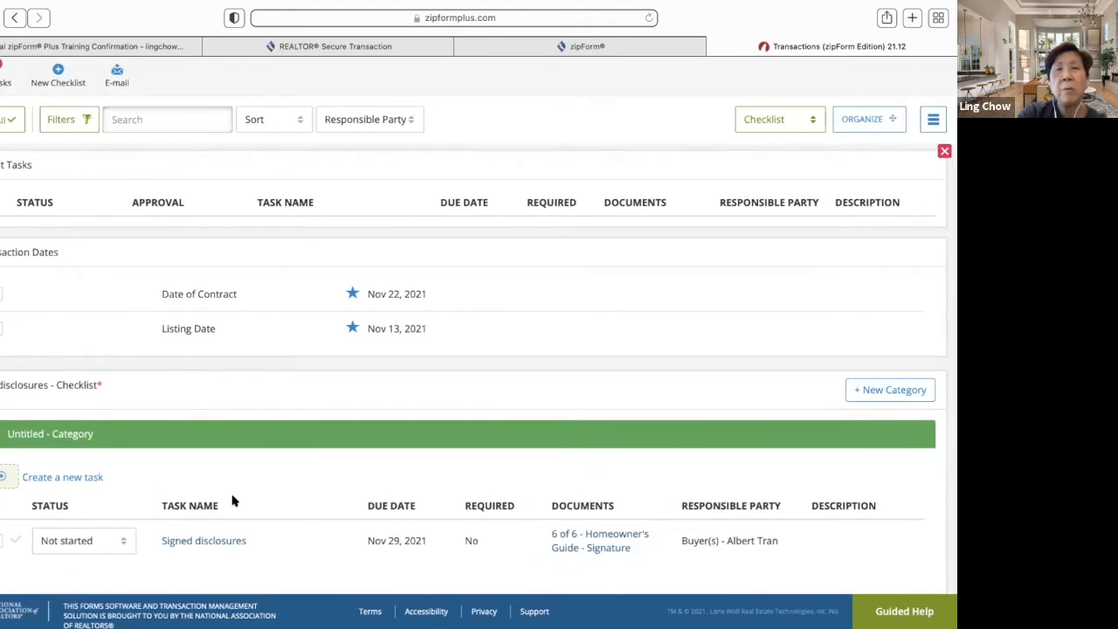
pyautogui.scroll(2, 232, 500)
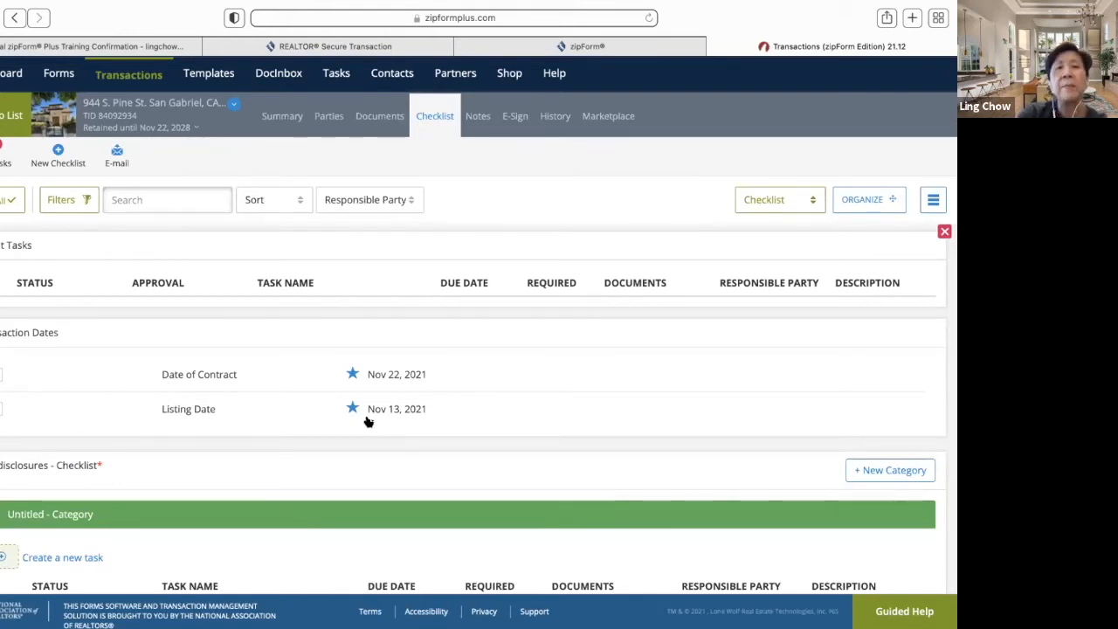
pyautogui.scroll(1, 368, 421)
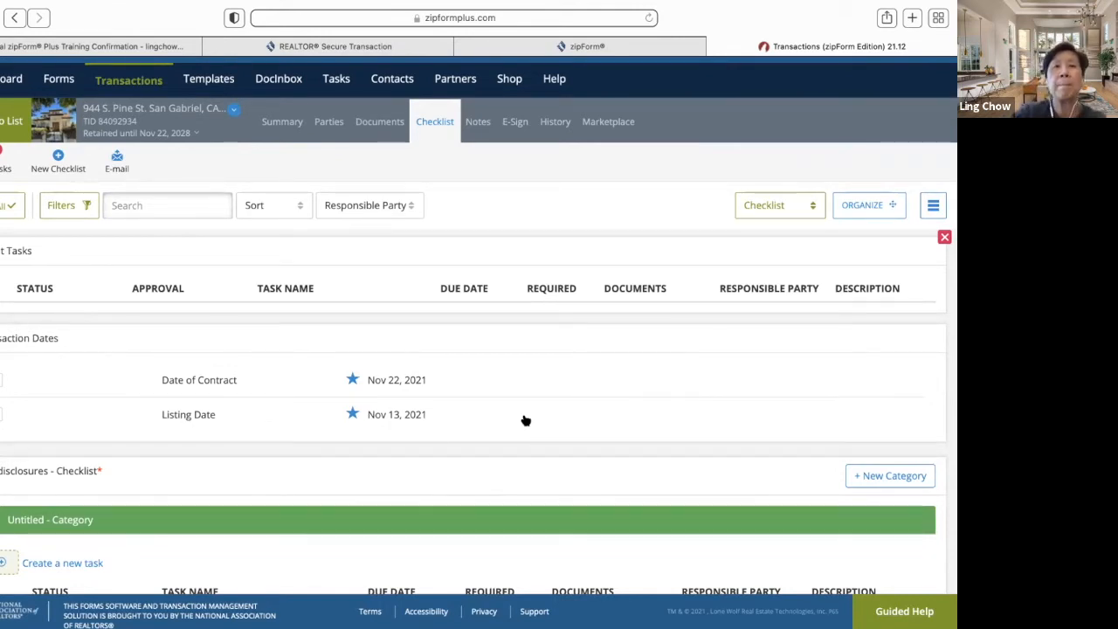
pyautogui.click(479, 122)
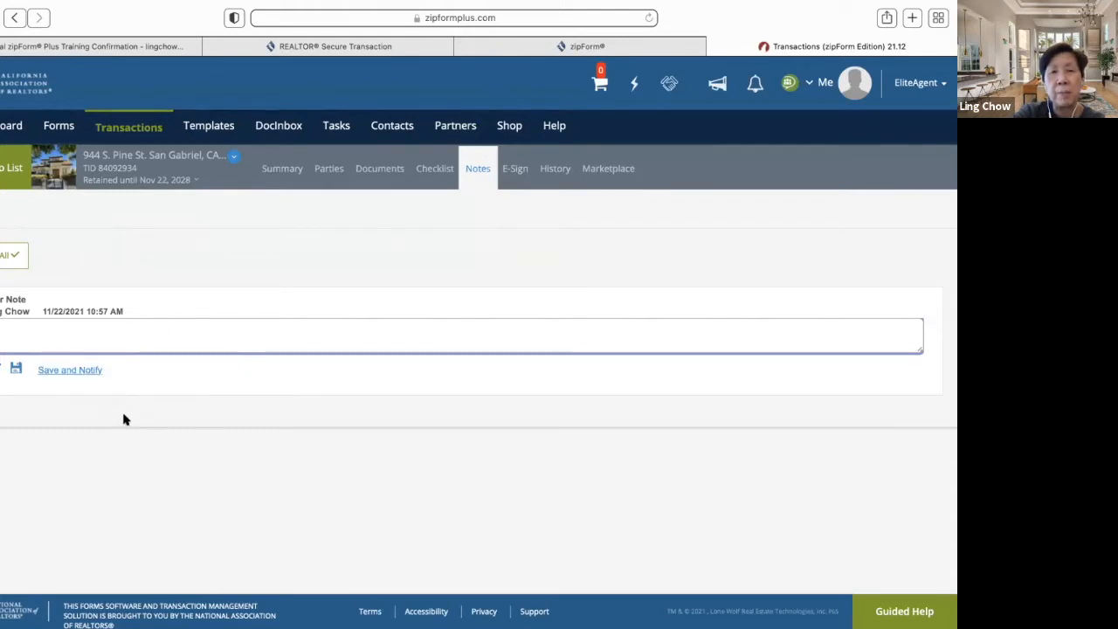
# - Discard the blank note, review the History log, and go back to the Transactions list
pyautogui.click(1, 369)
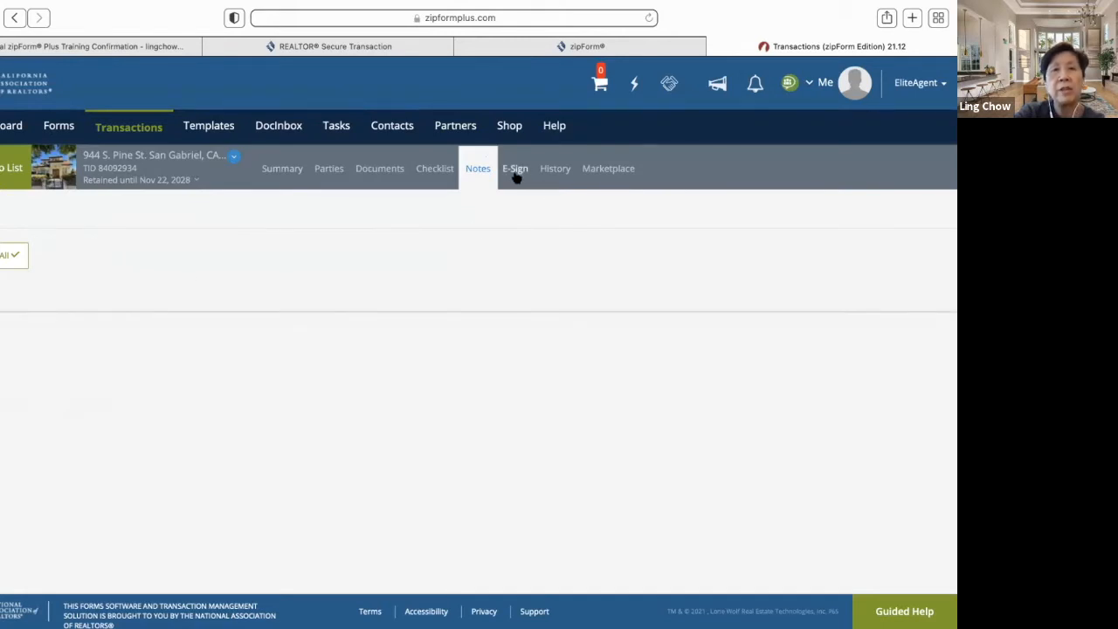
pyautogui.click(557, 172)
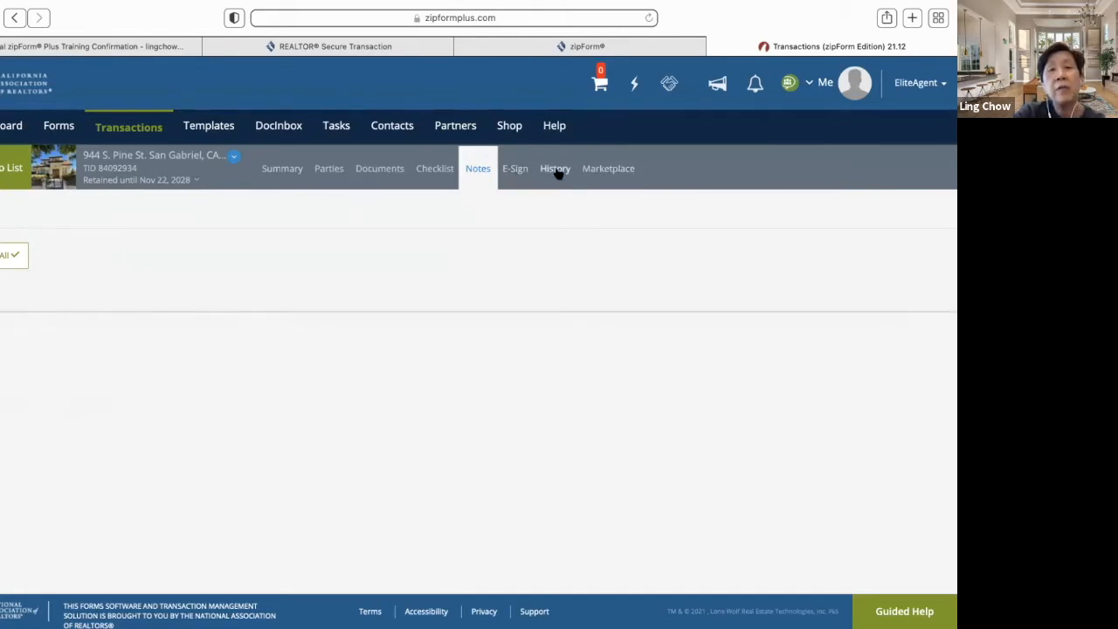
pyautogui.scroll(-3, 514, 317)
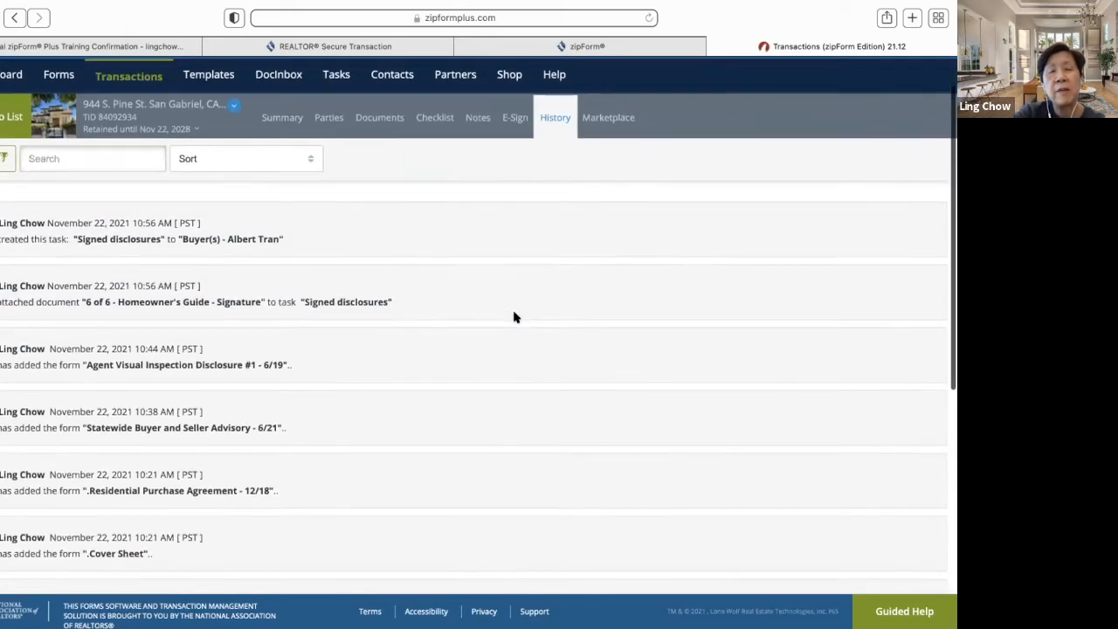
pyautogui.scroll(-4, 514, 317)
pyautogui.scroll(6, 514, 317)
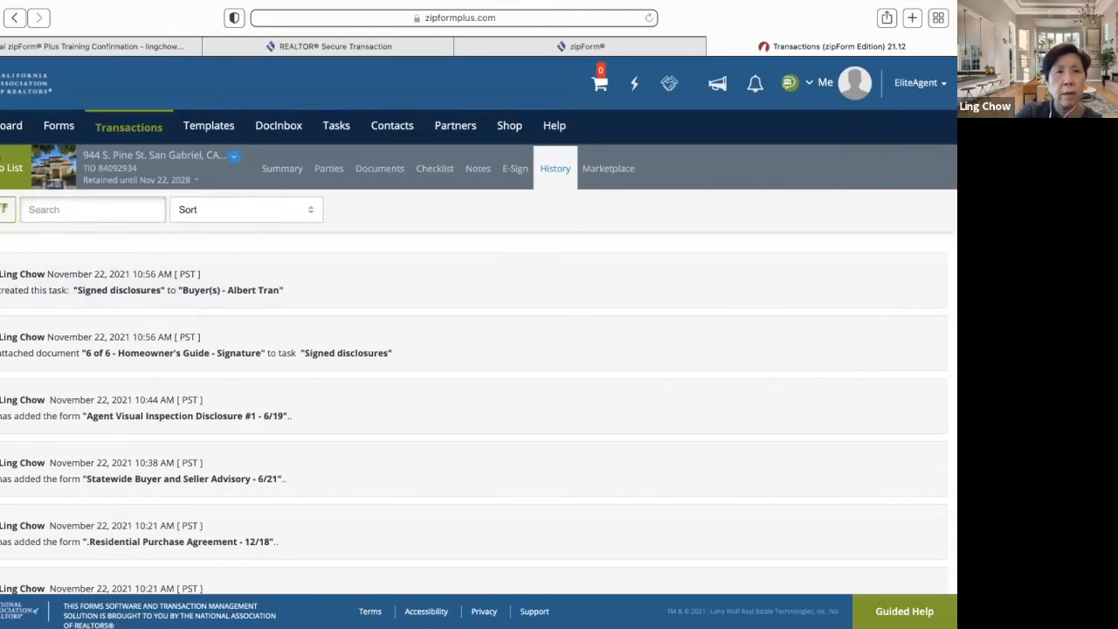
pyautogui.click(7, 168)
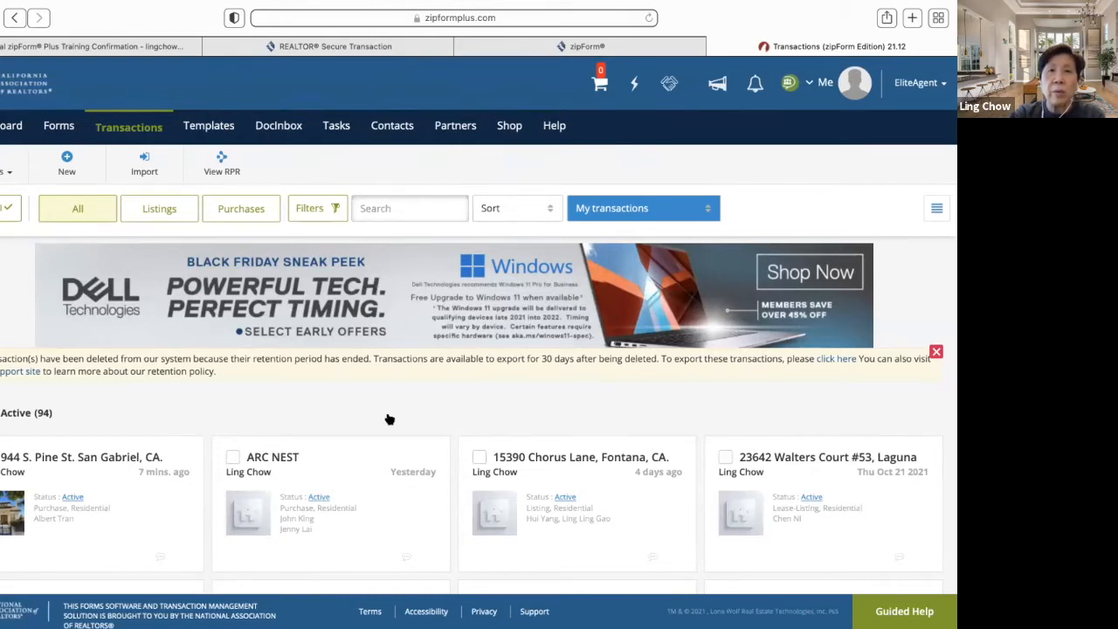
pyautogui.click(305, 416)
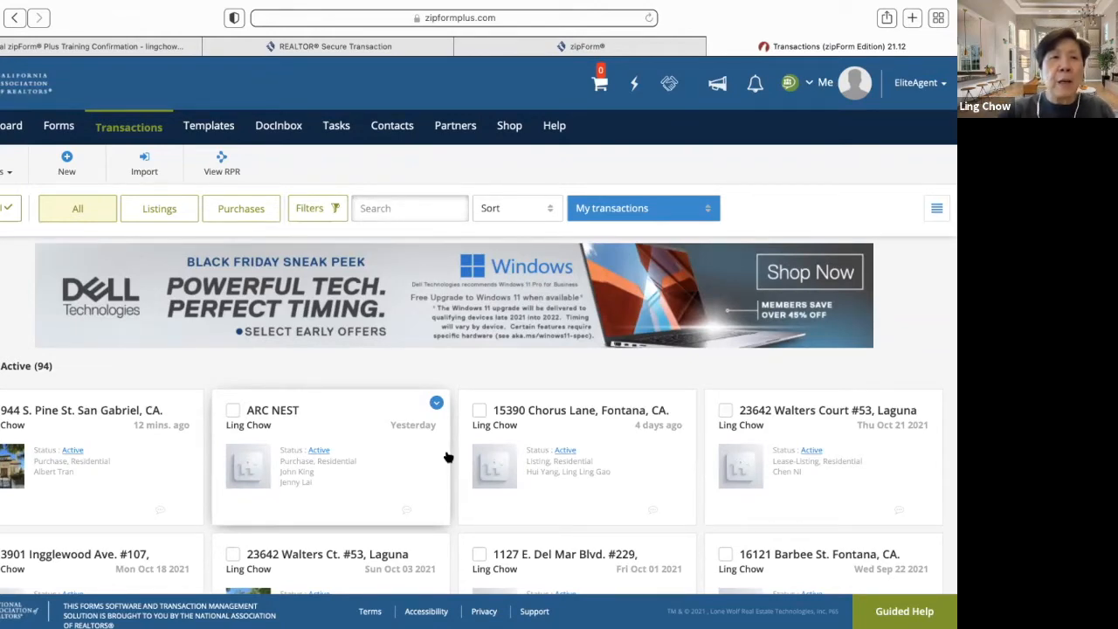
pyautogui.click(113, 415)
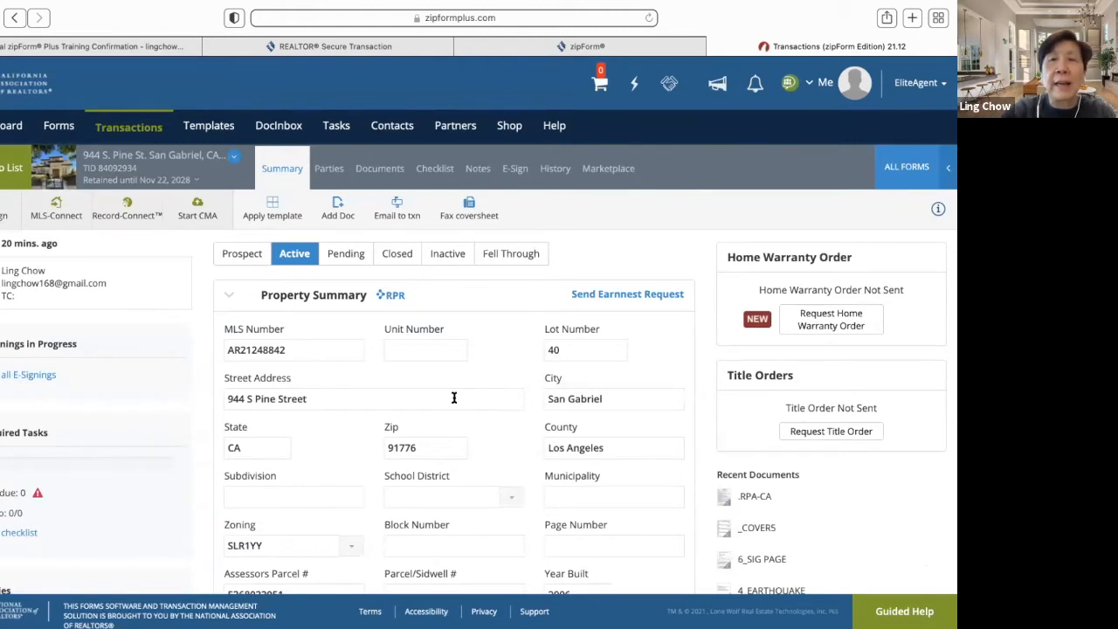
pyautogui.click(216, 129)
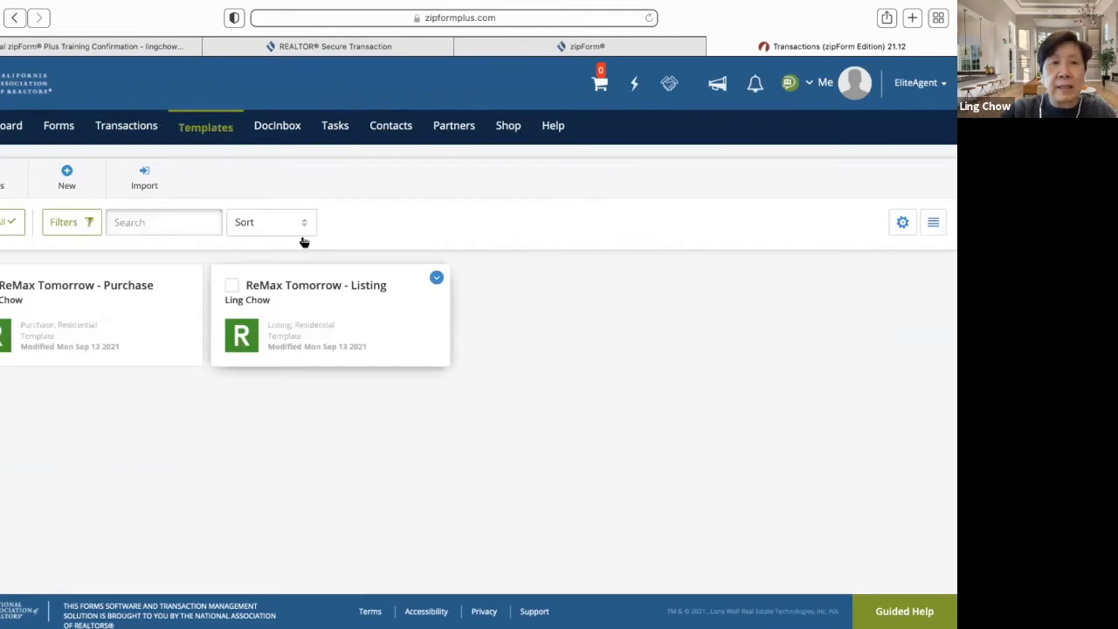
# - Delete ReMax Tomorrow - Listing, then ReMax Tomorrow - Purchase, from their actions menus, confirming with Yes
pyautogui.click(437, 279)
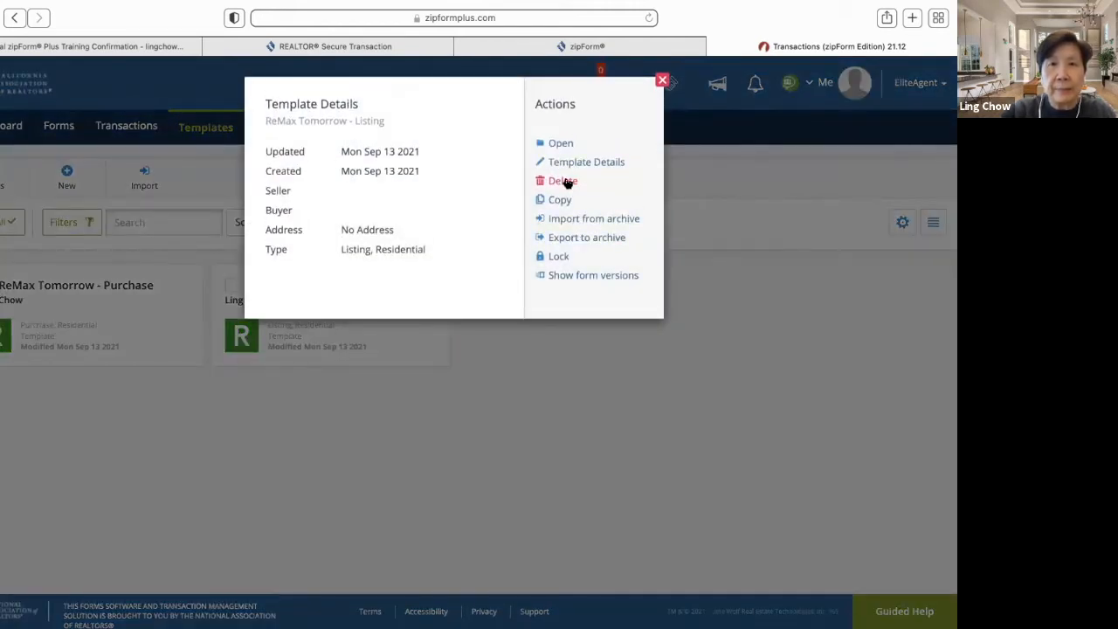
pyautogui.click(562, 181)
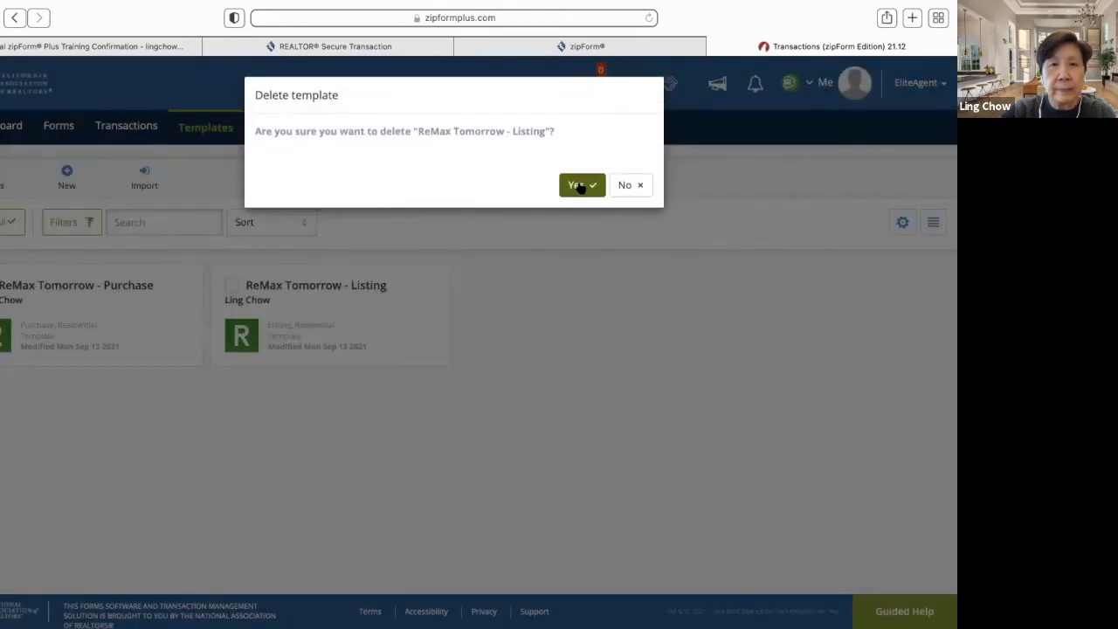
pyautogui.click(580, 186)
pyautogui.click(189, 278)
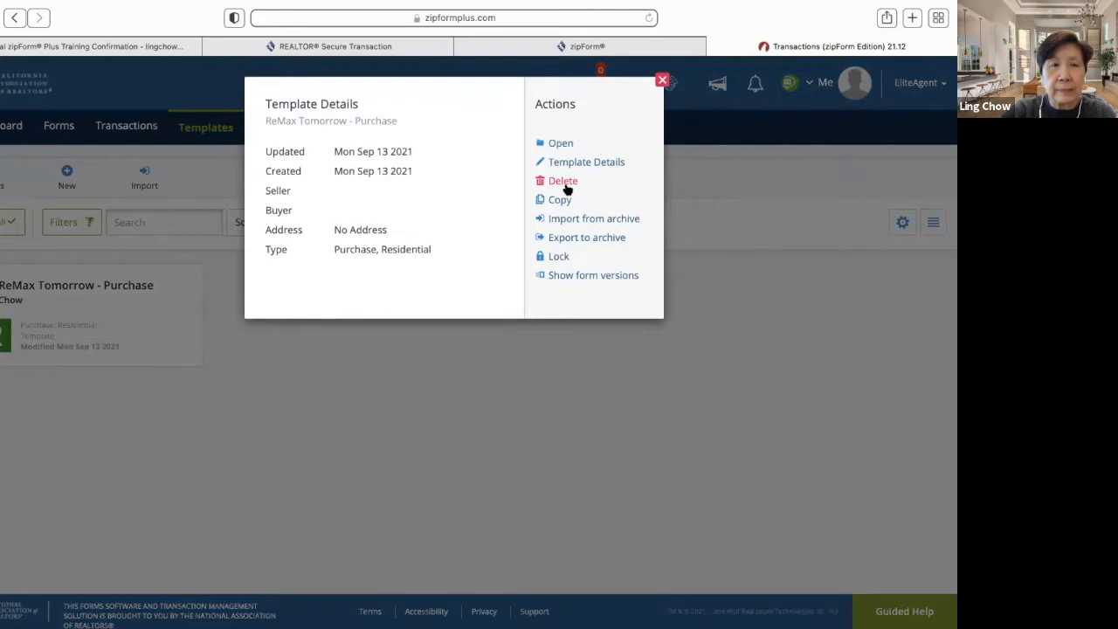
pyautogui.click(565, 185)
pyautogui.click(583, 186)
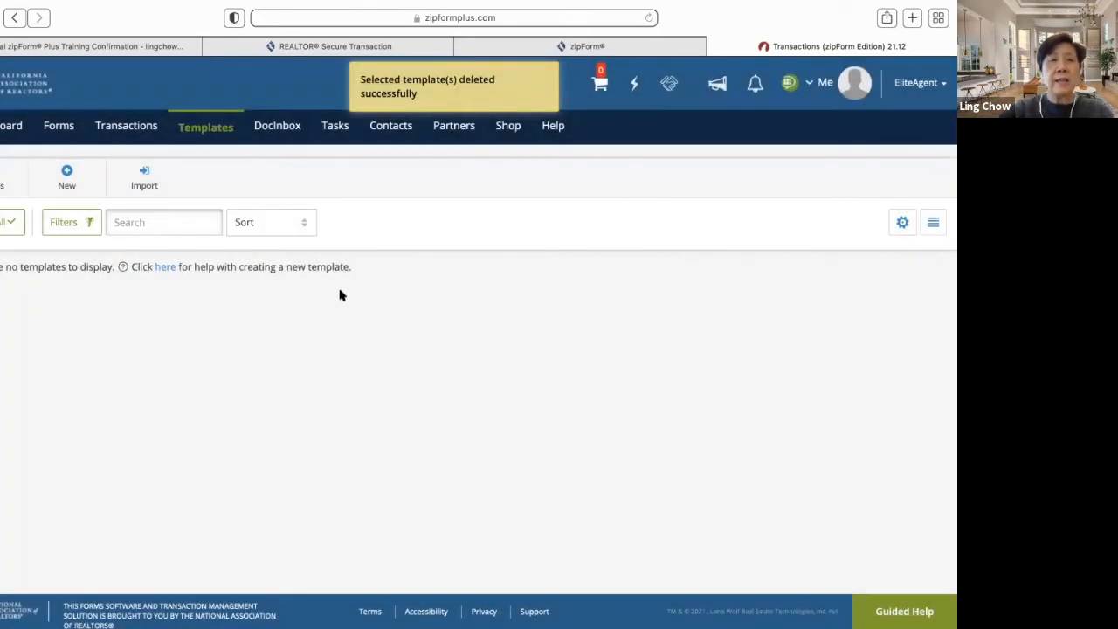
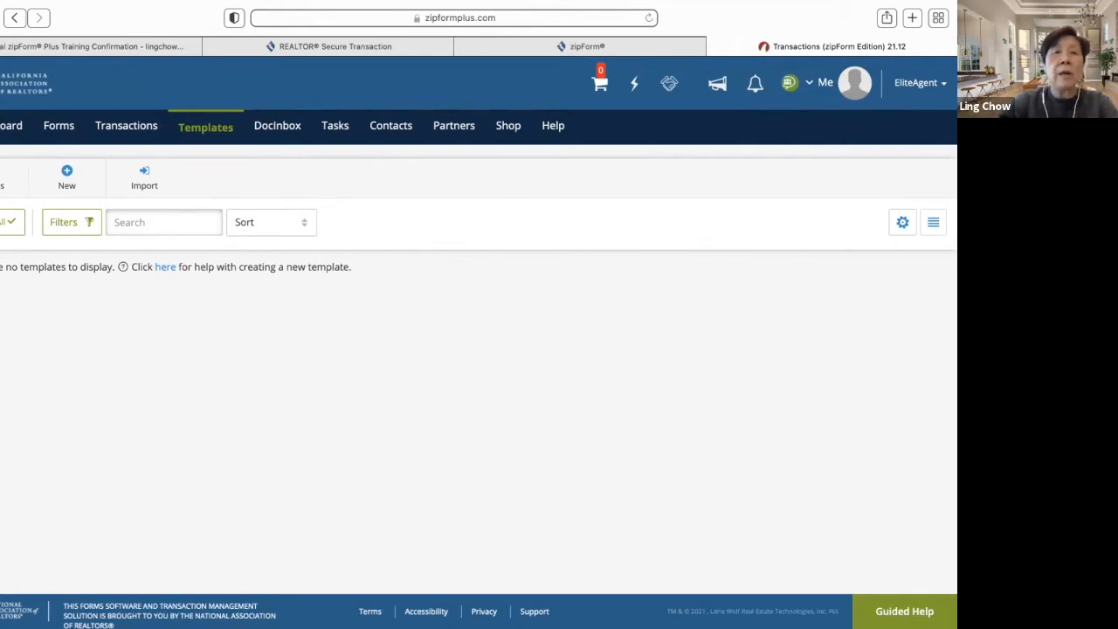
# - Create a Residential listing template named 'ReMax Purcahse Residential' and save it
pyautogui.click(57, 183)
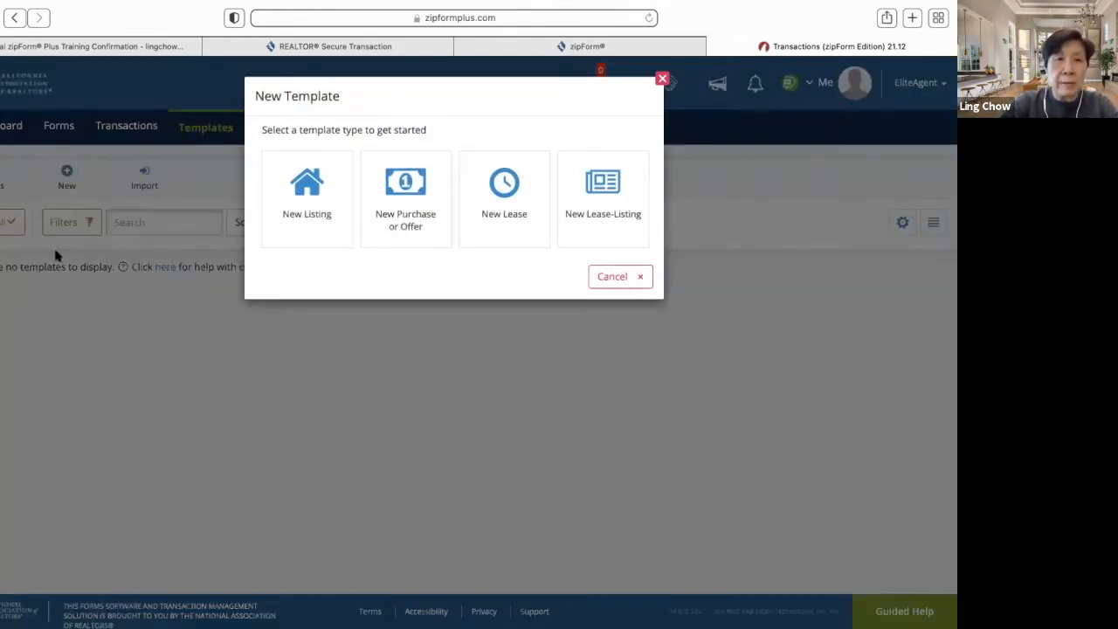
pyautogui.click(298, 209)
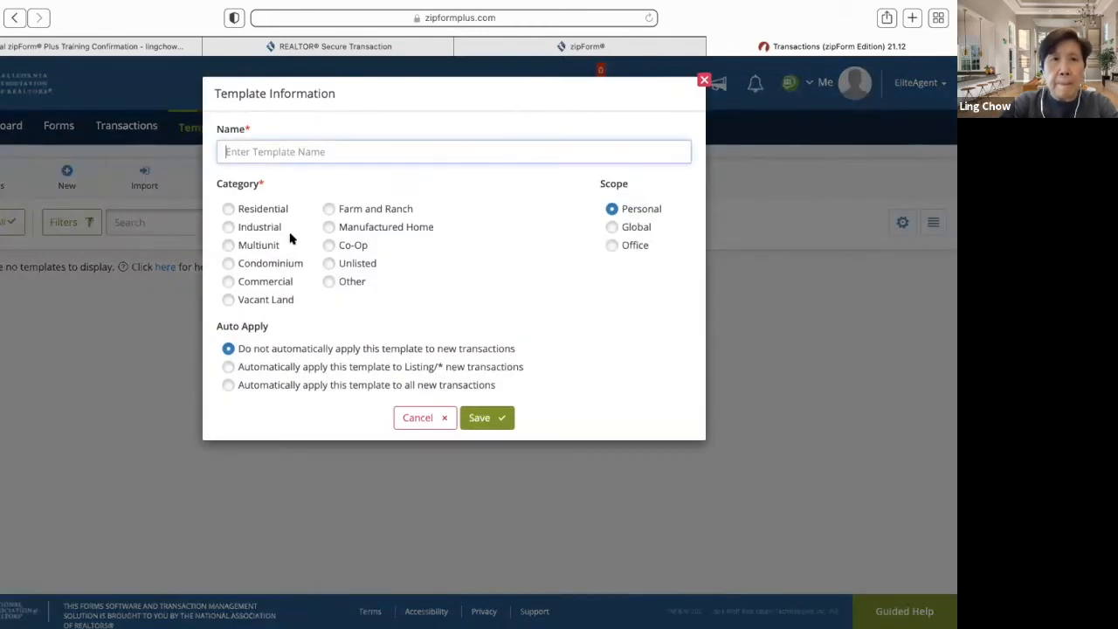
pyautogui.click(365, 151)
pyautogui.write('ReMax')
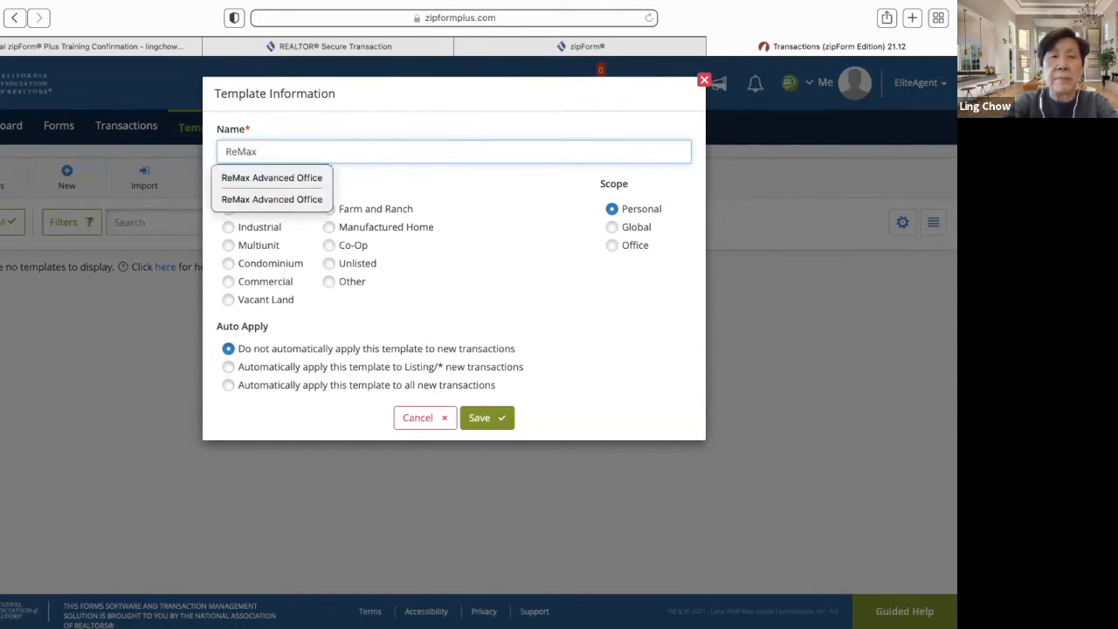
pyautogui.write(' Purcahse')
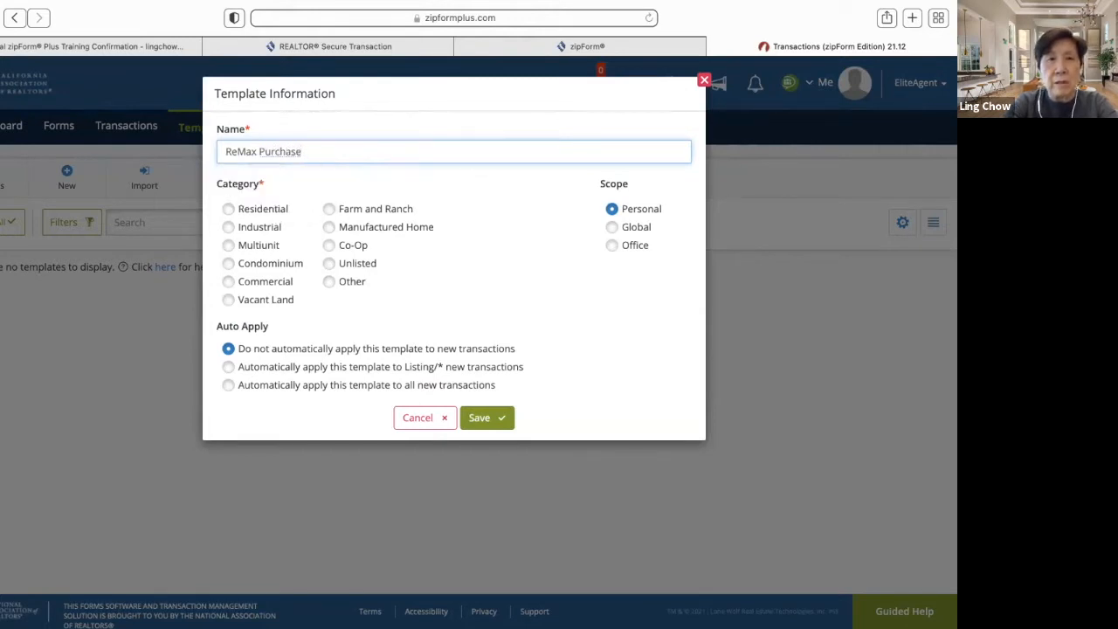
pyautogui.write(' Reside')
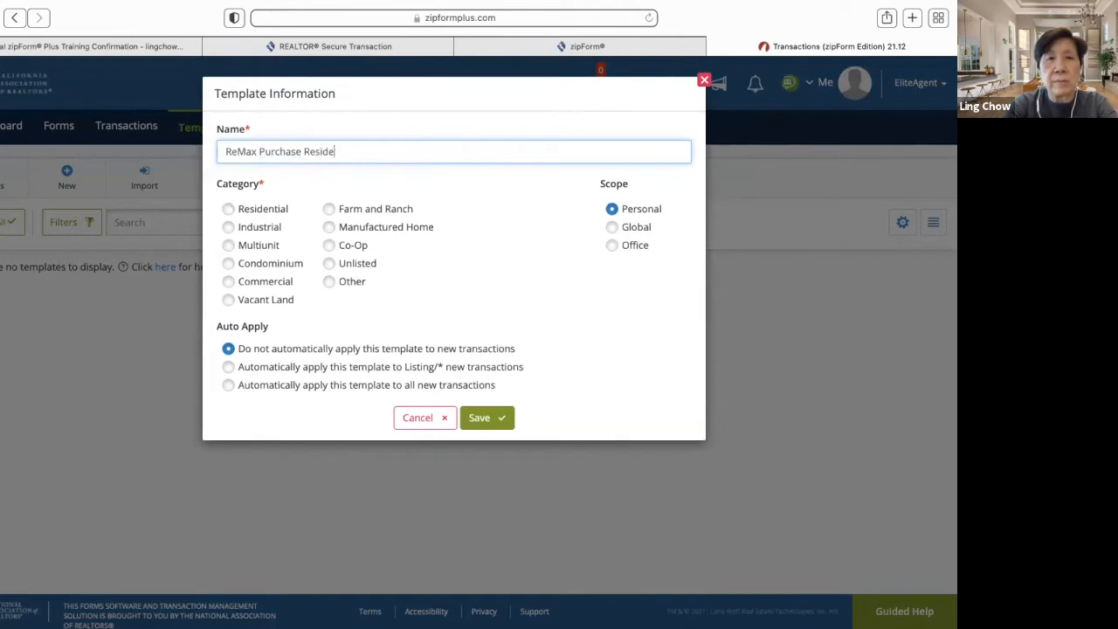
pyautogui.write('ntial')
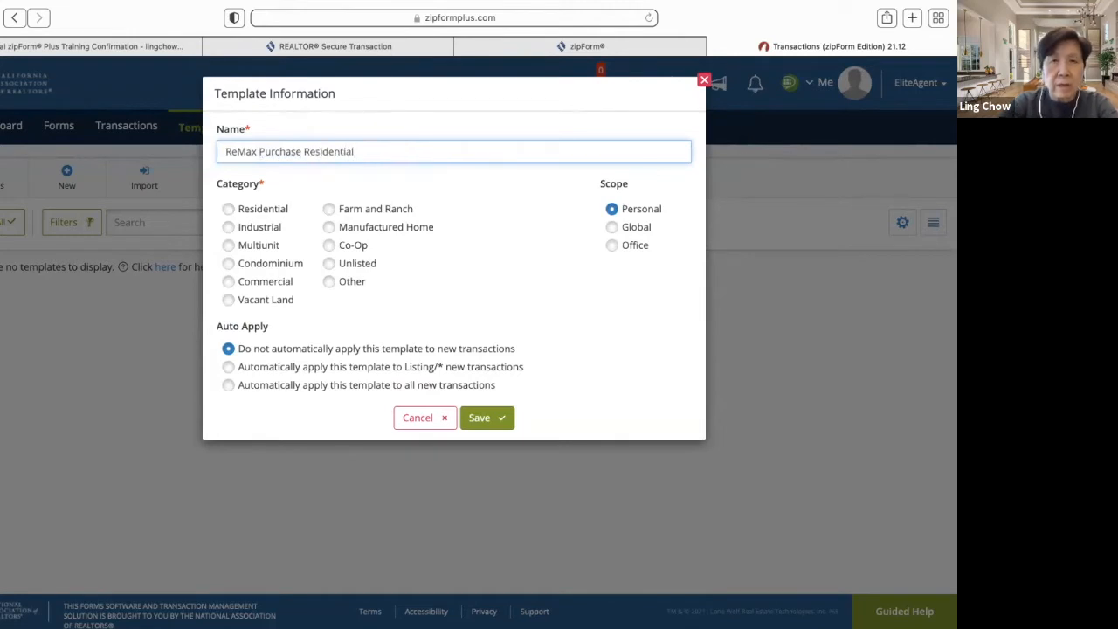
pyautogui.click(231, 209)
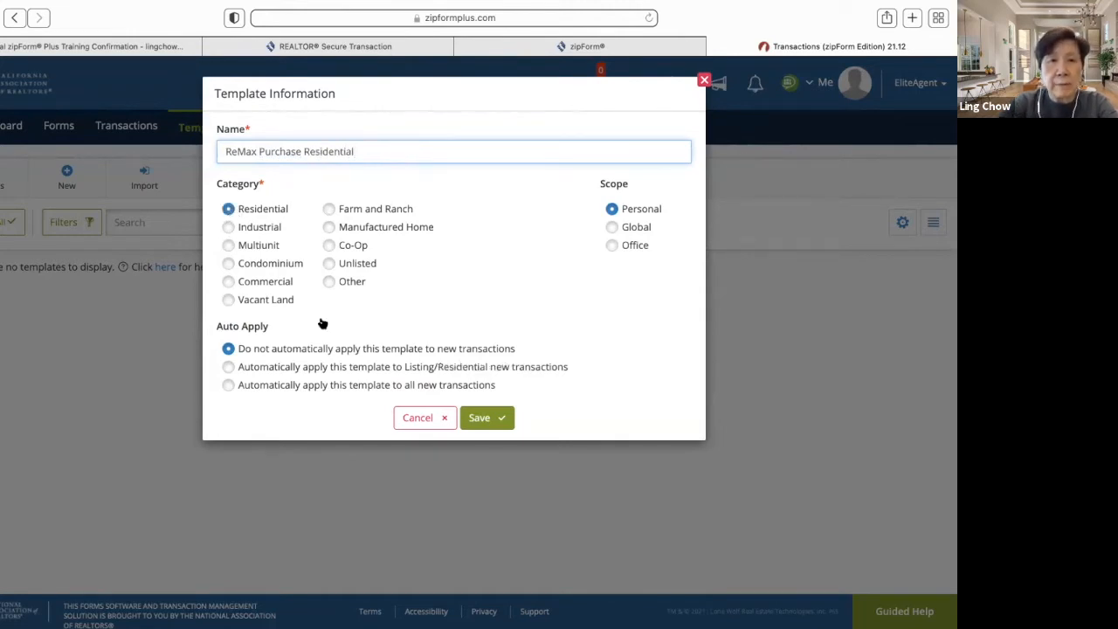
pyautogui.click(478, 417)
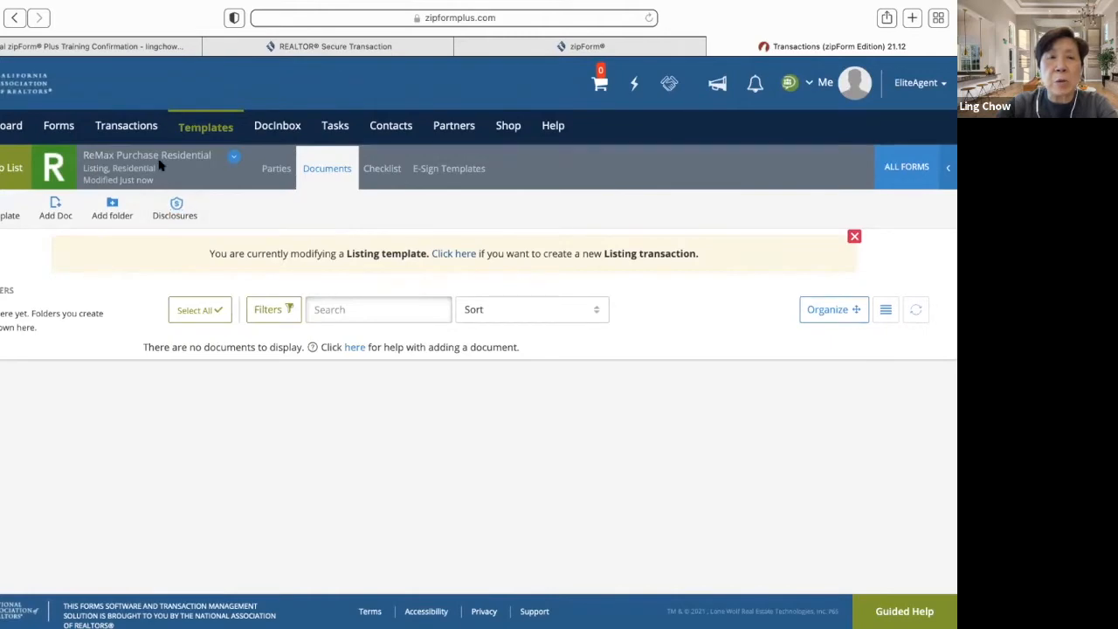
# - Open the All Forms library on the new template's Documents page
pyautogui.click(906, 167)
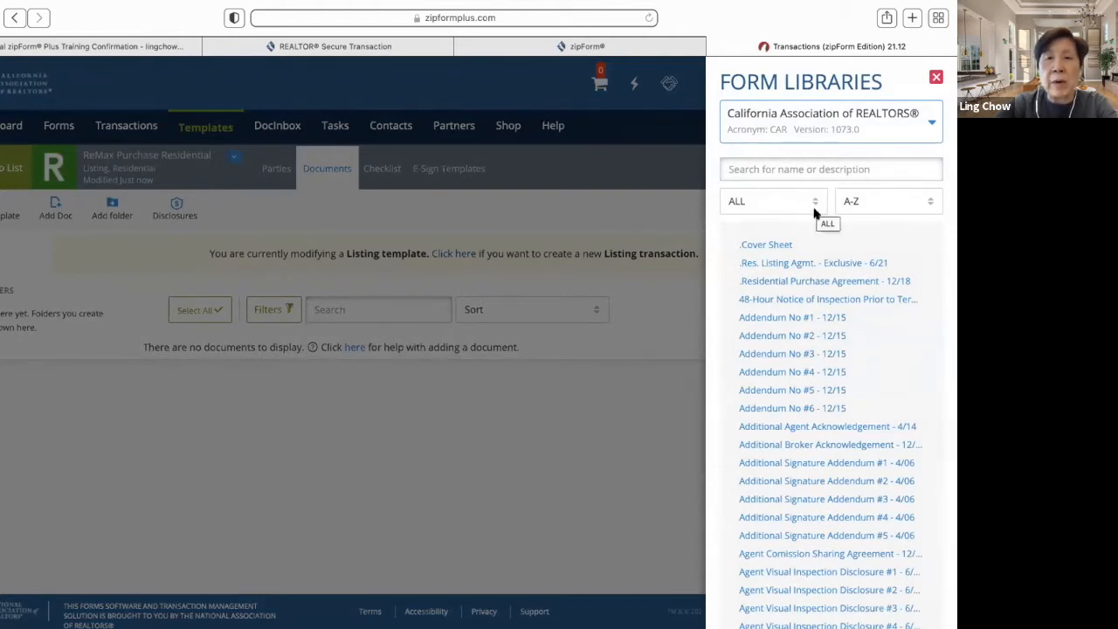
# - Filter the form library to Purchase and add Cover Sheet and Residential Purchase Agreement
pyautogui.click(814, 204)
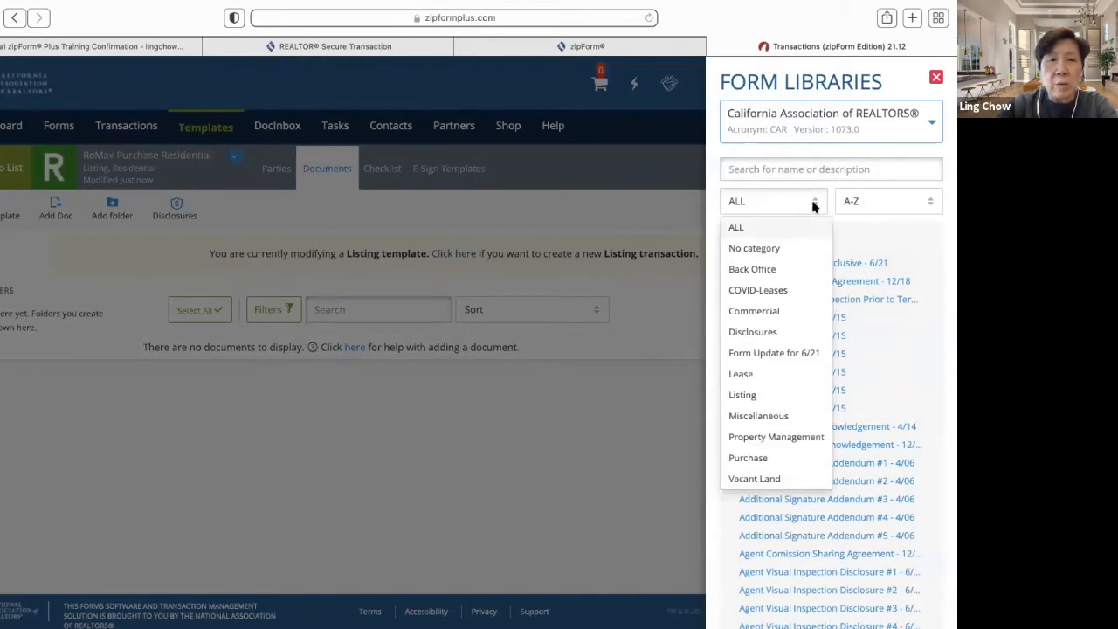
pyautogui.click(772, 459)
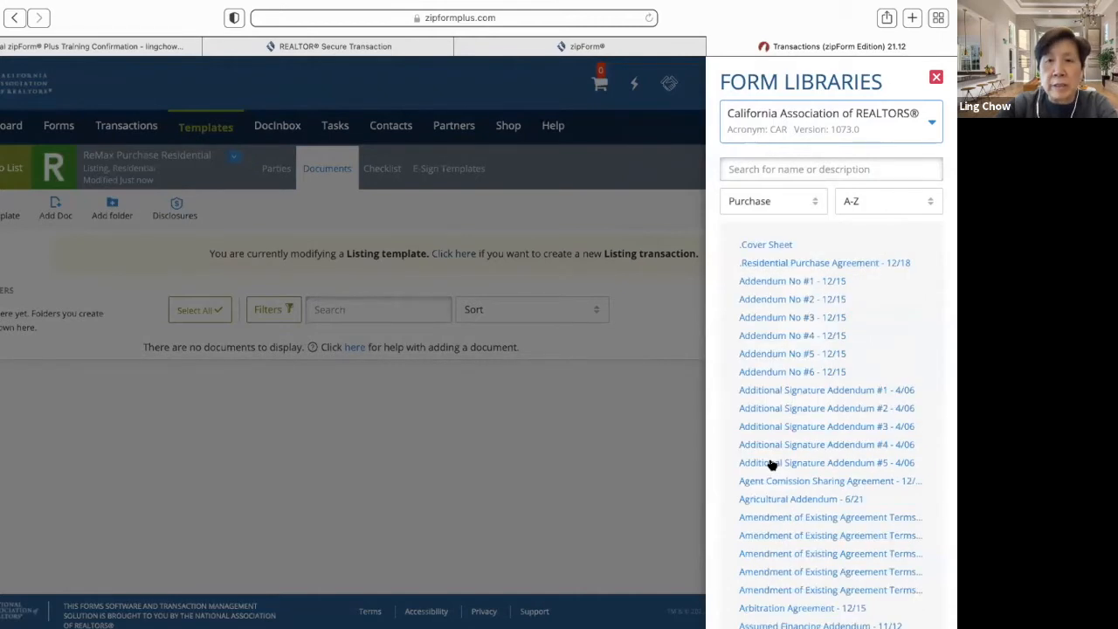
pyautogui.click(820, 249)
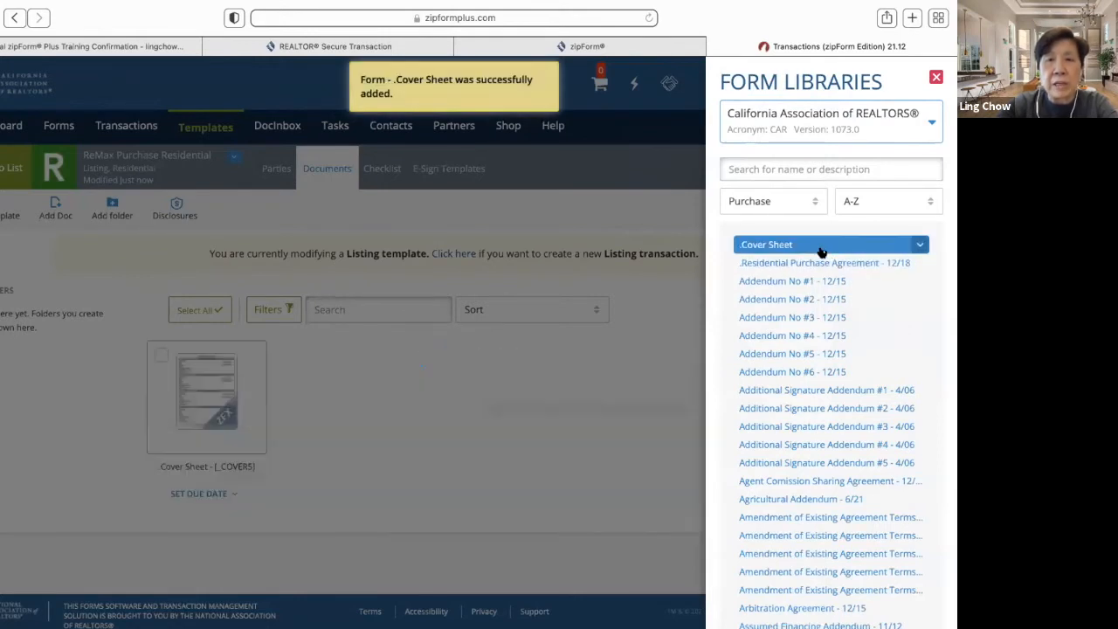
pyautogui.click(836, 263)
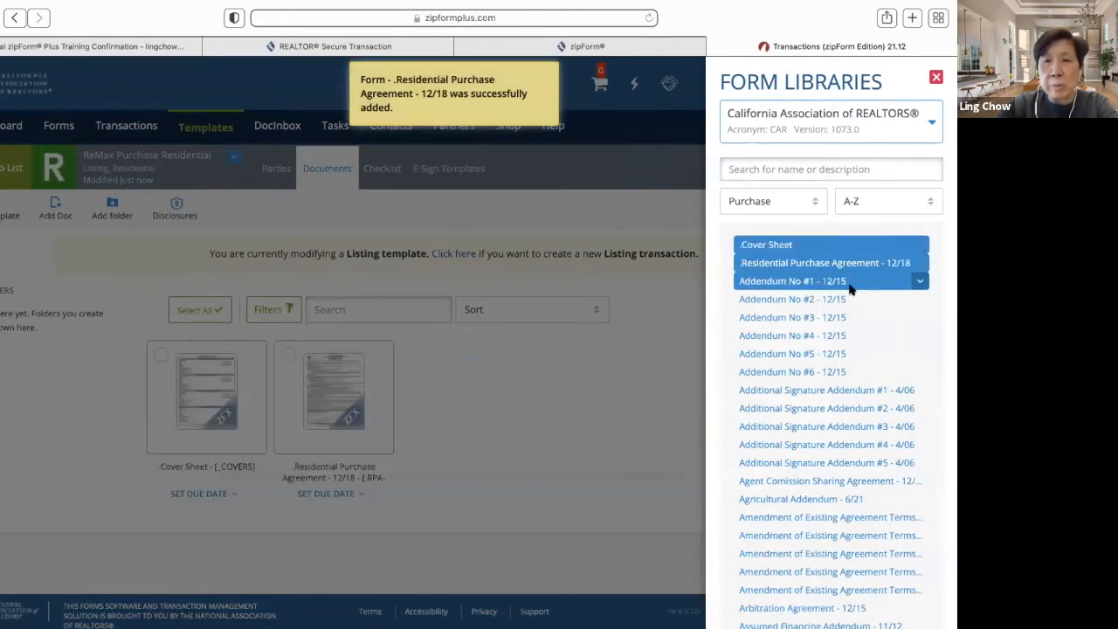
# - Add Counter Offer #1 to the template
pyautogui.scroll(-4, 865, 300)
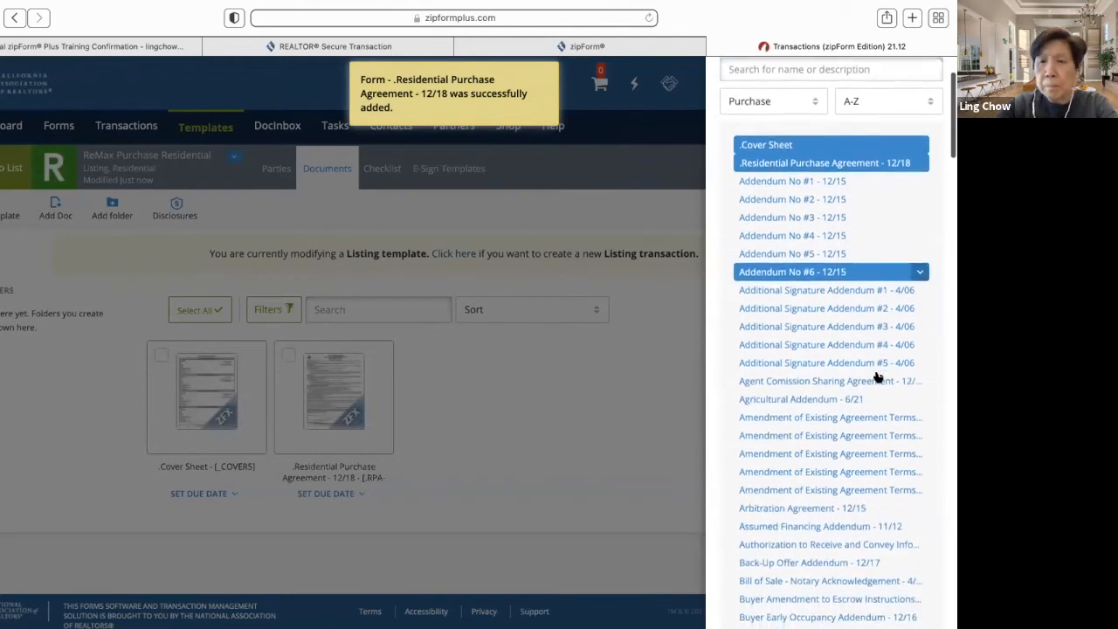
pyautogui.scroll(-4, 877, 377)
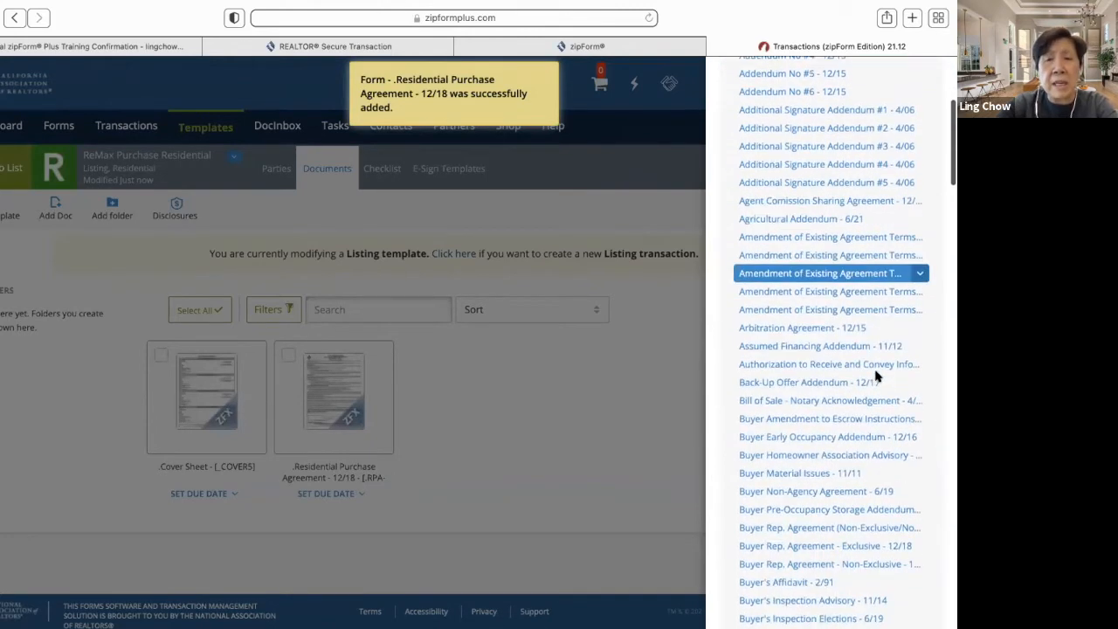
pyautogui.scroll(-4, 877, 378)
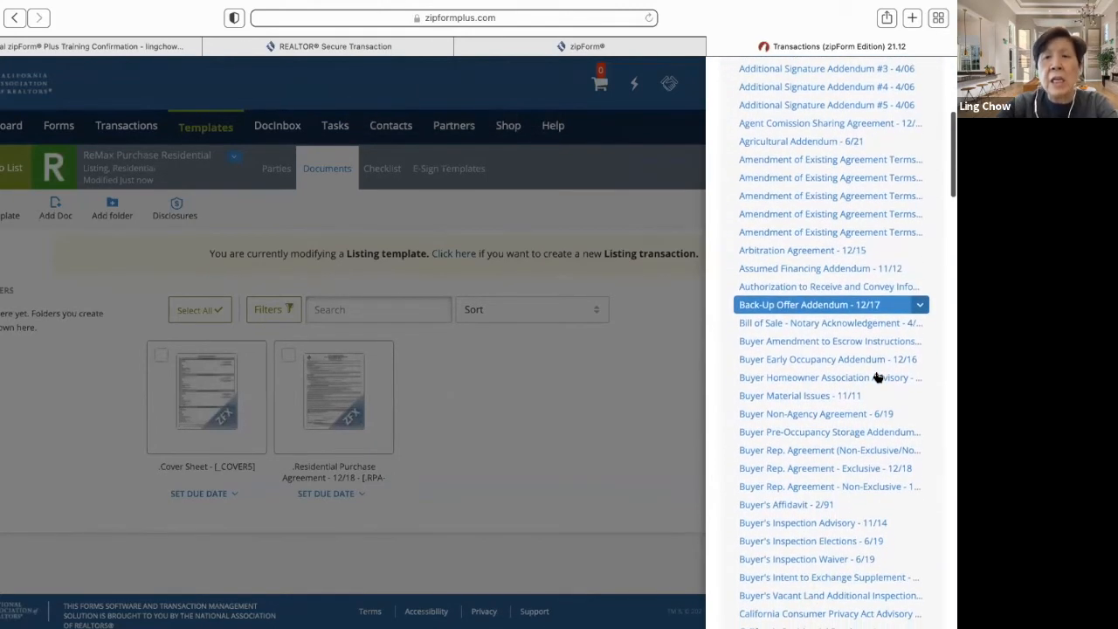
pyautogui.scroll(-1, 877, 378)
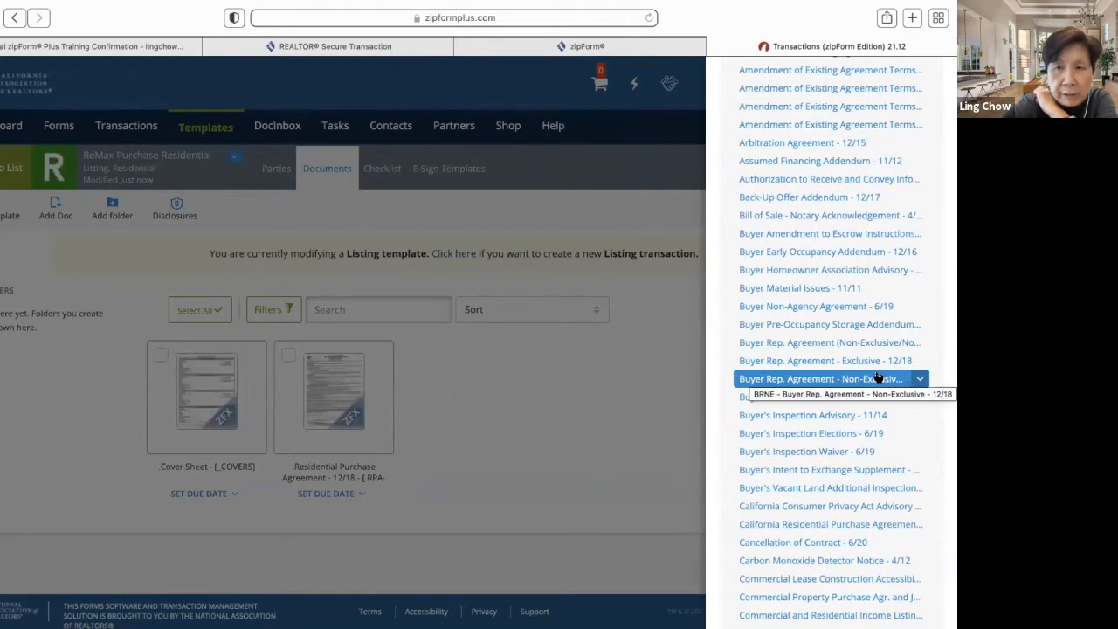
pyautogui.scroll(-4, 877, 378)
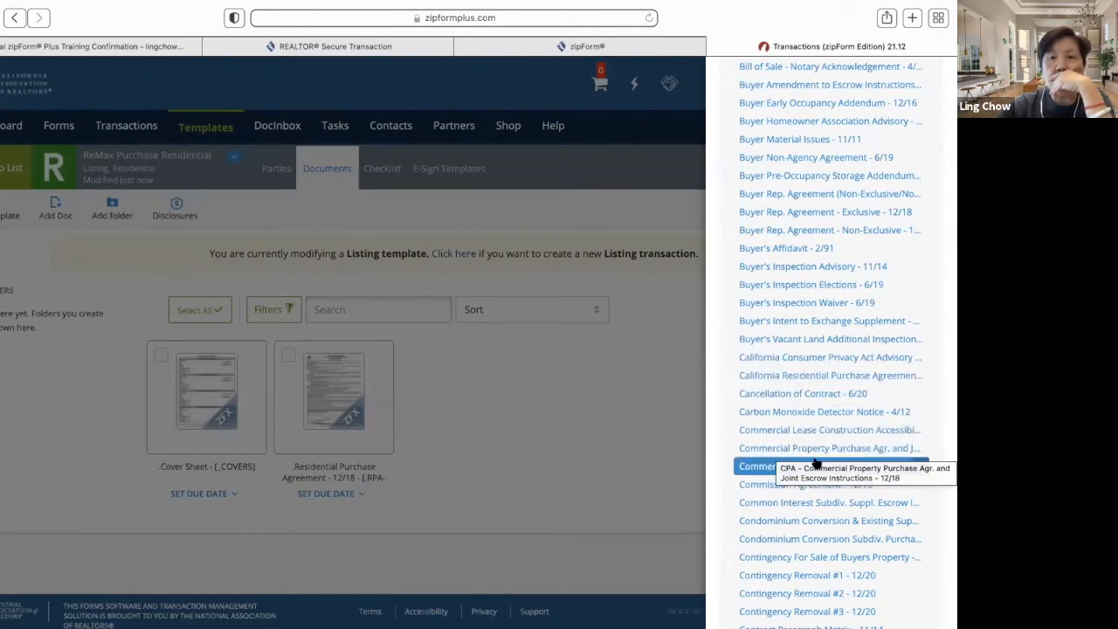
pyautogui.scroll(-1, 816, 461)
pyautogui.scroll(-3, 815, 463)
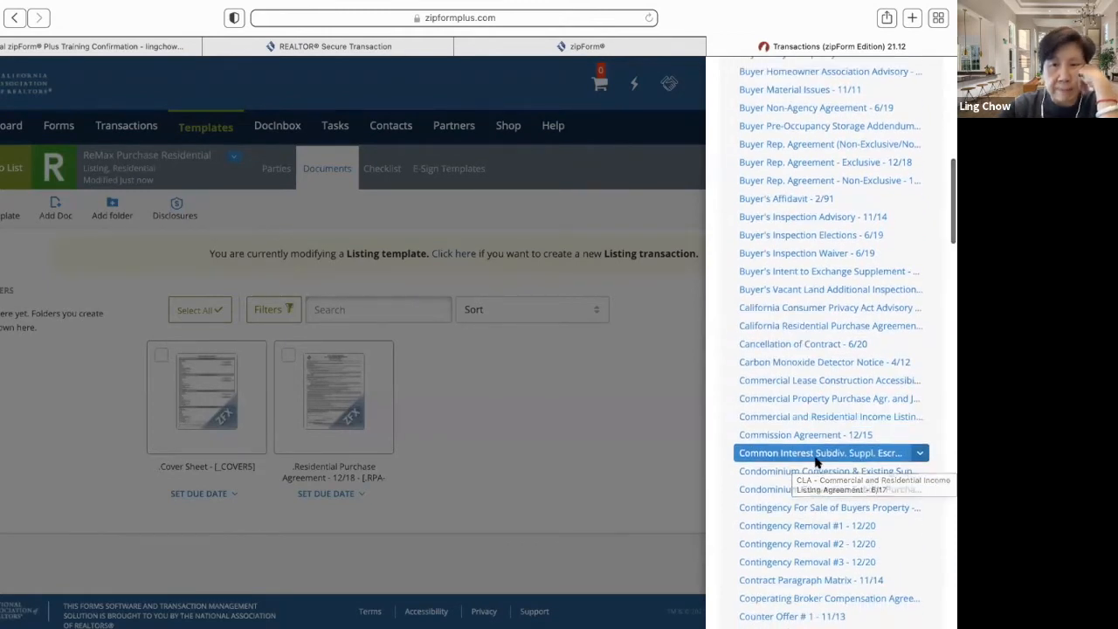
pyautogui.scroll(-2, 814, 459)
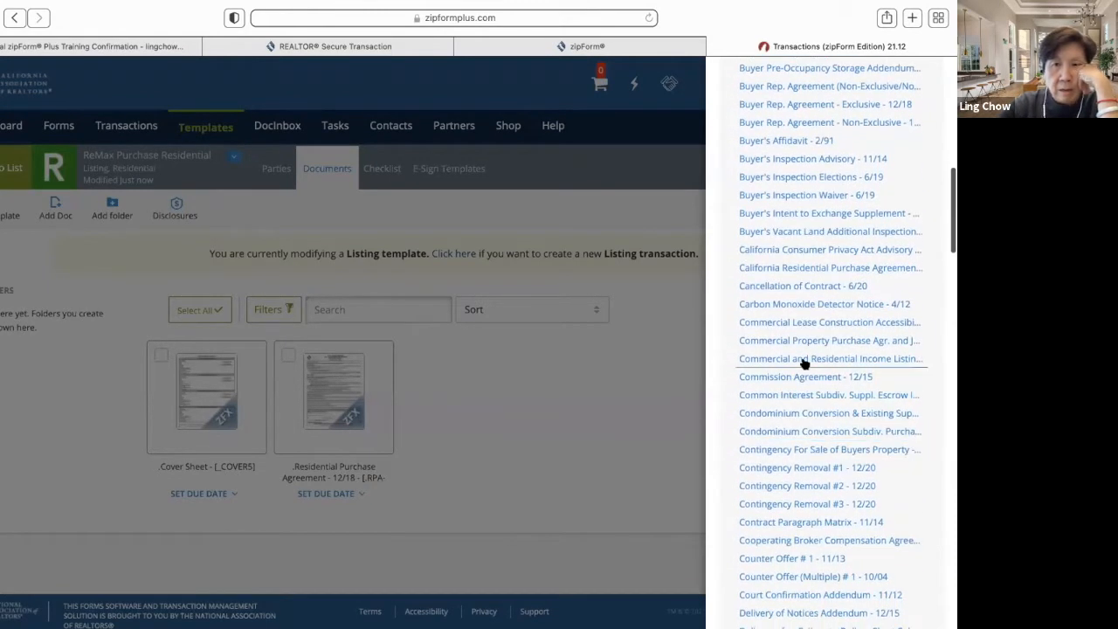
pyautogui.click(799, 558)
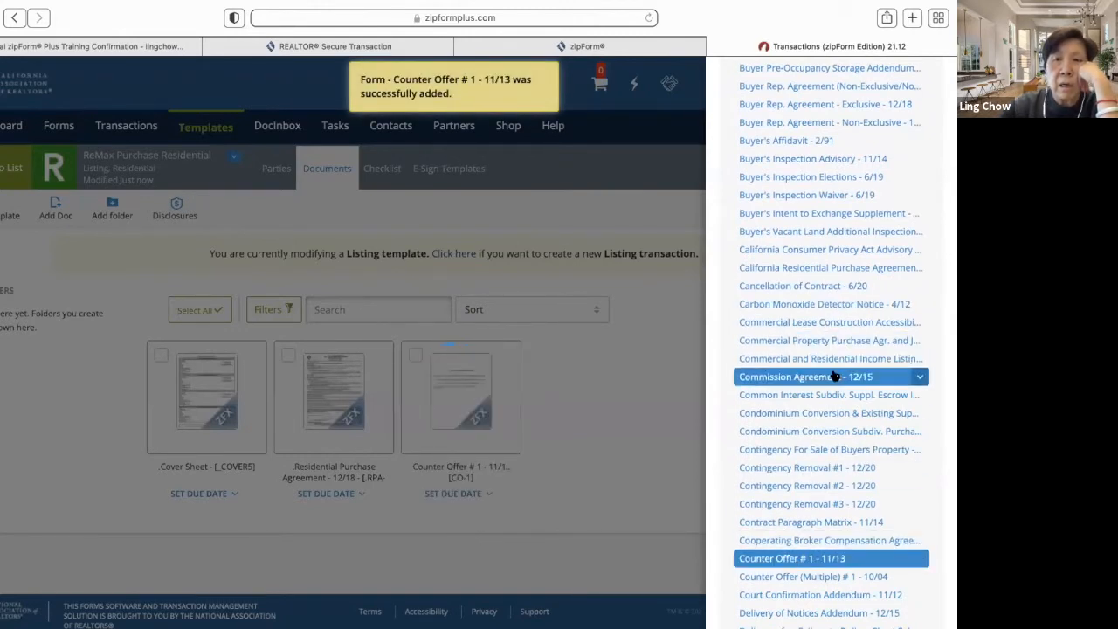
# - Add the Lead-Based Paint and Lead-Based Paint Hazards form to the template
pyautogui.scroll(-10, 834, 382)
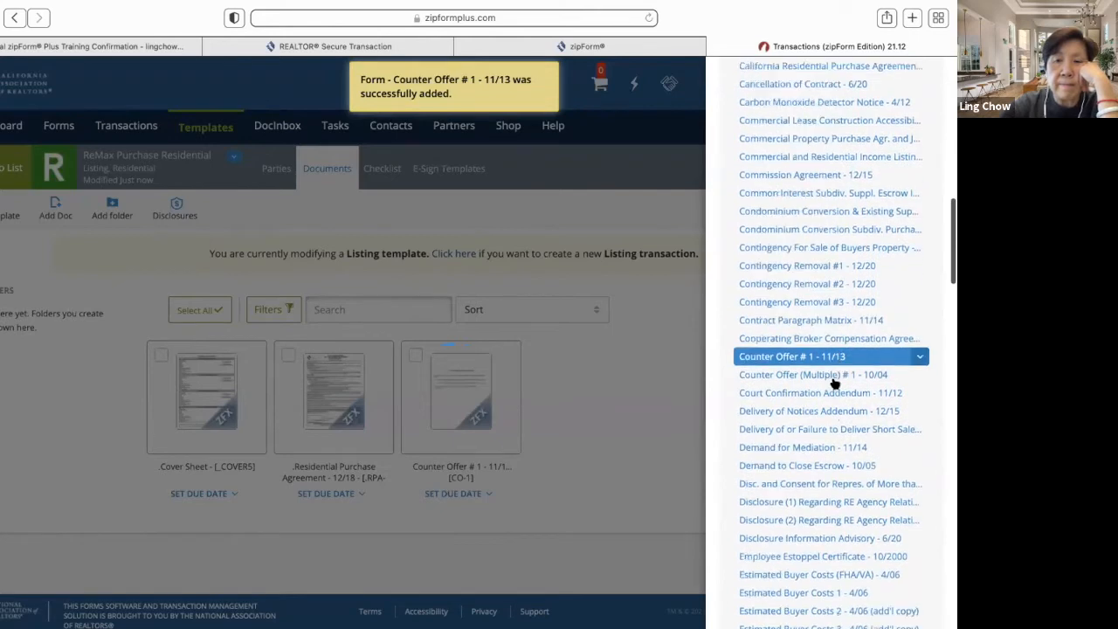
pyautogui.scroll(-4, 834, 382)
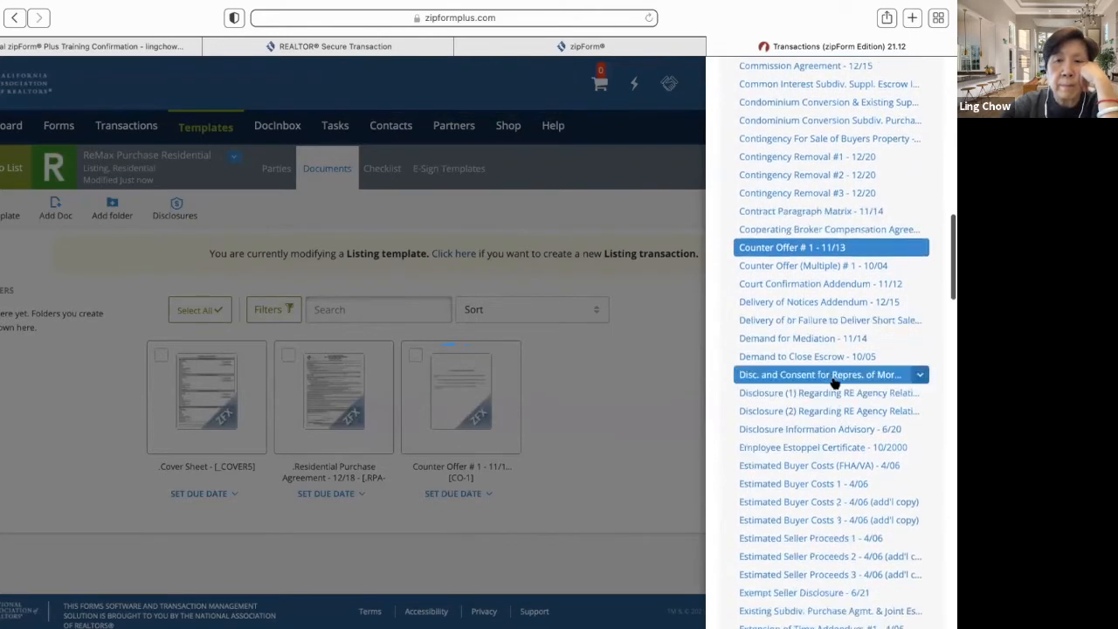
pyautogui.scroll(-10, 834, 382)
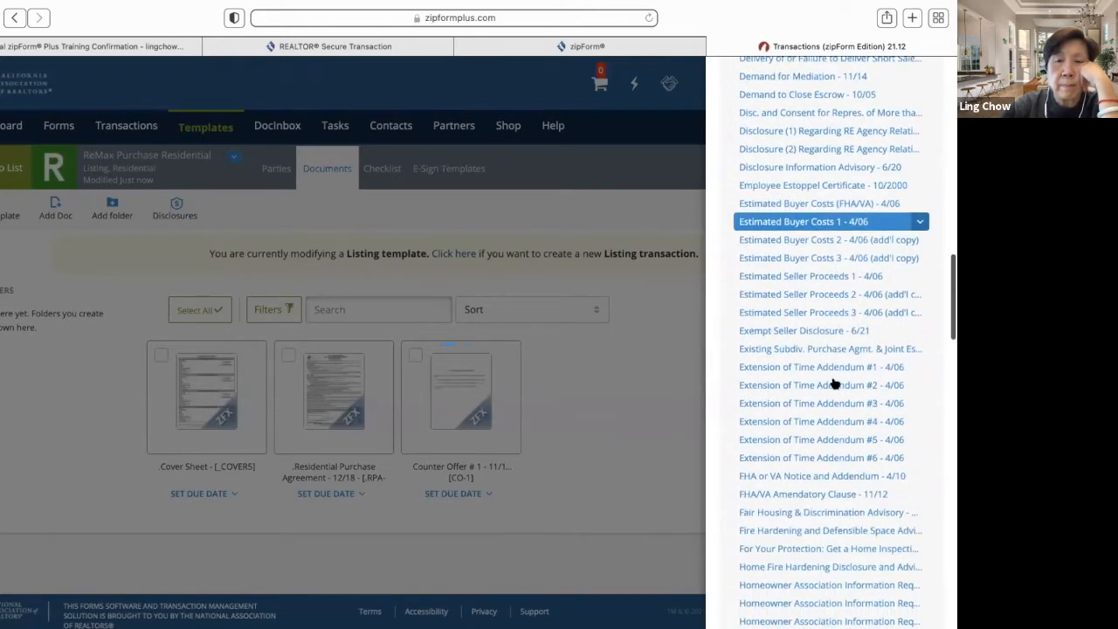
pyautogui.scroll(-3, 834, 383)
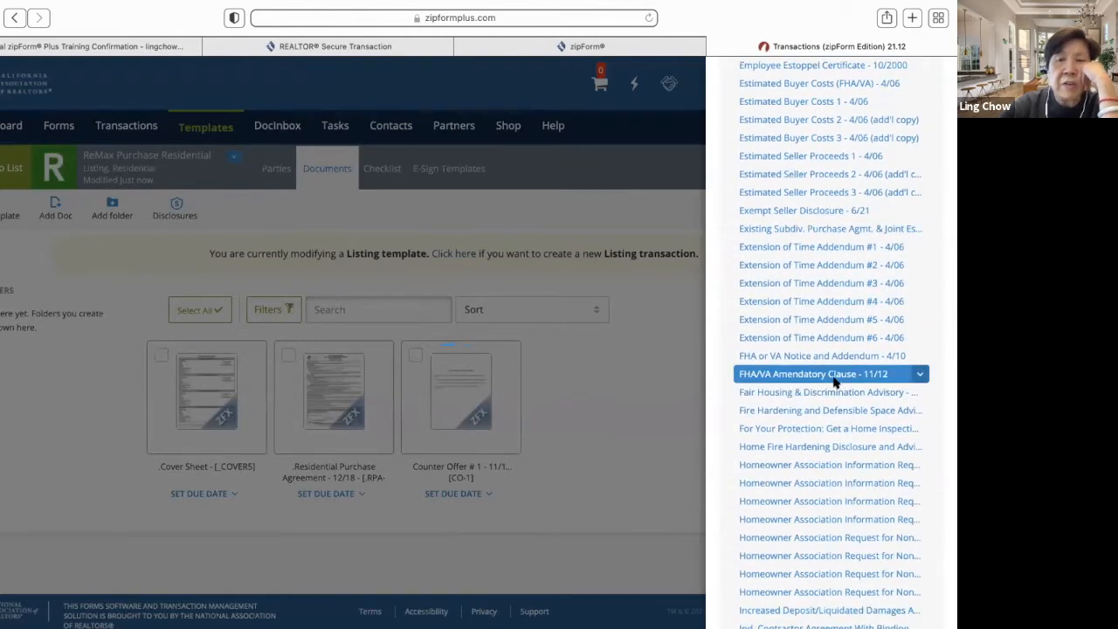
pyautogui.scroll(-10, 834, 383)
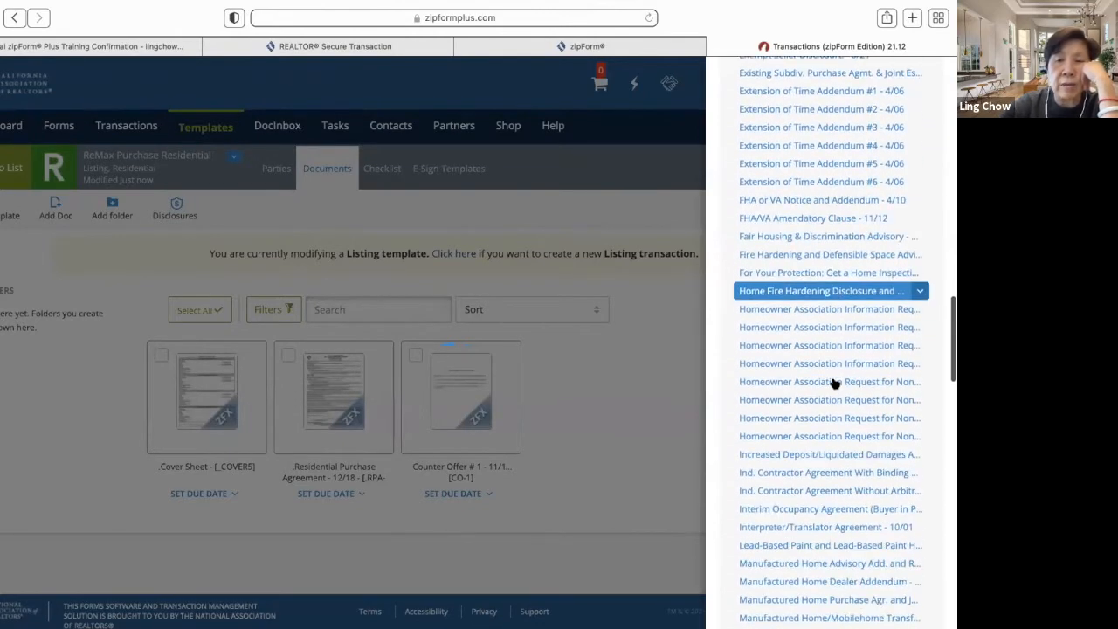
pyautogui.scroll(-5, 834, 383)
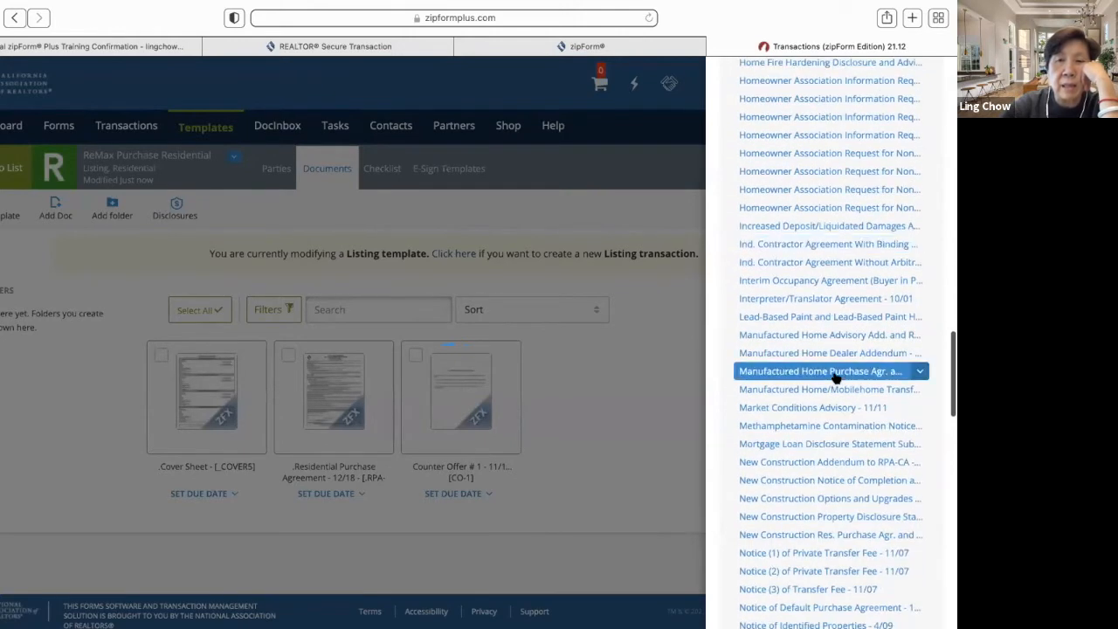
pyautogui.click(834, 318)
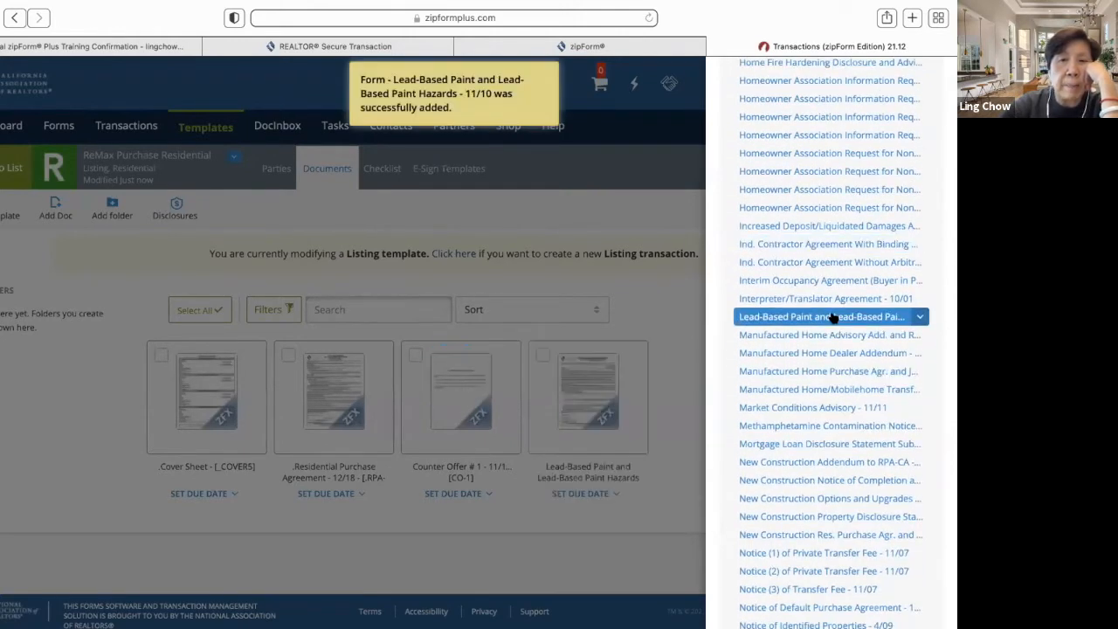
pyautogui.scroll(-4, 848, 416)
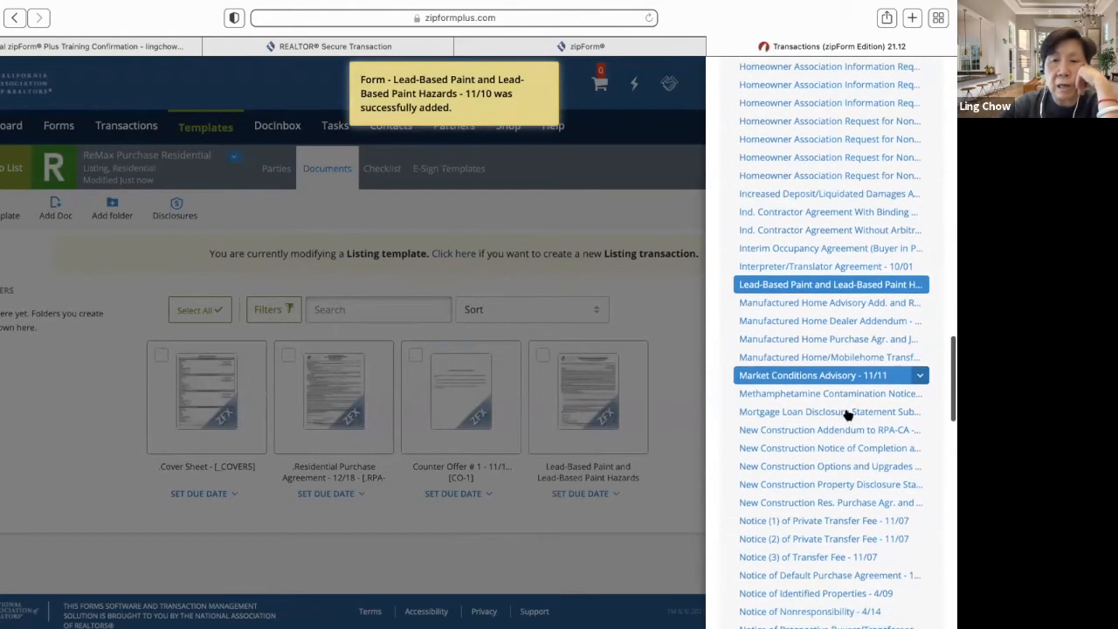
pyautogui.scroll(20, 848, 416)
pyautogui.scroll(10, 847, 415)
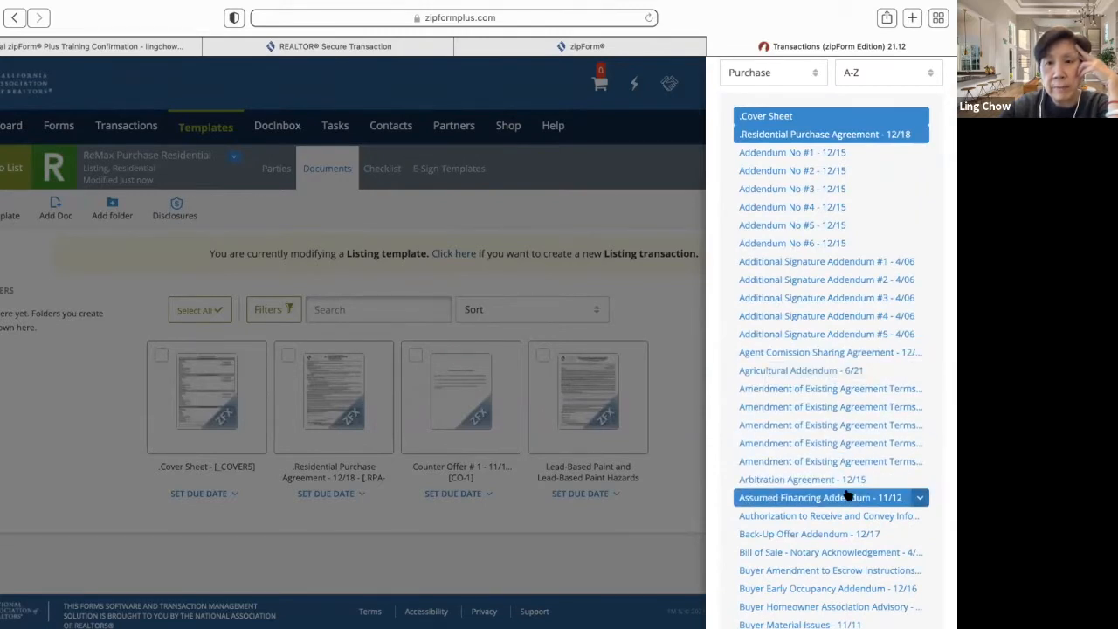
# - Add the Real Estate Transfer Disclosure Statement to the template
pyautogui.scroll(-1, 849, 524)
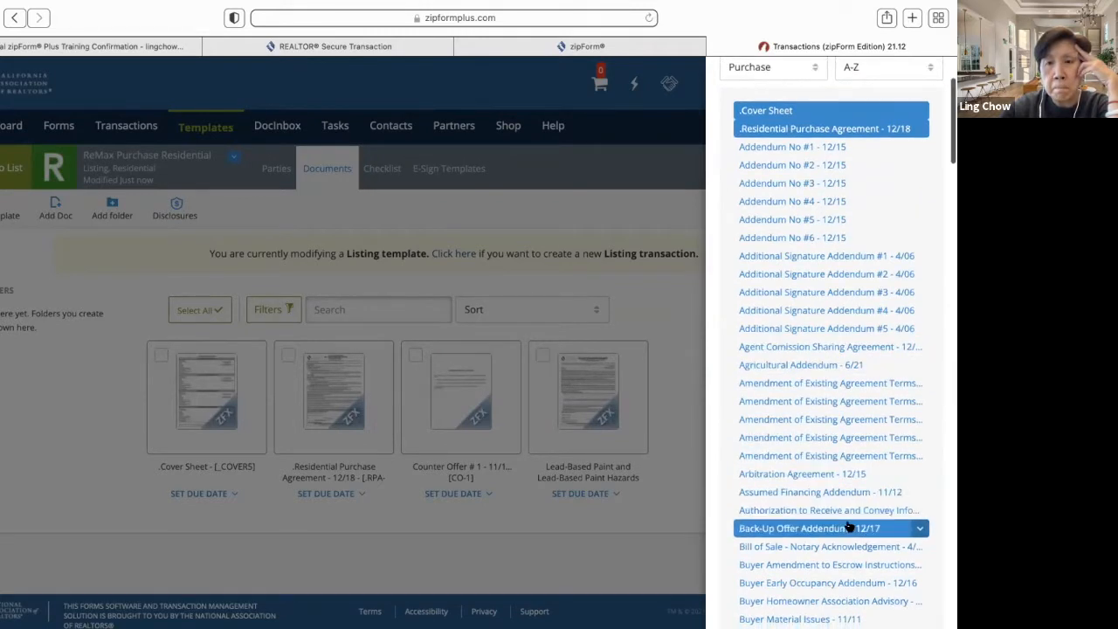
pyautogui.scroll(-10, 850, 524)
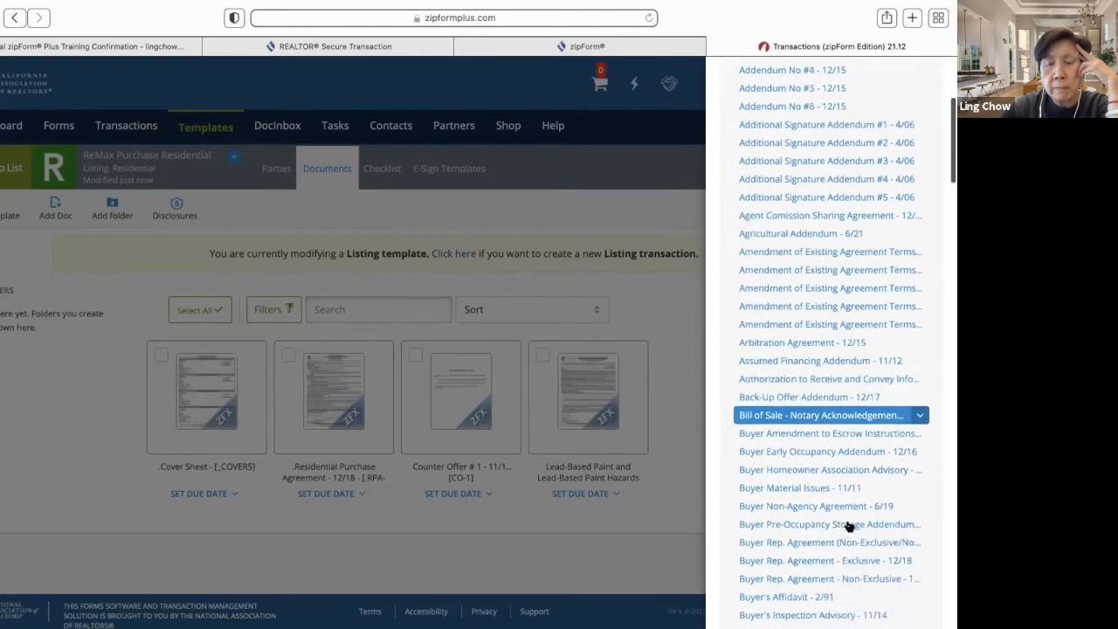
pyautogui.scroll(10, 850, 524)
pyautogui.scroll(-15, 850, 524)
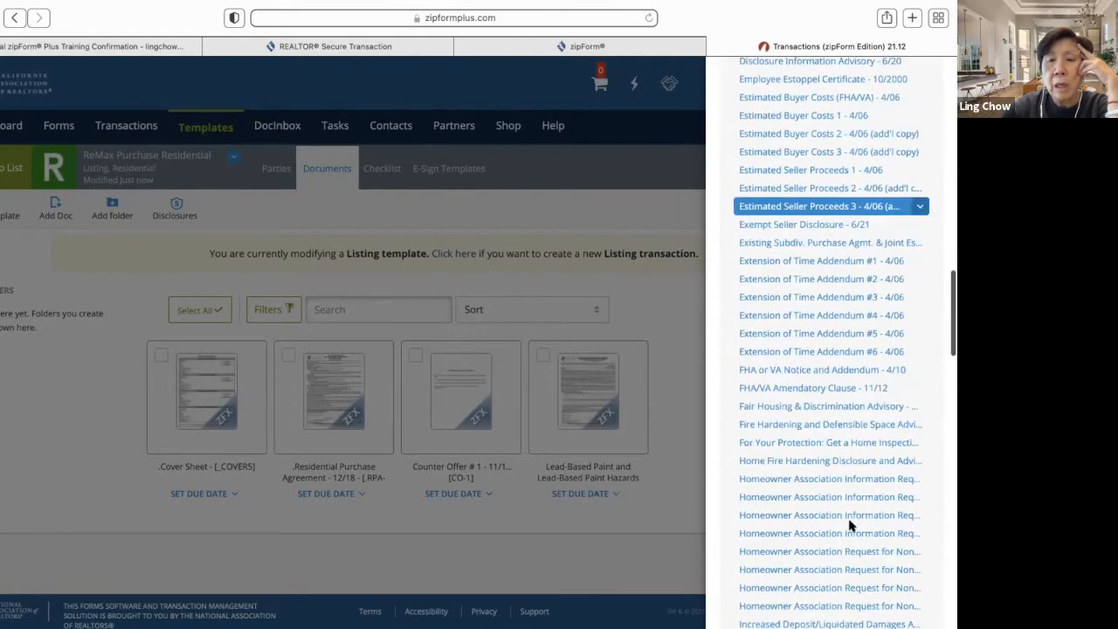
pyautogui.scroll(-12, 850, 524)
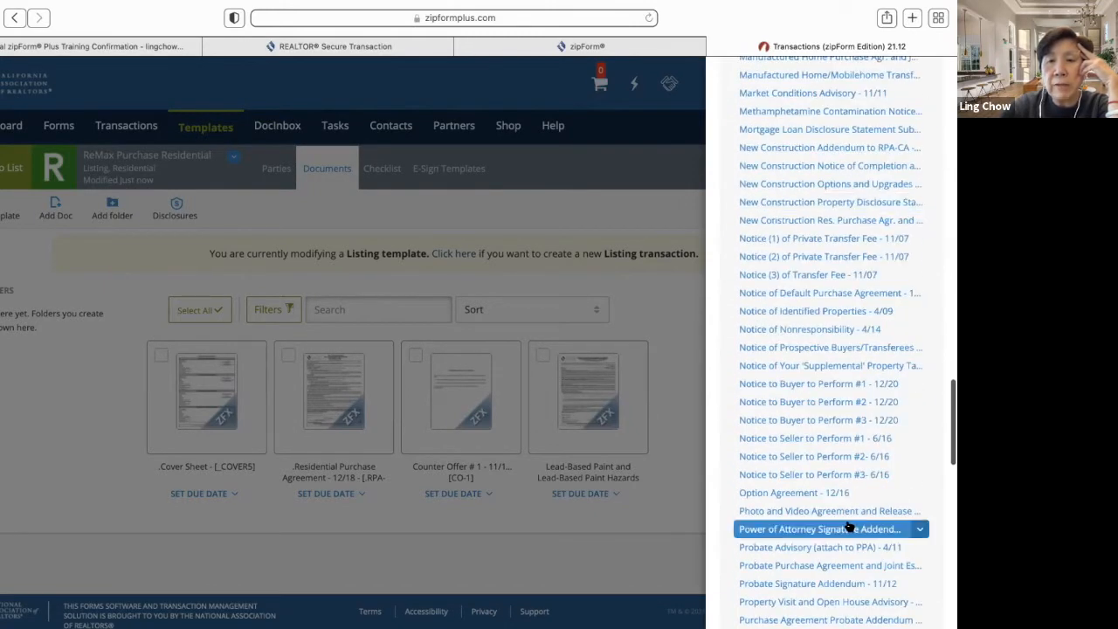
pyautogui.scroll(-4, 850, 524)
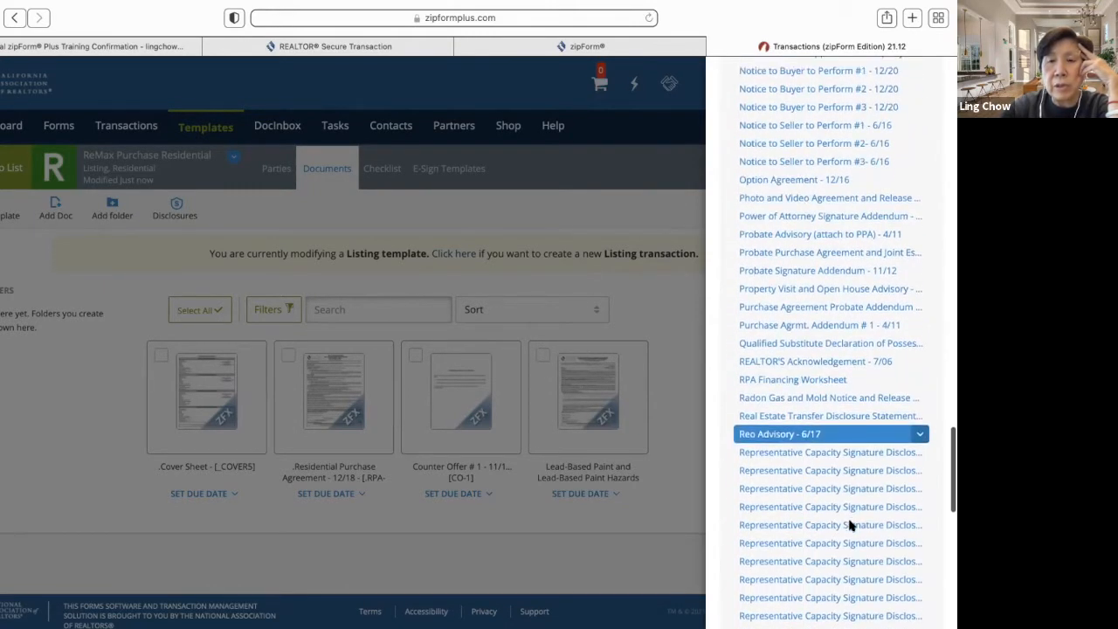
pyautogui.click(854, 392)
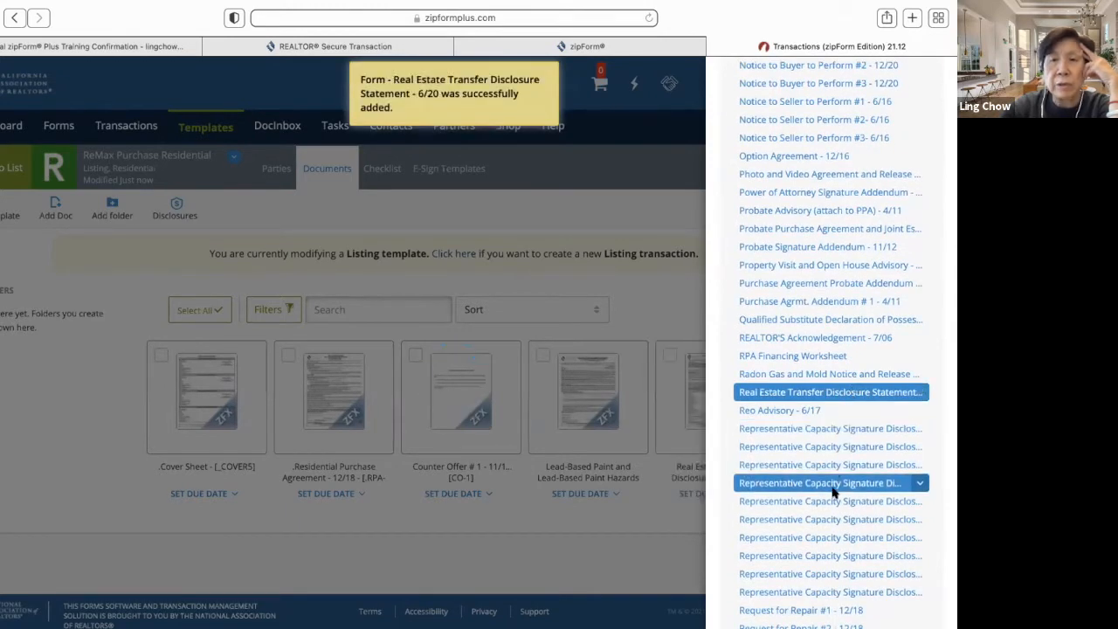
# - Add the Verification of Property Condition and Statewide Buyer and Seller Advisory forms
pyautogui.scroll(-5, 788, 562)
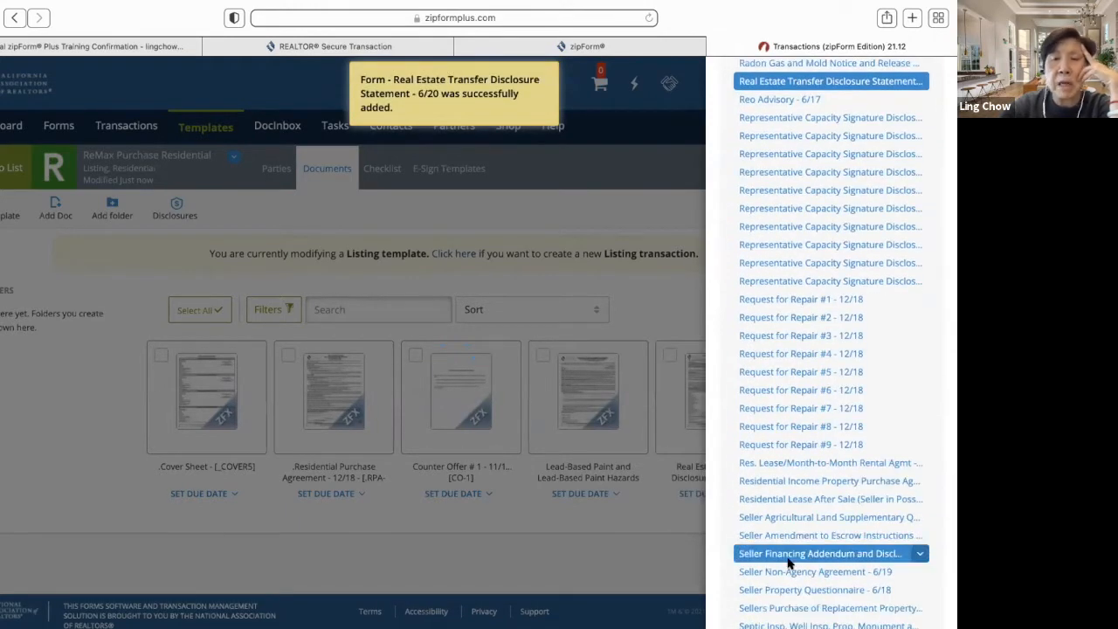
pyautogui.scroll(-5, 788, 561)
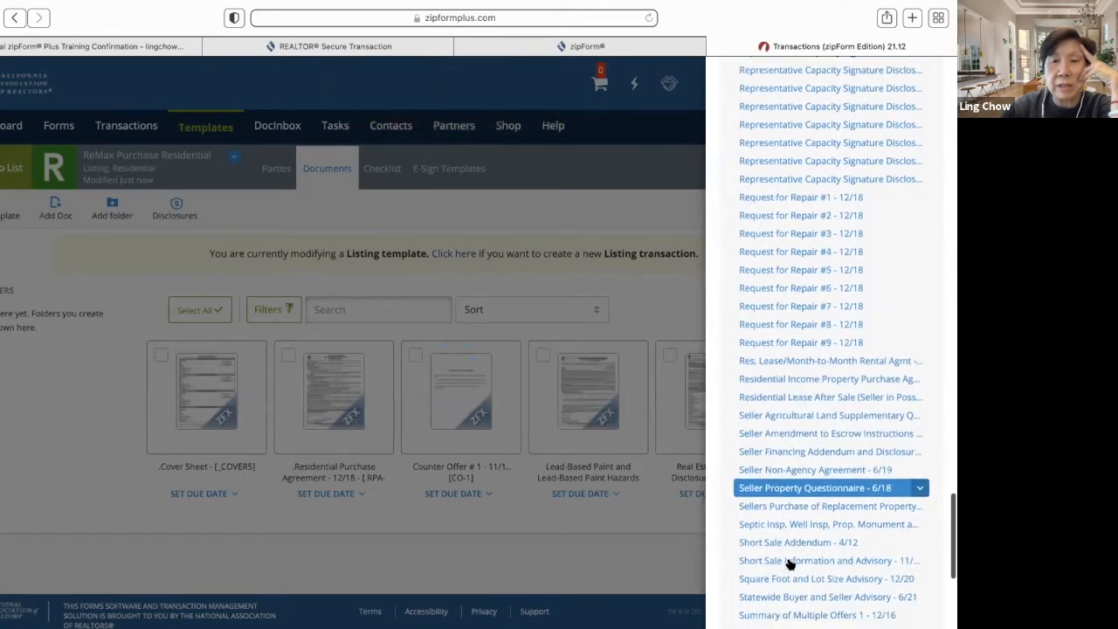
pyautogui.scroll(-4, 789, 563)
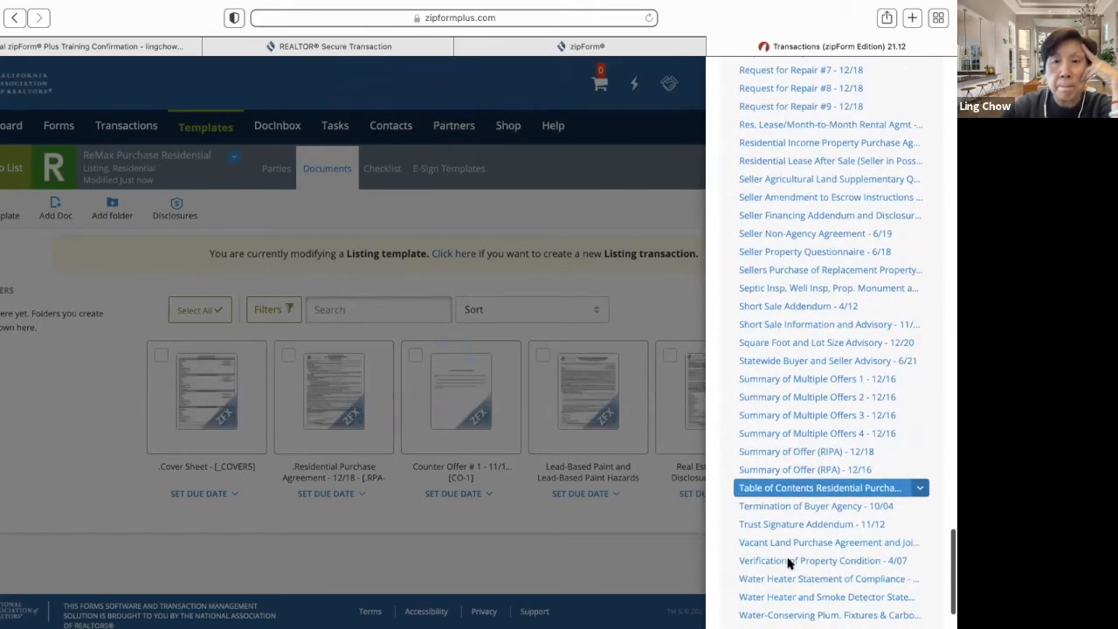
pyautogui.scroll(-1, 789, 563)
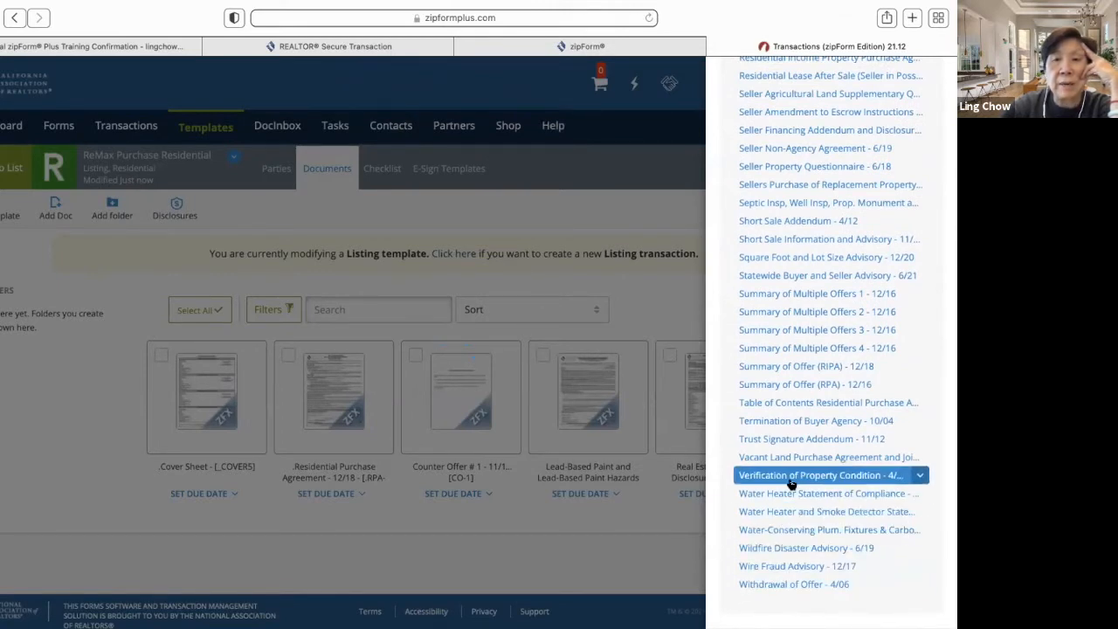
pyautogui.click(790, 478)
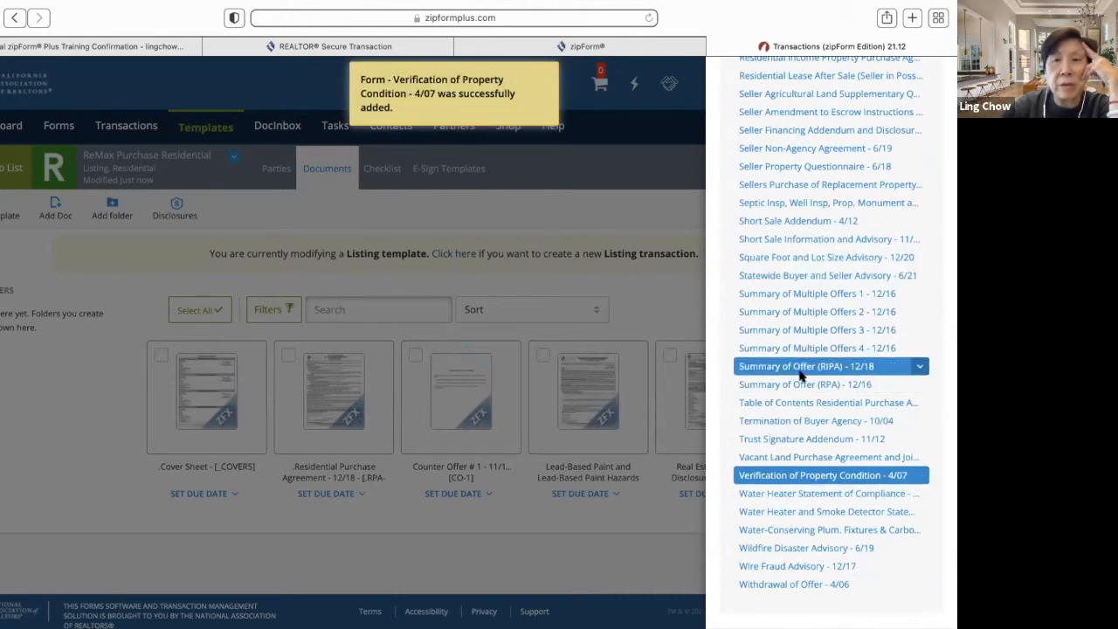
pyautogui.click(800, 276)
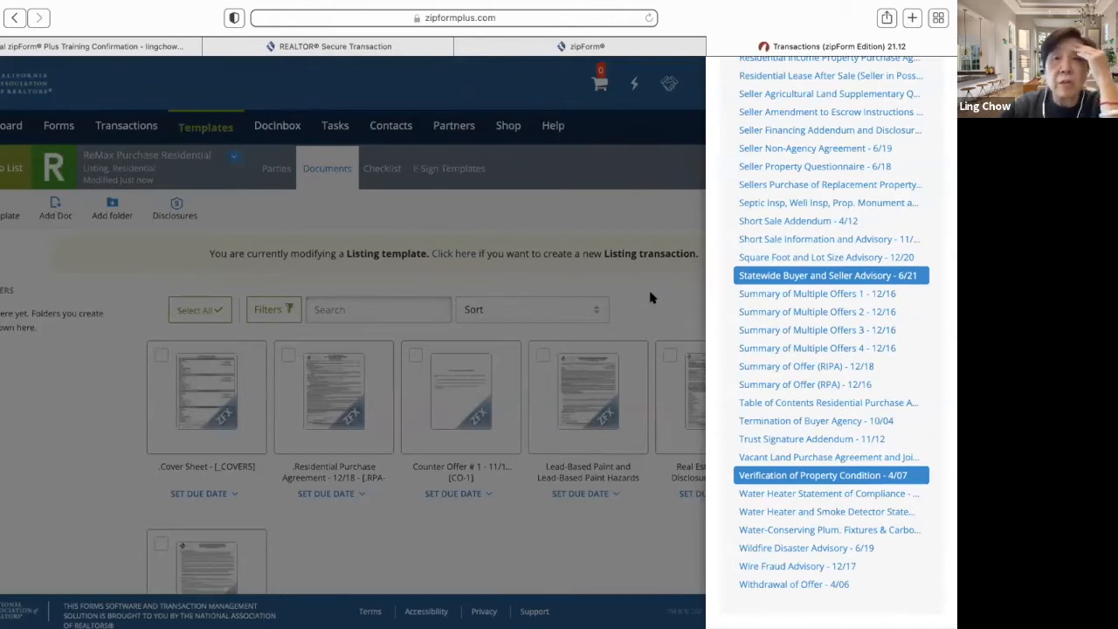
pyautogui.click(812, 259)
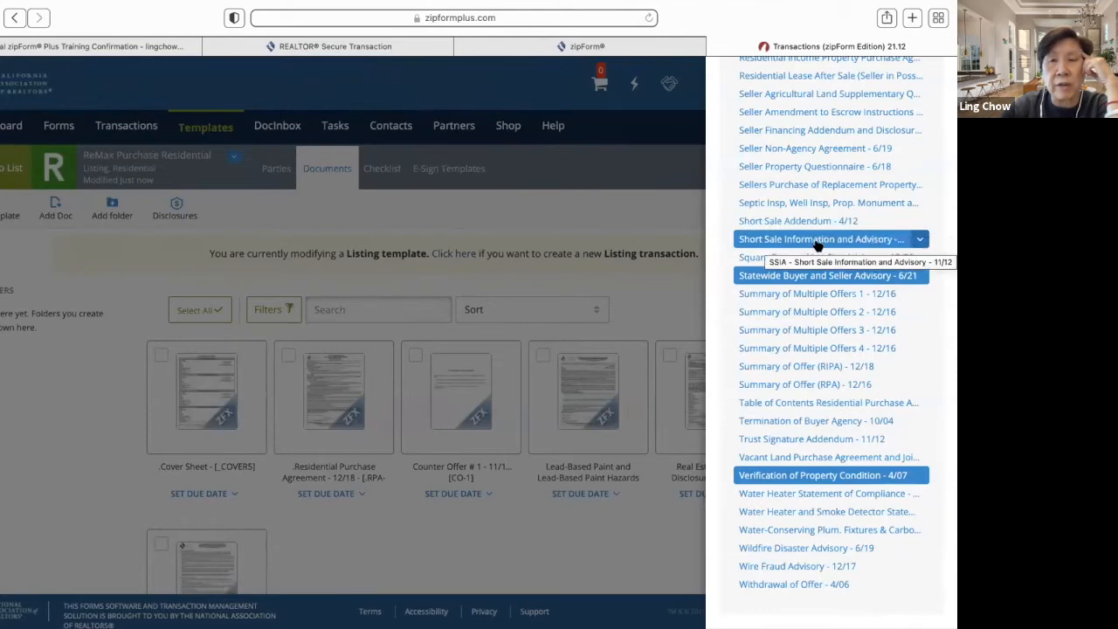
# - Add the Qualified Substitute Declaration form and close the form library
pyautogui.scroll(3, 817, 247)
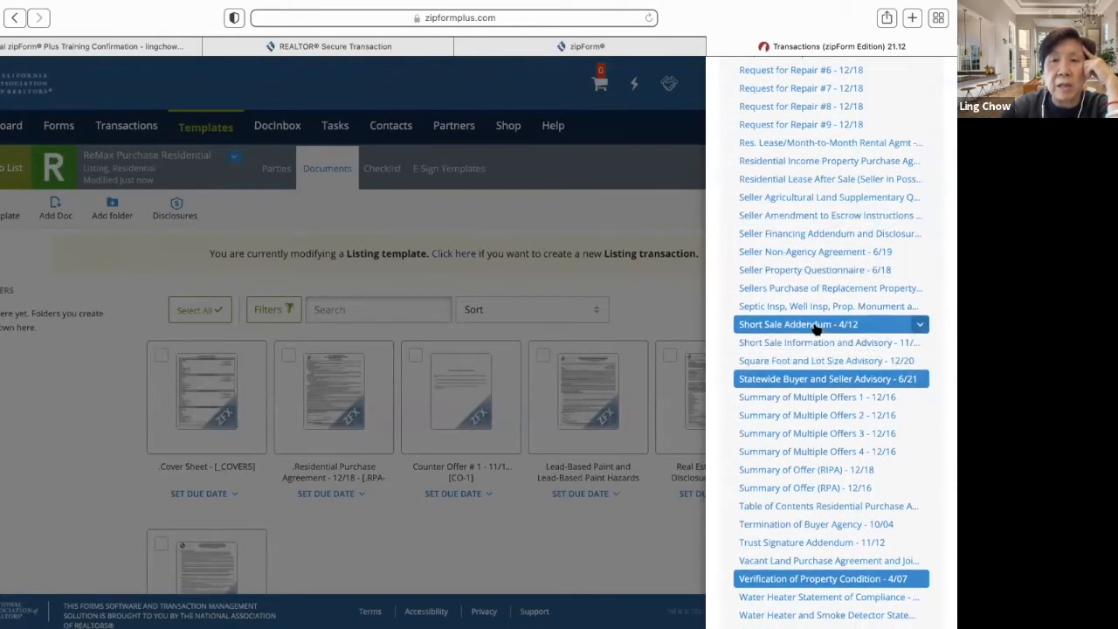
pyautogui.scroll(5, 821, 312)
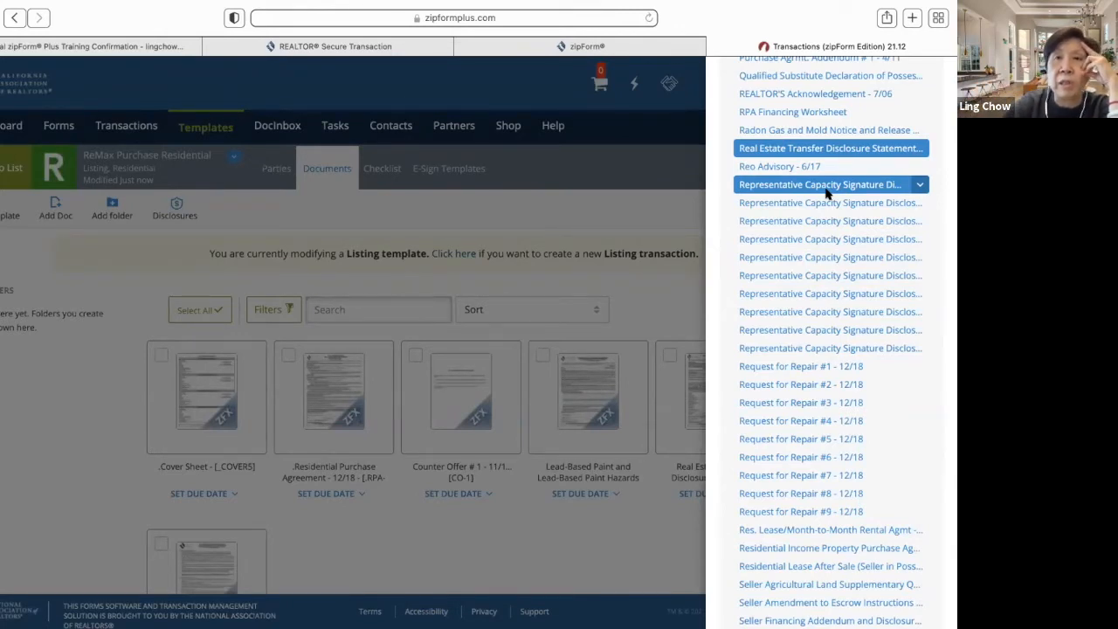
pyautogui.scroll(3, 827, 193)
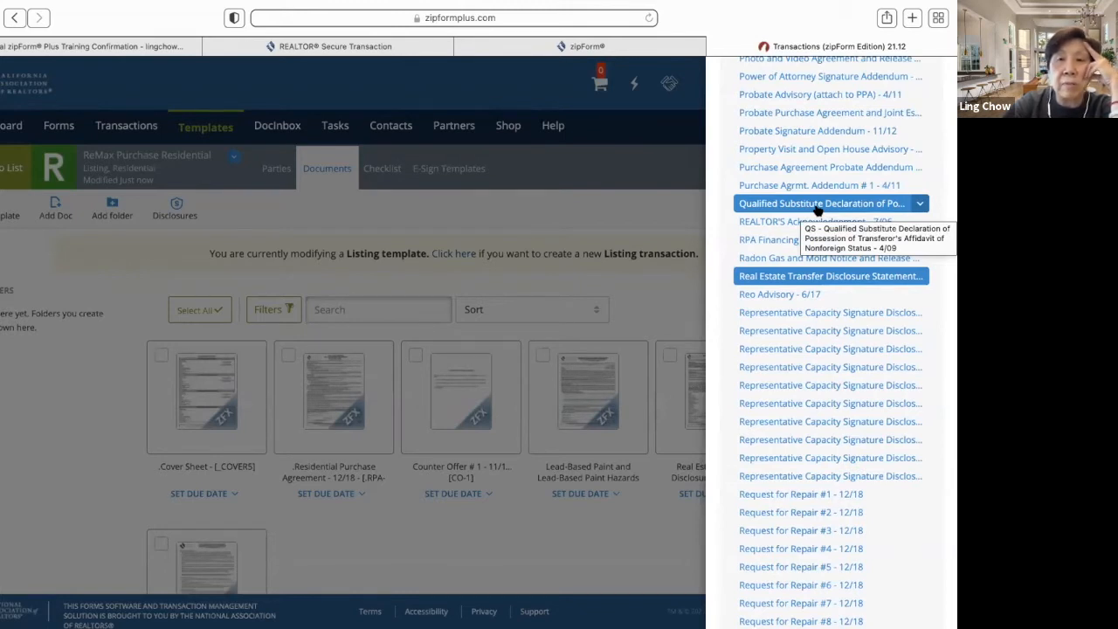
pyautogui.click(817, 207)
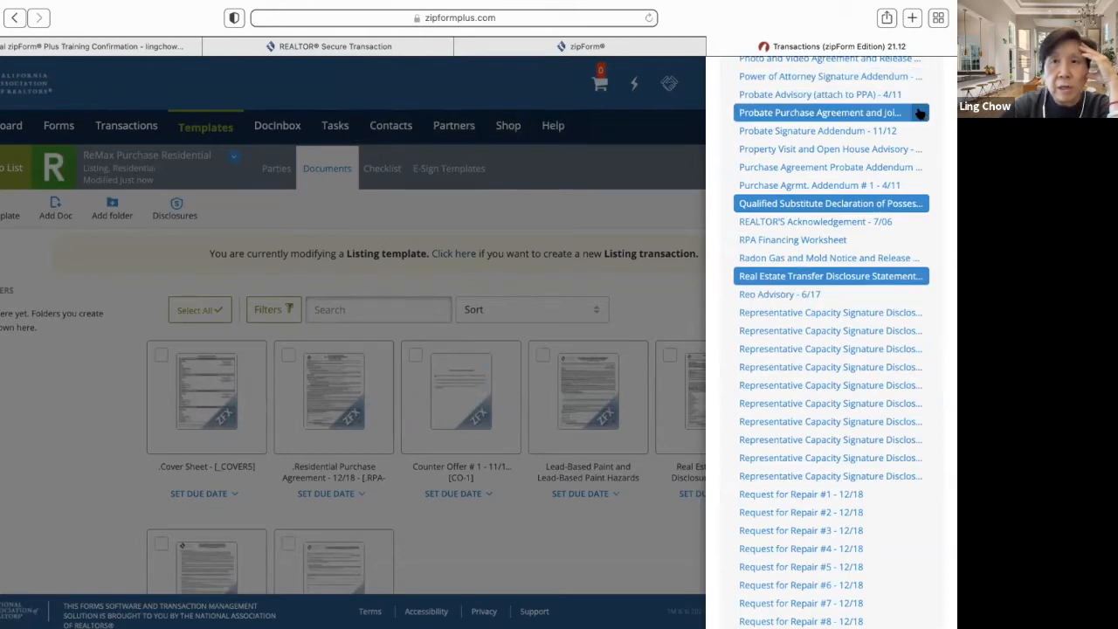
pyautogui.scroll(20, 920, 114)
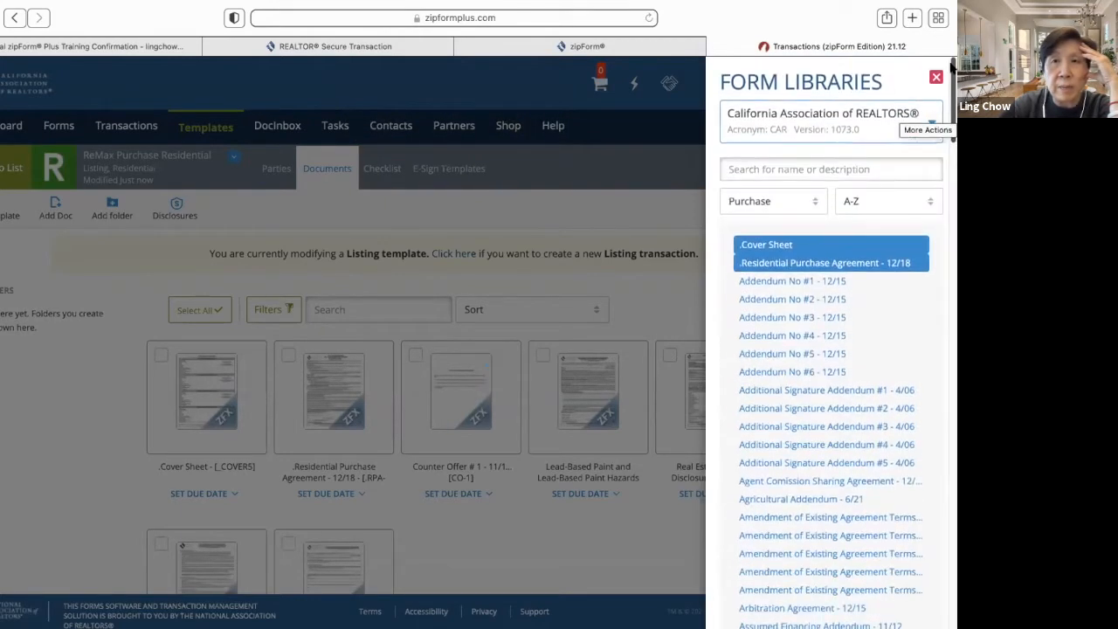
pyautogui.click(935, 77)
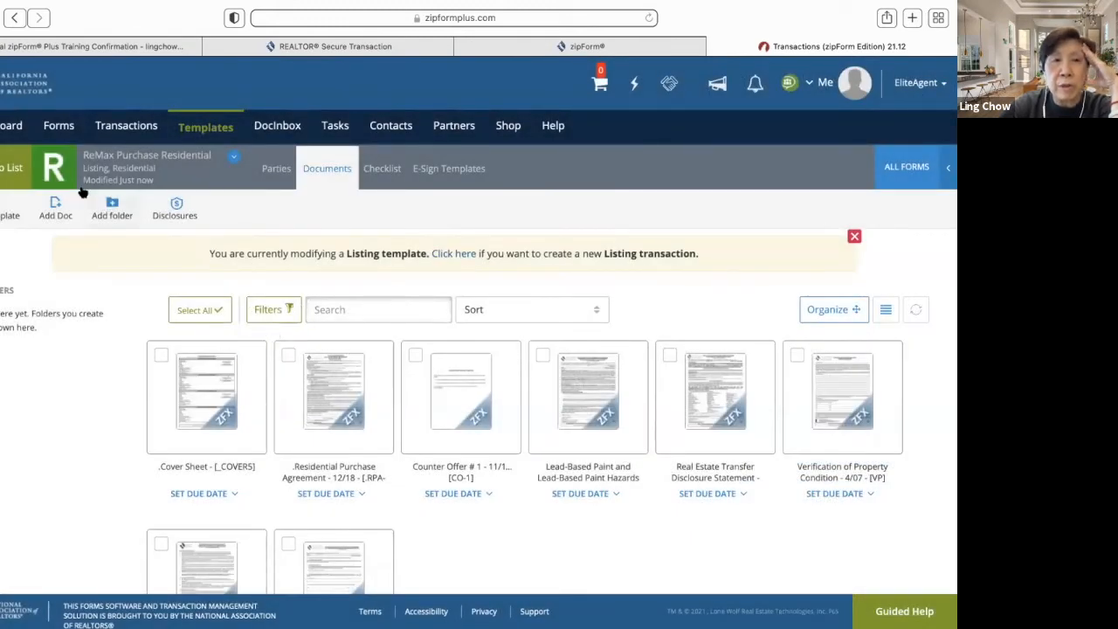
# - Create a second Residential listing template named 'ReMax Listing Residental' and save it
pyautogui.click(207, 128)
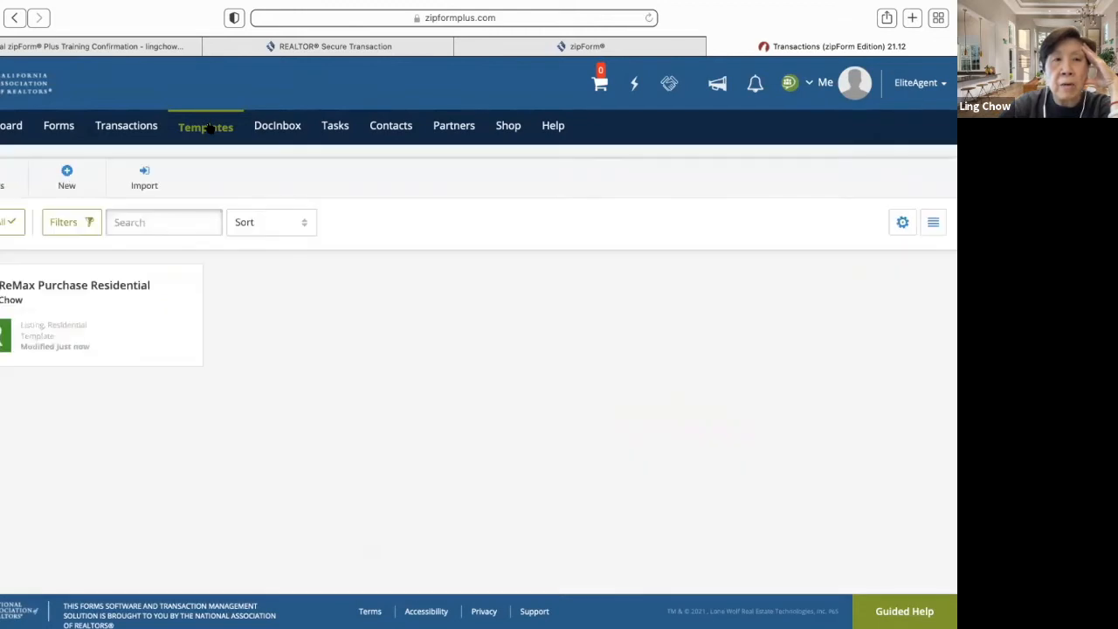
pyautogui.click(67, 179)
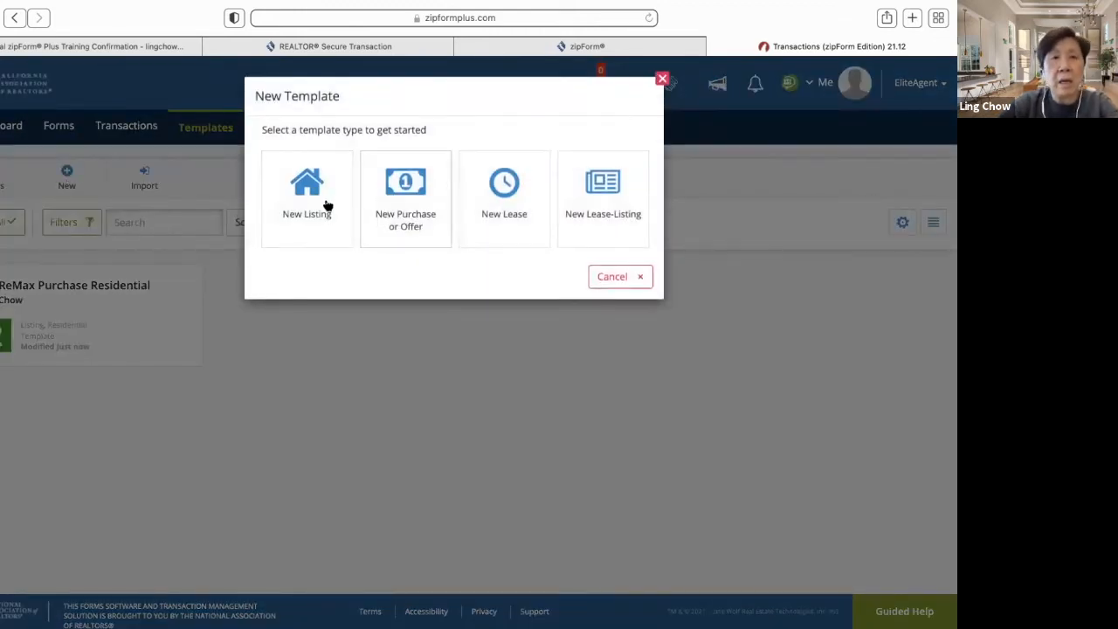
pyautogui.click(315, 209)
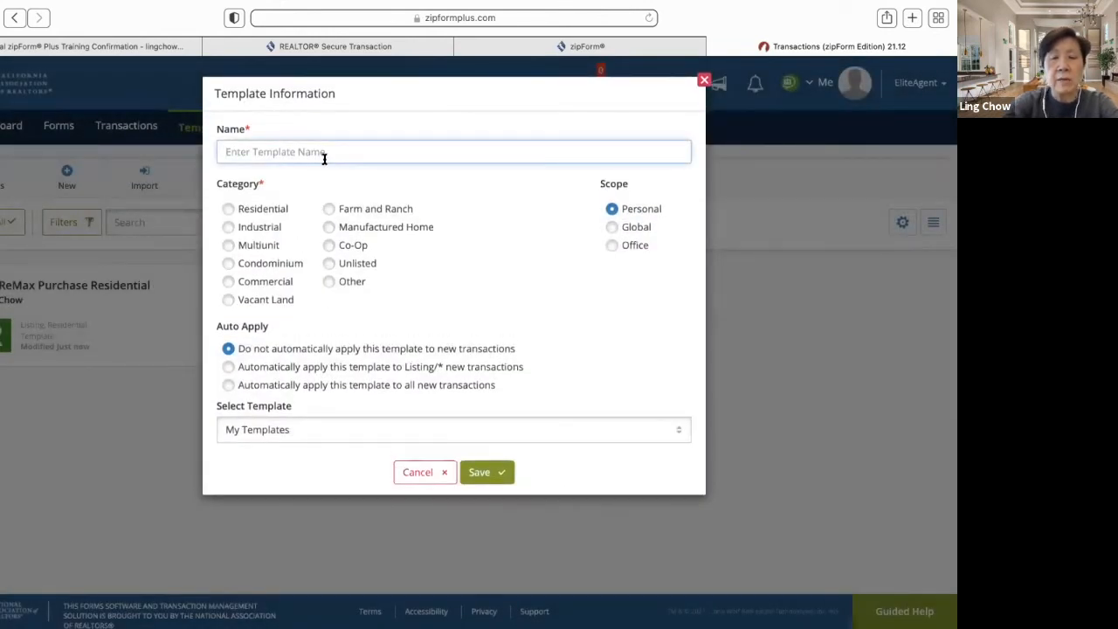
pyautogui.write('ReMX')
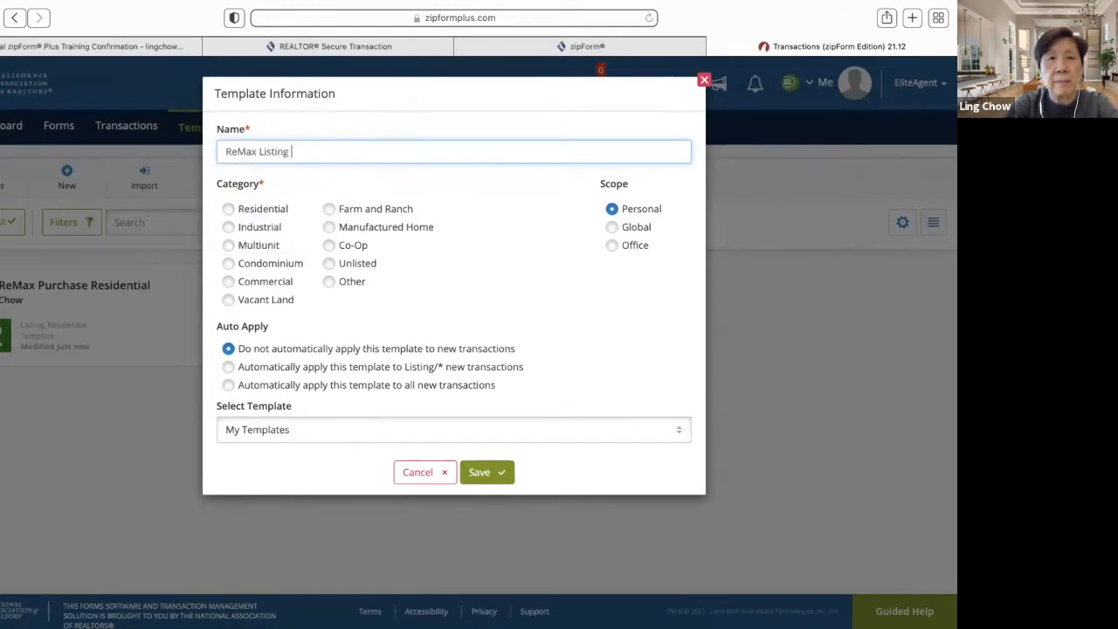
pyautogui.write('Listing Residentia')
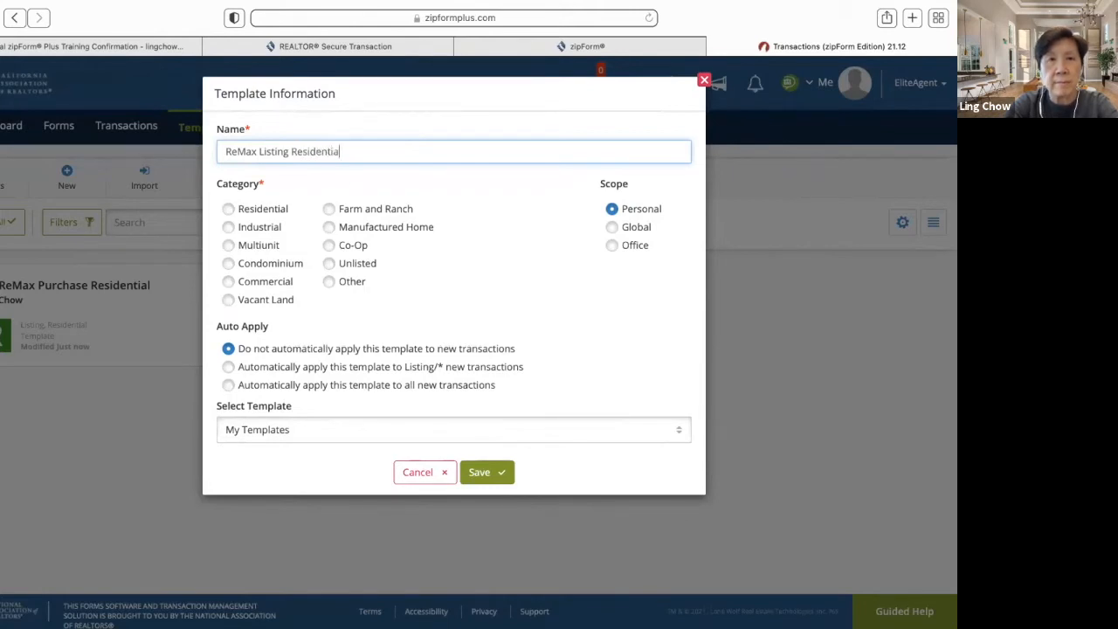
pyautogui.click(312, 167)
pyautogui.write('al')
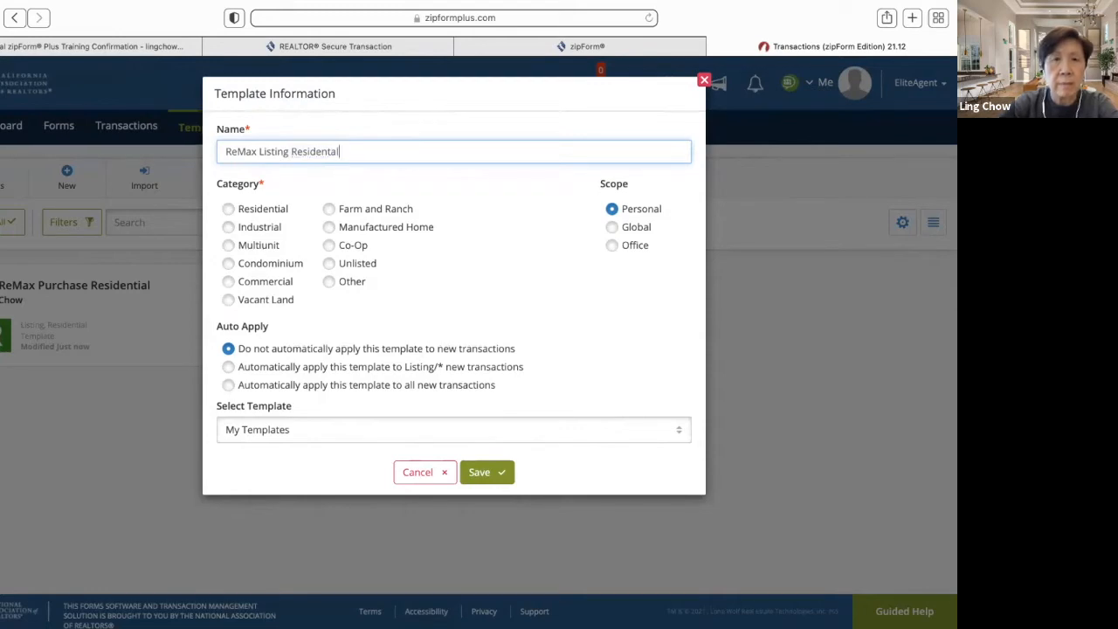
pyautogui.click(228, 210)
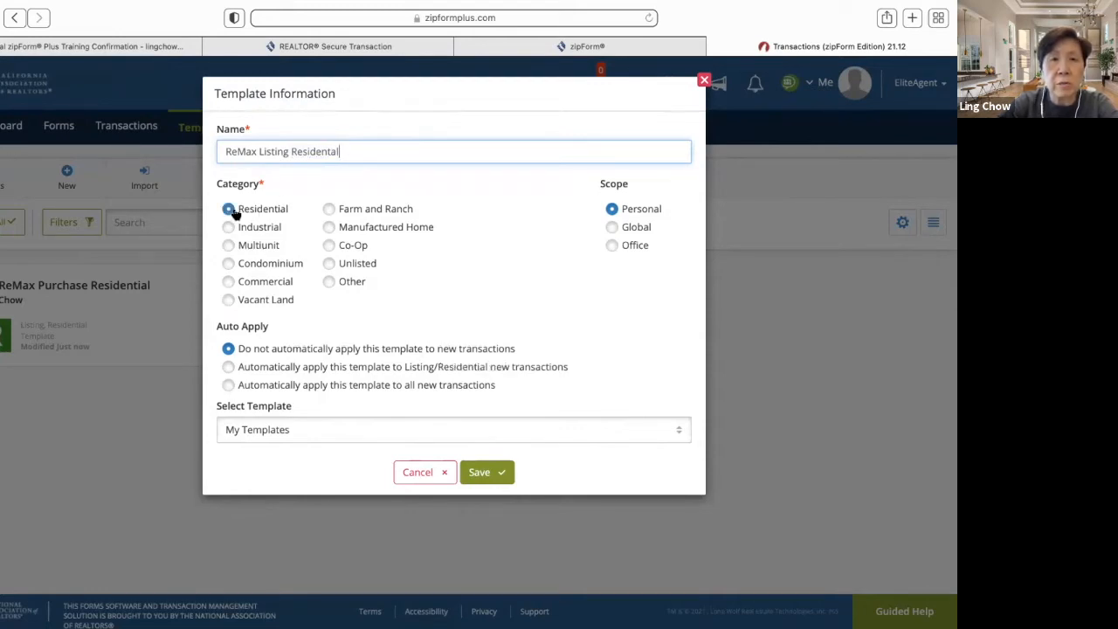
pyautogui.click(481, 477)
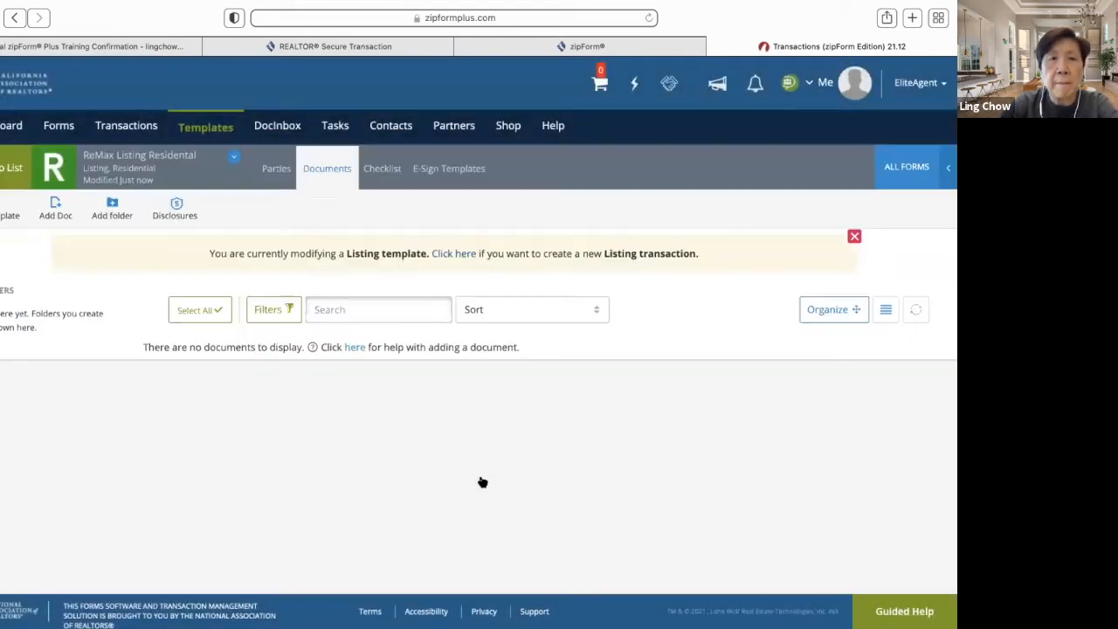
# - Filter the form library to Listing and add Cover Sheet and the exclusive residential listing agreement
pyautogui.click(923, 165)
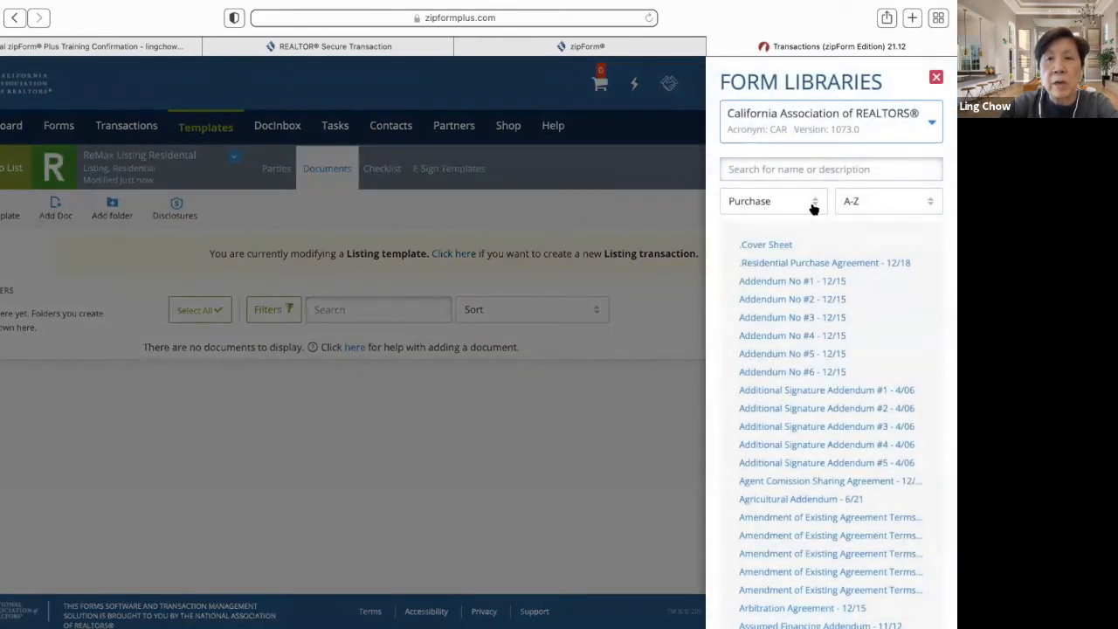
pyautogui.click(815, 208)
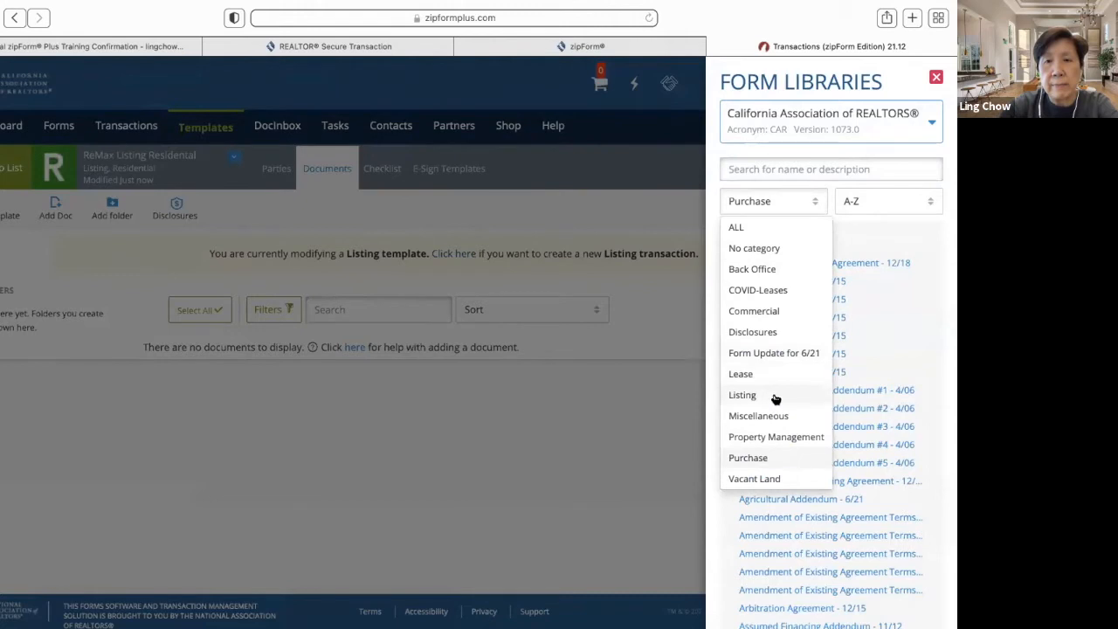
pyautogui.click(775, 399)
pyautogui.click(770, 246)
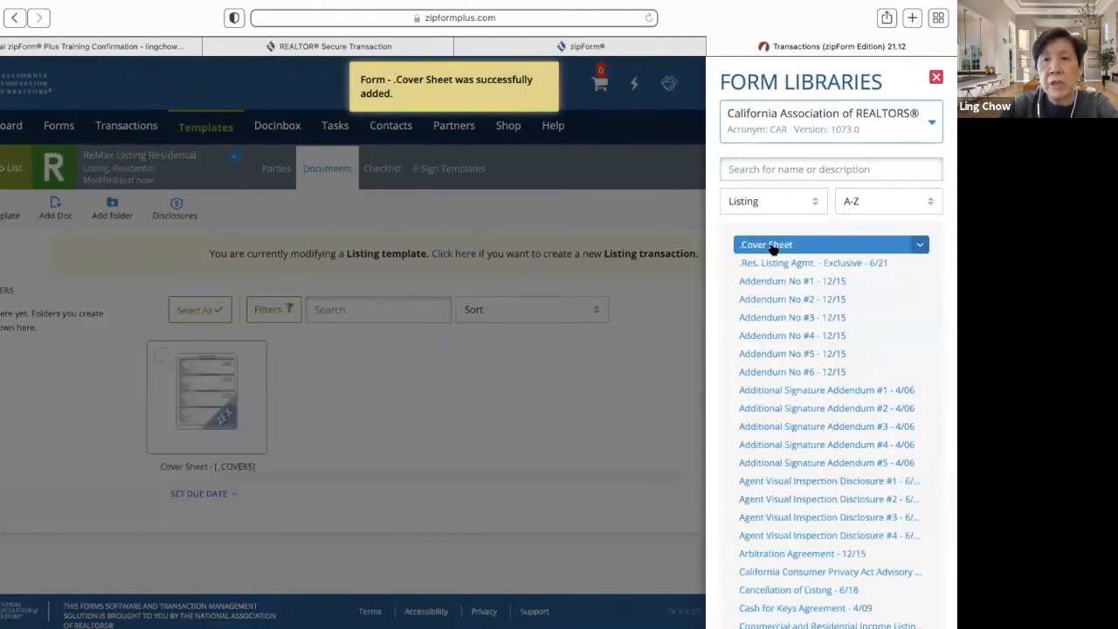
pyautogui.click(780, 265)
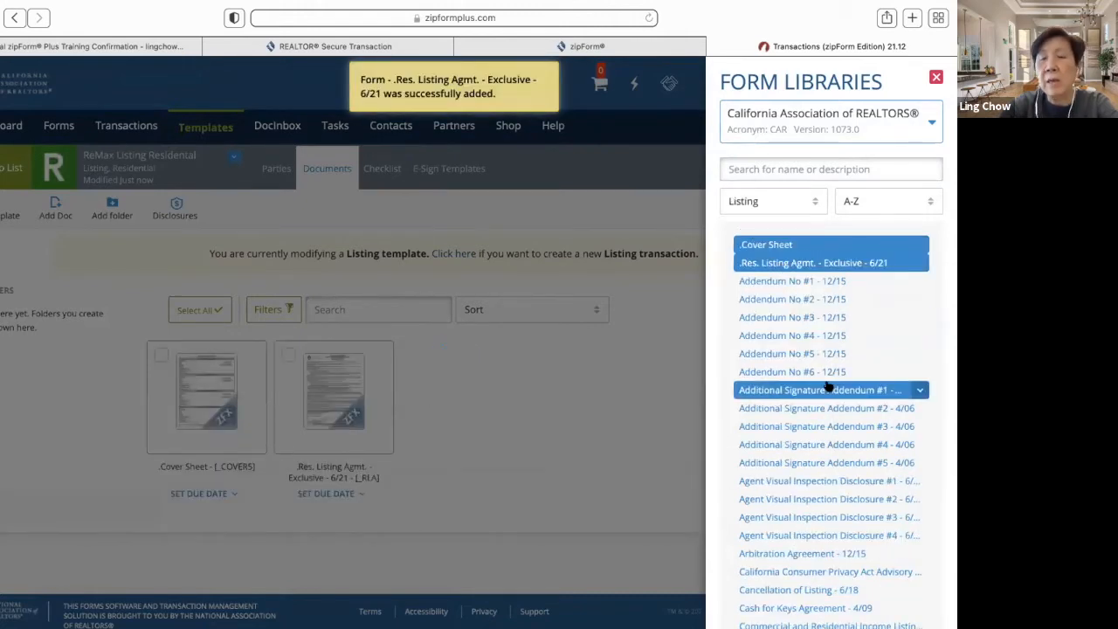
# - Add the Homeowner Association Information Request, Exempt Seller Disclosure and Lead-Based Paint disclosure forms
pyautogui.scroll(-2, 828, 386)
pyautogui.scroll(-6, 828, 385)
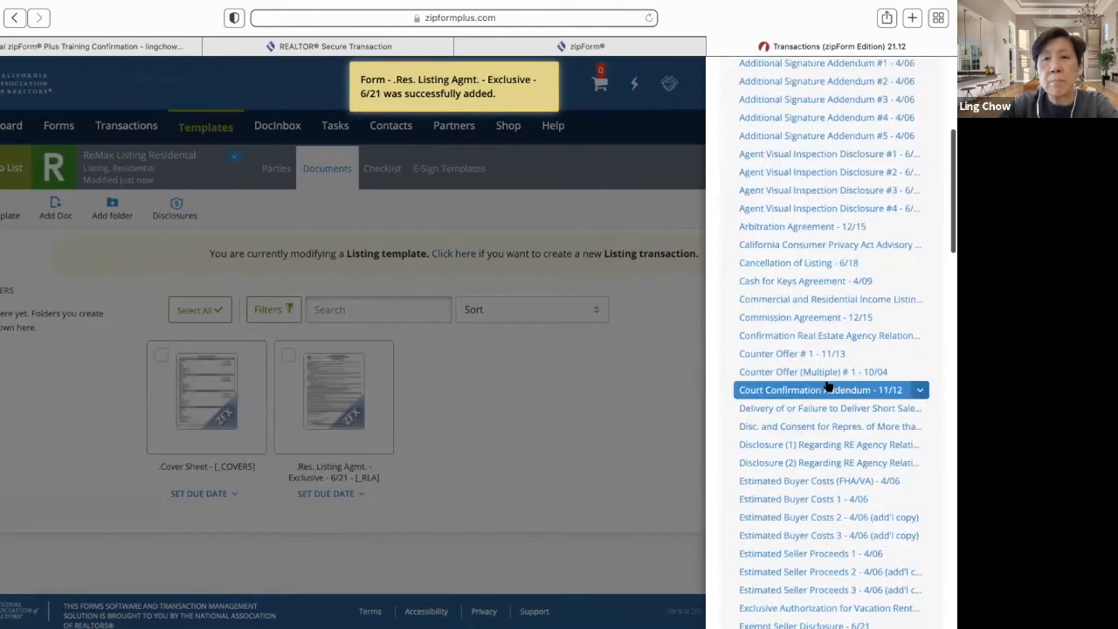
pyautogui.scroll(-3, 828, 385)
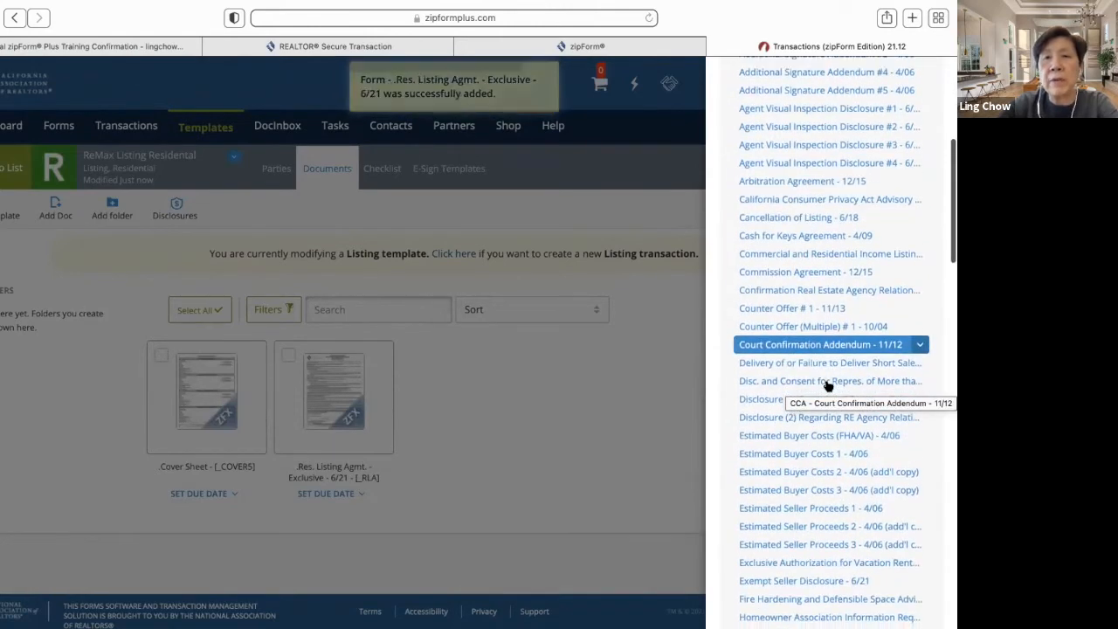
pyautogui.scroll(-2, 828, 385)
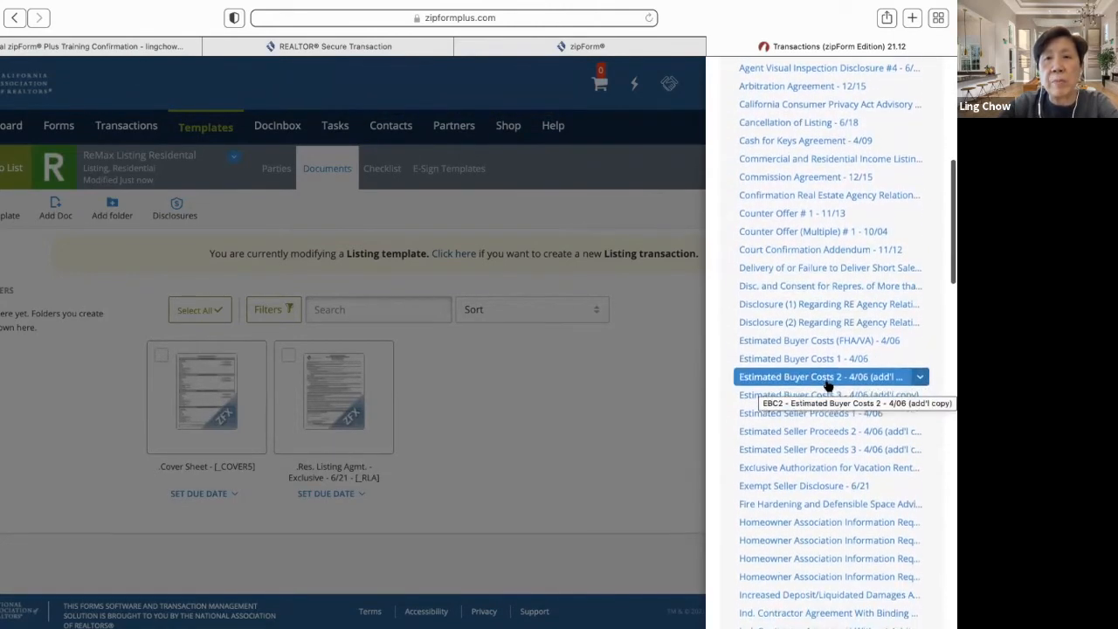
pyautogui.scroll(-3, 828, 385)
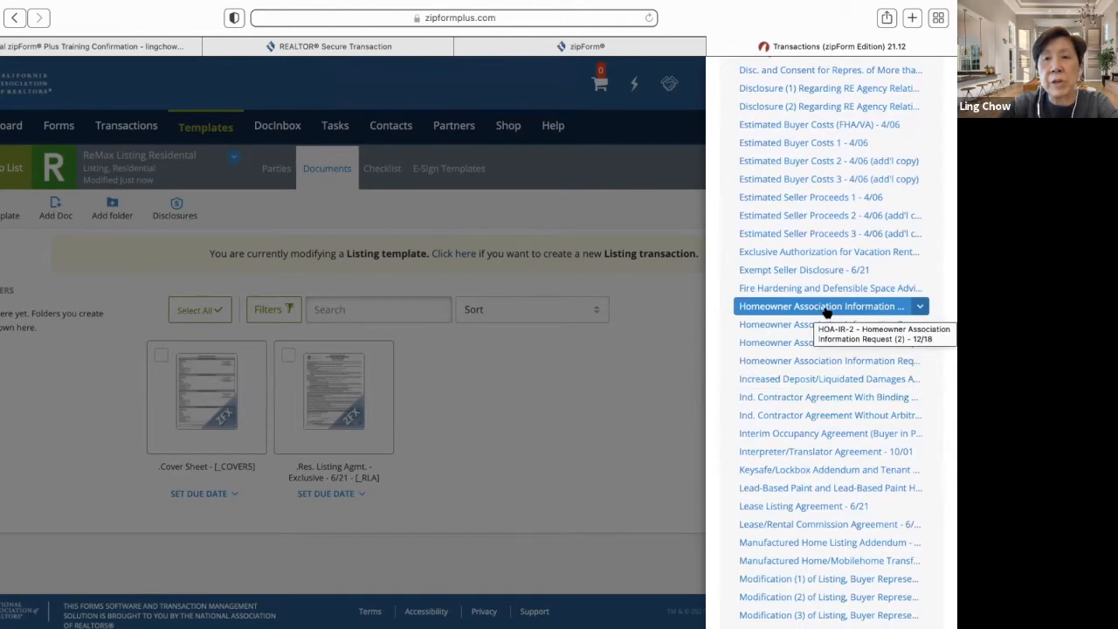
pyautogui.click(825, 307)
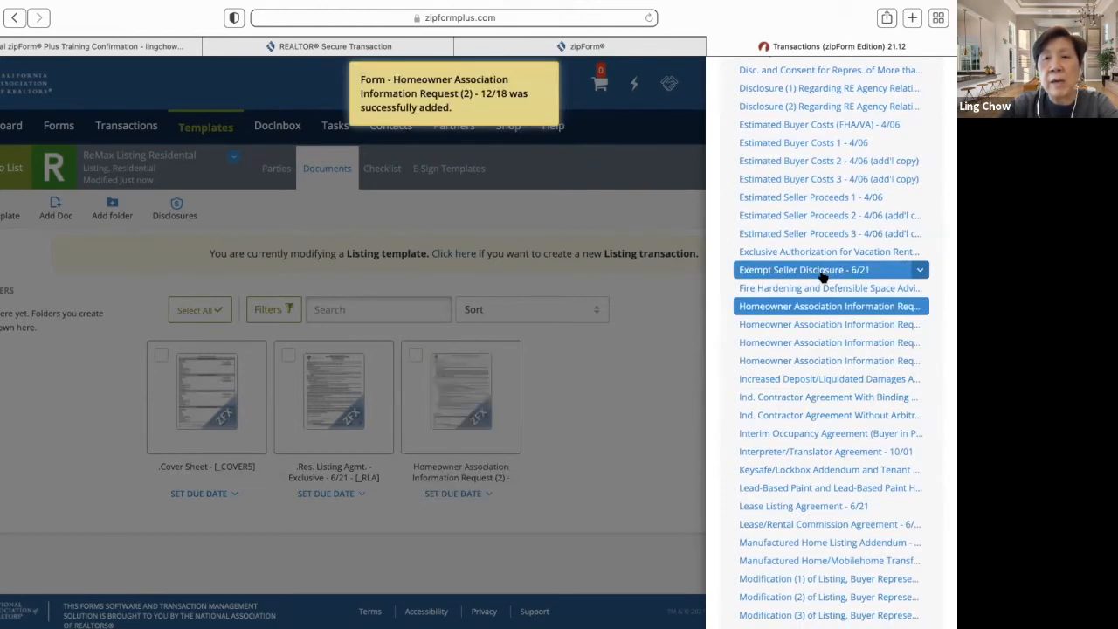
pyautogui.click(821, 273)
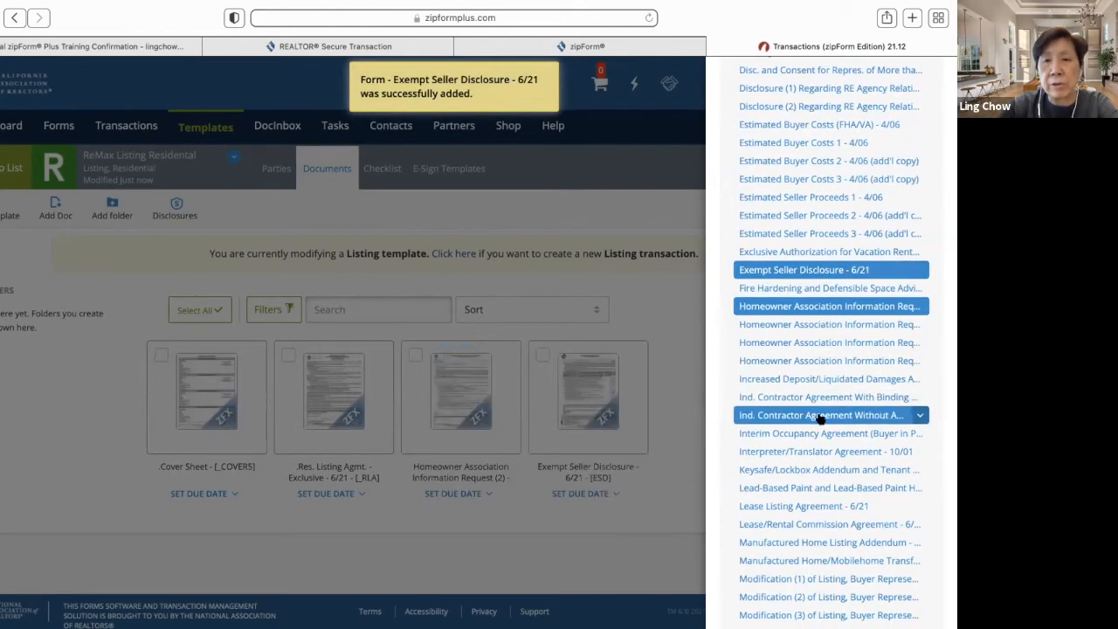
pyautogui.scroll(-4, 797, 428)
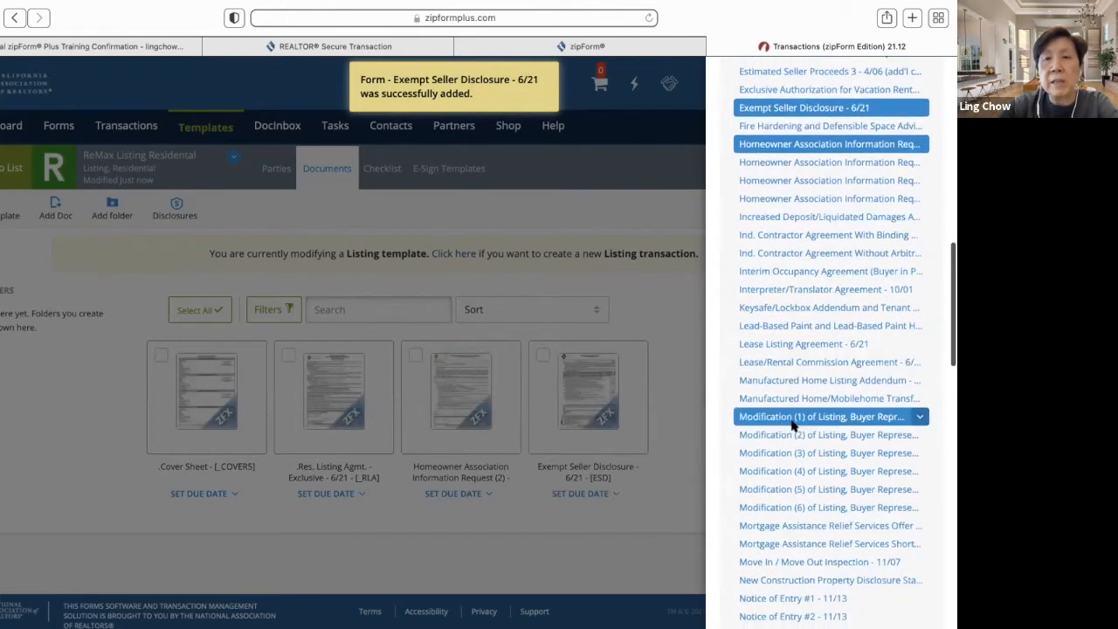
pyautogui.click(809, 325)
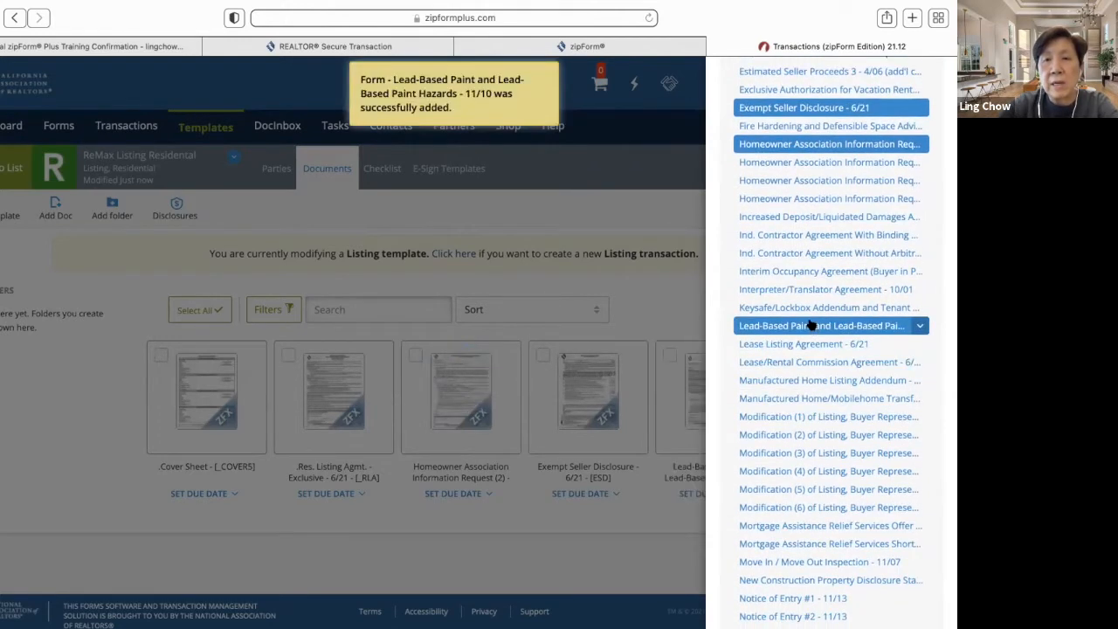
# - Add the Real Estate Transfer Disclosure Statement and Seller Property Questionnaire forms
pyautogui.scroll(-4, 820, 428)
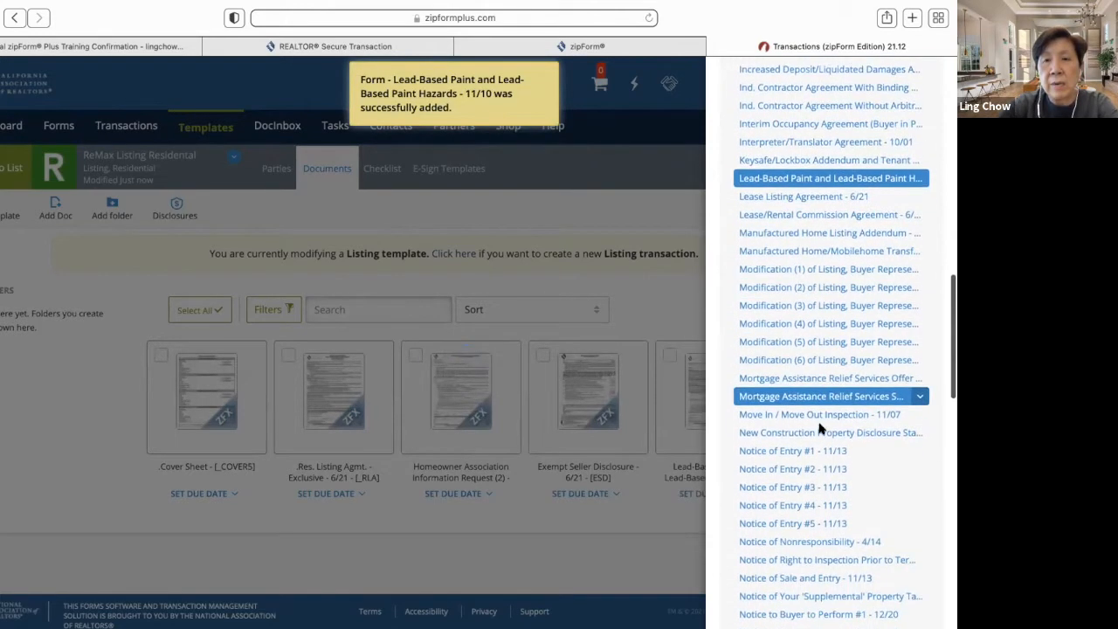
pyautogui.scroll(-4, 819, 428)
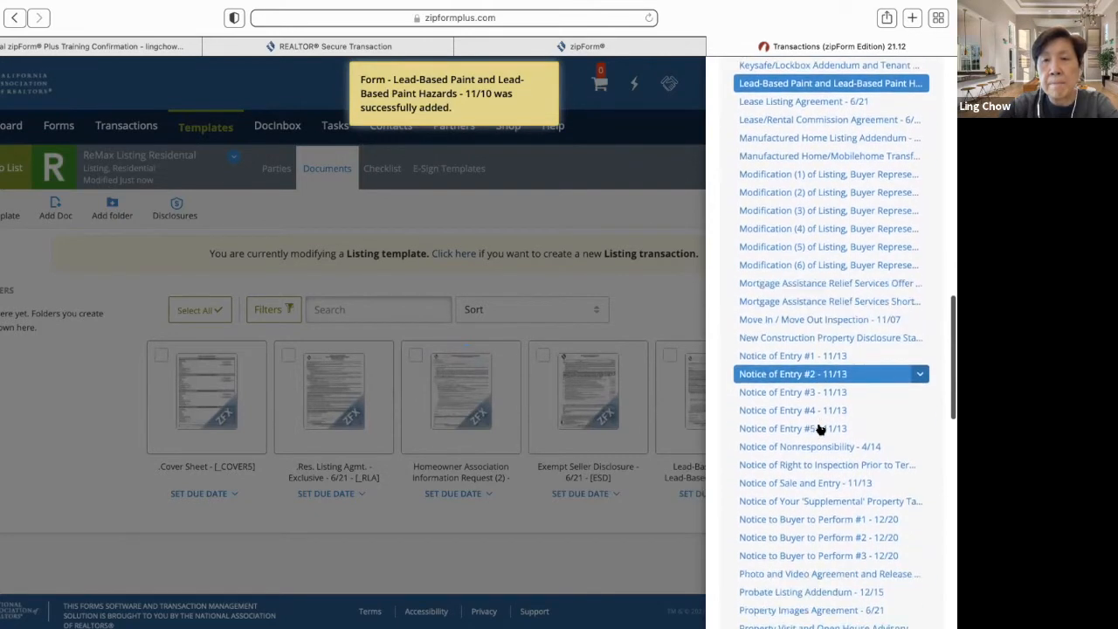
pyautogui.scroll(-6, 819, 428)
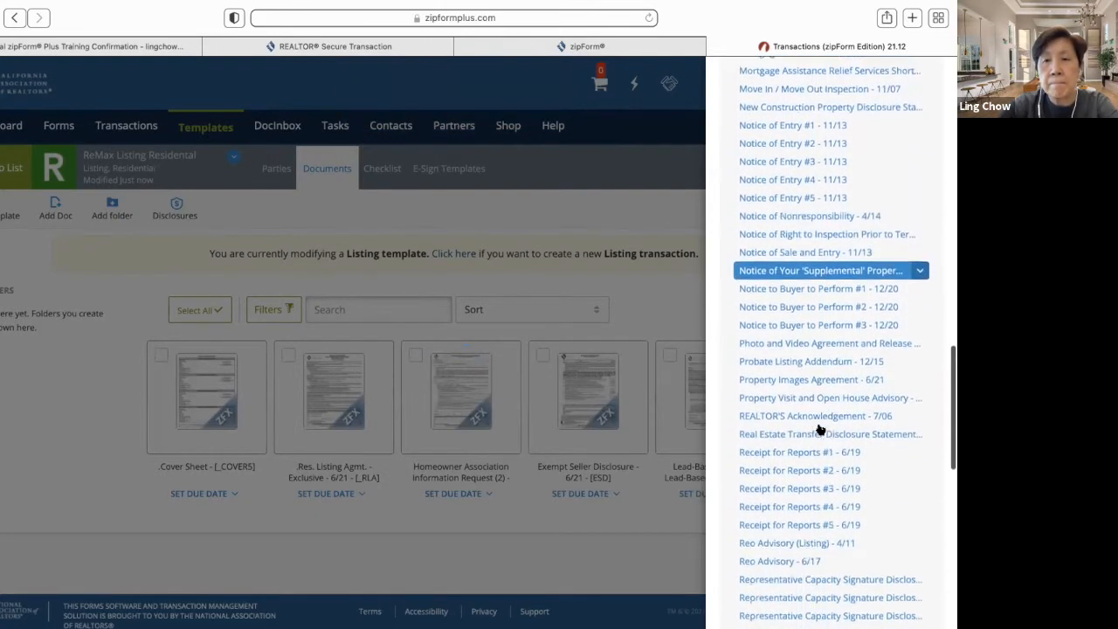
pyautogui.scroll(-2, 819, 428)
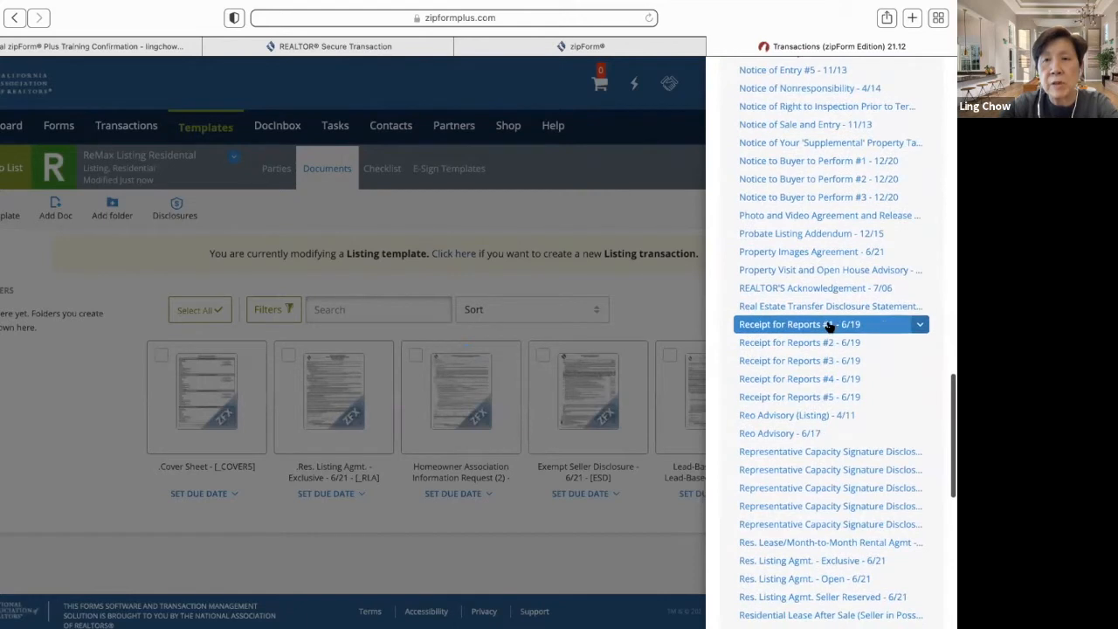
pyautogui.click(831, 312)
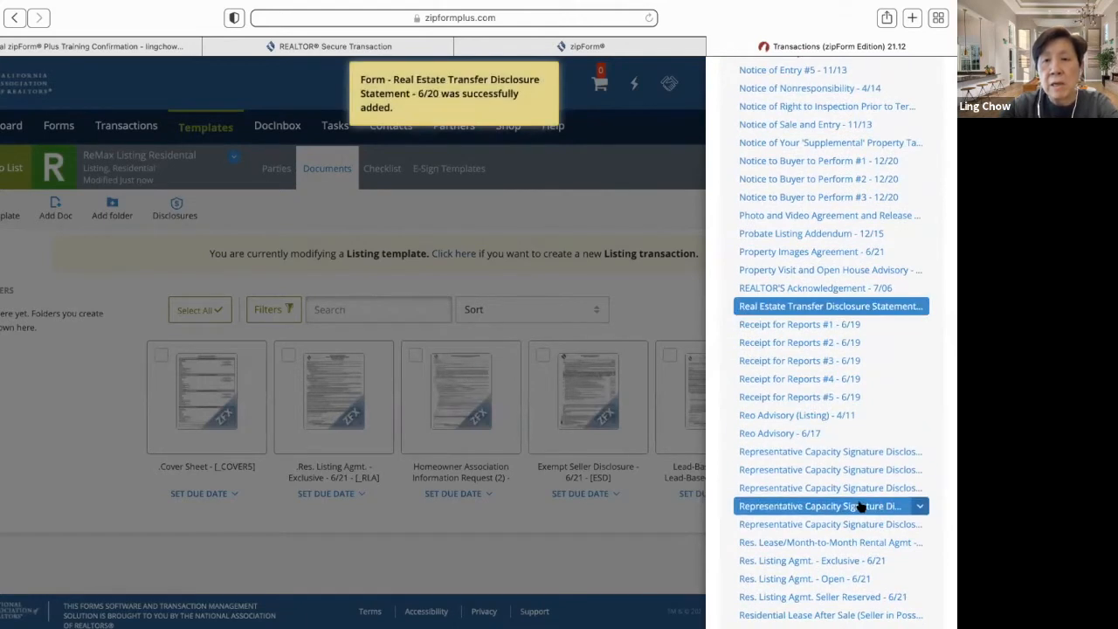
pyautogui.scroll(-2, 860, 505)
pyautogui.scroll(-3, 860, 505)
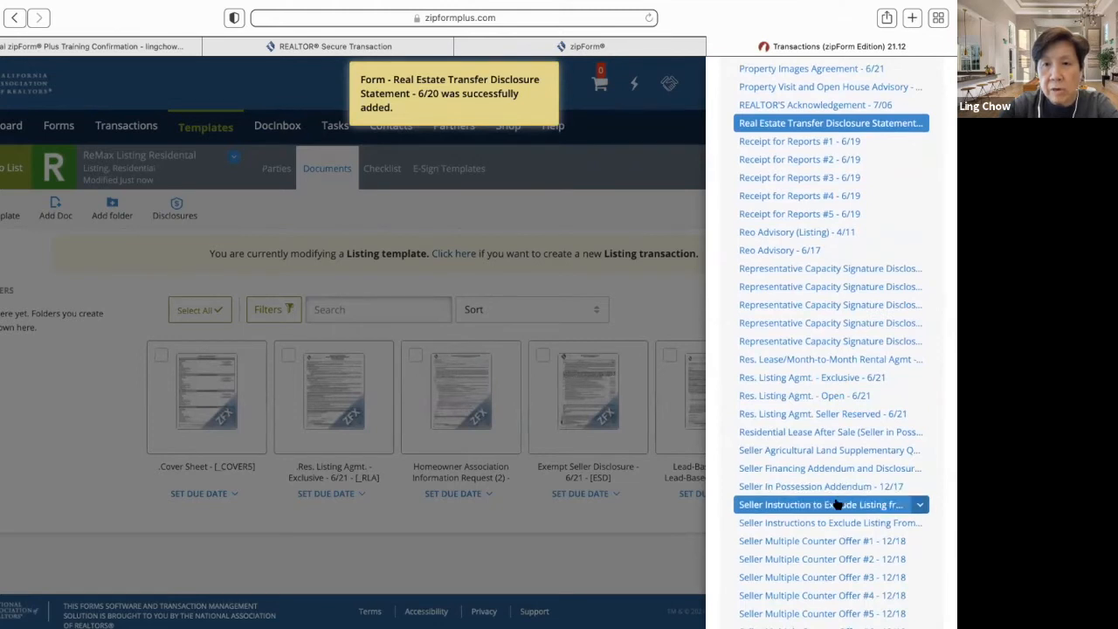
pyautogui.scroll(-4, 846, 529)
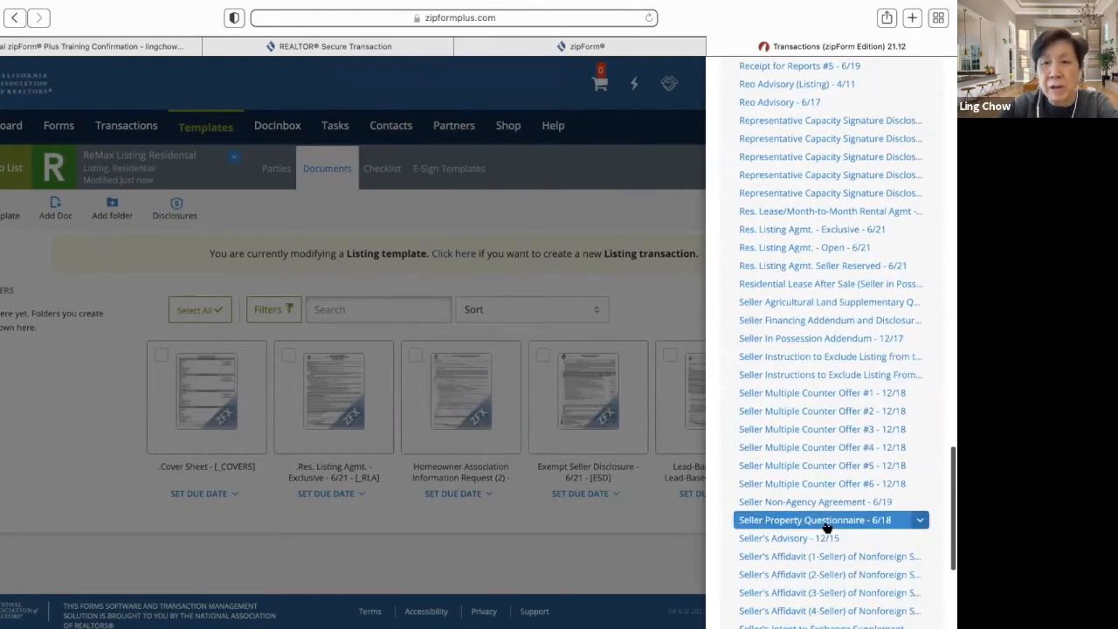
pyautogui.click(826, 522)
# - Add Seller's Affidavit (1-Seller) and Water Heater and Smoke Detector compliance forms, then close the library
pyautogui.scroll(-5, 834, 520)
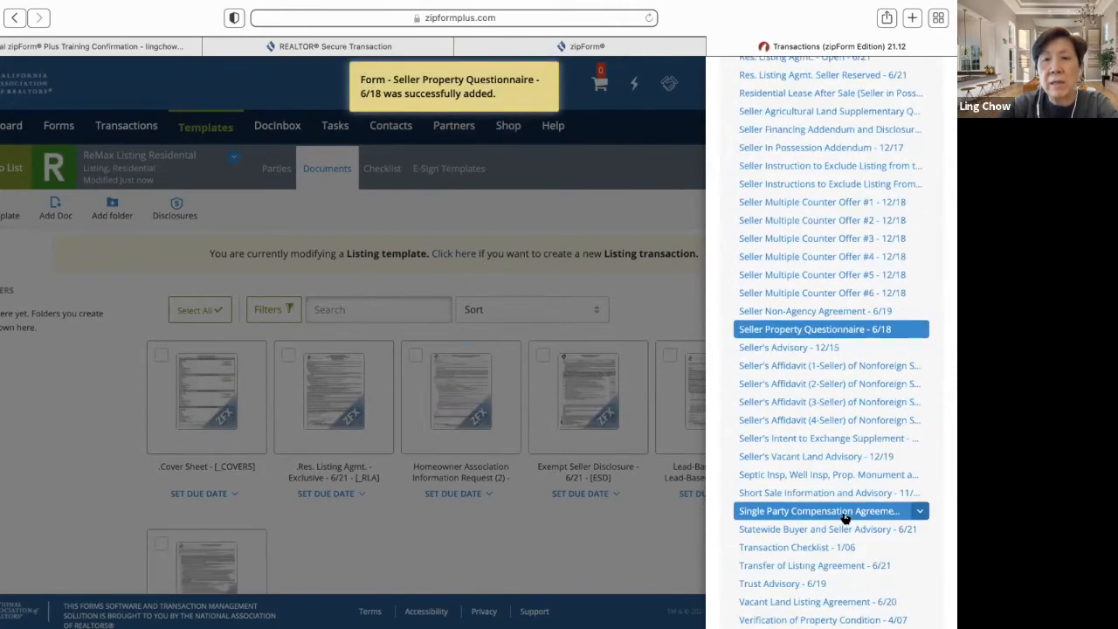
pyautogui.click(838, 372)
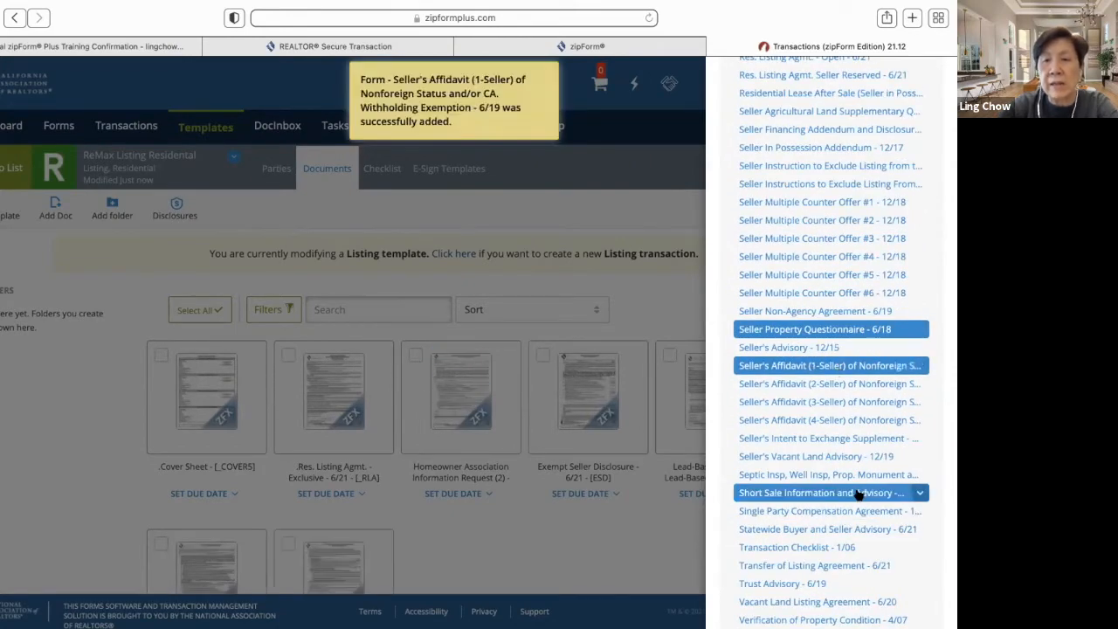
pyautogui.scroll(-1, 856, 493)
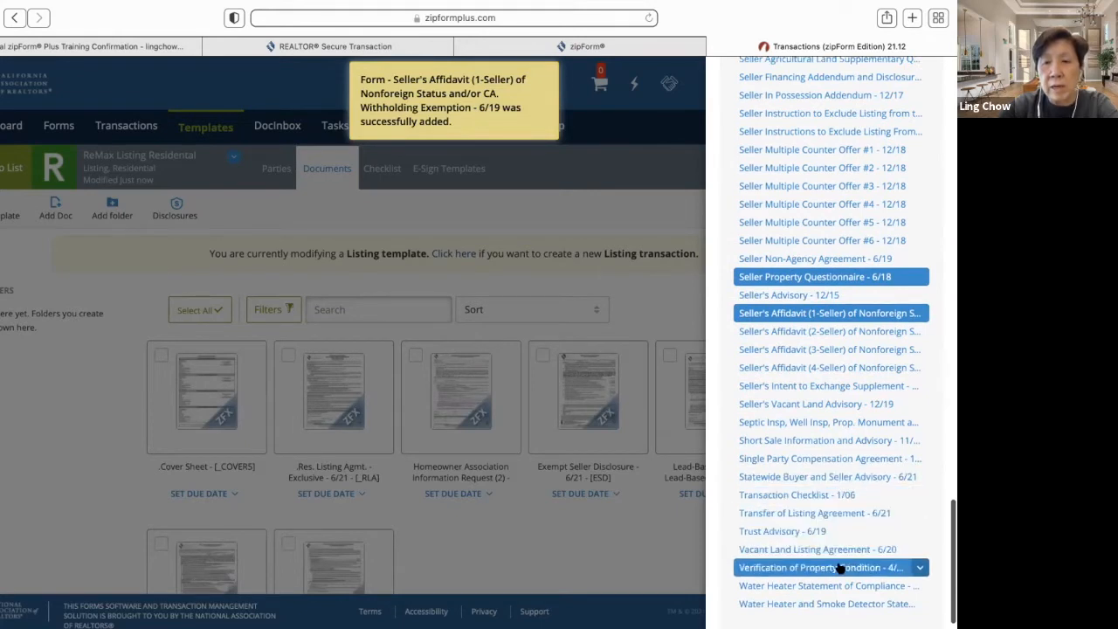
pyautogui.click(843, 603)
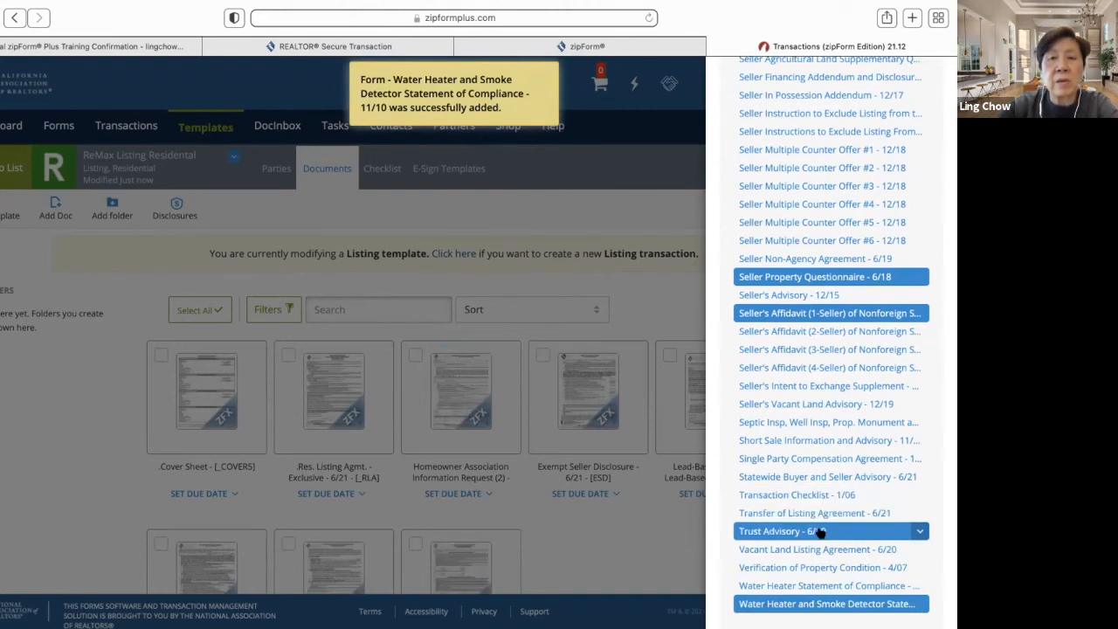
pyautogui.scroll(20, 794, 294)
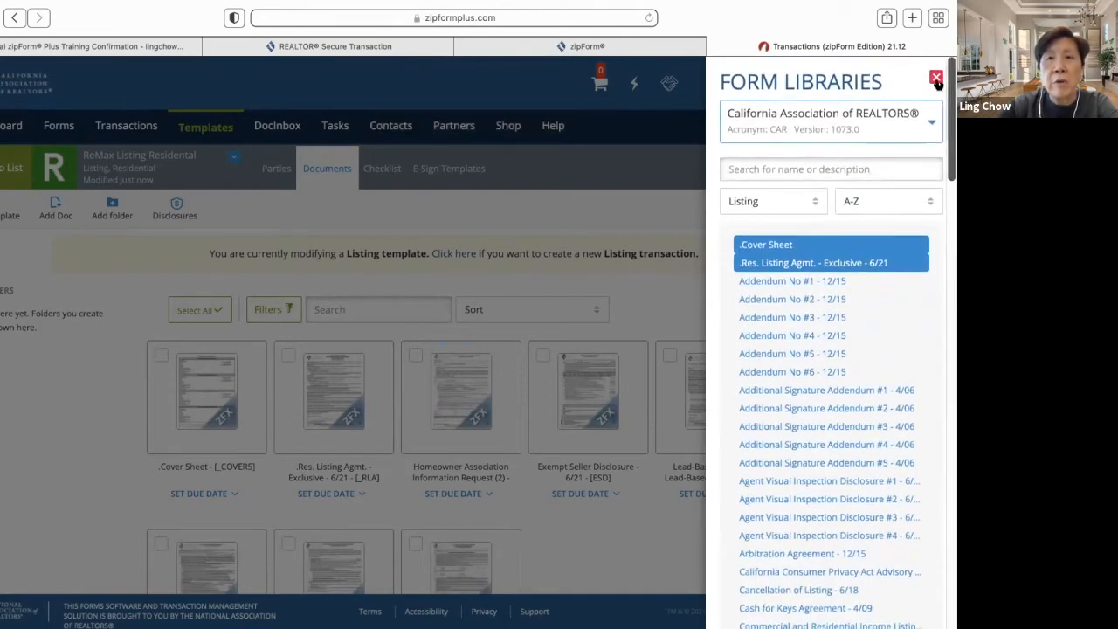
pyautogui.click(937, 80)
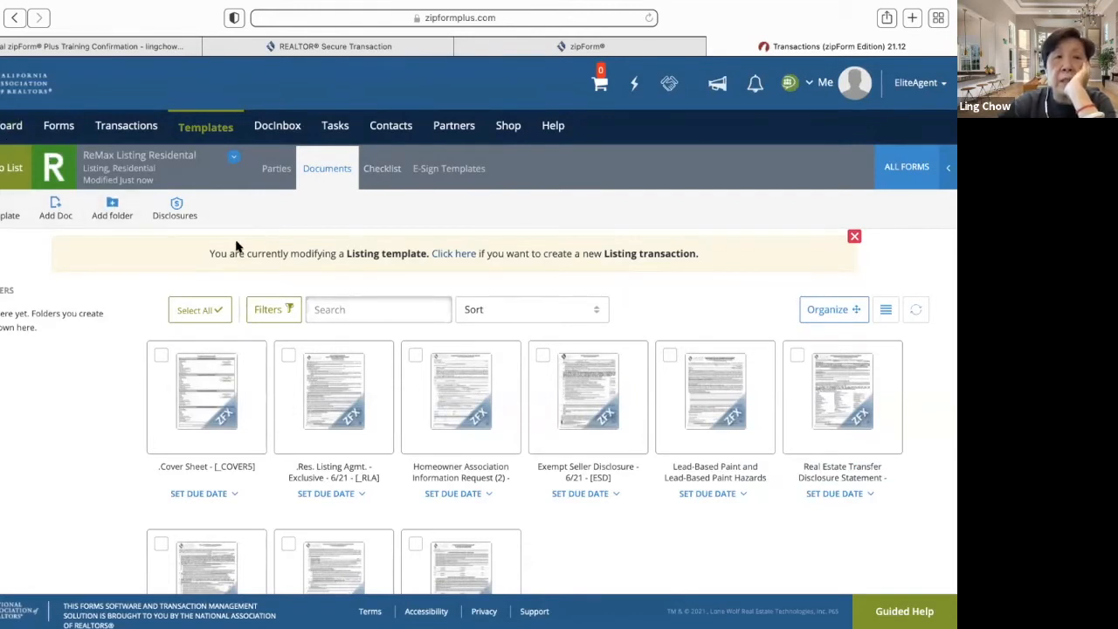
# - Start a new listing transaction using the Personal - ReMax Listing Residental template
pyautogui.click(10, 167)
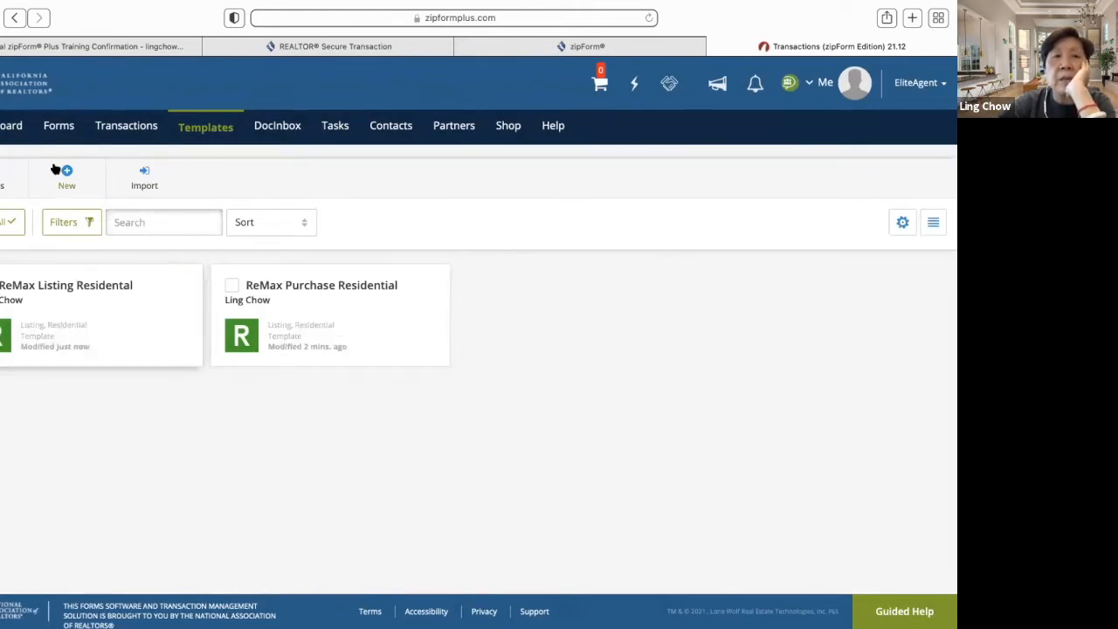
pyautogui.click(8, 129)
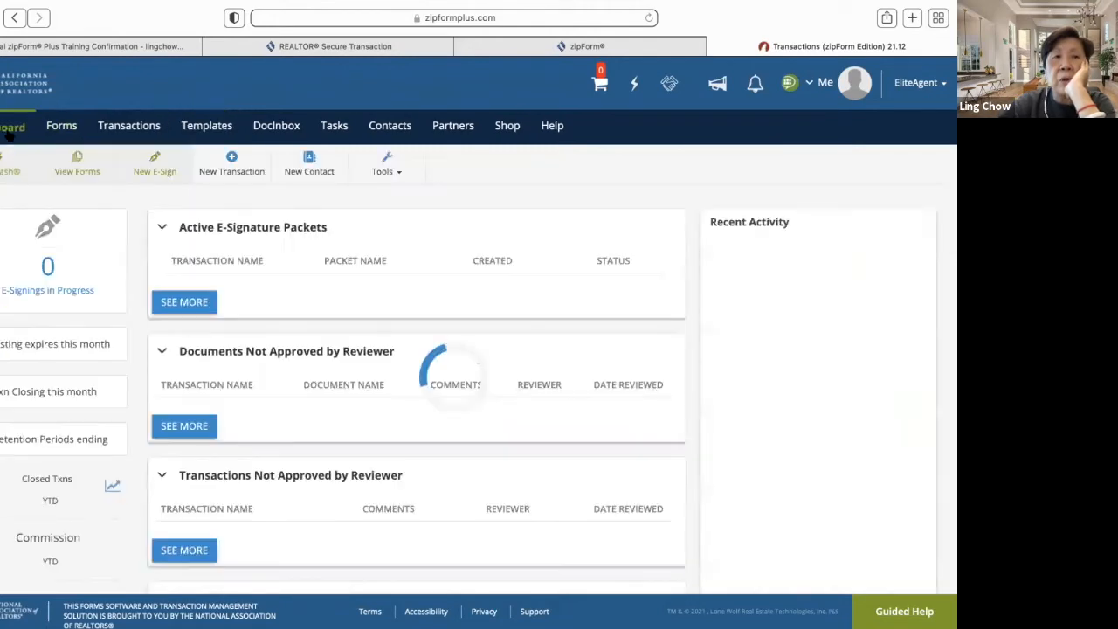
pyautogui.click(129, 128)
pyautogui.click(68, 165)
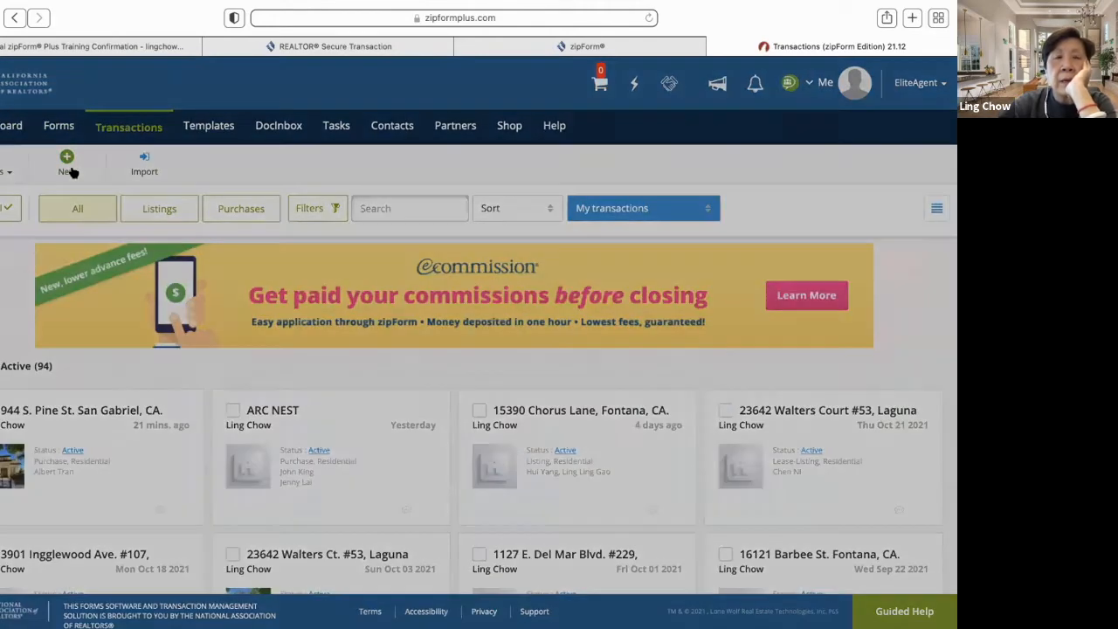
pyautogui.click(268, 225)
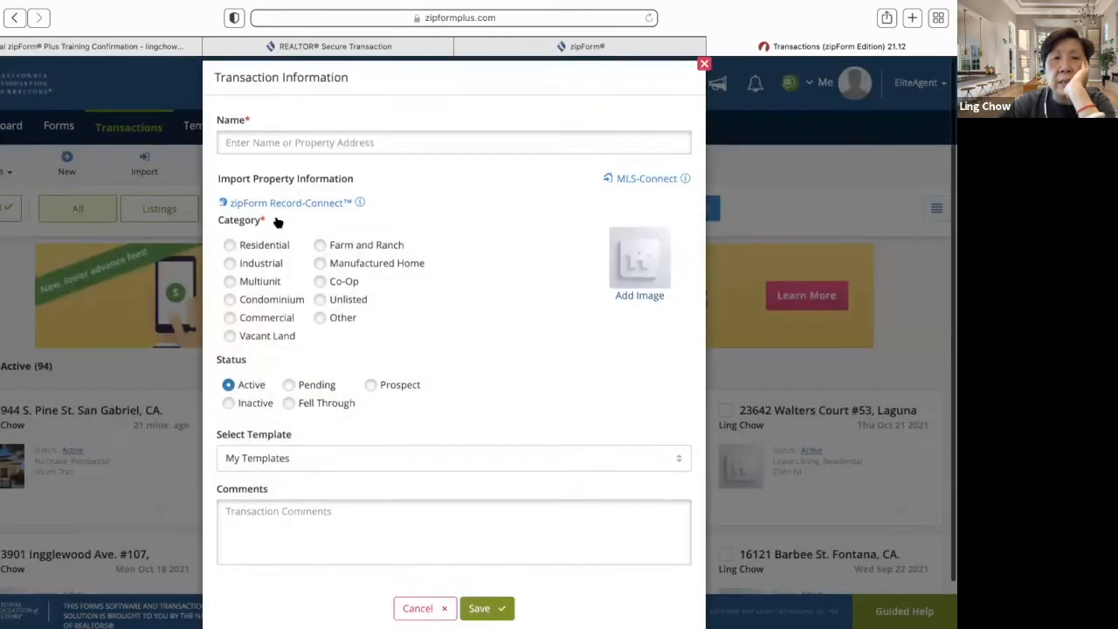
pyautogui.click(680, 473)
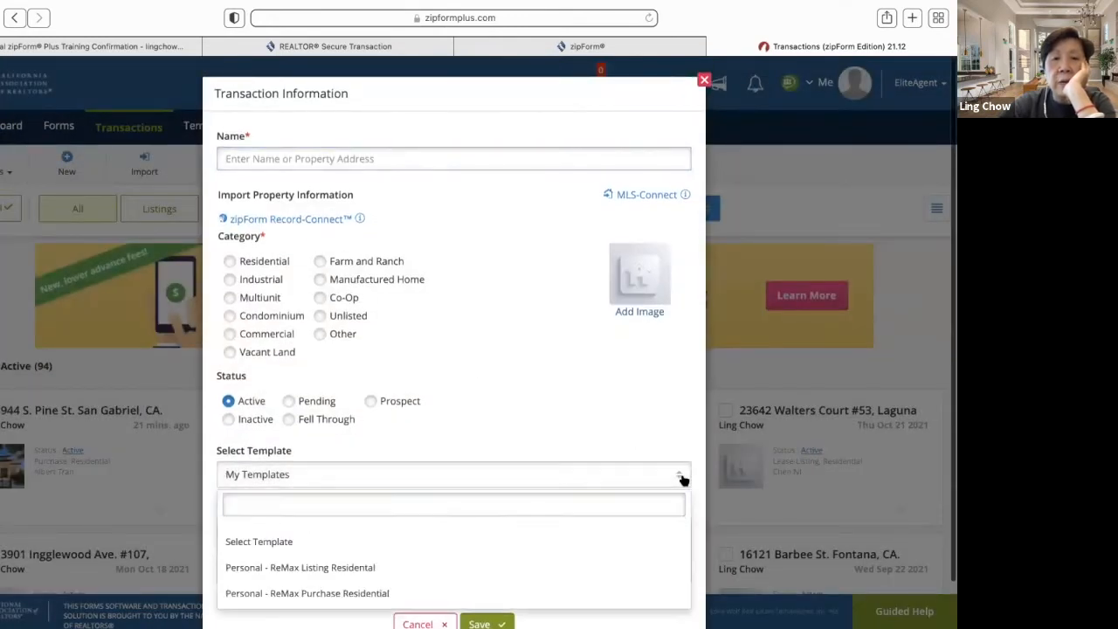
pyautogui.click(616, 569)
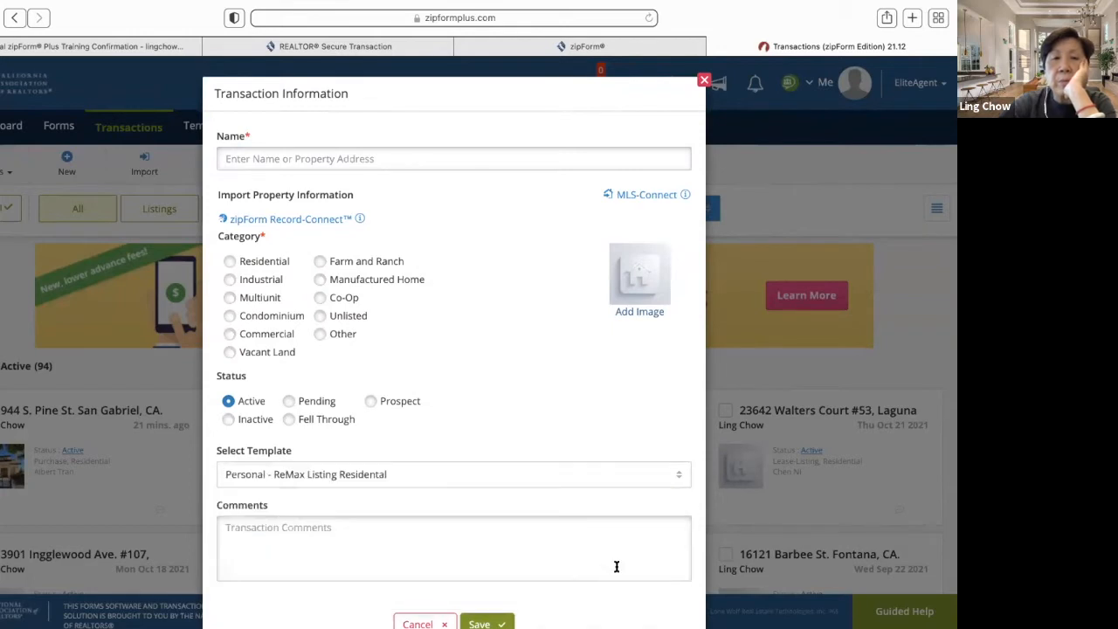
pyautogui.click(229, 261)
pyautogui.click(252, 160)
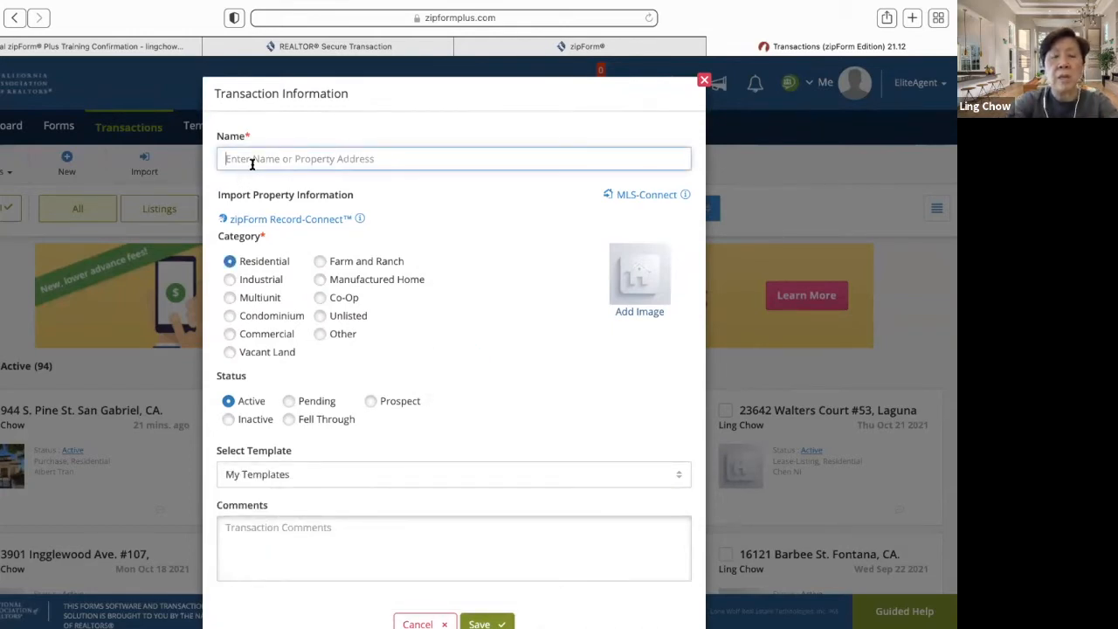
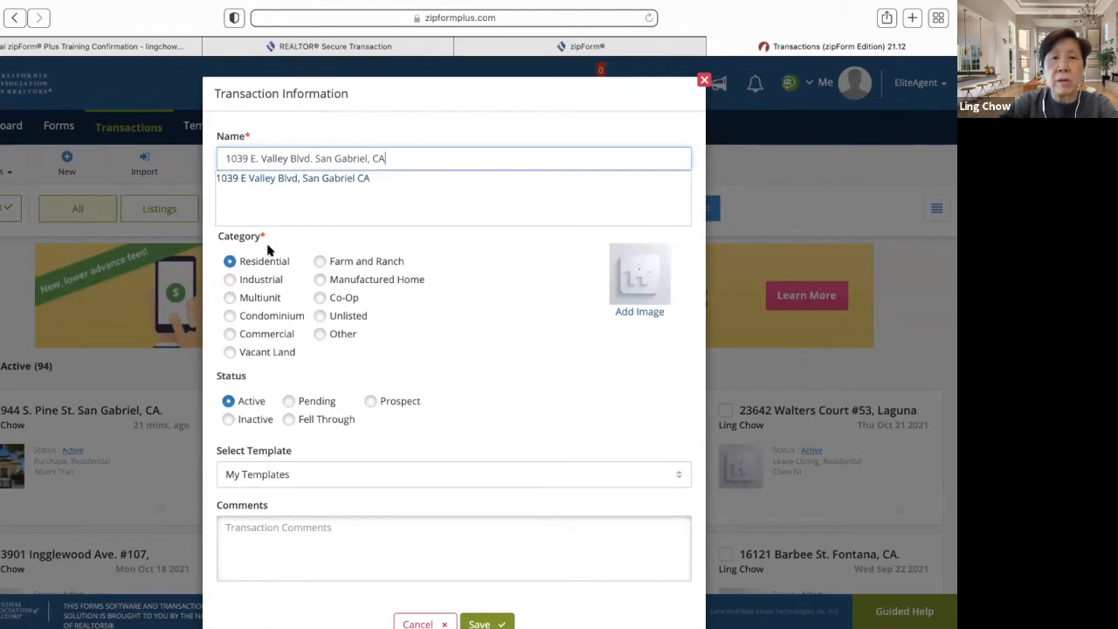
pyautogui.click(475, 321)
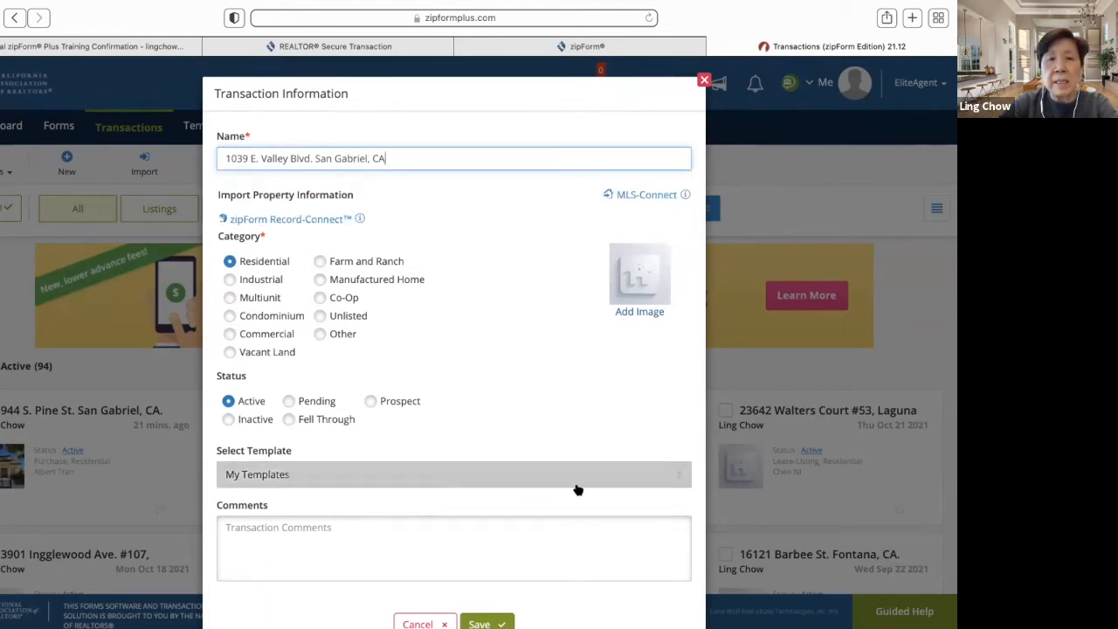
pyautogui.click(679, 478)
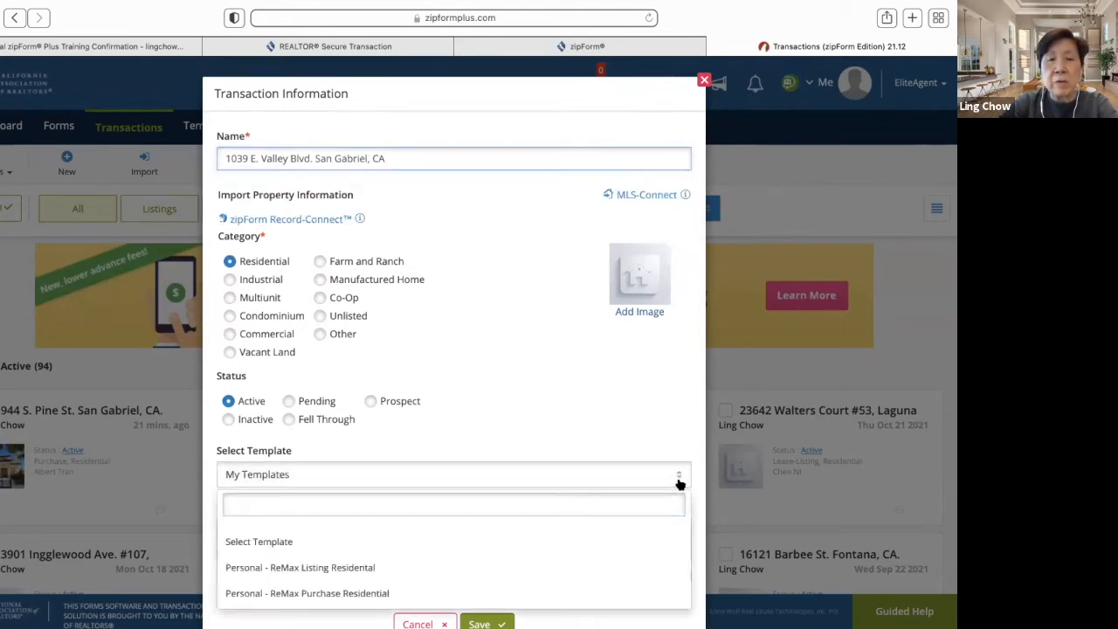
pyautogui.click(462, 568)
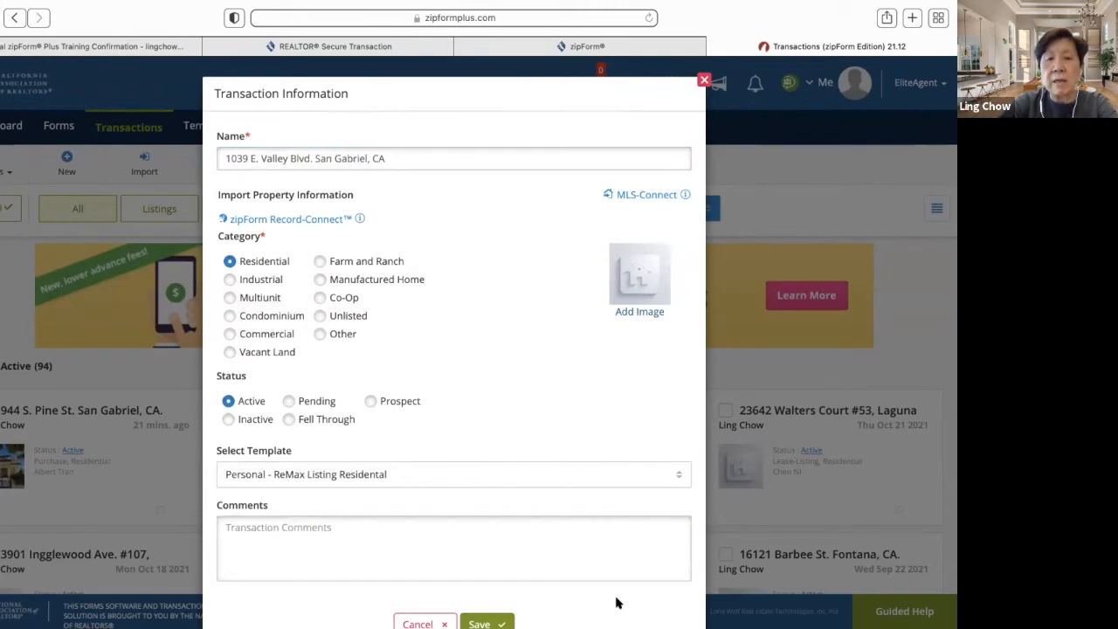
pyautogui.scroll(-2, 615, 603)
pyautogui.click(480, 575)
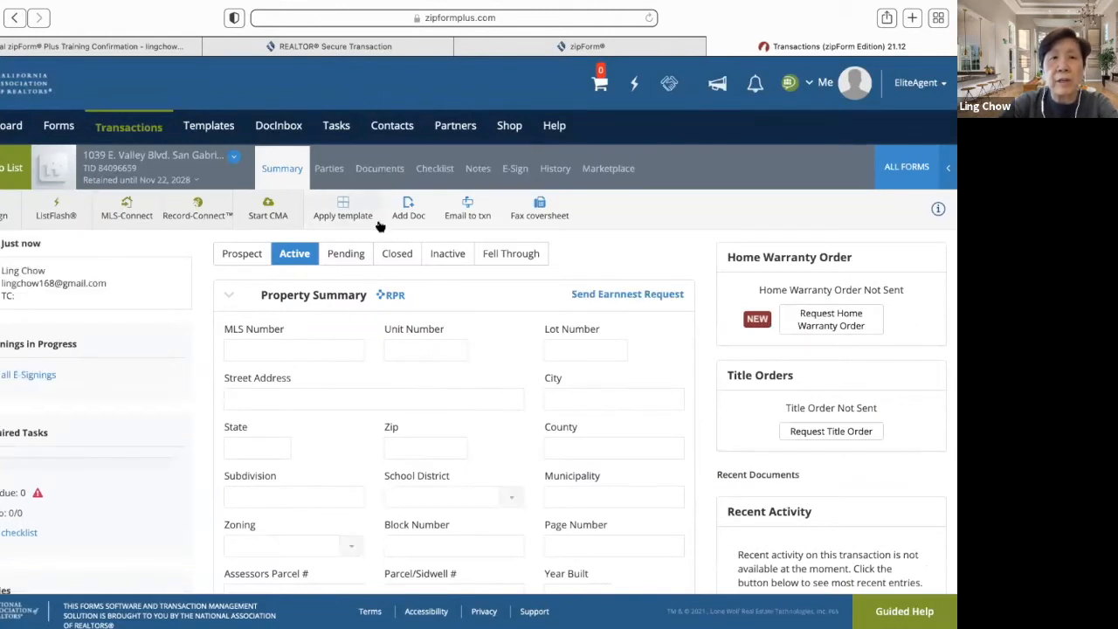
# - Browse the new transaction's documents and the form library with category ALL
pyautogui.click(390, 171)
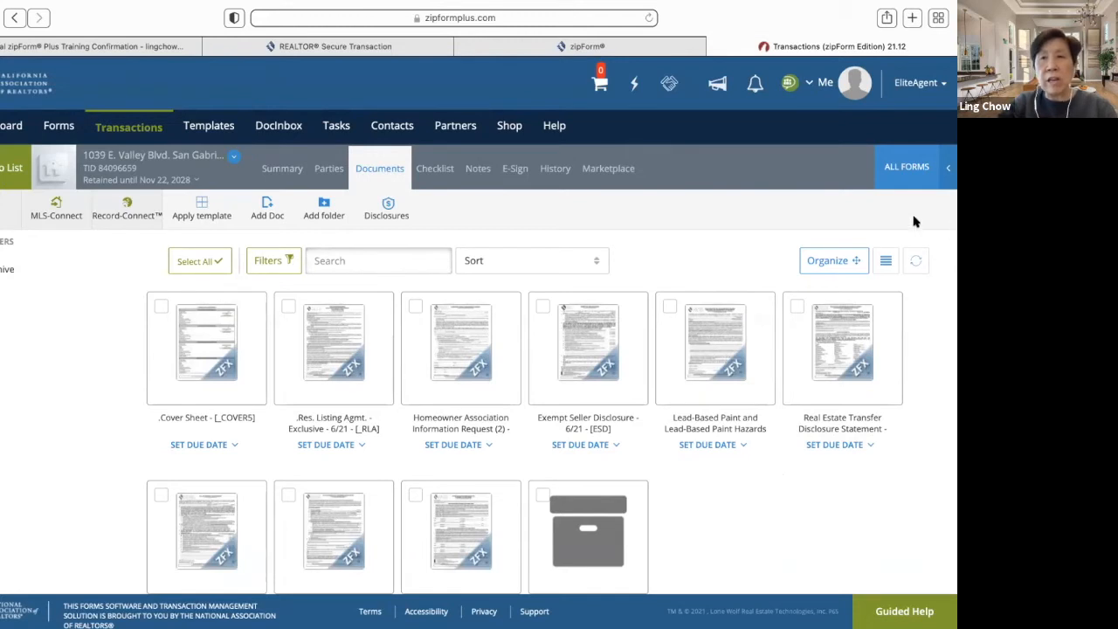
pyautogui.click(918, 171)
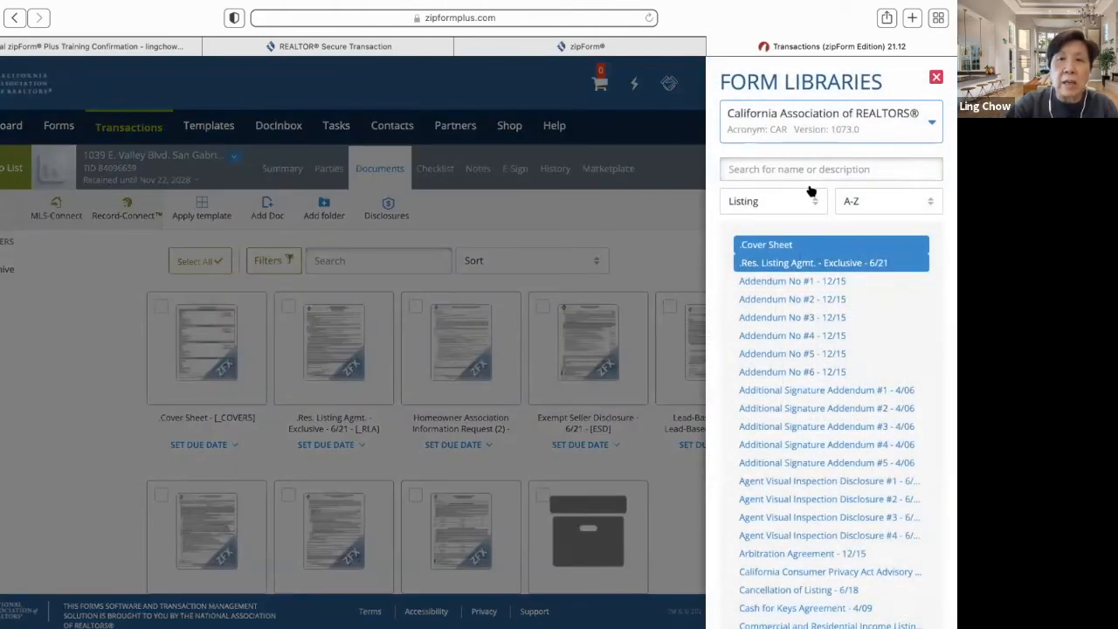
pyautogui.click(813, 206)
pyautogui.click(803, 227)
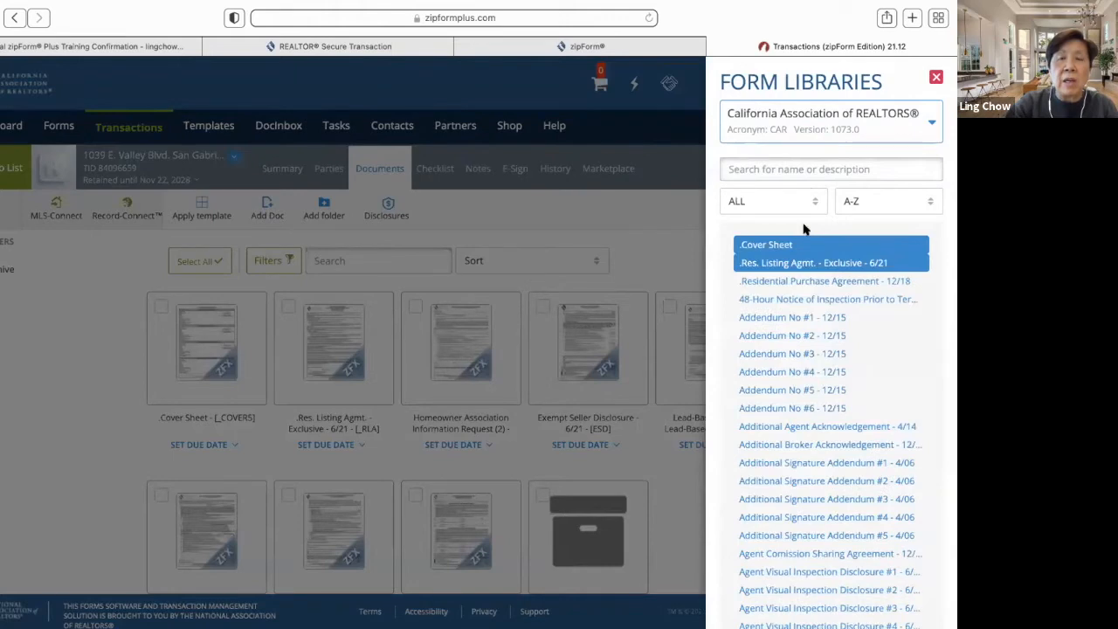
pyautogui.click(669, 206)
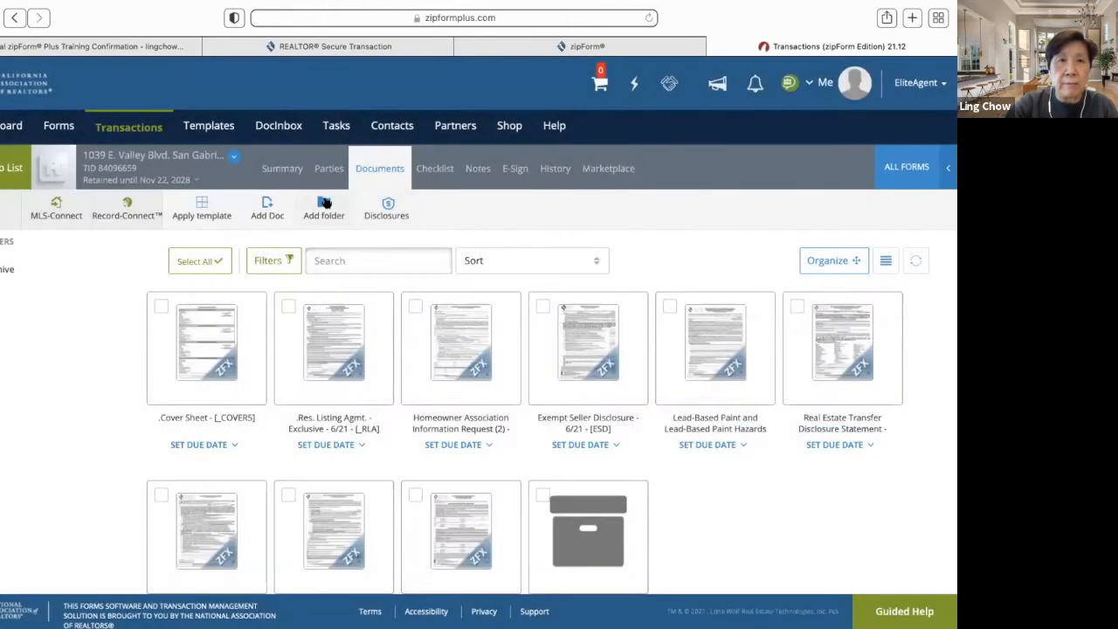
pyautogui.click(9, 173)
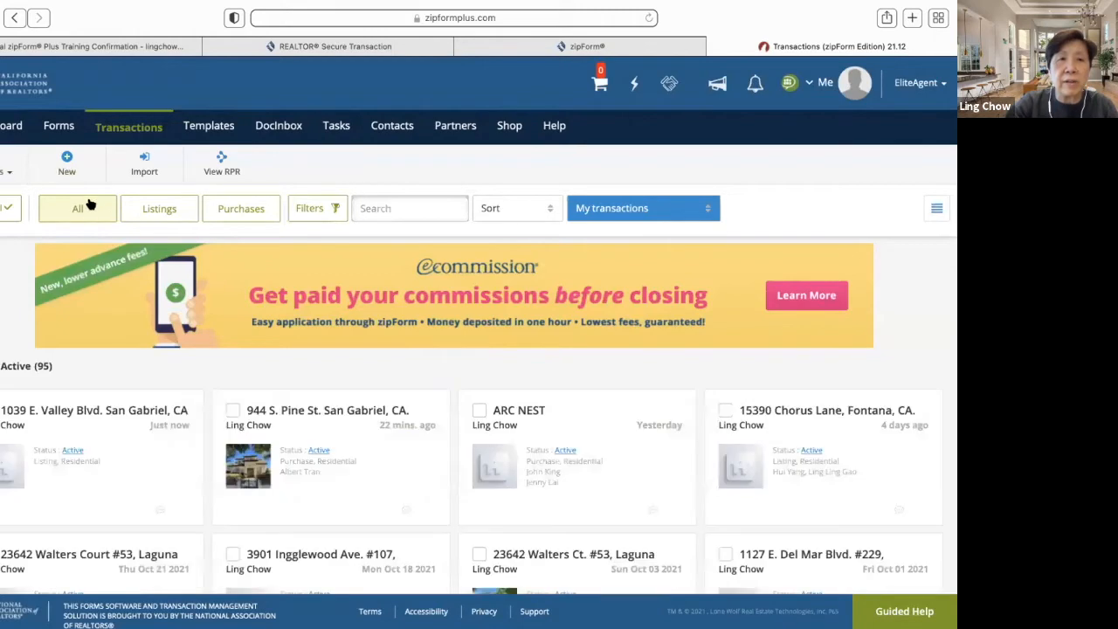
pyautogui.click(352, 416)
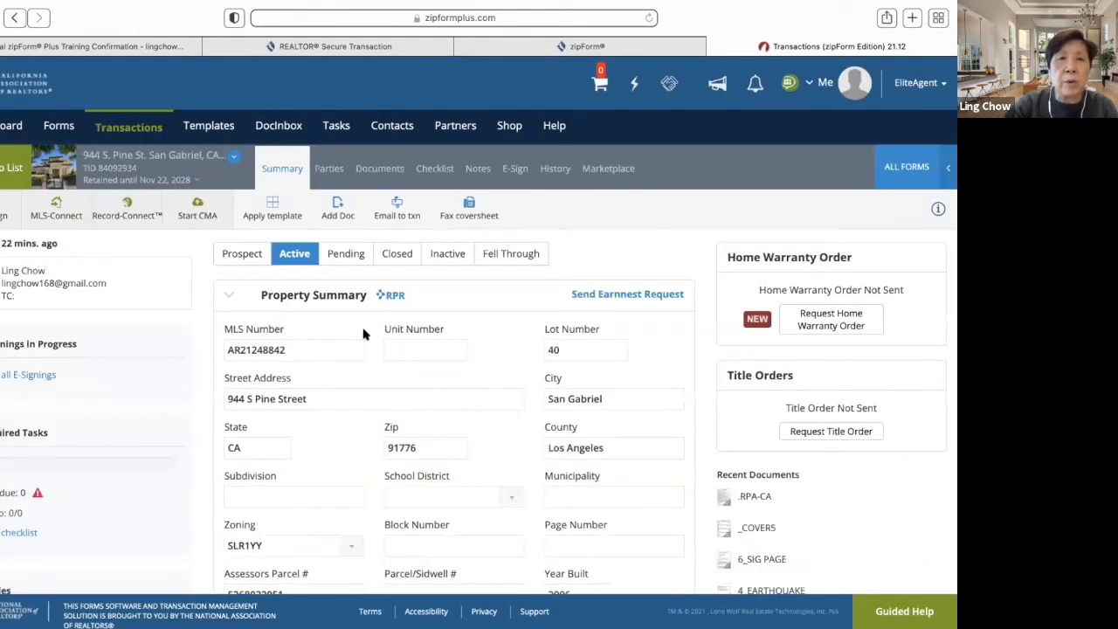
pyautogui.click(389, 168)
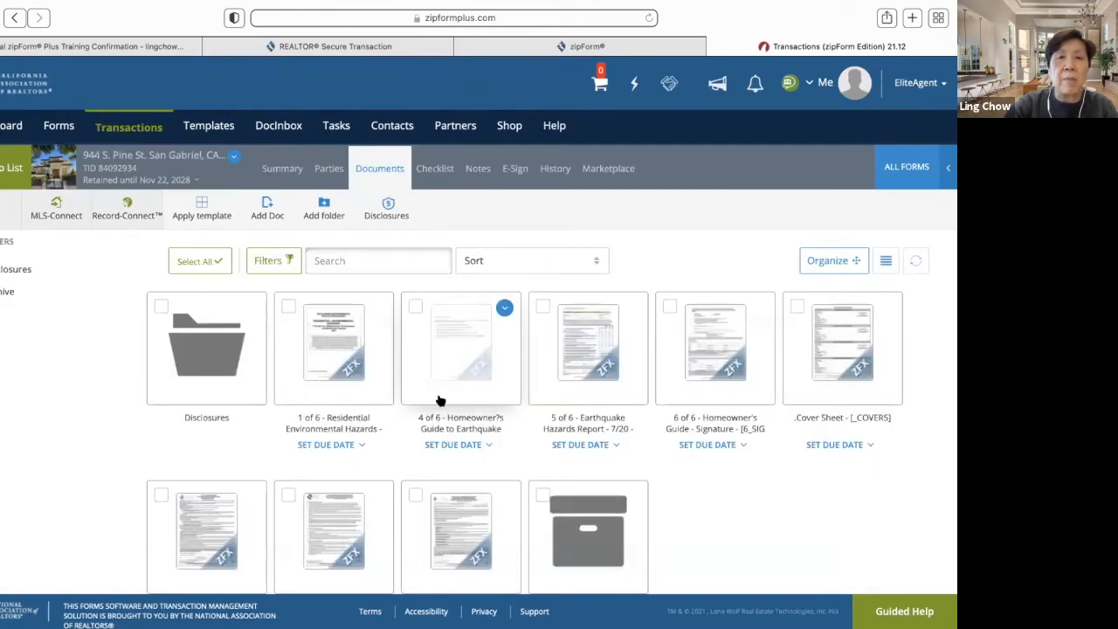
pyautogui.scroll(-2, 350, 434)
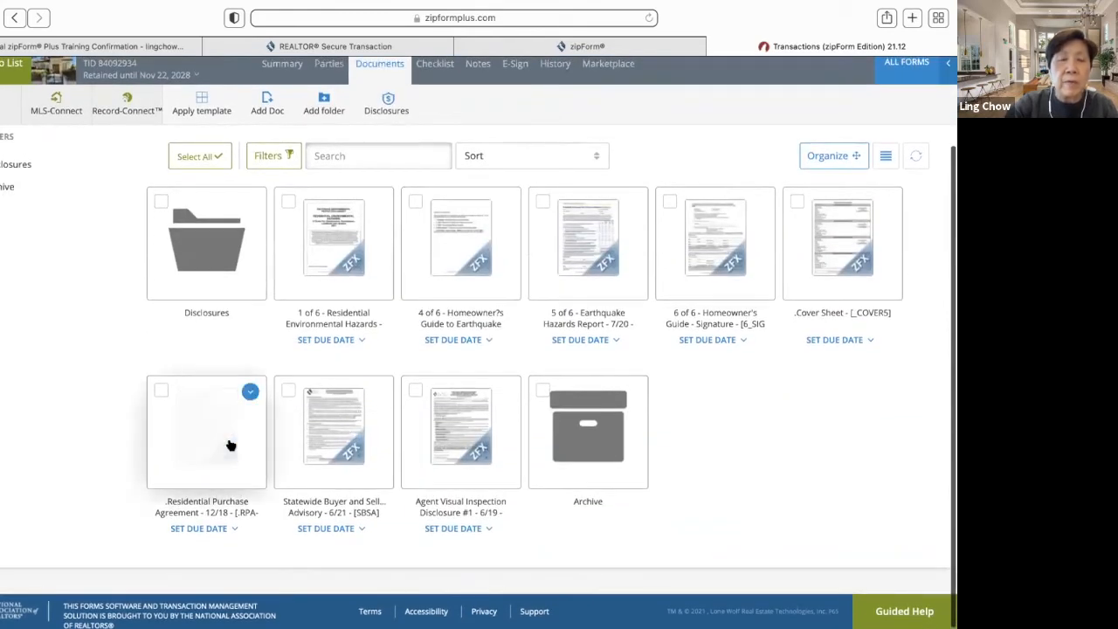
pyautogui.click(229, 445)
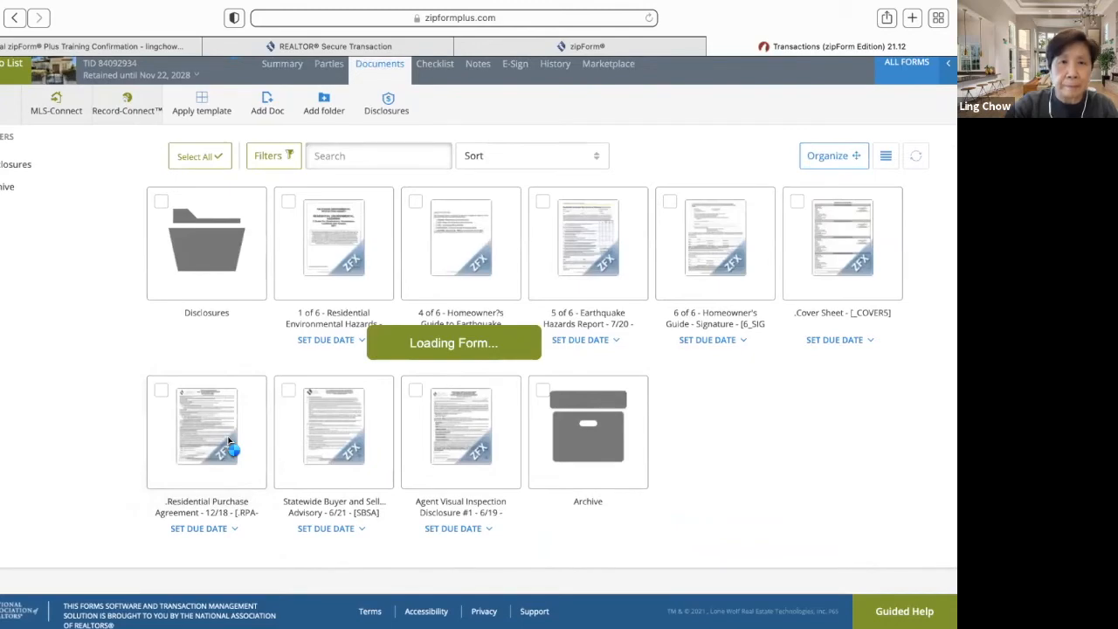
pyautogui.scroll(-1, 414, 435)
pyautogui.scroll(-10, 414, 435)
pyautogui.scroll(-15, 414, 439)
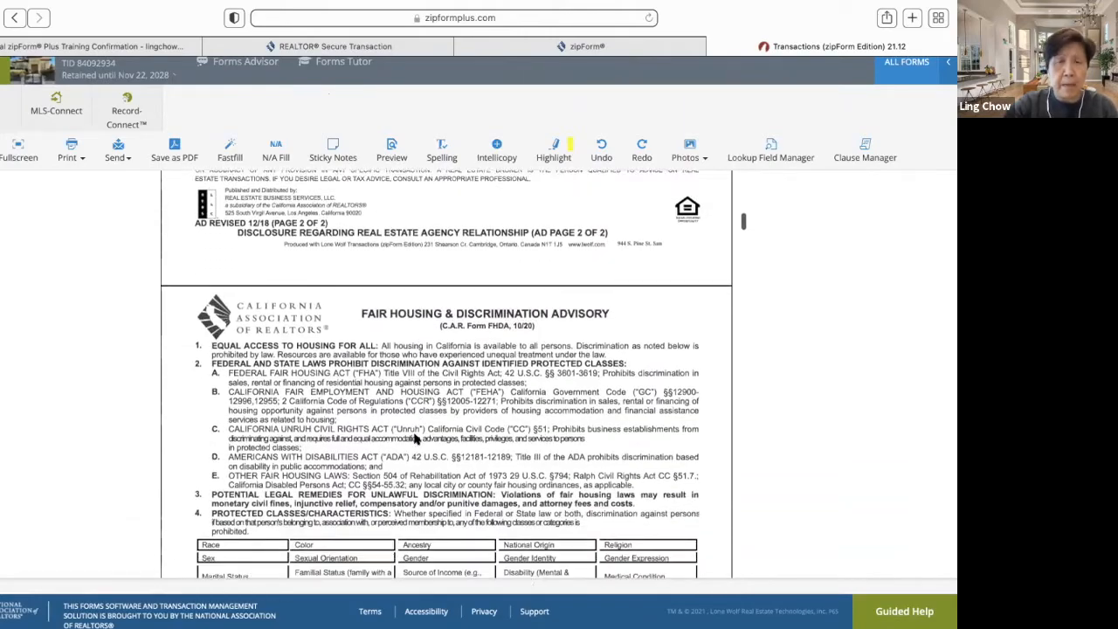
pyautogui.scroll(-1, 414, 438)
pyautogui.scroll(3, 414, 435)
pyautogui.scroll(-12, 414, 435)
pyautogui.scroll(-20, 414, 435)
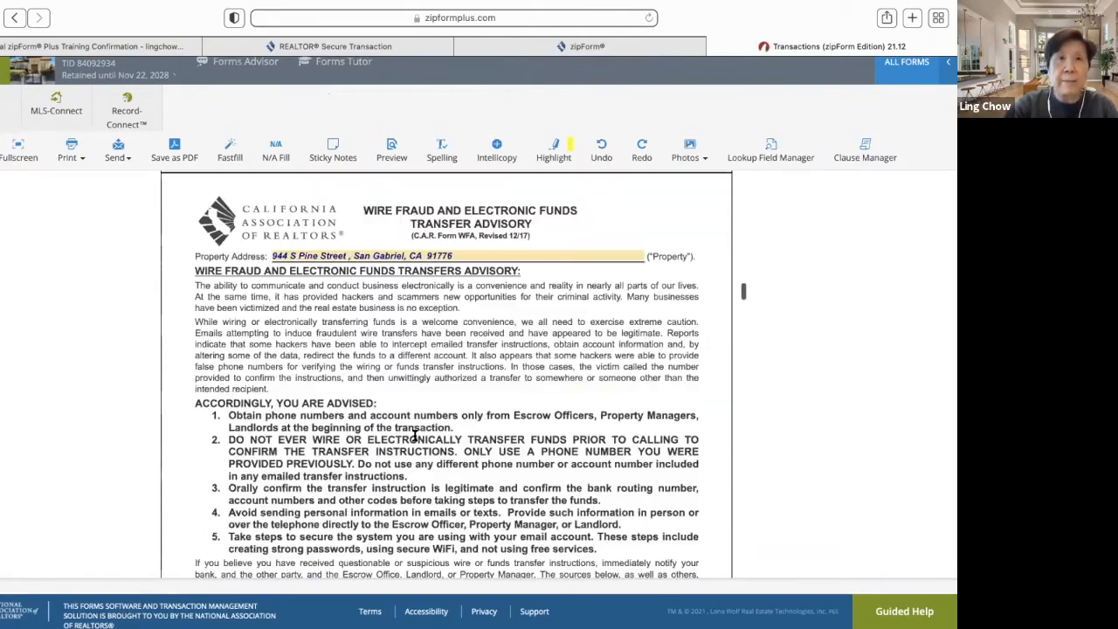
pyautogui.scroll(20, 414, 434)
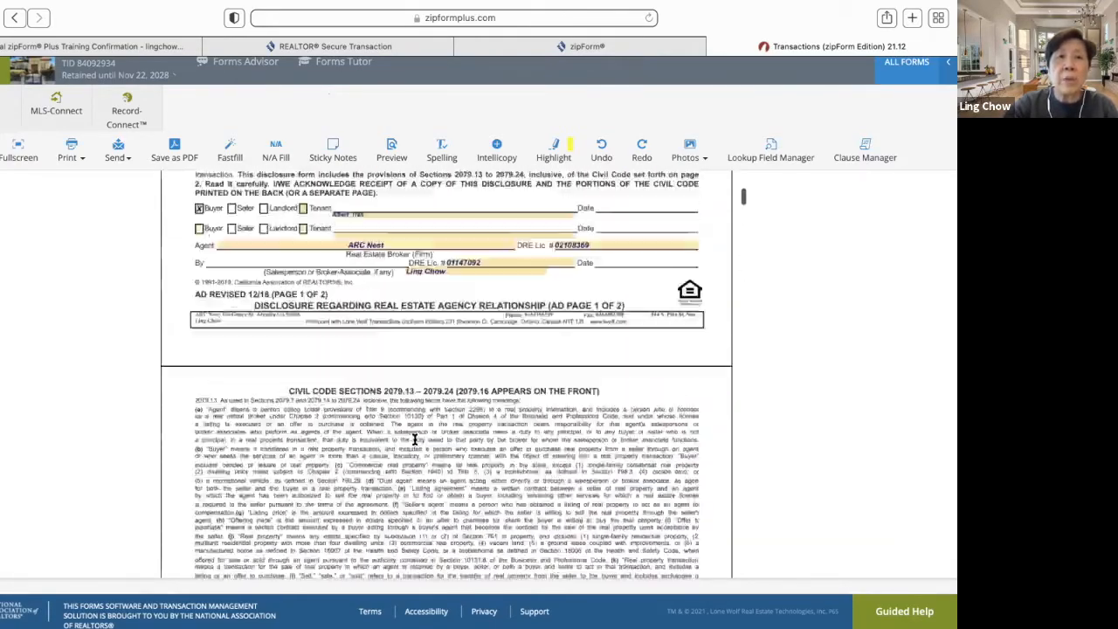
pyautogui.scroll(2, 414, 440)
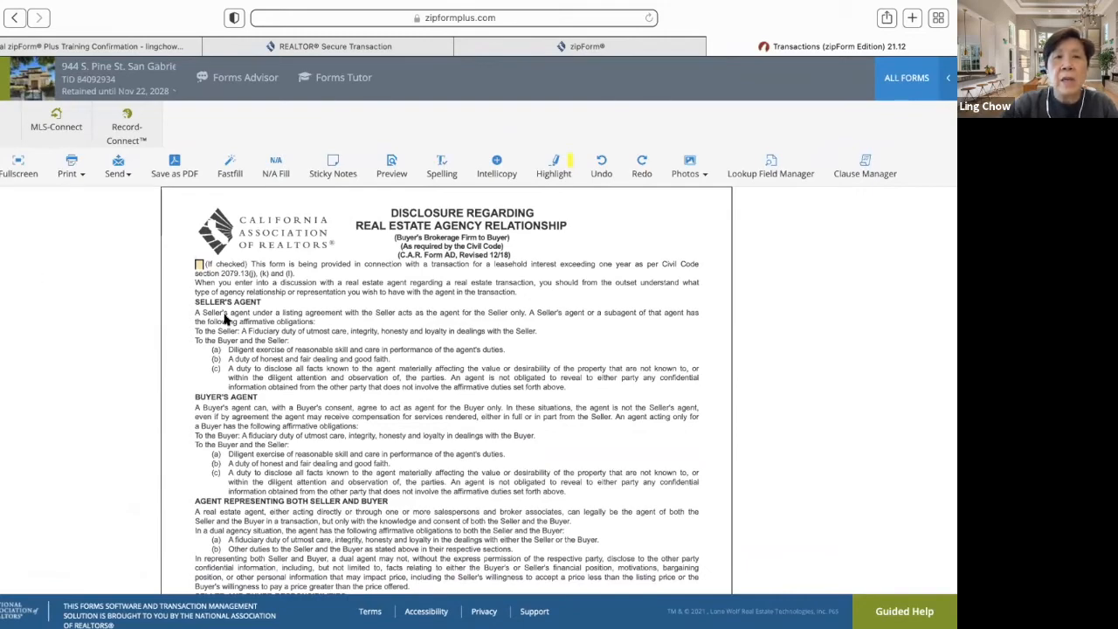
pyautogui.scroll(-2, 330, 331)
pyautogui.scroll(-10, 330, 331)
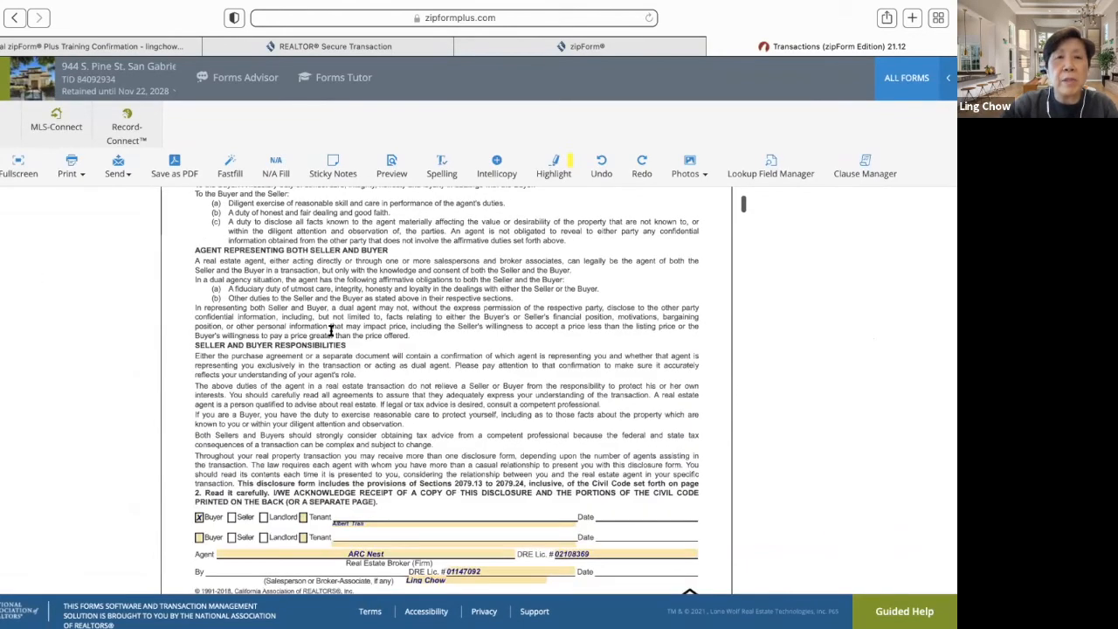
pyautogui.scroll(-2, 330, 330)
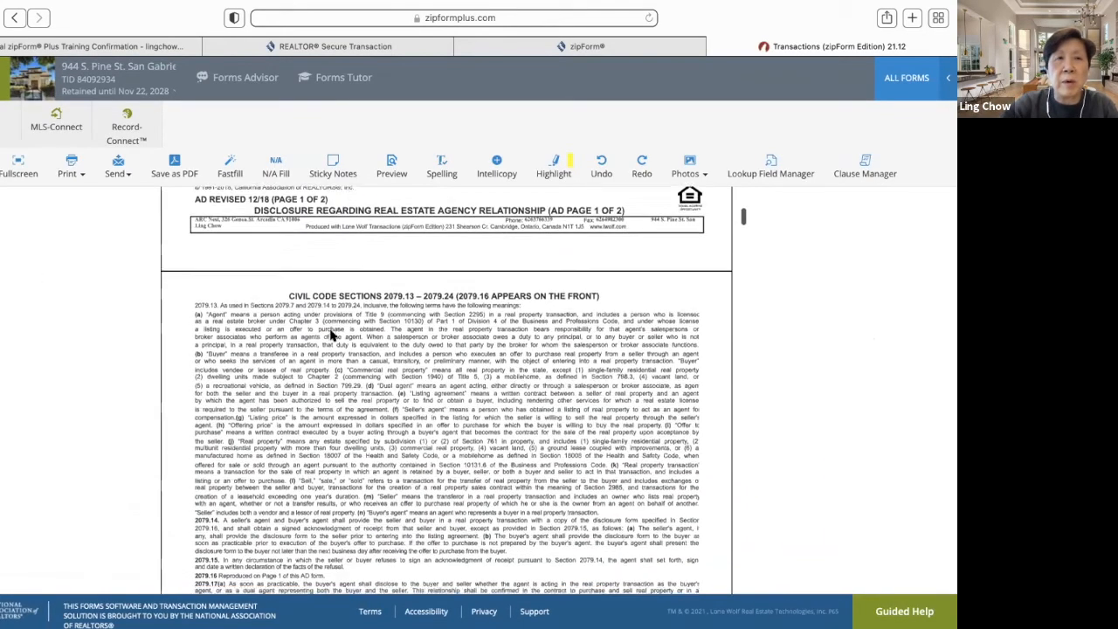
pyautogui.scroll(10, 331, 330)
pyautogui.click(5, 79)
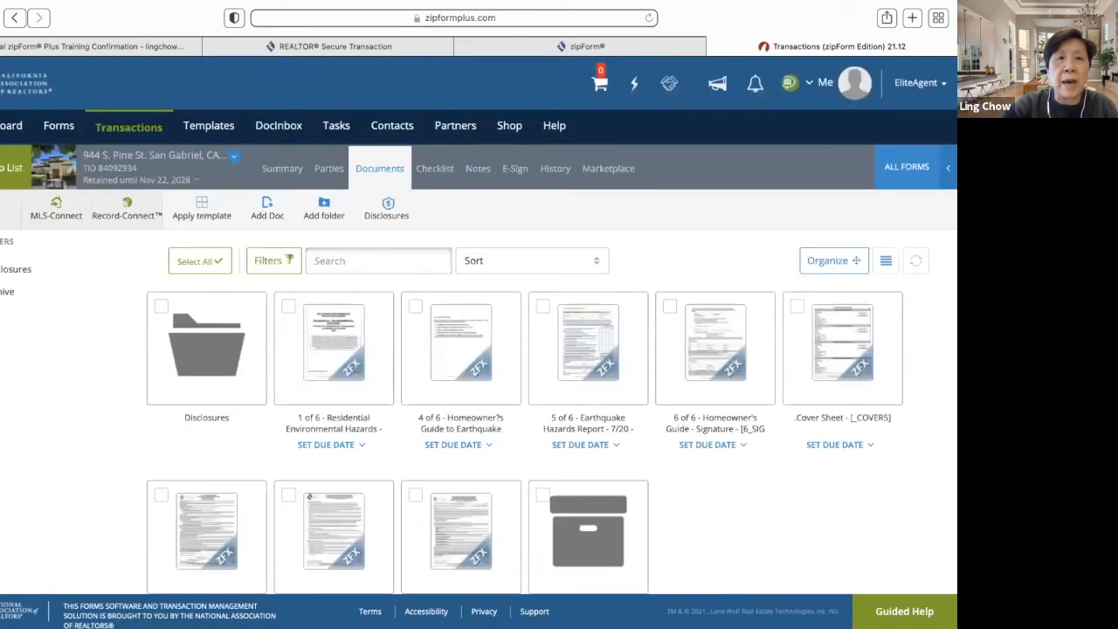
# - Open the transaction's e-signing area, look over the documents to sign, and close that list
pyautogui.click(4, 218)
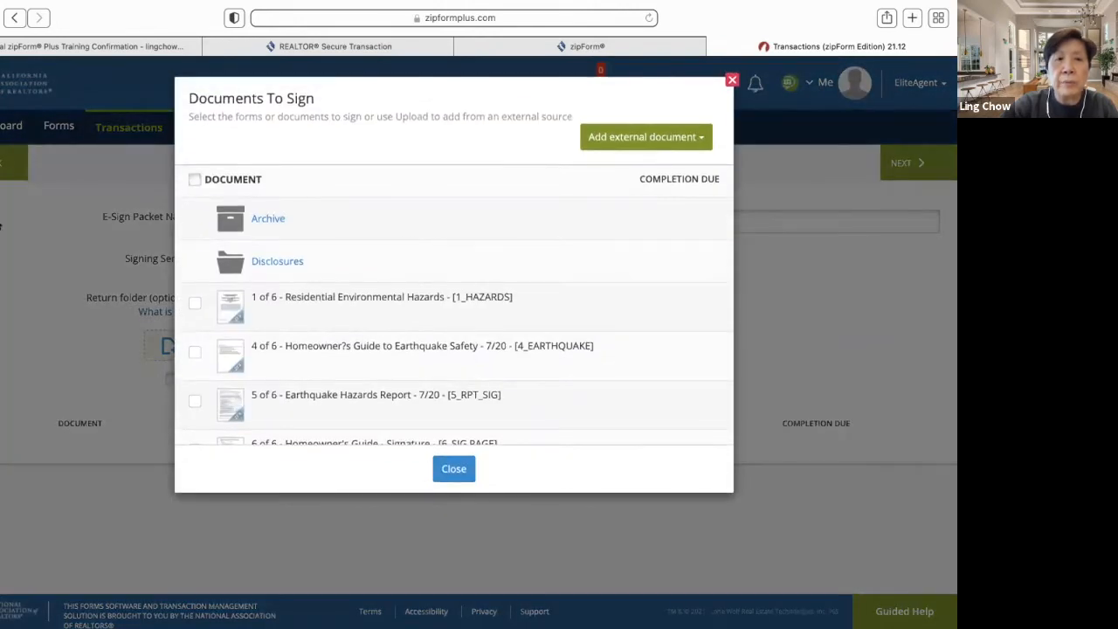
pyautogui.scroll(-3, 361, 331)
pyautogui.scroll(-2, 364, 329)
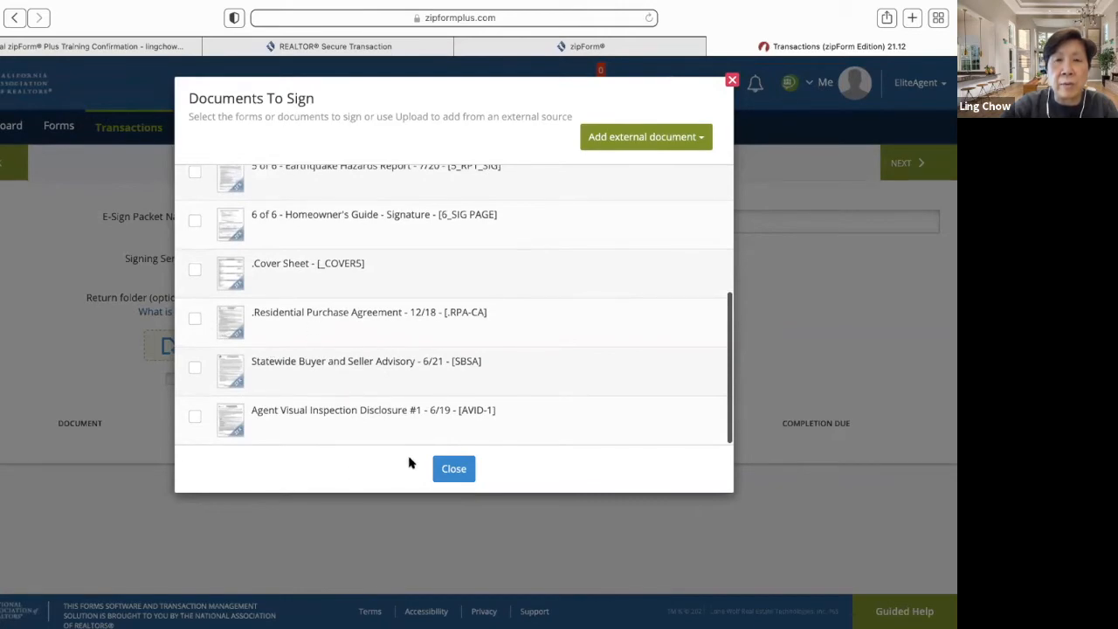
pyautogui.click(732, 80)
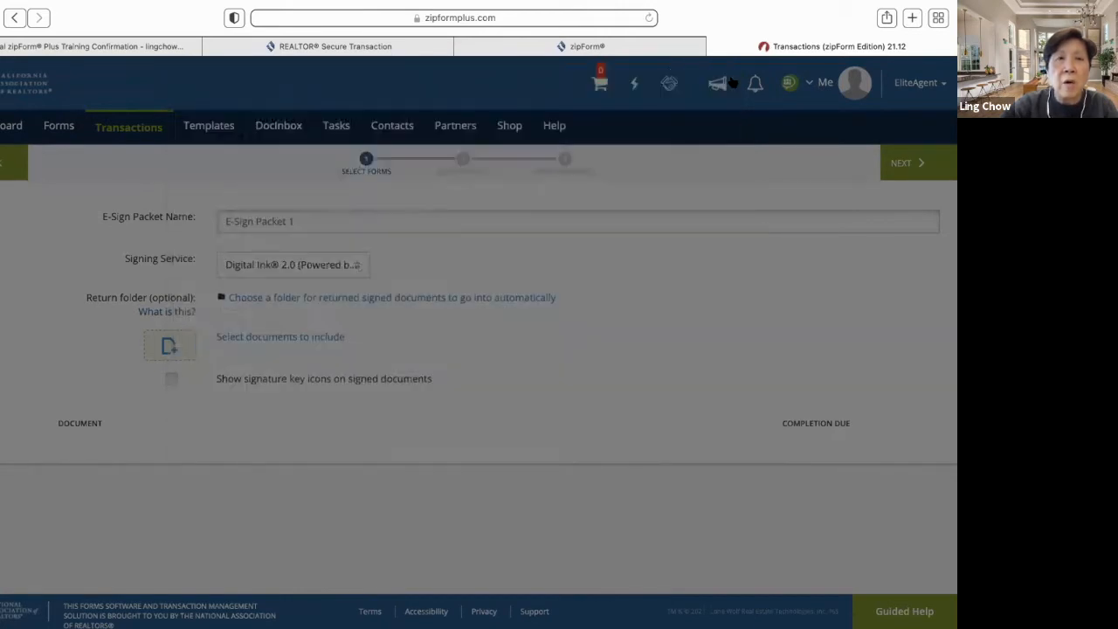
pyautogui.click(10, 164)
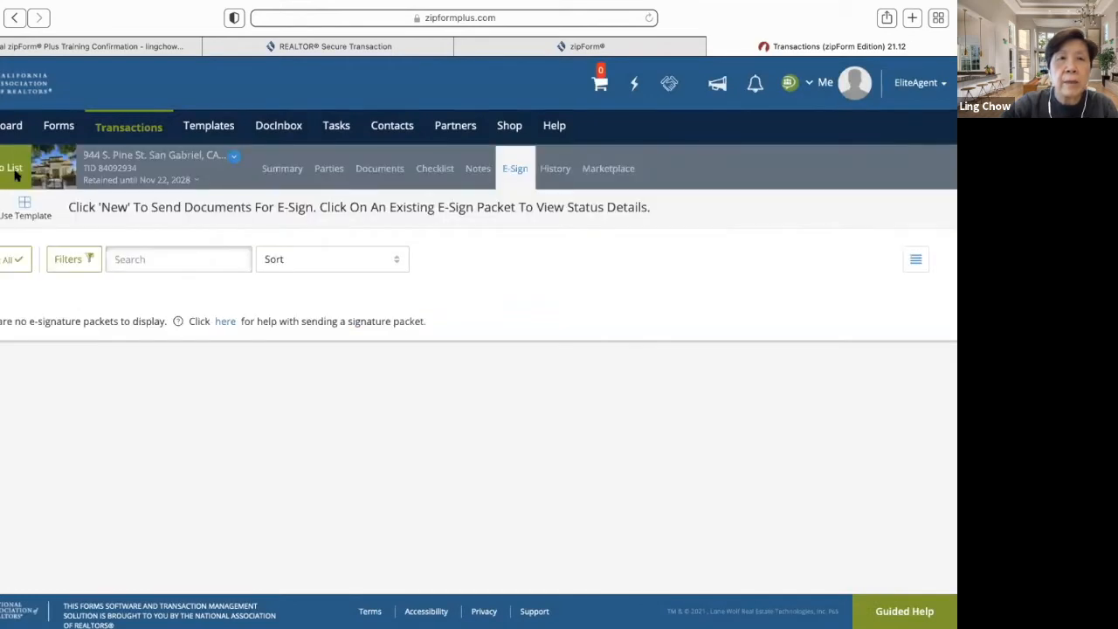
pyautogui.click(10, 168)
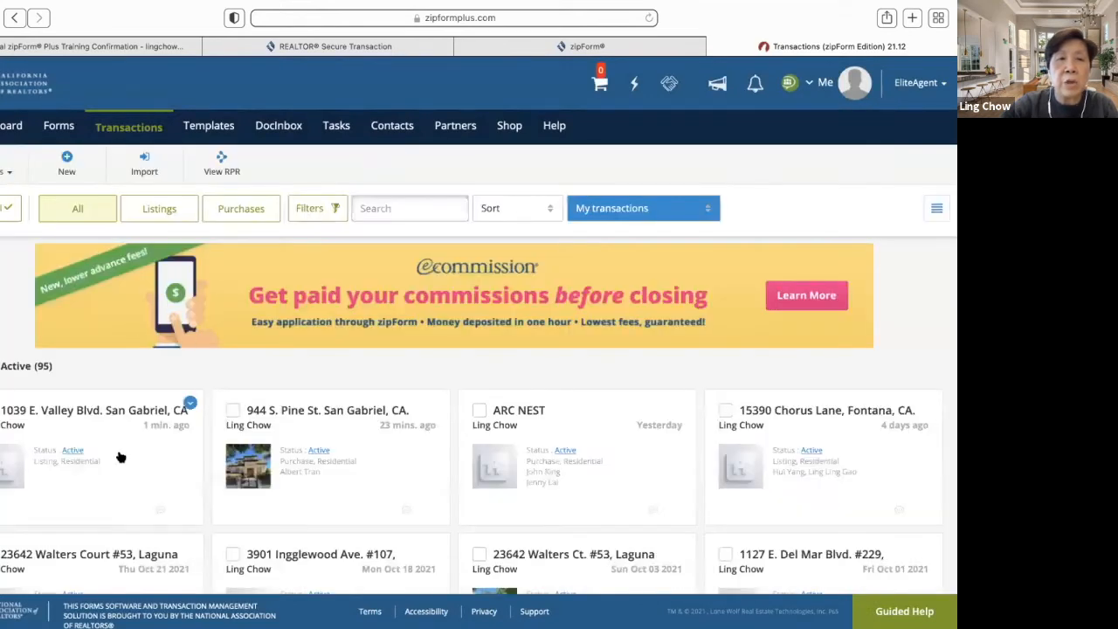
pyautogui.click(353, 409)
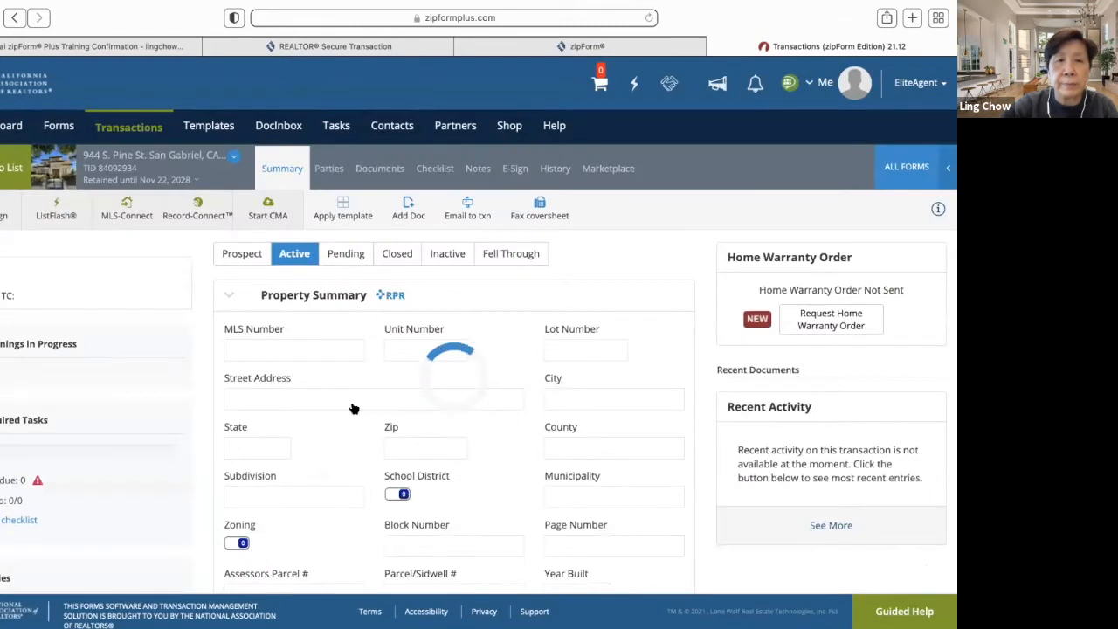
# - Start an e-sign packet from the Residential Purchase Agreement, including only the RPA-CA document
pyautogui.click(374, 172)
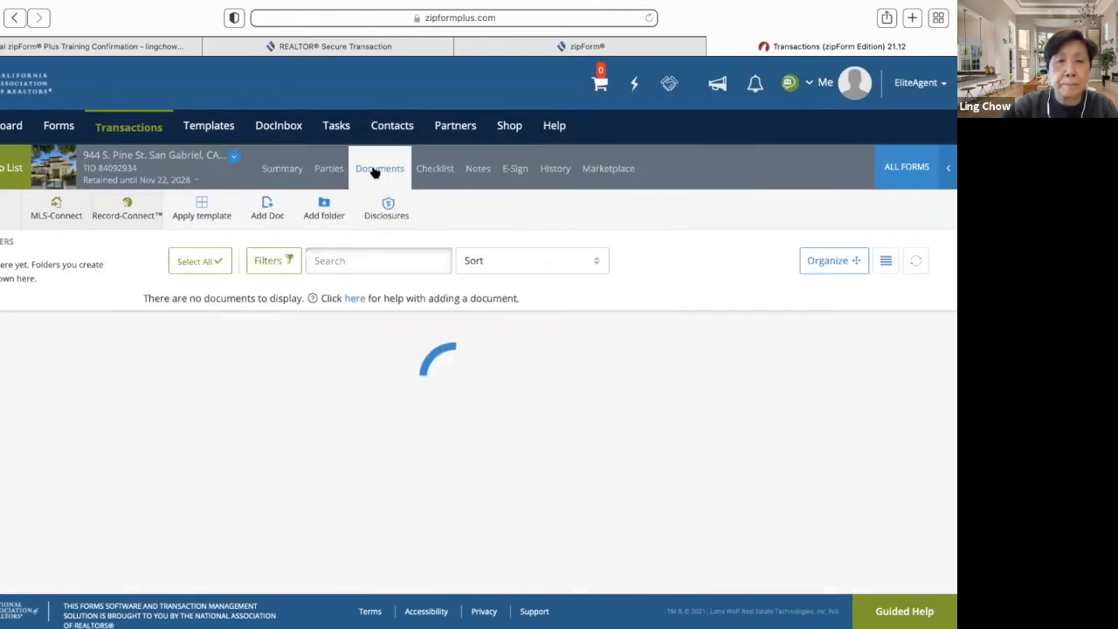
pyautogui.scroll(-3, 327, 424)
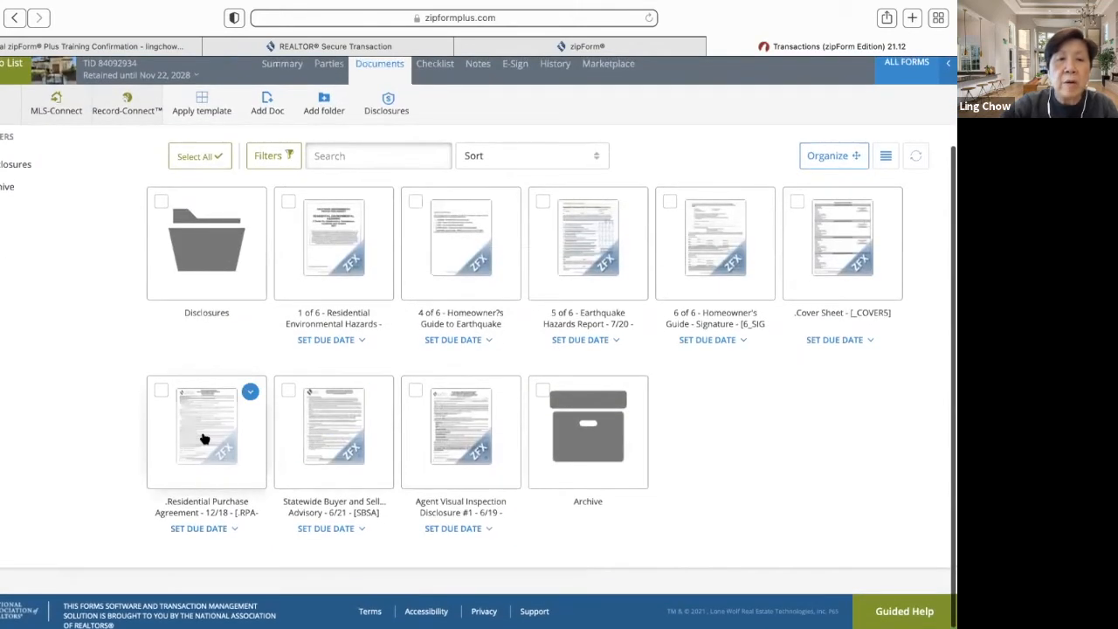
pyautogui.click(205, 436)
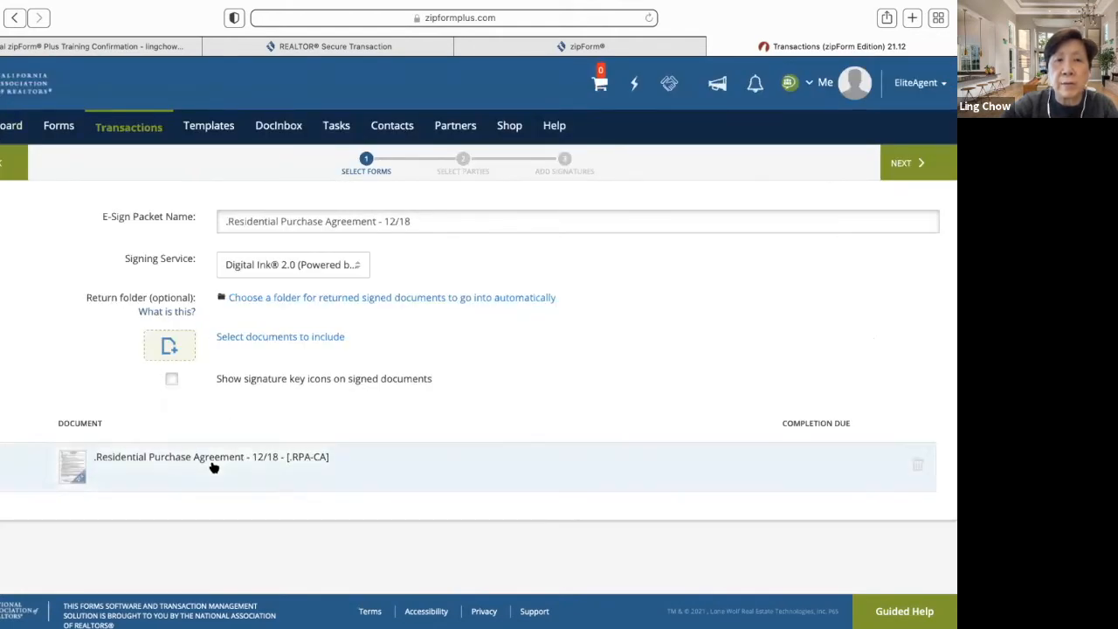
pyautogui.click(301, 338)
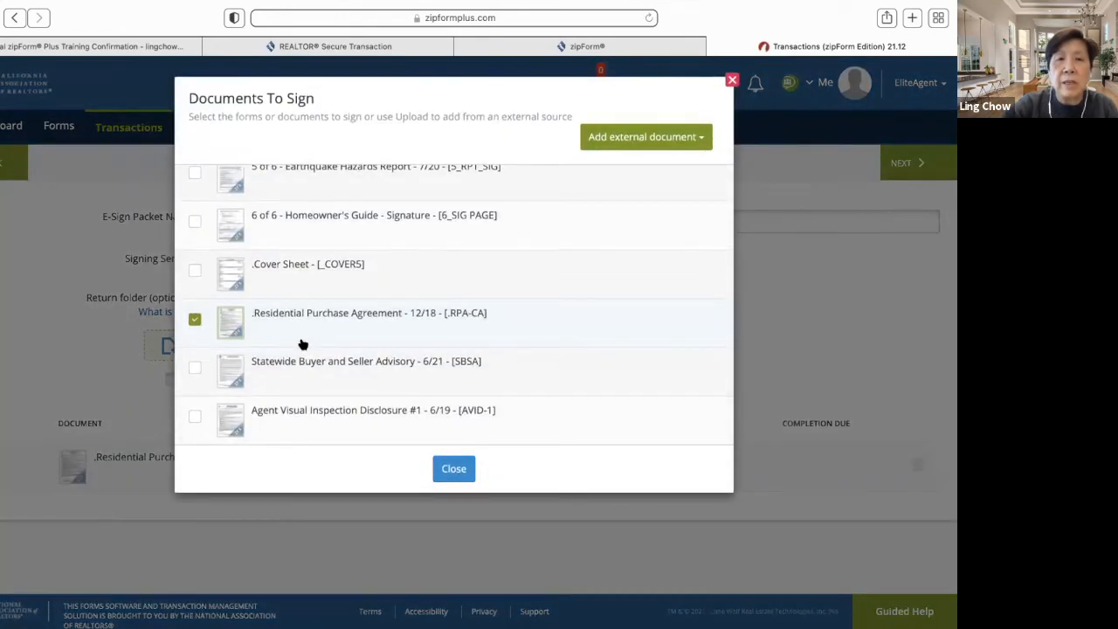
pyautogui.click(451, 472)
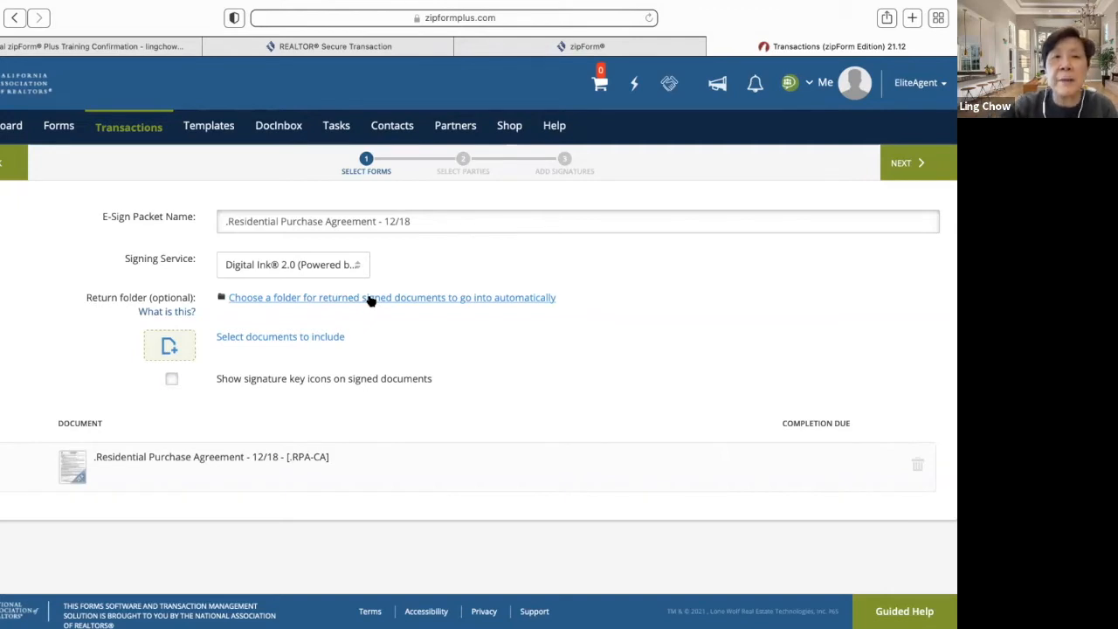
# - Add Buyer One and the Selling Agent as the packet's signers
pyautogui.click(904, 169)
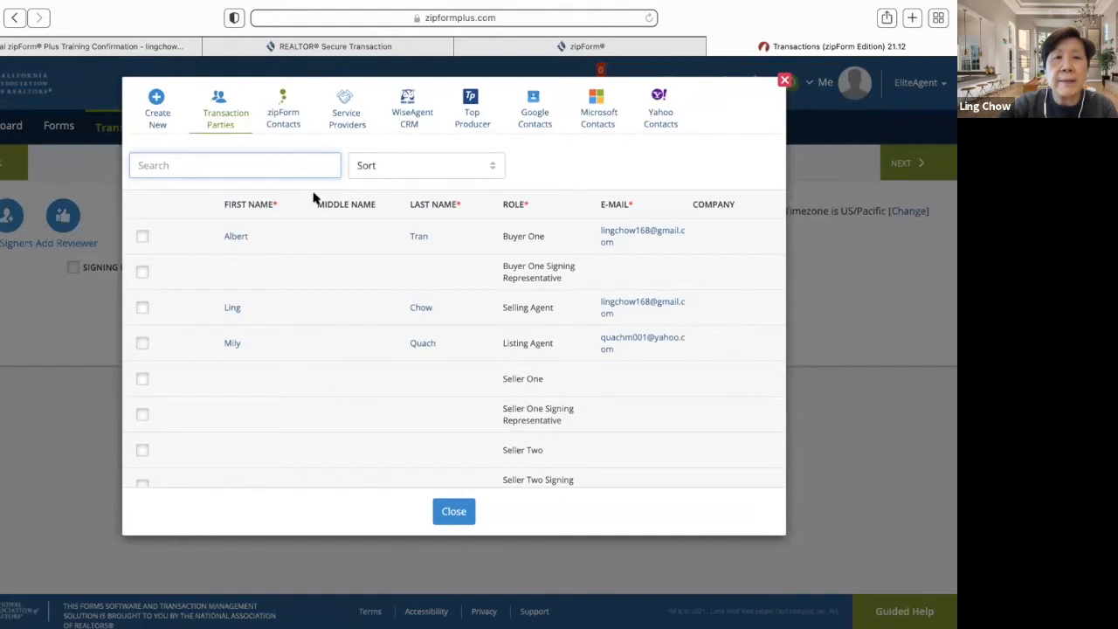
pyautogui.click(143, 236)
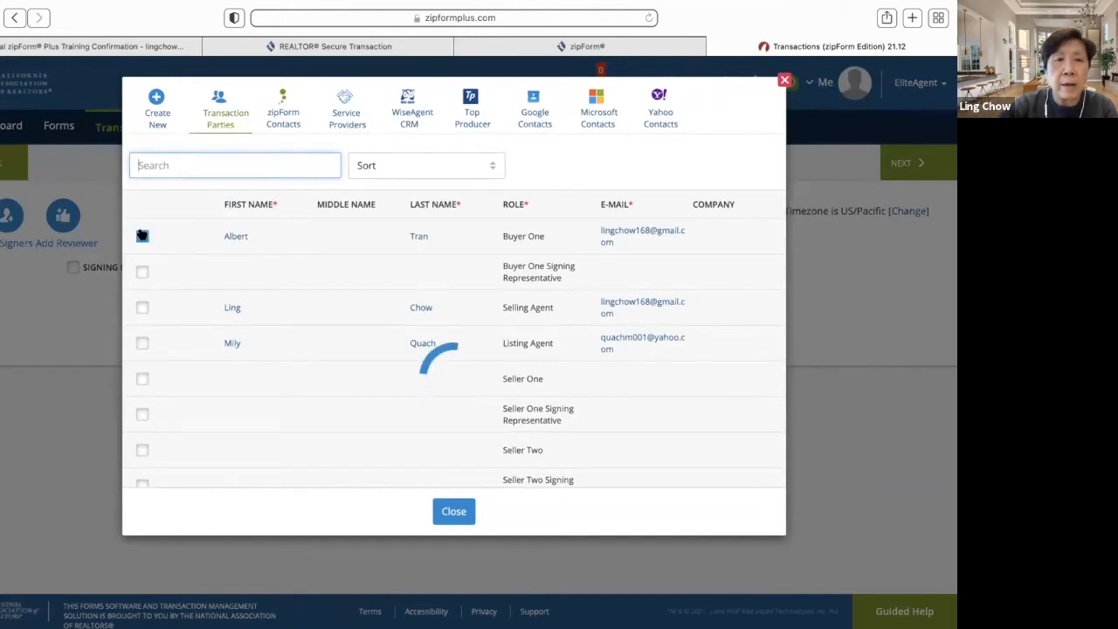
pyautogui.click(143, 307)
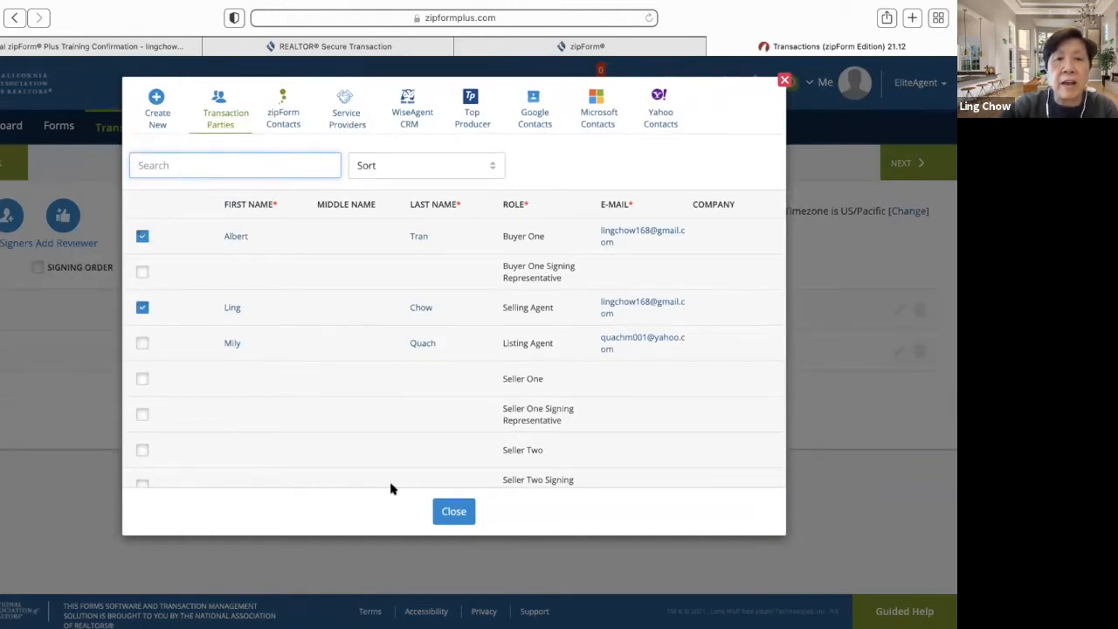
pyautogui.click(454, 511)
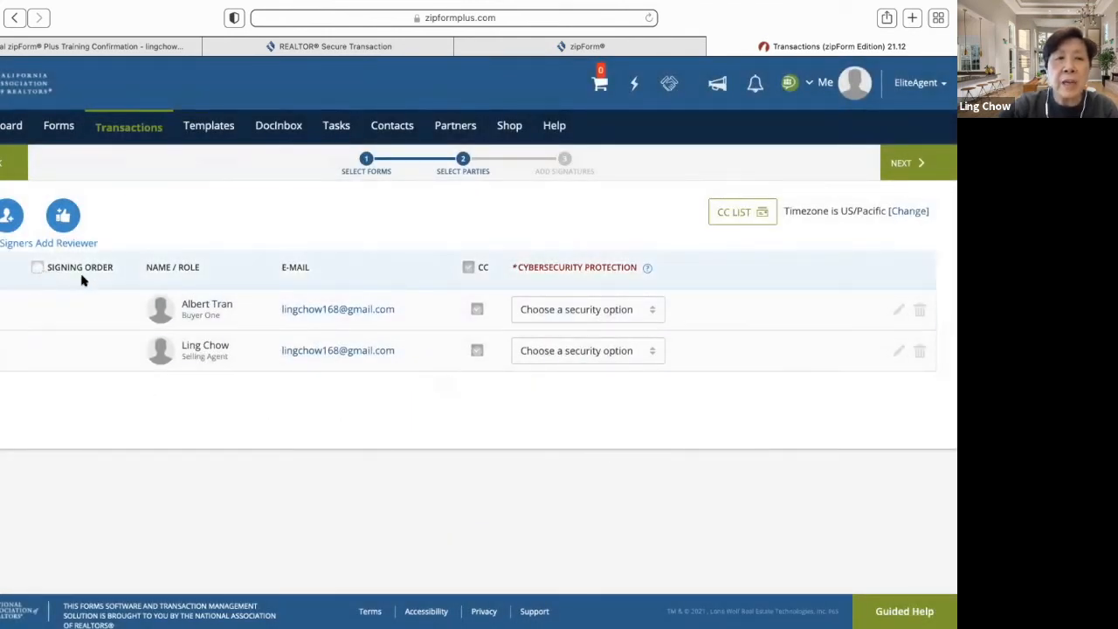
# - Enable signing order with the selling agent signing first and the buyer second
pyautogui.click(36, 268)
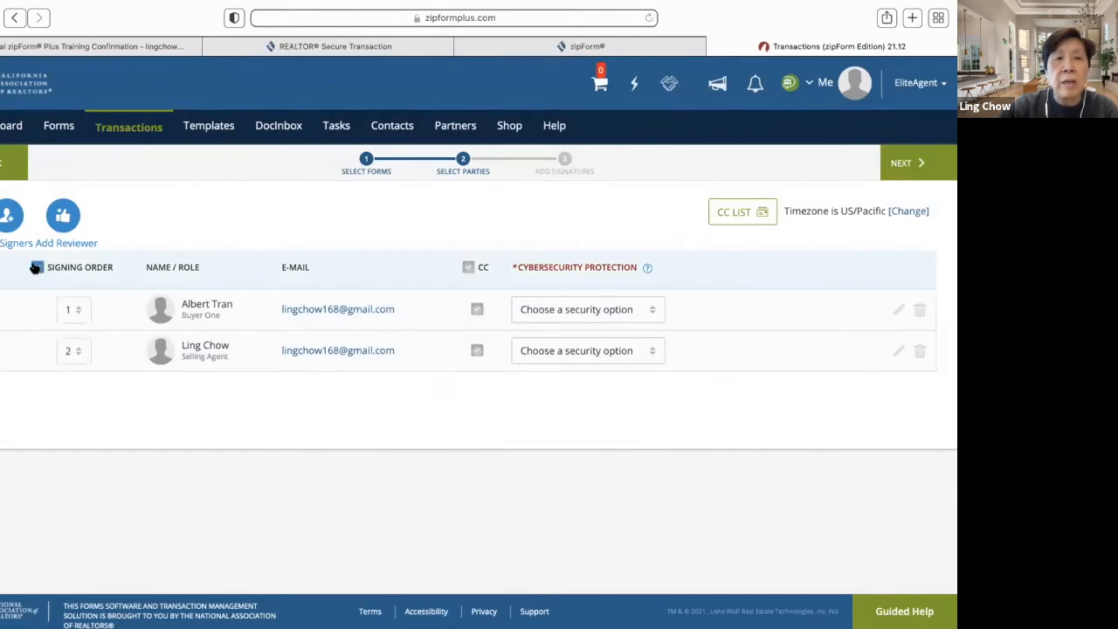
pyautogui.click(78, 312)
pyautogui.click(82, 362)
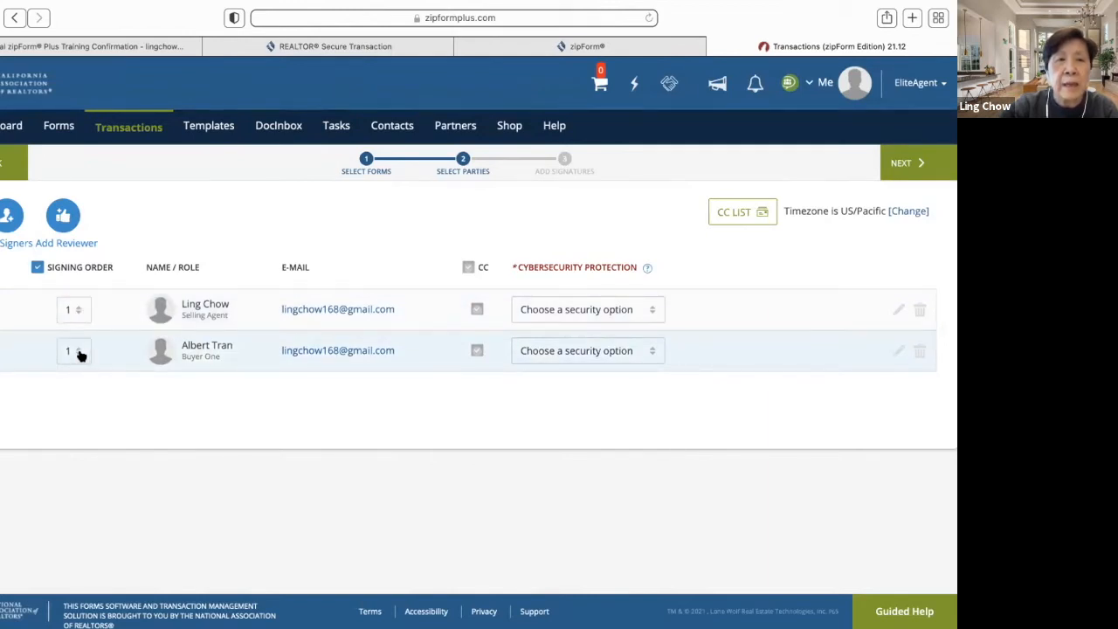
pyautogui.click(80, 354)
pyautogui.click(79, 400)
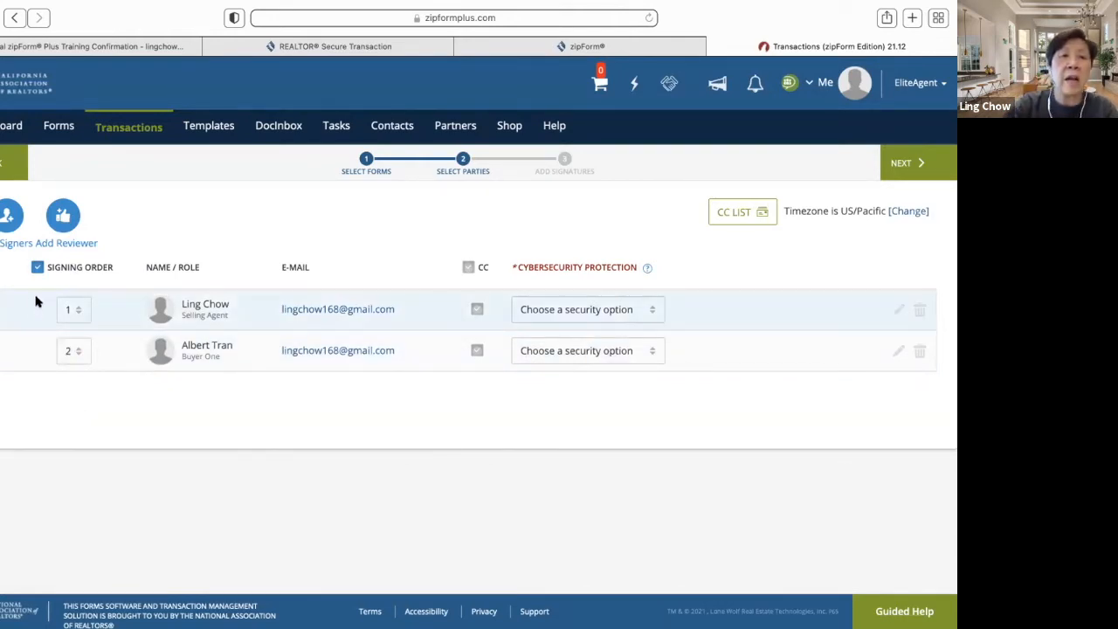
pyautogui.click(37, 268)
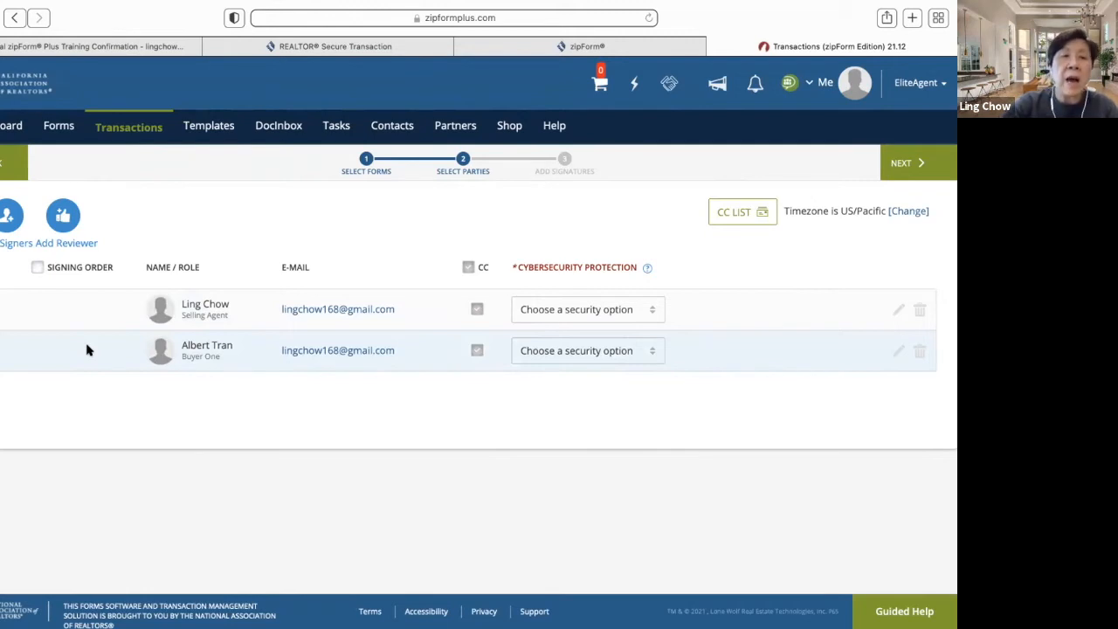
pyautogui.click(37, 267)
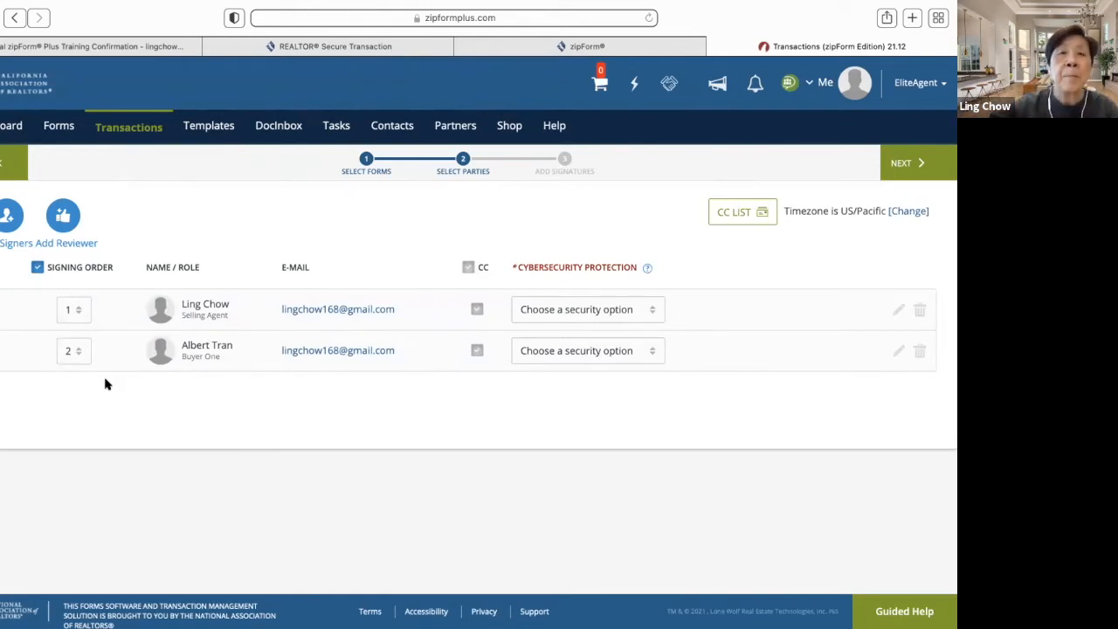
# - Browse the parties available as extra signers and close the list without adding anyone
pyautogui.click(5, 219)
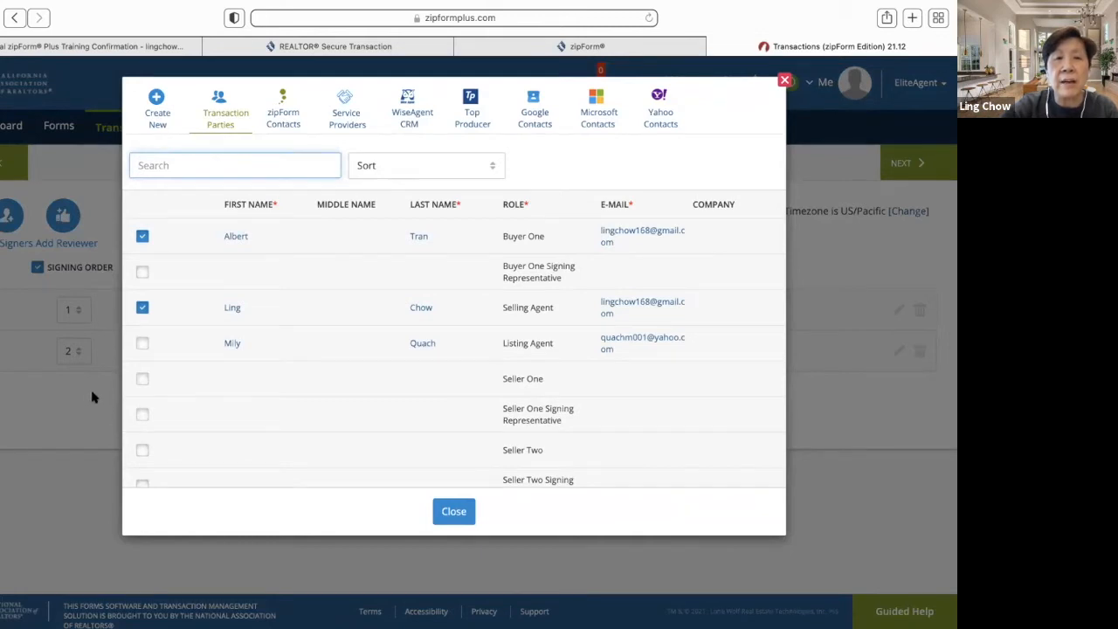
pyautogui.scroll(-3, 277, 417)
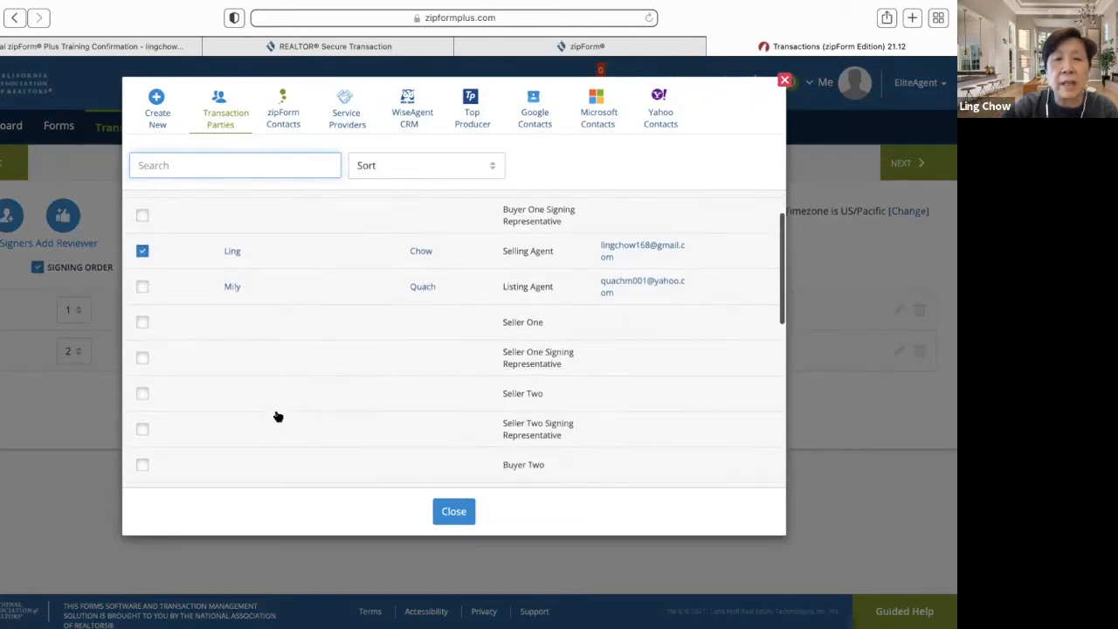
pyautogui.scroll(-1, 278, 417)
pyautogui.scroll(-2, 278, 417)
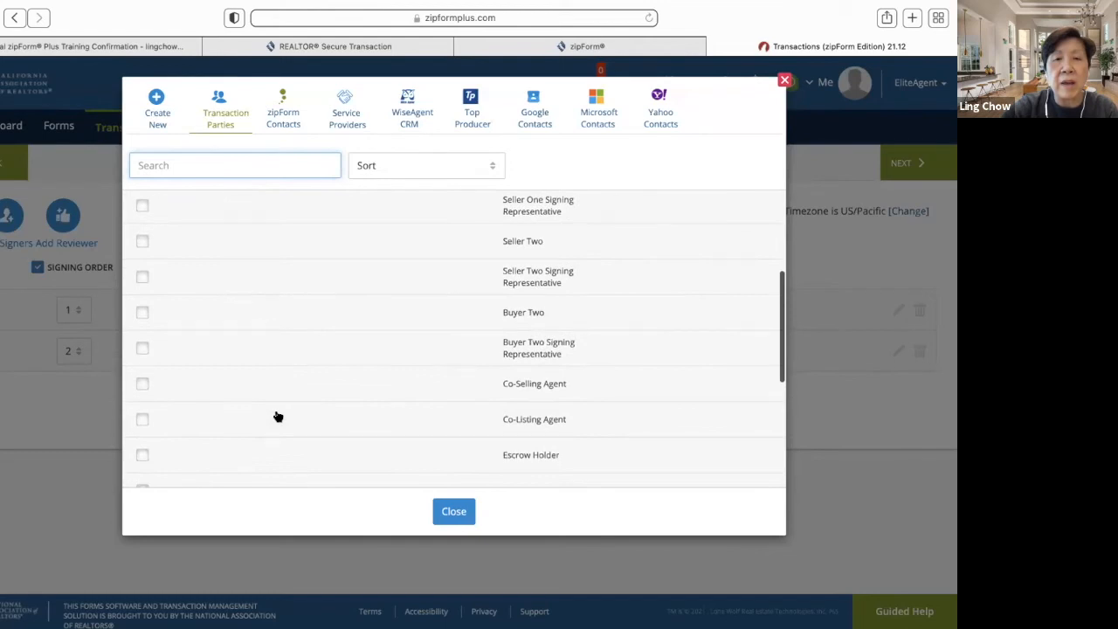
pyautogui.scroll(-1, 278, 416)
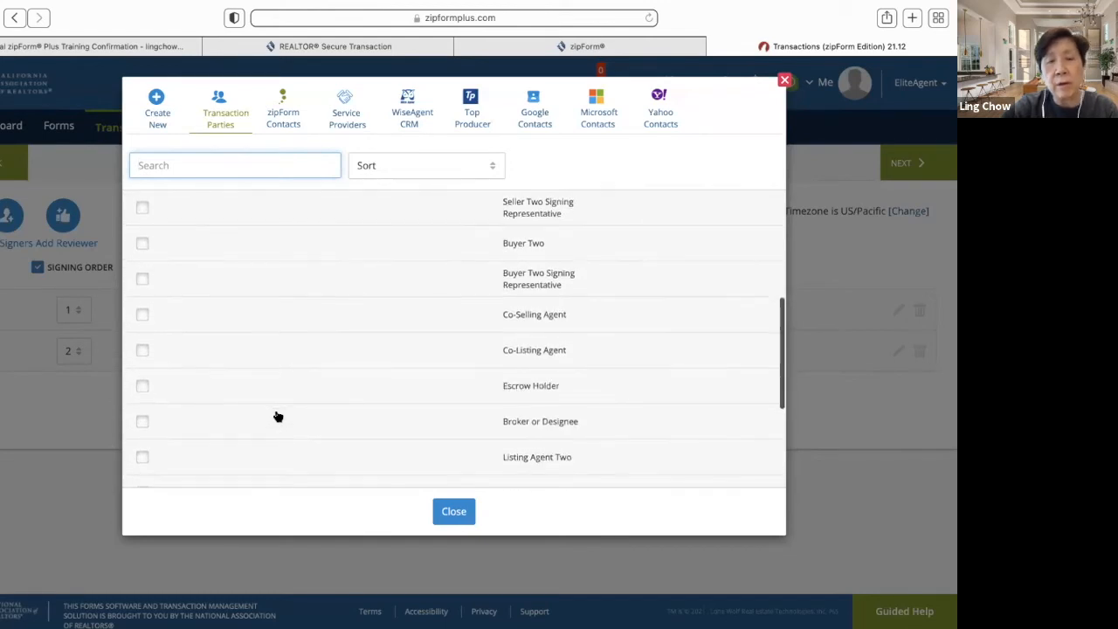
pyautogui.scroll(-2, 277, 416)
pyautogui.scroll(-2, 278, 417)
pyautogui.scroll(5, 277, 416)
pyautogui.scroll(5, 277, 416)
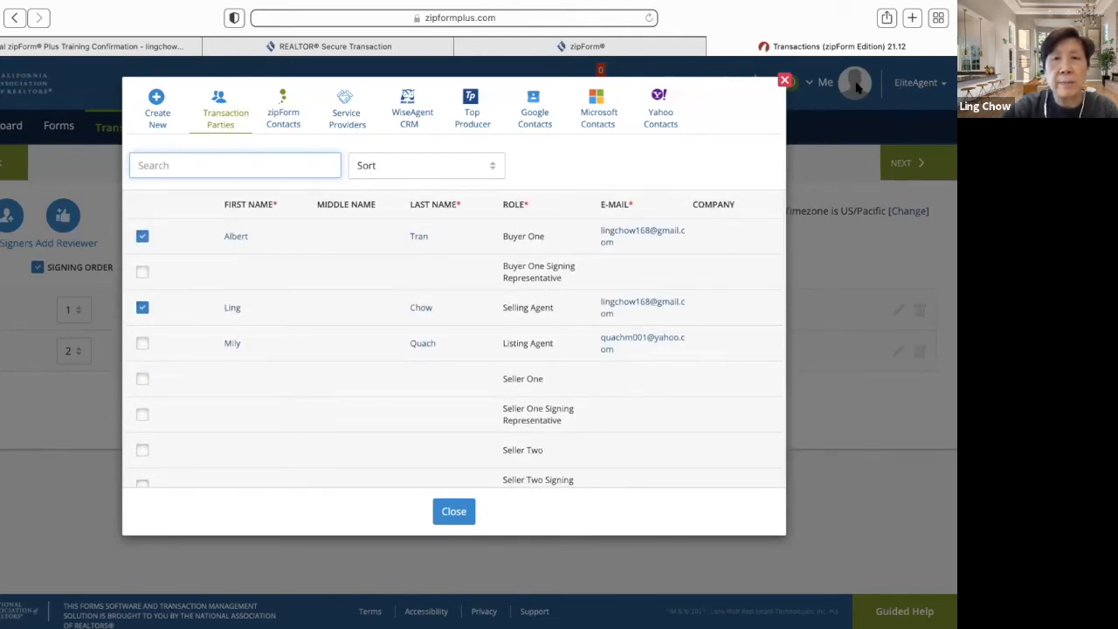
pyautogui.click(783, 81)
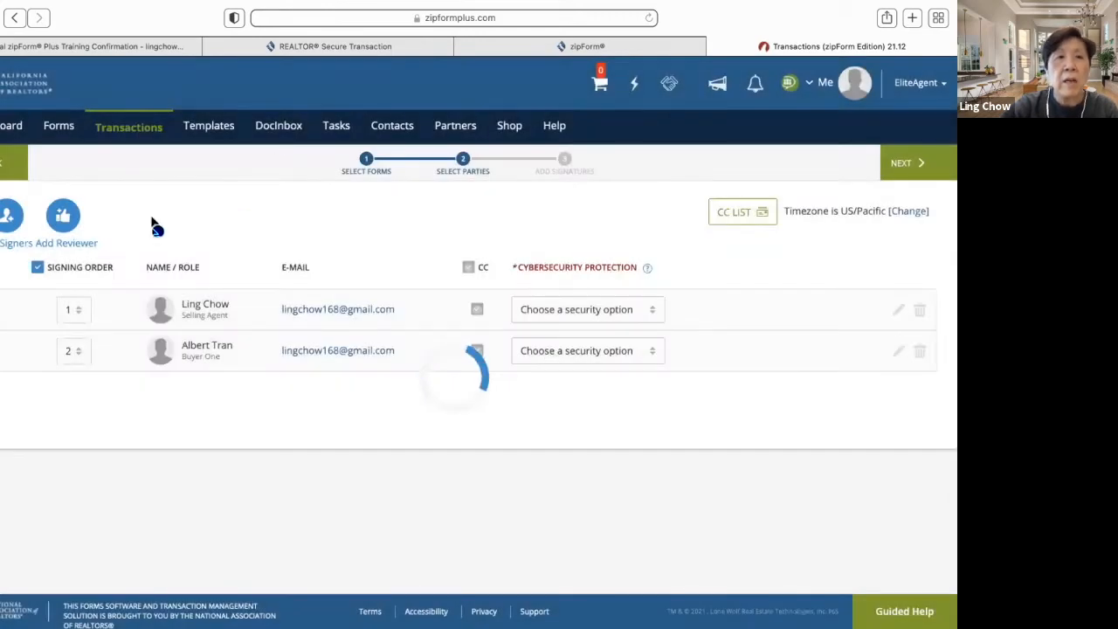
# - Check possible reviewers without adding one, then bring up the Carbon Copy List
pyautogui.click(59, 235)
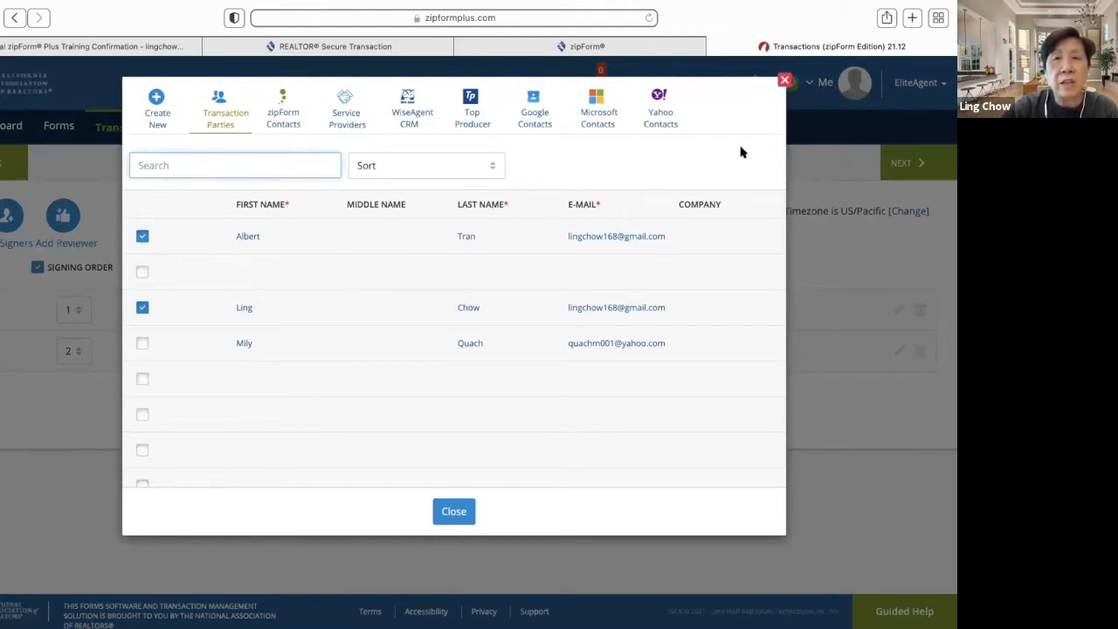
pyautogui.click(784, 81)
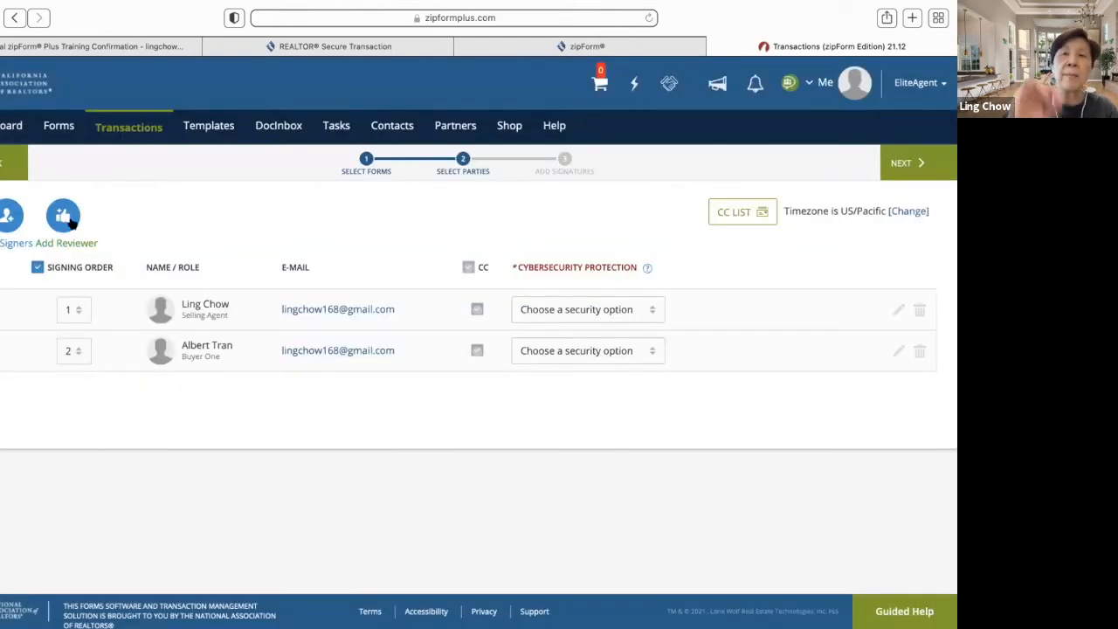
pyautogui.click(746, 219)
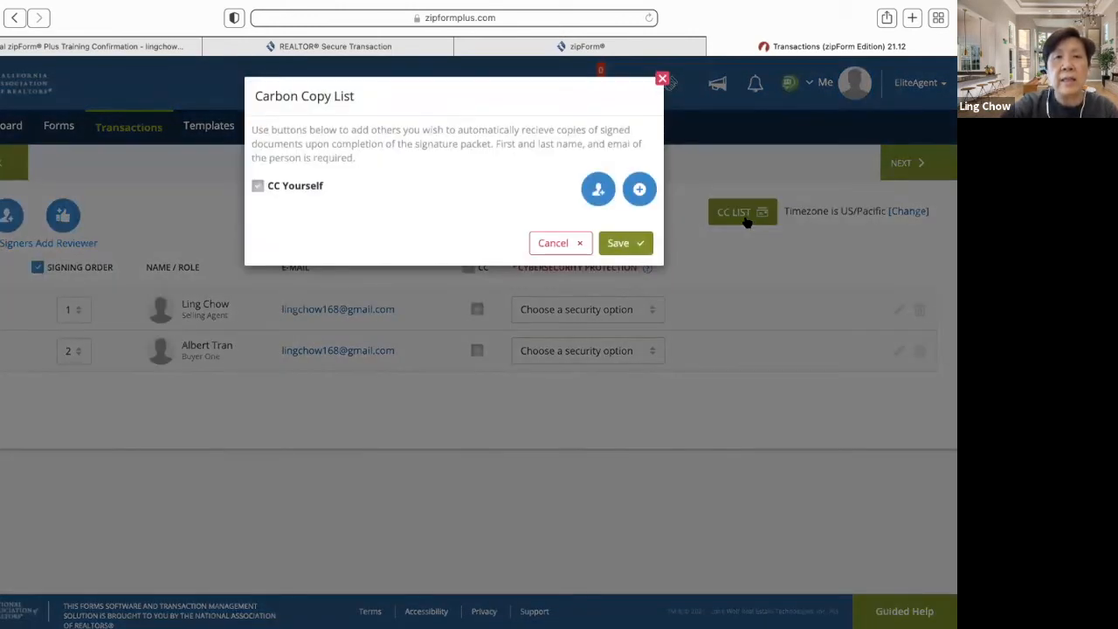
# - Look through contacts for CC recipients, then cancel the Carbon Copy List without adding anyone
pyautogui.click(603, 192)
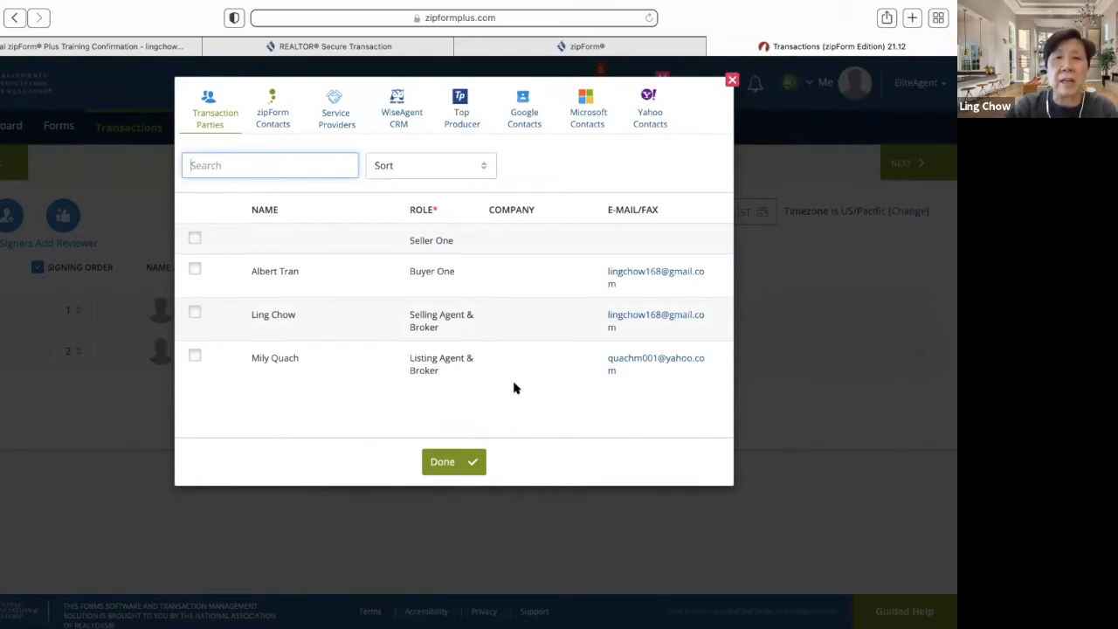
pyautogui.click(449, 462)
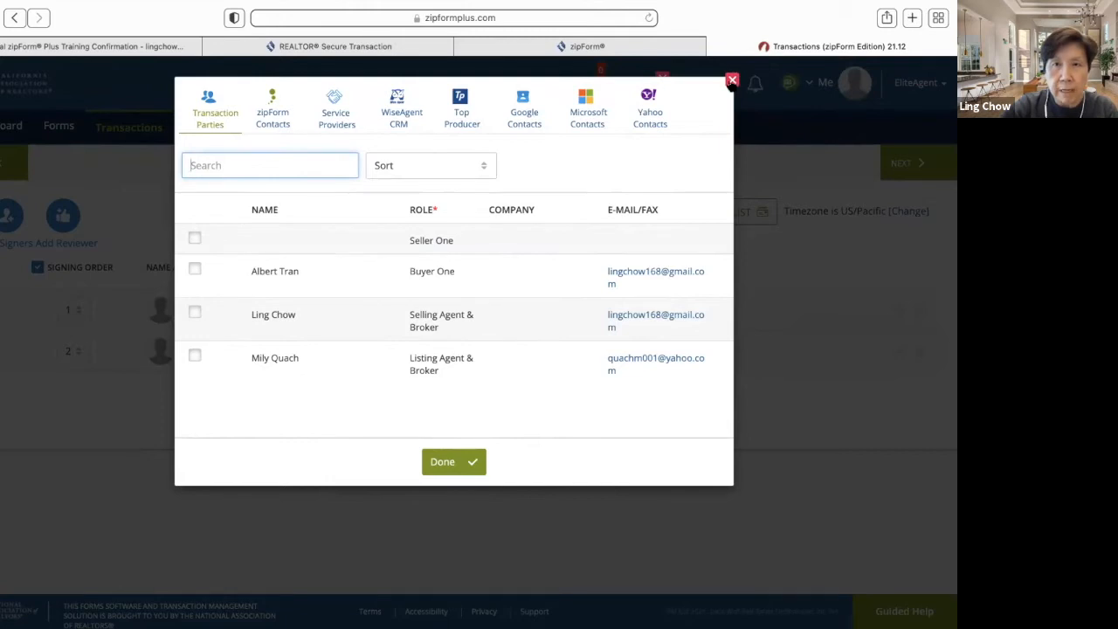
pyautogui.click(732, 81)
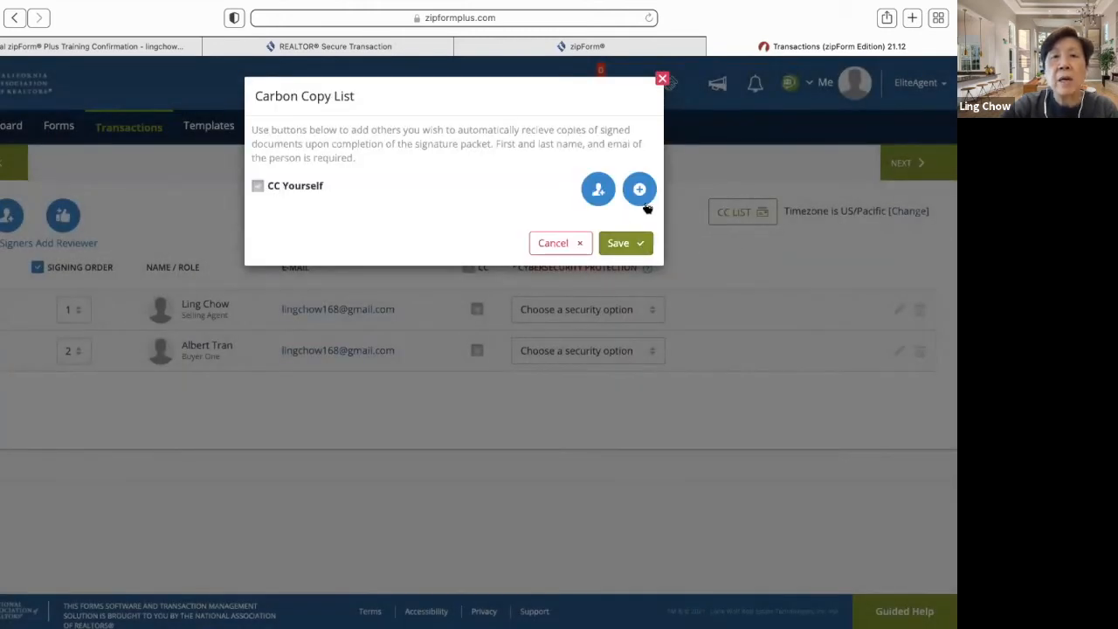
pyautogui.click(647, 190)
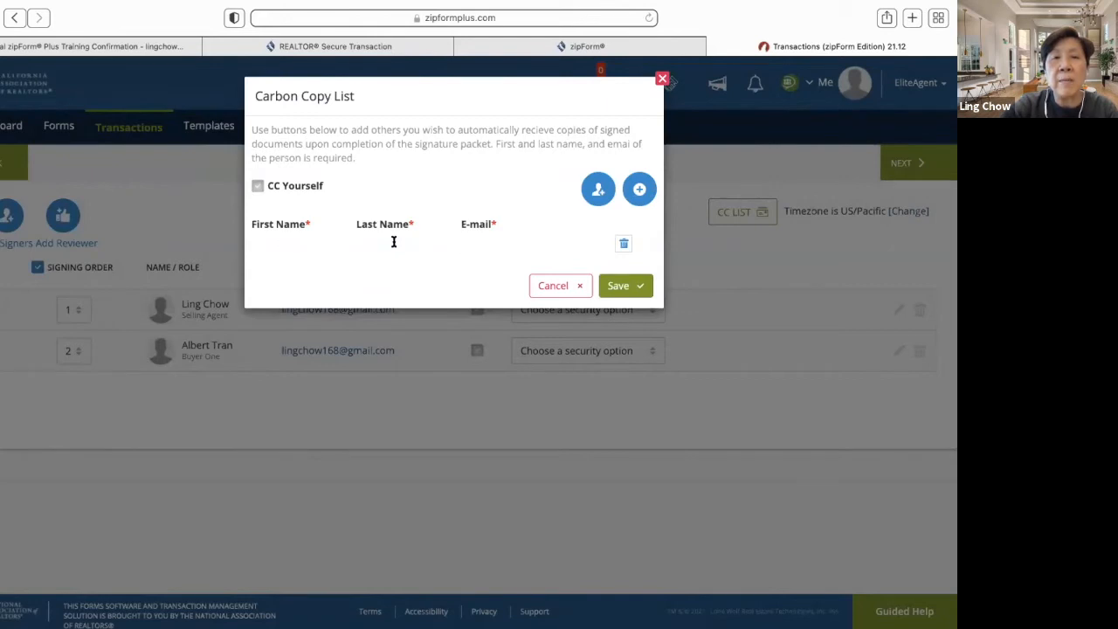
pyautogui.click(558, 285)
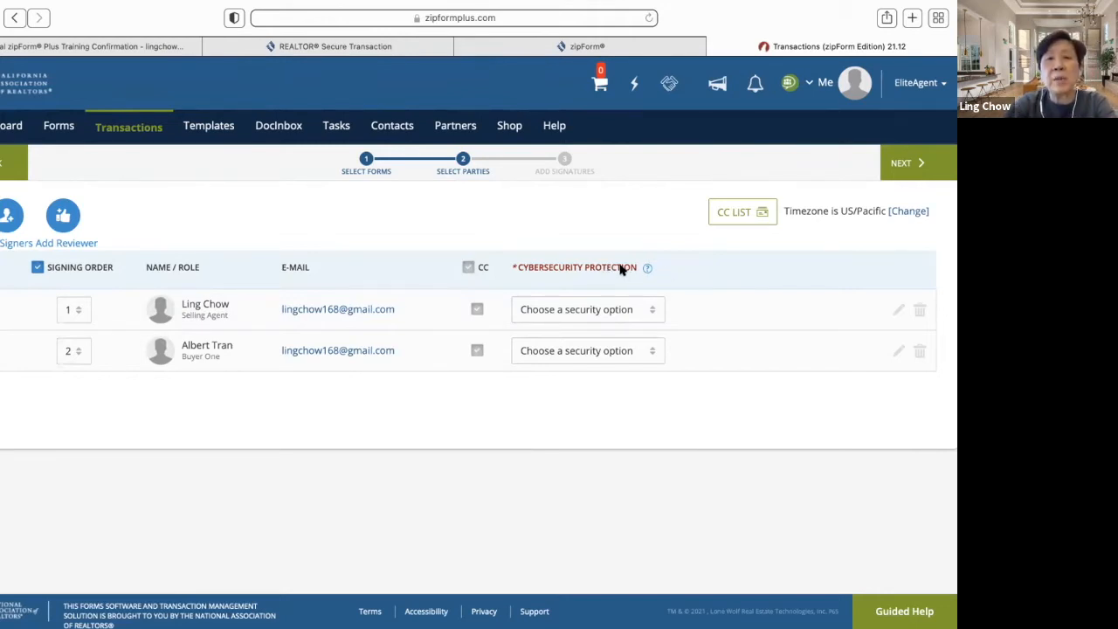
# - Try SMS Authentication for the agent, revert to no security option, and continue to Design
pyautogui.moveTo(644, 269)
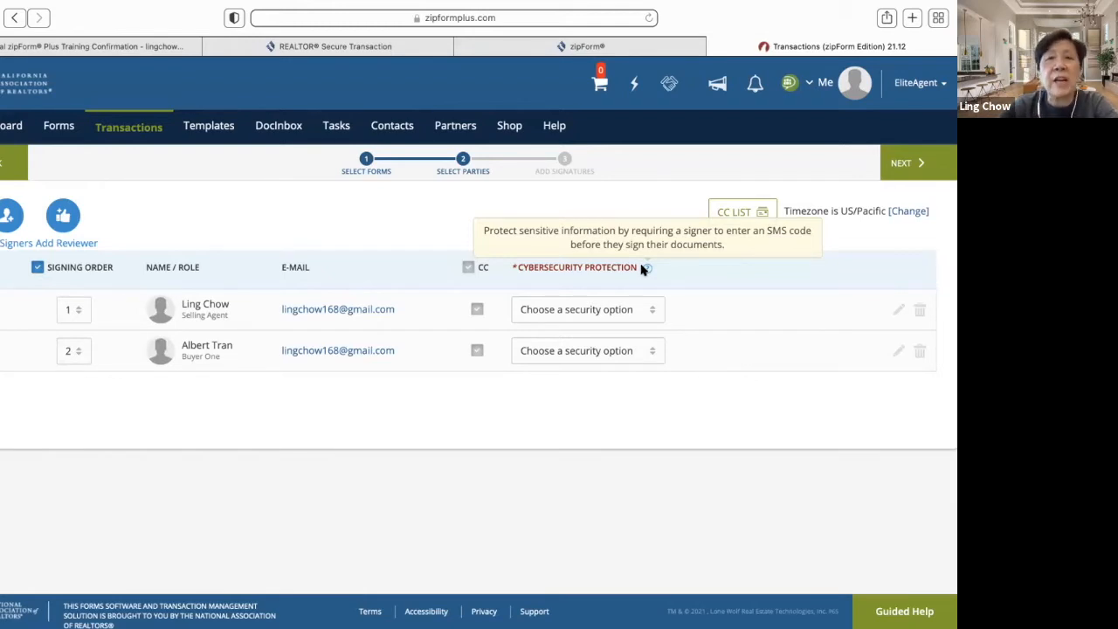
pyautogui.click(652, 312)
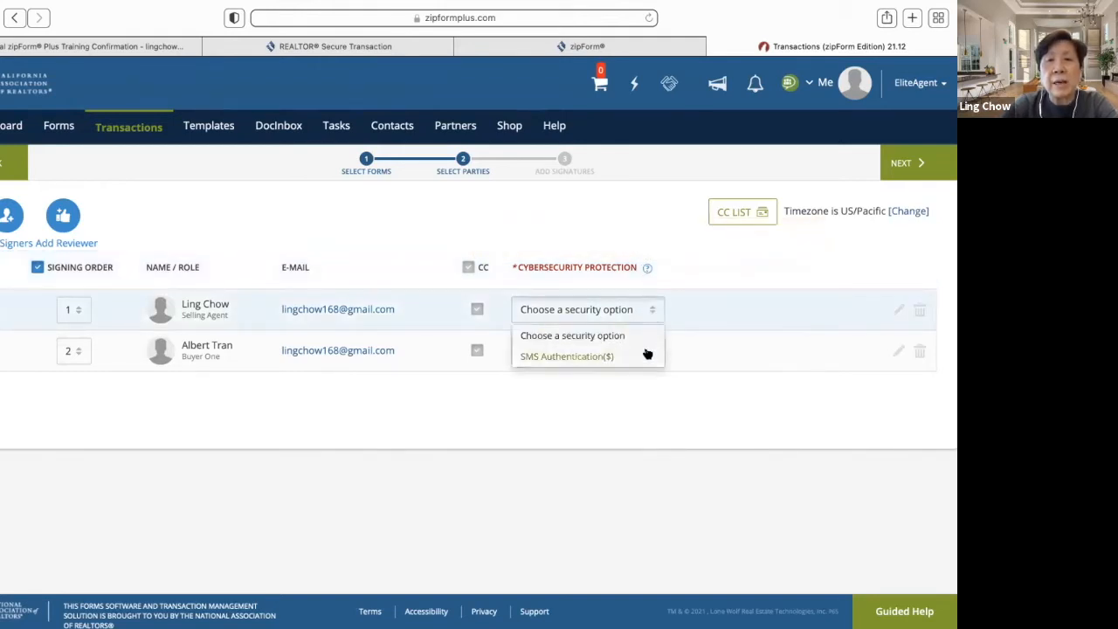
pyautogui.click(647, 354)
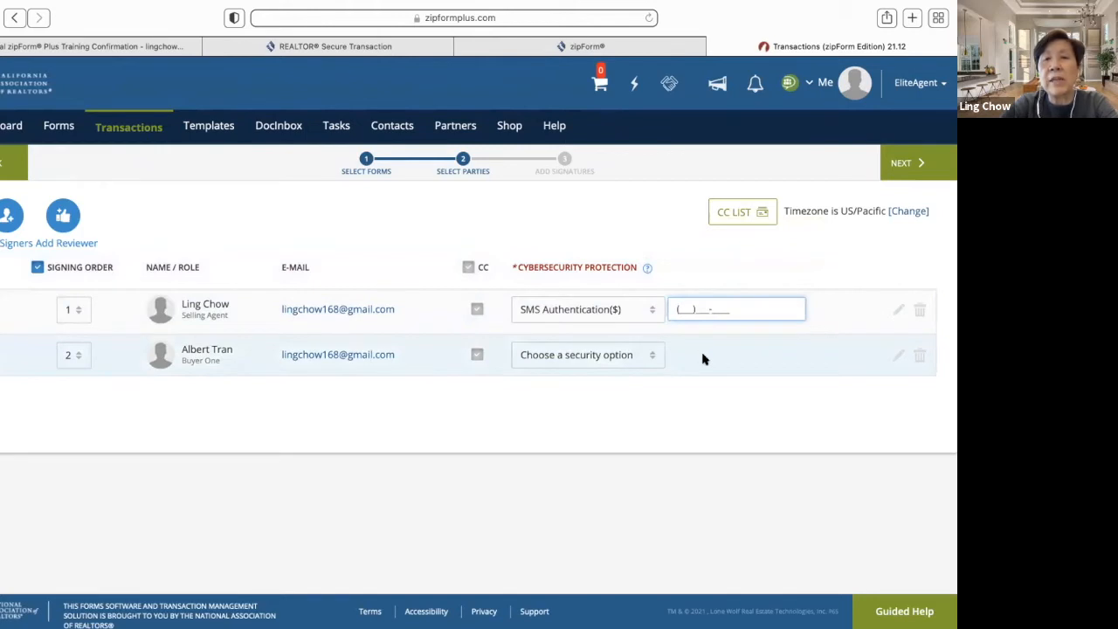
pyautogui.click(653, 315)
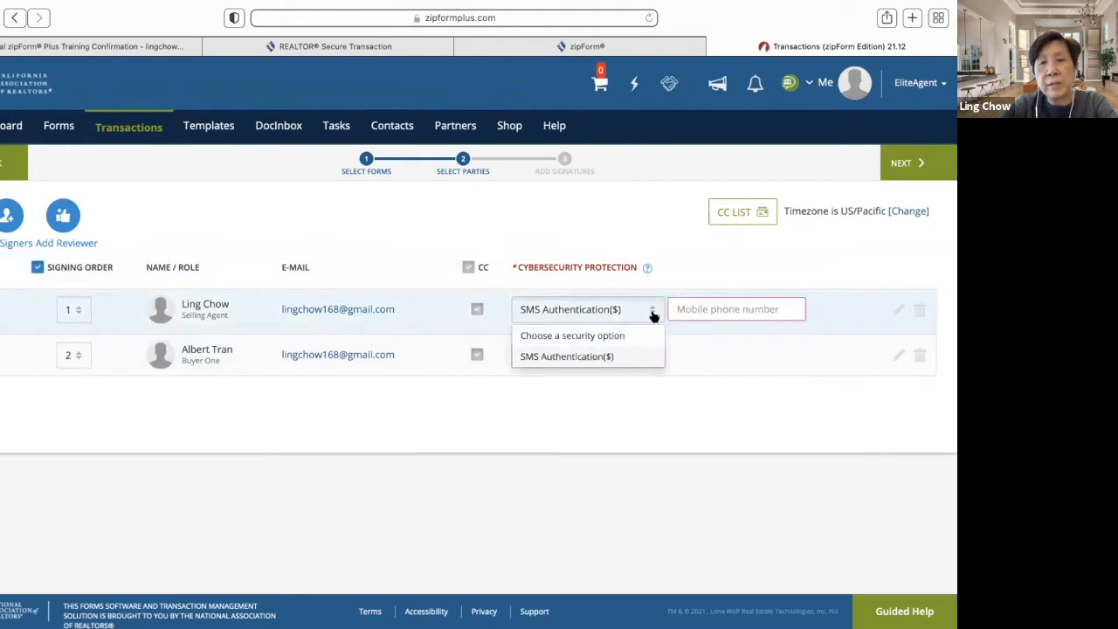
pyautogui.click(645, 335)
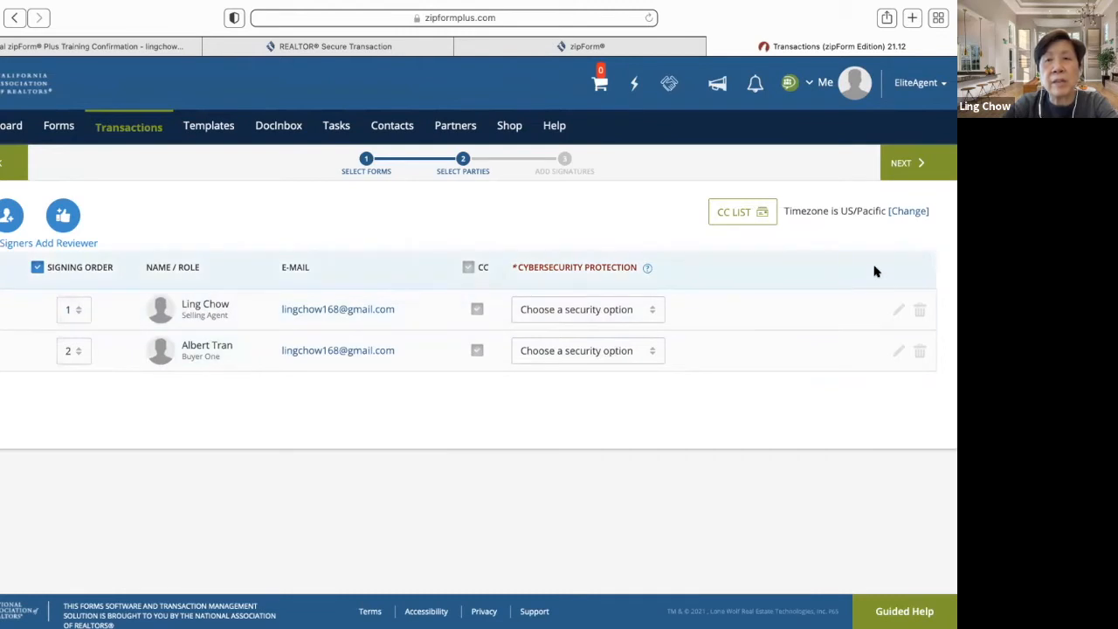
pyautogui.click(901, 162)
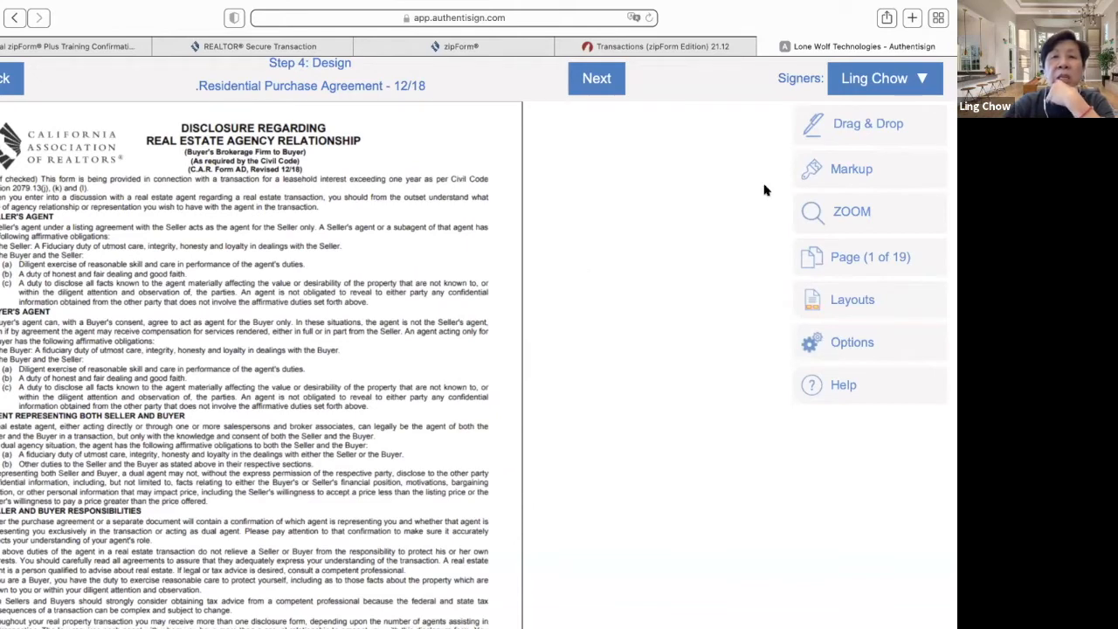
# - Show the Drag & Drop field palette and scroll through the 19-page agreement
pyautogui.click(853, 129)
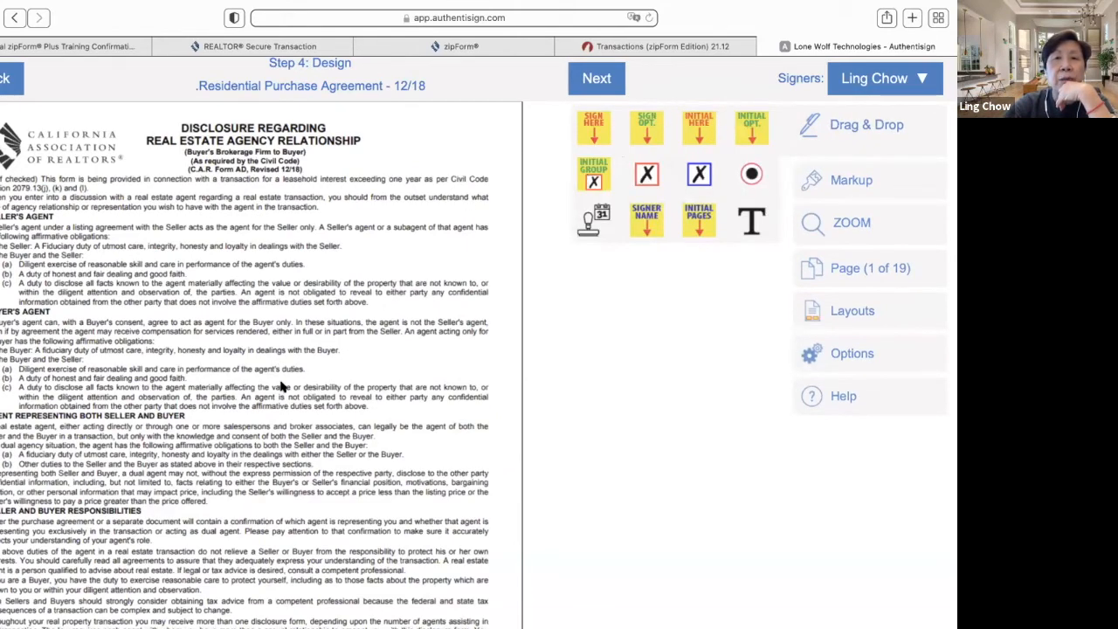
pyautogui.scroll(-10, 271, 394)
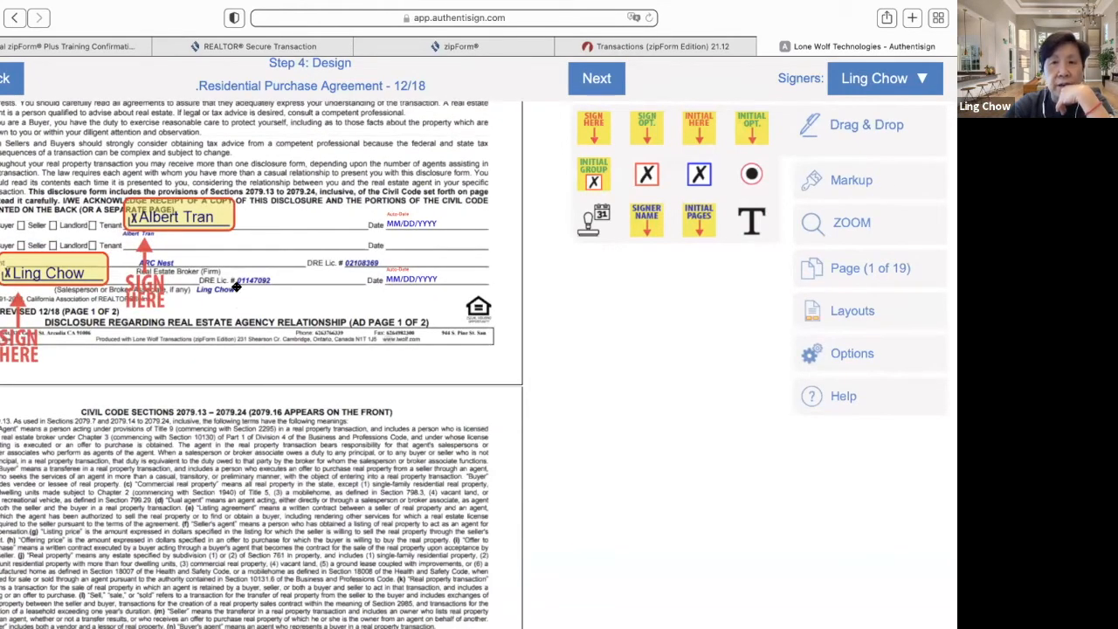
pyautogui.scroll(-10, 234, 297)
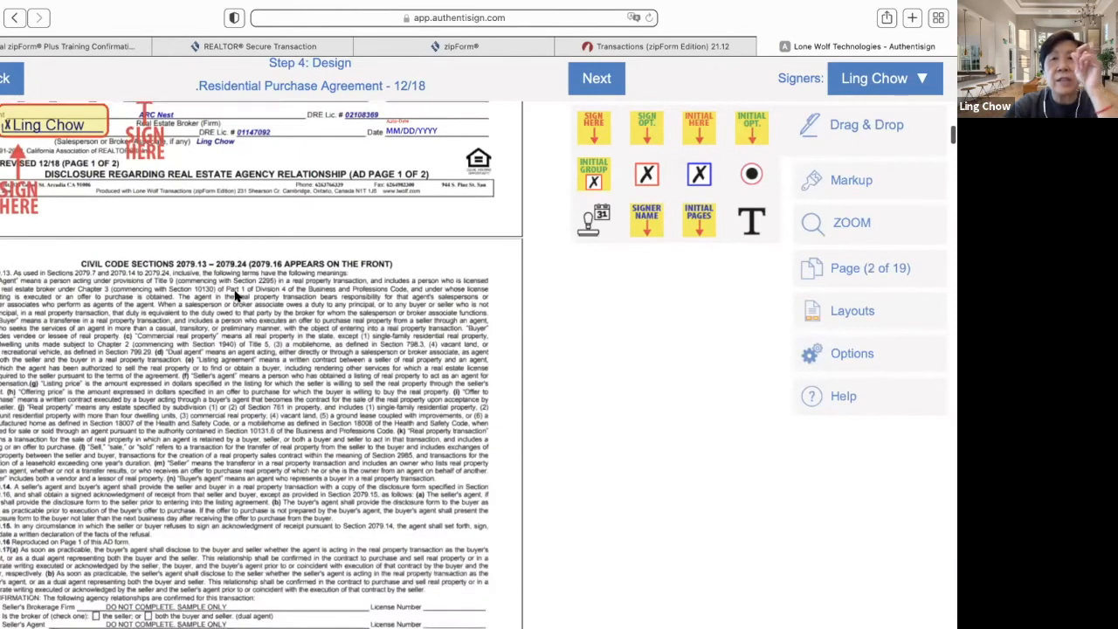
pyautogui.scroll(-10, 234, 297)
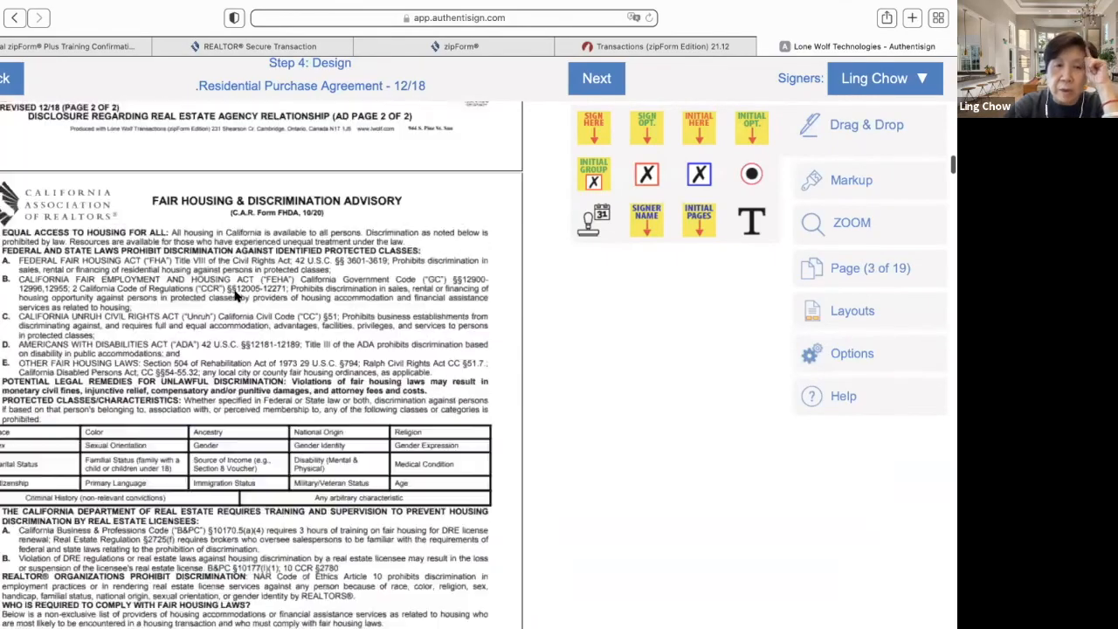
pyautogui.scroll(-10, 234, 297)
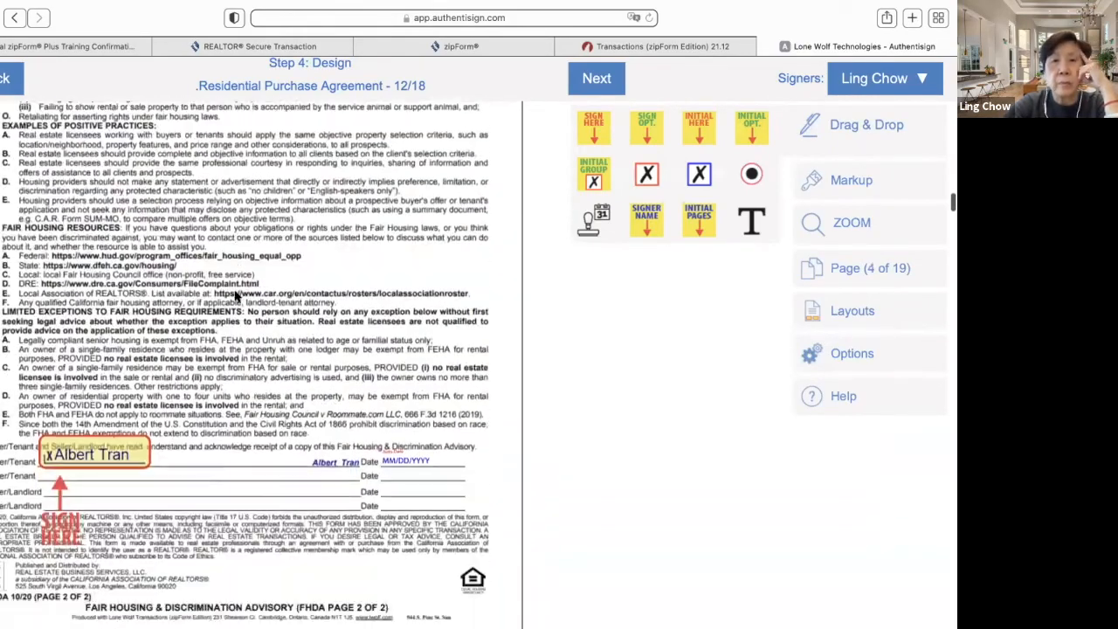
pyautogui.scroll(-10, 234, 297)
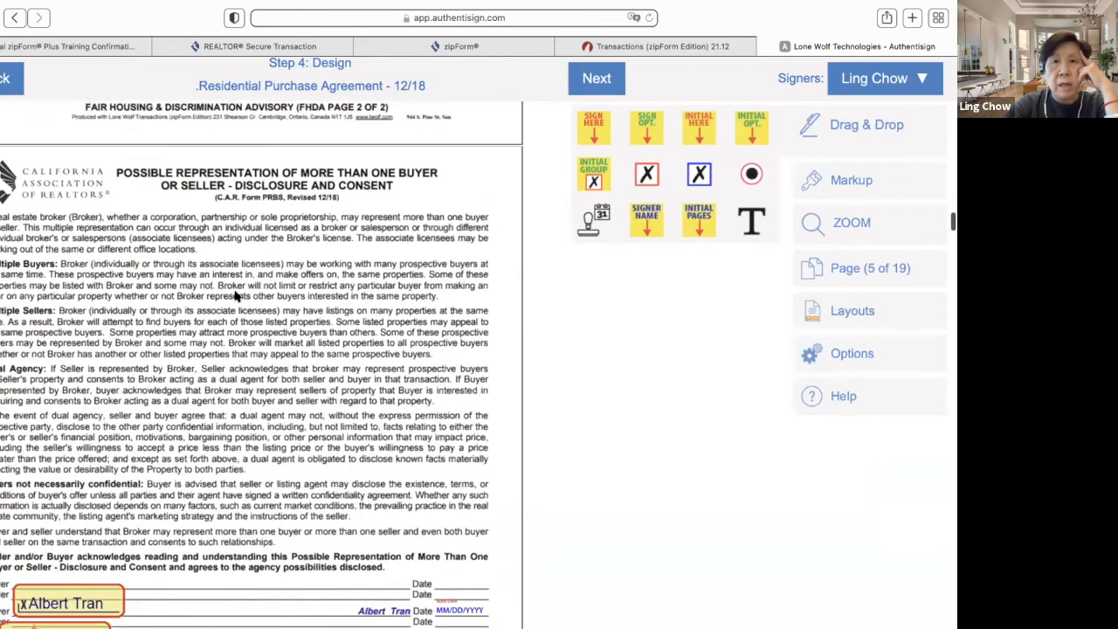
pyautogui.scroll(-10, 234, 297)
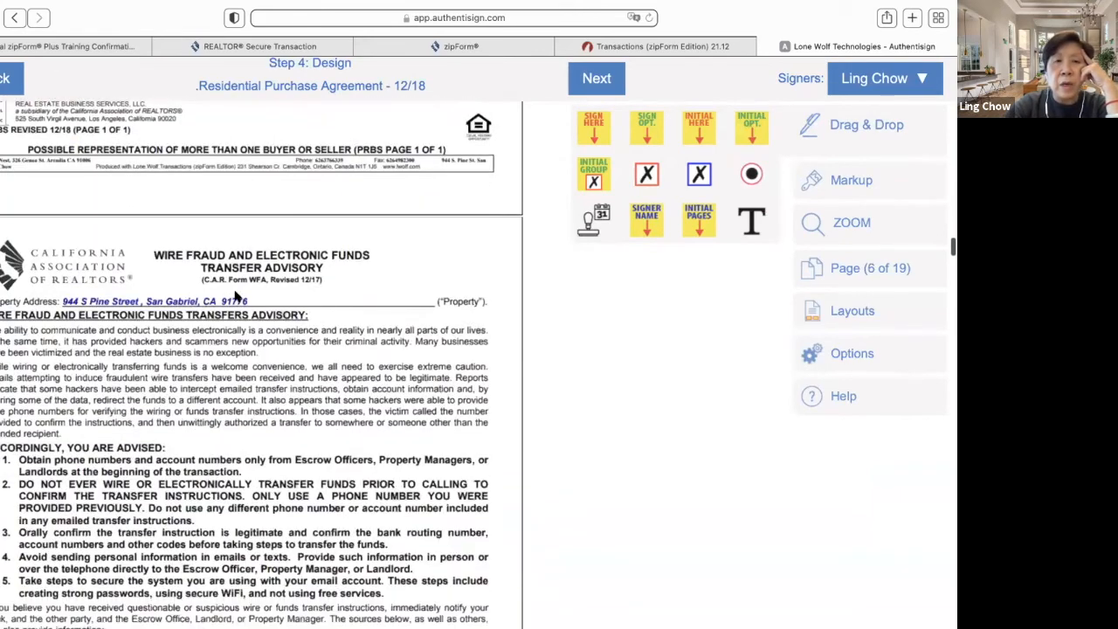
pyautogui.scroll(-1, 234, 297)
pyautogui.scroll(-3, 234, 297)
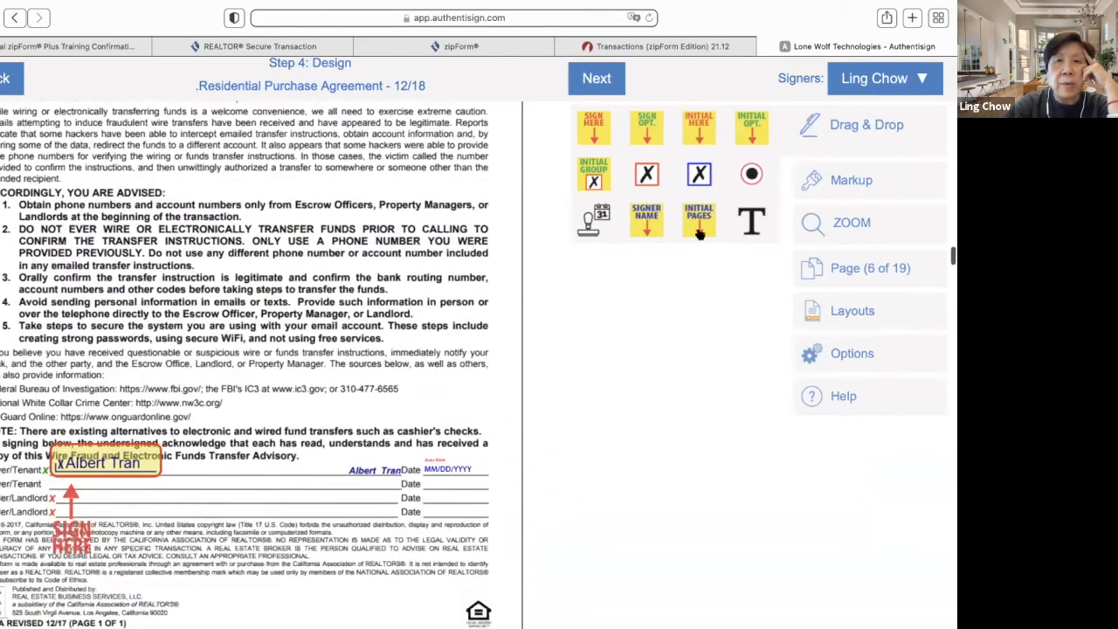
pyautogui.scroll(-14, 159, 428)
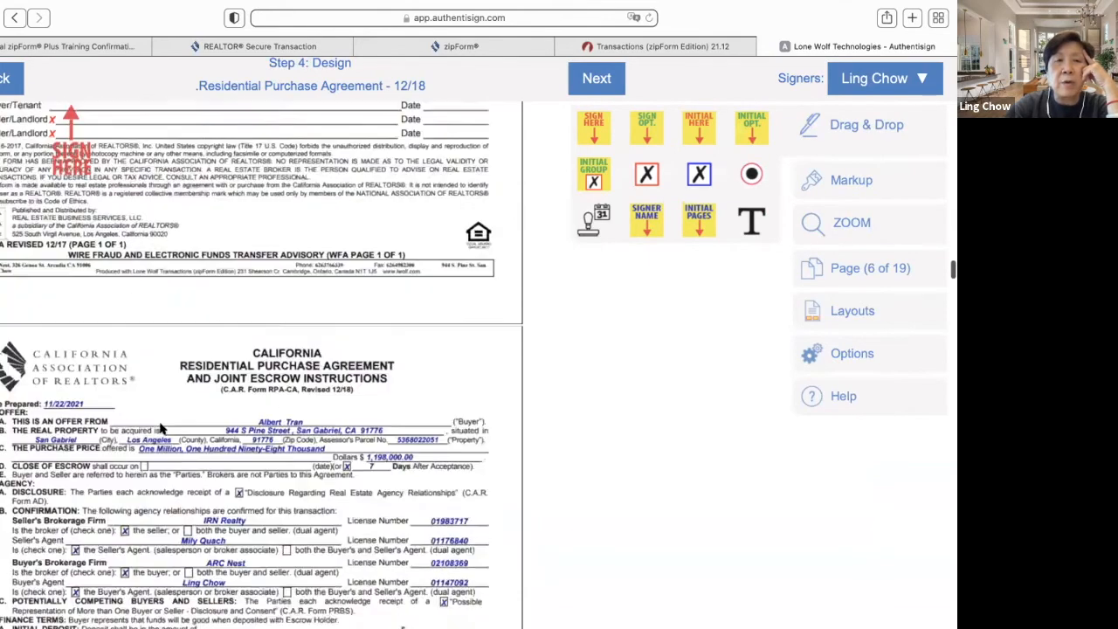
pyautogui.scroll(-3, 159, 428)
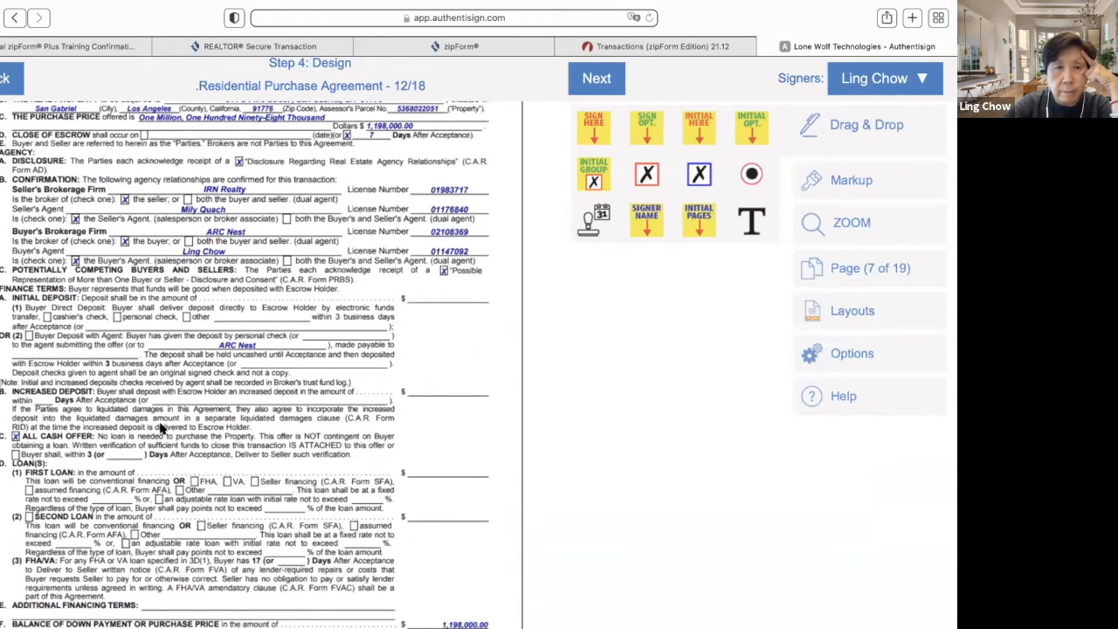
pyautogui.scroll(-1, 161, 428)
pyautogui.scroll(-5, 161, 428)
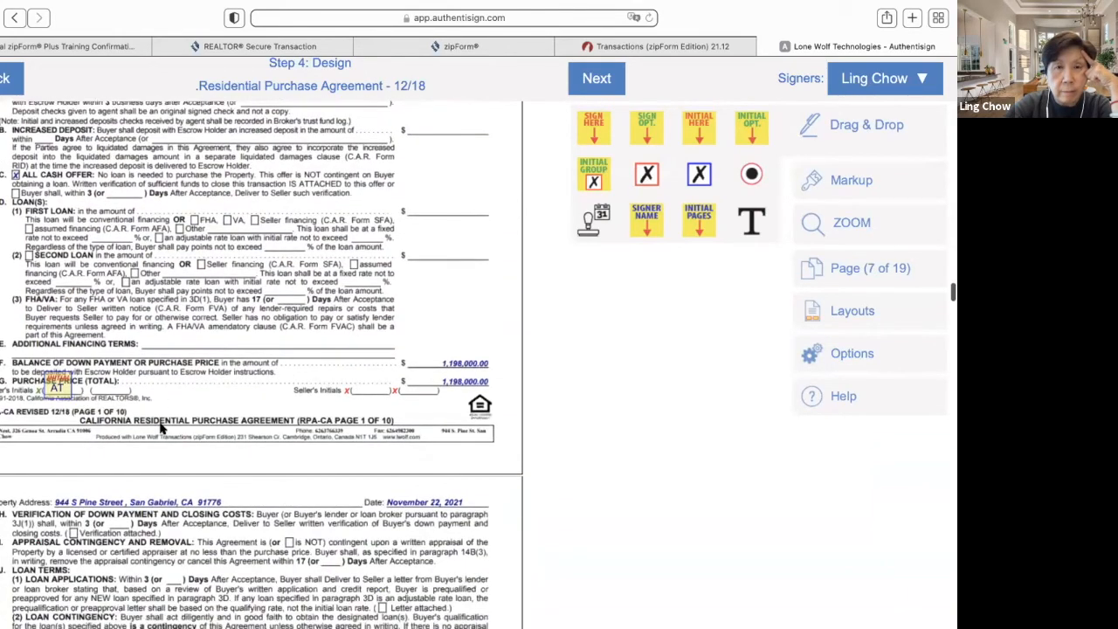
pyautogui.scroll(-5, 161, 428)
pyautogui.scroll(-15, 160, 428)
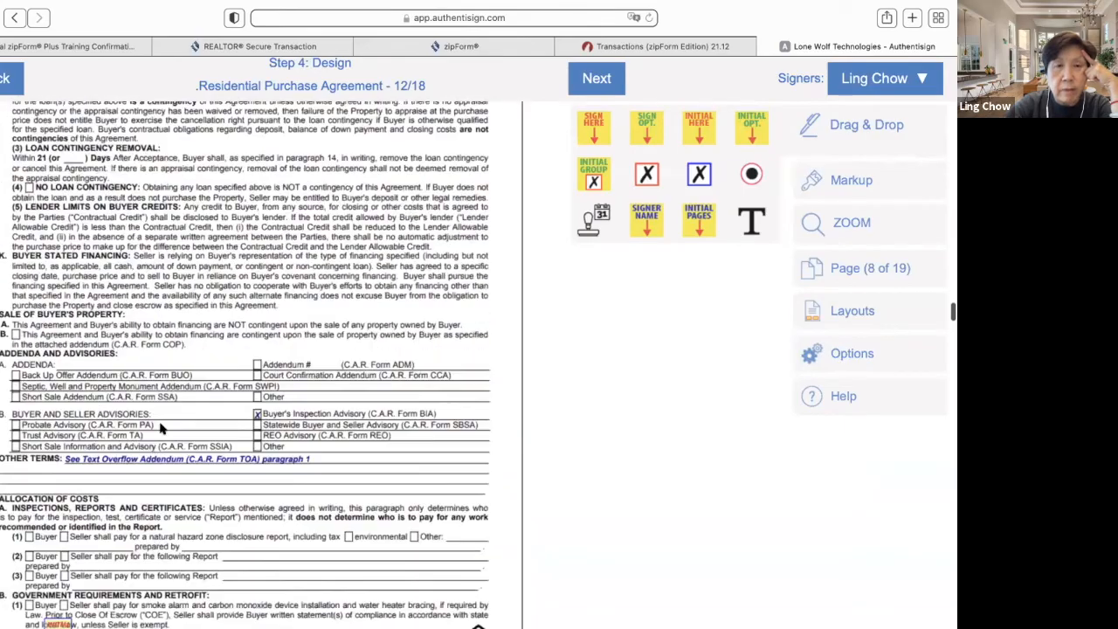
pyautogui.scroll(-20, 161, 428)
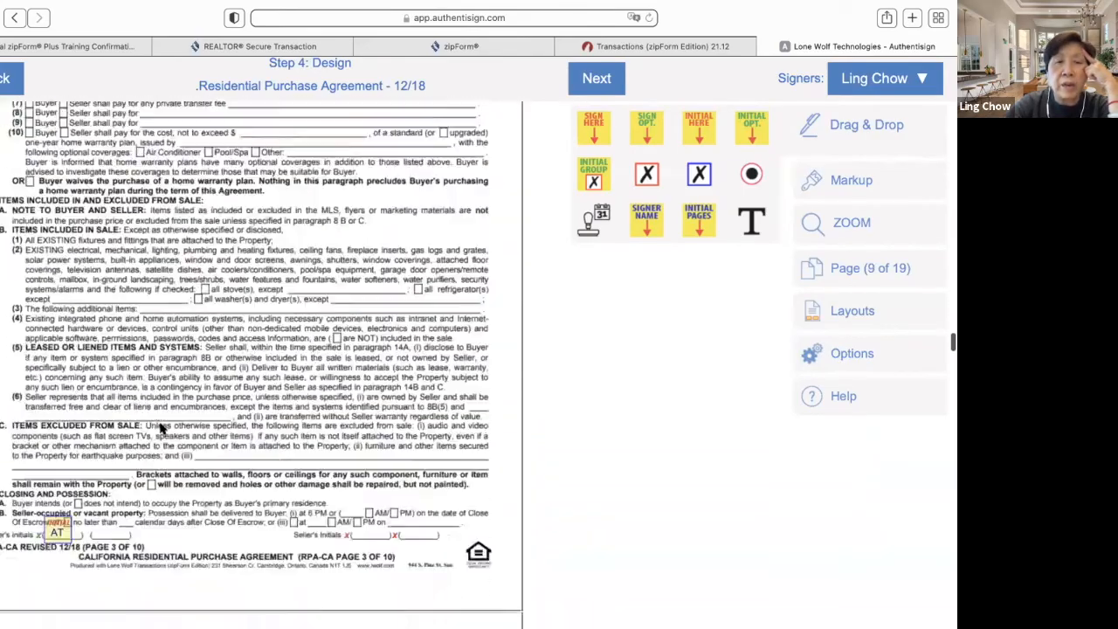
pyautogui.scroll(-20, 161, 428)
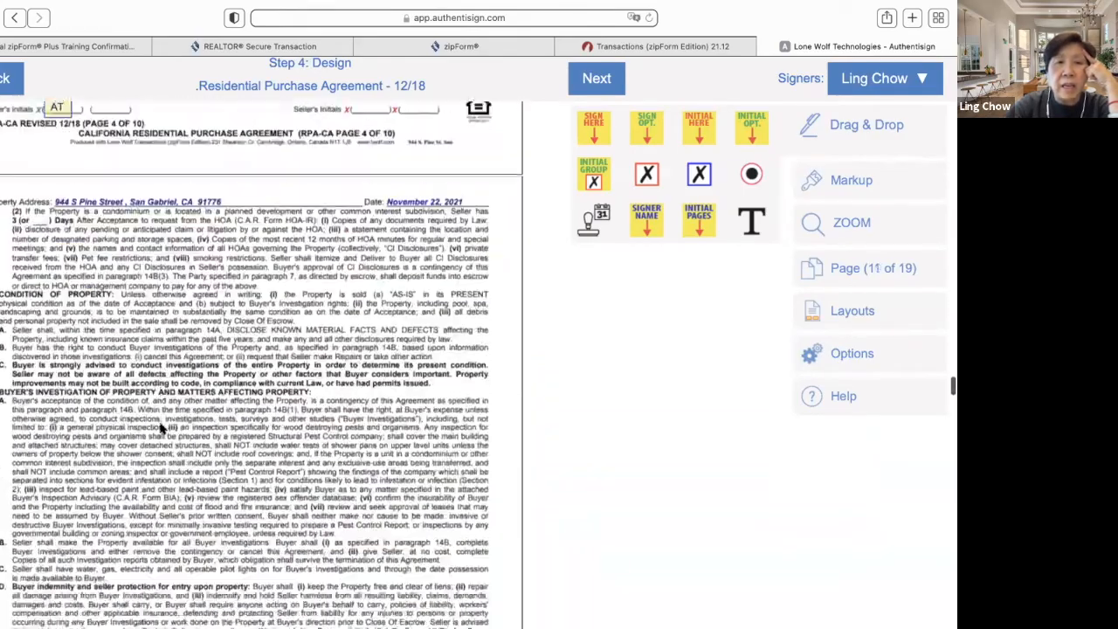
pyautogui.scroll(-15, 161, 428)
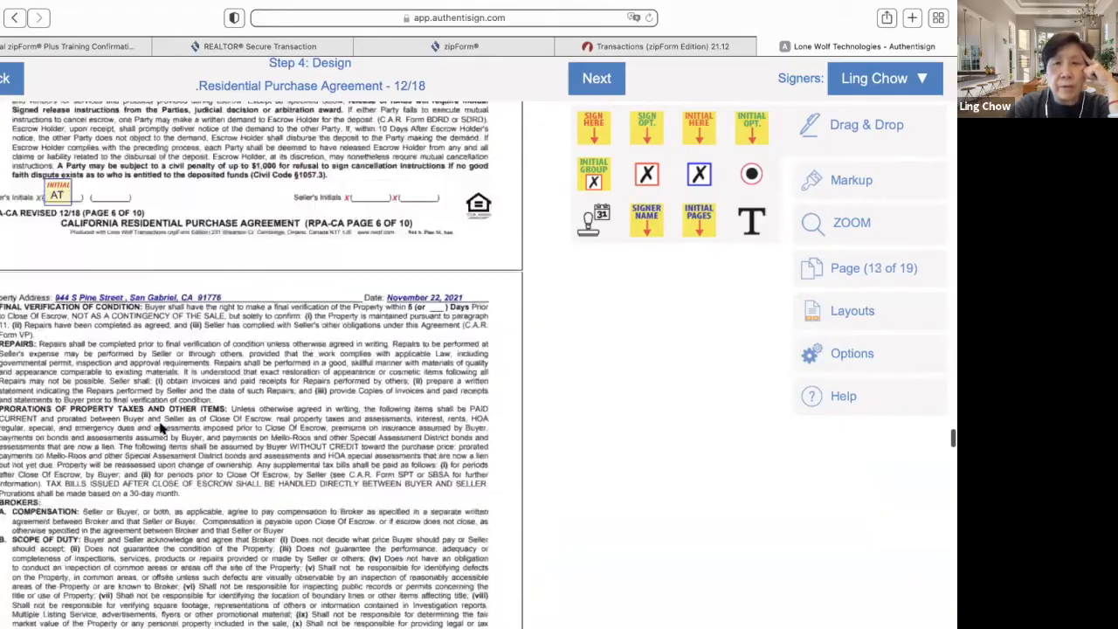
pyautogui.scroll(12, 161, 428)
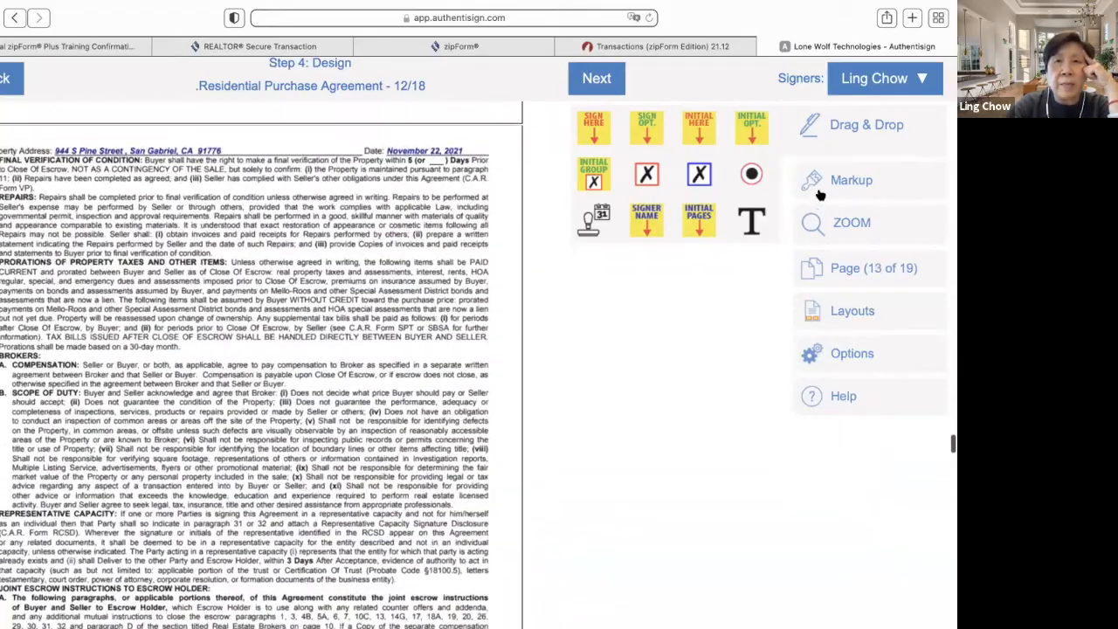
# - Review the buyer's and agent's signature fields, hide the palette, and finish the signing setup
pyautogui.click(921, 81)
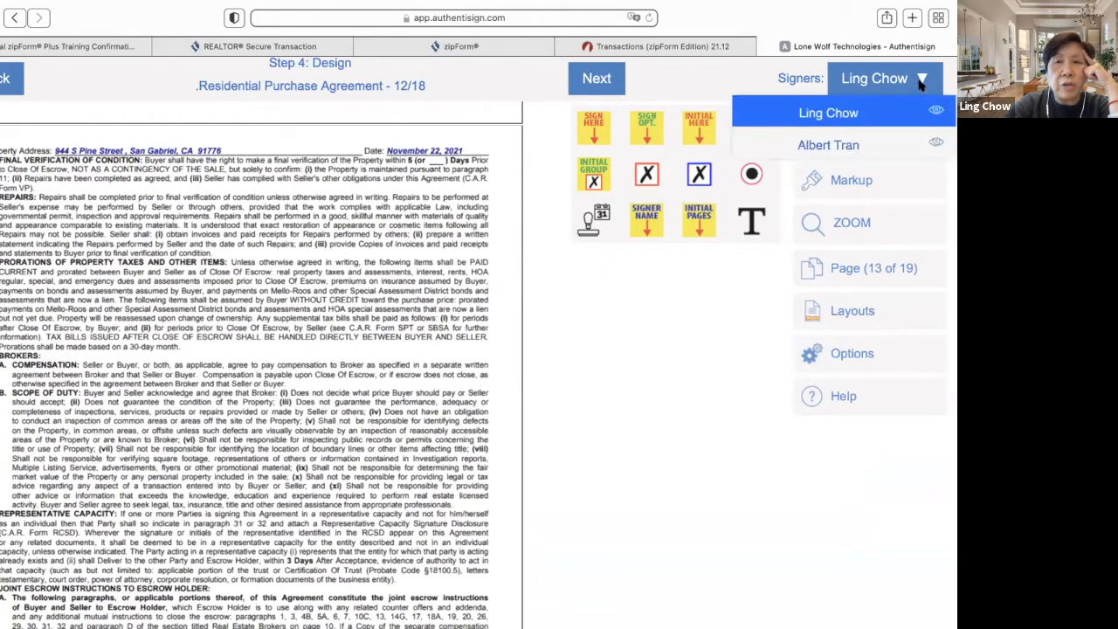
pyautogui.click(874, 146)
pyautogui.scroll(3, 315, 436)
pyautogui.scroll(6, 312, 436)
pyautogui.scroll(9, 313, 437)
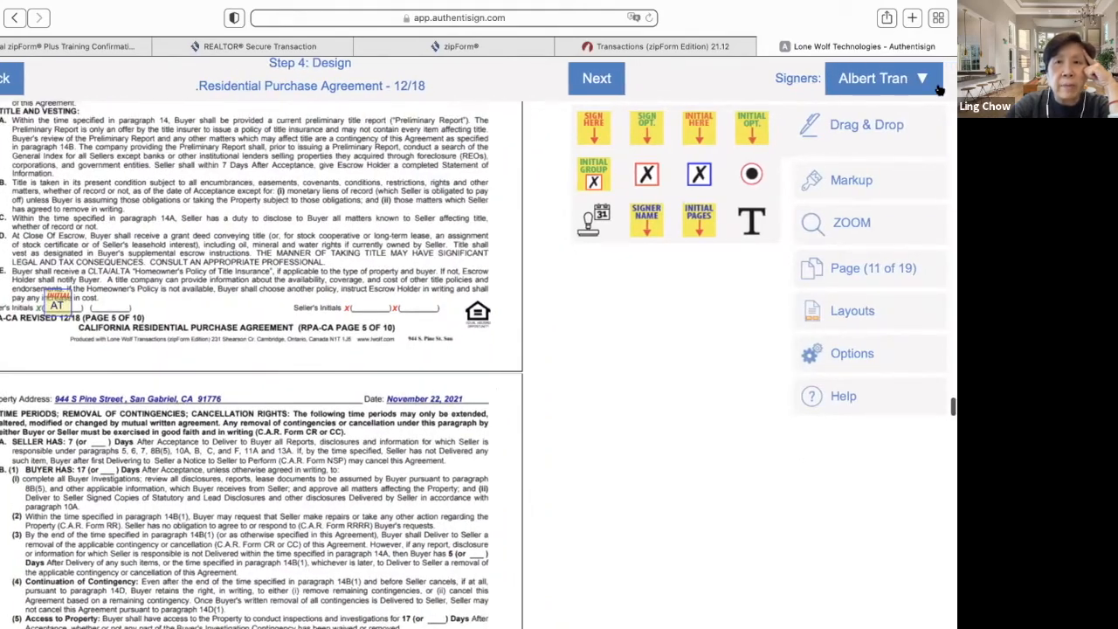
pyautogui.click(927, 85)
pyautogui.click(907, 111)
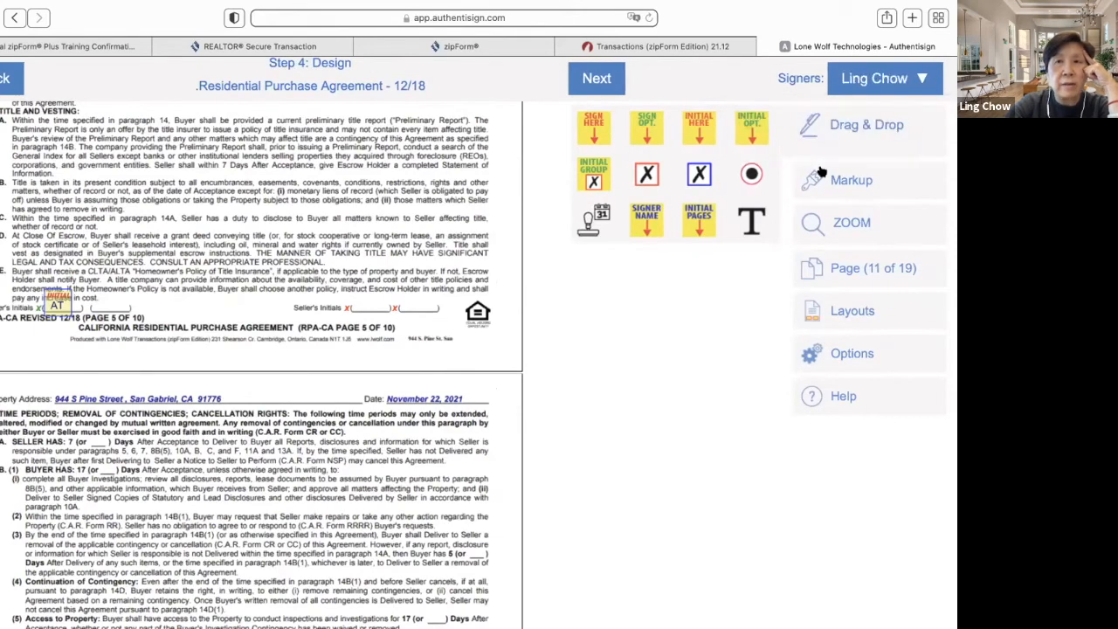
pyautogui.click(879, 125)
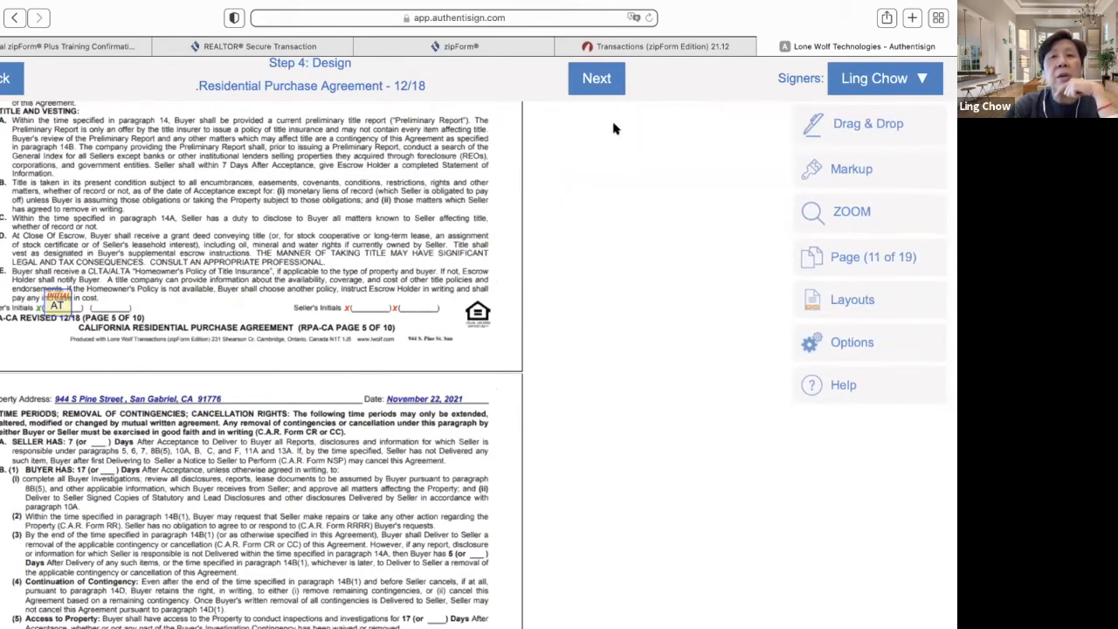
pyautogui.click(596, 80)
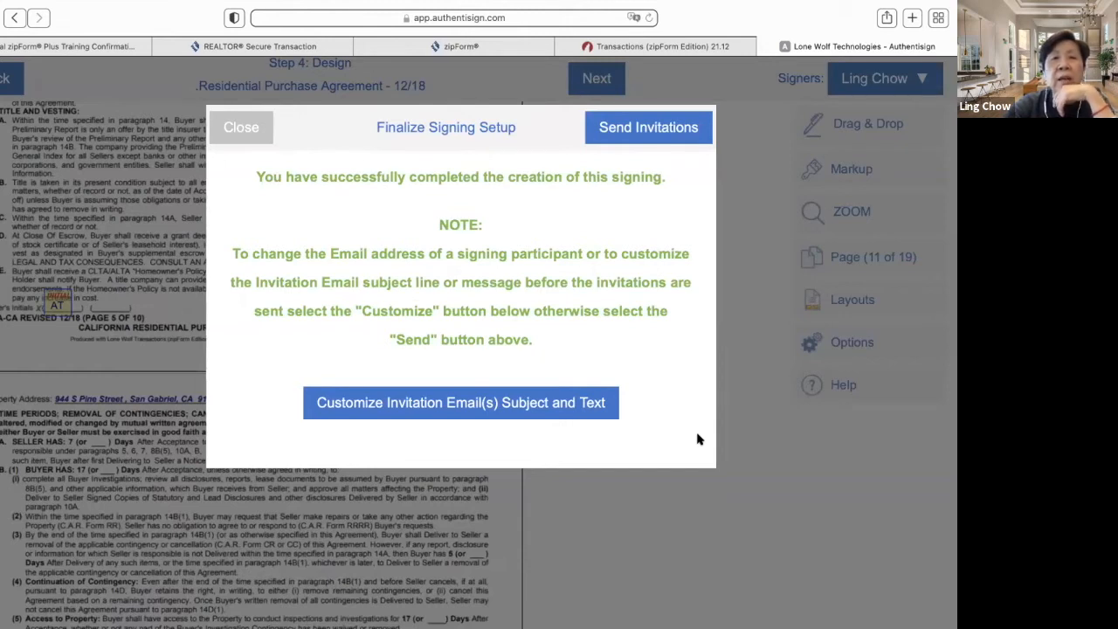
# - Set the first signer's invitation email subject to 'Sign Residential Agreement'
pyautogui.click(583, 415)
pyautogui.click(372, 216)
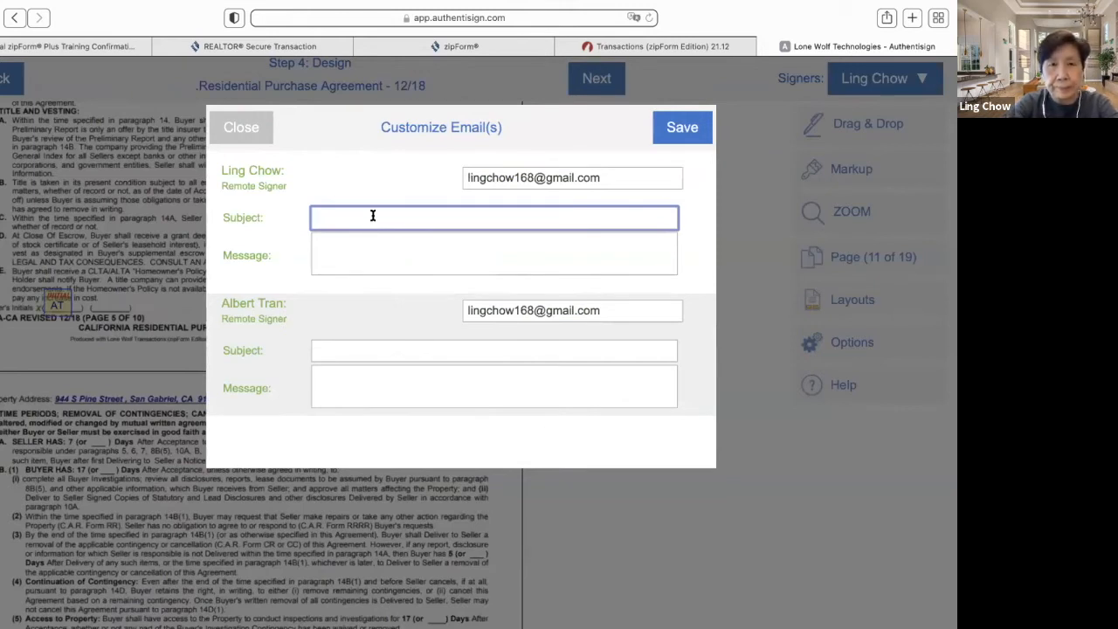
pyautogui.write('Sign')
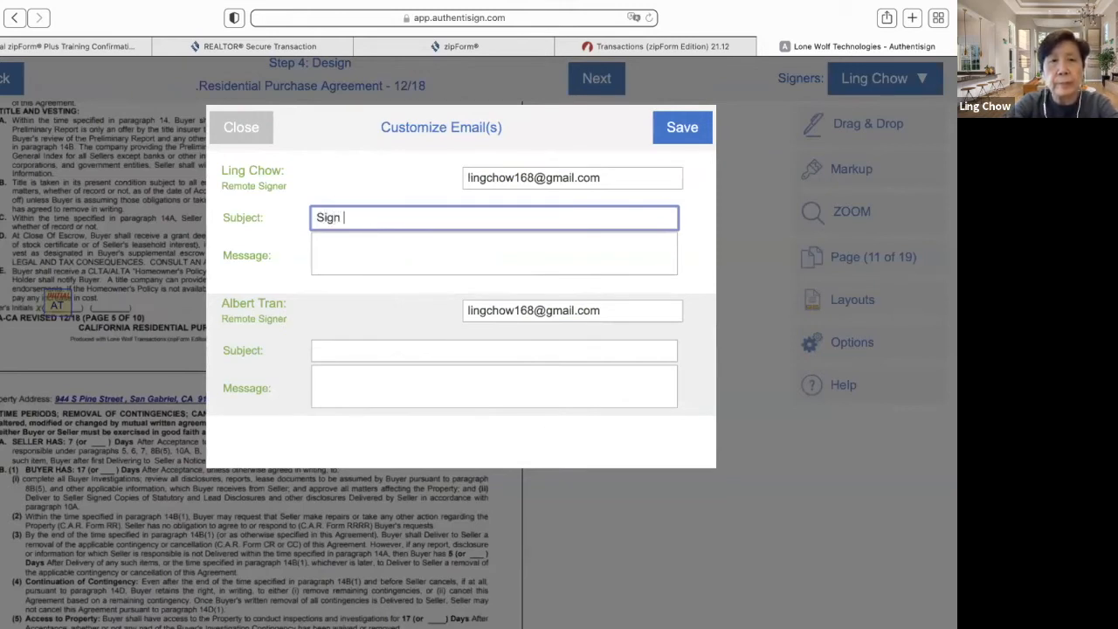
pyautogui.write(' R')
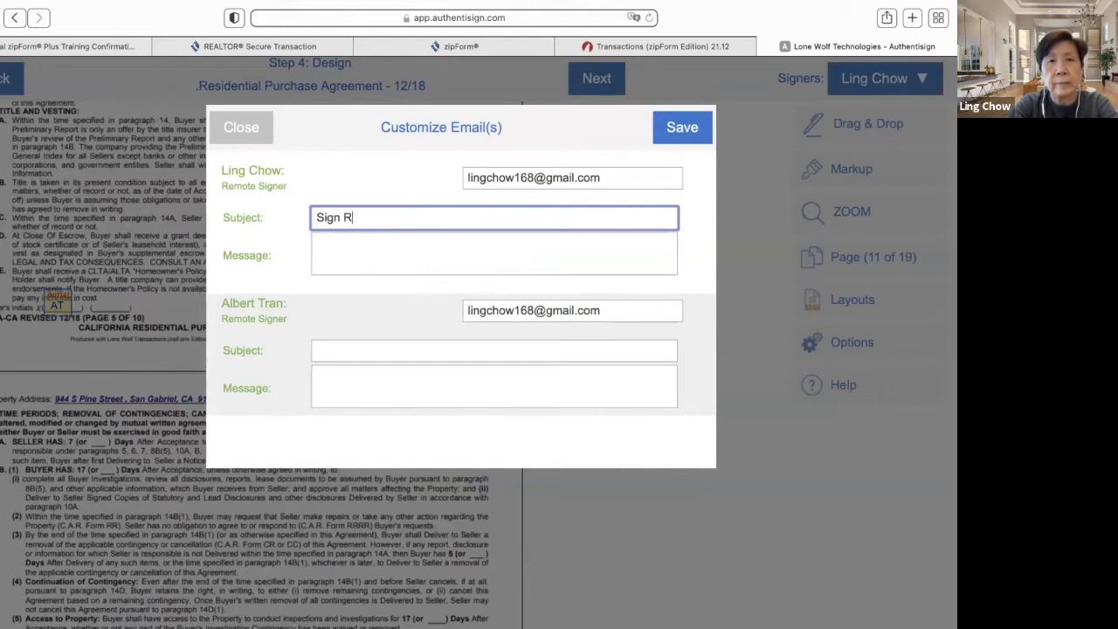
pyautogui.write('esid')
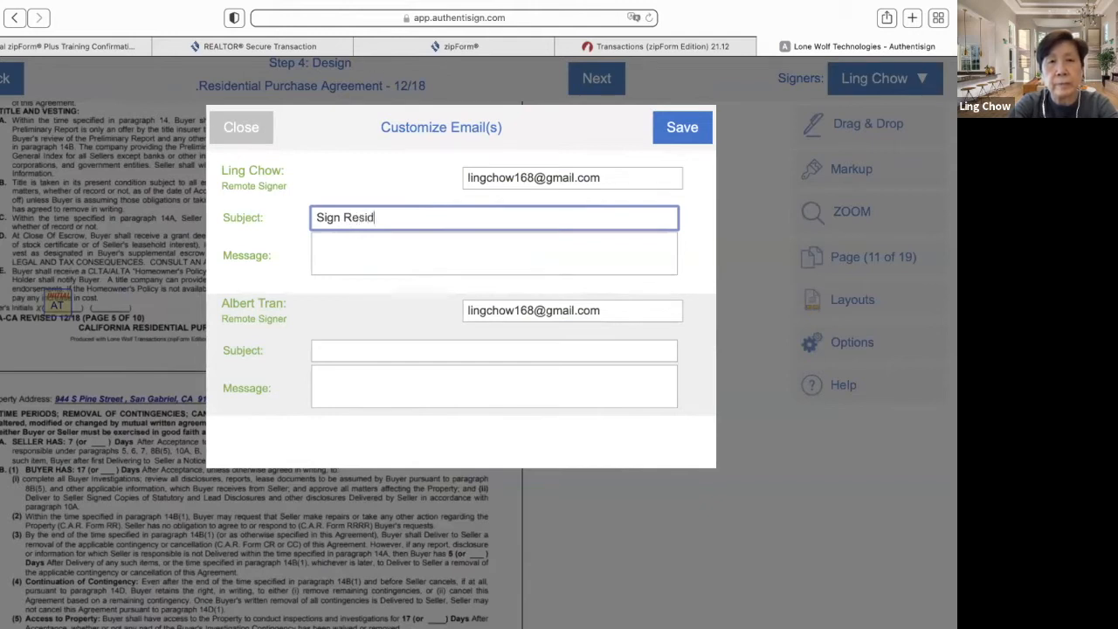
pyautogui.write('ential Agreement')
pyautogui.click(372, 250)
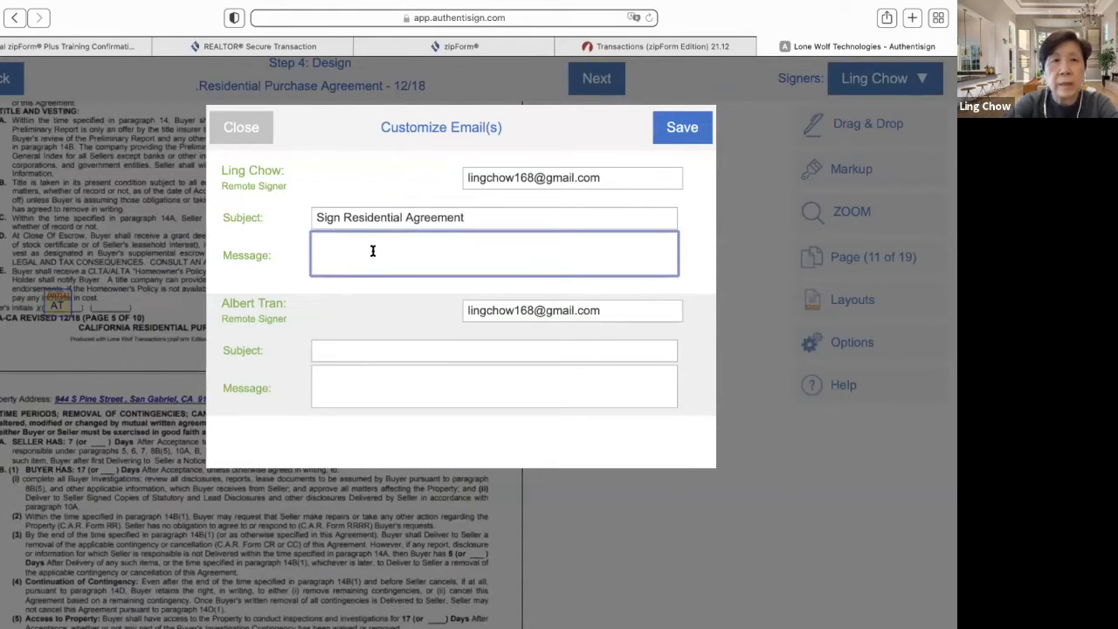
# - Give the second signer subject 'Sign Residential Agreement' and message 'Sign...Sign...Sign', then save and send invitations
pyautogui.click(372, 349)
pyautogui.write('S')
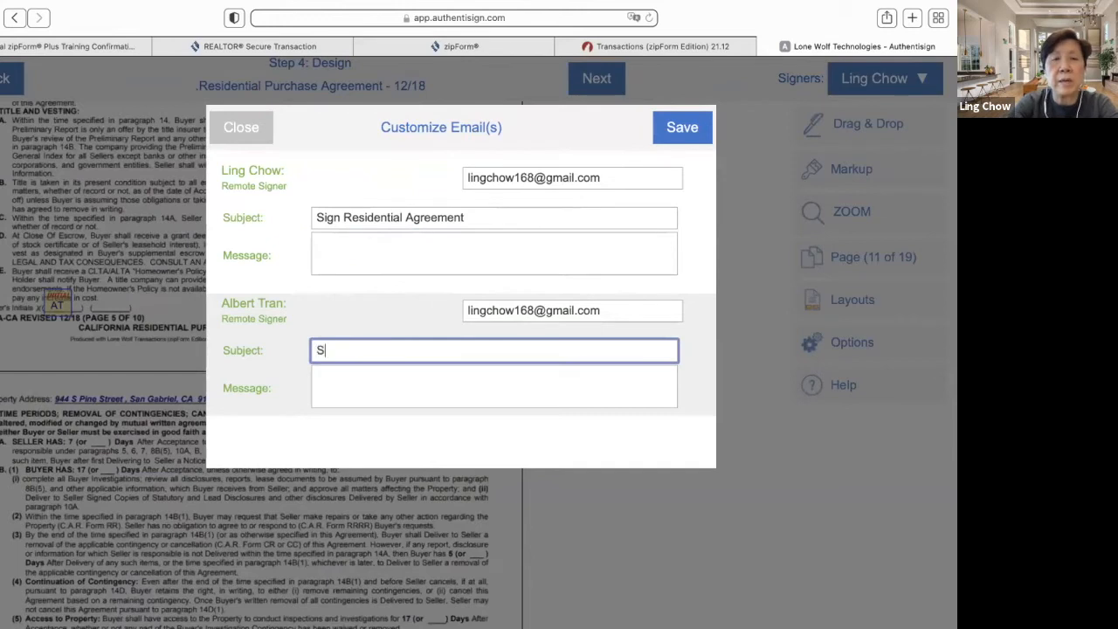
pyautogui.write('ign Residential Agreement')
pyautogui.click(337, 392)
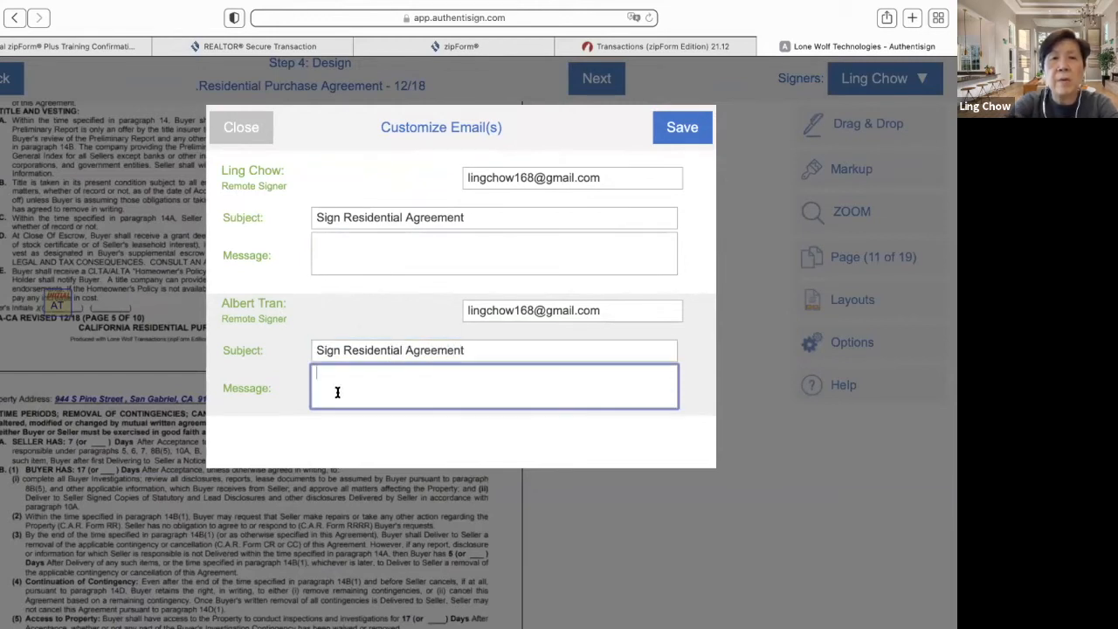
pyautogui.write('Sign')
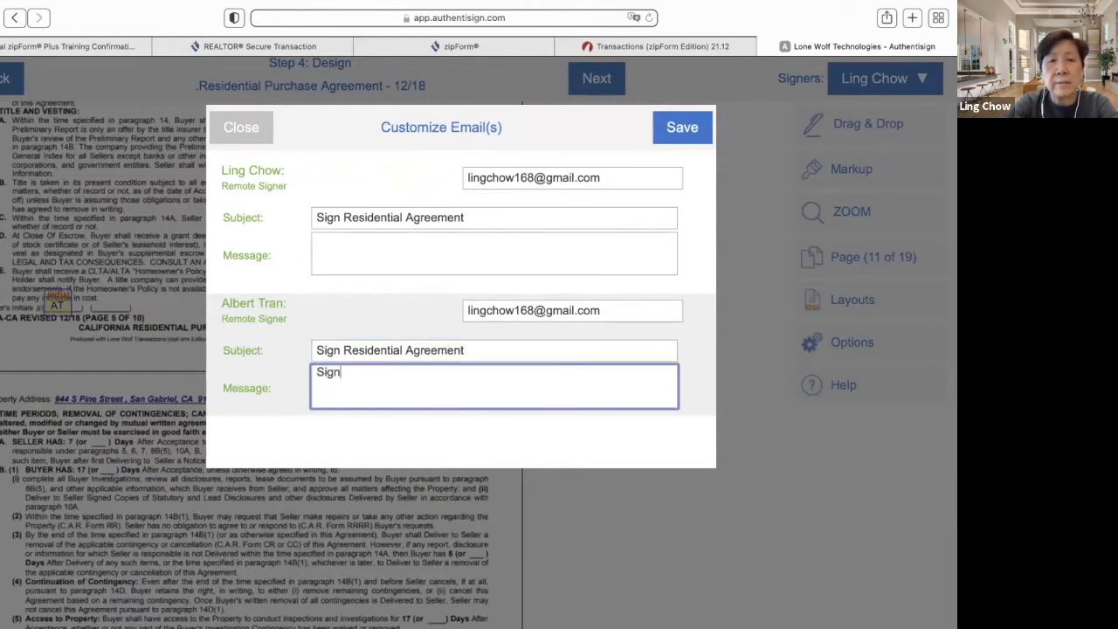
pyautogui.write('...Sign...Sign...Sign')
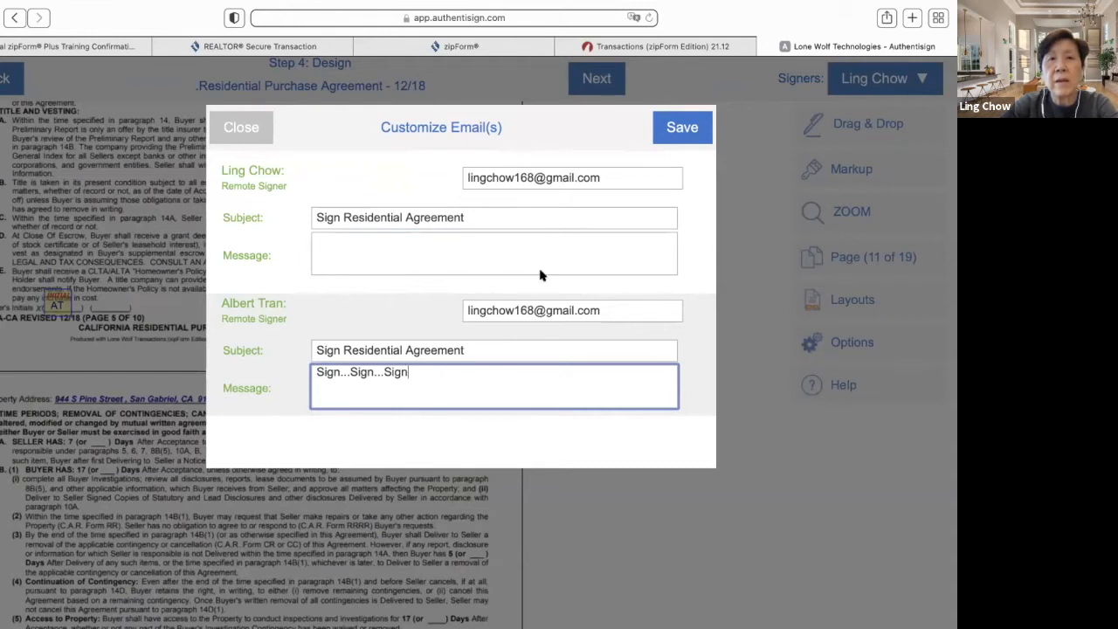
pyautogui.click(680, 131)
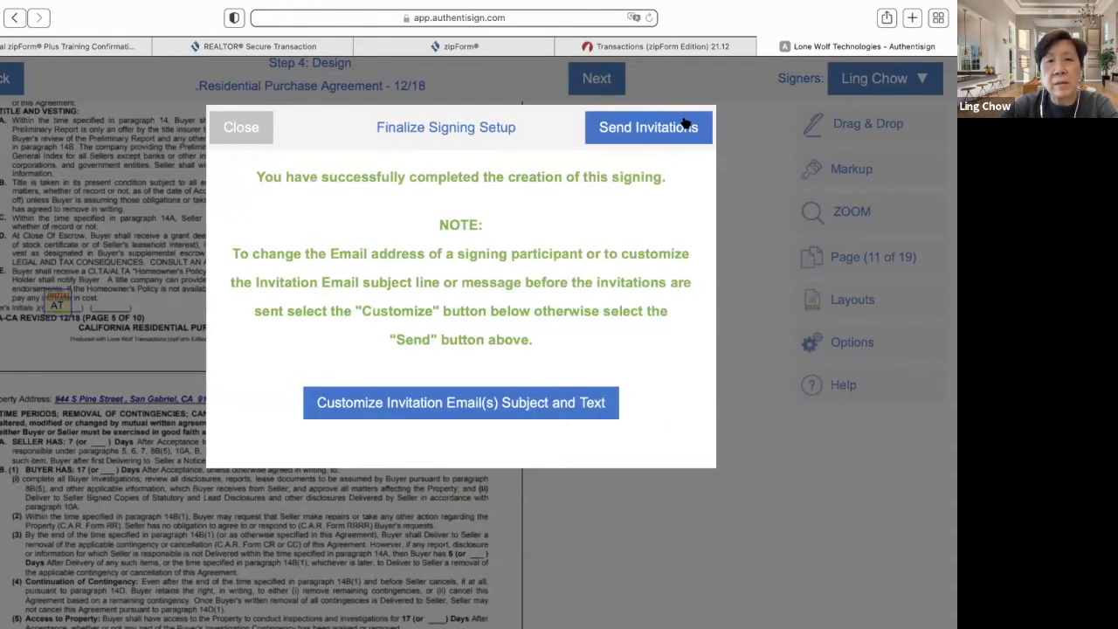
pyautogui.click(685, 127)
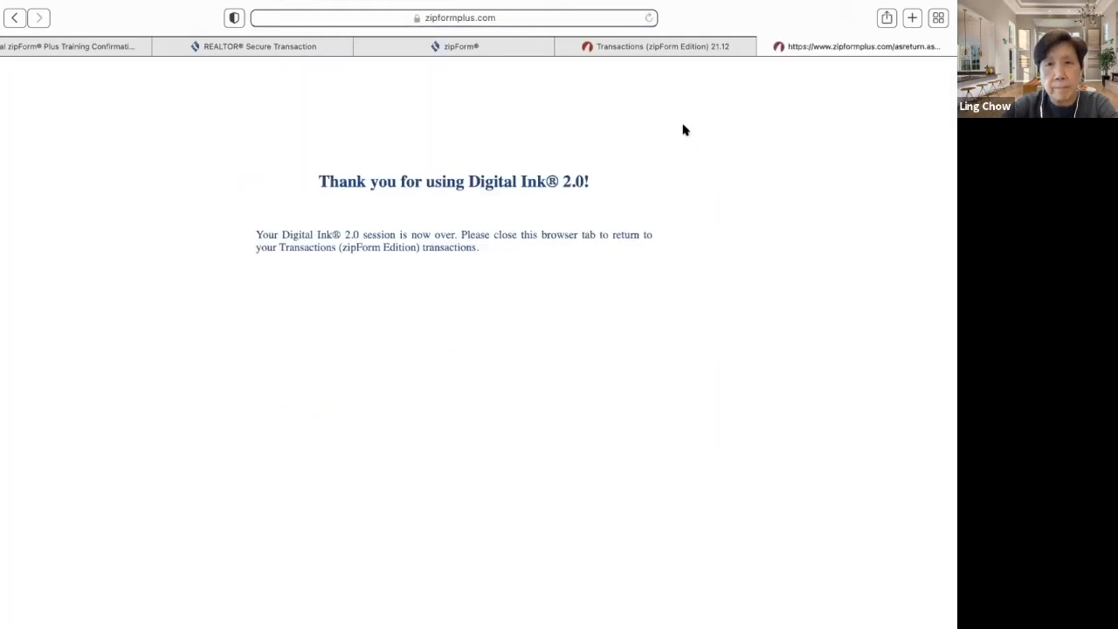
# - Return to the full Gmail inbox and refresh until the signing invitation arrives
pyautogui.click(45, 46)
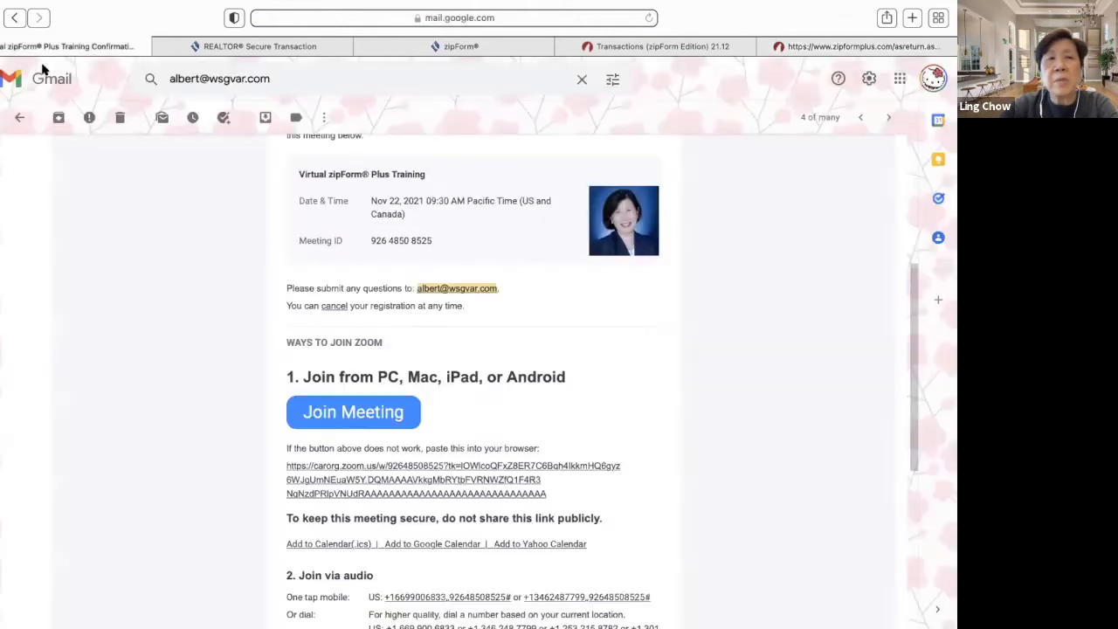
pyautogui.click(23, 120)
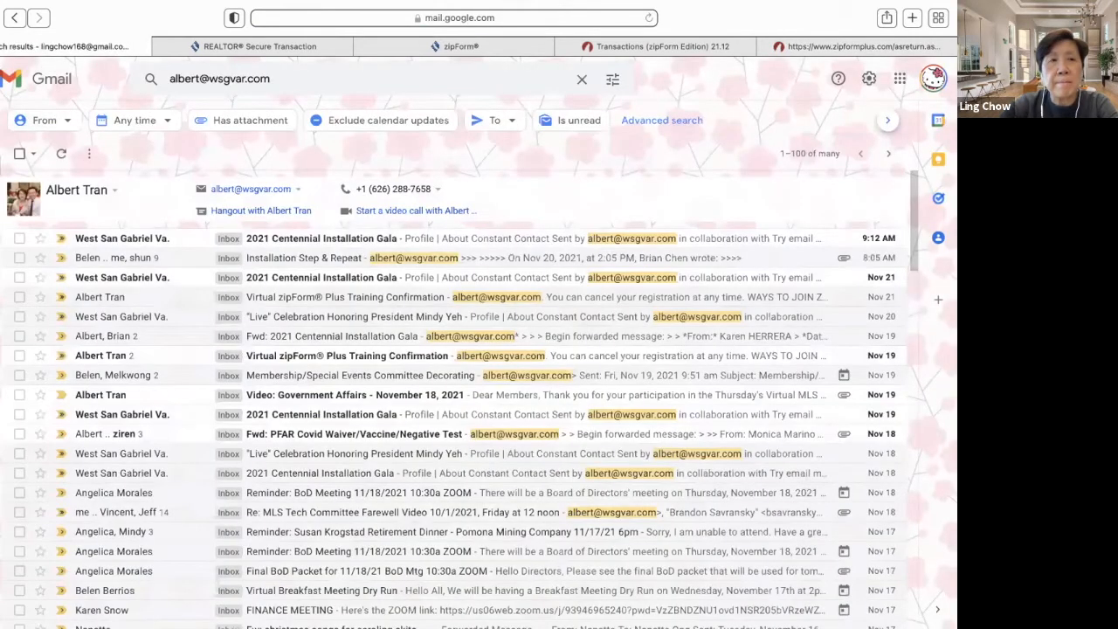
pyautogui.click(8, 165)
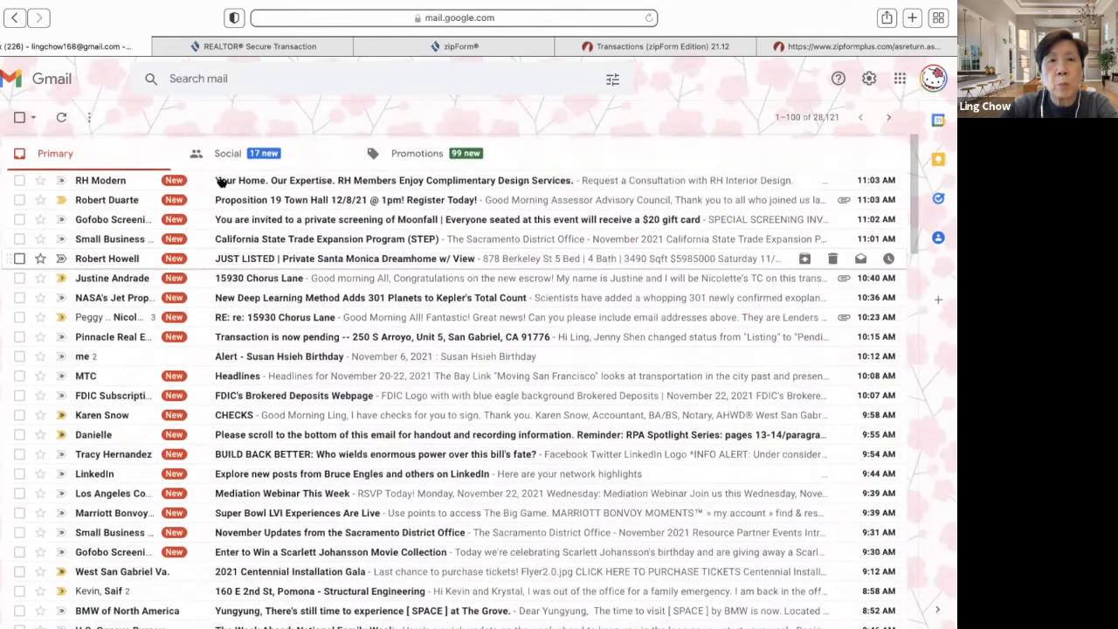
pyautogui.click(61, 120)
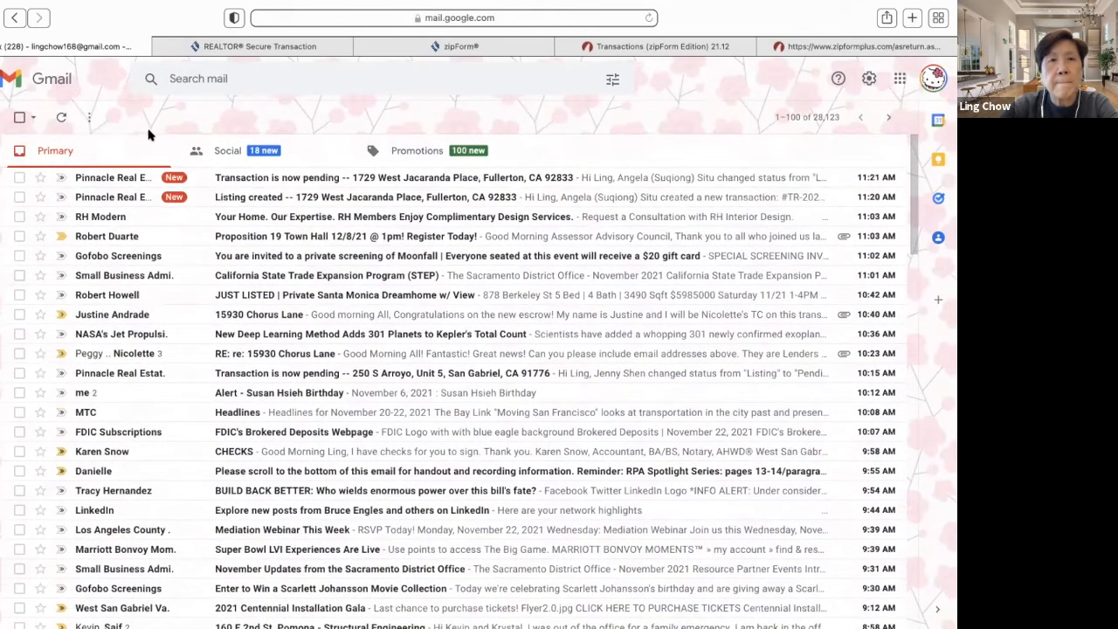
pyautogui.moveTo(5, 153)
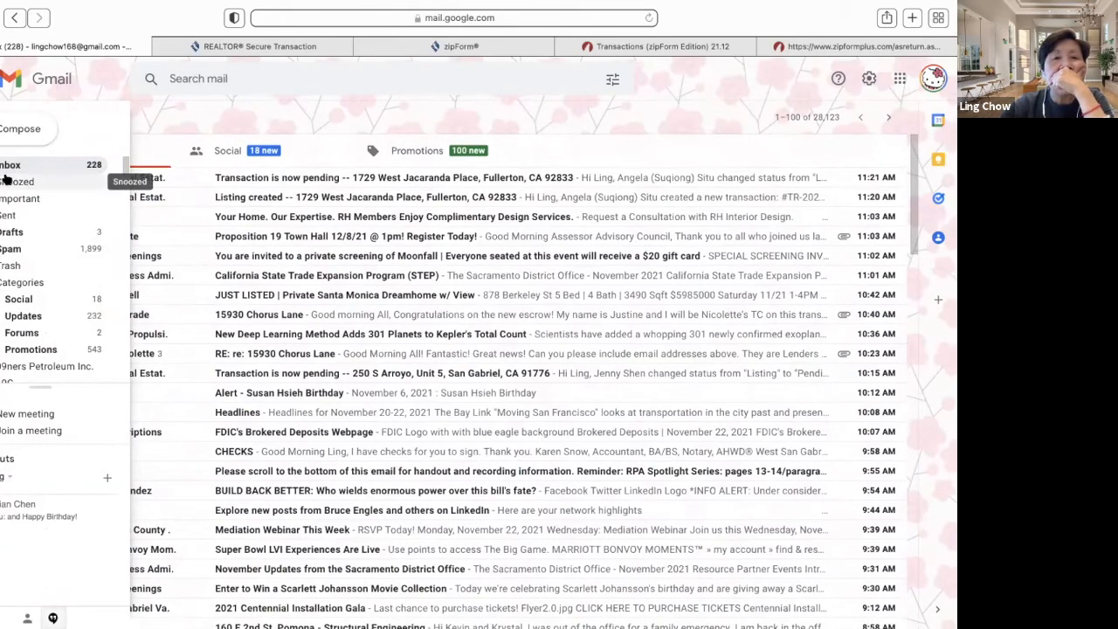
pyautogui.click(21, 174)
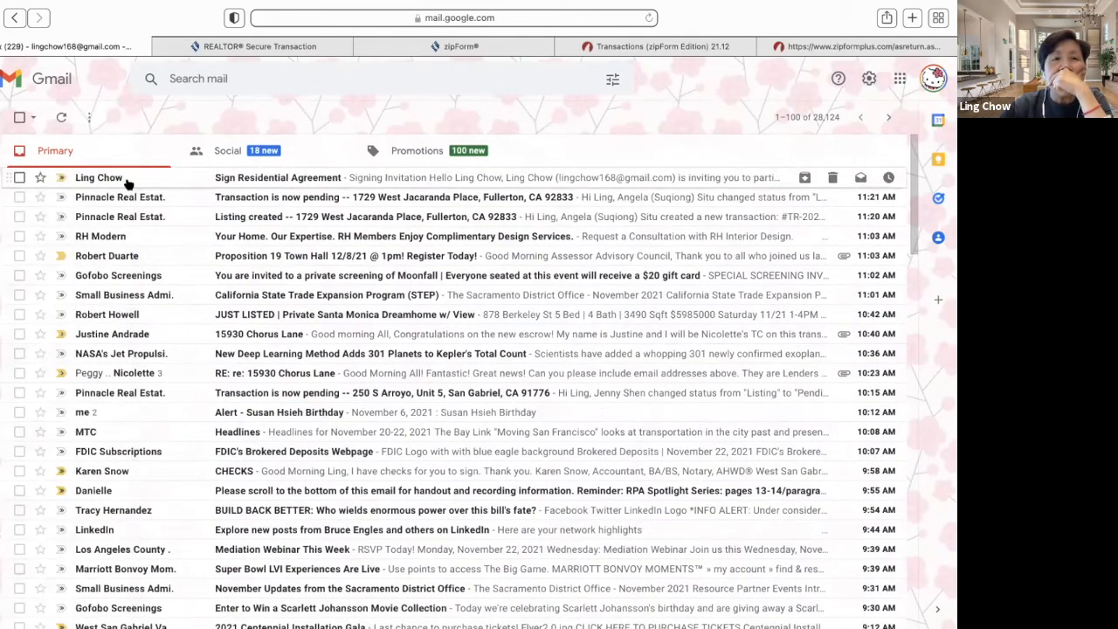
# - Open the 'Sign Residential Agreement' email, read through it, and start signing
pyautogui.click(128, 184)
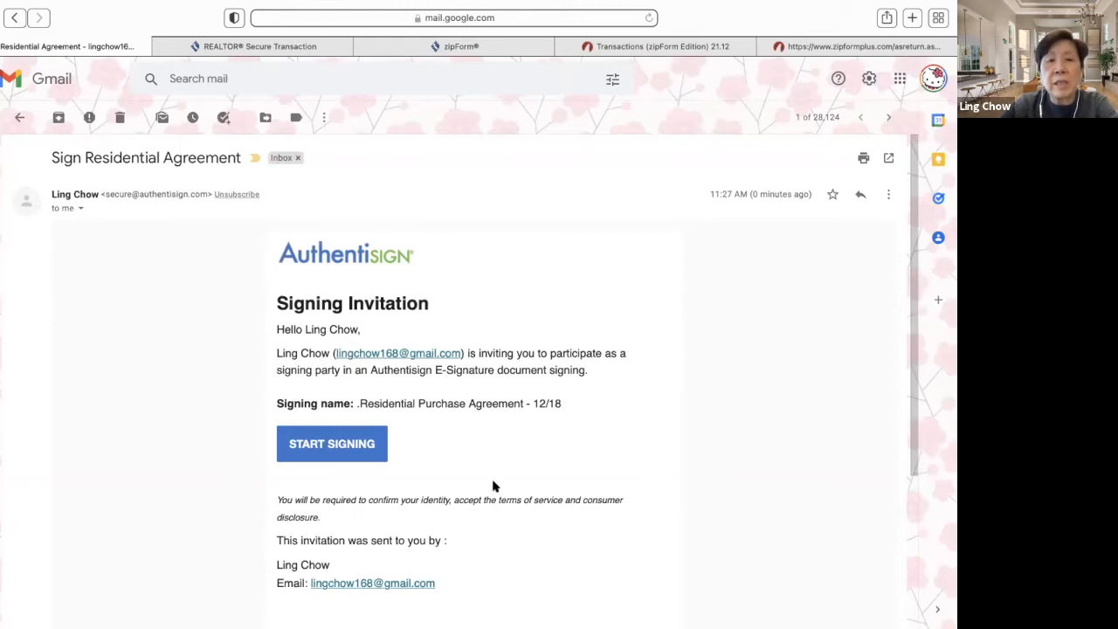
pyautogui.scroll(-2, 493, 487)
pyautogui.scroll(-2, 492, 487)
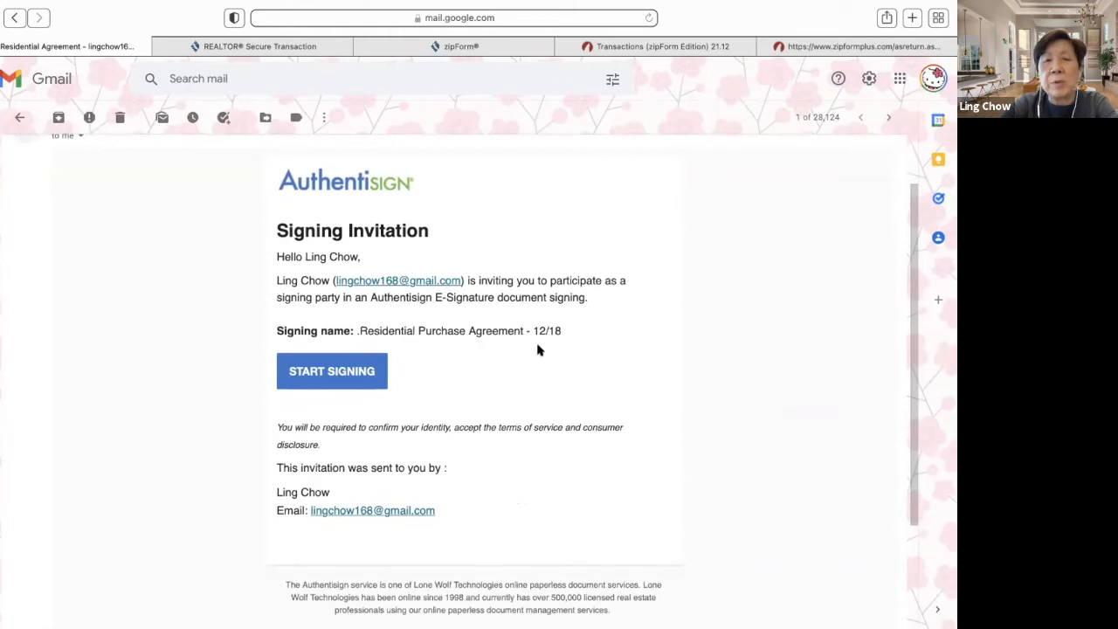
pyautogui.scroll(2, 607, 356)
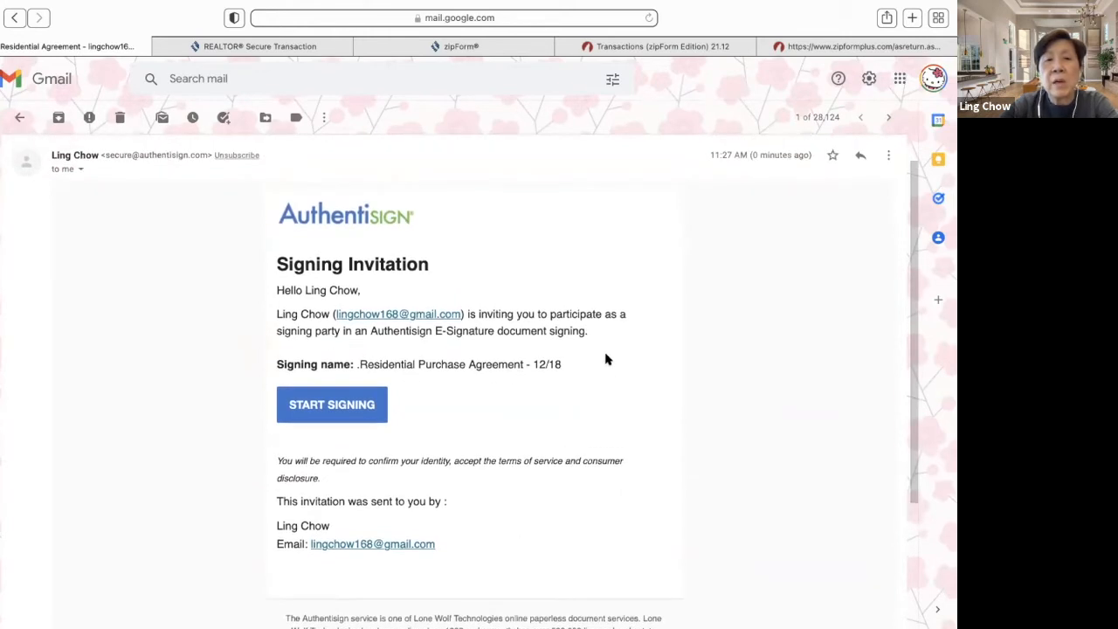
pyautogui.scroll(-3, 608, 358)
pyautogui.scroll(-3, 605, 359)
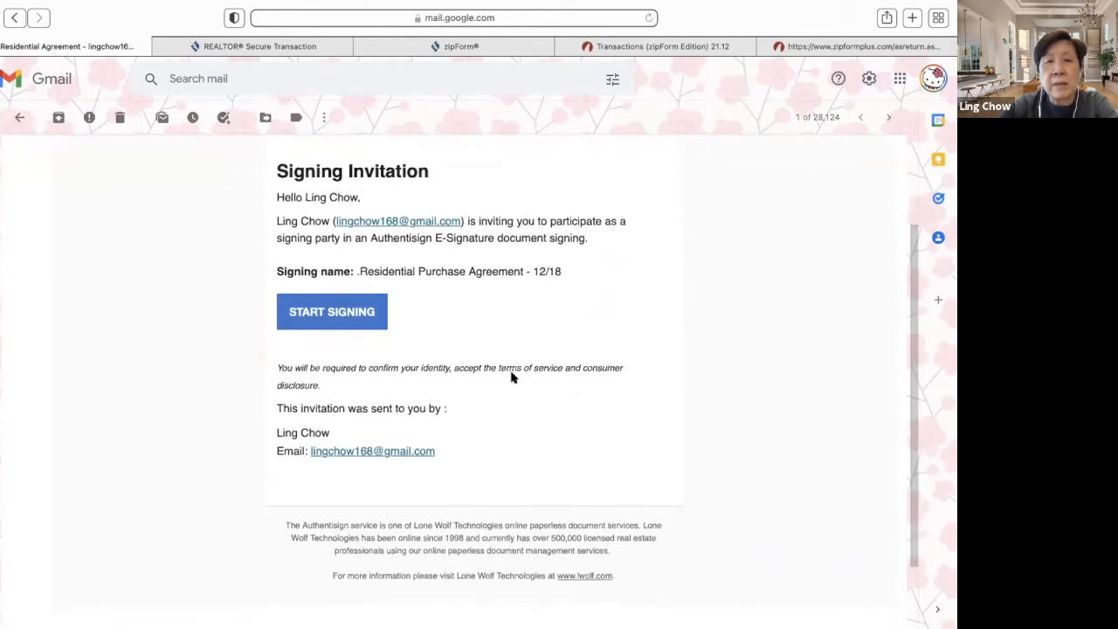
pyautogui.click(364, 319)
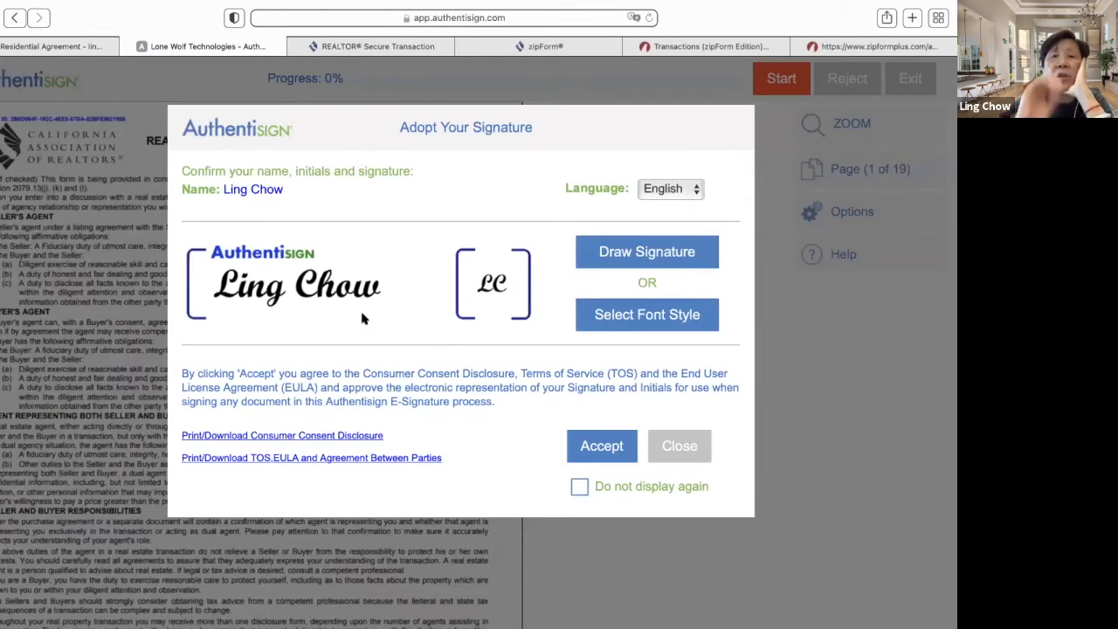
# - Skip drawing, adopt the third script font for signature and initials, and begin guided signing
pyautogui.click(679, 259)
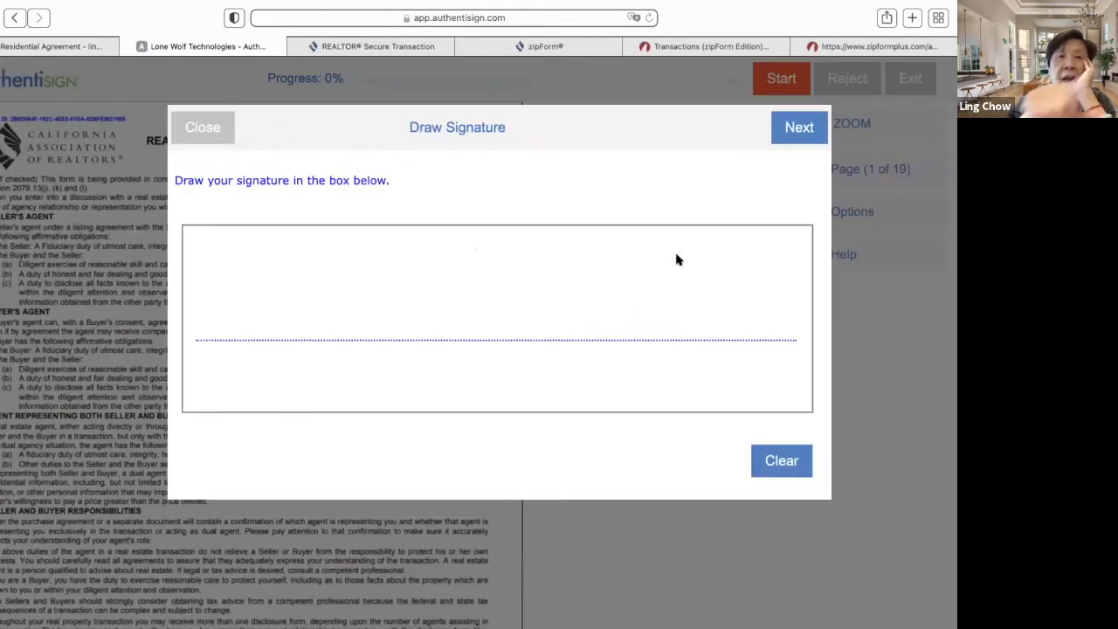
pyautogui.click(521, 245)
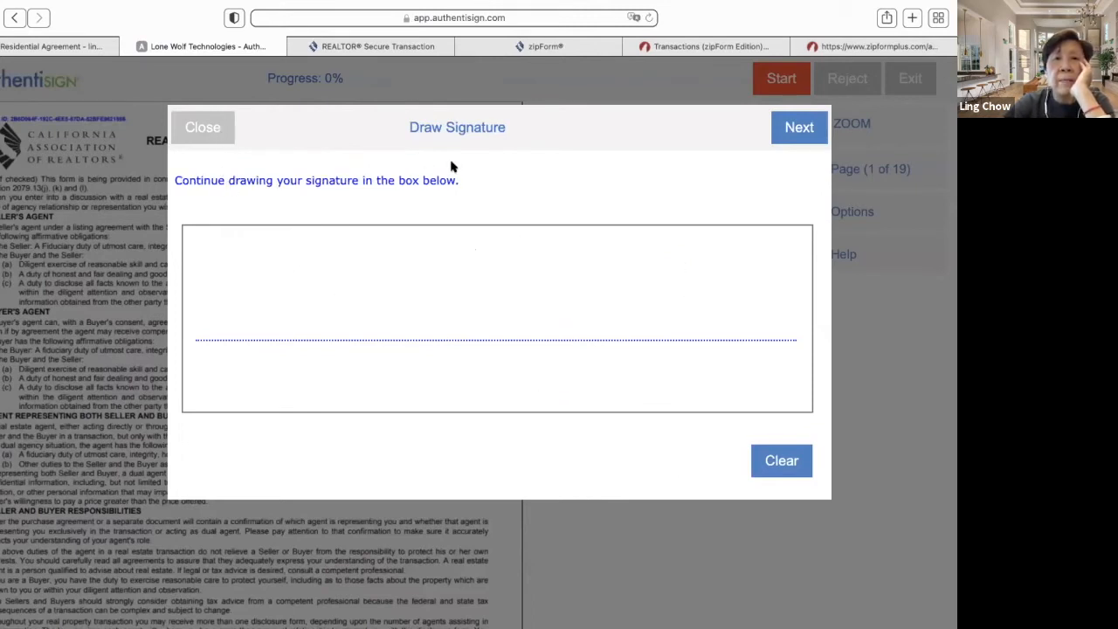
pyautogui.click(214, 125)
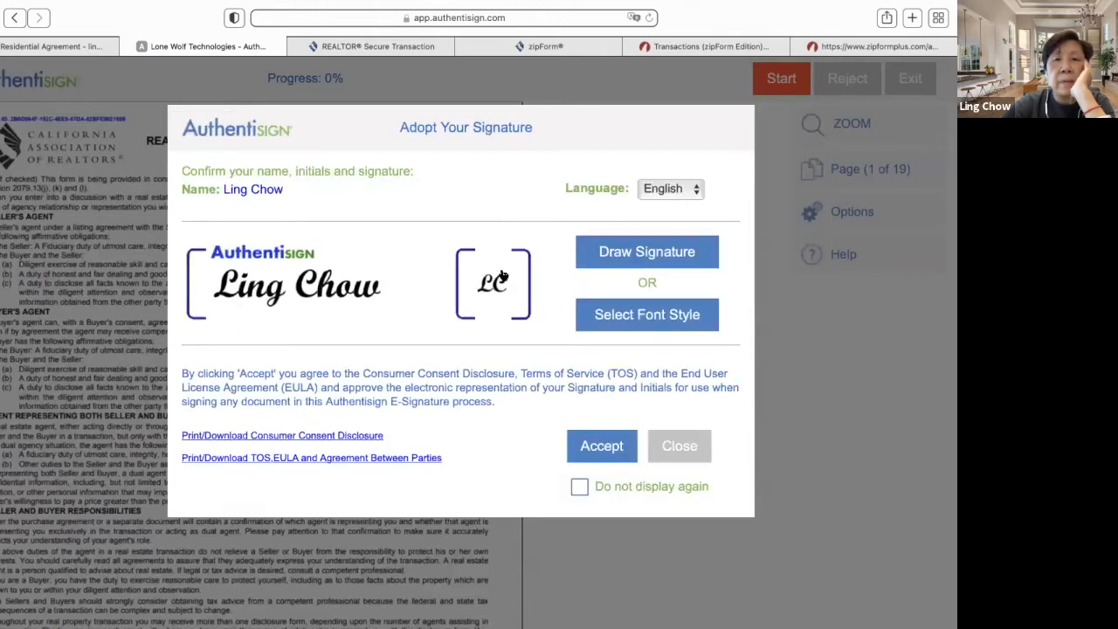
pyautogui.click(640, 318)
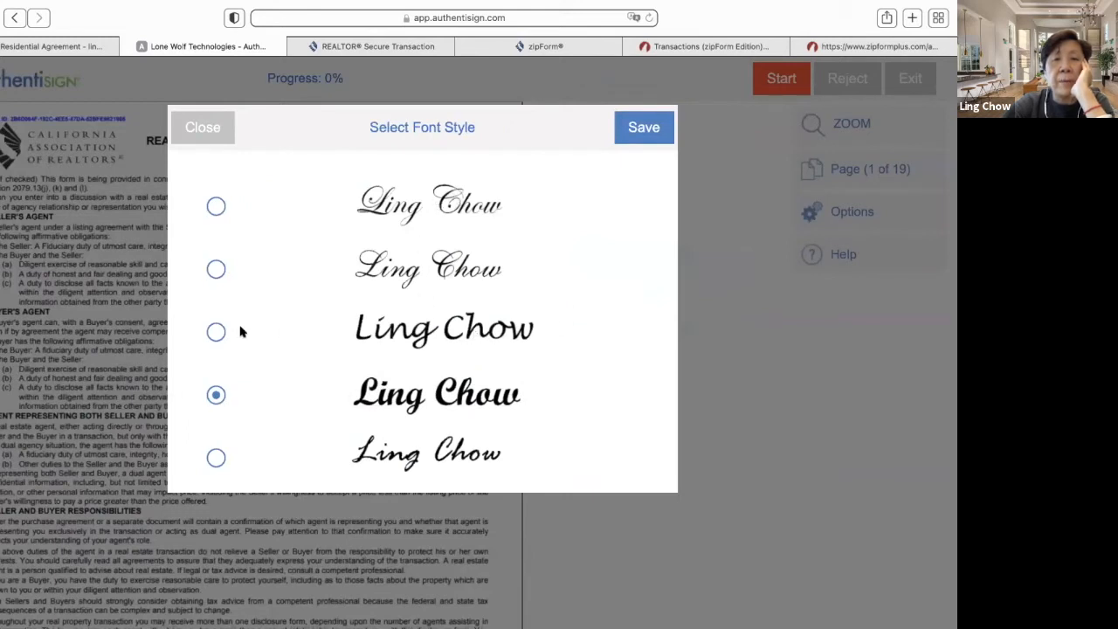
pyautogui.click(216, 333)
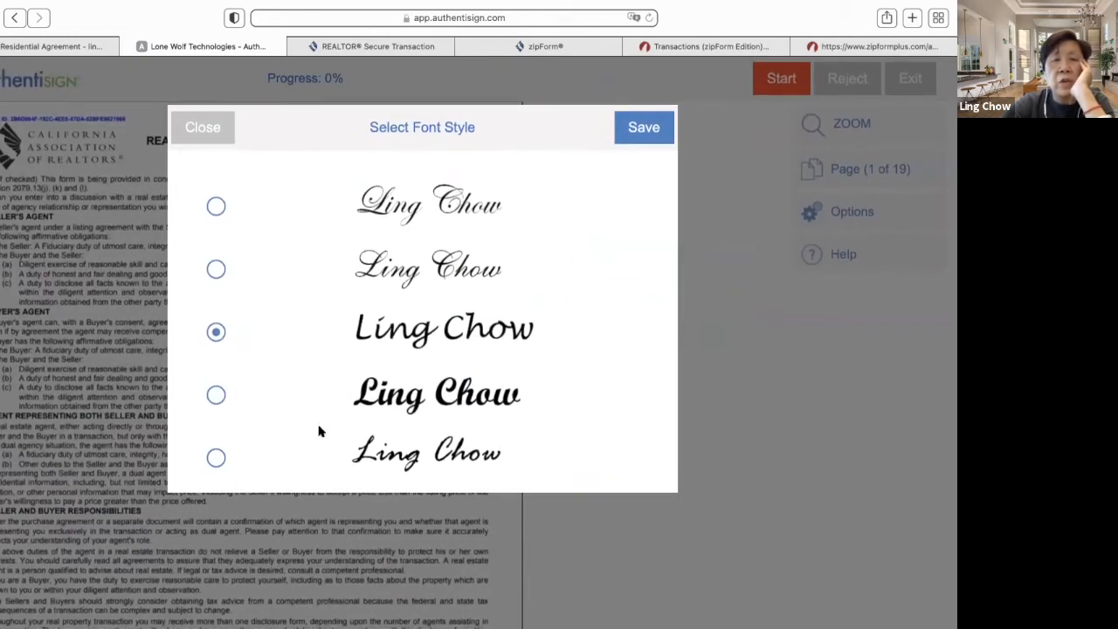
pyautogui.click(654, 128)
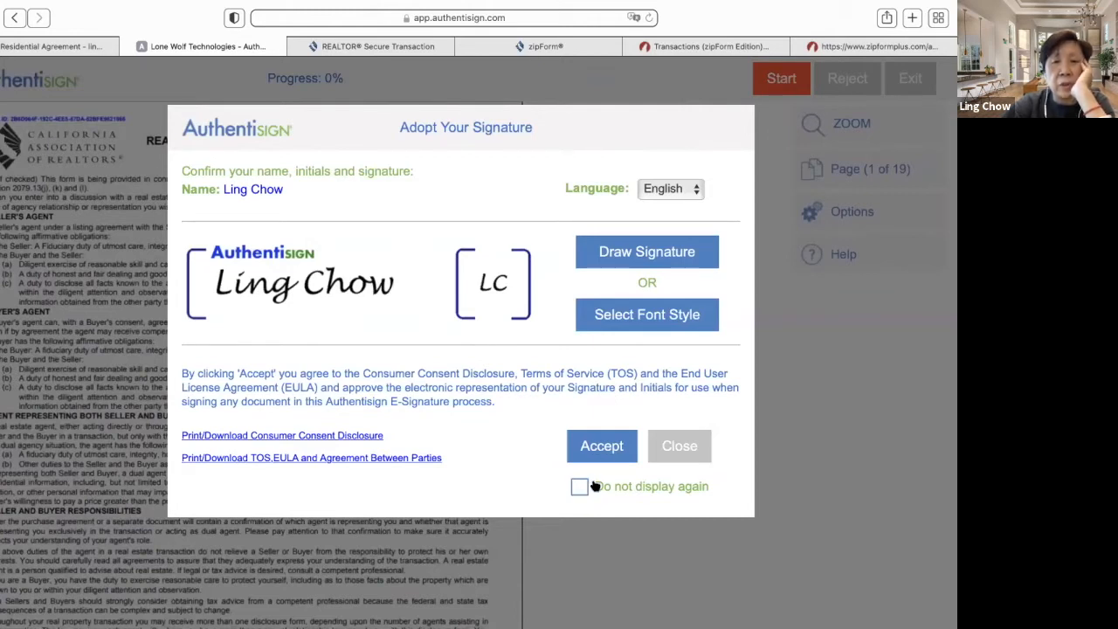
pyautogui.click(594, 451)
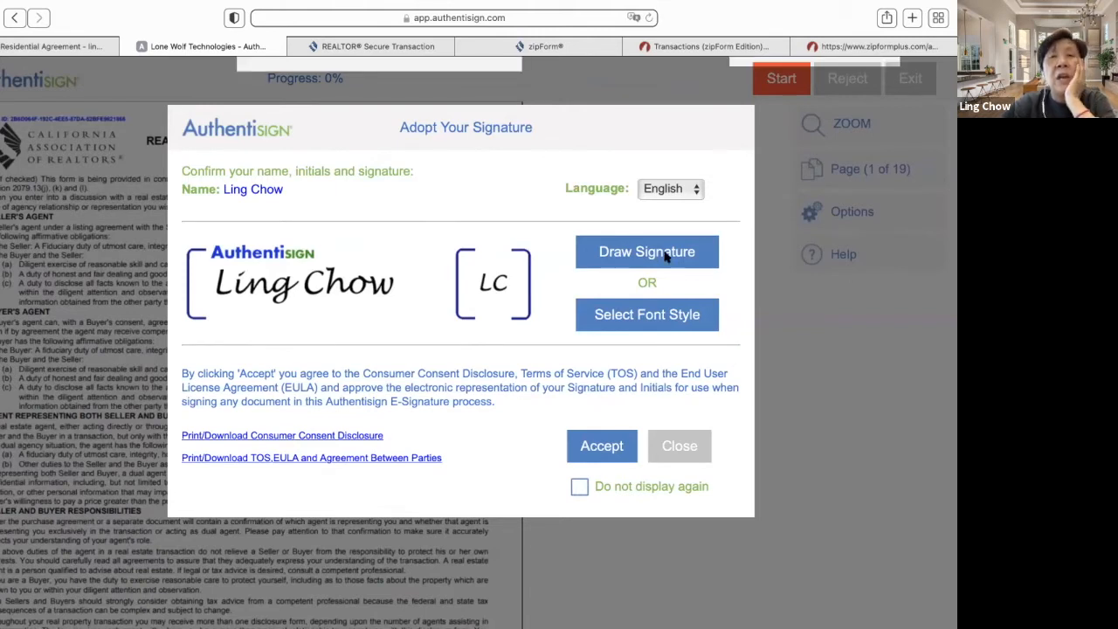
pyautogui.click(769, 81)
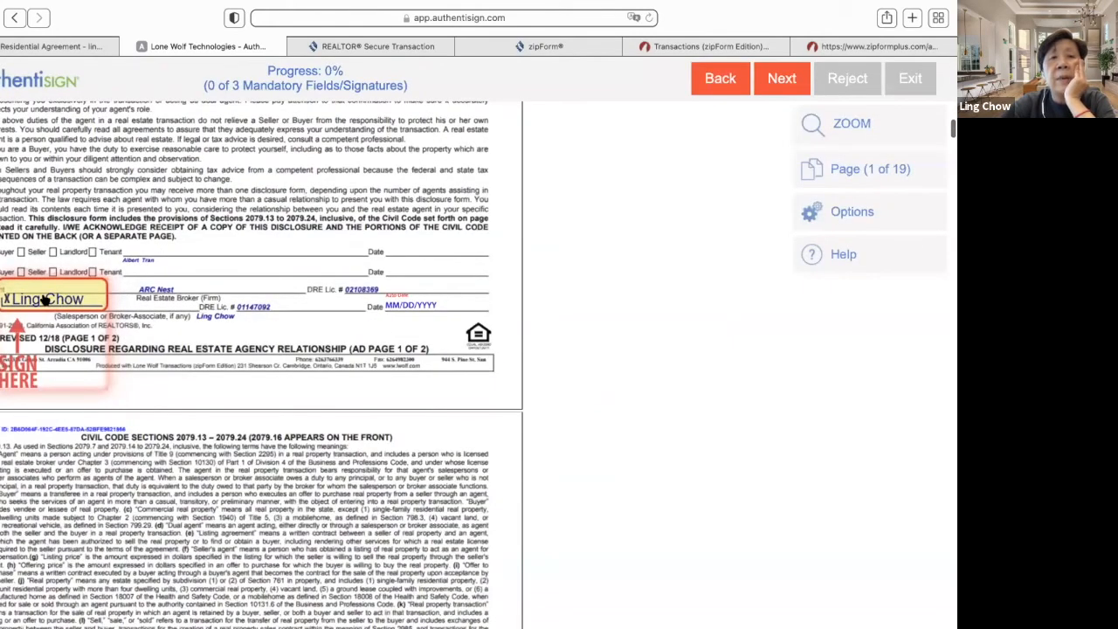
# - Sign both agent Sign Here fields in Authentisign and complete the signing
pyautogui.click(45, 298)
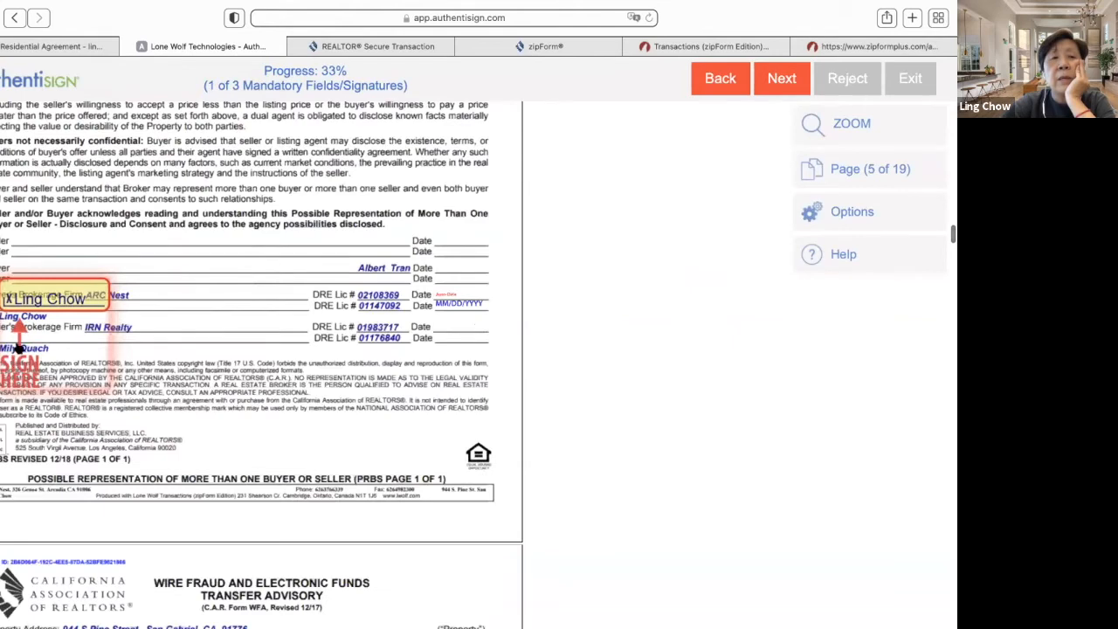
pyautogui.click(28, 289)
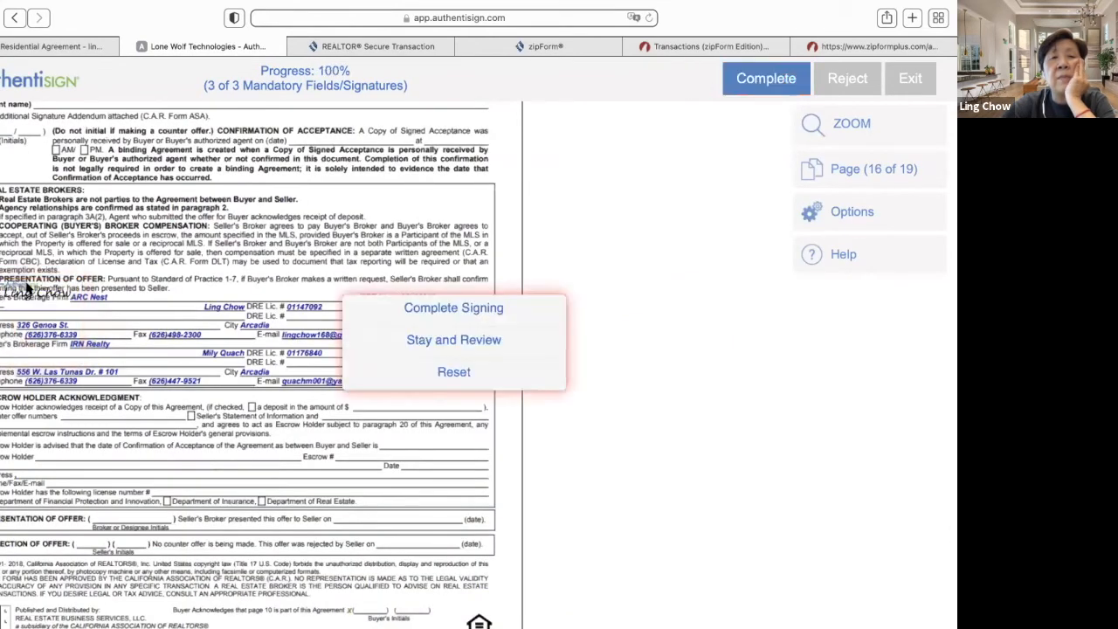
pyautogui.click(446, 311)
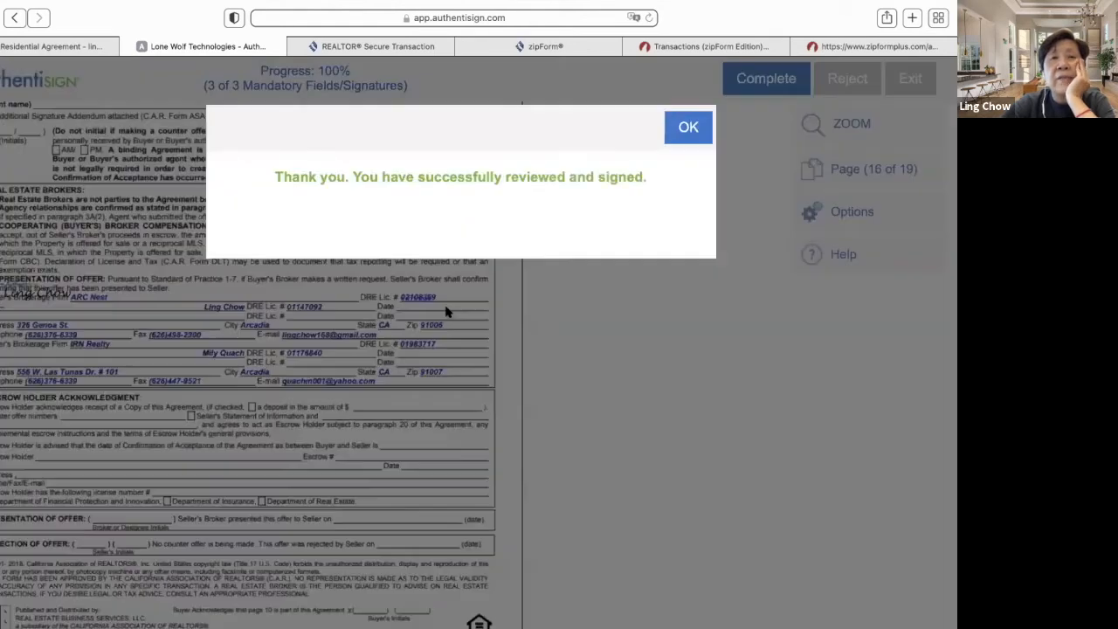
# - Dismiss the signing confirmation, close the sign-up tab, and return to the Gmail inbox
pyautogui.click(689, 127)
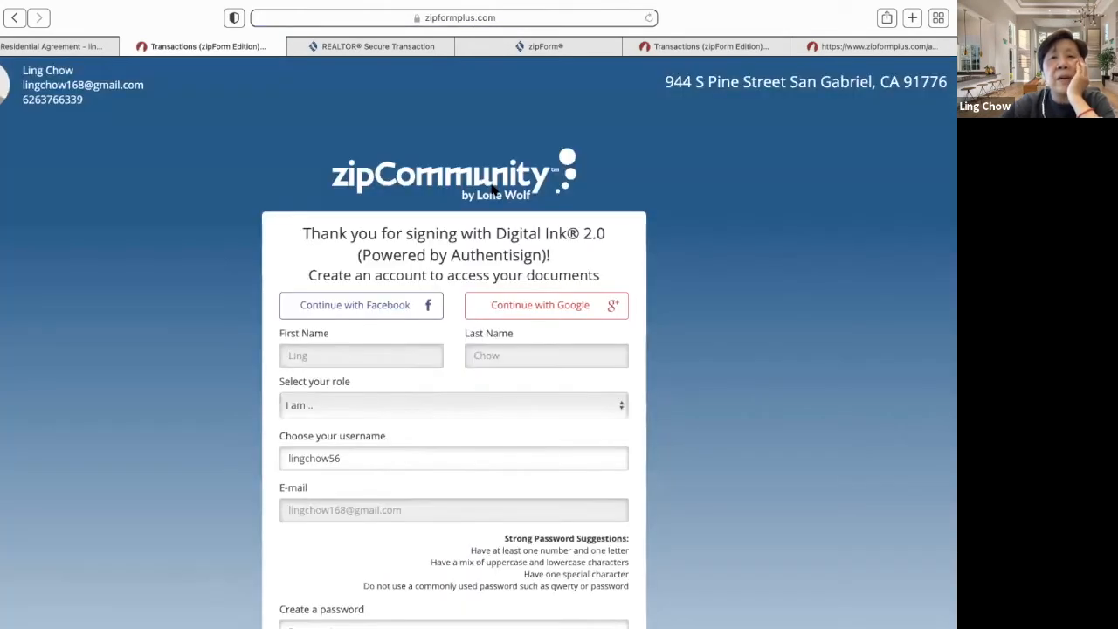
pyautogui.click(129, 46)
pyautogui.click(18, 117)
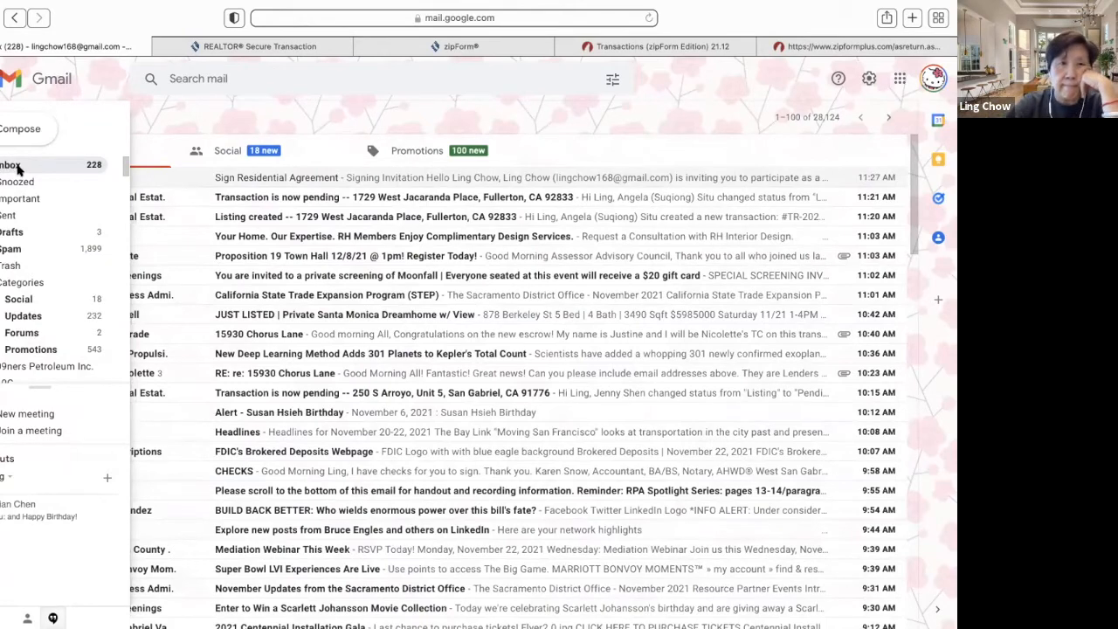
# - Refresh the Gmail inbox to find the new 'Signing updated' purchase agreement notice, then return to zipForm
pyautogui.click(17, 180)
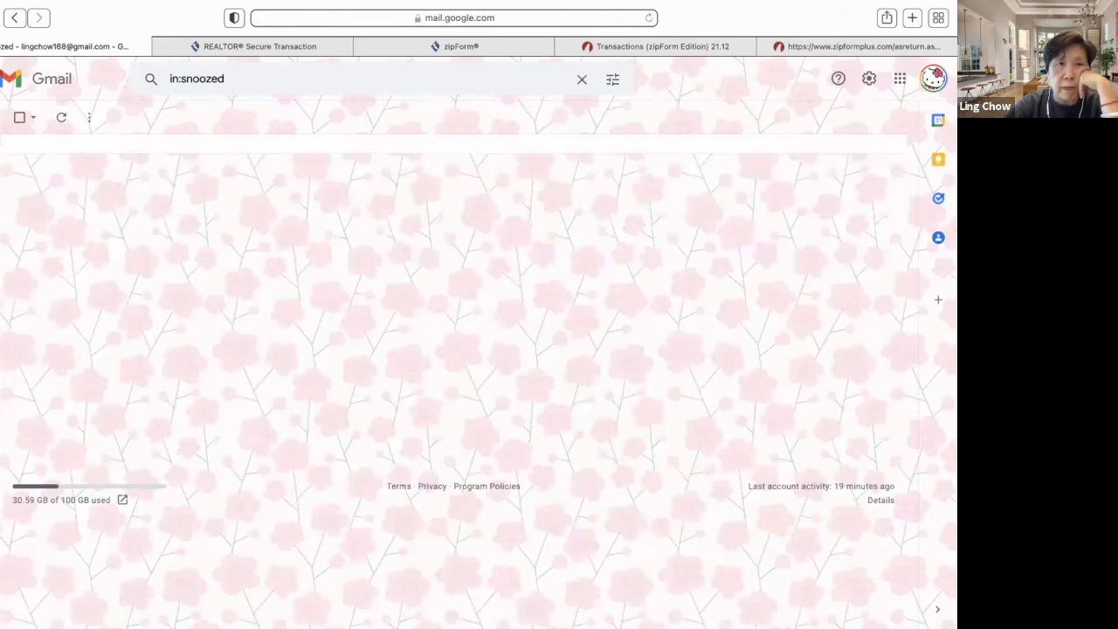
pyautogui.click(12, 167)
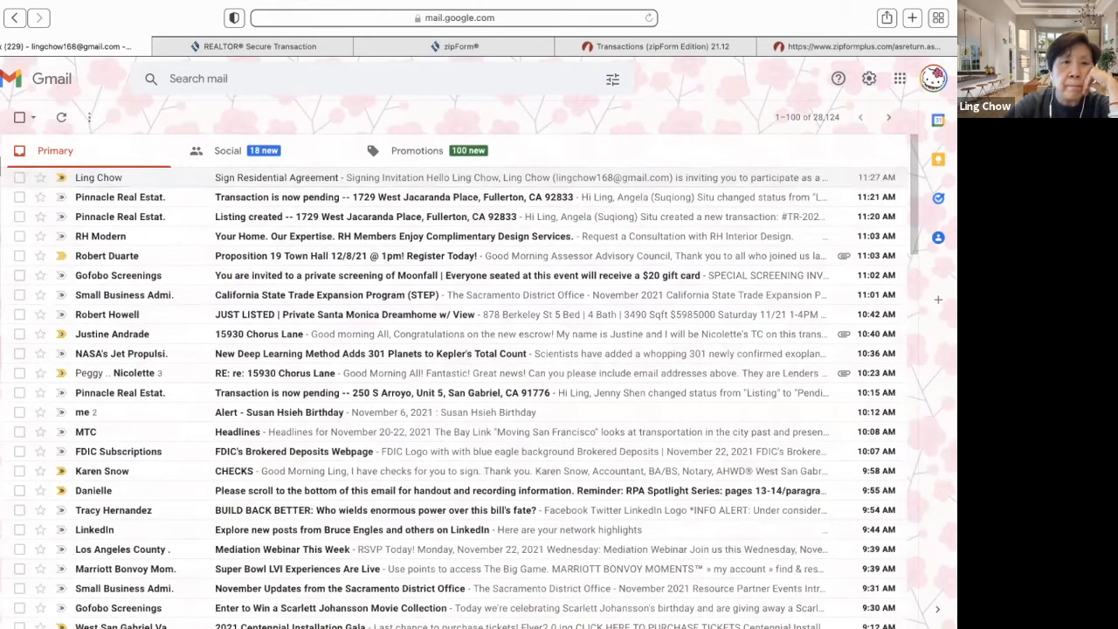
pyautogui.moveTo(31, 171)
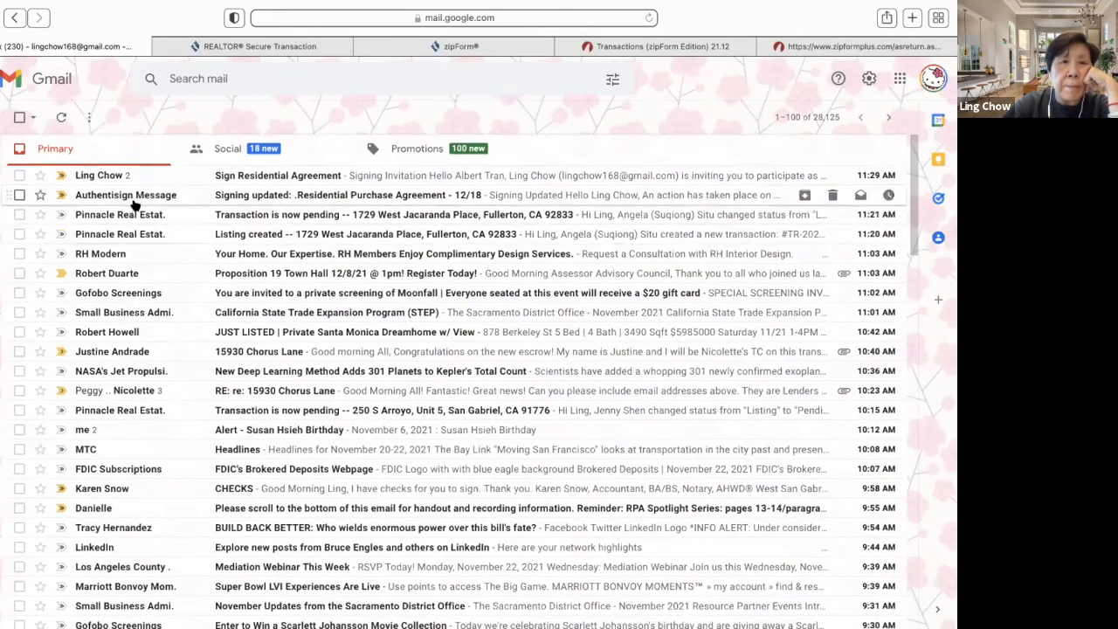
pyautogui.moveTo(138, 199)
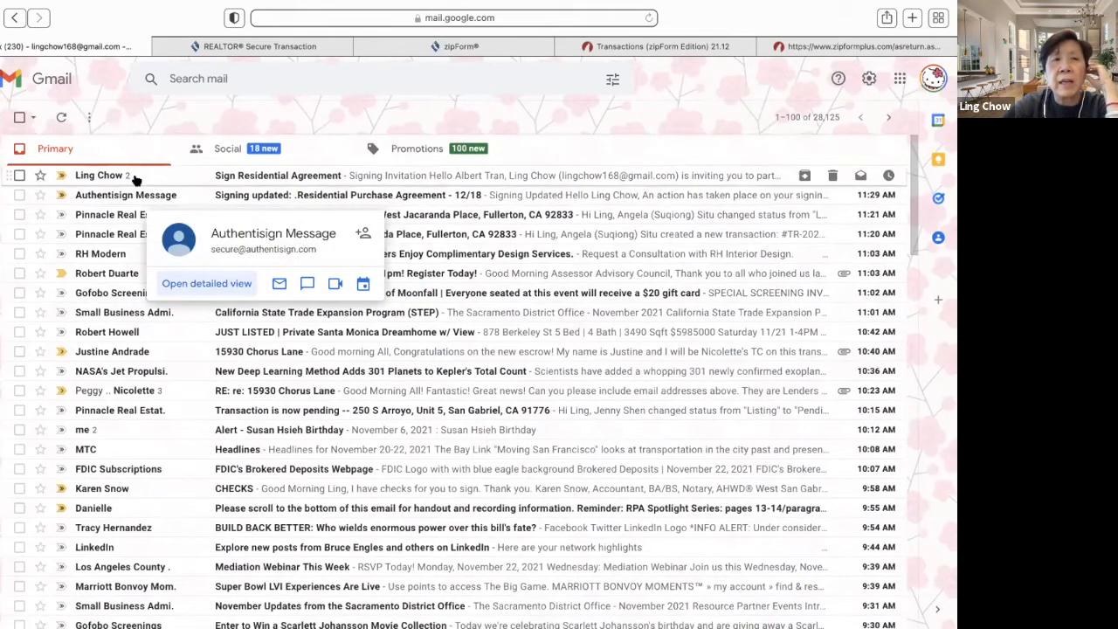
pyautogui.click(655, 48)
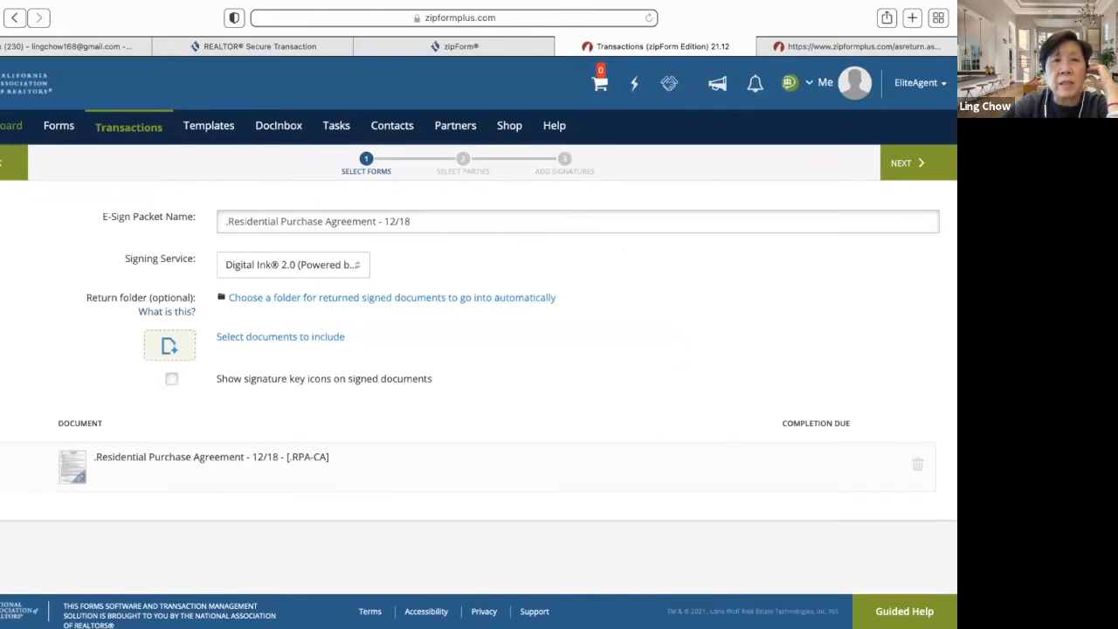
pyautogui.click(11, 127)
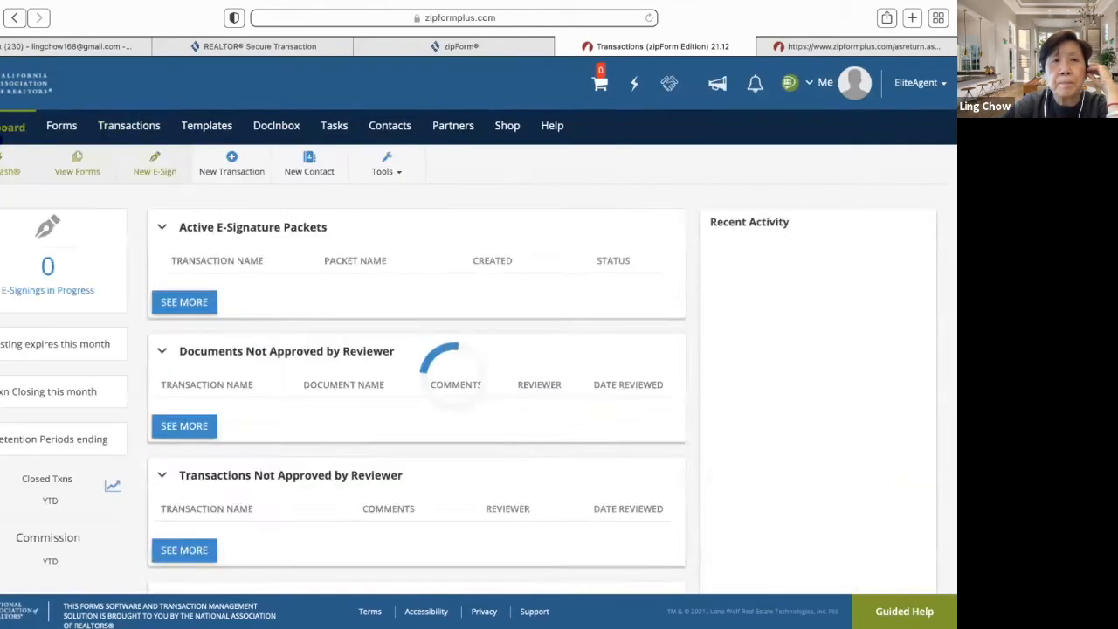
pyautogui.click(133, 127)
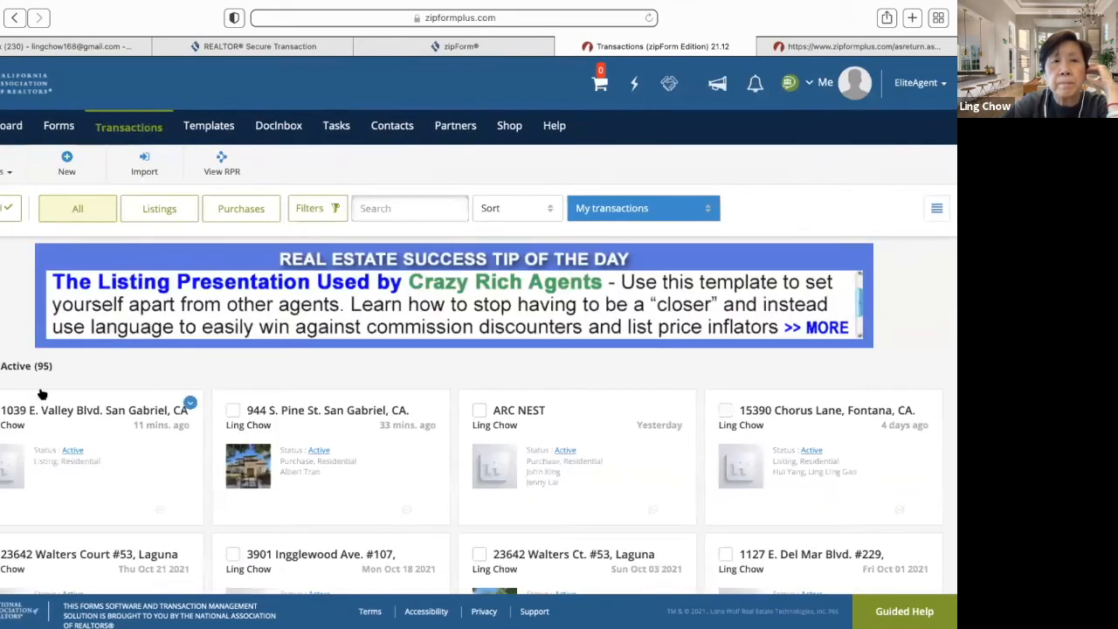
pyautogui.click(338, 416)
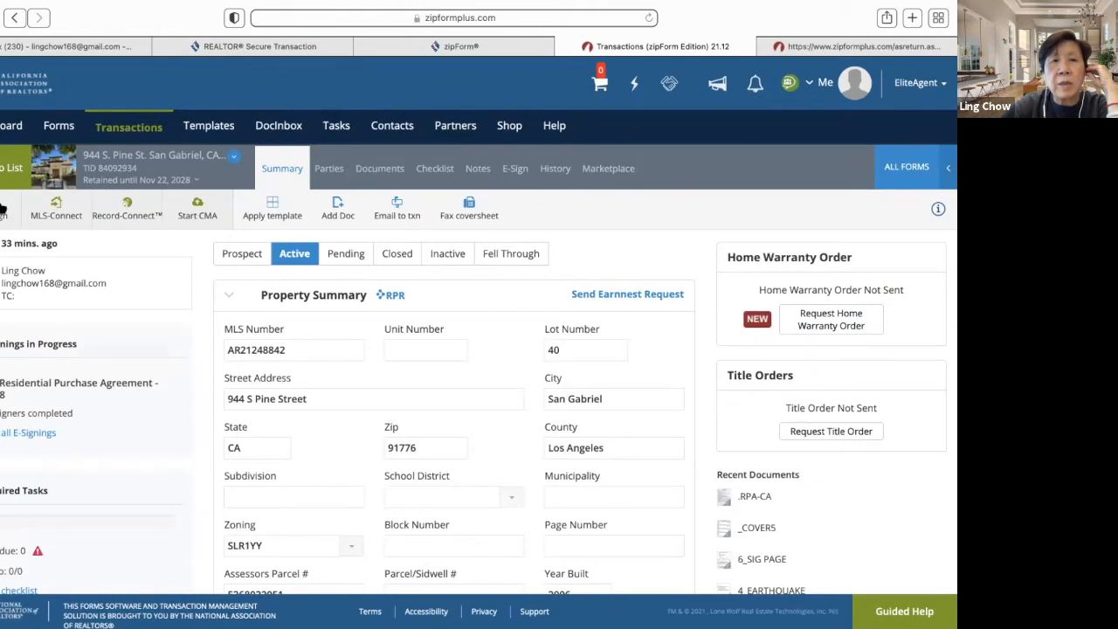
pyautogui.click(379, 170)
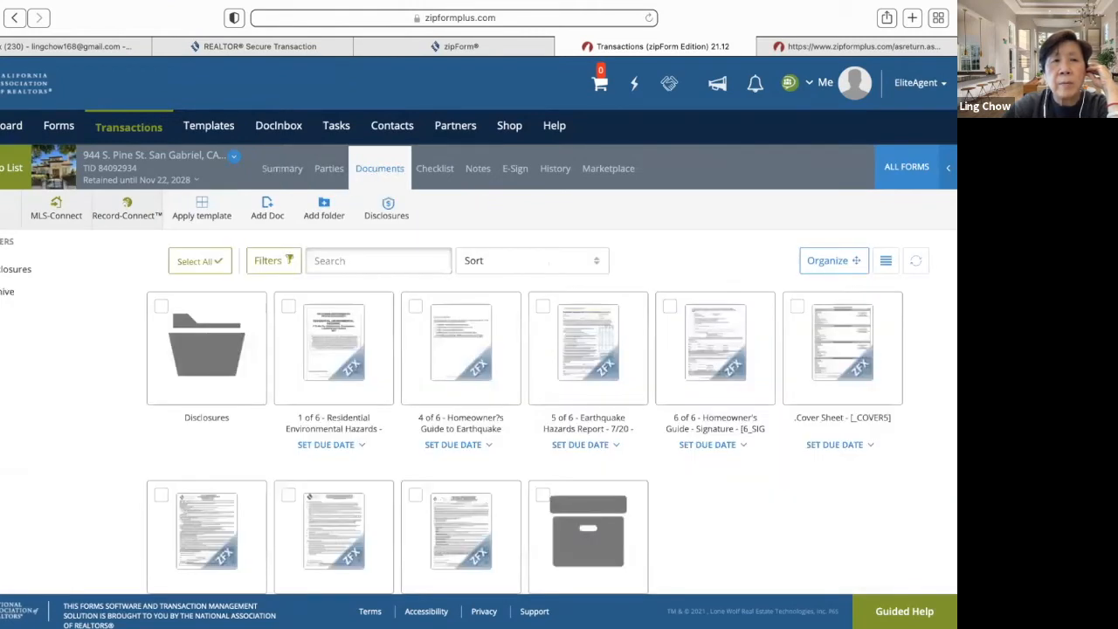
pyautogui.click(515, 169)
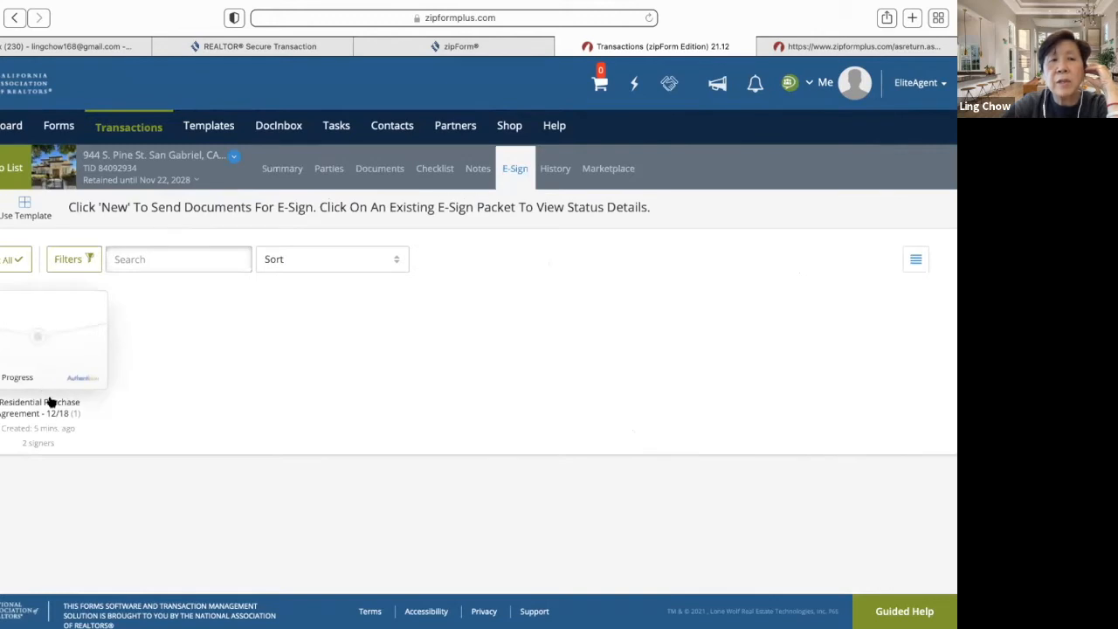
# - Confirm agent Completed and buyer Pending in the packet history, then open the buyer's Gmail invitation
pyautogui.click(79, 357)
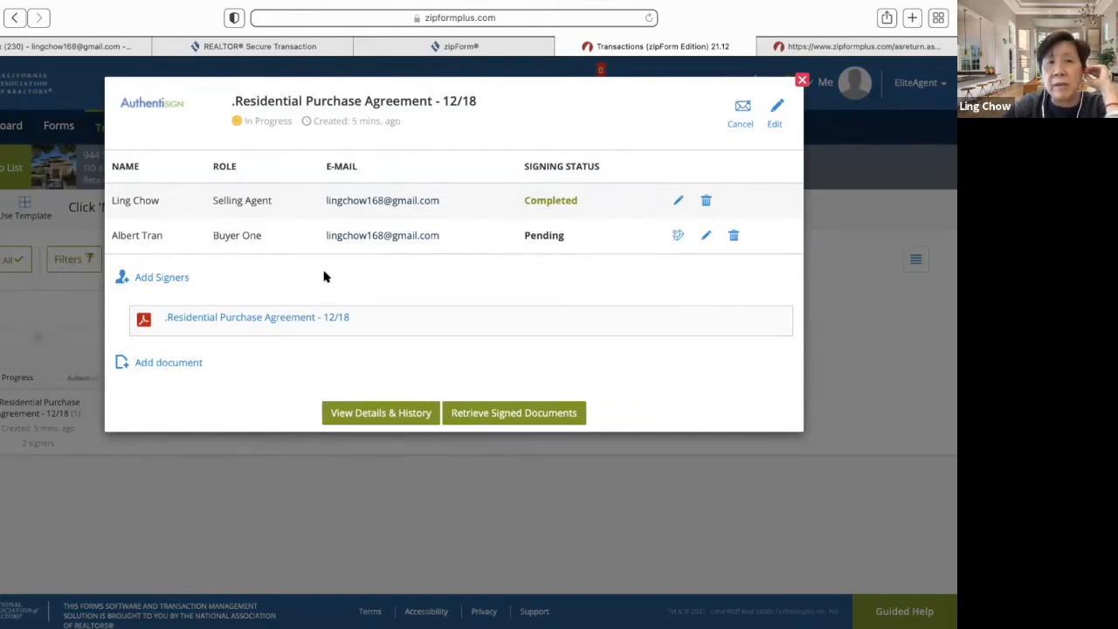
pyautogui.click(379, 414)
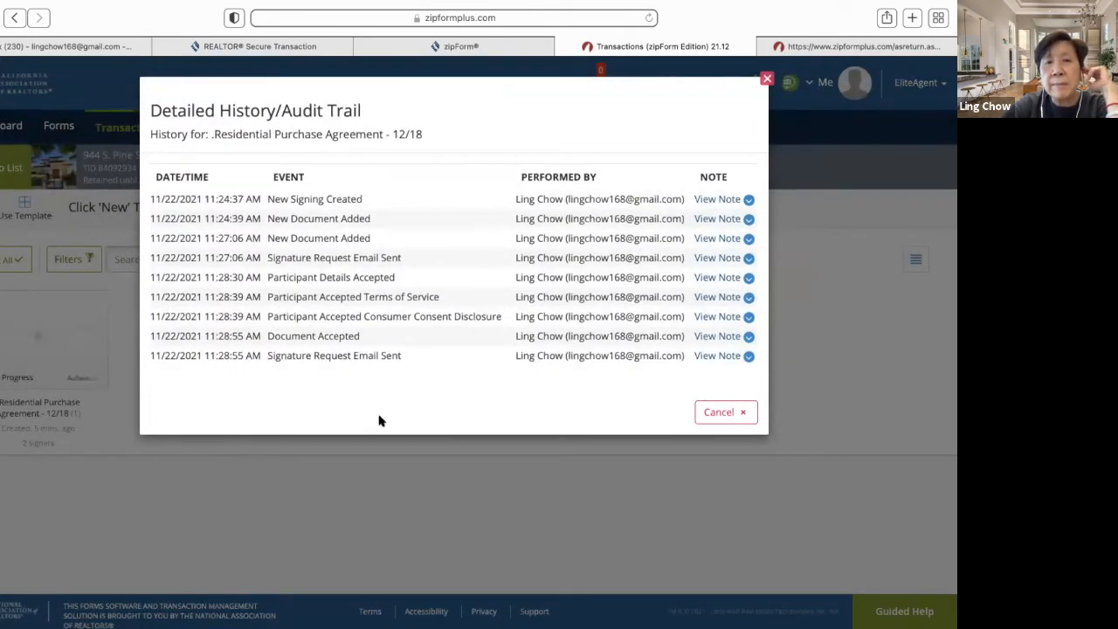
pyautogui.click(726, 412)
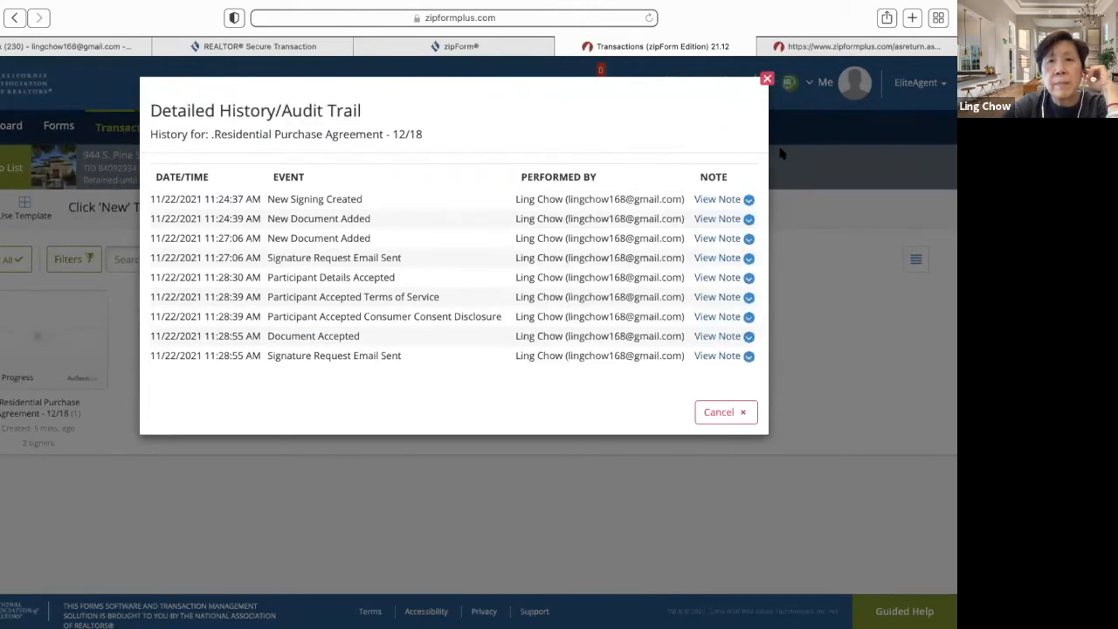
pyautogui.click(732, 409)
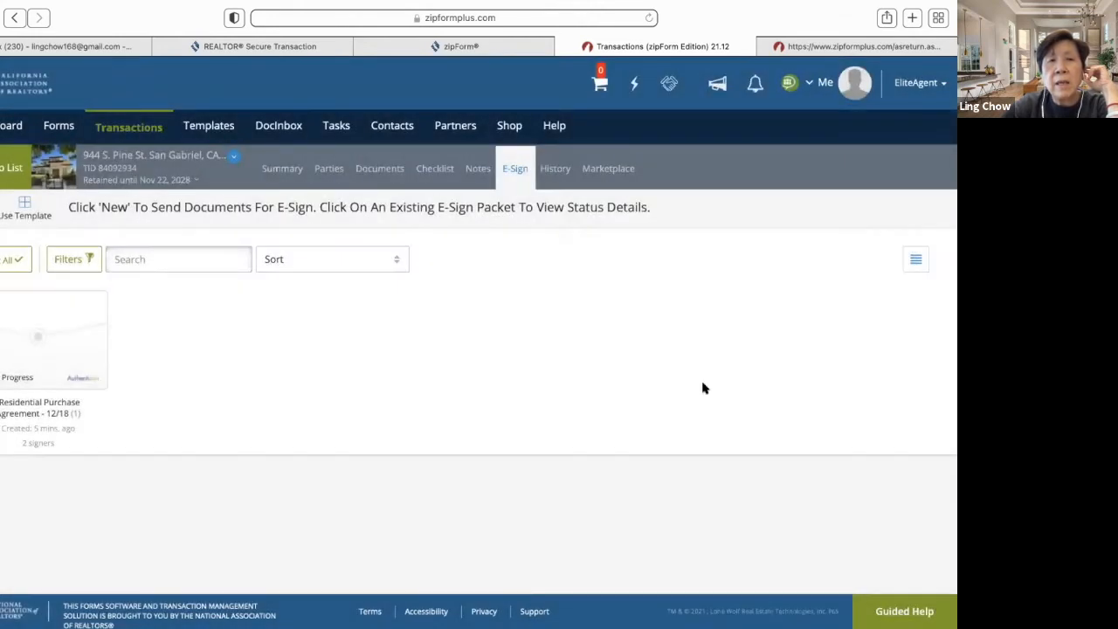
pyautogui.click(58, 371)
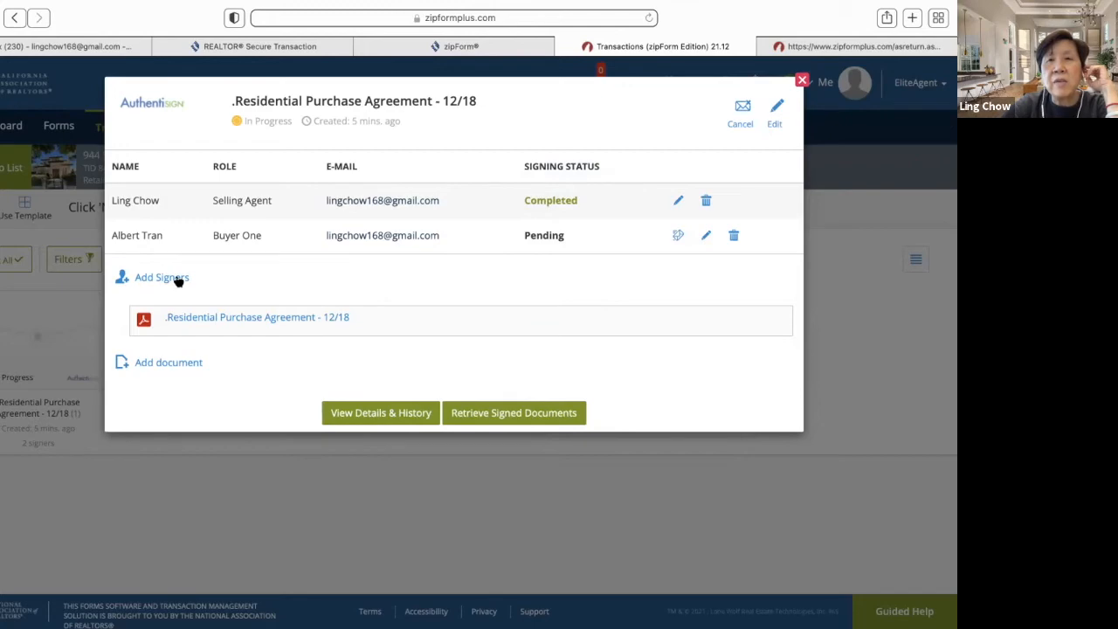
pyautogui.click(802, 81)
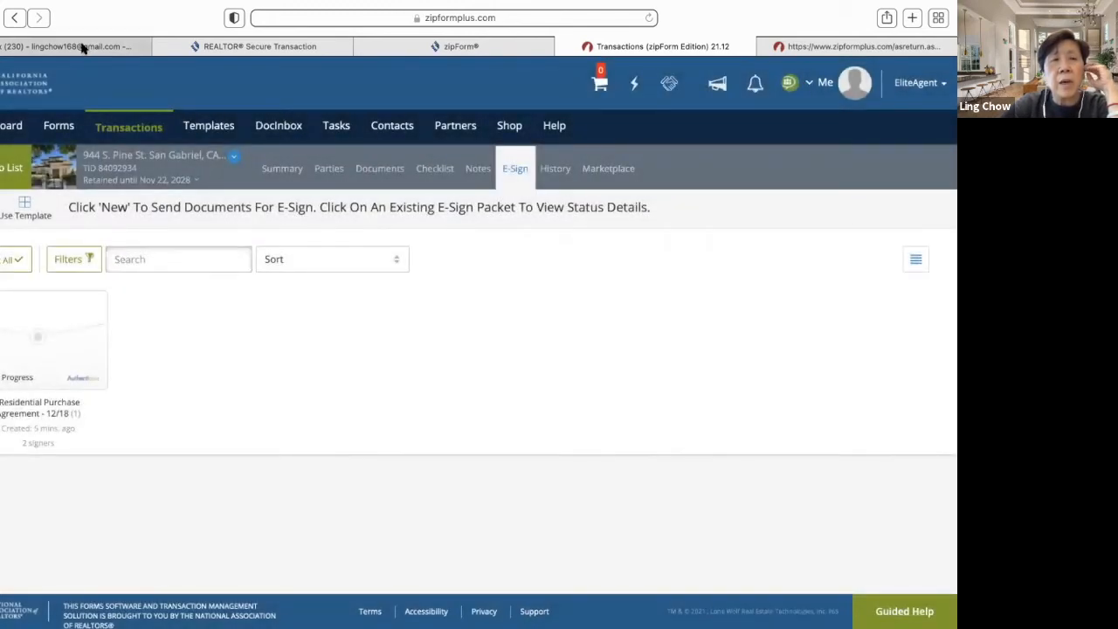
pyautogui.click(82, 48)
pyautogui.click(117, 174)
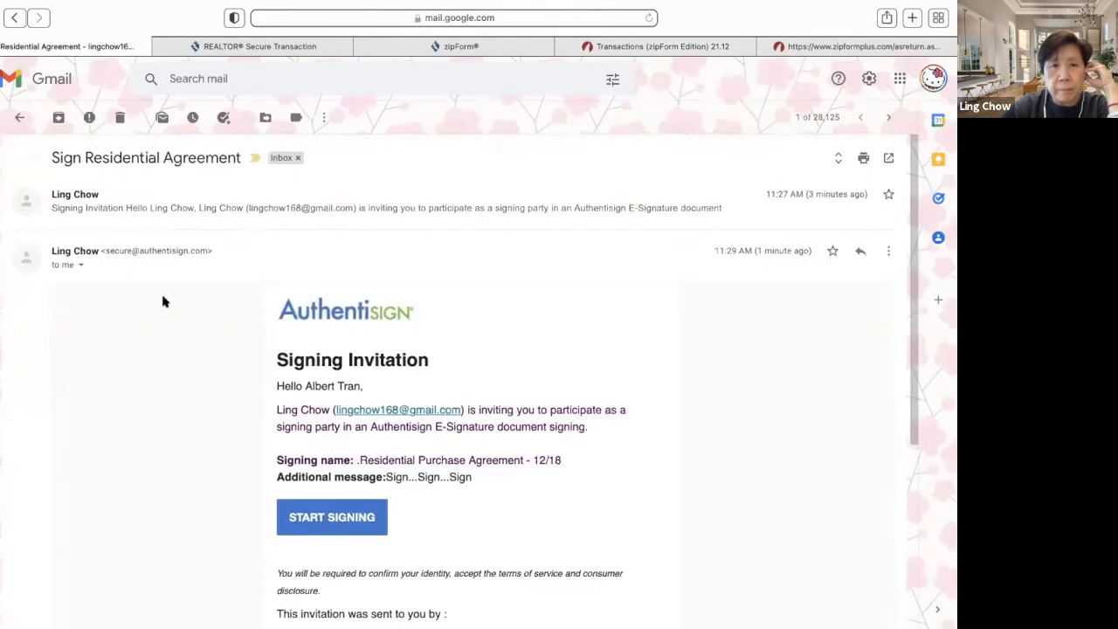
# - Start the buyer's signing session from the Signing Invitation email
pyautogui.scroll(-3, 214, 427)
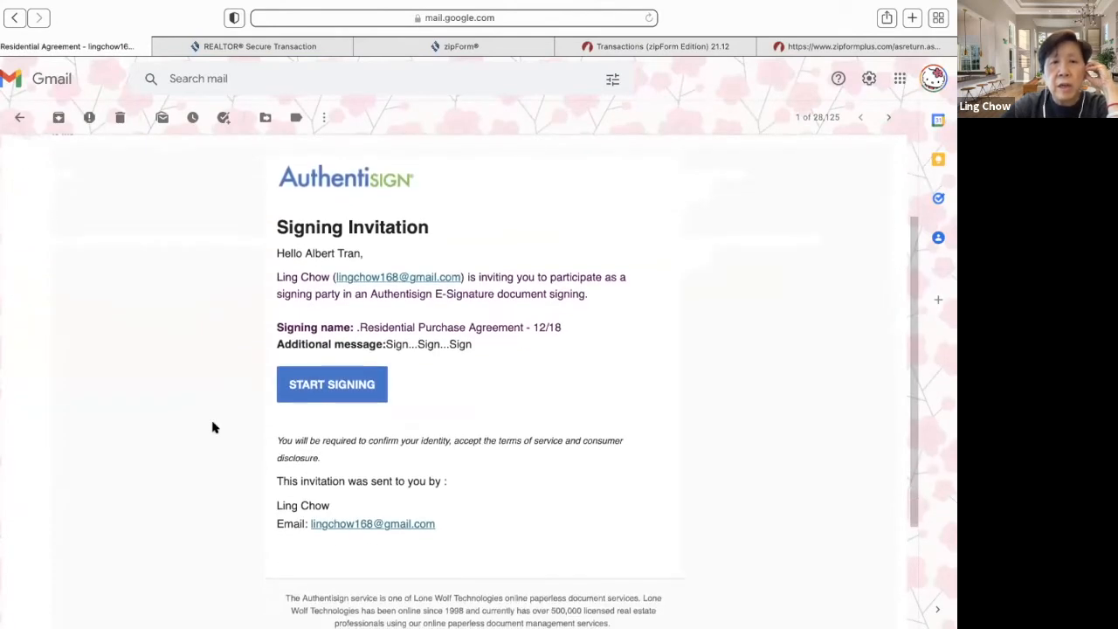
pyautogui.scroll(-1, 214, 427)
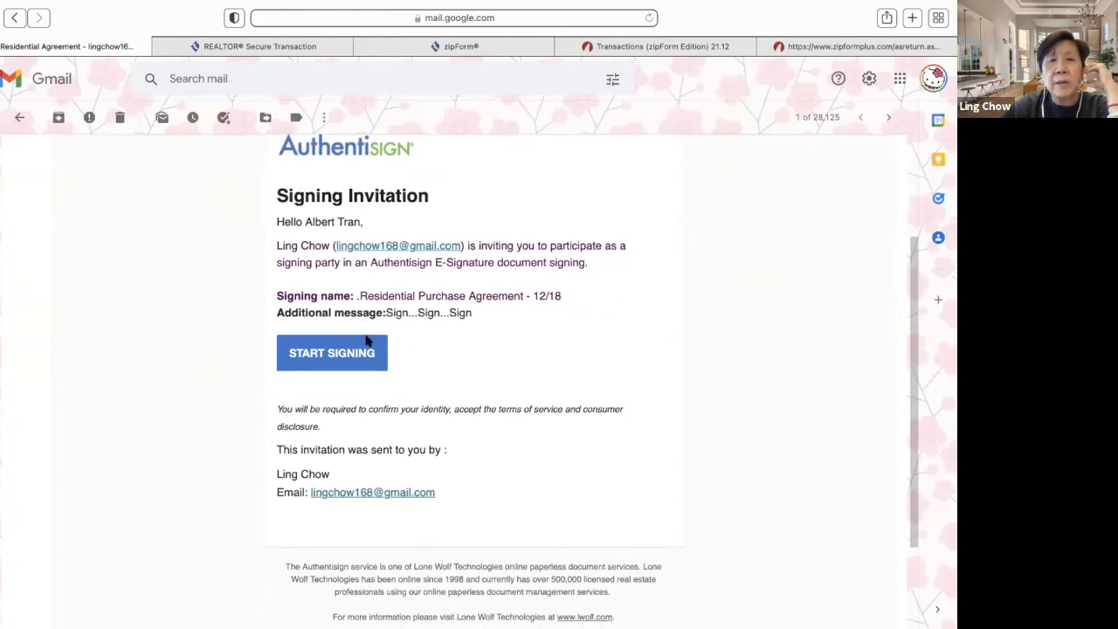
pyautogui.click(360, 357)
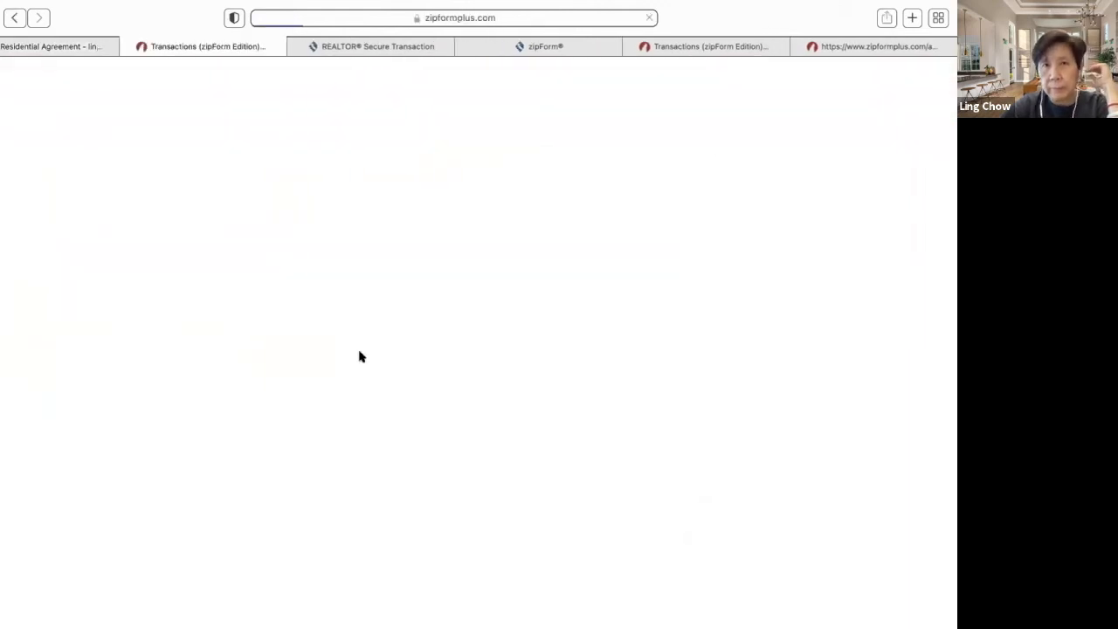
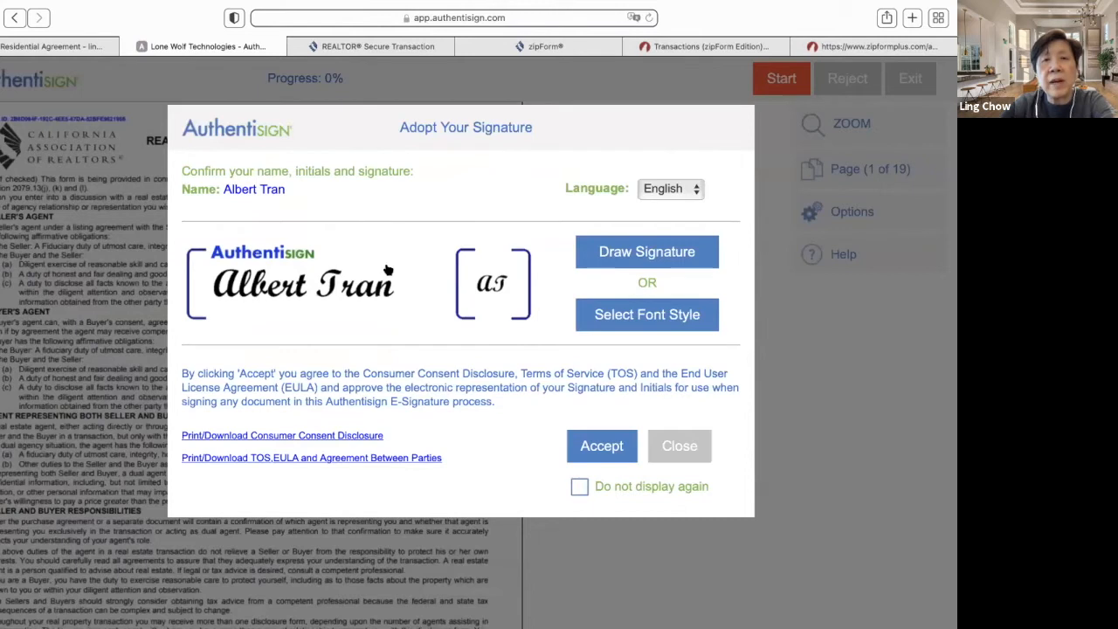
# - Adopt the buyer's signature and initials in the third handwritten font style
pyautogui.click(632, 317)
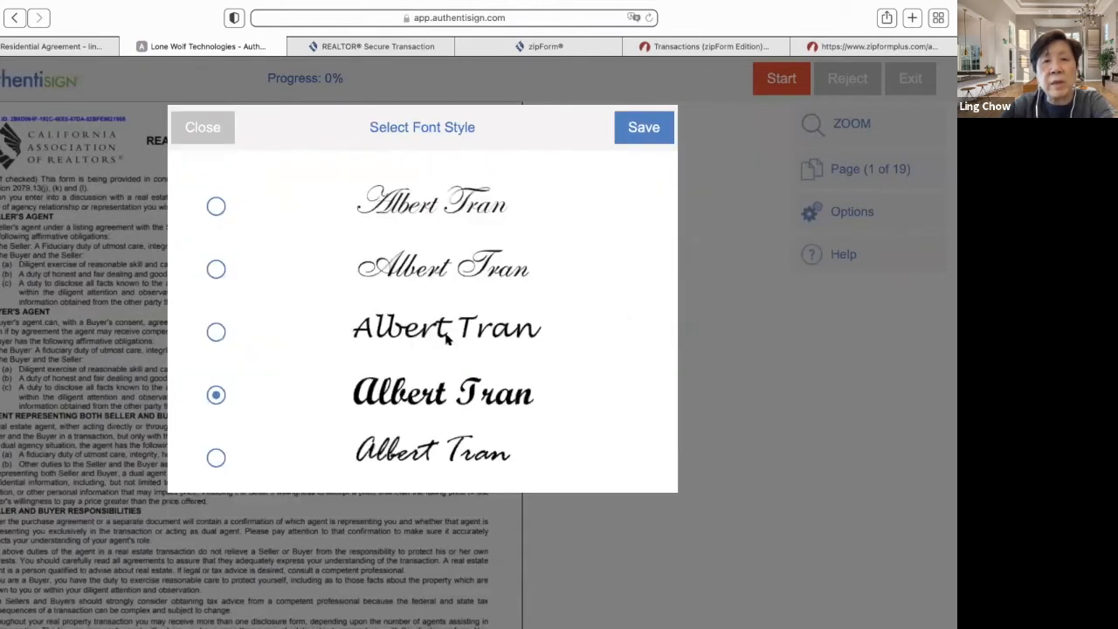
pyautogui.click(216, 332)
pyautogui.click(651, 129)
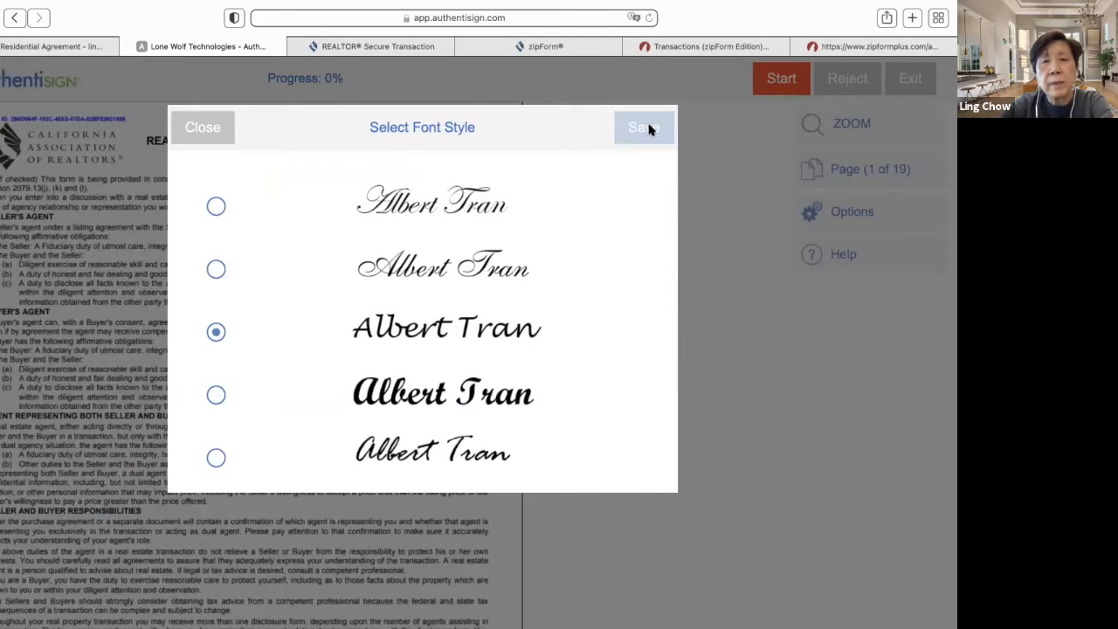
pyautogui.click(613, 446)
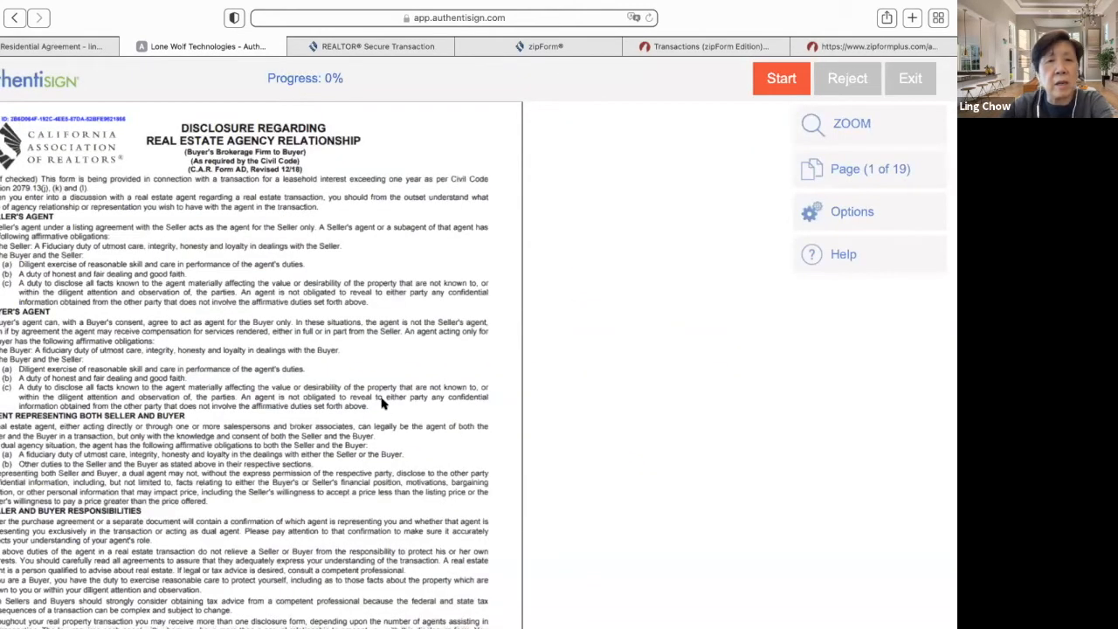
# - Start guided signing and sign the buyer's first four signature fields
pyautogui.scroll(-5, 381, 403)
pyautogui.scroll(4, 381, 403)
pyautogui.scroll(-3, 381, 404)
pyautogui.scroll(1, 381, 404)
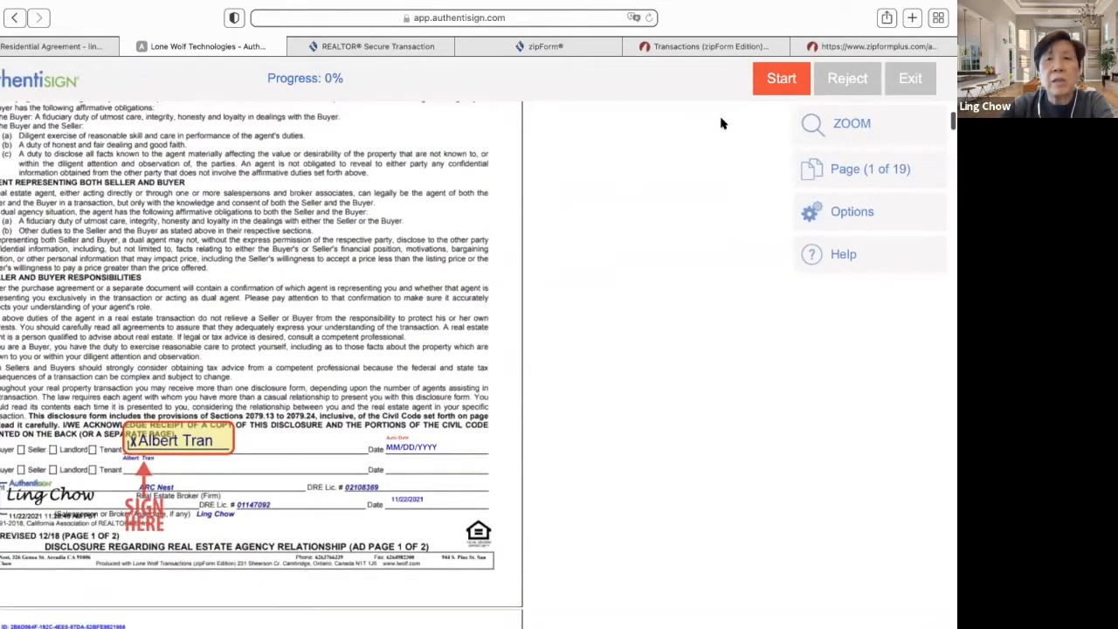
pyautogui.click(781, 78)
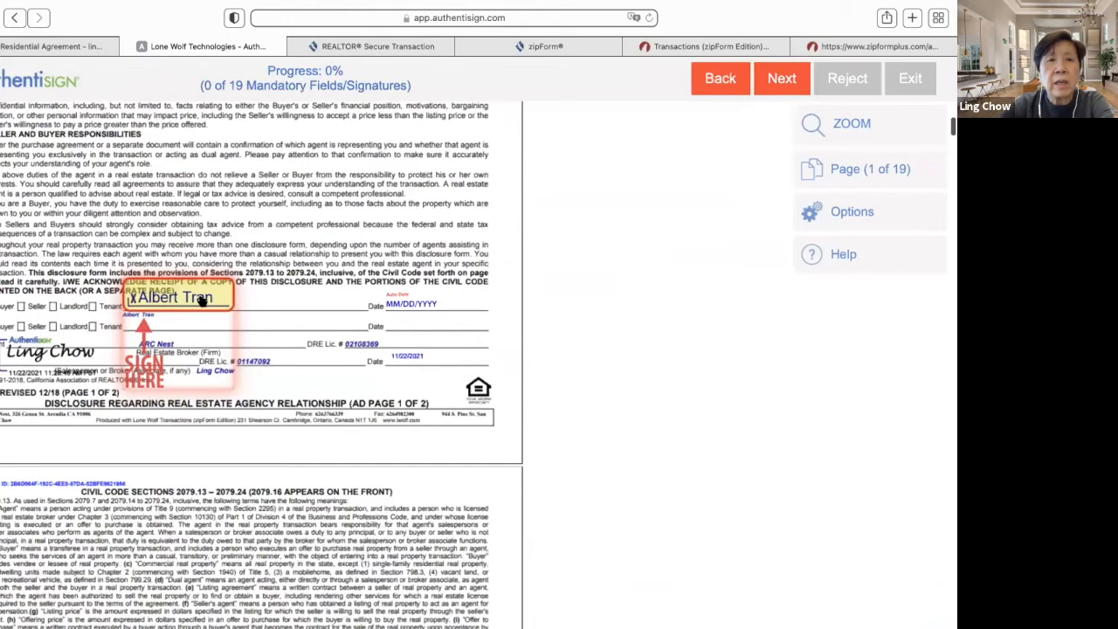
pyautogui.click(200, 297)
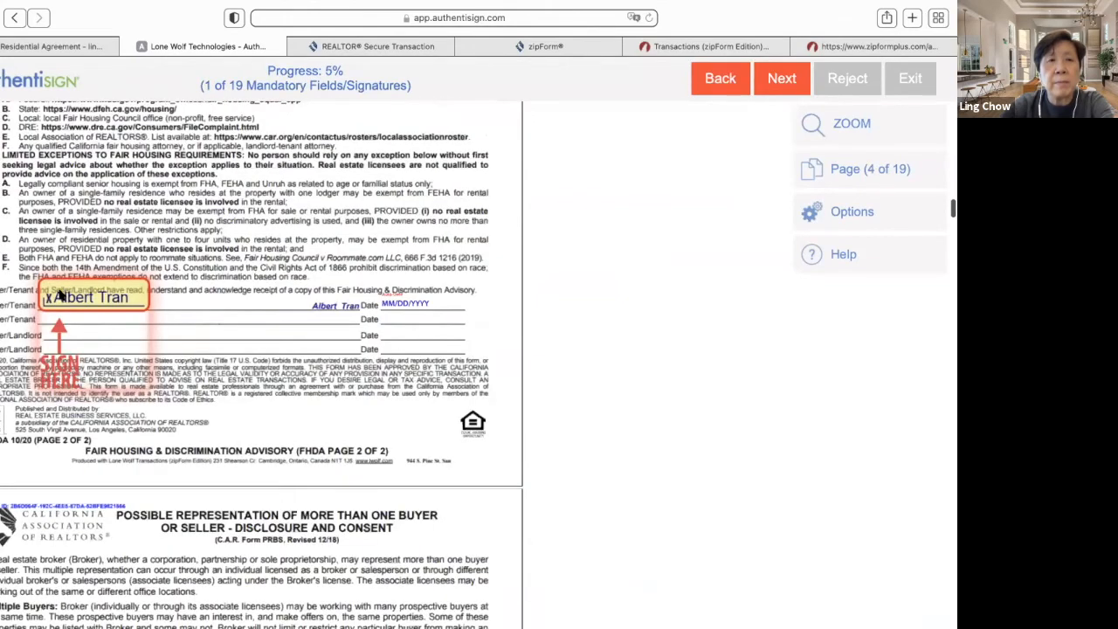
pyautogui.click(61, 297)
pyautogui.click(61, 296)
pyautogui.click(61, 295)
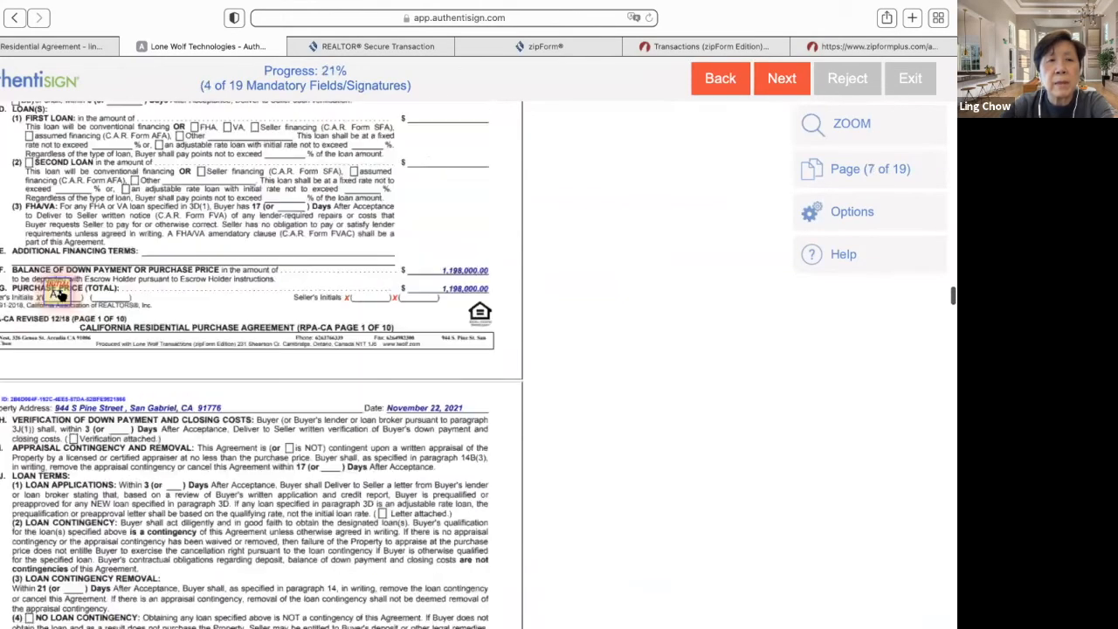
# - Initial the next seven required initial fields
pyautogui.click(59, 295)
pyautogui.click(59, 295)
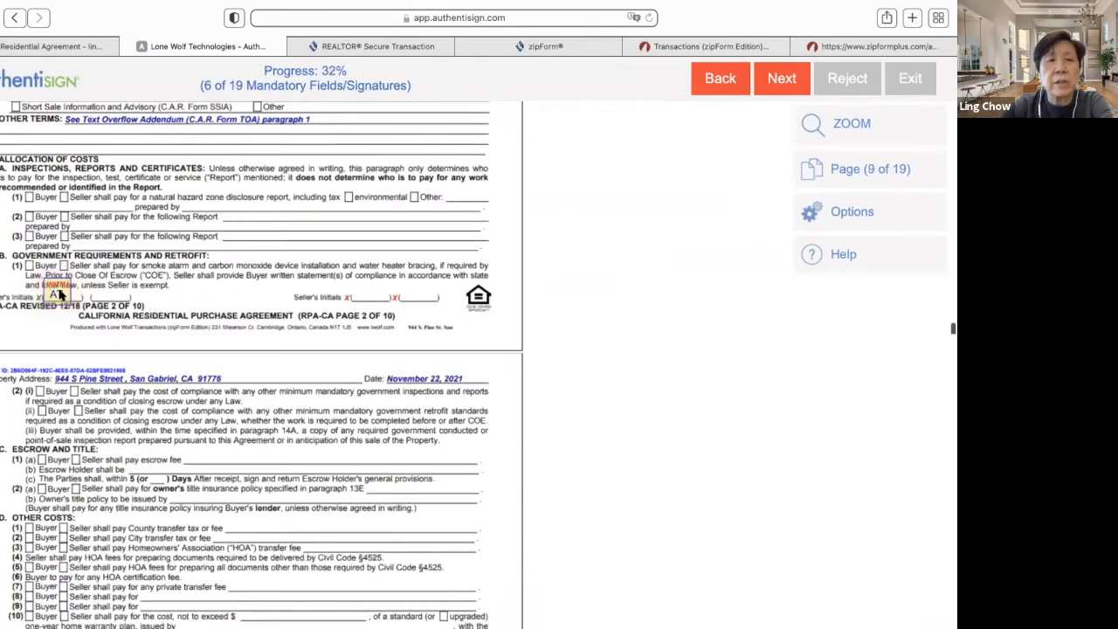
pyautogui.click(59, 295)
pyautogui.click(59, 295)
pyautogui.click(60, 295)
pyautogui.click(60, 295)
pyautogui.click(60, 296)
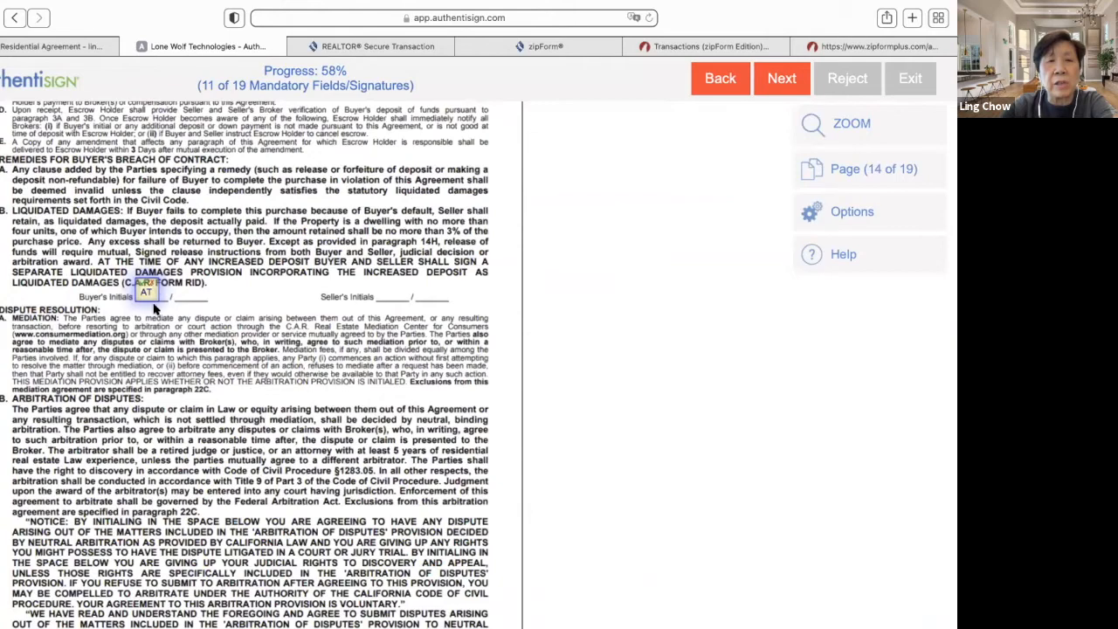
# - Initial and confirm the liquidated damages and arbitration clauses, plus the page 10 acknowledgement
pyautogui.click(147, 295)
pyautogui.click(260, 303)
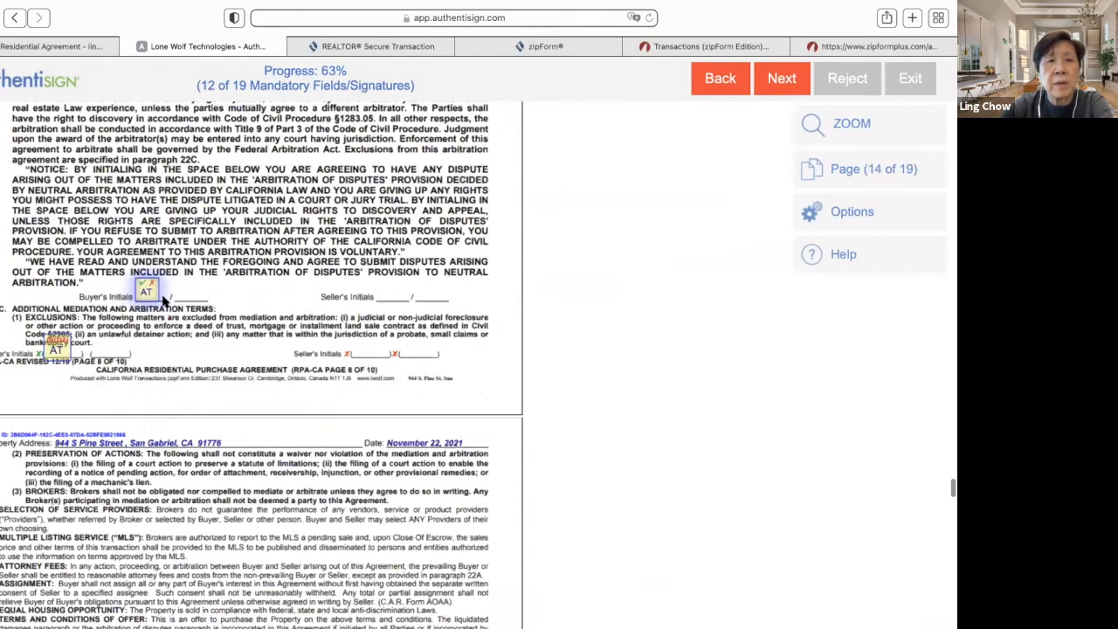
pyautogui.click(150, 297)
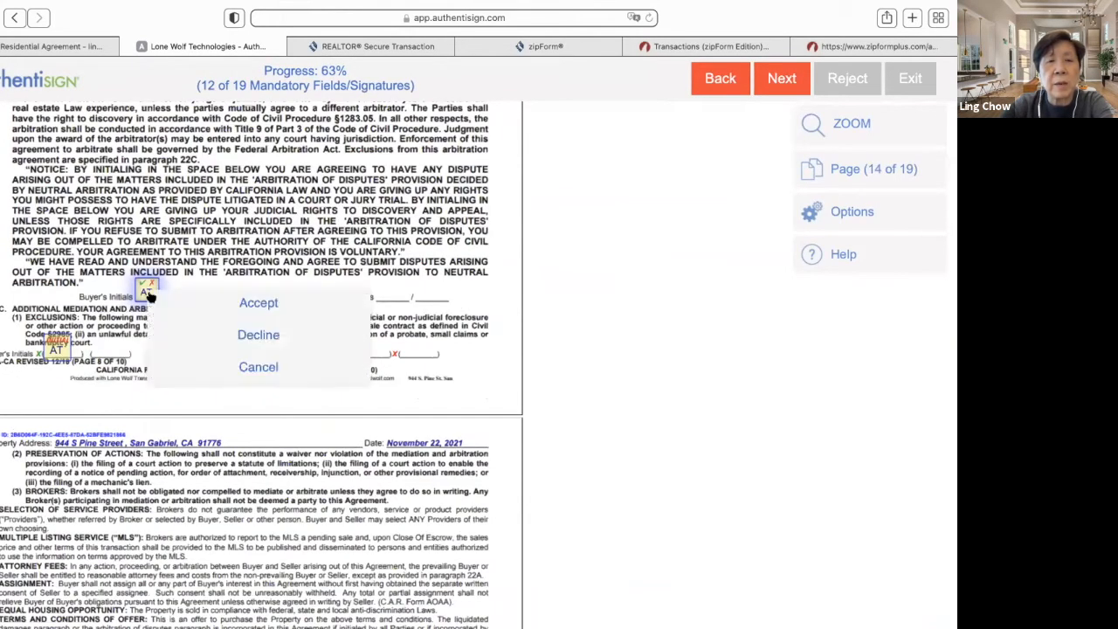
pyautogui.click(253, 302)
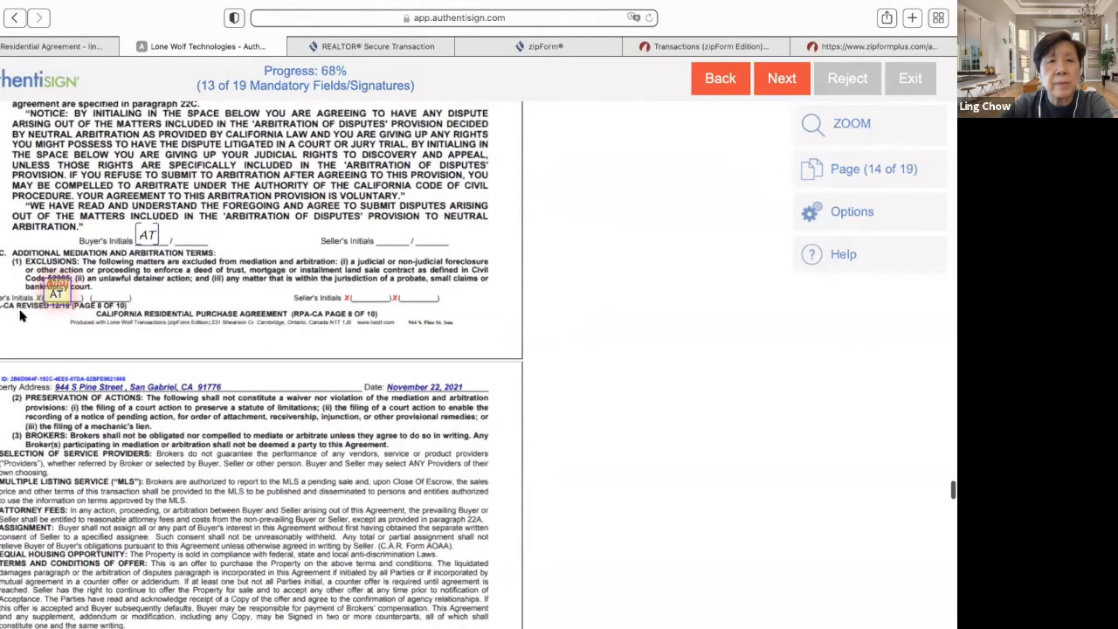
pyautogui.click(58, 297)
pyautogui.click(150, 299)
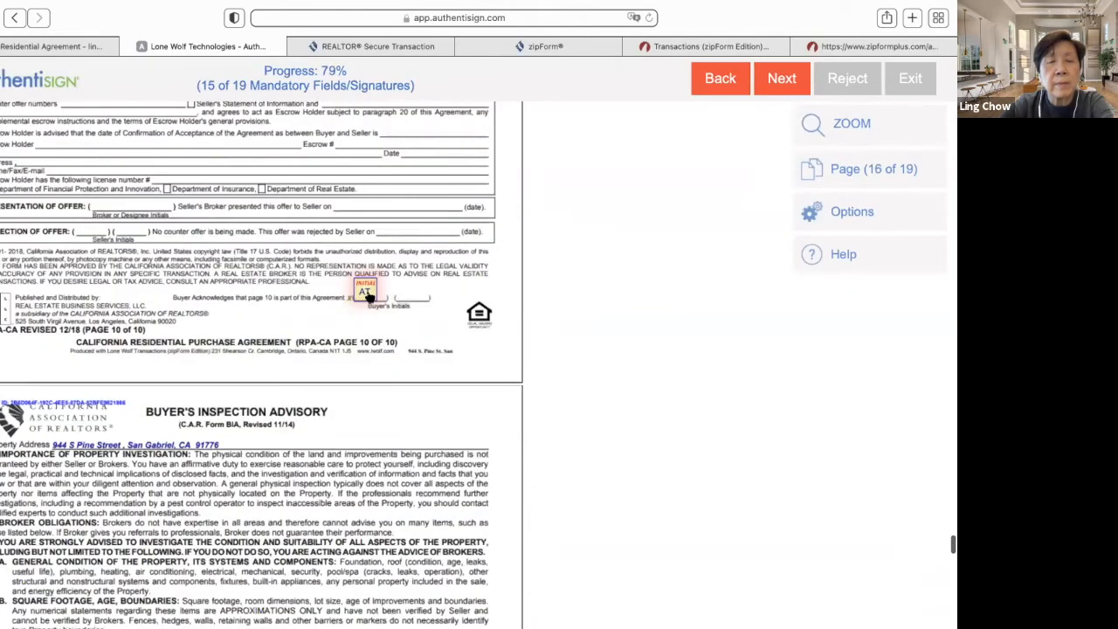
pyautogui.click(367, 295)
# - Sign the last three signature fields and complete the signing
pyautogui.click(66, 297)
pyautogui.click(150, 297)
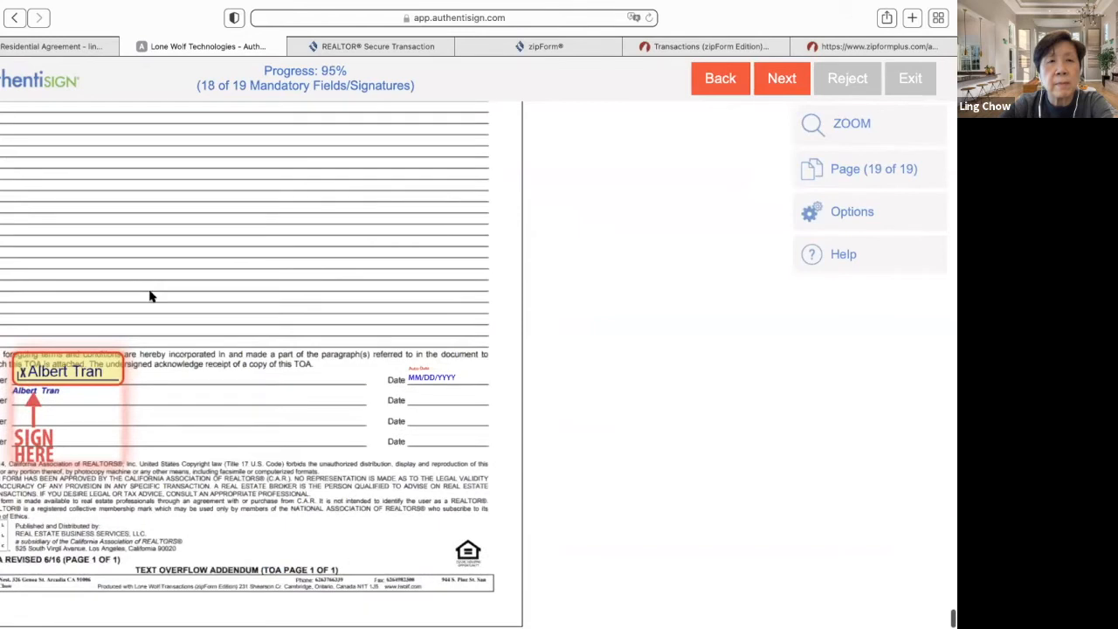
pyautogui.click(58, 367)
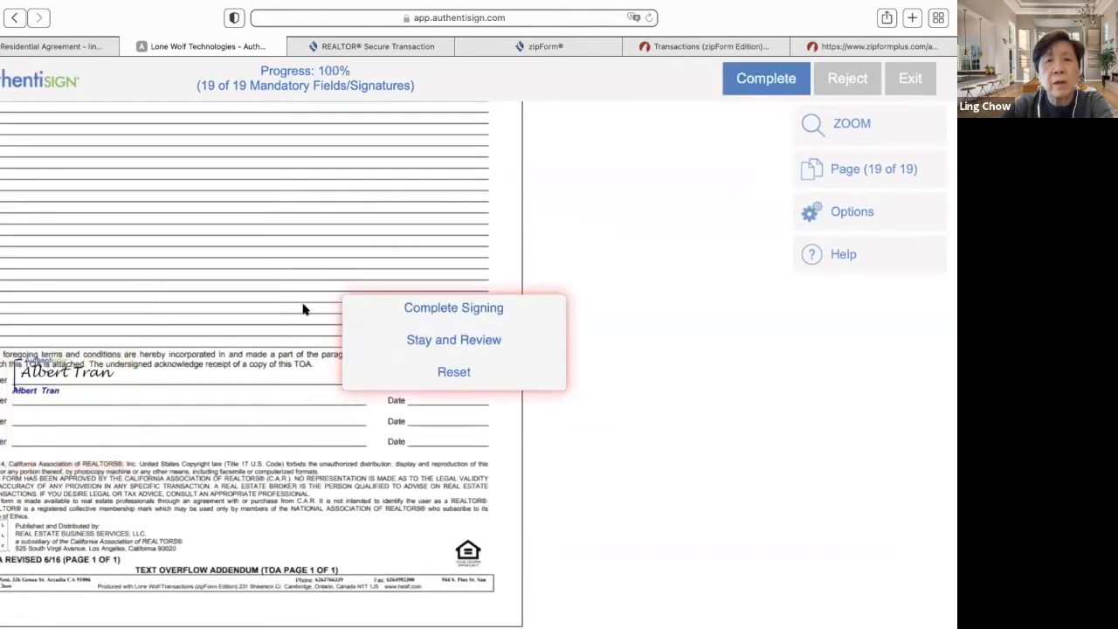
pyautogui.click(492, 308)
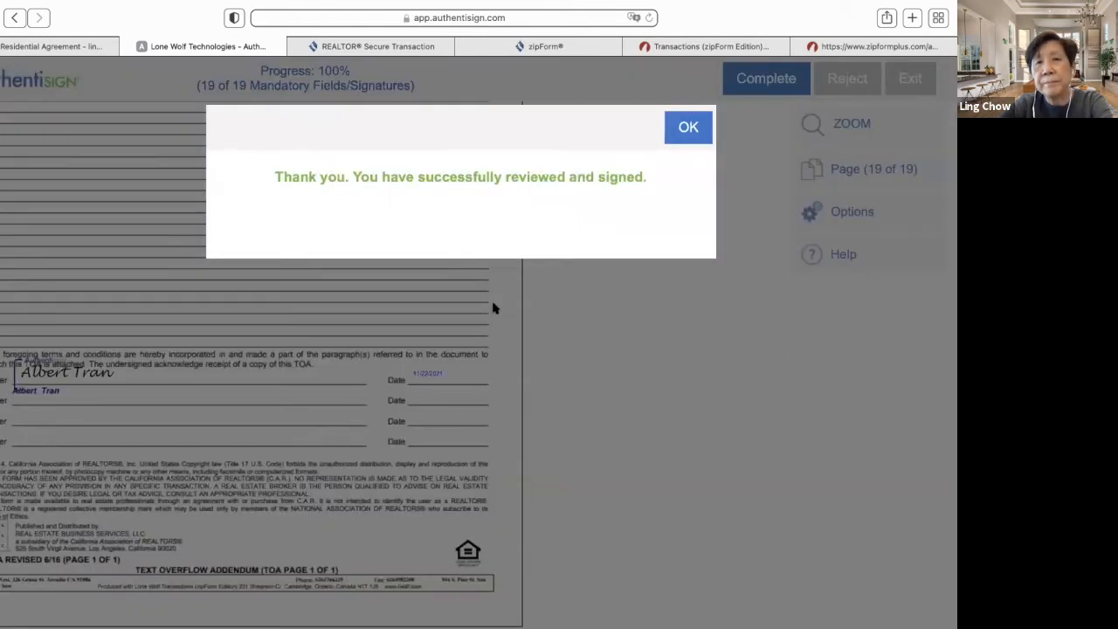
pyautogui.click(689, 128)
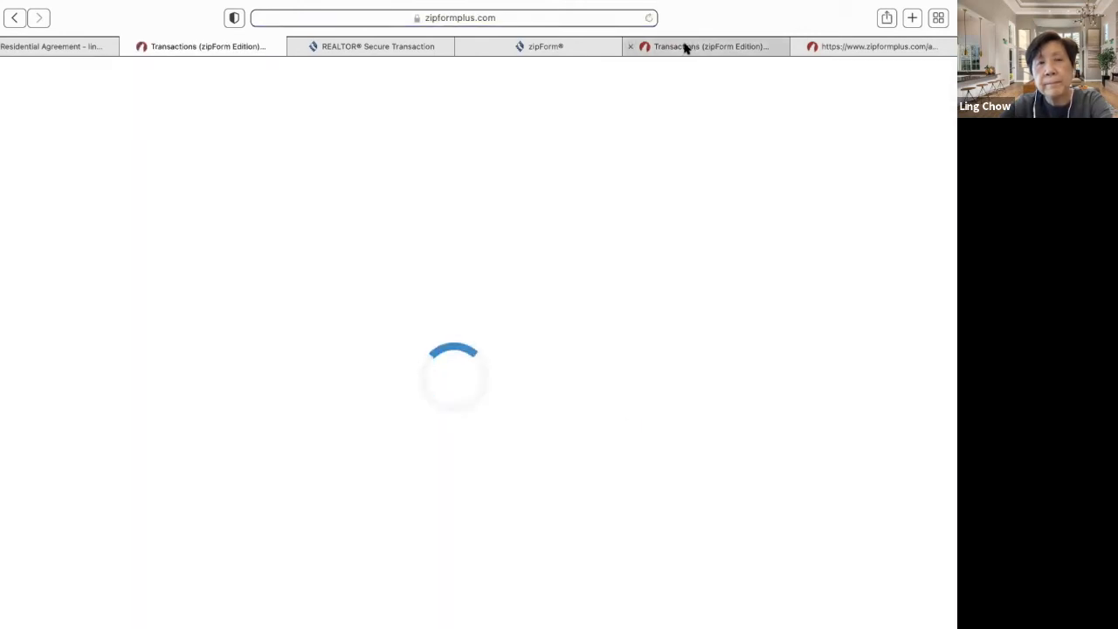
pyautogui.moveTo(685, 48)
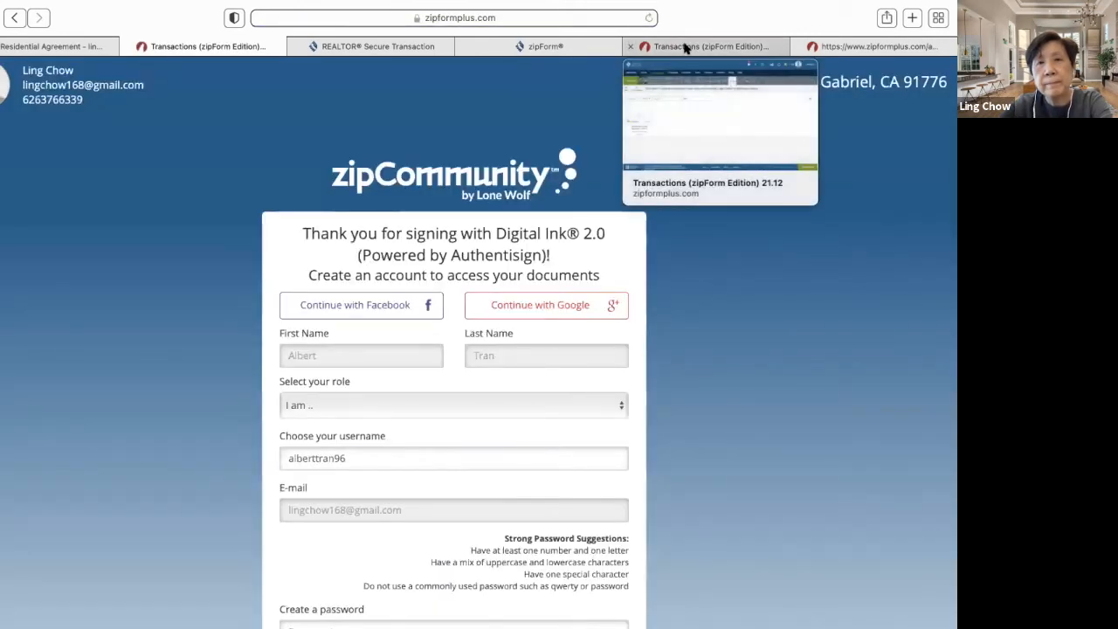
# - Close the zipCommunity sign-up tab and return to the transactions list, dismissing notifications
pyautogui.click(130, 46)
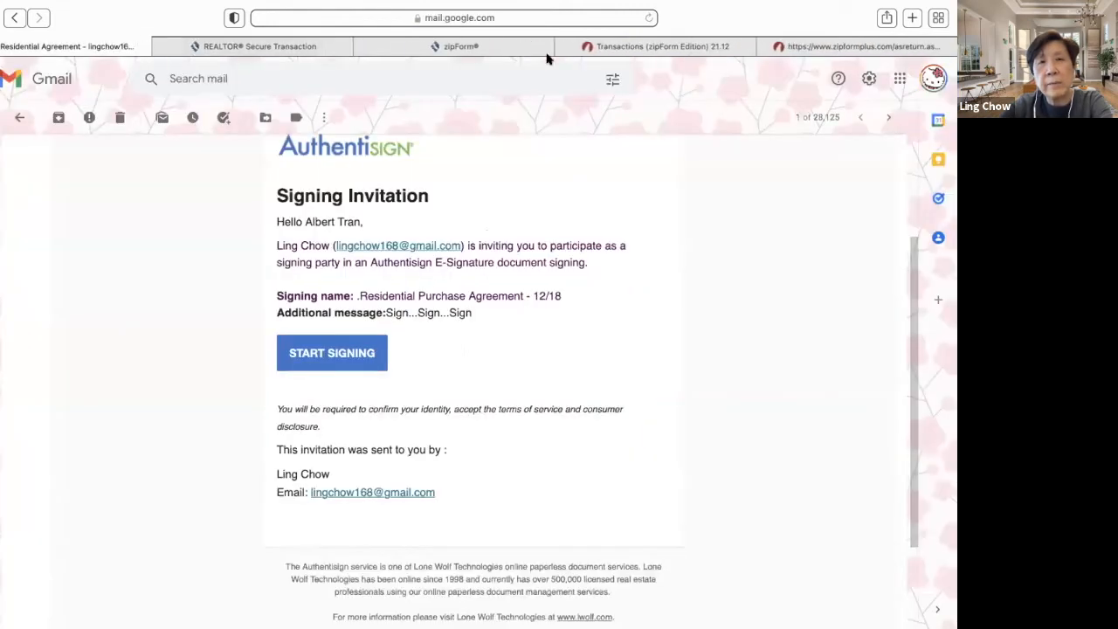
pyautogui.click(690, 54)
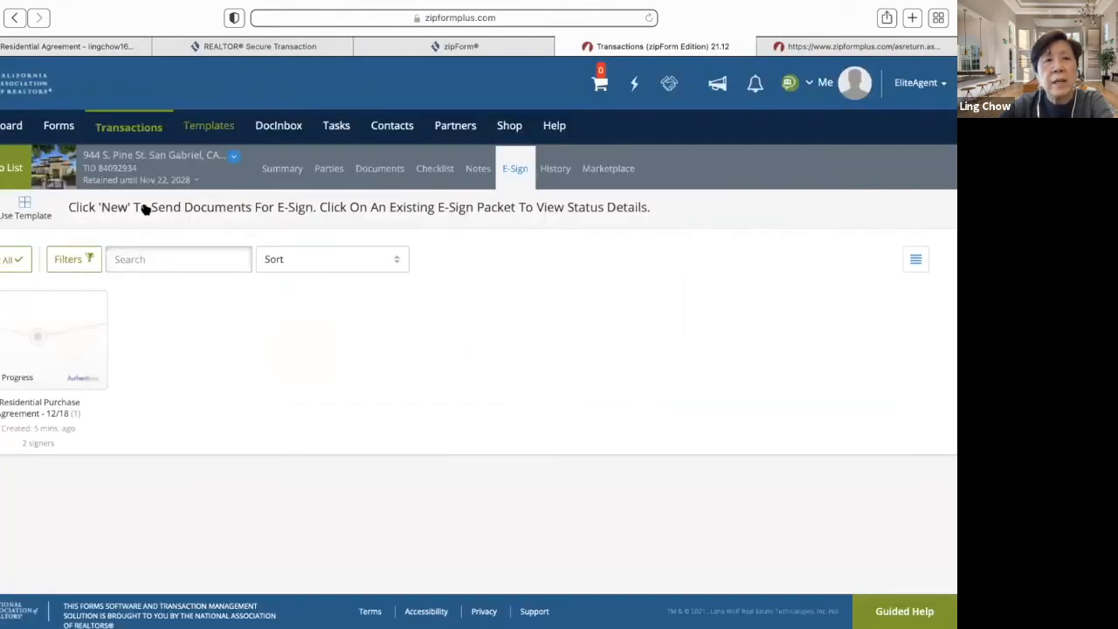
pyautogui.click(5, 170)
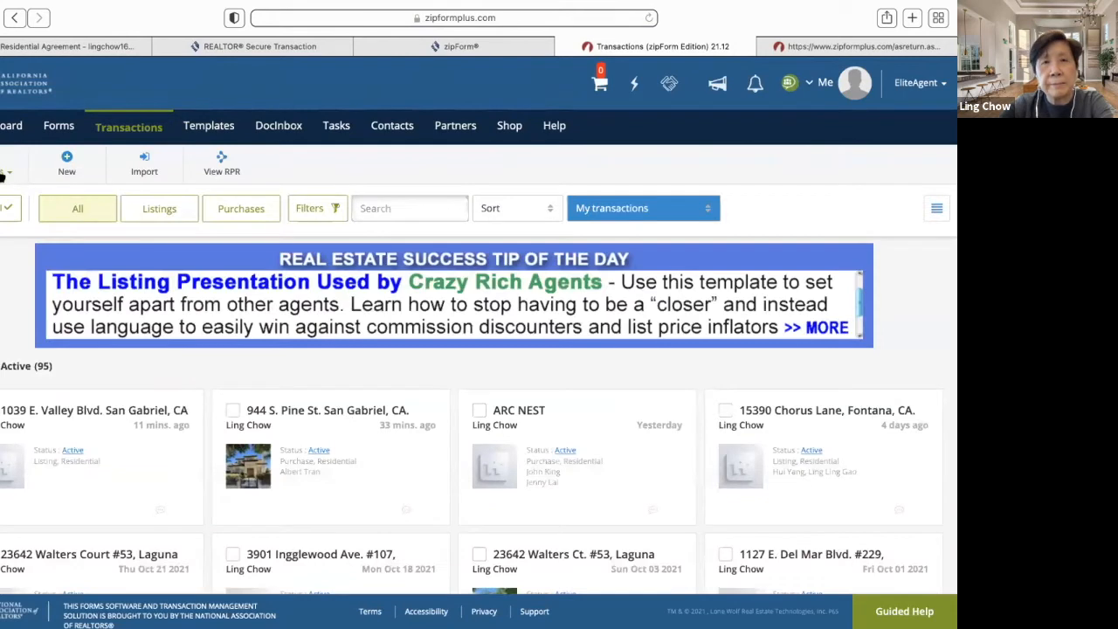
pyautogui.click(756, 85)
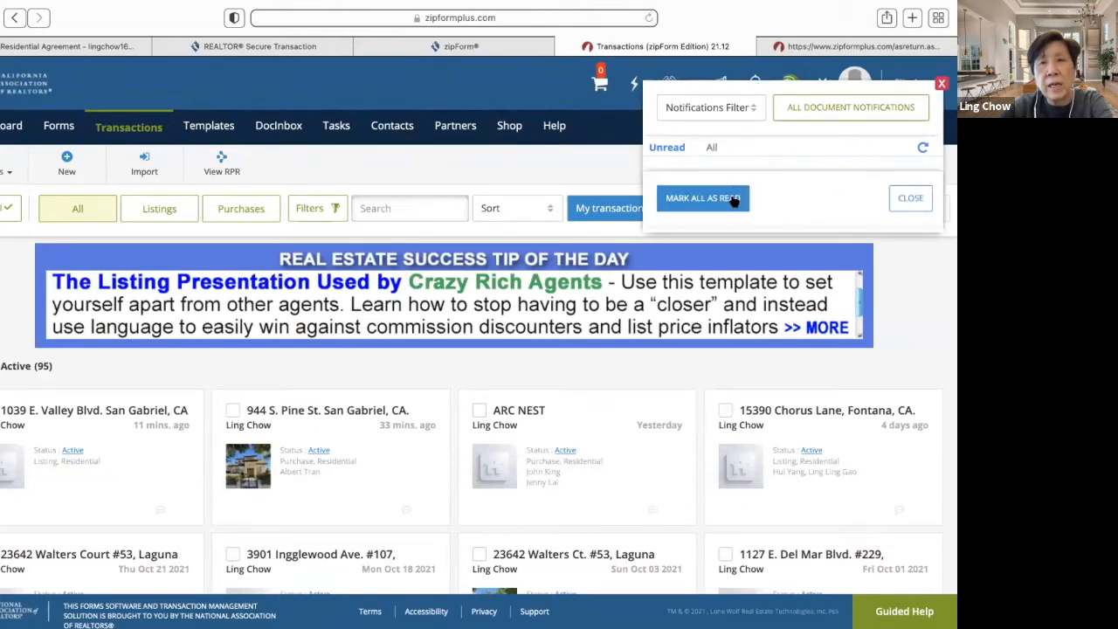
pyautogui.click(817, 107)
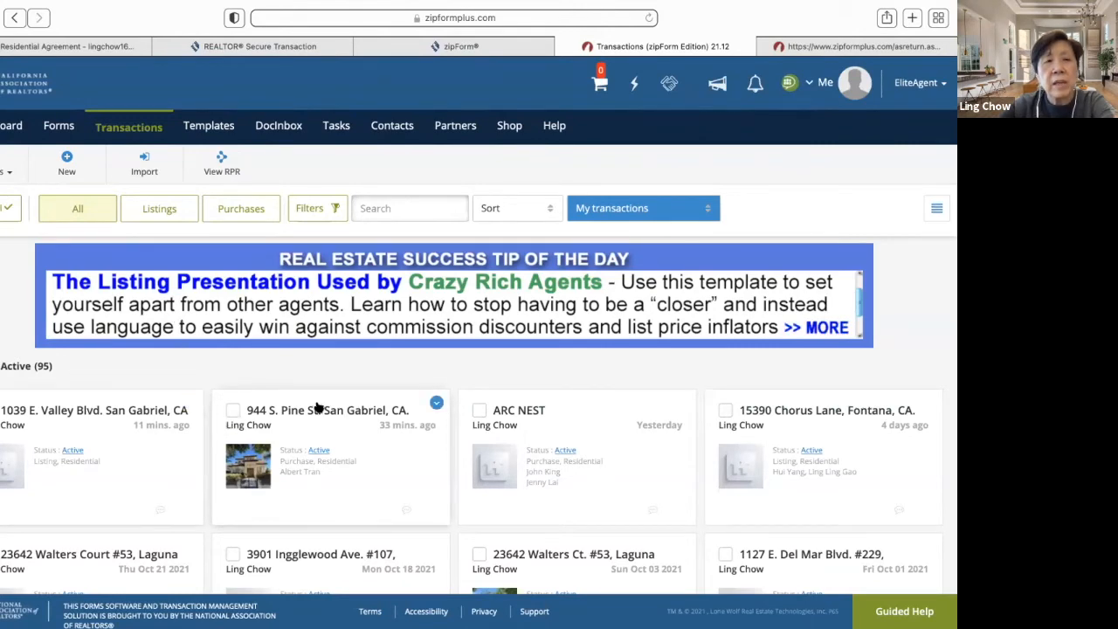
pyautogui.click(350, 414)
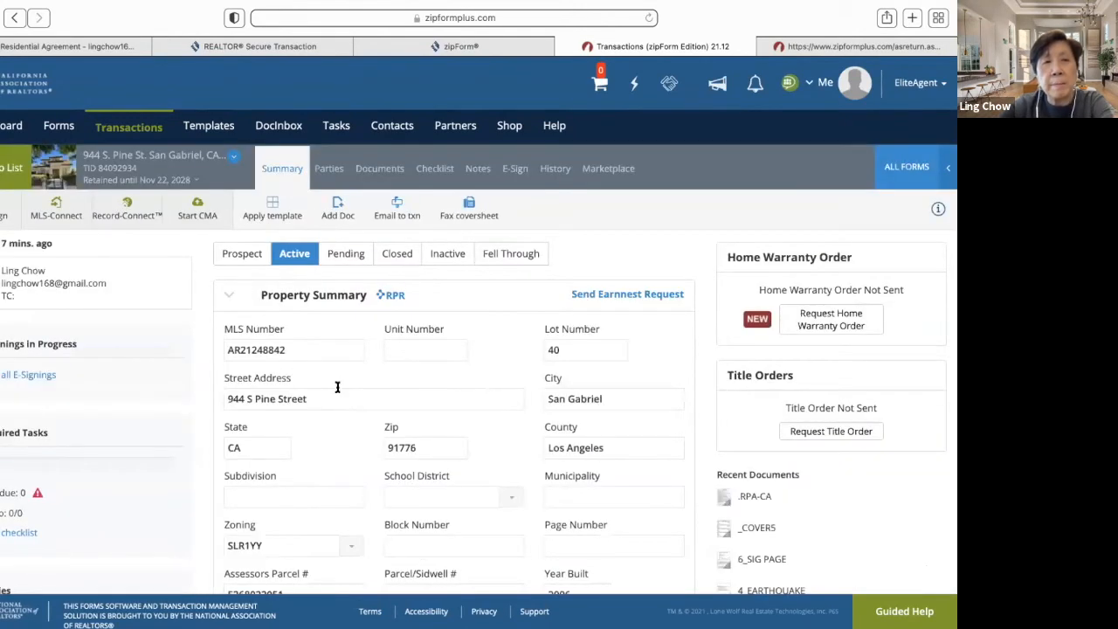
pyautogui.click(378, 171)
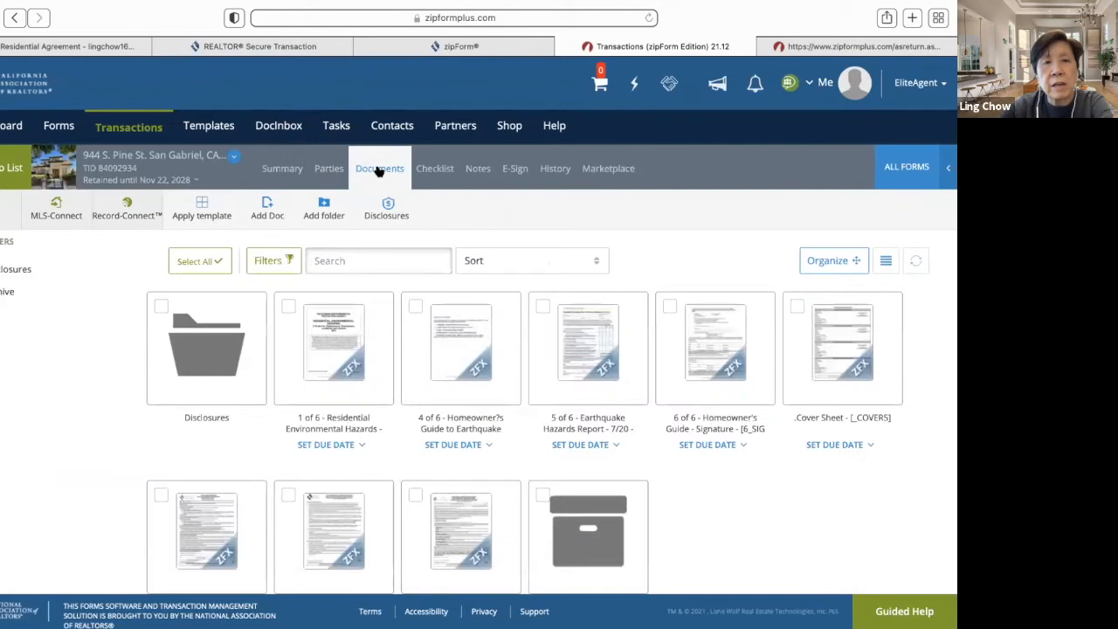
pyautogui.scroll(-2, 103, 394)
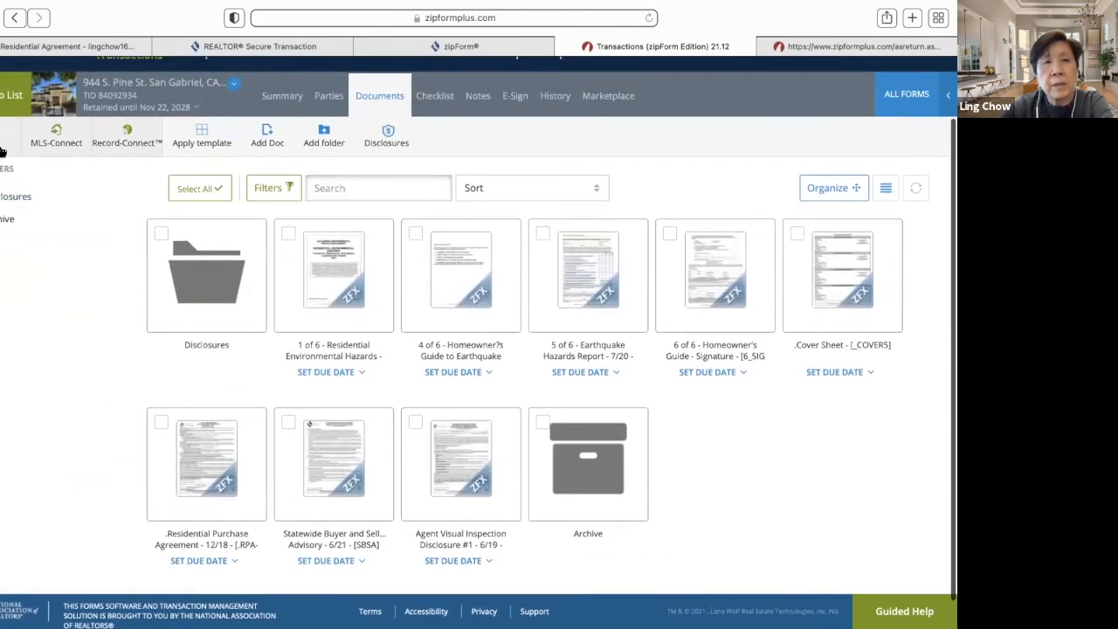
pyautogui.click(2, 152)
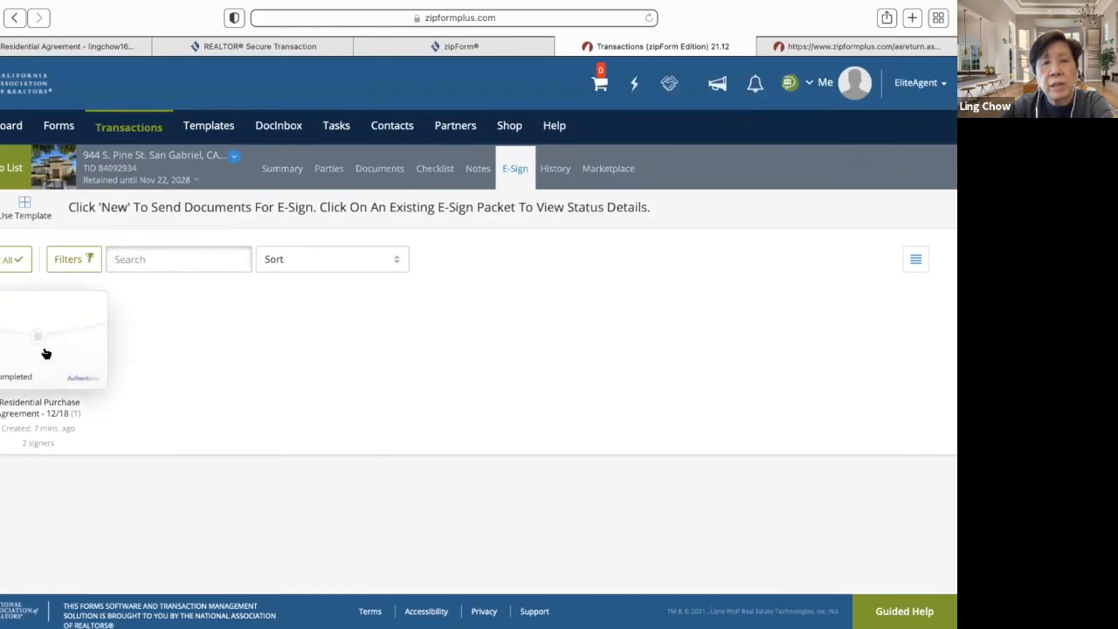
# - Check the purchase agreement packet's status, then open the .Residential Purchase Agreement folder in Documents
pyautogui.click(43, 354)
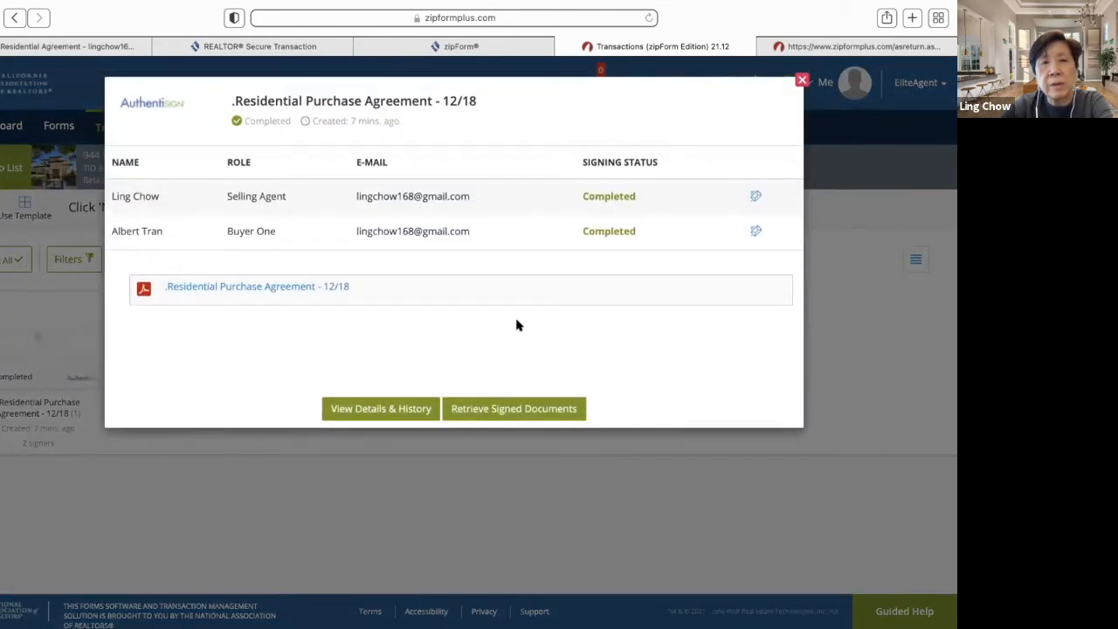
pyautogui.click(802, 80)
pyautogui.click(4, 170)
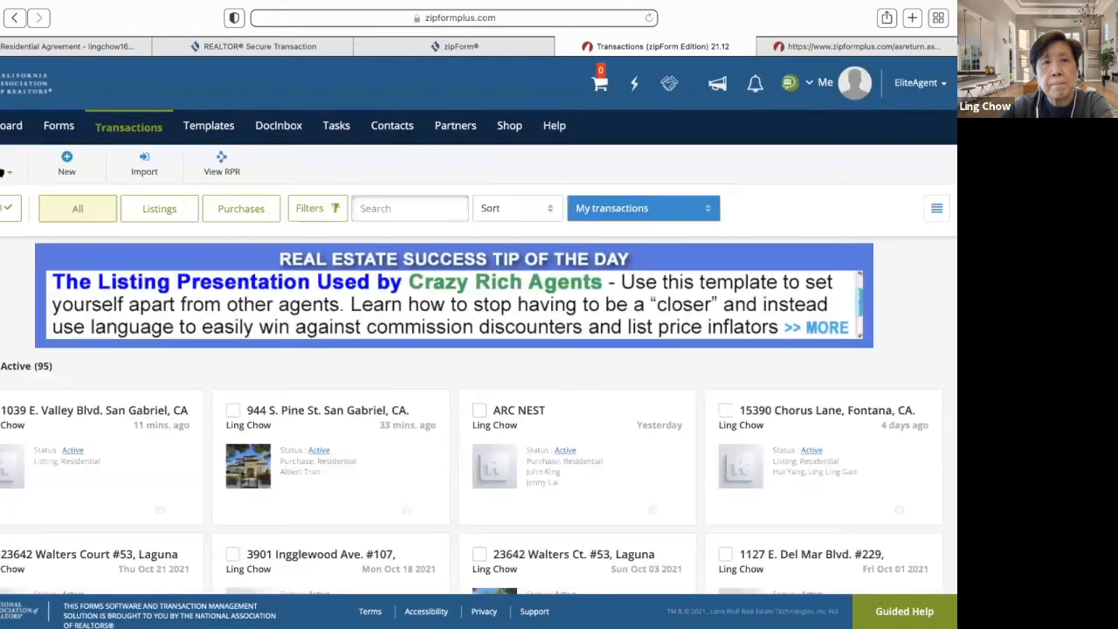
pyautogui.click(331, 404)
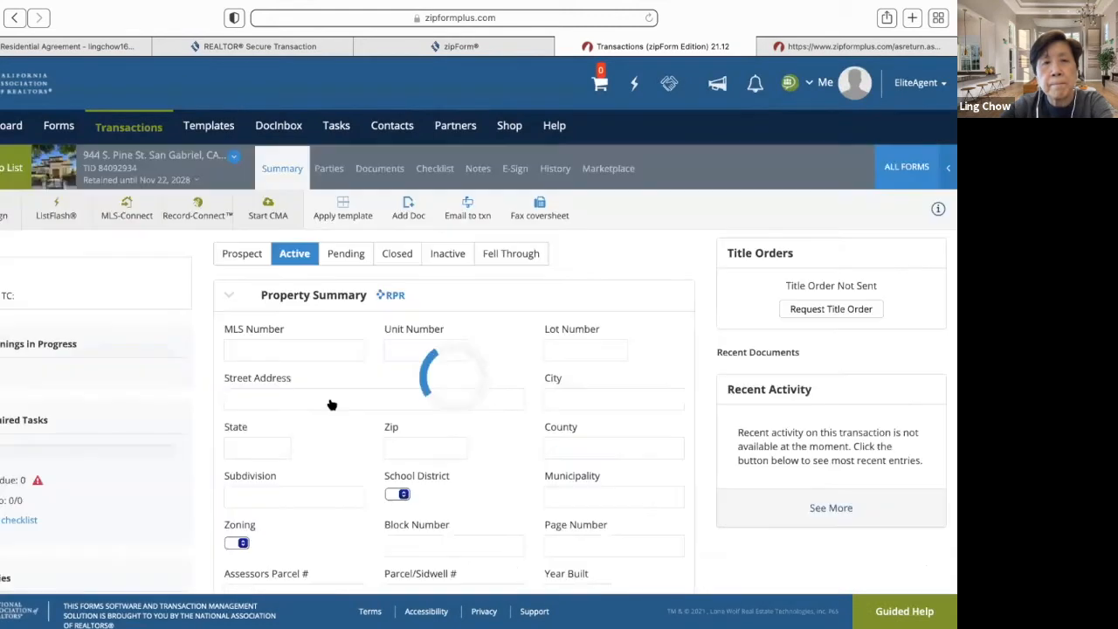
pyautogui.click(385, 171)
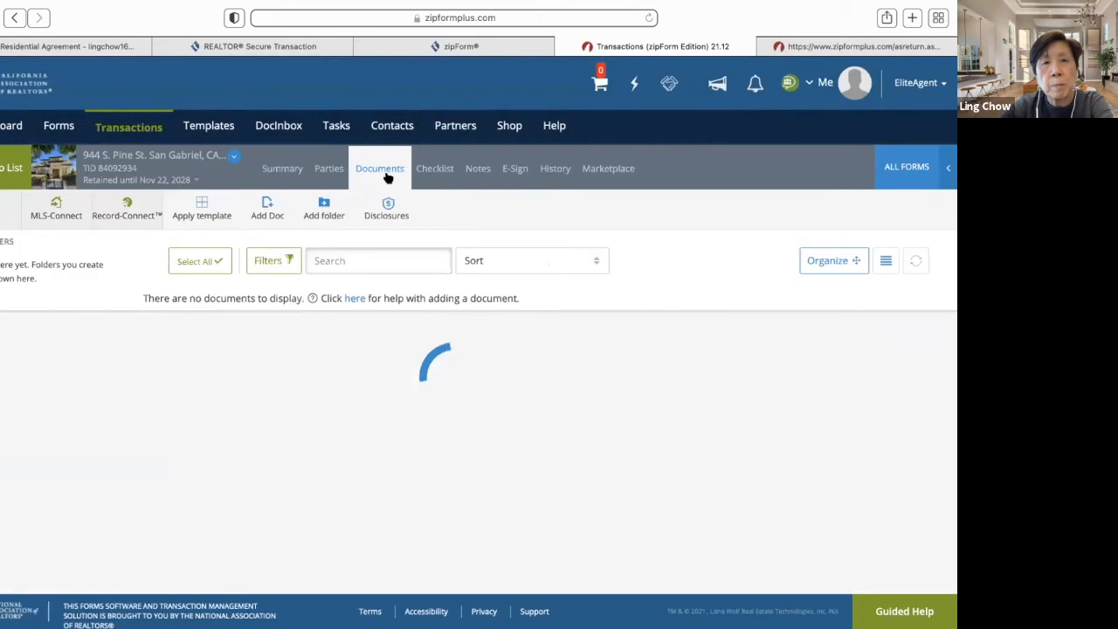
pyautogui.scroll(-2, 581, 463)
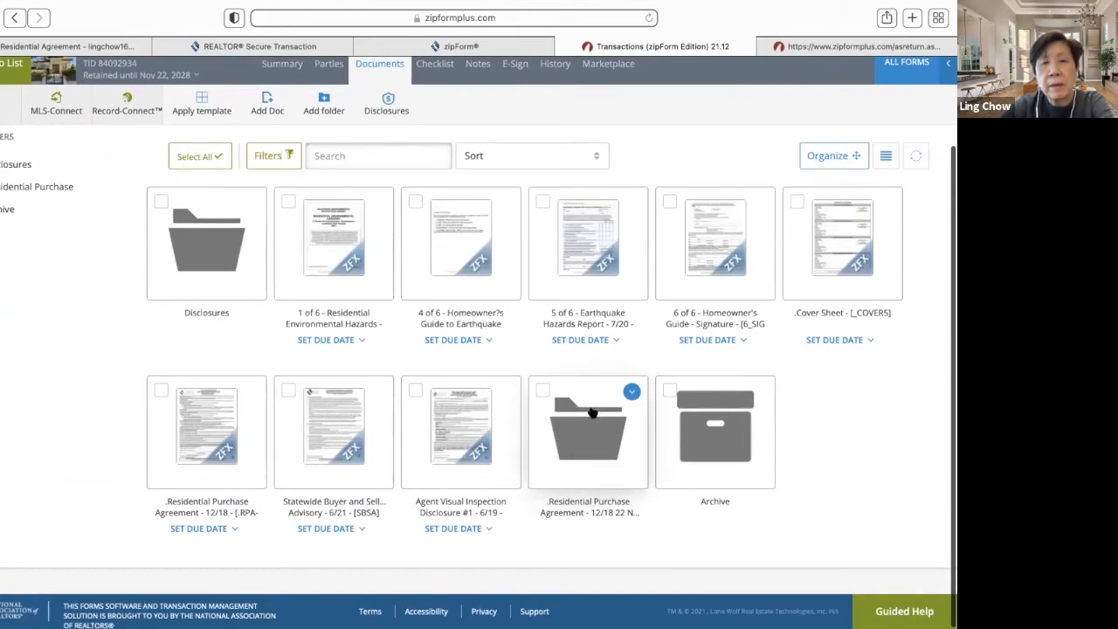
pyautogui.click(592, 412)
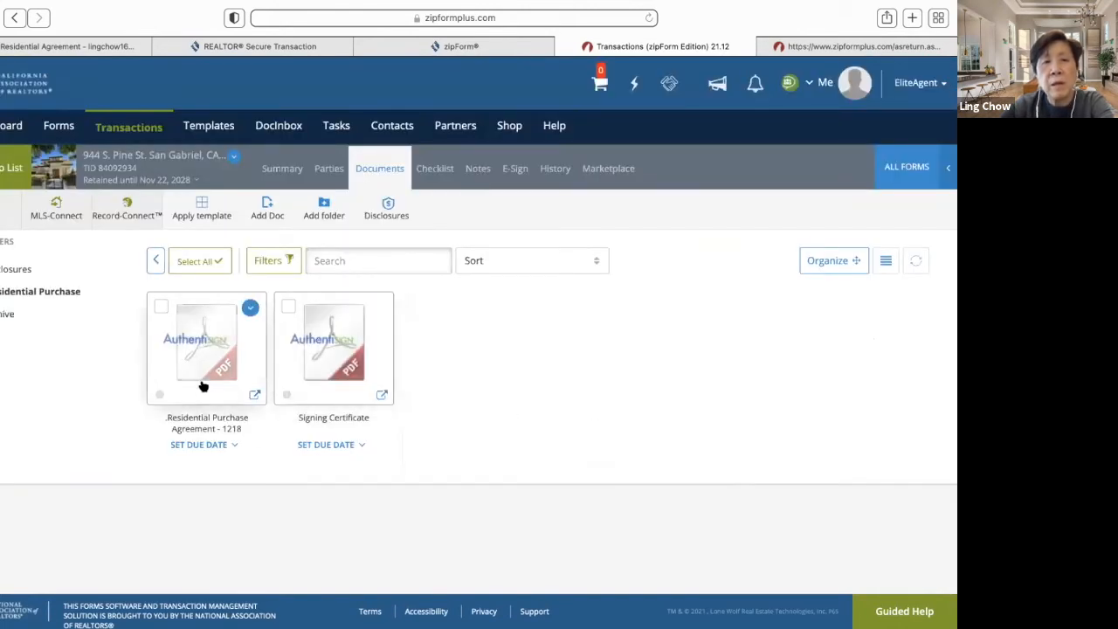
# - Open the signed Residential Purchase Agreement - 1218 PDF and scroll through its 19 pages
pyautogui.click(206, 349)
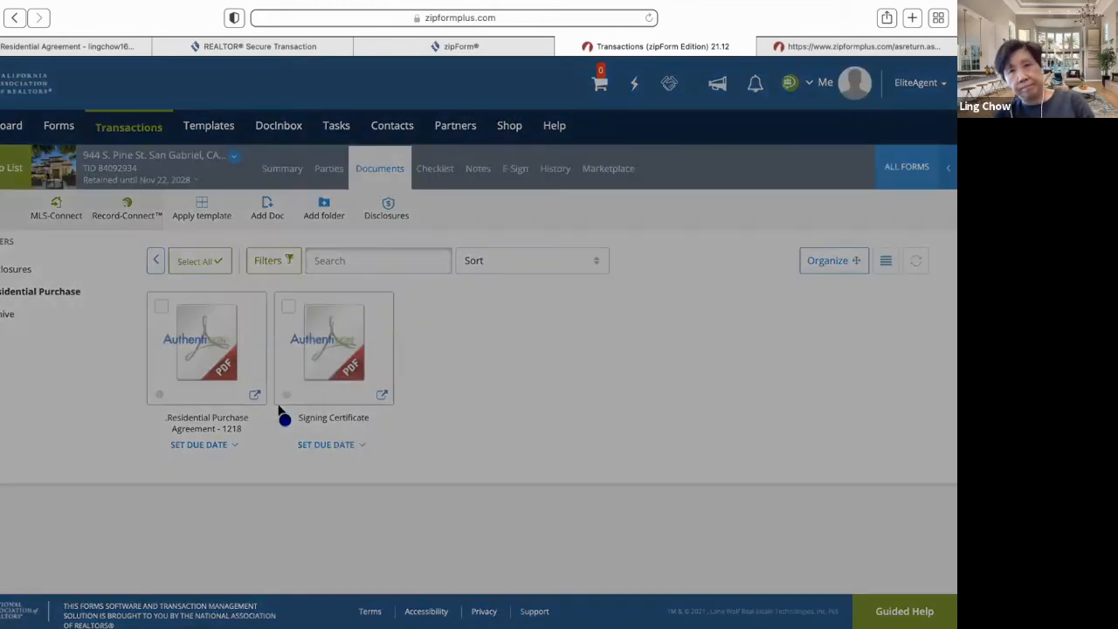
pyautogui.scroll(-10, 279, 411)
pyautogui.scroll(-15, 279, 410)
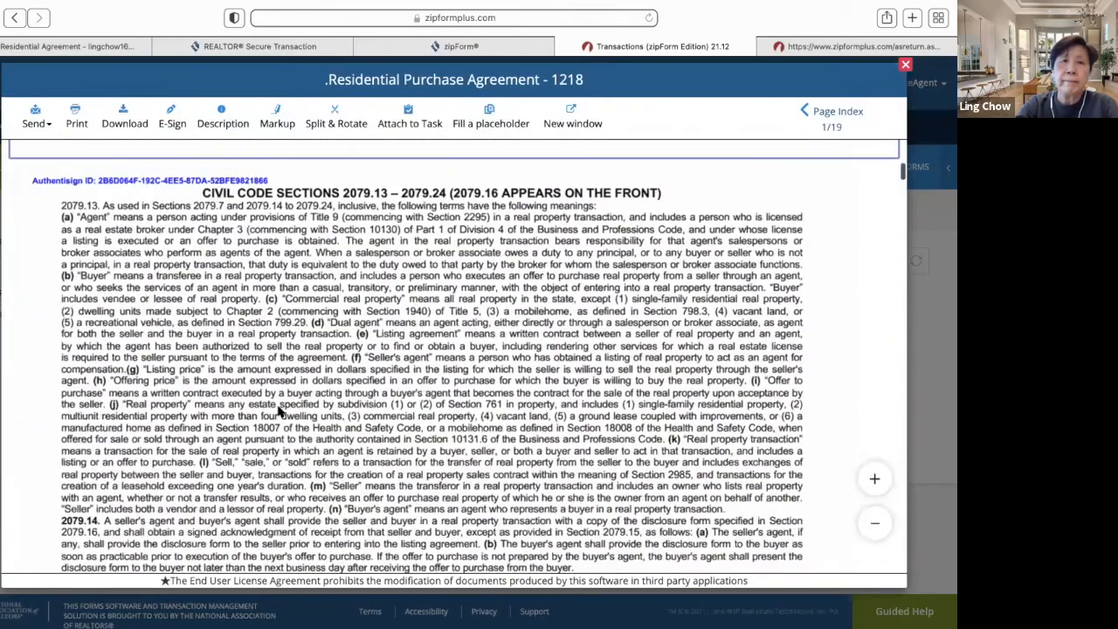
pyautogui.scroll(-10, 280, 411)
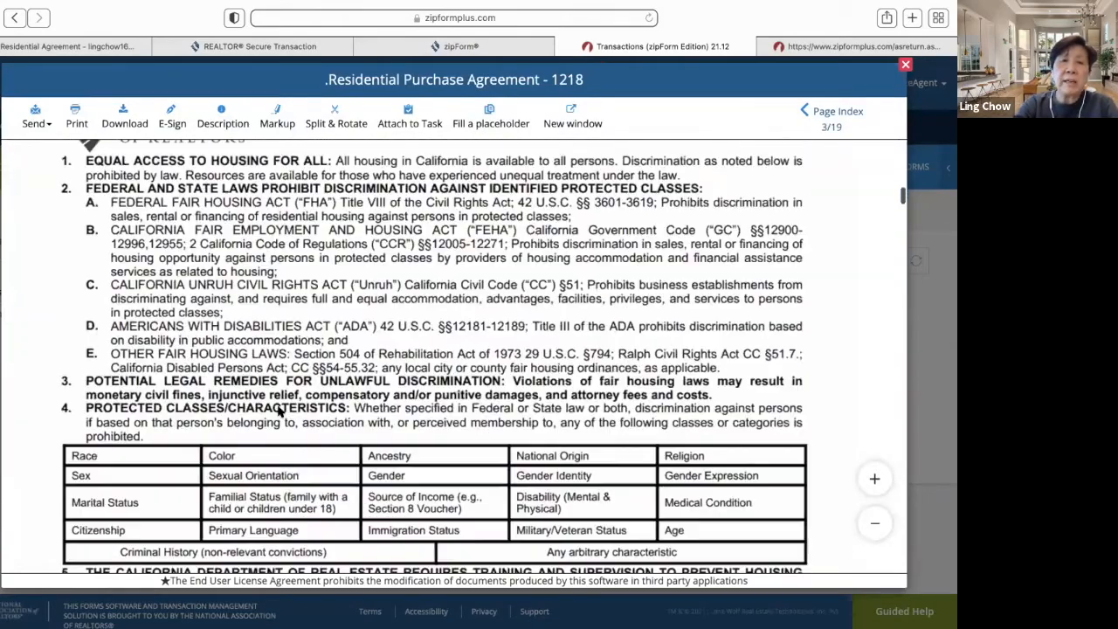
pyautogui.scroll(-8, 279, 410)
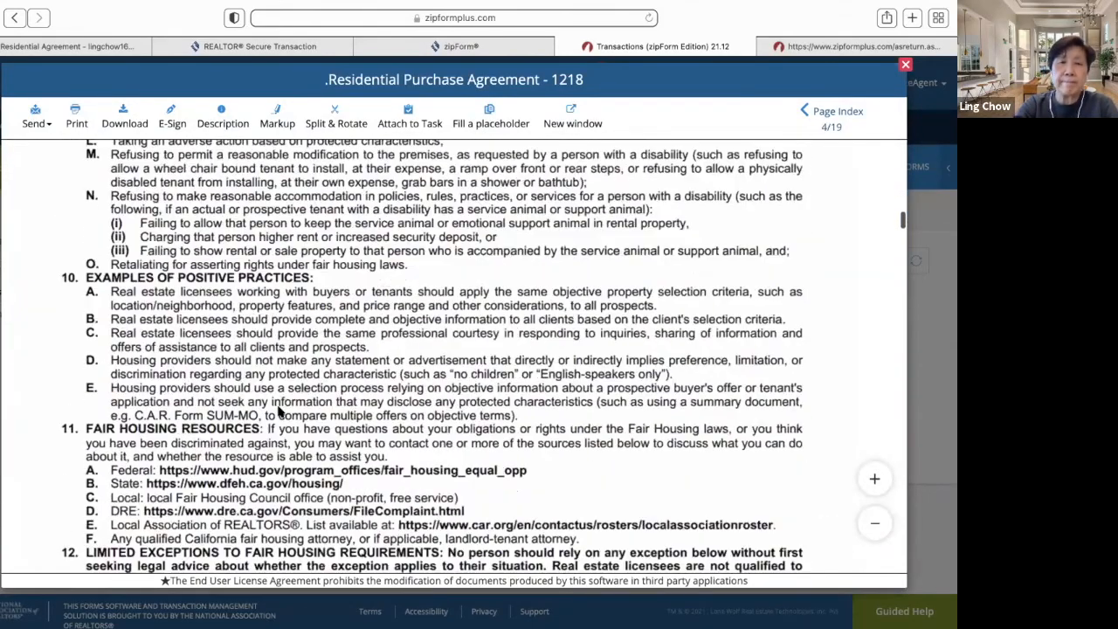
pyautogui.scroll(-20, 280, 410)
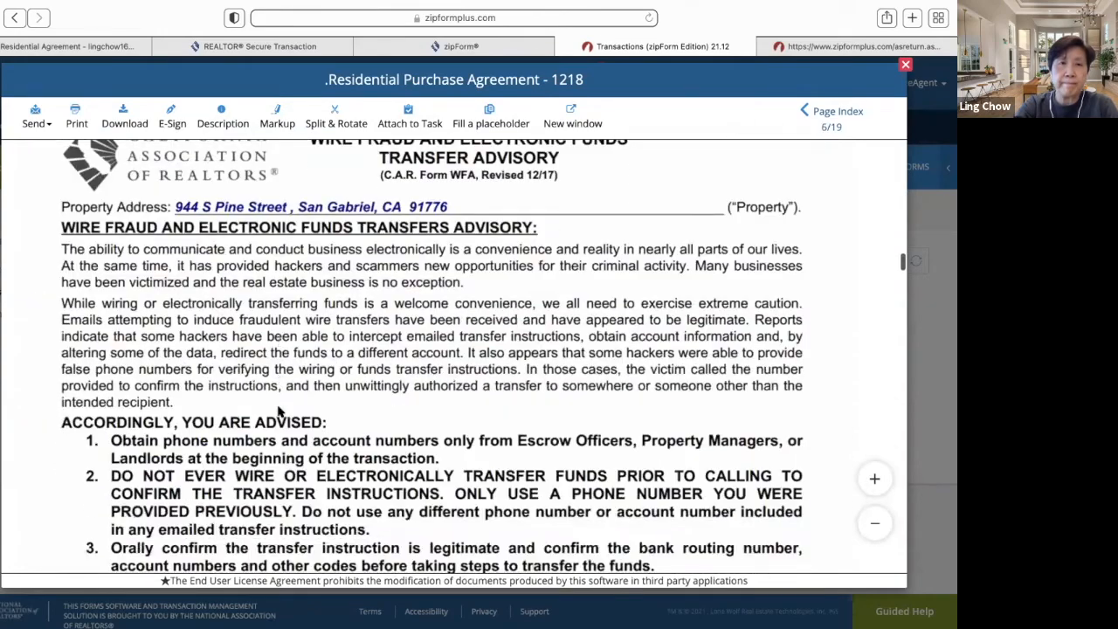
pyautogui.scroll(-10, 279, 411)
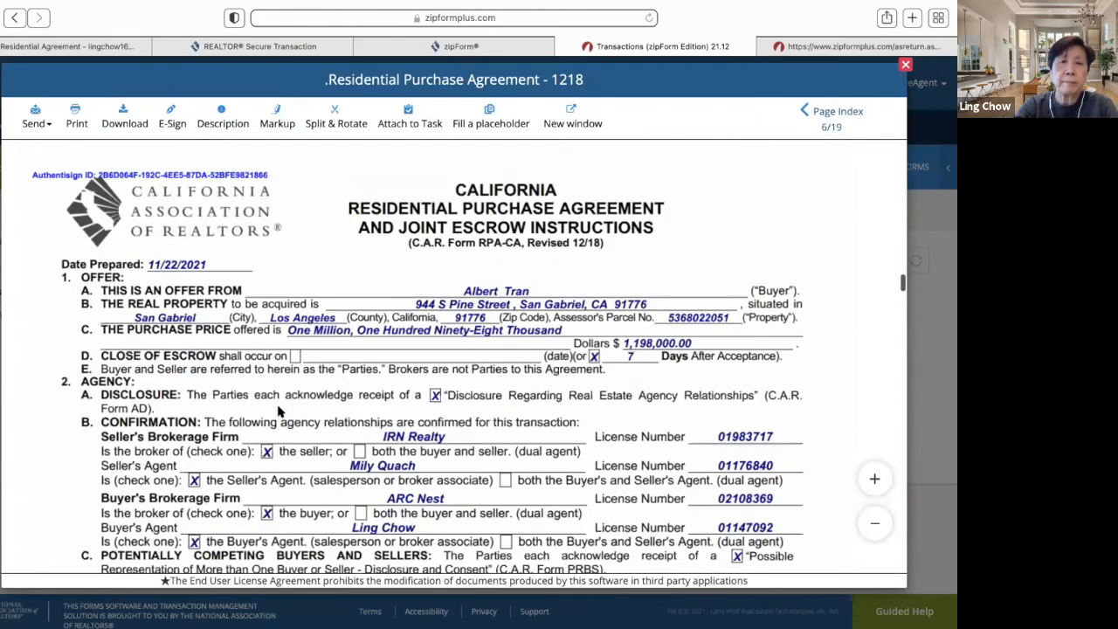
pyautogui.scroll(-3, 280, 411)
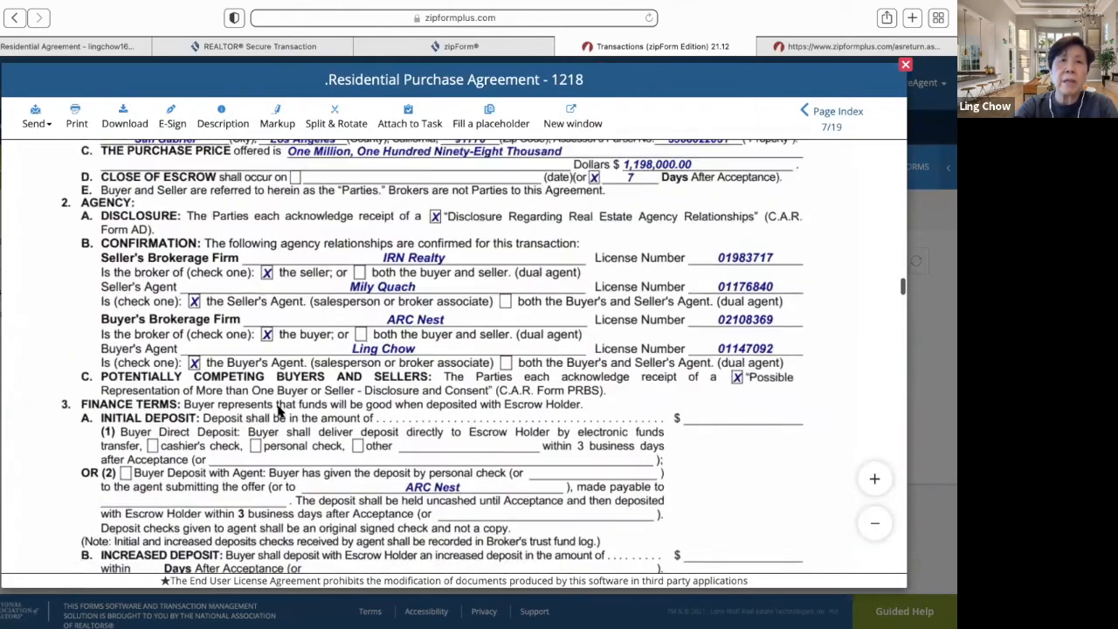
pyautogui.scroll(20, 279, 411)
pyautogui.scroll(20, 280, 411)
pyautogui.scroll(15, 280, 404)
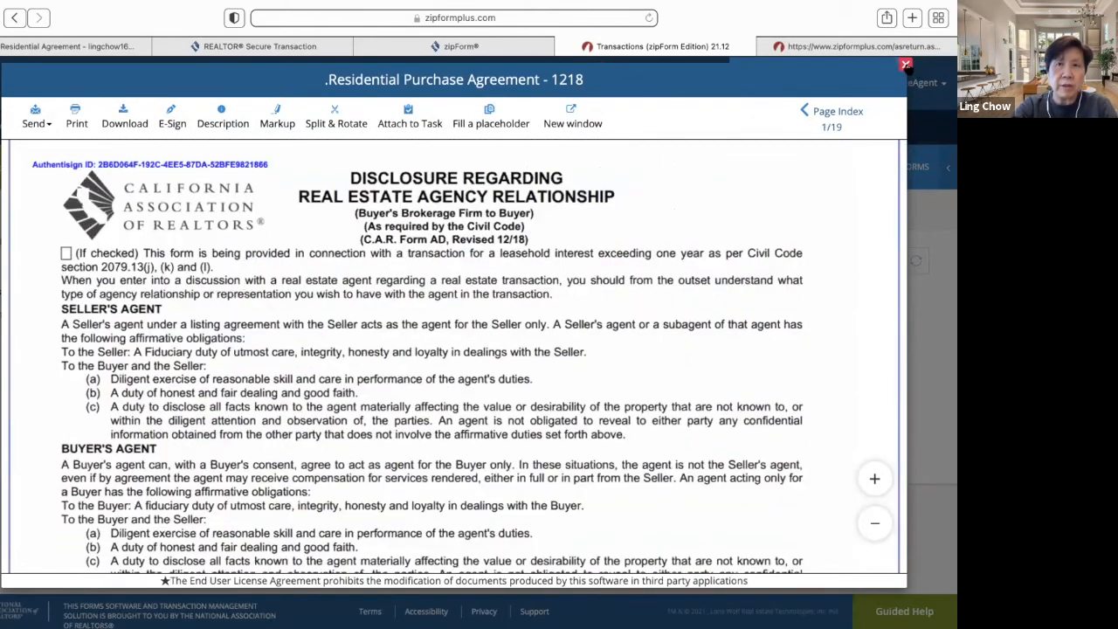
# - Close the agreement, scroll through the Signing Certificate confirming all parties signed, then close it
pyautogui.click(906, 65)
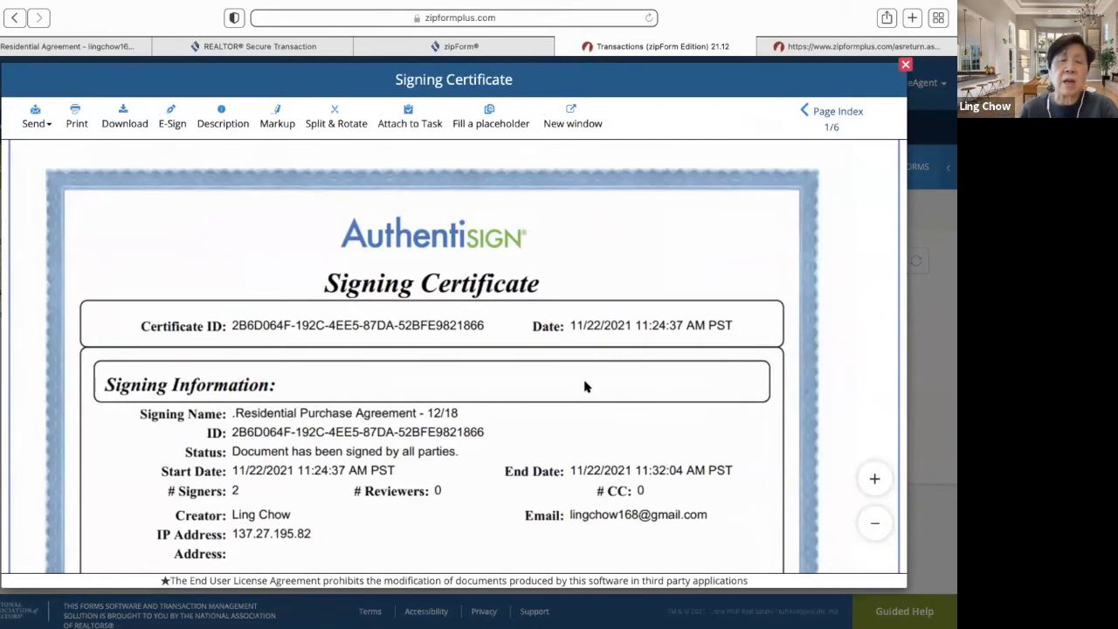
pyautogui.scroll(-10, 585, 387)
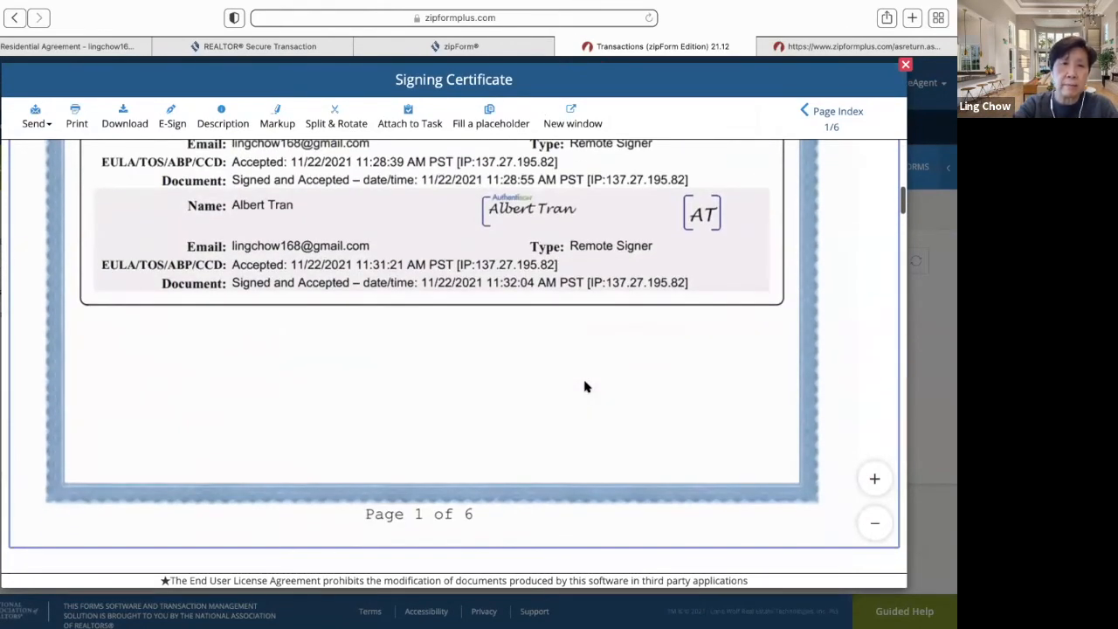
pyautogui.scroll(-8, 585, 386)
pyautogui.scroll(-10, 585, 387)
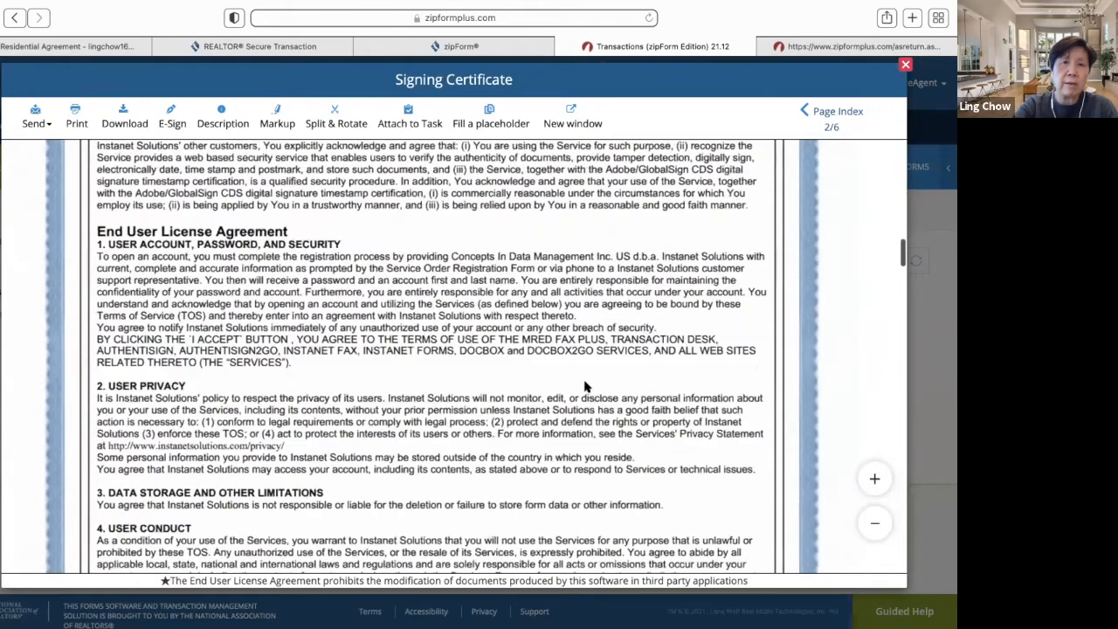
pyautogui.scroll(-8, 585, 387)
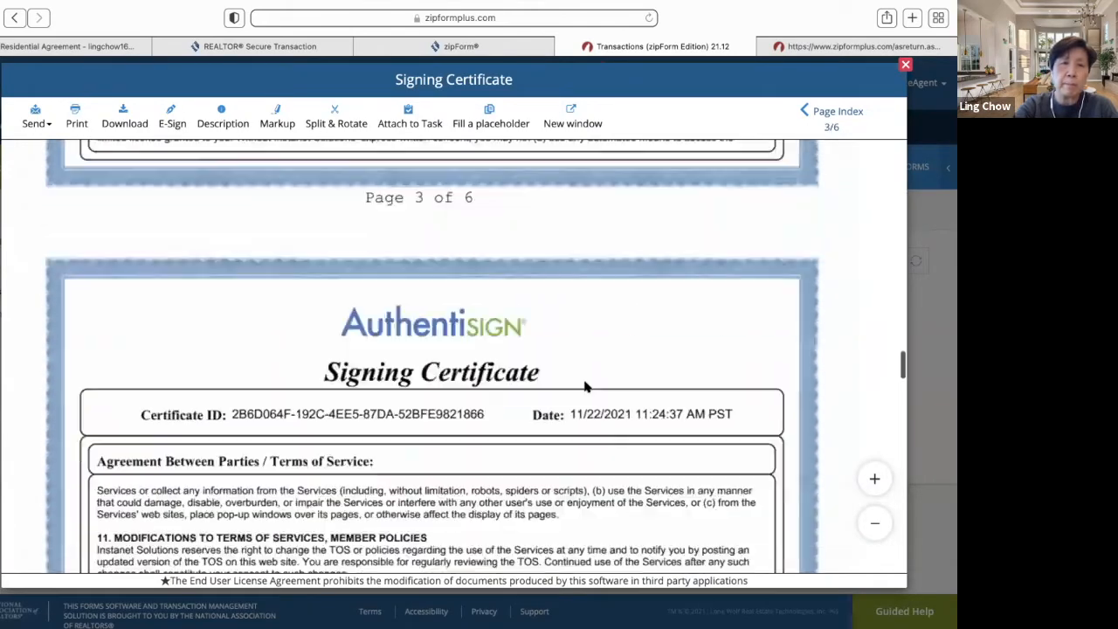
pyautogui.scroll(15, 585, 387)
pyautogui.scroll(15, 585, 387)
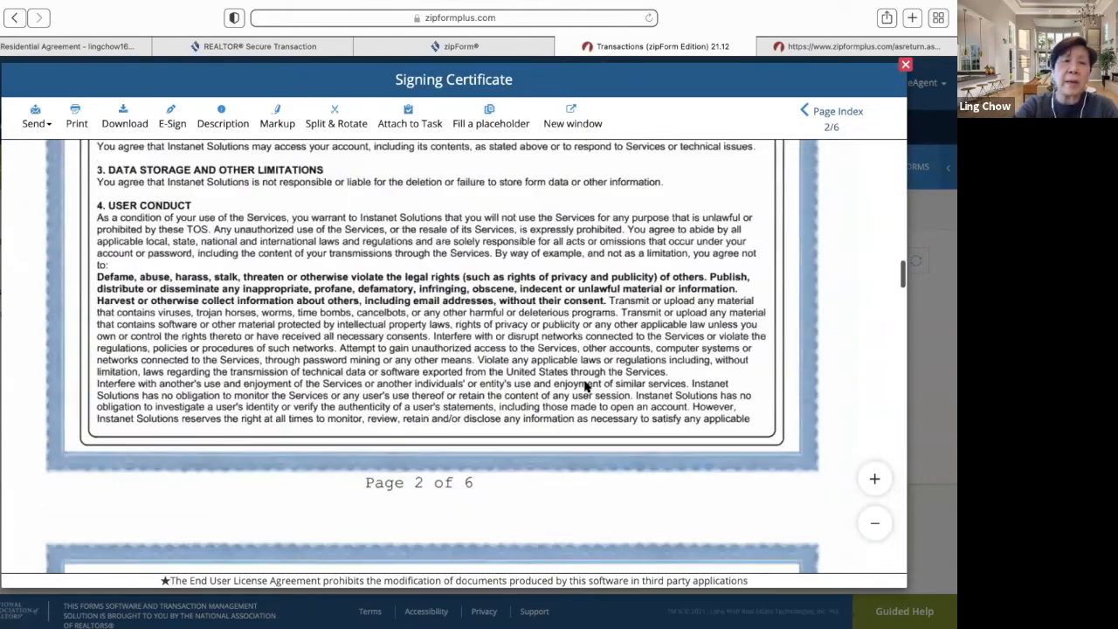
pyautogui.scroll(3, 585, 387)
pyautogui.scroll(-2, 585, 387)
pyautogui.scroll(-3, 585, 387)
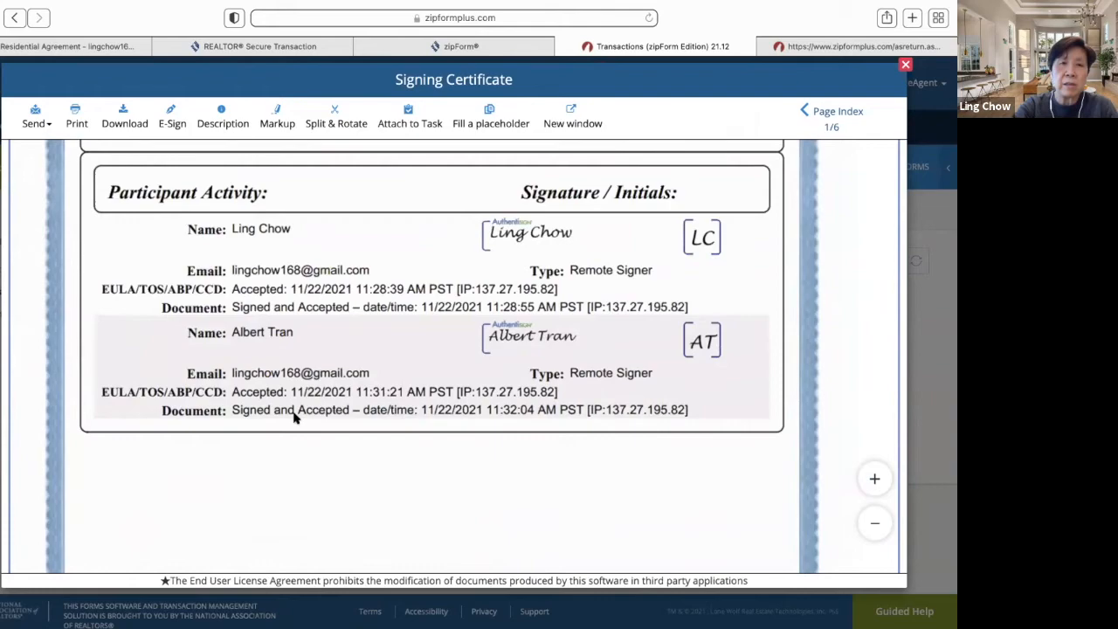
pyautogui.scroll(8, 405, 411)
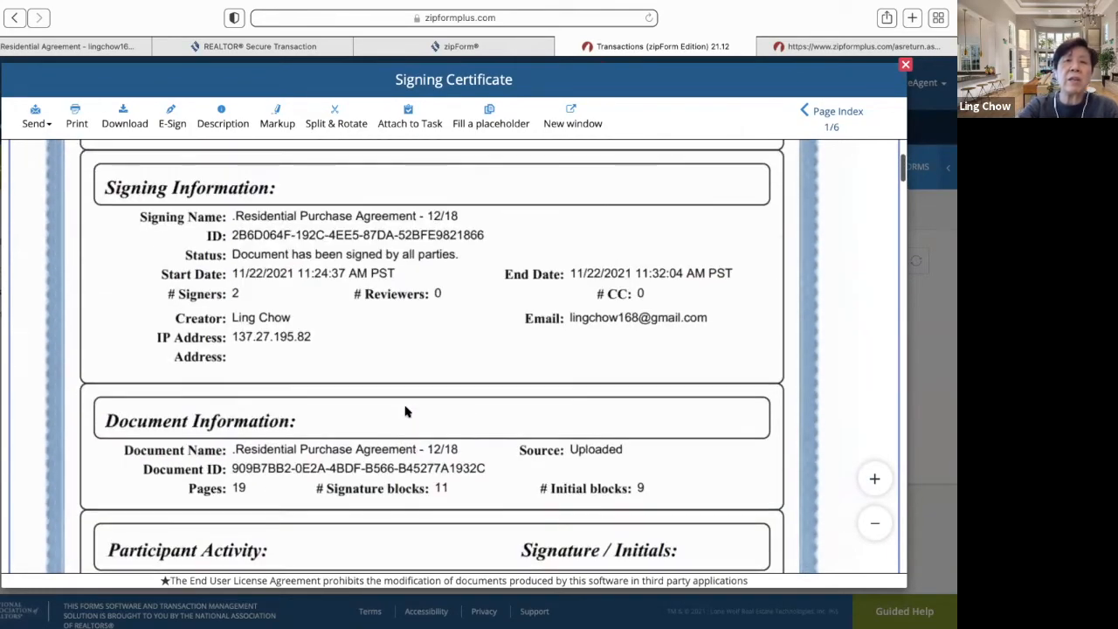
pyautogui.scroll(-10, 405, 404)
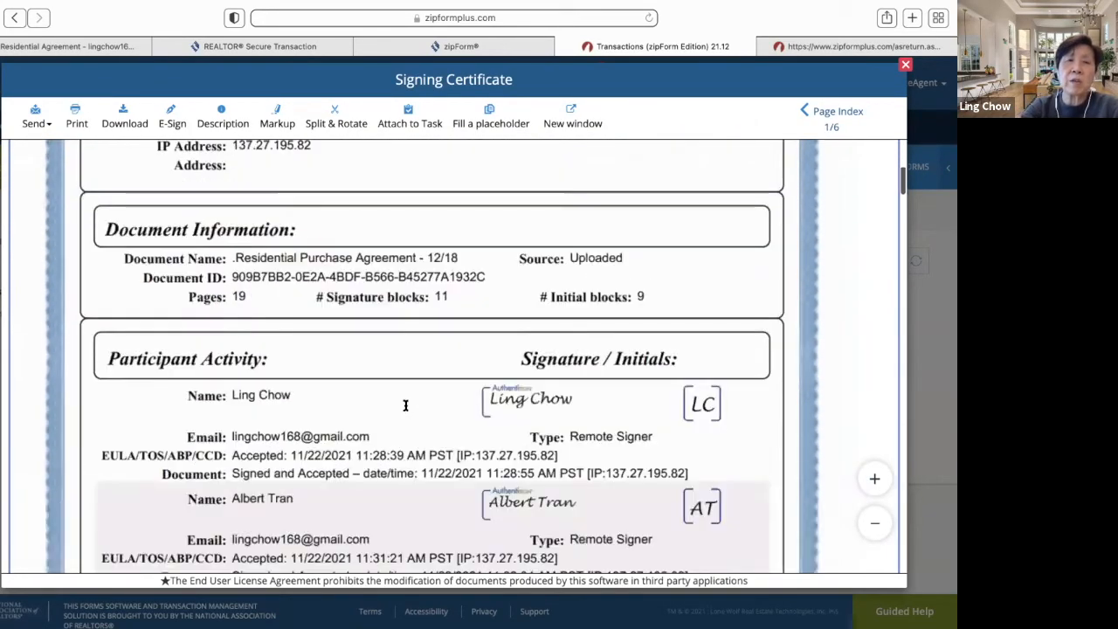
pyautogui.scroll(-3, 406, 411)
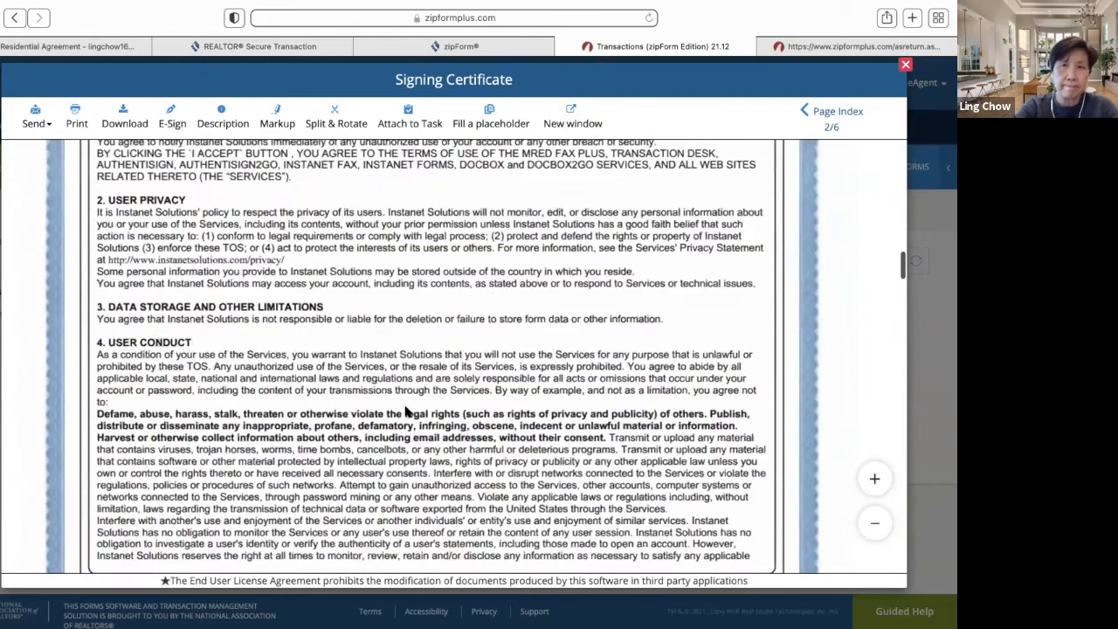
pyautogui.scroll(15, 414, 412)
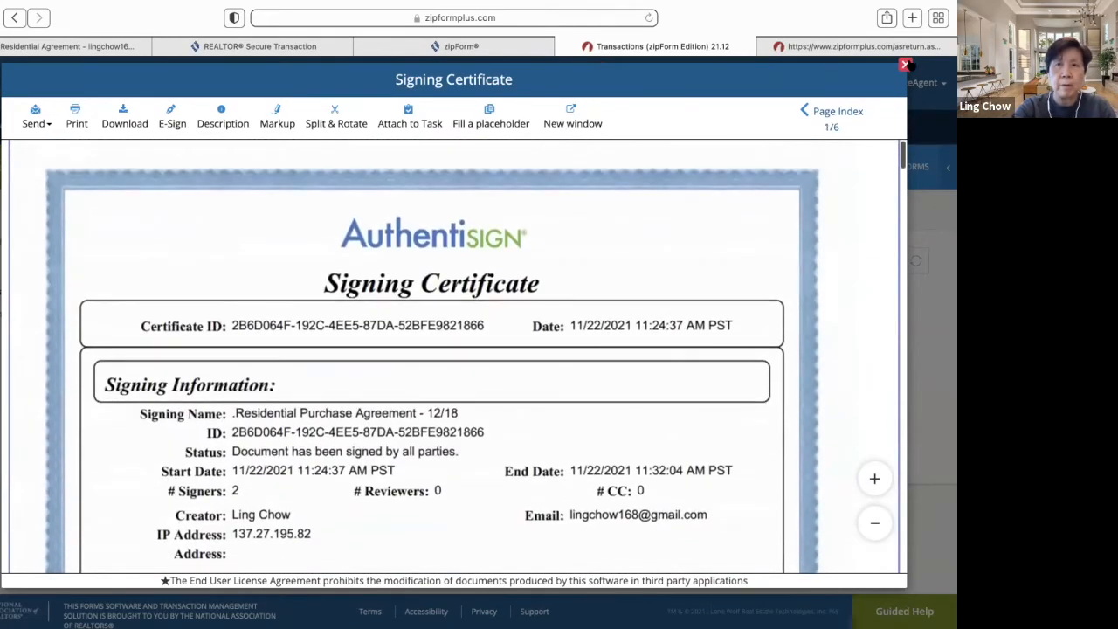
pyautogui.click(906, 65)
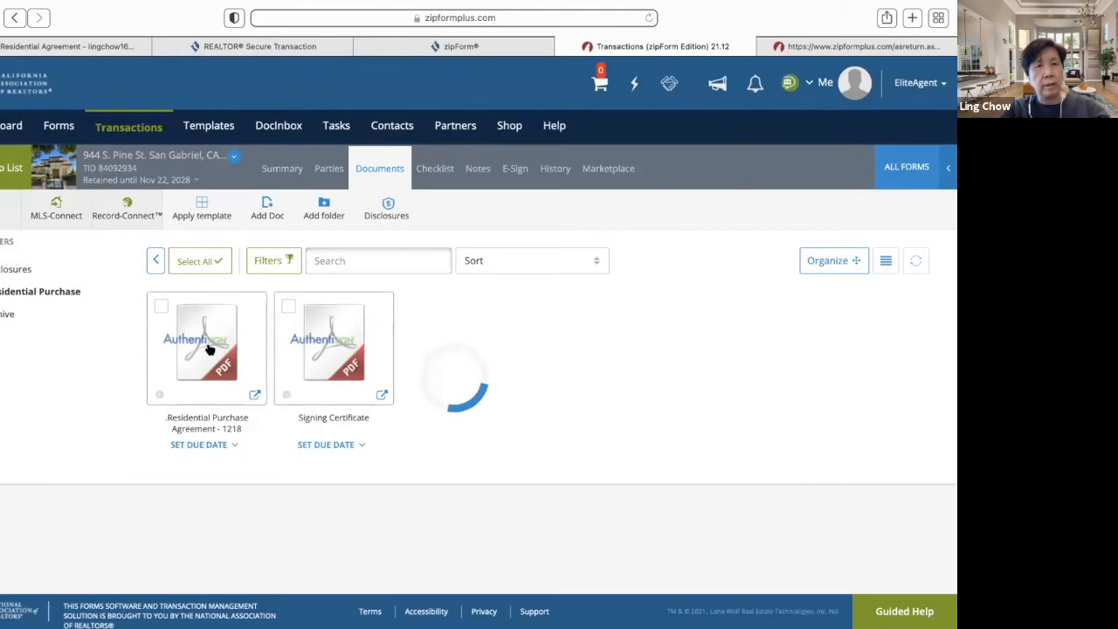
# - Reopen the signed Residential Purchase Agreement - 1218, draft an e-mail with it, then cancel unsent
pyautogui.click(209, 349)
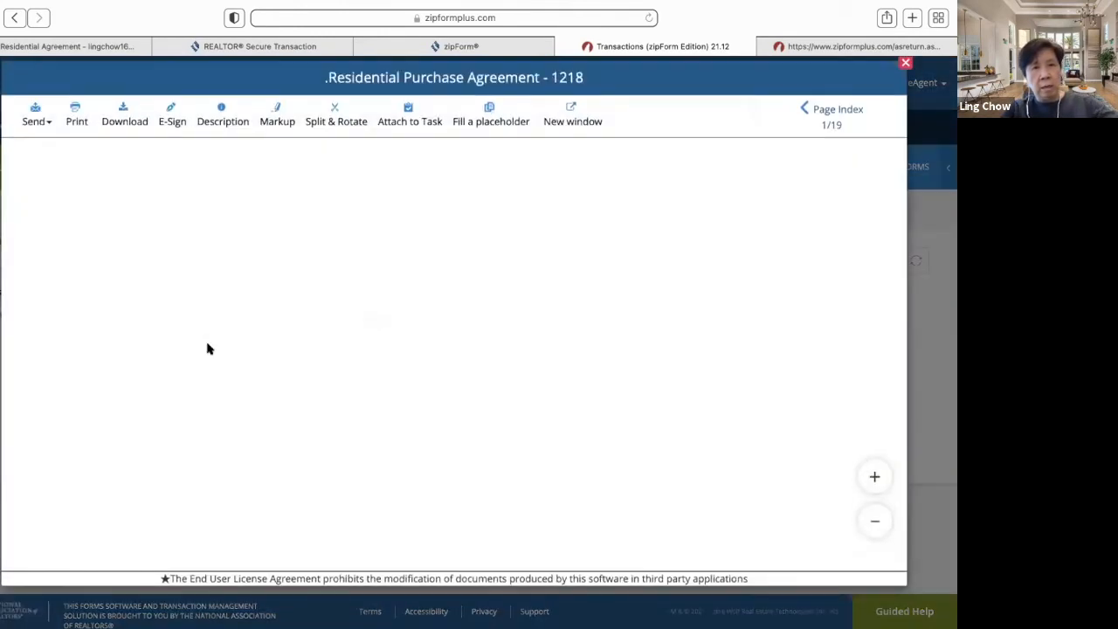
pyautogui.click(35, 122)
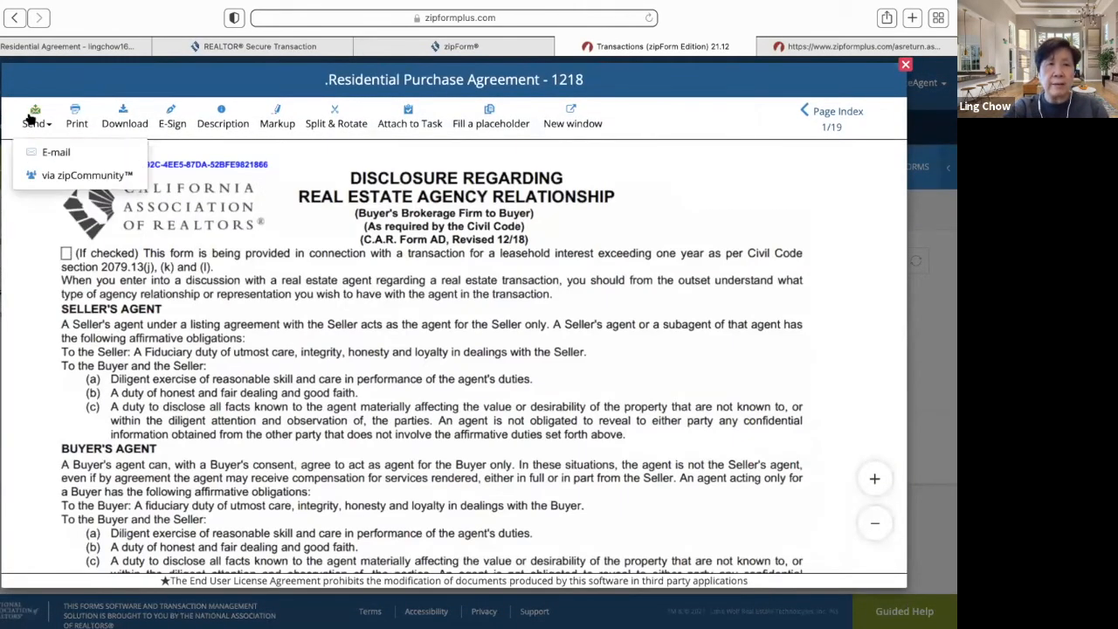
pyautogui.click(50, 153)
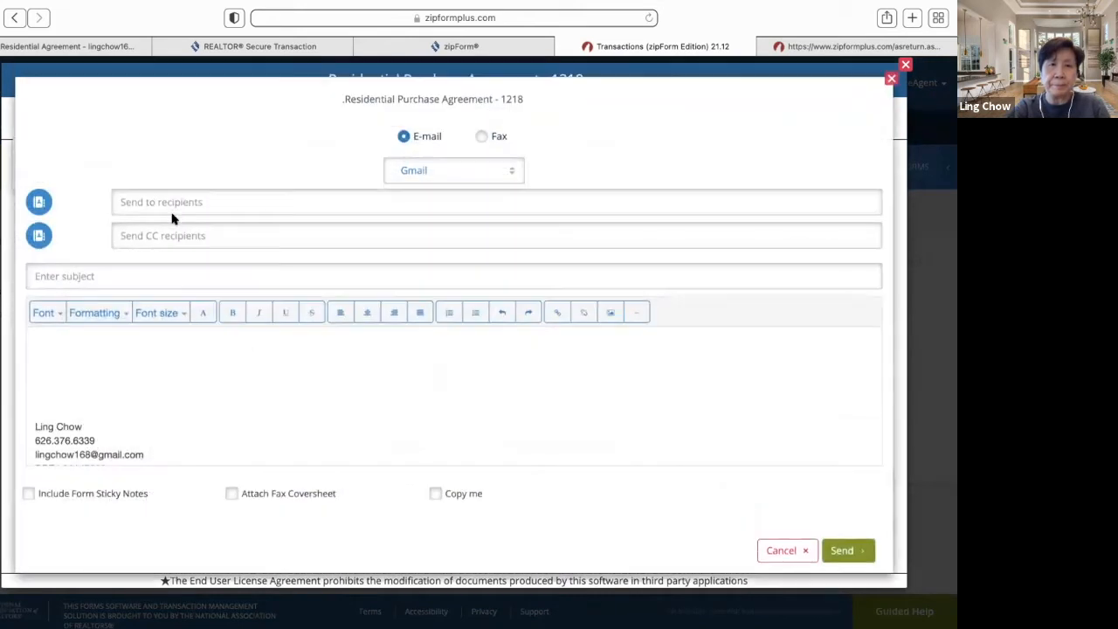
pyautogui.click(157, 241)
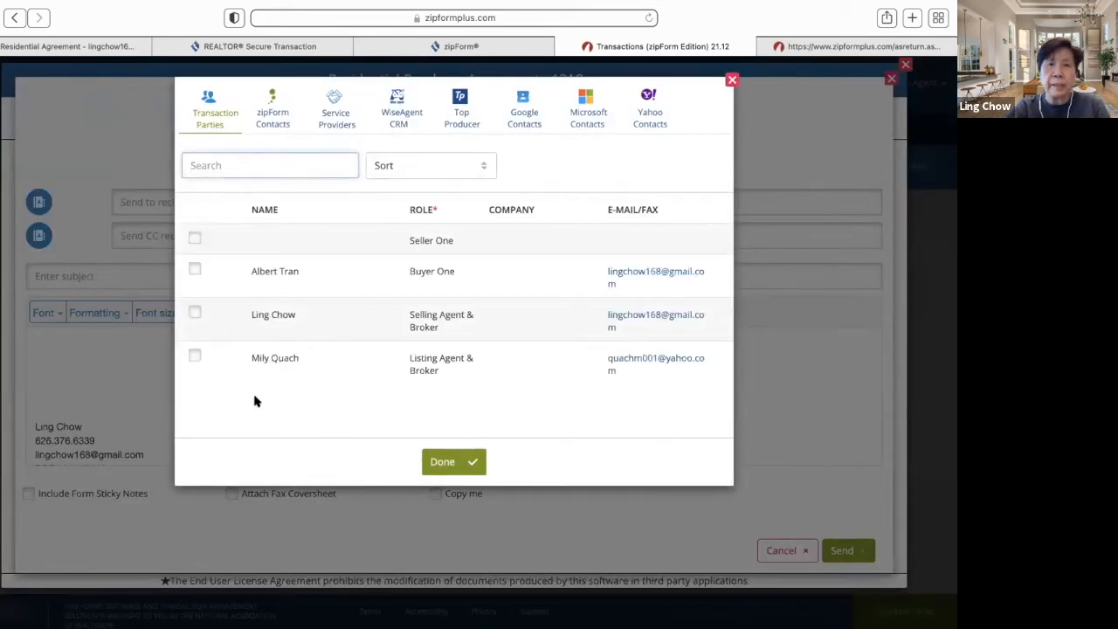
pyautogui.click(452, 467)
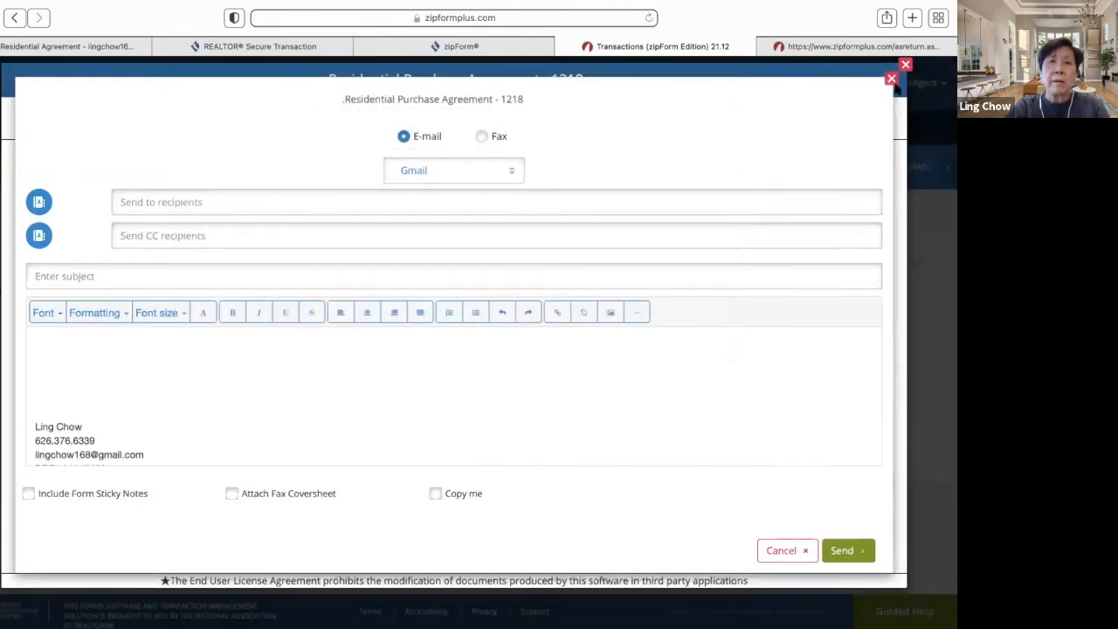
pyautogui.click(903, 67)
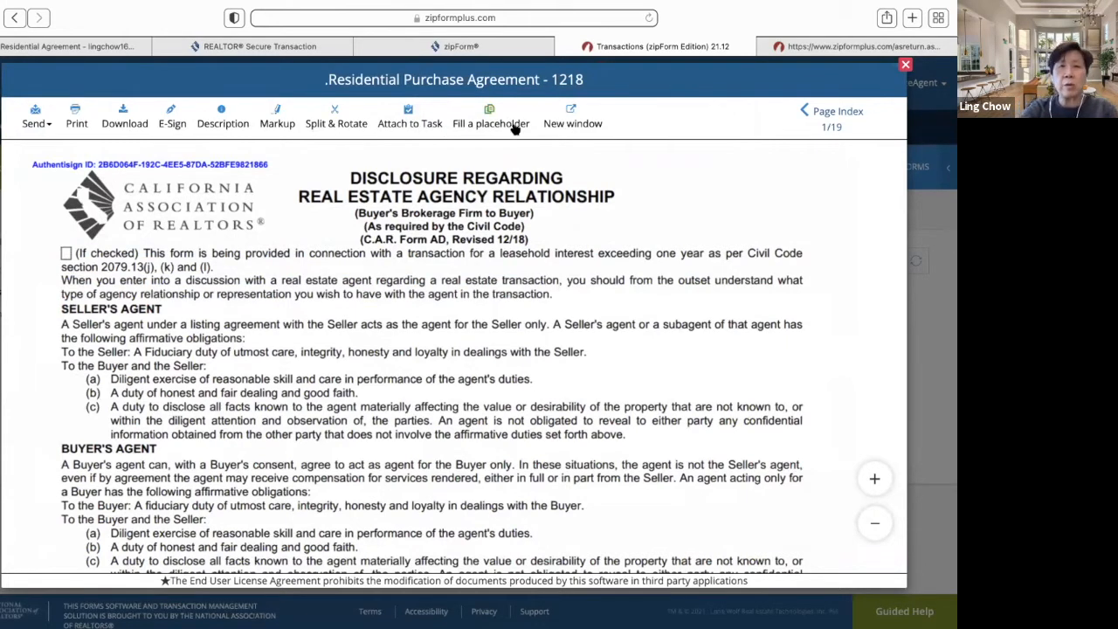
# - Start an e-sign packet for the agreement using Digital Ink® 2.0 and continue to parties
pyautogui.click(168, 125)
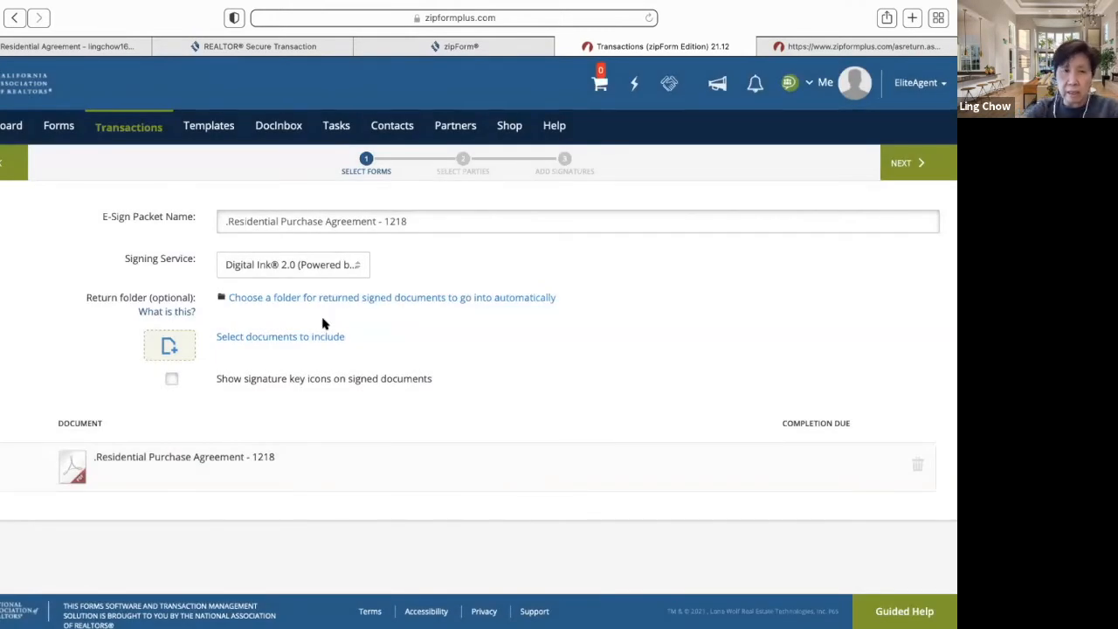
pyautogui.click(356, 273)
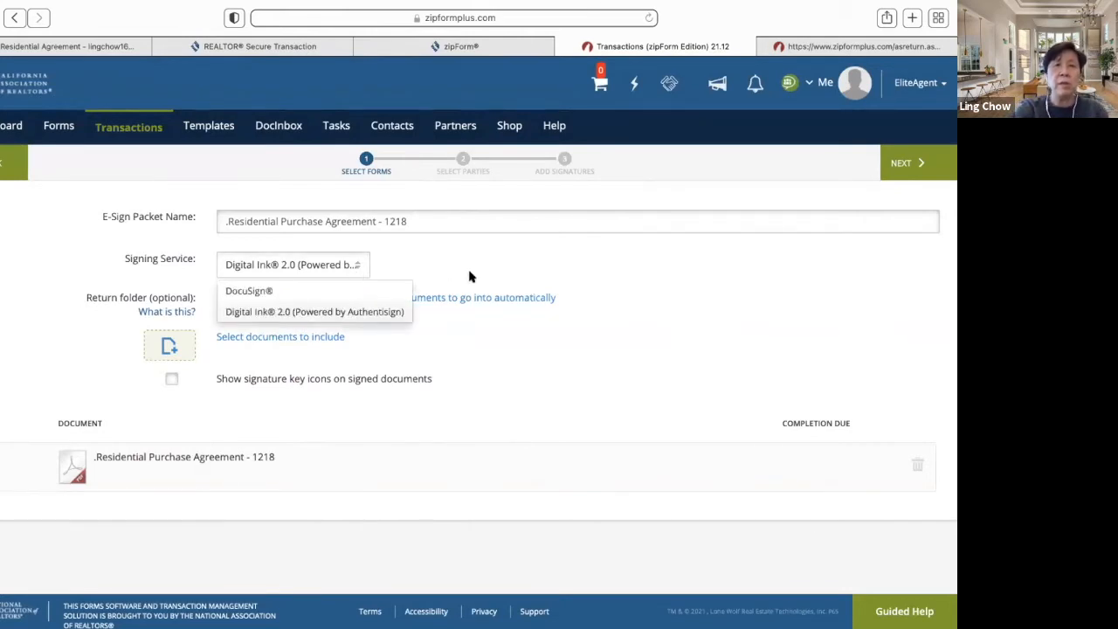
pyautogui.click(637, 285)
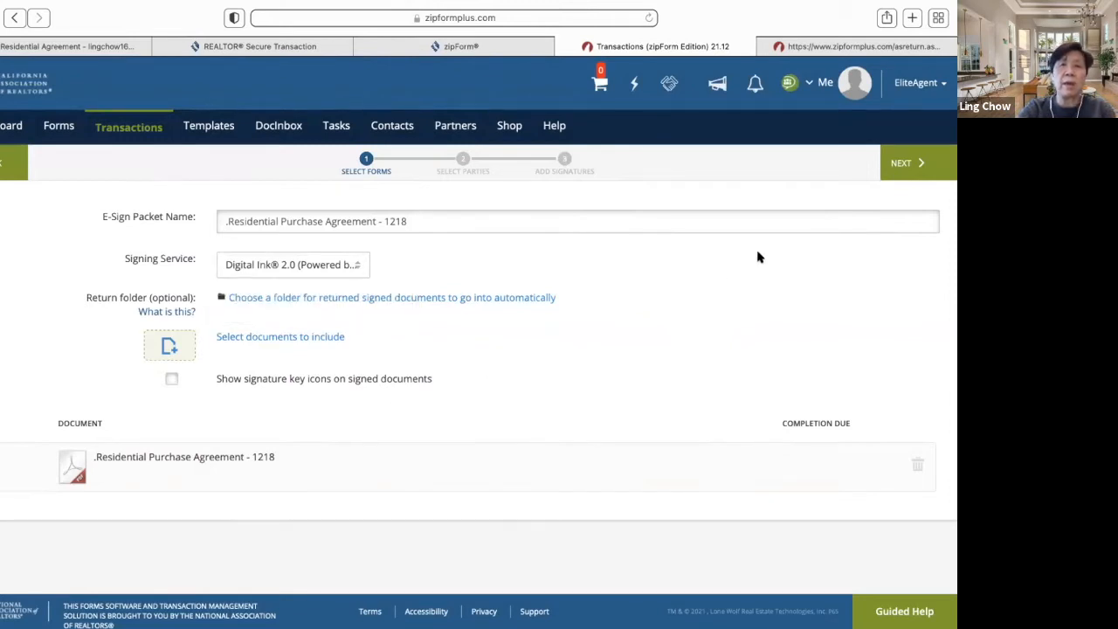
pyautogui.click(923, 172)
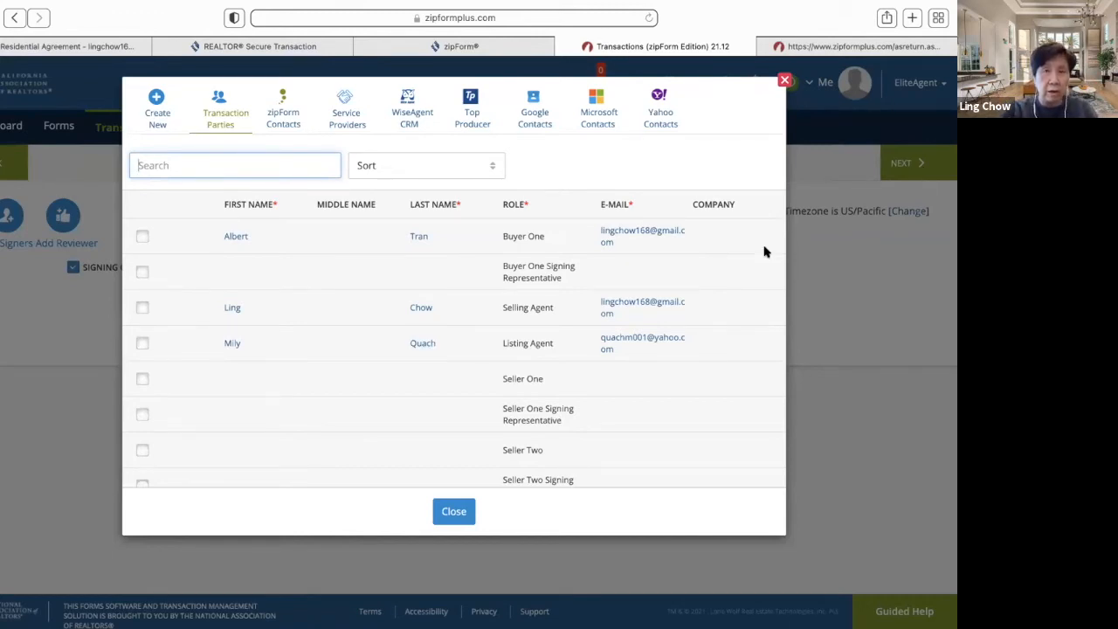
# - Close the Parties list and back out of packet setup to the transactions list
pyautogui.click(784, 84)
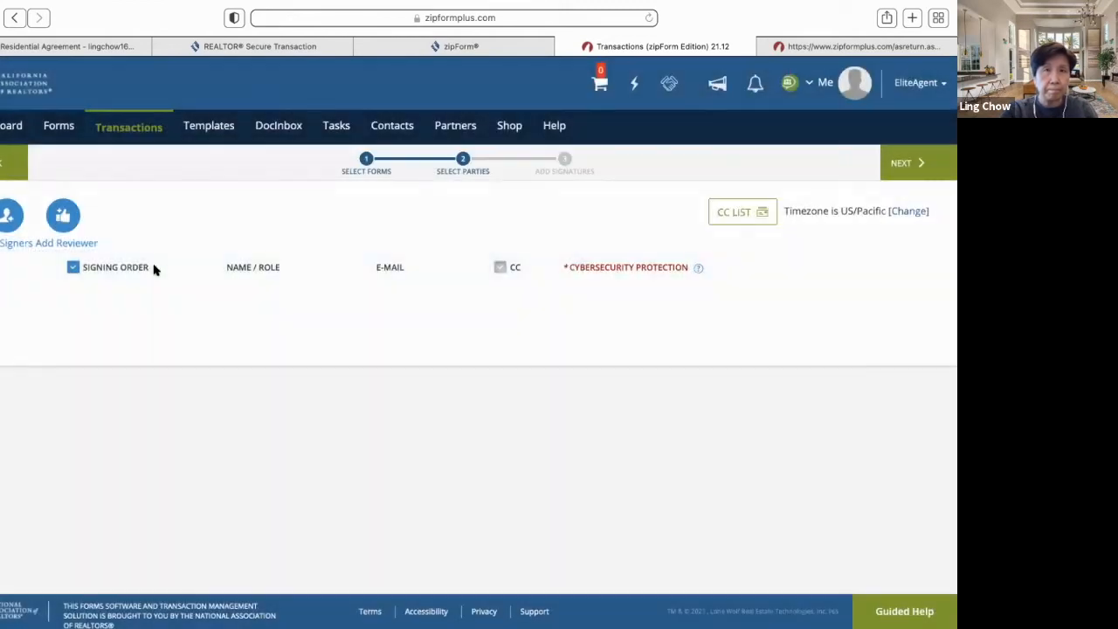
pyautogui.click(4, 159)
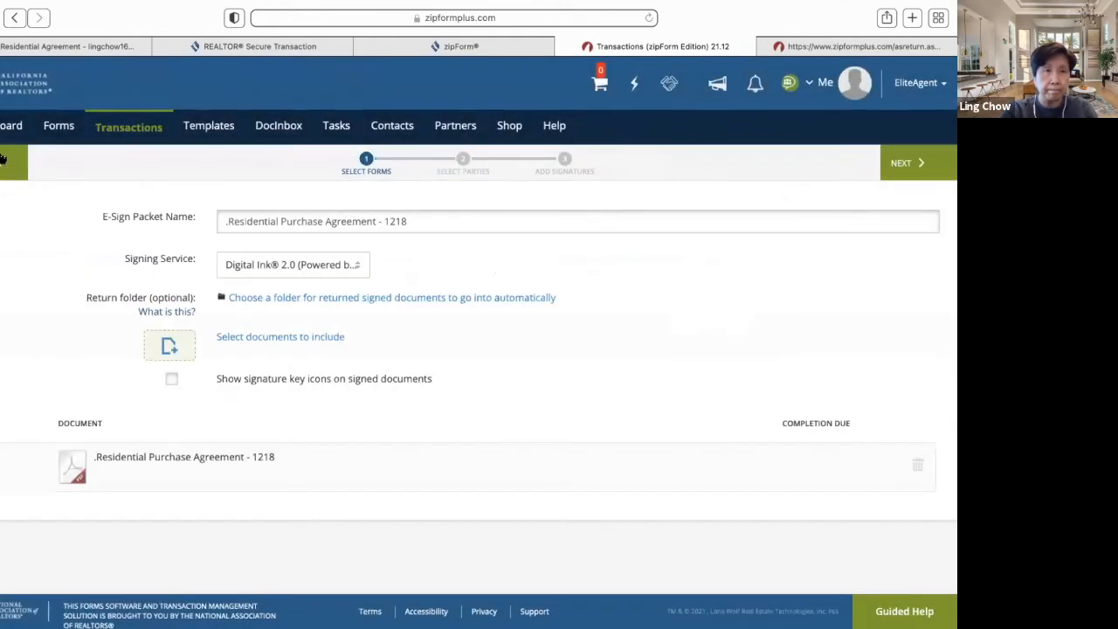
pyautogui.click(5, 159)
pyautogui.click(4, 166)
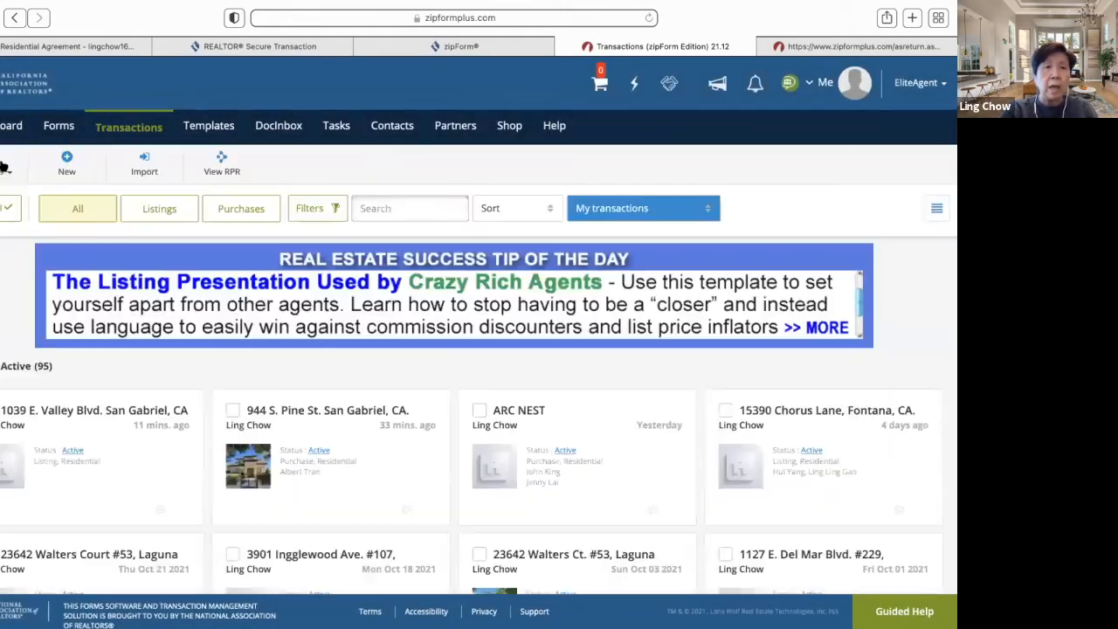
# - In Gmail, refresh the inbox and open the Signing complete email to view the signed PDF
pyautogui.click(23, 45)
pyautogui.click(18, 119)
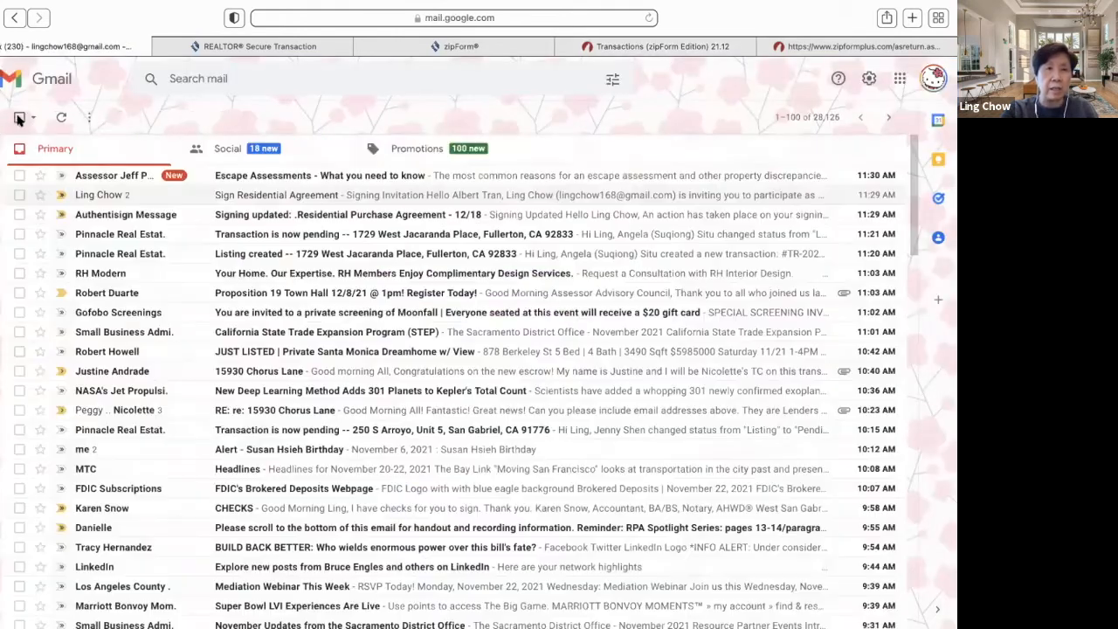
pyautogui.moveTo(7, 166)
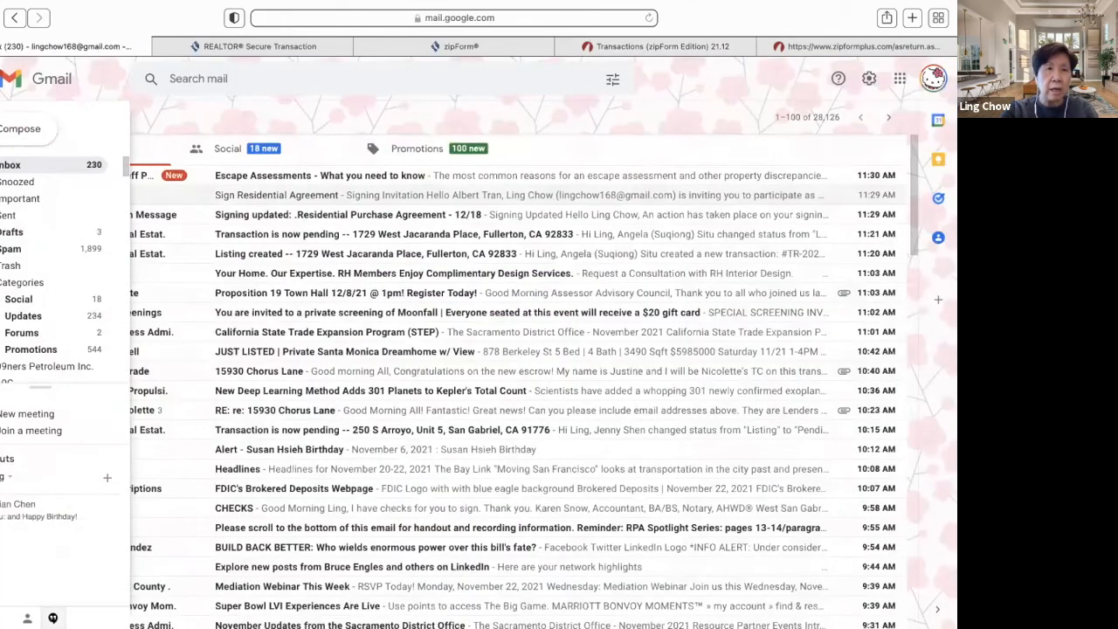
pyautogui.click(7, 166)
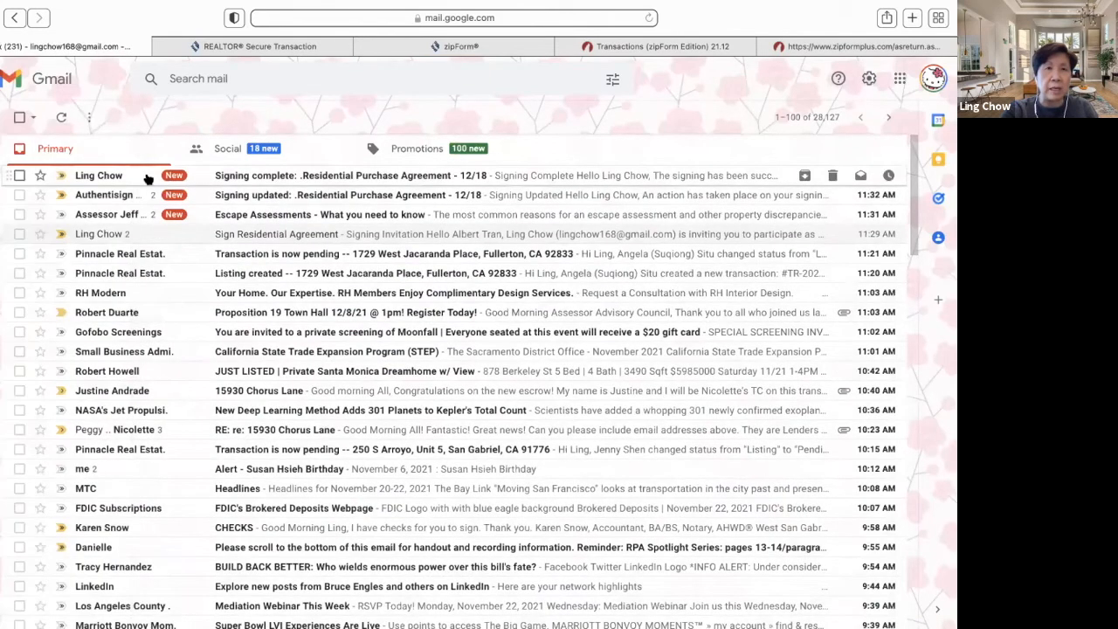
pyautogui.click(129, 175)
pyautogui.scroll(-5, 234, 354)
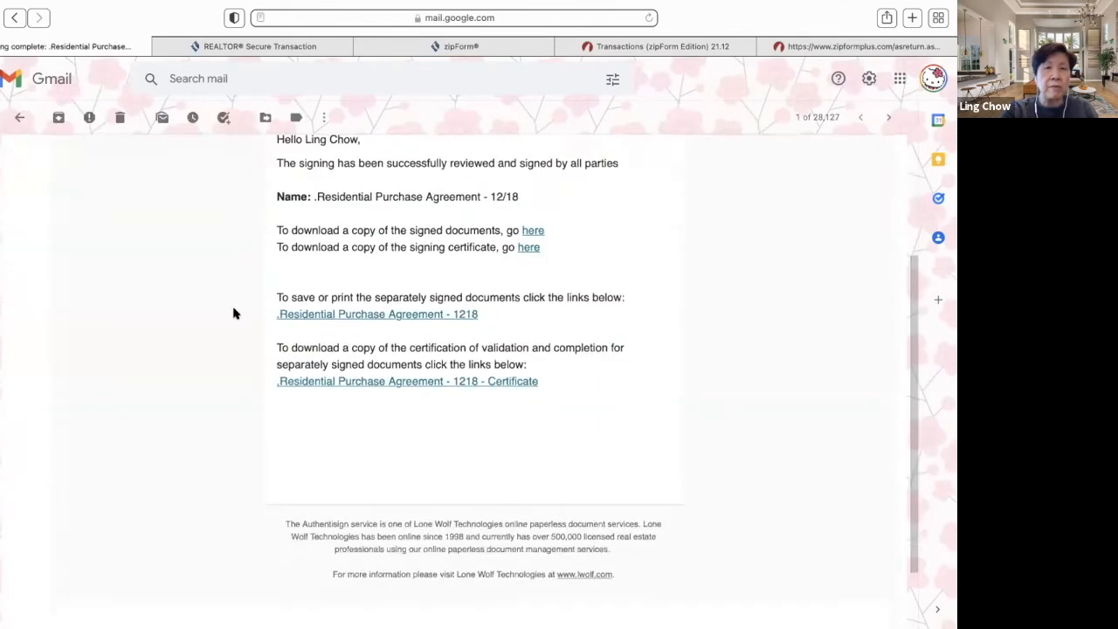
pyautogui.scroll(5, 233, 313)
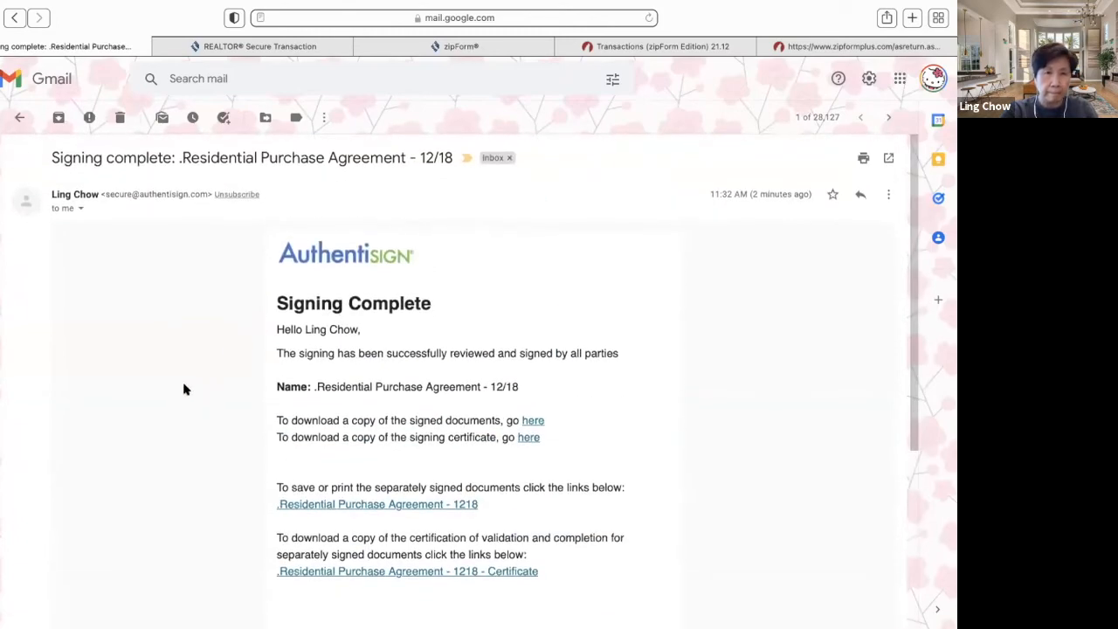
pyautogui.click(534, 422)
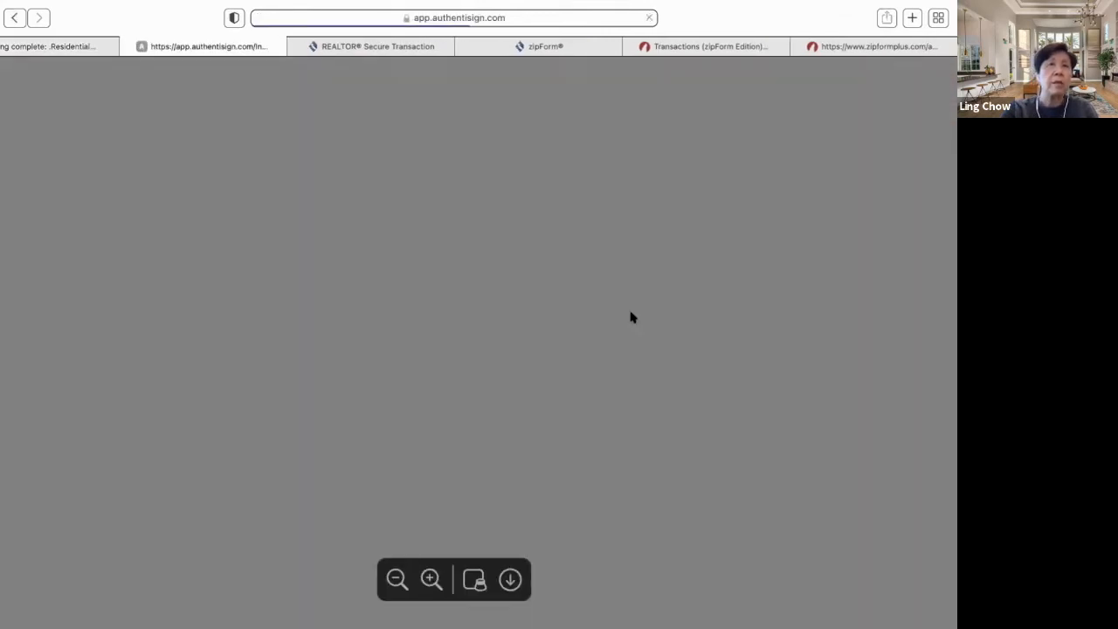
pyautogui.scroll(-3, 632, 317)
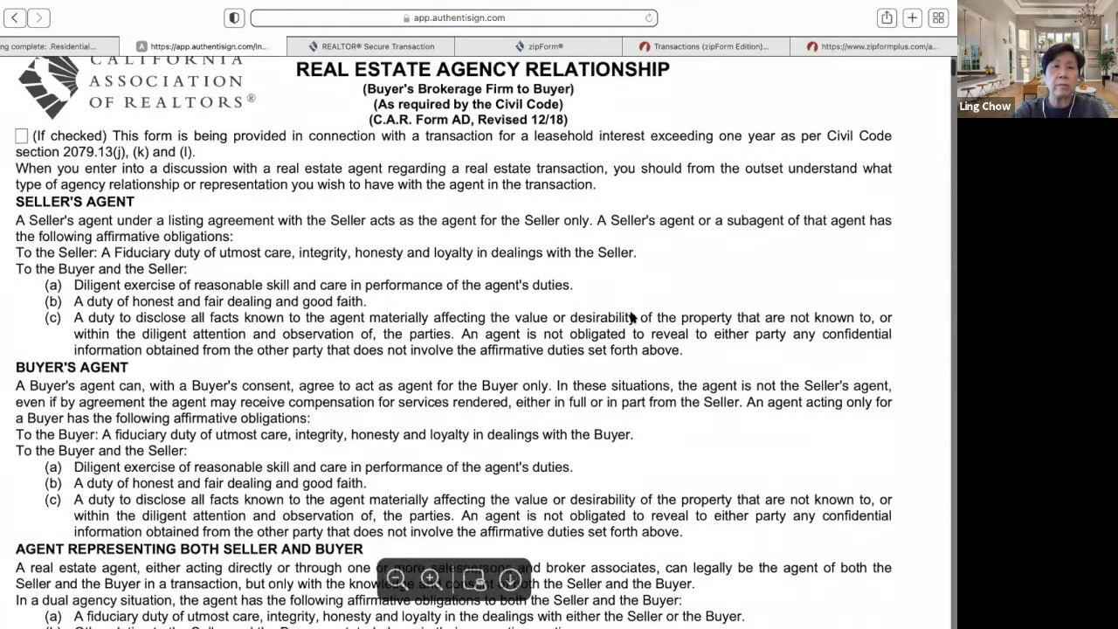
pyautogui.scroll(-4, 632, 317)
pyautogui.scroll(10, 633, 317)
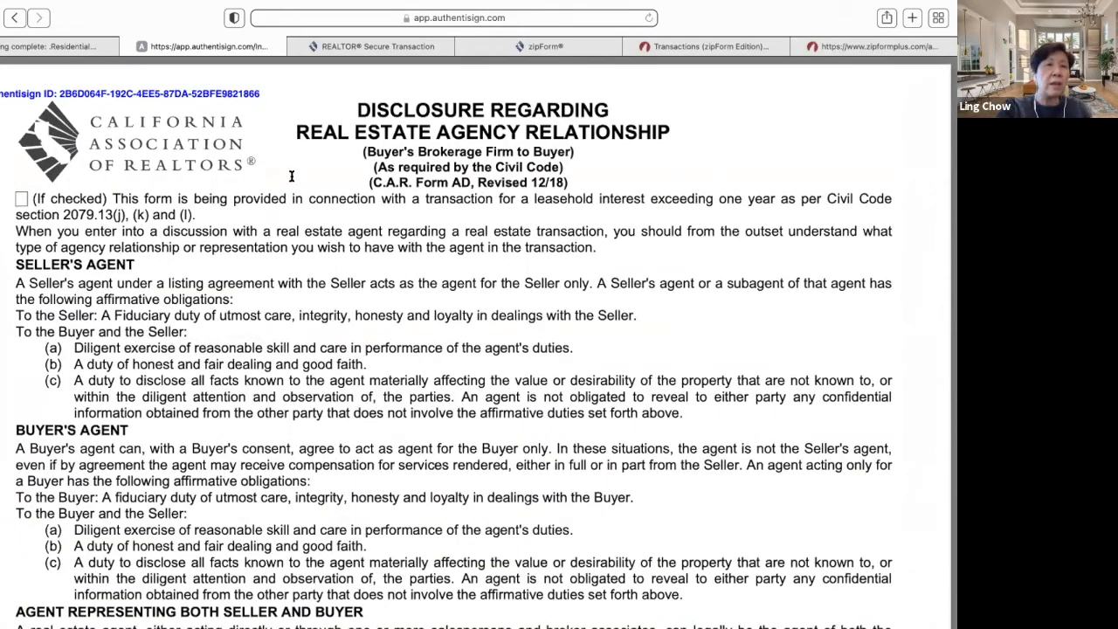
pyautogui.click(127, 46)
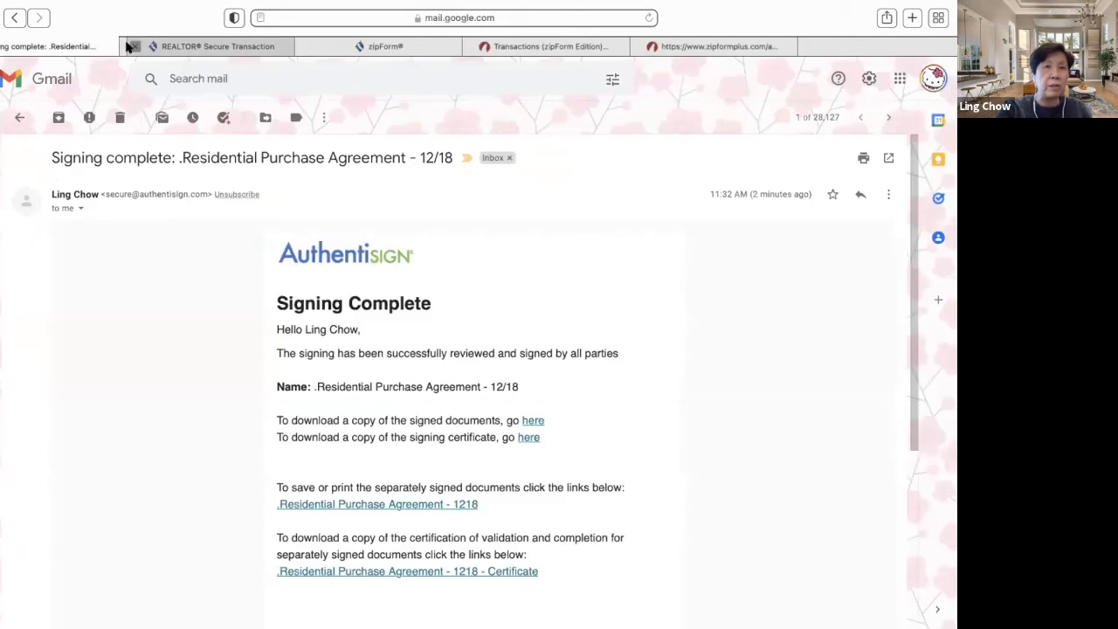
# - Read the Signing updated email, then return to the inbox and the transactions site
pyautogui.click(21, 119)
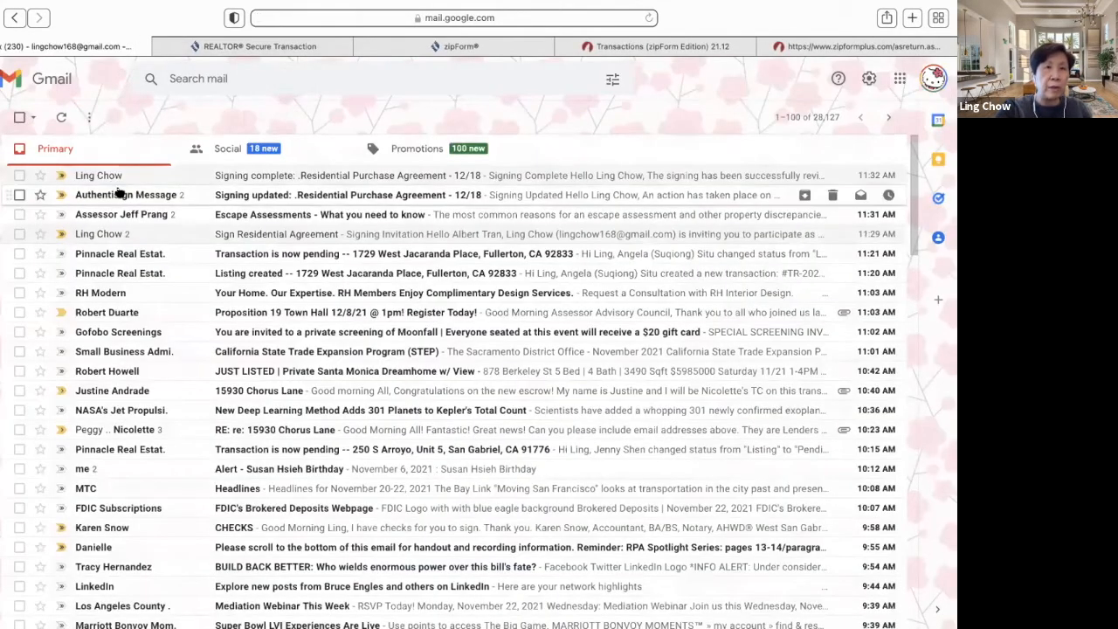
pyautogui.click(119, 194)
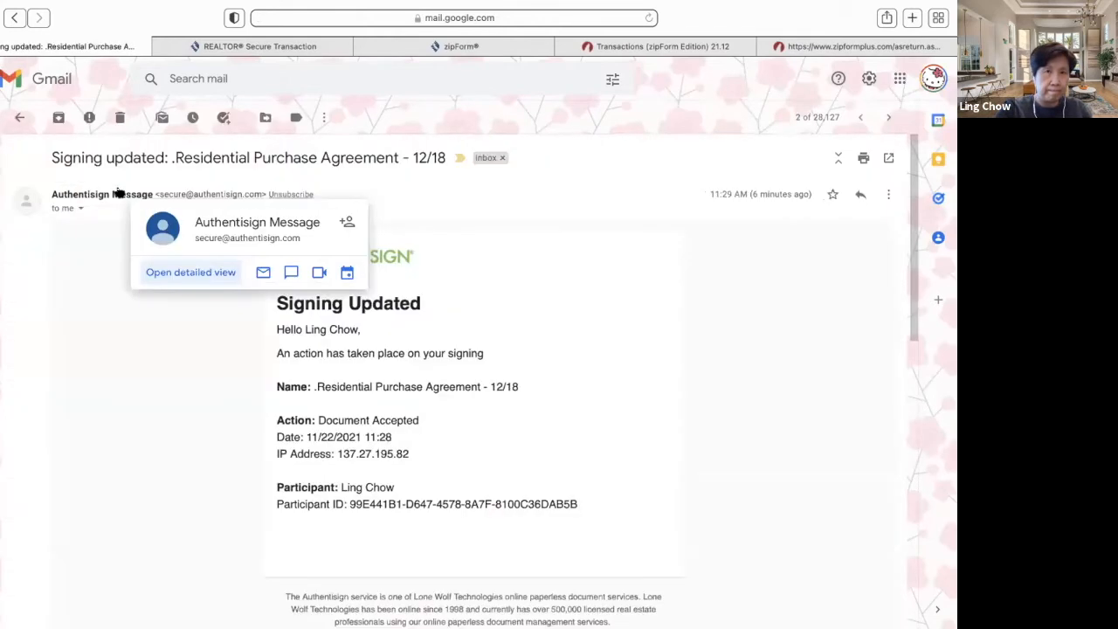
pyautogui.scroll(-10, 212, 387)
pyautogui.scroll(-3, 212, 387)
pyautogui.scroll(10, 211, 387)
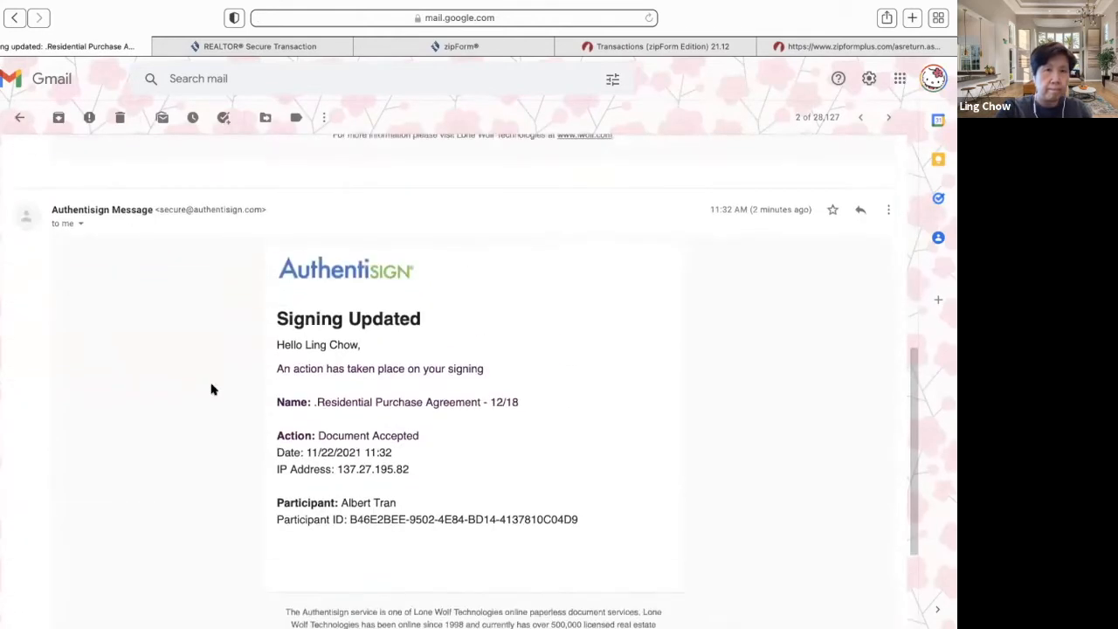
pyautogui.click(22, 119)
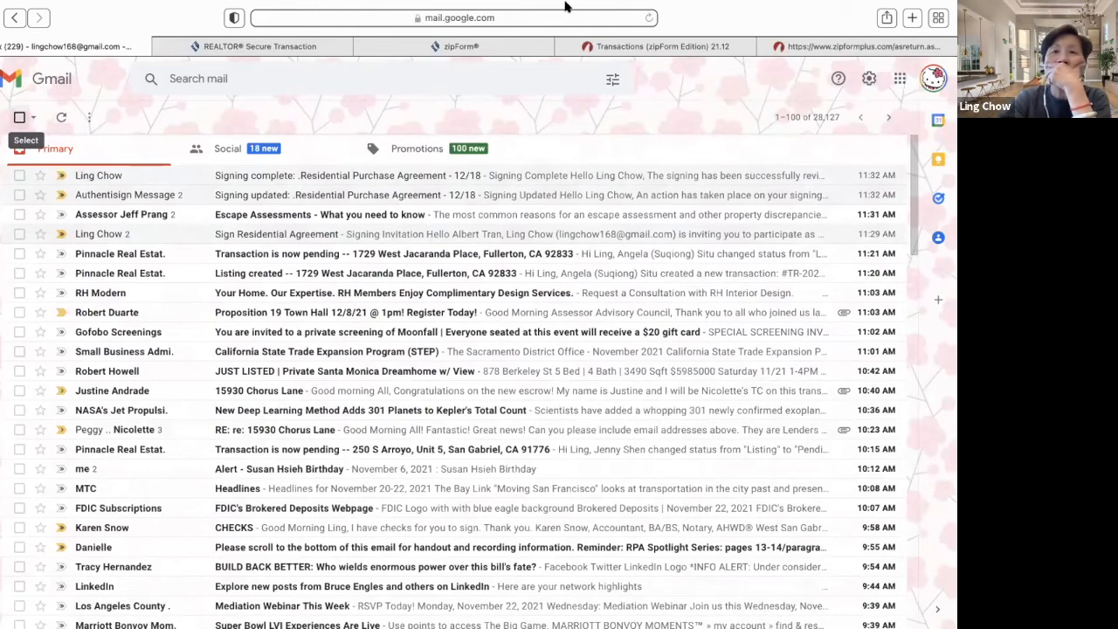
pyautogui.click(651, 62)
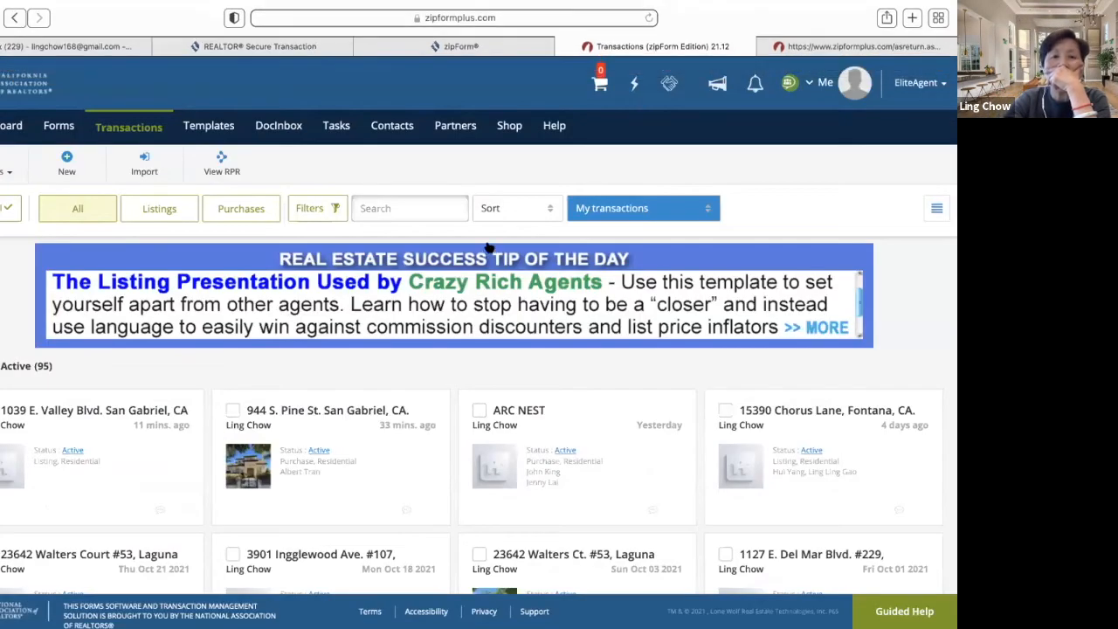
pyautogui.click(346, 418)
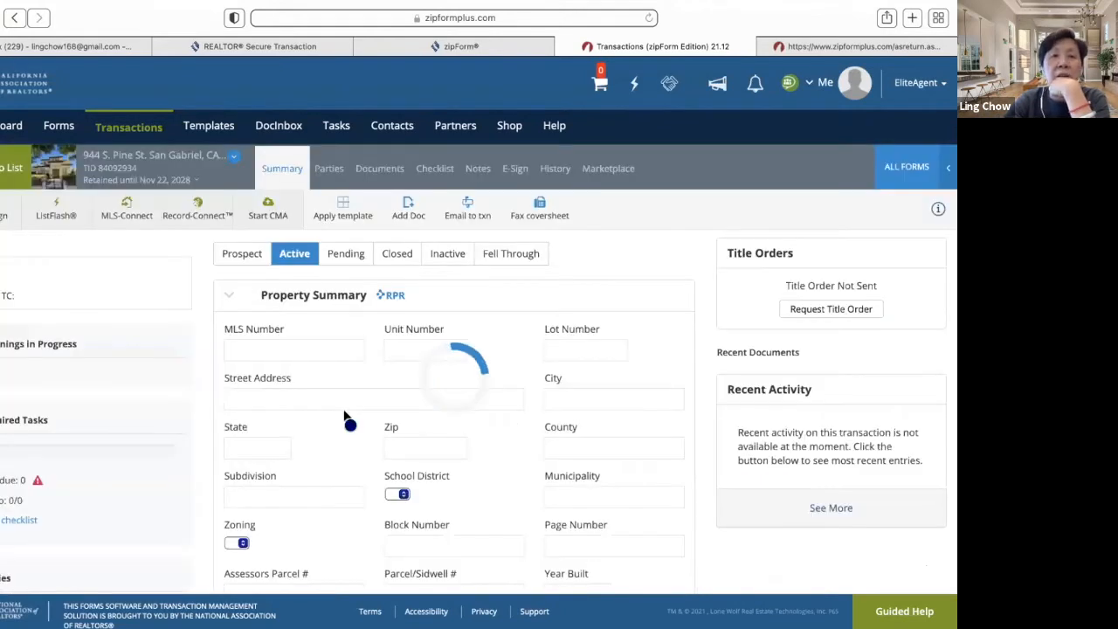
pyautogui.click(379, 168)
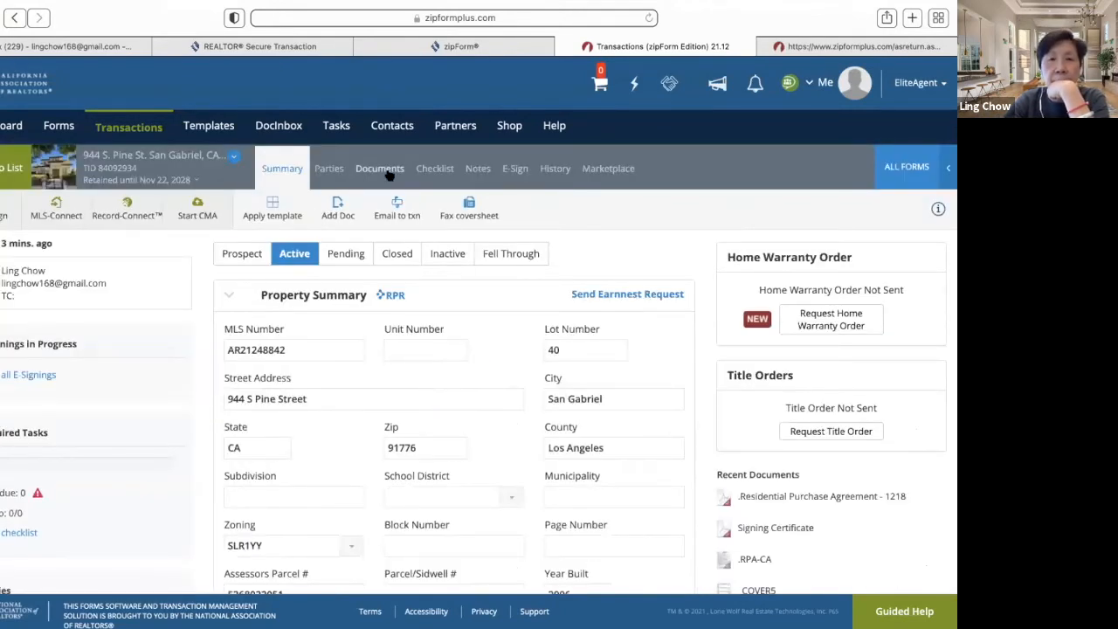
pyautogui.scroll(-1, 428, 414)
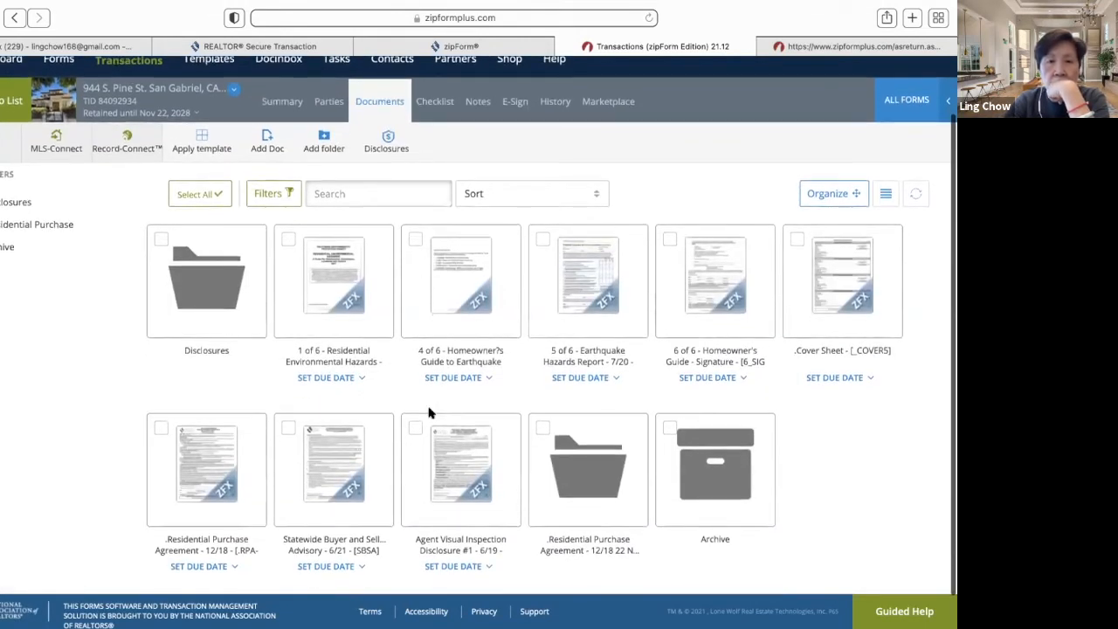
pyautogui.scroll(1, 429, 414)
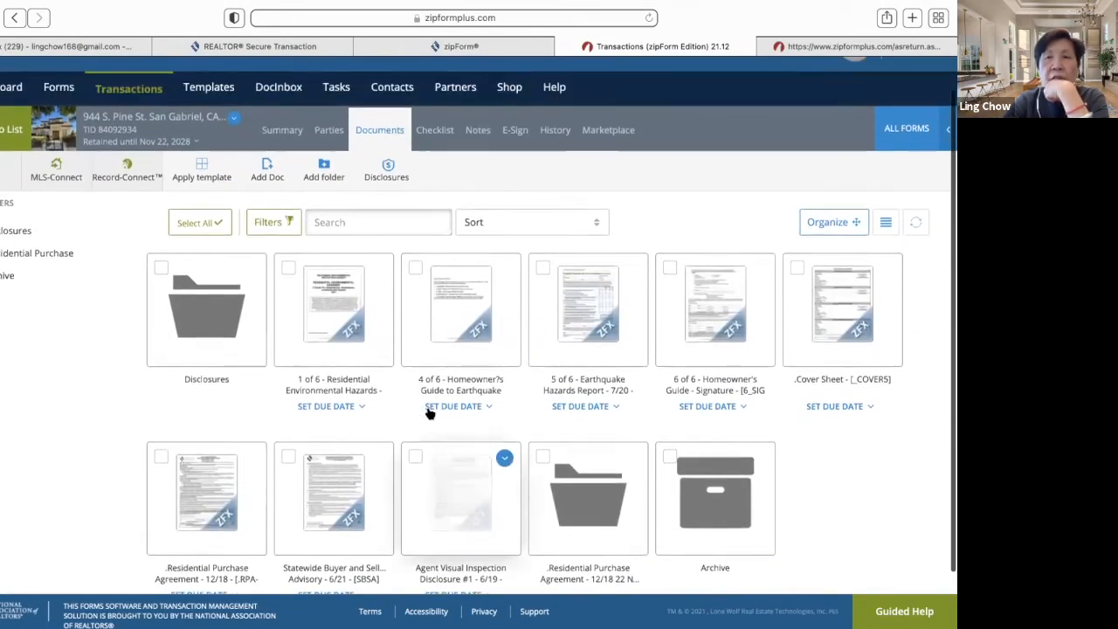
# - Add Request for Repair #1 - 12/18 via an 'rr' library search, then open the signed-agreement folder
pyautogui.click(913, 131)
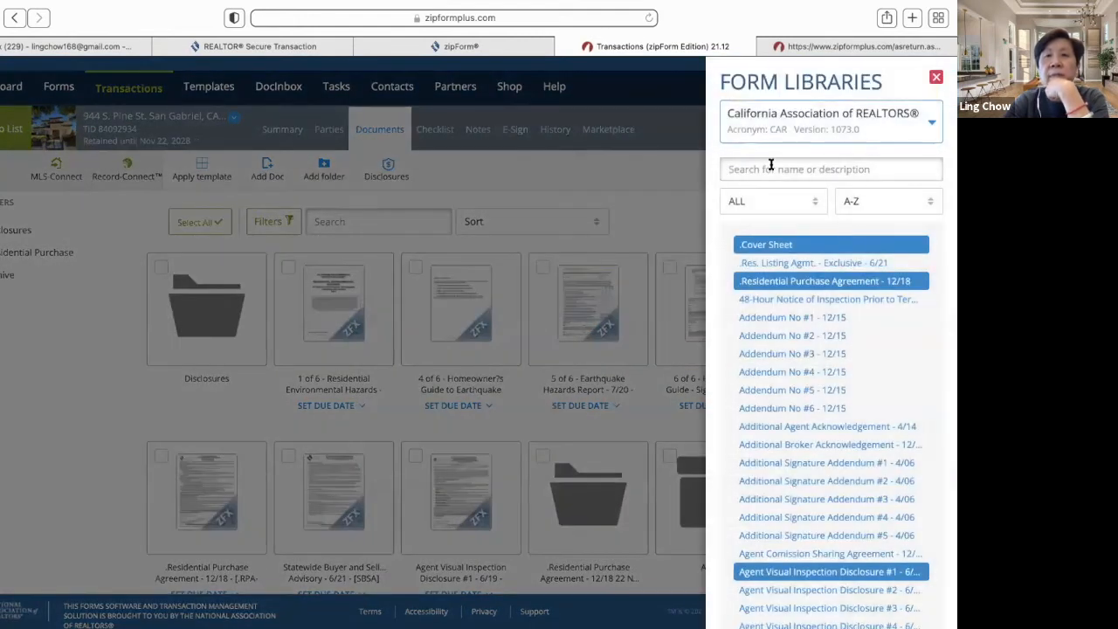
pyautogui.click(774, 168)
pyautogui.write('rr')
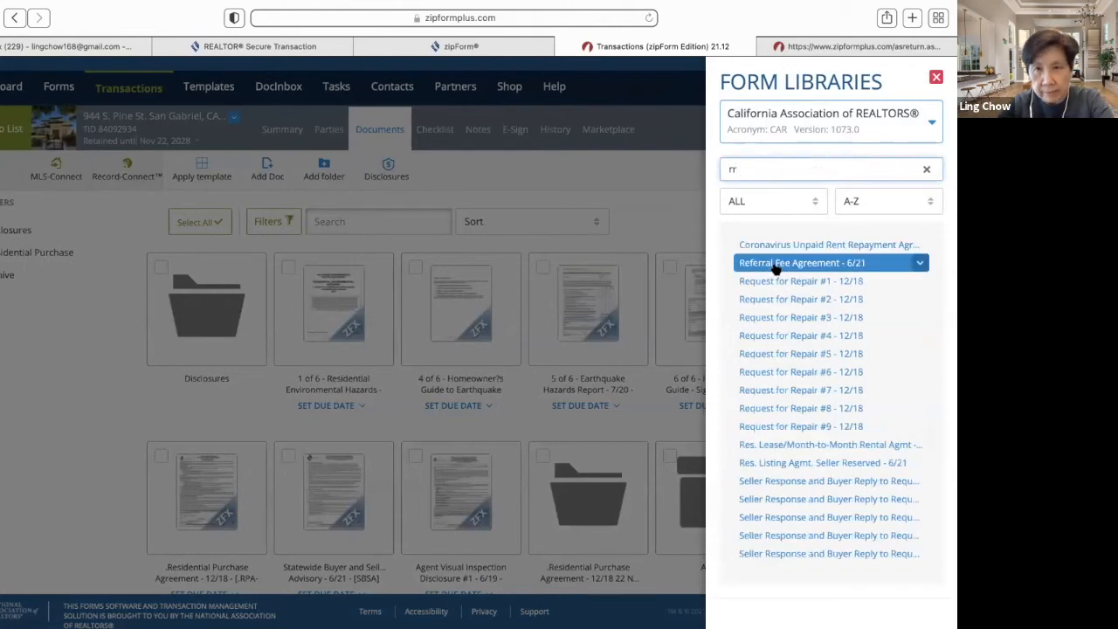
pyautogui.click(776, 283)
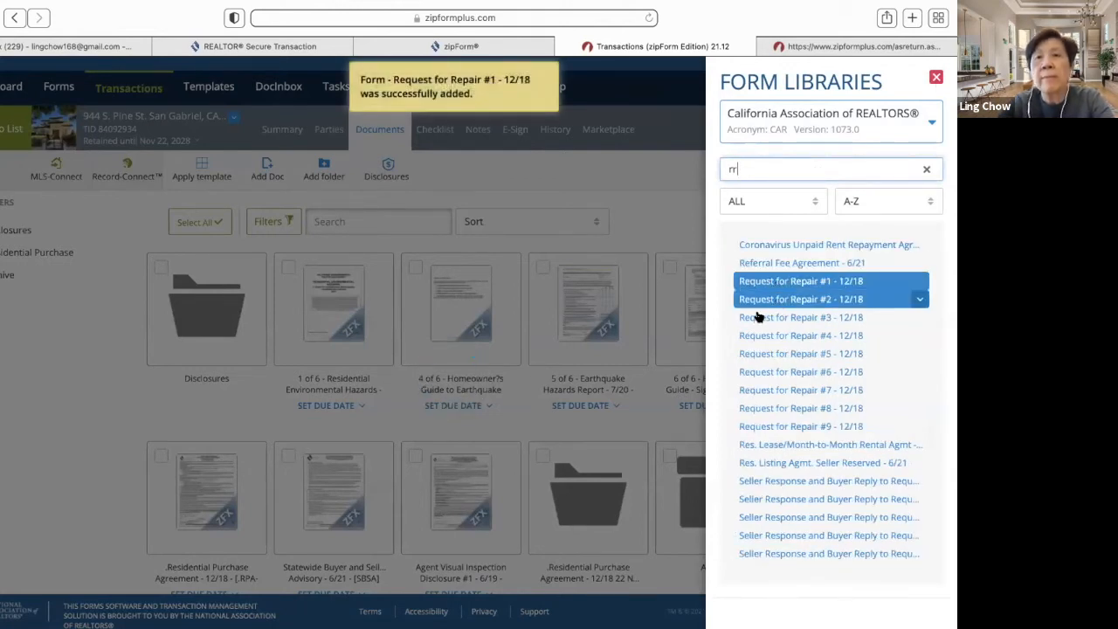
pyautogui.click(936, 78)
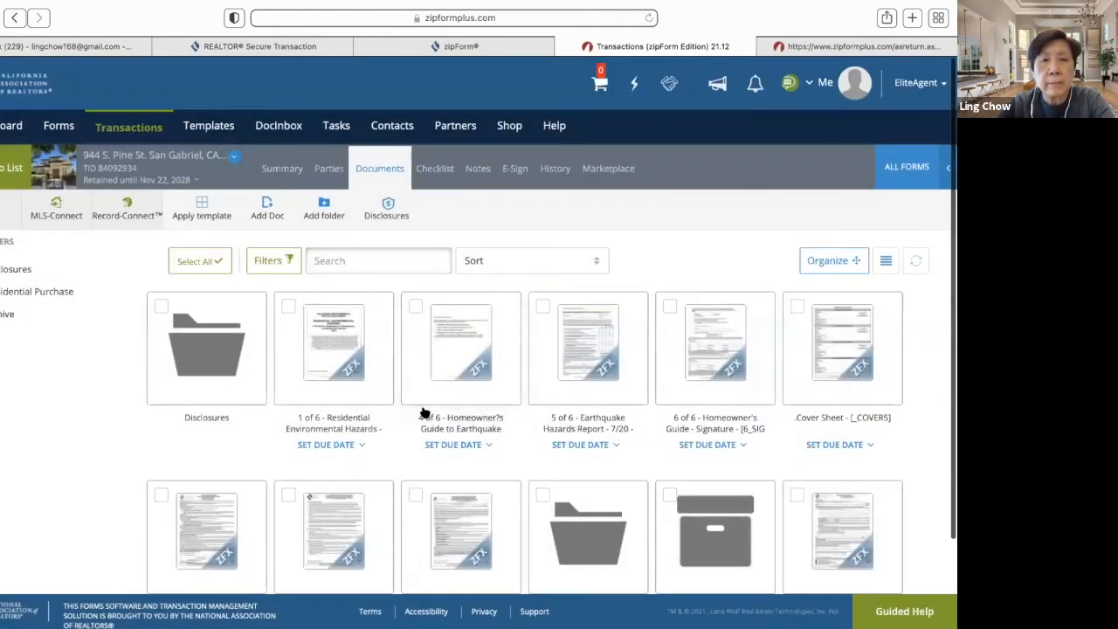
pyautogui.scroll(-2, 425, 411)
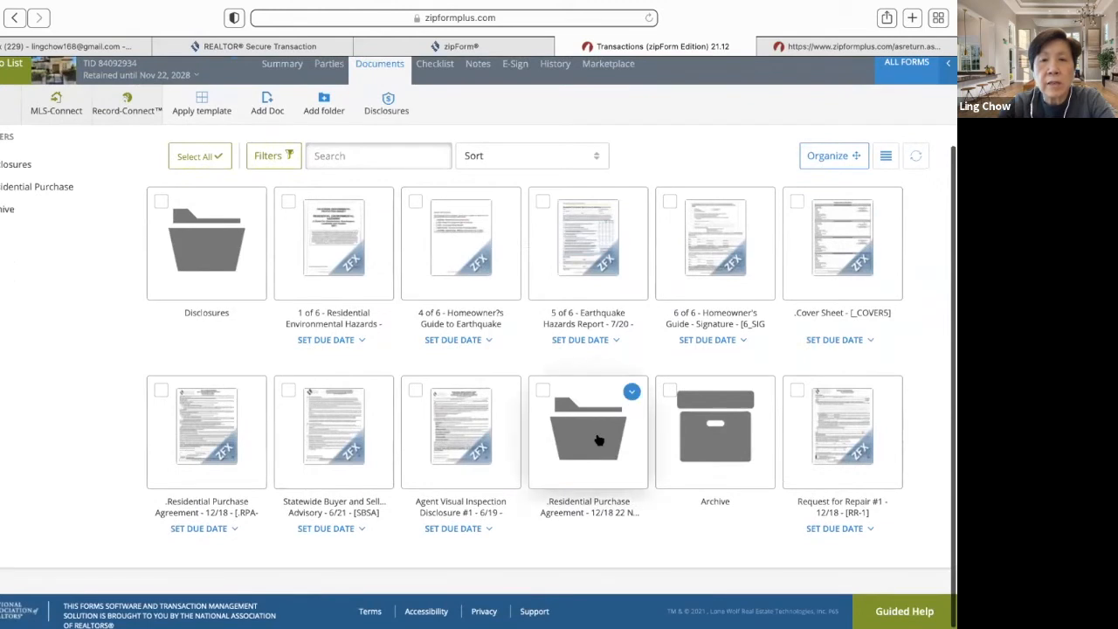
pyautogui.click(598, 439)
# - Page through the signed Residential Purchase Agreement - 1218 to check the buyer's signatures, then close it
pyautogui.click(195, 362)
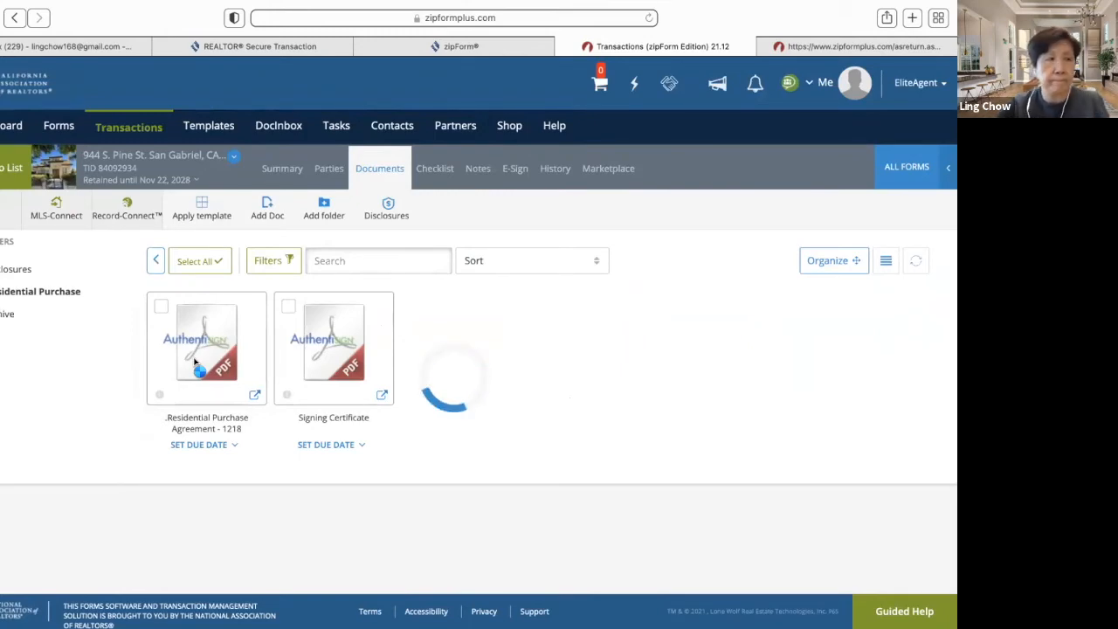
pyautogui.click(195, 361)
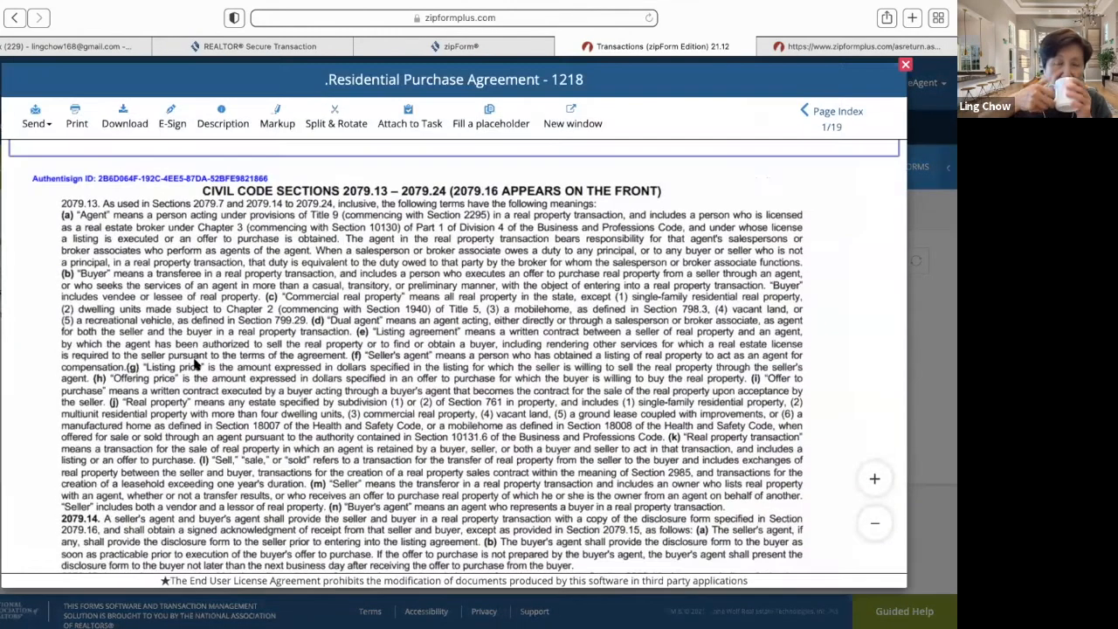
pyautogui.scroll(-5, 196, 361)
pyautogui.scroll(-20, 196, 361)
pyautogui.scroll(-20, 196, 362)
pyautogui.scroll(-20, 195, 362)
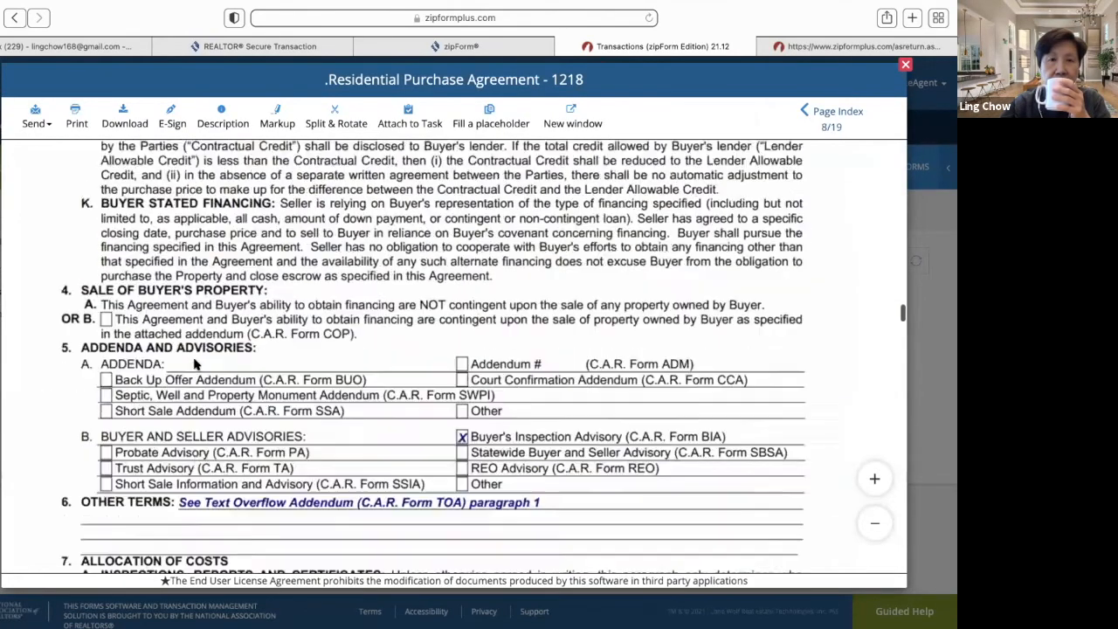
pyautogui.scroll(-3, 196, 363)
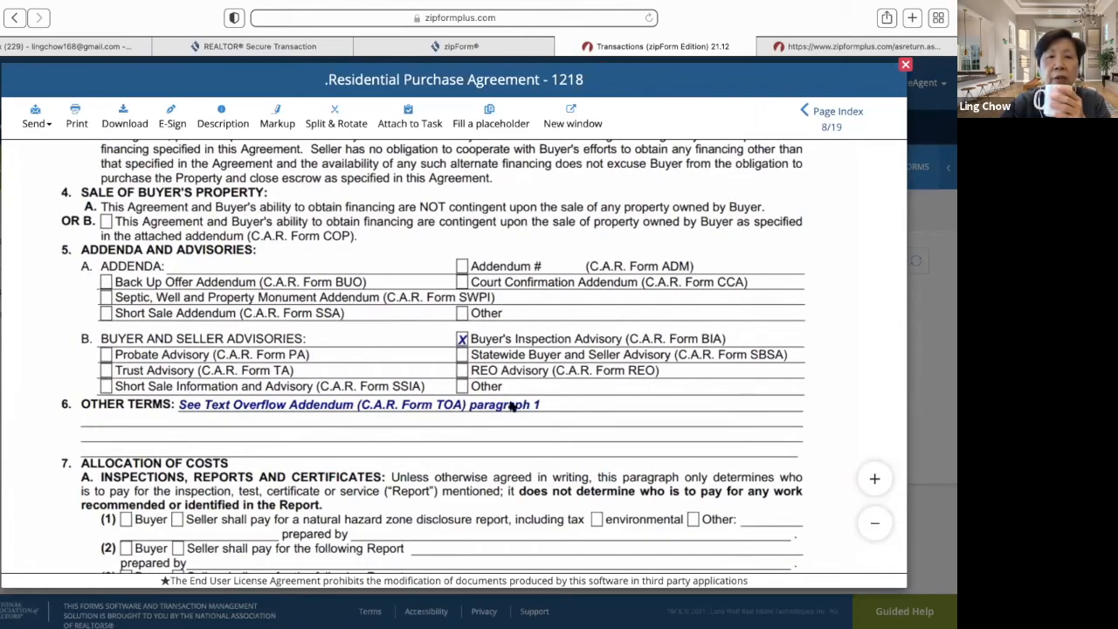
pyautogui.scroll(-20, 519, 402)
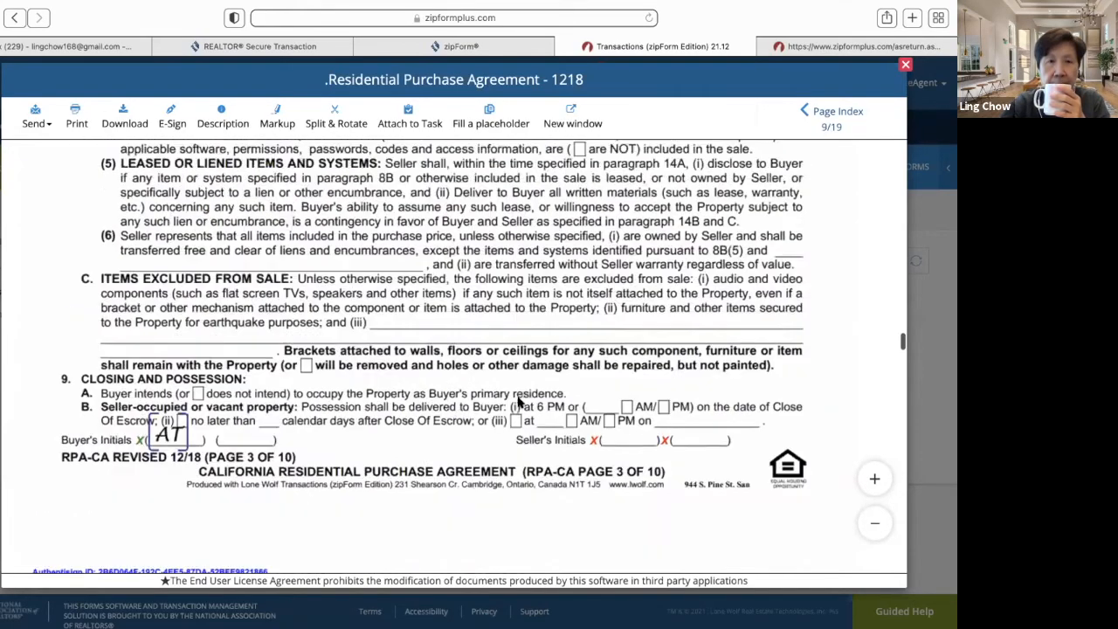
pyautogui.scroll(-20, 518, 402)
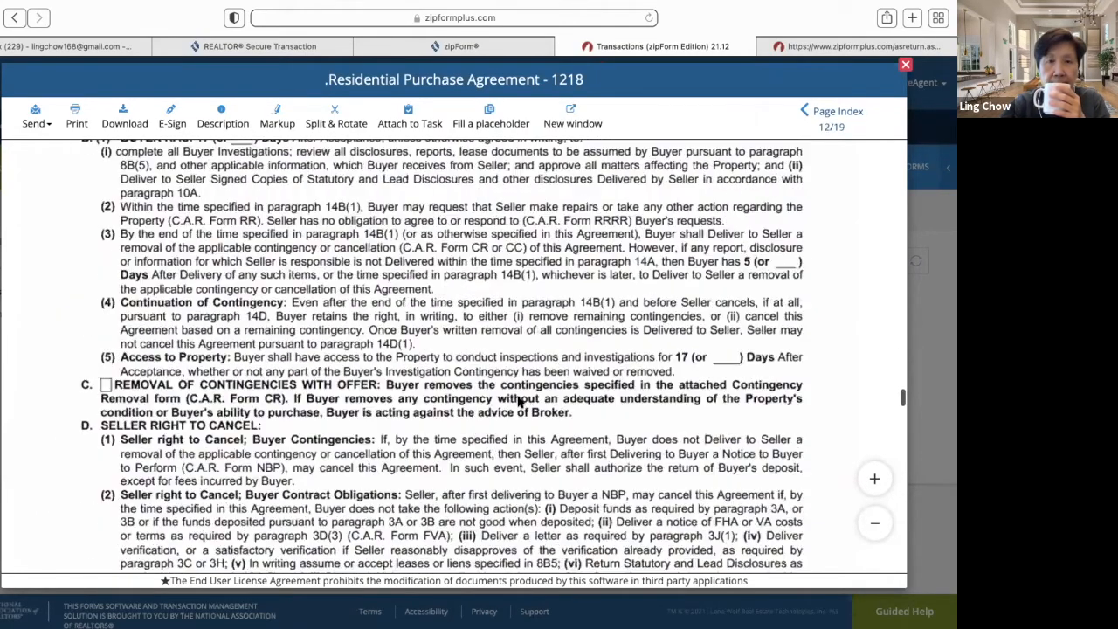
pyautogui.scroll(-20, 519, 401)
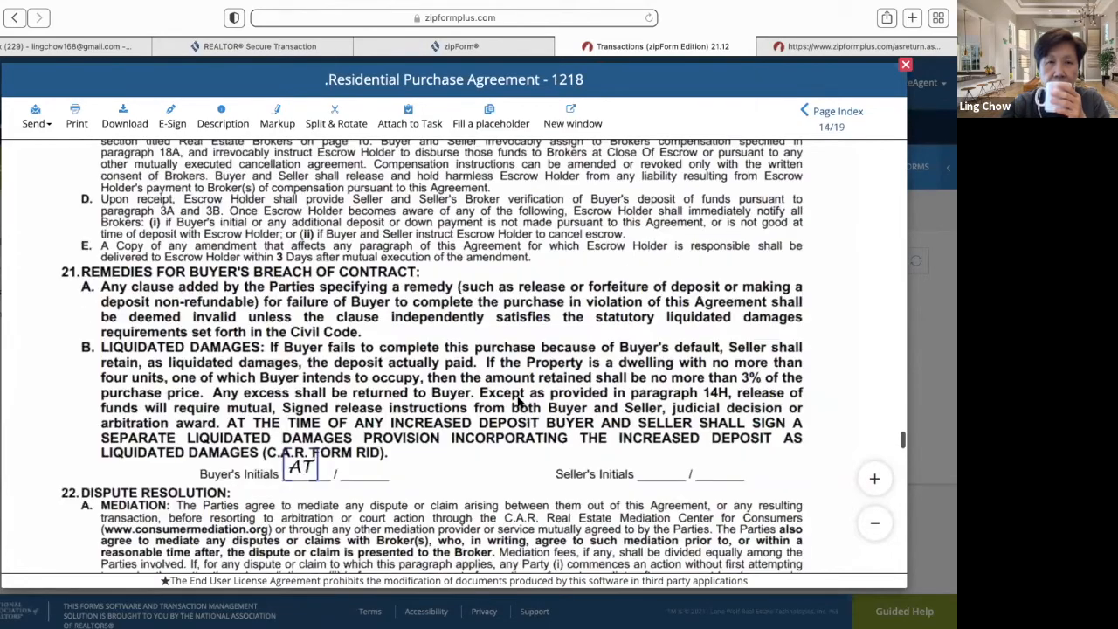
pyautogui.scroll(-20, 519, 402)
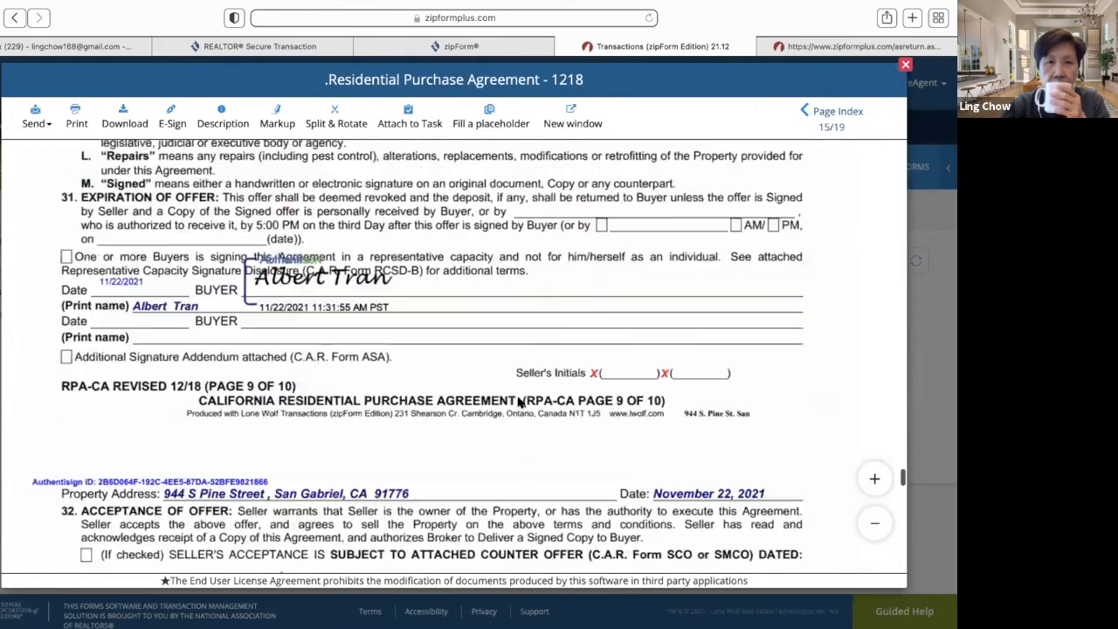
pyautogui.scroll(-20, 518, 402)
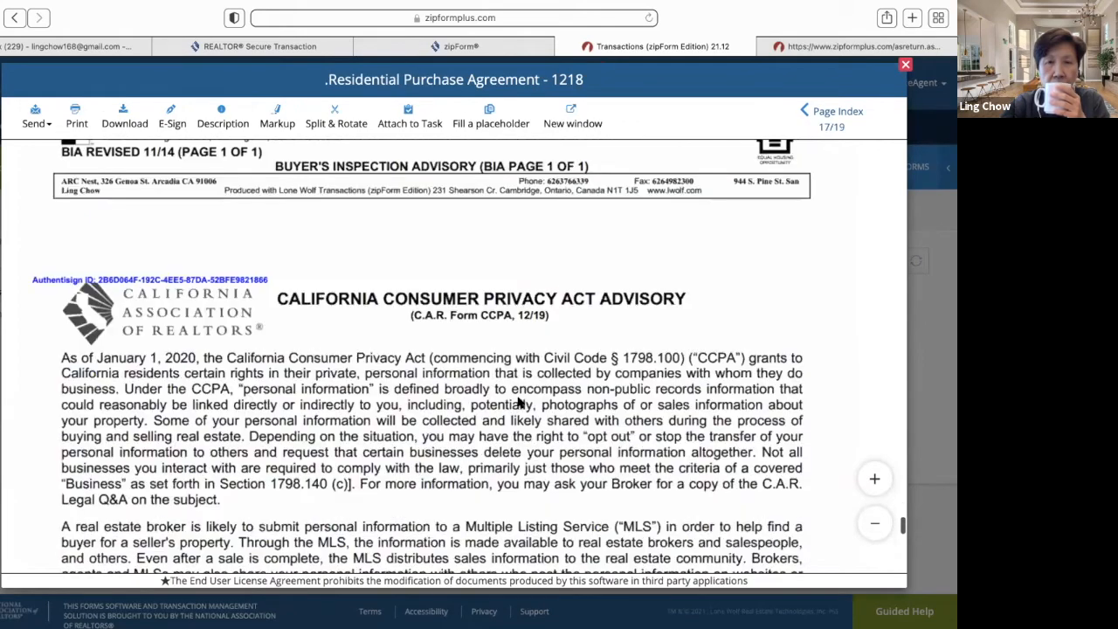
pyautogui.scroll(-20, 519, 402)
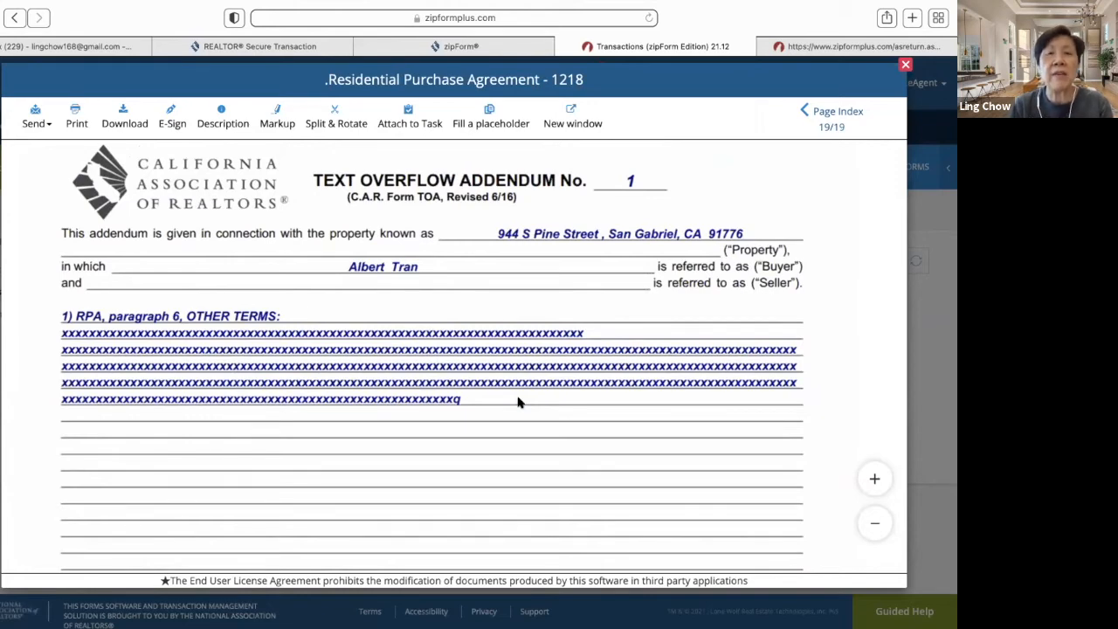
pyautogui.scroll(-10, 518, 401)
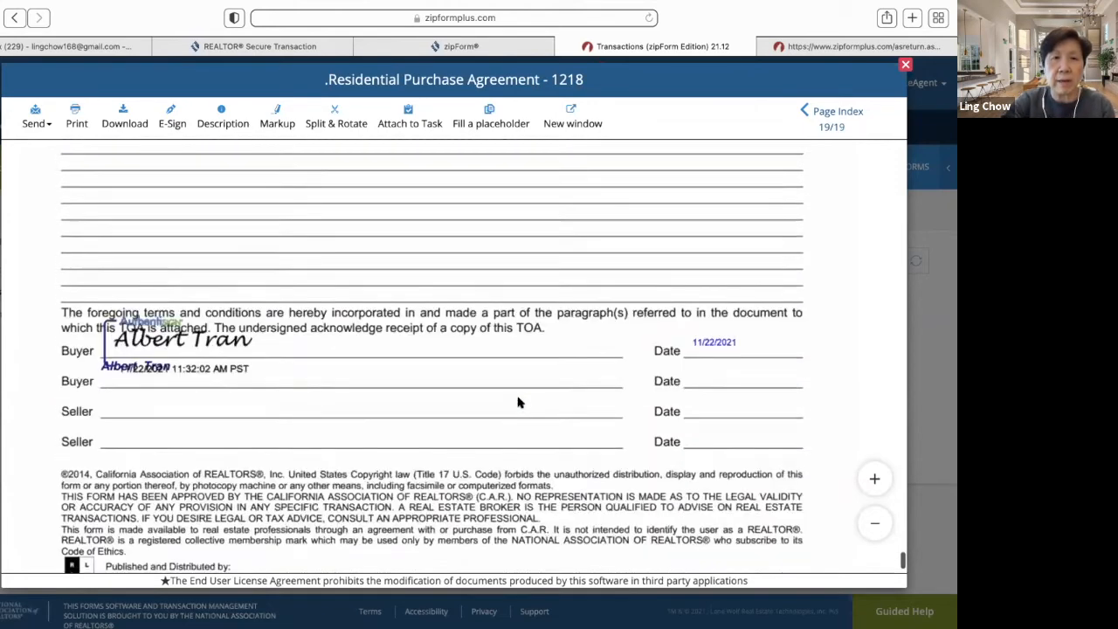
pyautogui.scroll(-10, 518, 401)
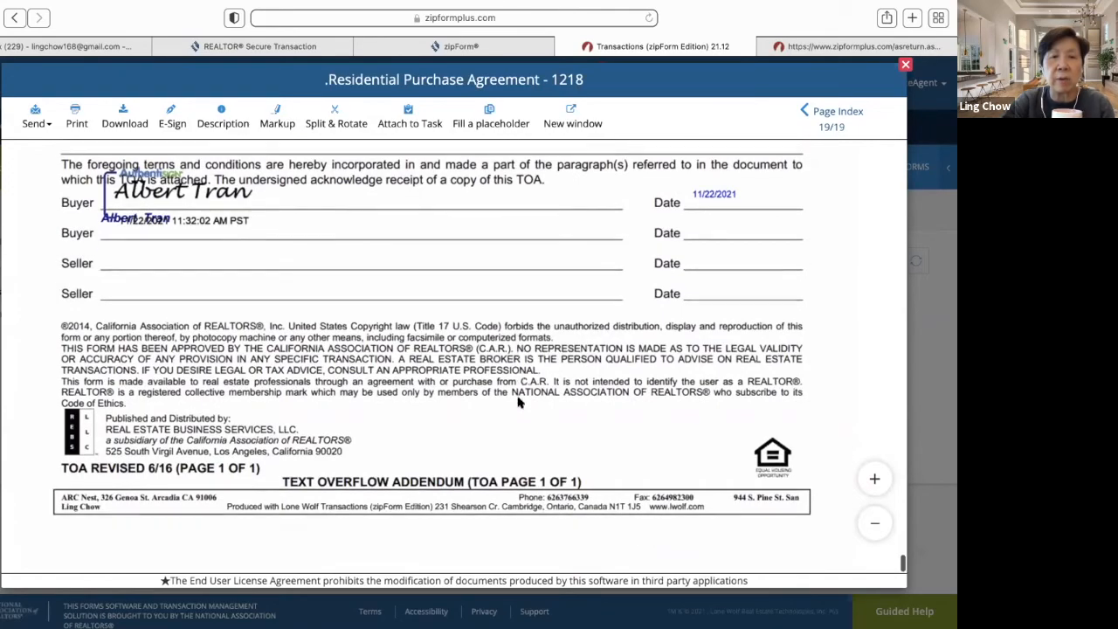
pyautogui.scroll(20, 518, 402)
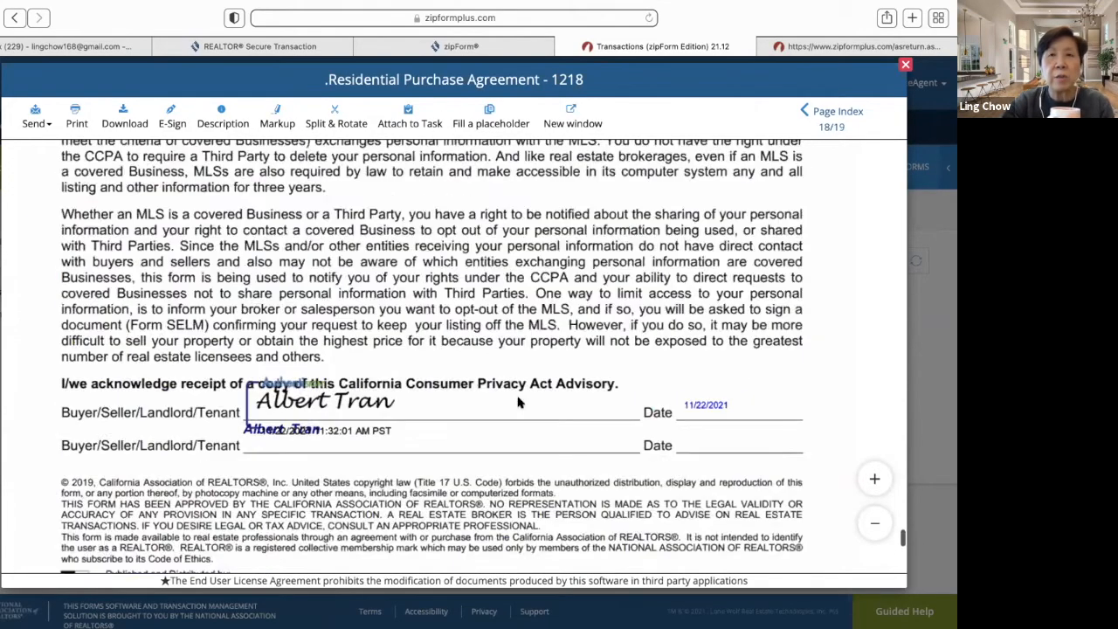
pyautogui.scroll(20, 518, 402)
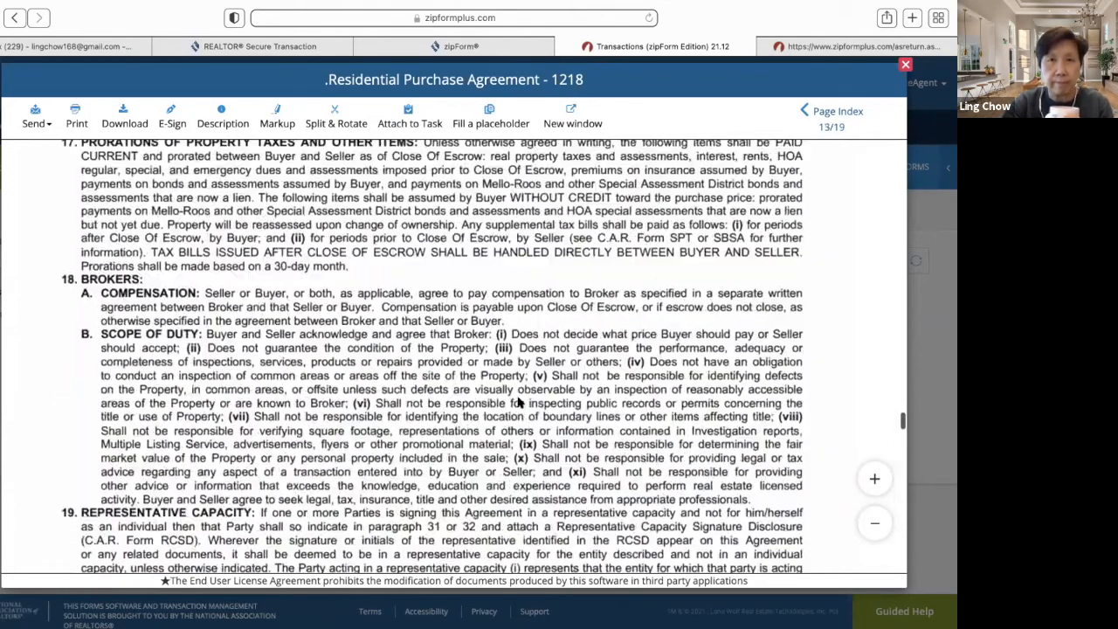
pyautogui.scroll(15, 518, 402)
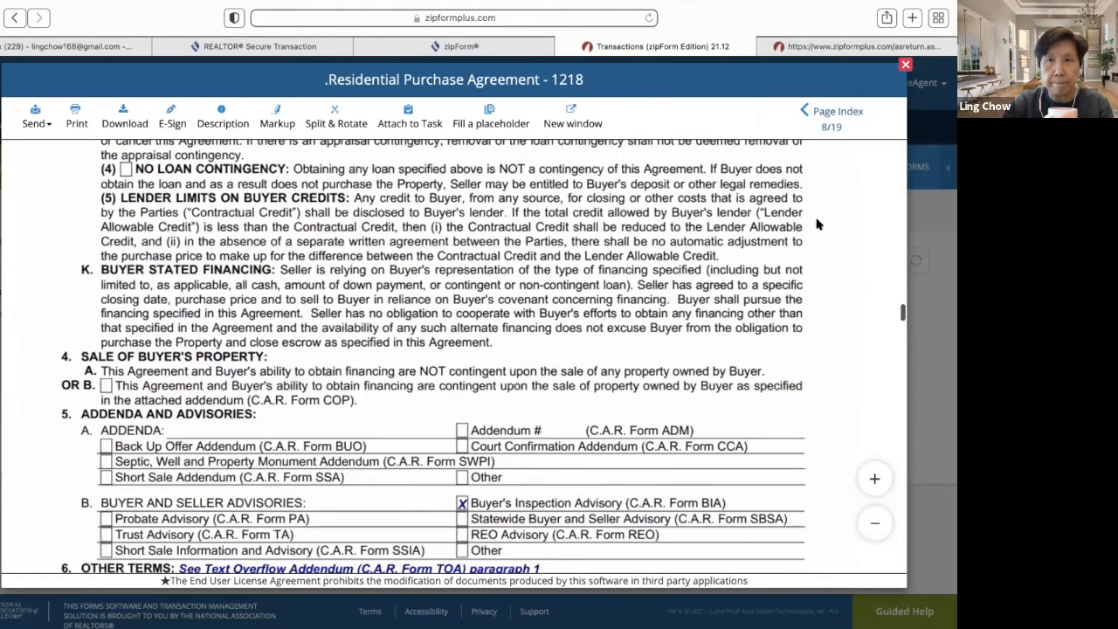
pyautogui.click(905, 65)
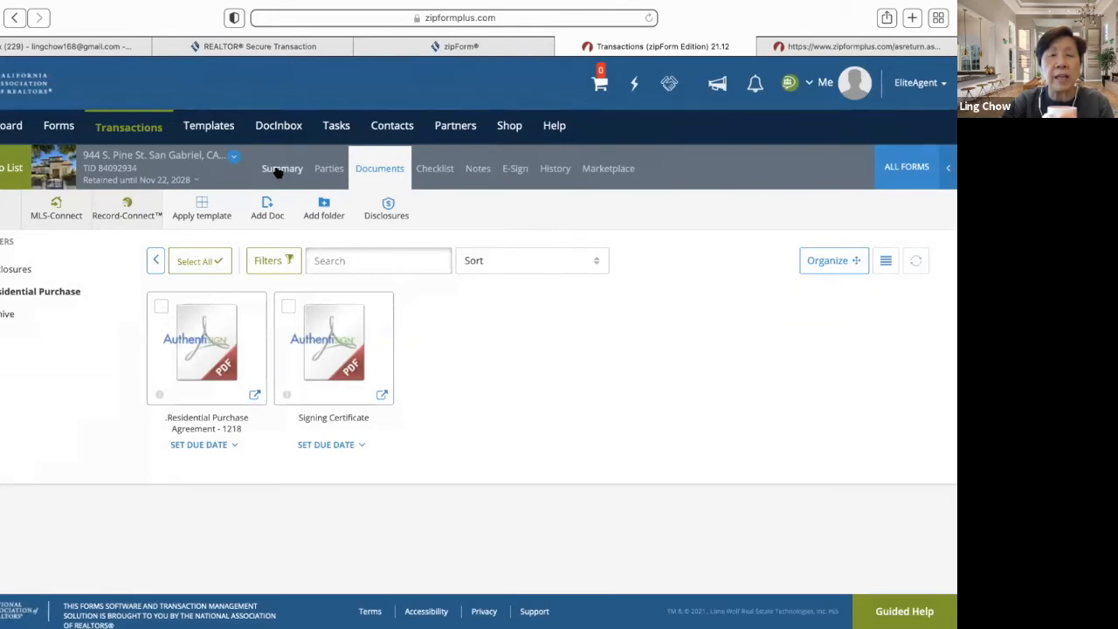
# - Leave the Residential Purchase folder and open the Request for Repair #1 form from all documents
pyautogui.click(154, 260)
pyautogui.scroll(-2, 348, 409)
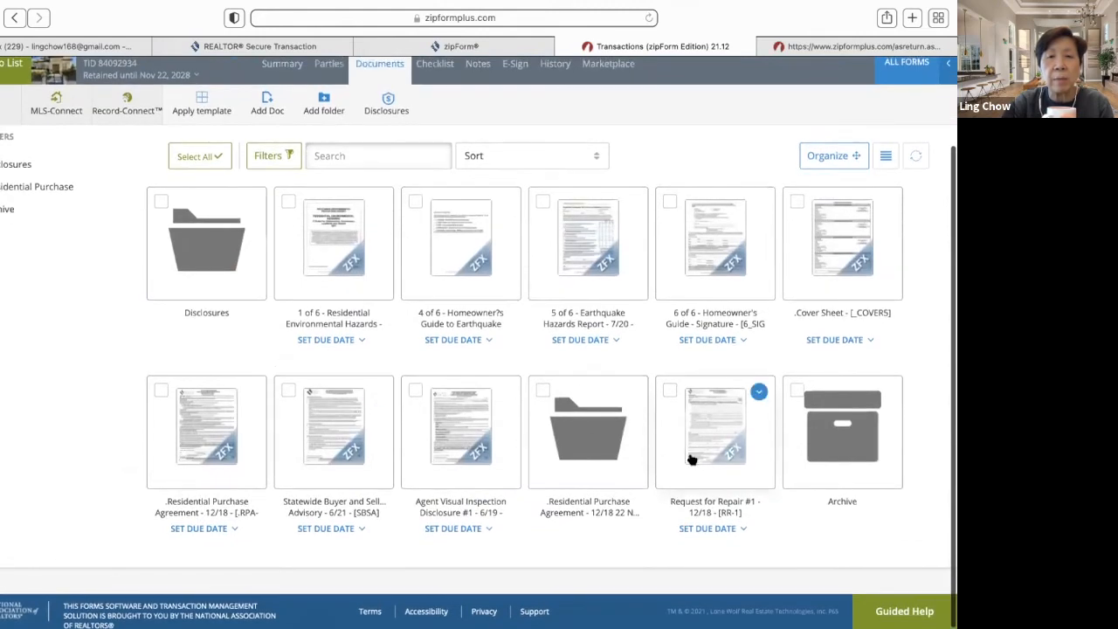
pyautogui.click(730, 451)
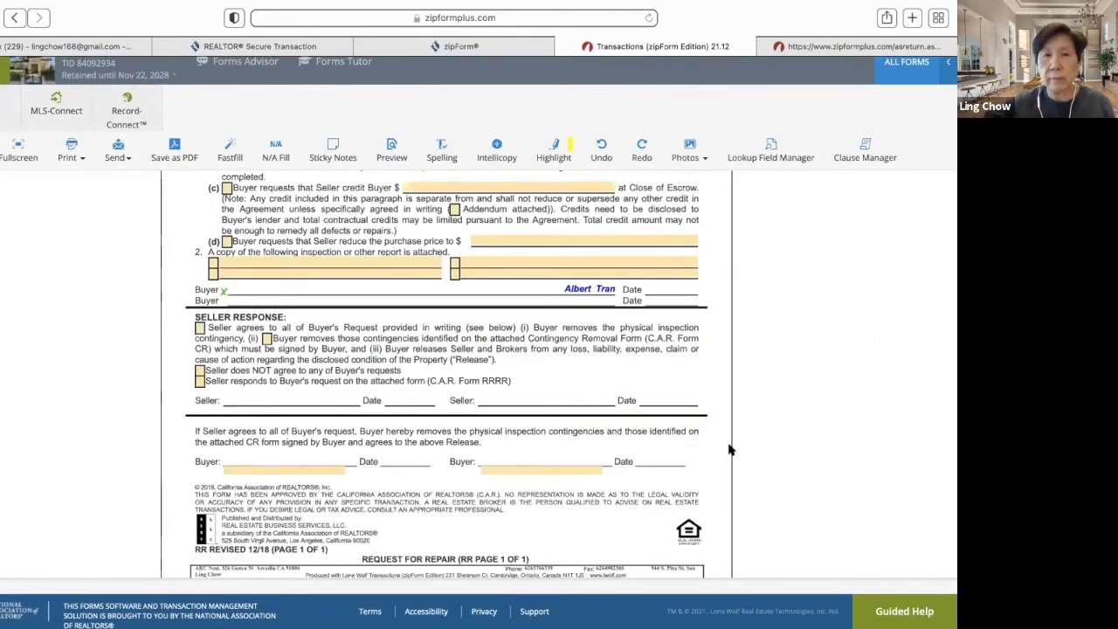
pyautogui.scroll(5, 730, 449)
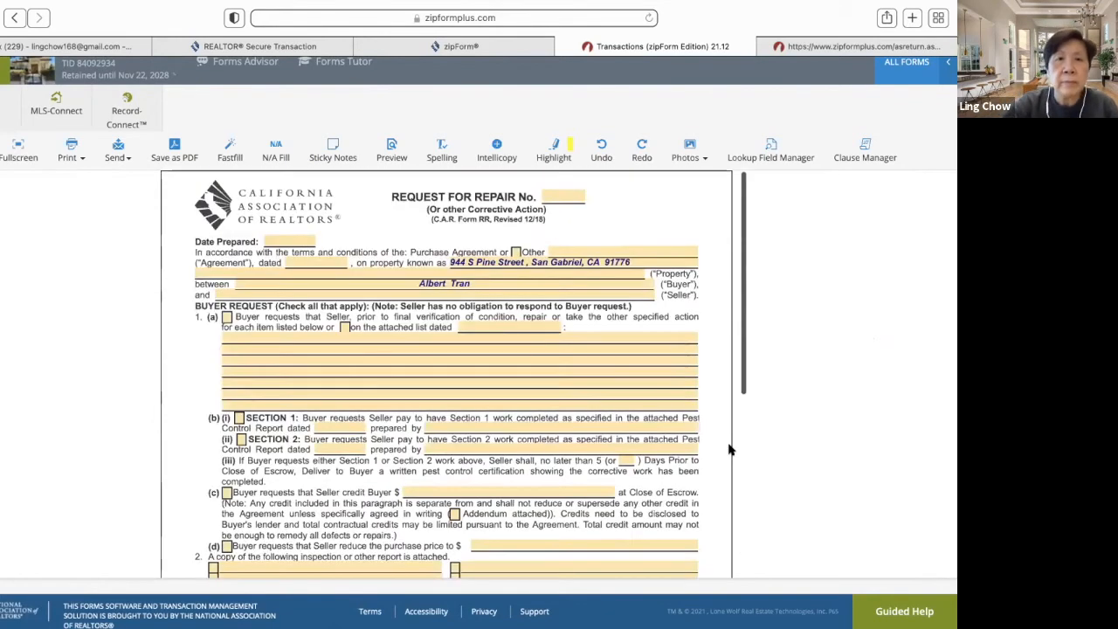
# - Enter Repair No. 1 and set Date Prepared and the agreement date to 11/22/2021
pyautogui.click(560, 197)
pyautogui.write('1')
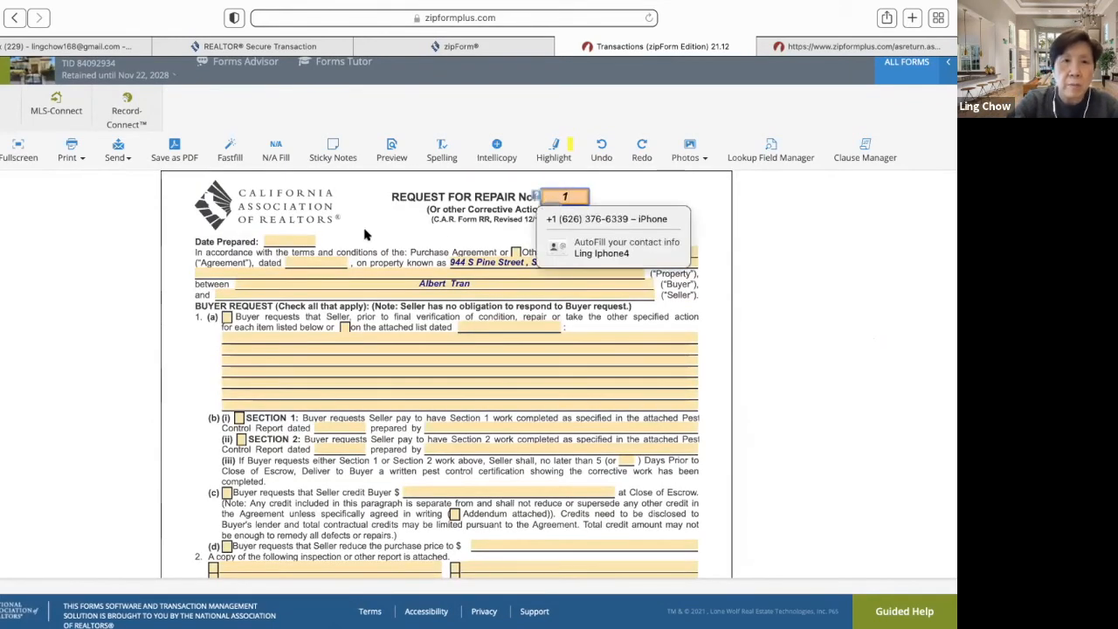
pyautogui.click(299, 242)
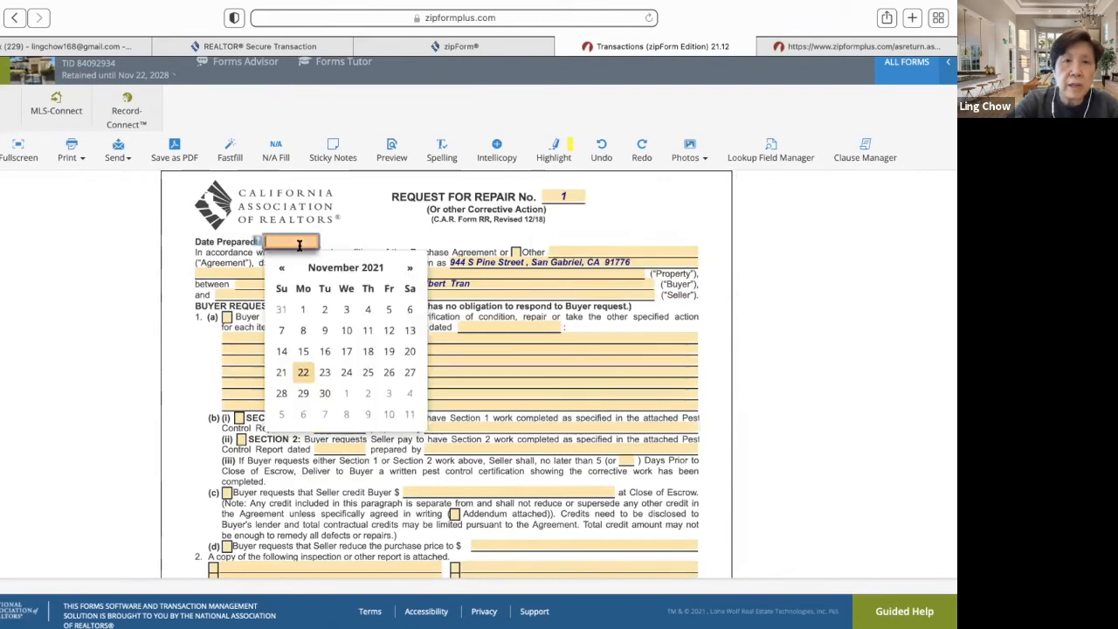
pyautogui.click(308, 373)
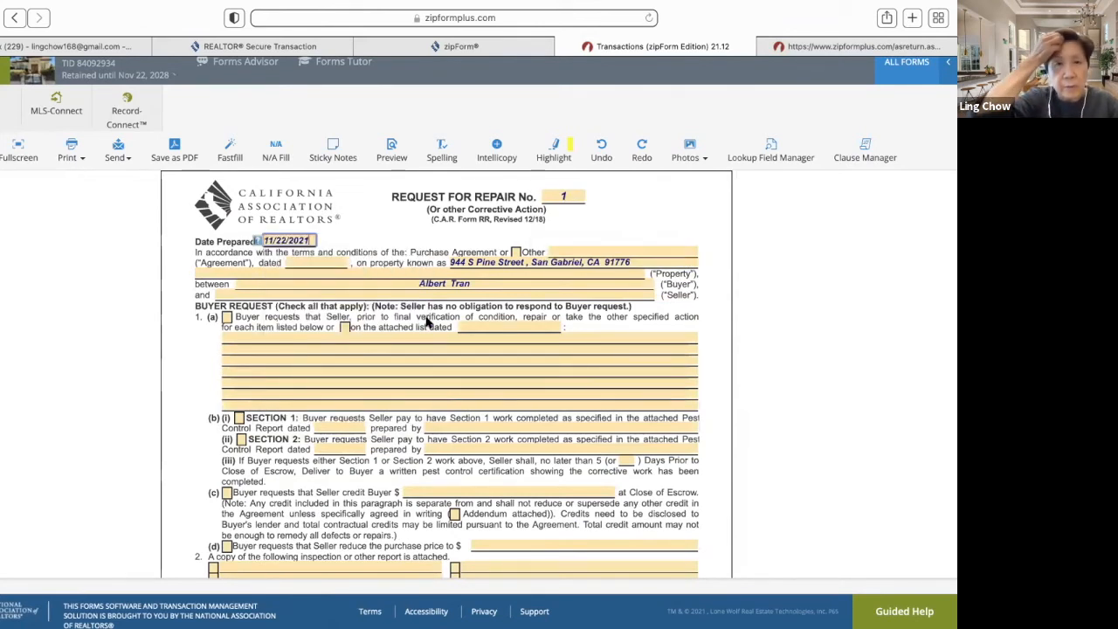
pyautogui.click(321, 260)
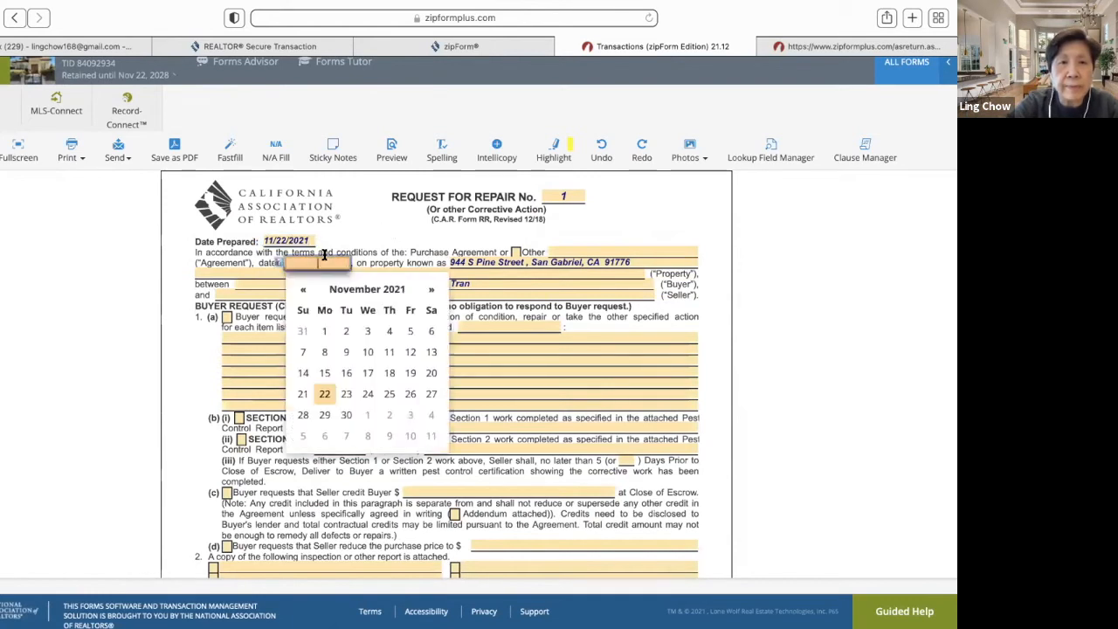
pyautogui.click(324, 394)
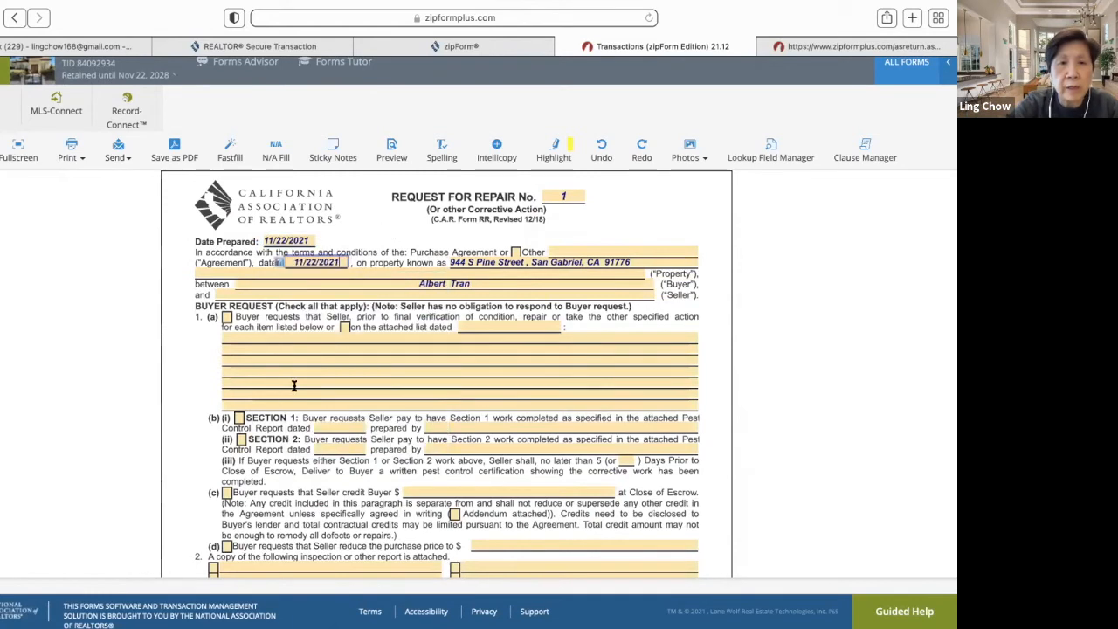
# - Check 1(a), the (b)(i) pest work and (c) seller credit of $1,000.00
pyautogui.click(225, 318)
pyautogui.click(225, 318)
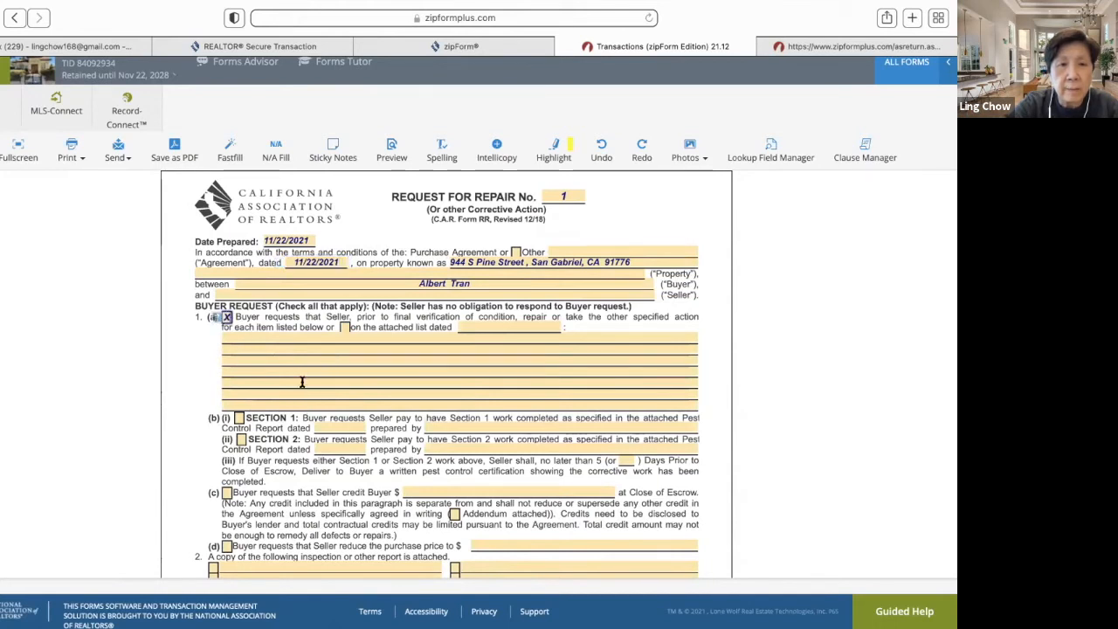
pyautogui.click(236, 420)
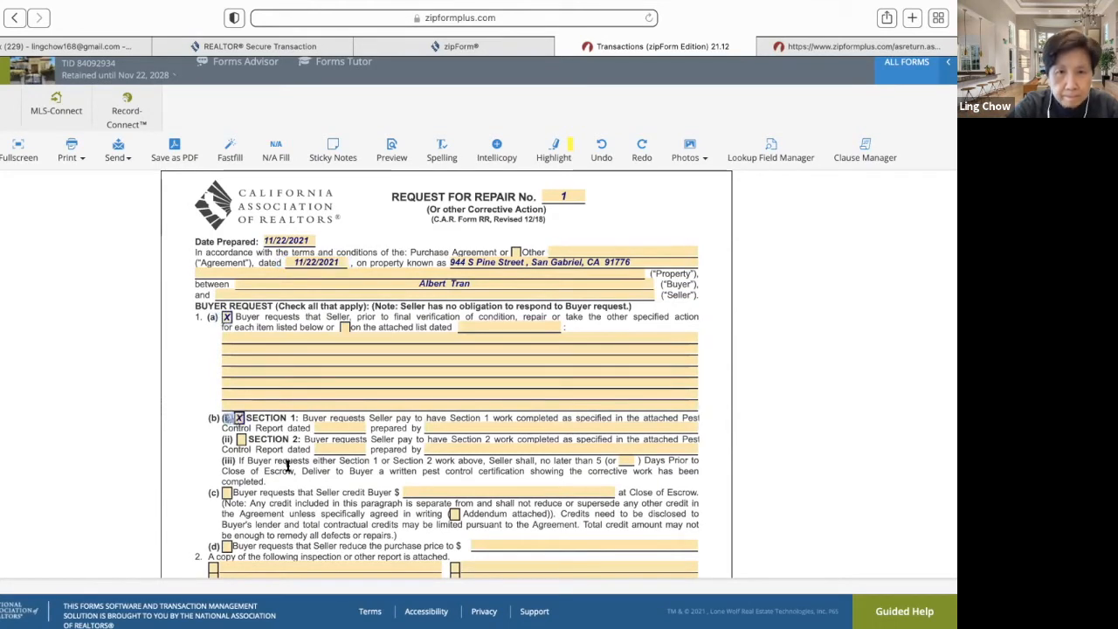
pyautogui.scroll(-1, 282, 499)
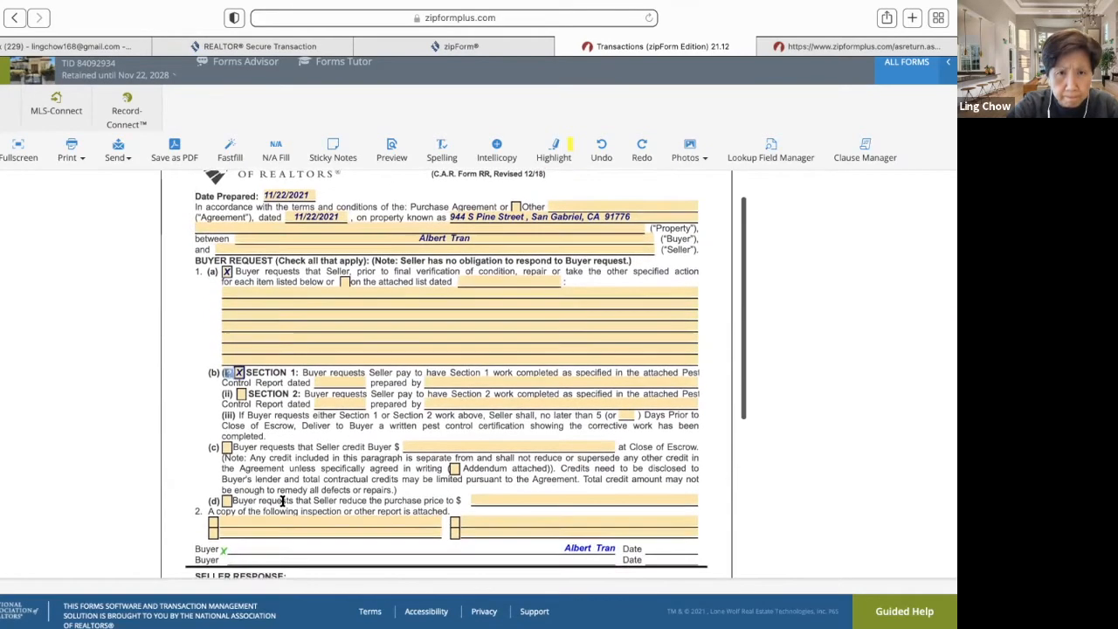
pyautogui.click(227, 444)
pyautogui.click(429, 444)
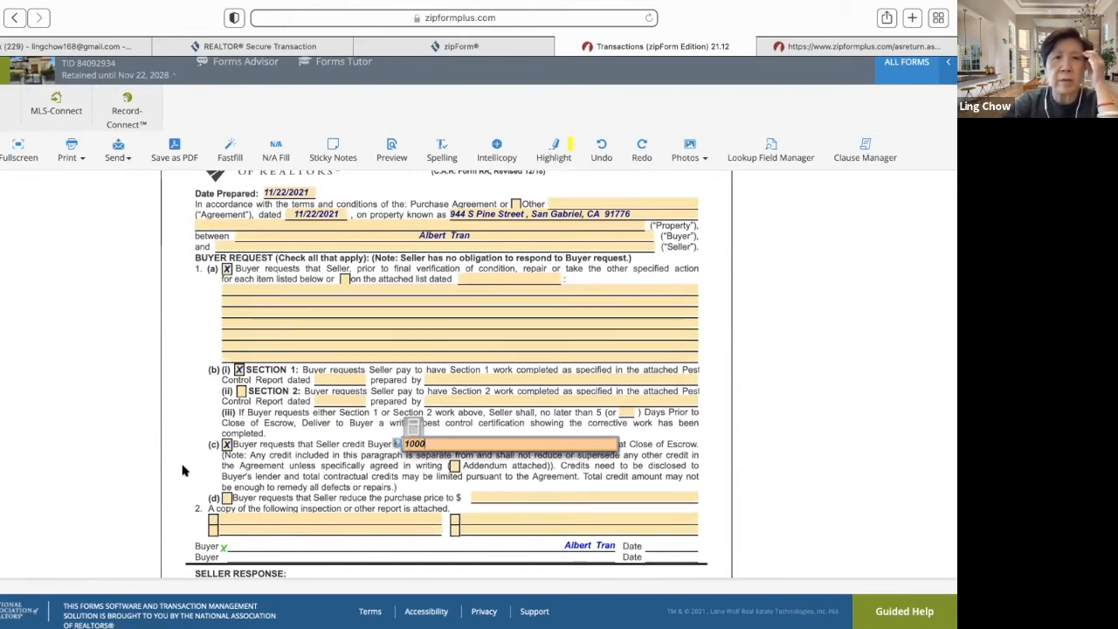
pyautogui.scroll(1, 281, 469)
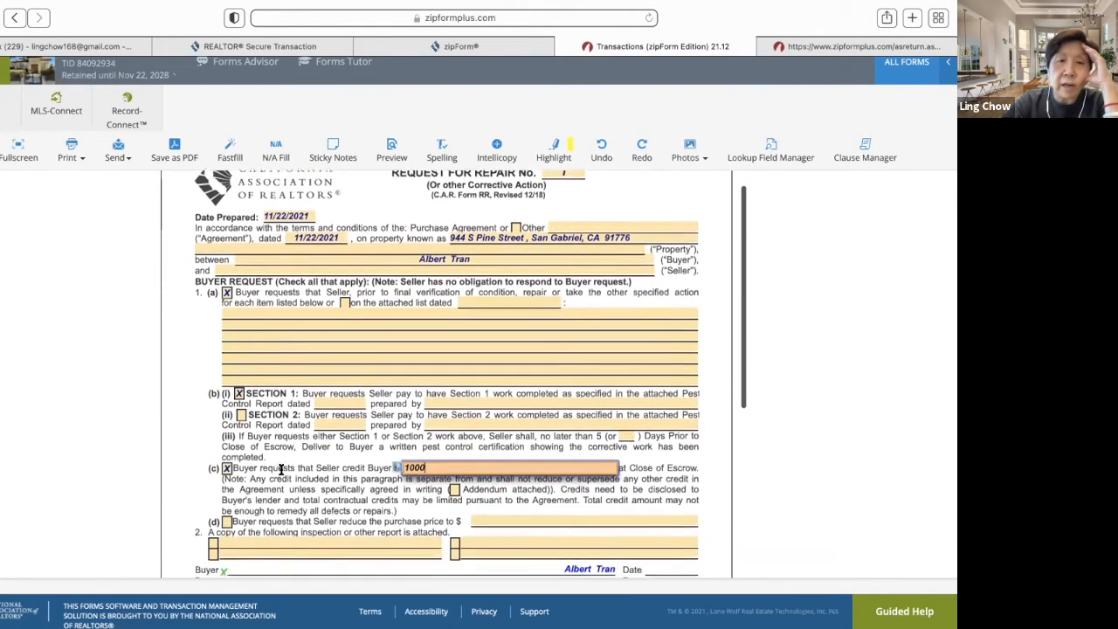
pyautogui.scroll(-3, 301, 514)
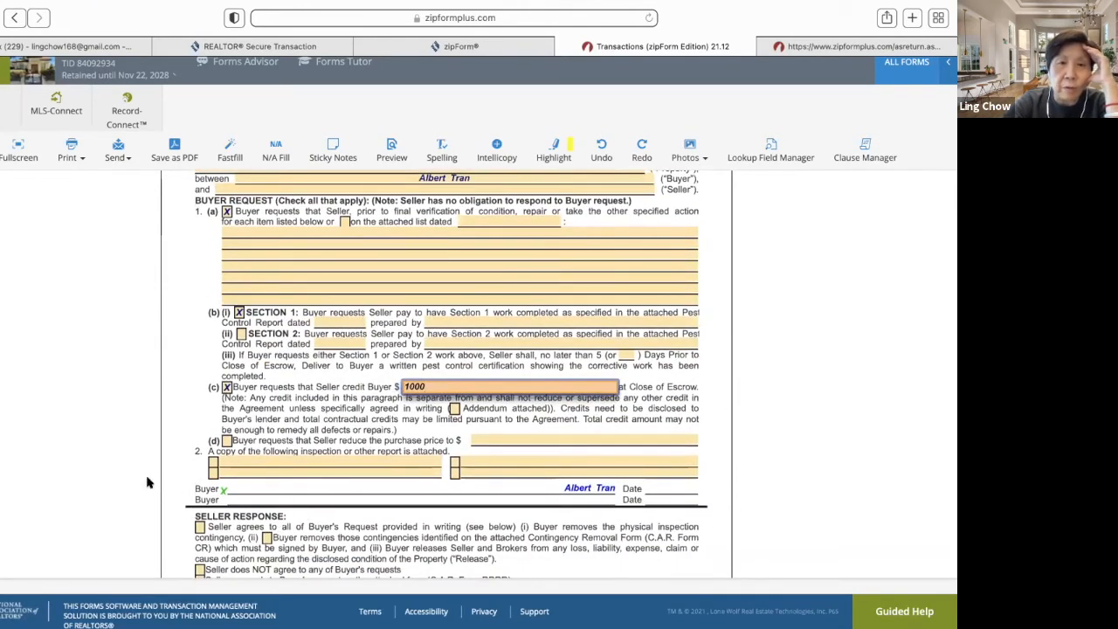
pyautogui.click(434, 462)
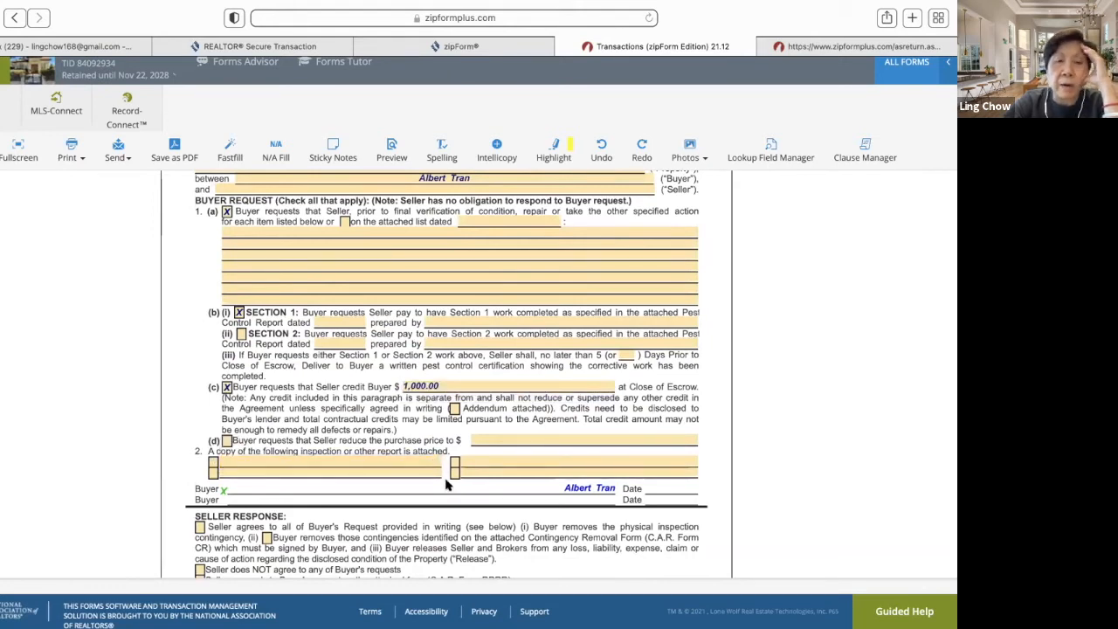
pyautogui.scroll(3, 445, 485)
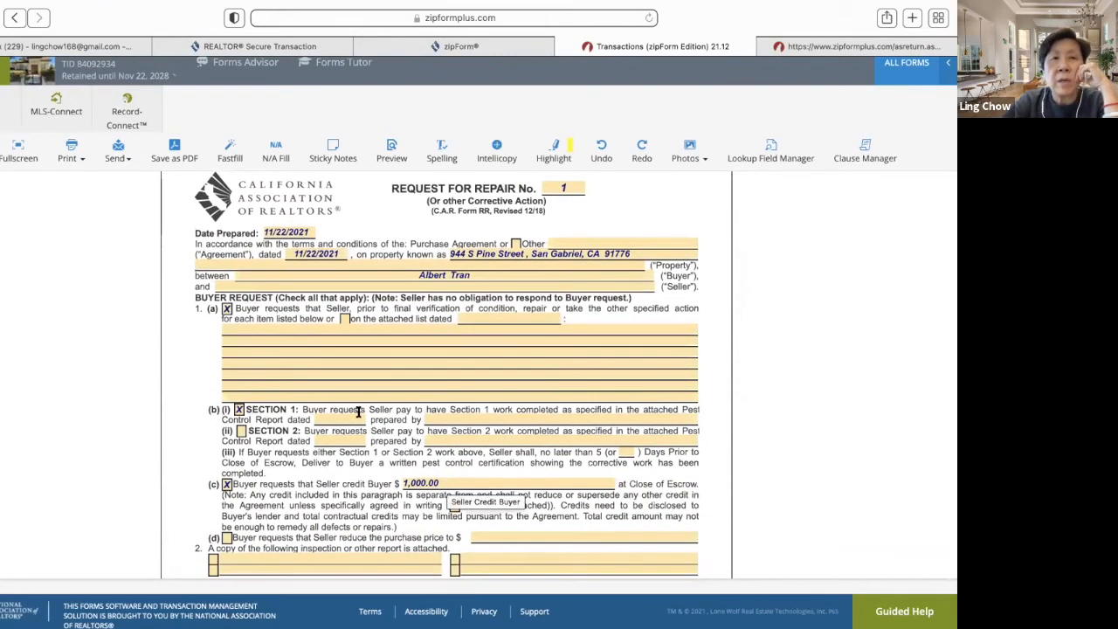
pyautogui.scroll(1, 418, 380)
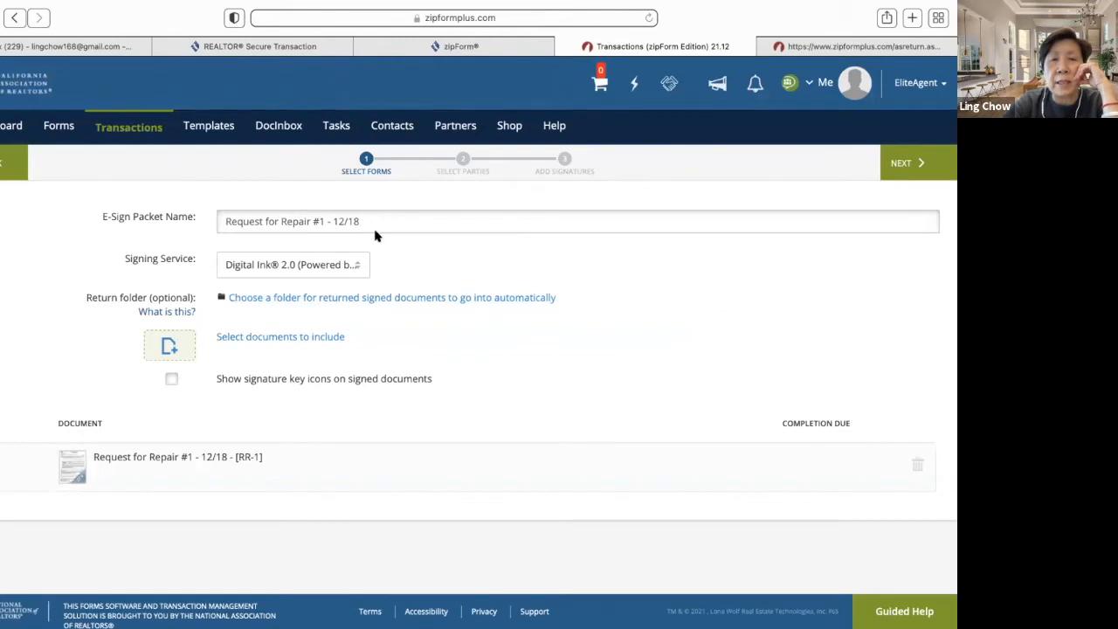
# - Switch the e-sign packet's signing service to DocuSign®
pyautogui.click(358, 267)
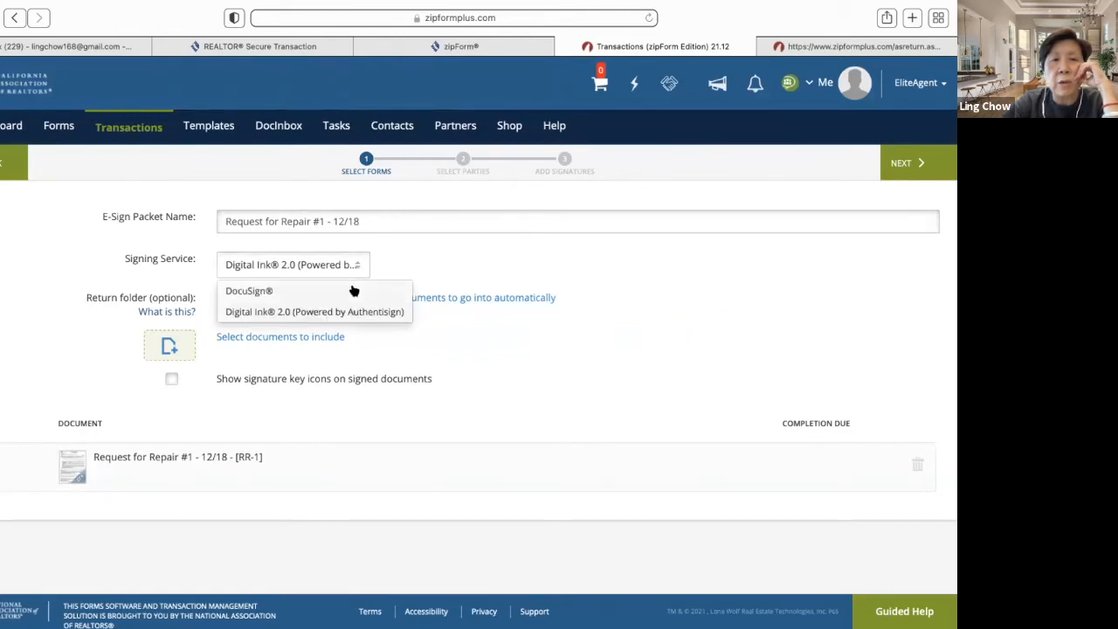
pyautogui.click(354, 290)
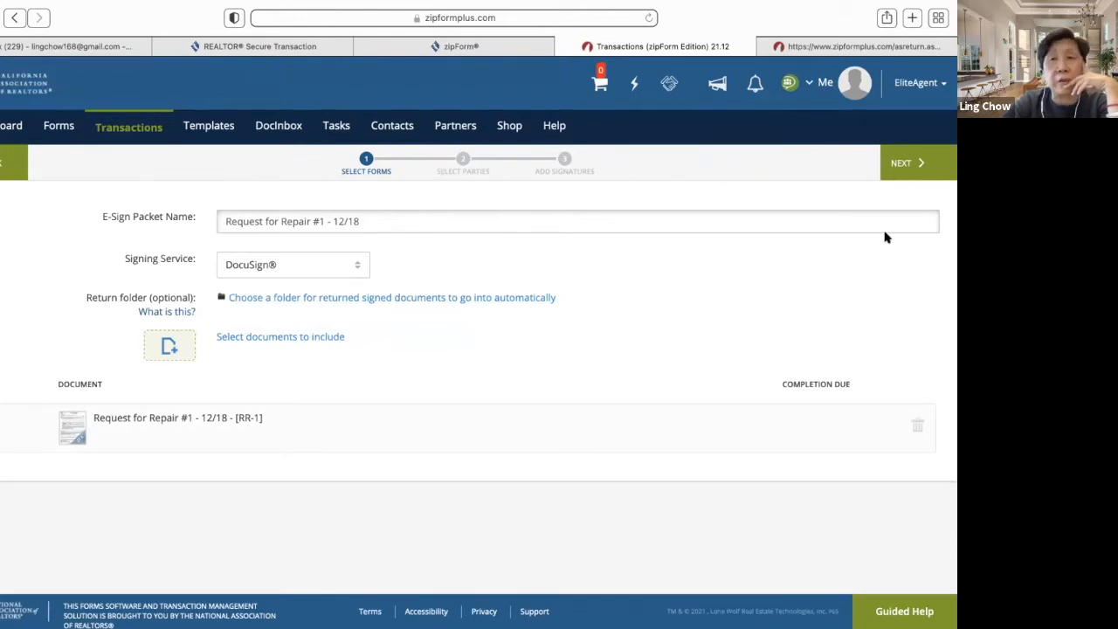
pyautogui.click(903, 165)
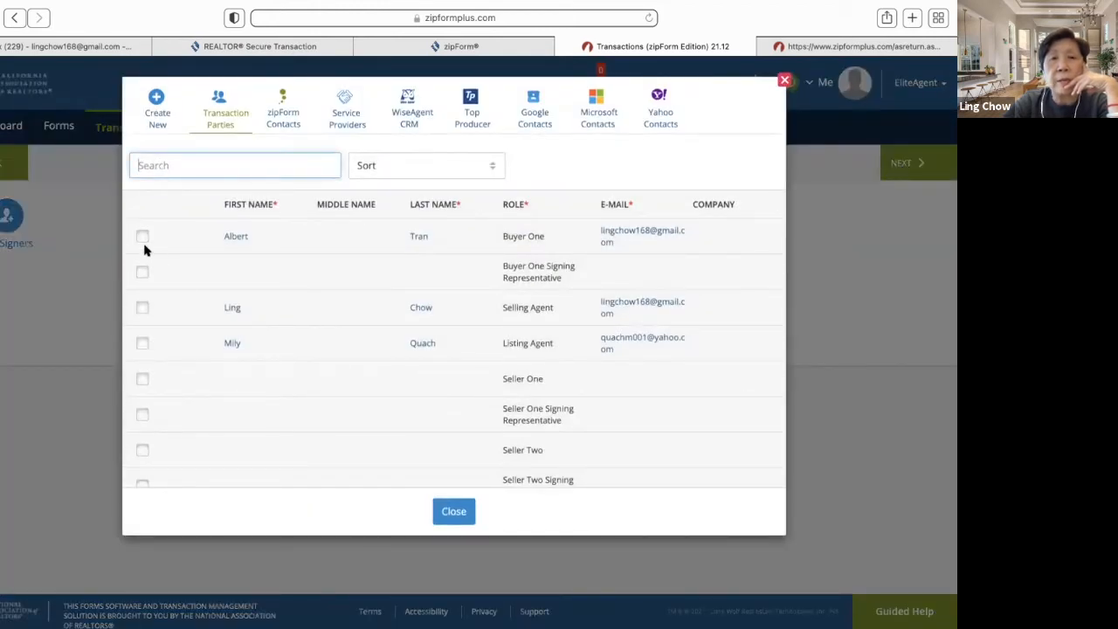
# - Make Buyer One the only signer with signing order turned off
pyautogui.click(141, 236)
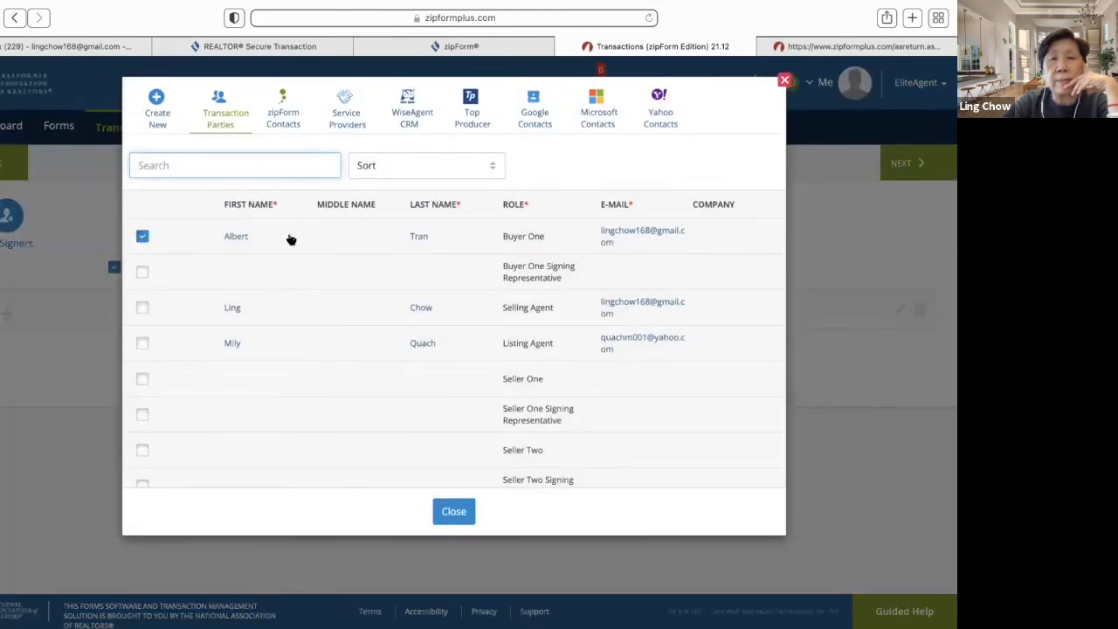
pyautogui.click(458, 511)
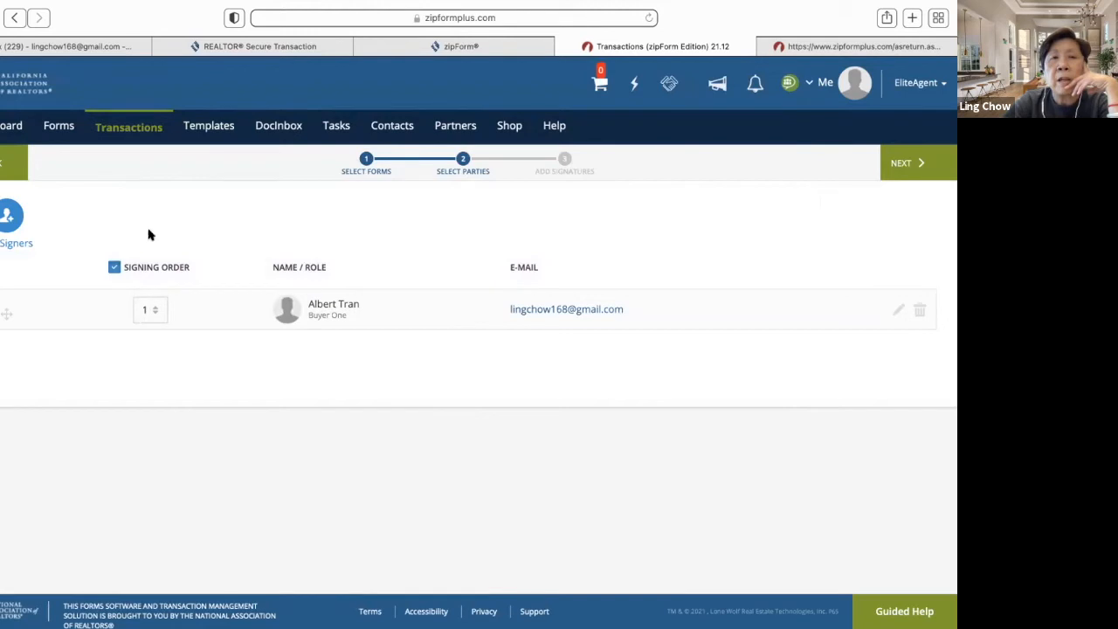
pyautogui.click(113, 267)
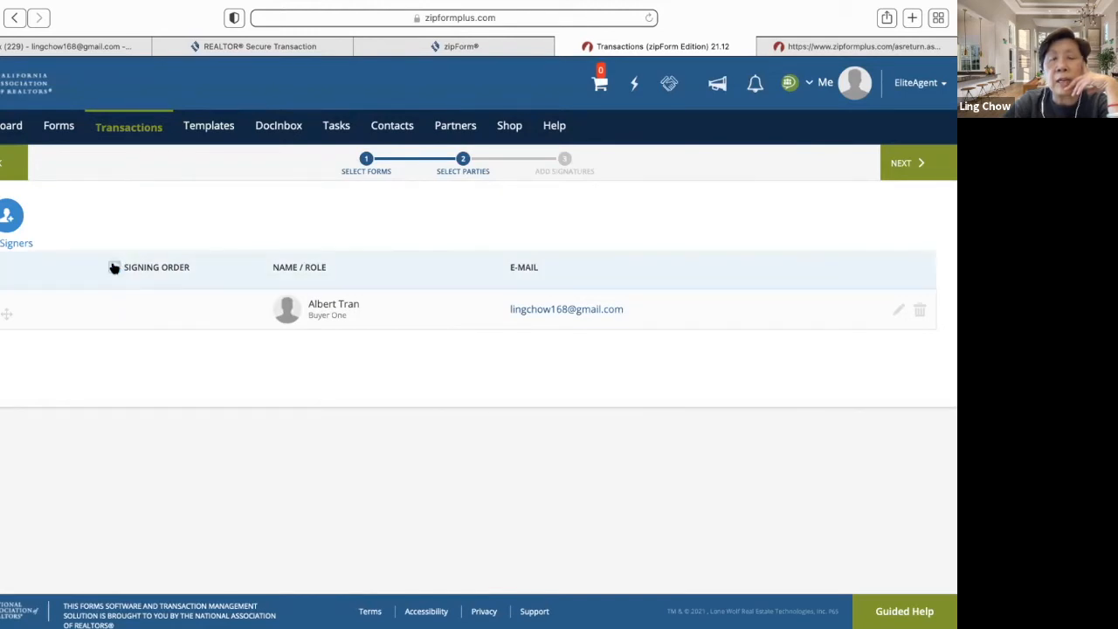
pyautogui.click(114, 267)
pyautogui.click(114, 267)
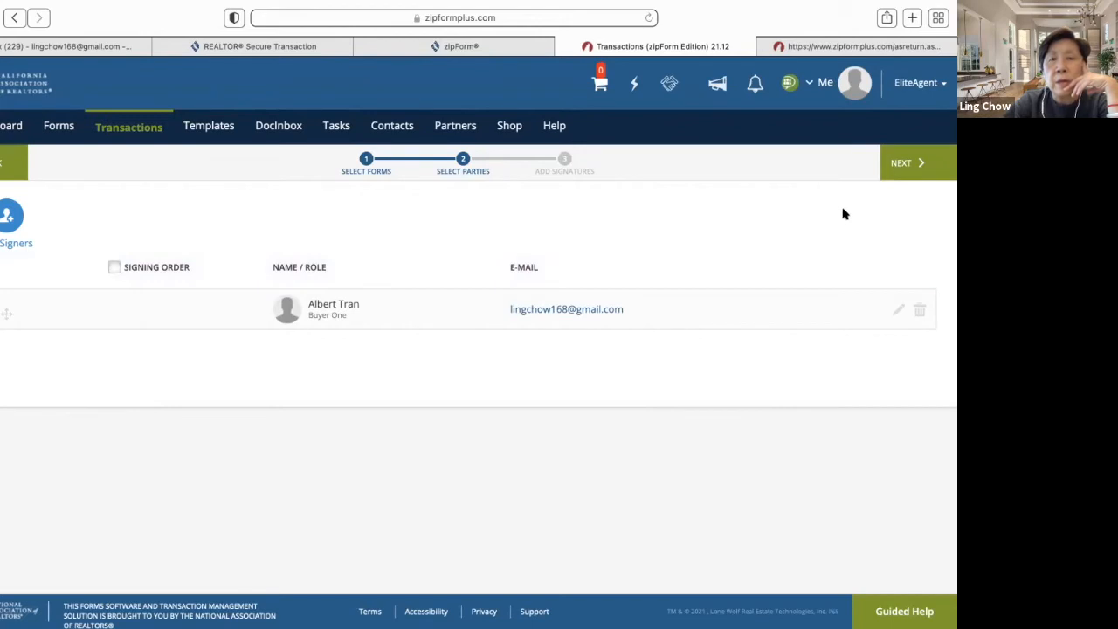
pyautogui.click(904, 173)
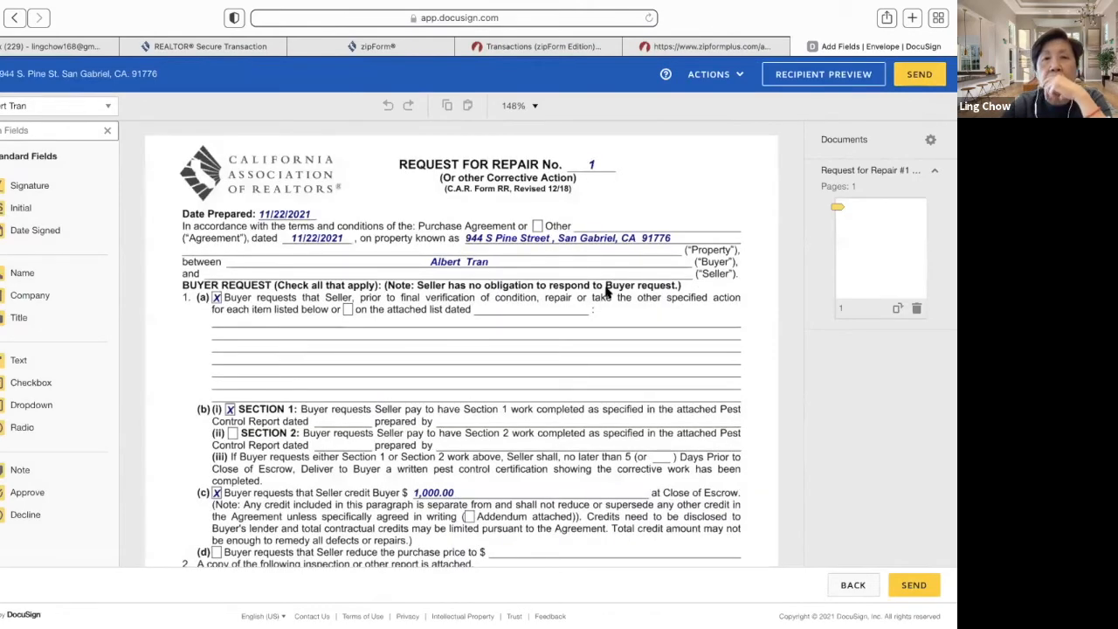
# - Place a signature field above section (b) and an initial field by the $1,000.00 credit, then send
pyautogui.scroll(-5, 549, 316)
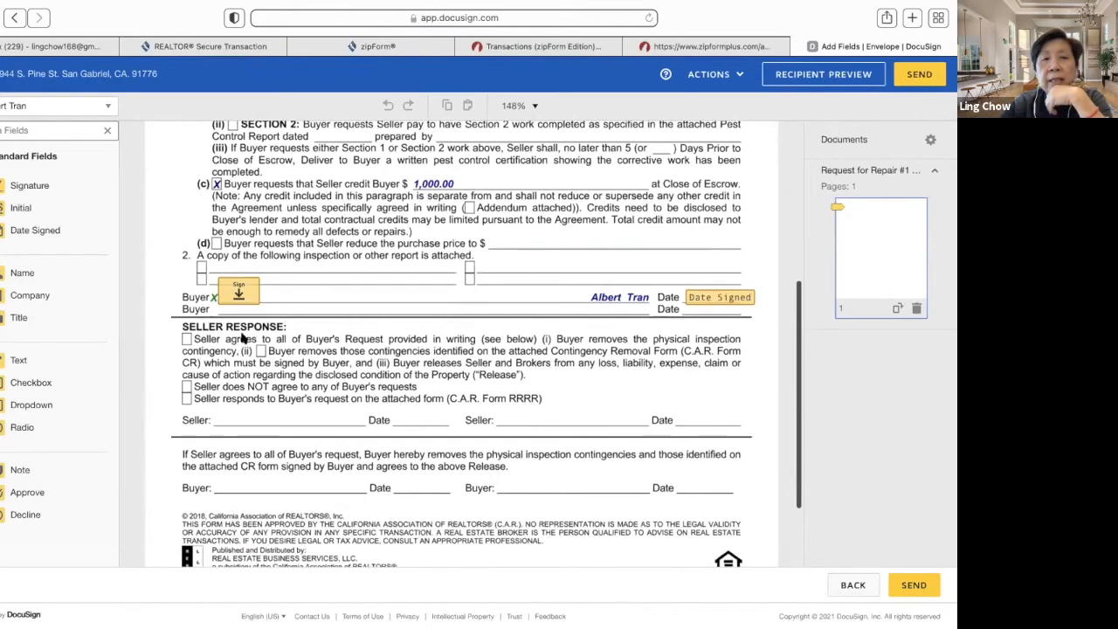
pyautogui.scroll(5, 325, 350)
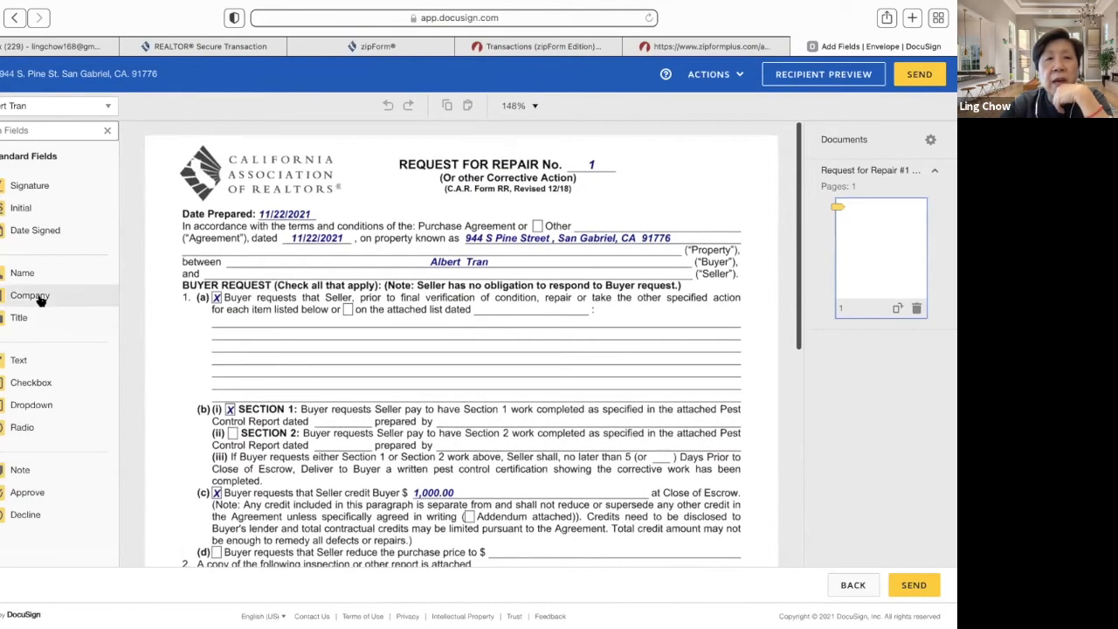
pyautogui.moveTo(11, 189)
pyautogui.mouseDown()
pyautogui.moveTo(120, 210)
pyautogui.moveTo(197, 314)
pyautogui.moveTo(214, 374)
pyautogui.mouseUp()
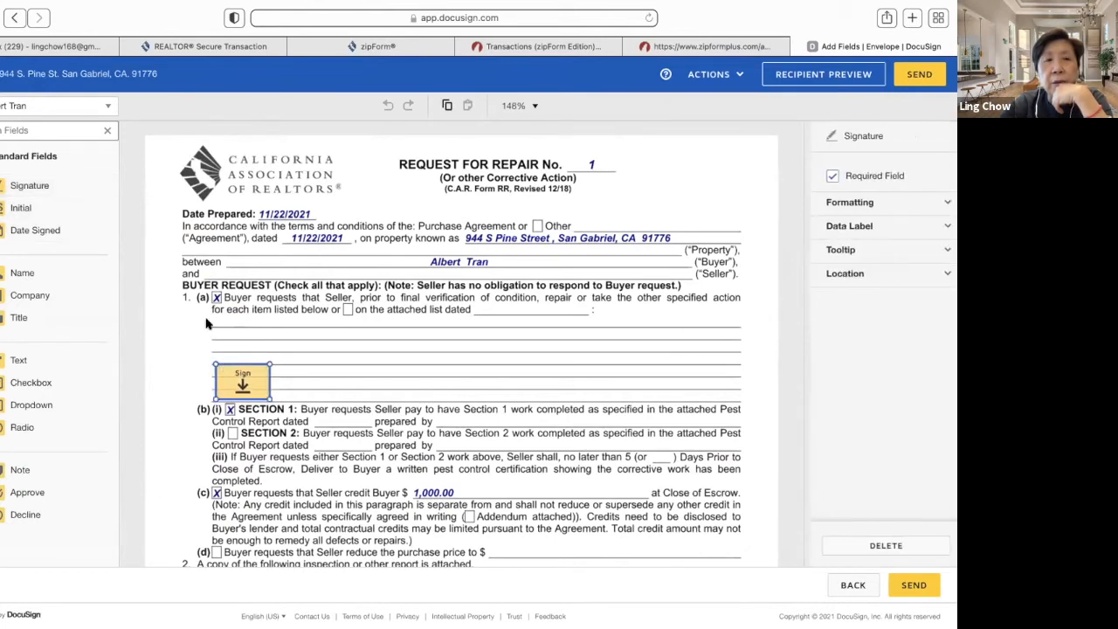
pyautogui.moveTo(46, 203); pyautogui.dragTo(502, 471)
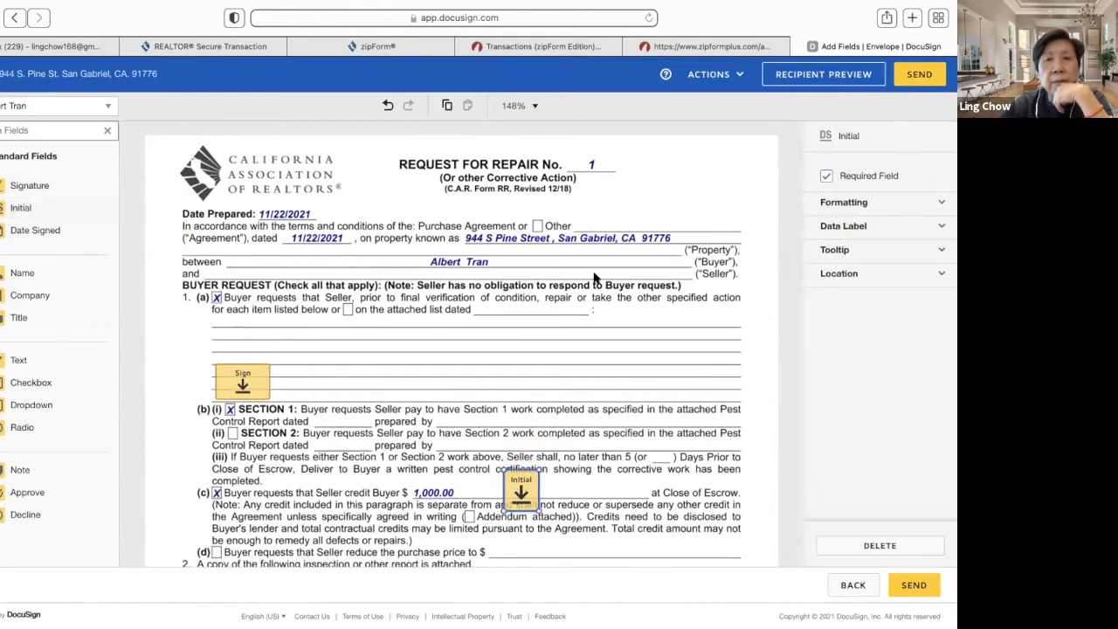
pyautogui.scroll(-3, 585, 337)
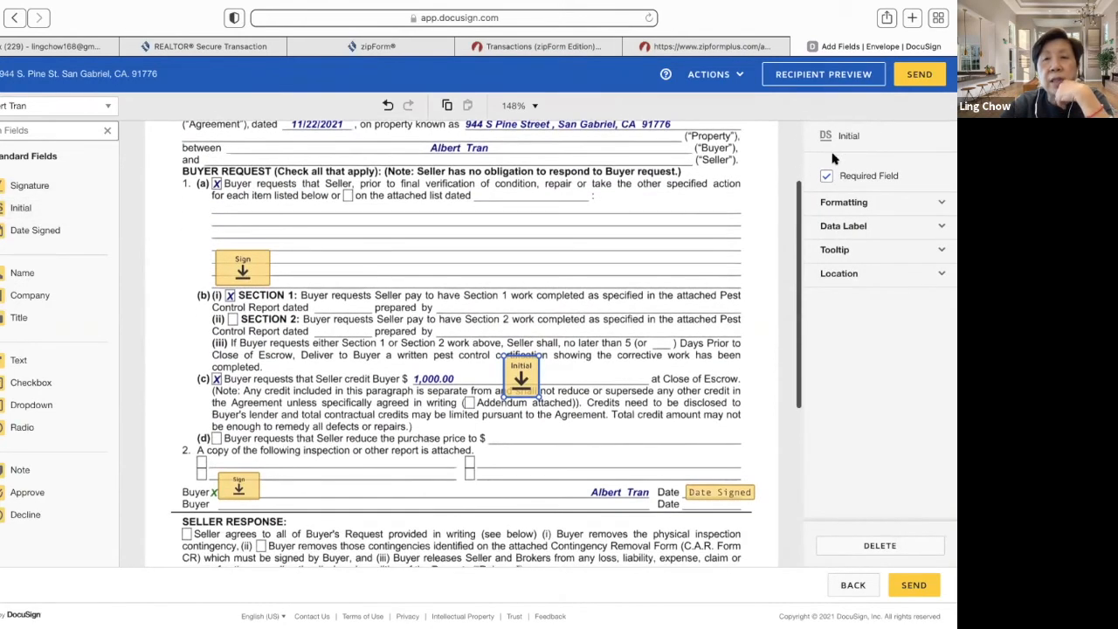
pyautogui.click(919, 75)
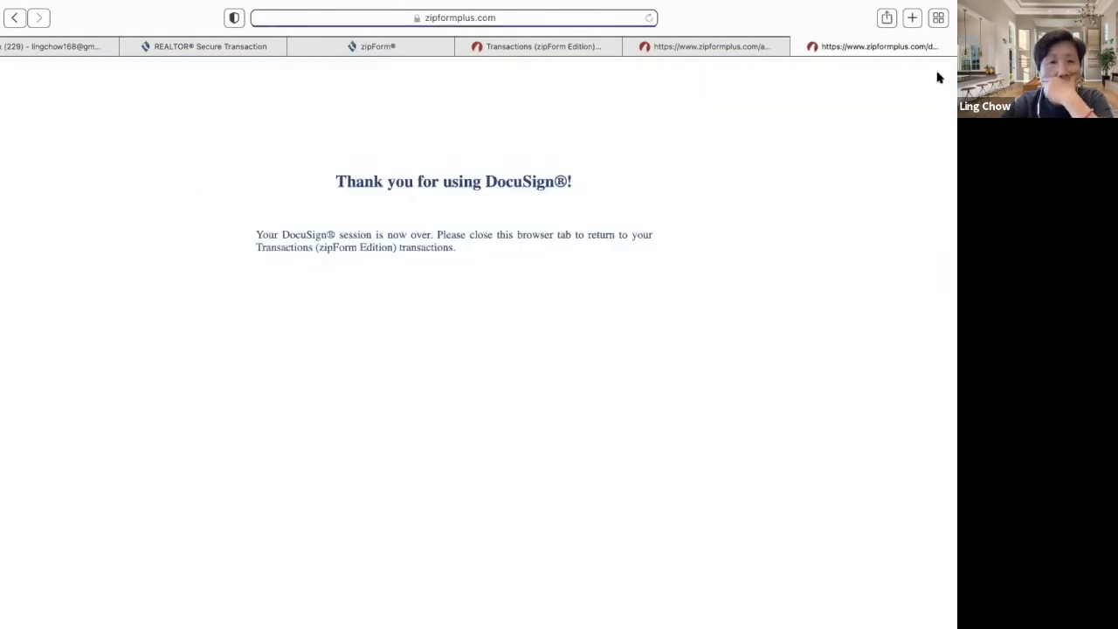
pyautogui.moveTo(223, 7)
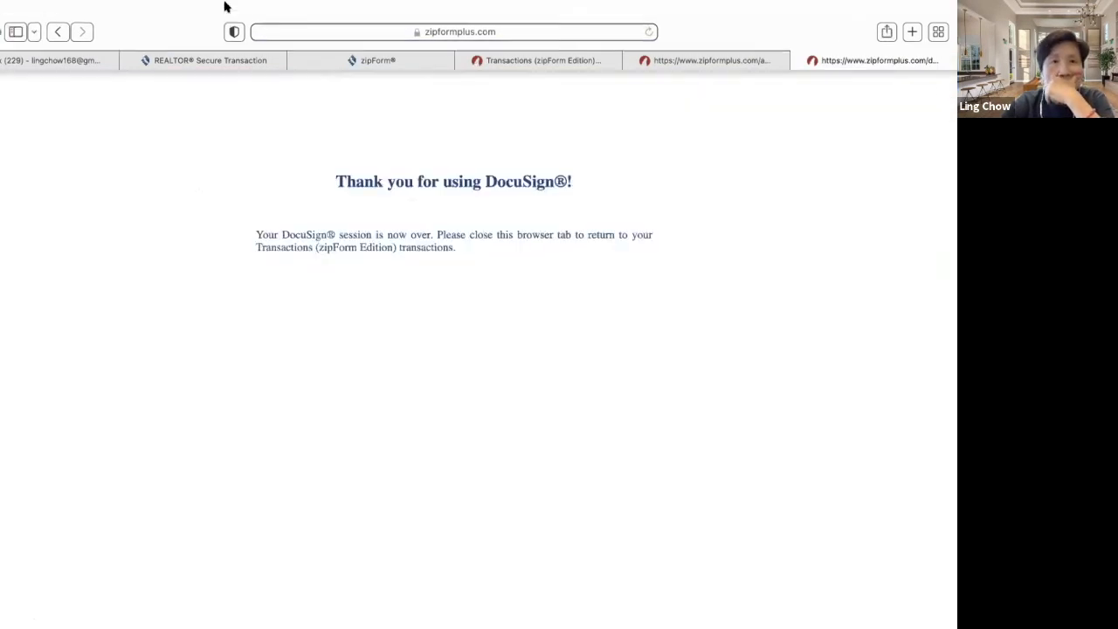
pyautogui.click(10, 69)
pyautogui.moveTo(19, 167)
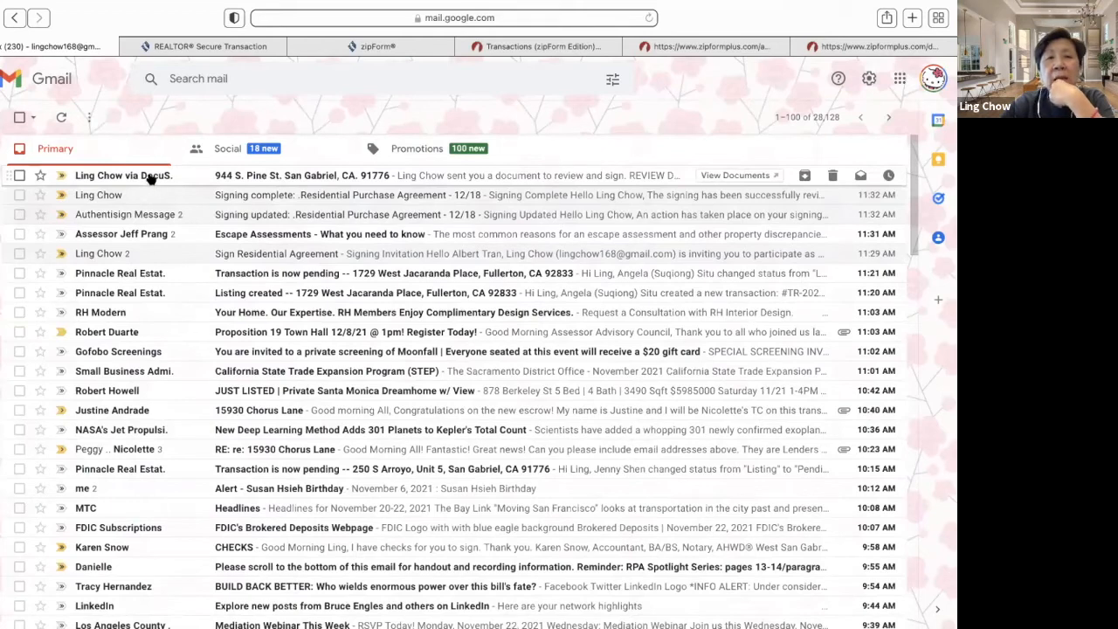
pyautogui.click(151, 178)
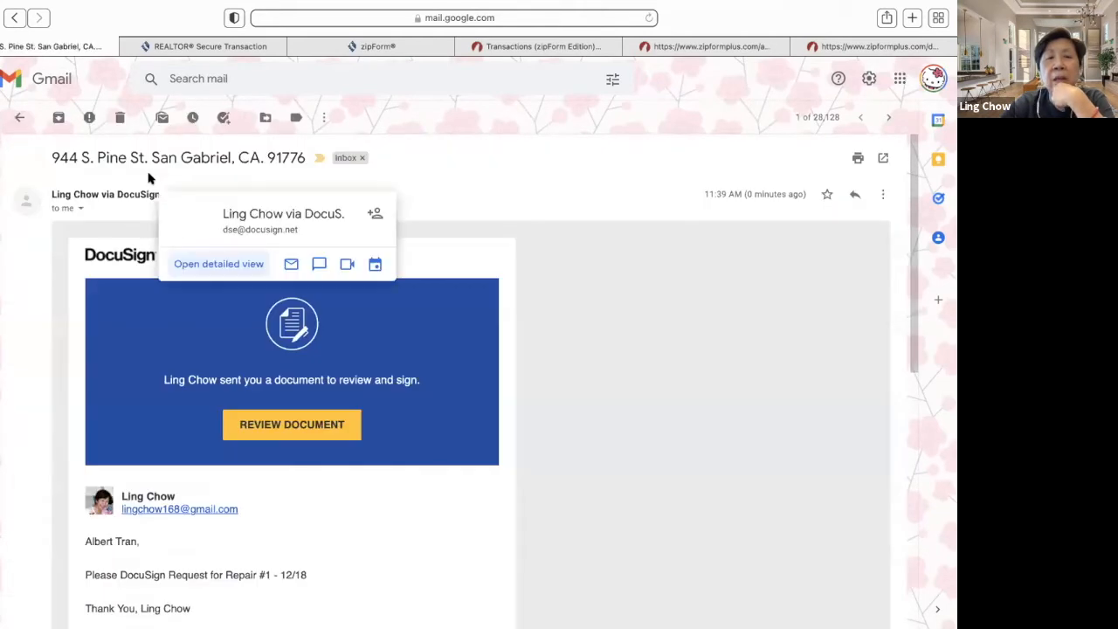
pyautogui.click(327, 430)
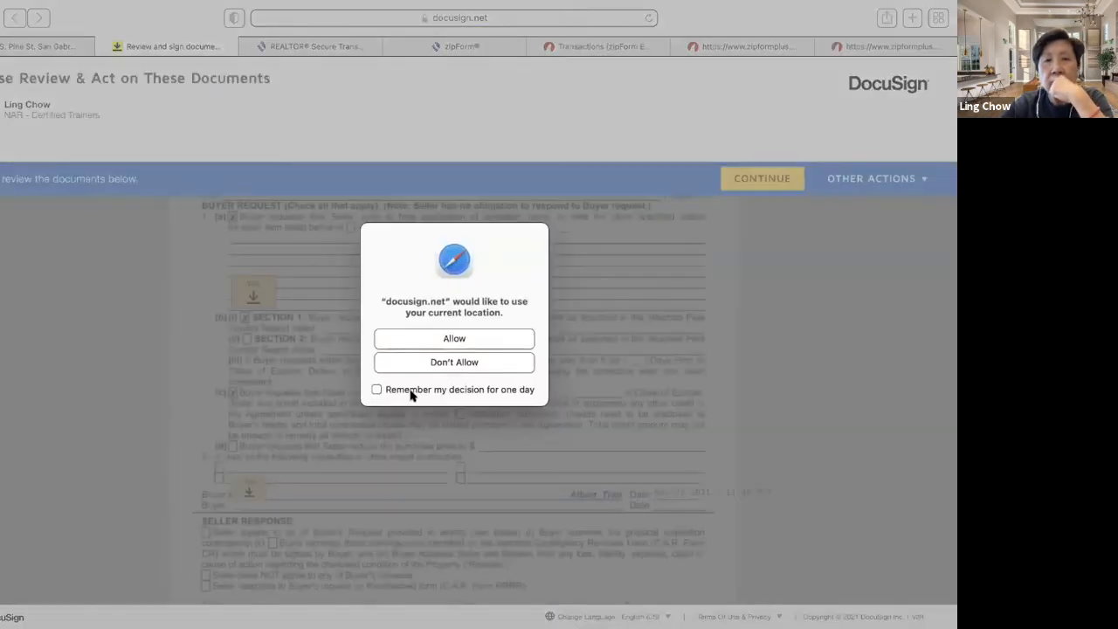
# - Allow location, then sign above section (b), initial by the credit, sign the buyer line, and finish
pyautogui.click(494, 341)
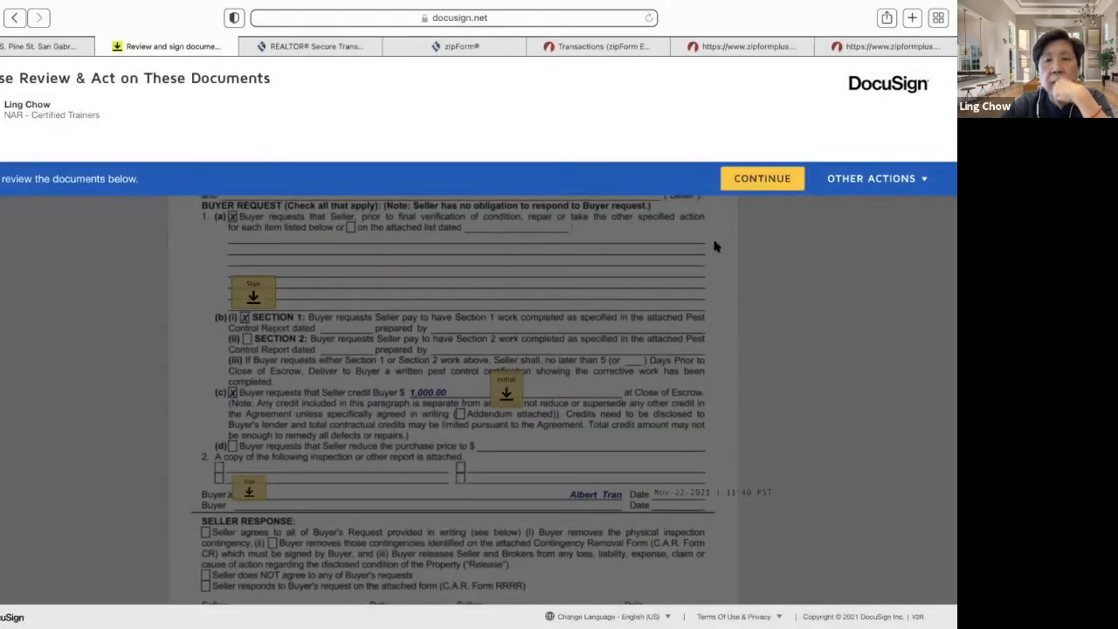
pyautogui.click(761, 179)
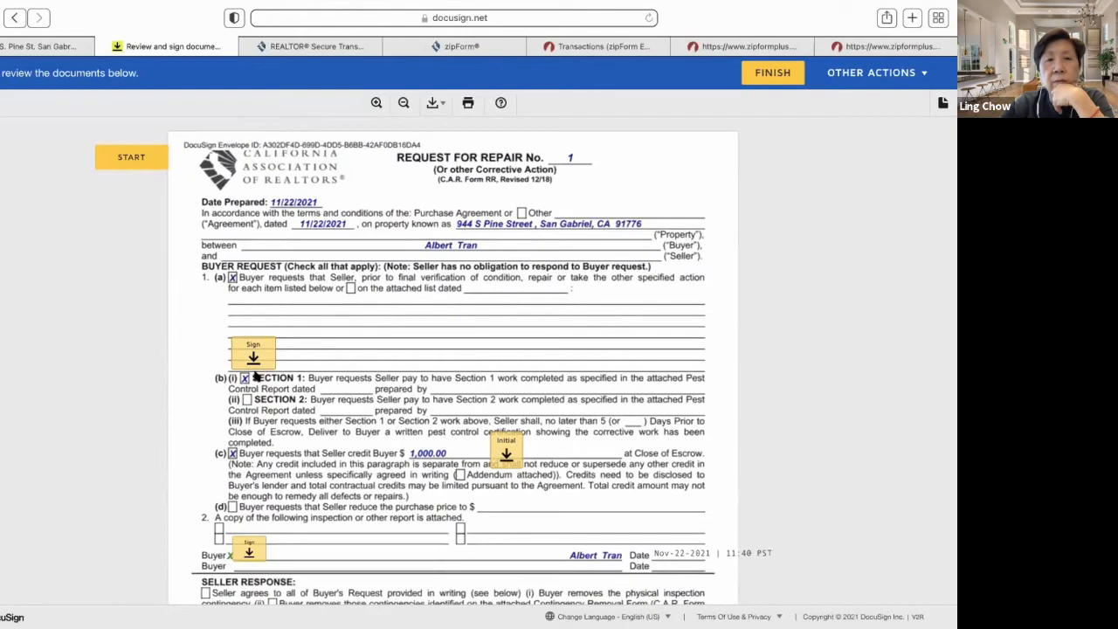
pyautogui.click(265, 354)
pyautogui.click(511, 362)
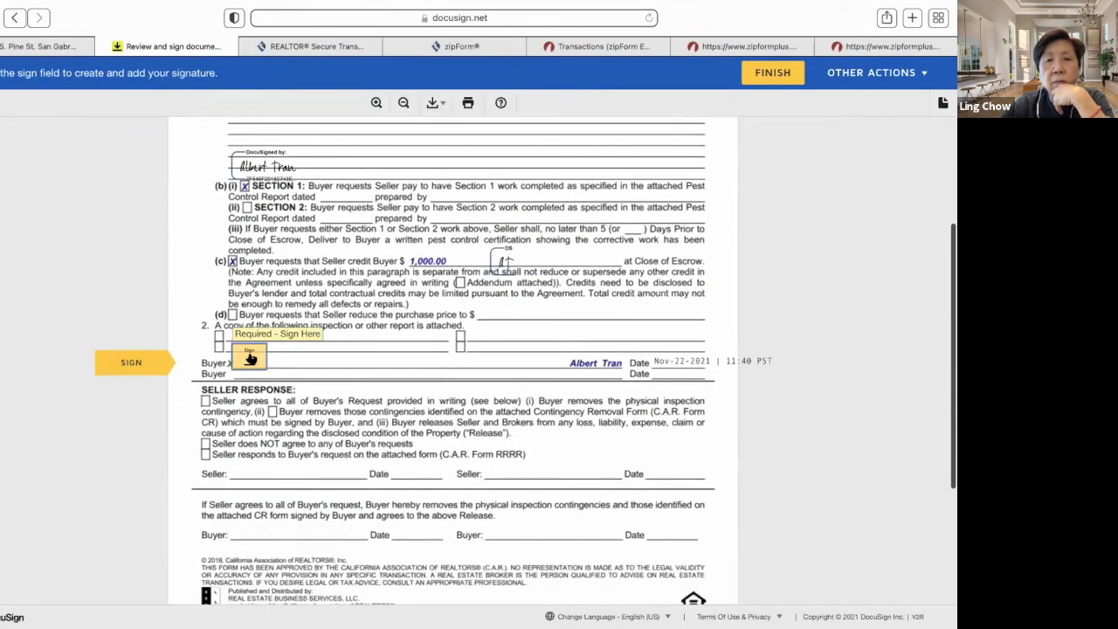
pyautogui.click(251, 358)
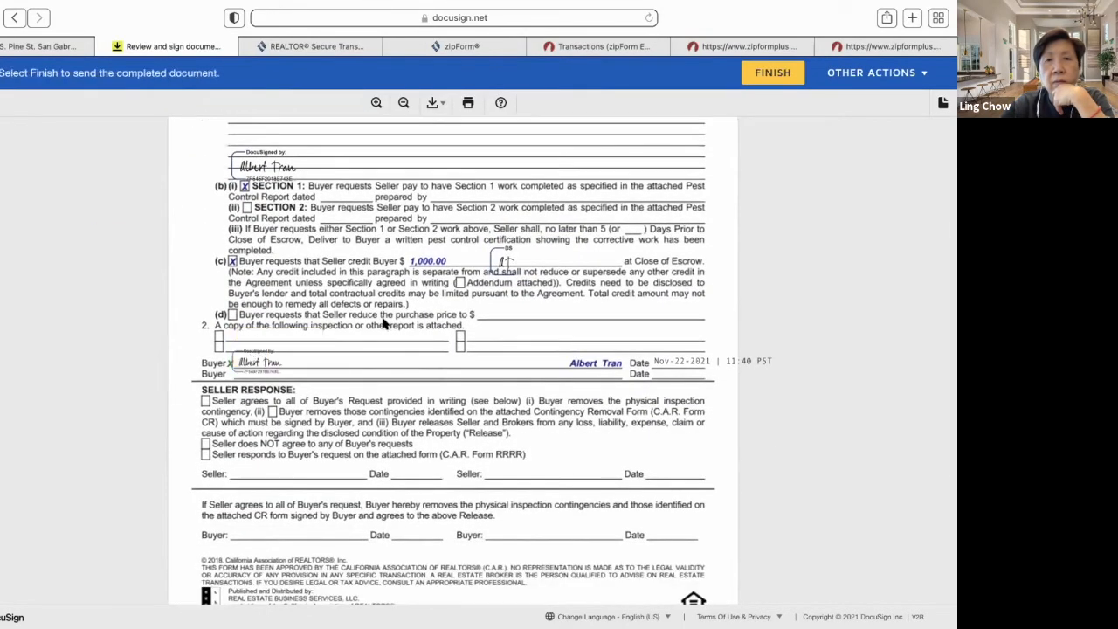
pyautogui.click(785, 77)
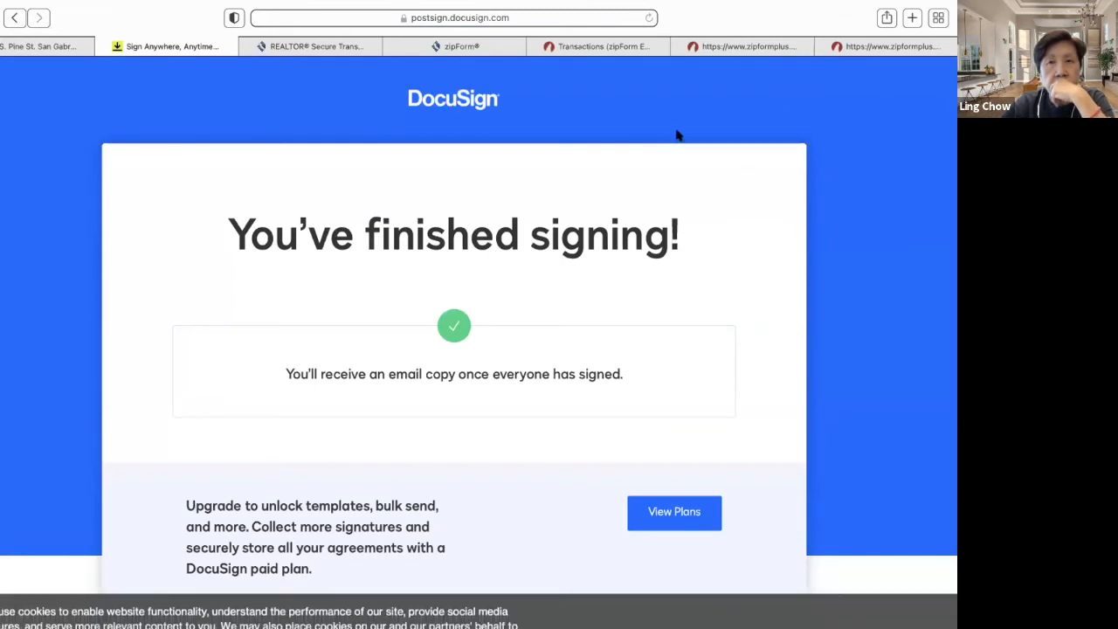
pyautogui.click(39, 45)
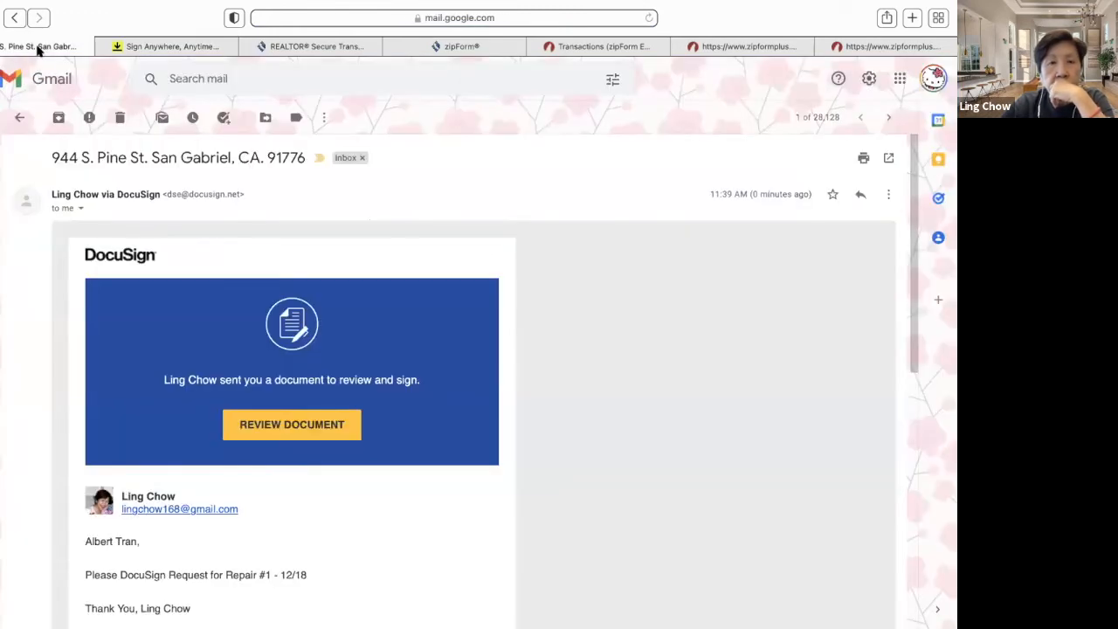
pyautogui.click(18, 117)
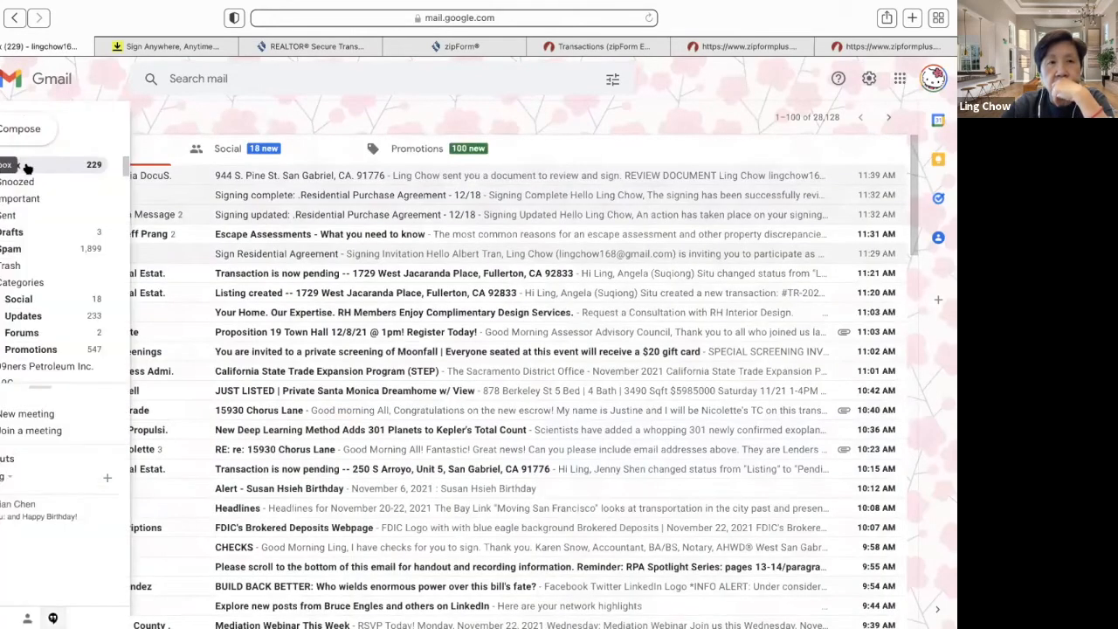
pyautogui.click(37, 165)
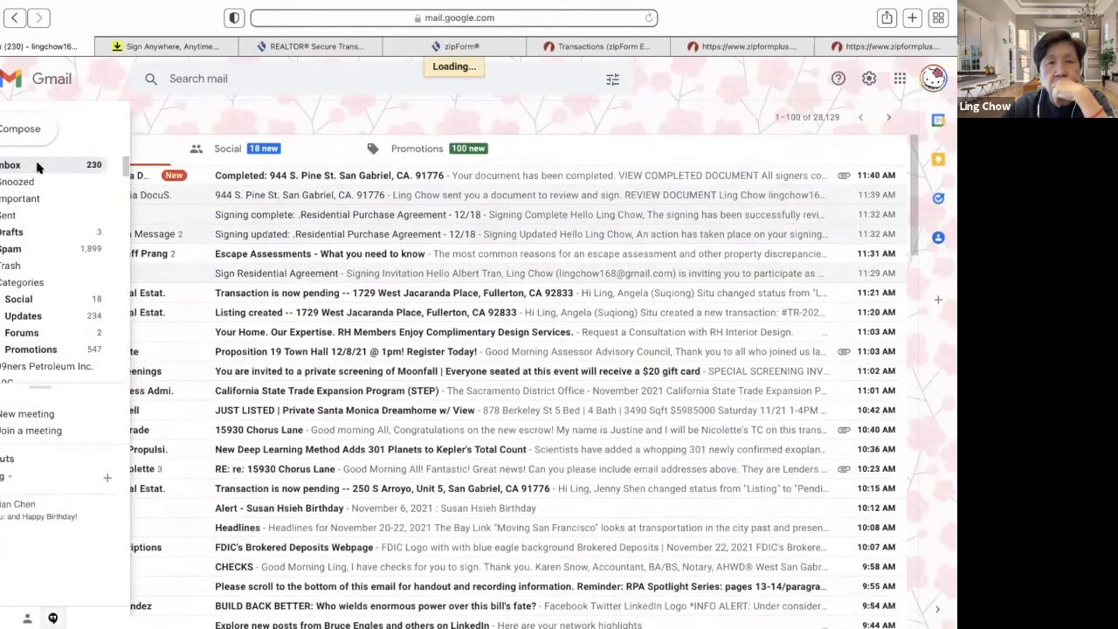
pyautogui.click(121, 178)
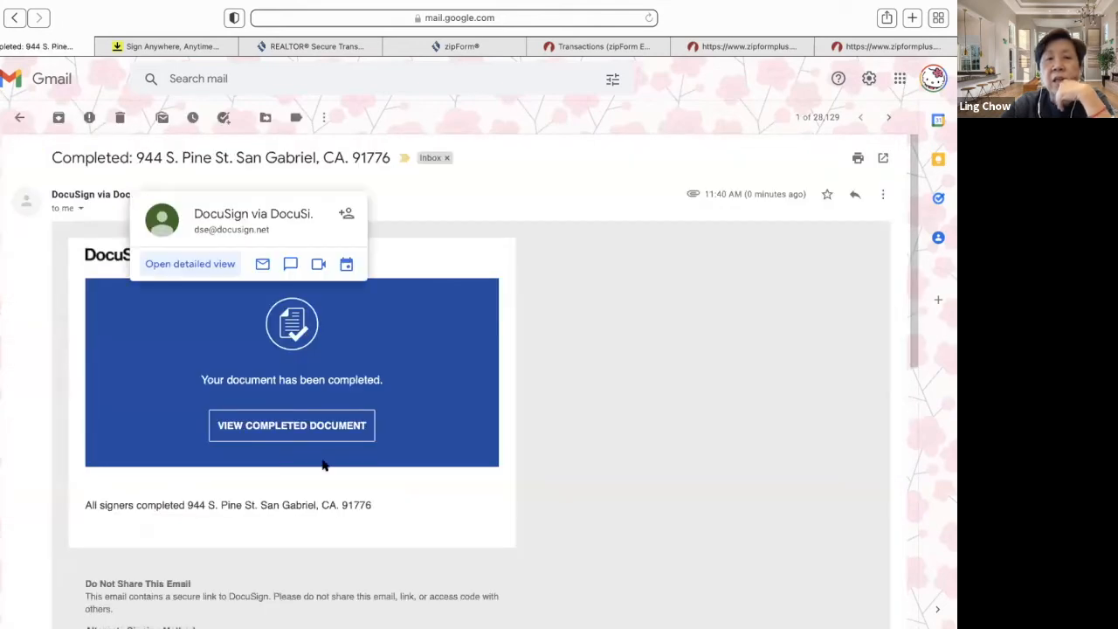
# - Preview the signed Request for Repair PDF attachment, then return to the zipForm tab
pyautogui.scroll(-10, 439, 423)
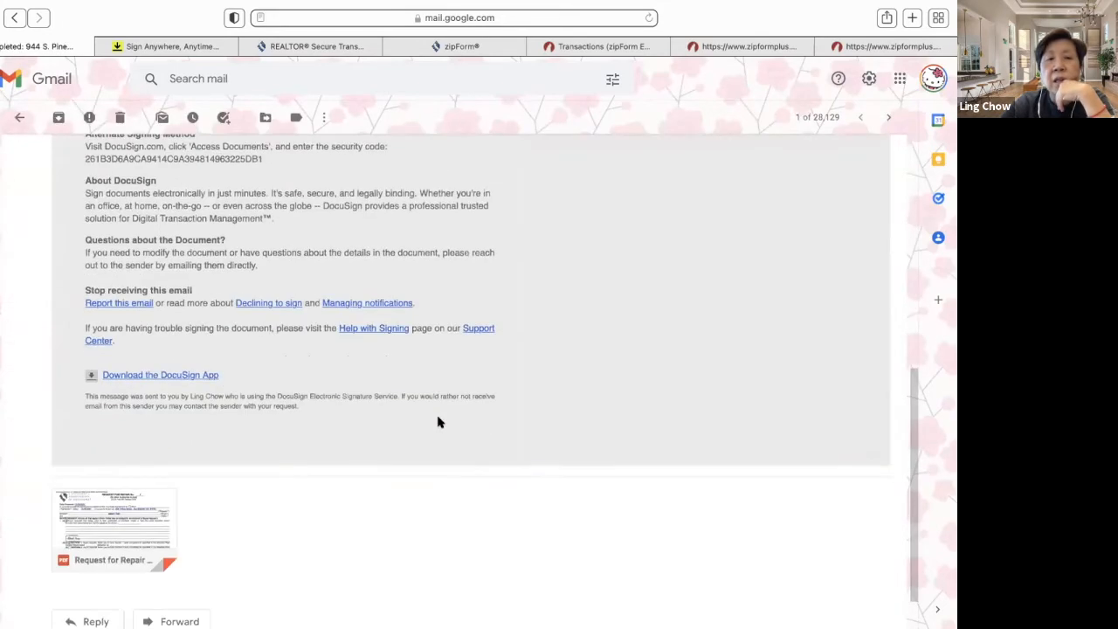
pyautogui.click(149, 521)
pyautogui.scroll(-5, 413, 353)
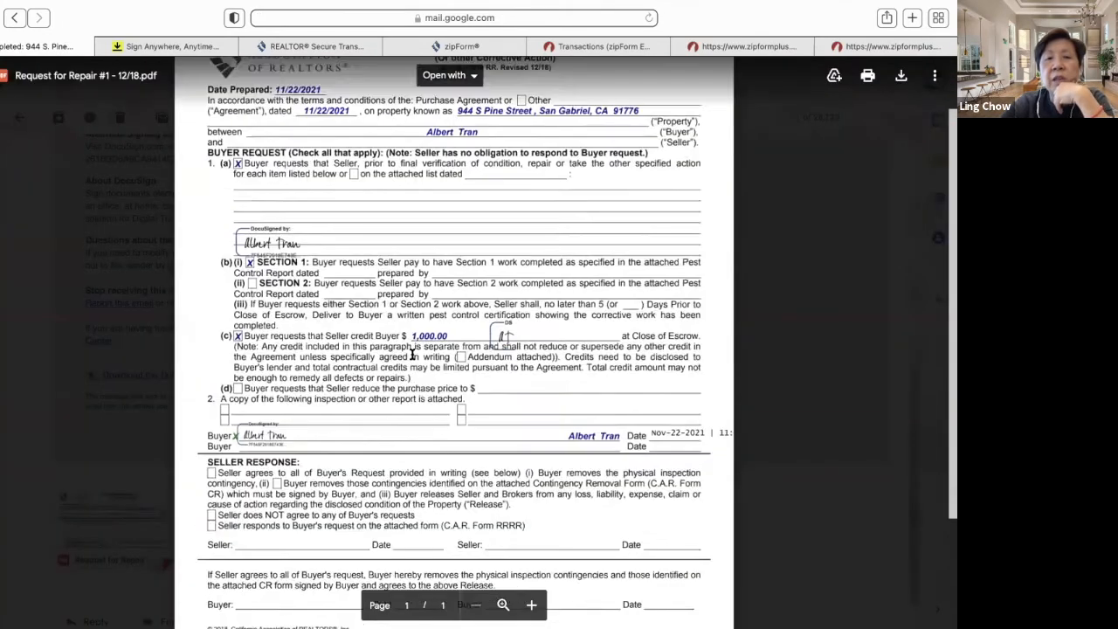
pyautogui.scroll(5, 413, 353)
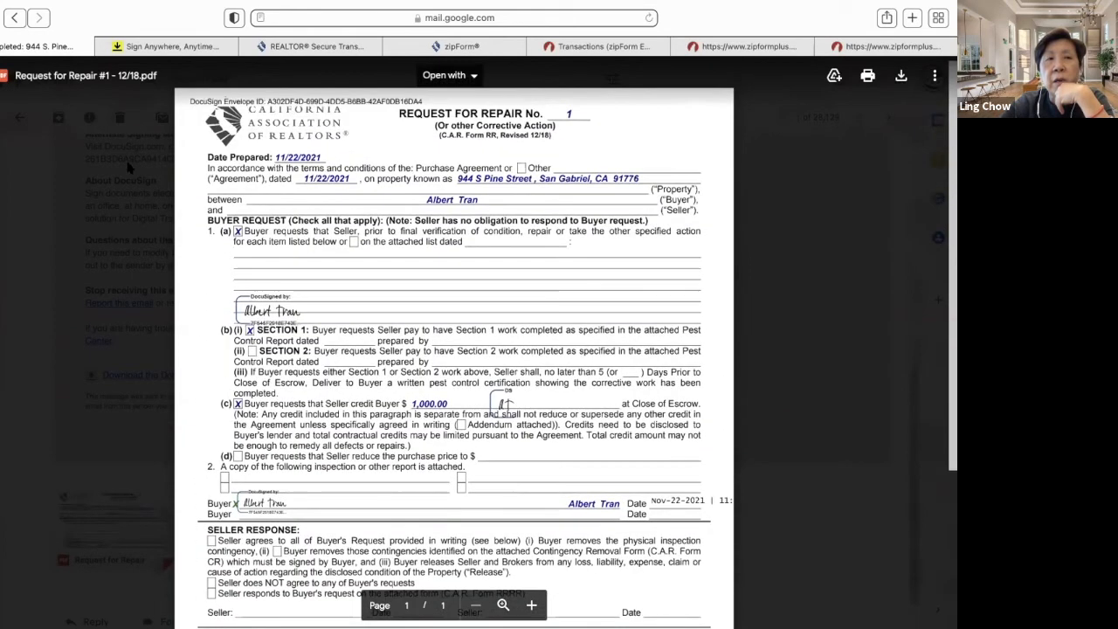
pyautogui.press('Escape')
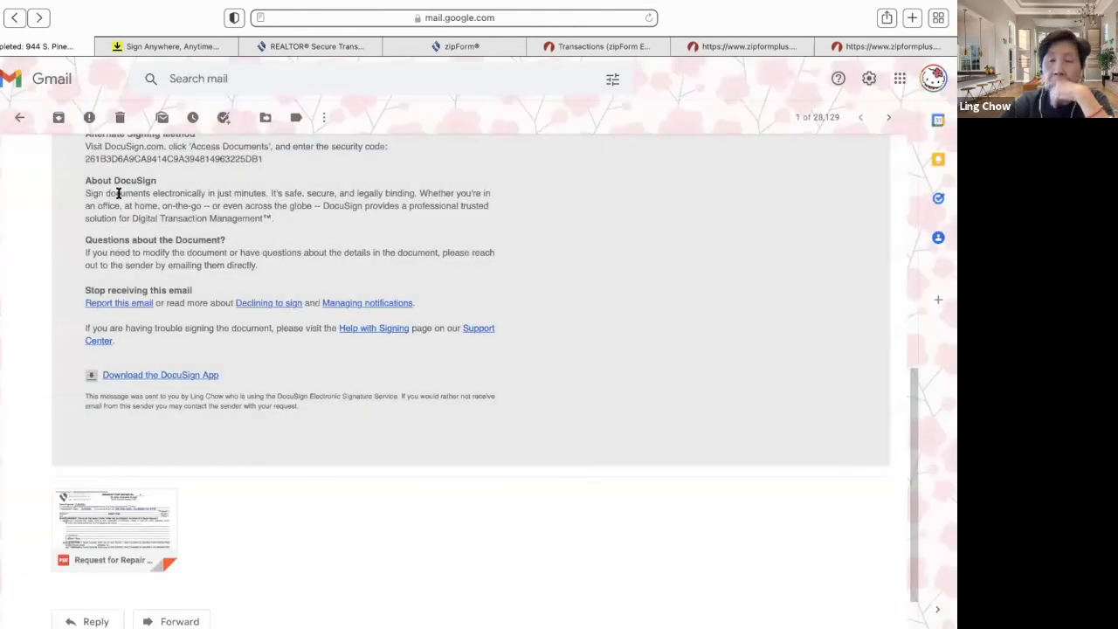
pyautogui.scroll(1, 226, 282)
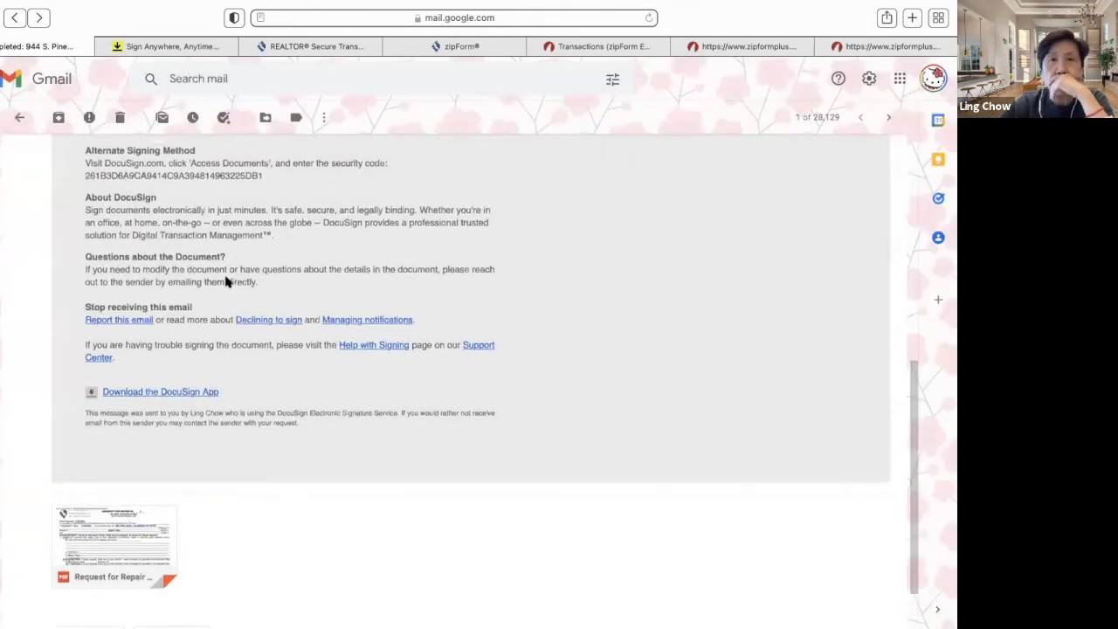
pyautogui.click(709, 53)
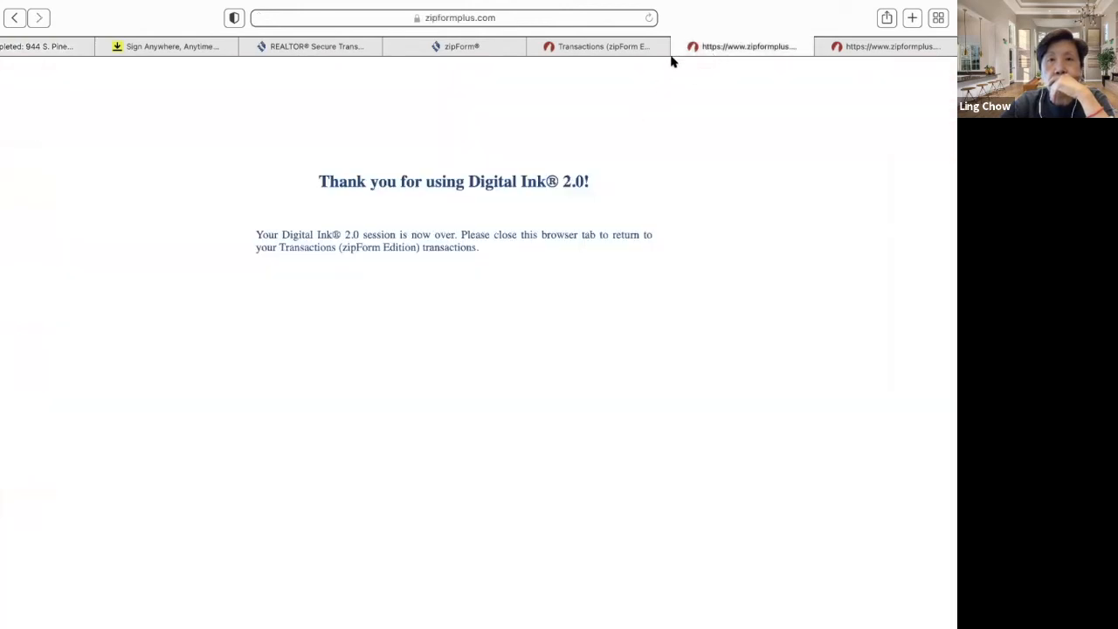
pyautogui.click(679, 47)
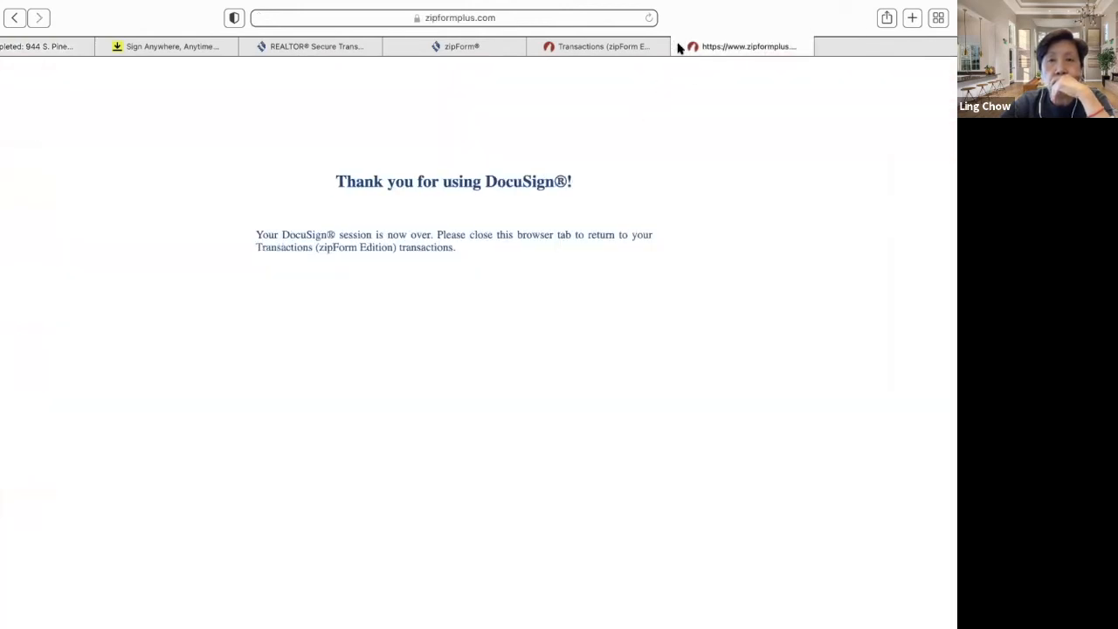
pyautogui.click(679, 47)
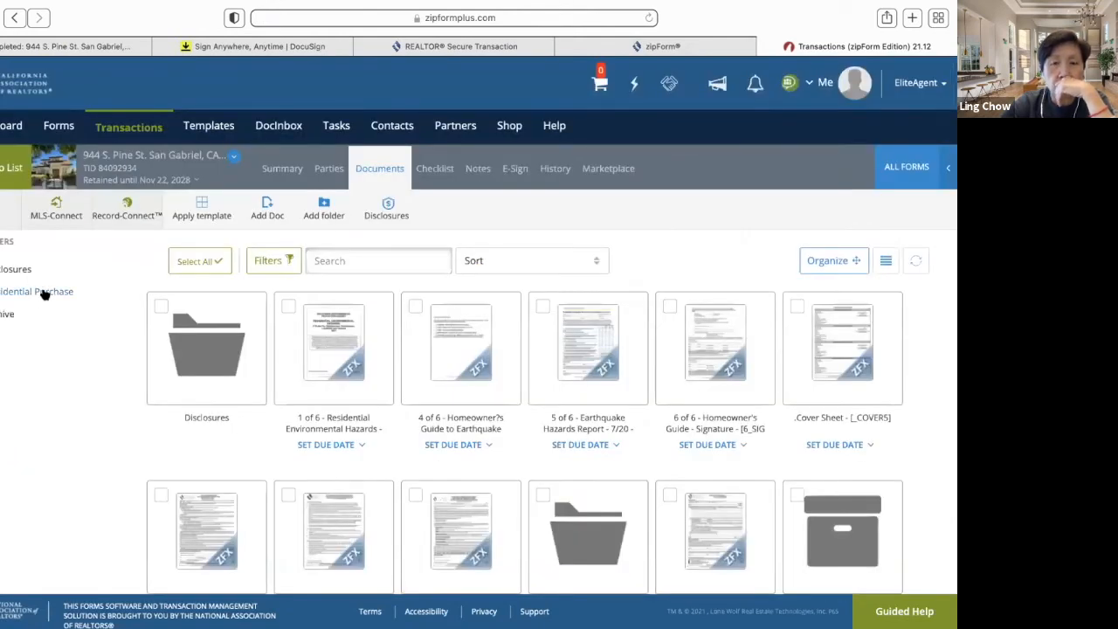
pyautogui.scroll(-3, 50, 307)
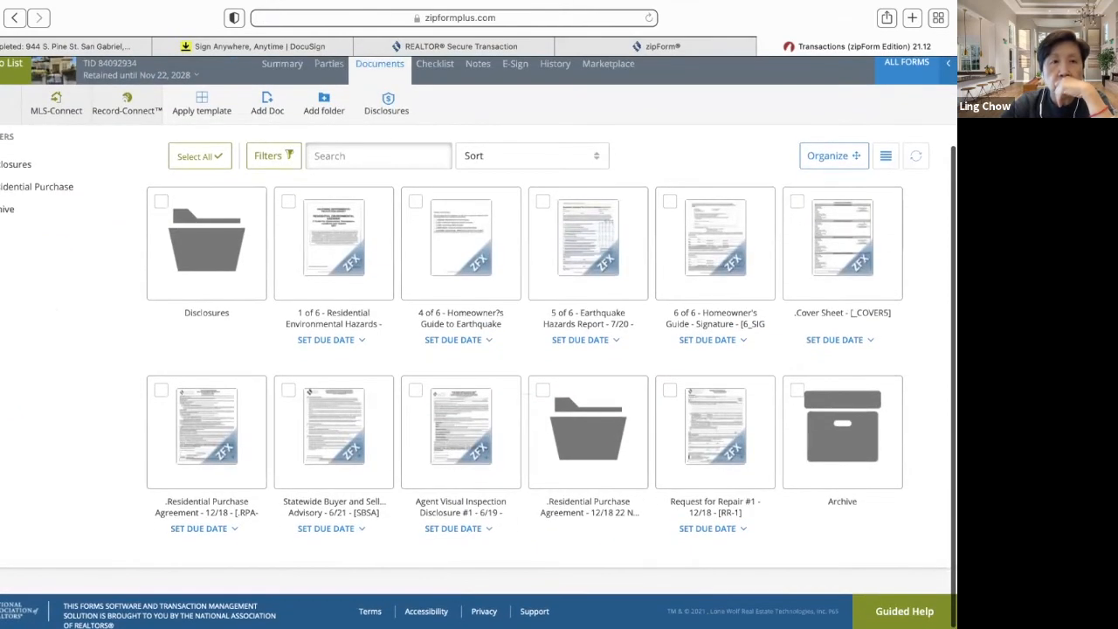
pyautogui.click(11, 64)
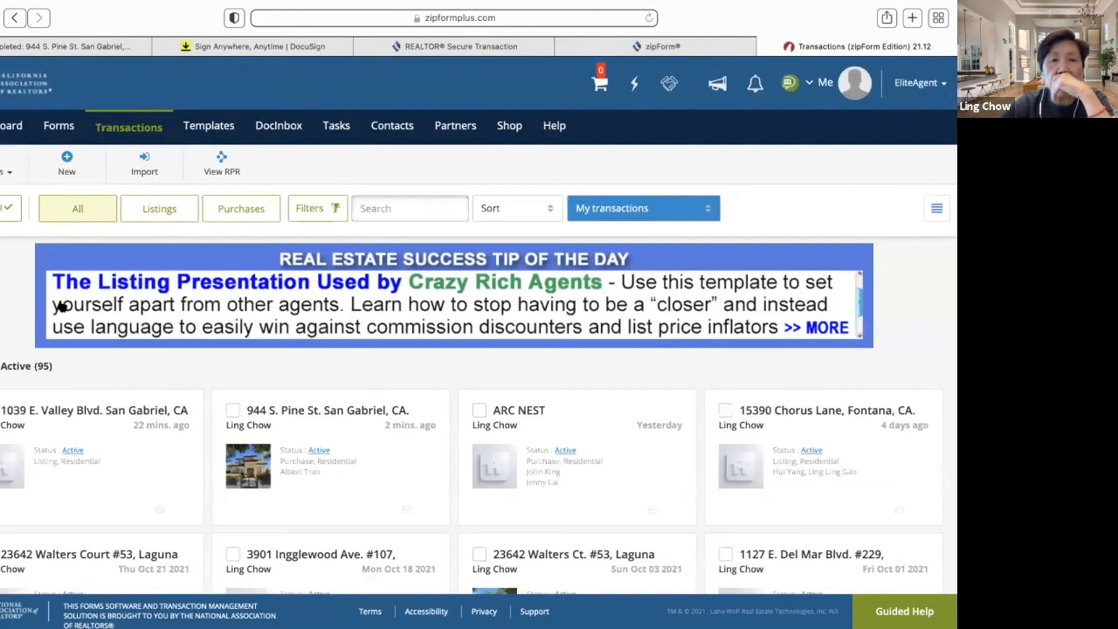
pyautogui.click(312, 418)
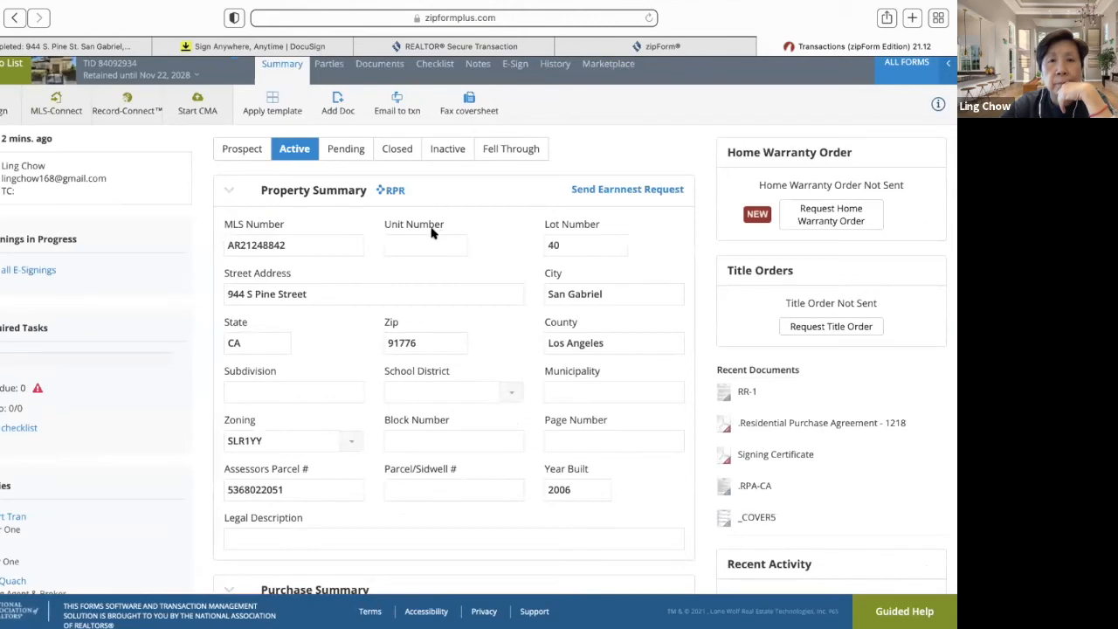
pyautogui.scroll(1, 381, 181)
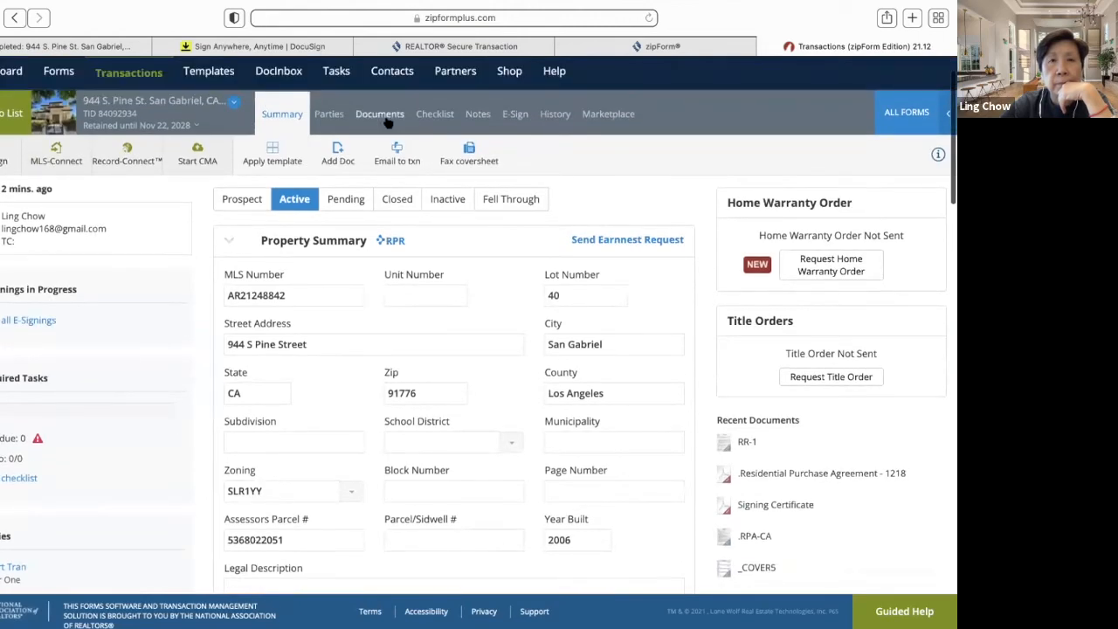
pyautogui.click(379, 114)
pyautogui.scroll(-5, 327, 357)
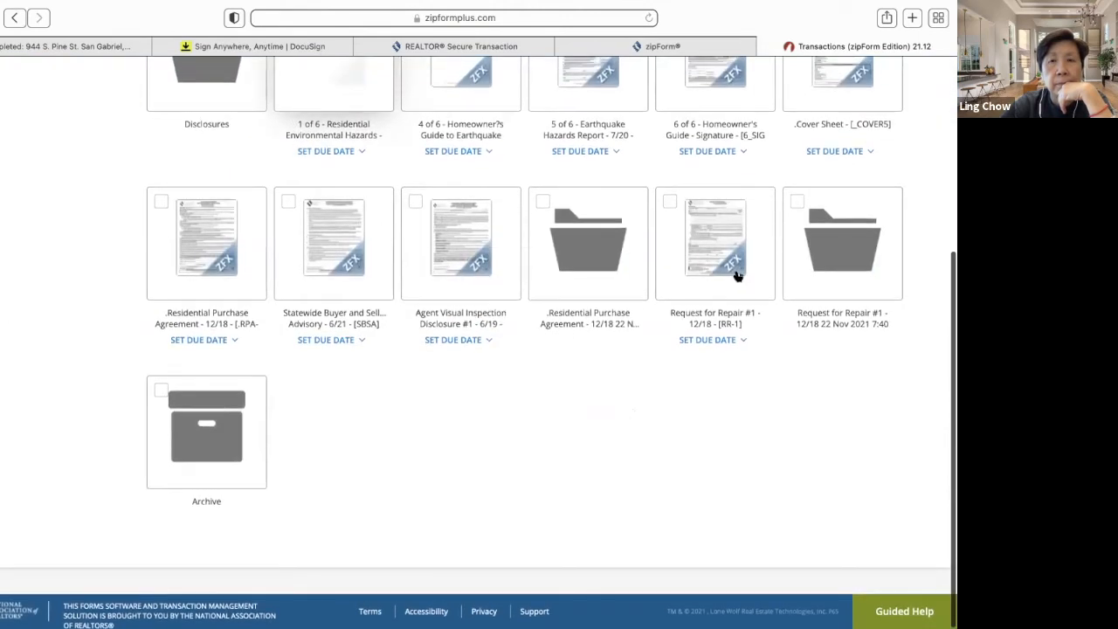
# - Open the Request for Repair #1 folder and review the signed form
pyautogui.click(854, 244)
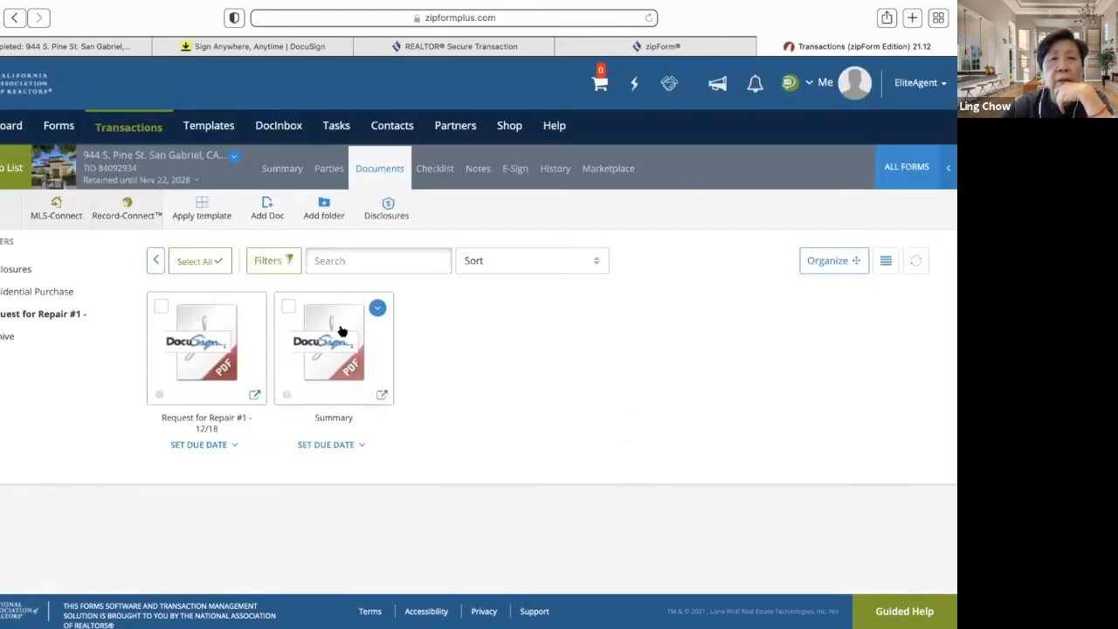
pyautogui.click(219, 343)
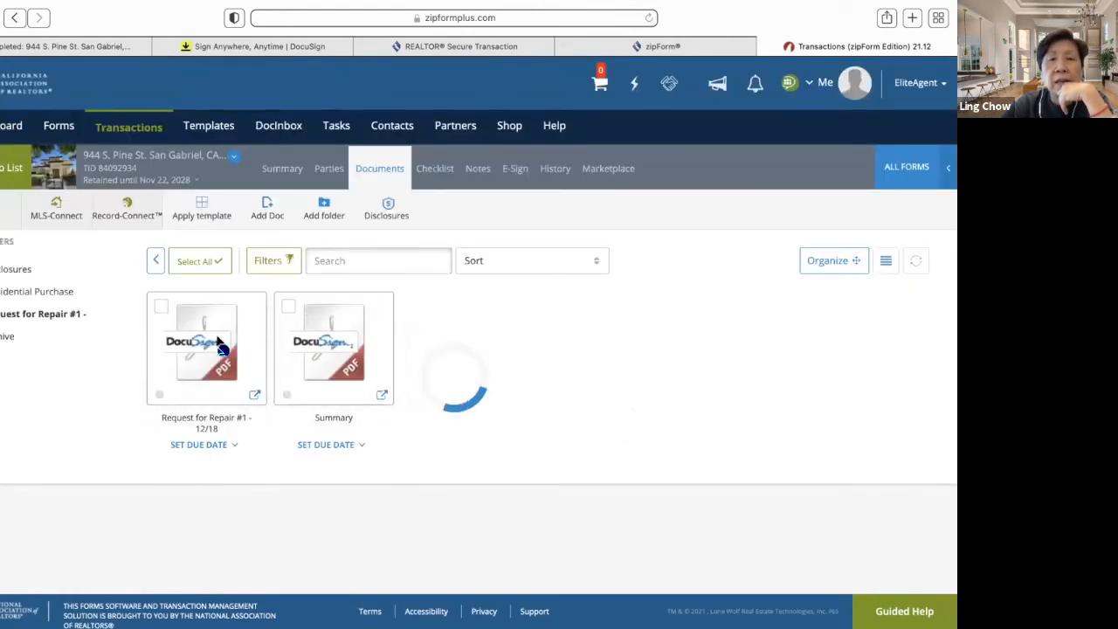
pyautogui.scroll(-4, 306, 418)
pyautogui.scroll(-2, 305, 418)
pyautogui.scroll(4, 305, 417)
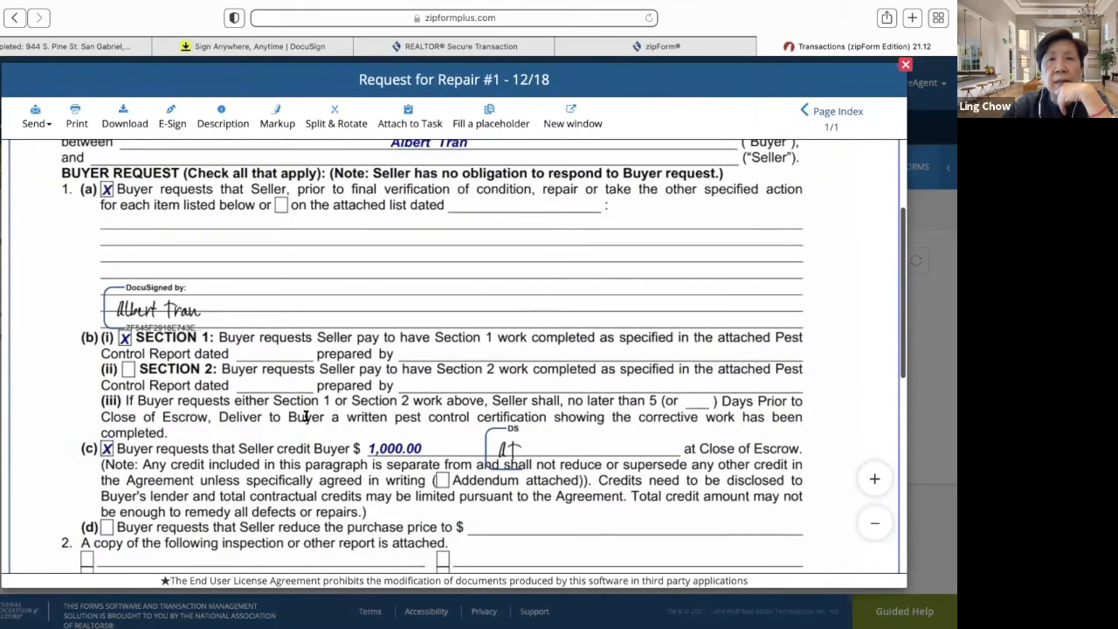
pyautogui.scroll(3, 306, 418)
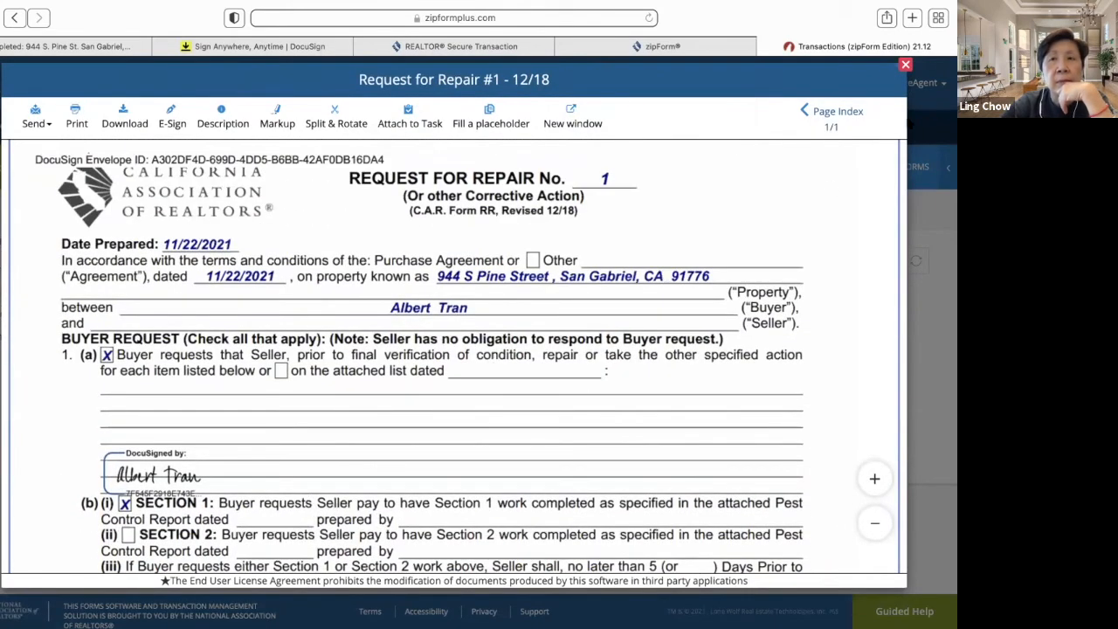
pyautogui.click(906, 65)
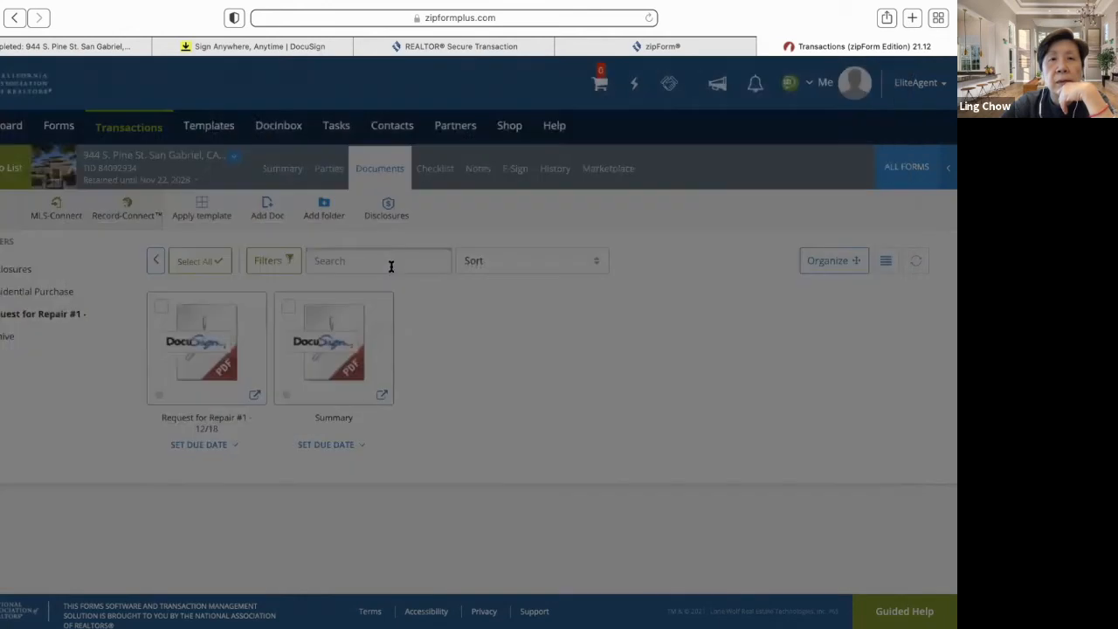
# - View the DocuSign Summary signing certificate for the Request for Repair
pyautogui.click(336, 347)
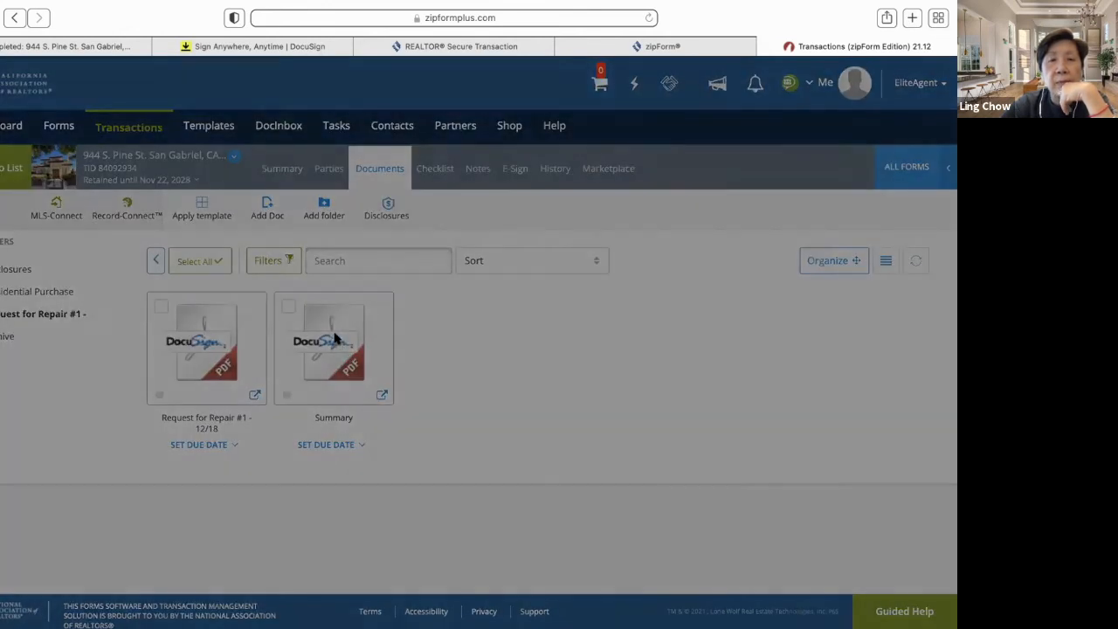
pyautogui.scroll(-2, 343, 355)
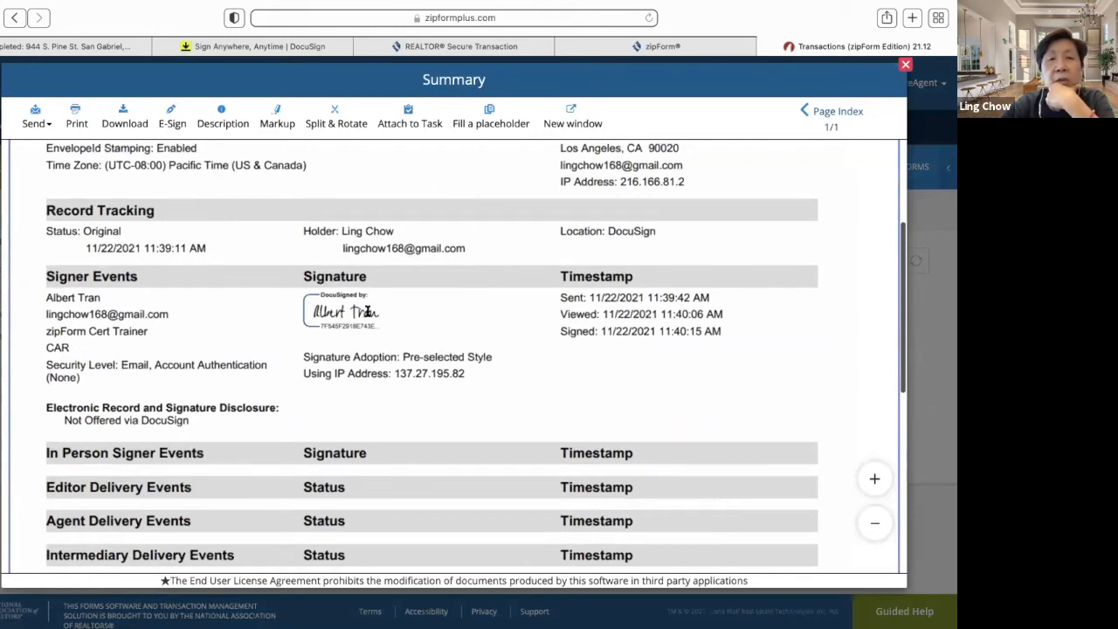
pyautogui.scroll(-1, 456, 409)
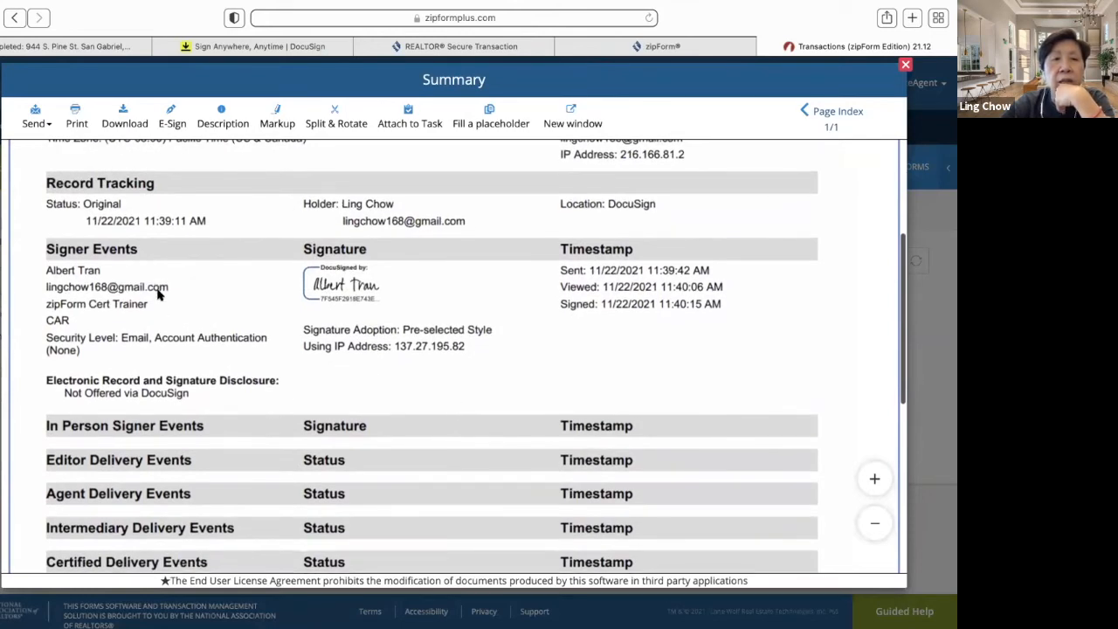
pyautogui.hscroll(-5, 162, 333)
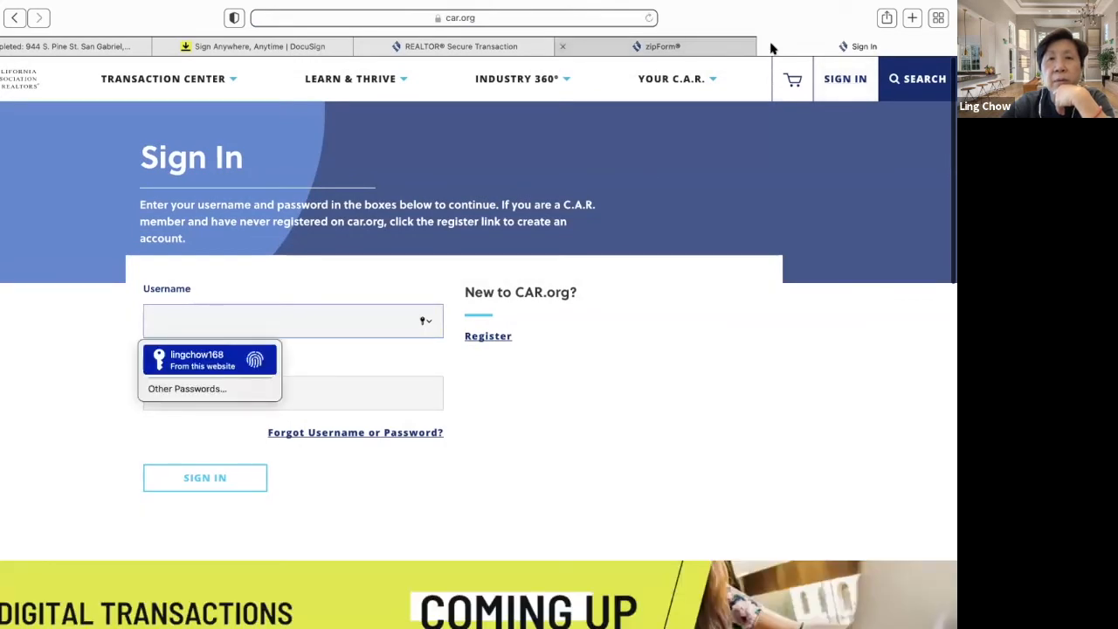
pyautogui.scroll(2, 665, 138)
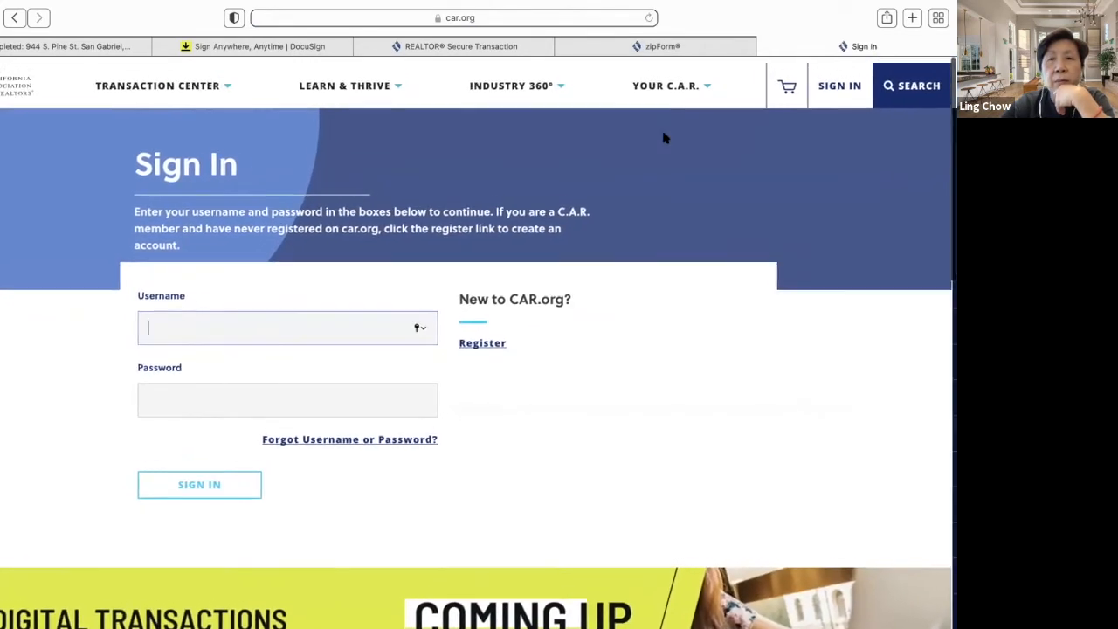
pyautogui.click(692, 51)
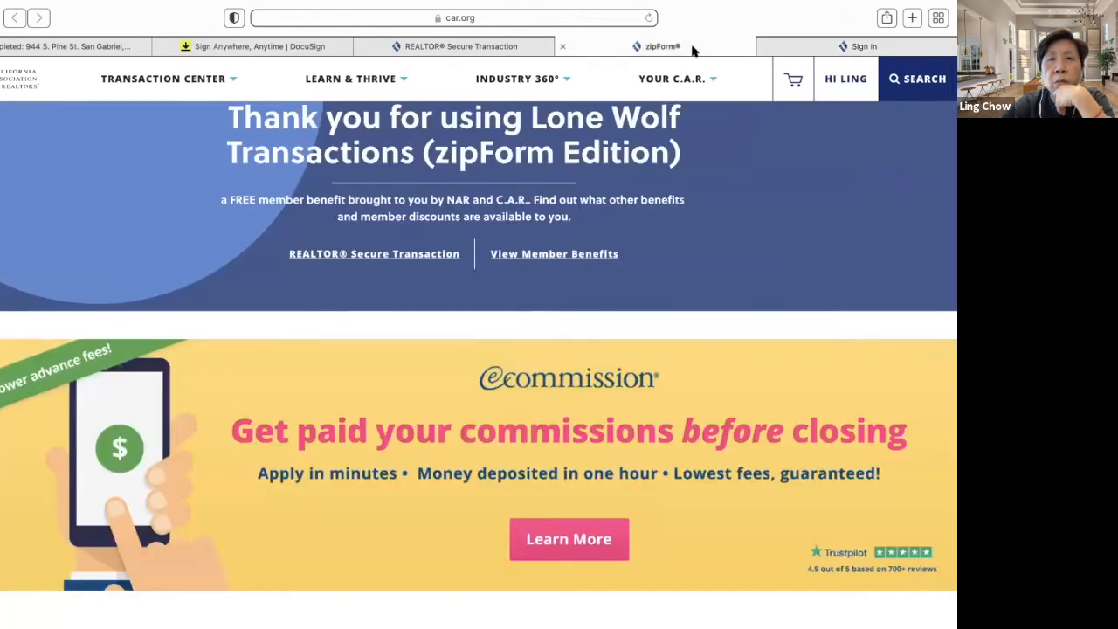
pyautogui.moveTo(918, 47)
pyautogui.click(918, 50)
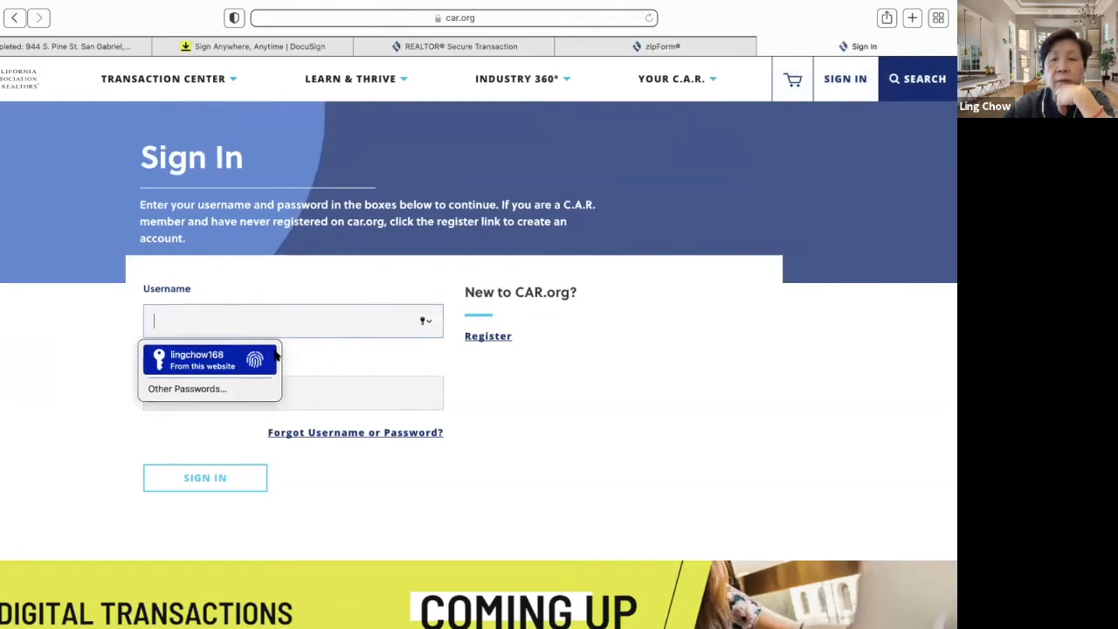
pyautogui.click(209, 360)
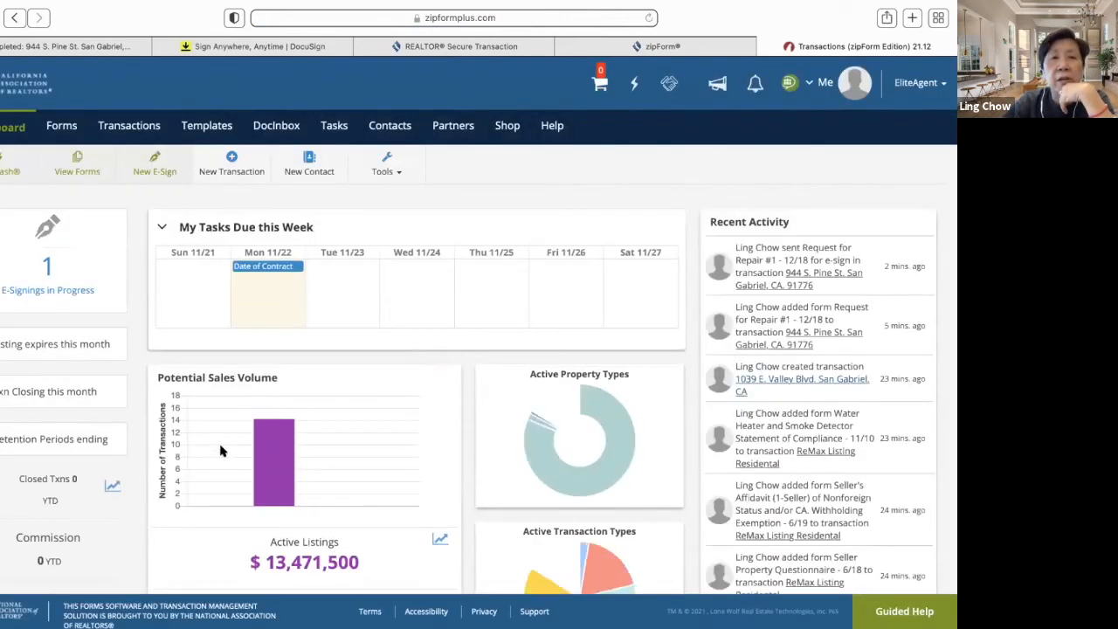
pyautogui.click(131, 126)
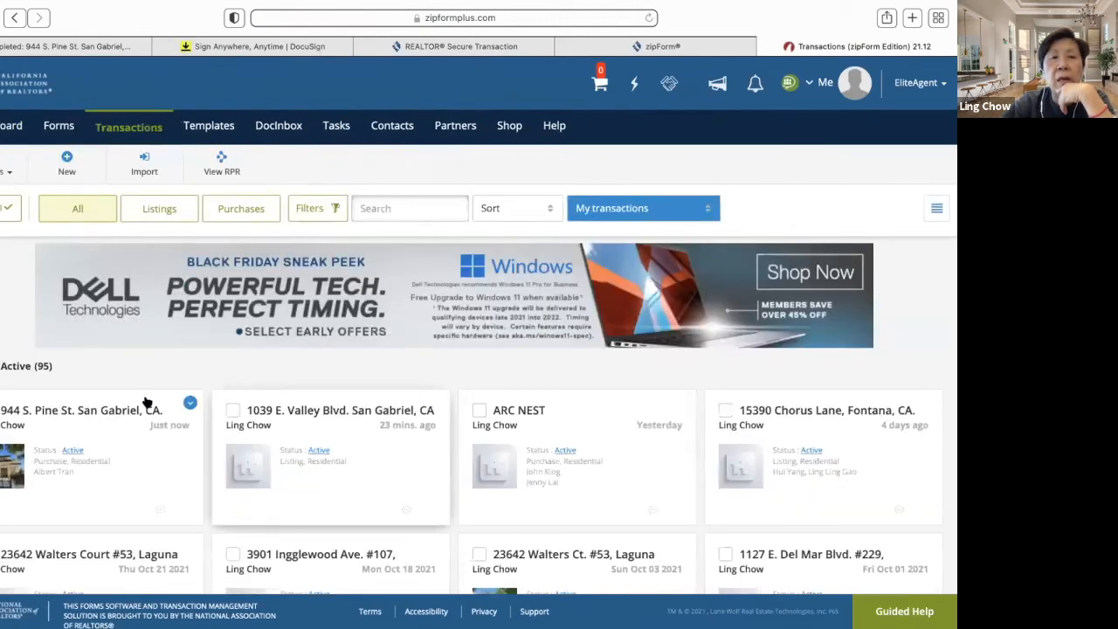
pyautogui.click(104, 415)
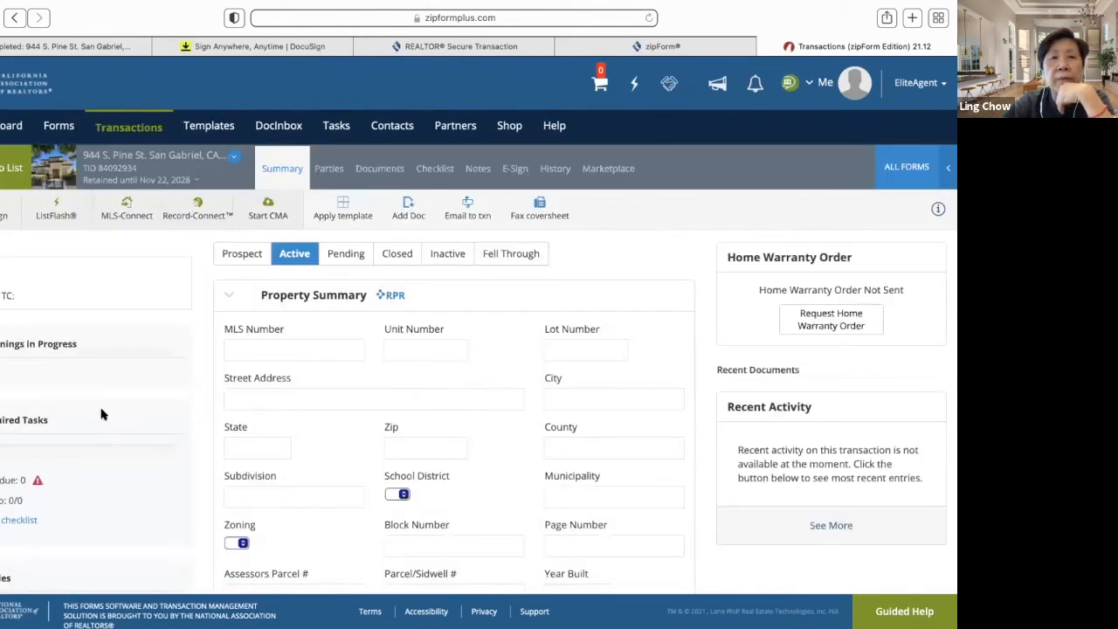
pyautogui.click(385, 170)
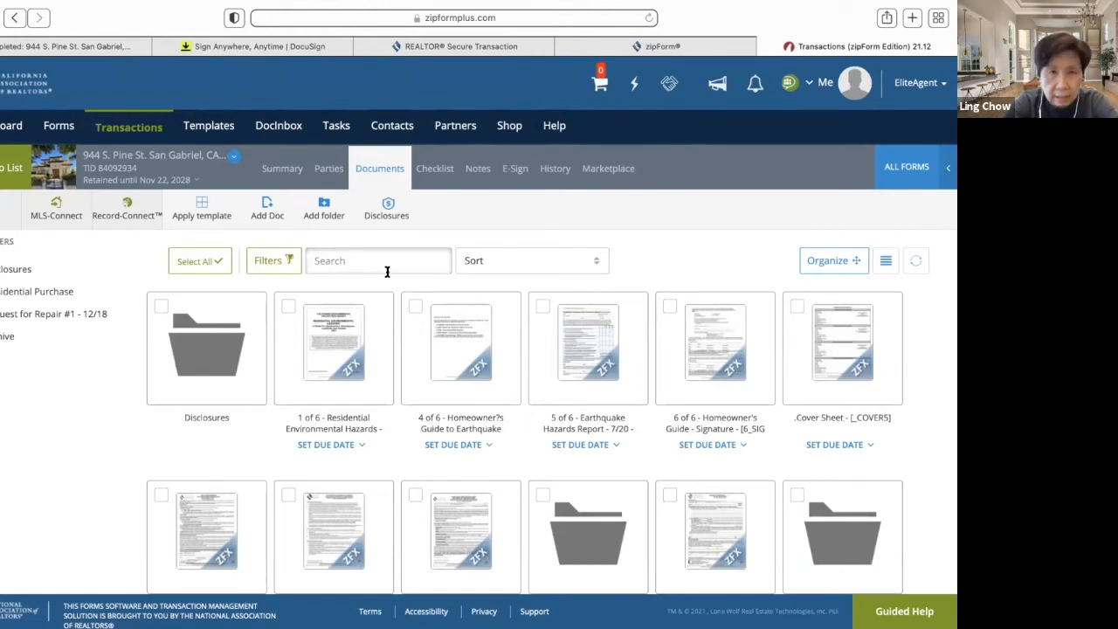
pyautogui.click(268, 206)
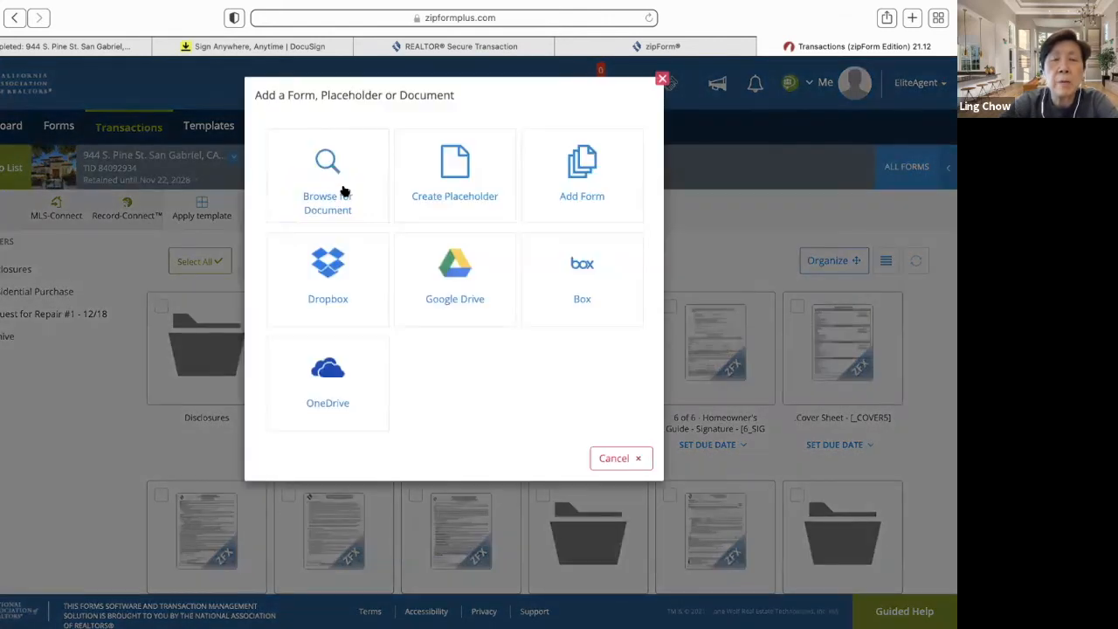
pyautogui.click(342, 186)
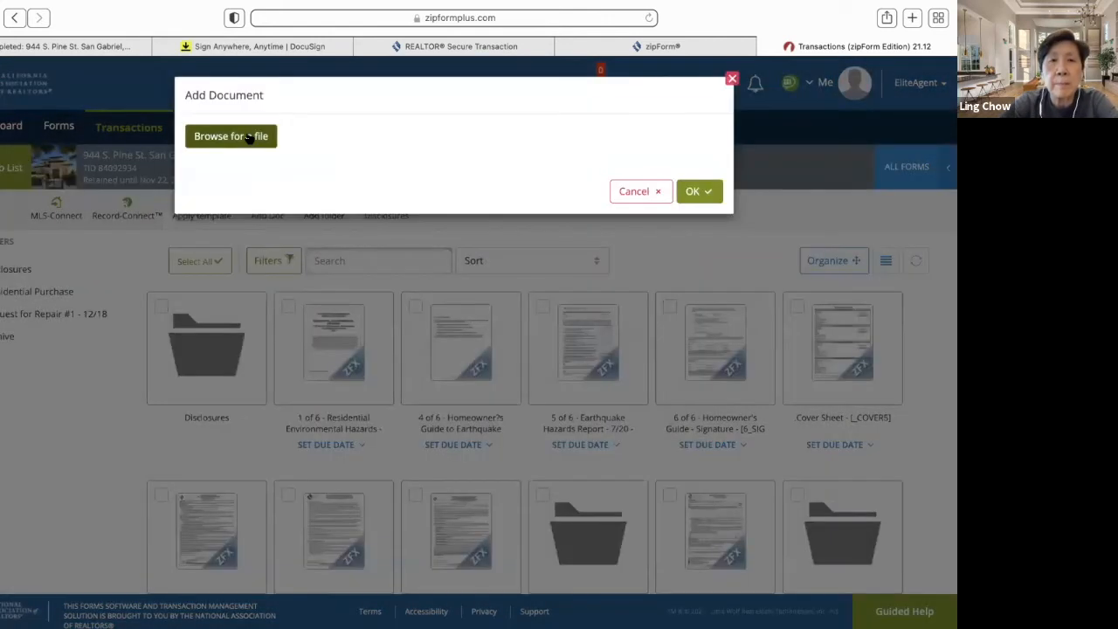
pyautogui.click(250, 138)
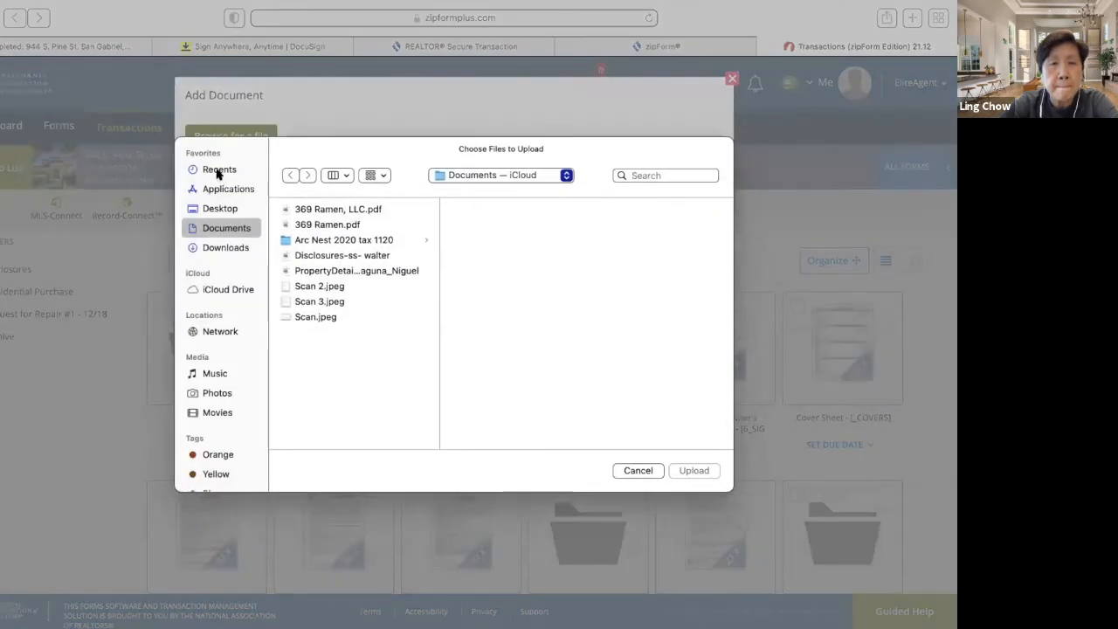
pyautogui.click(218, 172)
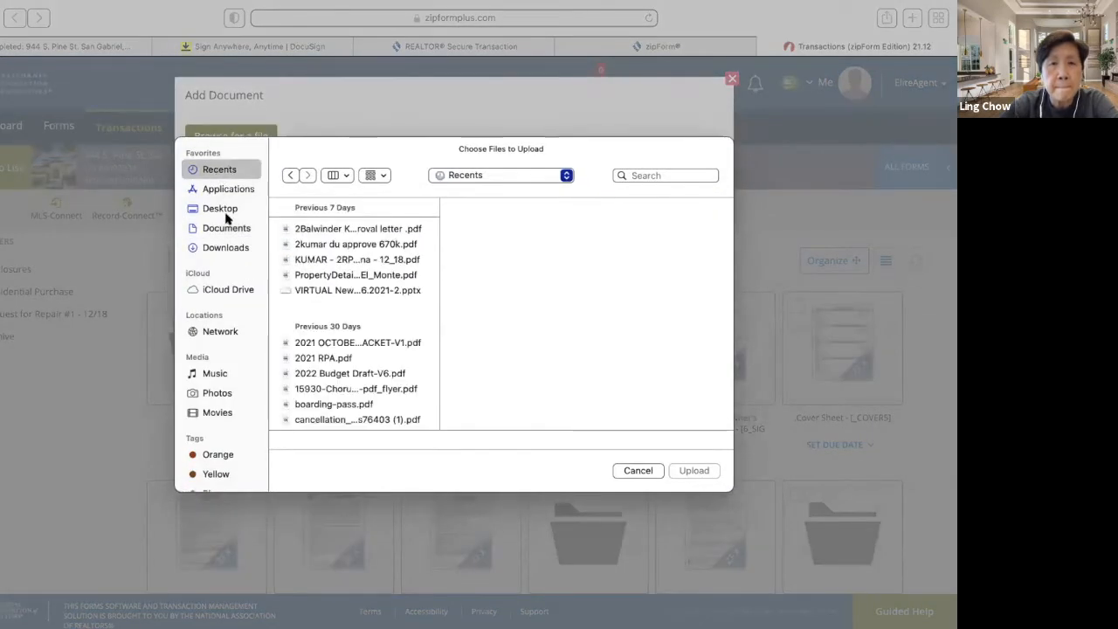
pyautogui.scroll(-1, 336, 308)
pyautogui.scroll(-2, 335, 308)
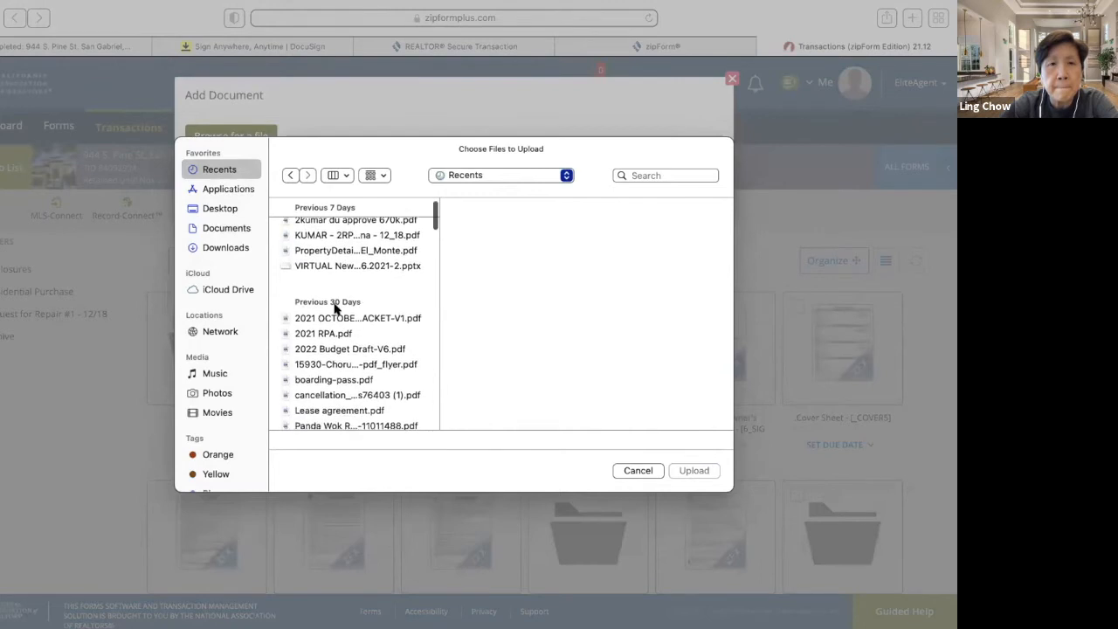
pyautogui.scroll(-1, 336, 308)
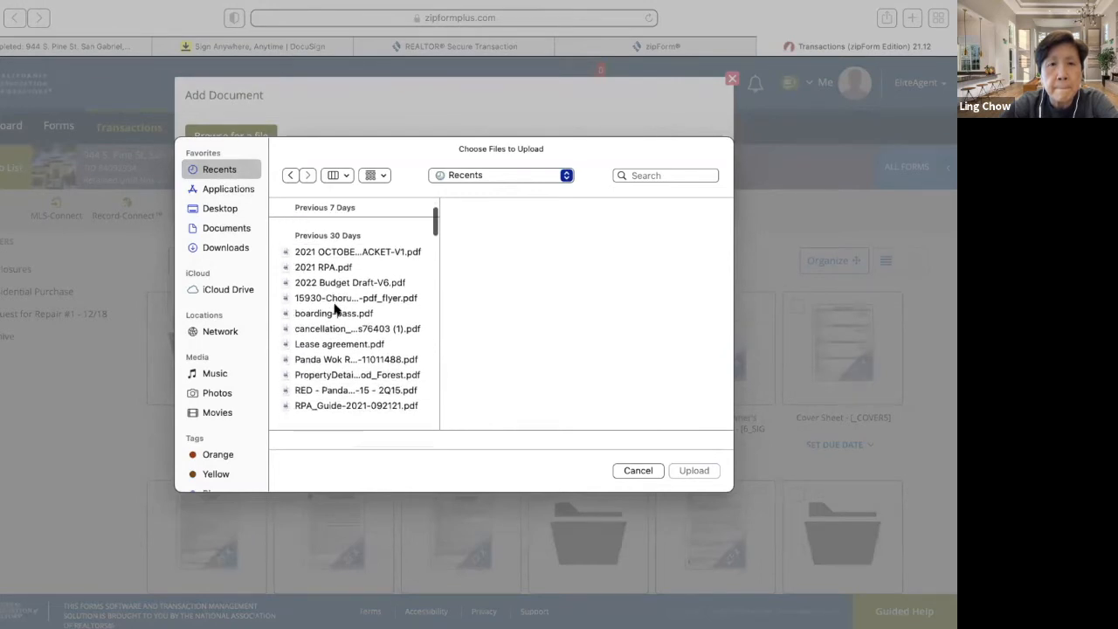
pyautogui.scroll(-2, 335, 308)
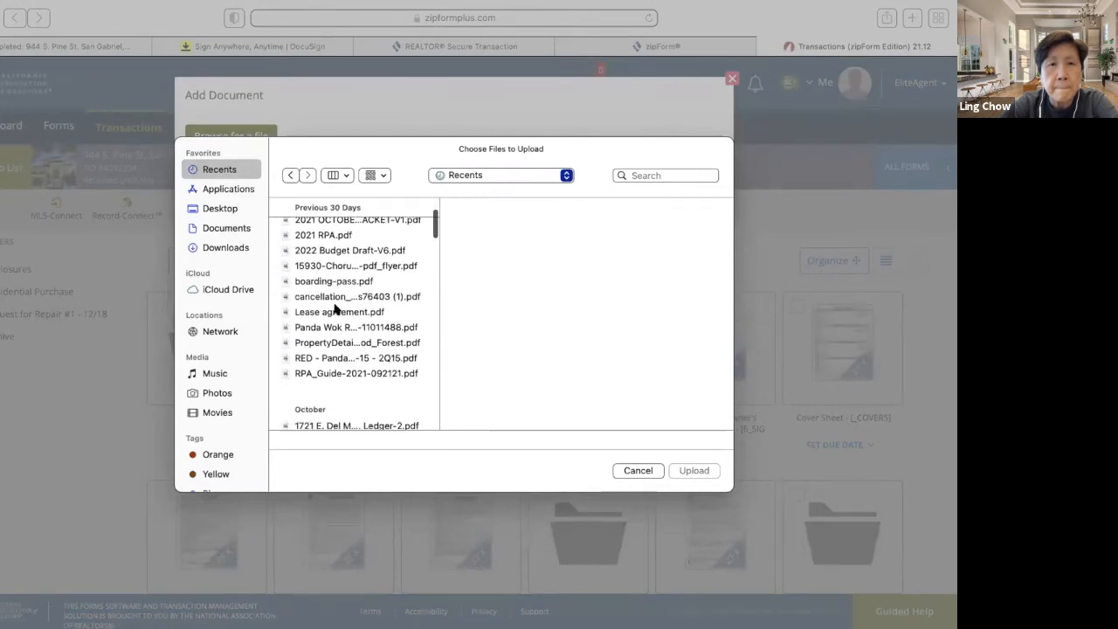
pyautogui.scroll(-1, 336, 308)
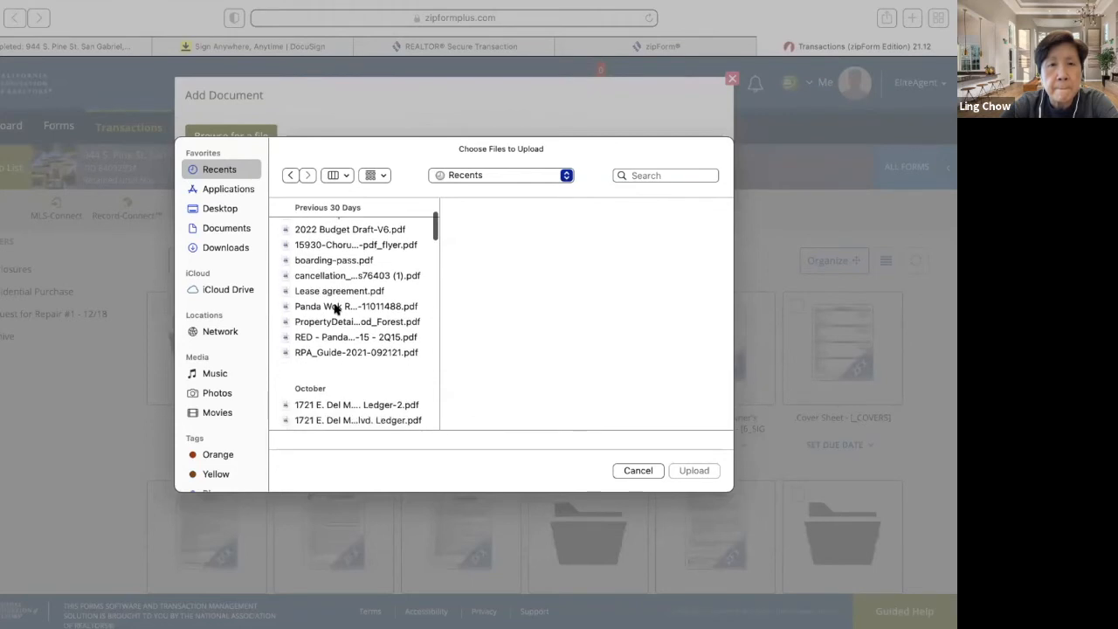
pyautogui.click(337, 322)
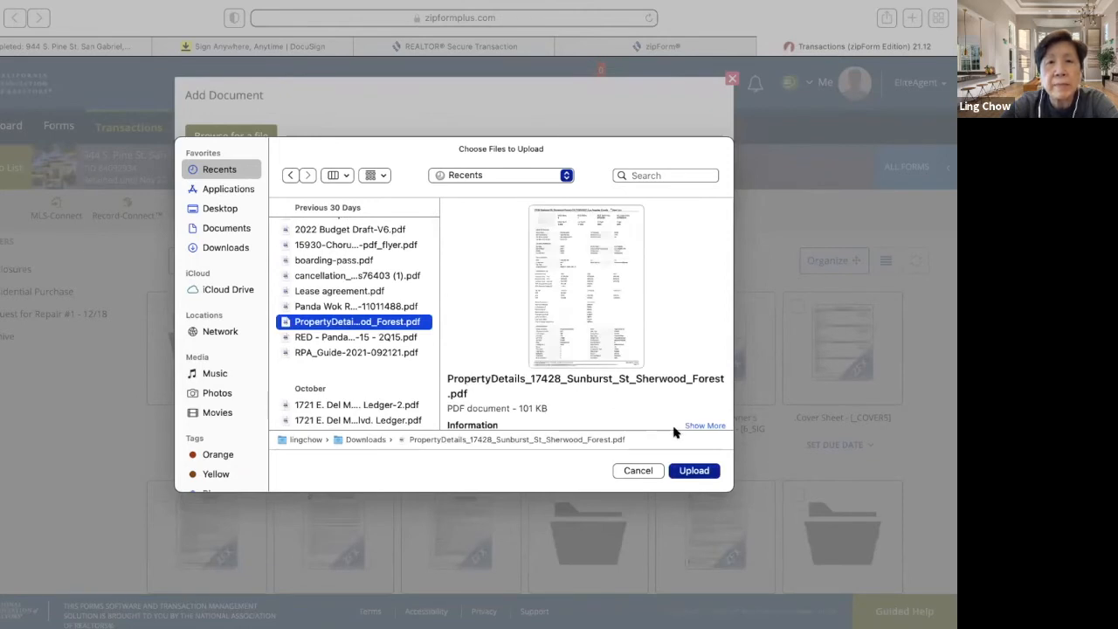
# - Upload the chosen PDF and confirm adding it to the transaction's documents
pyautogui.click(694, 470)
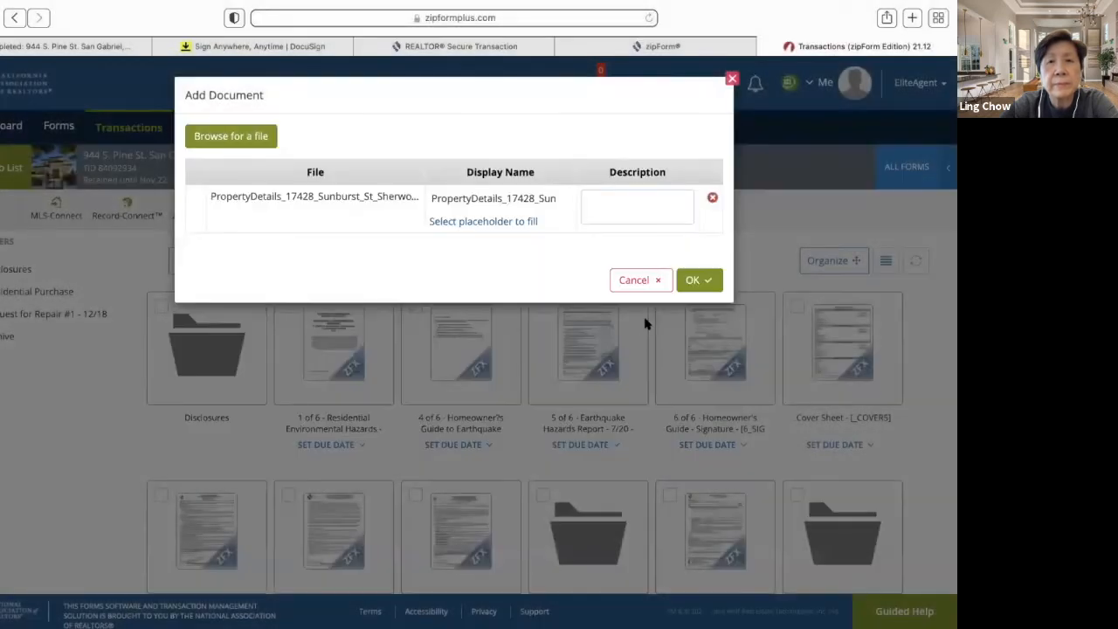
pyautogui.click(696, 282)
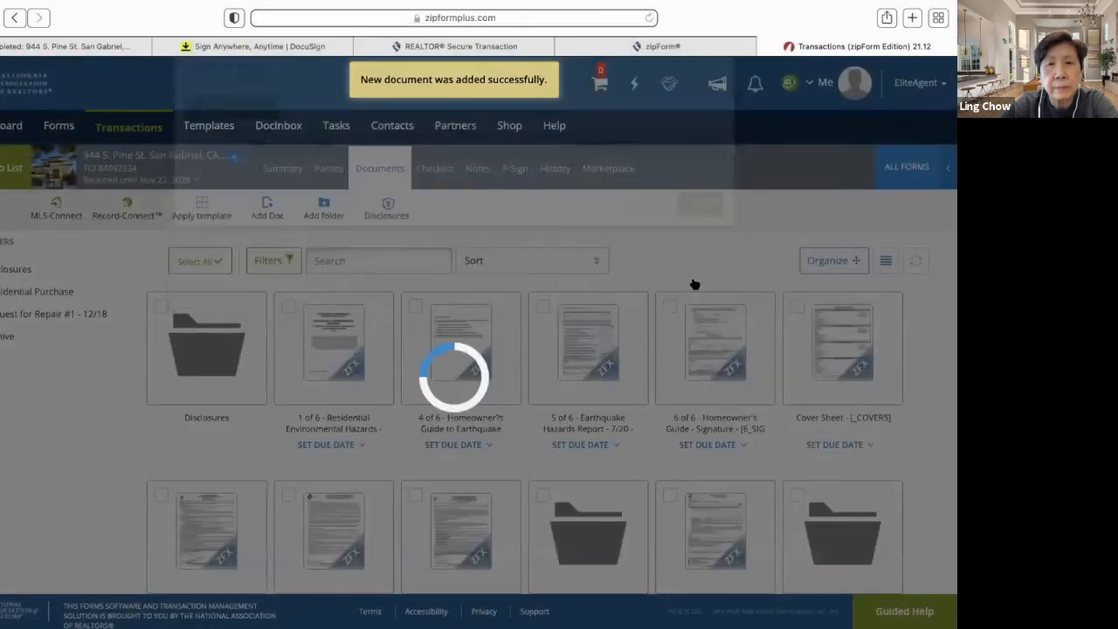
pyautogui.scroll(-5, 555, 375)
pyautogui.scroll(-2, 556, 375)
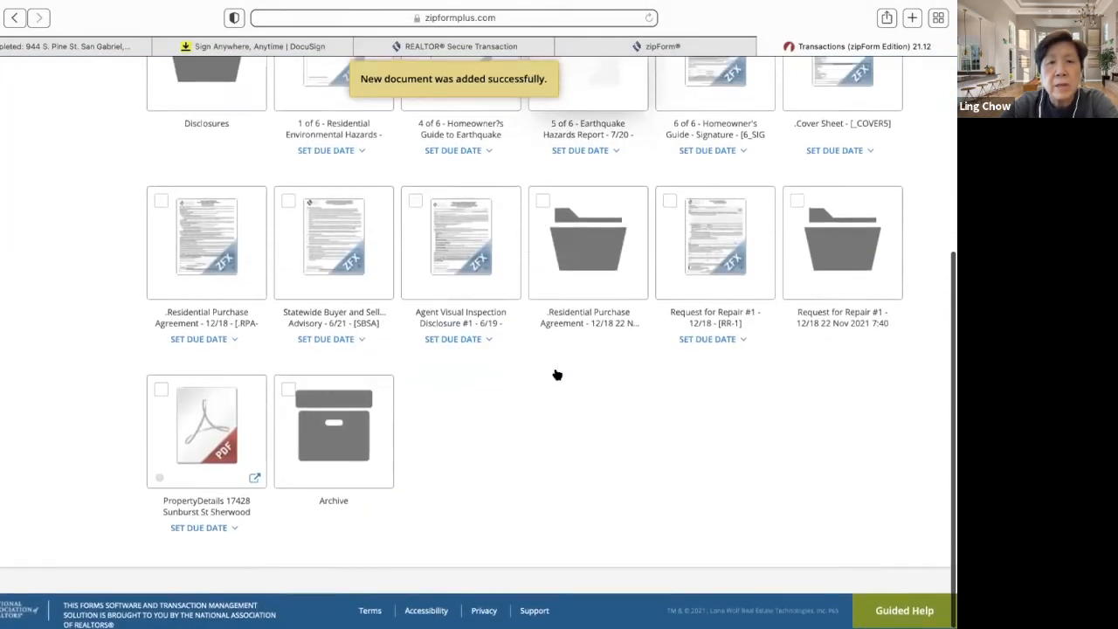
# - Start an e-sign packet for the Sherwood Forest PDF using Digital Ink 2.0 (Authentisign)
pyautogui.click(189, 444)
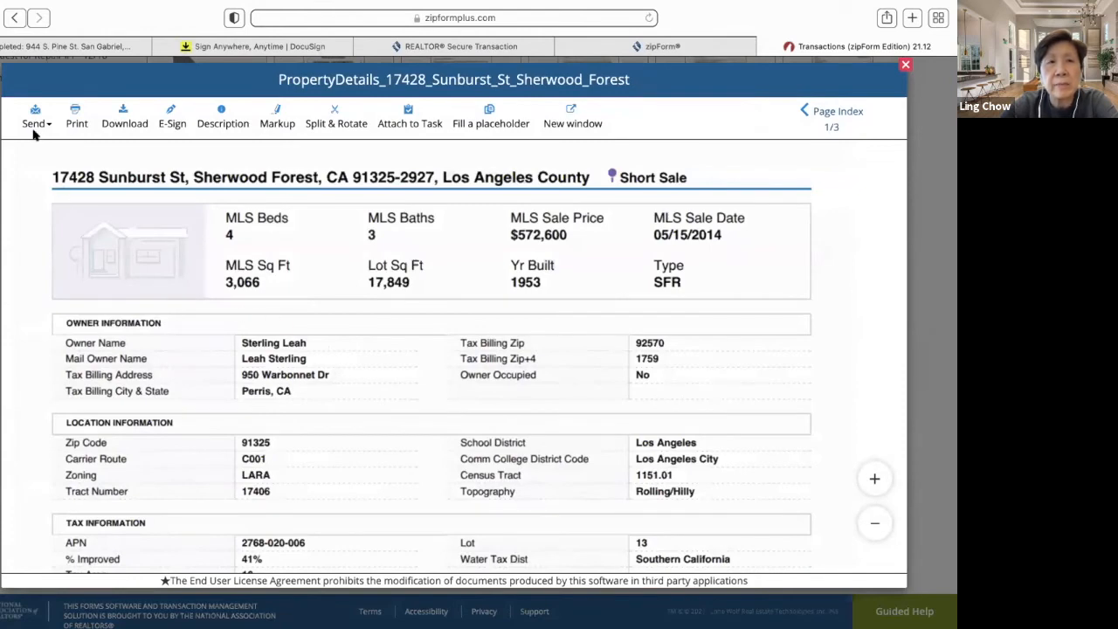
pyautogui.click(172, 124)
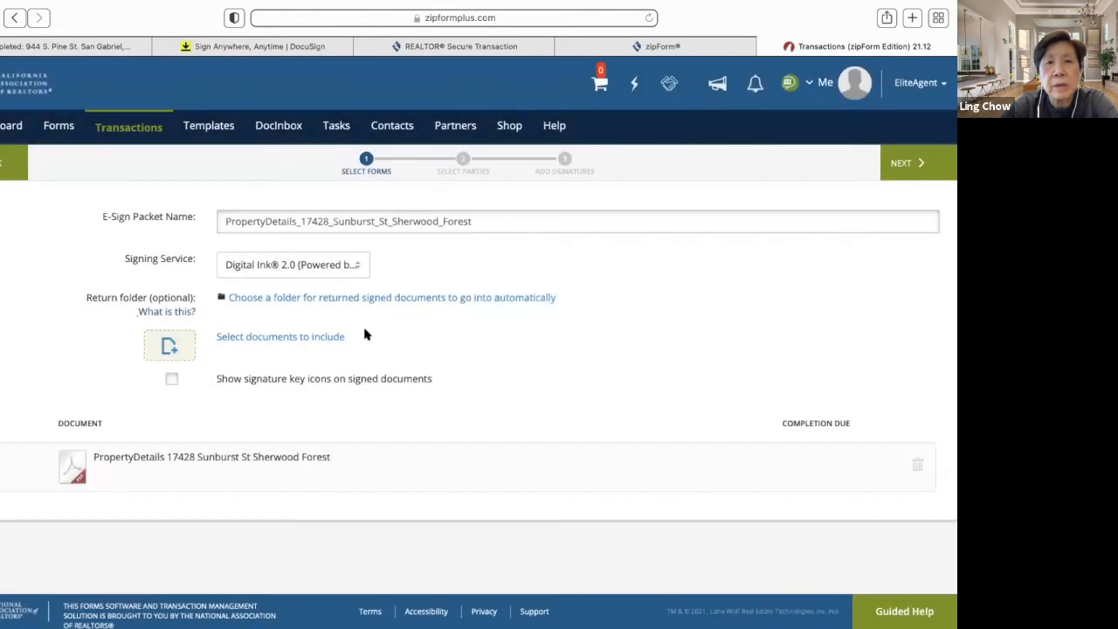
pyautogui.click(357, 266)
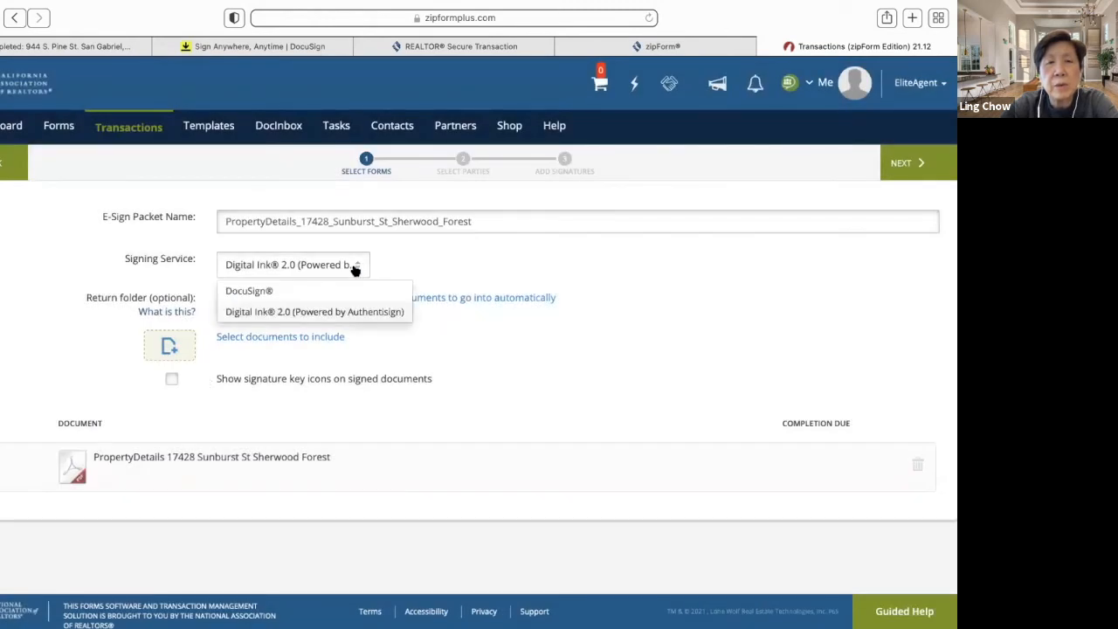
pyautogui.click(314, 311)
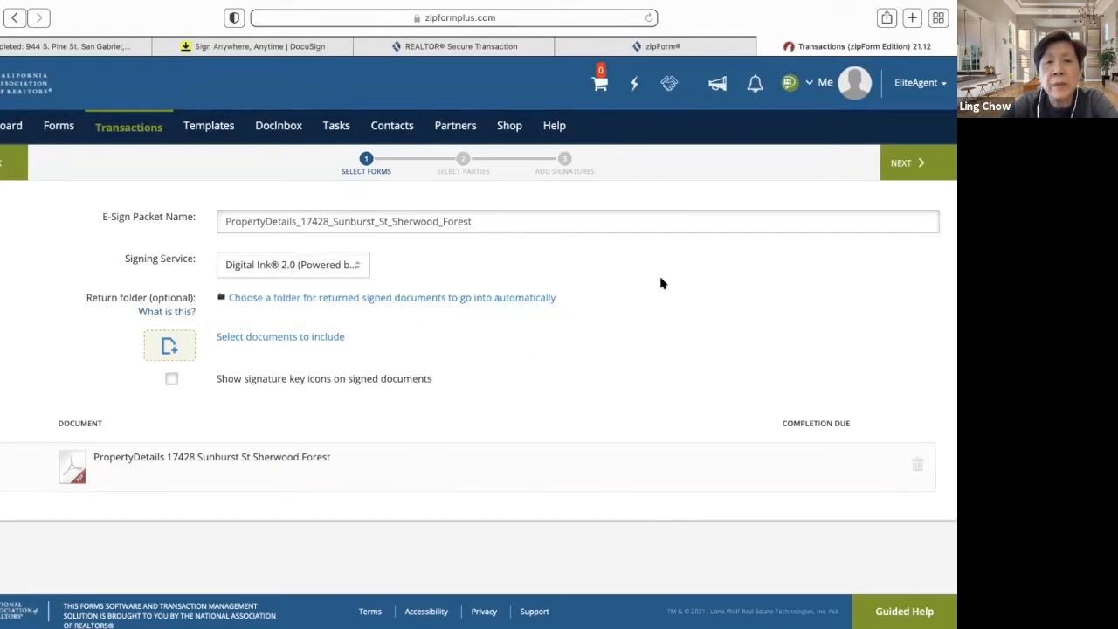
pyautogui.click(908, 163)
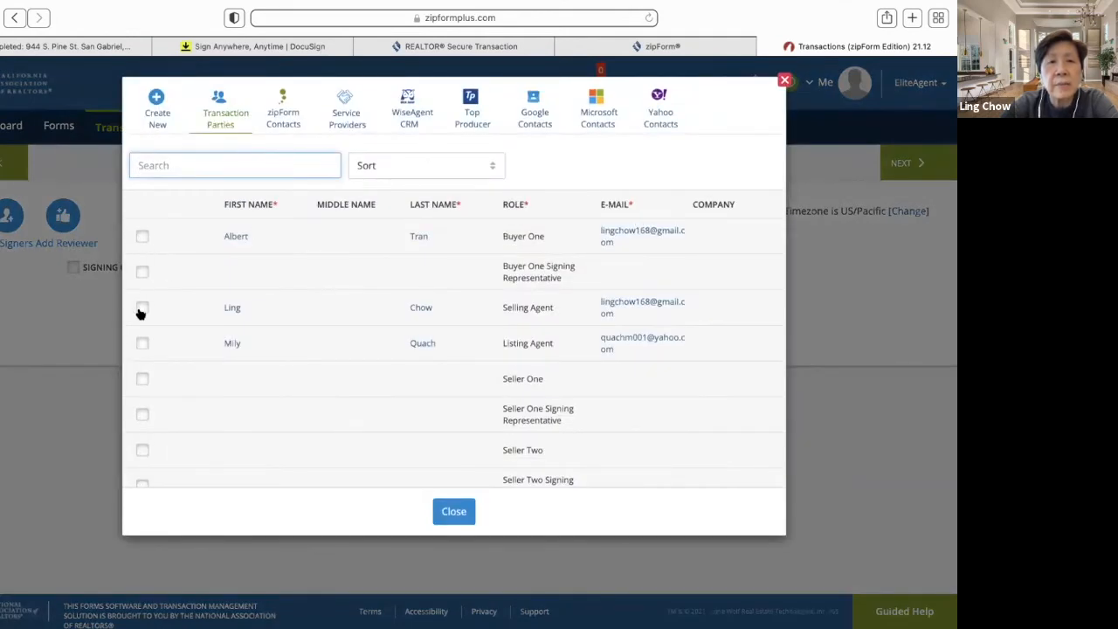
# - Make Buyer One the packet's only signer and continue into Authentisign's design step
pyautogui.click(141, 313)
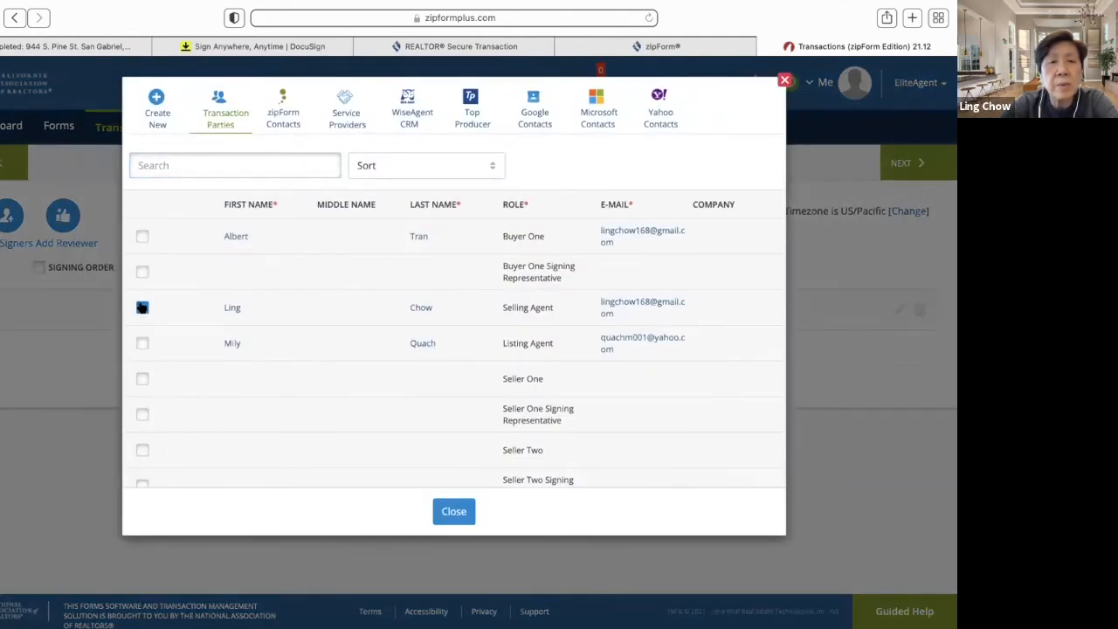
pyautogui.click(142, 308)
pyautogui.click(141, 237)
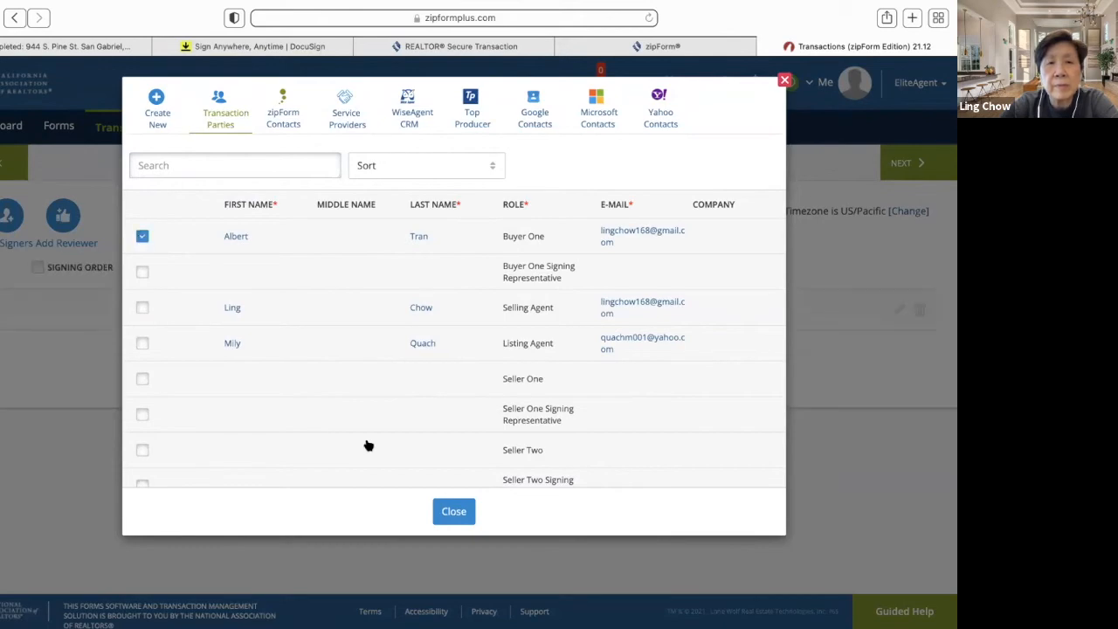
pyautogui.click(454, 512)
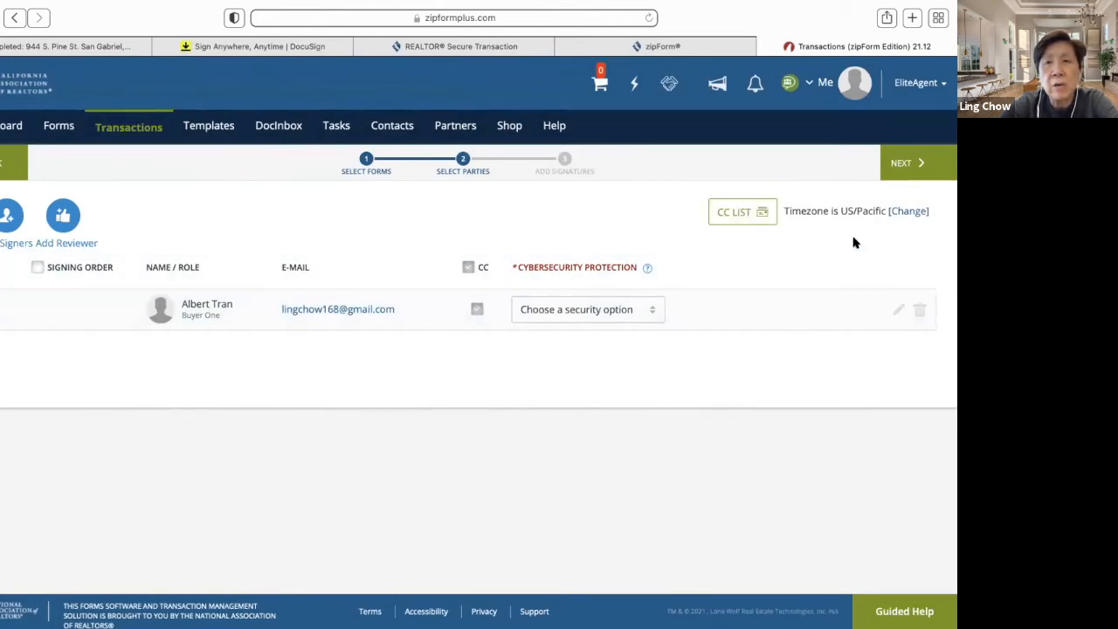
pyautogui.click(921, 169)
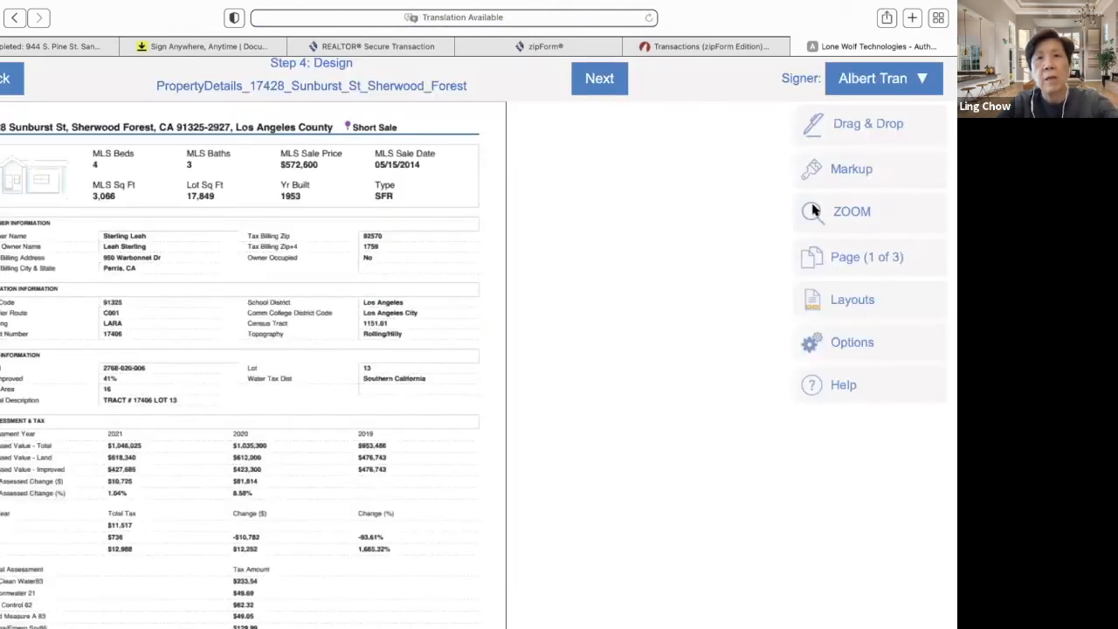
# - Place a buyer signature field on page 1 and an initial near Los Angeles City
pyautogui.scroll(-5, 349, 369)
pyautogui.scroll(-20, 347, 368)
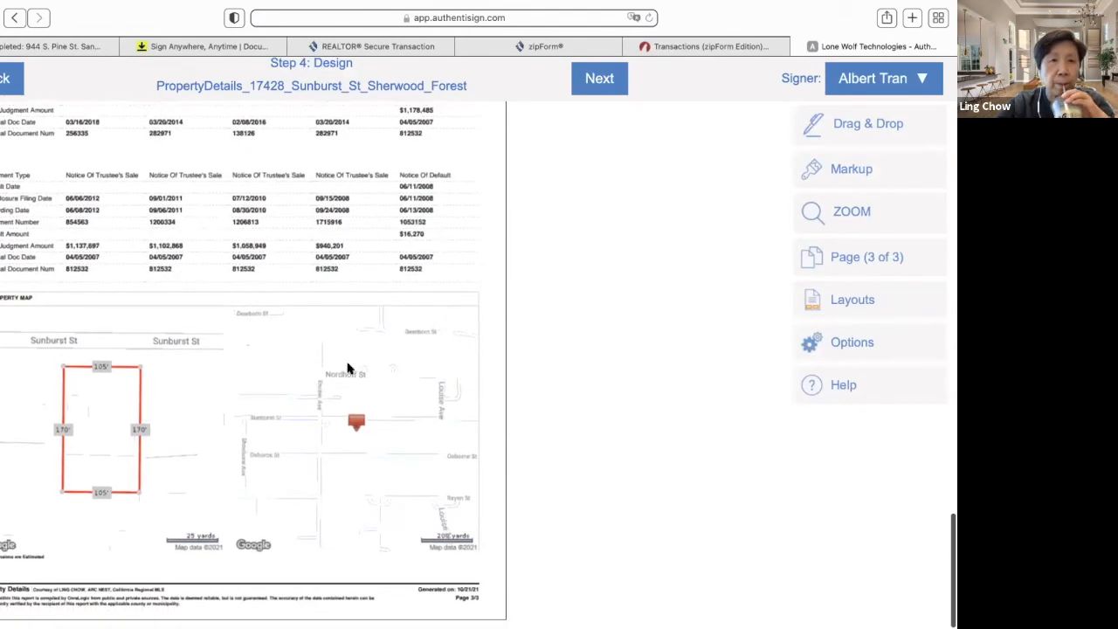
pyautogui.scroll(20, 346, 368)
pyautogui.scroll(4, 347, 368)
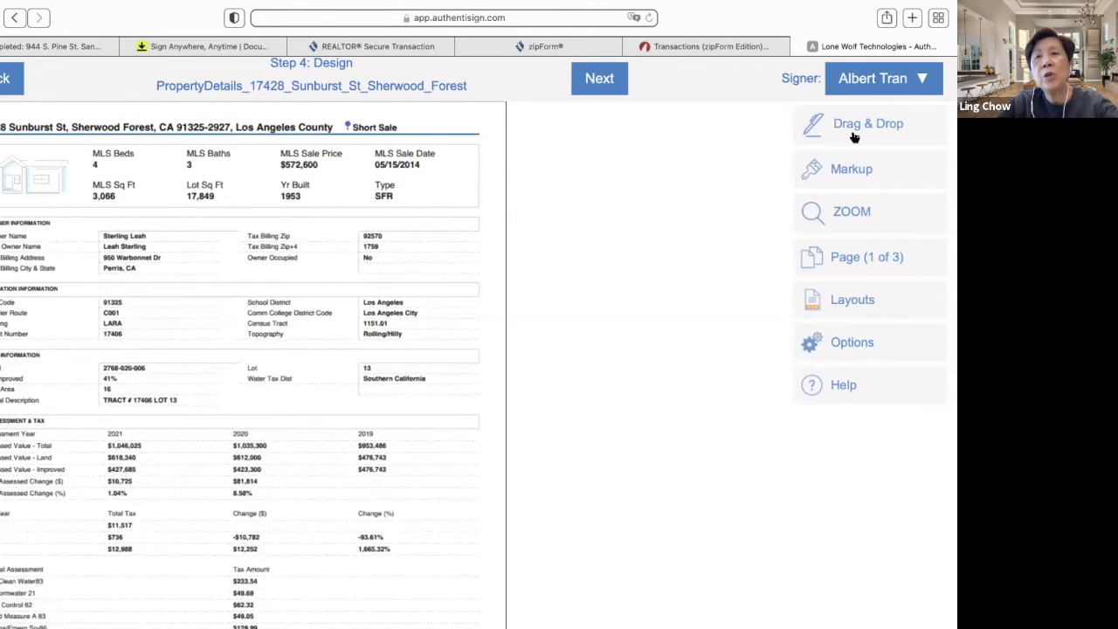
pyautogui.click(853, 137)
pyautogui.moveTo(596, 128); pyautogui.dragTo(125, 234)
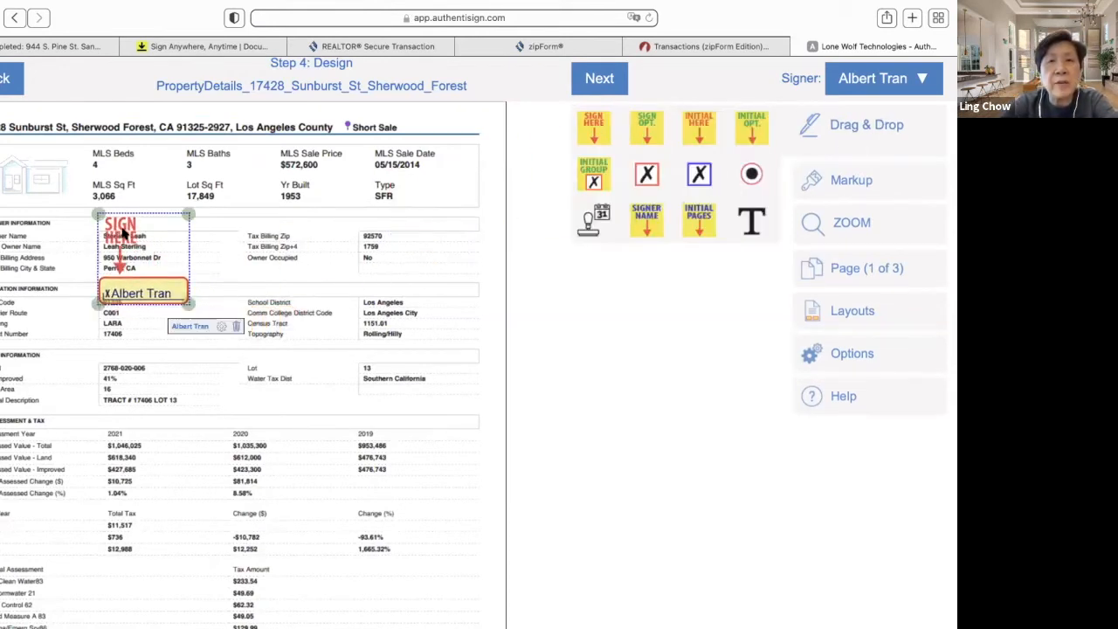
pyautogui.click(703, 131)
pyautogui.click(851, 126)
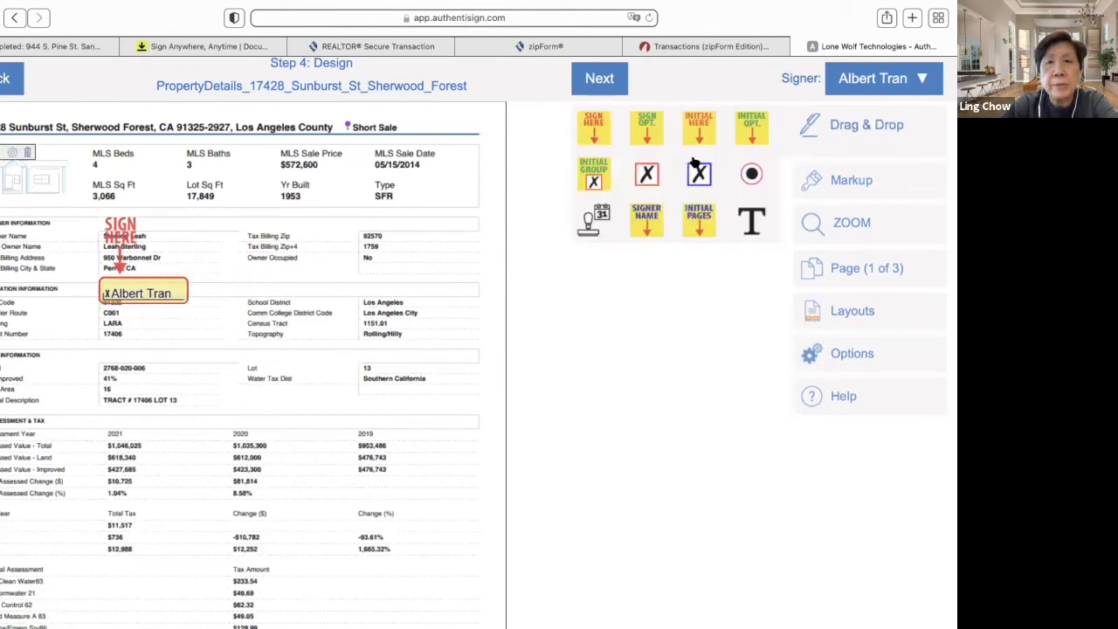
pyautogui.moveTo(658, 164); pyautogui.dragTo(430, 282)
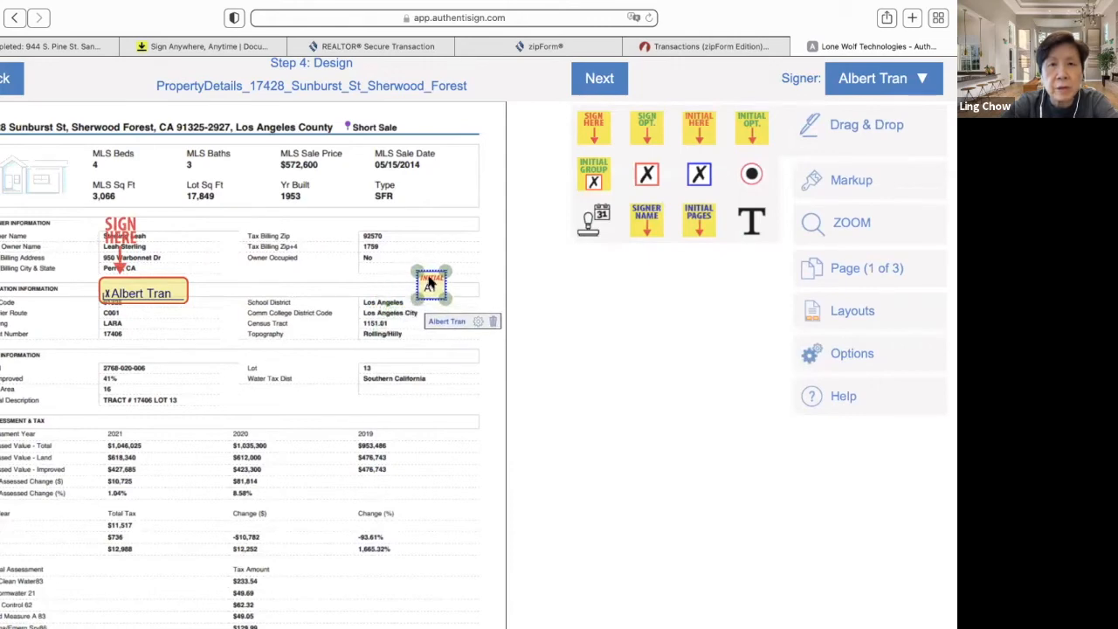
# - Add an initial at page 1's bottom, a signature on page 2, and a text field
pyautogui.scroll(-5, 392, 400)
pyautogui.scroll(-2, 388, 393)
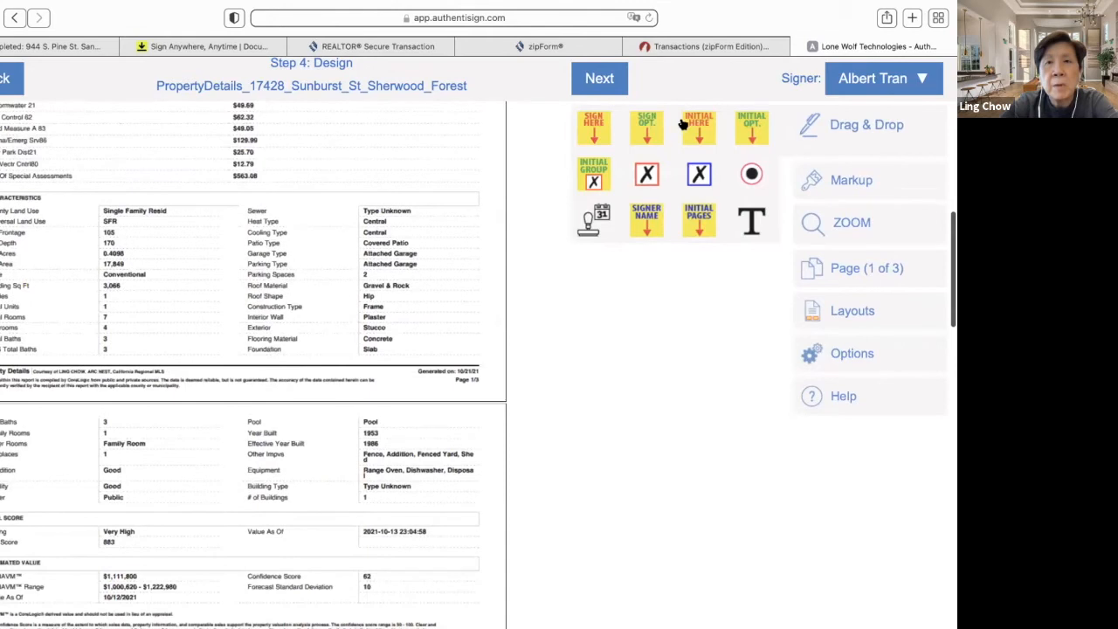
pyautogui.moveTo(699, 127); pyautogui.dragTo(414, 380)
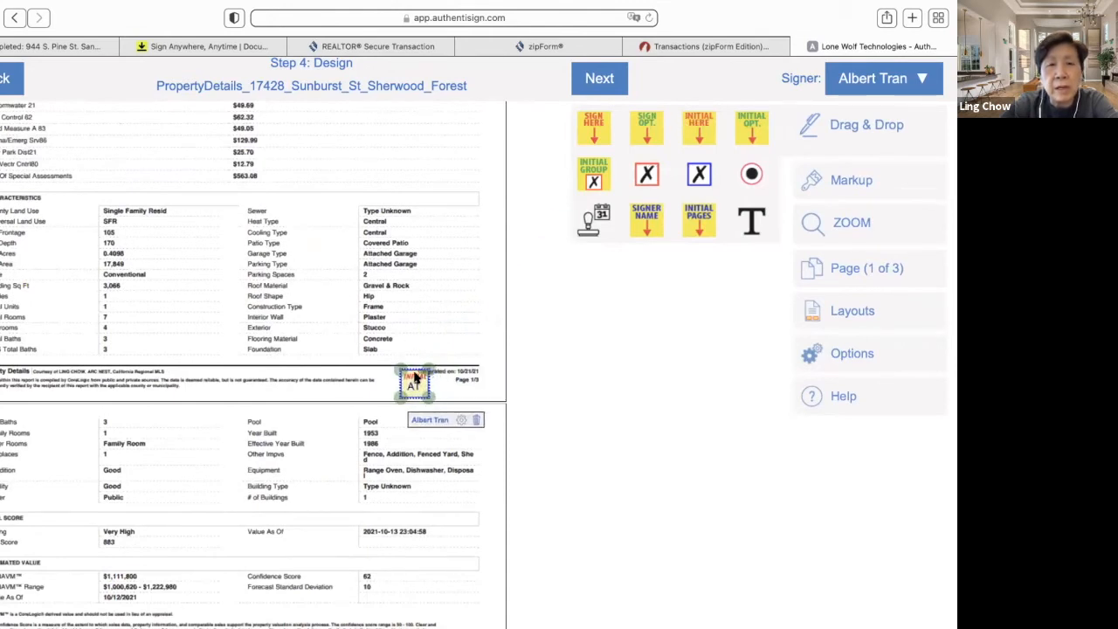
pyautogui.scroll(-1, 610, 347)
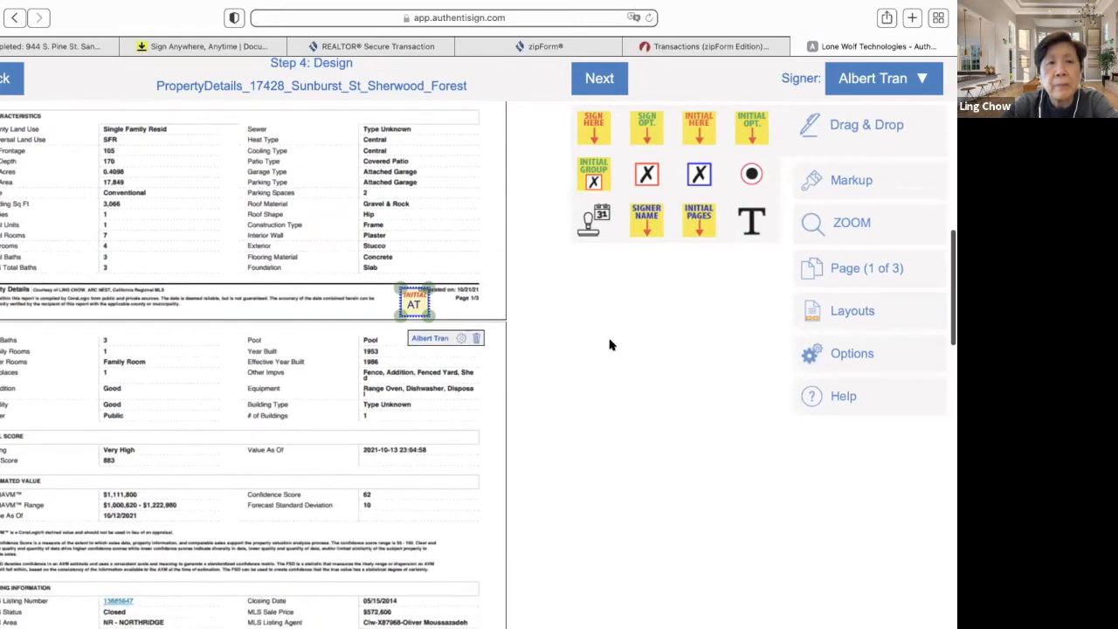
pyautogui.scroll(-3, 321, 432)
pyautogui.scroll(-2, 322, 432)
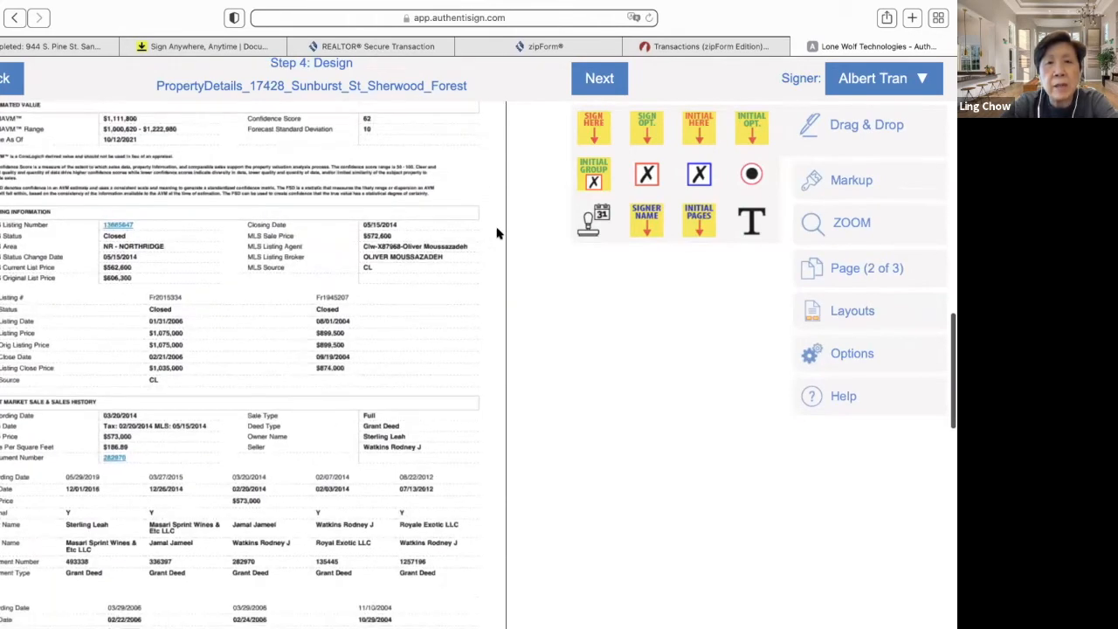
pyautogui.moveTo(596, 122)
pyautogui.mouseDown()
pyautogui.moveTo(509, 200)
pyautogui.moveTo(407, 250)
pyautogui.moveTo(380, 343)
pyautogui.mouseUp()
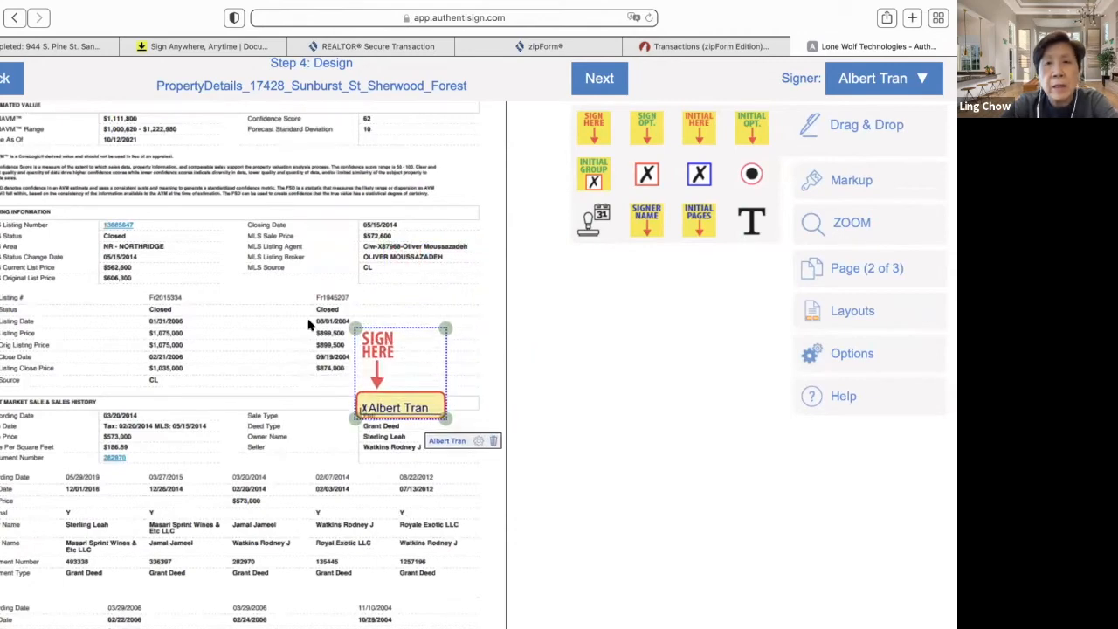
pyautogui.scroll(-6, 310, 288)
pyautogui.scroll(-5, 316, 218)
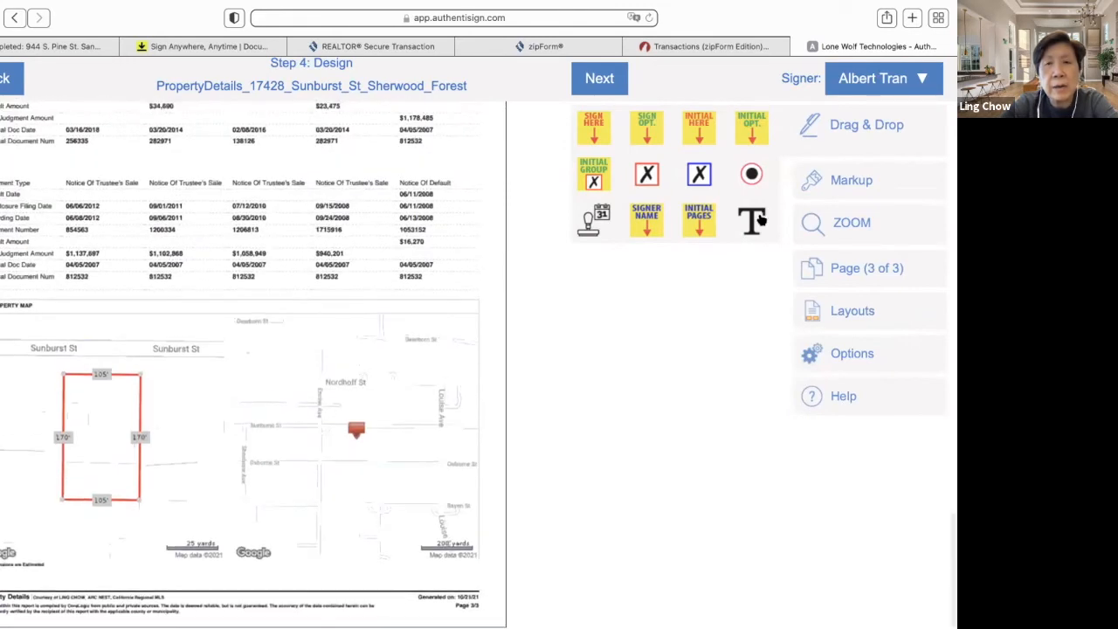
pyautogui.click(762, 221)
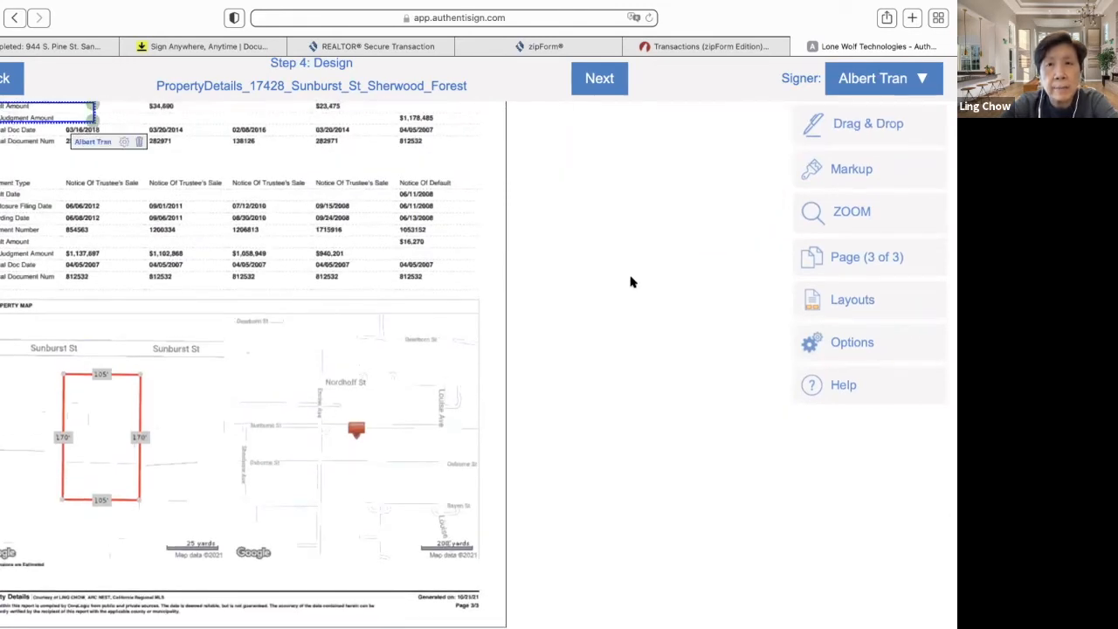
# - Move the text field onto the page 3 property map and delete the stray text field
pyautogui.click(824, 141)
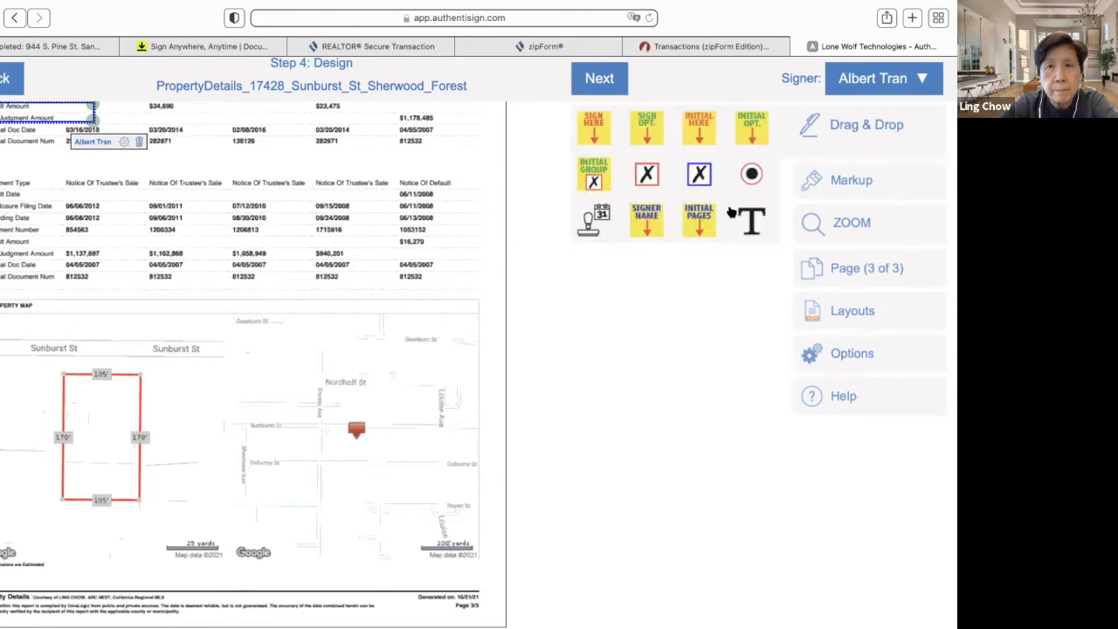
pyautogui.click(744, 222)
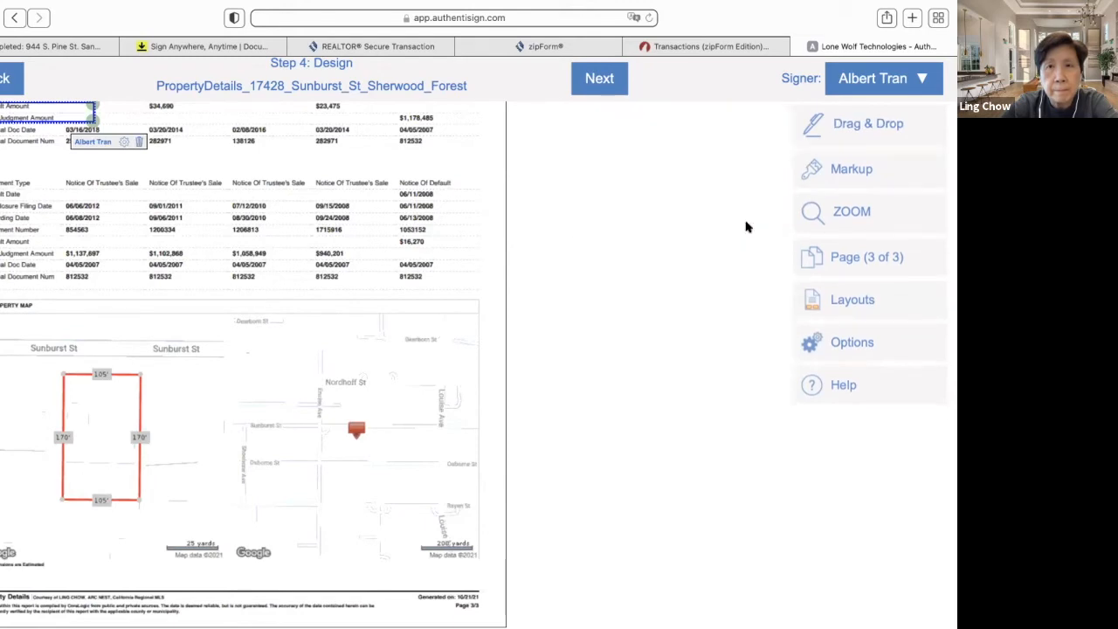
pyautogui.click(215, 435)
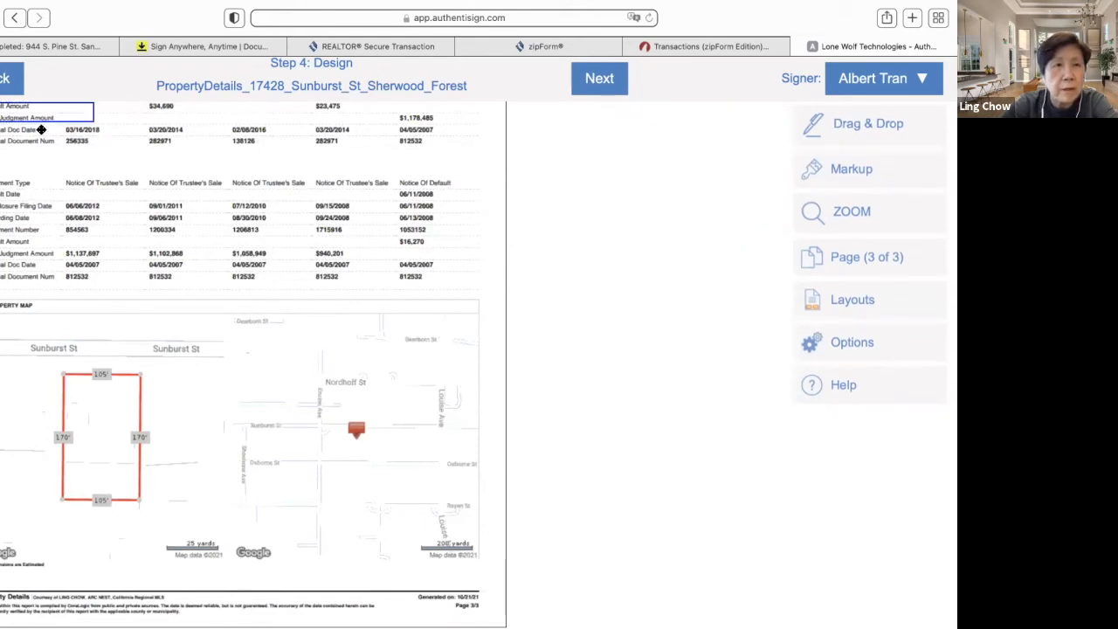
pyautogui.click(129, 213)
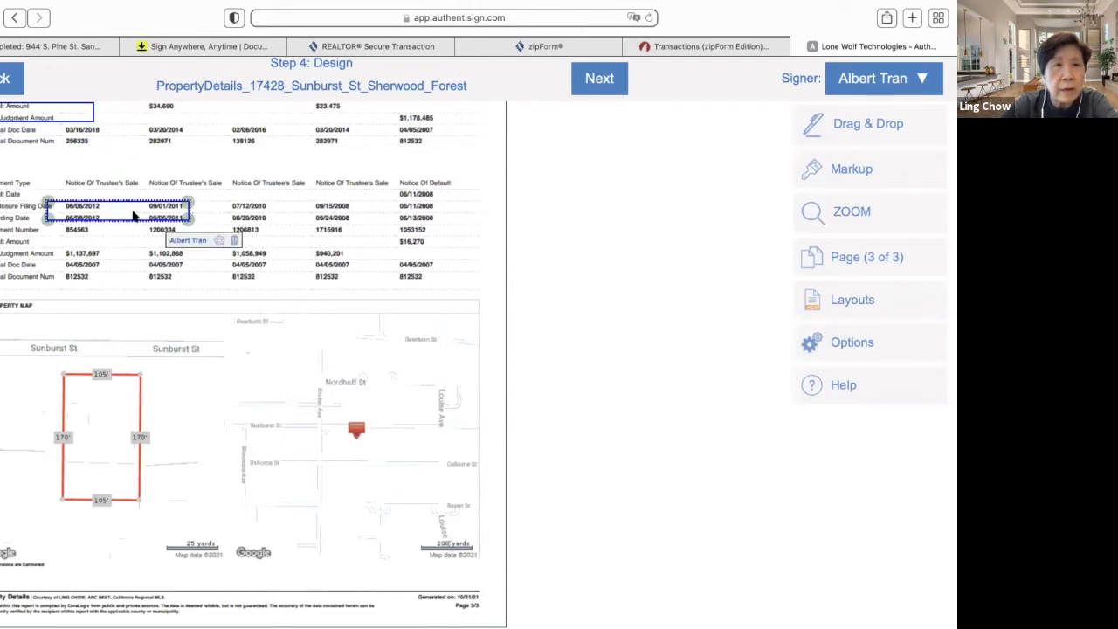
pyautogui.moveTo(129, 210); pyautogui.dragTo(178, 317)
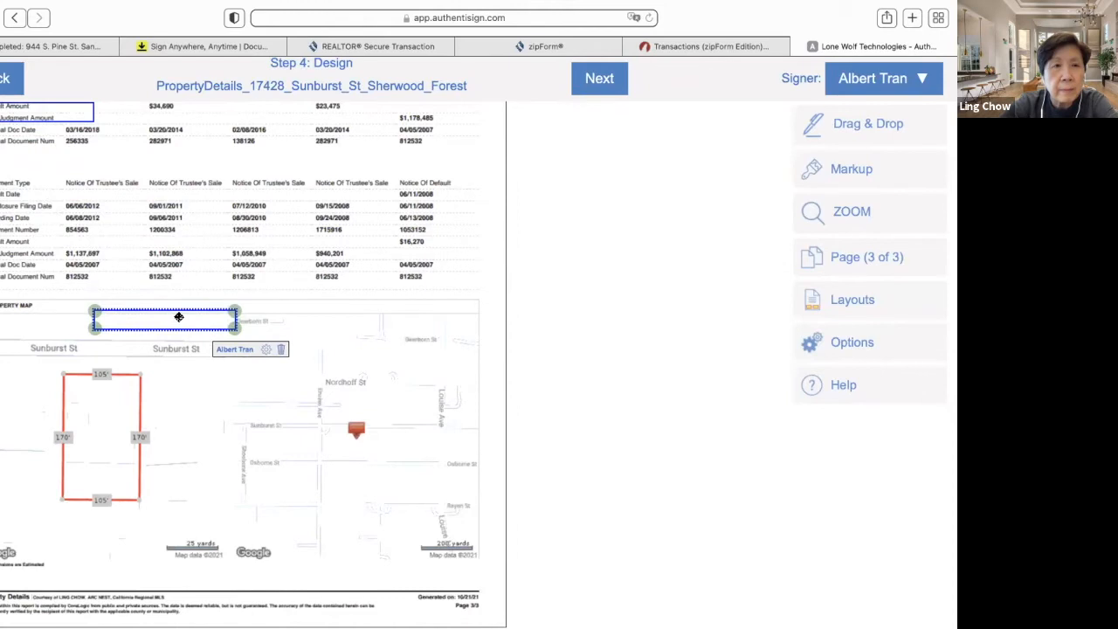
pyautogui.rightClick(60, 111)
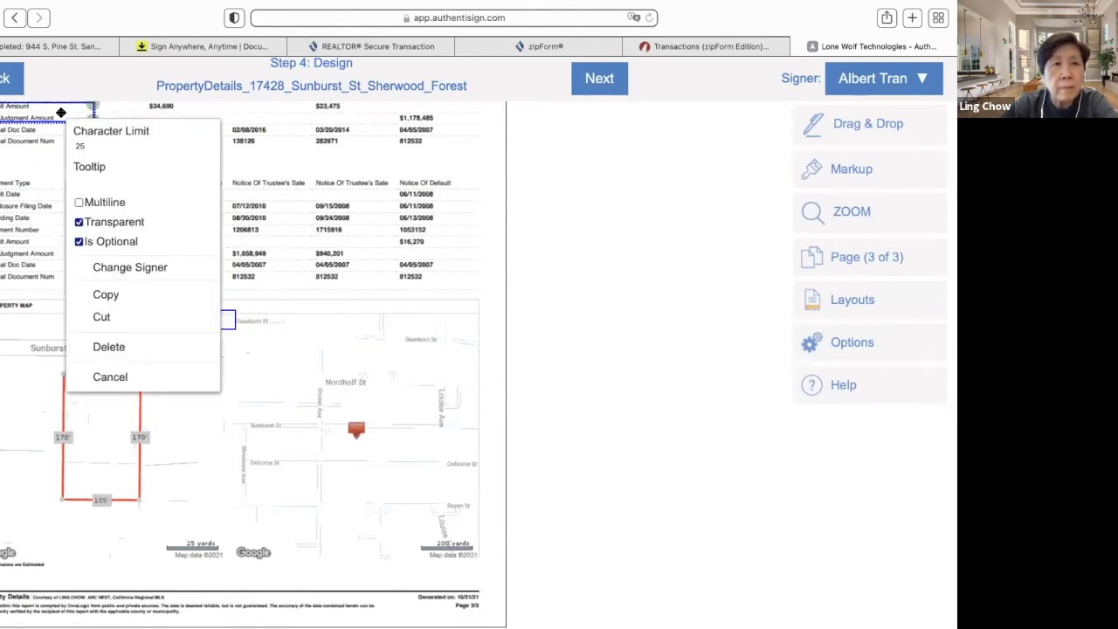
pyautogui.click(114, 348)
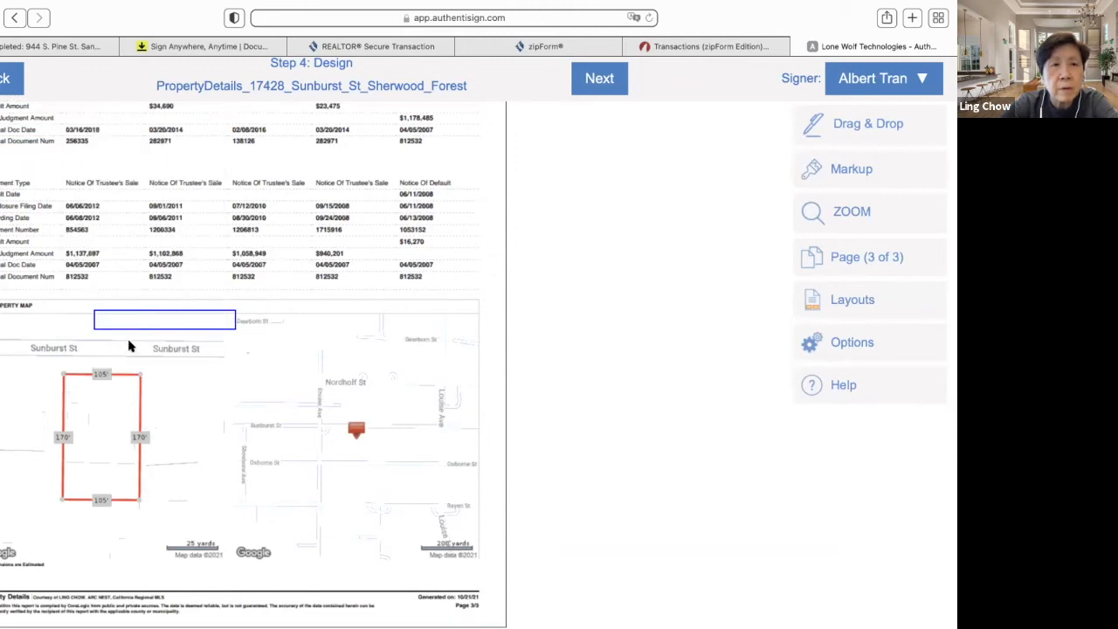
pyautogui.click(154, 317)
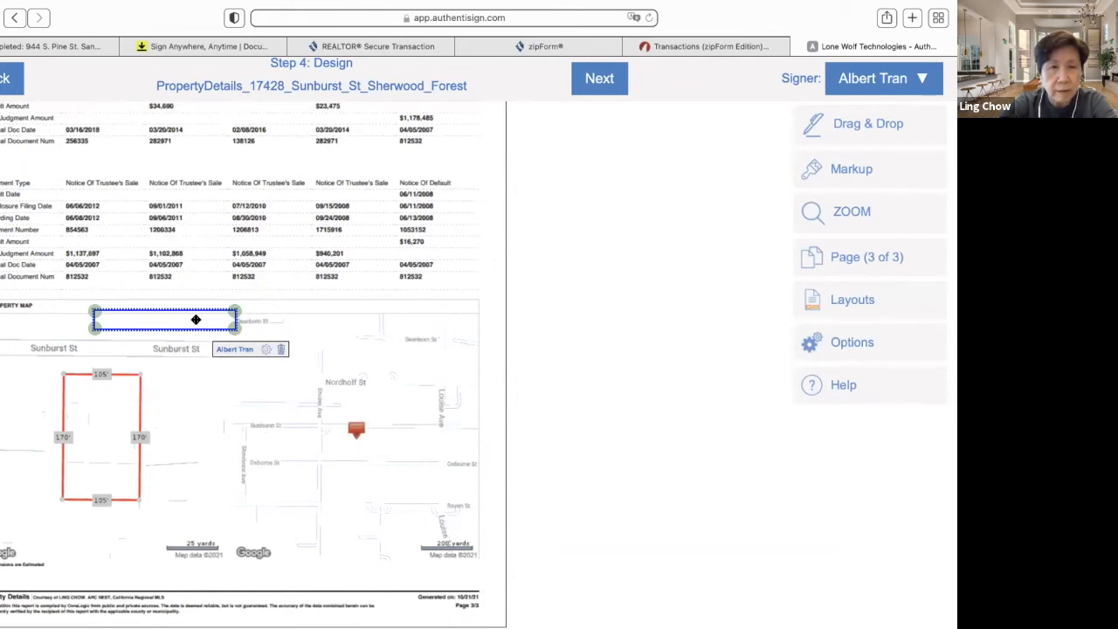
pyautogui.click(184, 377)
pyautogui.click(160, 314)
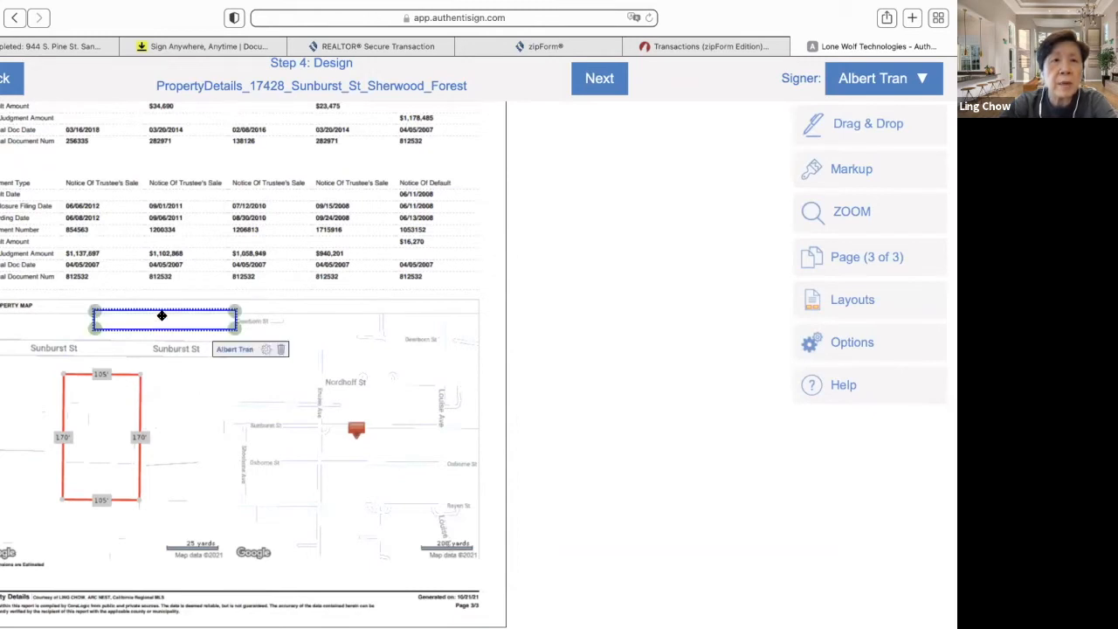
pyautogui.click(266, 349)
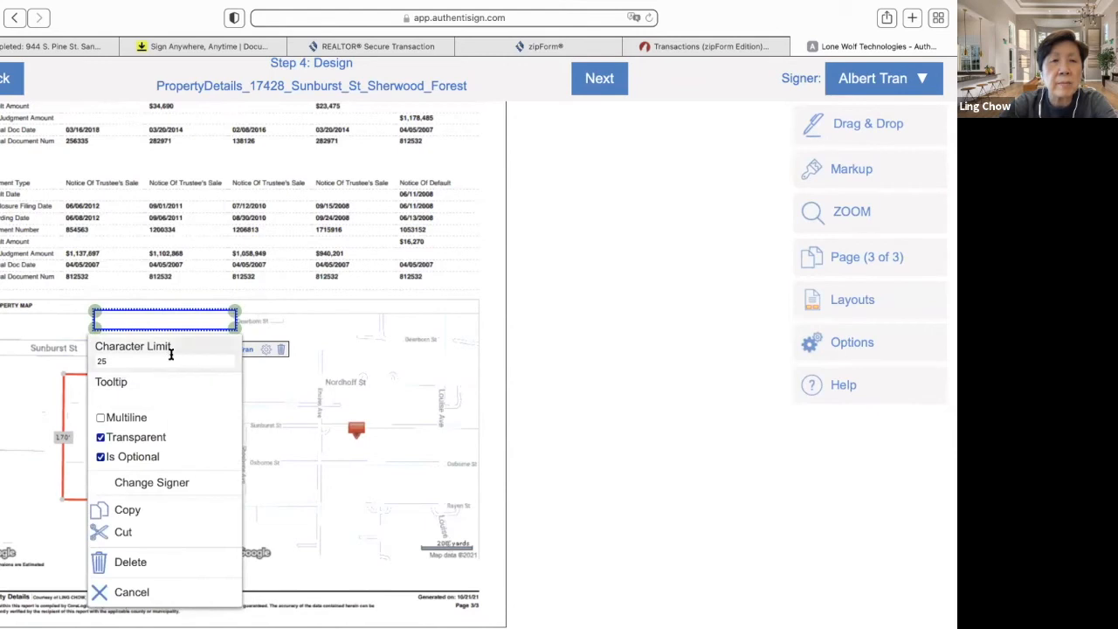
pyautogui.click(307, 314)
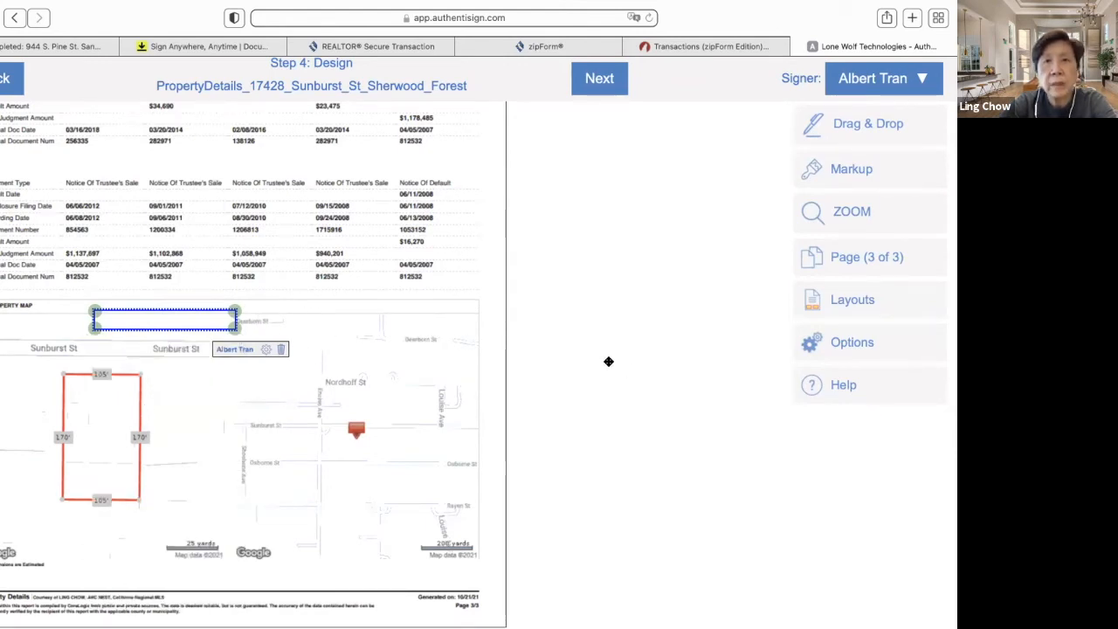
# - Place a Sign Here field on the property map below the text field
pyautogui.click(859, 140)
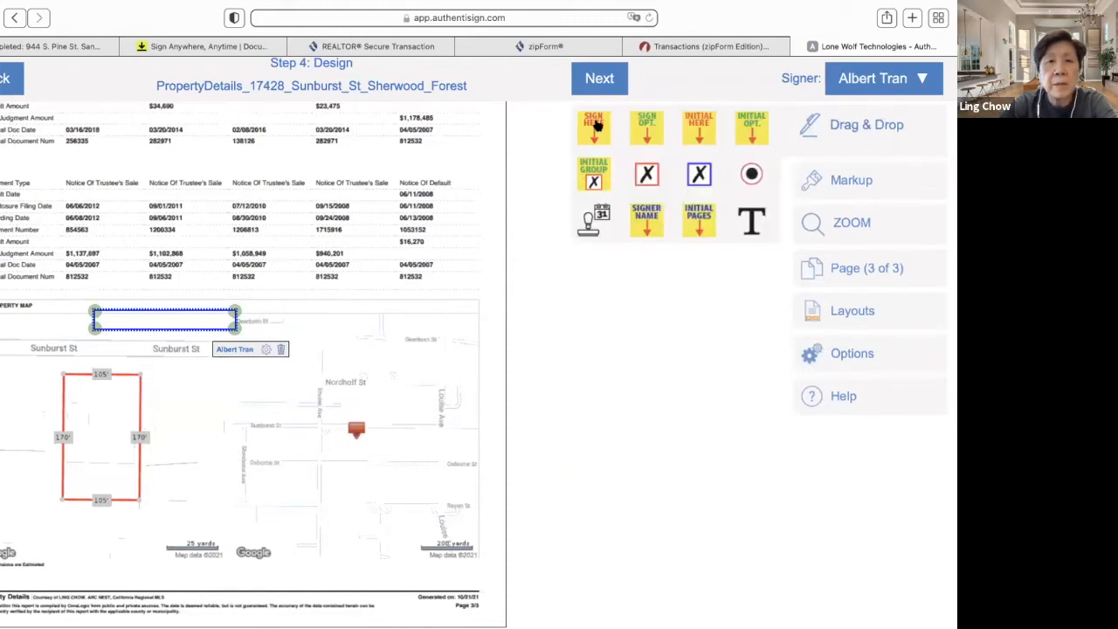
pyautogui.moveTo(594, 126); pyautogui.dragTo(387, 365)
pyautogui.moveTo(281, 417); pyautogui.dragTo(215, 435)
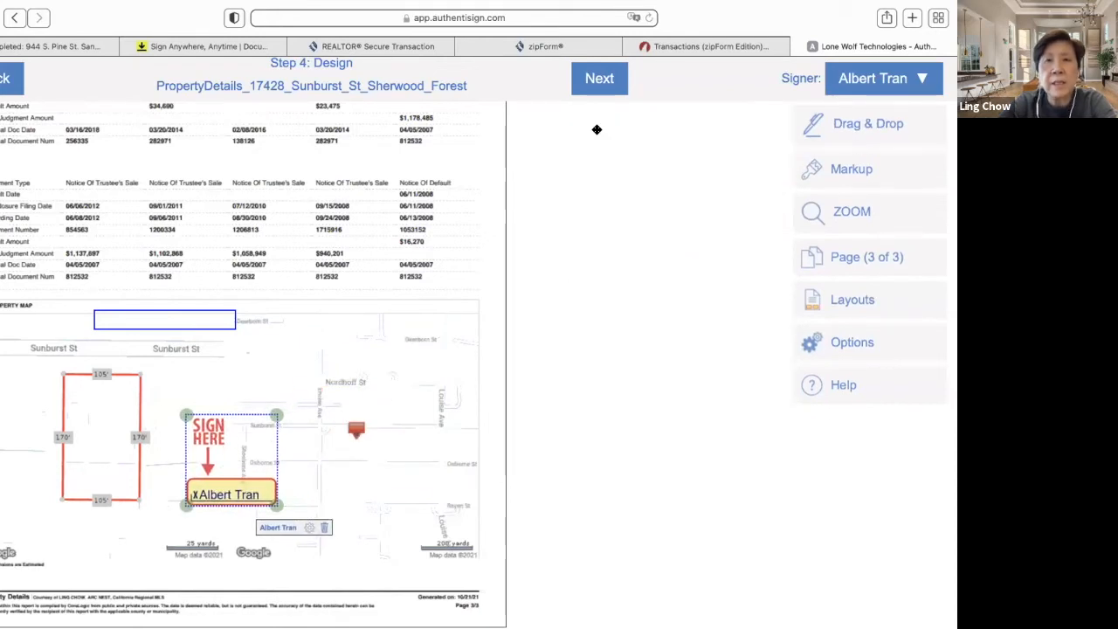
# - Finalize the signing setup, send the invitations, and return to Gmail
pyautogui.click(616, 80)
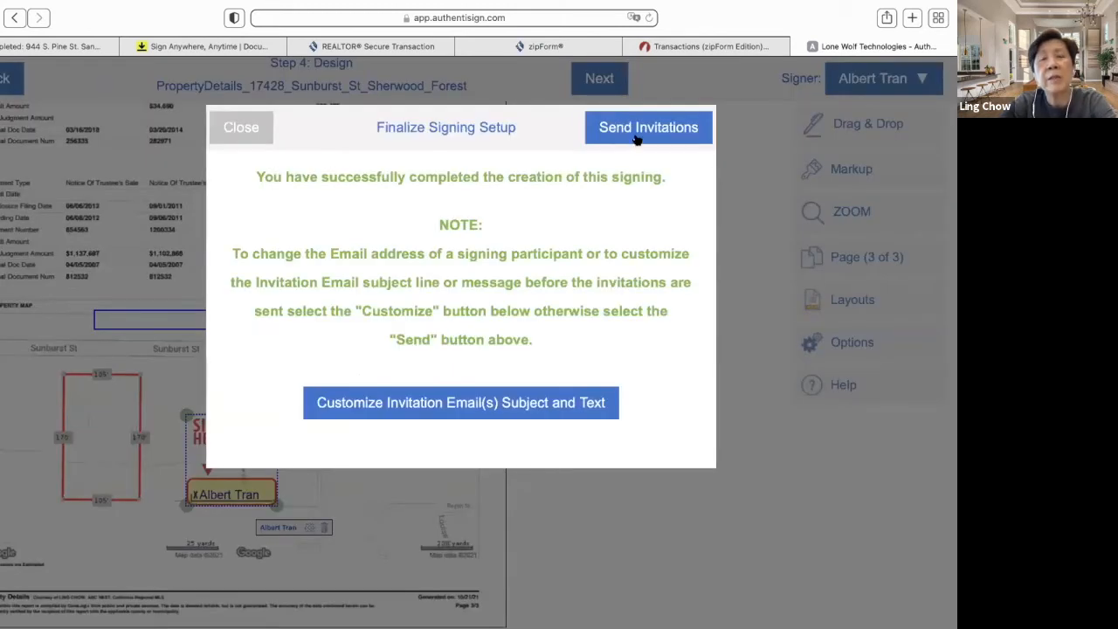
pyautogui.click(636, 138)
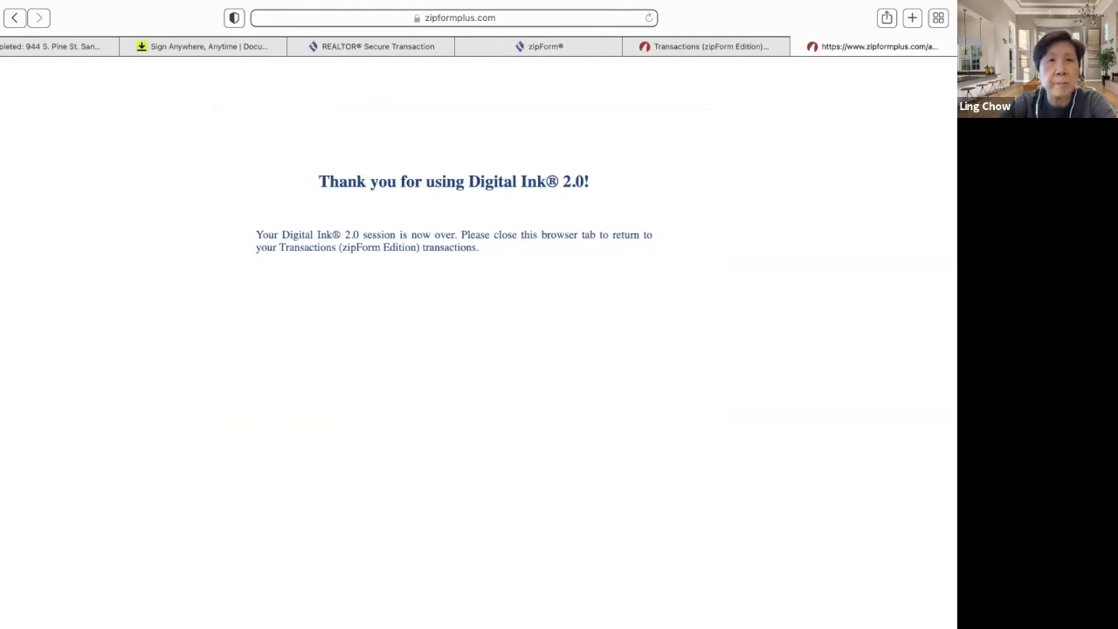
pyautogui.click(7, 45)
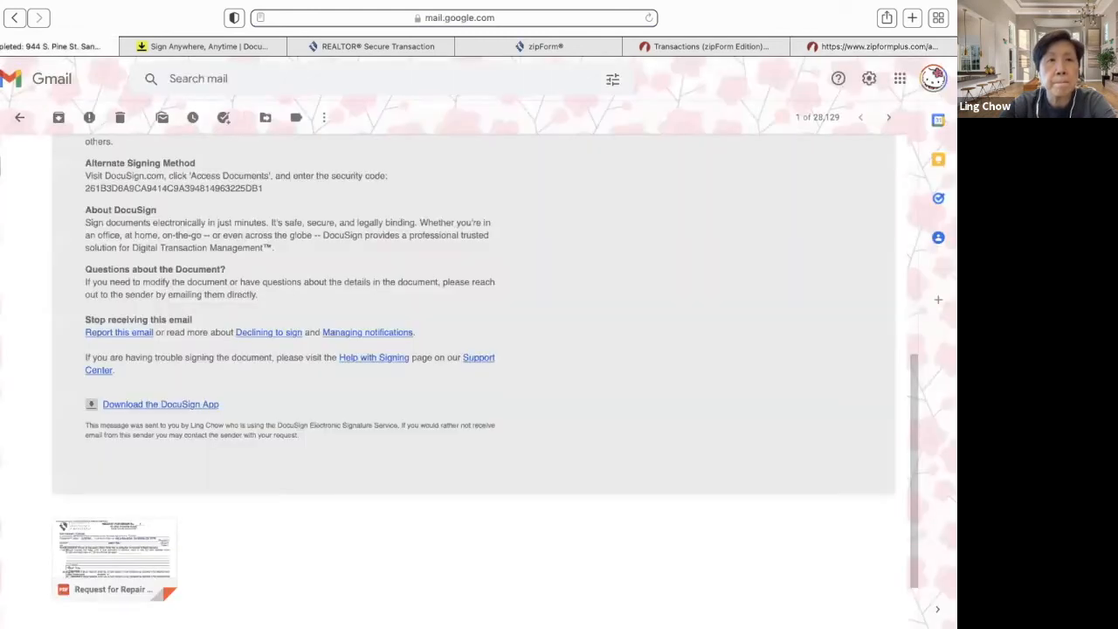
# - Refresh the inbox, open the 'Your signature is requested' email, and start signing
pyautogui.moveTo(12, 131)
pyautogui.click(14, 164)
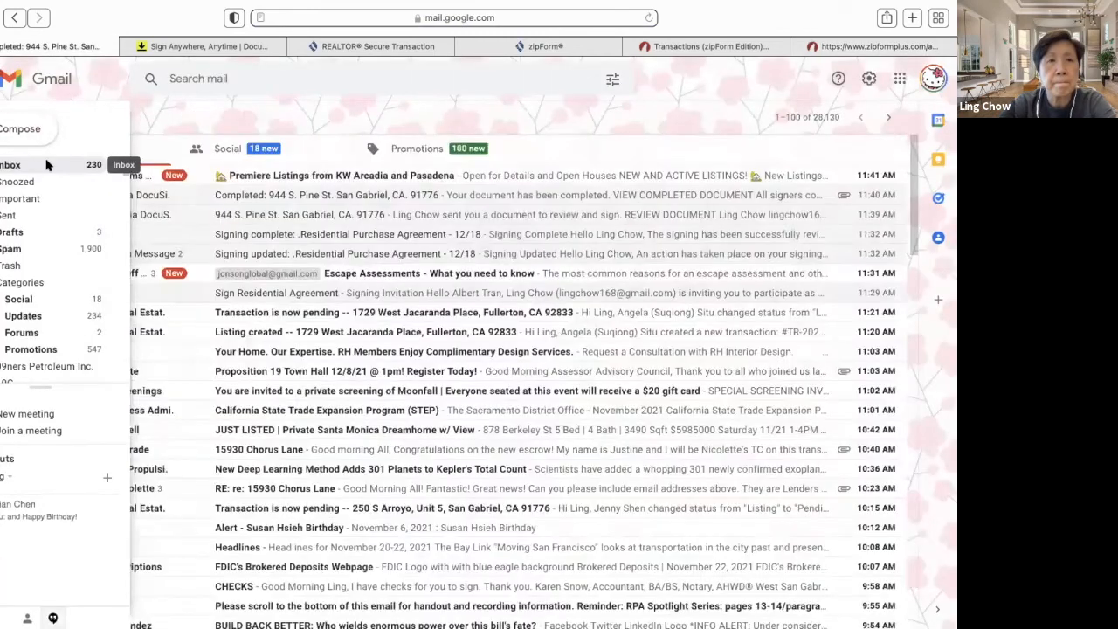
pyautogui.moveTo(9, 174)
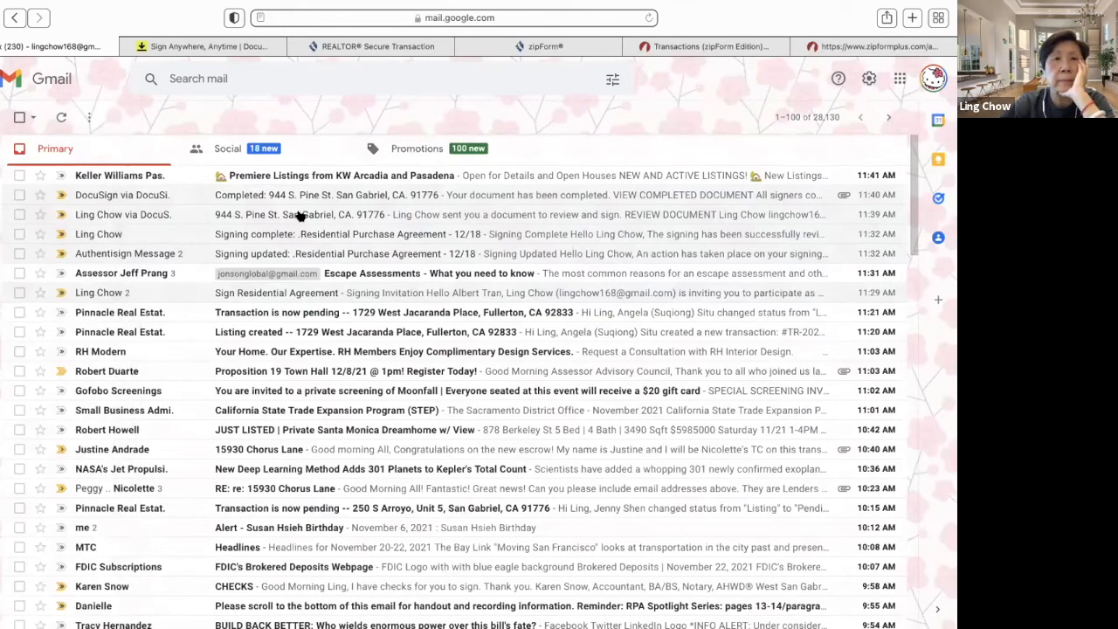
pyautogui.moveTo(2, 173)
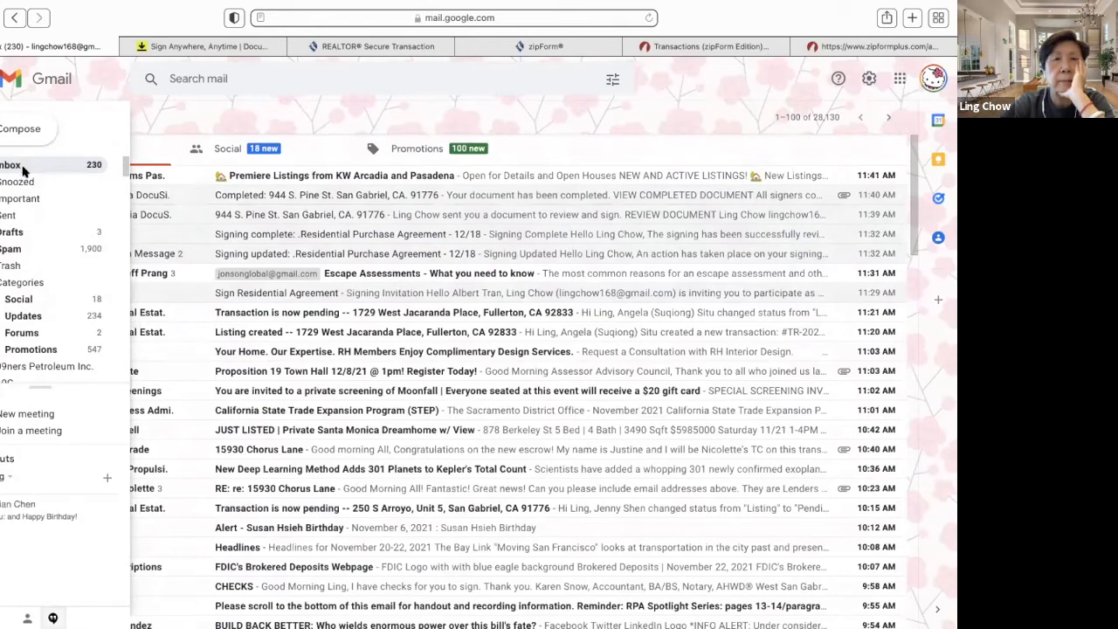
pyautogui.click(24, 169)
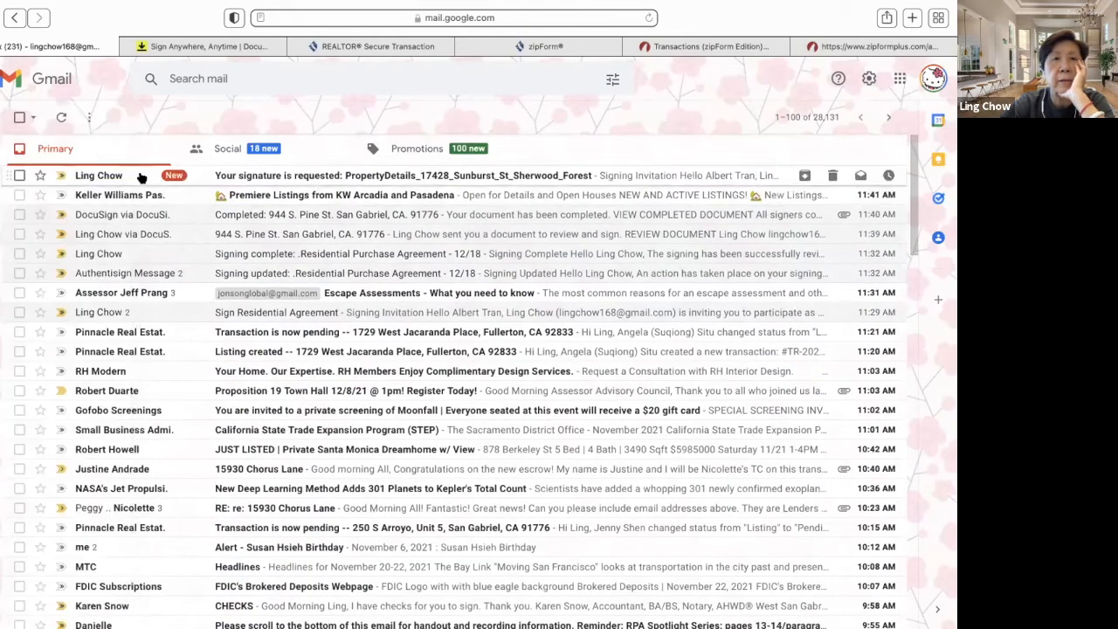
pyautogui.click(142, 177)
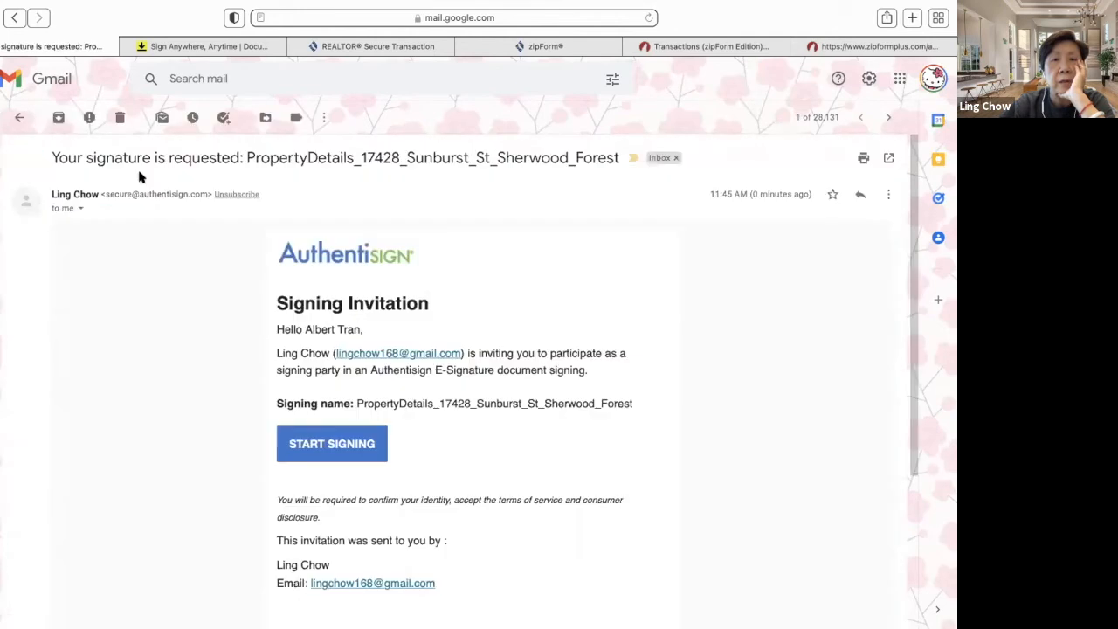
pyautogui.click(361, 445)
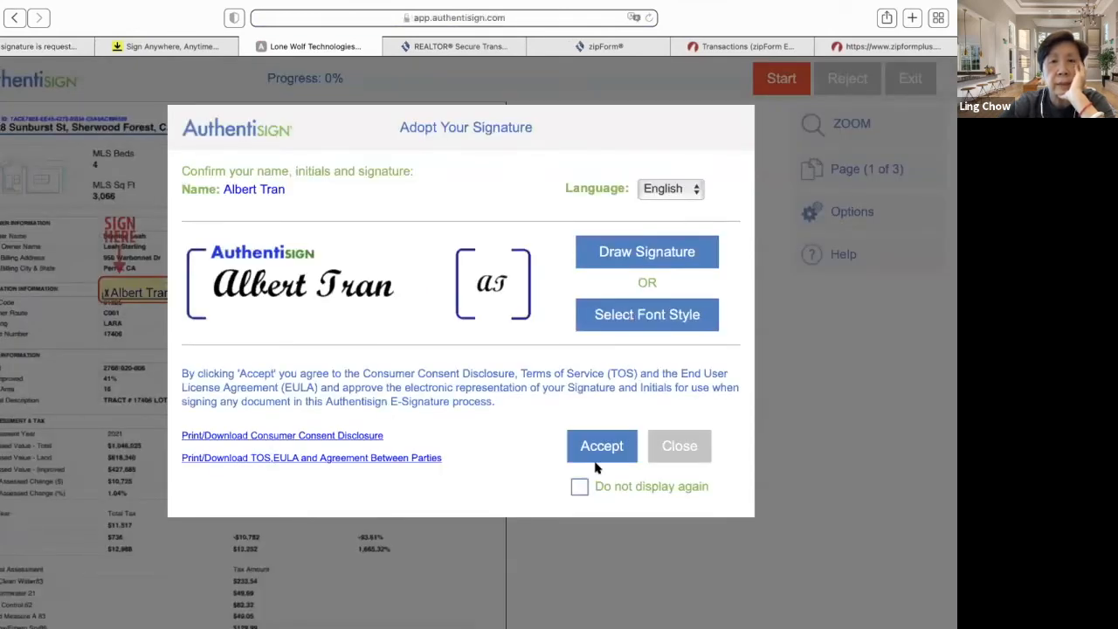
# - Accept the adopted signature and fill every Sign Here and Initial field
pyautogui.click(600, 448)
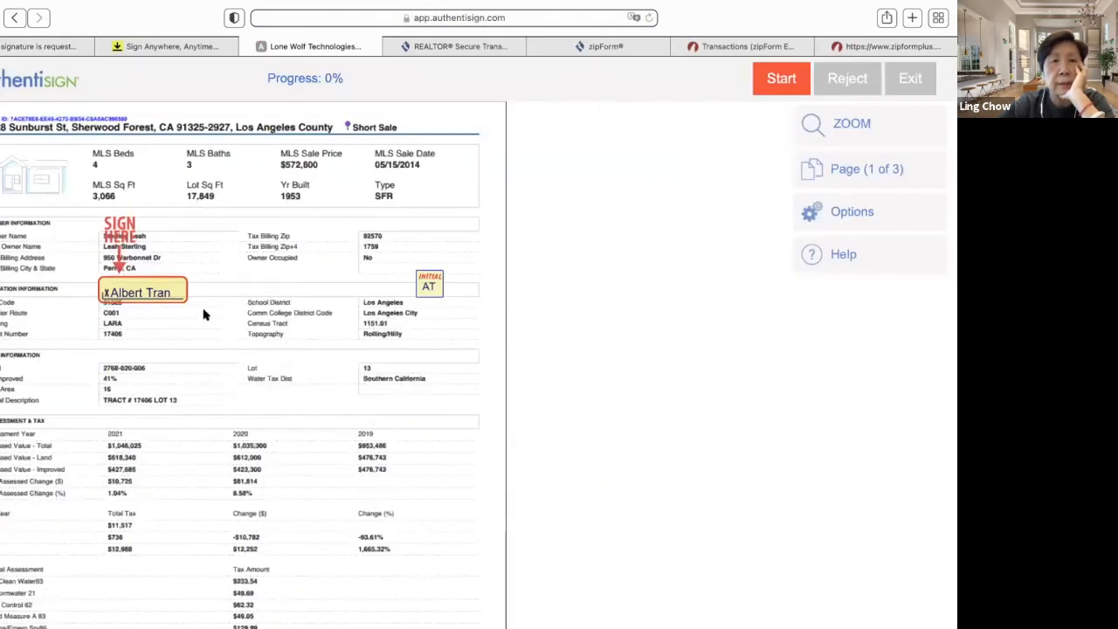
pyautogui.click(148, 292)
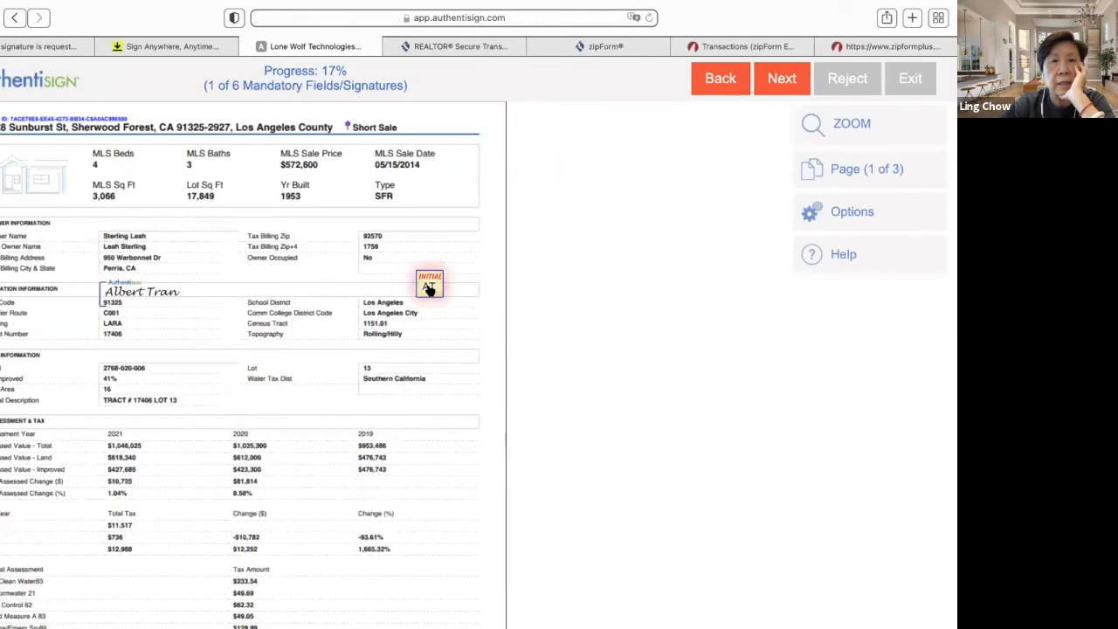
pyautogui.click(429, 286)
pyautogui.click(419, 286)
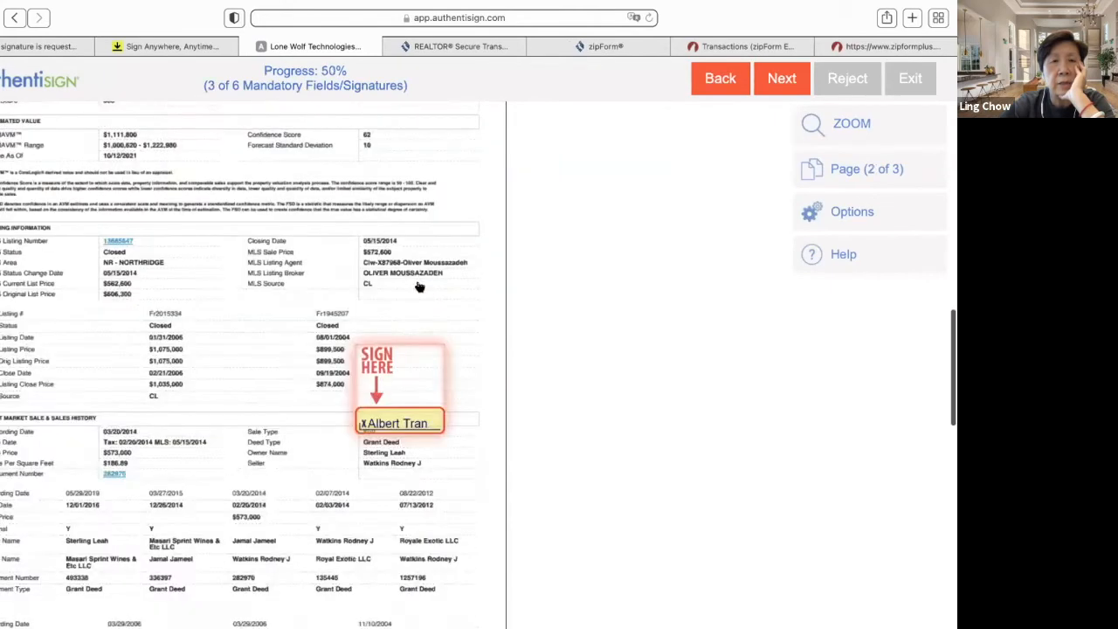
pyautogui.click(406, 347)
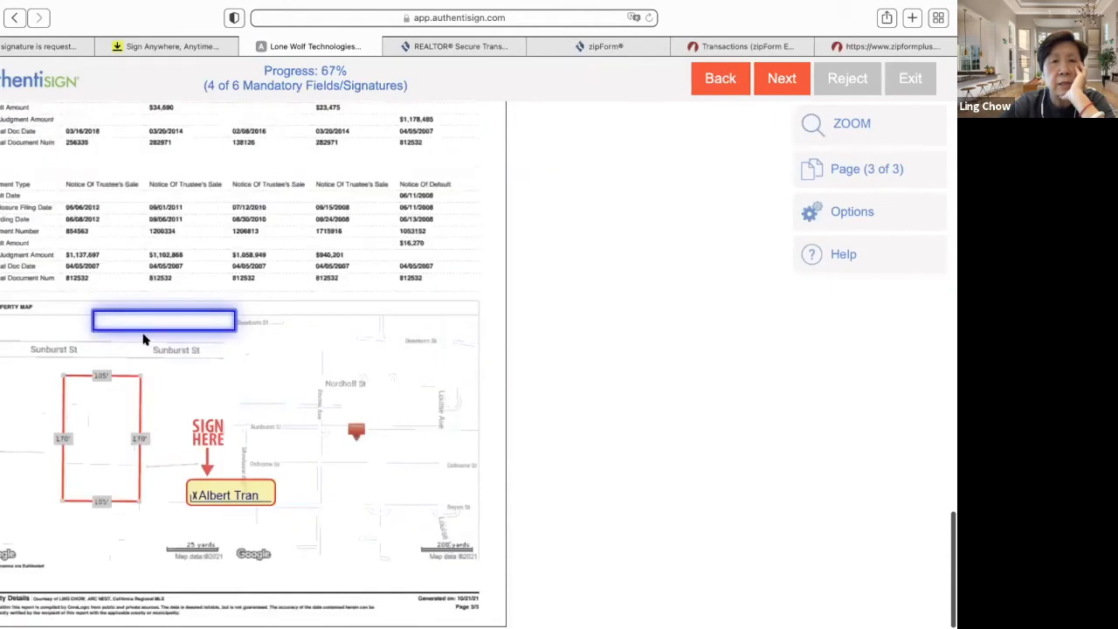
pyautogui.click(207, 488)
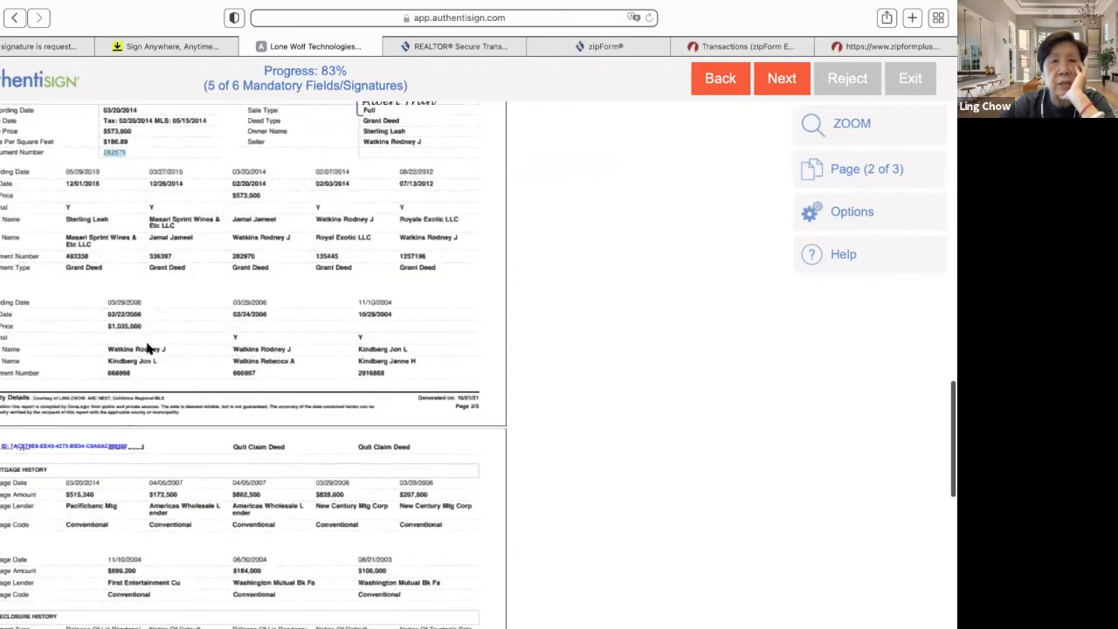
# - Enter 'This is the plot plan' in the map's text box and complete signing
pyautogui.click(157, 321)
pyautogui.write('T')
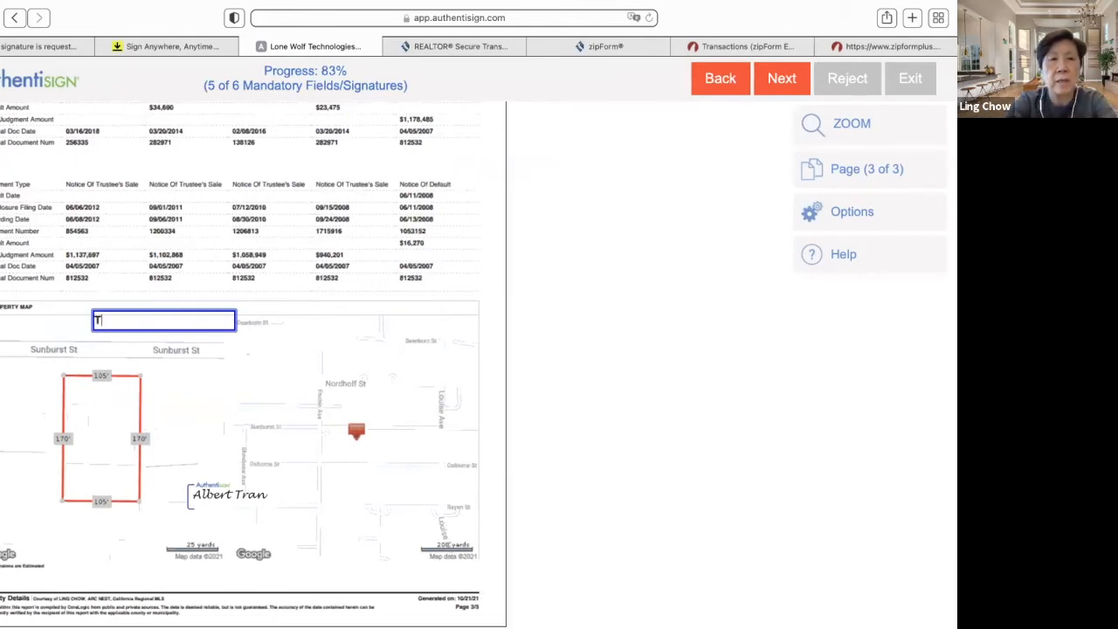
pyautogui.write('his is the p')
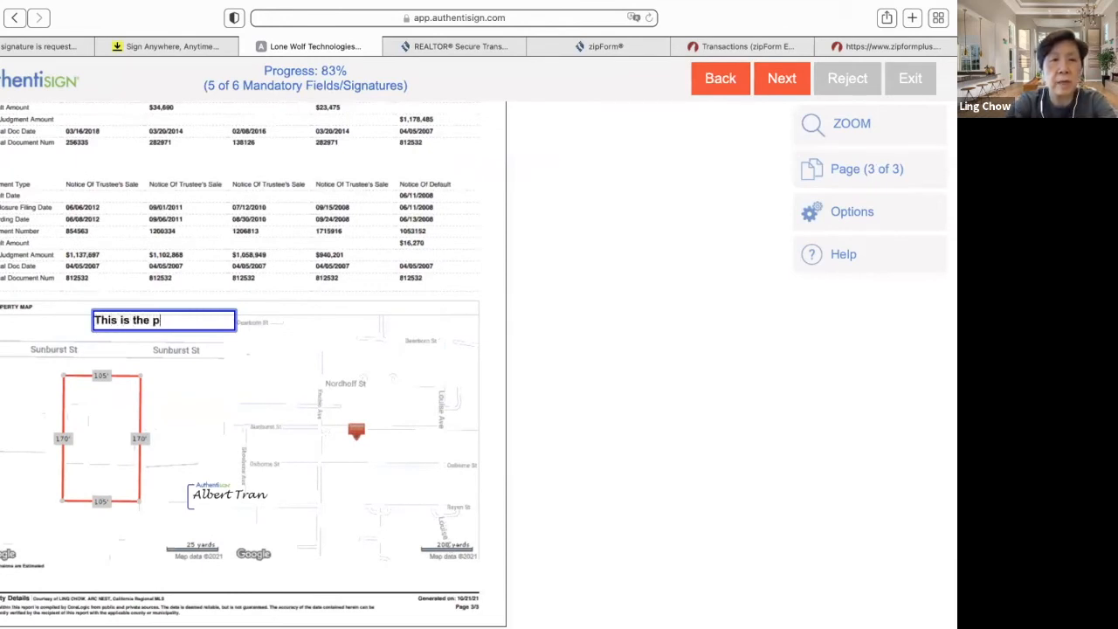
pyautogui.write('lot plan')
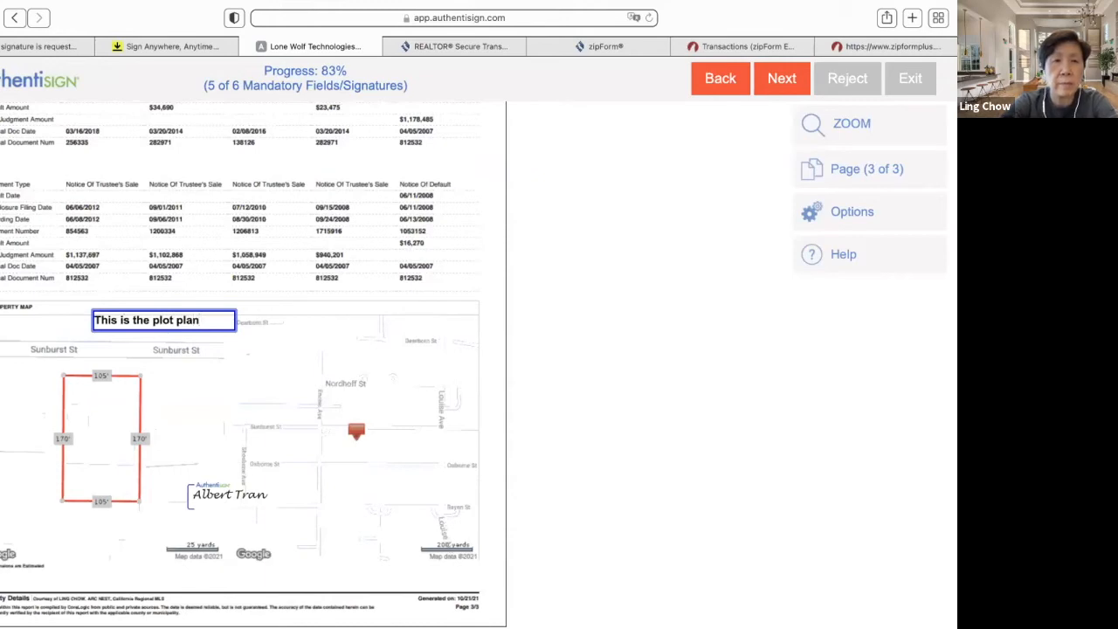
pyautogui.click(159, 421)
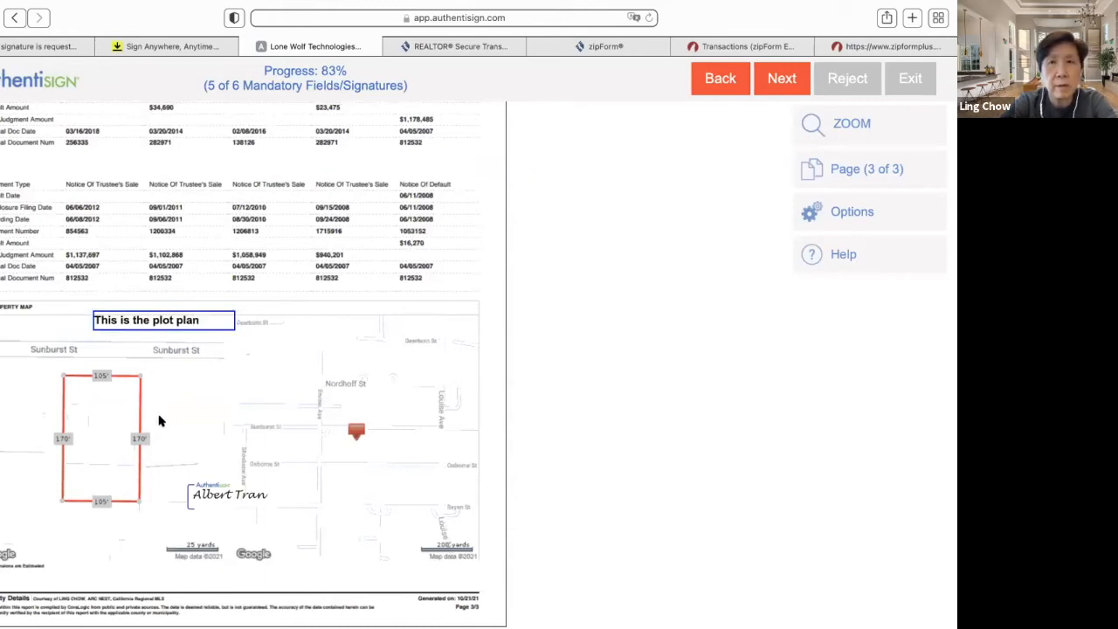
pyautogui.click(790, 90)
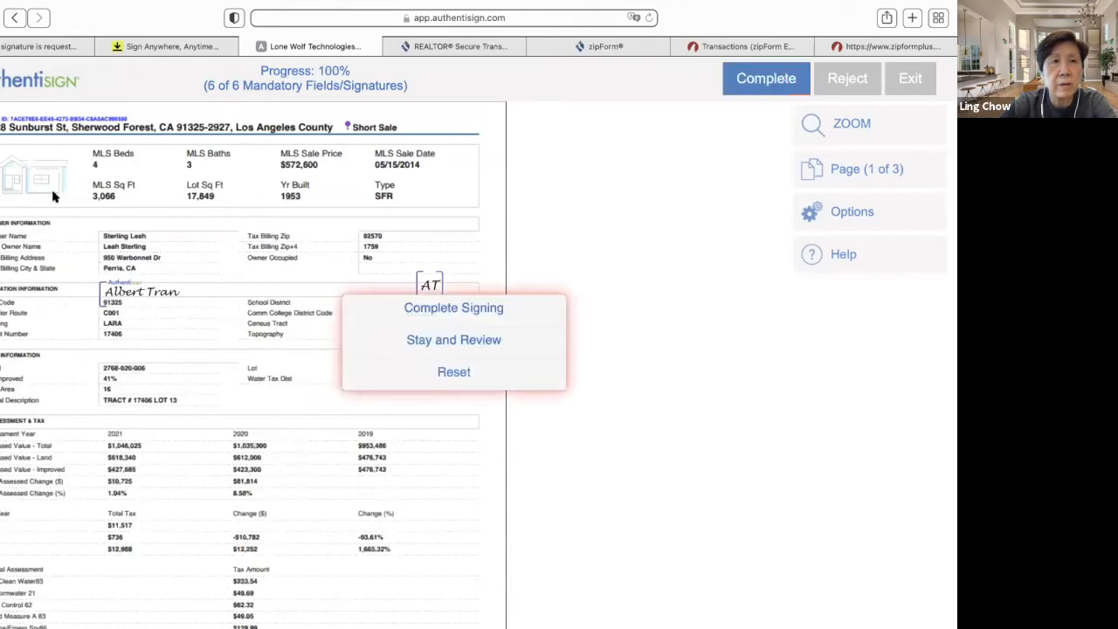
pyautogui.click(395, 310)
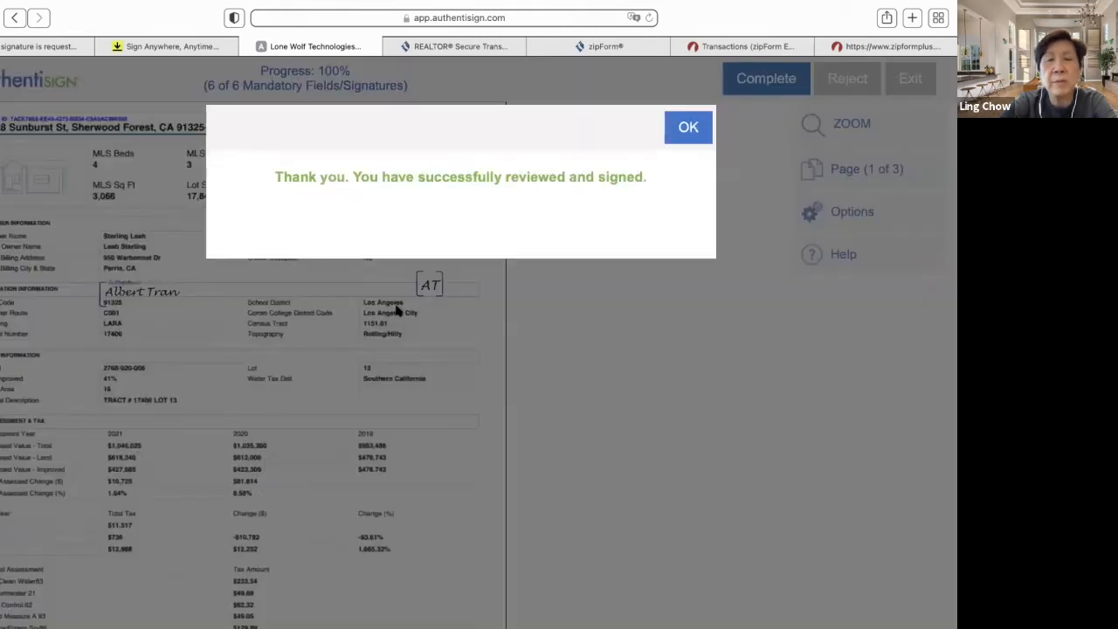
# - Dismiss the signing confirmation, close the Sign Anywhere and zipCommunity tabs, and return to zipForm
pyautogui.click(693, 137)
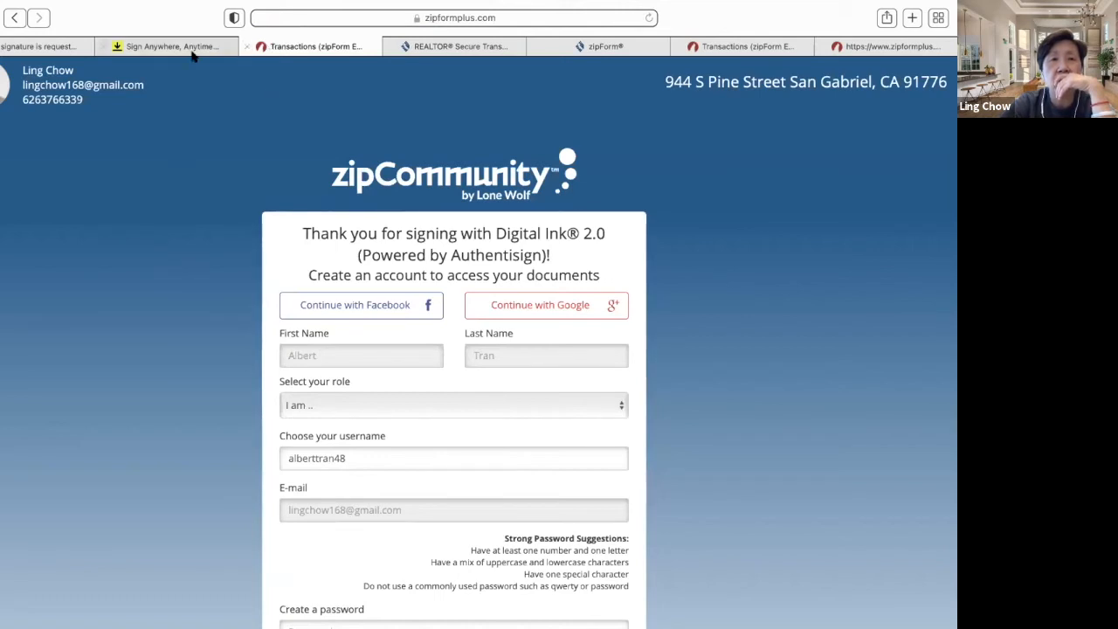
pyautogui.click(102, 46)
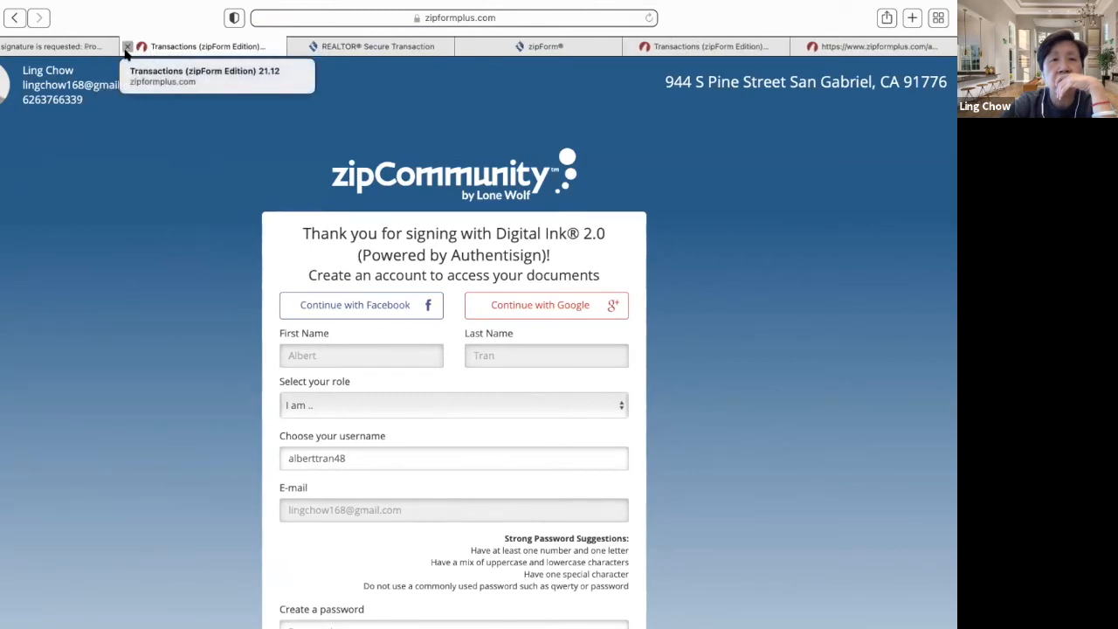
pyautogui.click(128, 46)
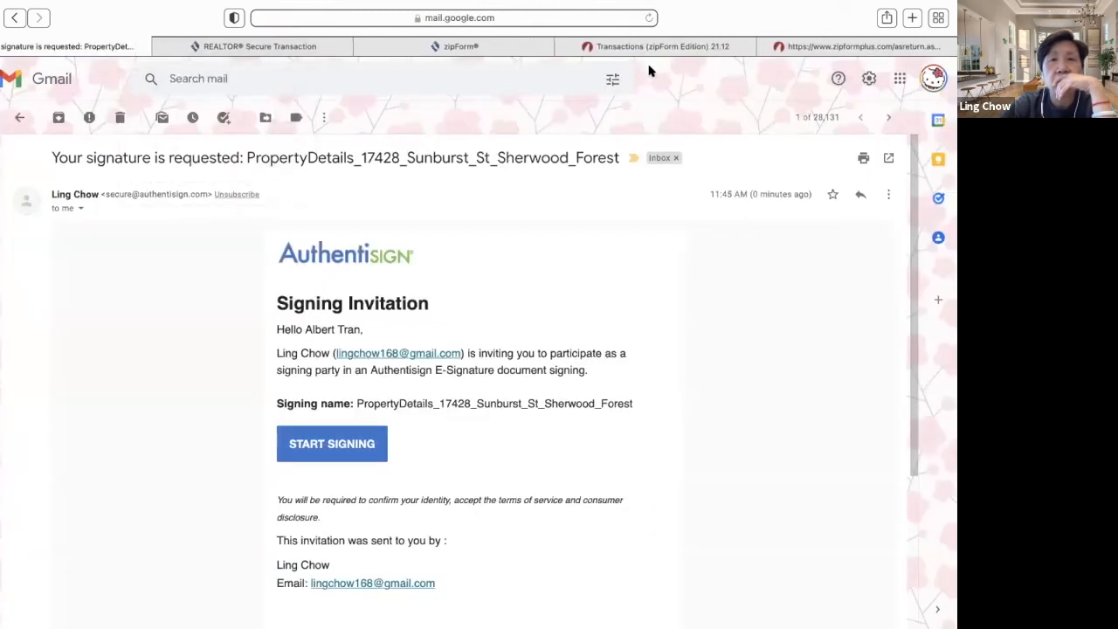
pyautogui.click(664, 47)
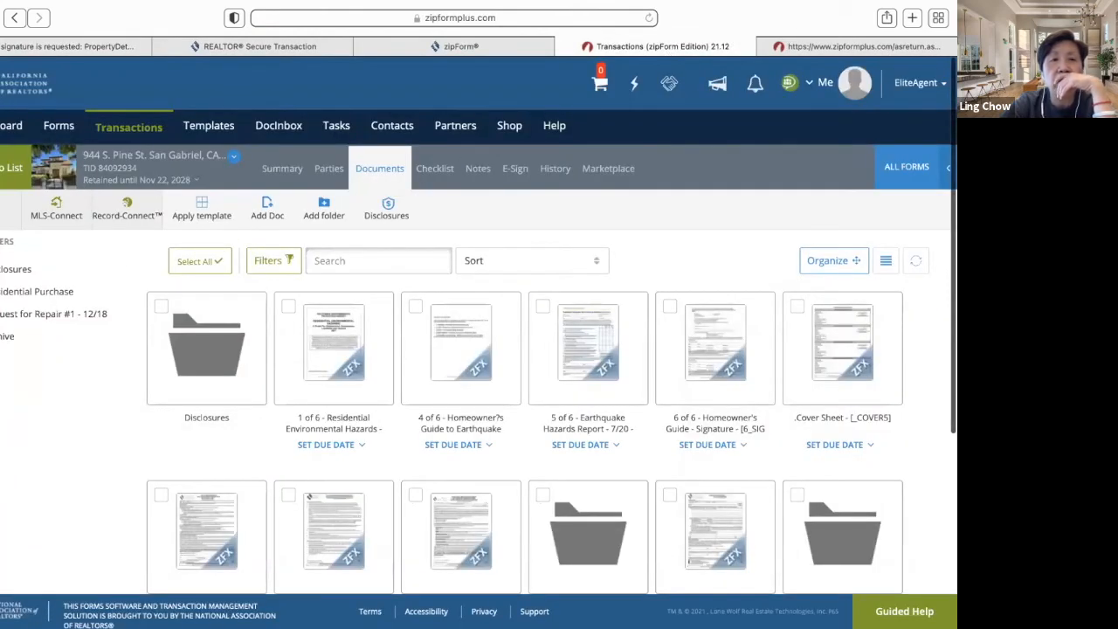
pyautogui.click(10, 166)
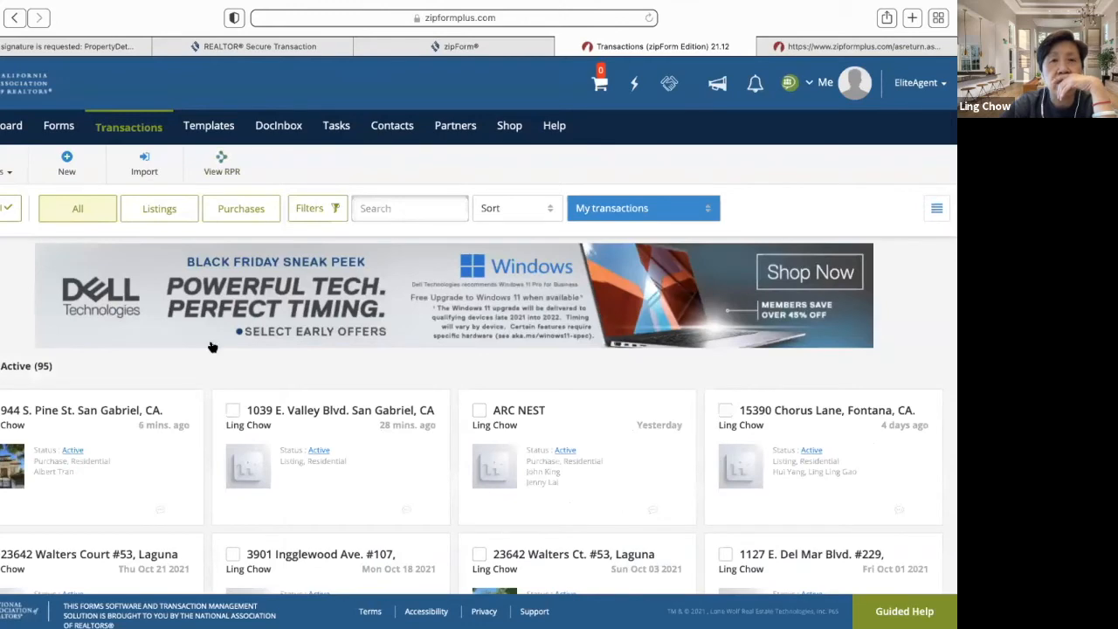
pyautogui.click(114, 418)
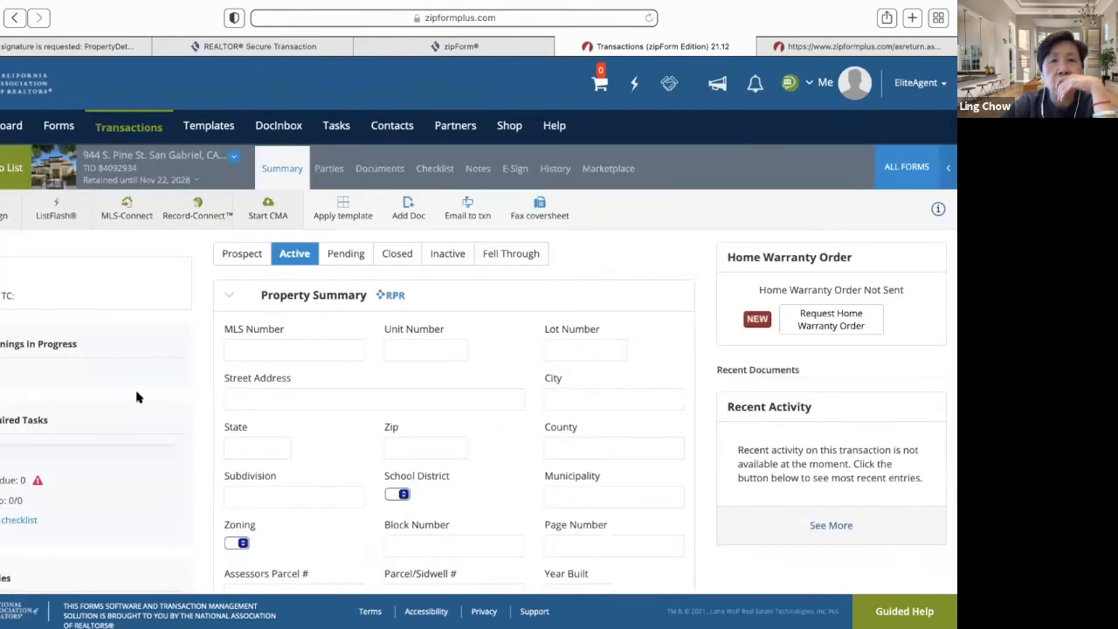
pyautogui.click(382, 170)
pyautogui.scroll(-5, 320, 379)
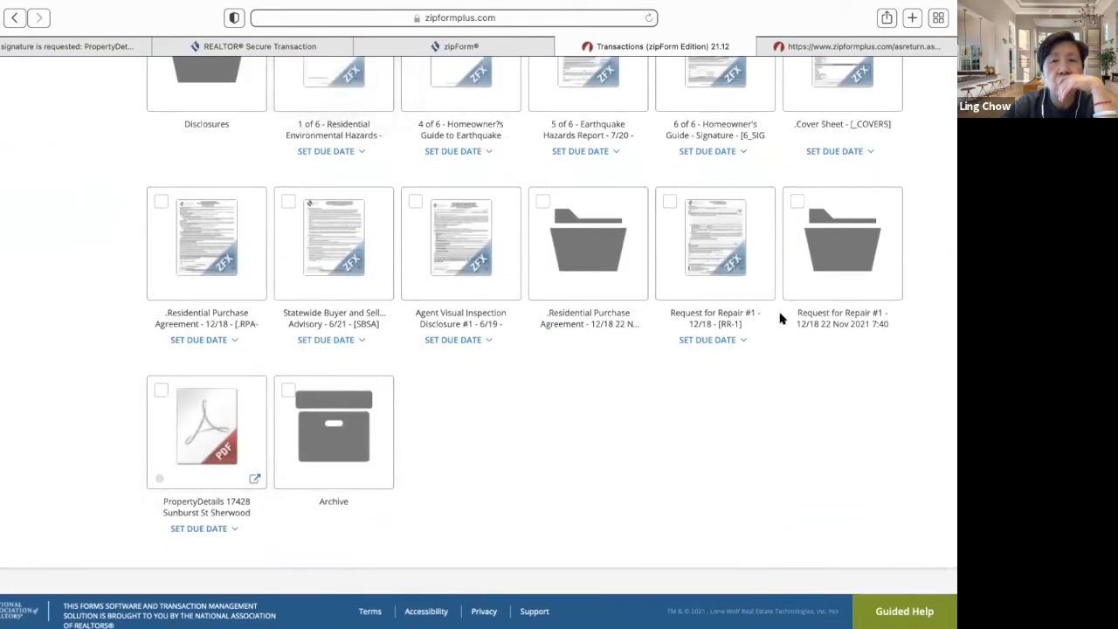
pyautogui.scroll(1, 510, 375)
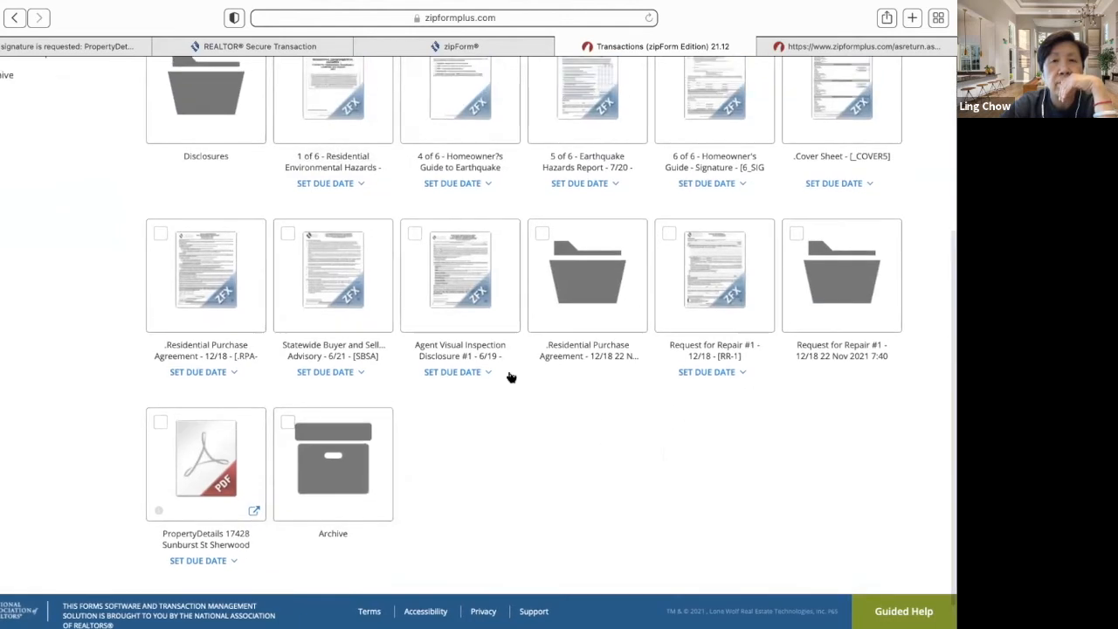
pyautogui.scroll(8, 510, 377)
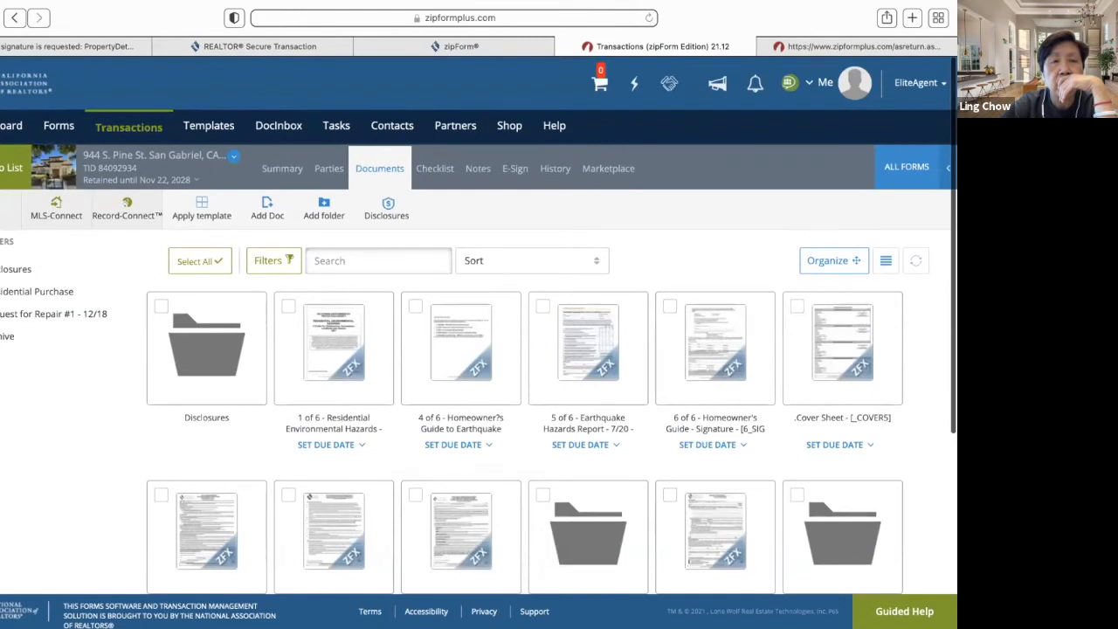
pyautogui.click(515, 169)
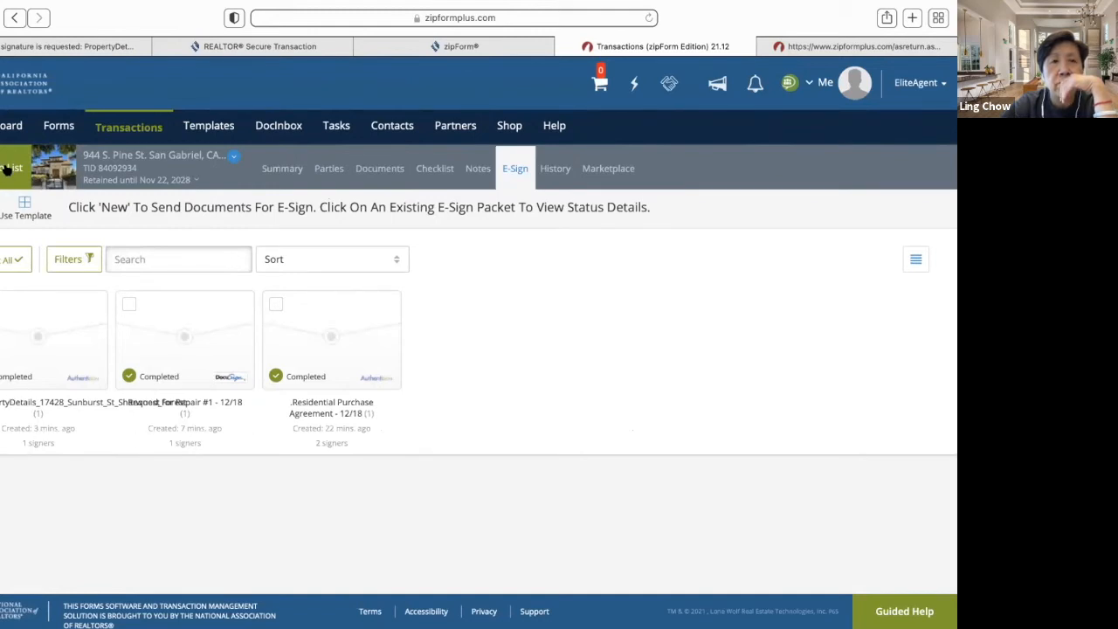
# - Reopen the transaction's documents and open the PropertyDetails folder with the signed PDF
pyautogui.click(8, 168)
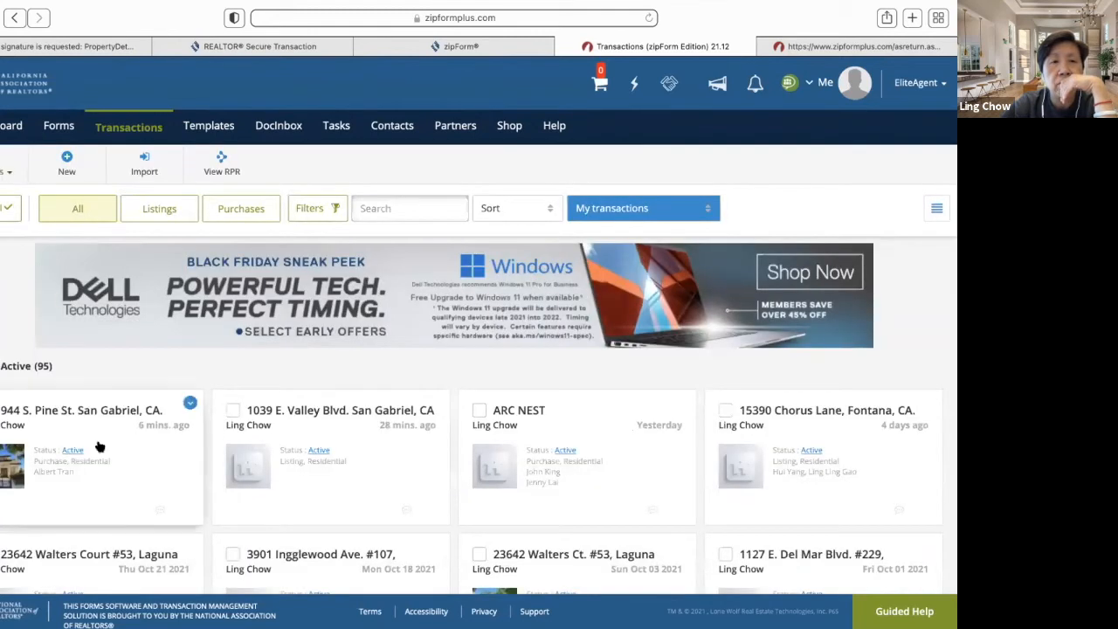
pyautogui.click(107, 409)
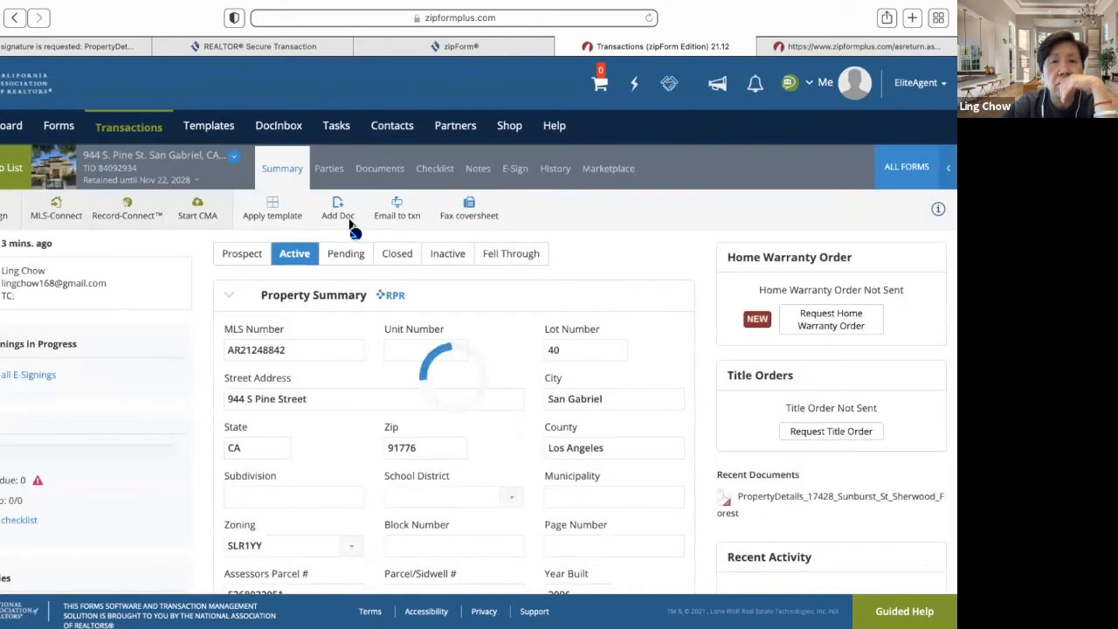
pyautogui.click(384, 173)
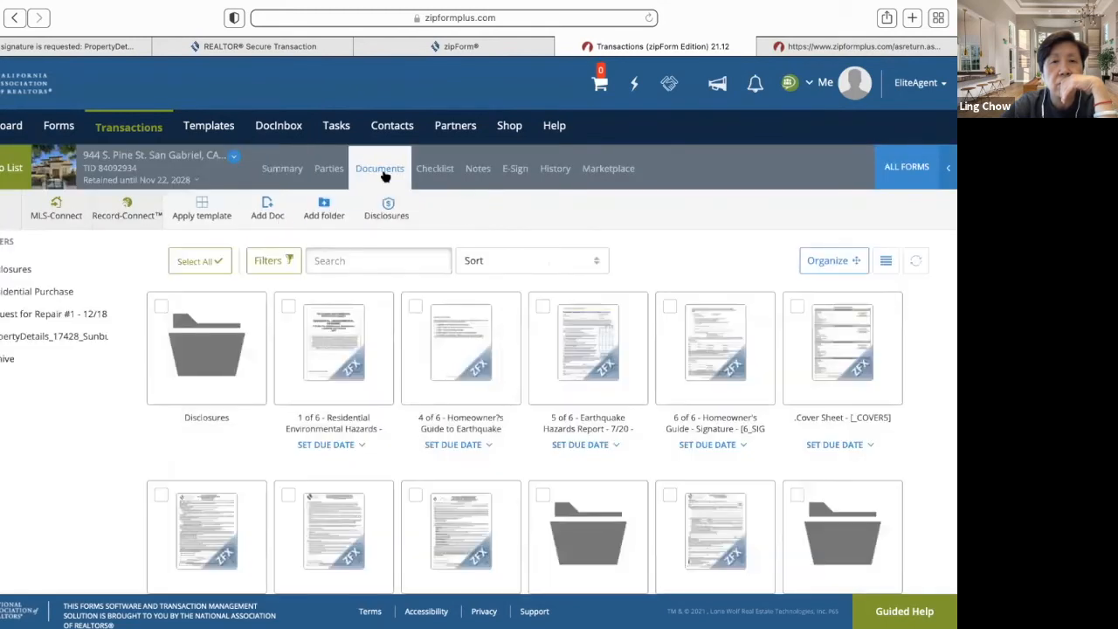
pyautogui.scroll(-1, 301, 364)
pyautogui.scroll(-4, 302, 363)
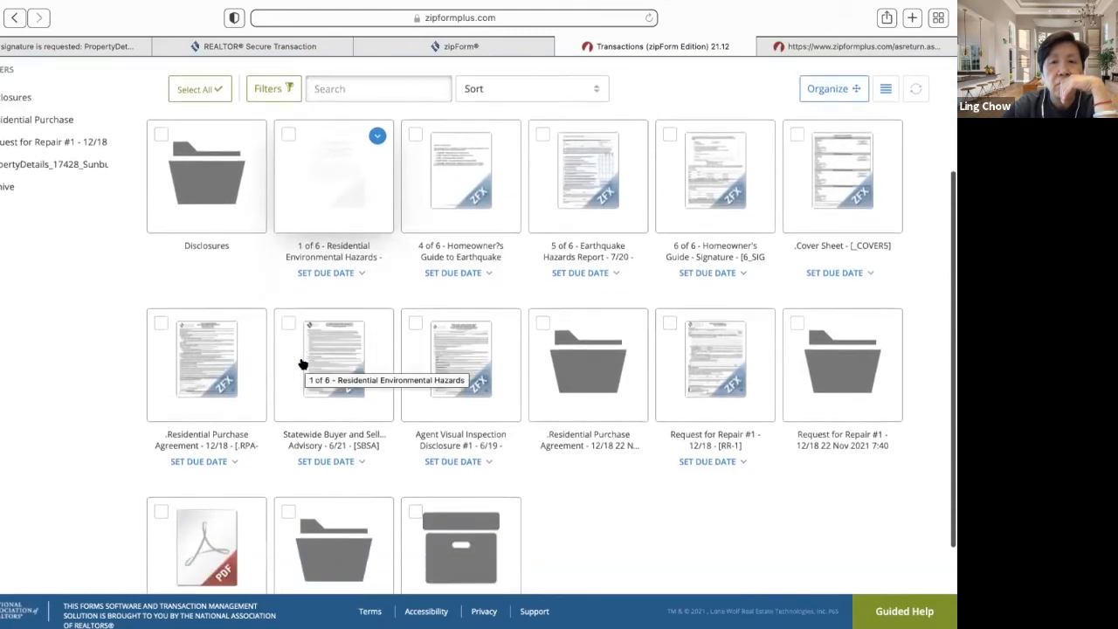
pyautogui.scroll(-1, 301, 363)
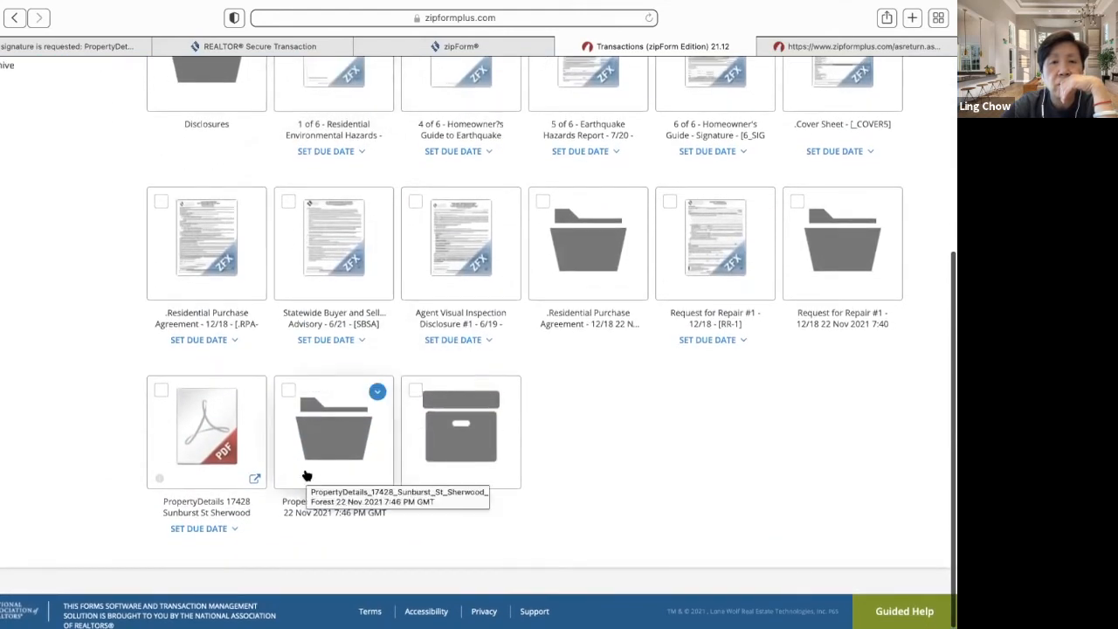
pyautogui.click(341, 441)
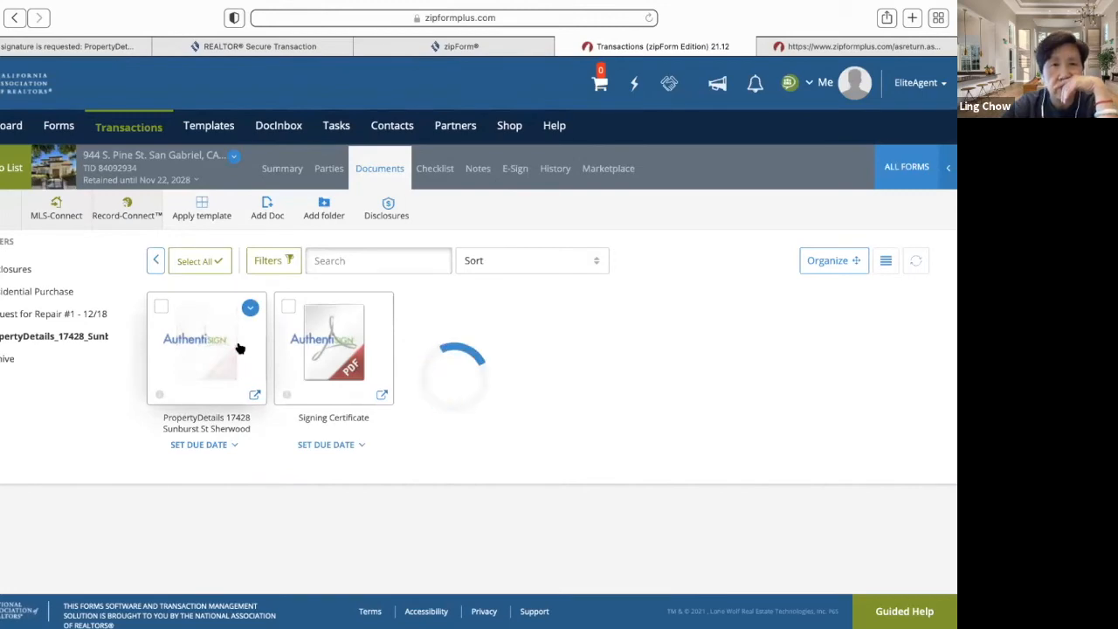
pyautogui.click(240, 349)
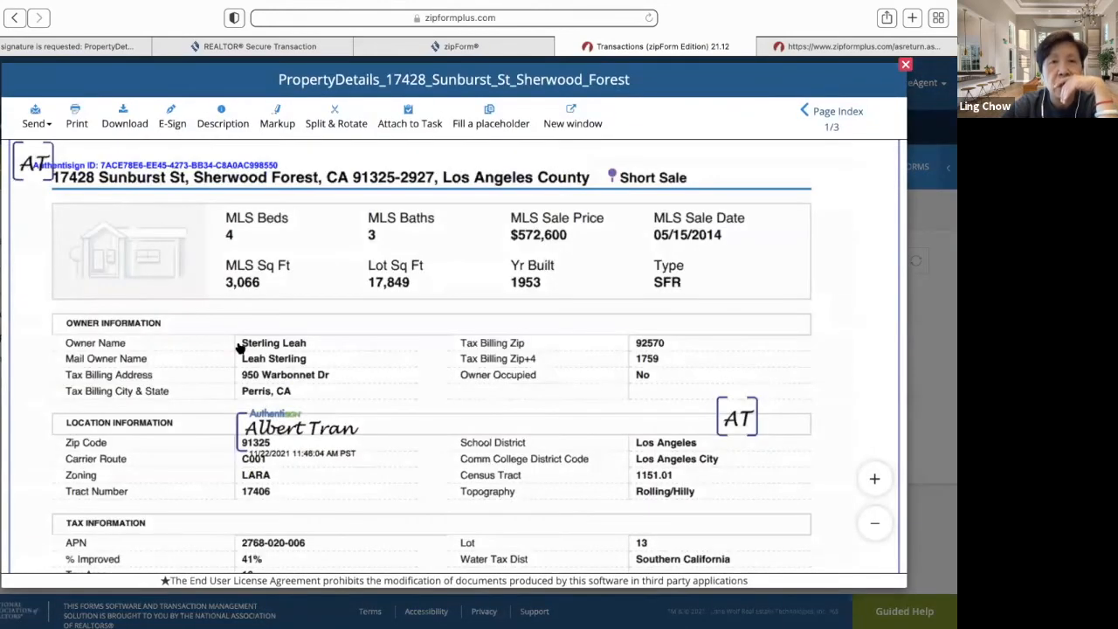
pyautogui.scroll(-5, 253, 390)
pyautogui.scroll(-15, 259, 389)
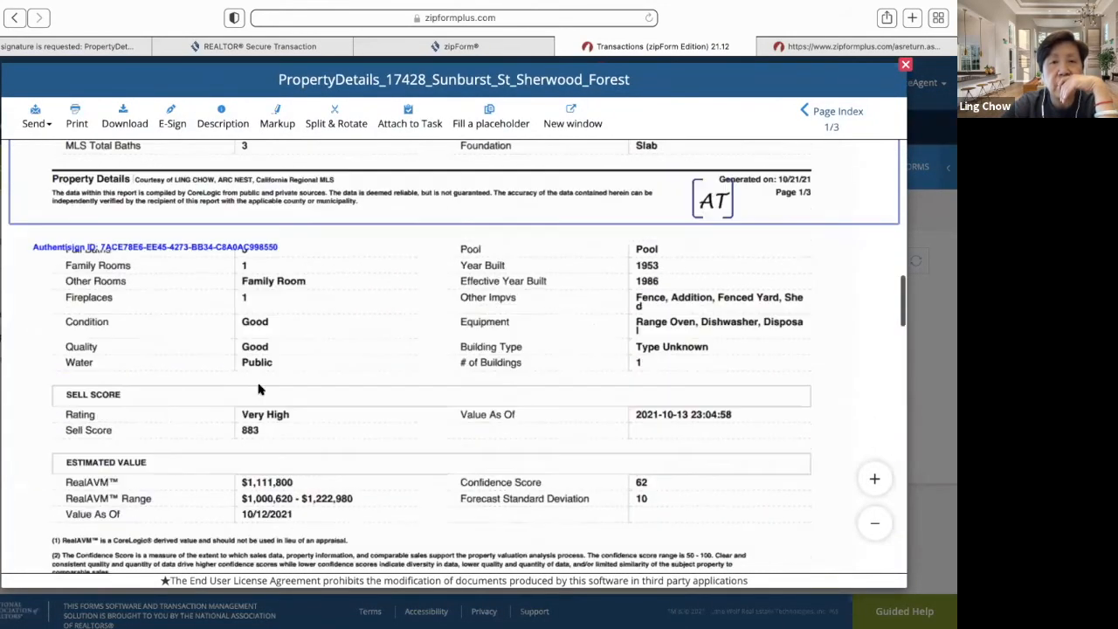
pyautogui.scroll(-12, 258, 389)
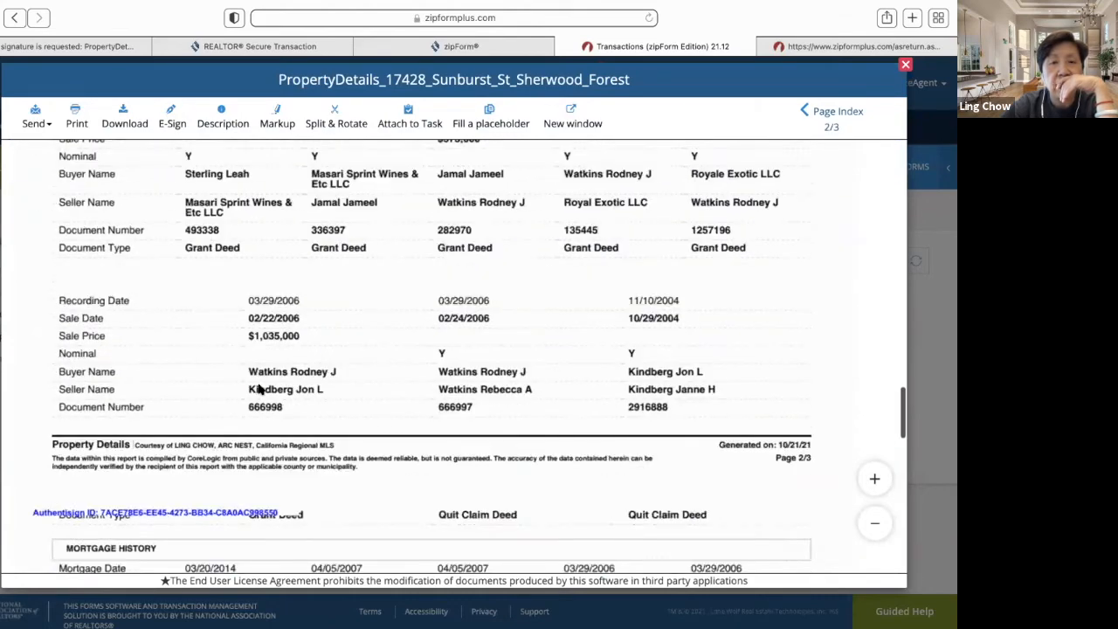
pyautogui.scroll(-10, 258, 389)
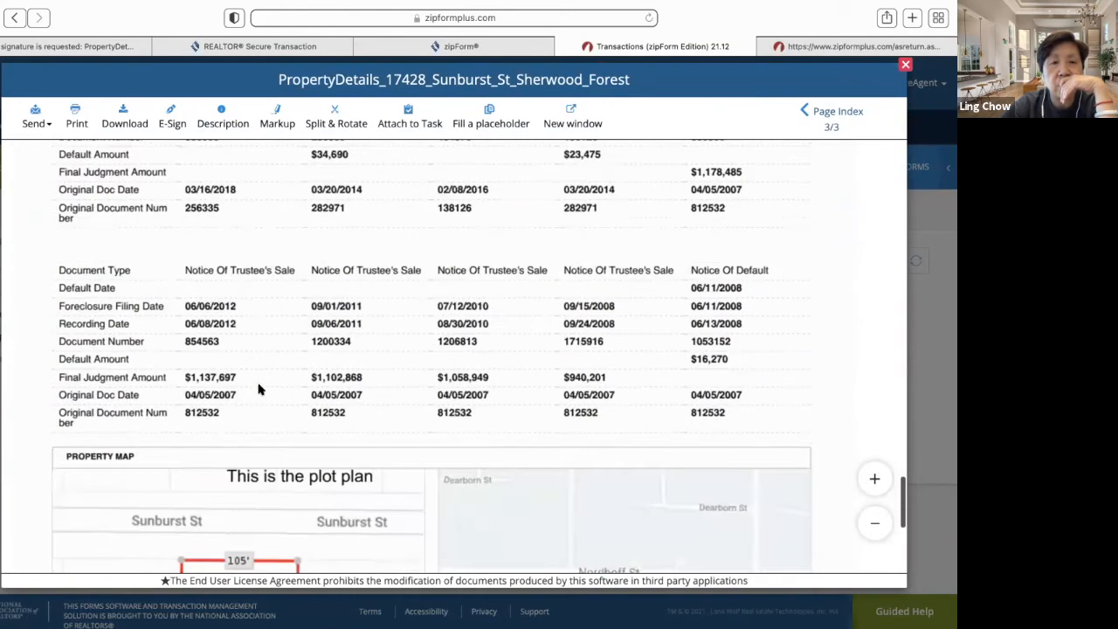
pyautogui.scroll(-3, 259, 390)
pyautogui.scroll(6, 258, 390)
pyautogui.scroll(15, 259, 389)
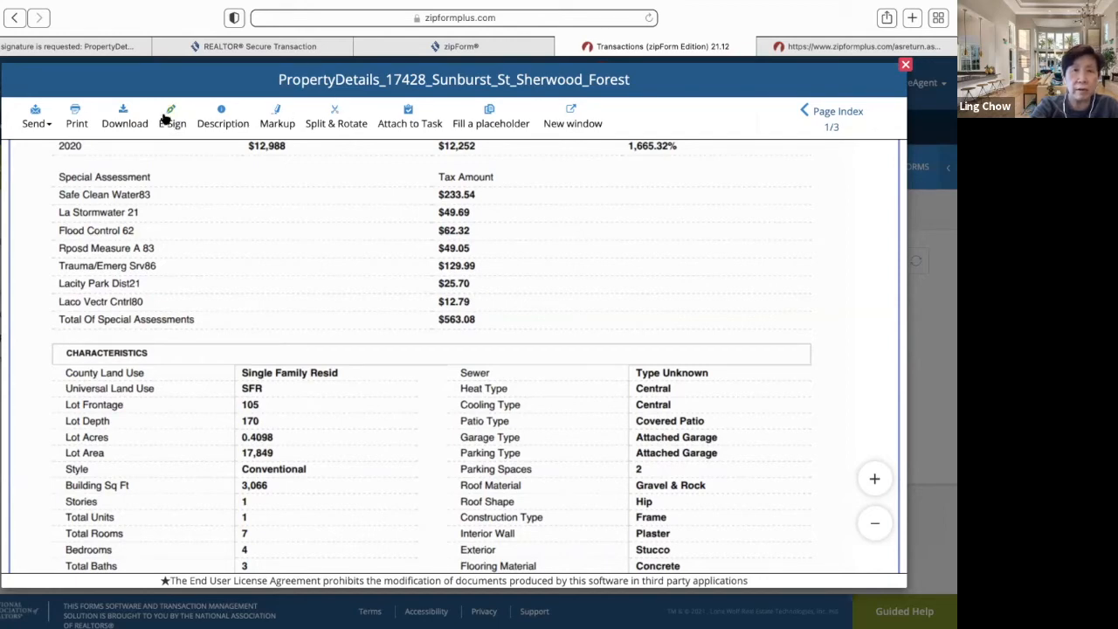
pyautogui.click(906, 65)
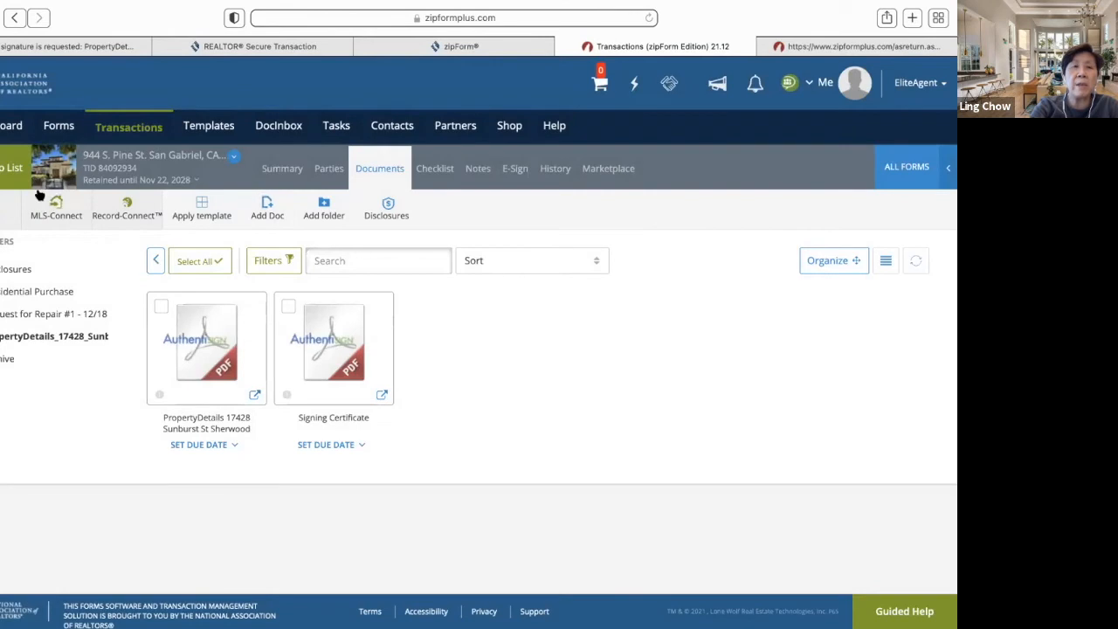
pyautogui.click(7, 172)
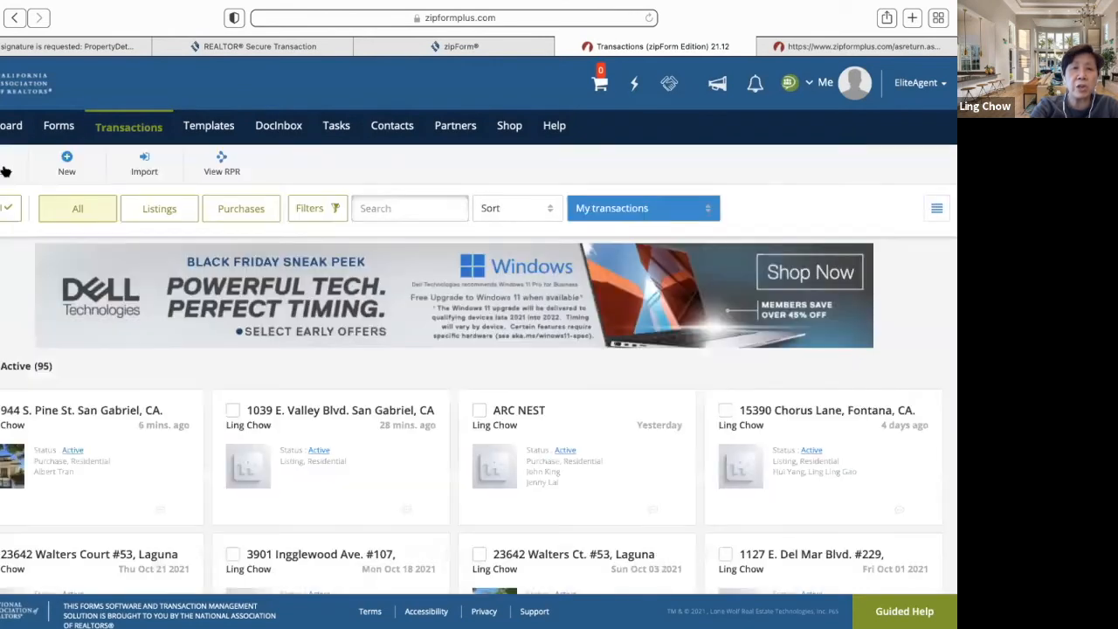
pyautogui.click(66, 414)
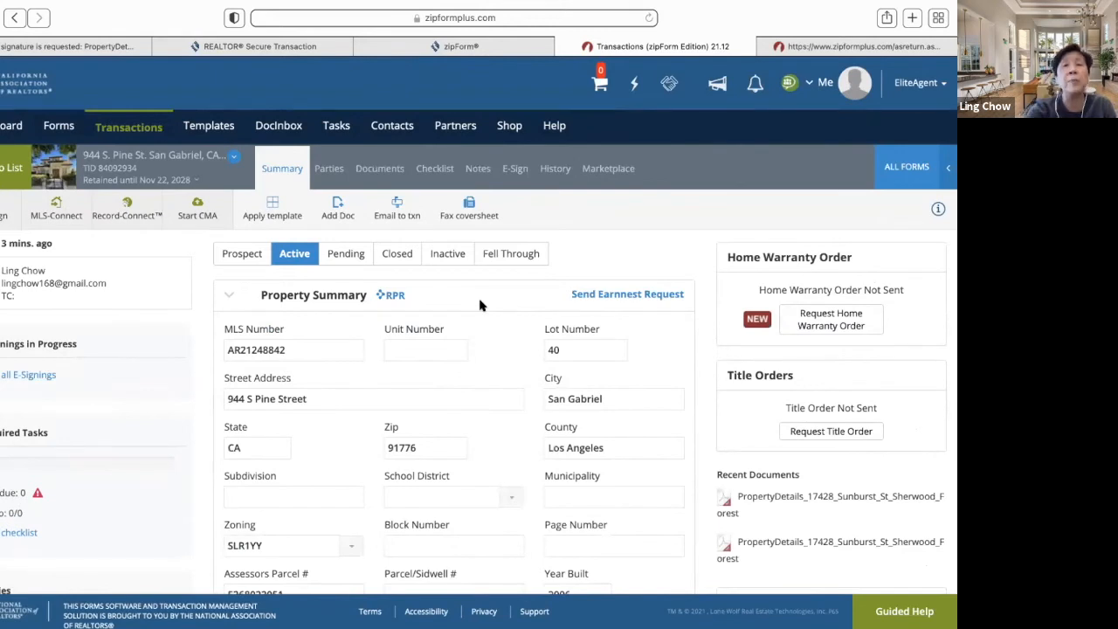
pyautogui.click(391, 177)
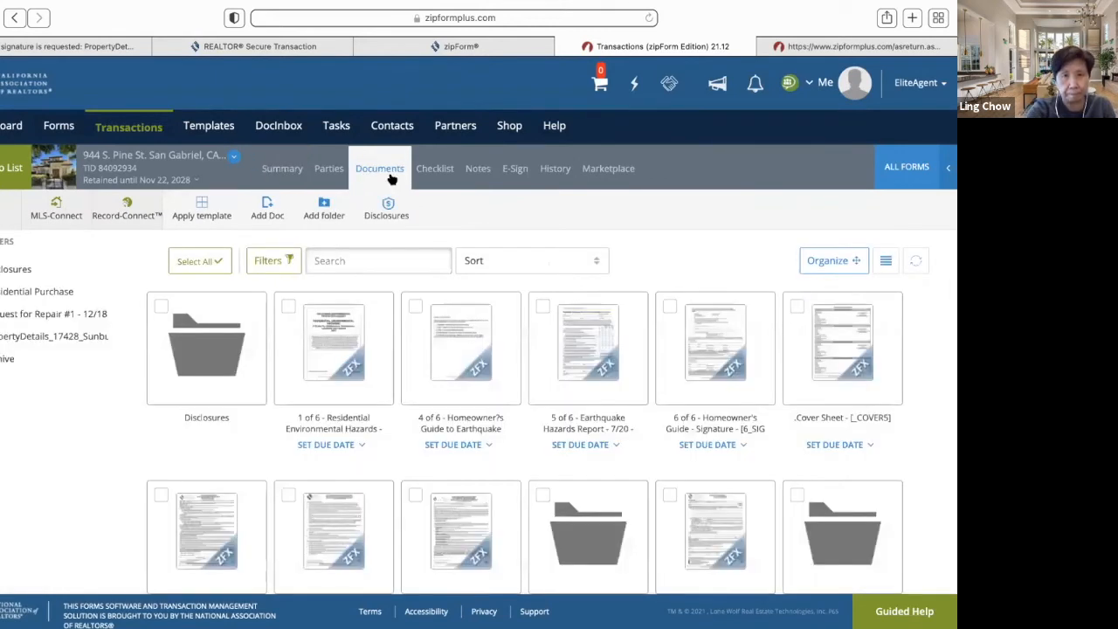
# - Add Addendum No #1 - 12/15 from ALL FORMS in the Form Libraries, then close the libraries
pyautogui.click(924, 171)
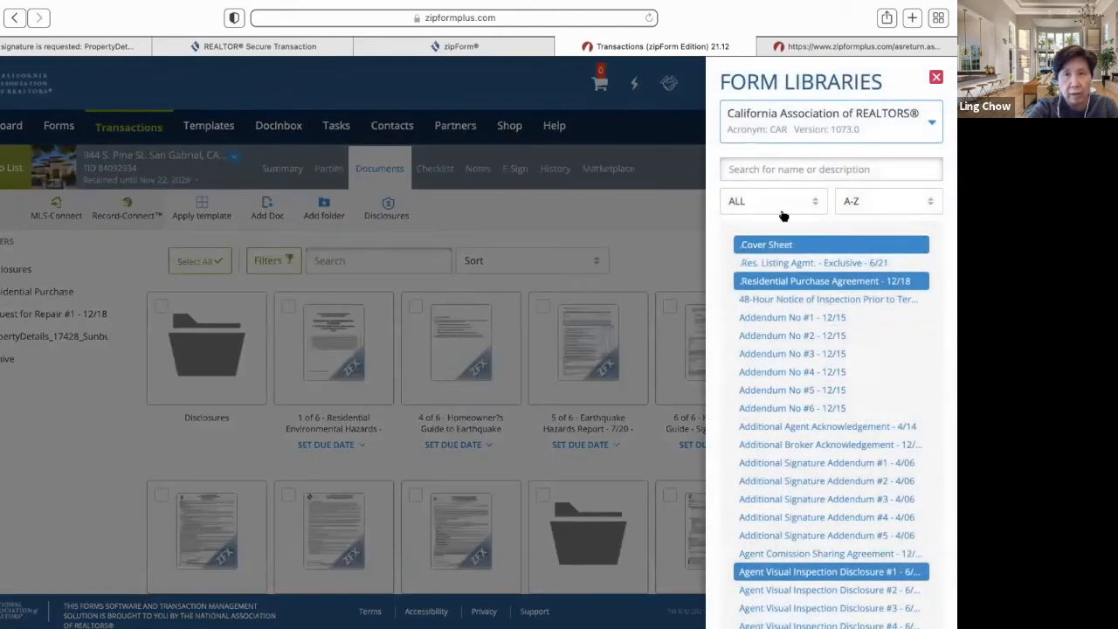
pyautogui.click(799, 168)
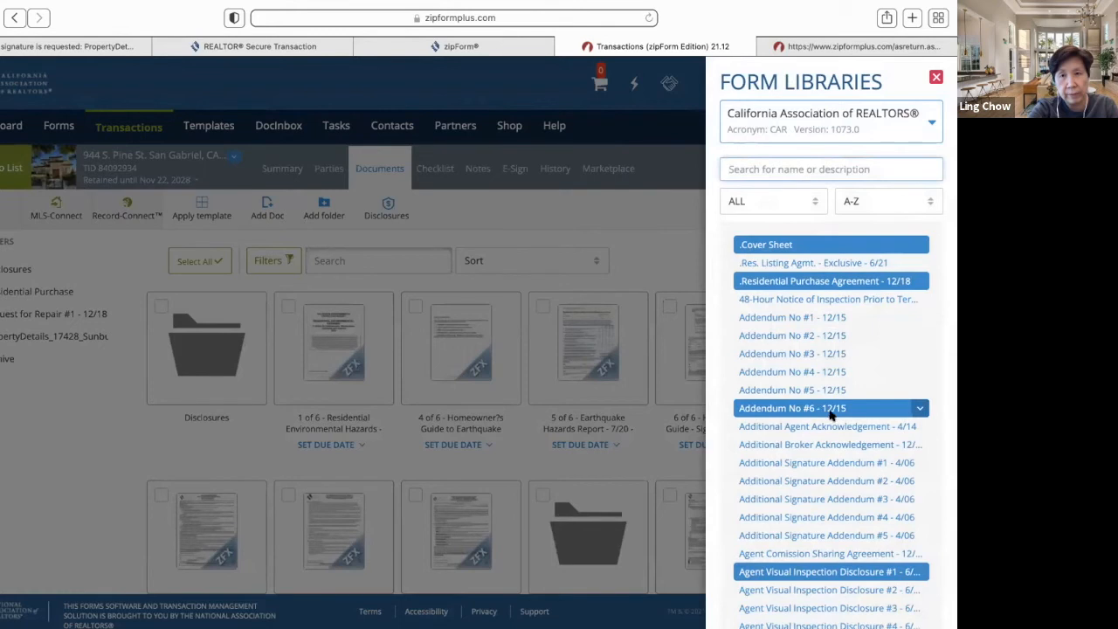
pyautogui.click(805, 325)
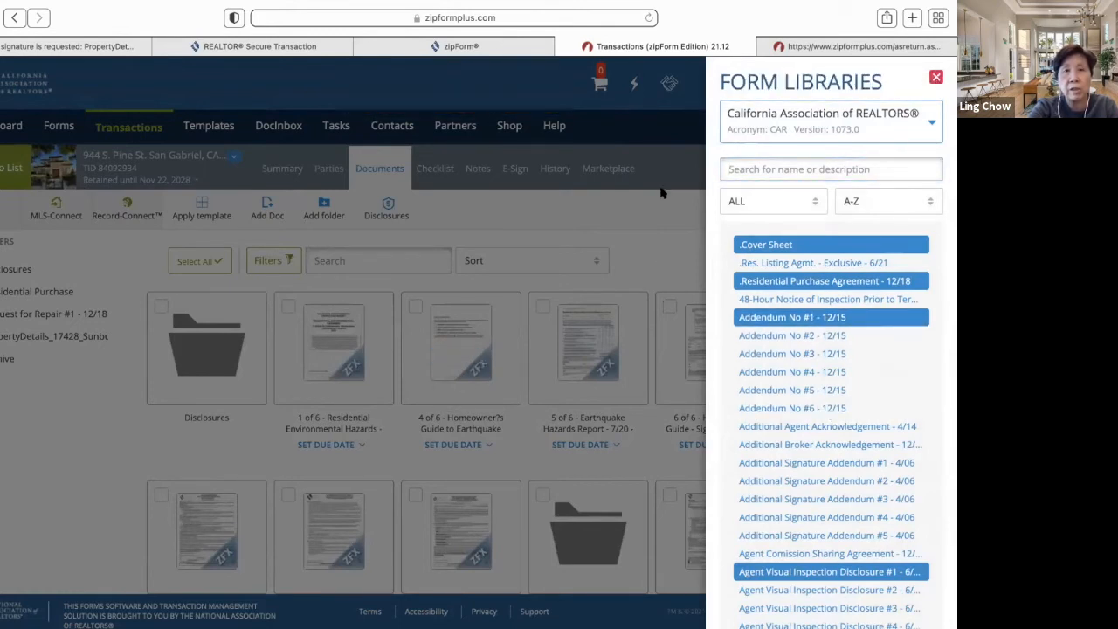
pyautogui.click(936, 77)
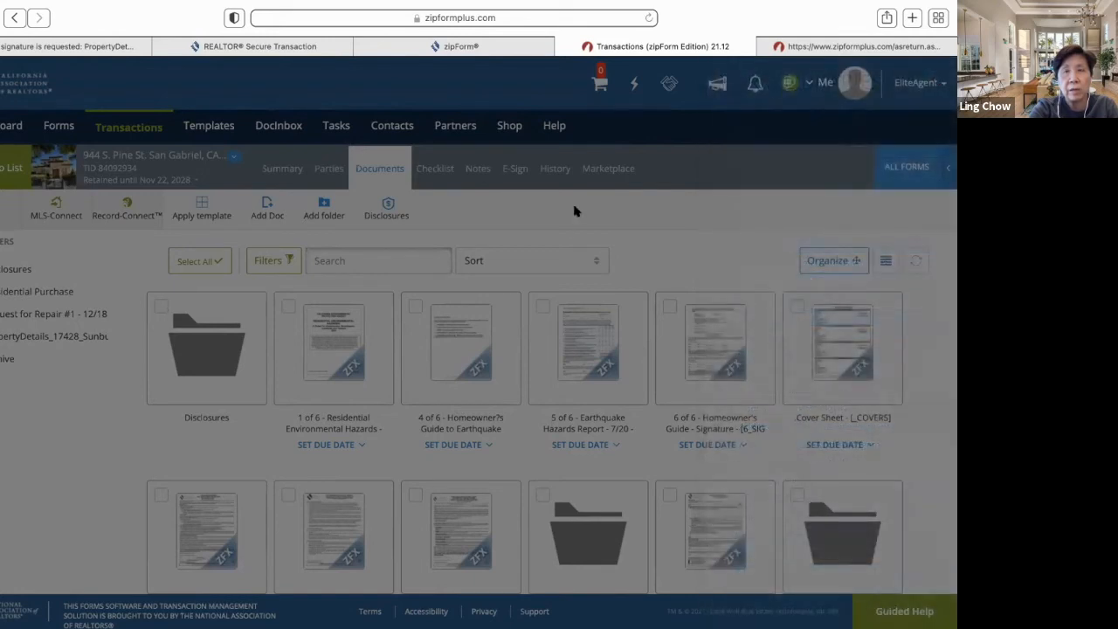
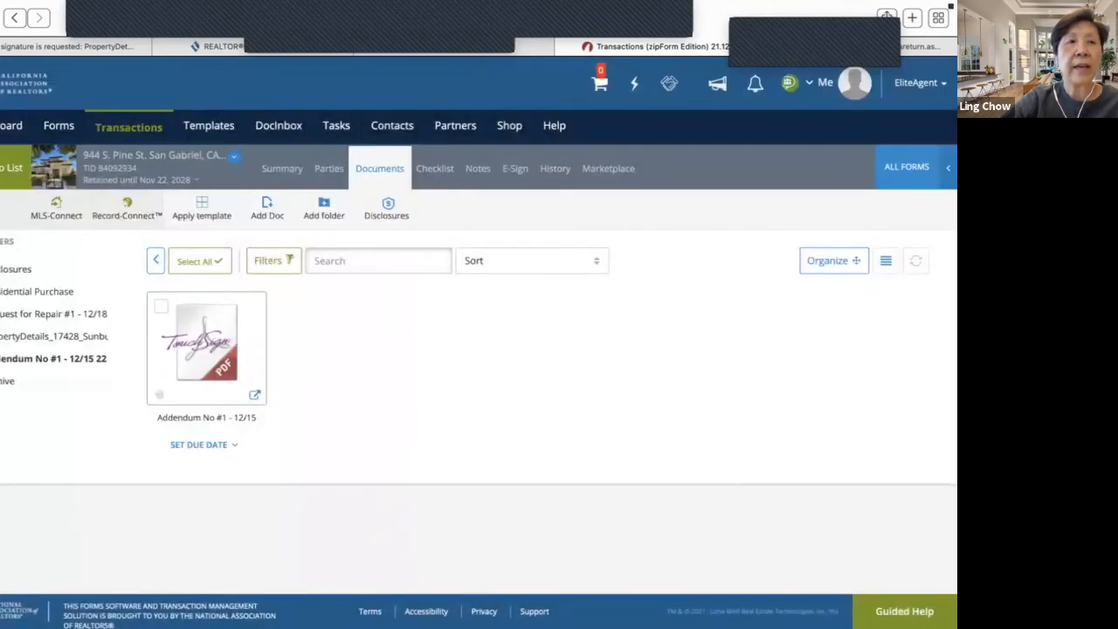
# - Close the Addendum No #1 viewer and return to the list of 95 active transactions
pyautogui.click(128, 126)
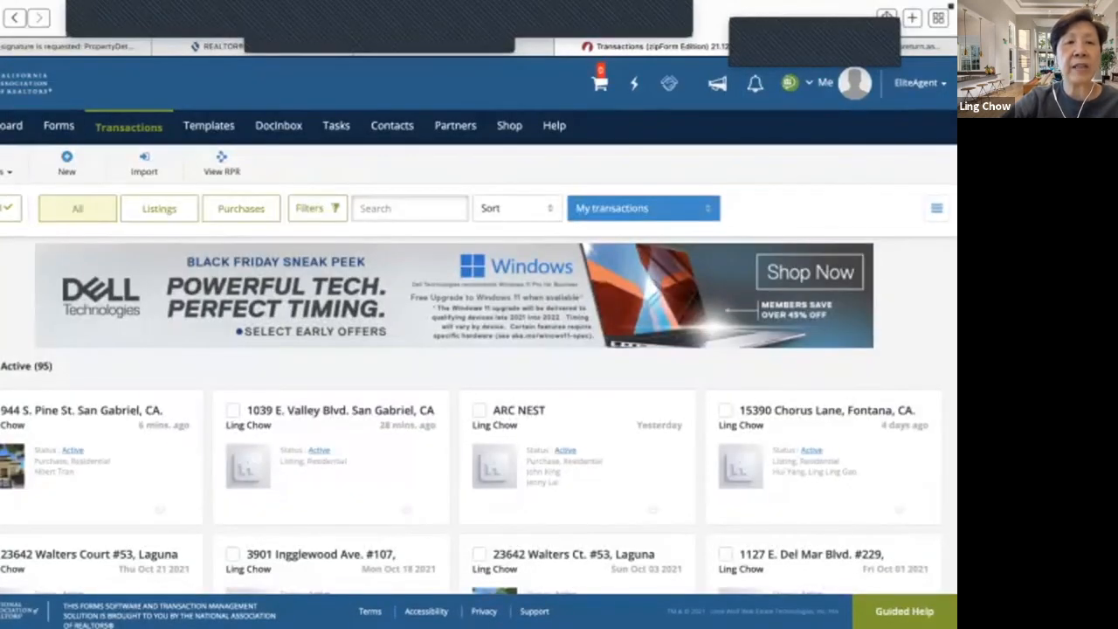
# - Open the most recently updated transaction, check its Parties and Documents, and open the ALL FORMS library
pyautogui.click(82, 410)
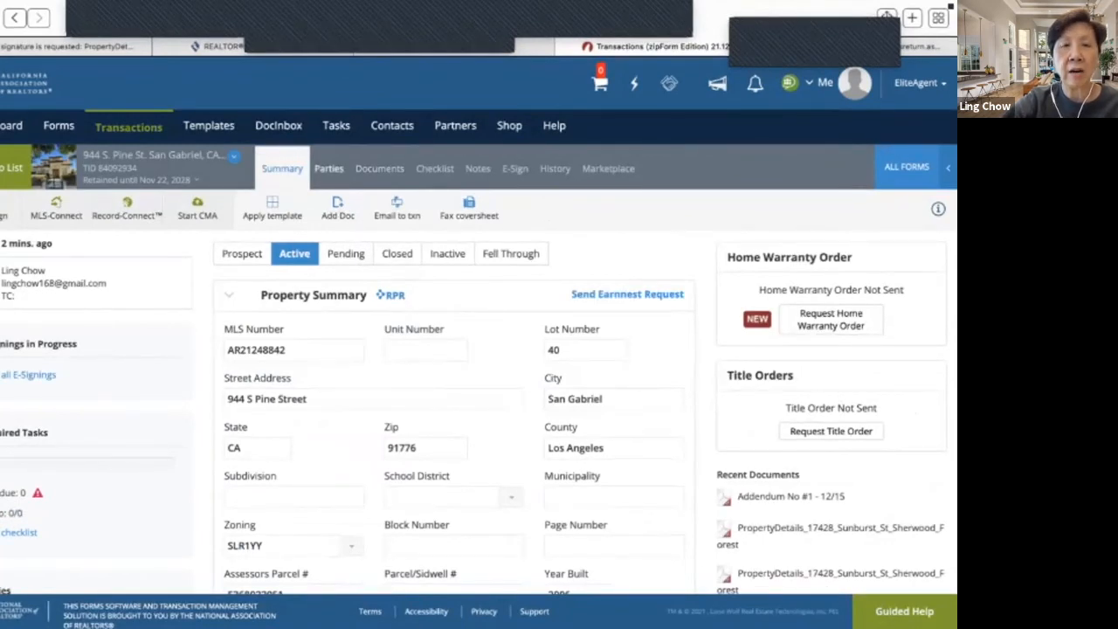
pyautogui.click(329, 169)
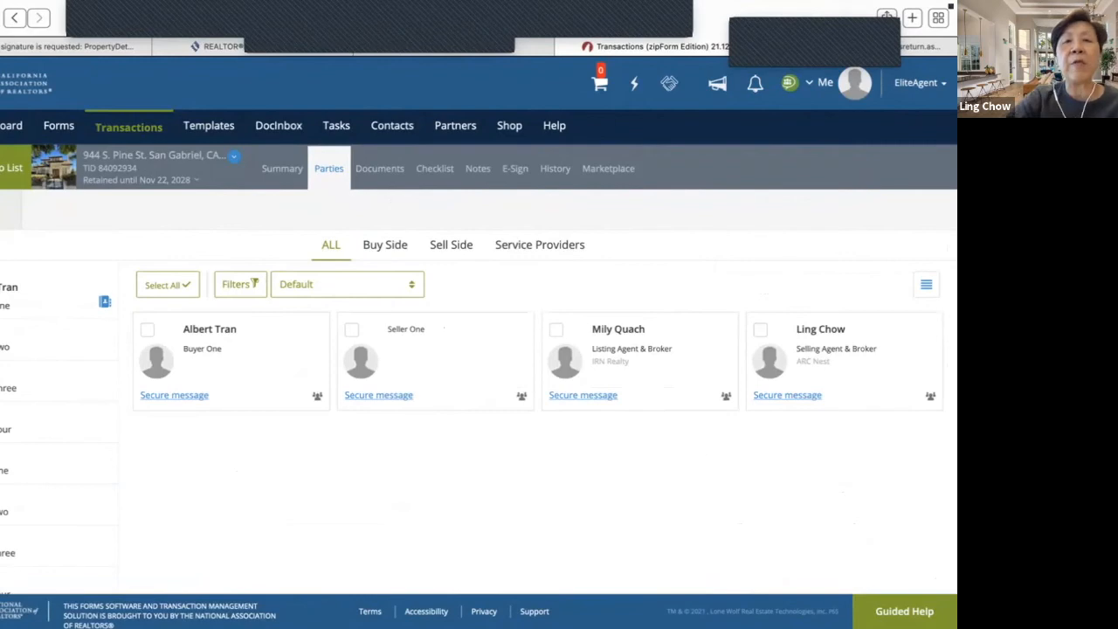
pyautogui.click(379, 168)
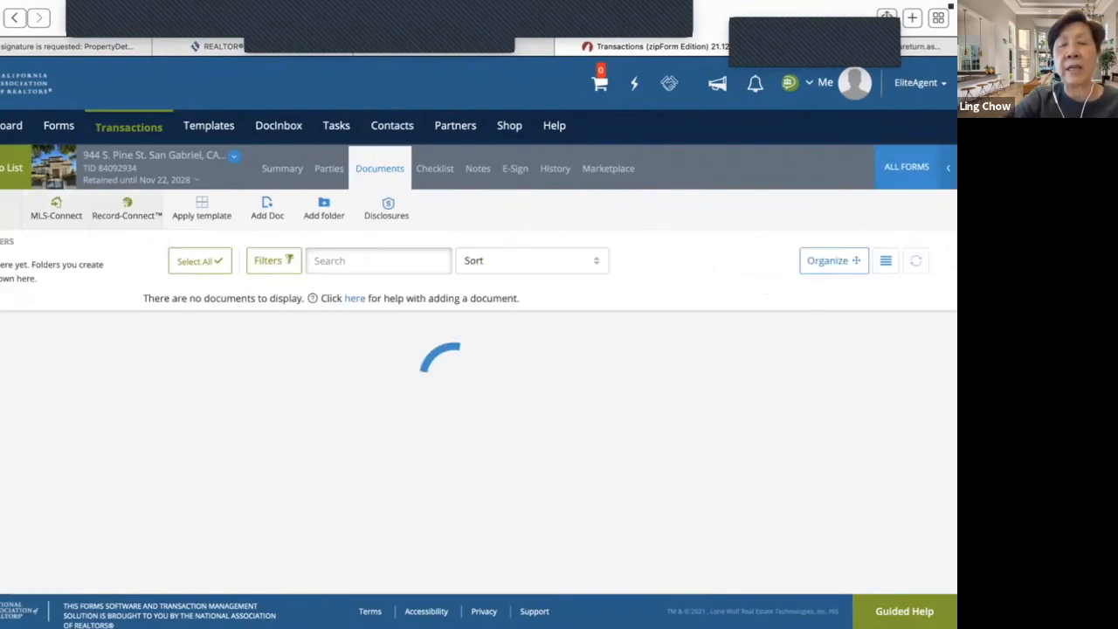
pyautogui.click(906, 167)
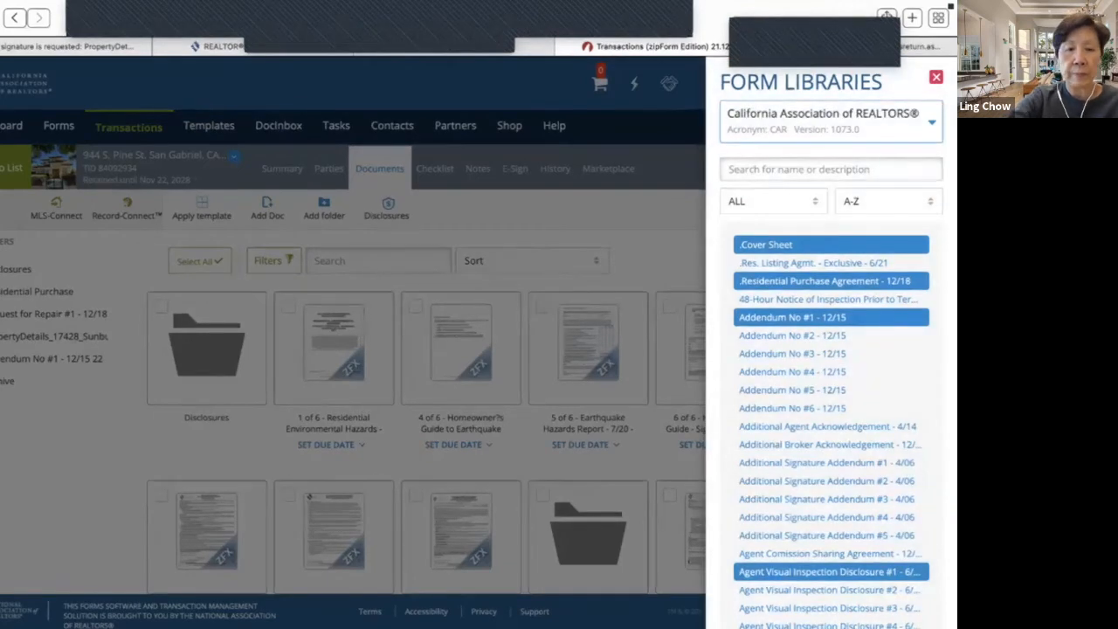
# - Search the form library for 'spa' and add the Seller Property Questionnaire
pyautogui.click(830, 170)
pyautogui.write('spa')
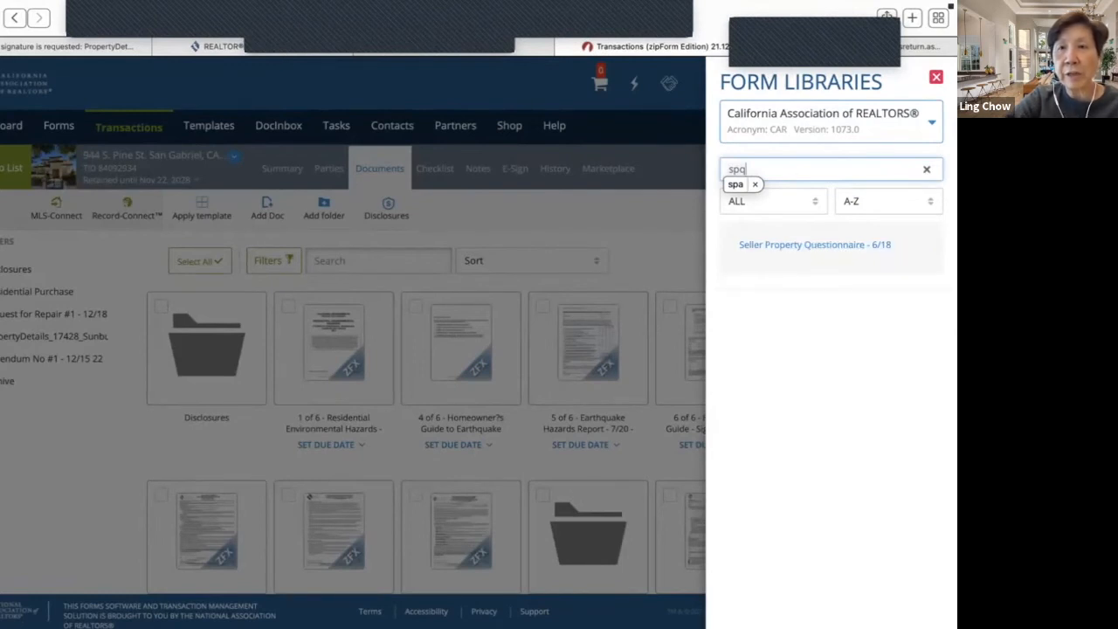
pyautogui.click(821, 244)
pyautogui.click(873, 269)
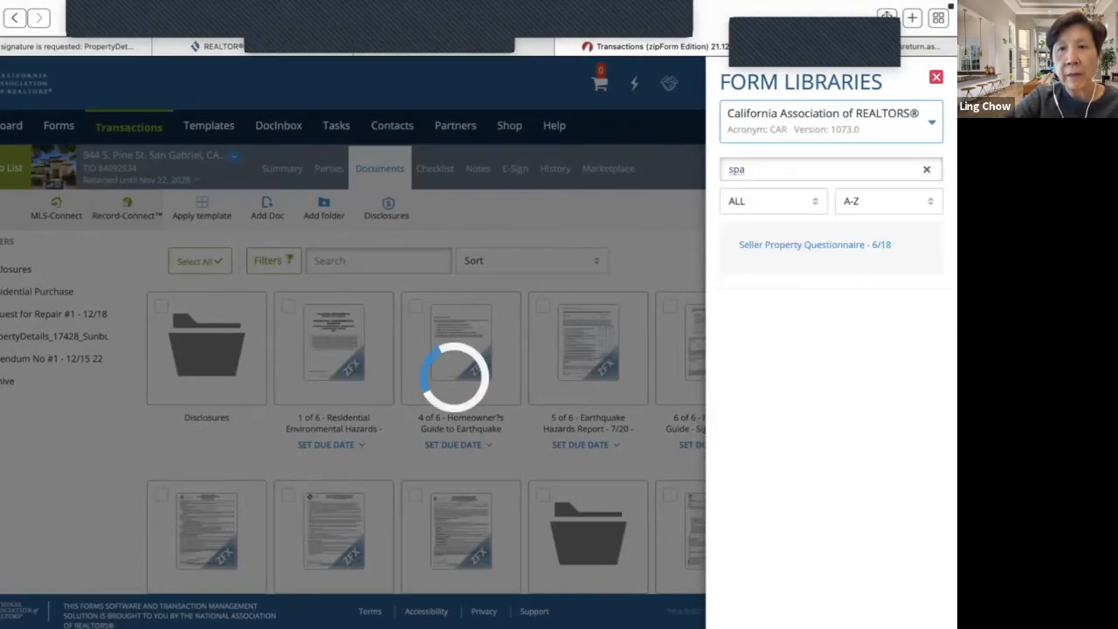
# - Search for 'tds', add the Real Estate Transfer Disclosure Statement, and close the library
pyautogui.click(927, 169)
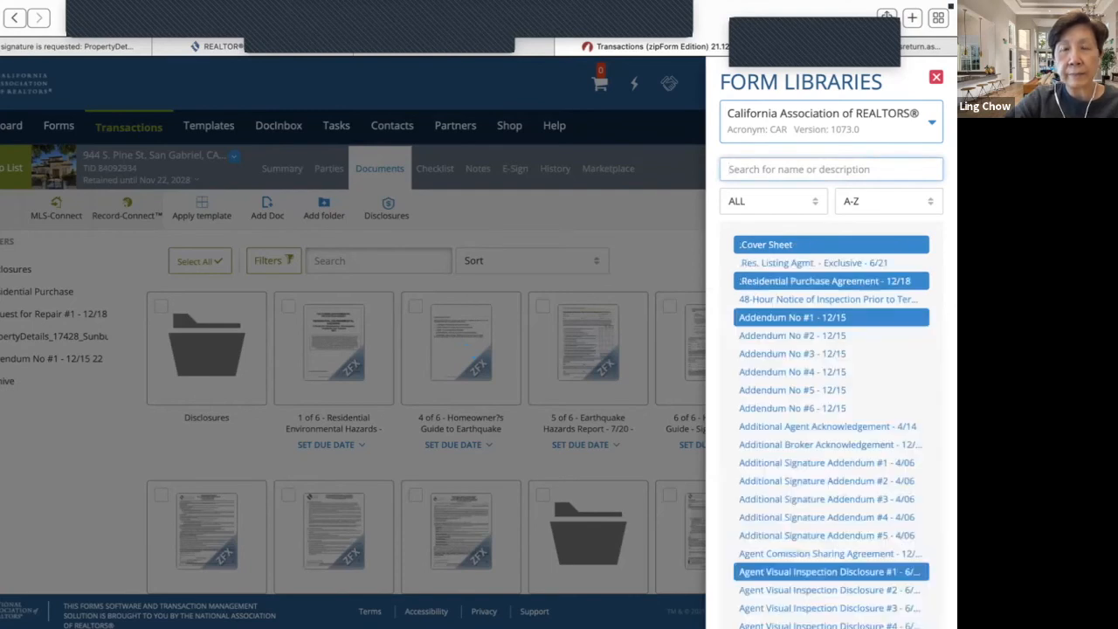
pyautogui.write('tds')
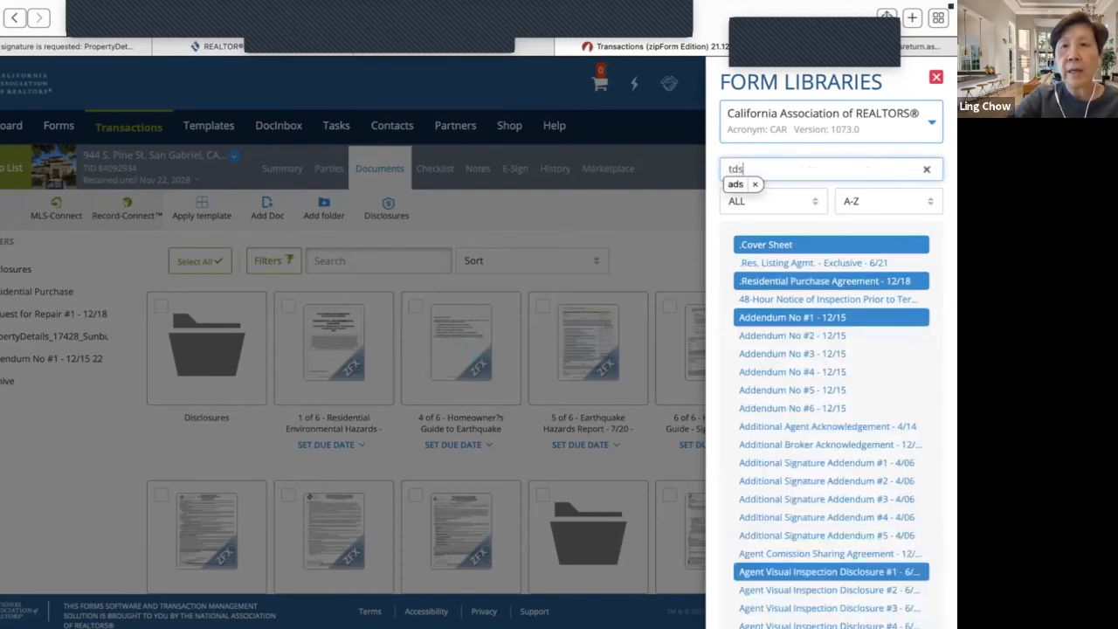
pyautogui.click(830, 262)
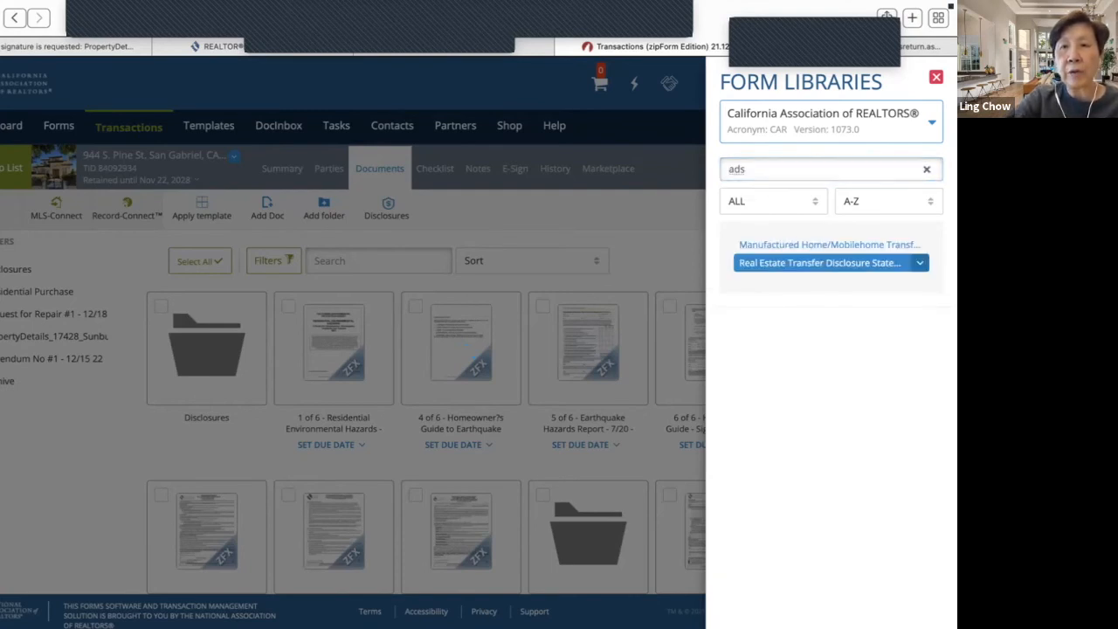
pyautogui.click(920, 262)
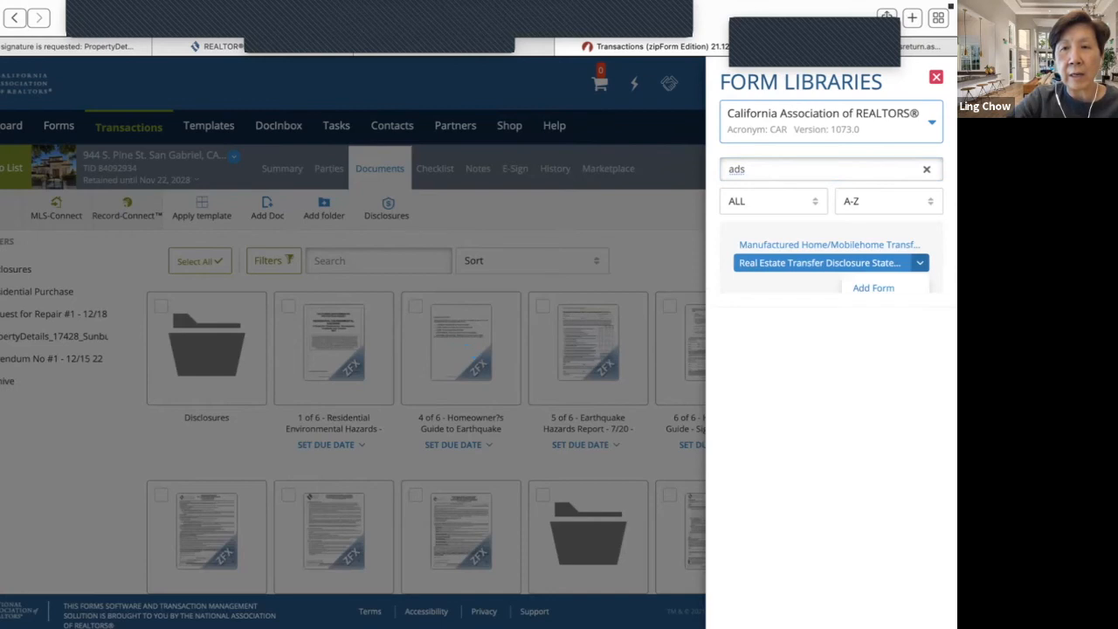
pyautogui.click(873, 287)
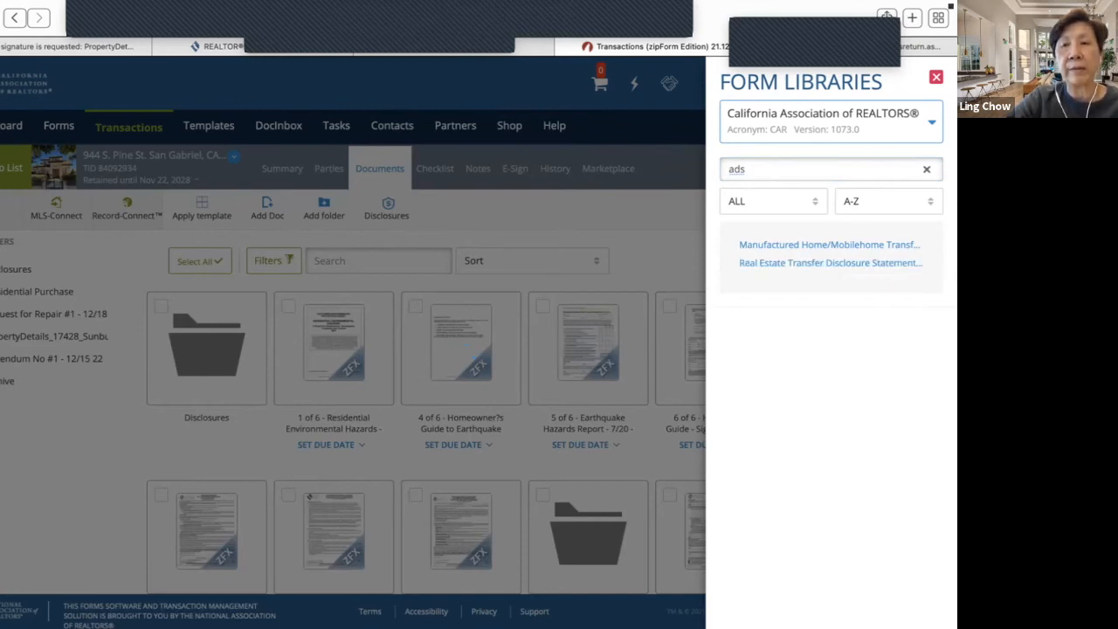
pyautogui.click(920, 263)
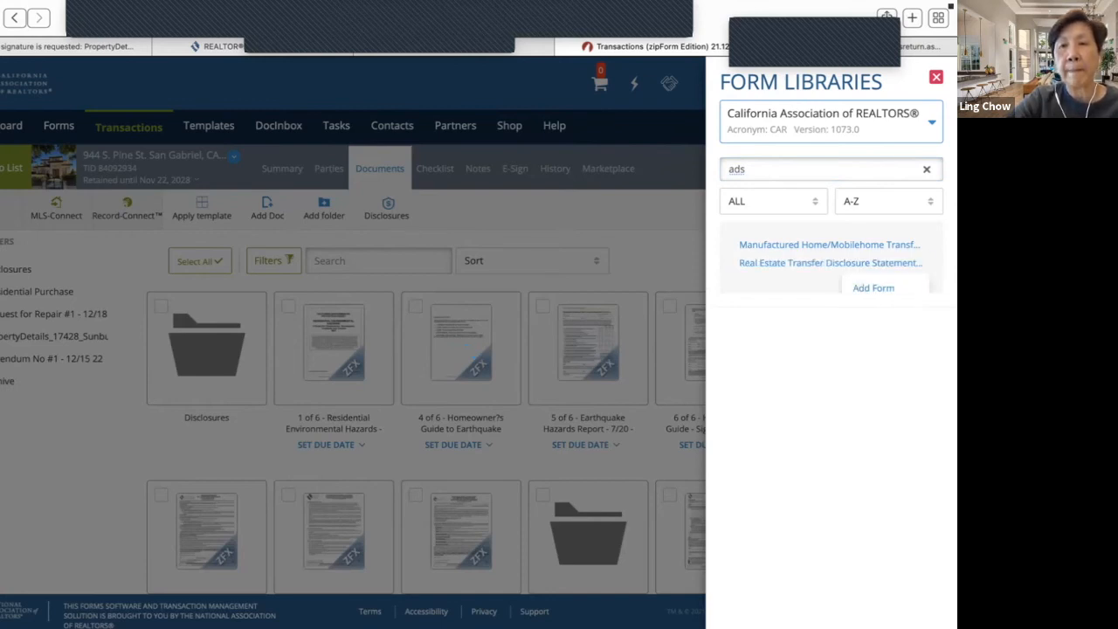
pyautogui.click(873, 288)
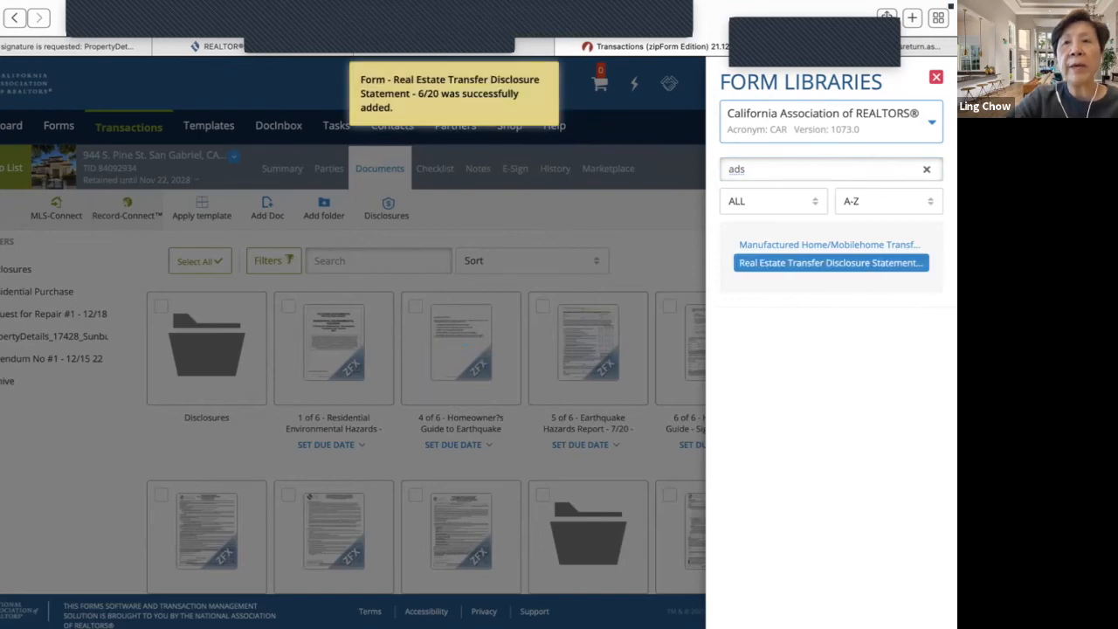
pyautogui.click(936, 77)
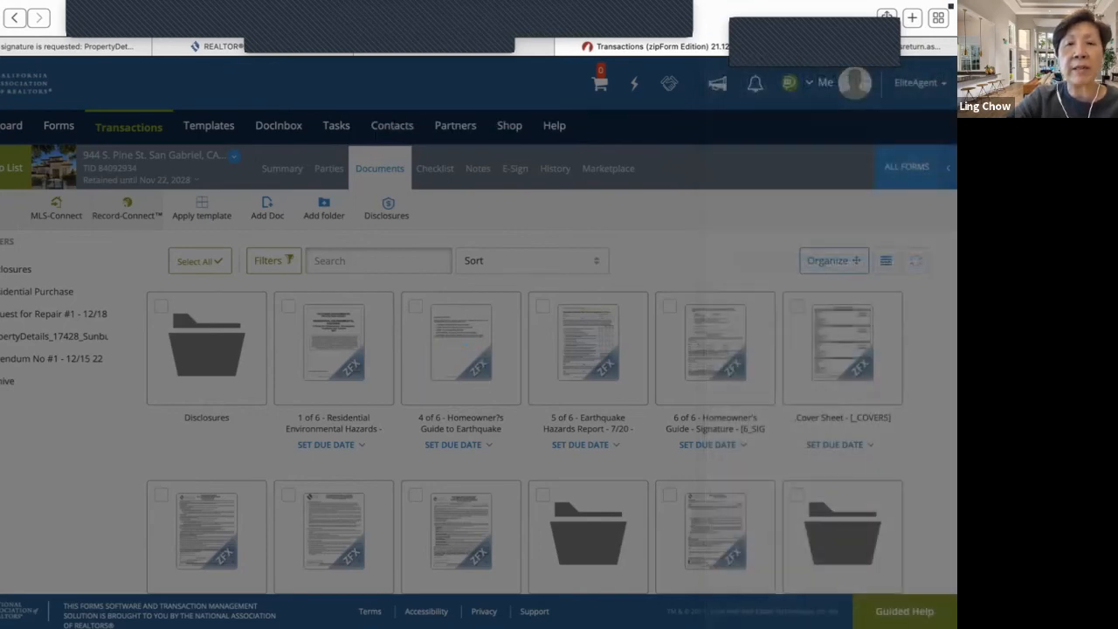
pyautogui.scroll(-1, 461, 308)
pyautogui.scroll(-5, 461, 341)
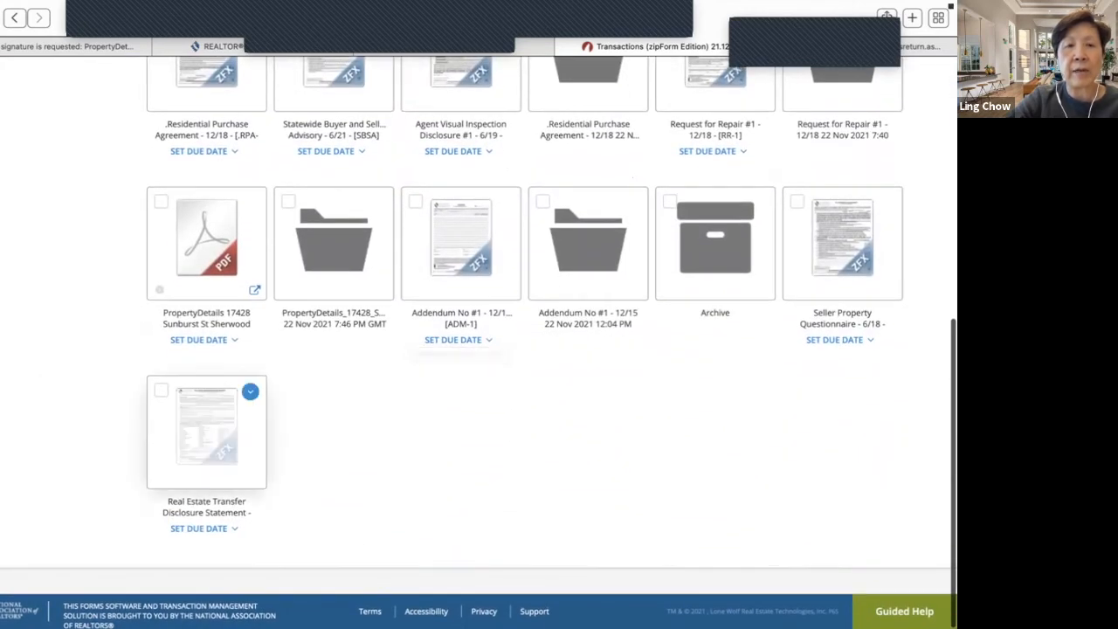
pyautogui.click(206, 428)
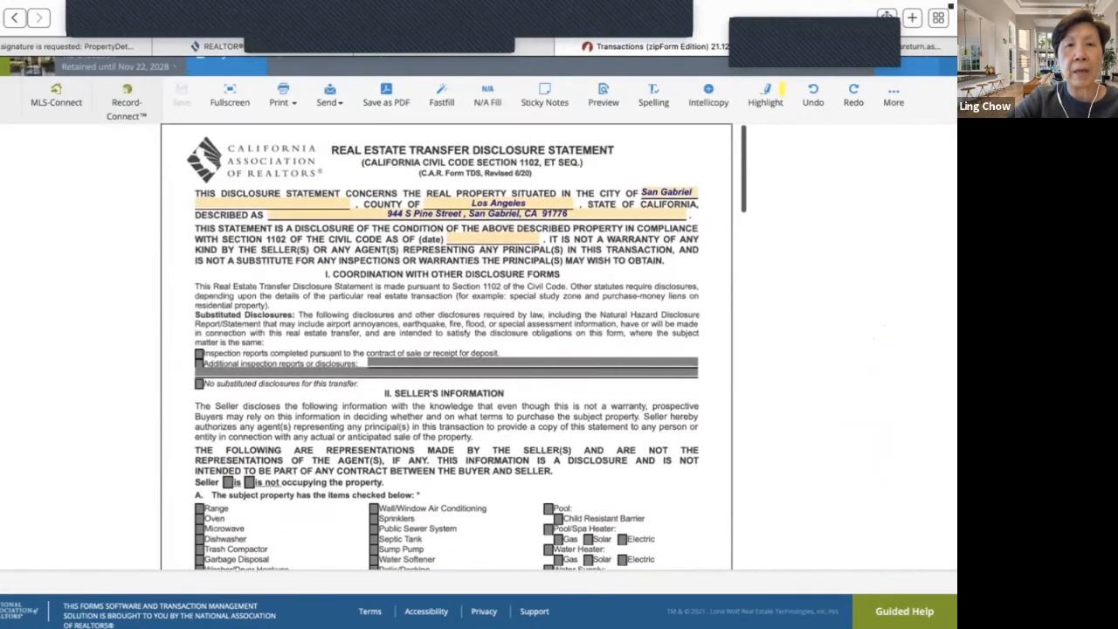
pyautogui.click(229, 94)
pyautogui.scroll(-7, 454, 385)
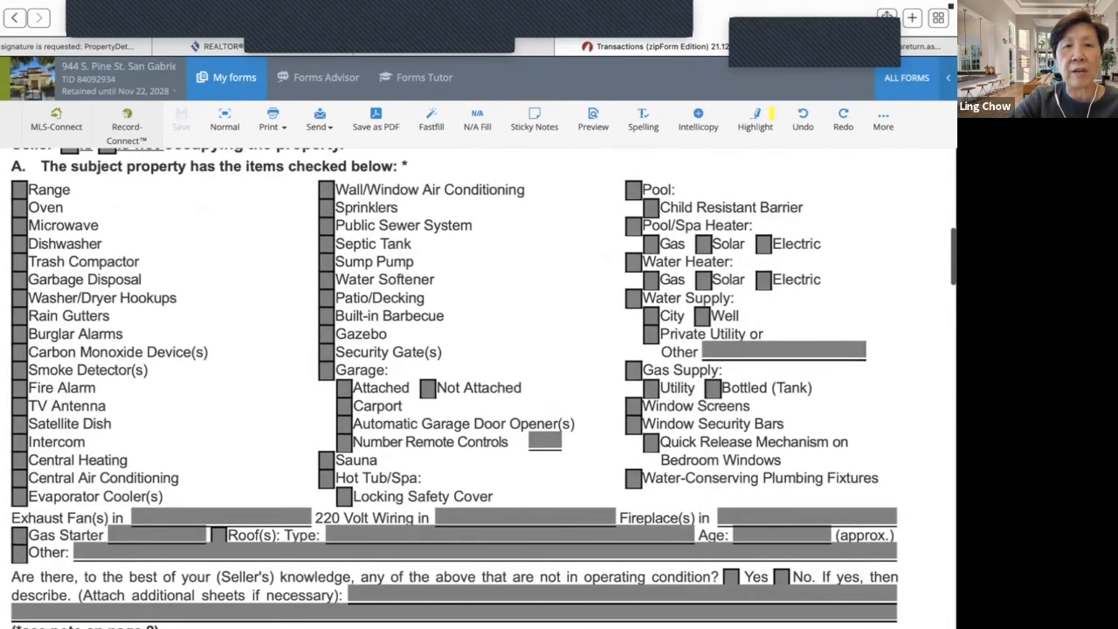
pyautogui.scroll(8, 454, 384)
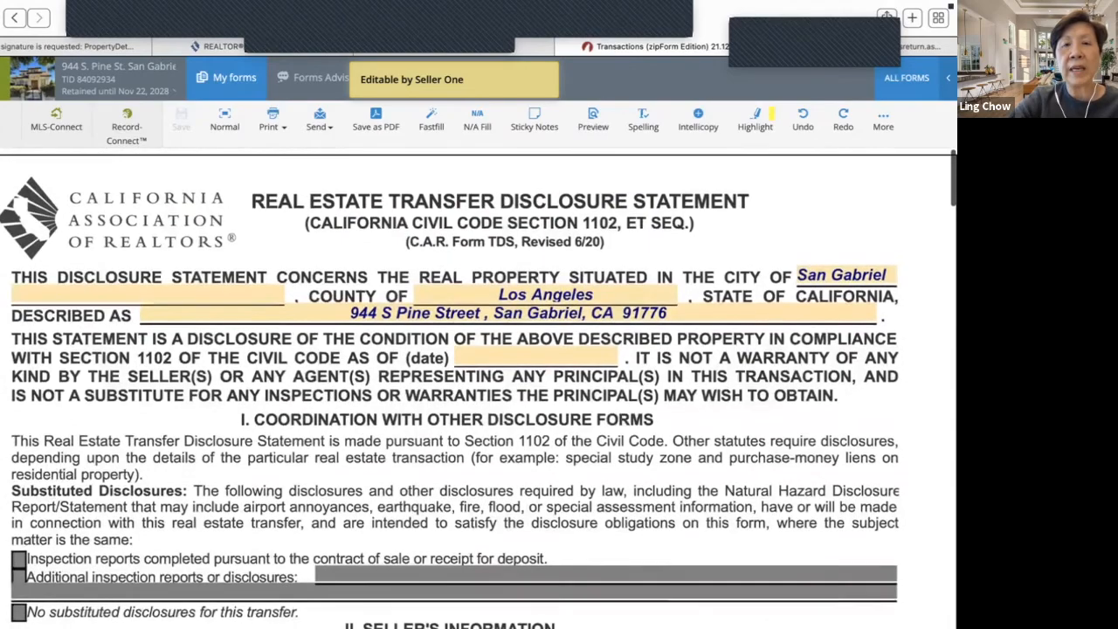
pyautogui.scroll(-4, 455, 384)
pyautogui.scroll(-8, 411, 253)
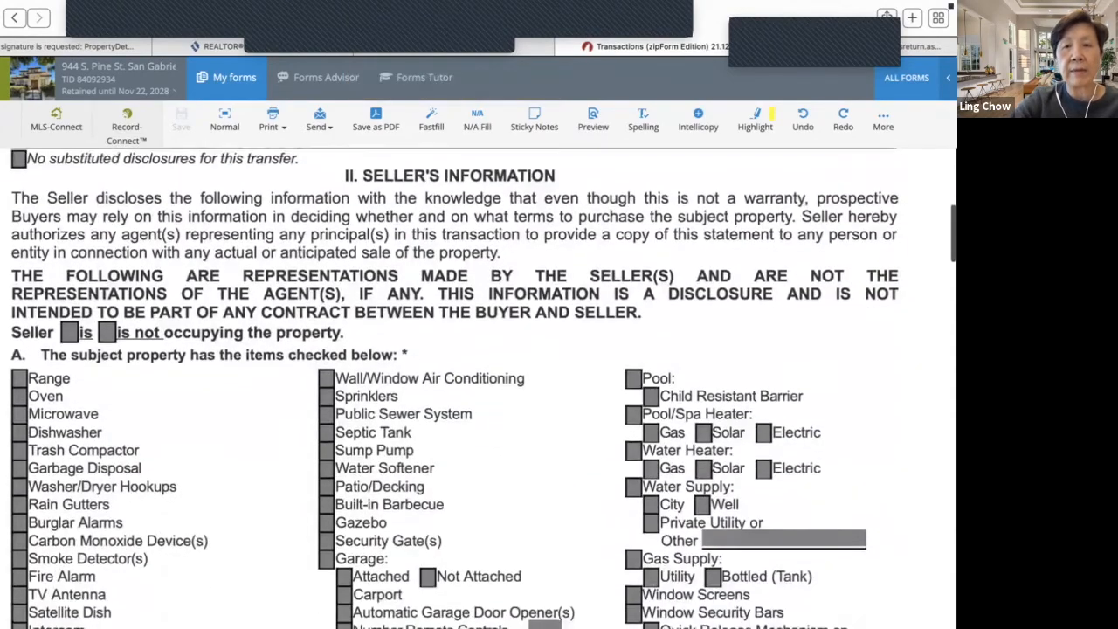
pyautogui.scroll(-10, 454, 384)
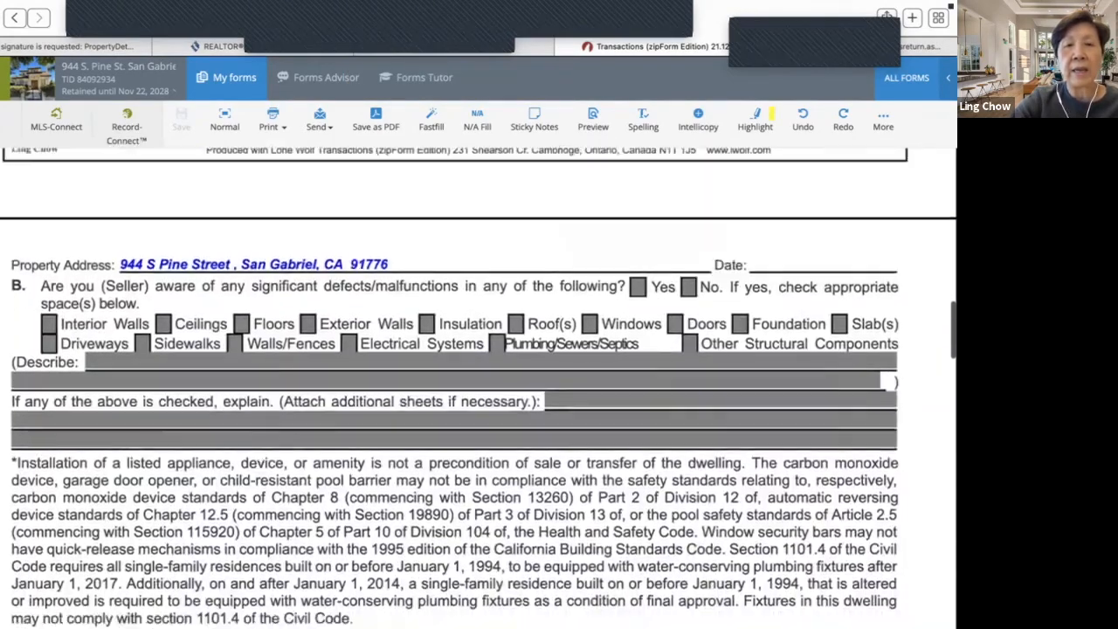
pyautogui.scroll(-6, 454, 384)
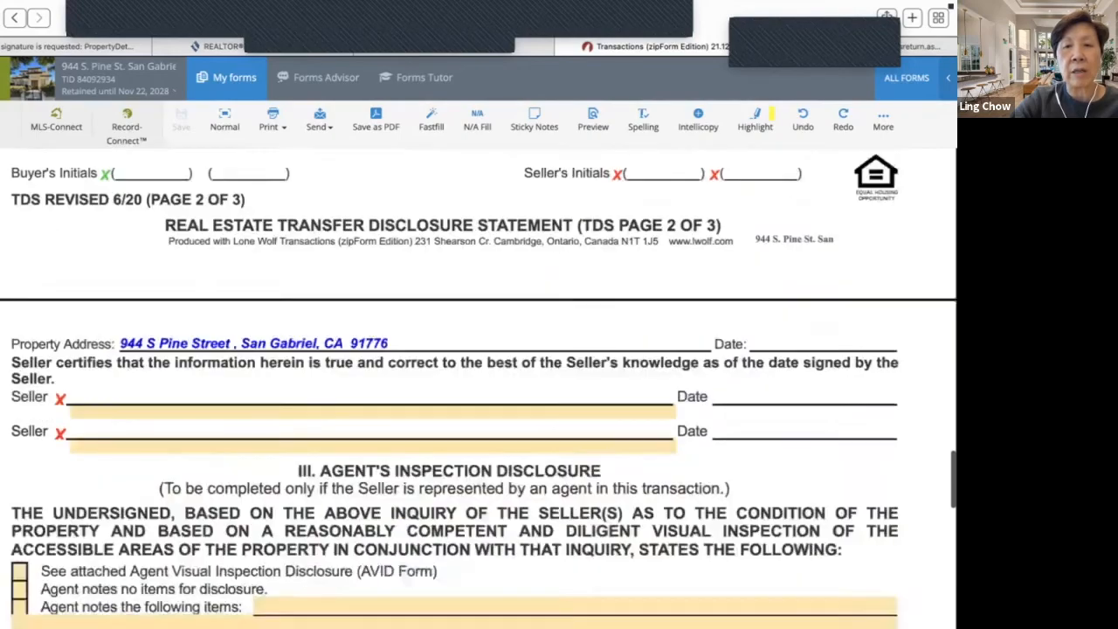
pyautogui.scroll(15, 454, 384)
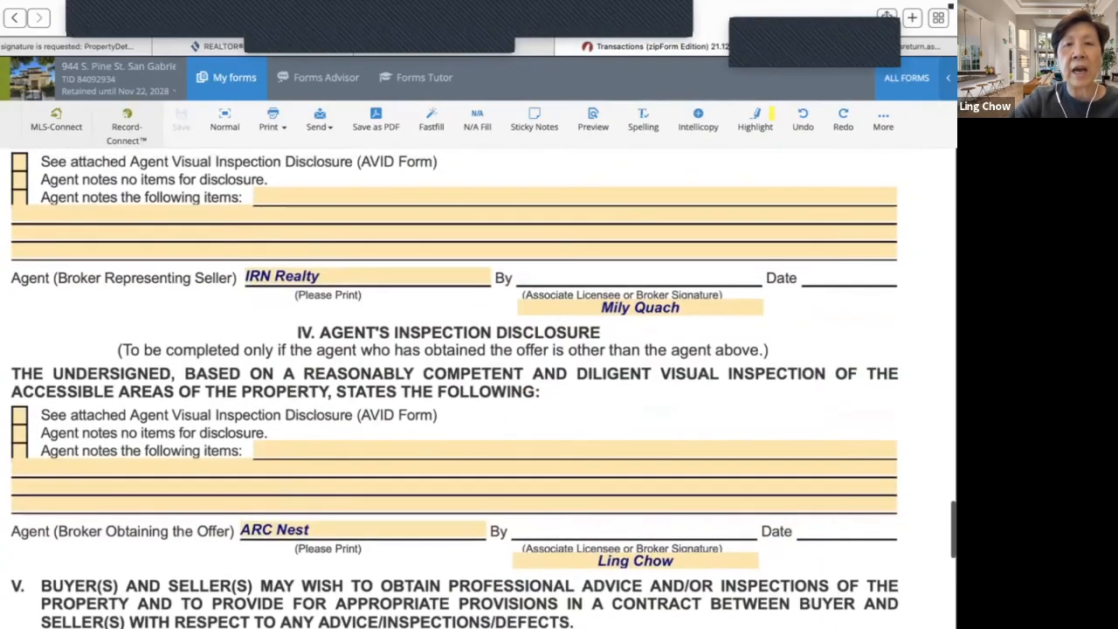
pyautogui.scroll(6, 454, 384)
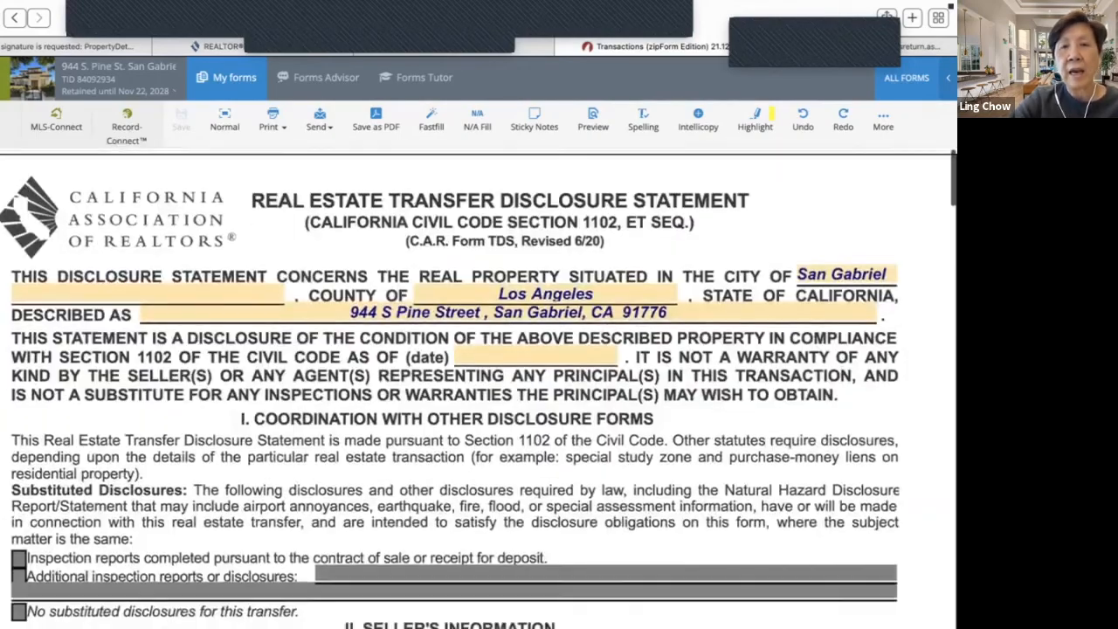
pyautogui.click(4, 78)
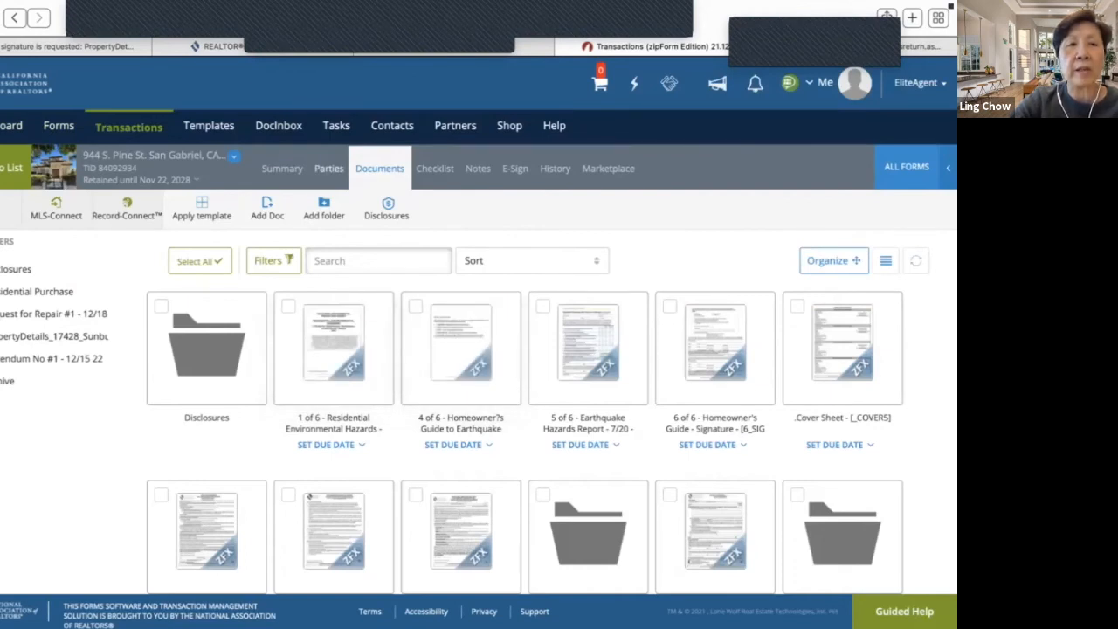
pyautogui.click(328, 167)
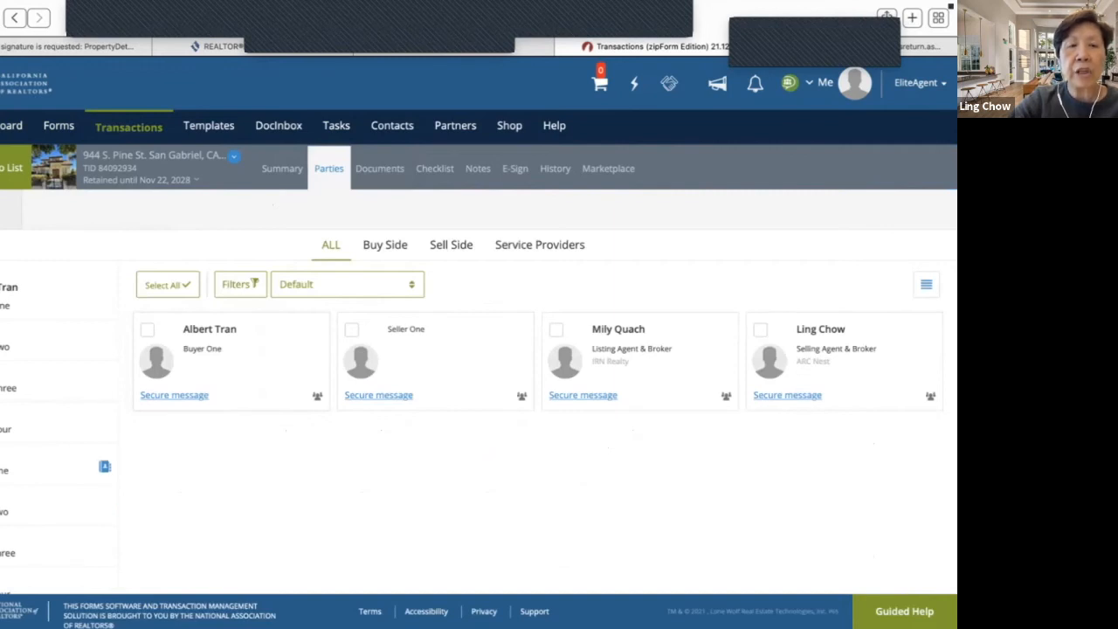
# - Enter Seller One's first name, last name and e-mail address, then save the party
pyautogui.click(104, 466)
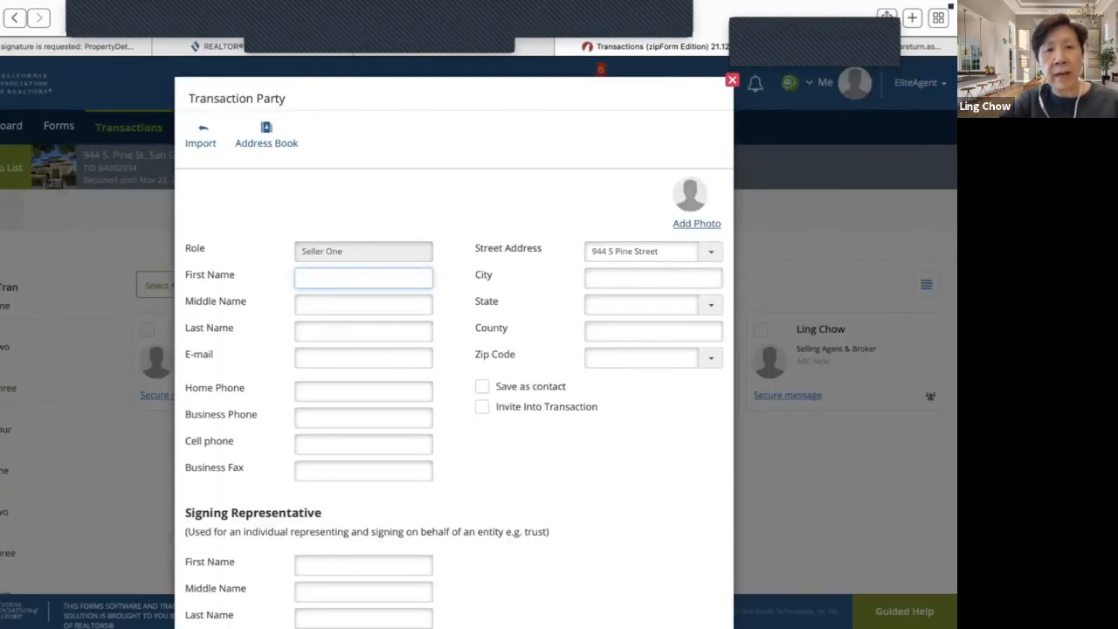
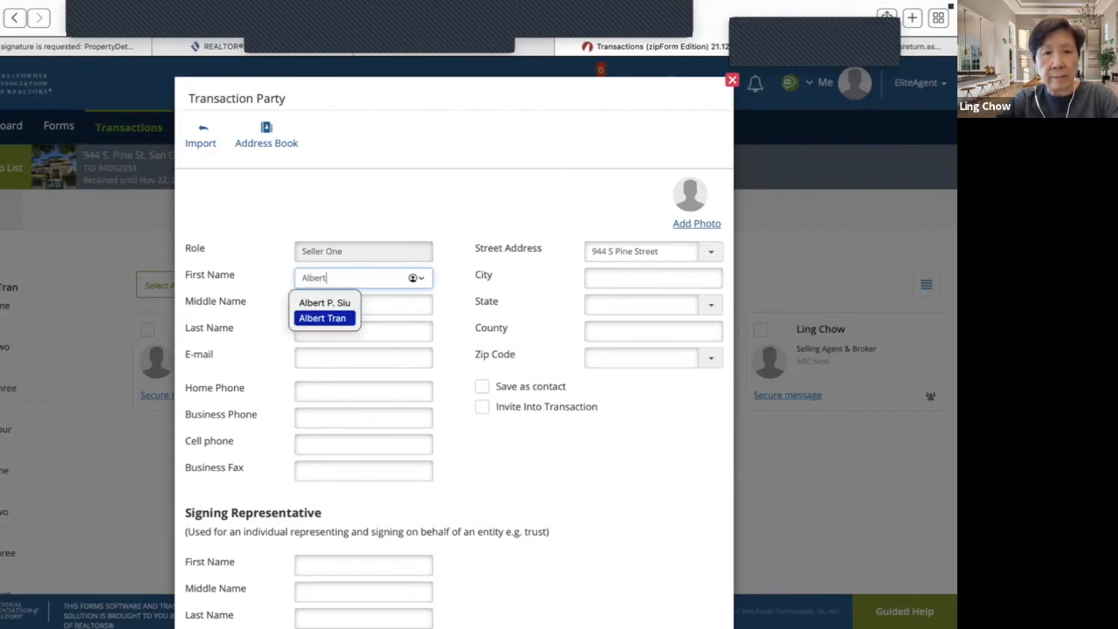
pyautogui.click(370, 332)
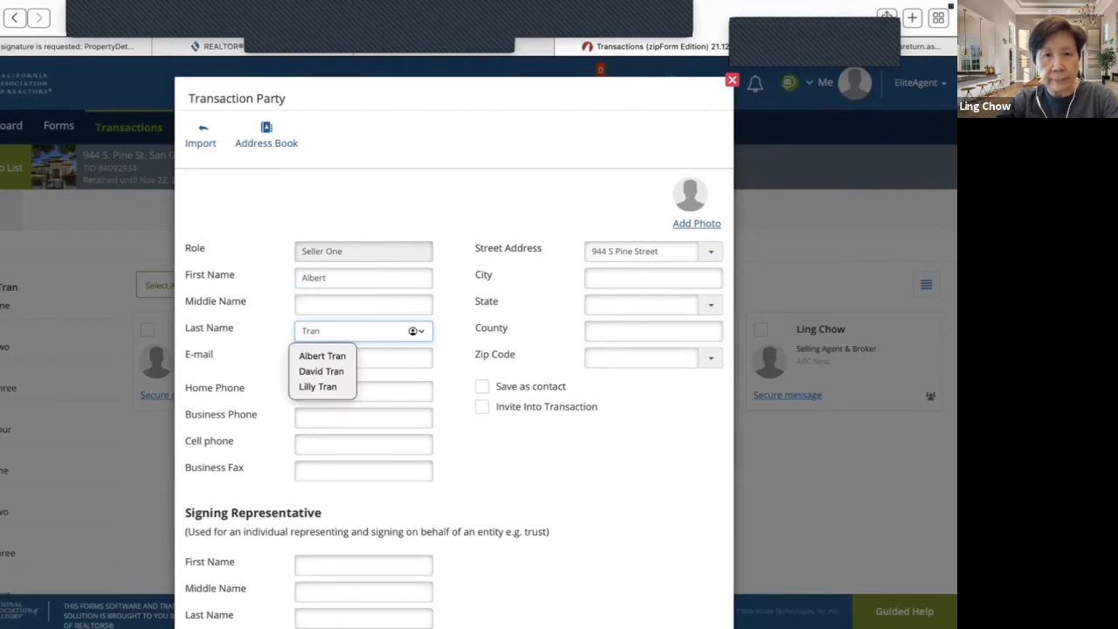
pyautogui.press('Tab')
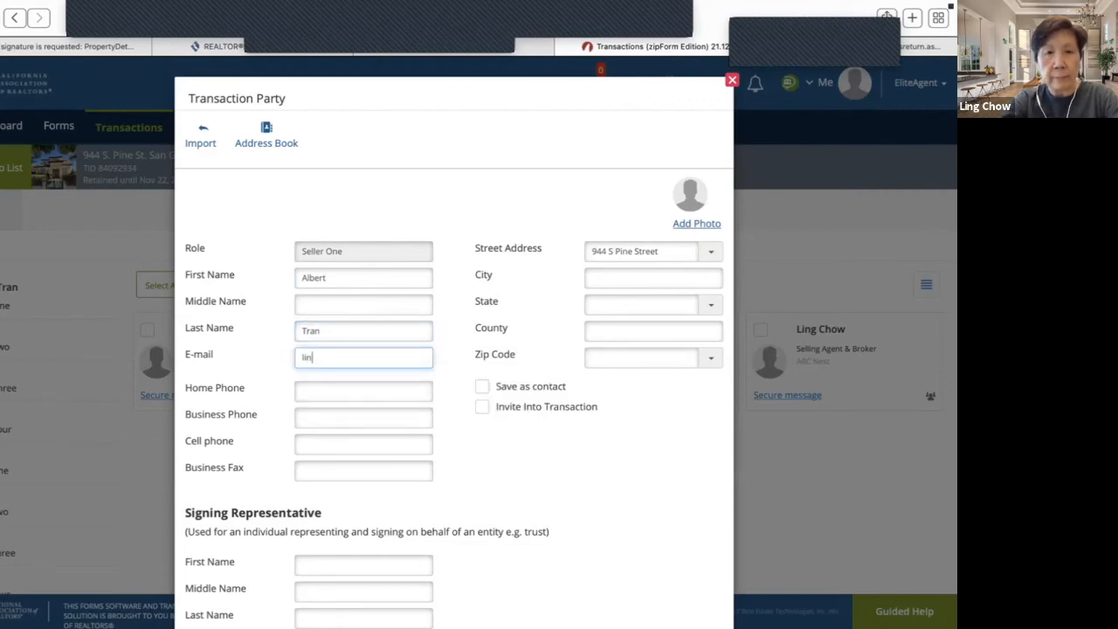
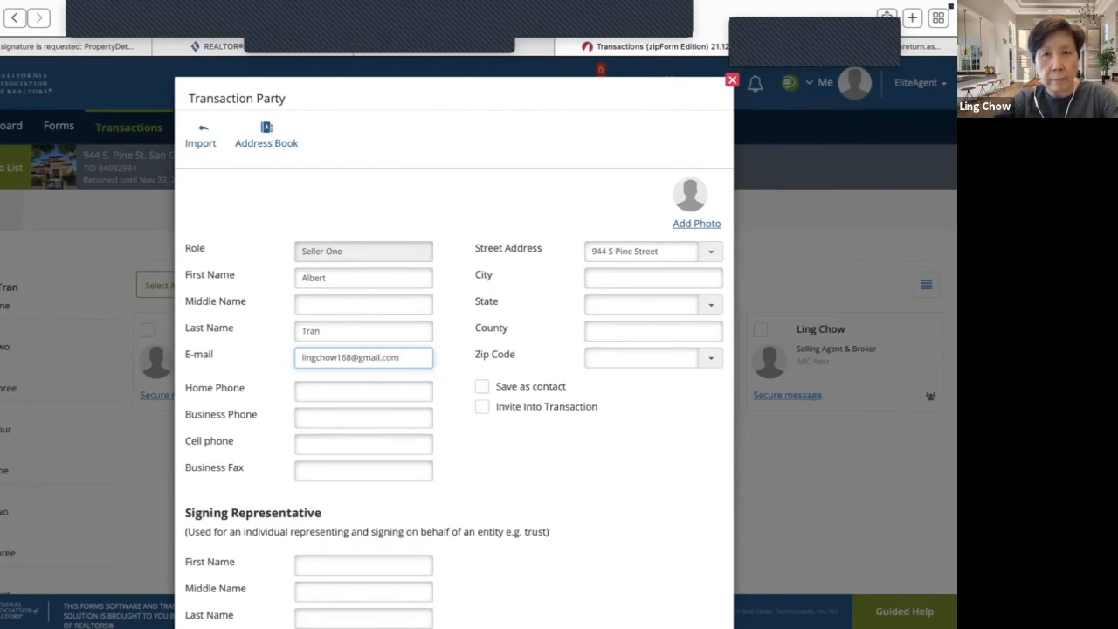
pyautogui.scroll(-5, 454, 349)
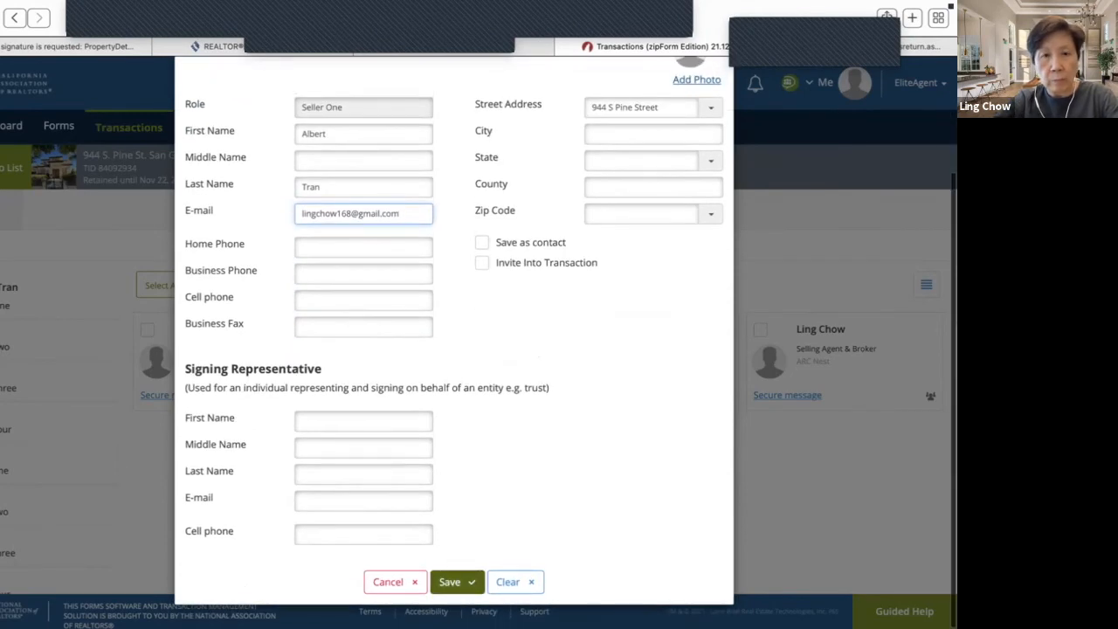
pyautogui.click(457, 582)
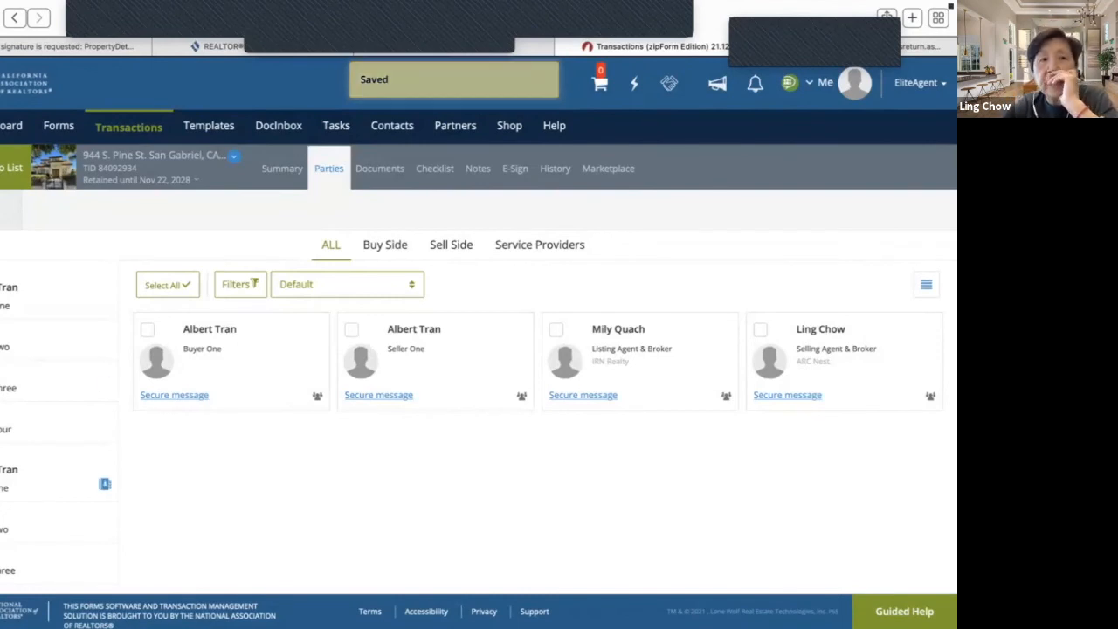
# - Start a private share with Seller One, allowing them to edit forms and upload documents
pyautogui.click(7, 210)
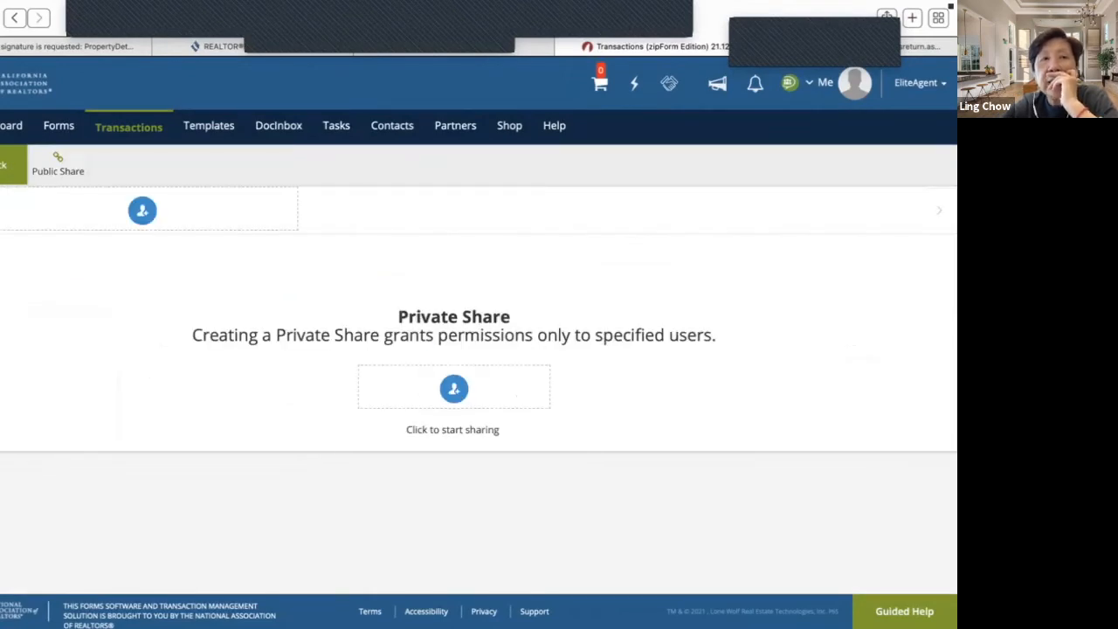
pyautogui.click(7, 165)
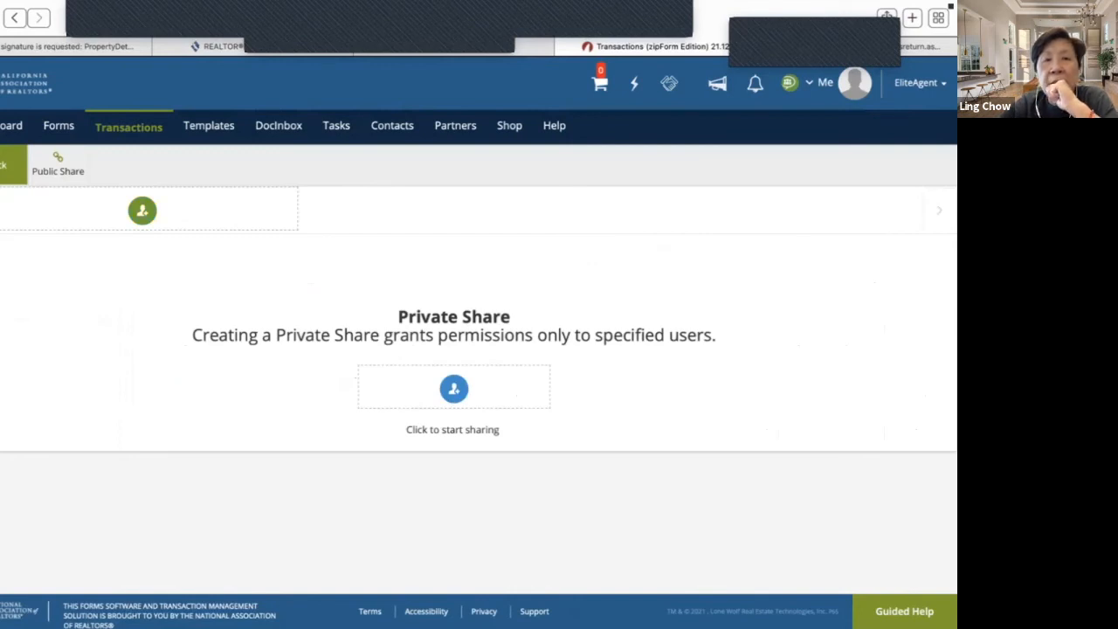
pyautogui.click(142, 210)
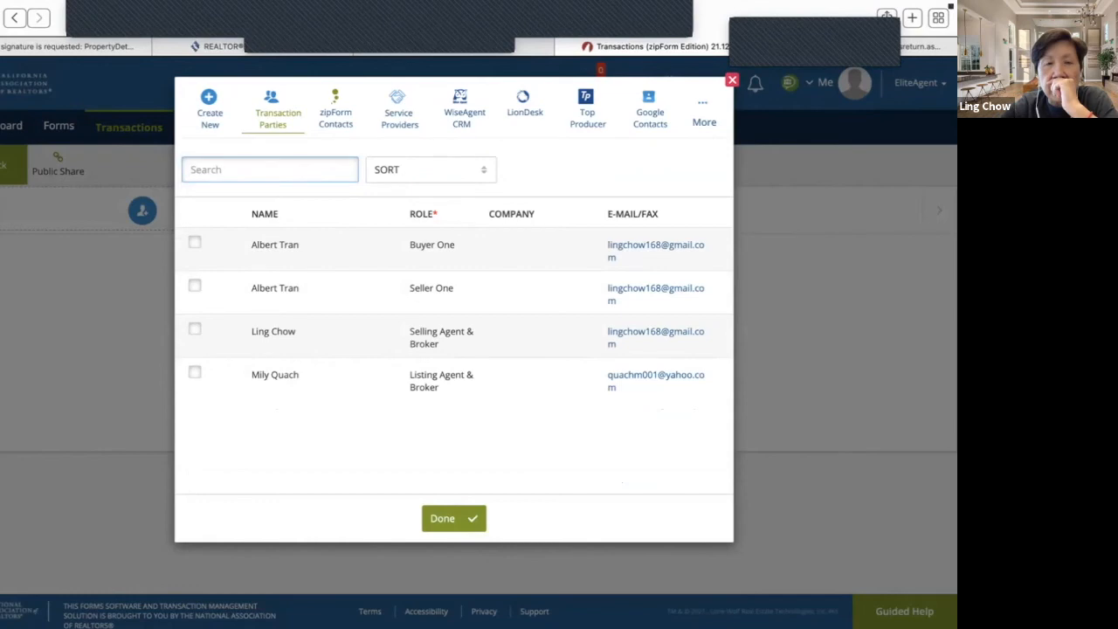
pyautogui.click(194, 286)
pyautogui.click(453, 518)
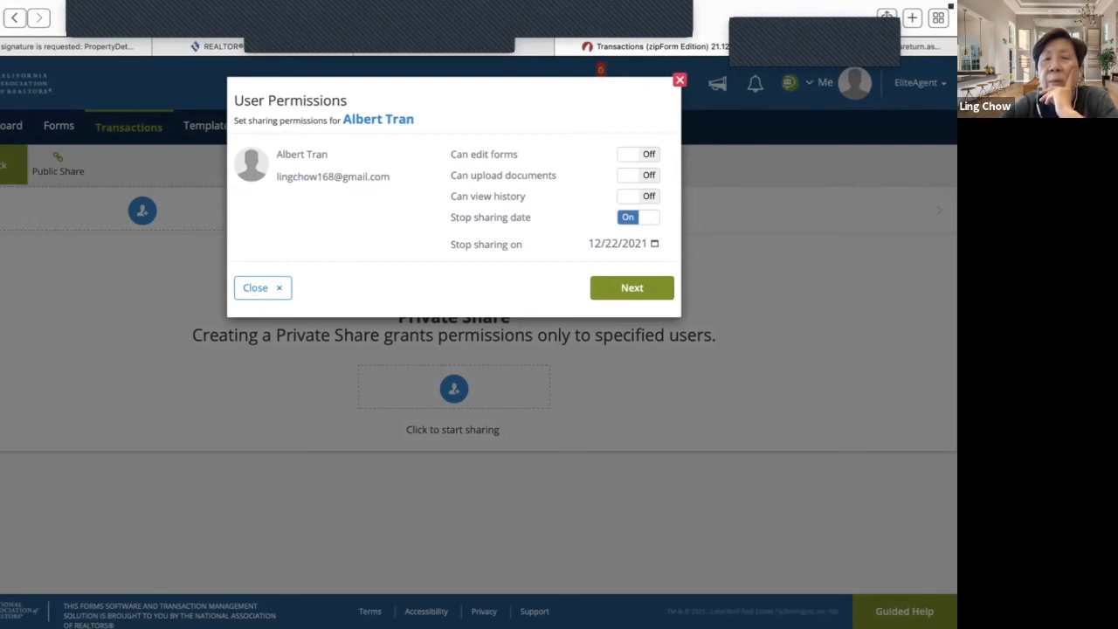
pyautogui.click(639, 155)
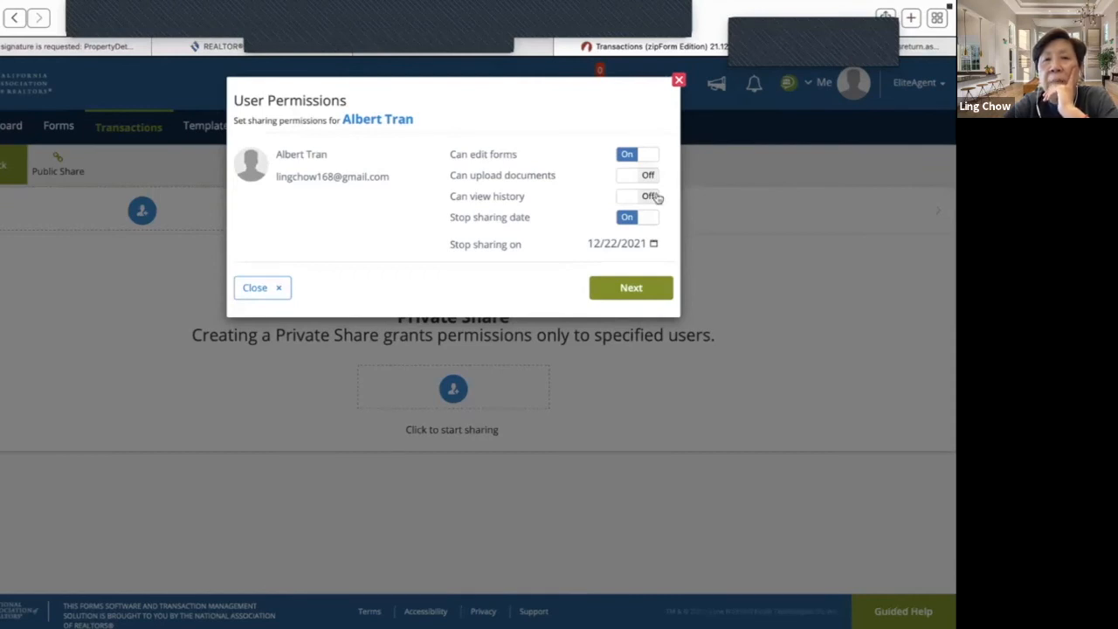
pyautogui.click(646, 176)
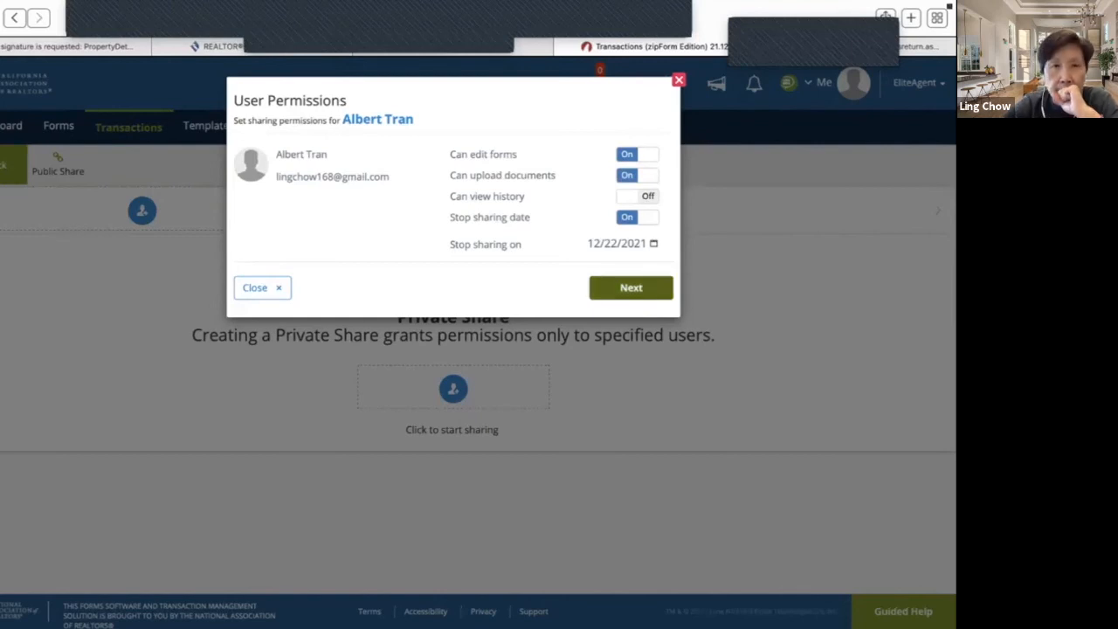
# - Share the Real Estate Transfer Disclosure Statement, send the invitation, and check the Gmail inbox
pyautogui.click(631, 288)
pyautogui.scroll(-1, 559, 335)
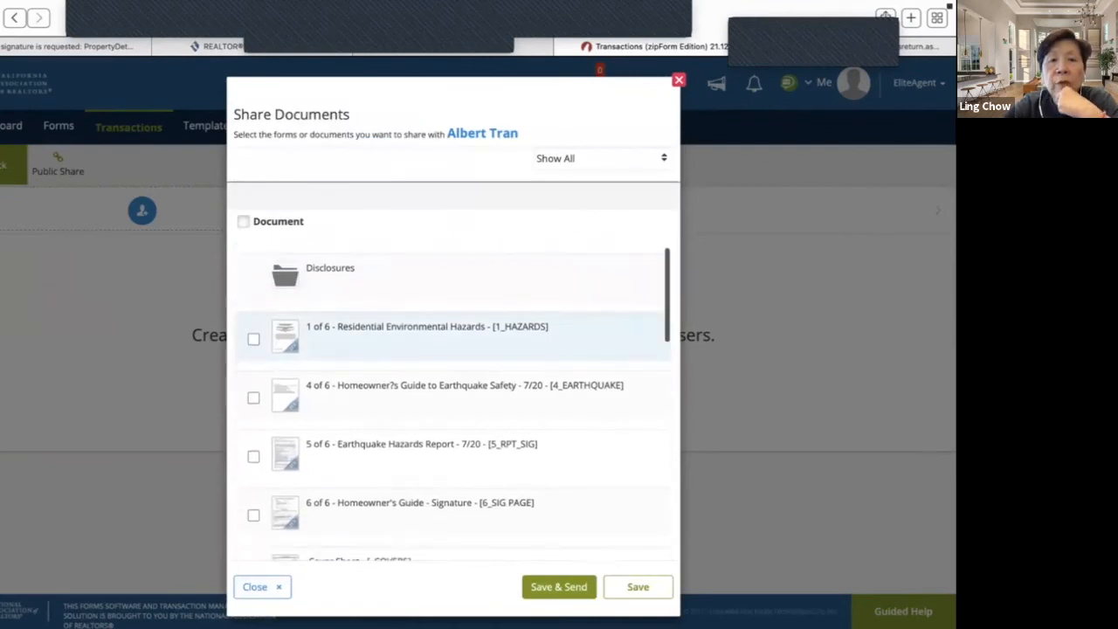
pyautogui.scroll(-5, 454, 327)
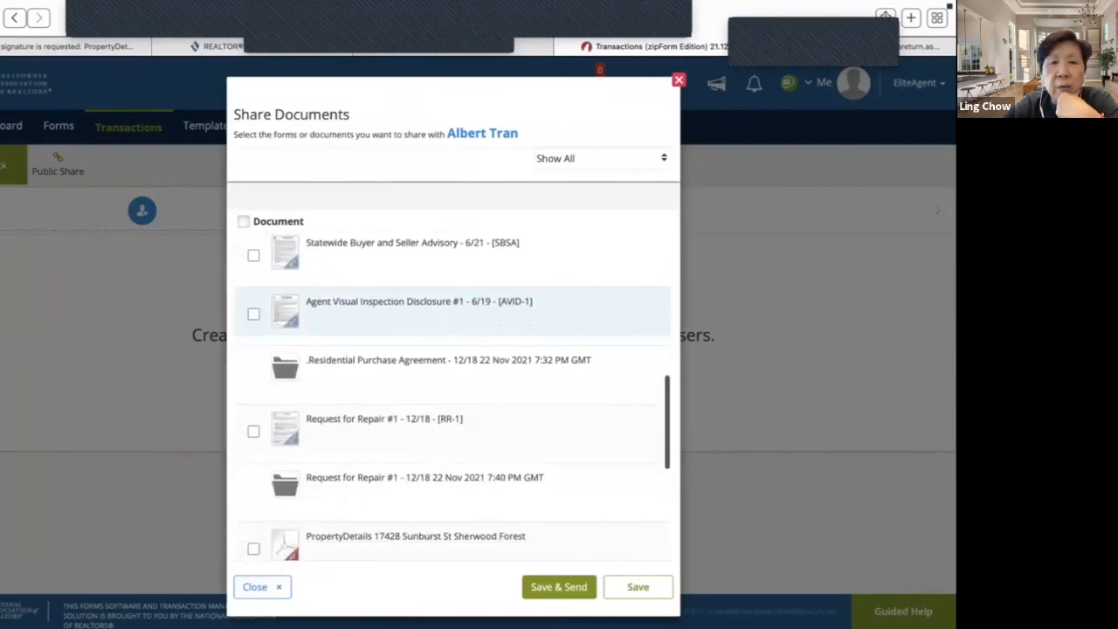
pyautogui.scroll(-5, 449, 394)
pyautogui.click(253, 534)
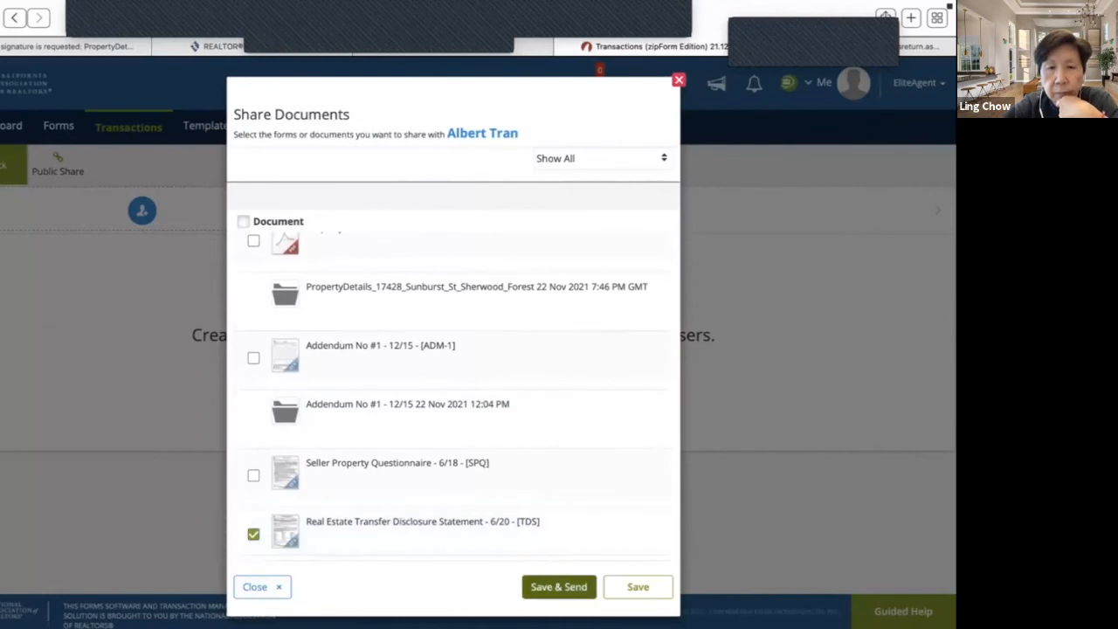
pyautogui.click(559, 586)
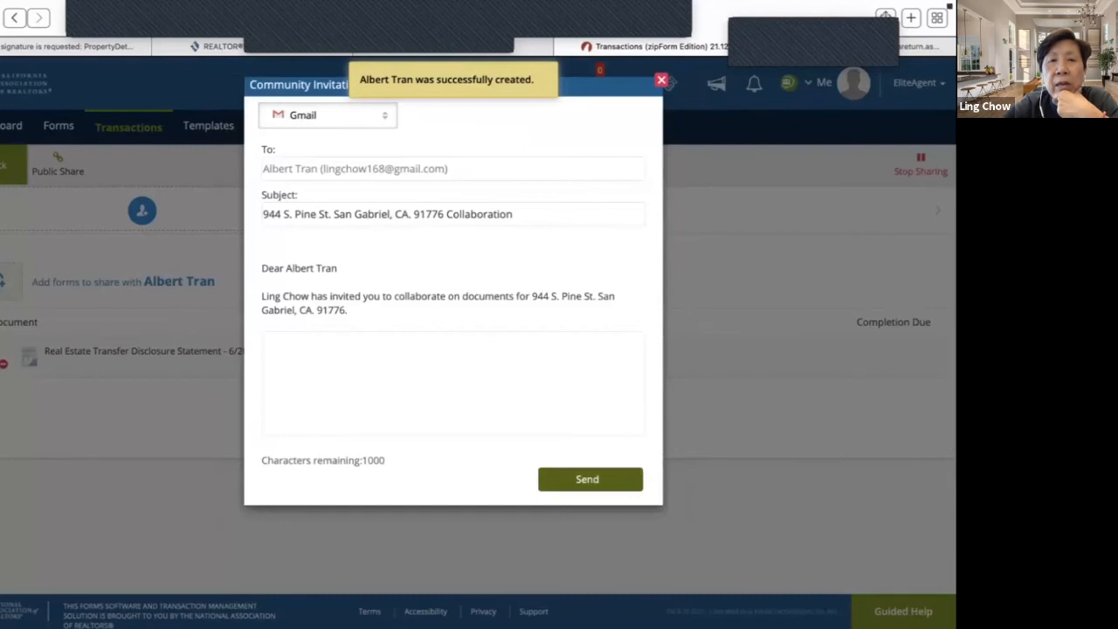
pyautogui.click(590, 479)
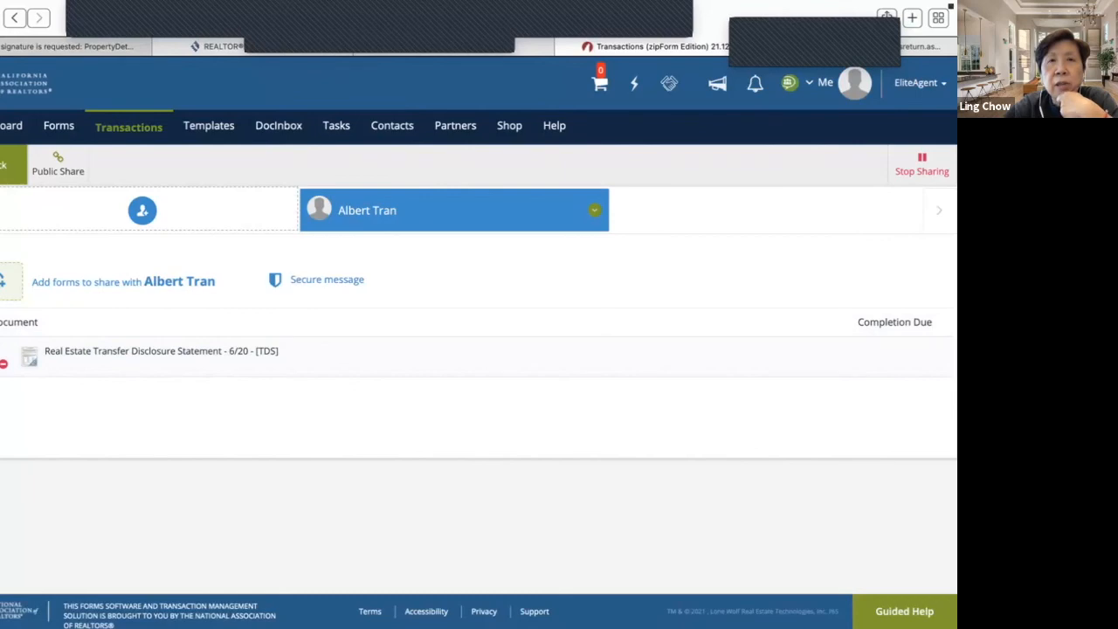
pyautogui.click(68, 47)
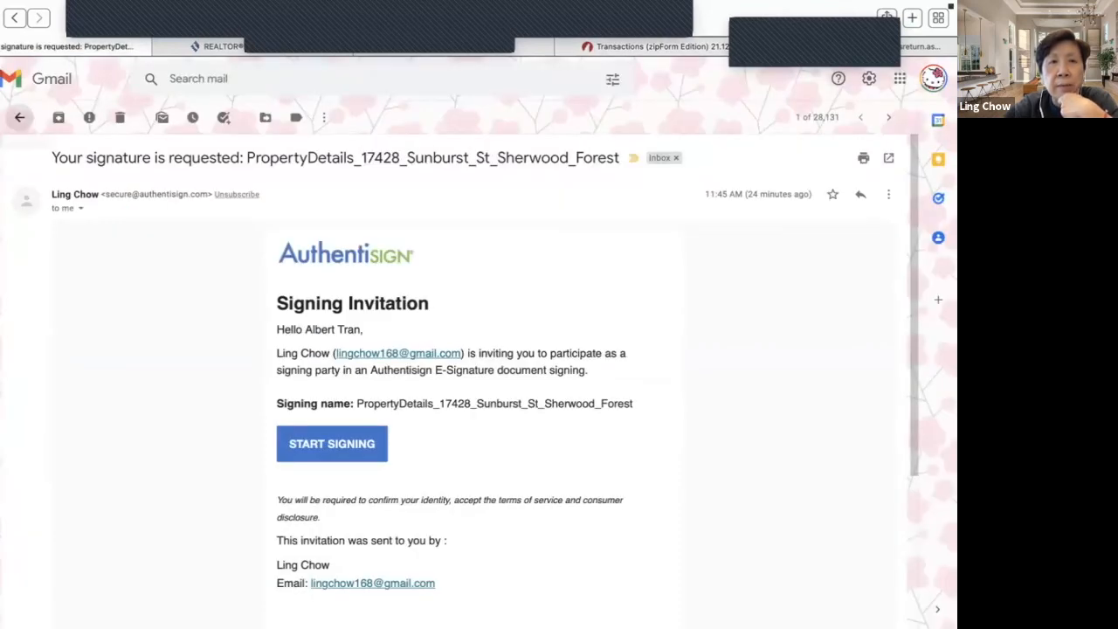
pyautogui.click(19, 117)
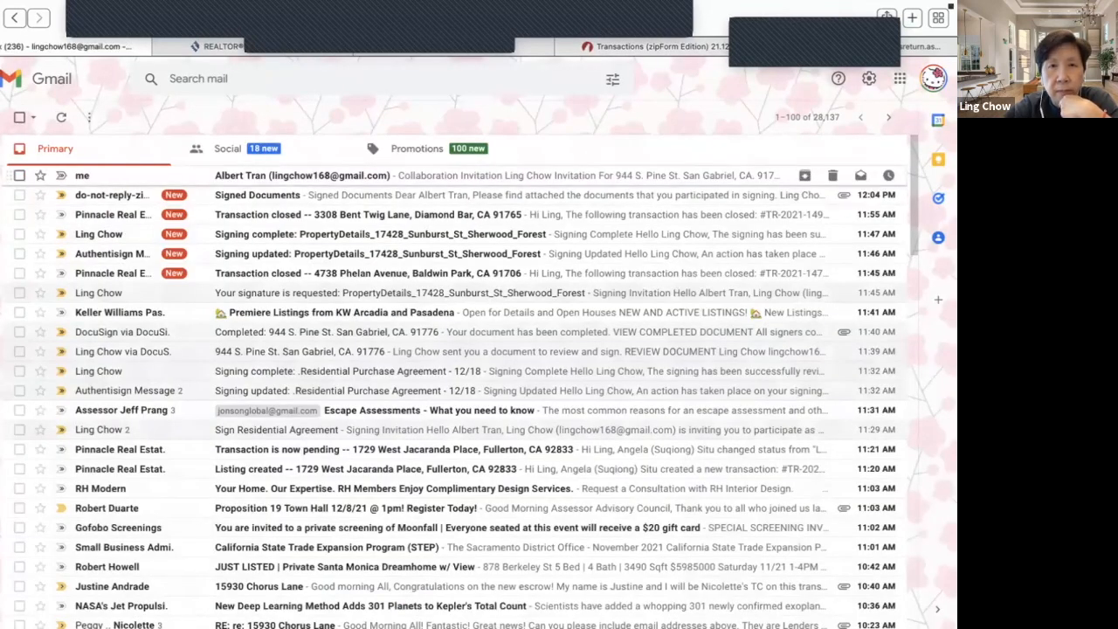
pyautogui.click(302, 176)
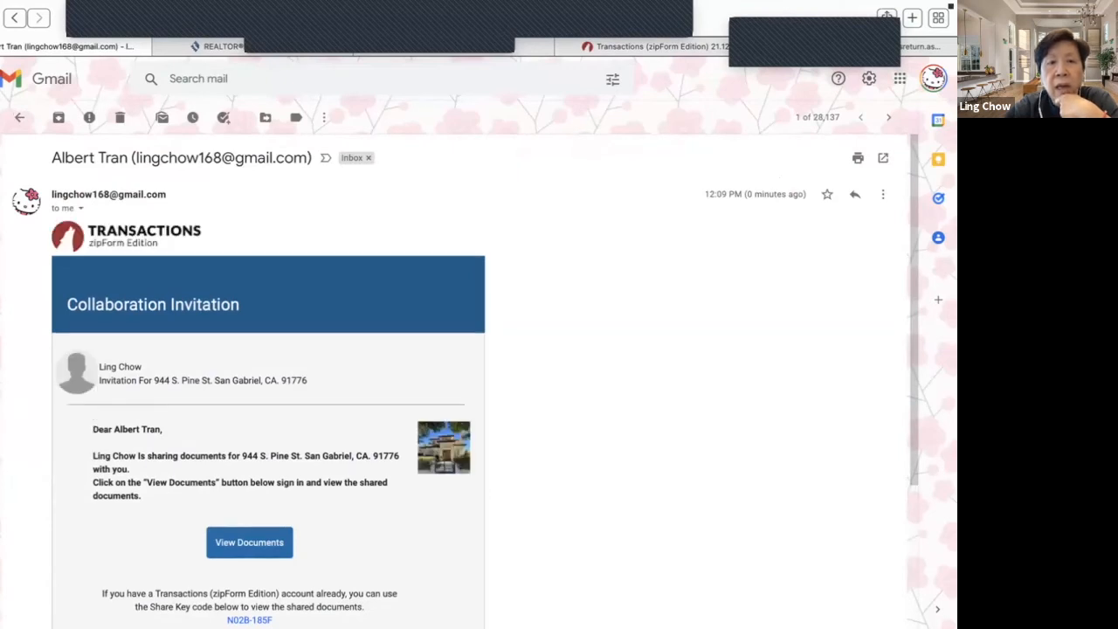
pyautogui.scroll(-3, 463, 380)
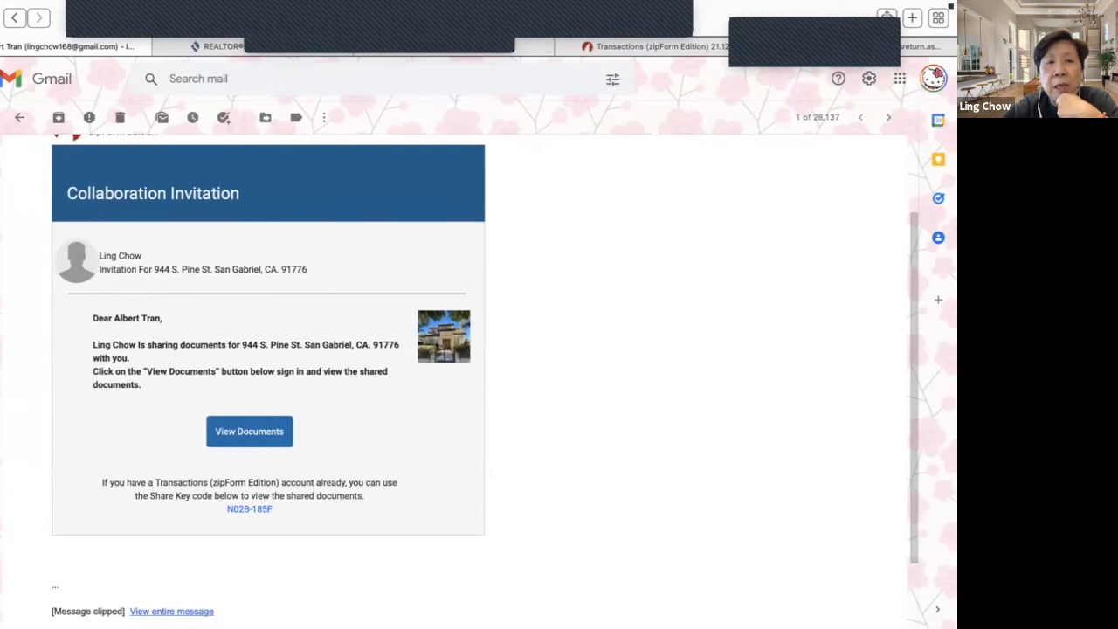
pyautogui.click(250, 431)
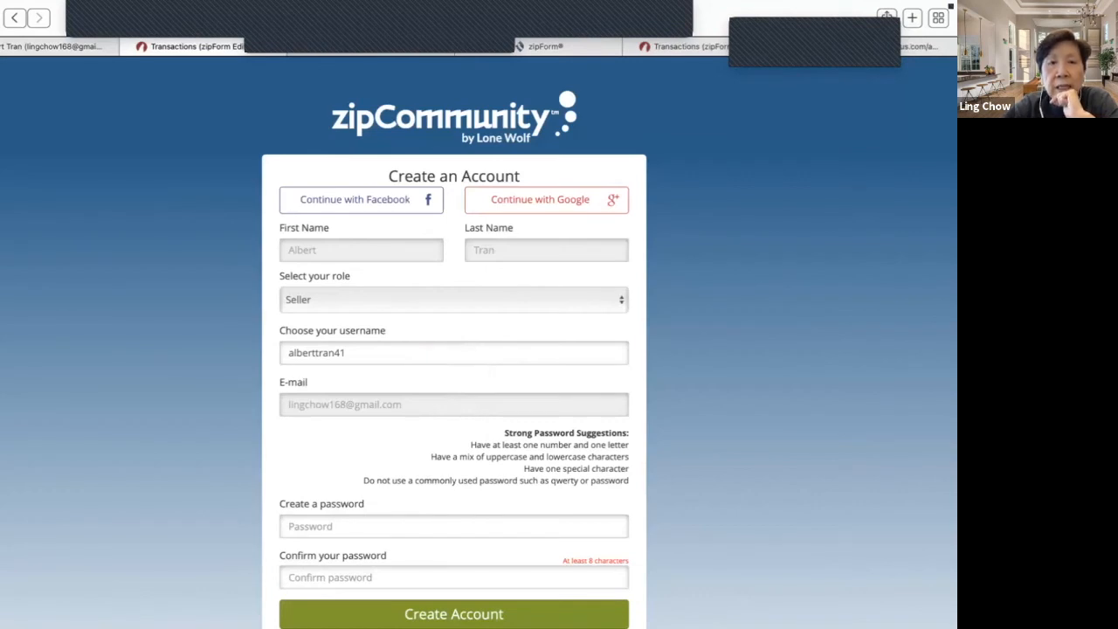
# - Enter and confirm a password, submit the sign-up, then go to sign-in after the C.A.R. account notice
pyautogui.scroll(-2, 454, 349)
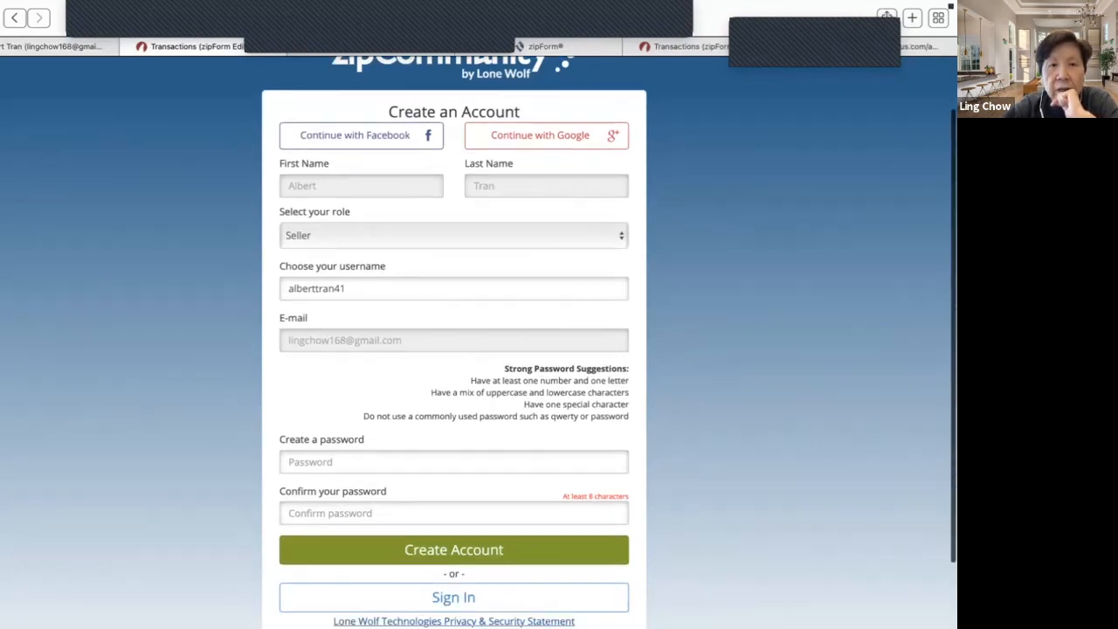
pyautogui.click(428, 439)
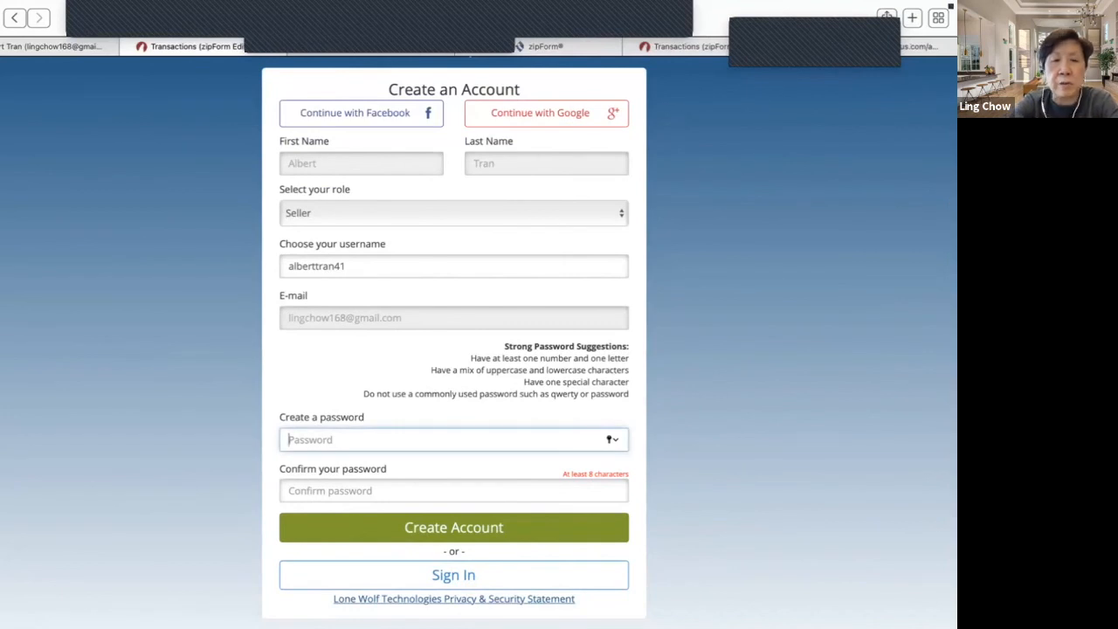
pyautogui.write('•••••••')
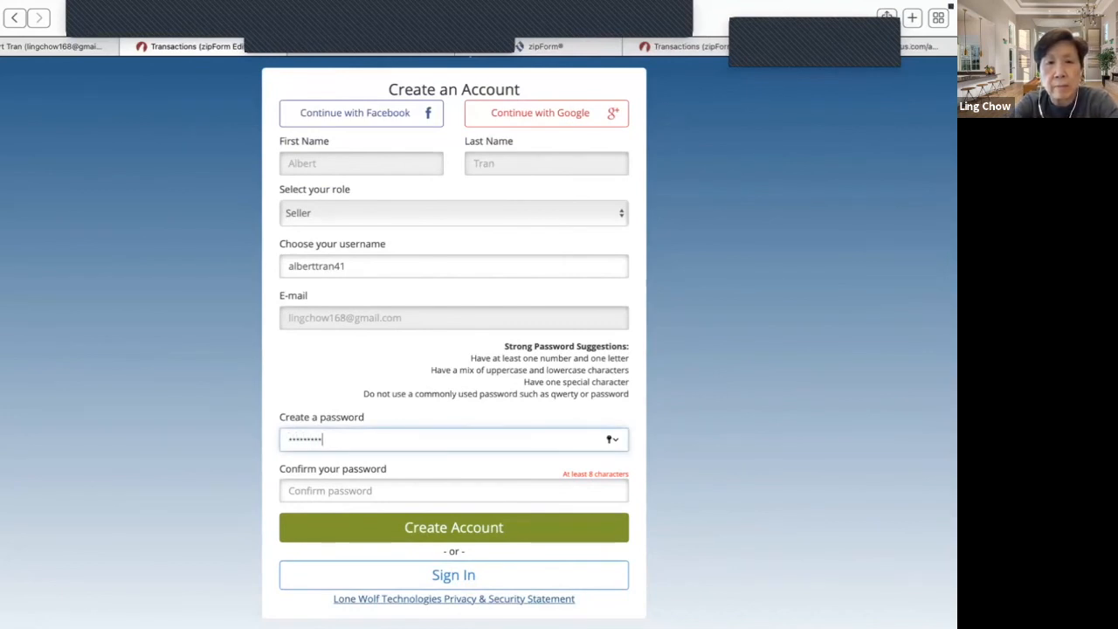
pyautogui.press('Tab')
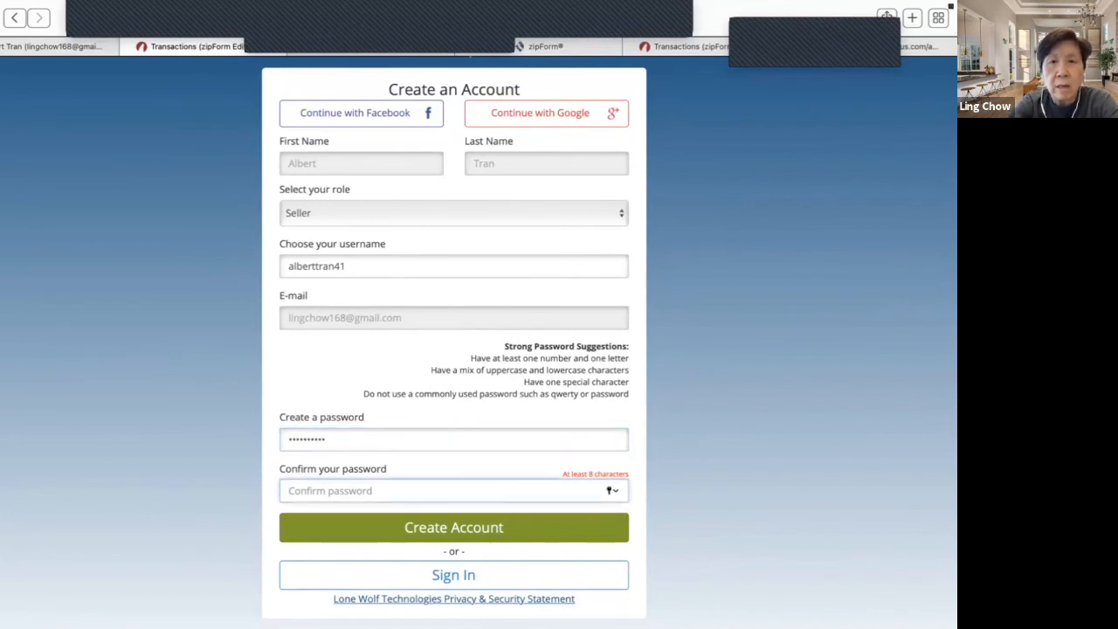
pyautogui.click(328, 439)
pyautogui.write('•••')
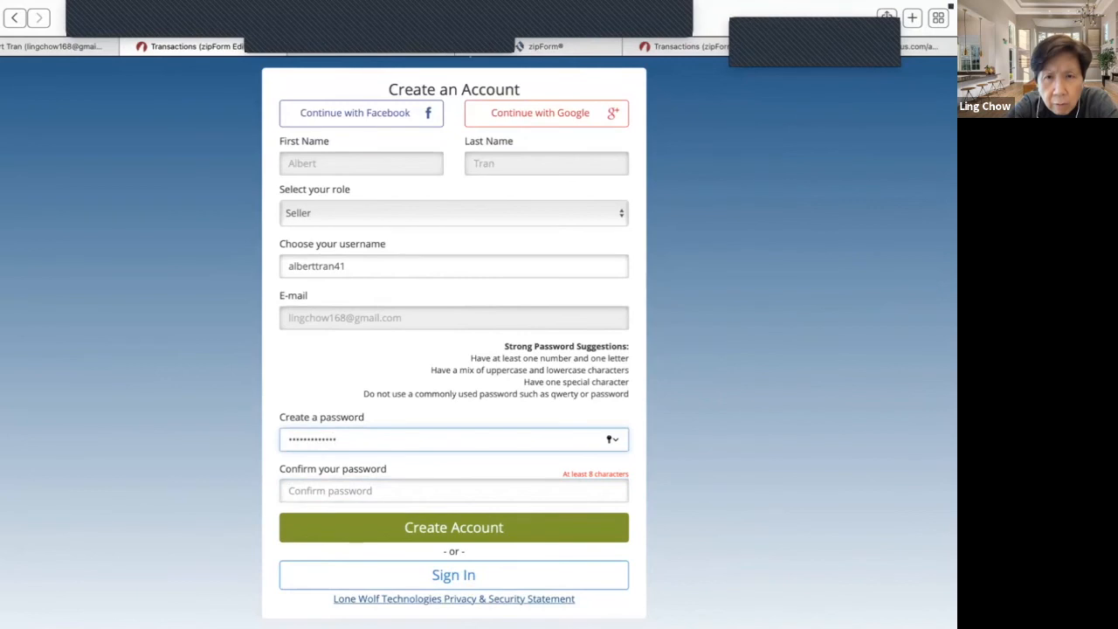
pyautogui.press('BackSpace')
pyautogui.press('BackSpace')
pyautogui.press('BackSpace')
pyautogui.press('BackSpace')
pyautogui.press('BackSpace')
pyautogui.press('BackSpace')
pyautogui.press('BackSpace')
pyautogui.press('BackSpace')
pyautogui.press('BackSpace')
pyautogui.press('BackSpace')
pyautogui.press('BackSpace')
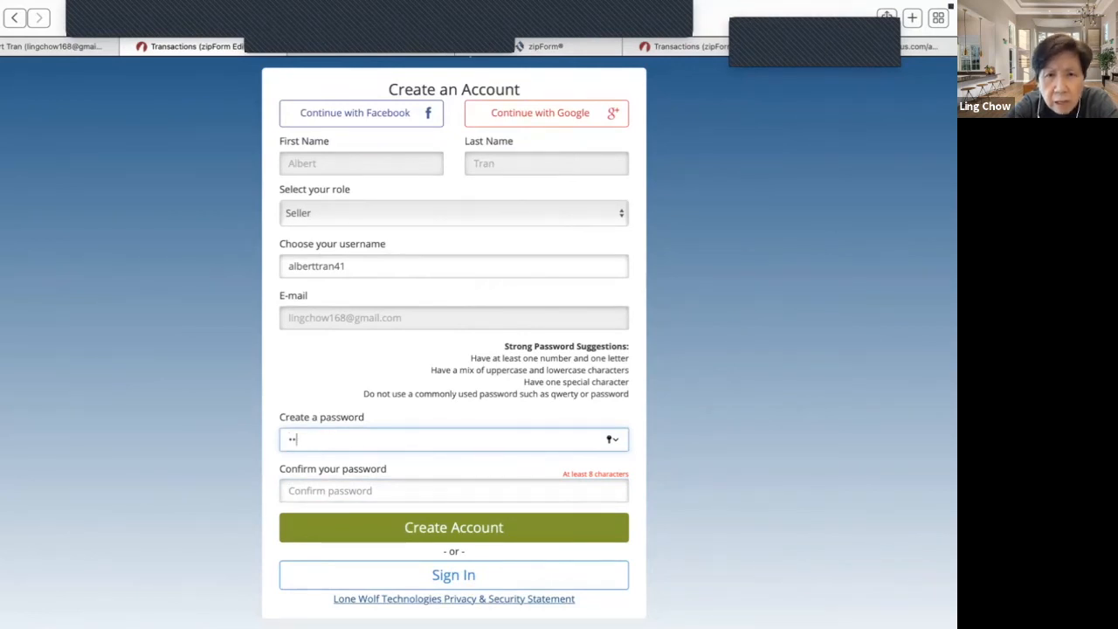
pyautogui.press('BackSpace')
pyautogui.press('BackSpace')
pyautogui.write('••••••')
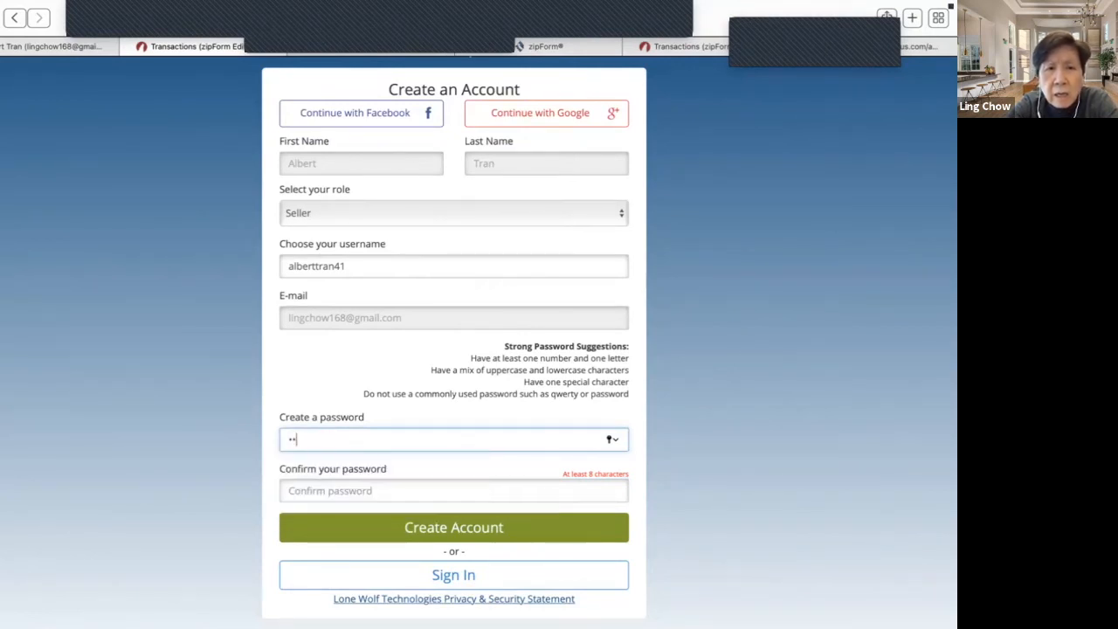
pyautogui.write('••••')
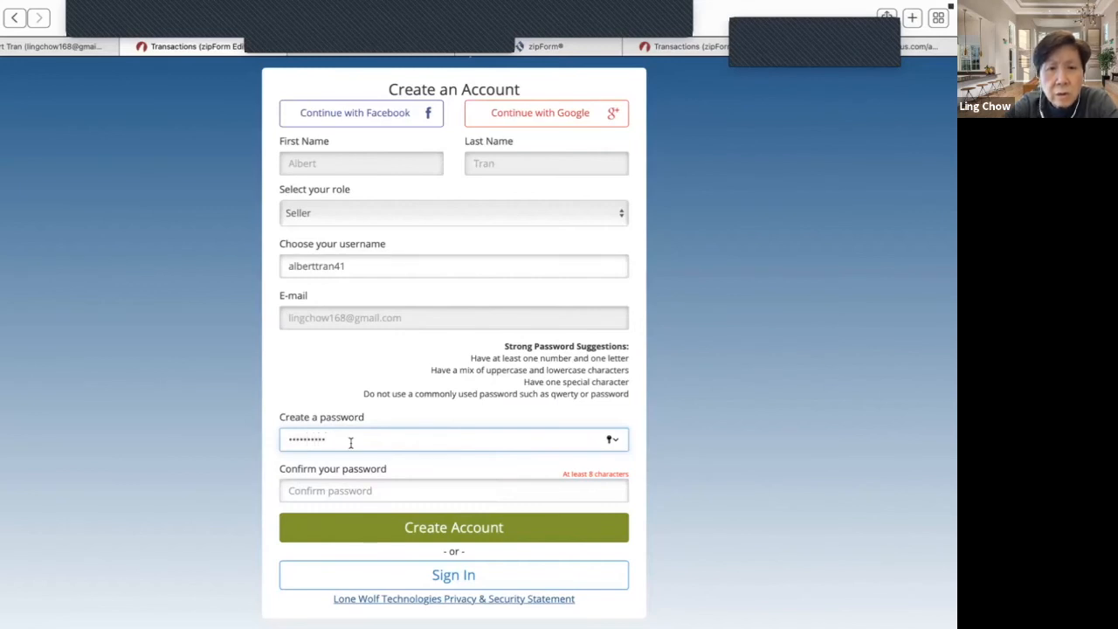
pyautogui.press('Tab')
pyautogui.write('••••••••••')
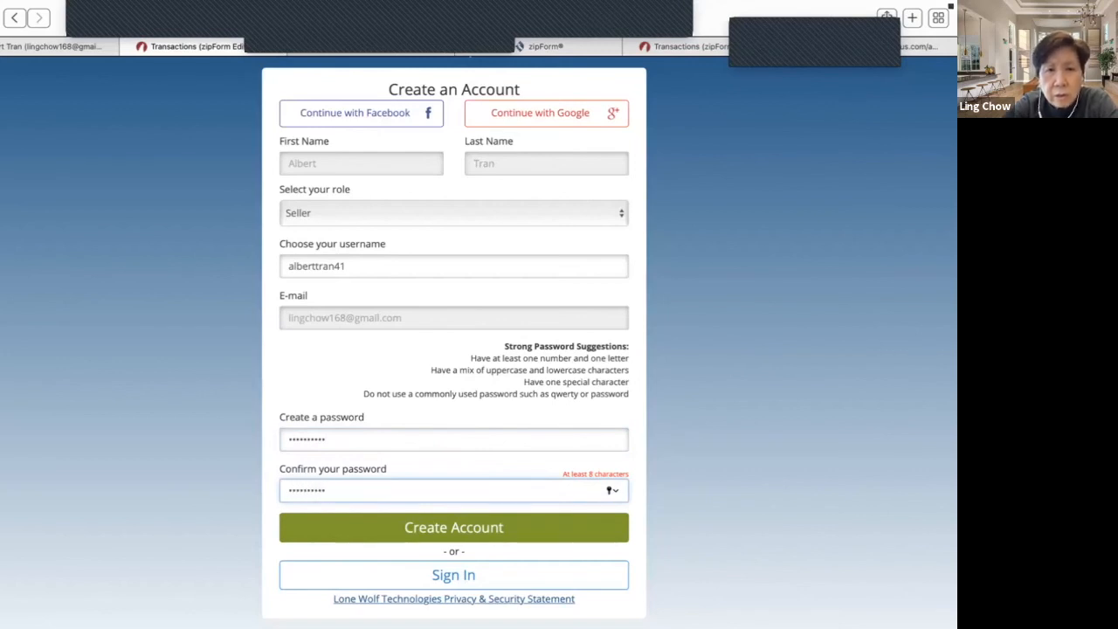
pyautogui.click(453, 528)
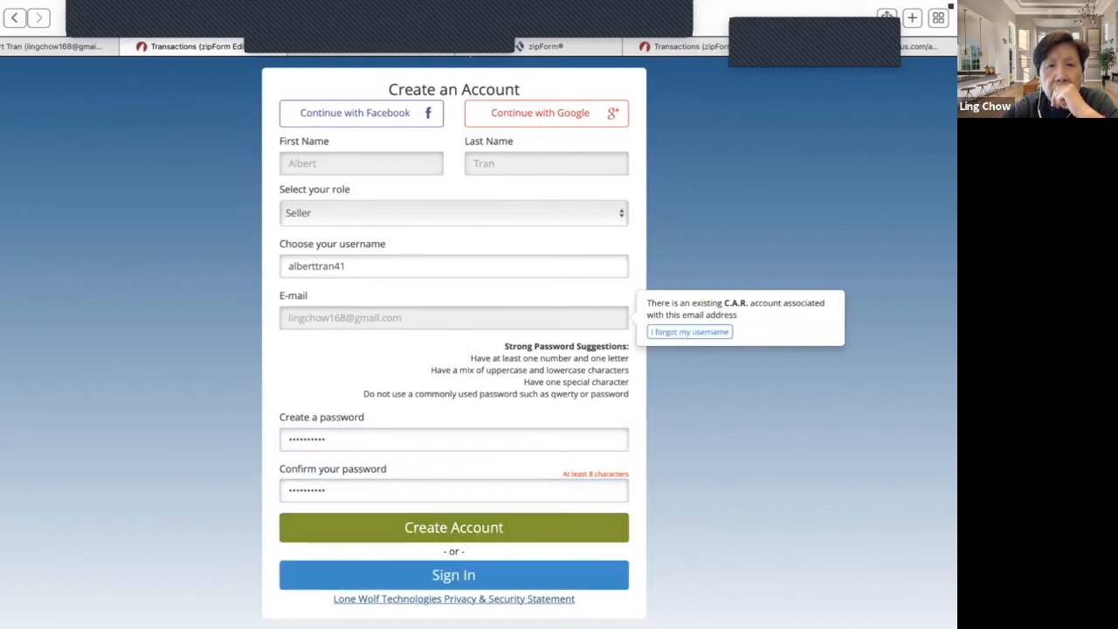
pyautogui.click(498, 569)
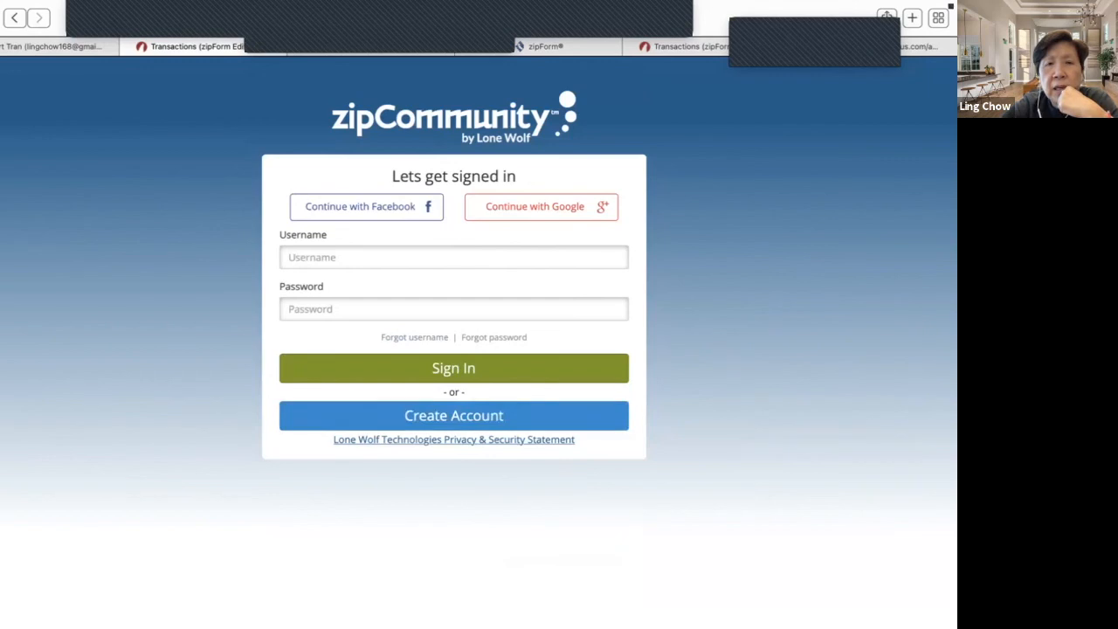
pyautogui.click(454, 416)
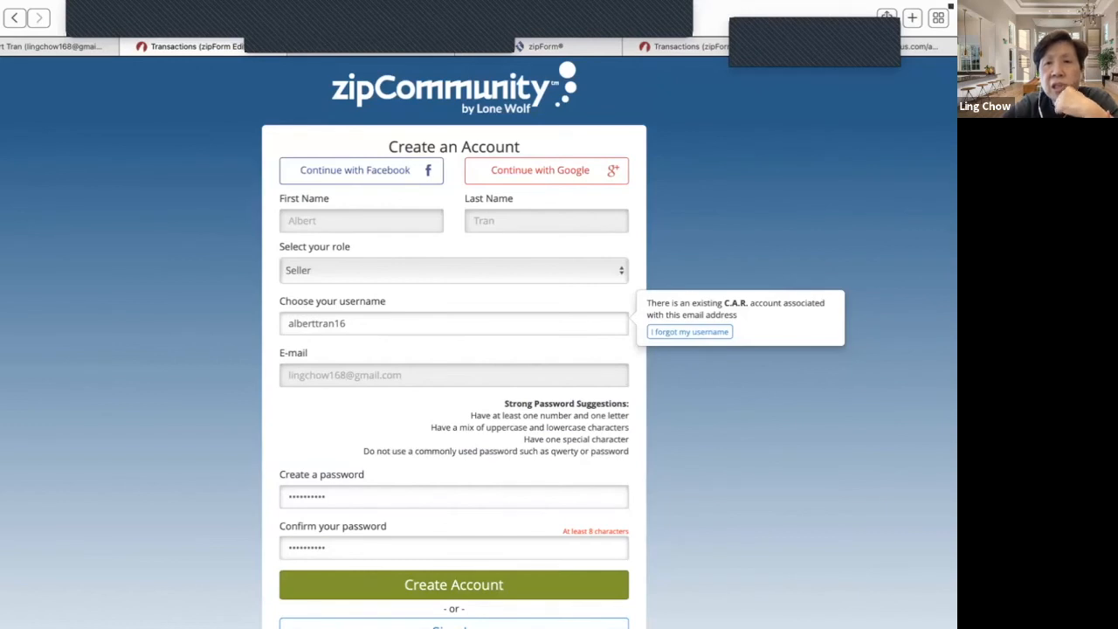
pyautogui.scroll(-1, 478, 349)
pyautogui.scroll(-3, 479, 342)
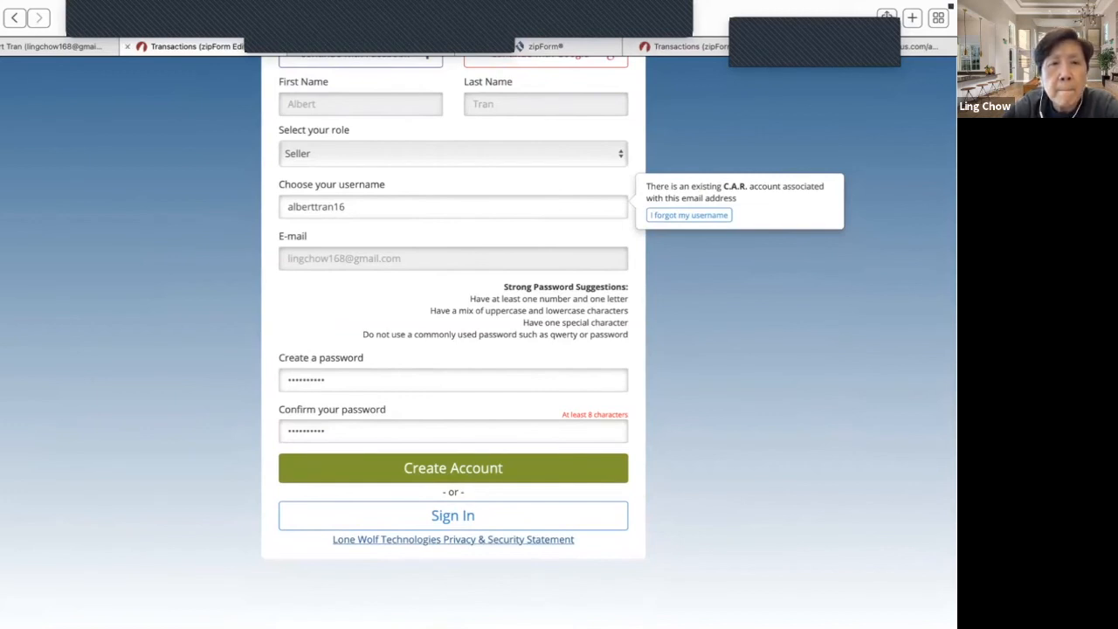
pyautogui.scroll(-1, 453, 332)
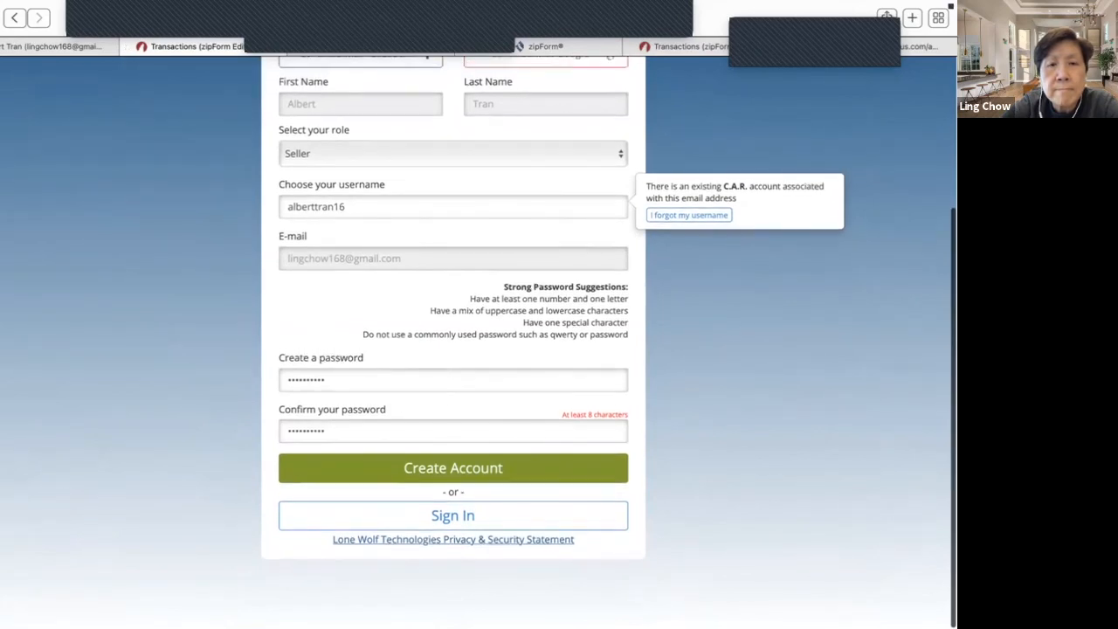
pyautogui.scroll(3, 500, 534)
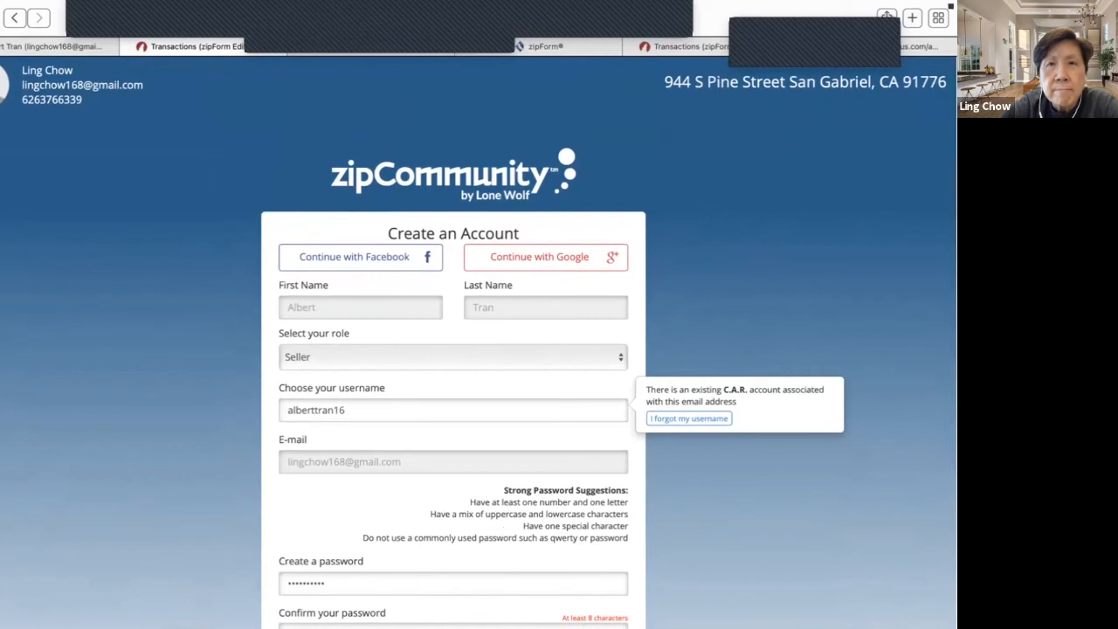
# - Delete the existing share from the recipient's User Permissions
pyautogui.click(699, 47)
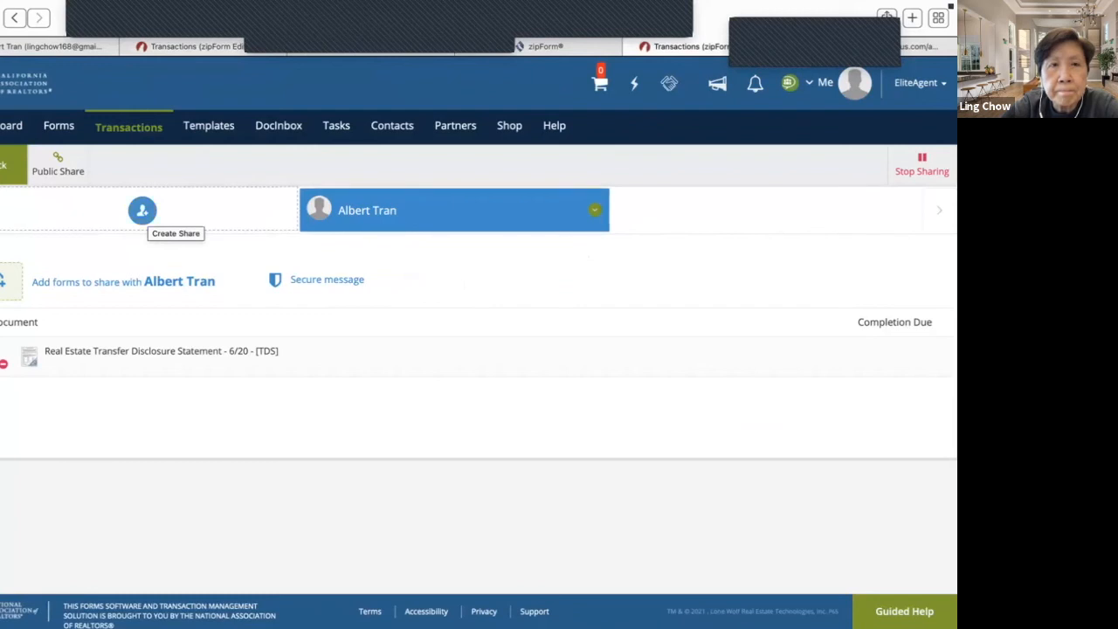
pyautogui.click(594, 211)
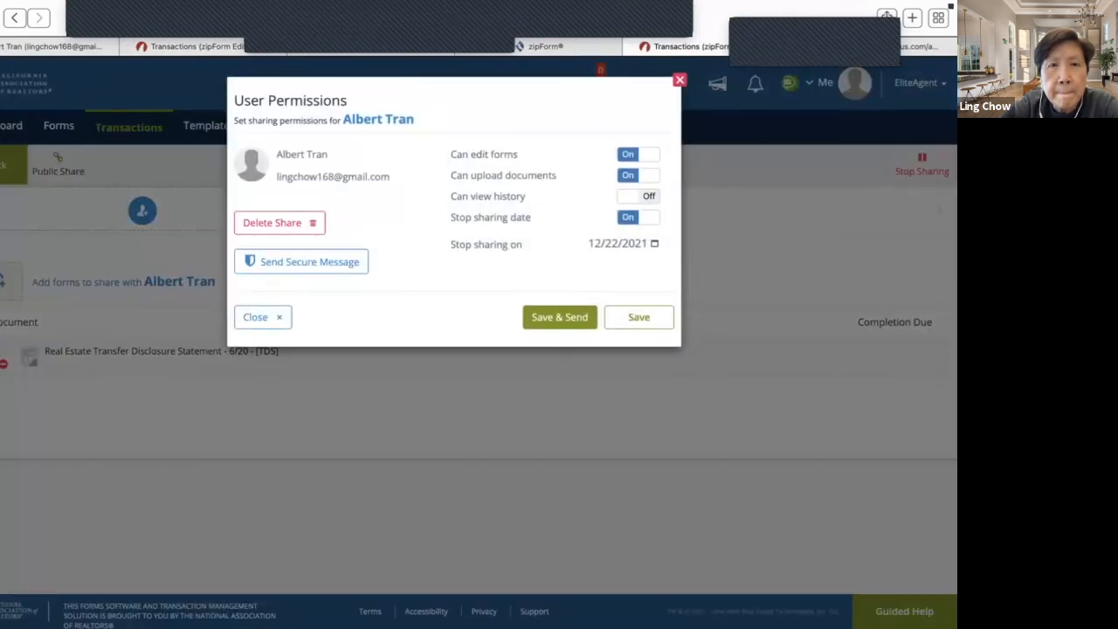
pyautogui.click(271, 222)
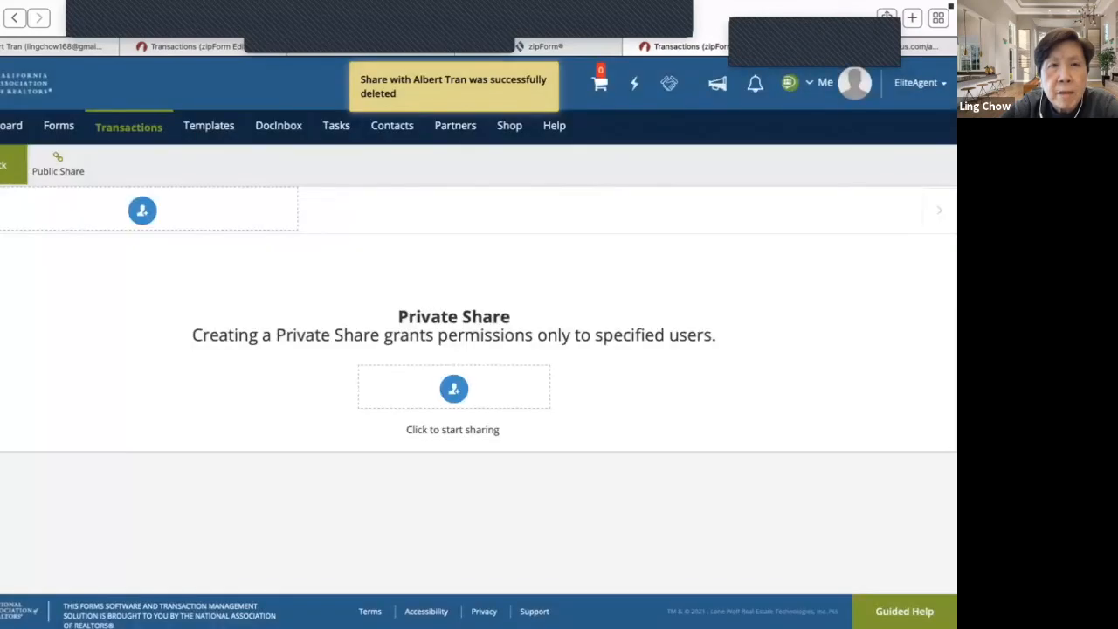
# - Start a new share with the selling agent, allowing form editing and document uploads
pyautogui.click(143, 211)
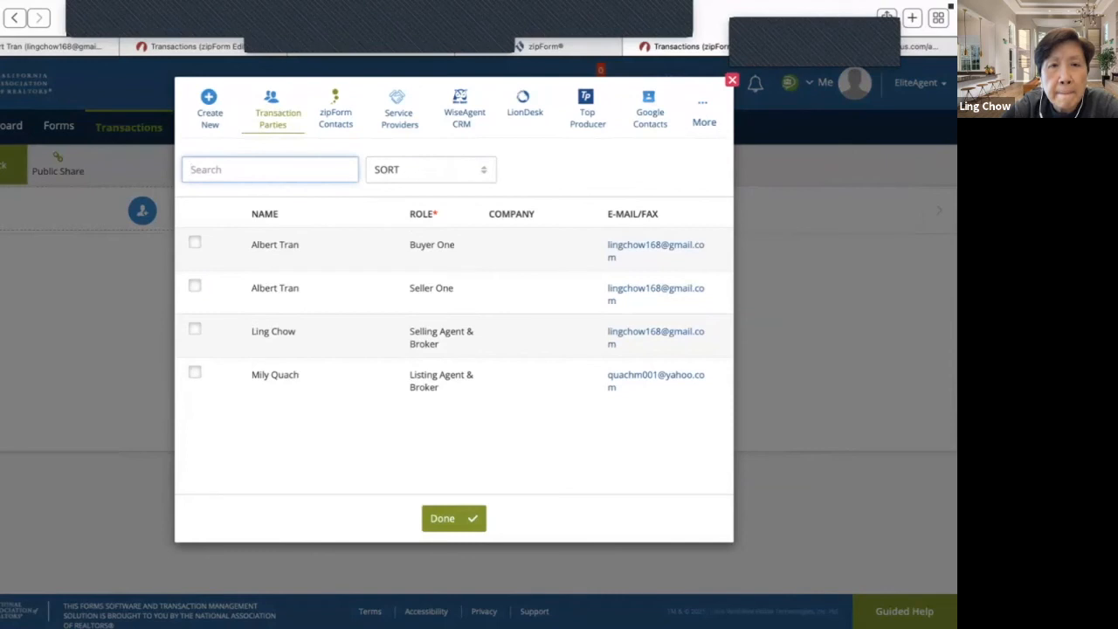
pyautogui.click(195, 329)
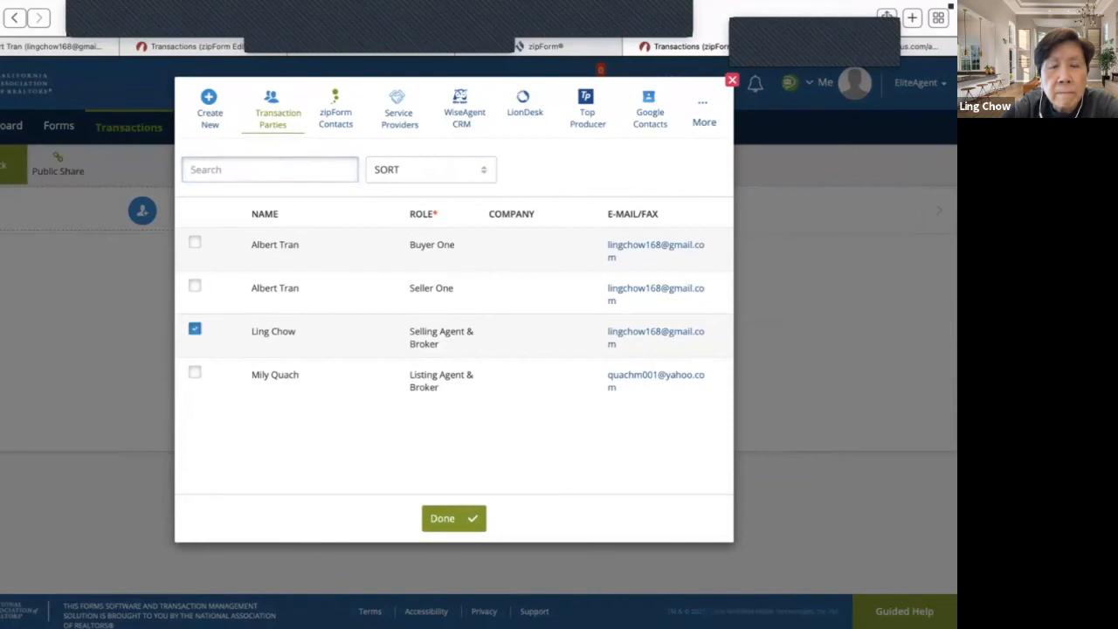
pyautogui.click(453, 519)
pyautogui.click(638, 155)
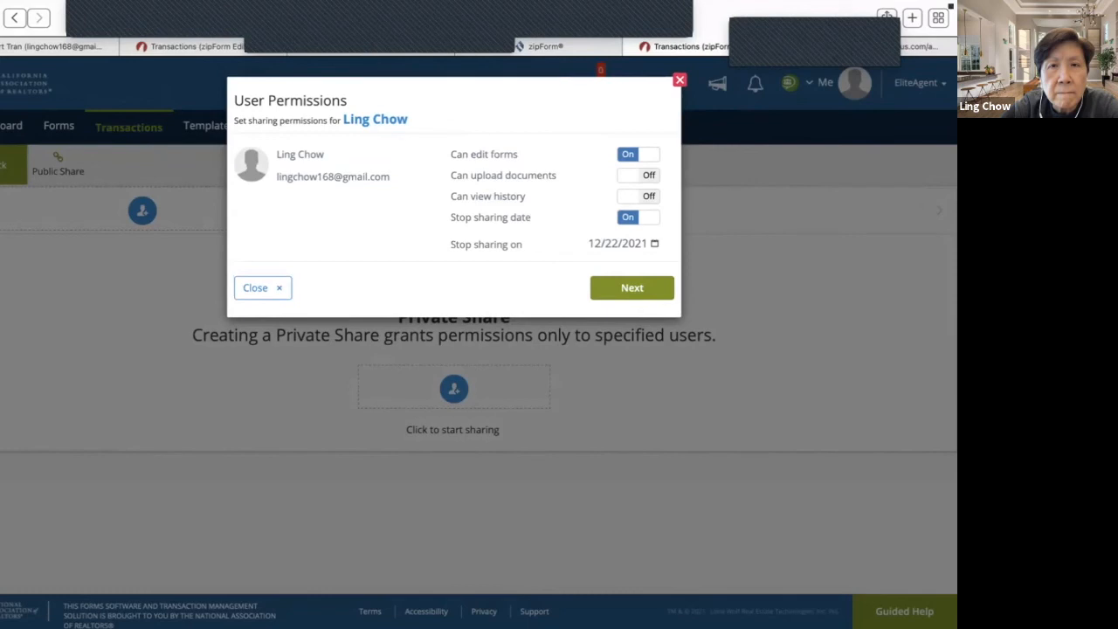
pyautogui.click(639, 175)
# - Include the Real Estate Transfer Disclosure Statement in the share and send the invitation e-mail
pyautogui.click(631, 287)
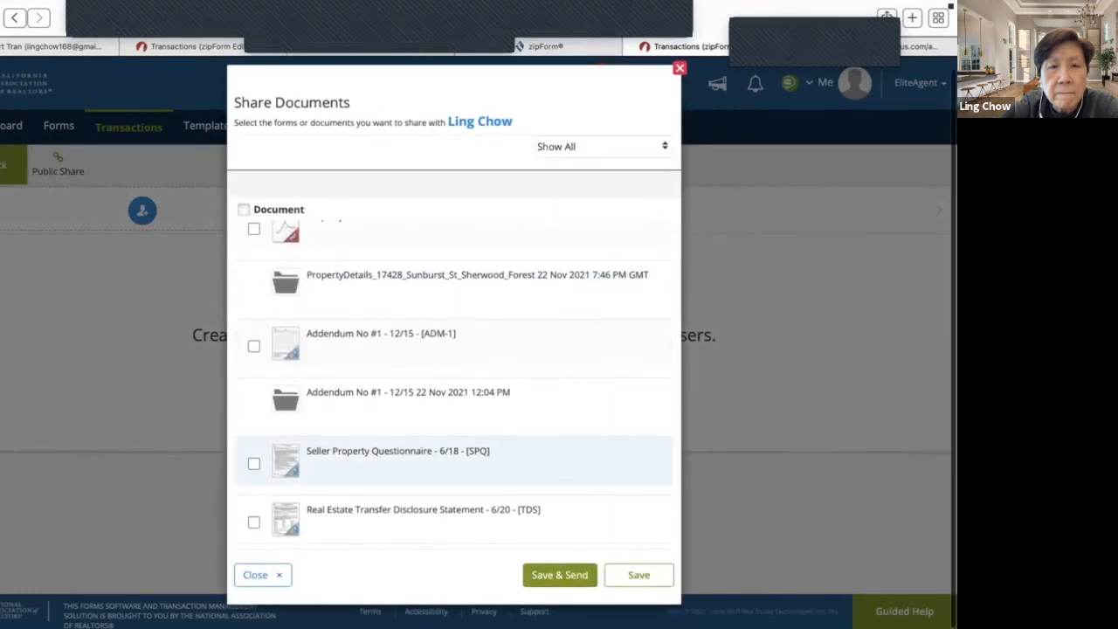
pyautogui.click(254, 521)
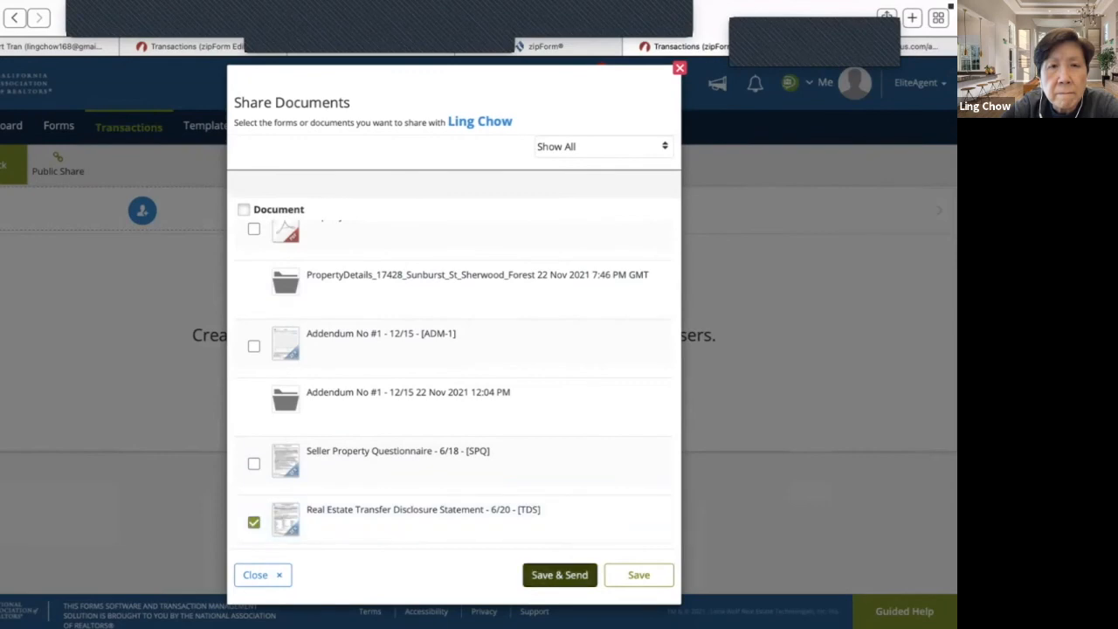
pyautogui.click(559, 575)
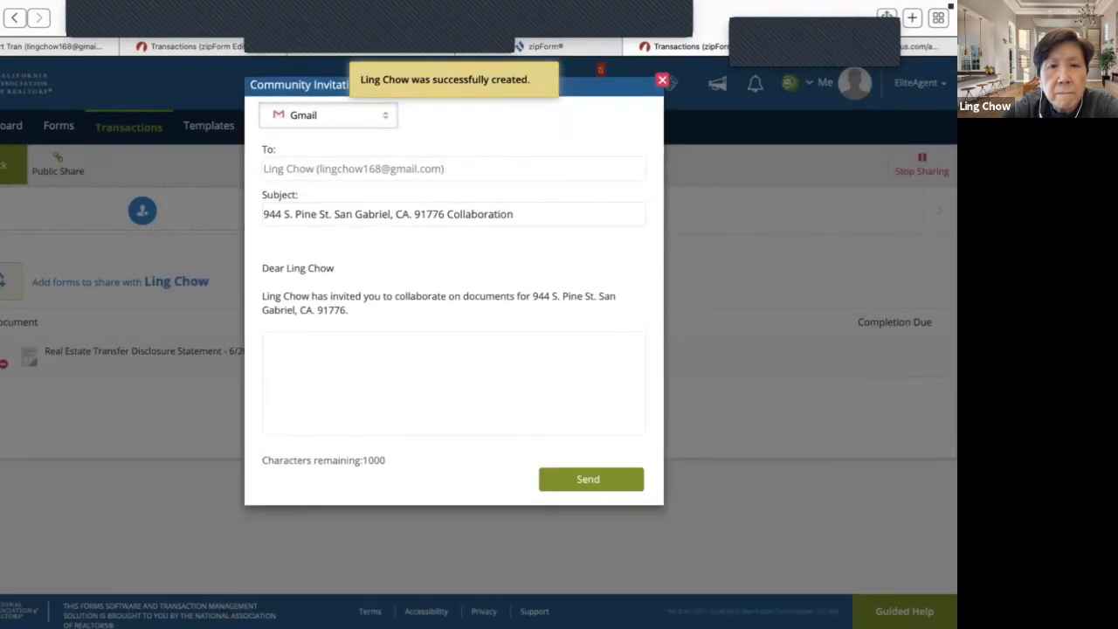
pyautogui.click(590, 479)
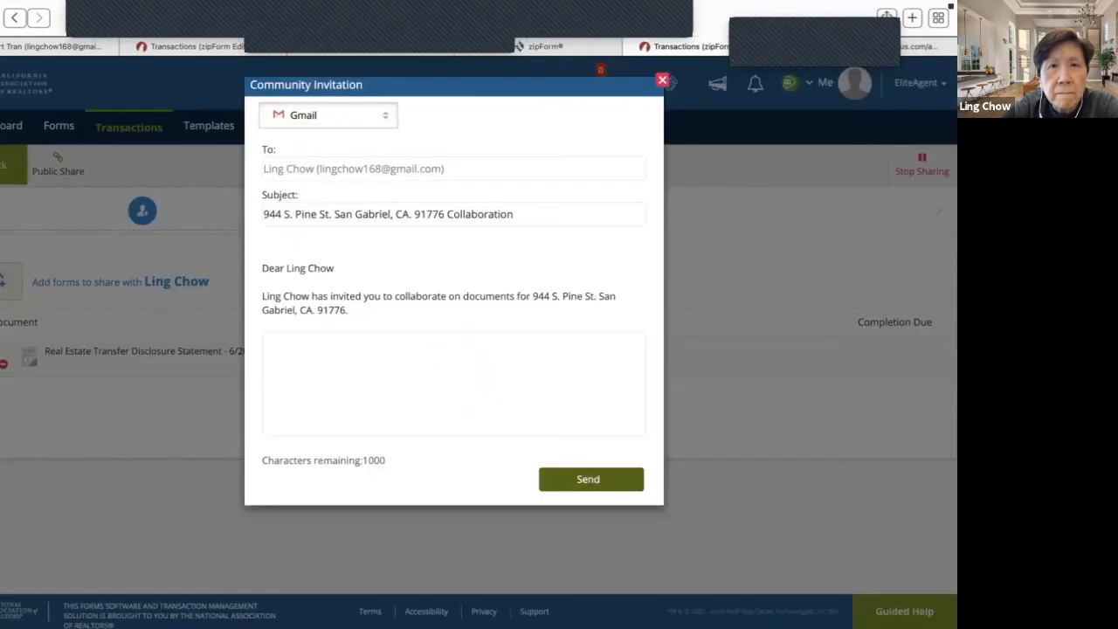
pyautogui.click(590, 479)
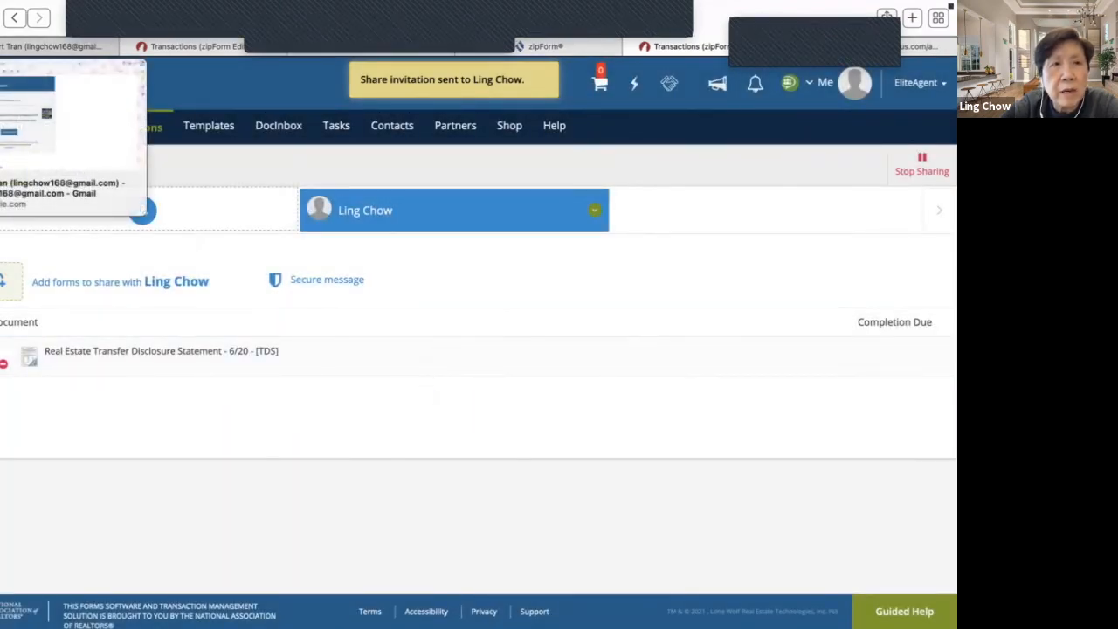
pyautogui.click(52, 46)
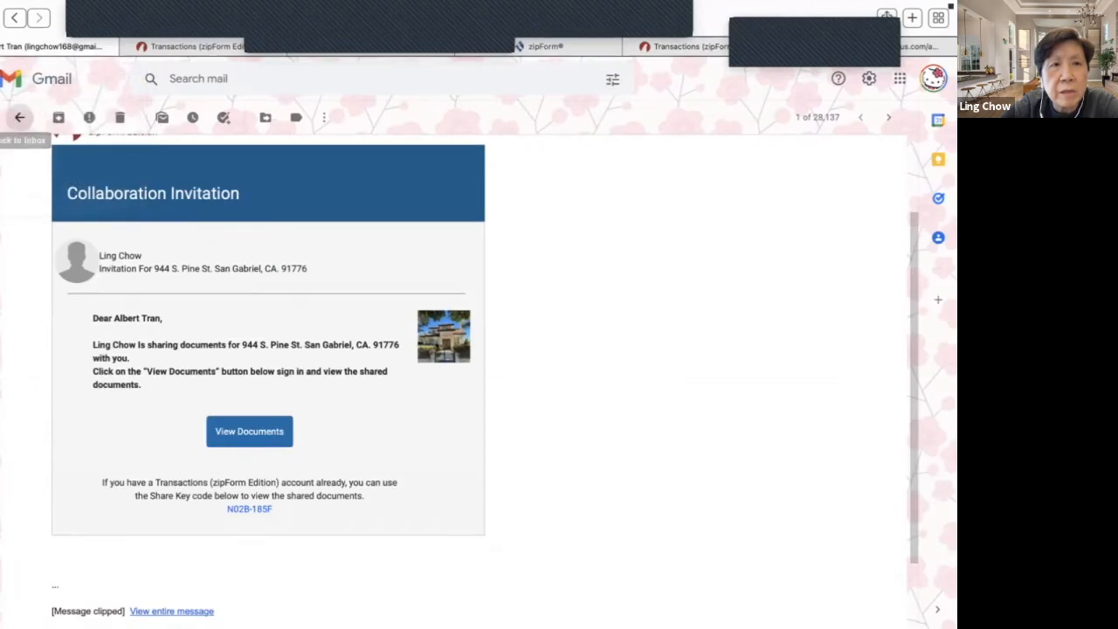
# - Refresh the Gmail inbox, open the newest Collaboration Invitation, and view its shared documents
pyautogui.click(20, 117)
pyautogui.click(10, 165)
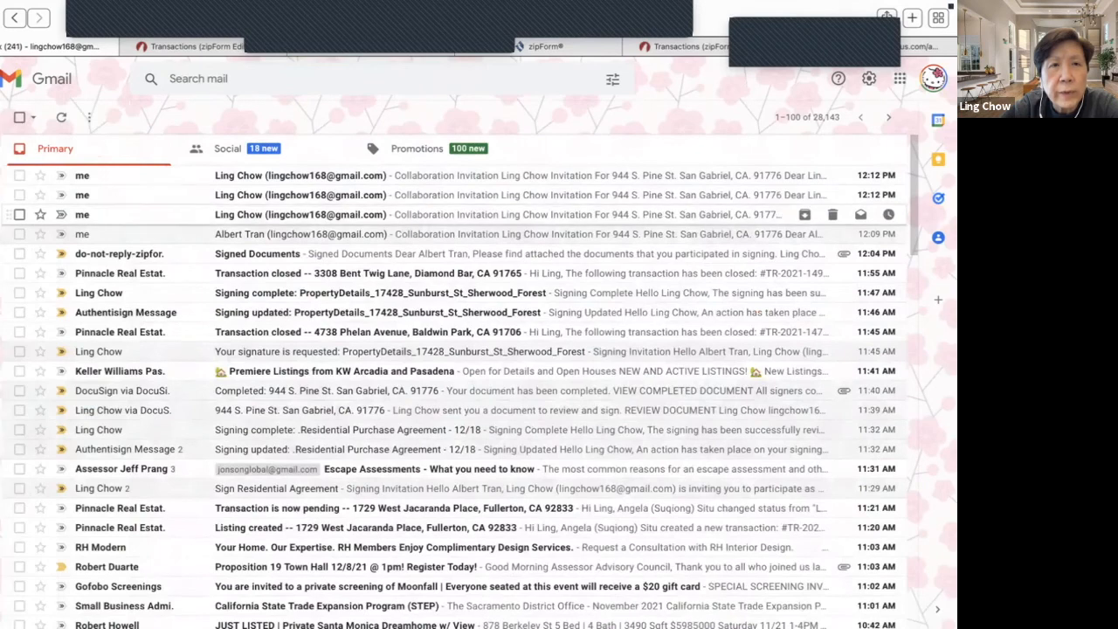
pyautogui.click(524, 175)
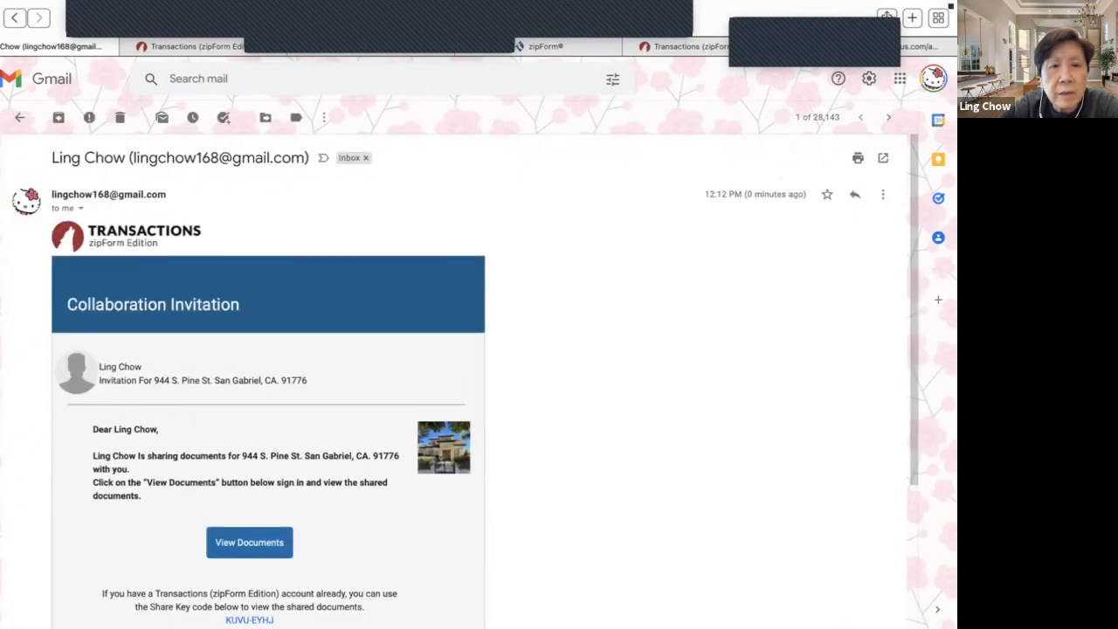
pyautogui.click(250, 542)
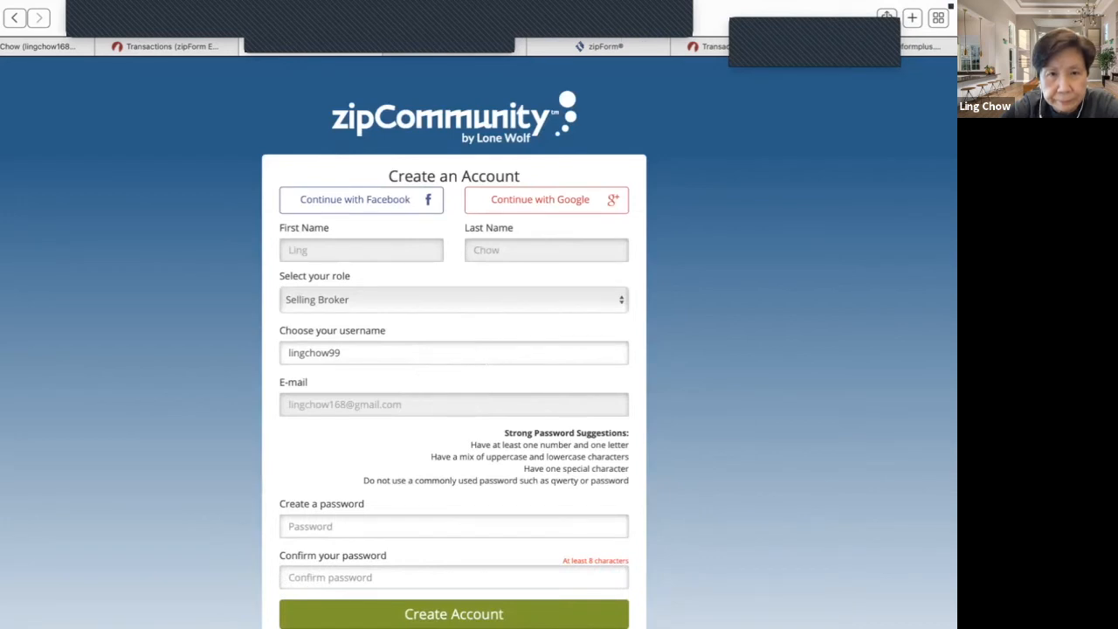
# - Enter and confirm a password on the Selling Broker sign-up form, then switch to signing in
pyautogui.click(367, 526)
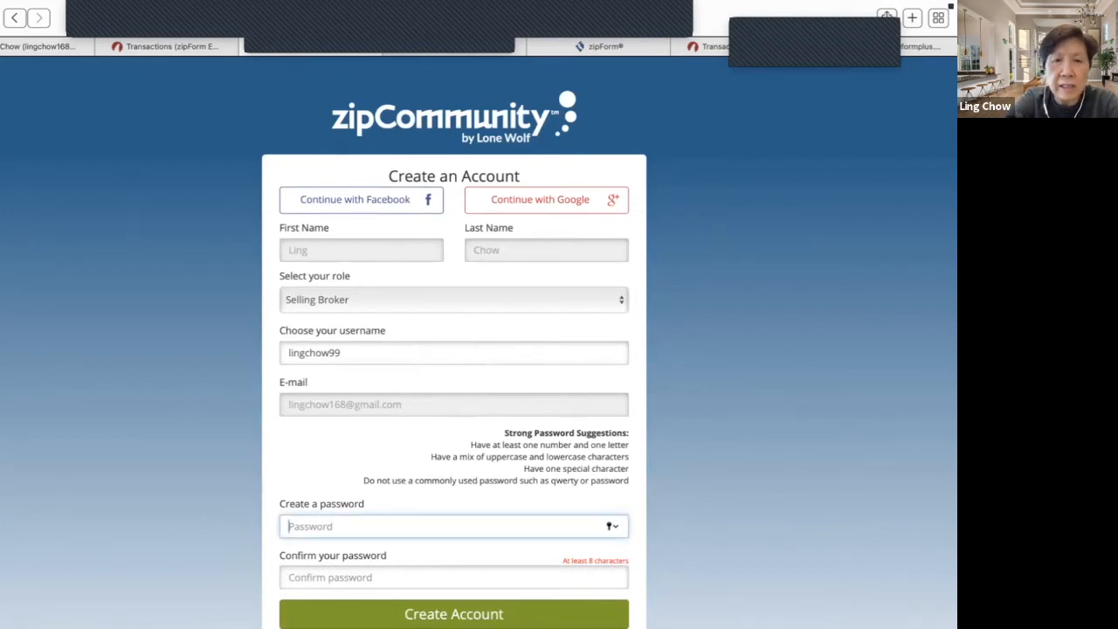
pyautogui.write('•••••••••••')
pyautogui.press('Tab')
pyautogui.write('•••••••')
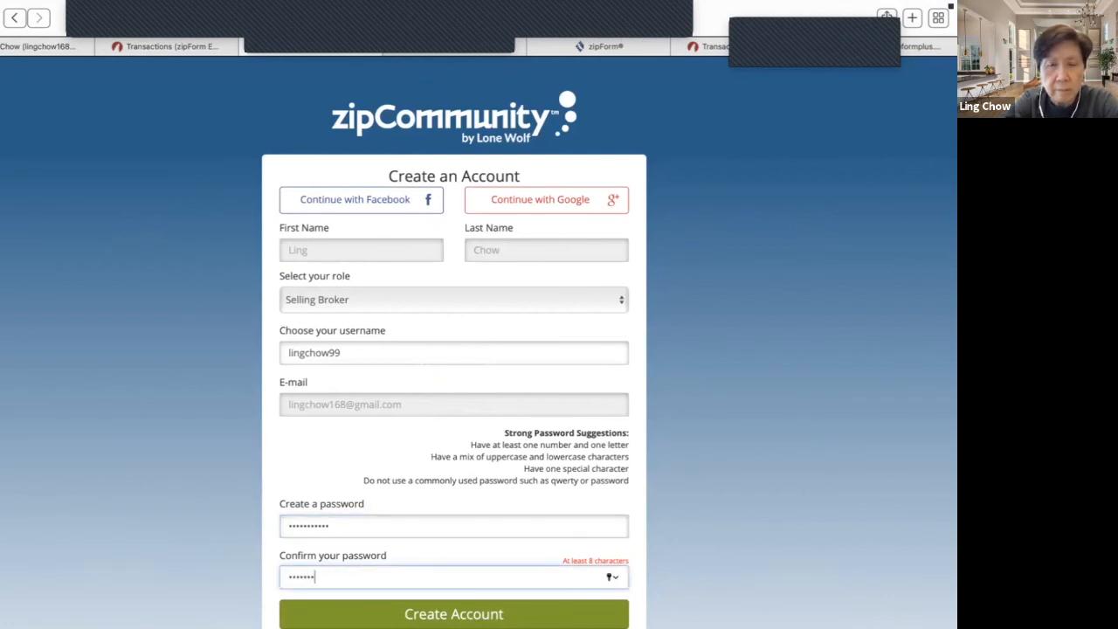
pyautogui.write('••••')
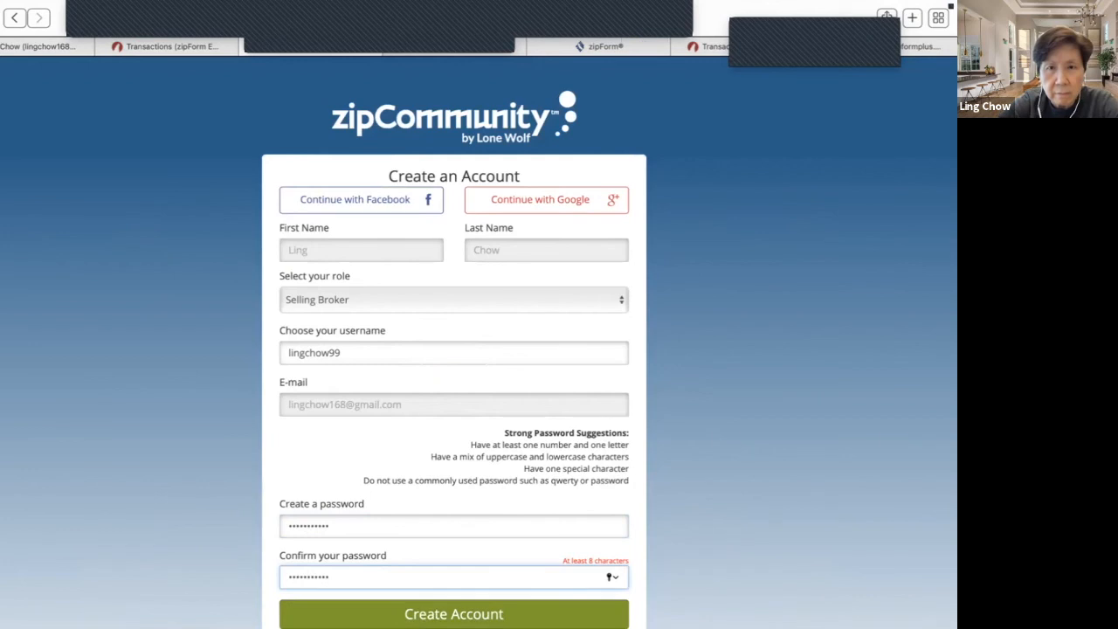
pyautogui.scroll(-2, 454, 514)
pyautogui.click(453, 514)
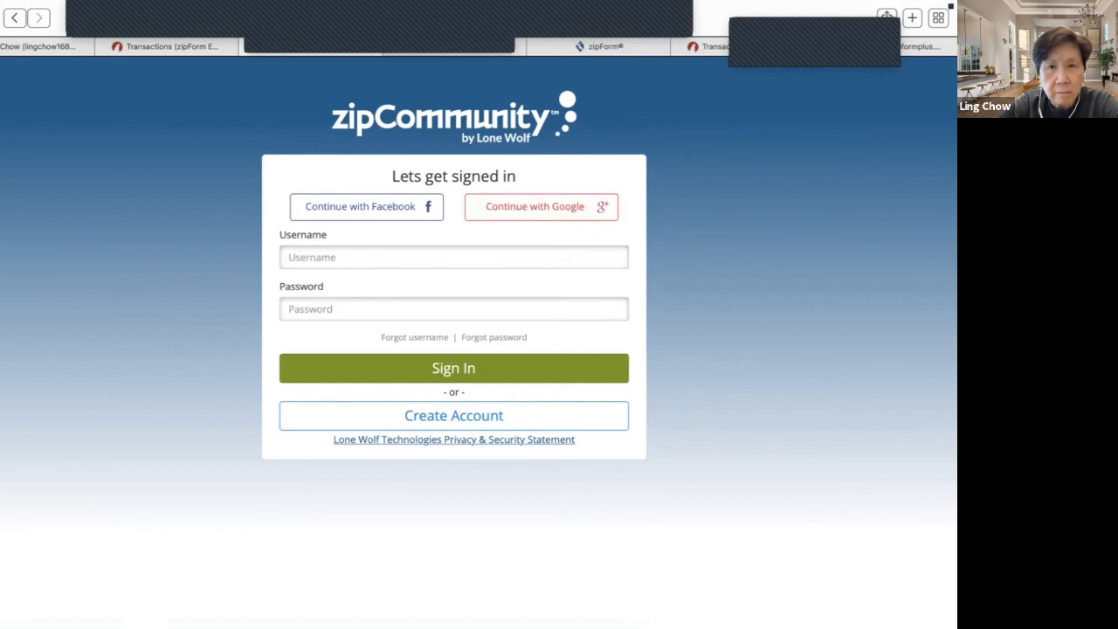
# - Request a forgotten-username e-mail for the account's e-mail address, then switch to Gmail
pyautogui.click(414, 337)
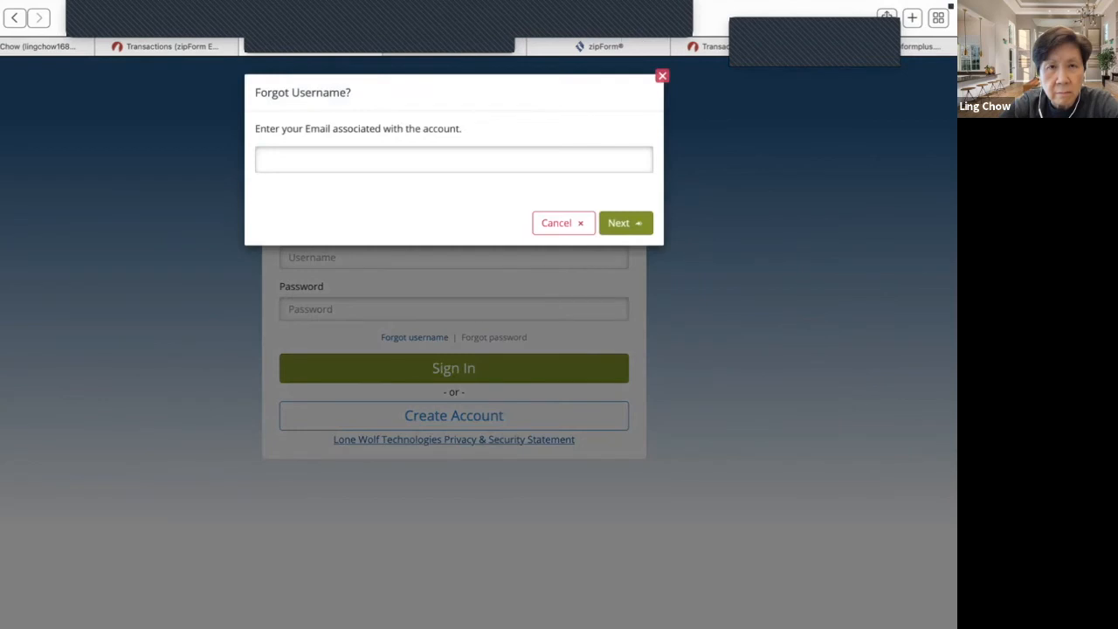
pyautogui.click(453, 162)
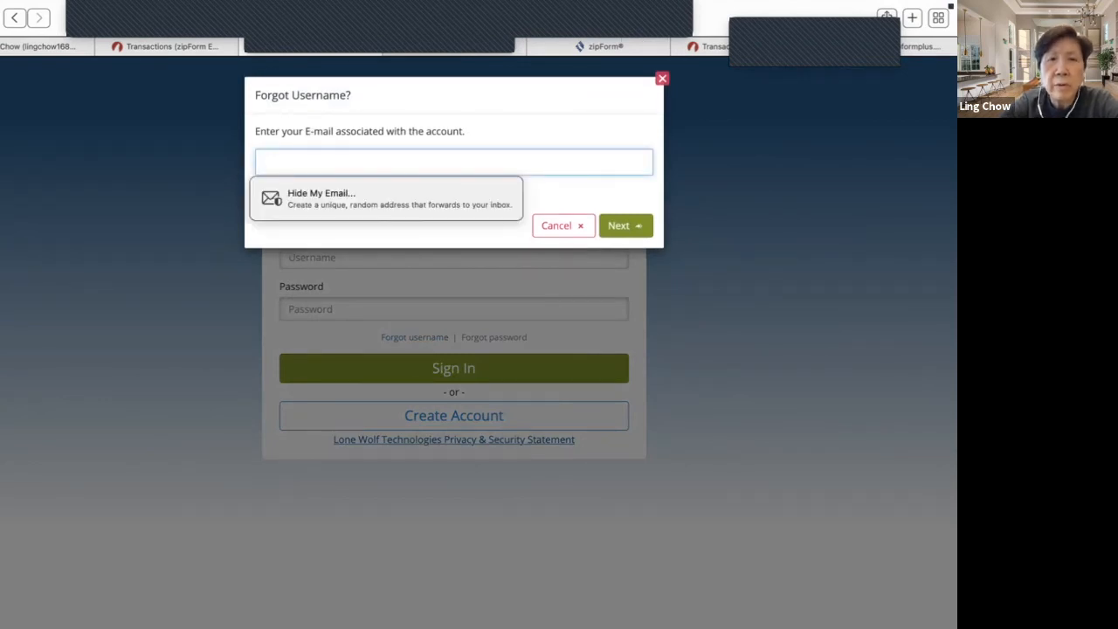
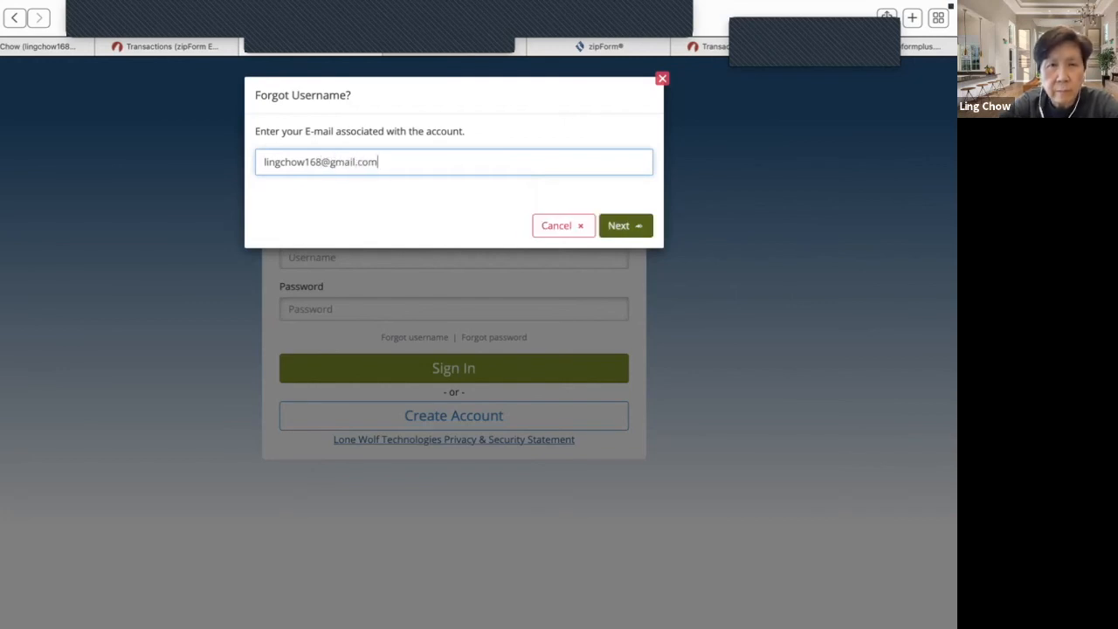
pyautogui.click(626, 225)
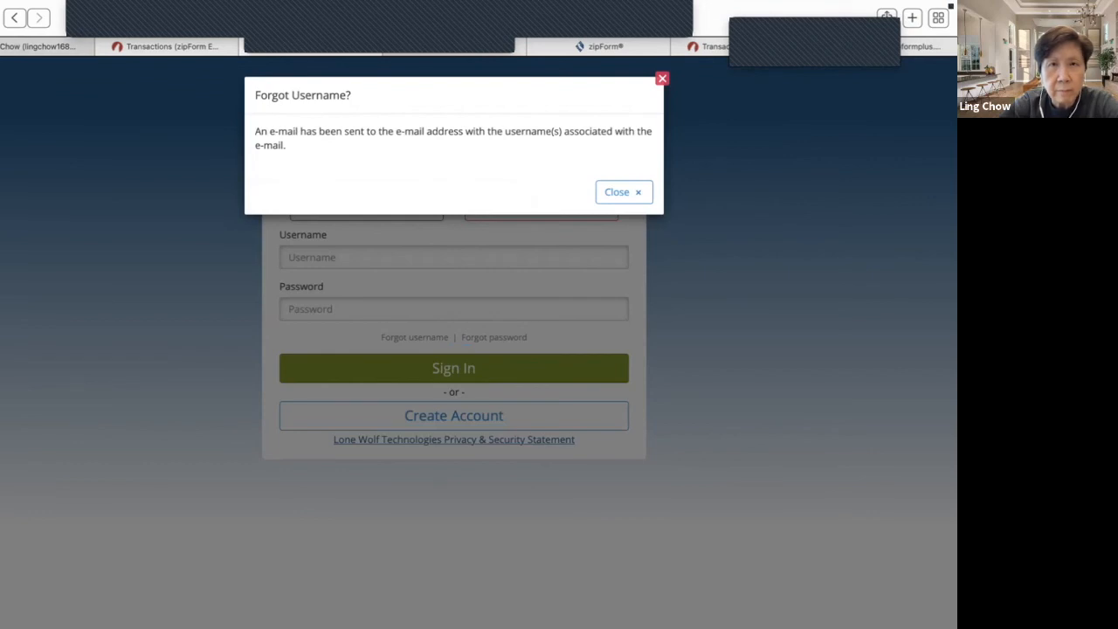
pyautogui.click(38, 46)
# - Refresh the Gmail inbox and read the 'forgot zipForm username?' recovery e-mail
pyautogui.click(20, 117)
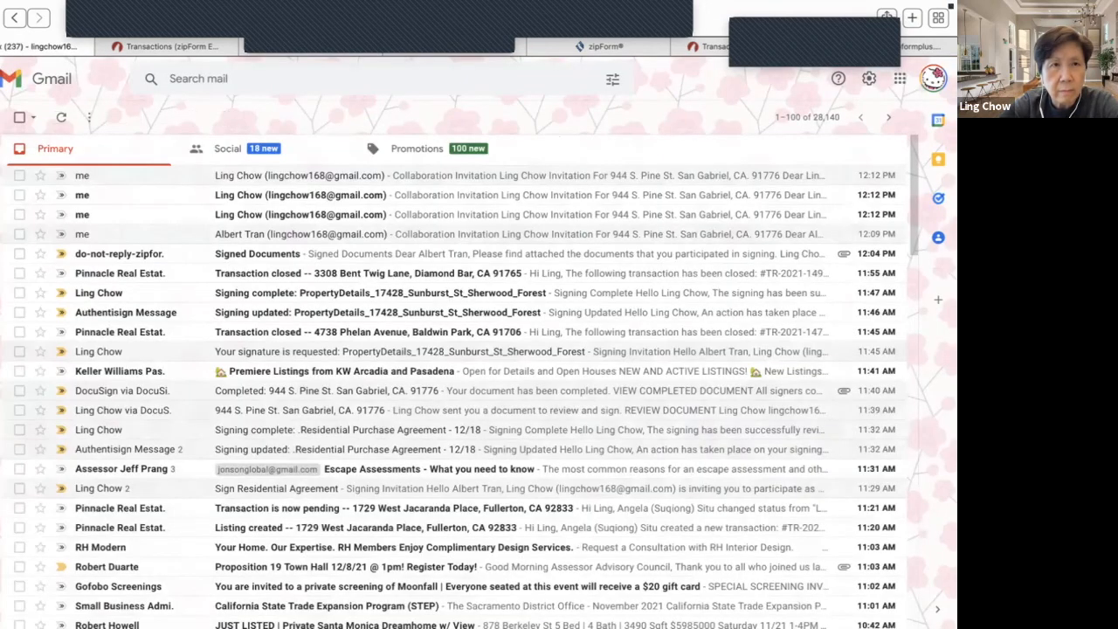
pyautogui.click(10, 165)
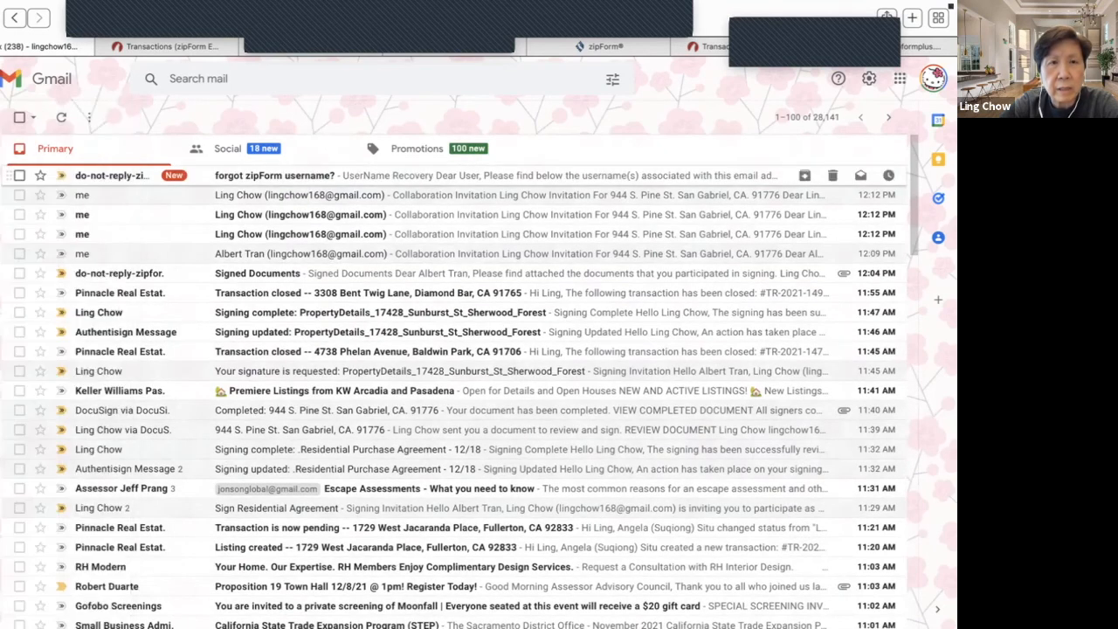
pyautogui.click(105, 176)
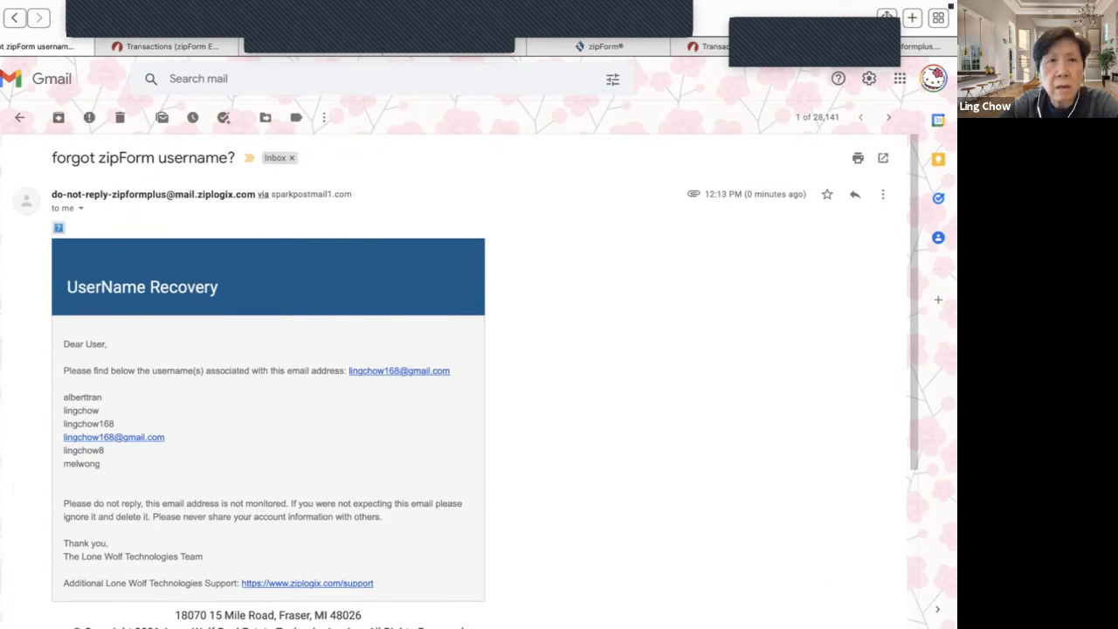
pyautogui.click(166, 46)
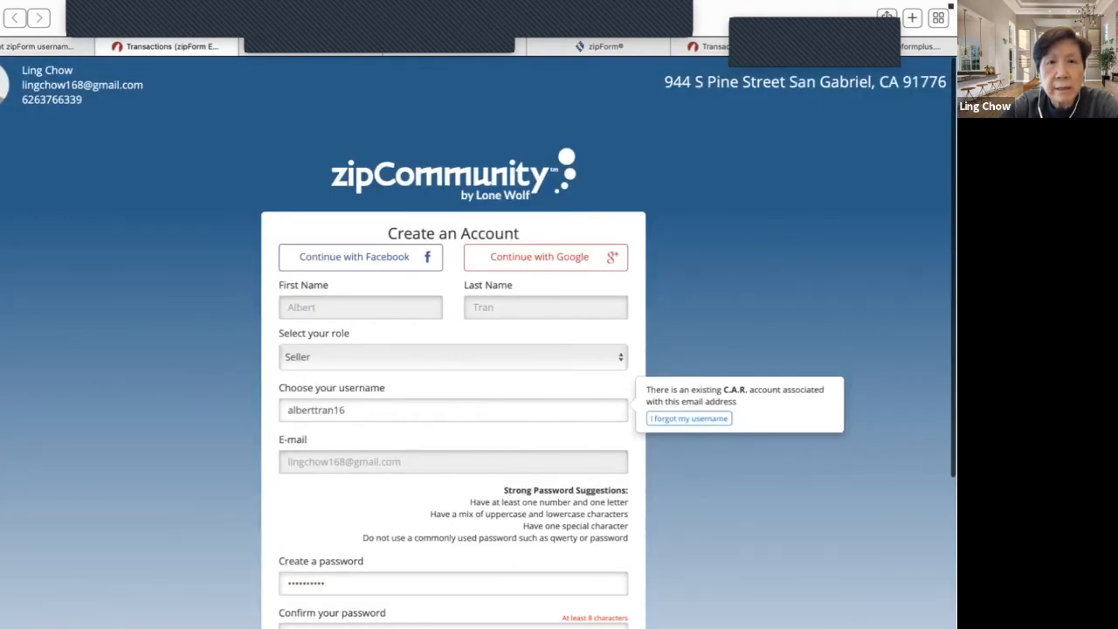
# - Replace the username in the Create an Account form with the recovered username
pyautogui.scroll(-2, 478, 370)
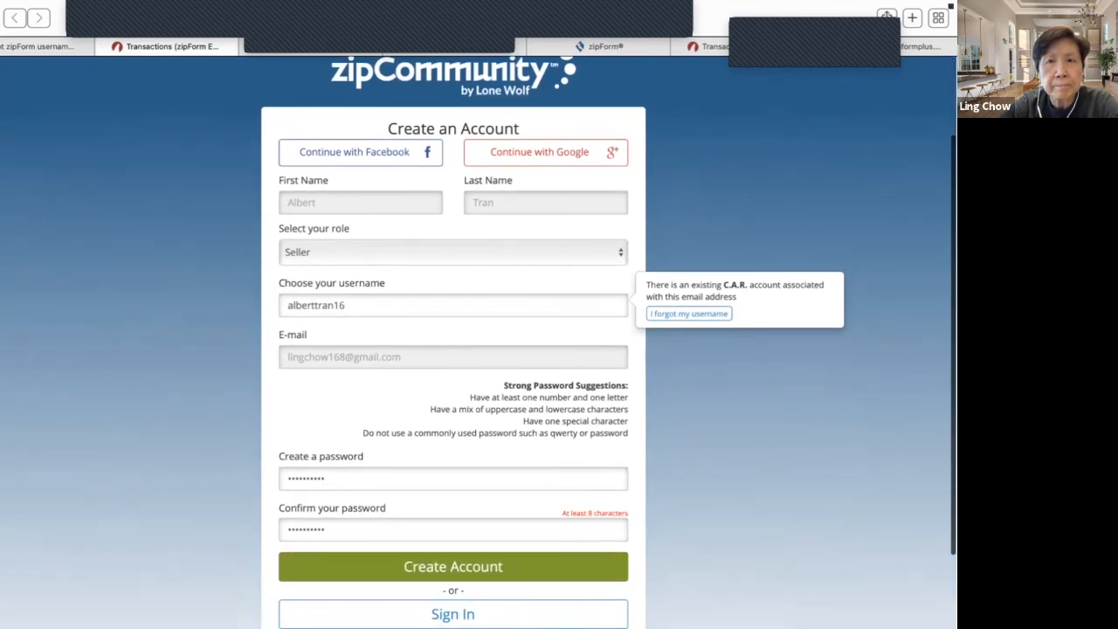
pyautogui.click(350, 305)
pyautogui.press('BackSpace')
pyautogui.press('BackSpace')
pyautogui.press('BackSpace')
pyautogui.press('BackSpace')
pyautogui.press('BackSpace')
pyautogui.press('BackSpace')
pyautogui.press('BackSpace')
pyautogui.press('BackSpace')
pyautogui.press('BackSpace')
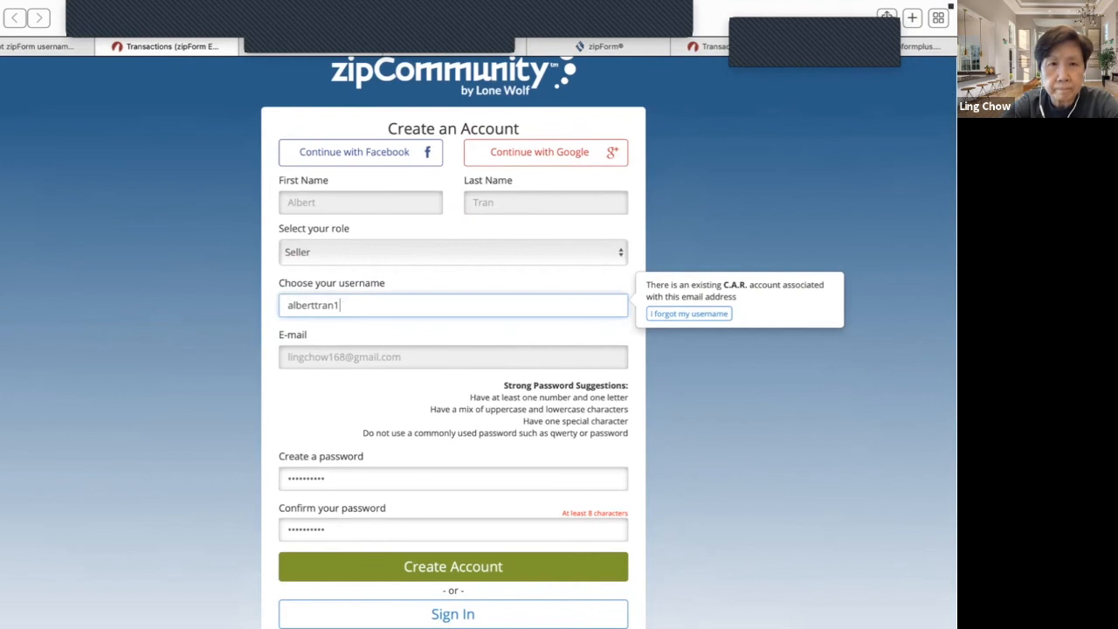
pyautogui.press('BackSpace')
pyautogui.press('BackSpace')
pyautogui.press('BackSpace')
# - Try signing in to zipCommunity with the recovered username and the account password
pyautogui.scroll(-2, 455, 519)
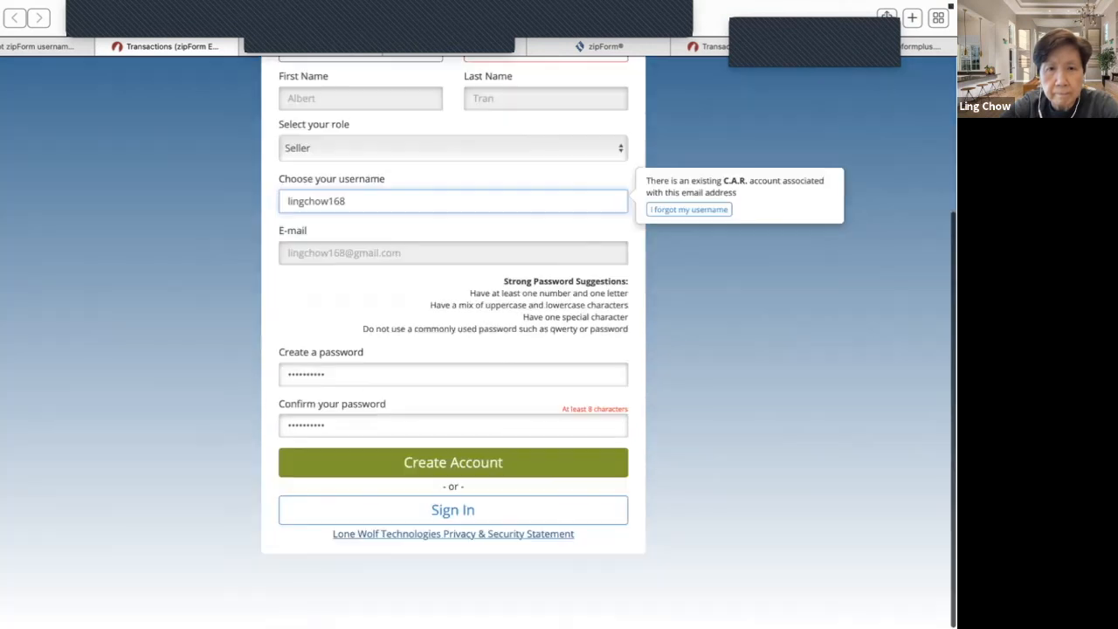
pyautogui.click(455, 520)
pyautogui.click(453, 315)
pyautogui.press('Tab')
pyautogui.write('••••••••••')
pyautogui.press('Return')
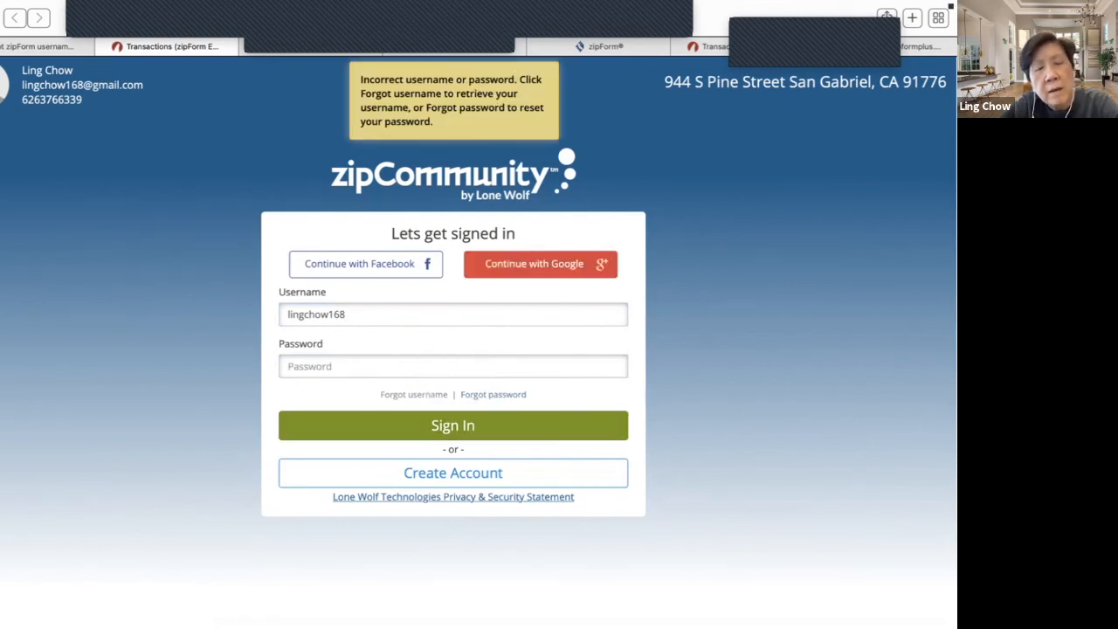
# - Sign in with the Google account, set the role to Agent, and accept the EULA and Privacy Policy
pyautogui.click(539, 264)
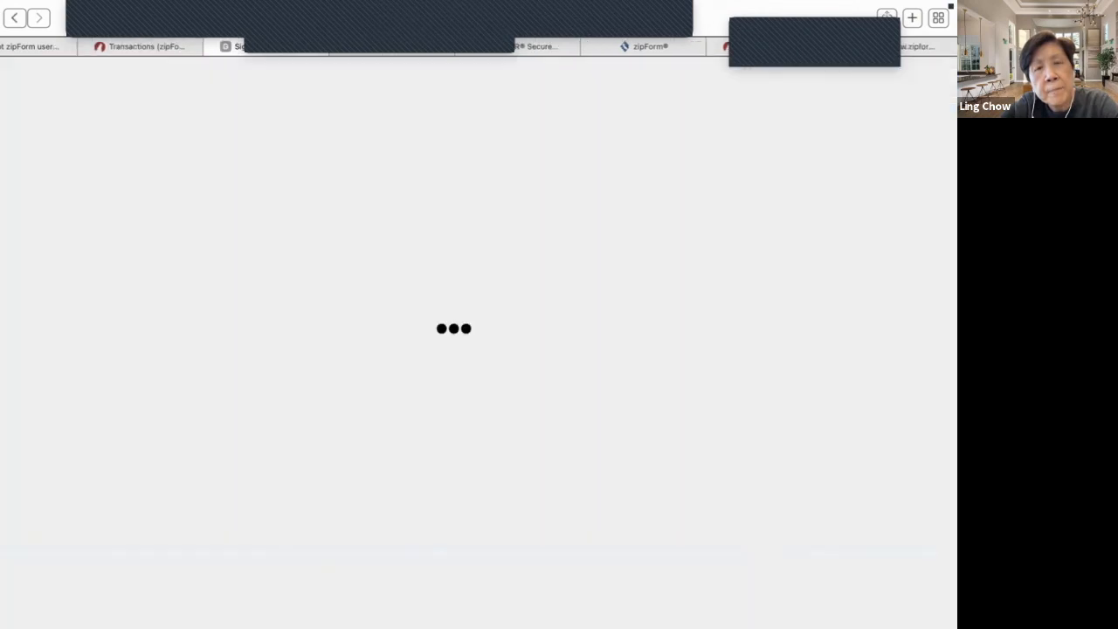
pyautogui.click(453, 302)
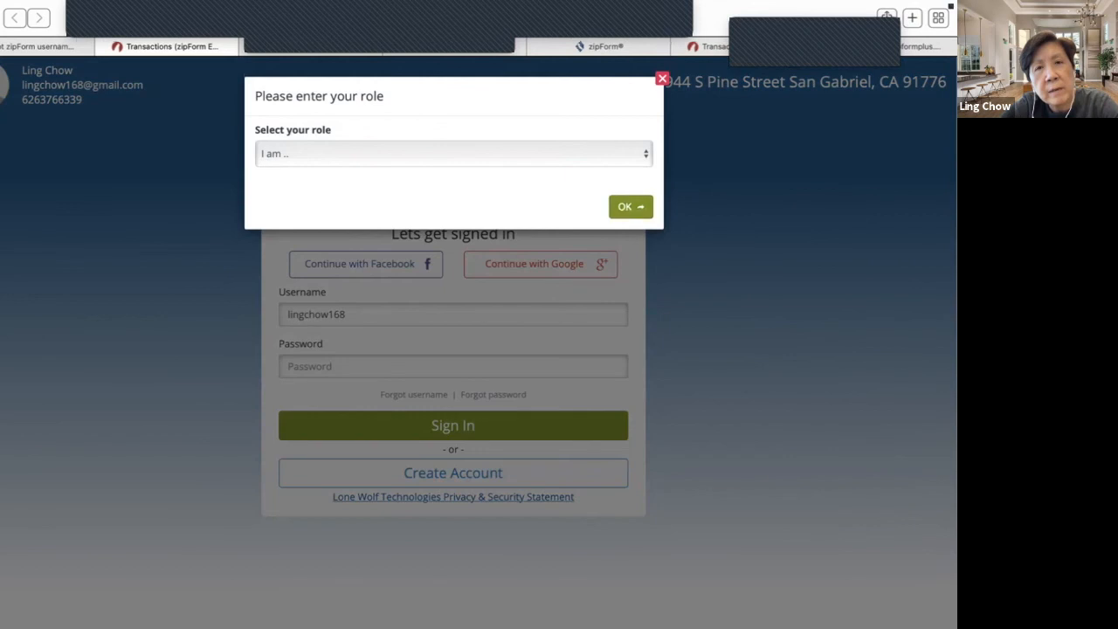
pyautogui.click(627, 158)
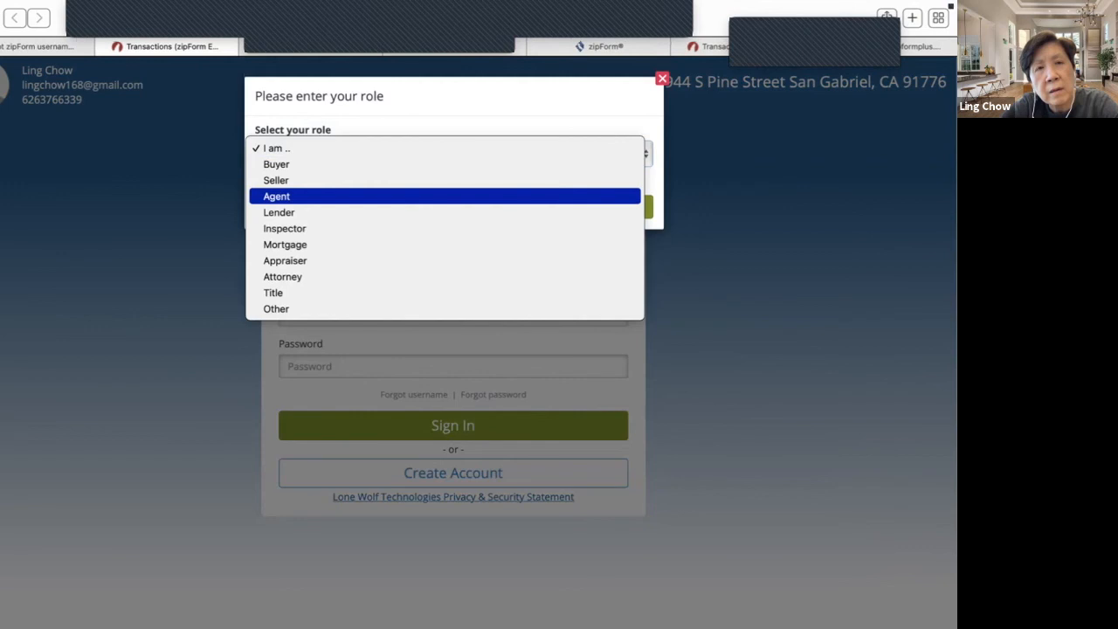
pyautogui.click(445, 197)
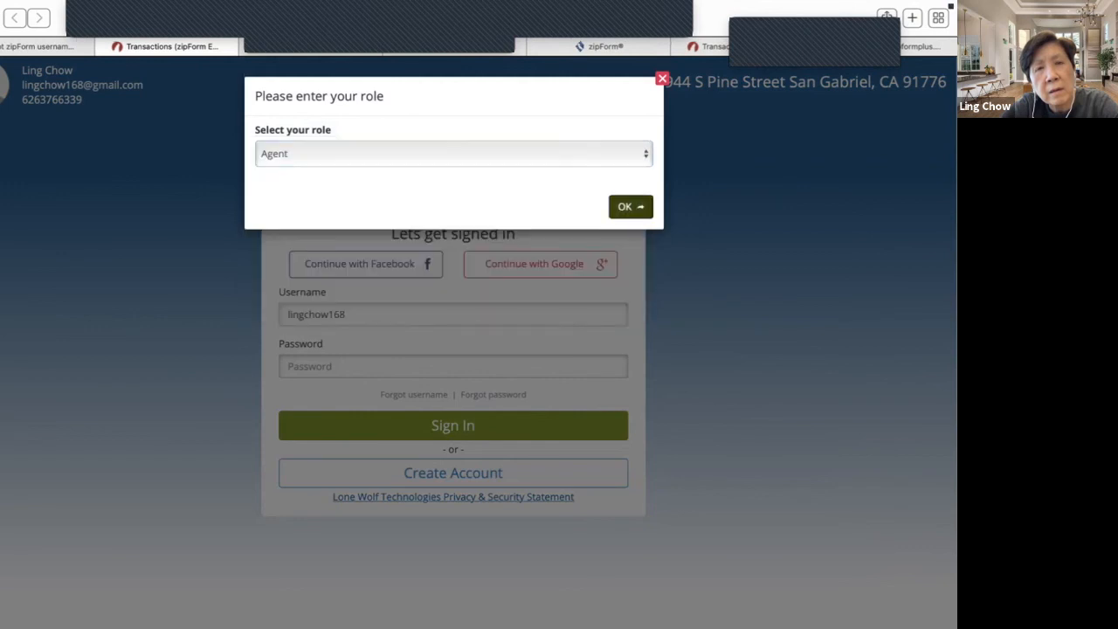
pyautogui.click(631, 207)
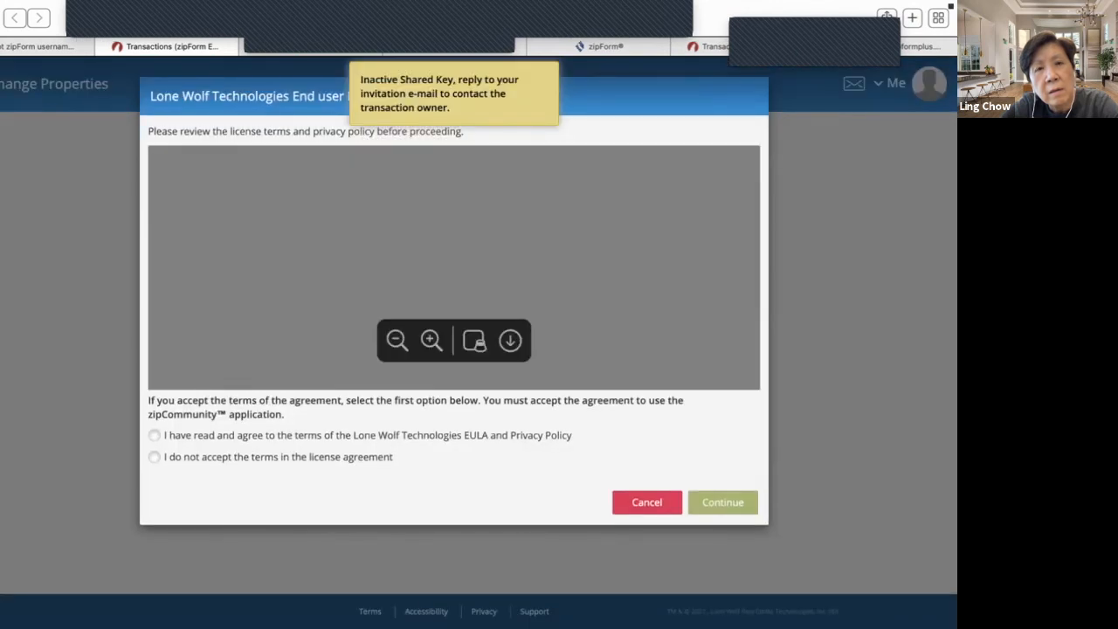
pyautogui.click(155, 435)
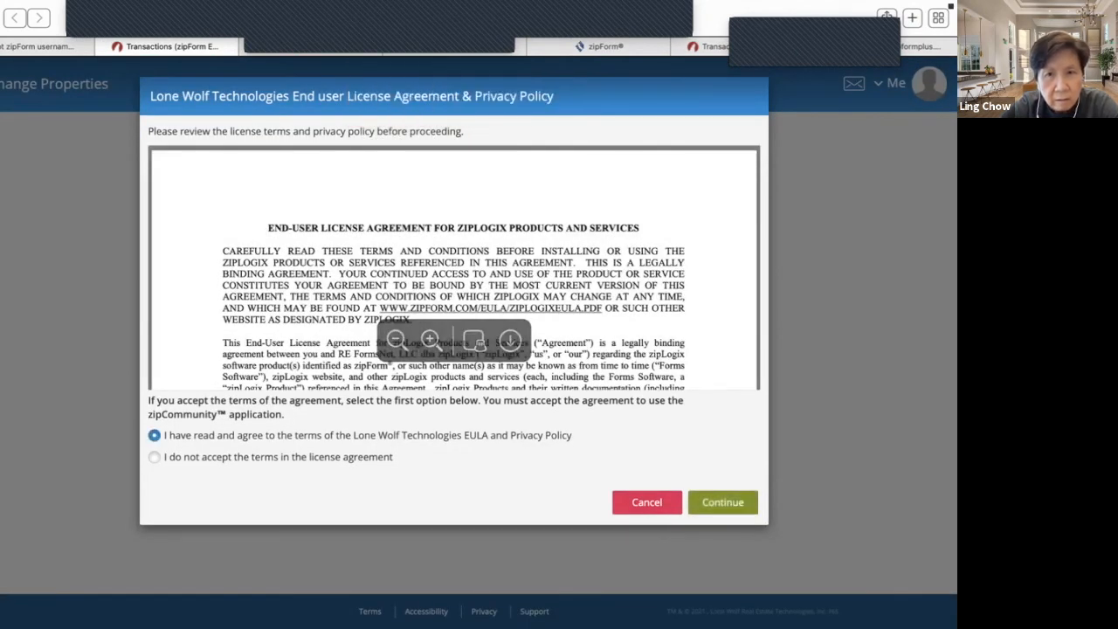
pyautogui.click(723, 502)
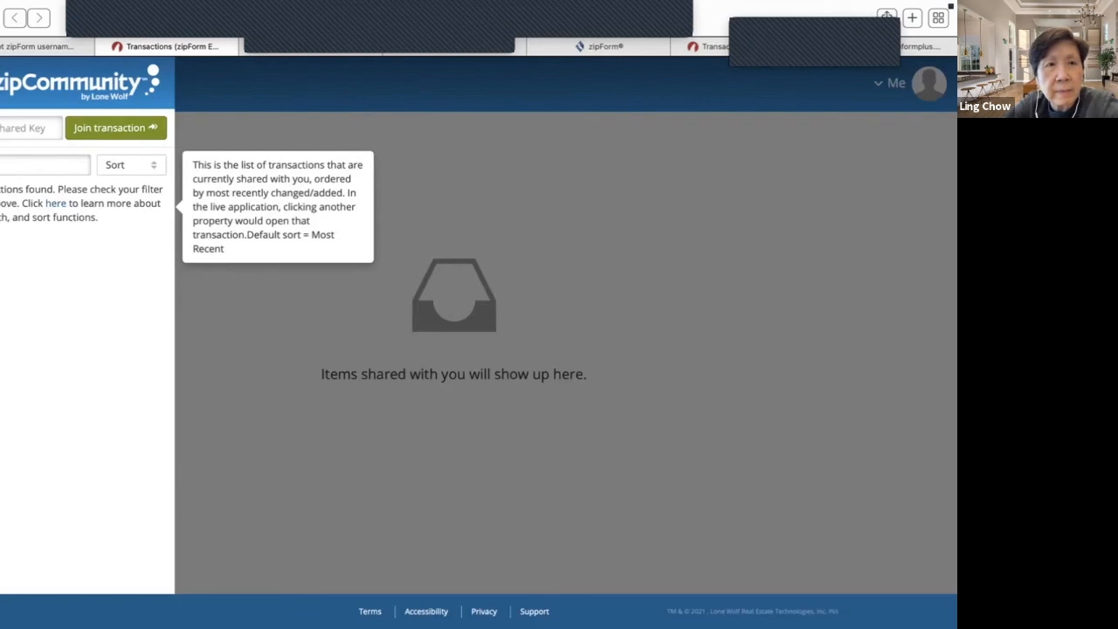
# - Sort the shared-transactions list by Most Recent, then by Created Date
pyautogui.click(131, 165)
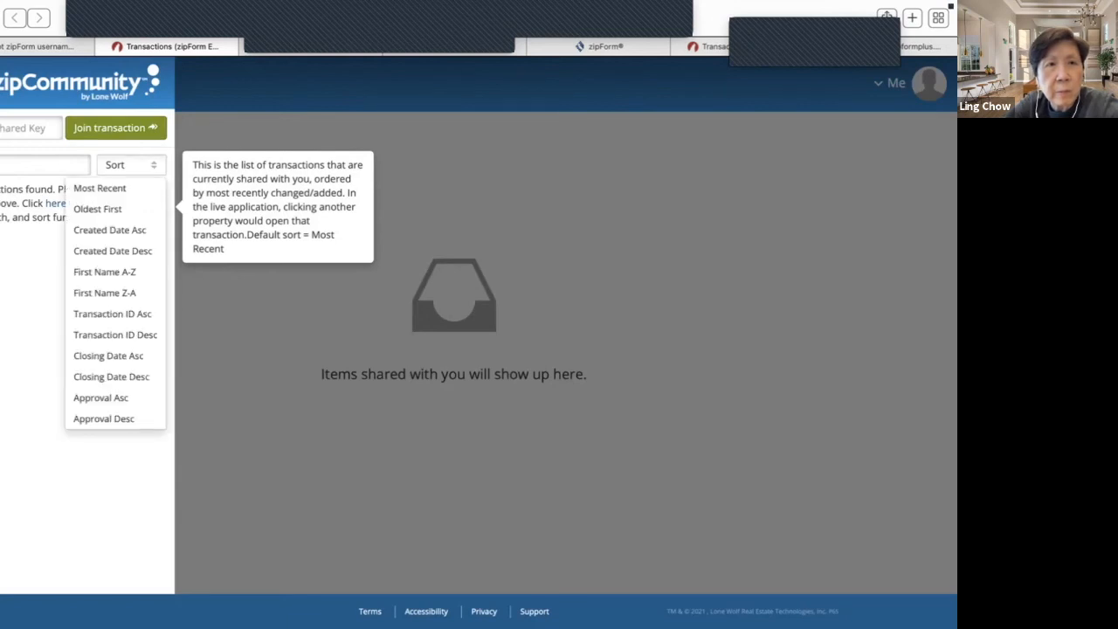
pyautogui.click(100, 189)
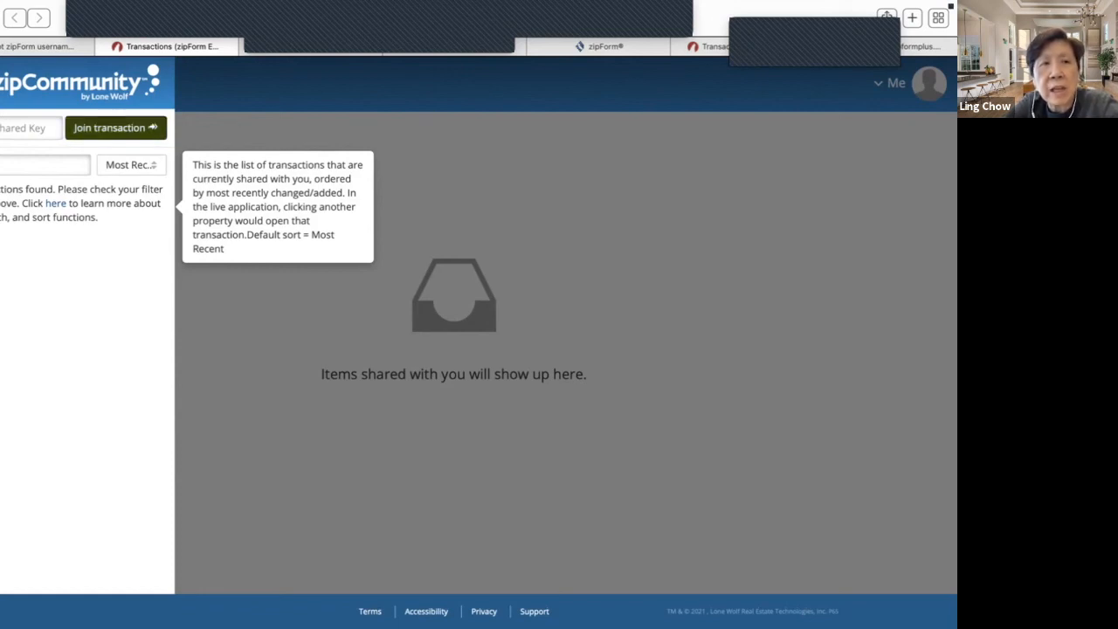
pyautogui.click(46, 165)
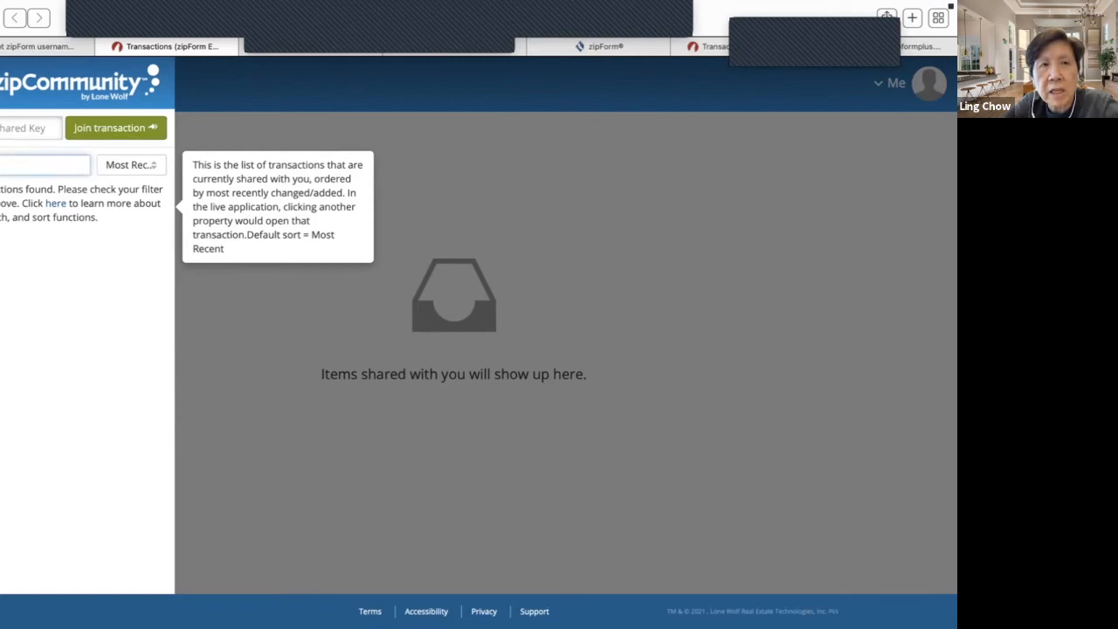
pyautogui.click(131, 165)
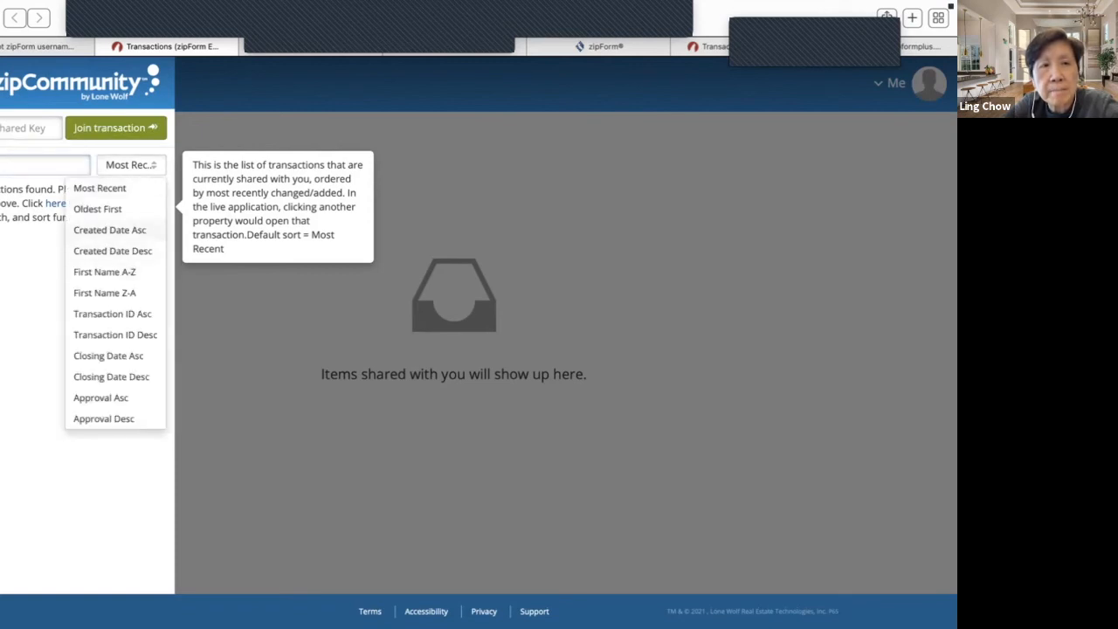
pyautogui.click(109, 230)
# - Restore Most Recent sorting, dismiss the username-sent notice, and close zipCommunity
pyautogui.click(131, 165)
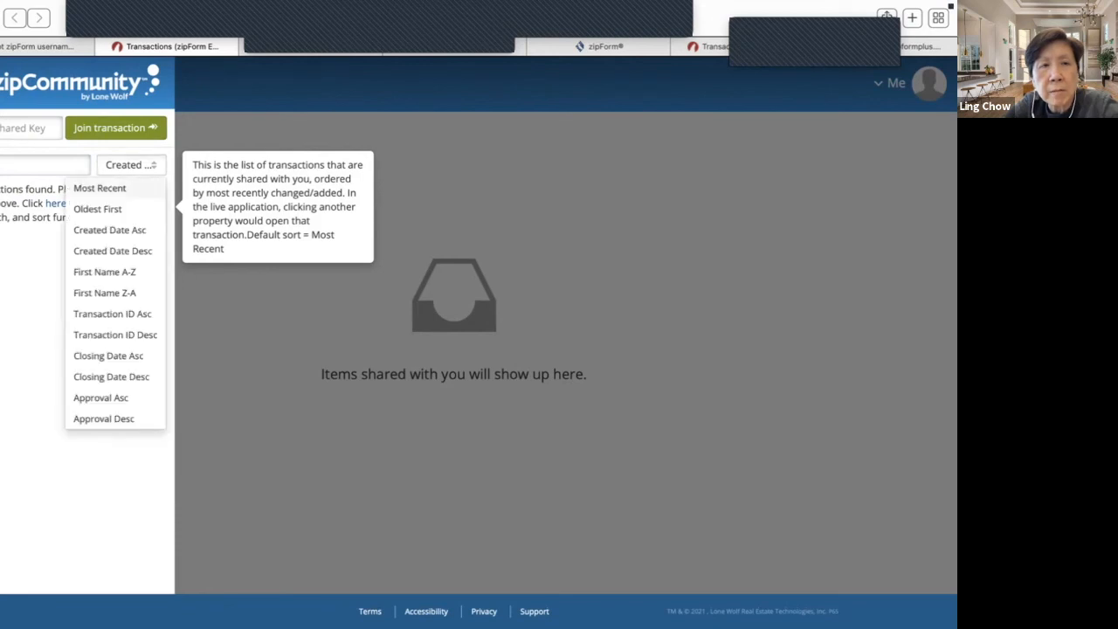
pyautogui.click(99, 188)
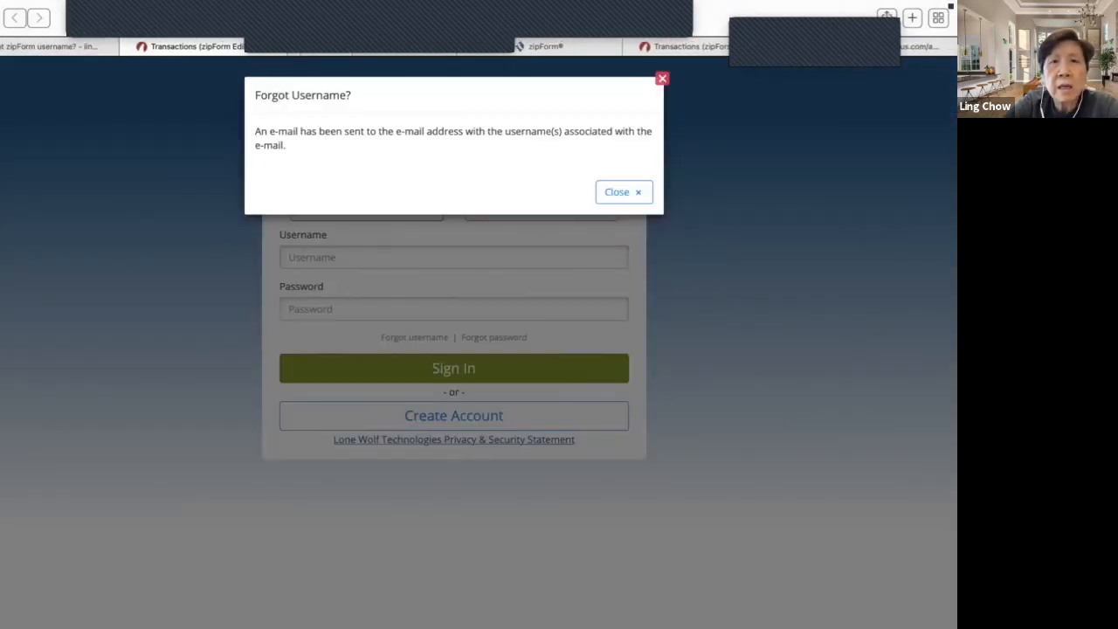
pyautogui.press('Escape')
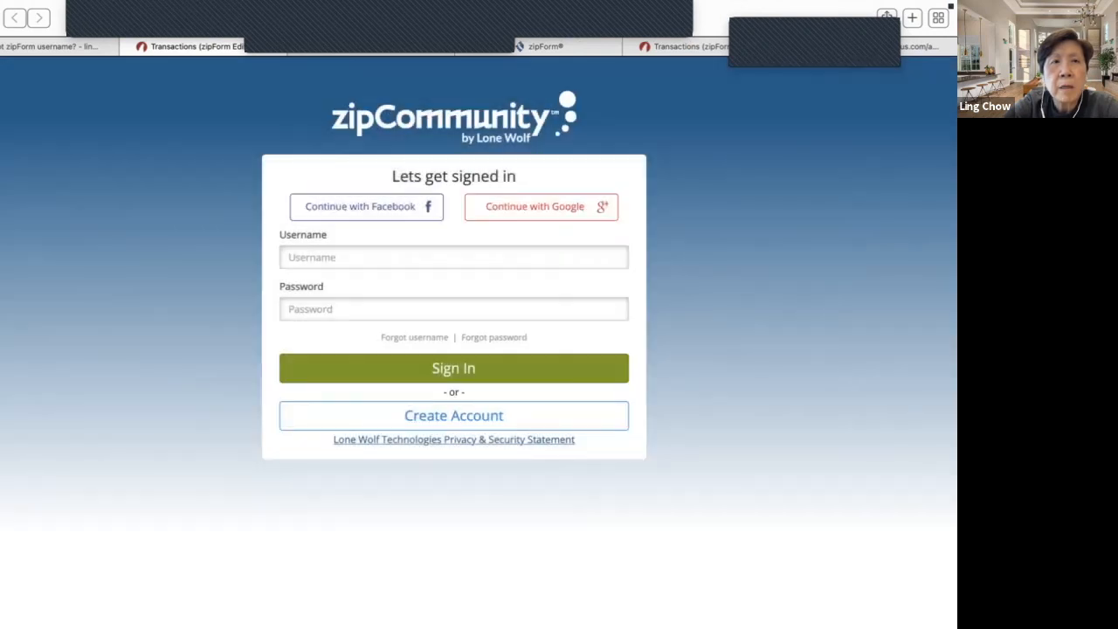
pyautogui.click(128, 46)
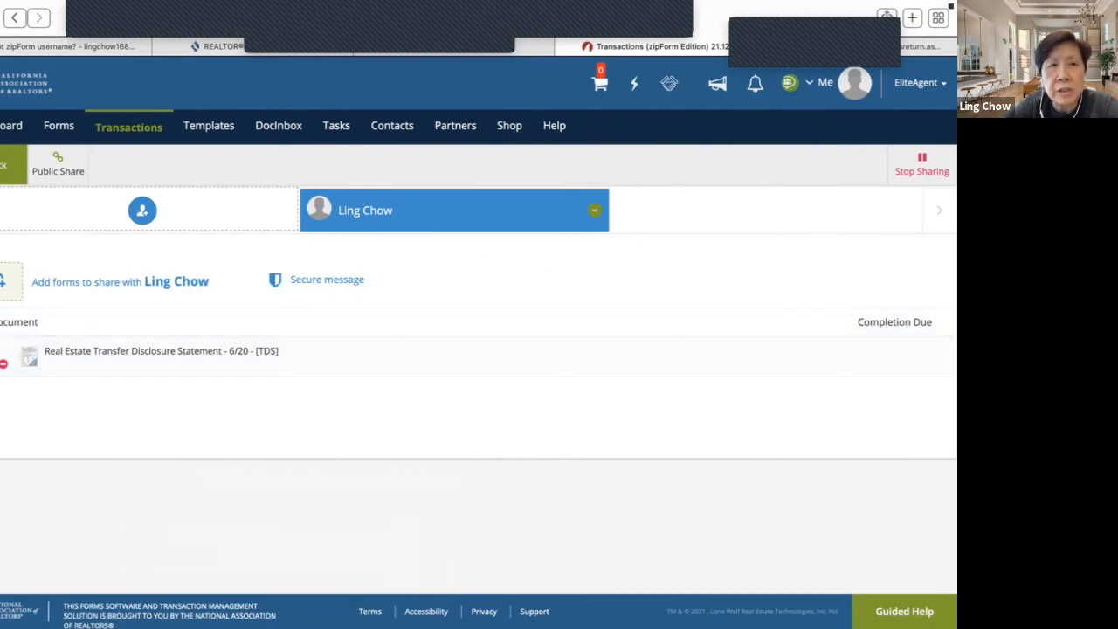
pyautogui.click(922, 164)
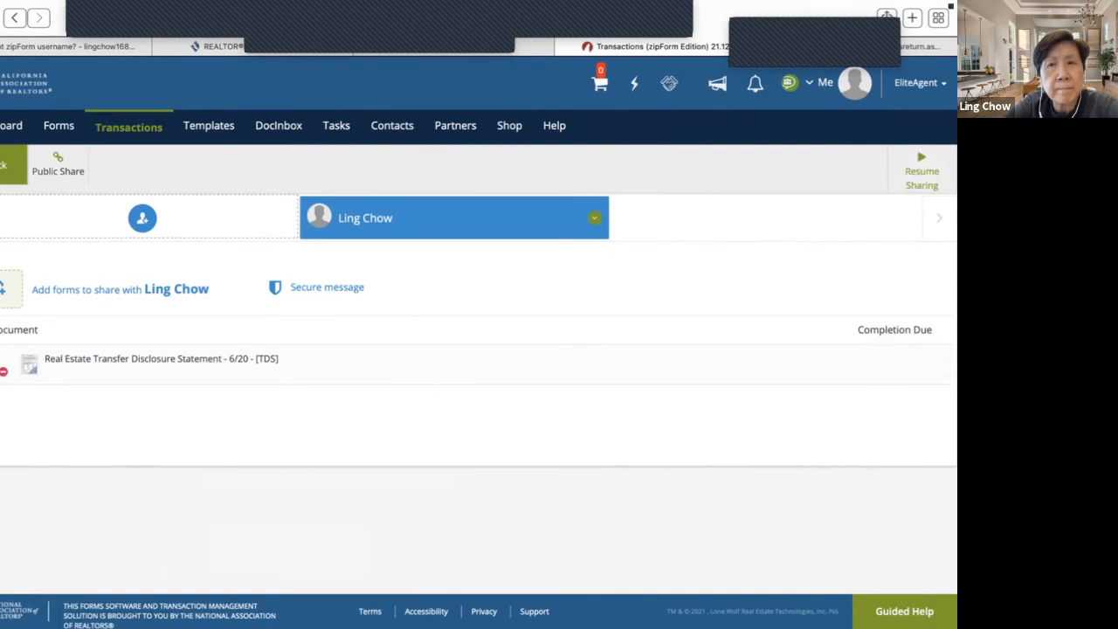
pyautogui.click(11, 165)
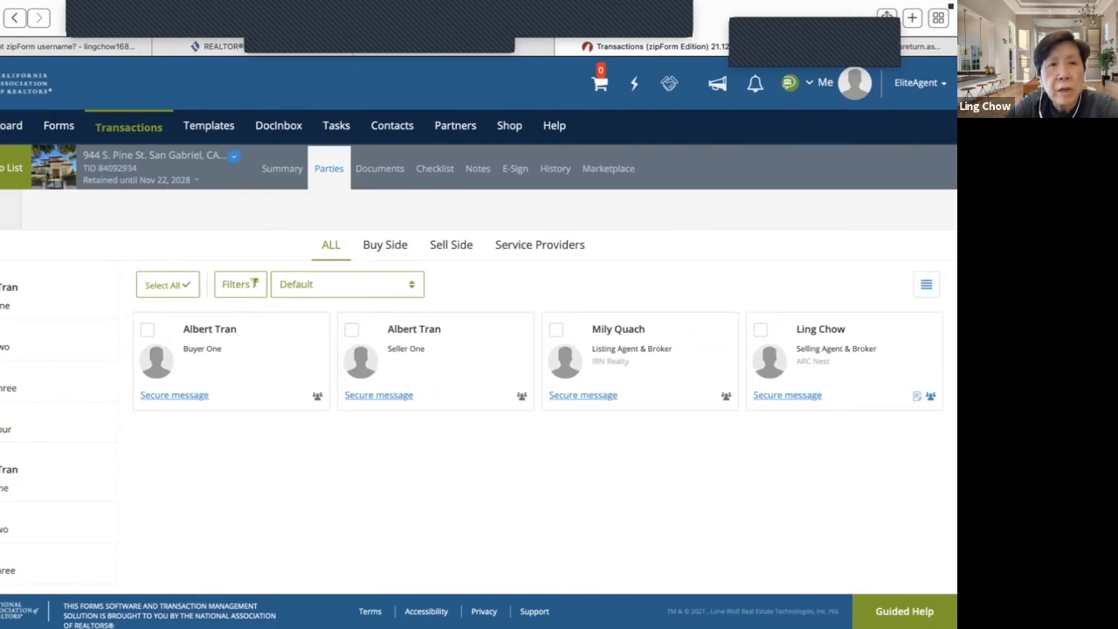
pyautogui.click(11, 167)
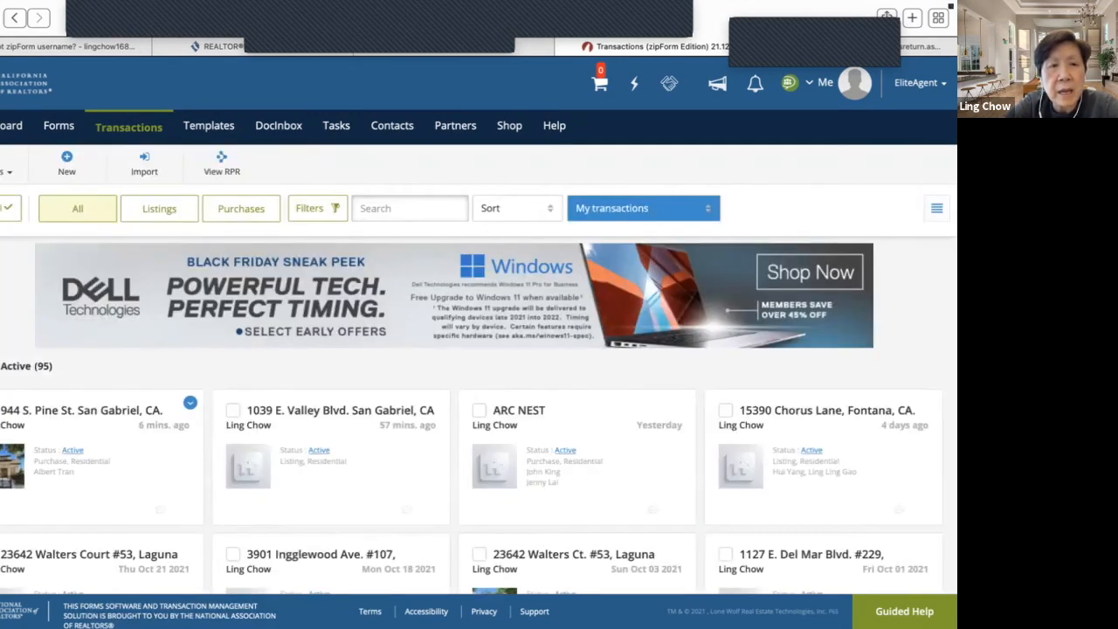
pyautogui.click(88, 410)
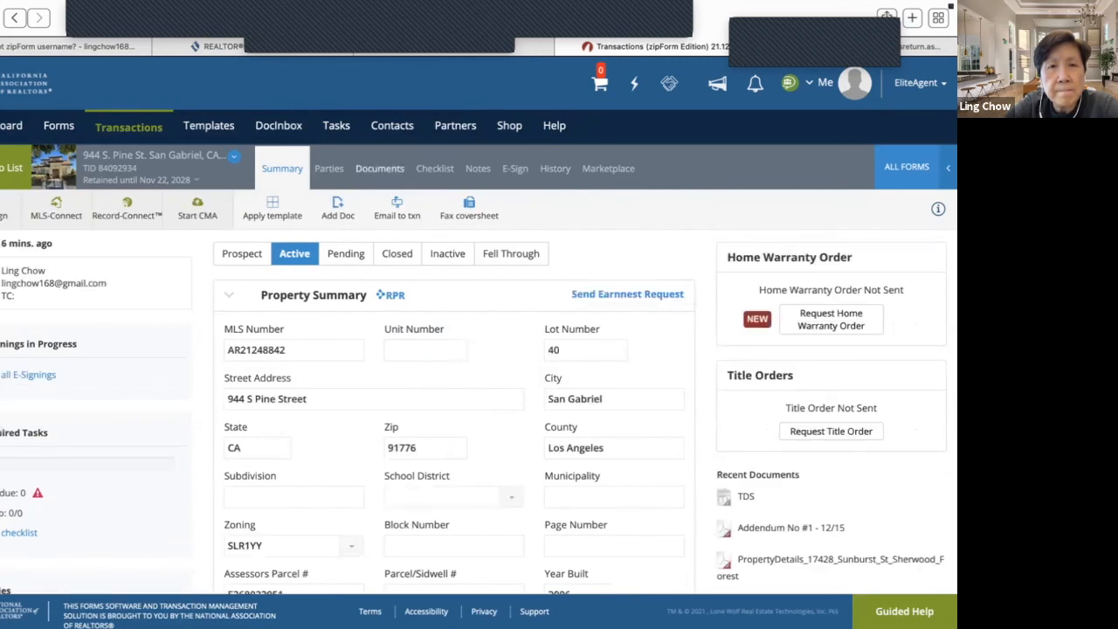
# - View the Real Estate Transfer Disclosure Statement full-width with its extra tools, then show the parties
pyautogui.click(380, 169)
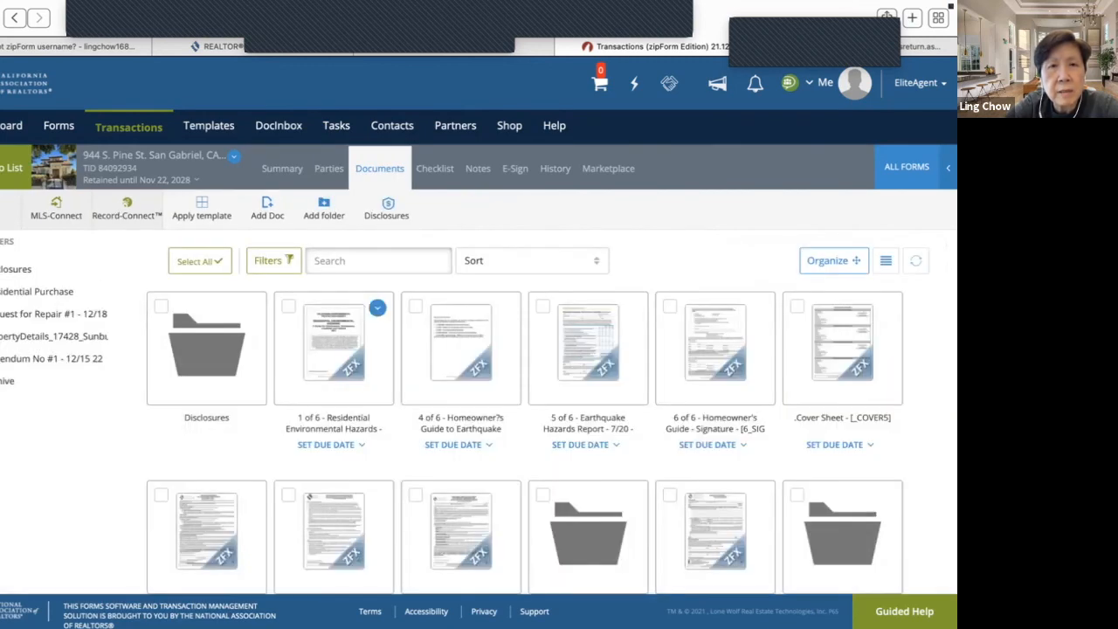
pyautogui.scroll(-6, 340, 349)
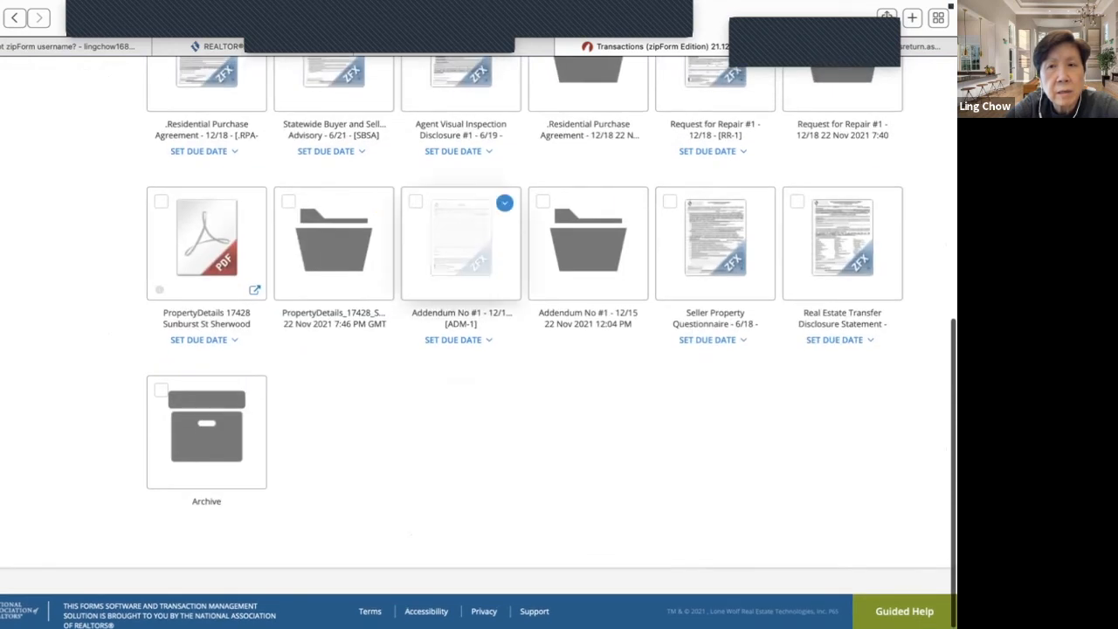
pyautogui.click(842, 240)
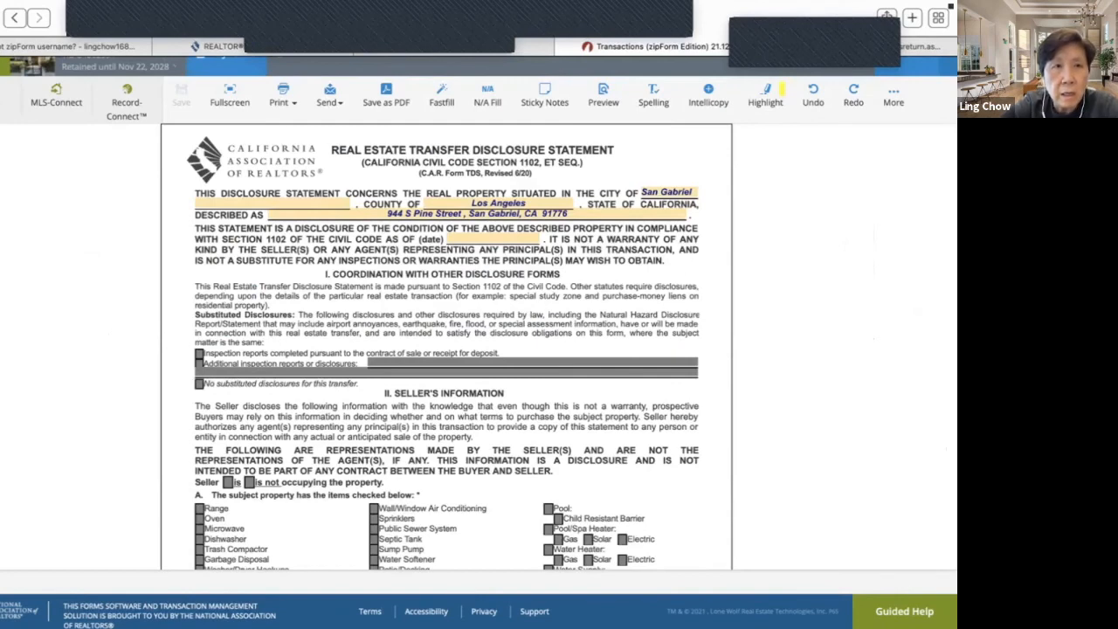
pyautogui.click(229, 94)
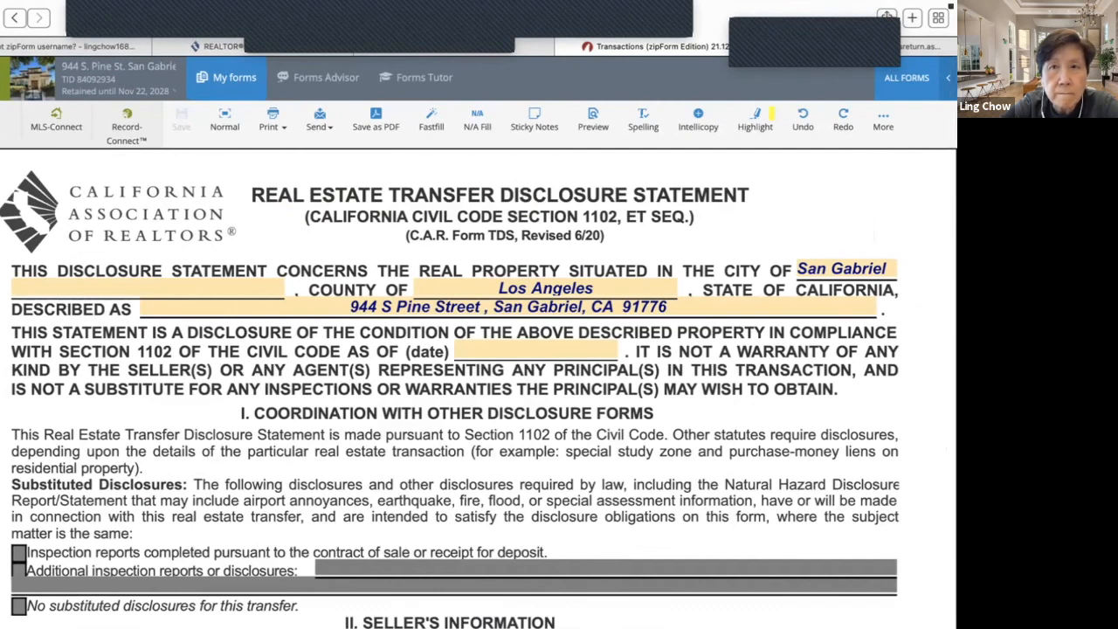
pyautogui.click(883, 120)
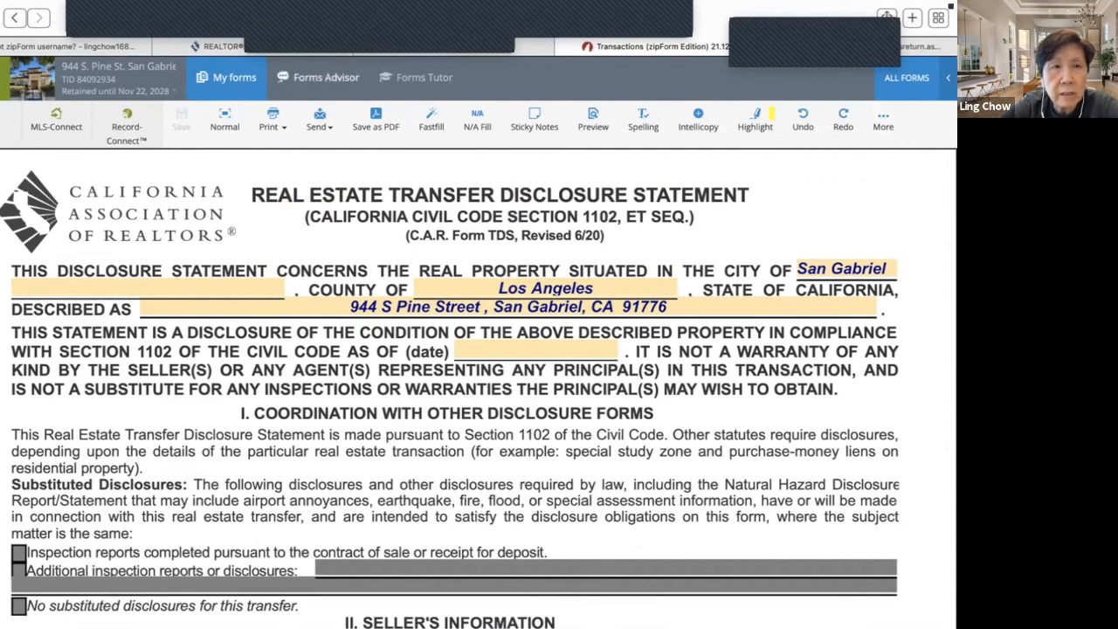
pyautogui.click(3, 78)
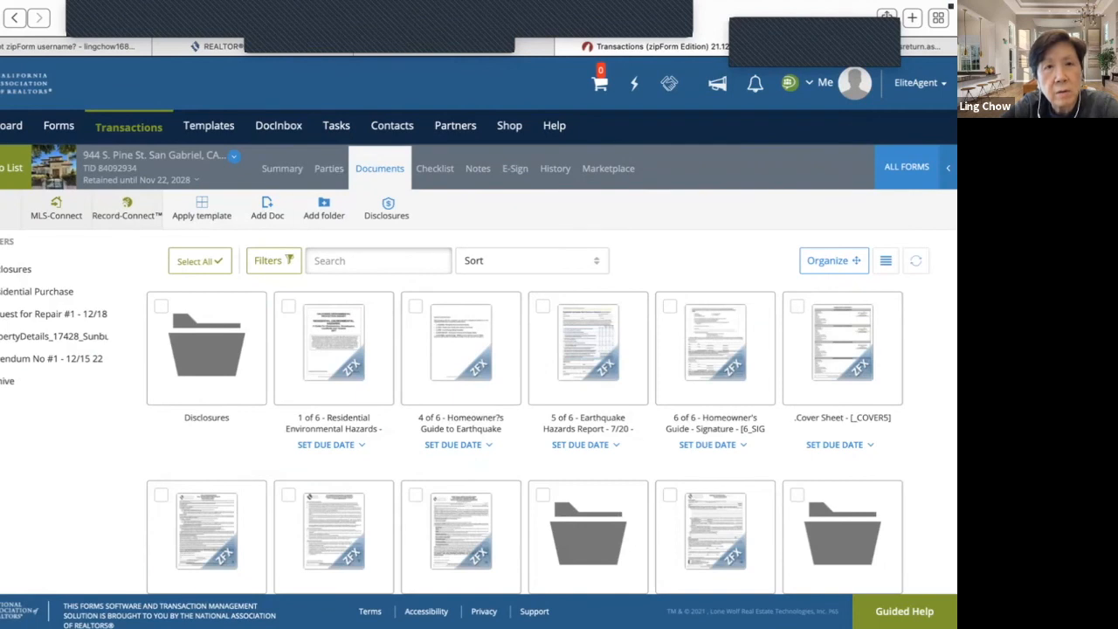
pyautogui.click(328, 168)
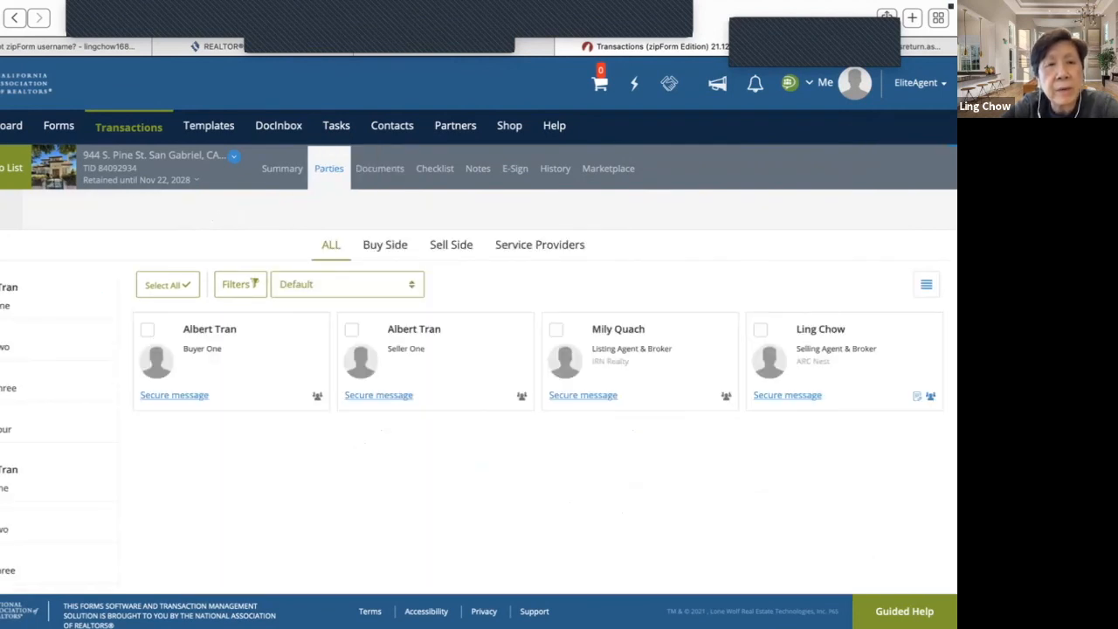
# - Delete the selling agent's share, leave public sharing off, and return to the parties
pyautogui.click(930, 397)
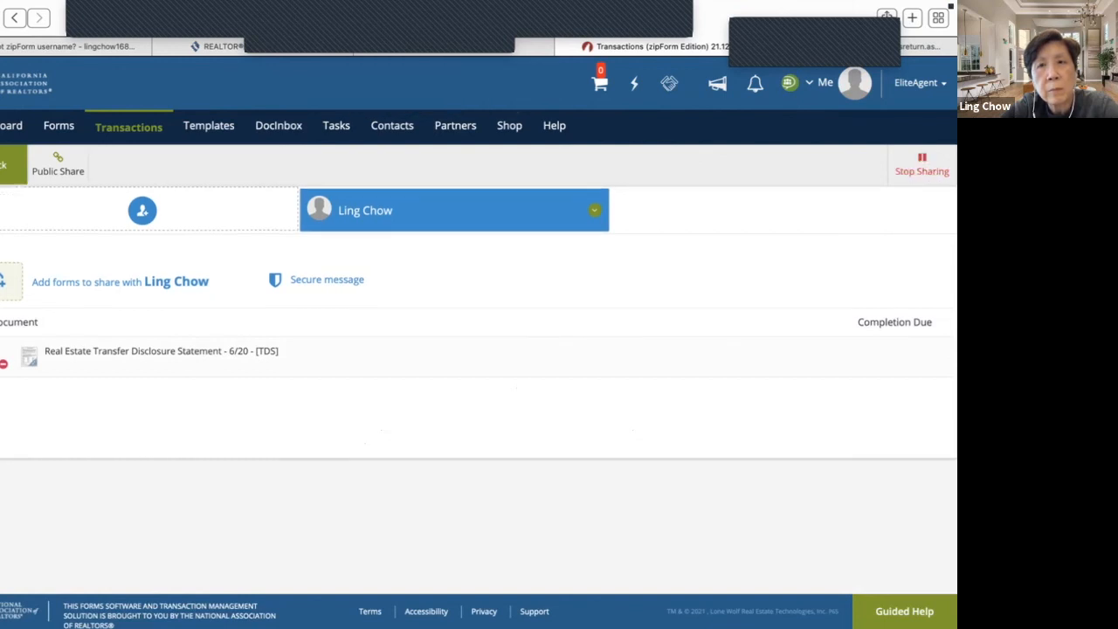
pyautogui.click(594, 210)
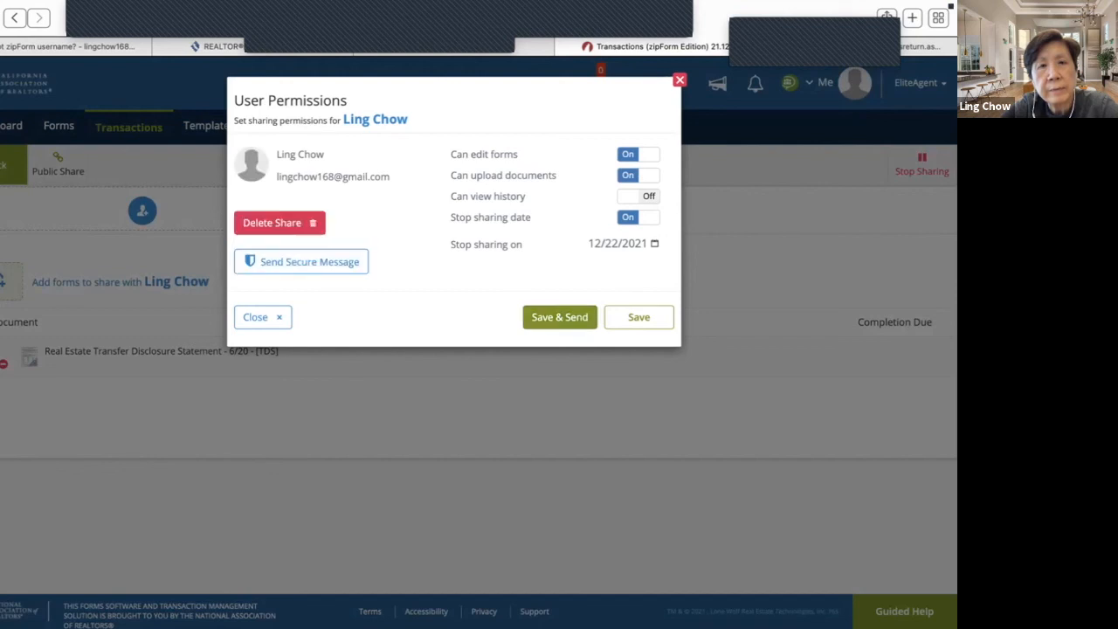
pyautogui.click(275, 223)
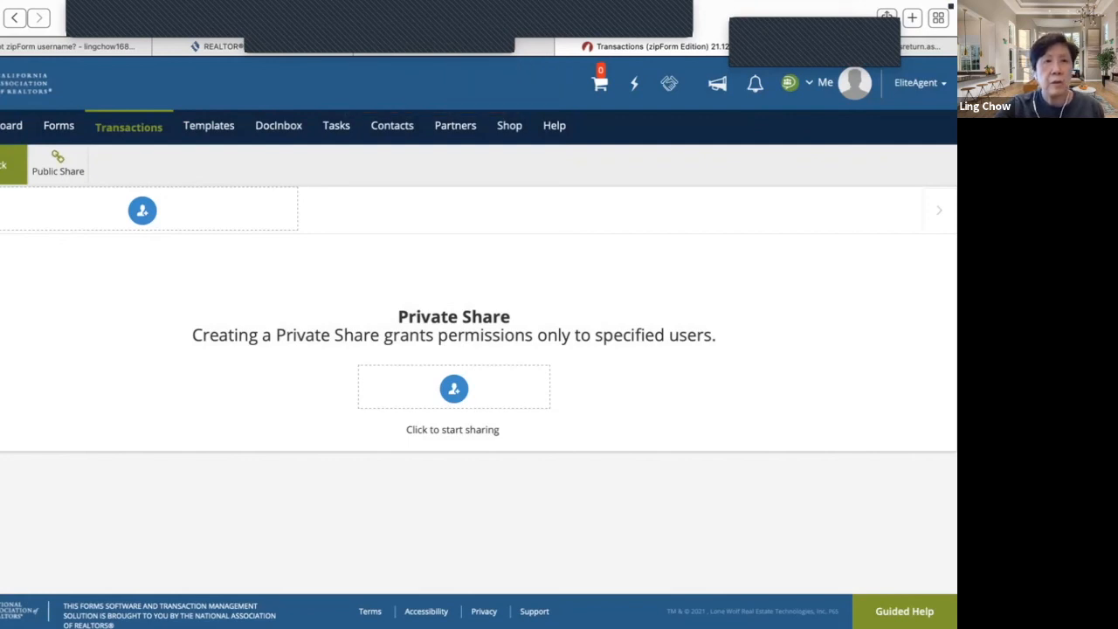
pyautogui.click(57, 164)
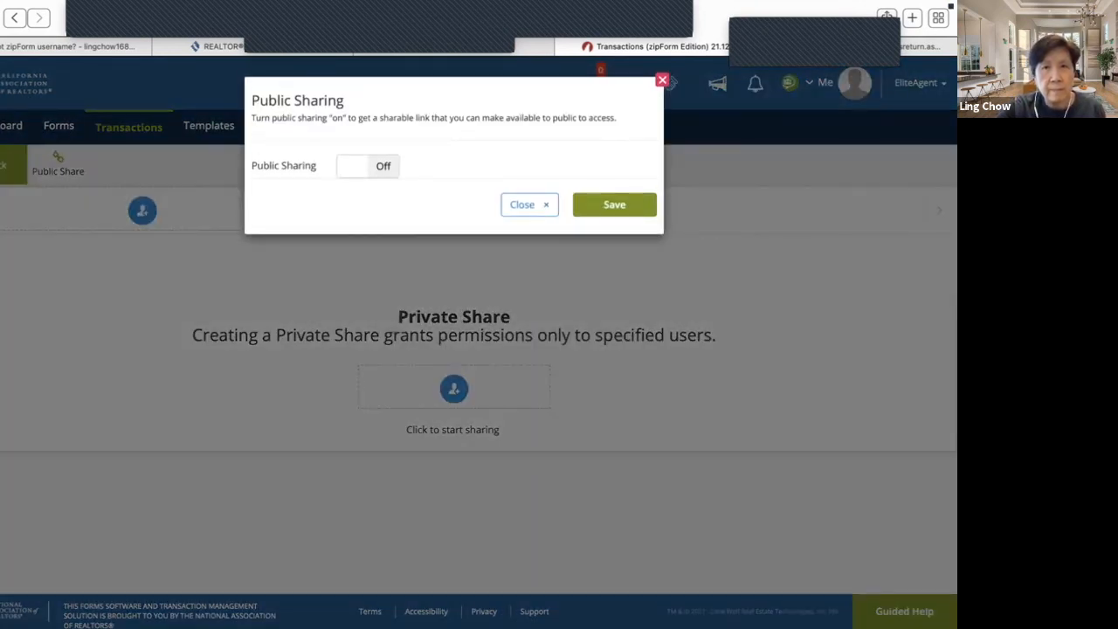
pyautogui.click(529, 204)
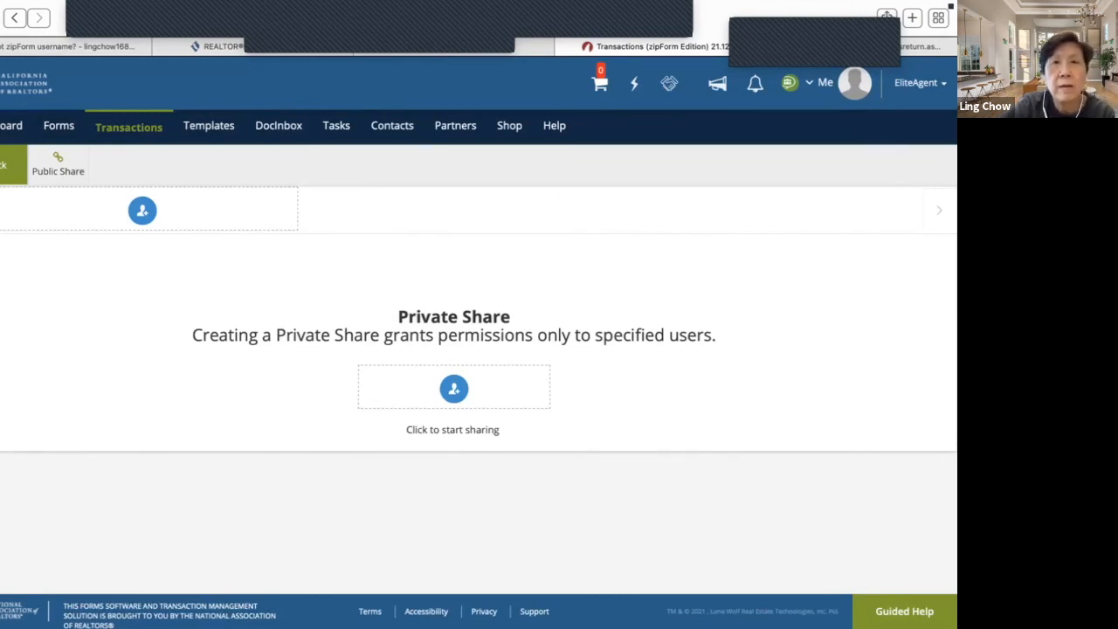
pyautogui.click(10, 165)
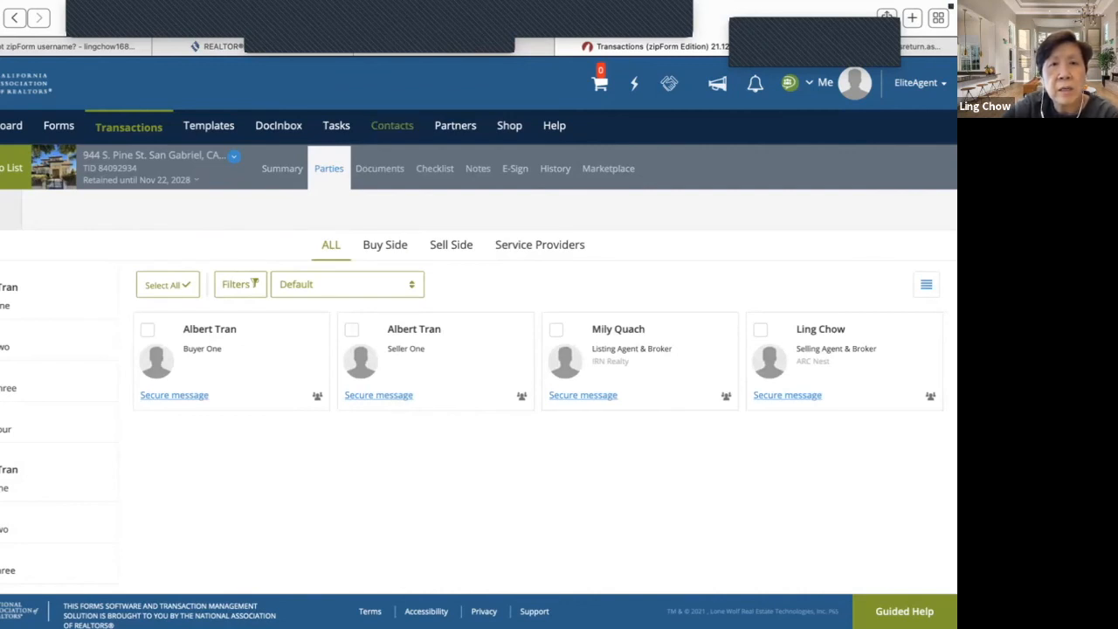
pyautogui.click(337, 125)
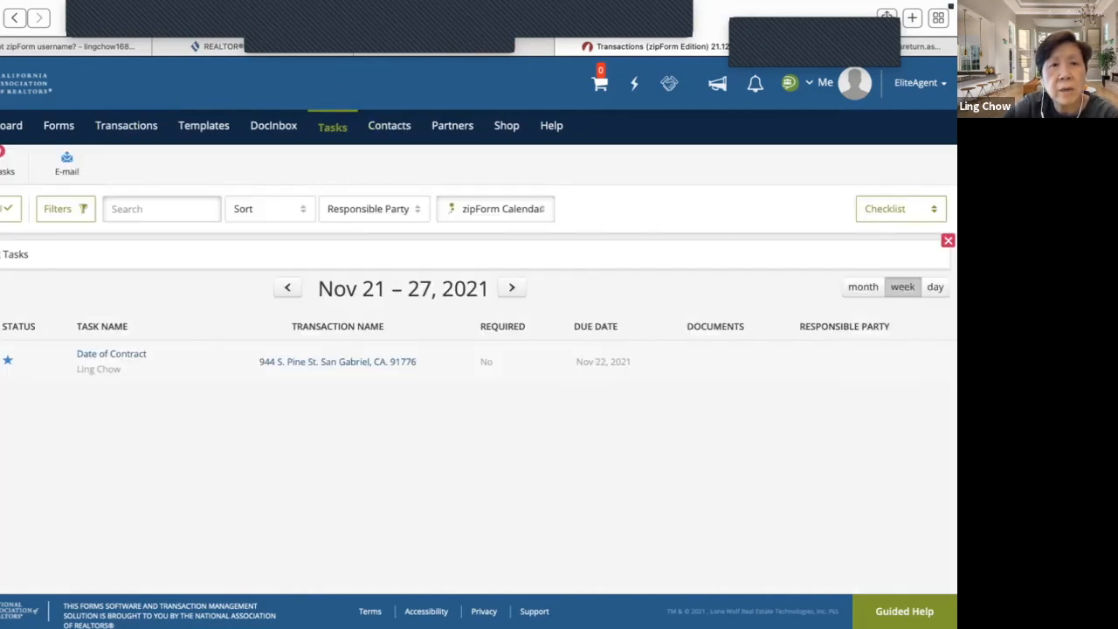
pyautogui.click(111, 354)
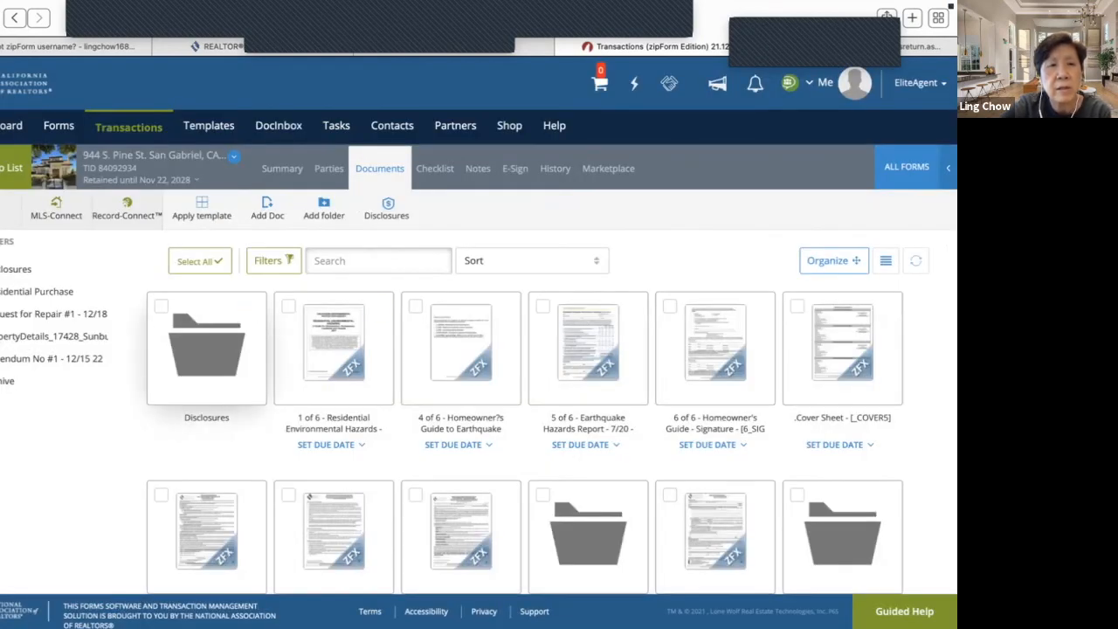
pyautogui.scroll(-1, 479, 326)
pyautogui.scroll(-5, 479, 342)
pyautogui.scroll(6, 478, 342)
pyautogui.scroll(-1, 479, 343)
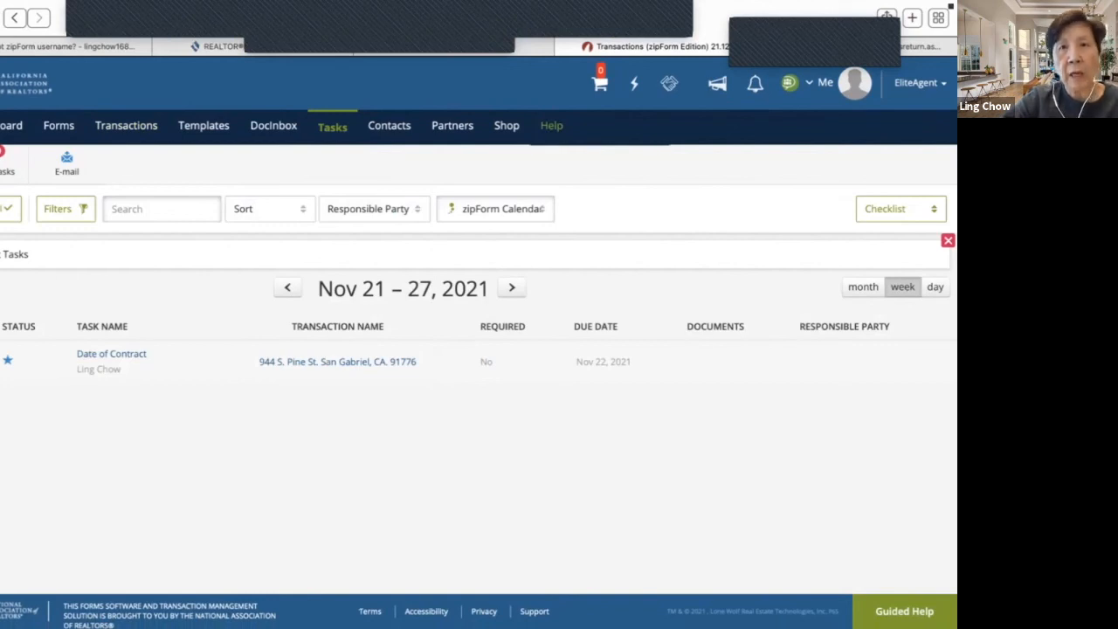
pyautogui.moveTo(551, 126)
pyautogui.click(578, 150)
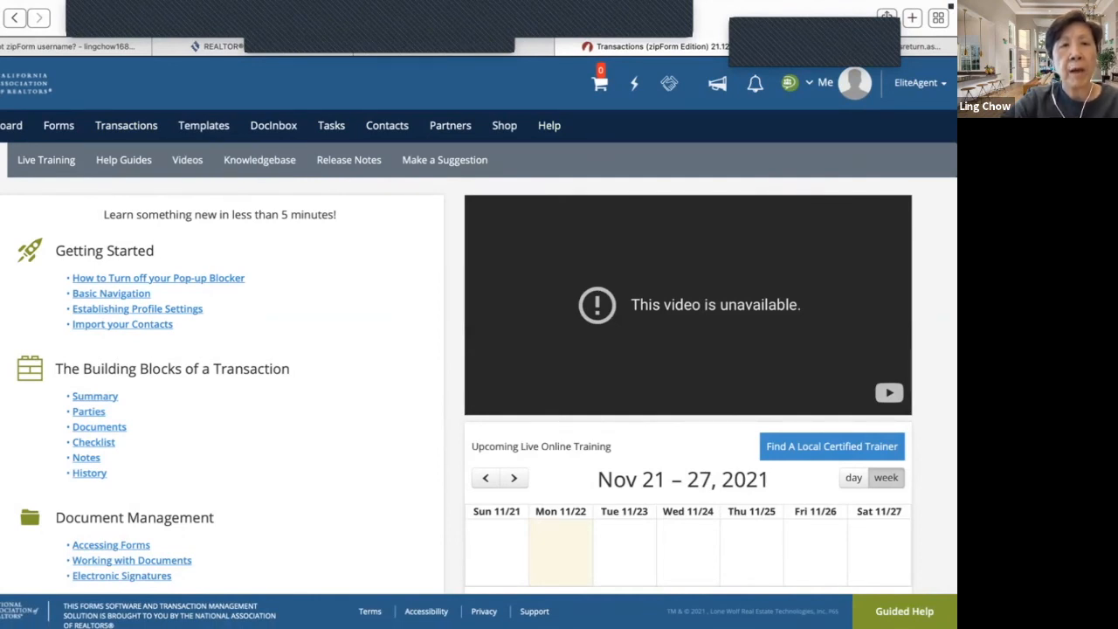
# - Scroll through the Learning Center topics and open the November 2021 Live Online Training calendar
pyautogui.scroll(-1, 479, 349)
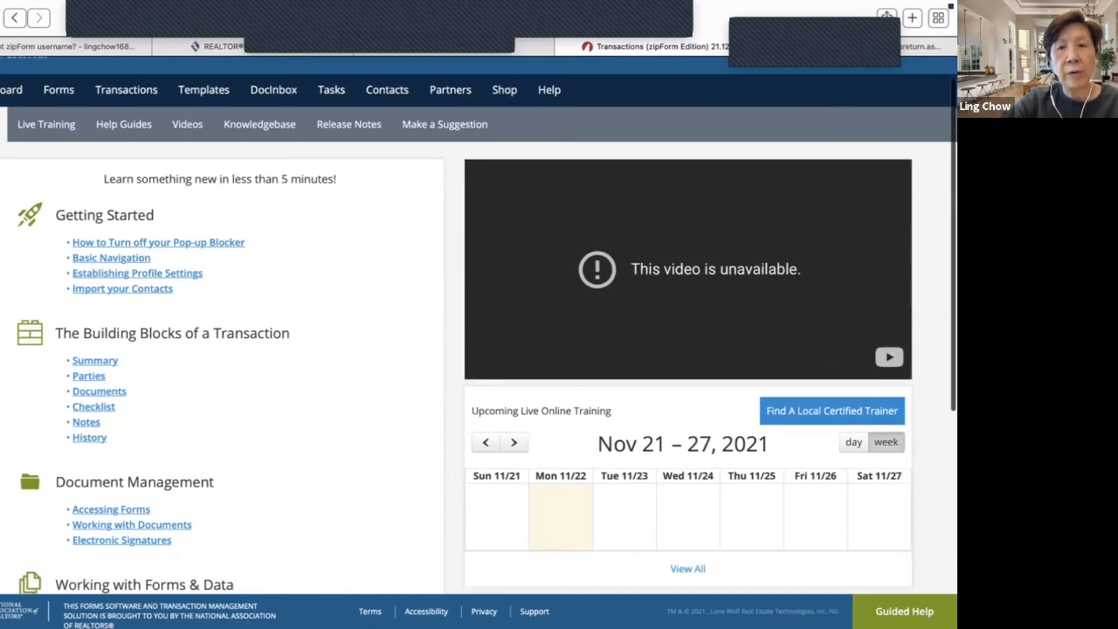
pyautogui.scroll(-4, 478, 326)
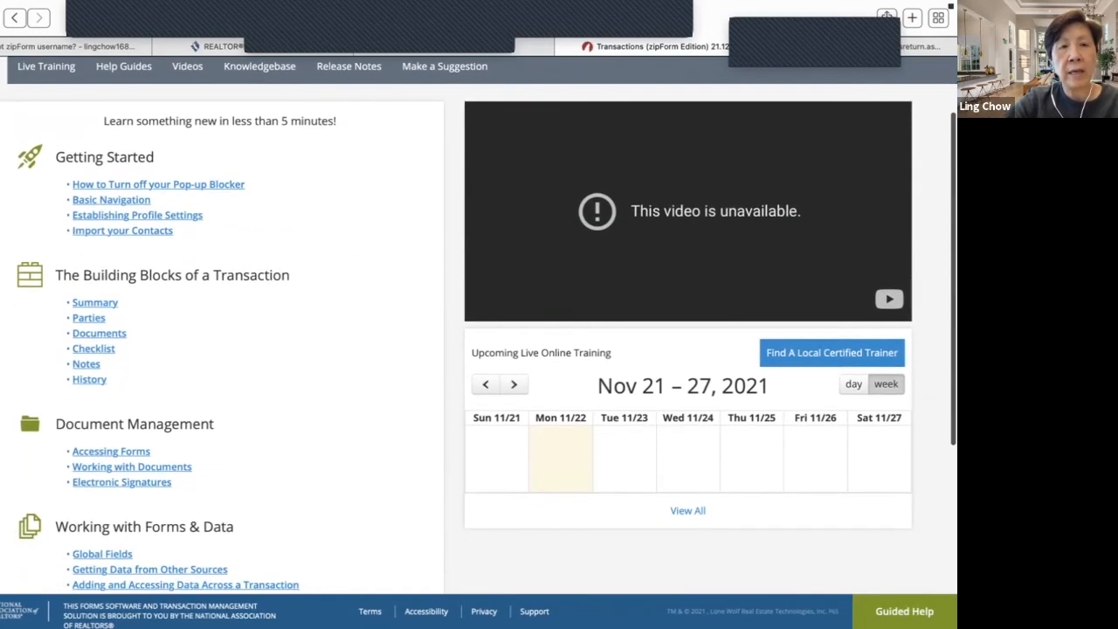
pyautogui.scroll(-2, 479, 326)
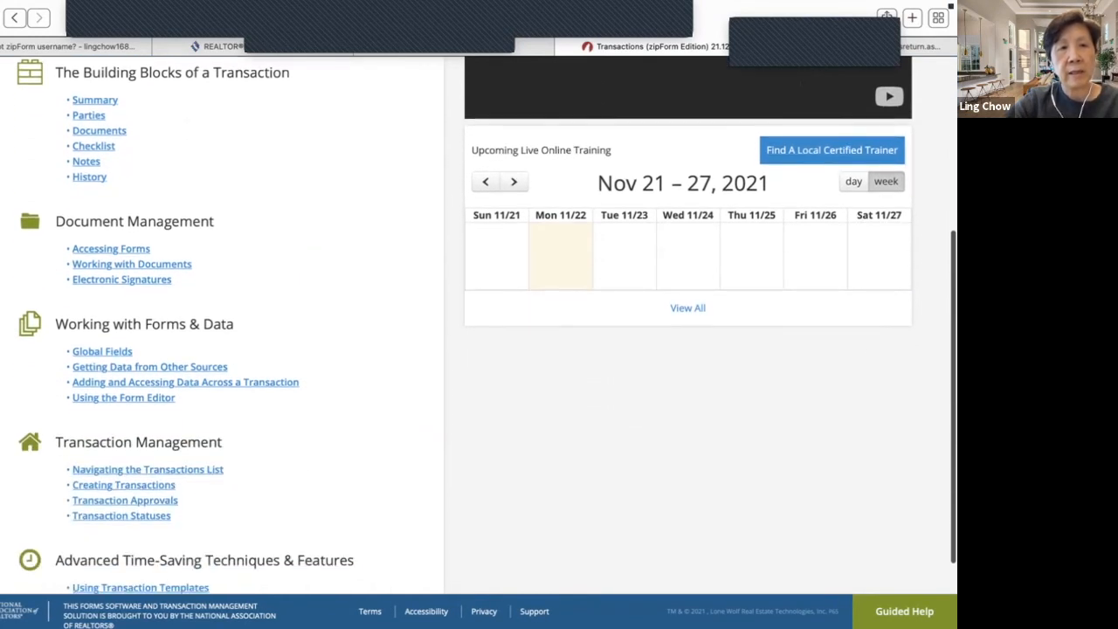
pyautogui.scroll(8, 479, 325)
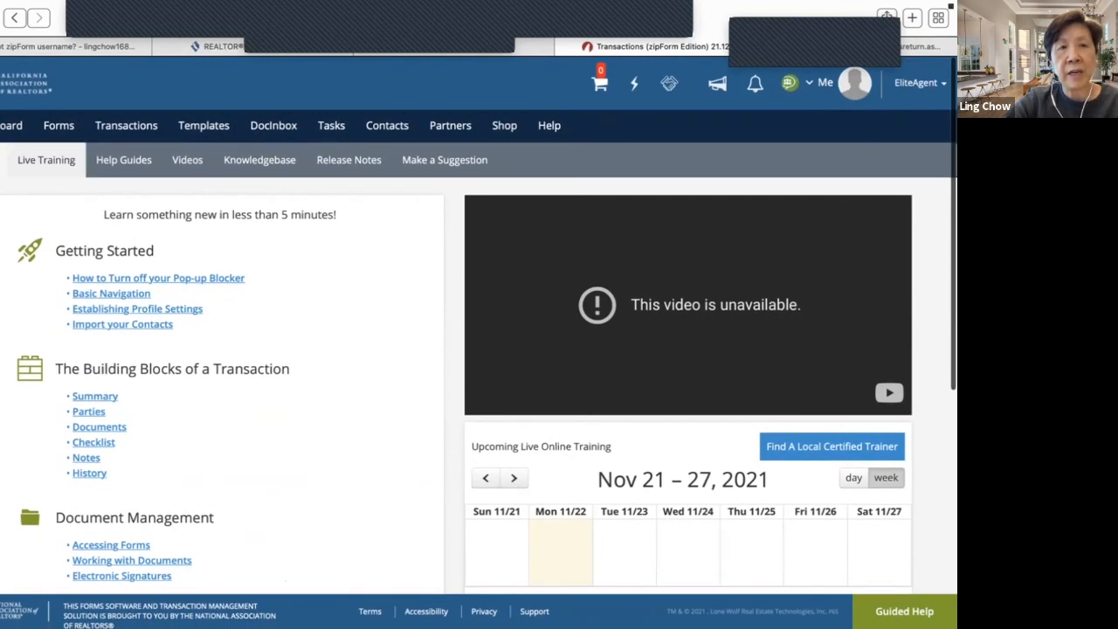
pyautogui.click(46, 160)
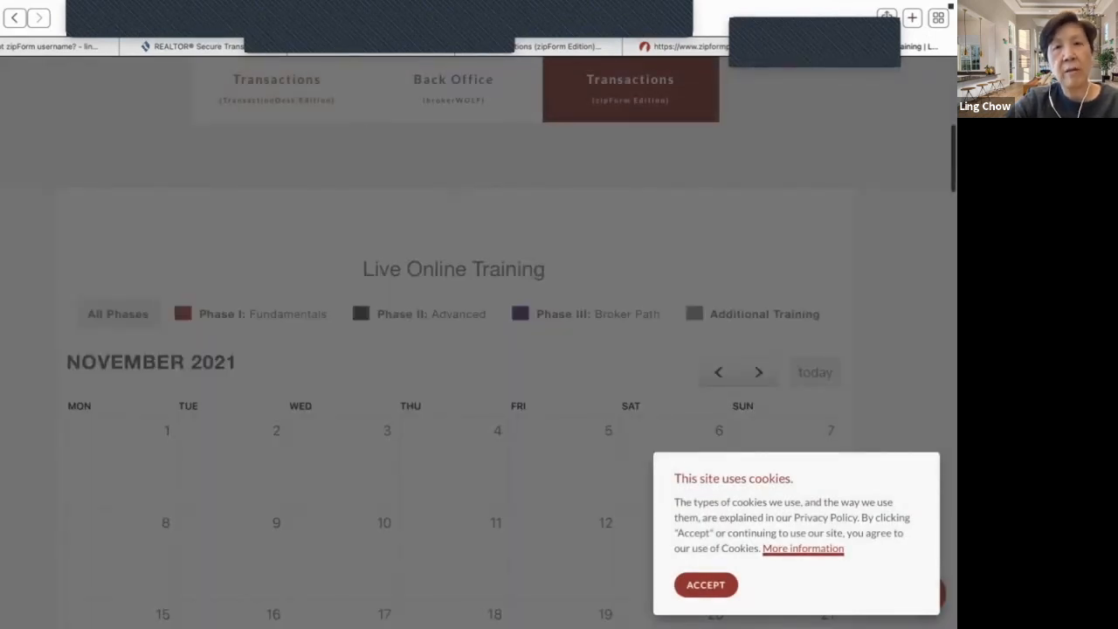
pyautogui.scroll(3, 454, 342)
# - Close the training page, browse the zipForm Edition PDF Guide Library, then close it too
pyautogui.scroll(3, 453, 342)
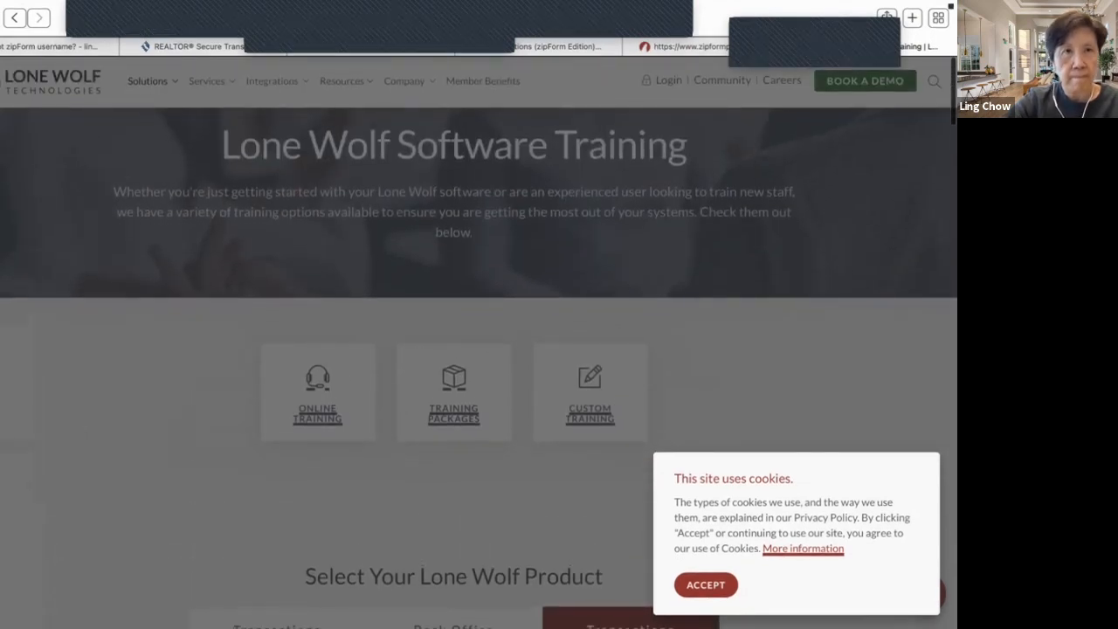
pyautogui.click(15, 18)
pyautogui.click(124, 160)
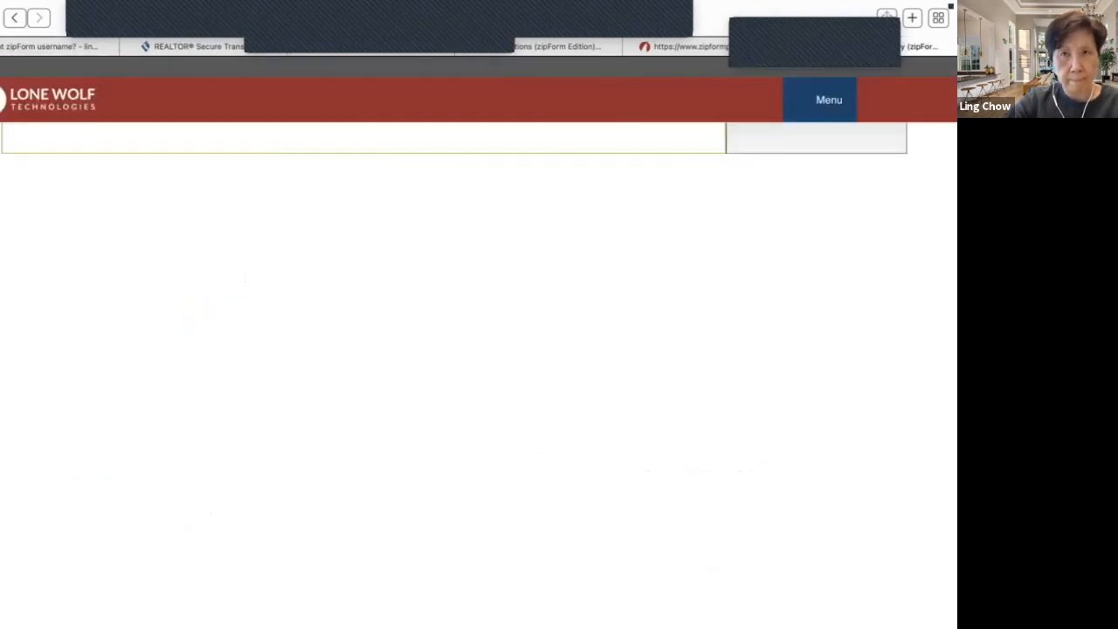
pyautogui.scroll(-7, 479, 376)
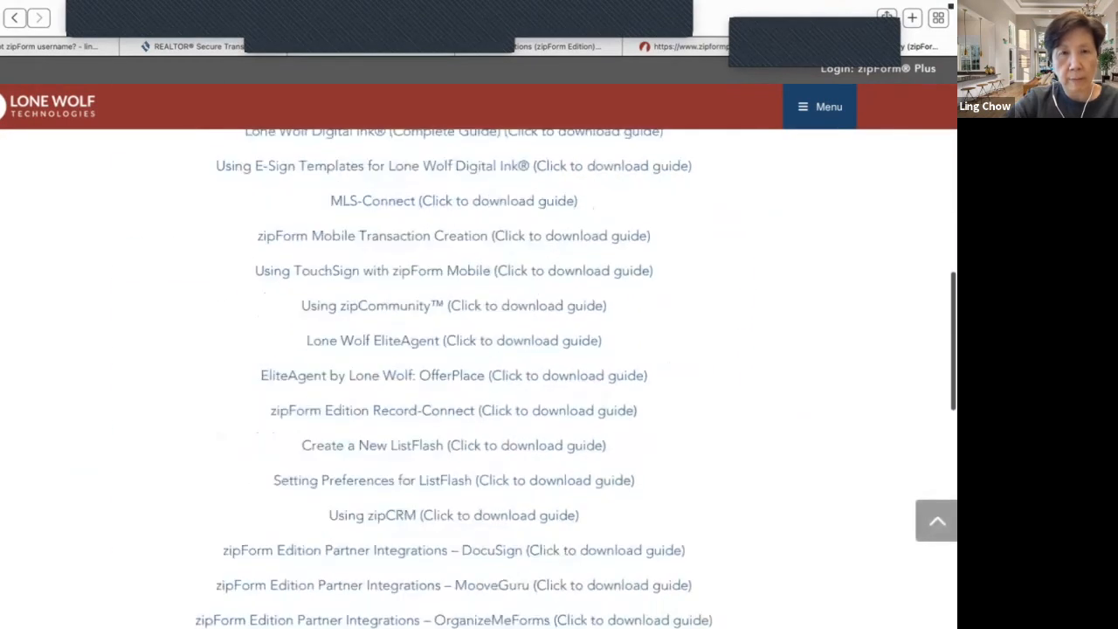
pyautogui.scroll(-4, 479, 375)
pyautogui.scroll(6, 478, 375)
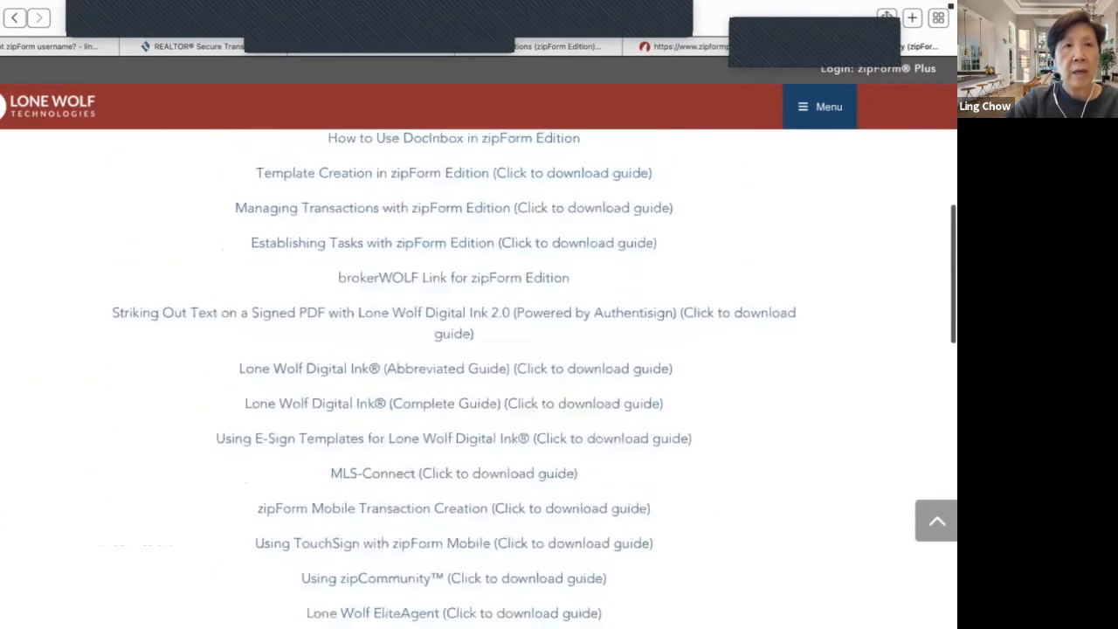
pyautogui.click(15, 17)
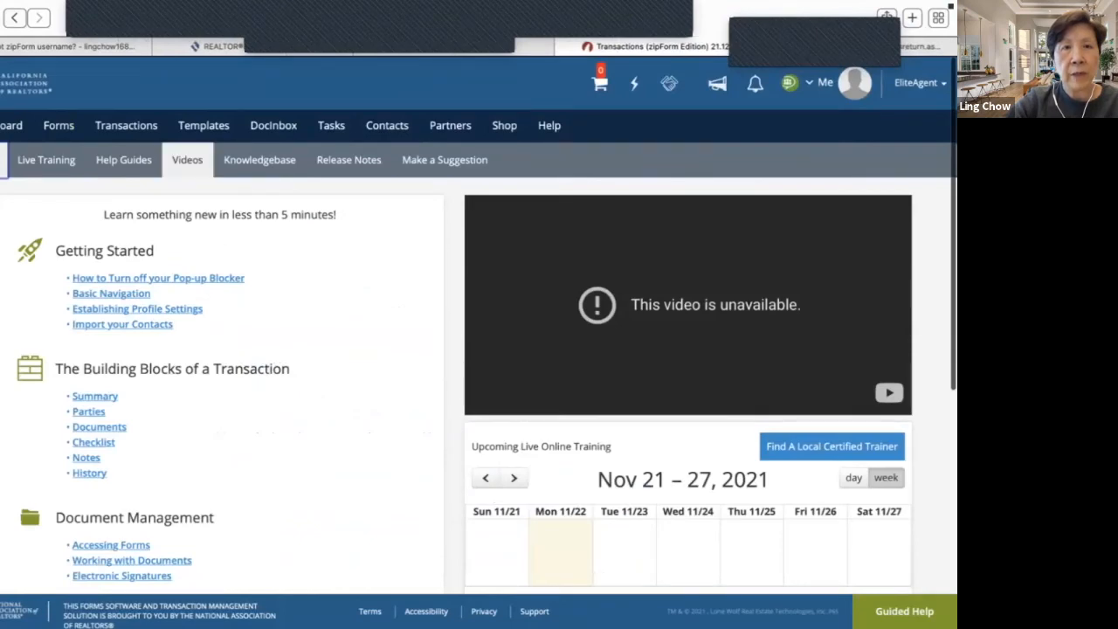
pyautogui.click(187, 160)
pyautogui.scroll(-1, 187, 235)
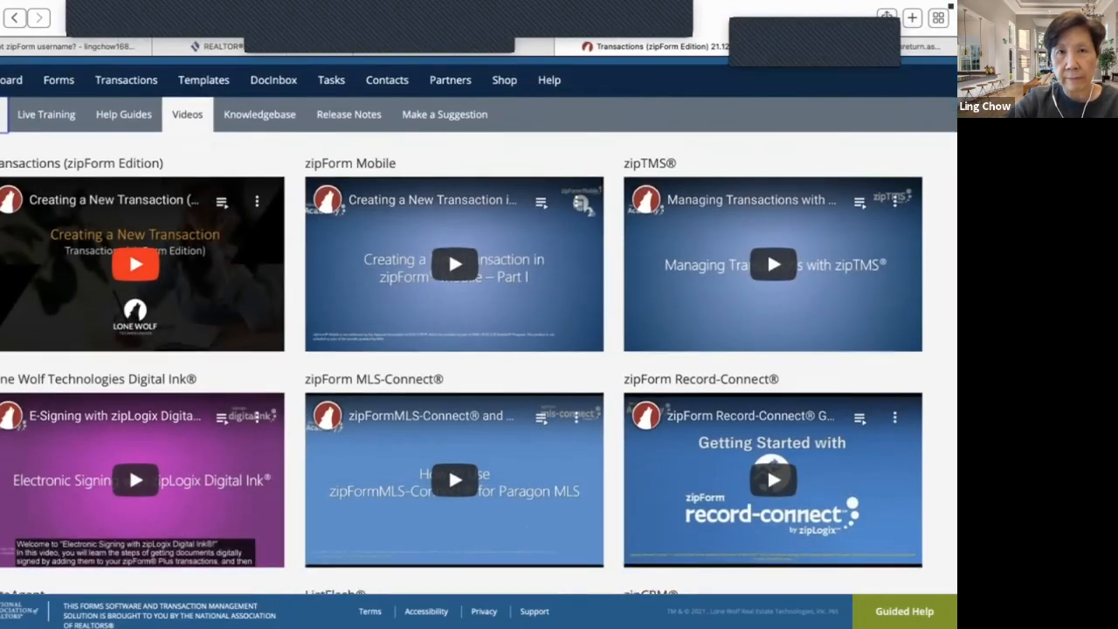
pyautogui.scroll(-6, 479, 330)
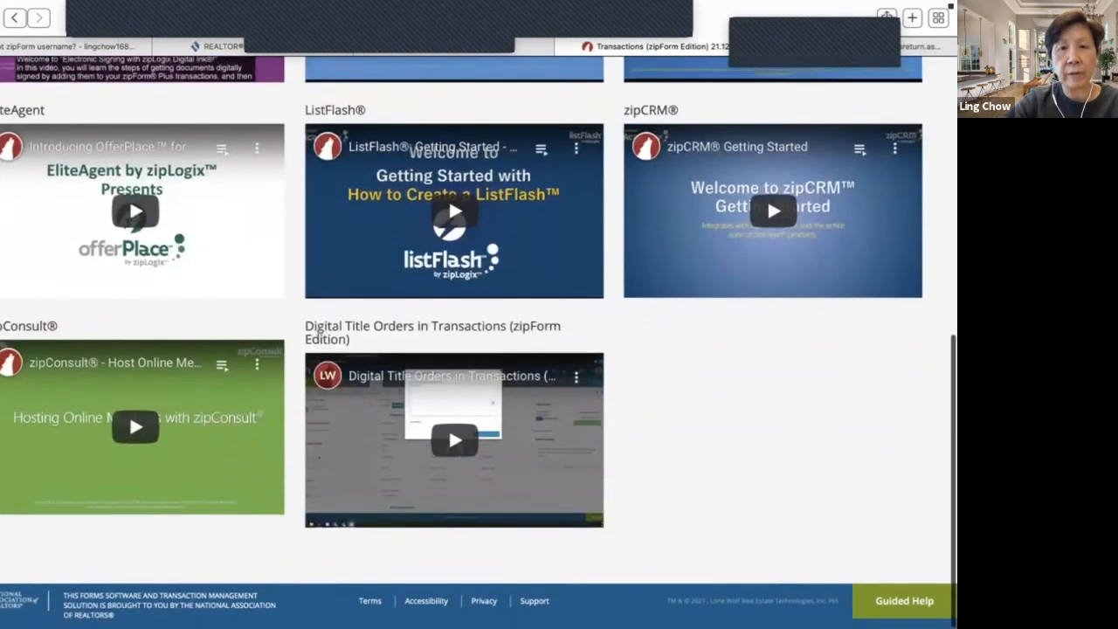
pyautogui.scroll(1, 479, 339)
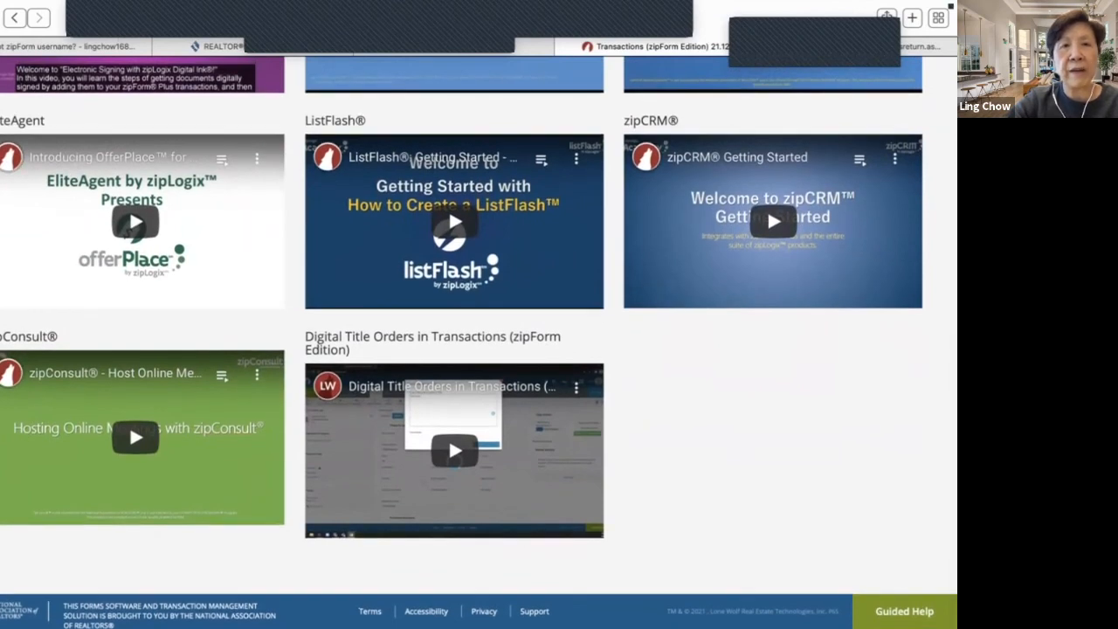
pyautogui.scroll(10, 478, 340)
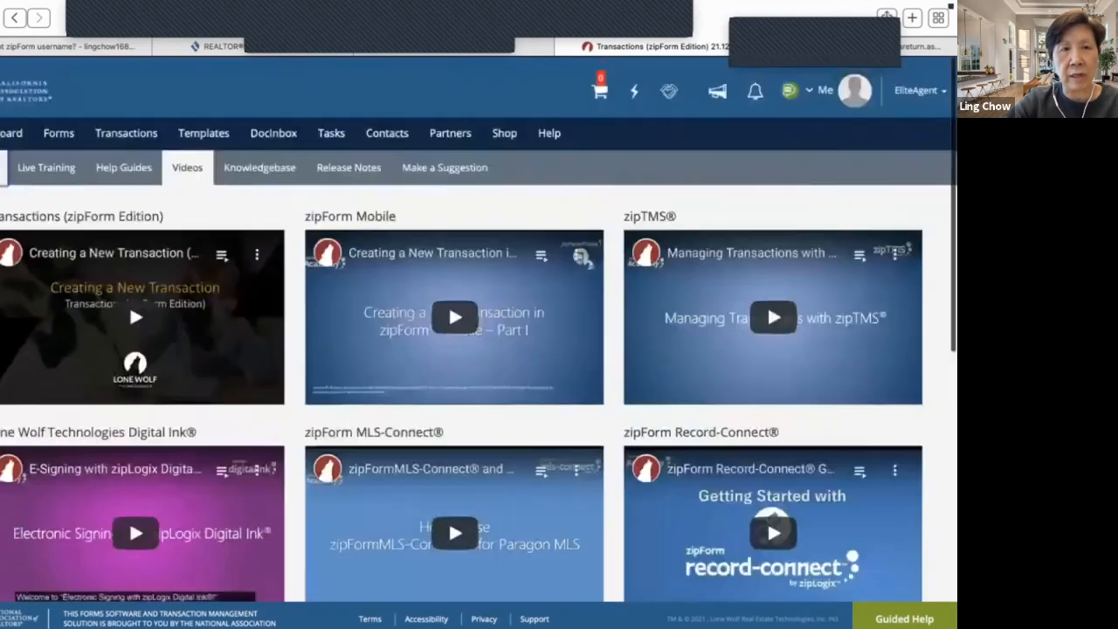
pyautogui.scroll(-6, 478, 325)
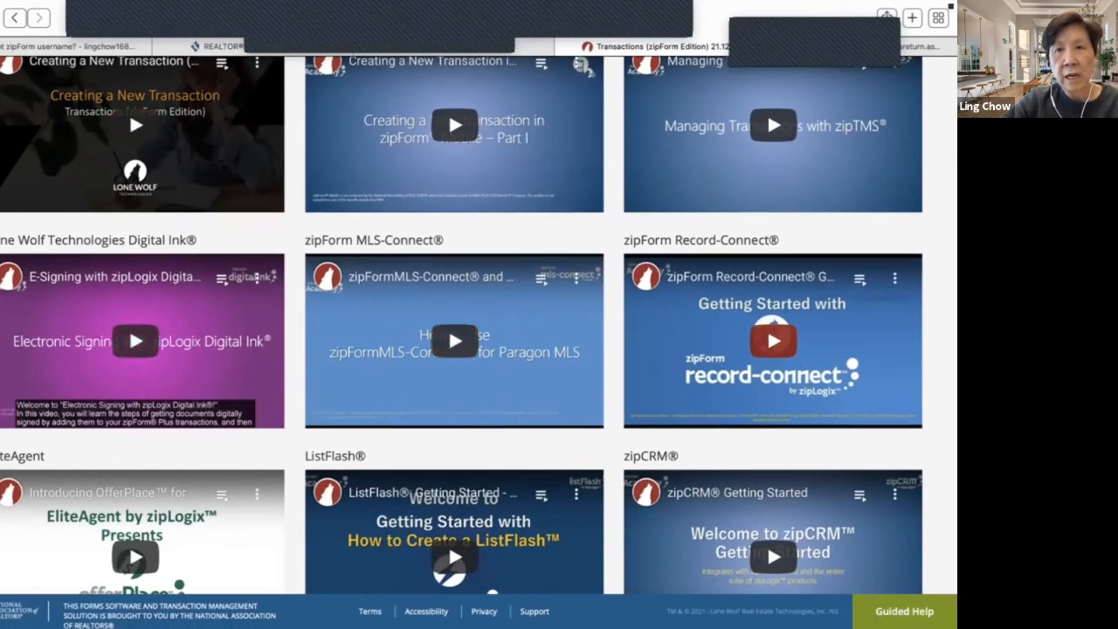
pyautogui.scroll(-5, 773, 340)
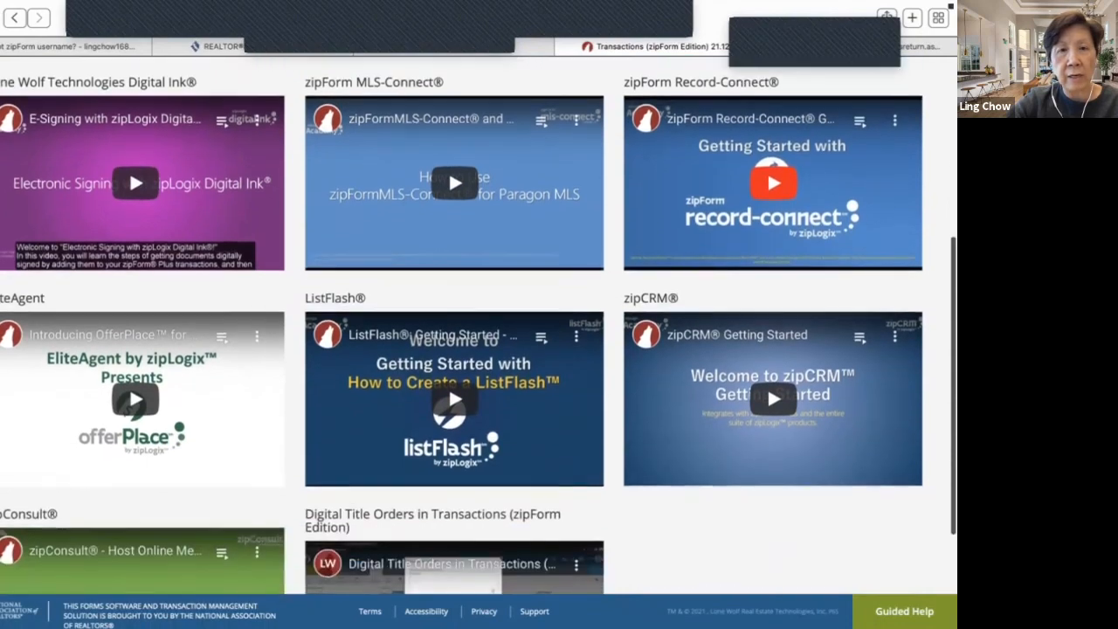
pyautogui.scroll(-4, 773, 367)
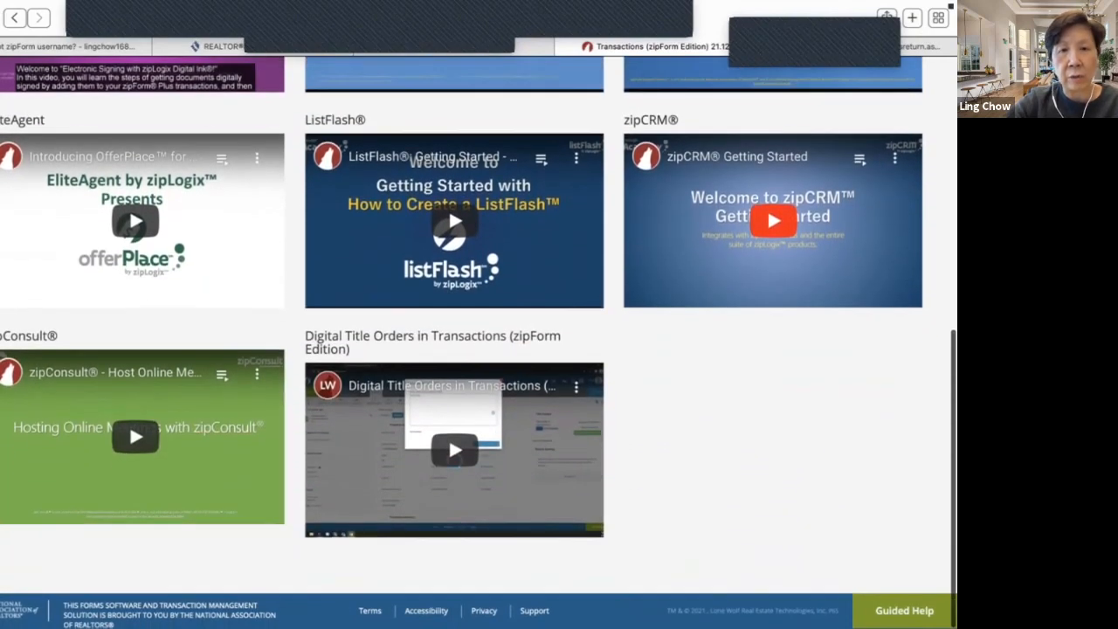
pyautogui.scroll(13, 861, 356)
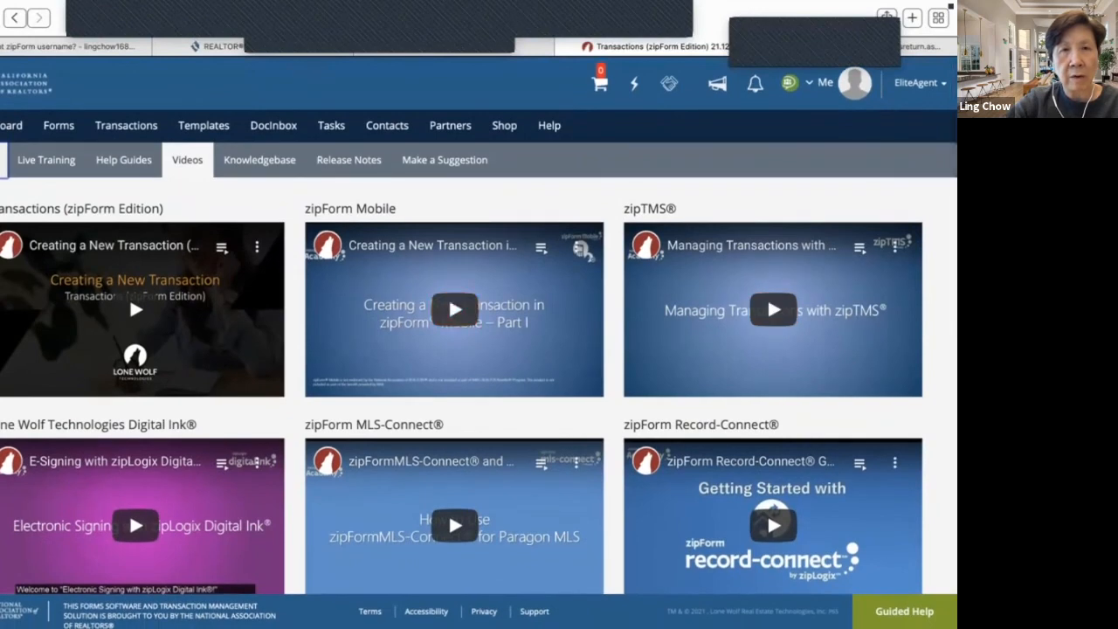
pyautogui.click(259, 160)
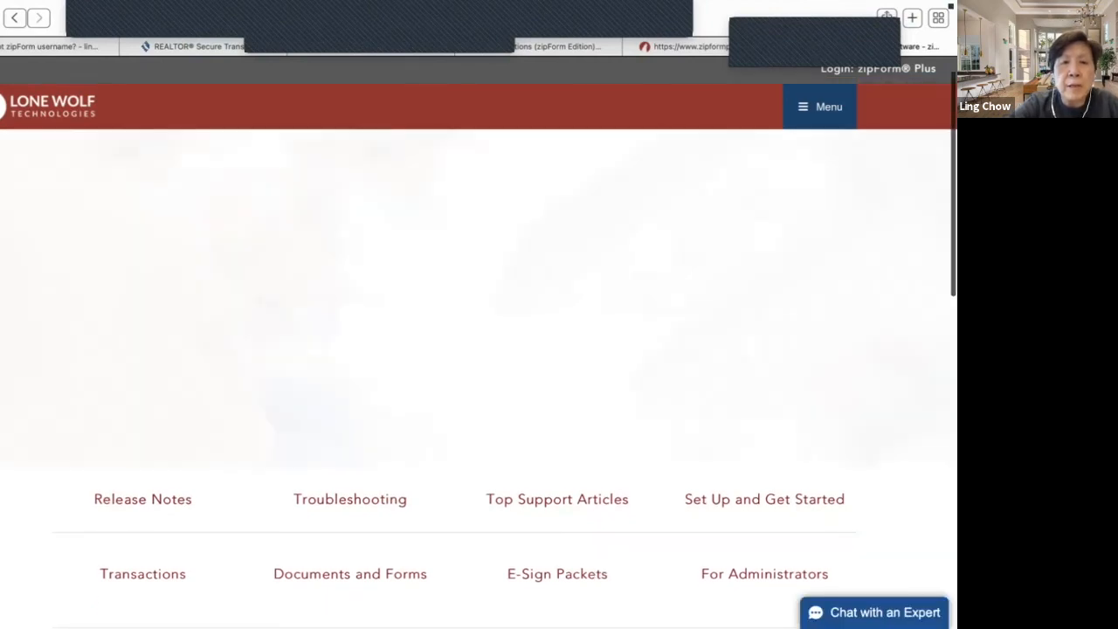
# - View the Contact Support form, then go back to the support home page
pyautogui.scroll(-5, 478, 376)
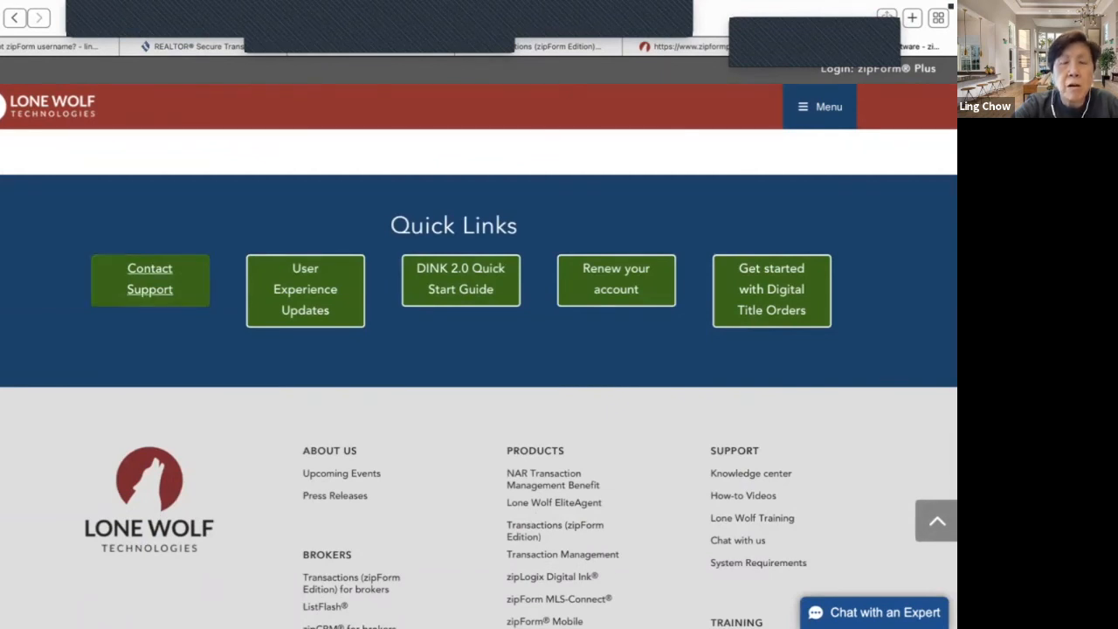
pyautogui.click(149, 279)
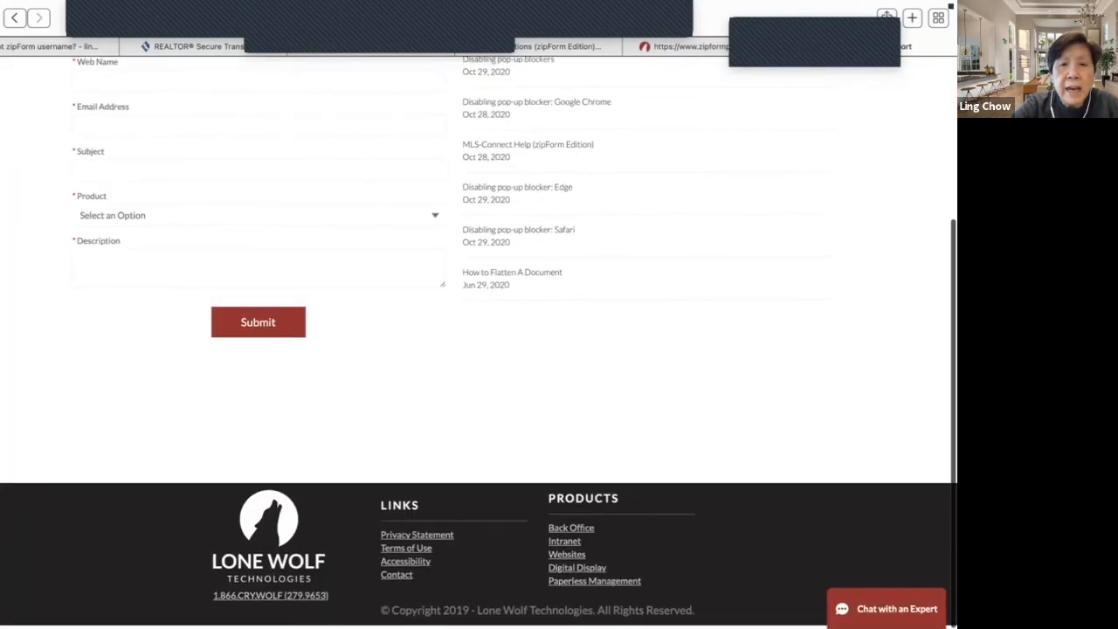
pyautogui.scroll(3, 479, 341)
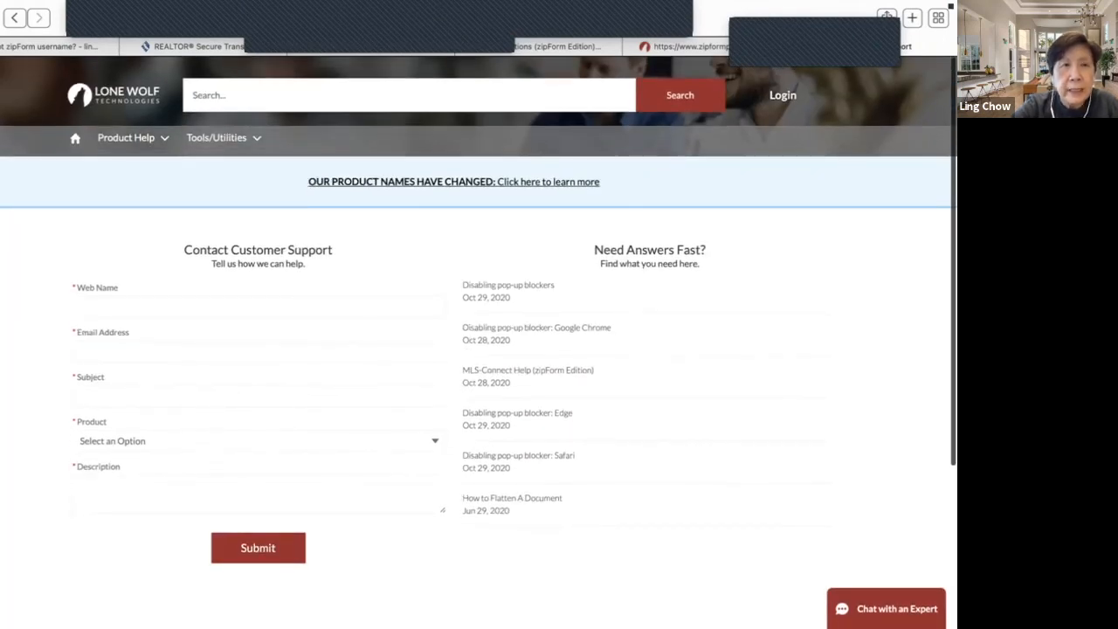
pyautogui.click(15, 17)
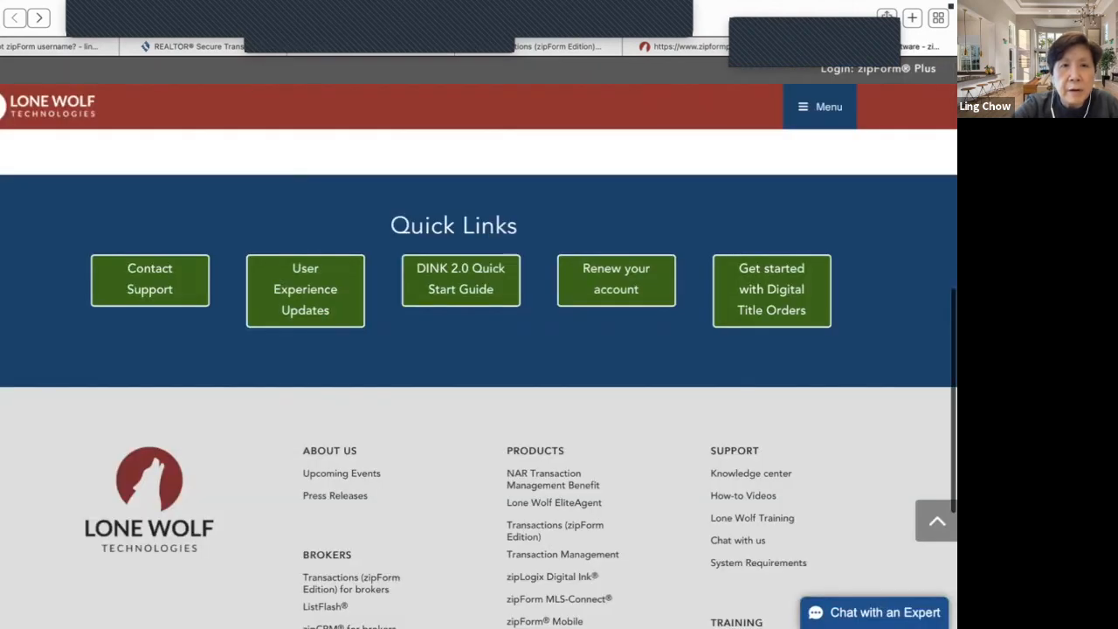
# - Open and browse the Lone Wolf Support Knowledge Base
pyautogui.scroll(-1, 479, 384)
pyautogui.click(751, 467)
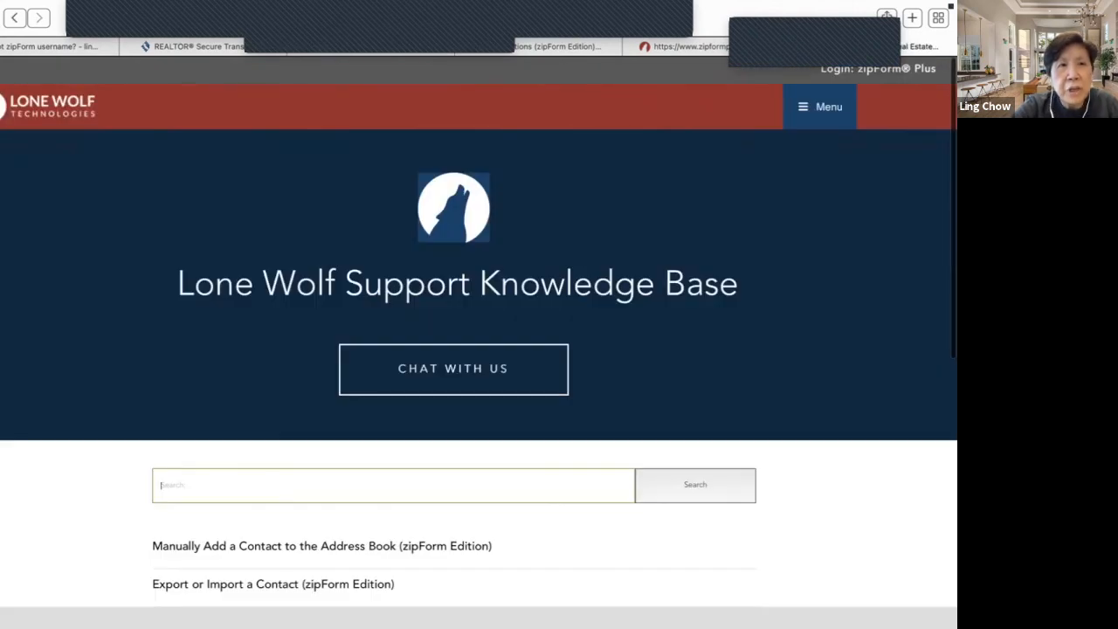
pyautogui.scroll(-5, 478, 353)
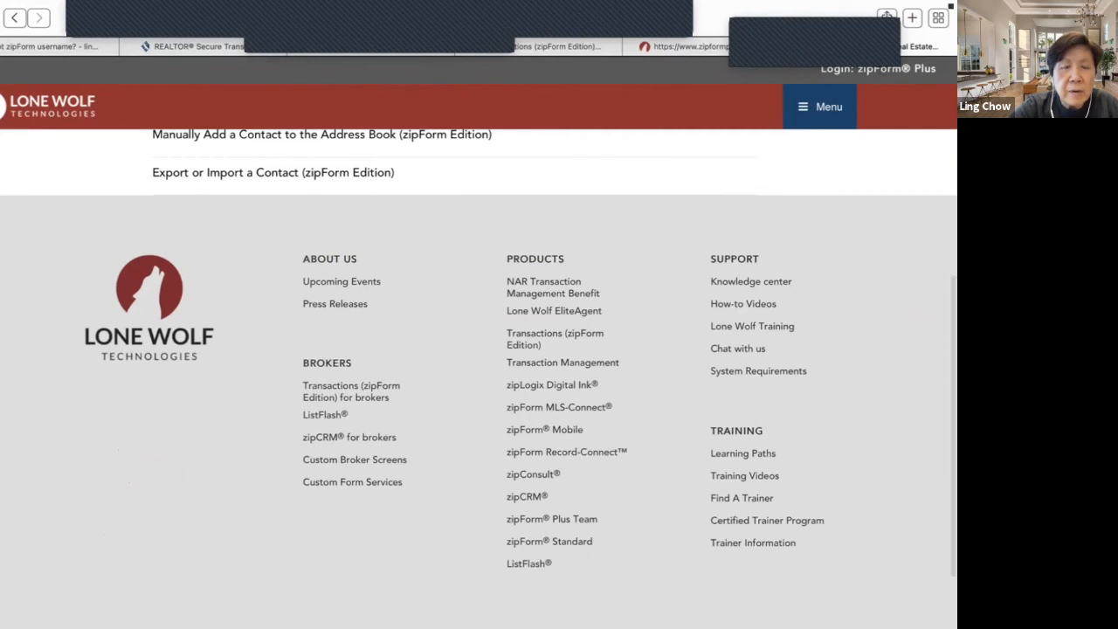
pyautogui.scroll(-3, 478, 378)
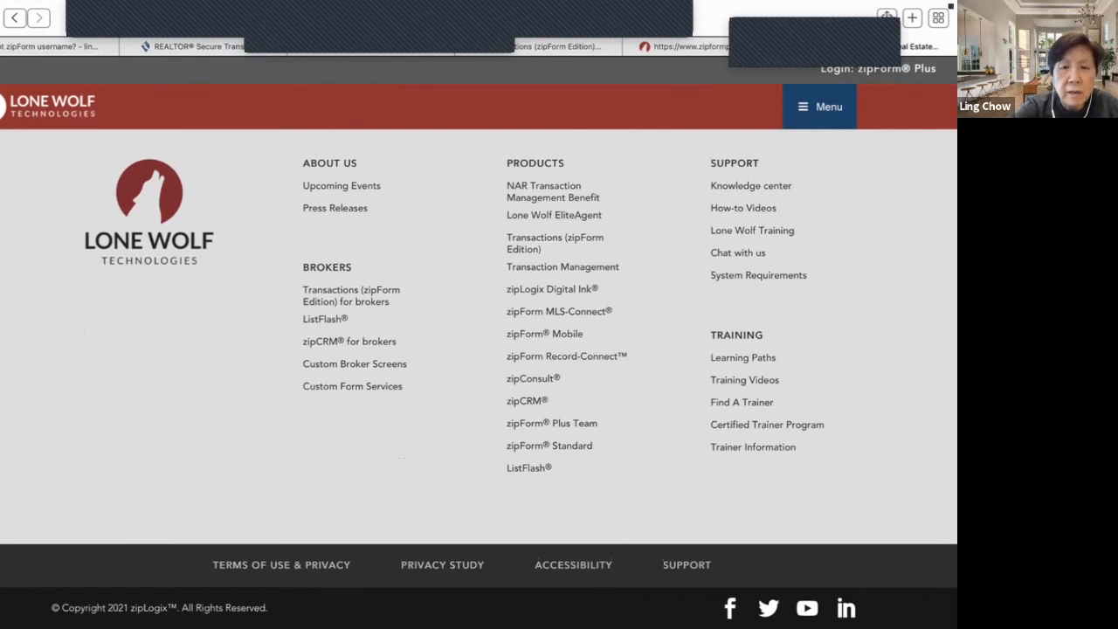
pyautogui.scroll(5, 586, 362)
pyautogui.scroll(-1, 585, 363)
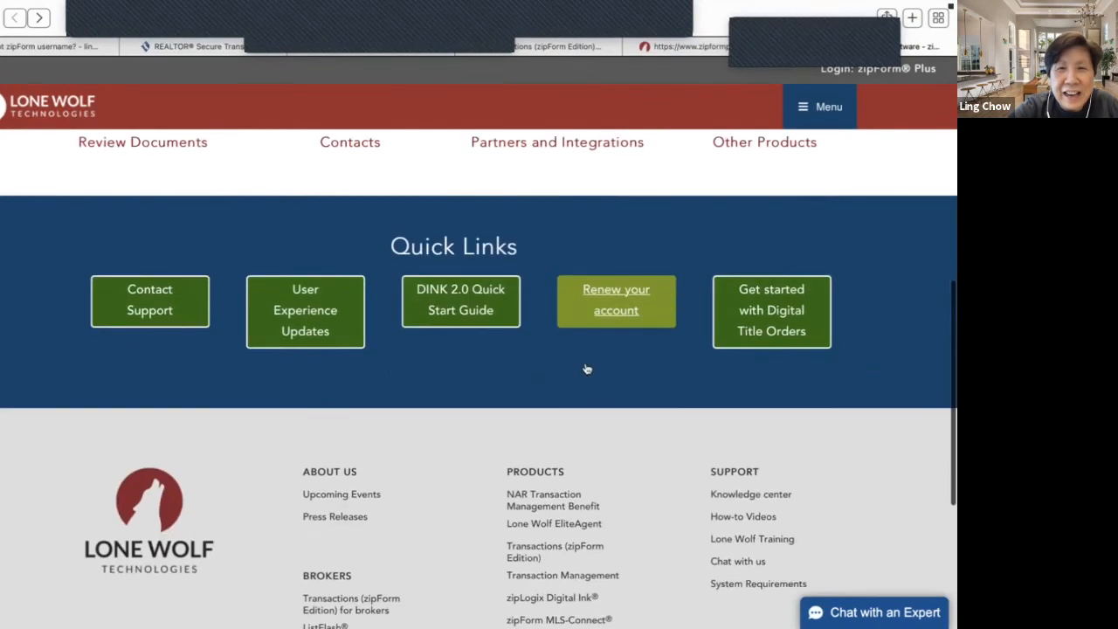
pyautogui.scroll(-4, 587, 368)
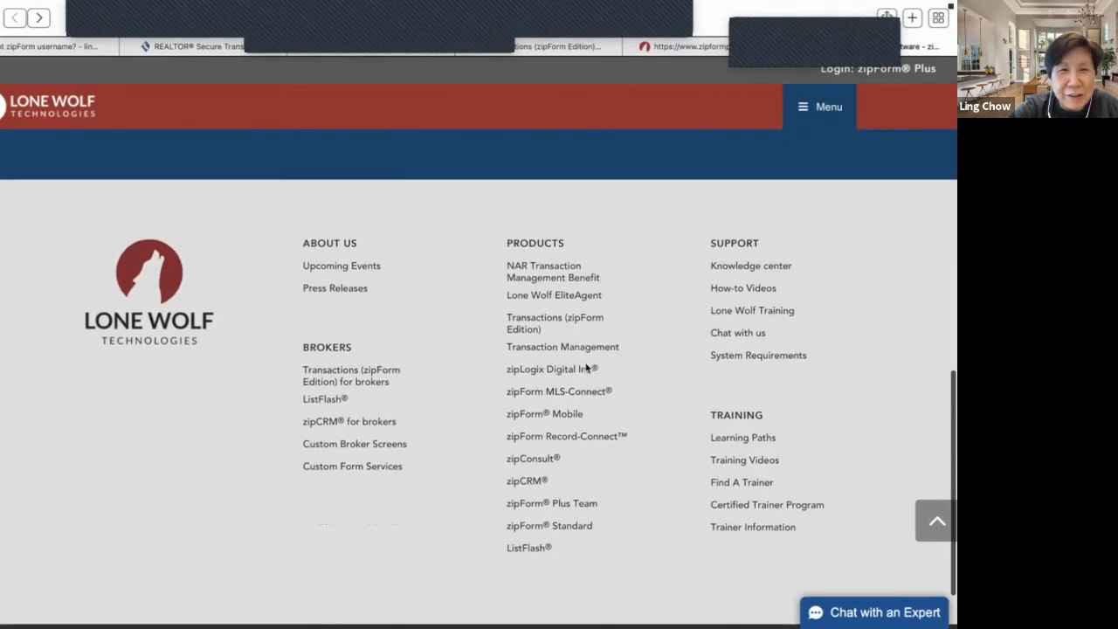
pyautogui.scroll(-1, 587, 368)
pyautogui.scroll(5, 587, 369)
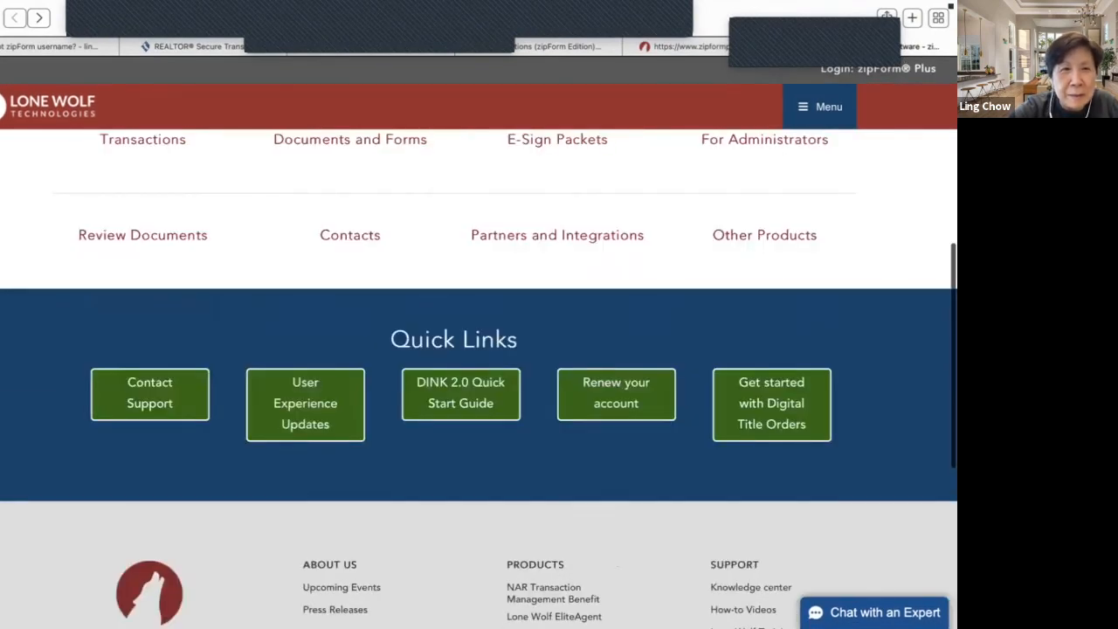
# - Browse the customer support contact page and its list of support utilities
pyautogui.click(150, 393)
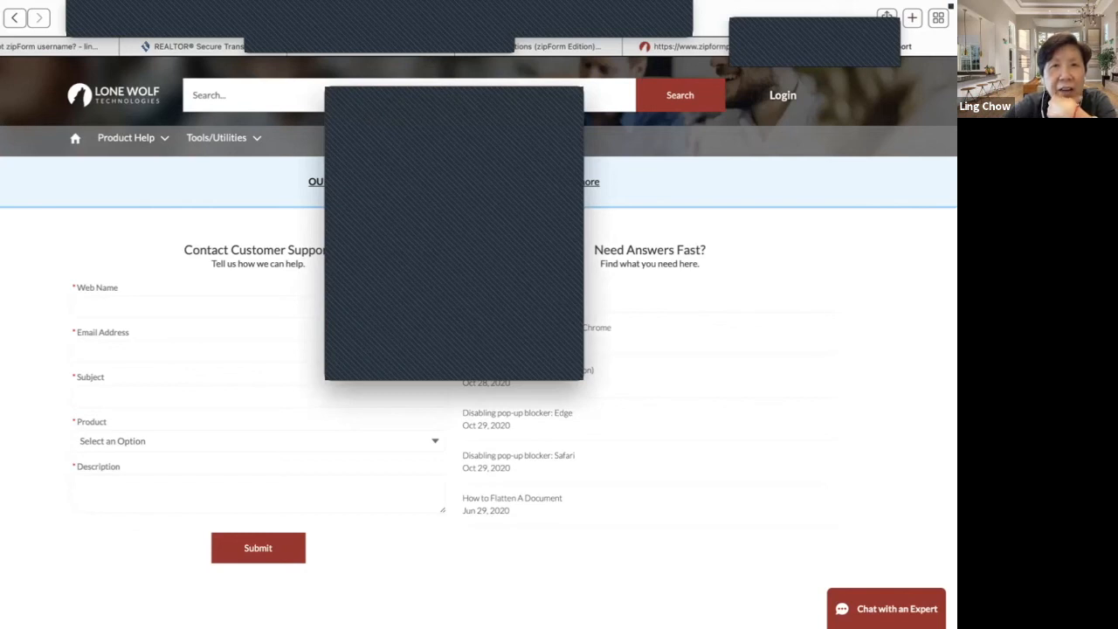
pyautogui.scroll(-1, 479, 349)
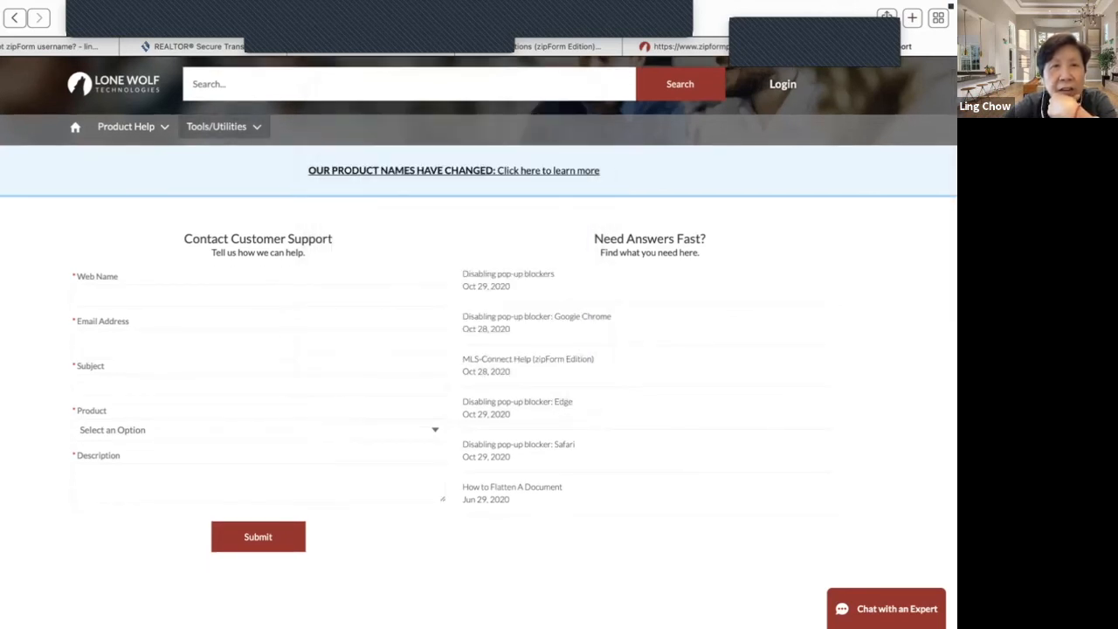
pyautogui.click(224, 127)
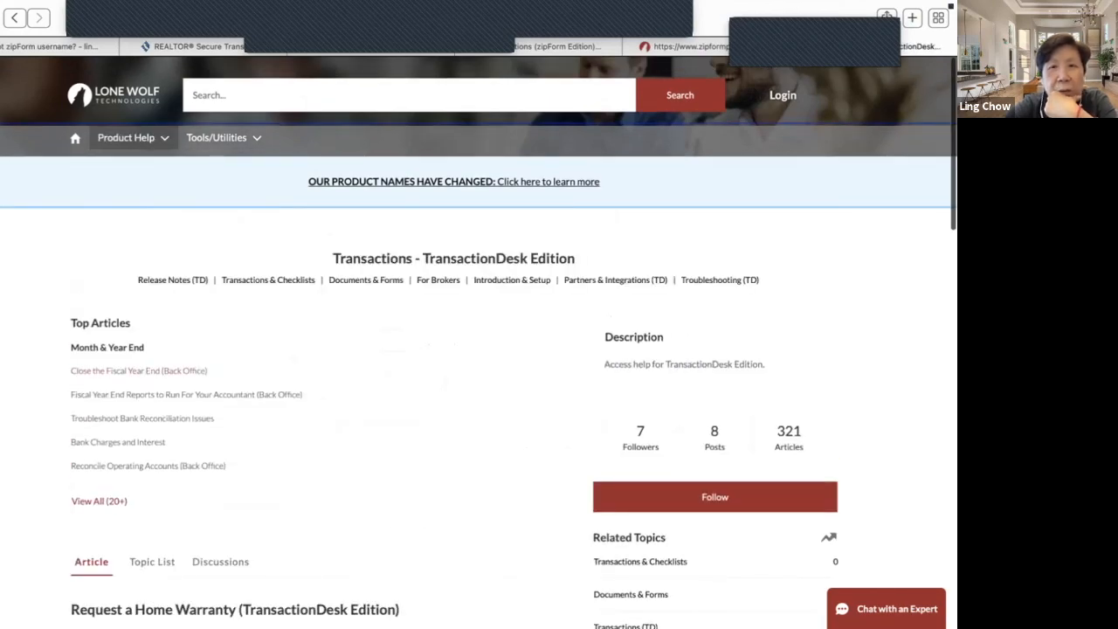
pyautogui.scroll(-6, 479, 343)
pyautogui.scroll(-6, 478, 342)
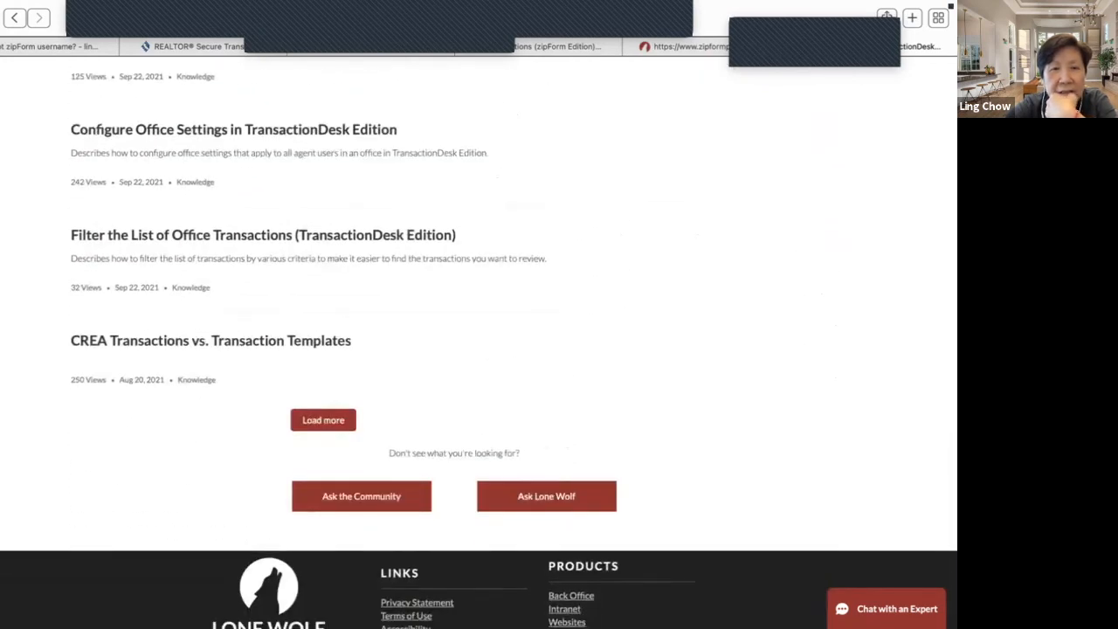
pyautogui.scroll(-1, 479, 342)
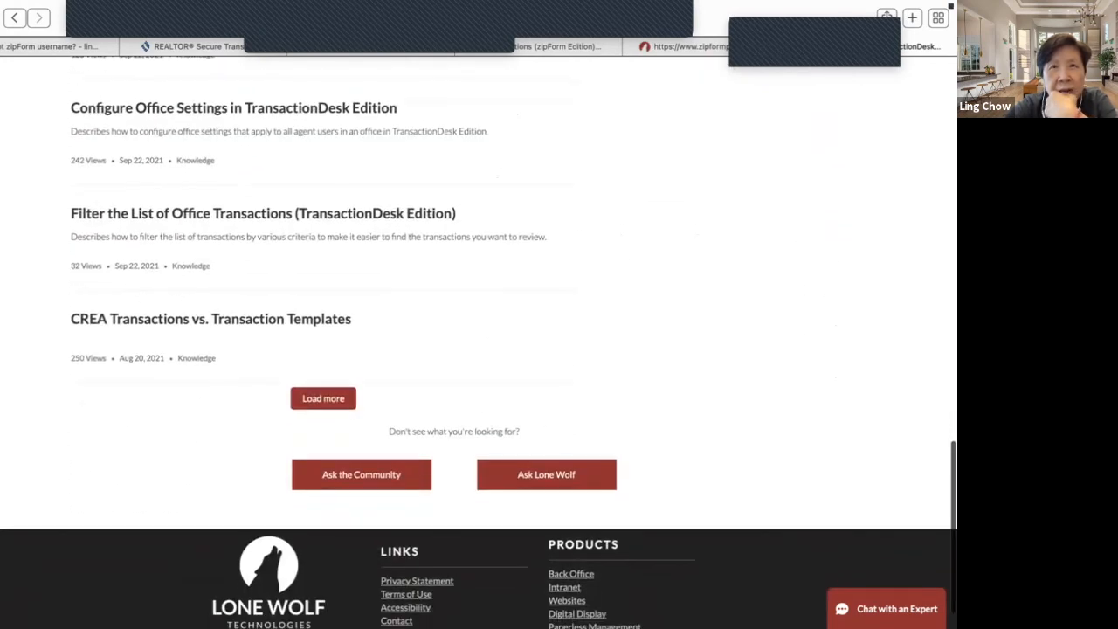
pyautogui.scroll(15, 478, 342)
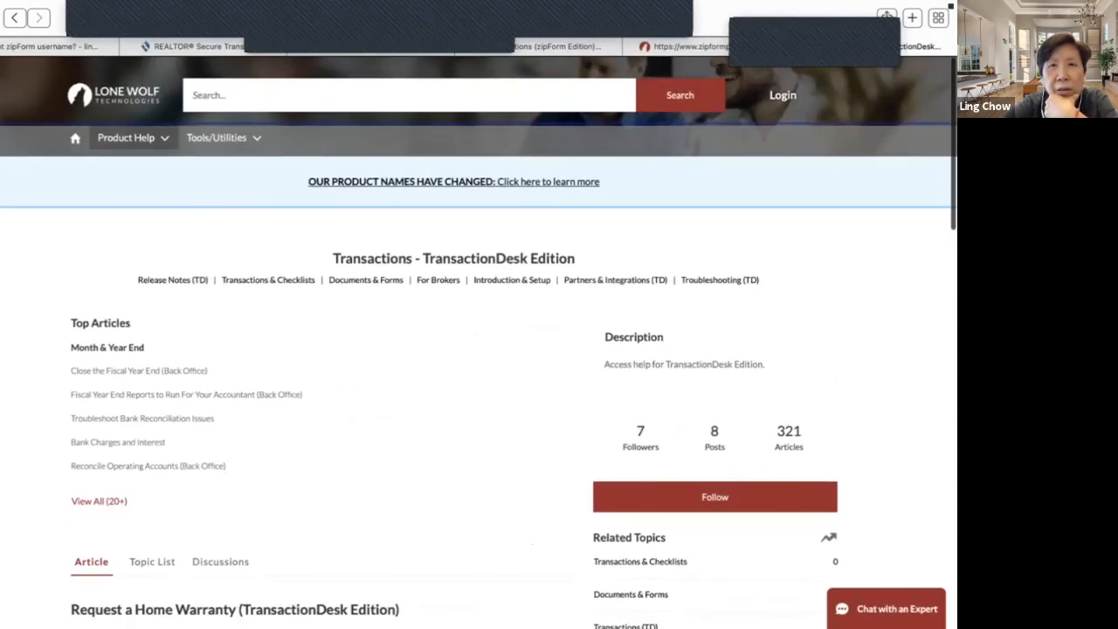
# - Close the Digital Ink thank-you tab and return to the zipForm Edition help page
pyautogui.click(685, 46)
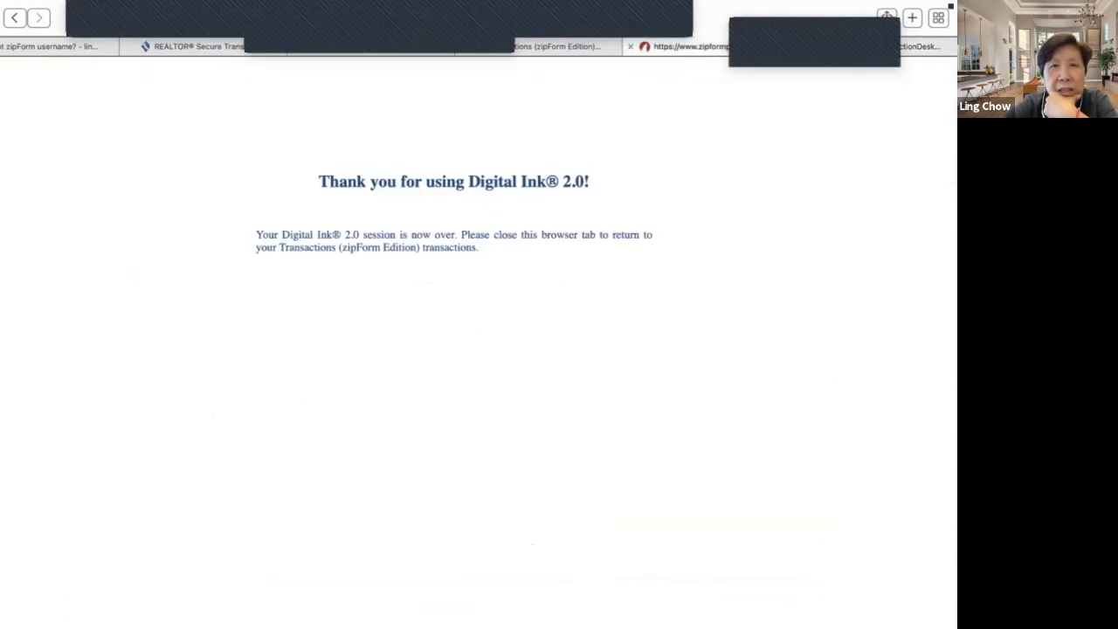
pyautogui.click(630, 47)
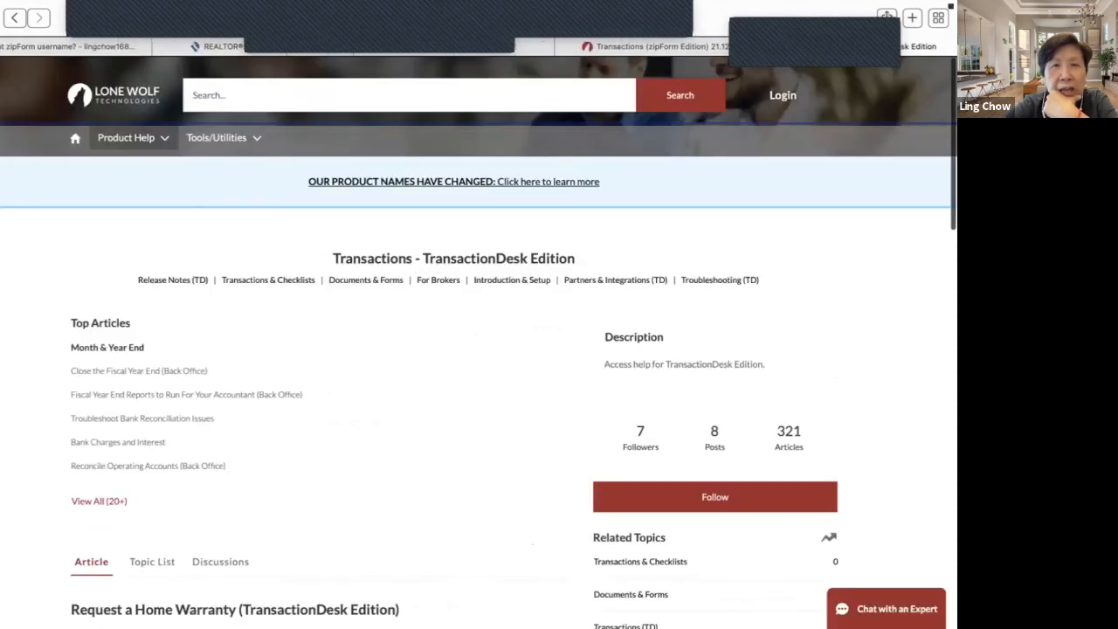
pyautogui.click(532, 47)
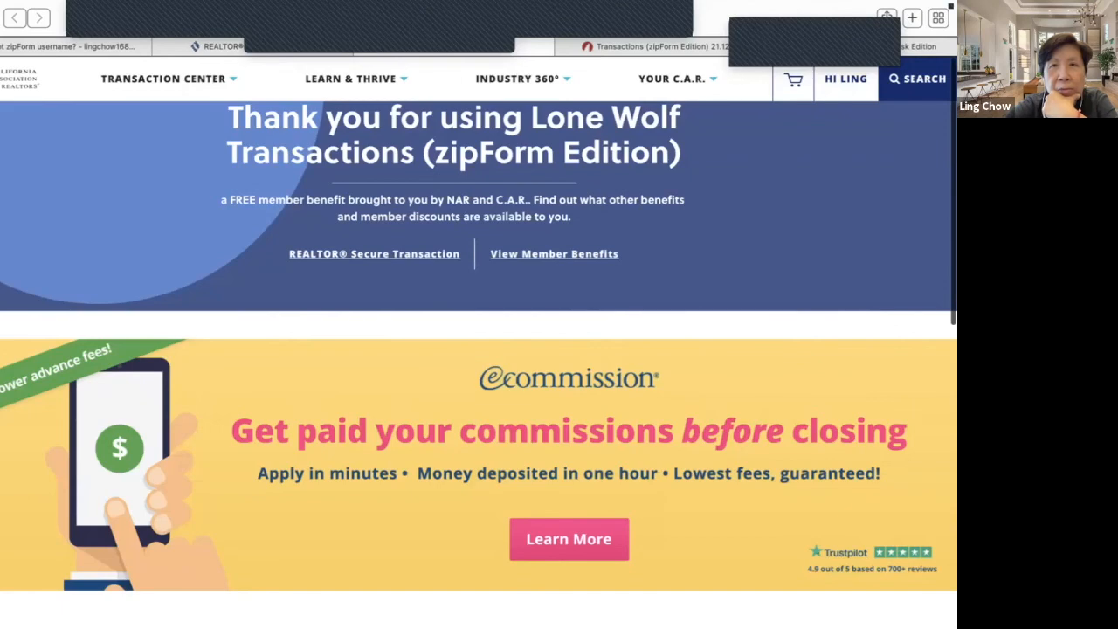
pyautogui.click(916, 46)
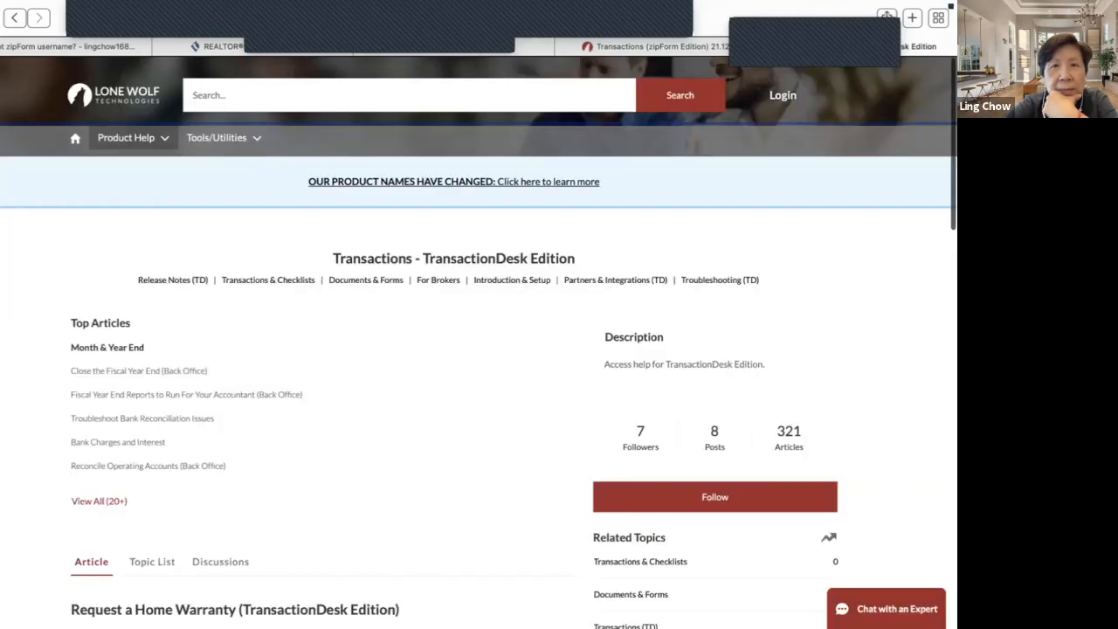
pyautogui.press('super+w')
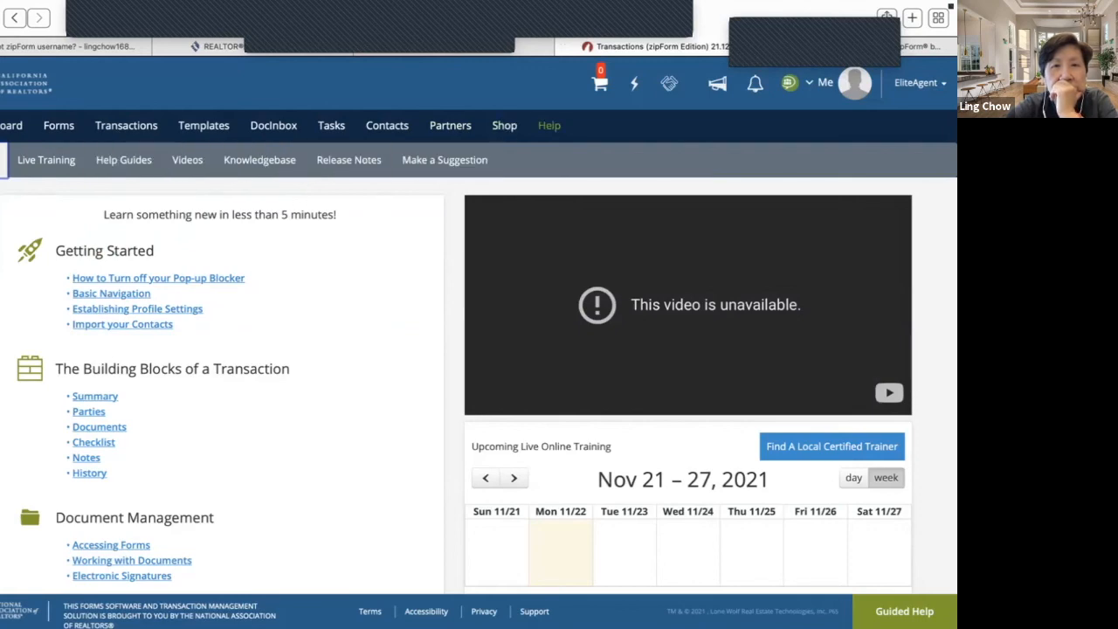
# - Scroll the support home page to topics like Release Notes and Troubleshooting
pyautogui.scroll(-5, 548, 262)
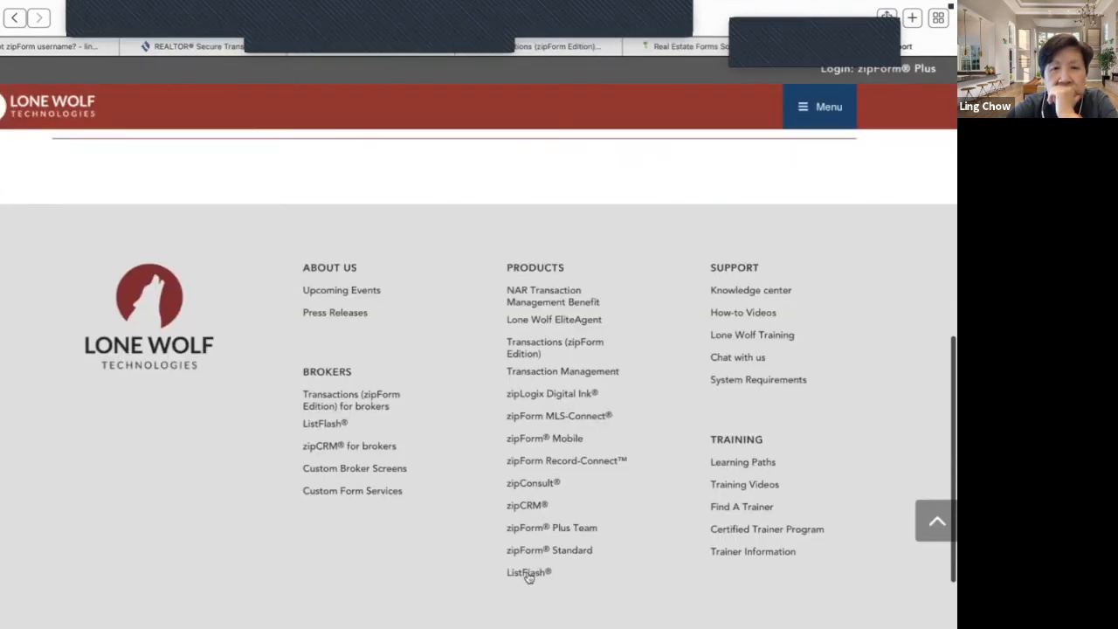
pyautogui.scroll(-1, 529, 578)
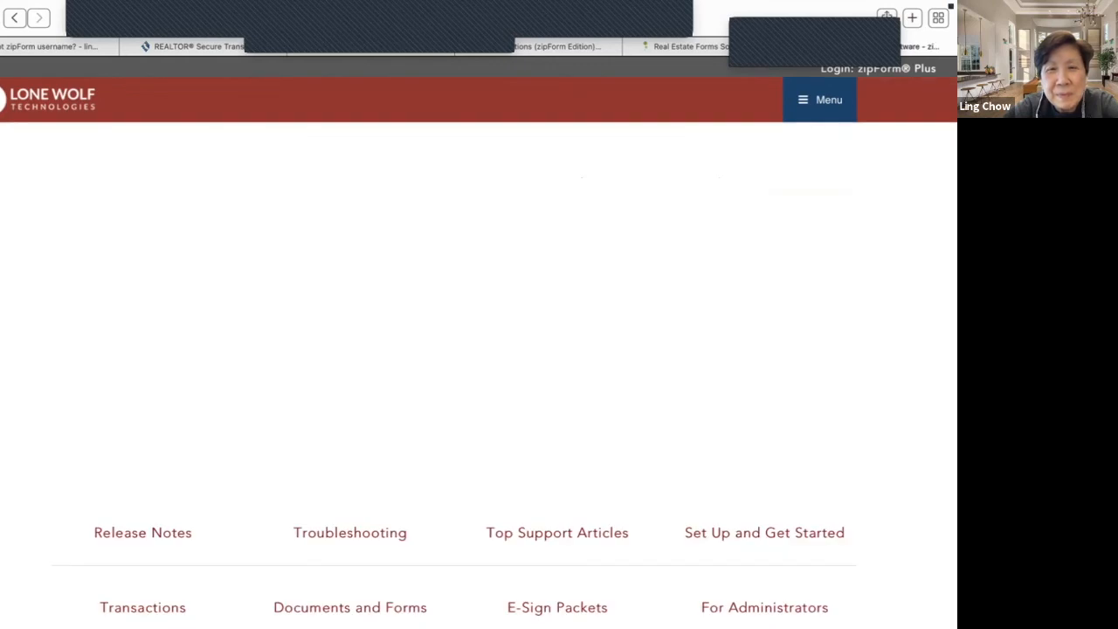
# - Open the Contacts support topic and scroll through it
pyautogui.scroll(-3, 764, 319)
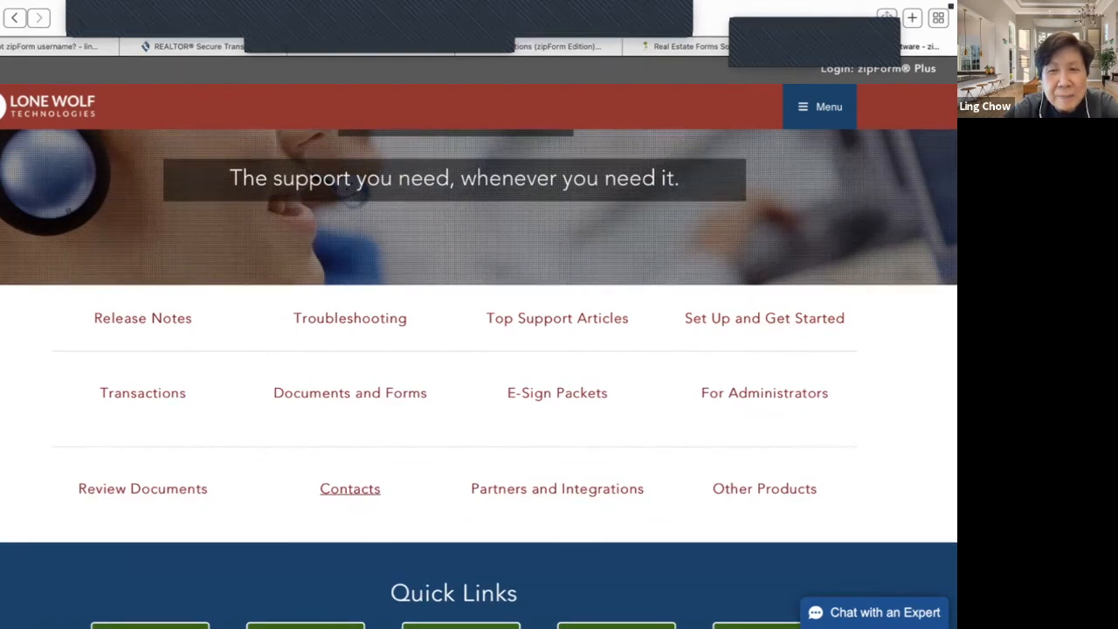
pyautogui.click(349, 488)
pyautogui.scroll(-4, 478, 376)
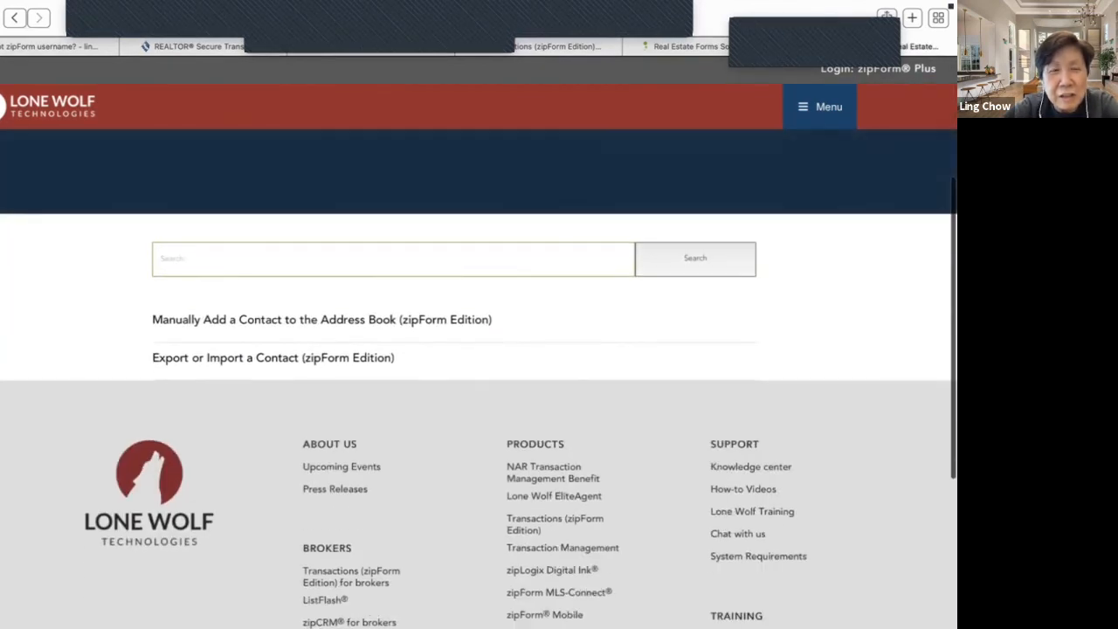
pyautogui.scroll(-2, 479, 375)
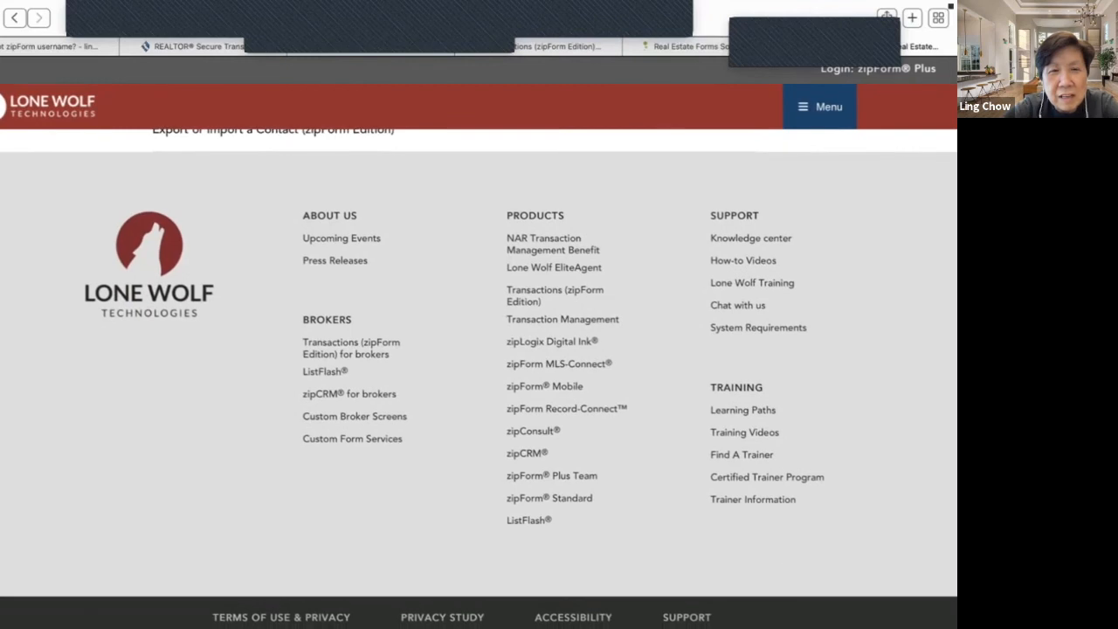
pyautogui.scroll(-1, 478, 375)
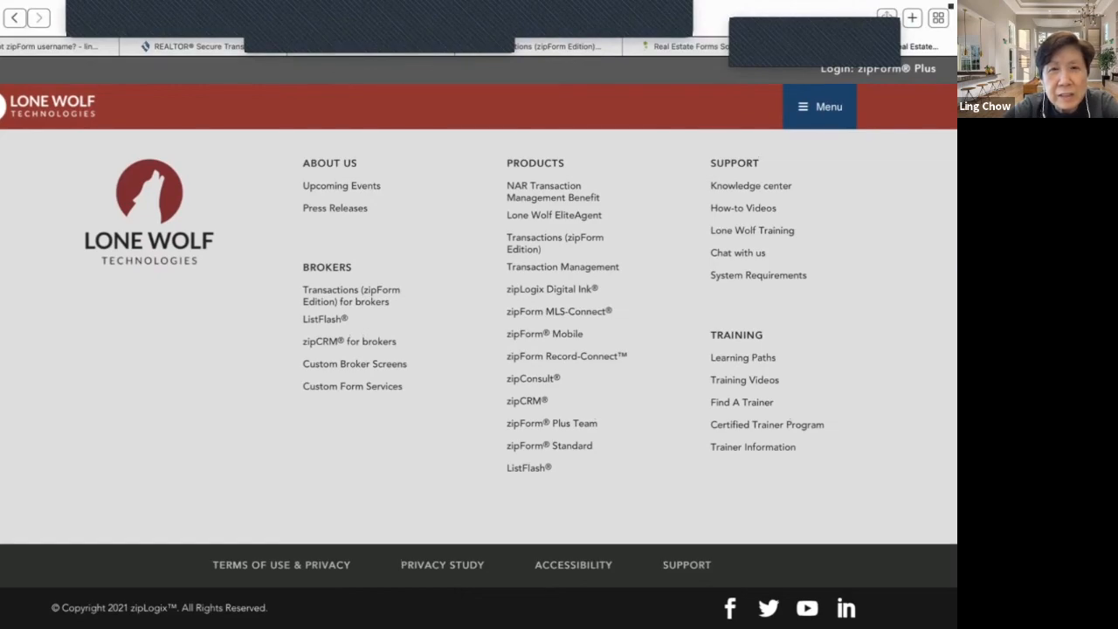
# - Read the Website Accessibility page, go back, and return to the zipForm Edition help tab
pyautogui.click(573, 565)
pyautogui.scroll(-4, 572, 559)
pyautogui.scroll(4, 479, 361)
pyautogui.scroll(-1, 453, 509)
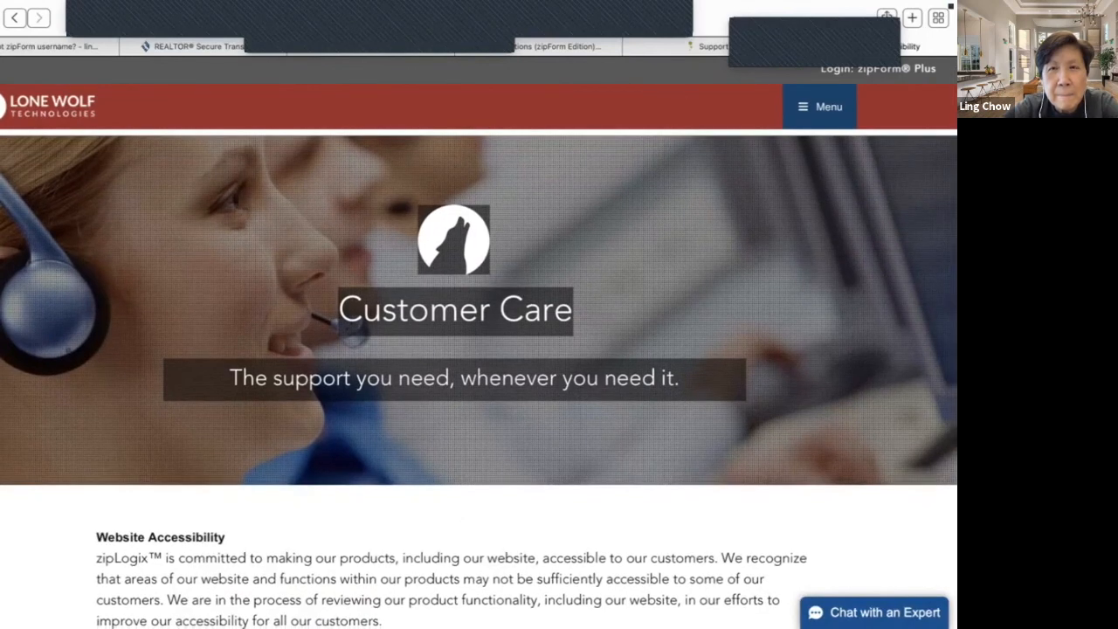
pyautogui.scroll(-9, 479, 349)
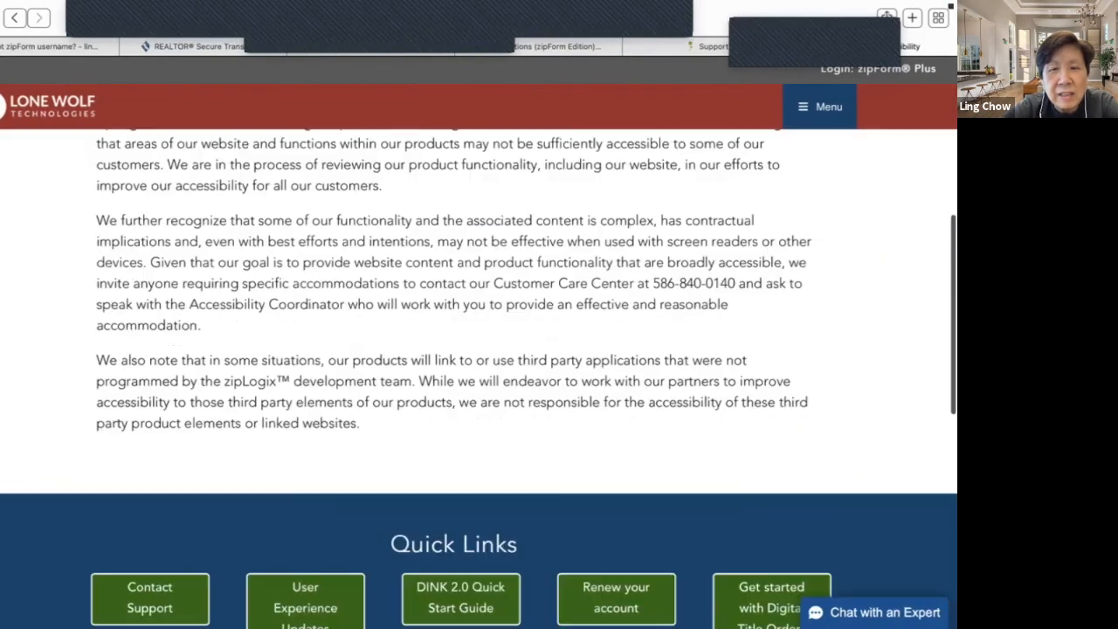
pyautogui.scroll(-5, 478, 350)
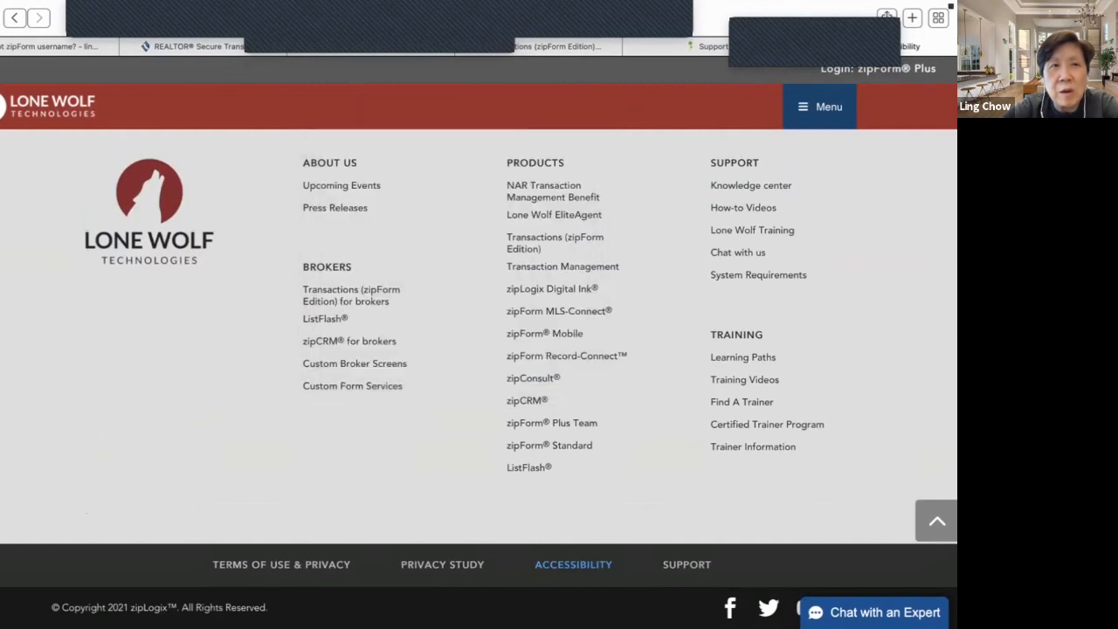
pyautogui.click(15, 18)
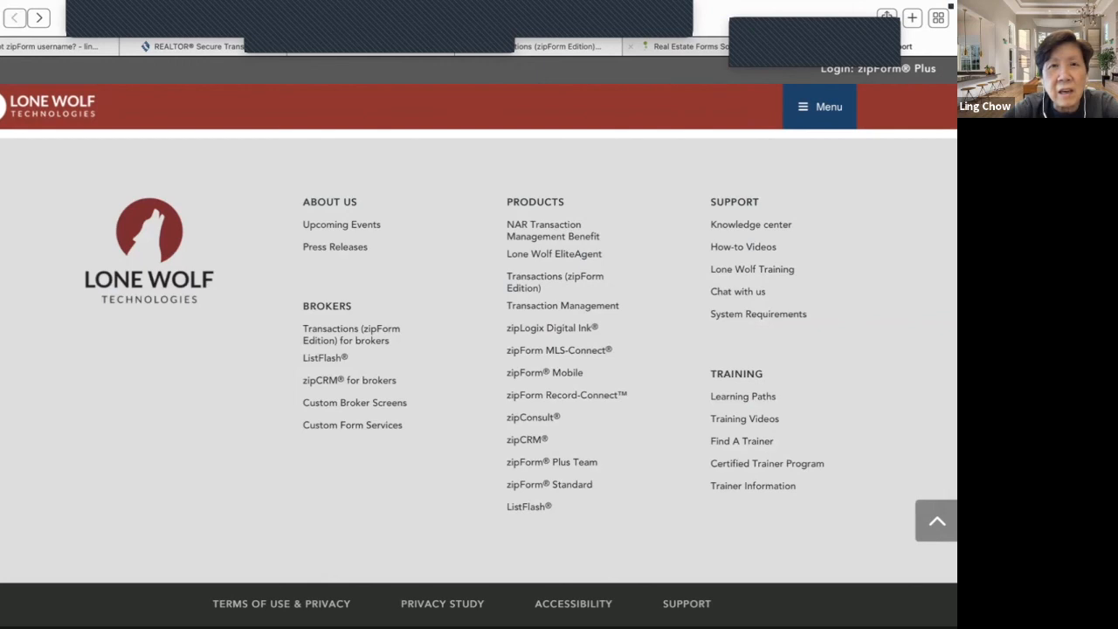
pyautogui.scroll(4, 478, 350)
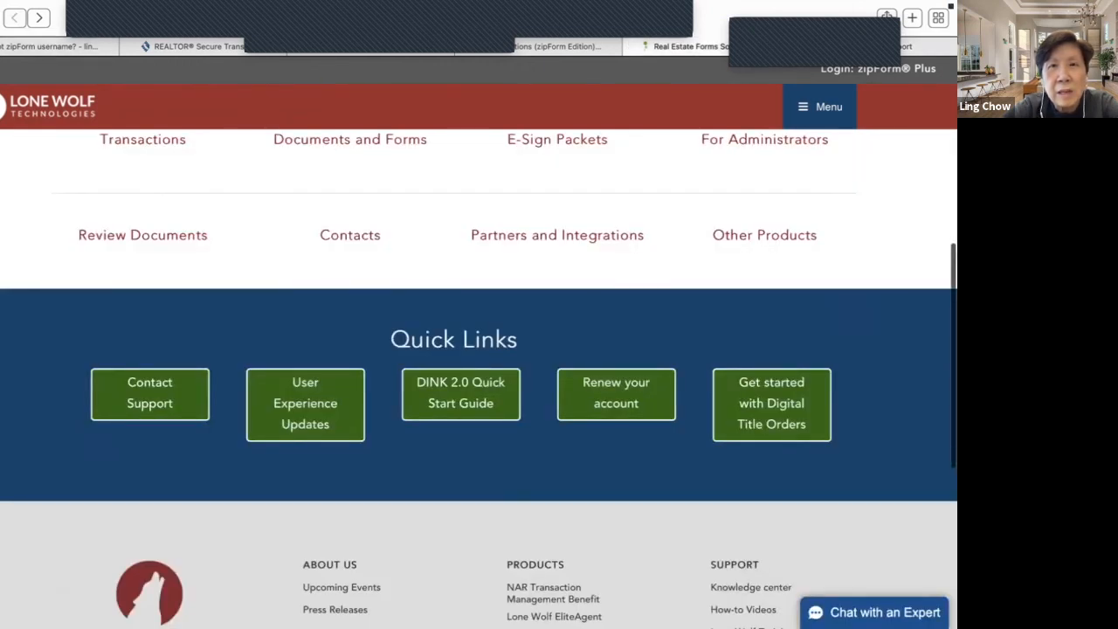
pyautogui.click(566, 46)
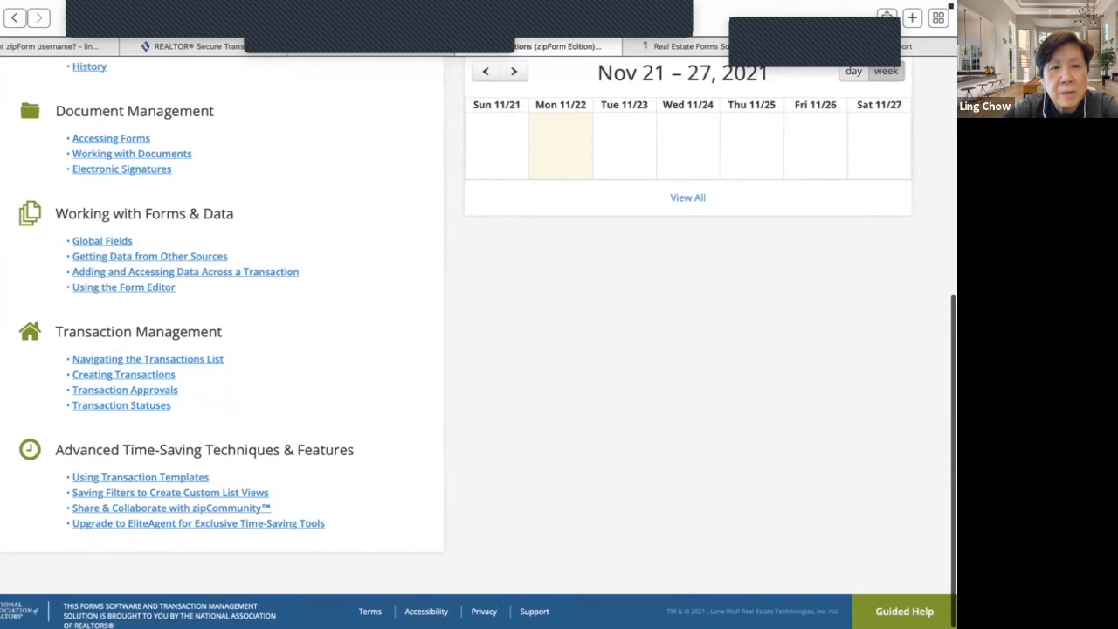
# - Open In-App Guided Help from the Help menu, then close its panel
pyautogui.scroll(5, 478, 342)
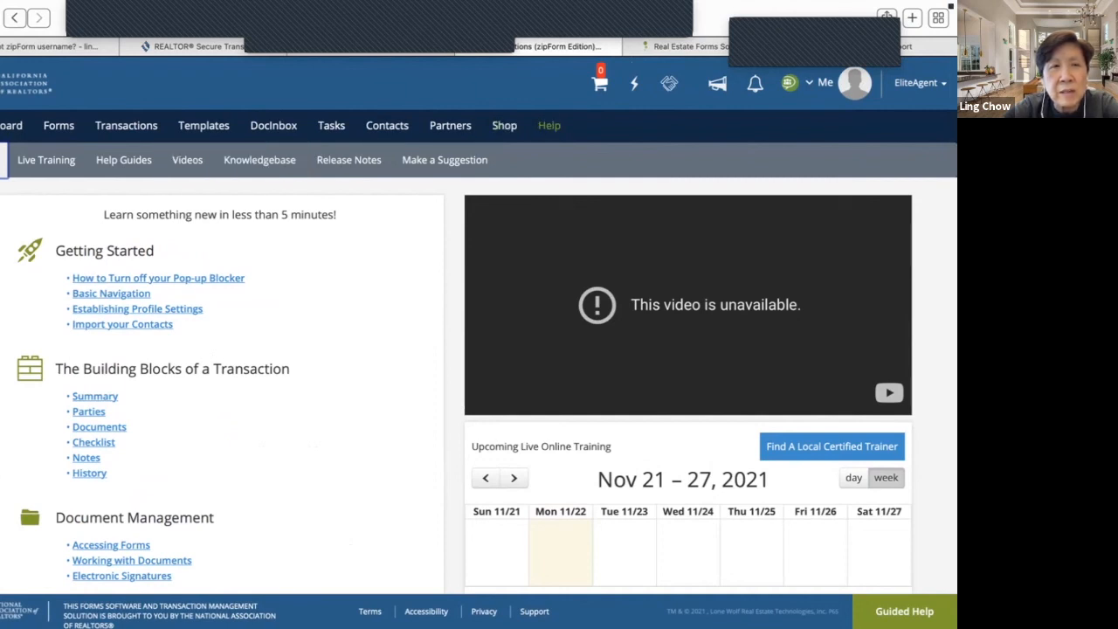
pyautogui.moveTo(549, 126)
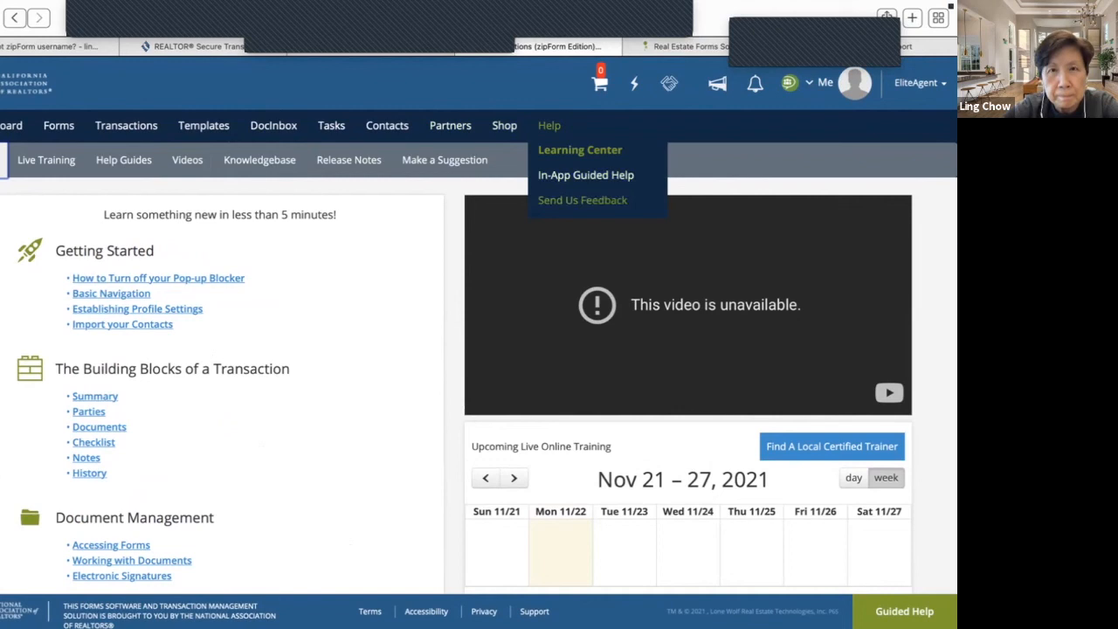
pyautogui.click(584, 176)
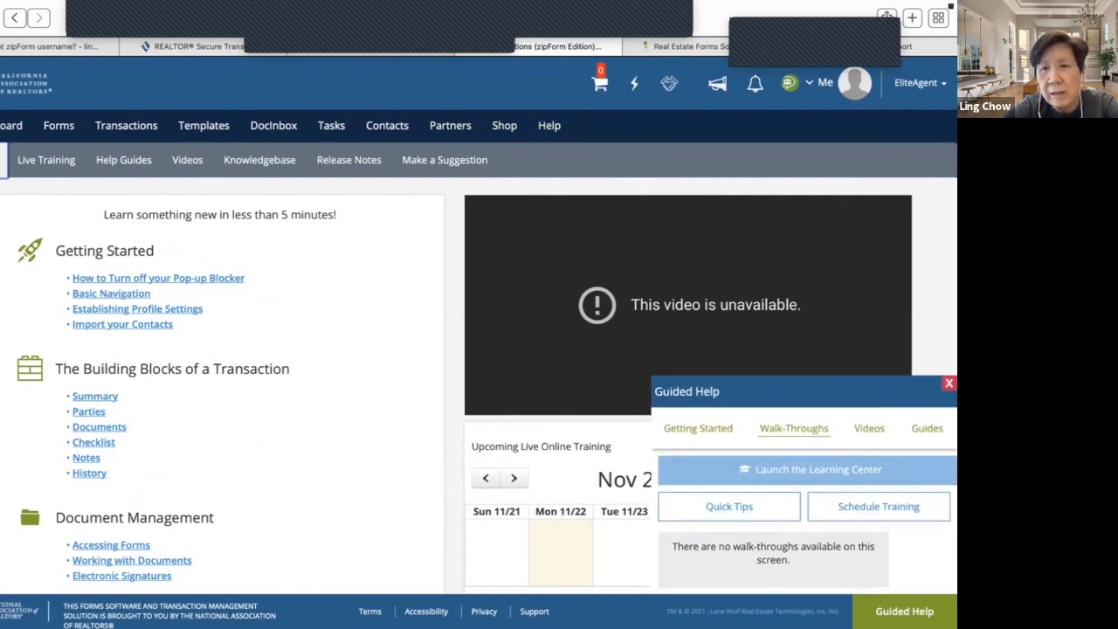
pyautogui.click(949, 384)
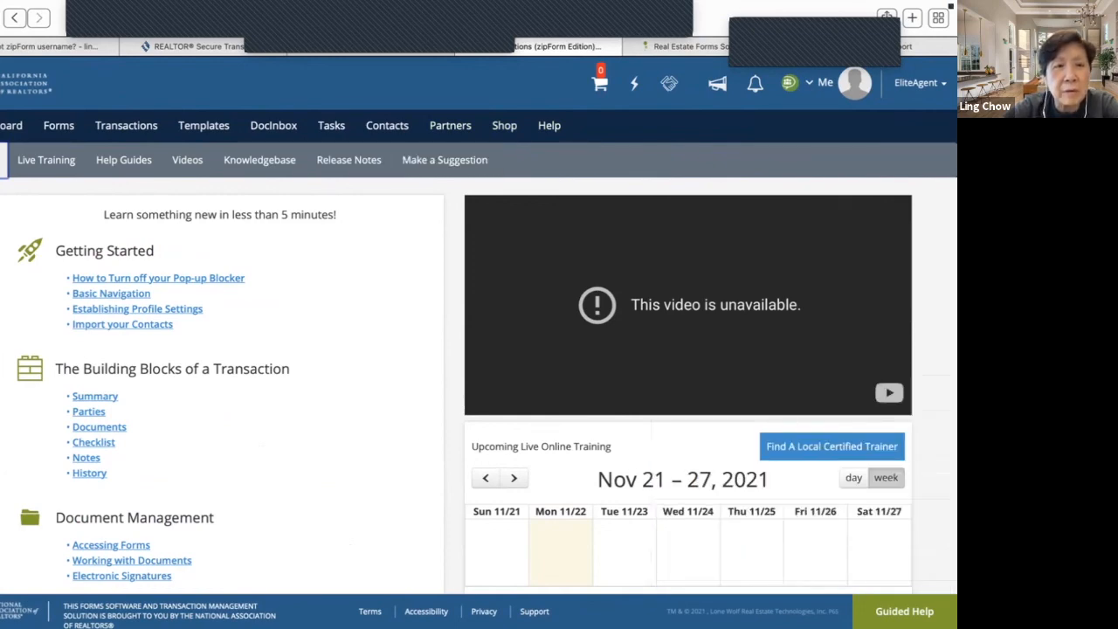
# - Go to the Dashboard from the top navigation
pyautogui.scroll(-4, 479, 350)
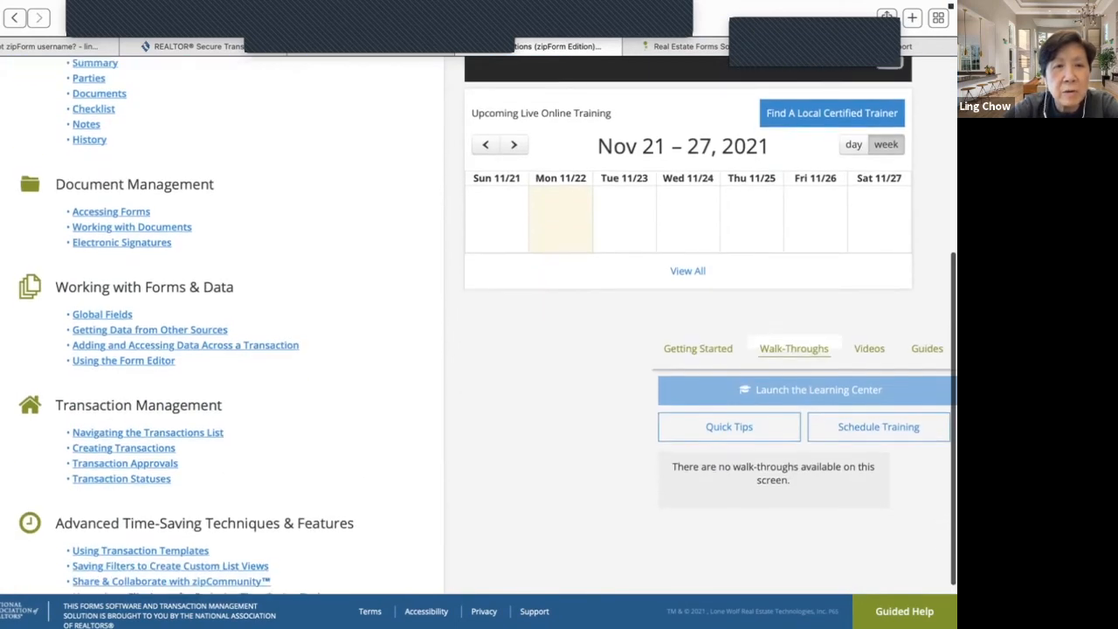
pyautogui.scroll(-1, 479, 335)
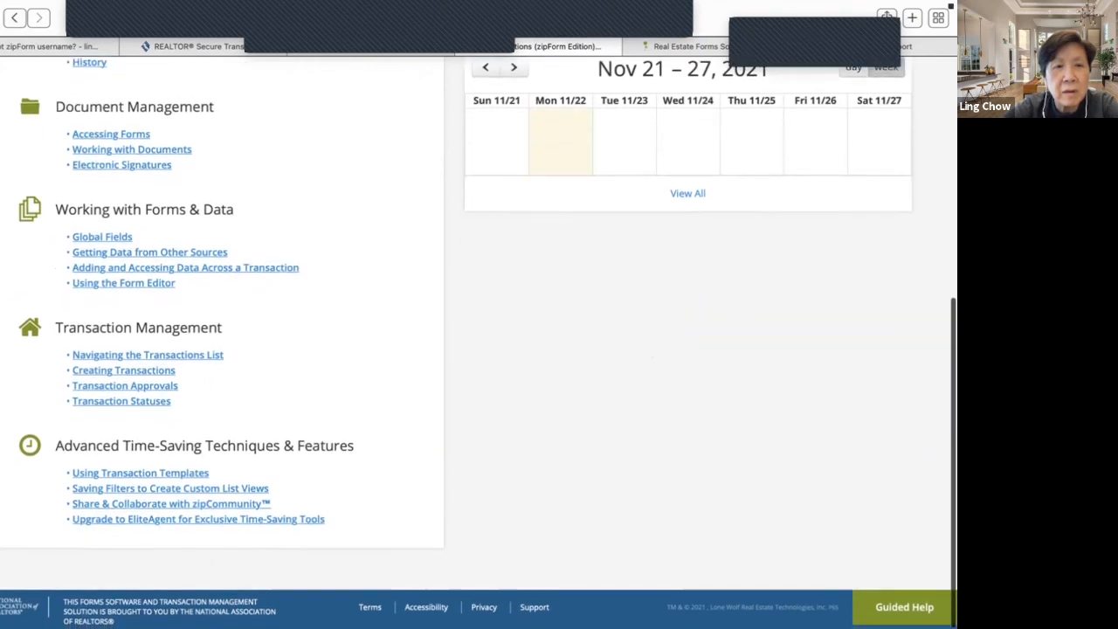
pyautogui.scroll(5, 479, 328)
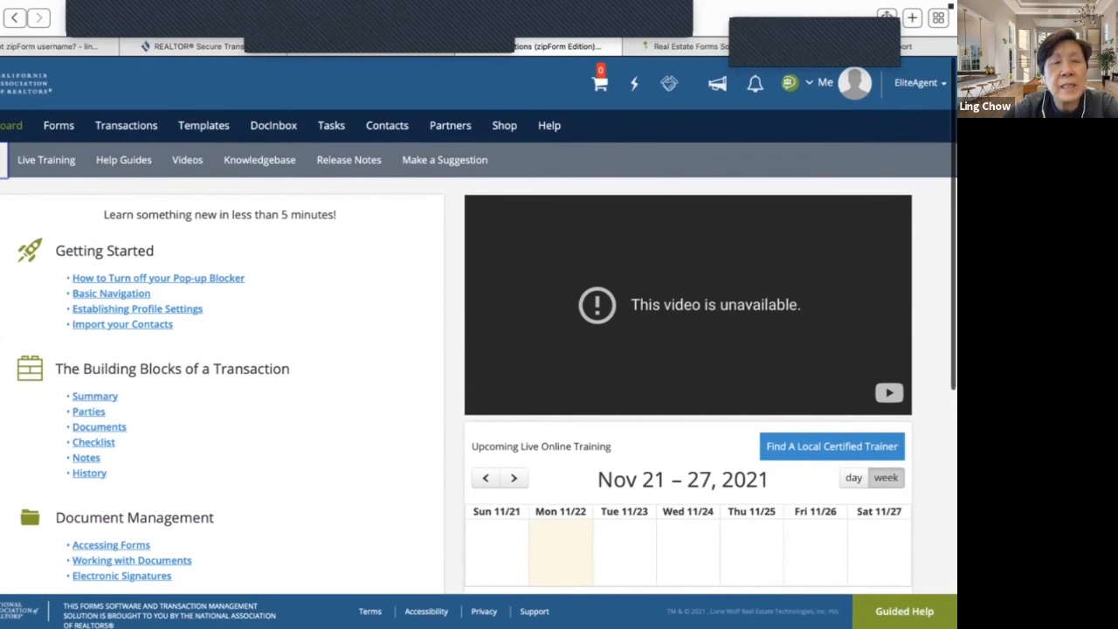
pyautogui.click(12, 126)
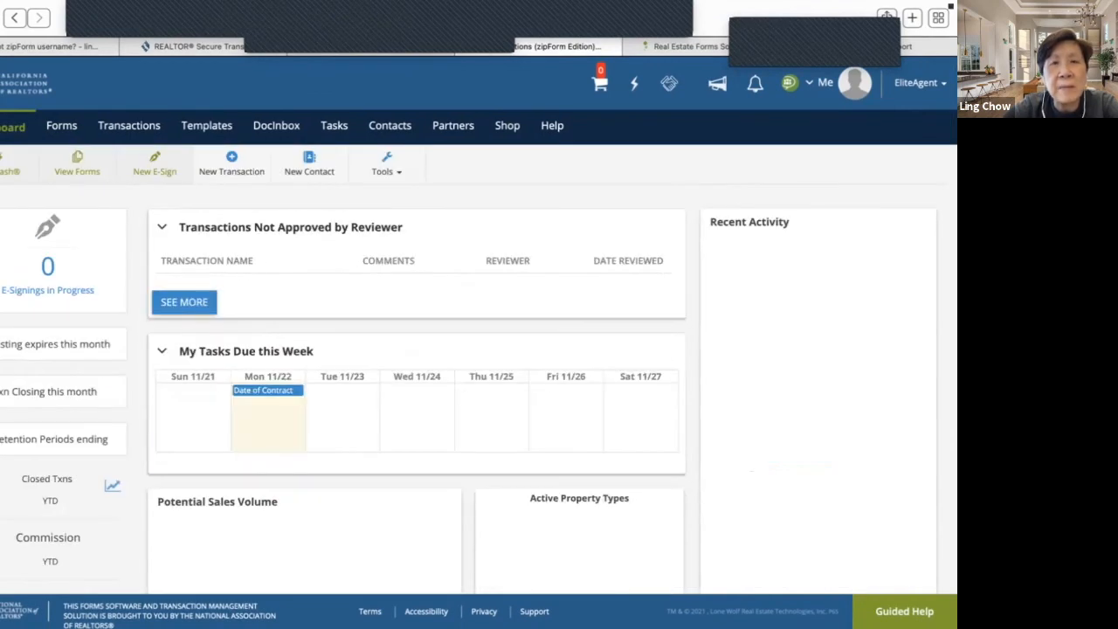
# - Scroll the dashboard, then open the Transactions list showing 95 active transactions
pyautogui.scroll(-3, 478, 328)
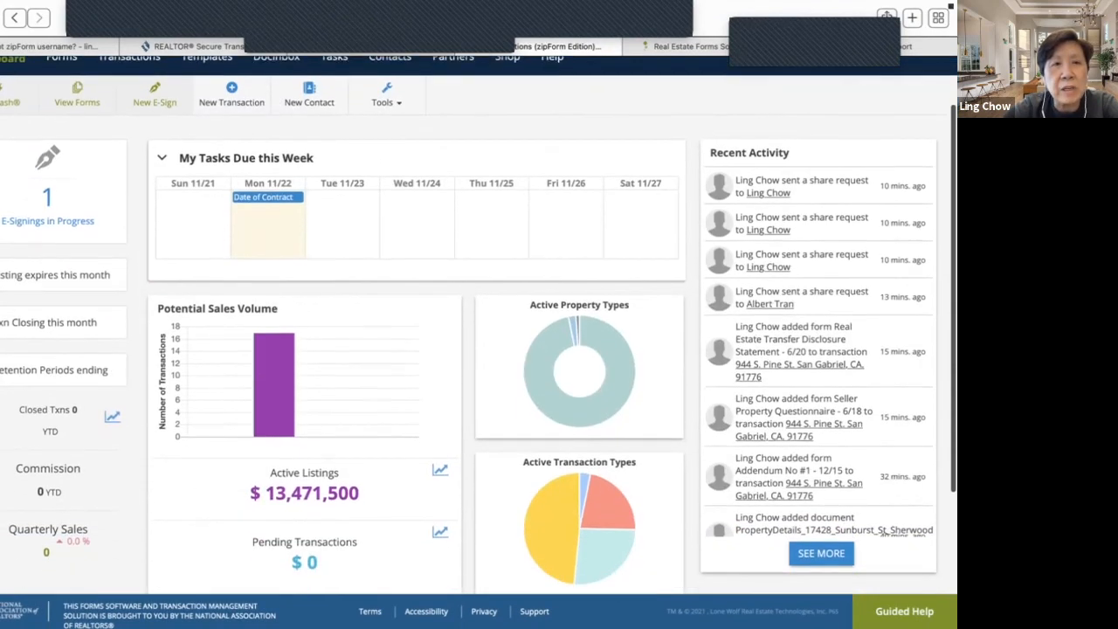
pyautogui.scroll(3, 479, 329)
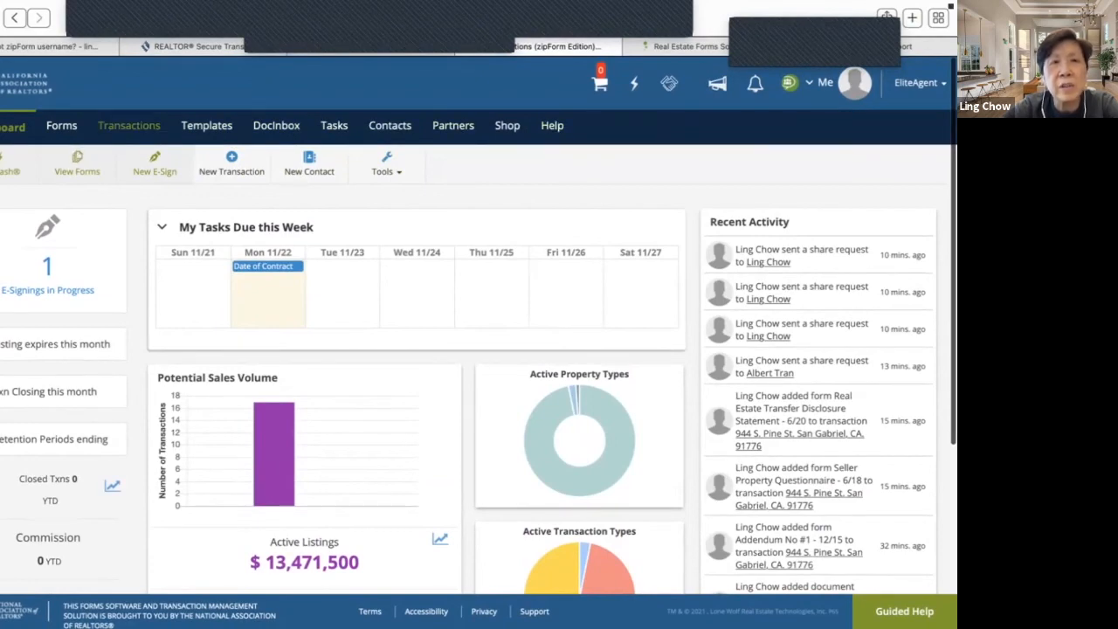
pyautogui.click(128, 125)
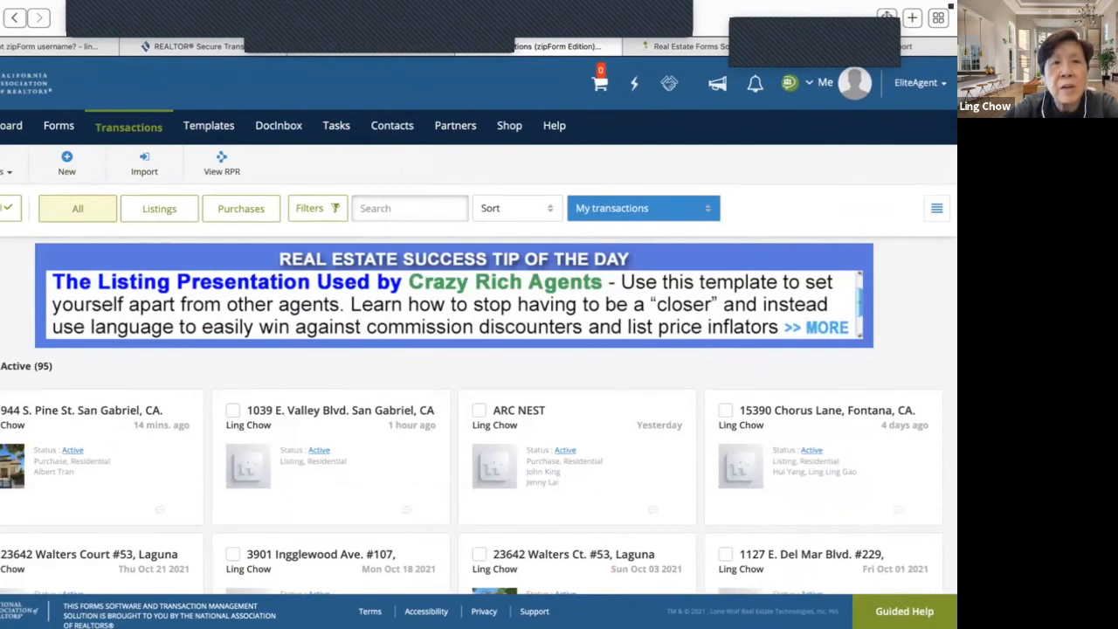
pyautogui.click(82, 411)
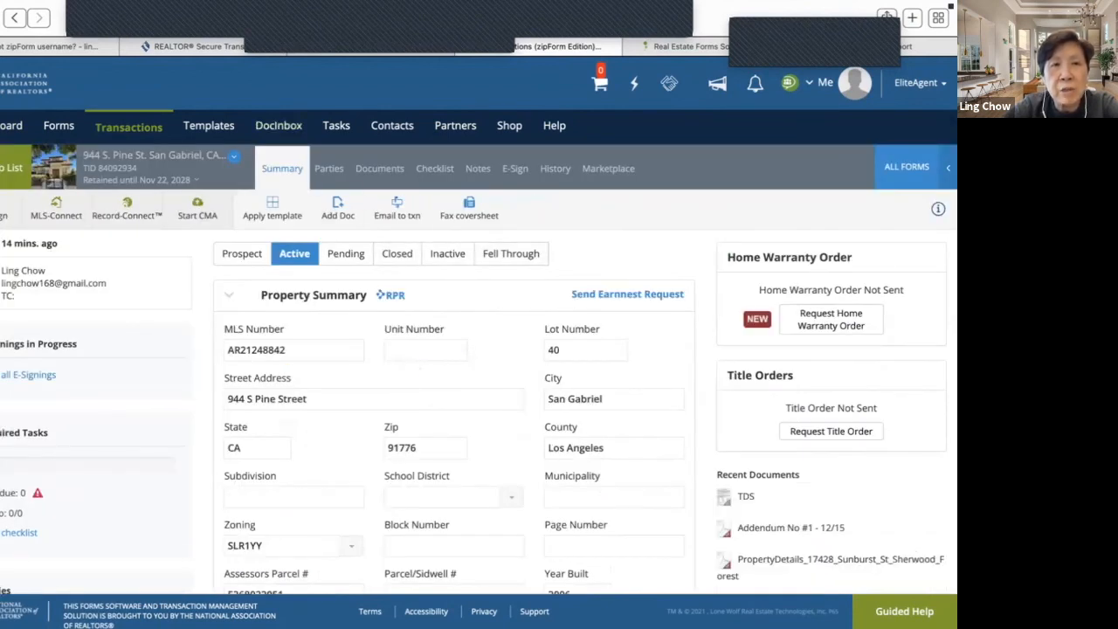
pyautogui.click(234, 156)
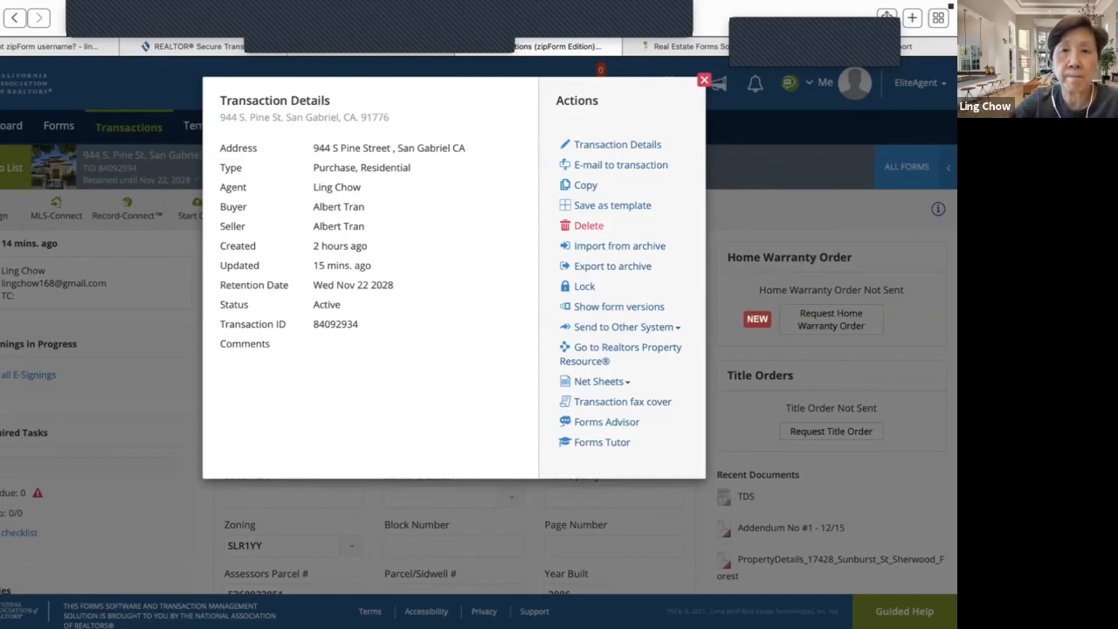
pyautogui.click(703, 80)
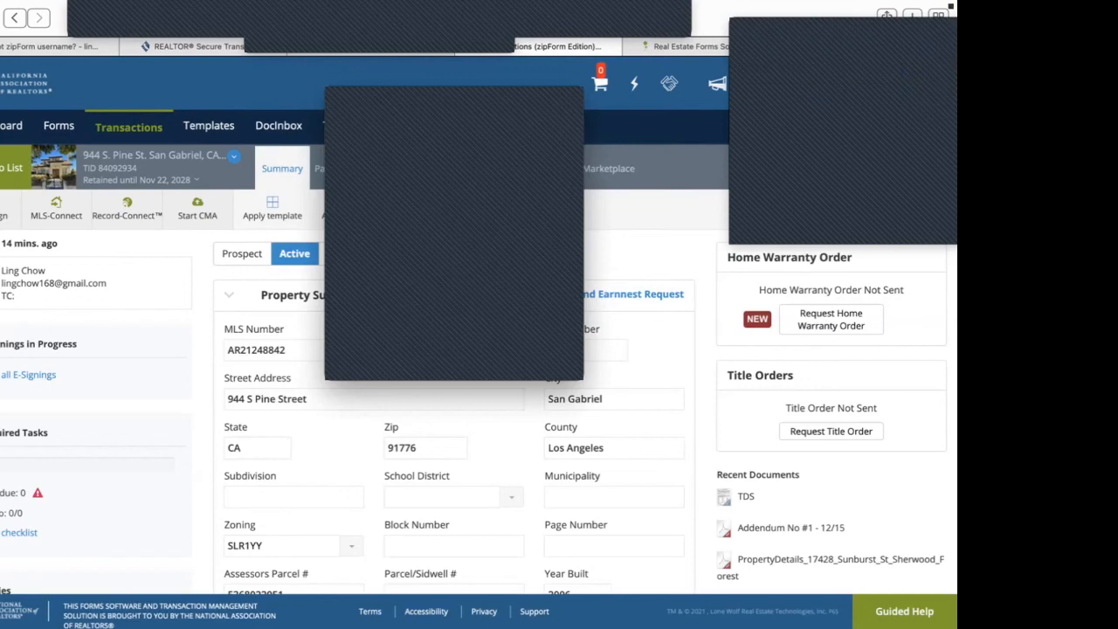
pyautogui.click(337, 98)
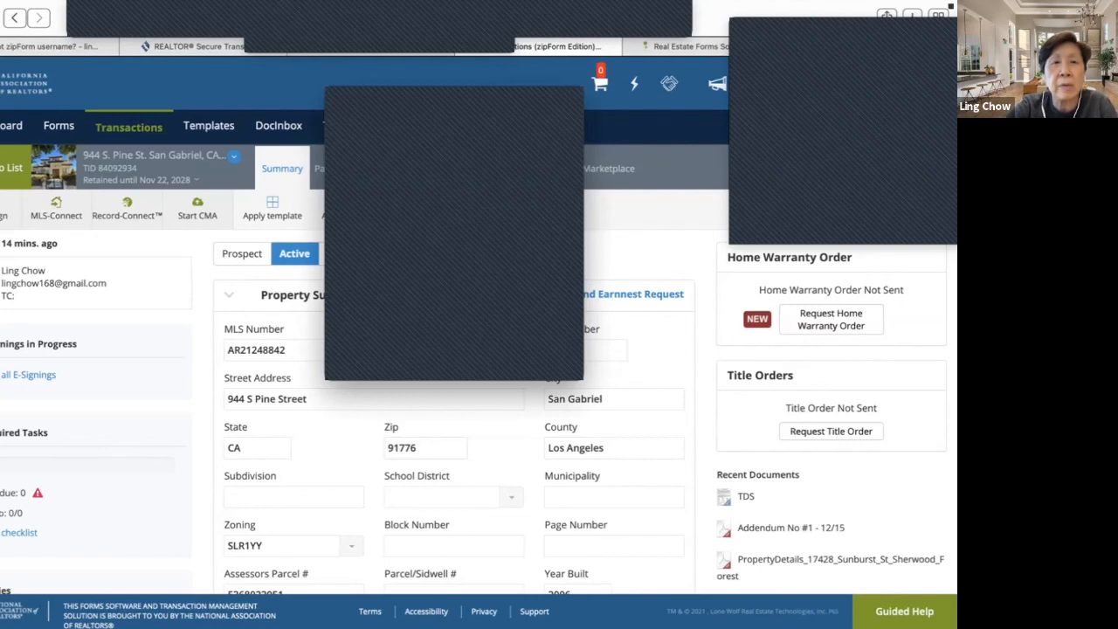
pyautogui.click(336, 98)
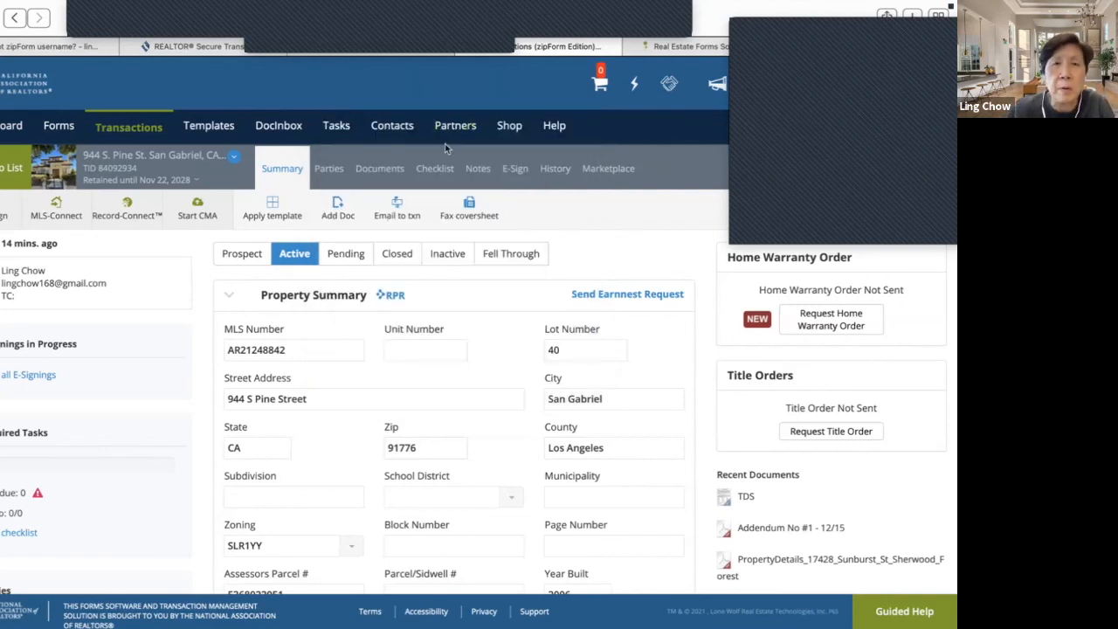